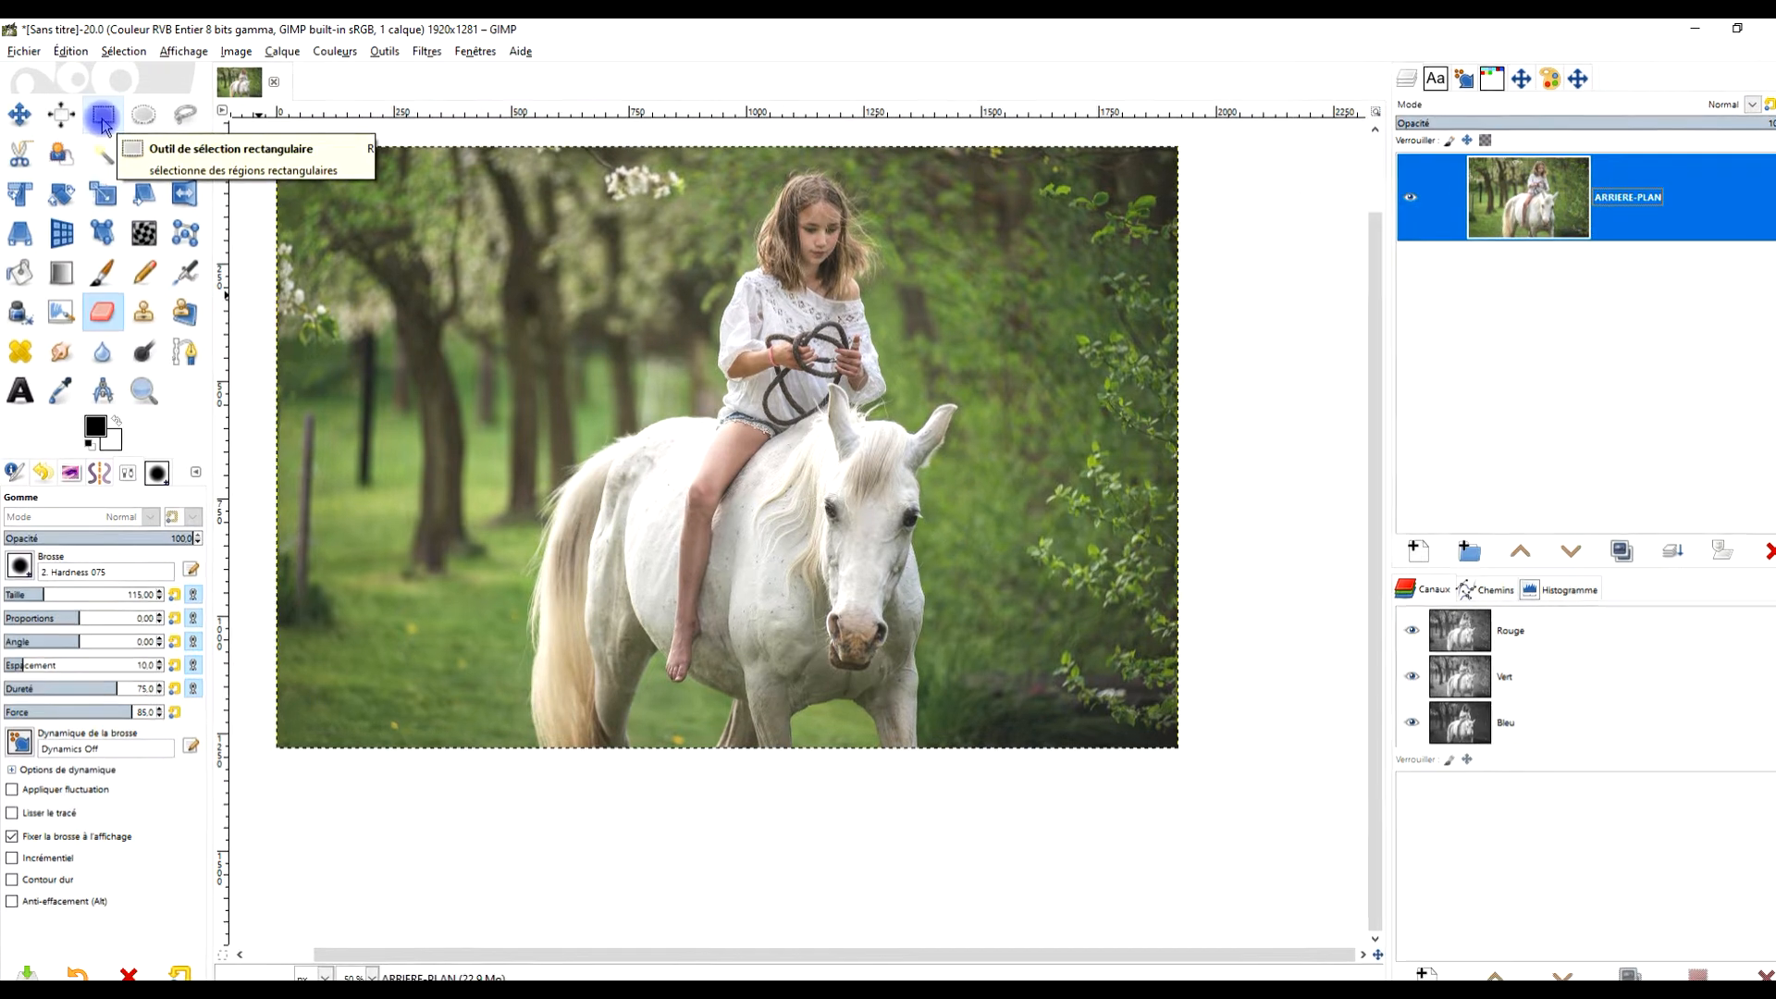
Draw a rectangular selection of about 332 x 648 px around the horse's head, from the ears to below the muzzle.
{"action": "left_click", "coordinate": [102, 117]}
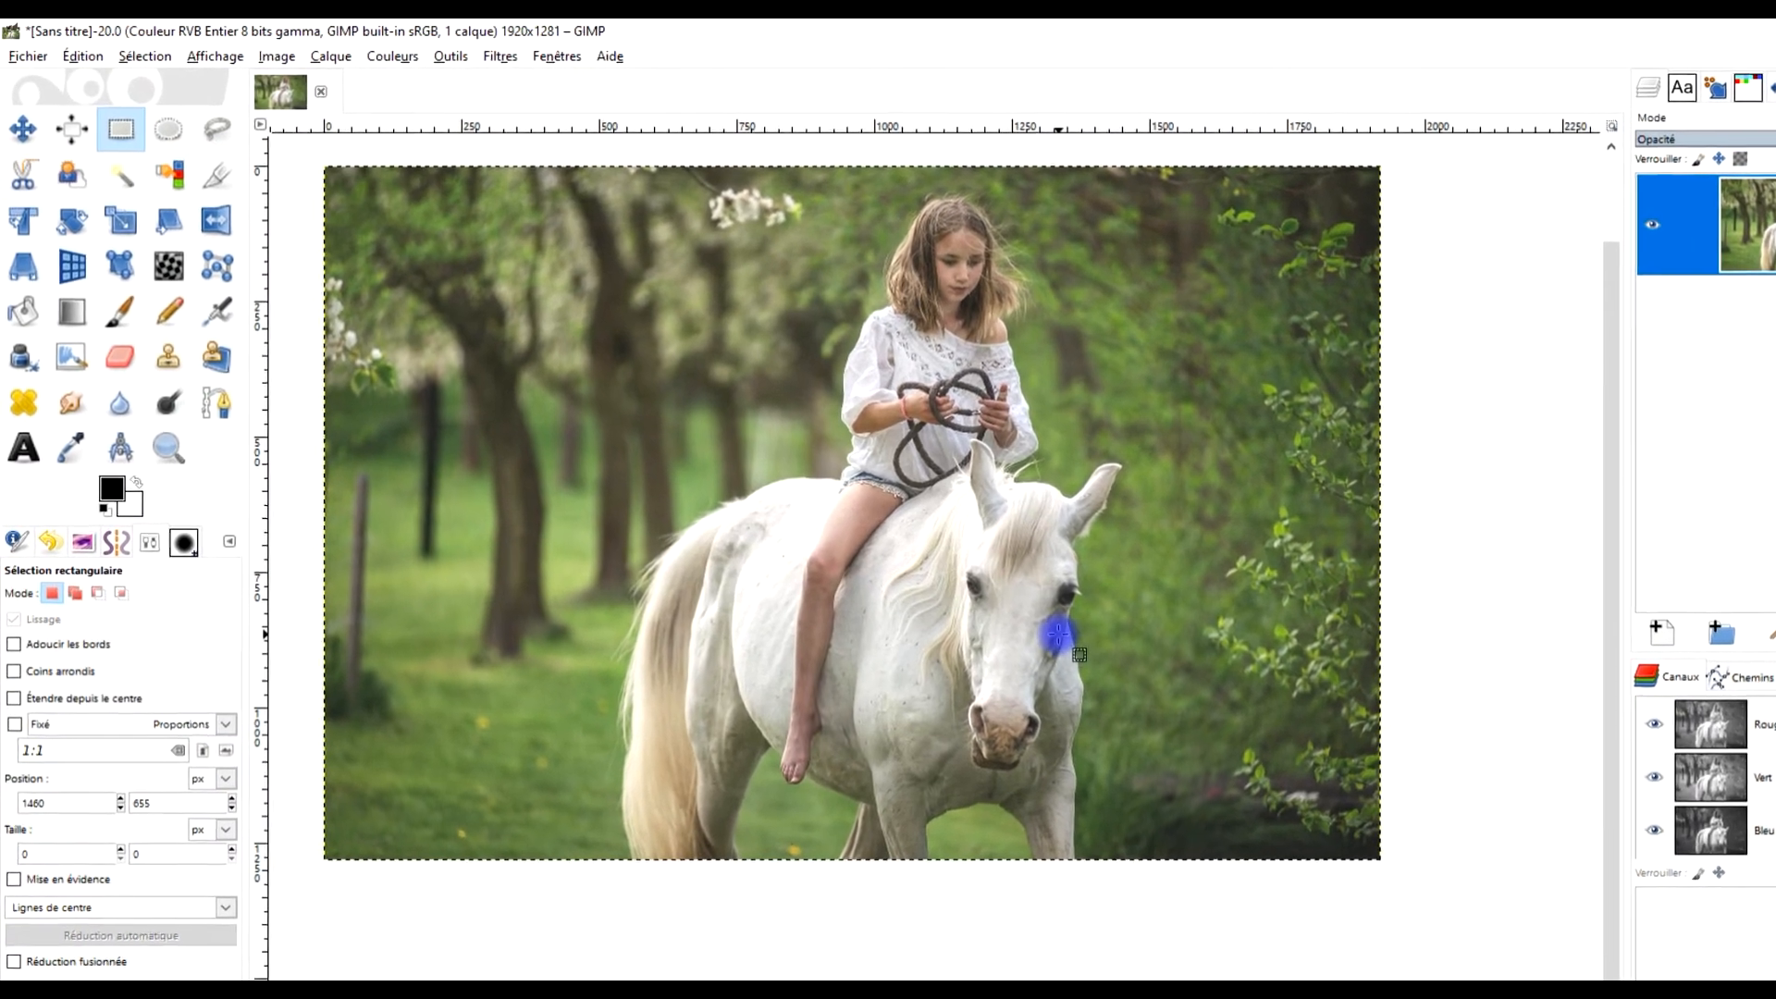
{"action": "scroll", "coordinate": [1024, 616], "scroll_direction": "up", "scroll_amount": 2}
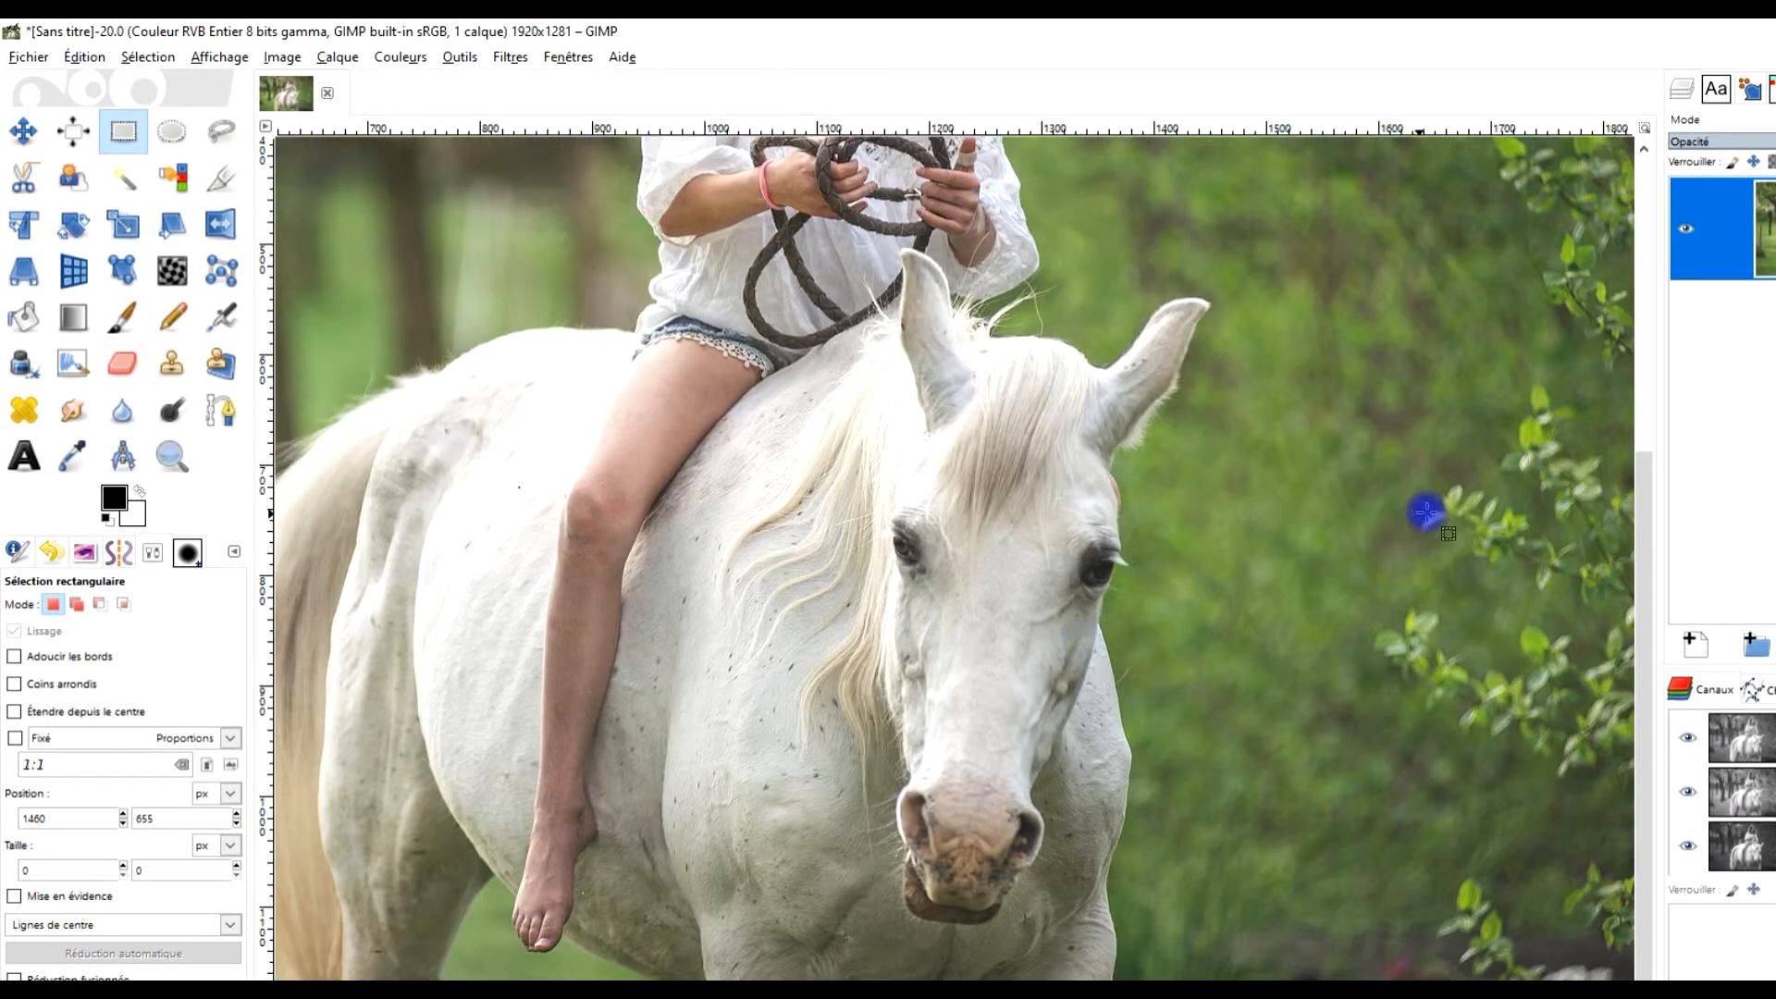
{"action": "left_click_drag", "start_coordinate": [776, 235], "coordinate": [1200, 801]}
{"action": "left_click_drag", "start_coordinate": [1266, 955], "coordinate": [1215, 950]}
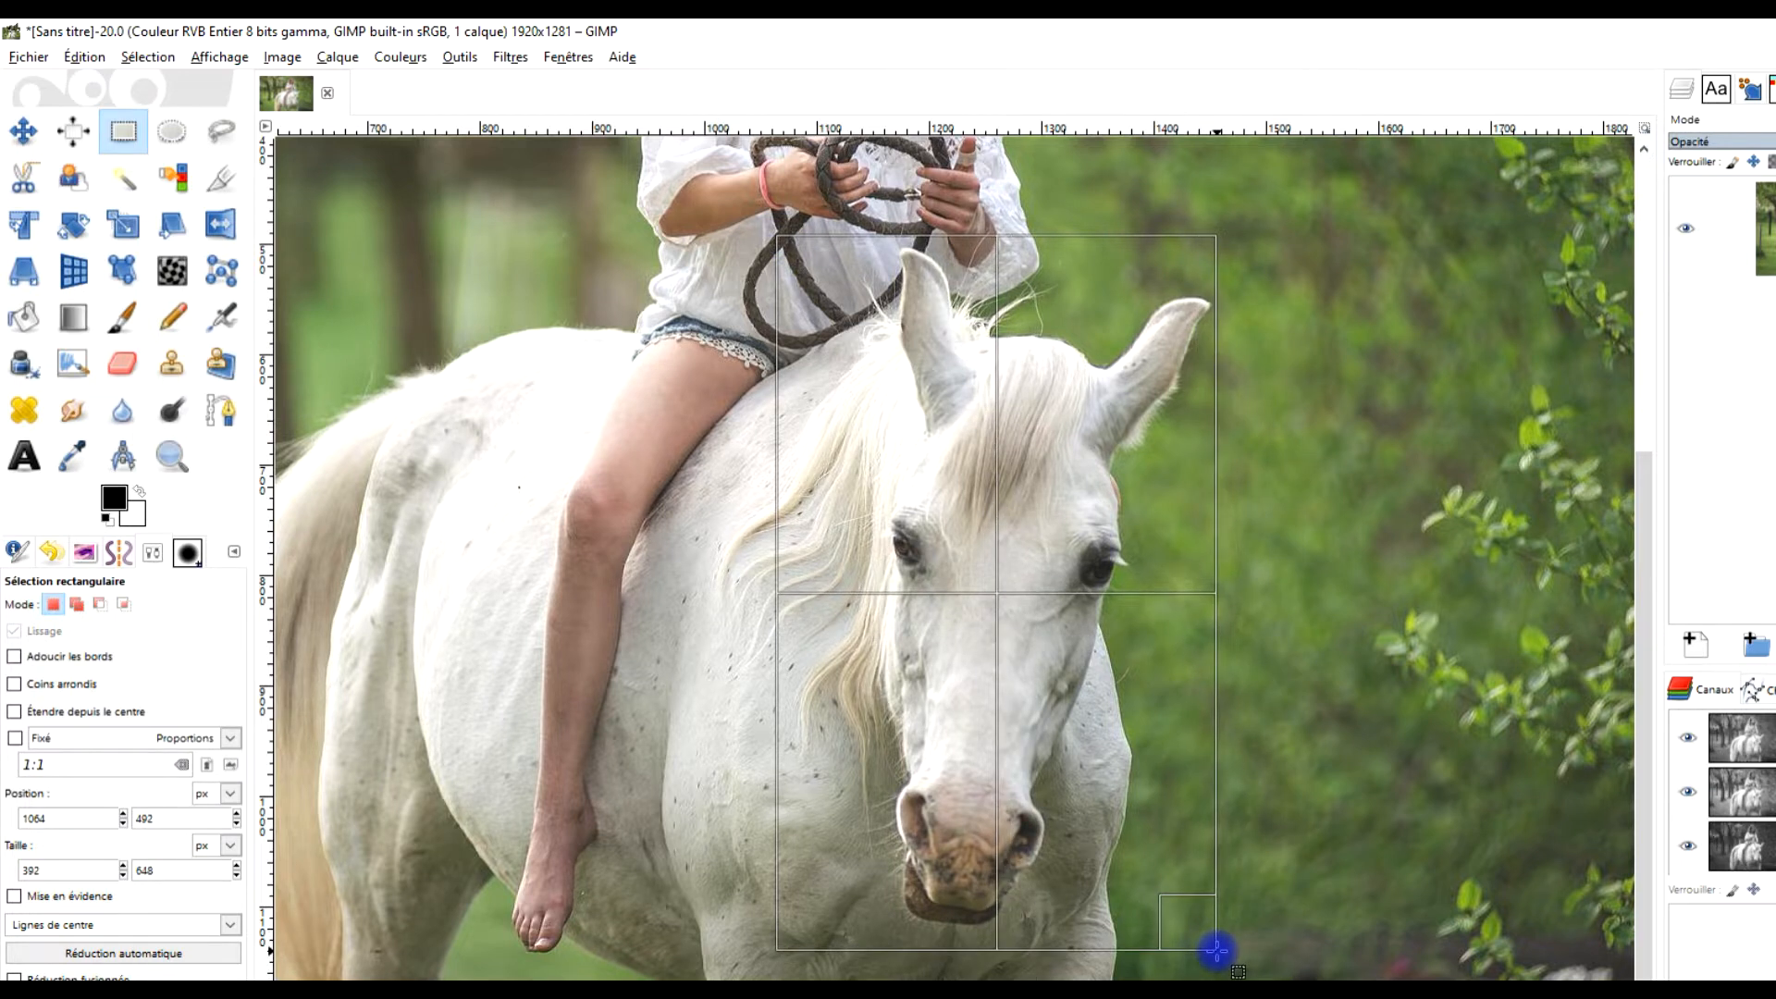
{"action": "left_click_drag", "start_coordinate": [792, 536], "coordinate": [893, 546]}
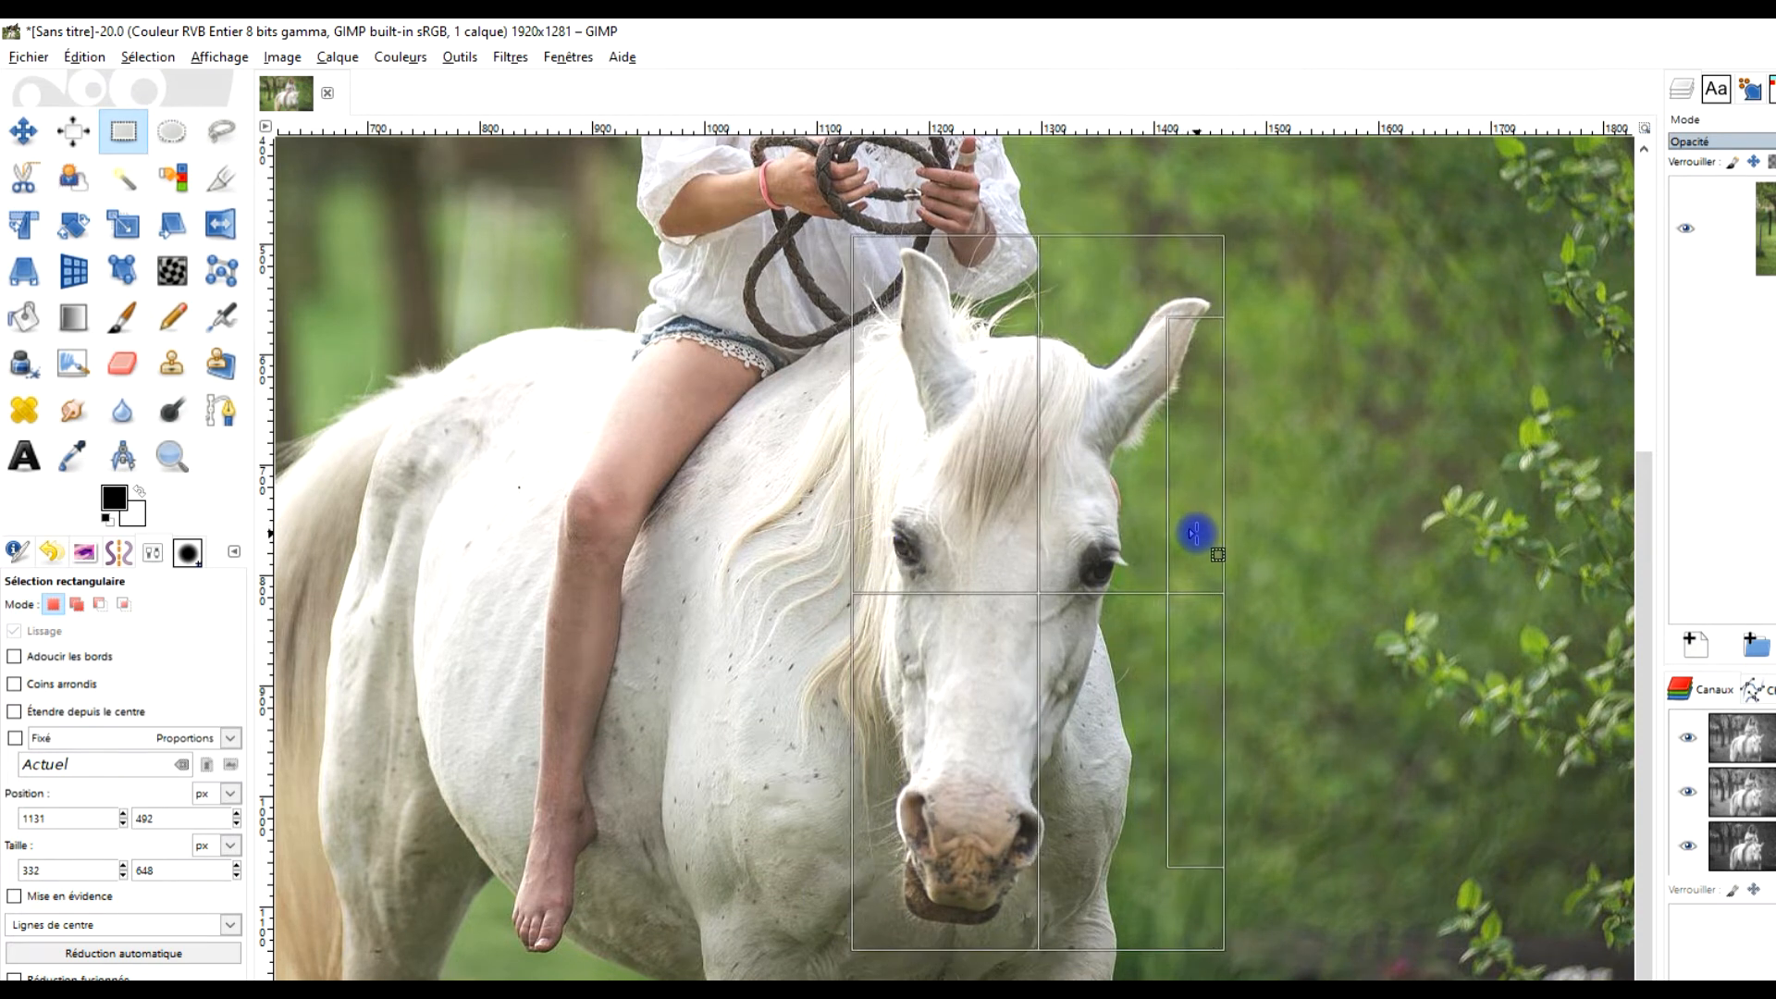
{"action": "left_click_drag", "start_coordinate": [1195, 533], "coordinate": [1196, 532]}
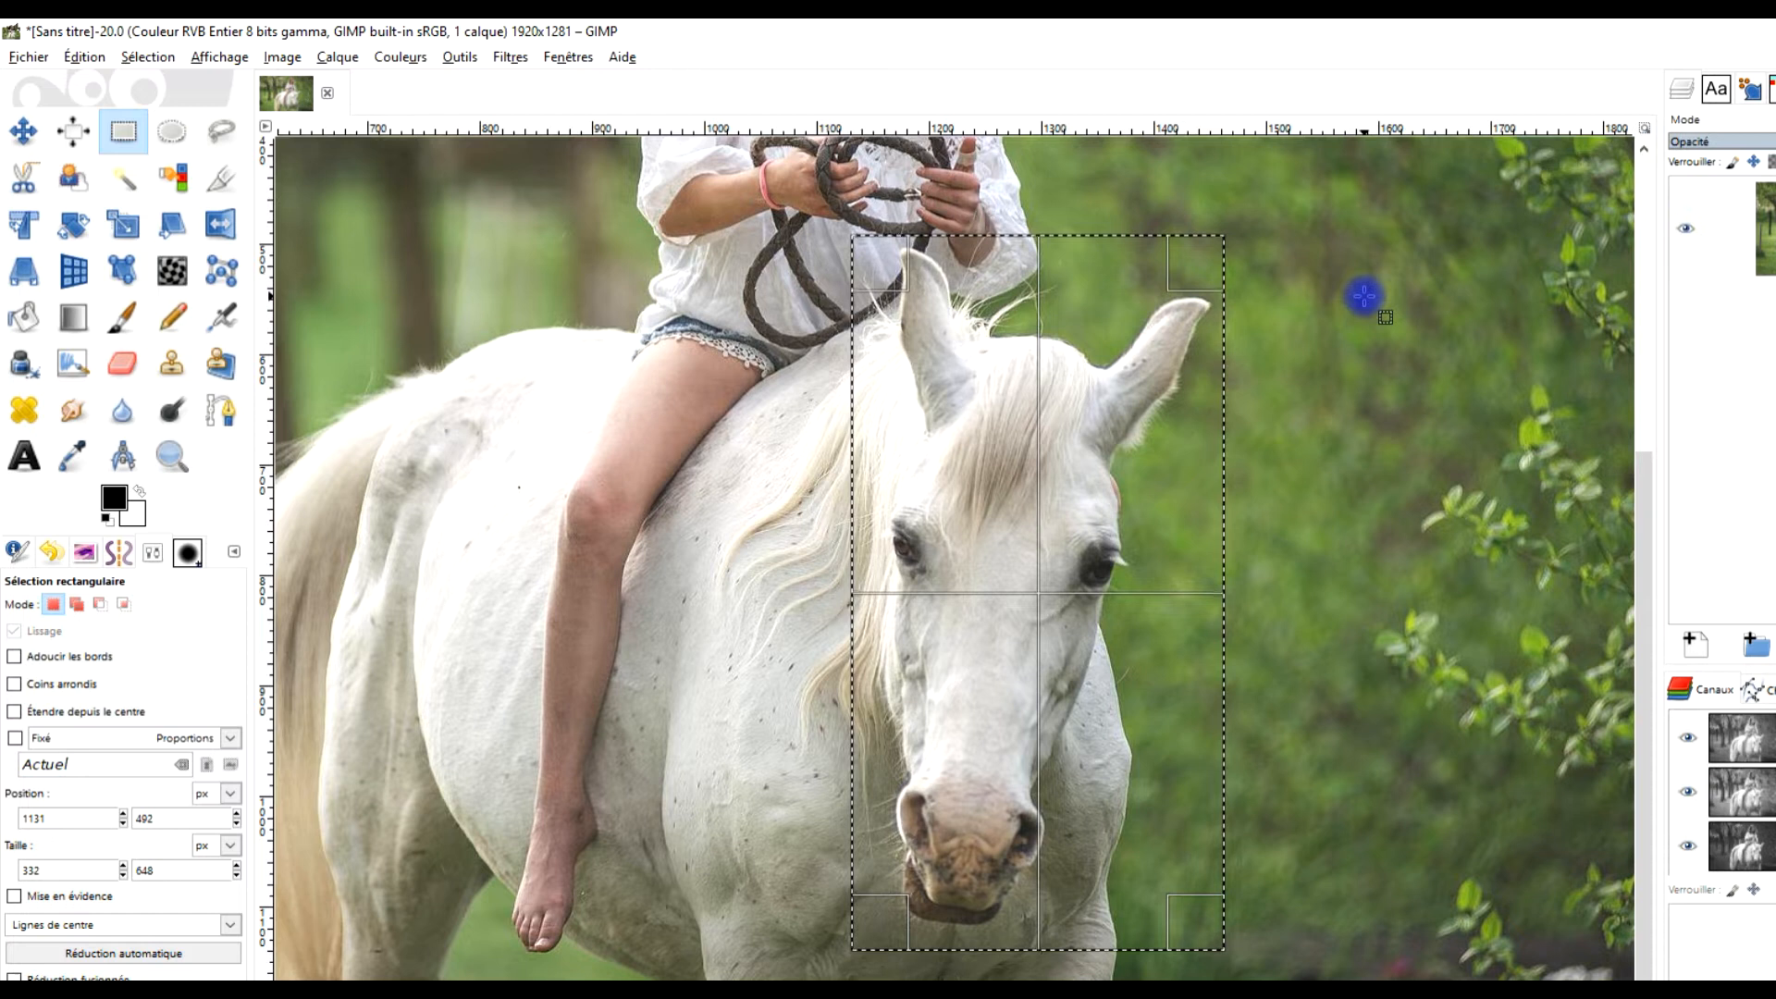
Copy the selected horse head and paste it as a new image.
{"action": "left_click", "coordinate": [84, 56]}
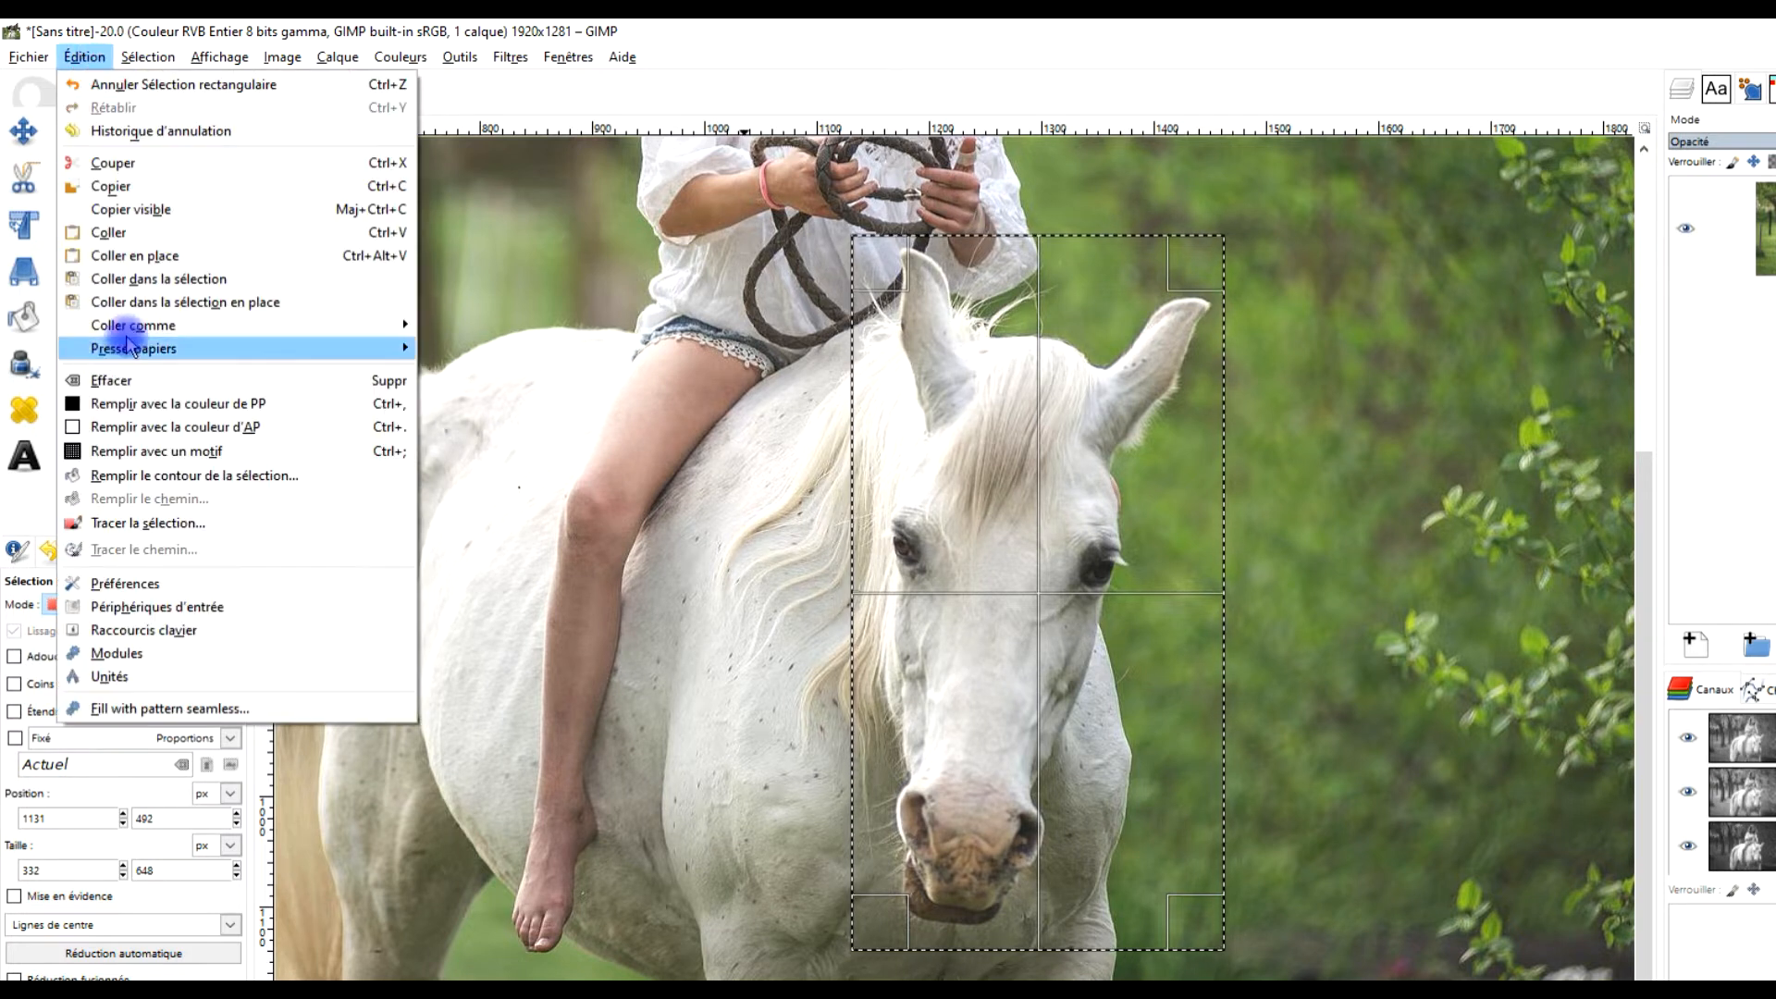
{"action": "left_click", "coordinate": [118, 186]}
{"action": "left_click", "coordinate": [84, 56]}
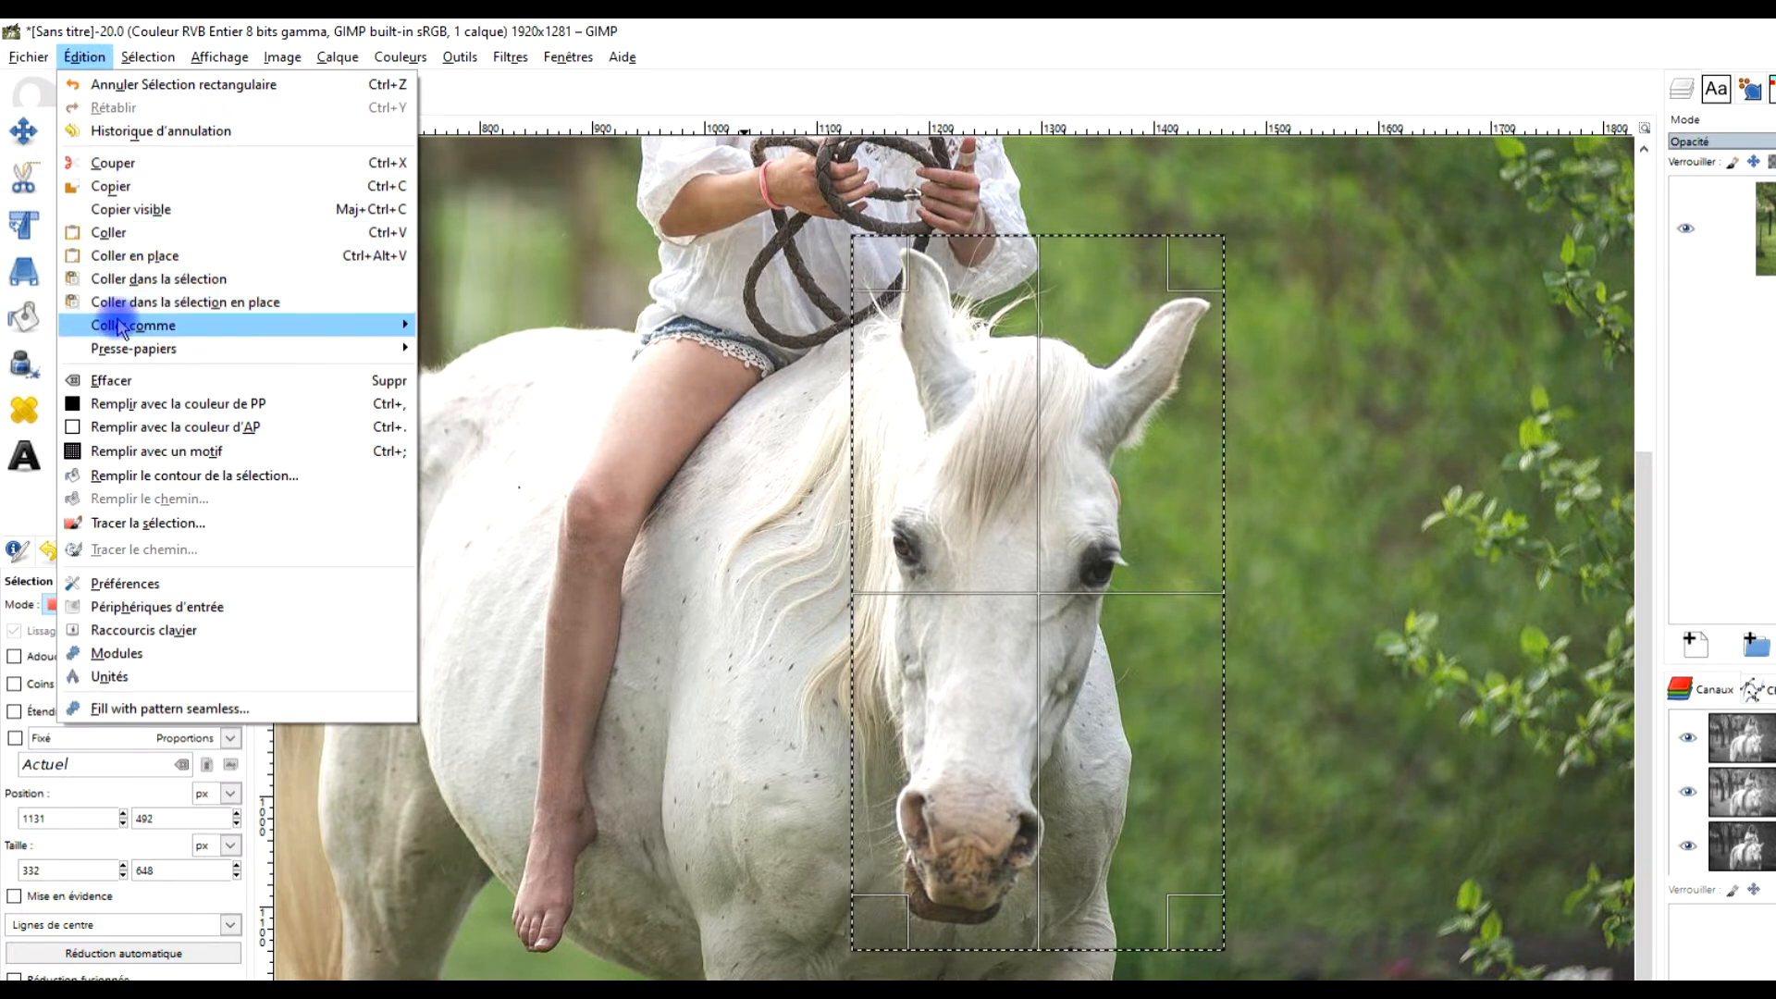
{"action": "mouse_move", "coordinate": [118, 325]}
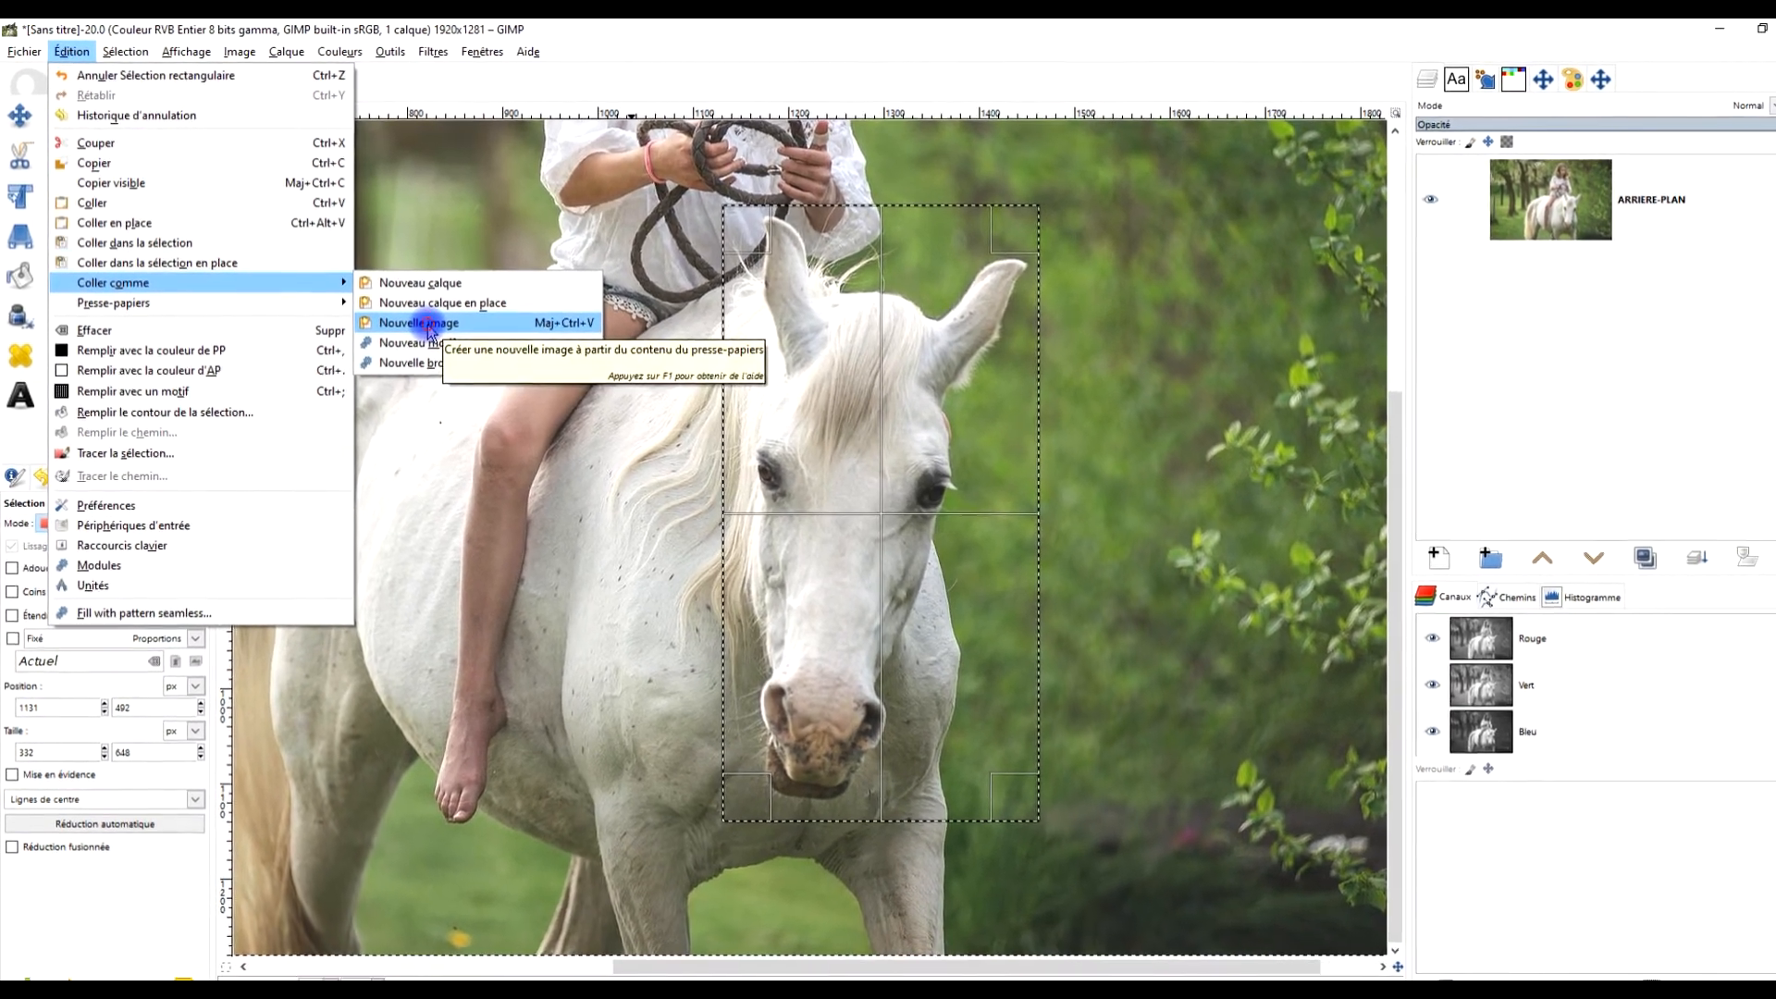
{"action": "left_click", "coordinate": [446, 340]}
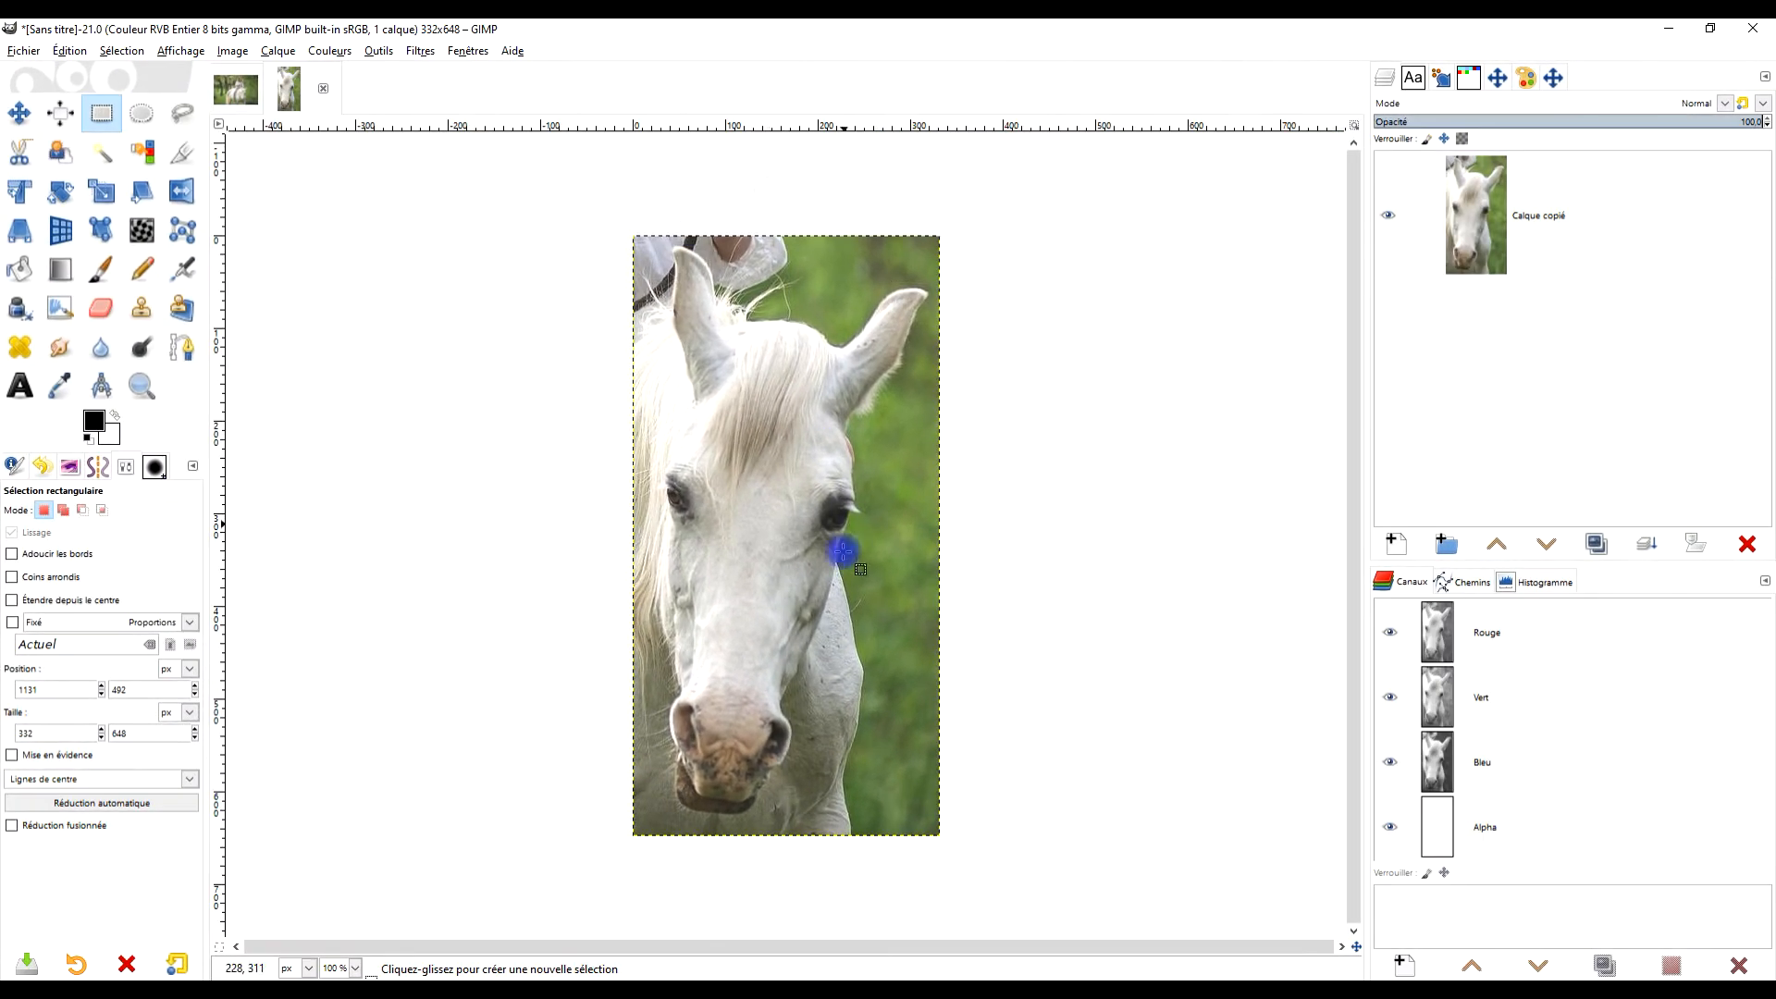
Open the G'MIC-Qt filters on the horse head image, search for "3D" and choose the 3D Mesh rendering filter.
{"action": "scroll", "coordinate": [784, 648], "scroll_direction": "up", "scroll_amount": 1}
{"action": "scroll", "coordinate": [789, 603], "scroll_direction": "down", "scroll_amount": 1}
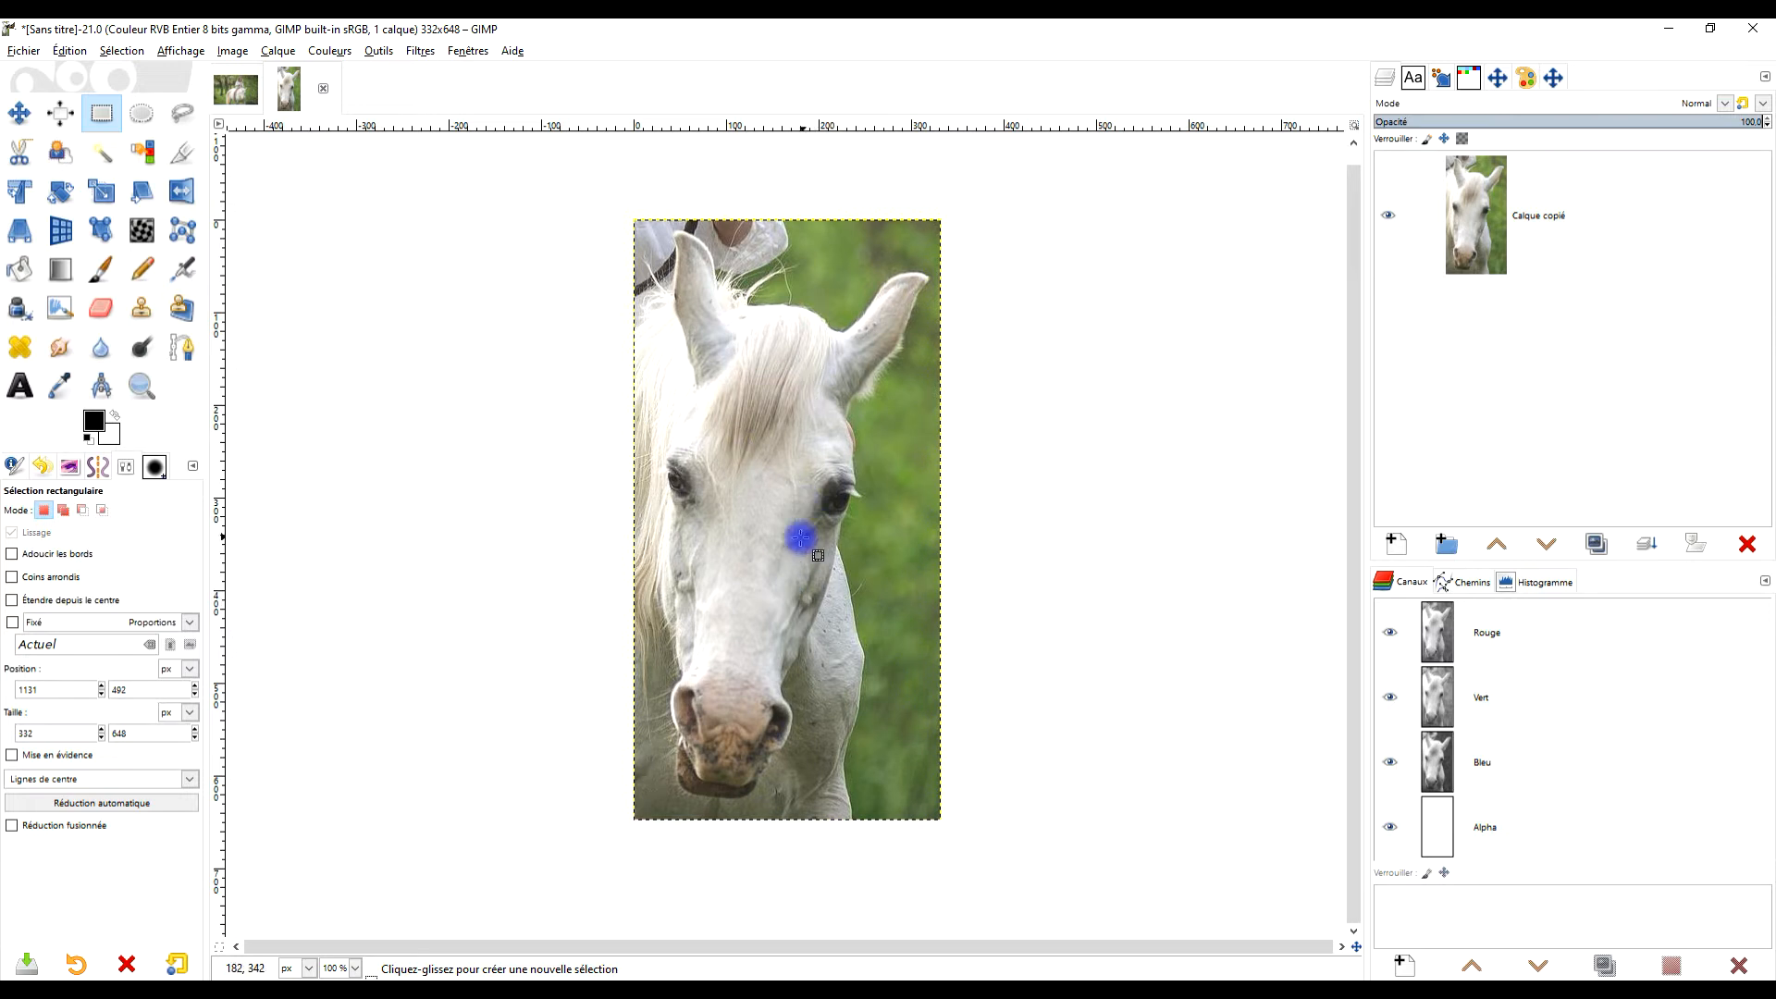
{"action": "left_click_drag", "start_coordinate": [800, 537], "coordinate": [742, 531]}
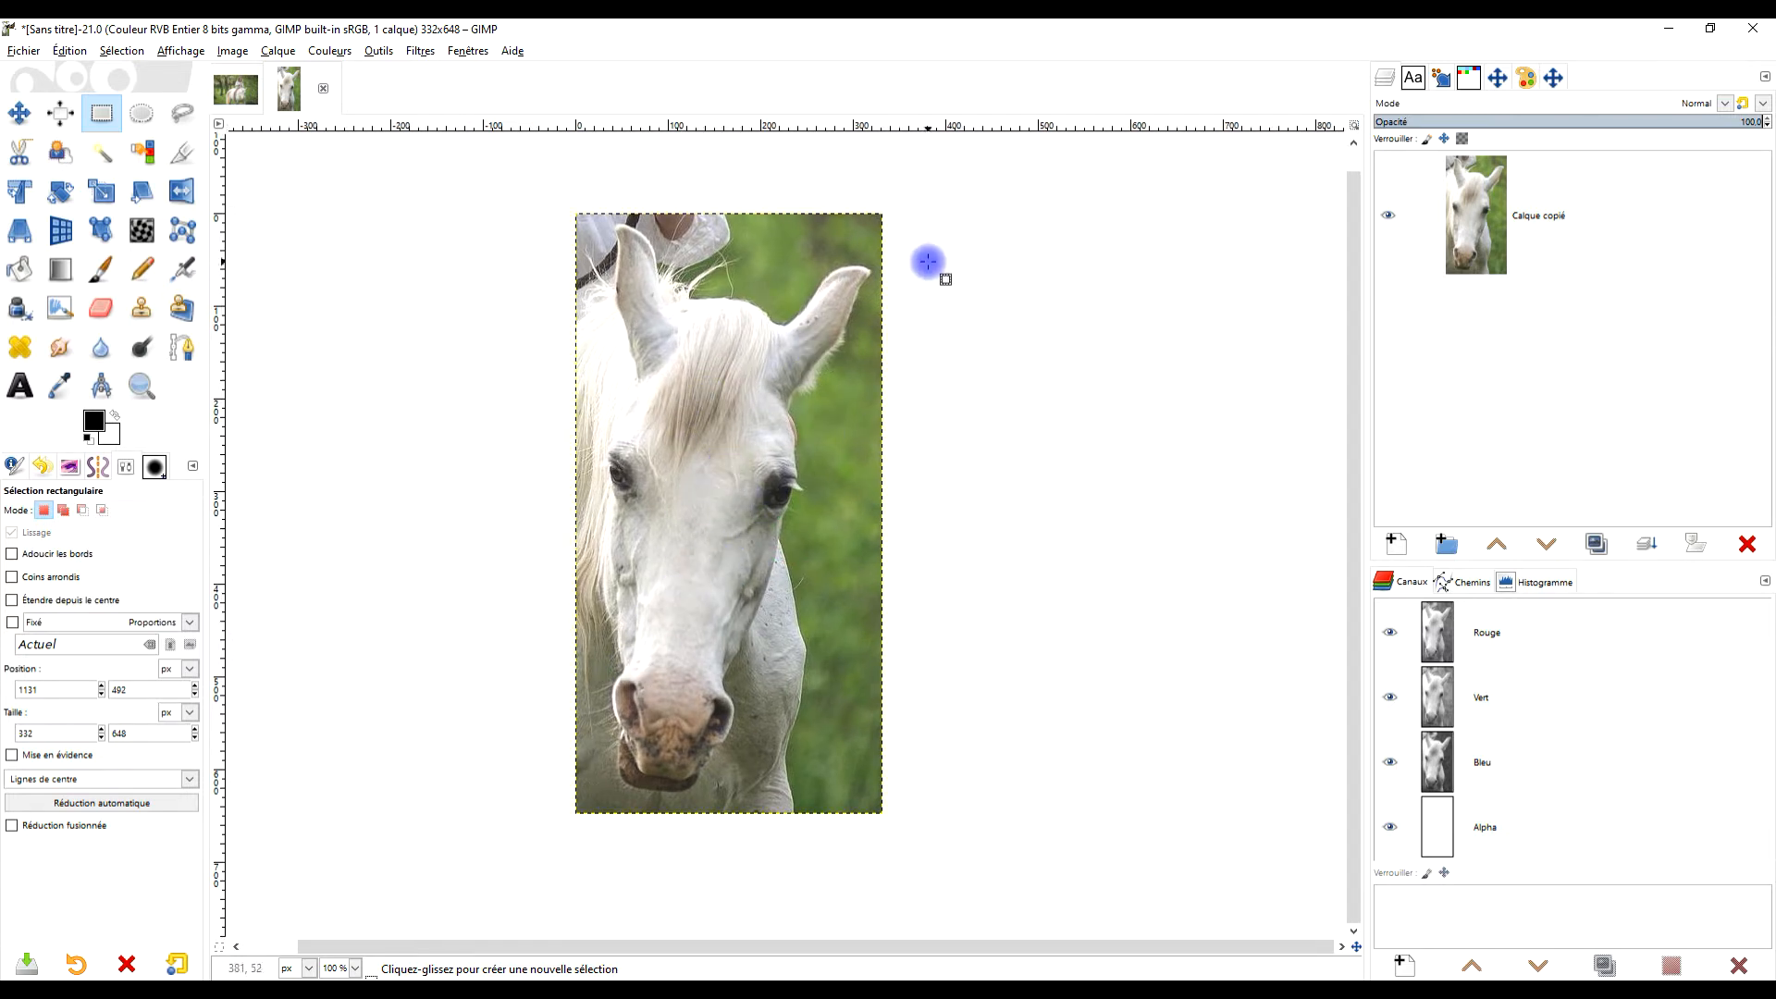
{"action": "left_click", "coordinate": [419, 52]}
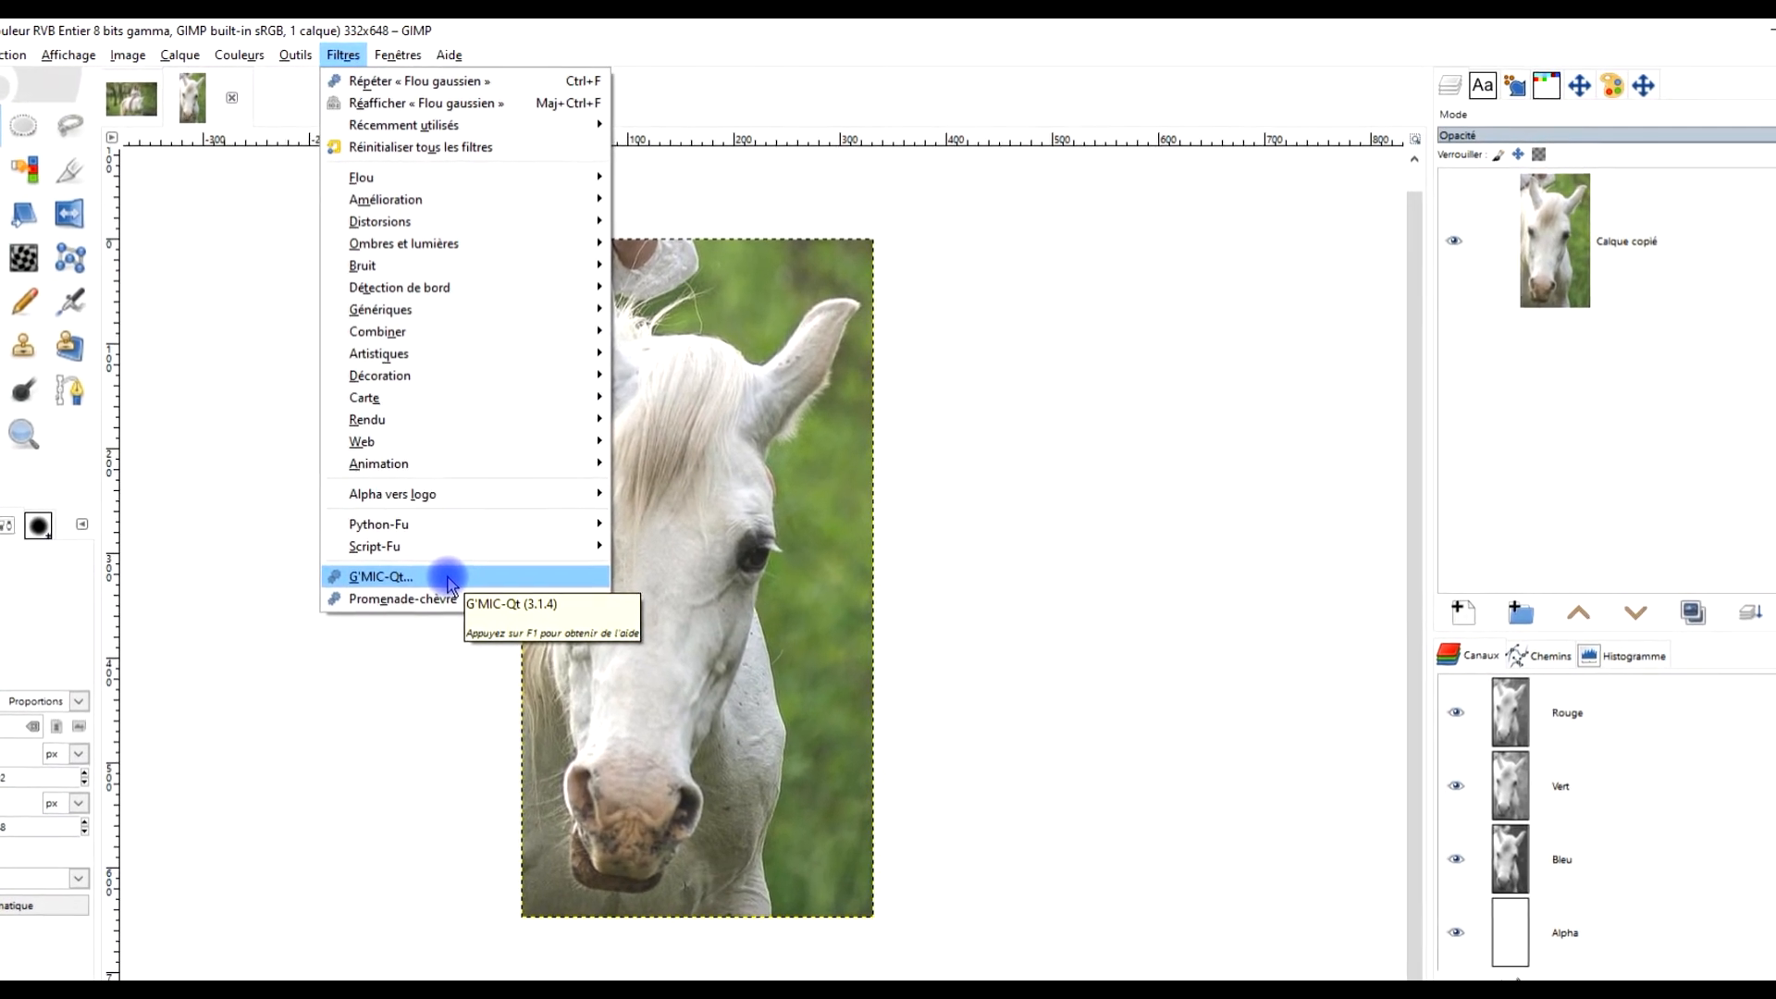
{"action": "left_click", "coordinate": [443, 584]}
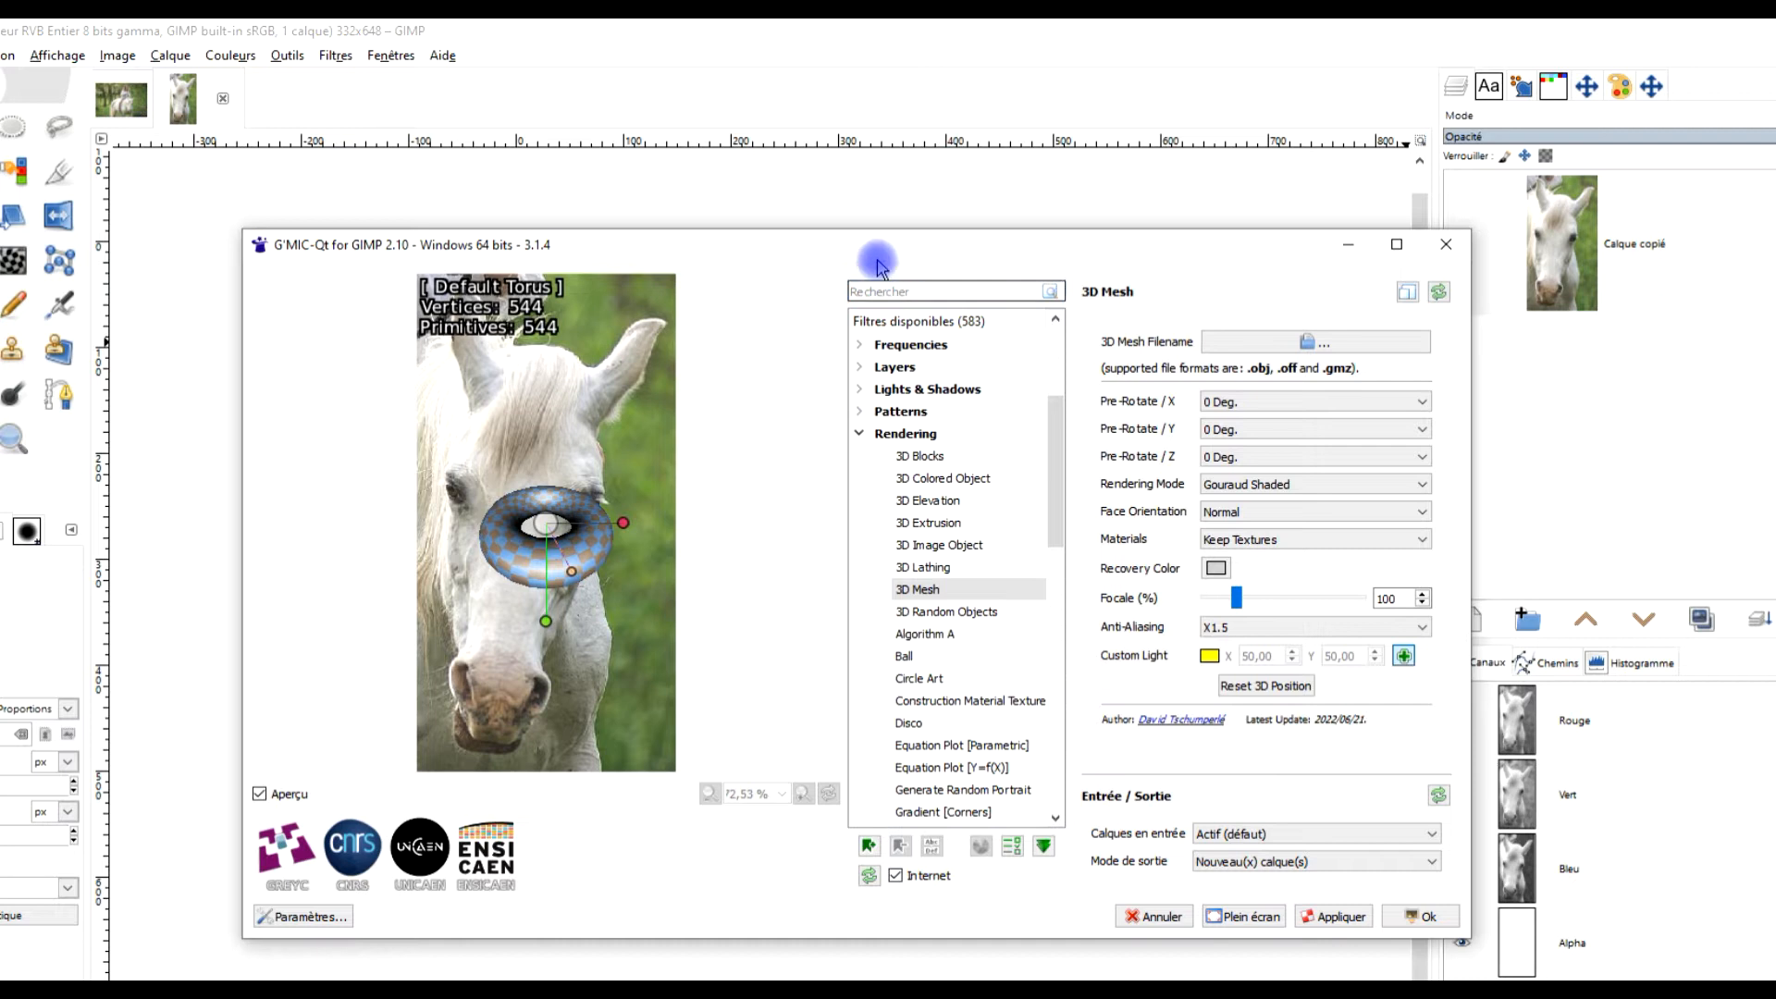
{"action": "type", "text": "3D"}
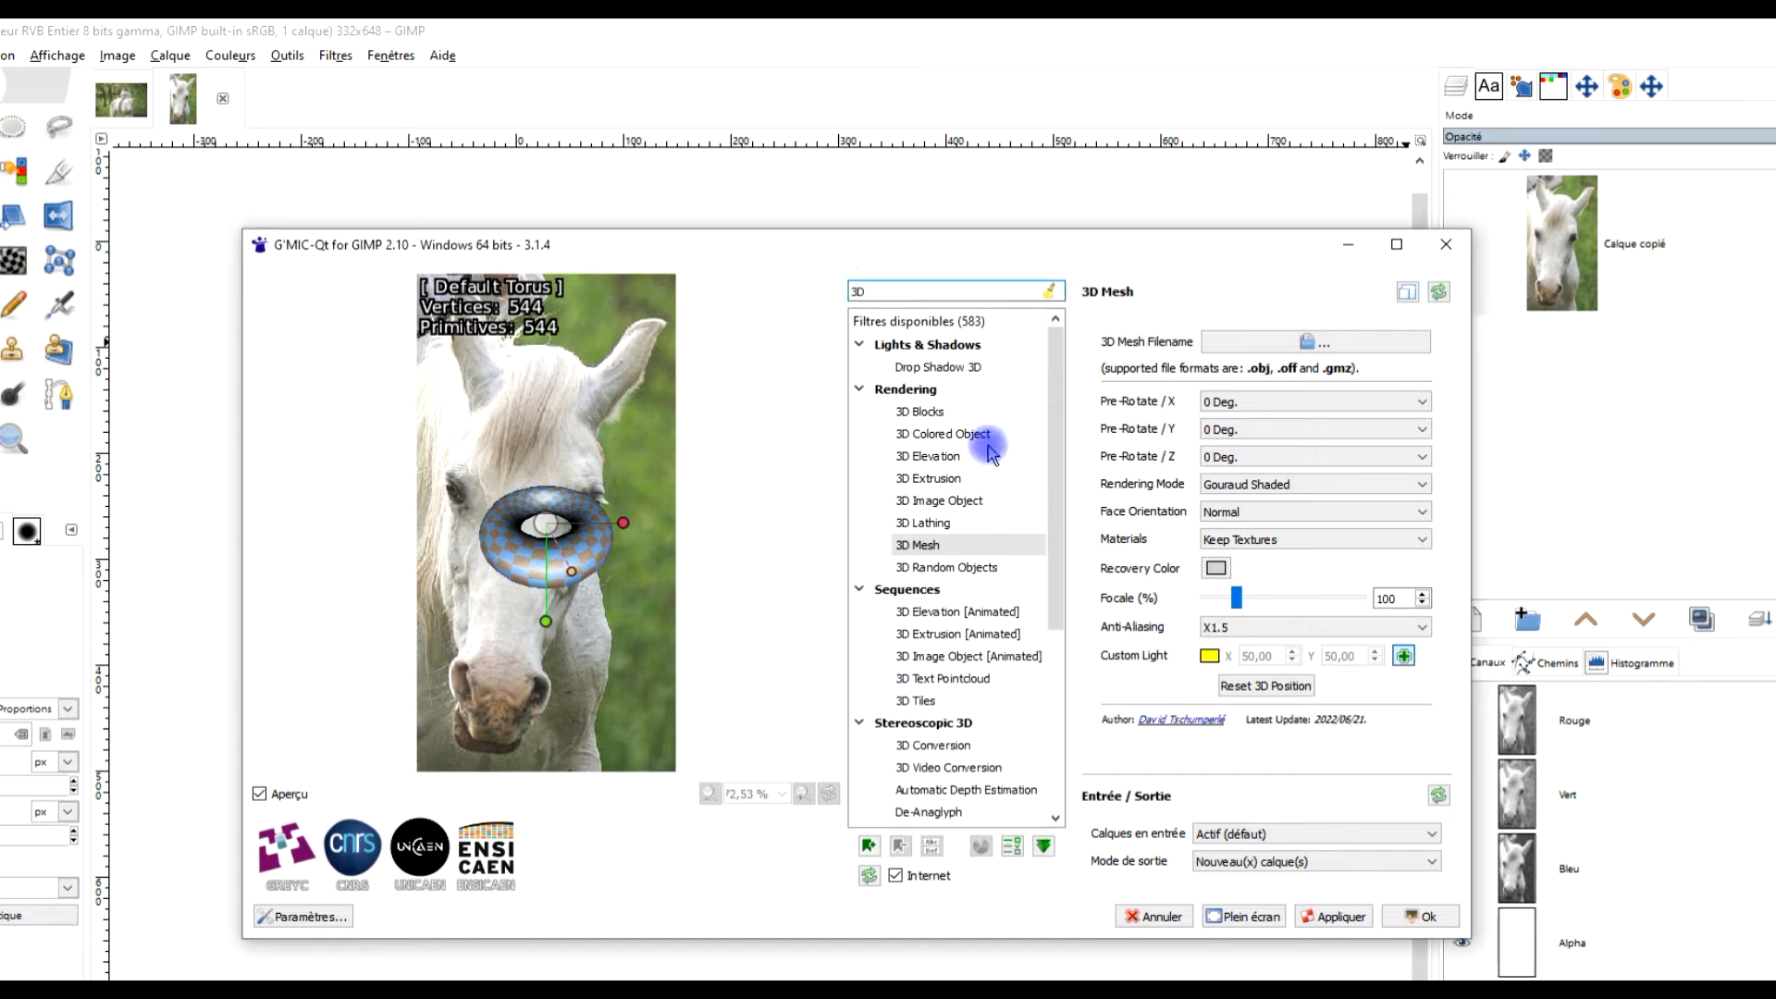
{"action": "left_click", "coordinate": [951, 546]}
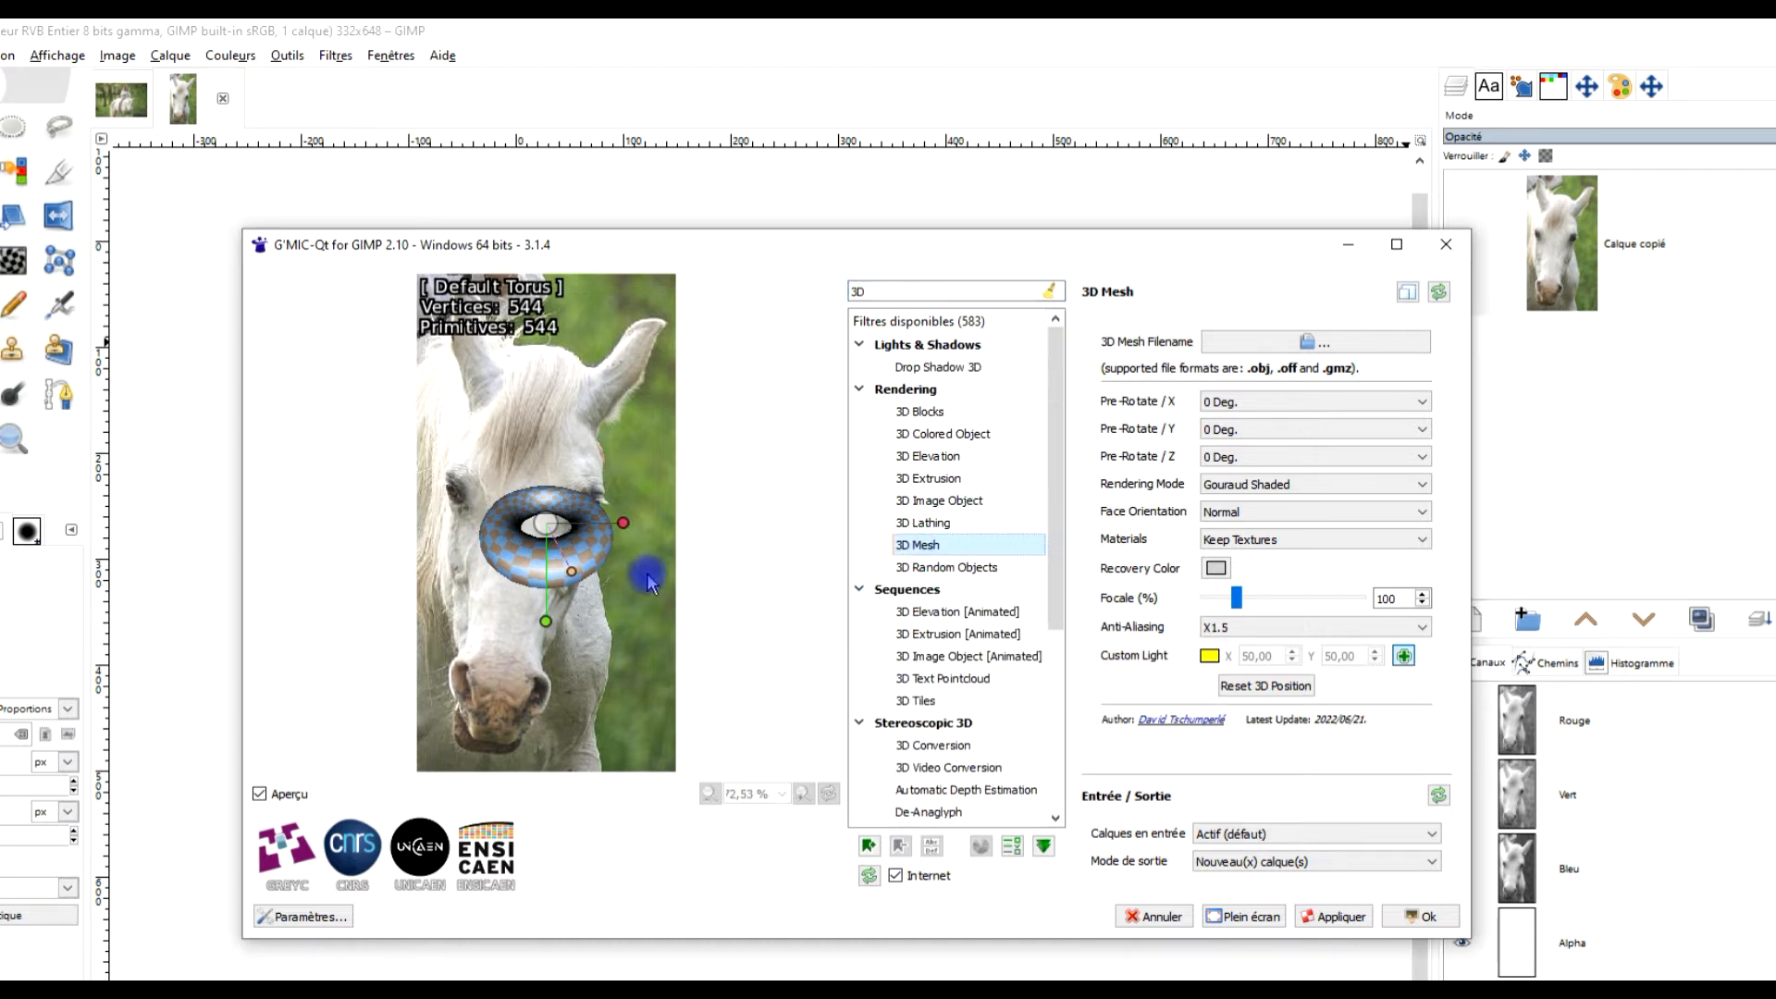
Reset the 3D position of the default torus in the 3D Mesh filter.
{"action": "mouse_move", "coordinate": [541, 540]}
{"action": "left_mouse_down"}
{"action": "mouse_move", "coordinate": [545, 504]}
{"action": "mouse_move", "coordinate": [533, 525]}
{"action": "left_mouse_up"}
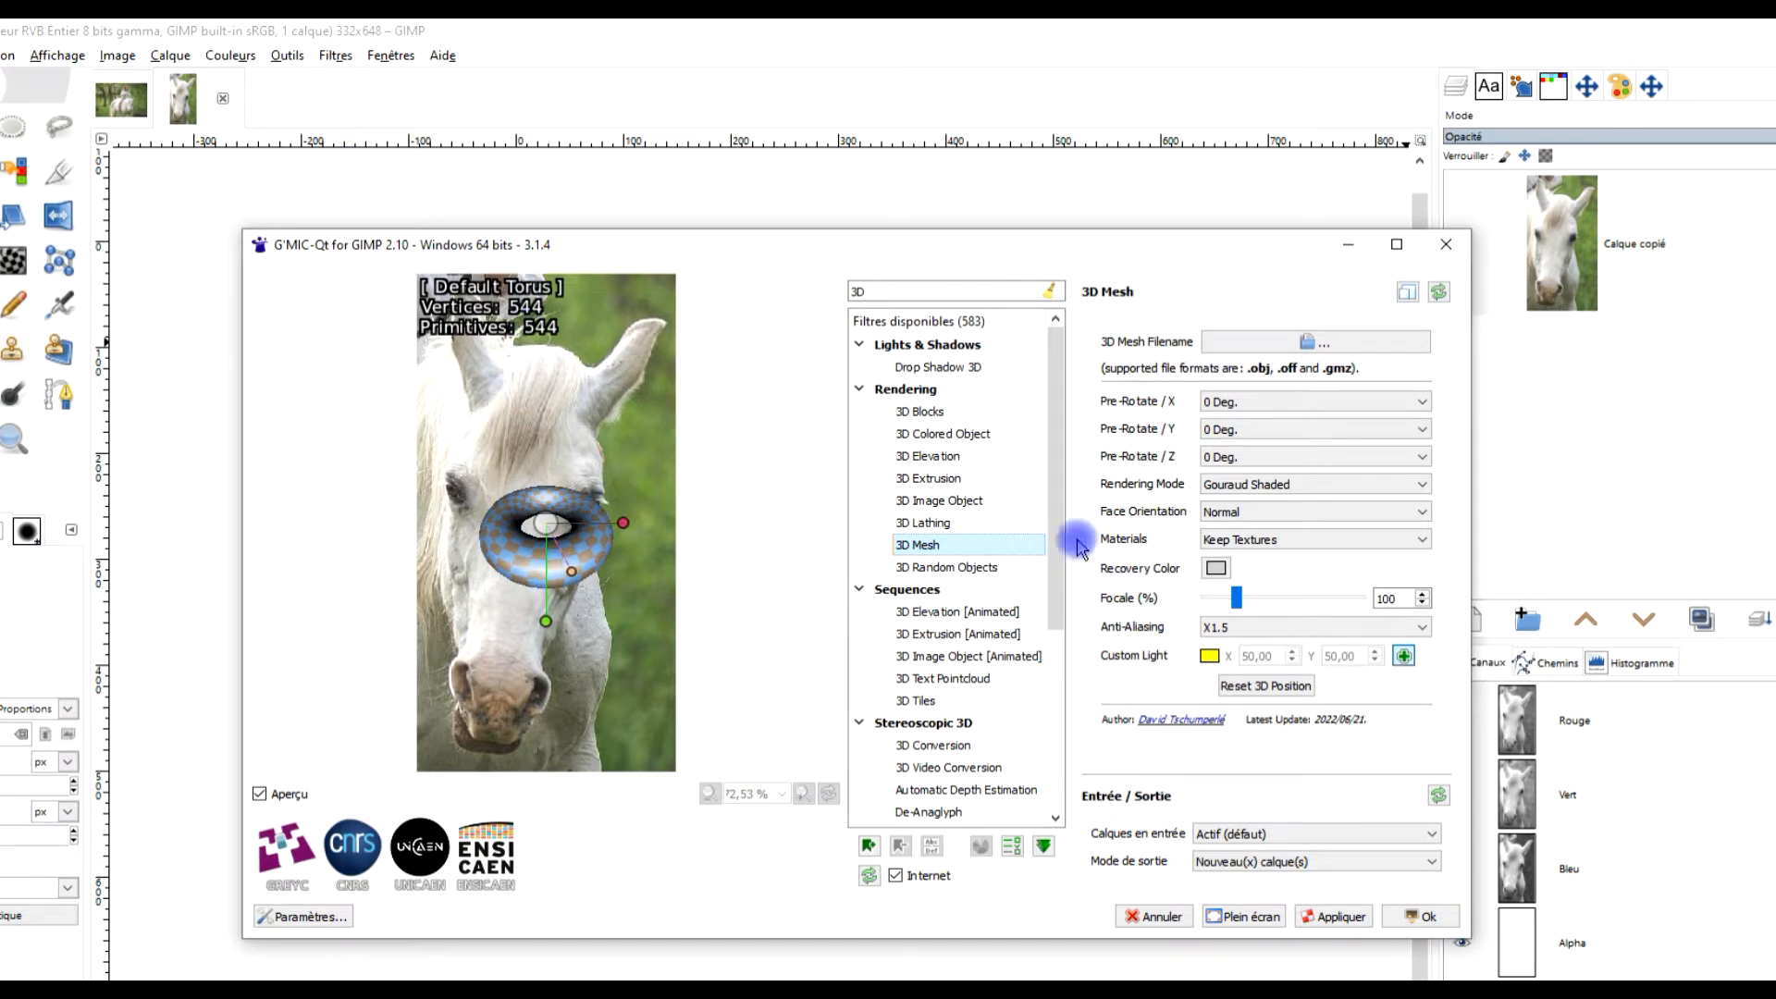
{"action": "left_click", "coordinate": [1273, 689]}
{"action": "left_click", "coordinate": [1004, 172]}
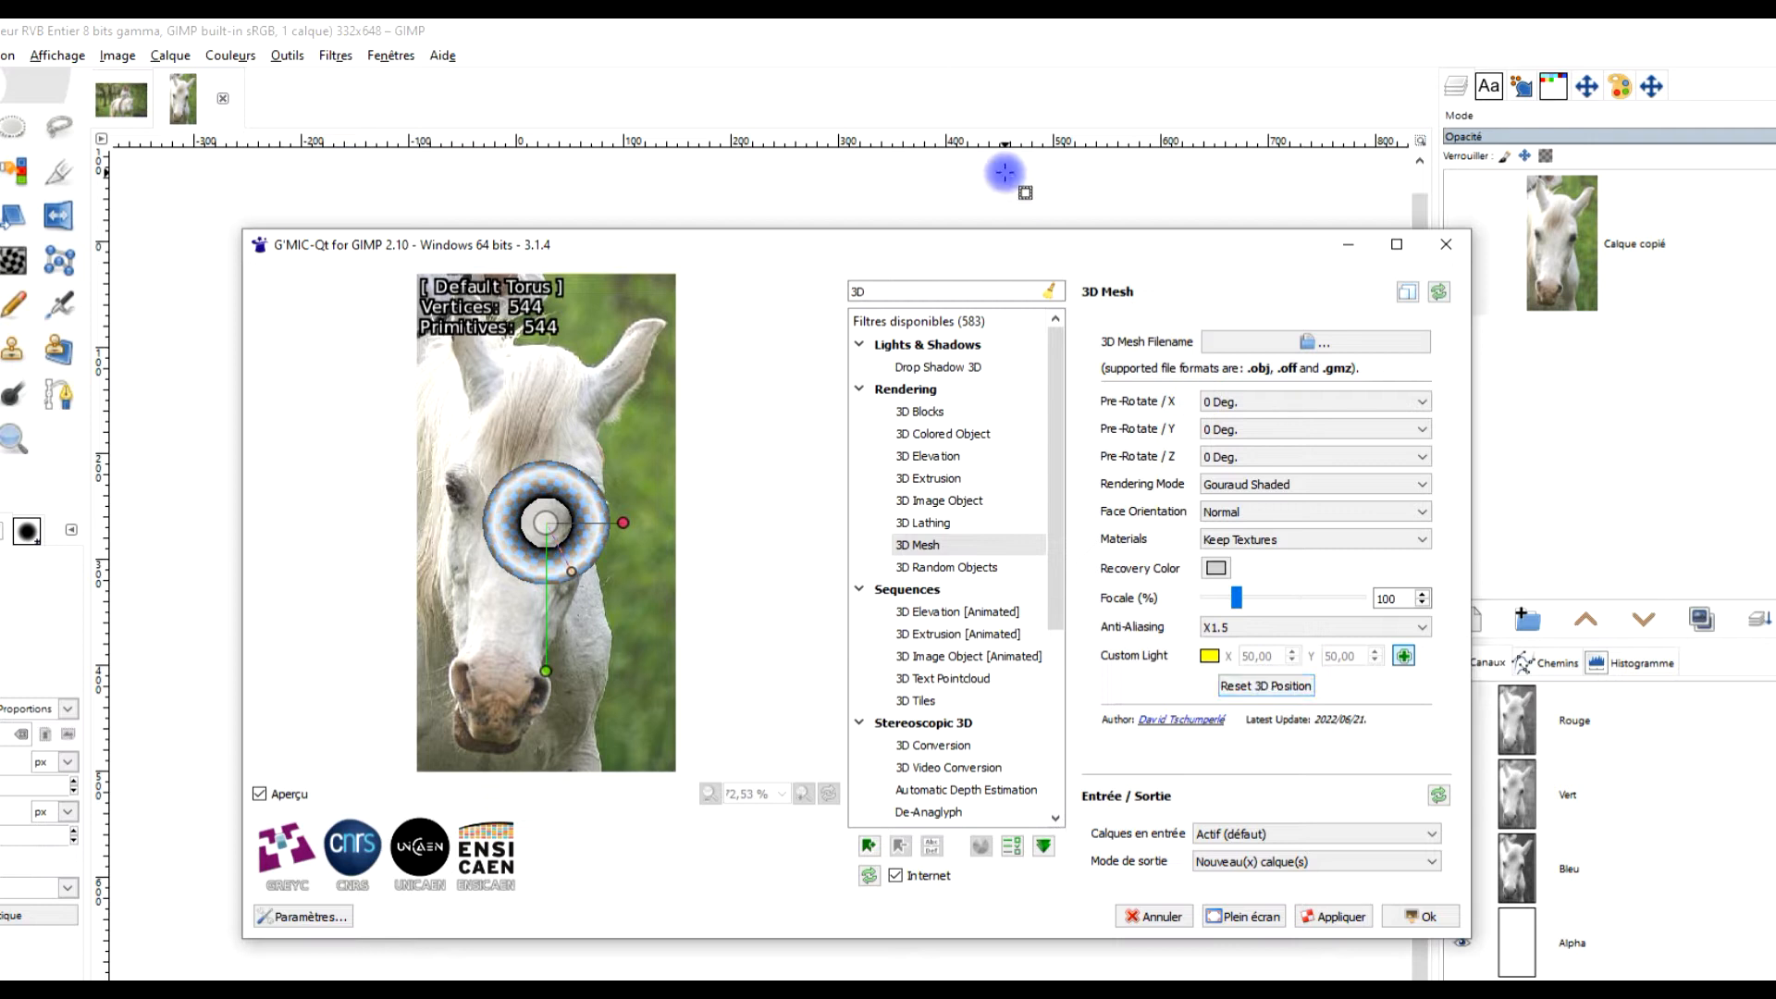
Load uploads_files_2850086_unicorn.obj from the Downloads folder as the 3D mesh file.
{"action": "left_click", "coordinate": [1311, 343]}
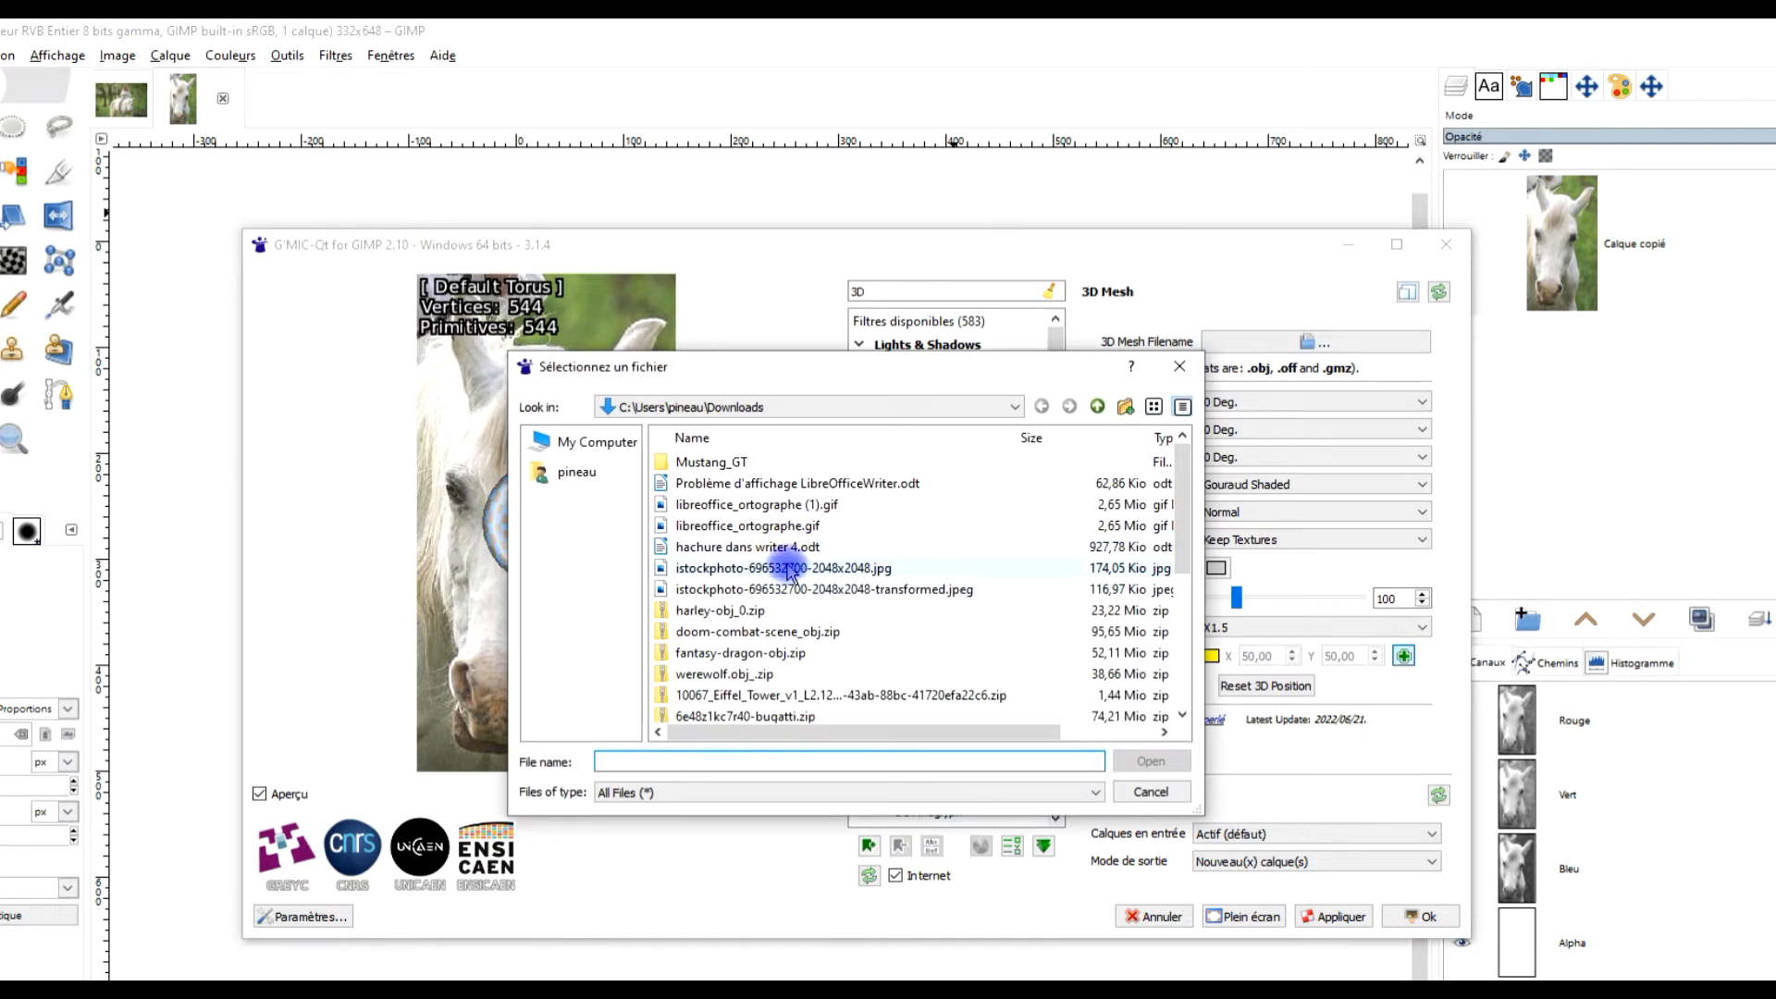
{"action": "scroll", "coordinate": [773, 563], "scroll_direction": "down", "scroll_amount": 4}
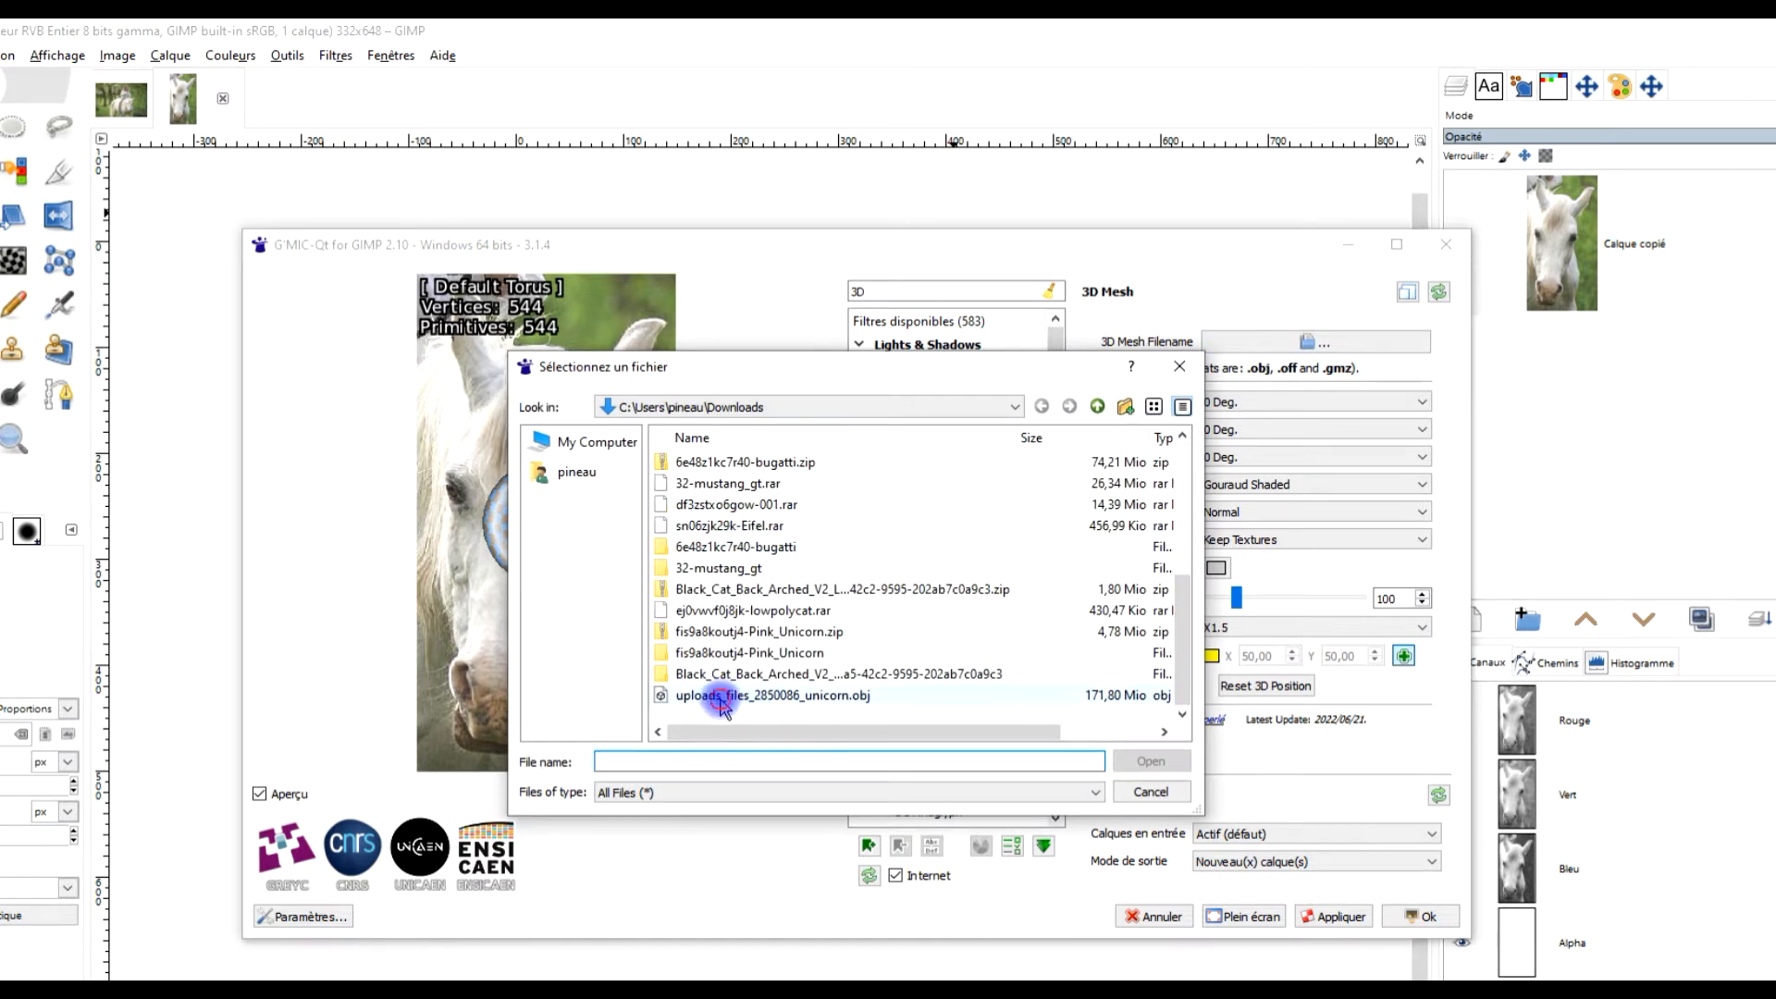
{"action": "left_click", "coordinate": [863, 701]}
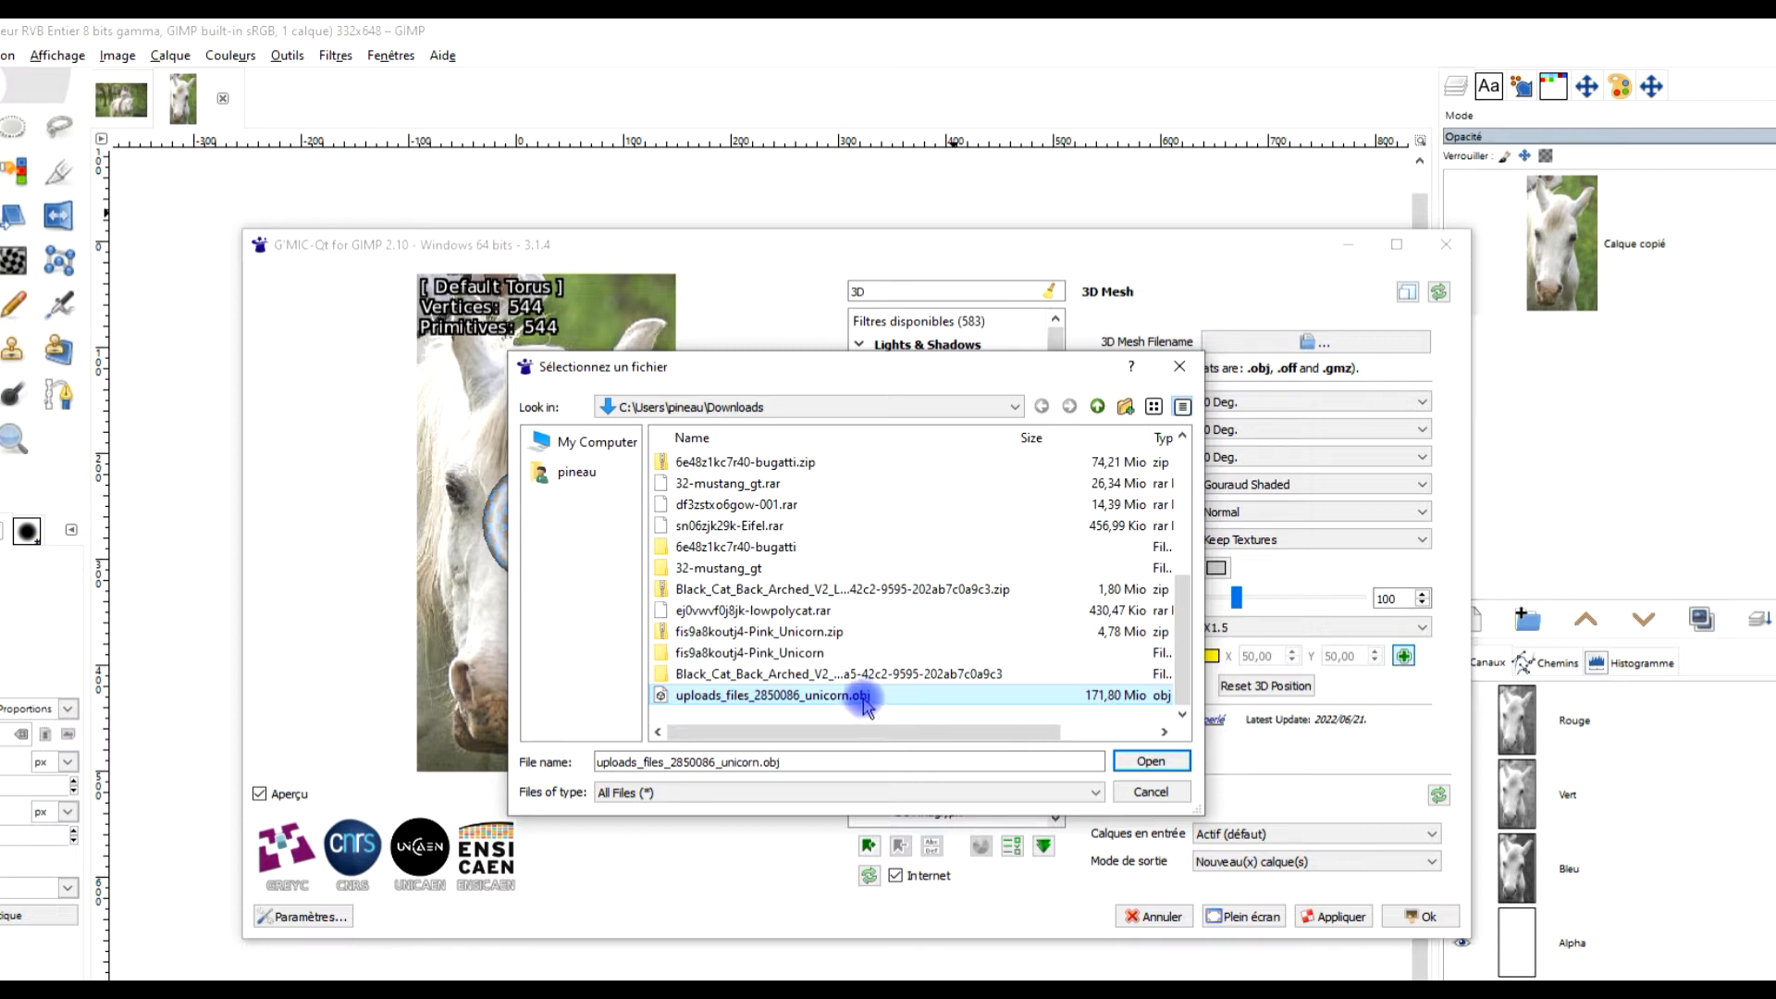
{"action": "right_click", "coordinate": [863, 703]}
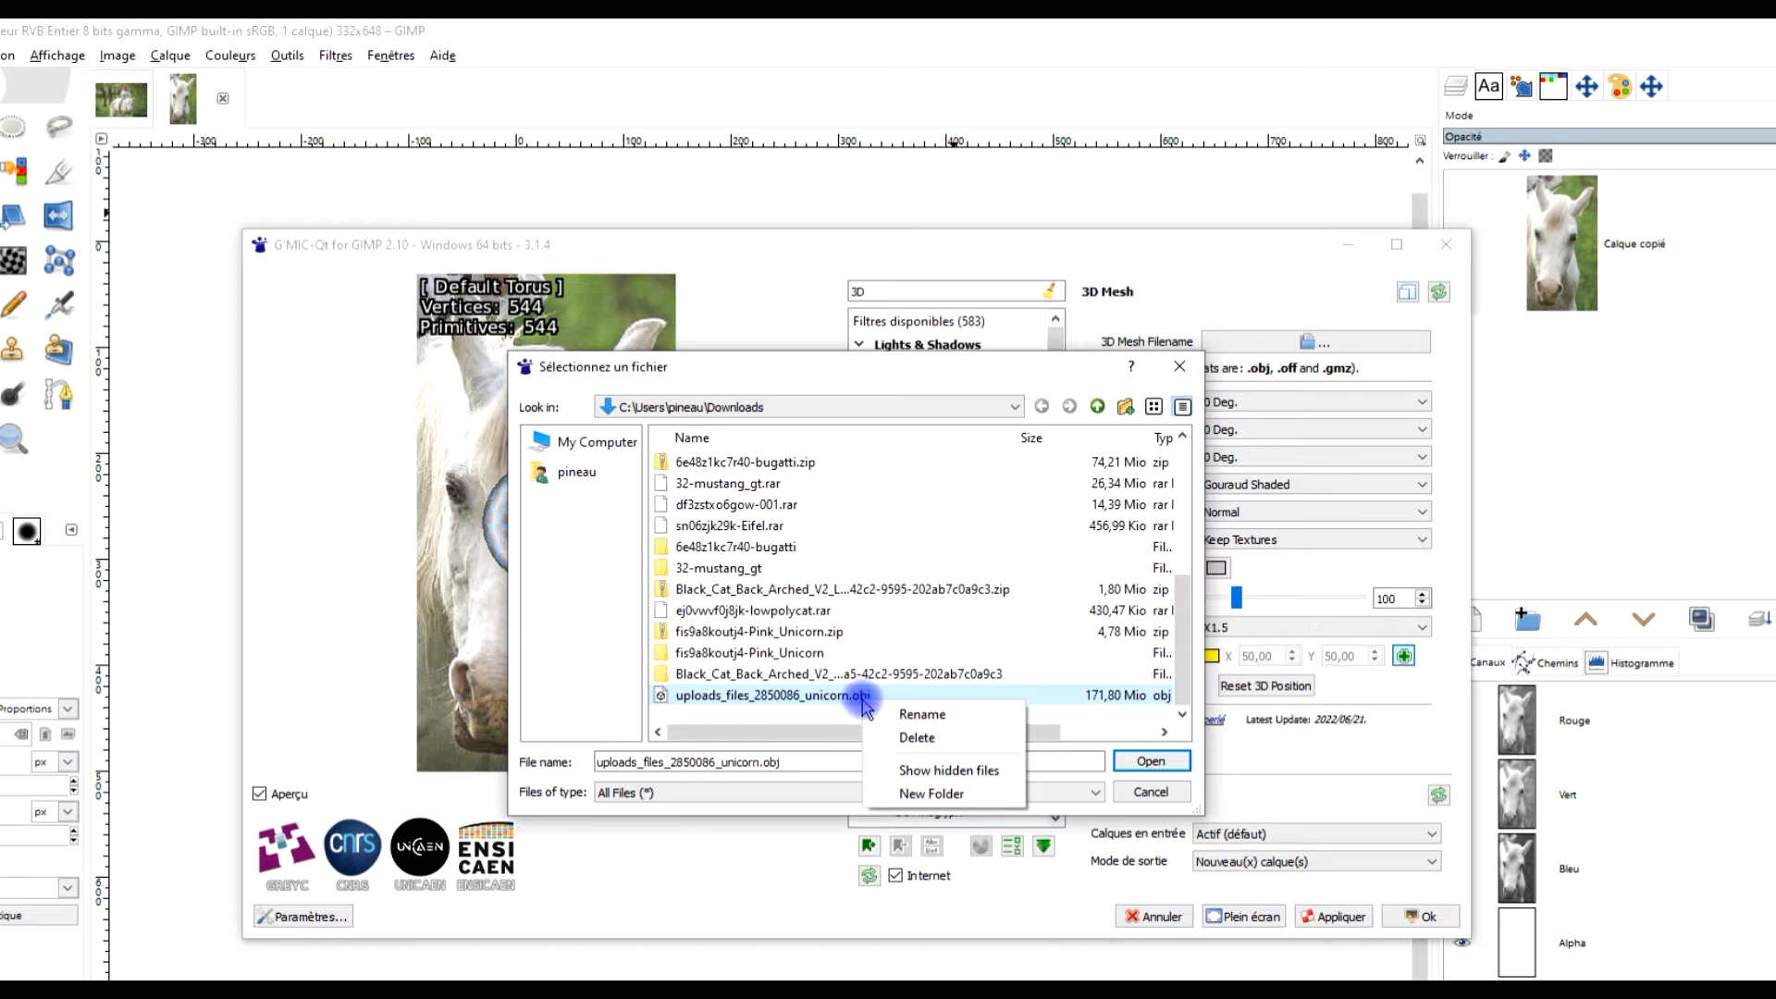
{"action": "left_click", "coordinate": [911, 720]}
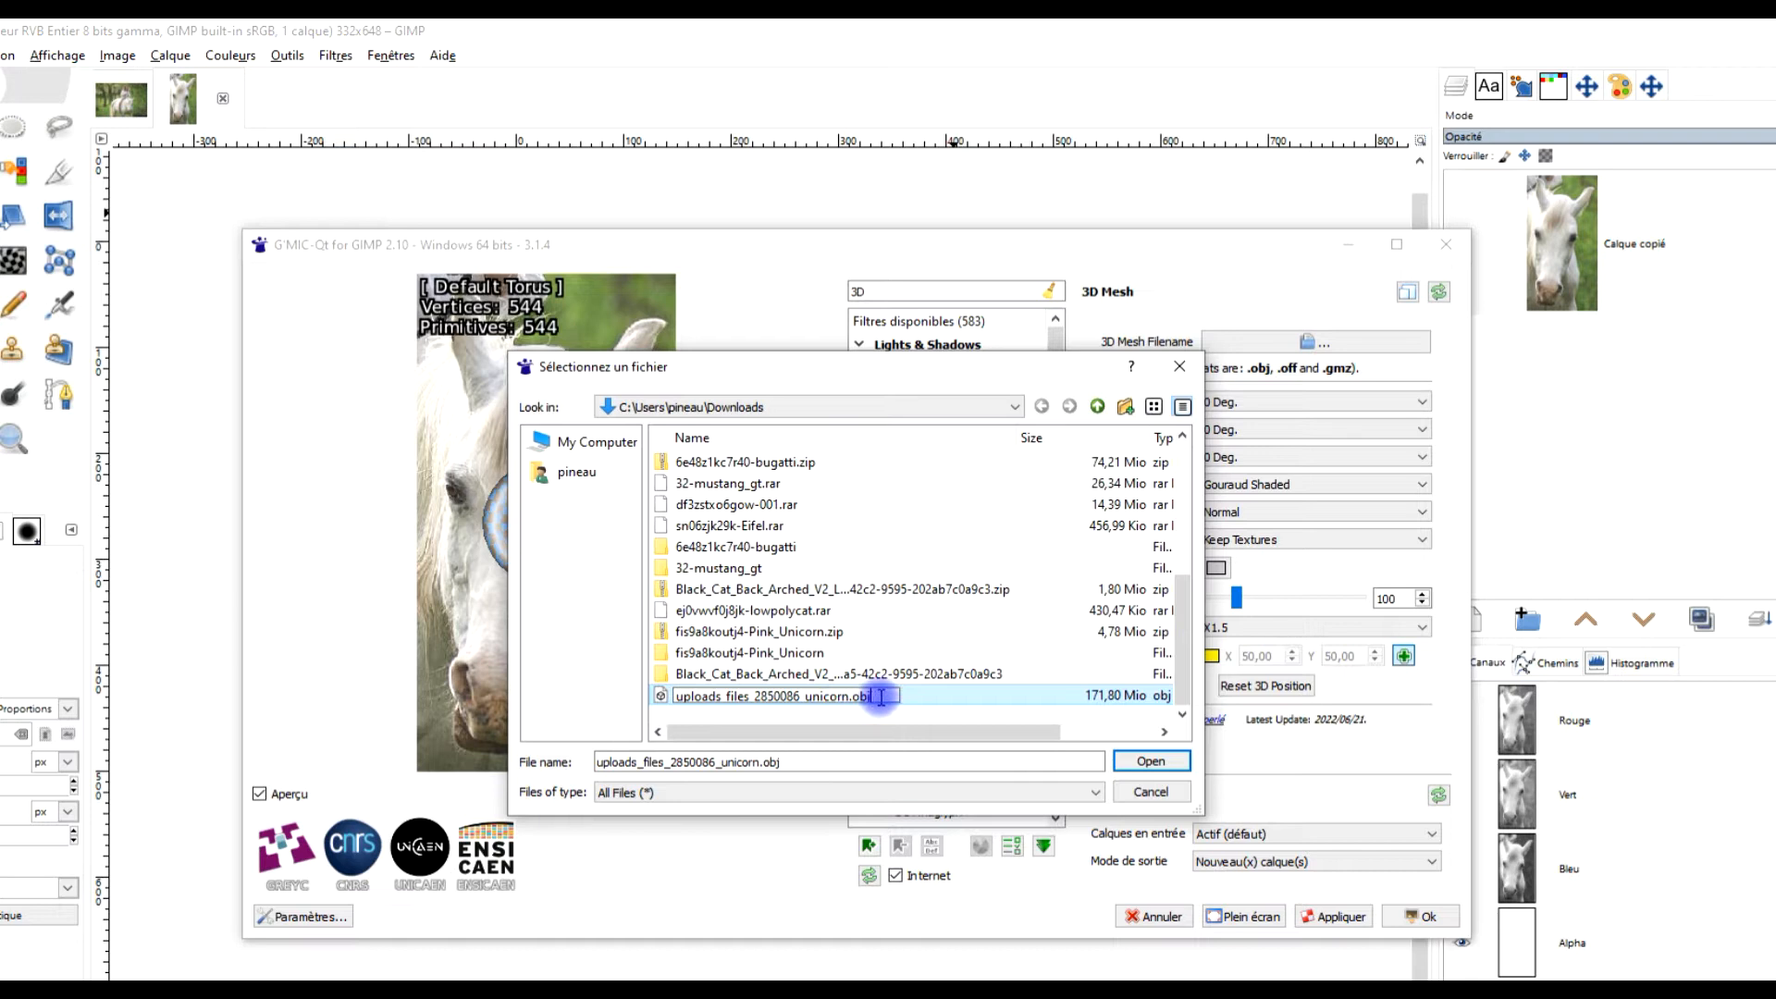
{"action": "left_click", "coordinate": [659, 700]}
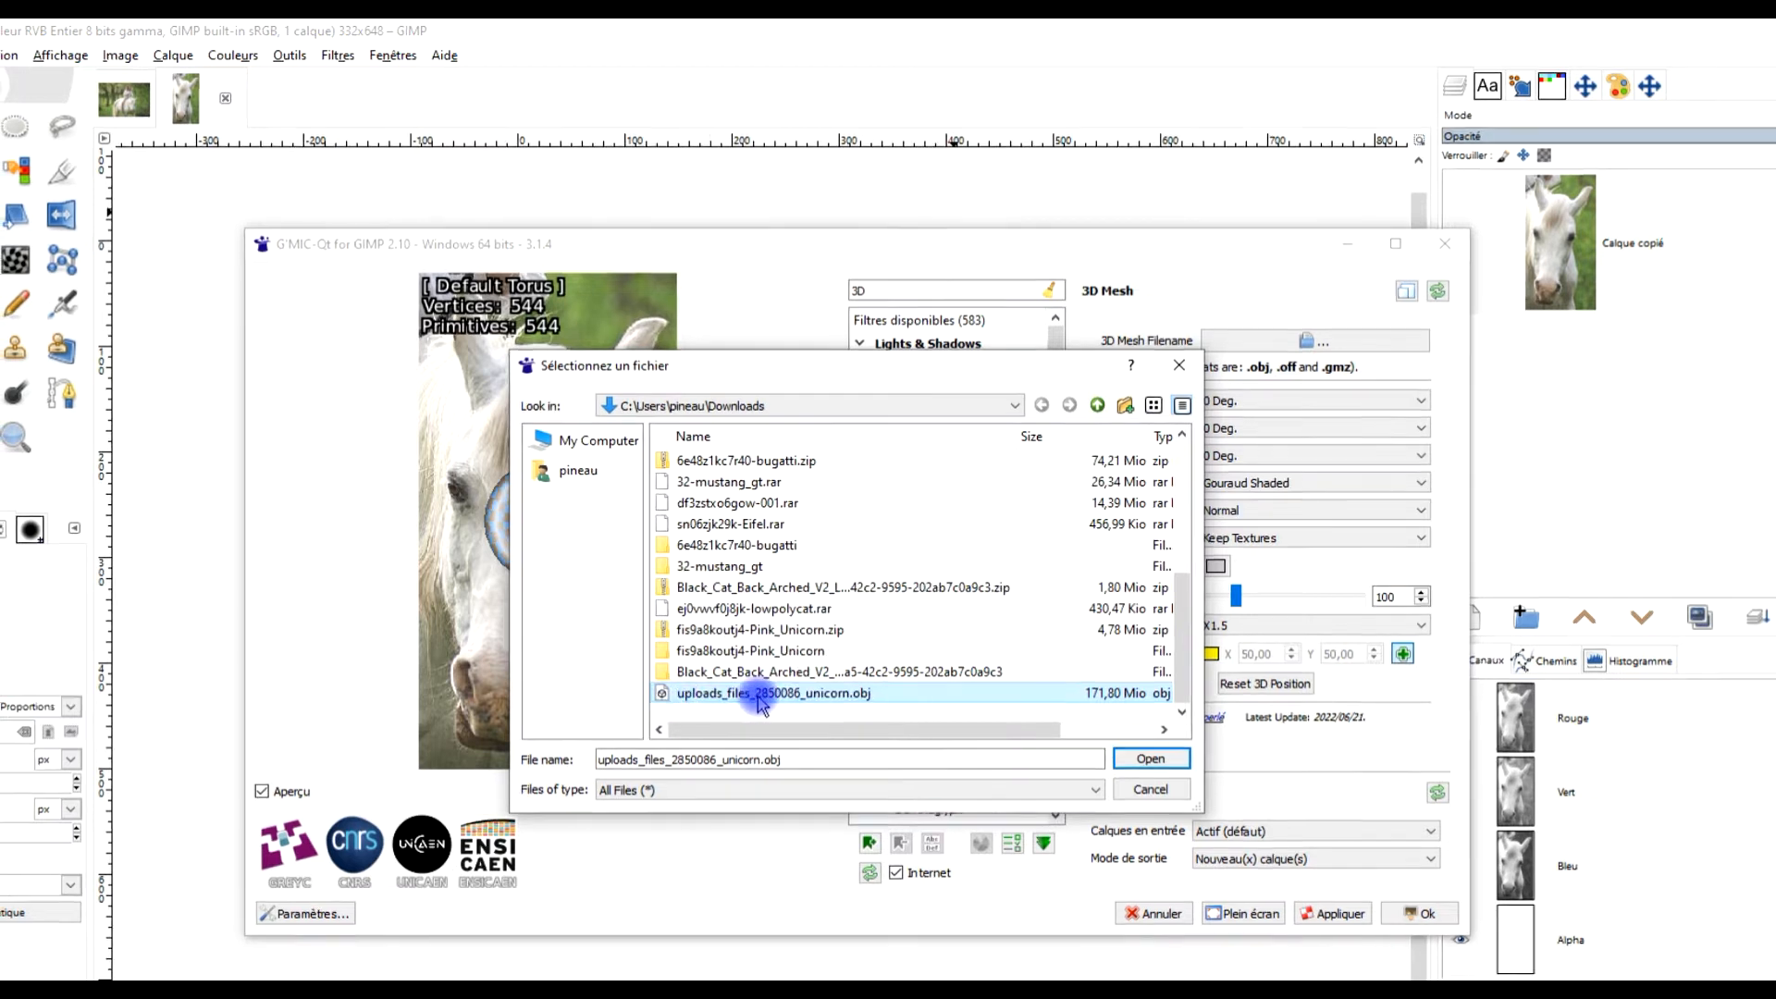
{"action": "double_click", "coordinate": [758, 693]}
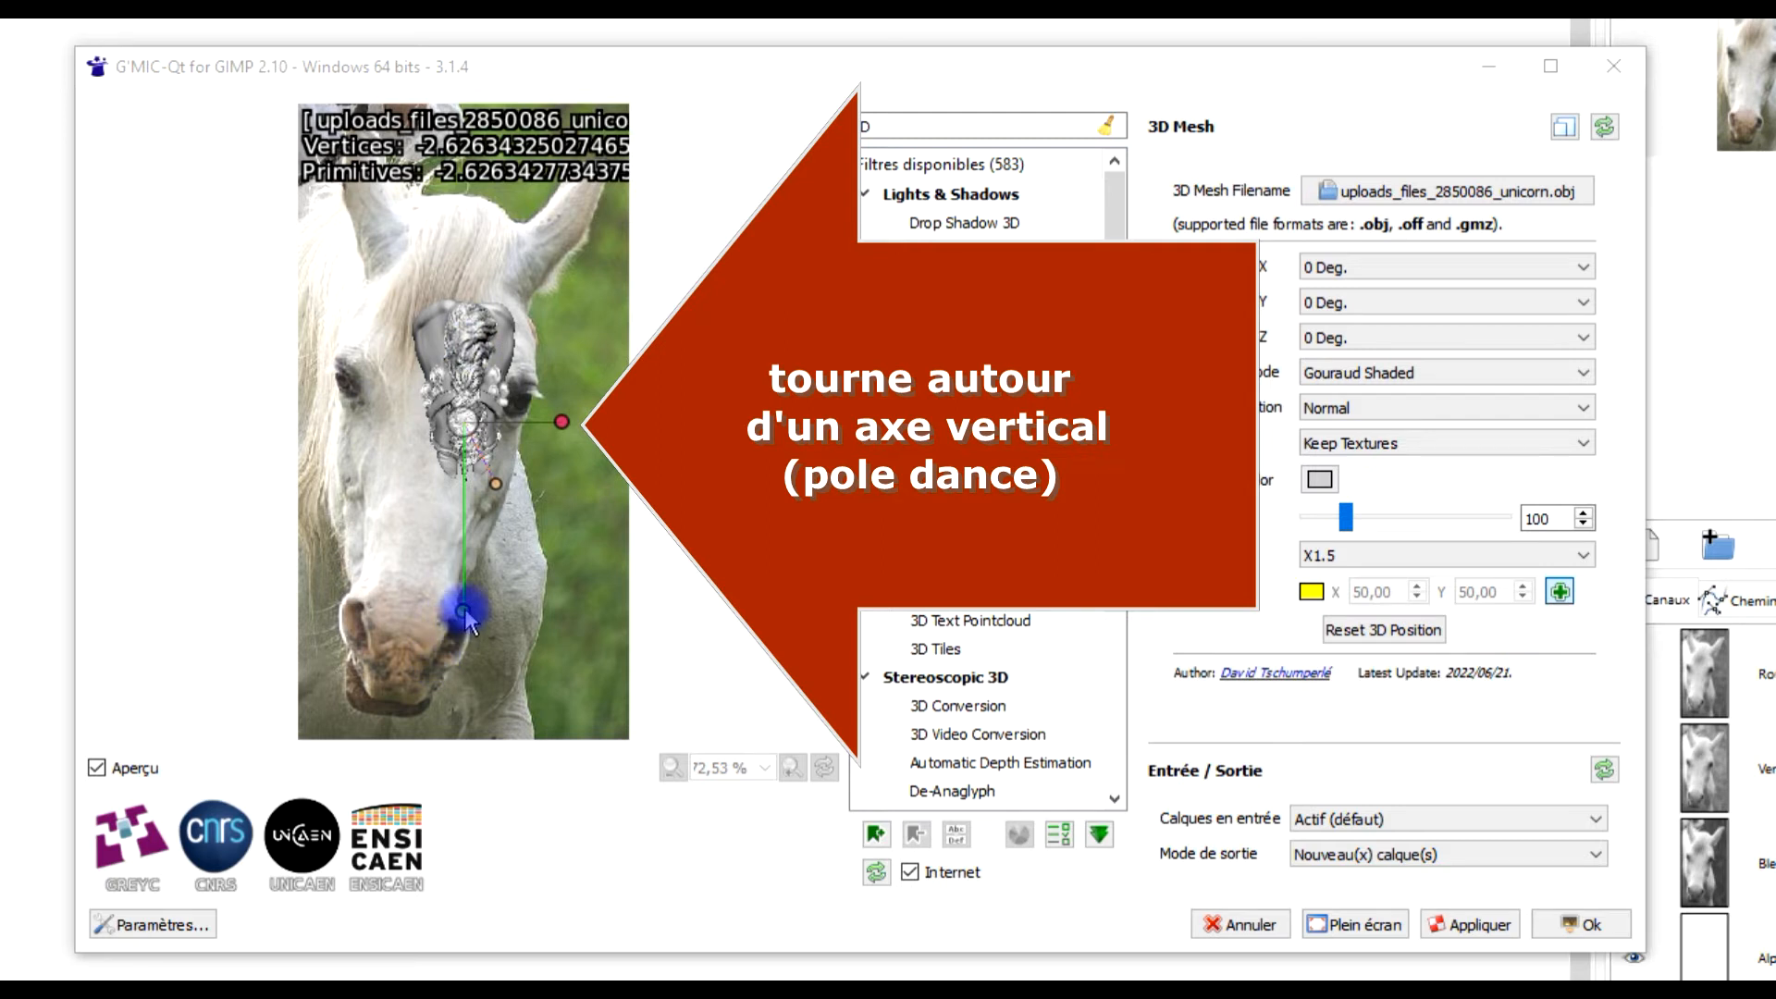
Try a 90 degree pre-rotation about X for the unicorn mesh and settle on 225 degrees.
{"action": "left_click", "coordinate": [1401, 268]}
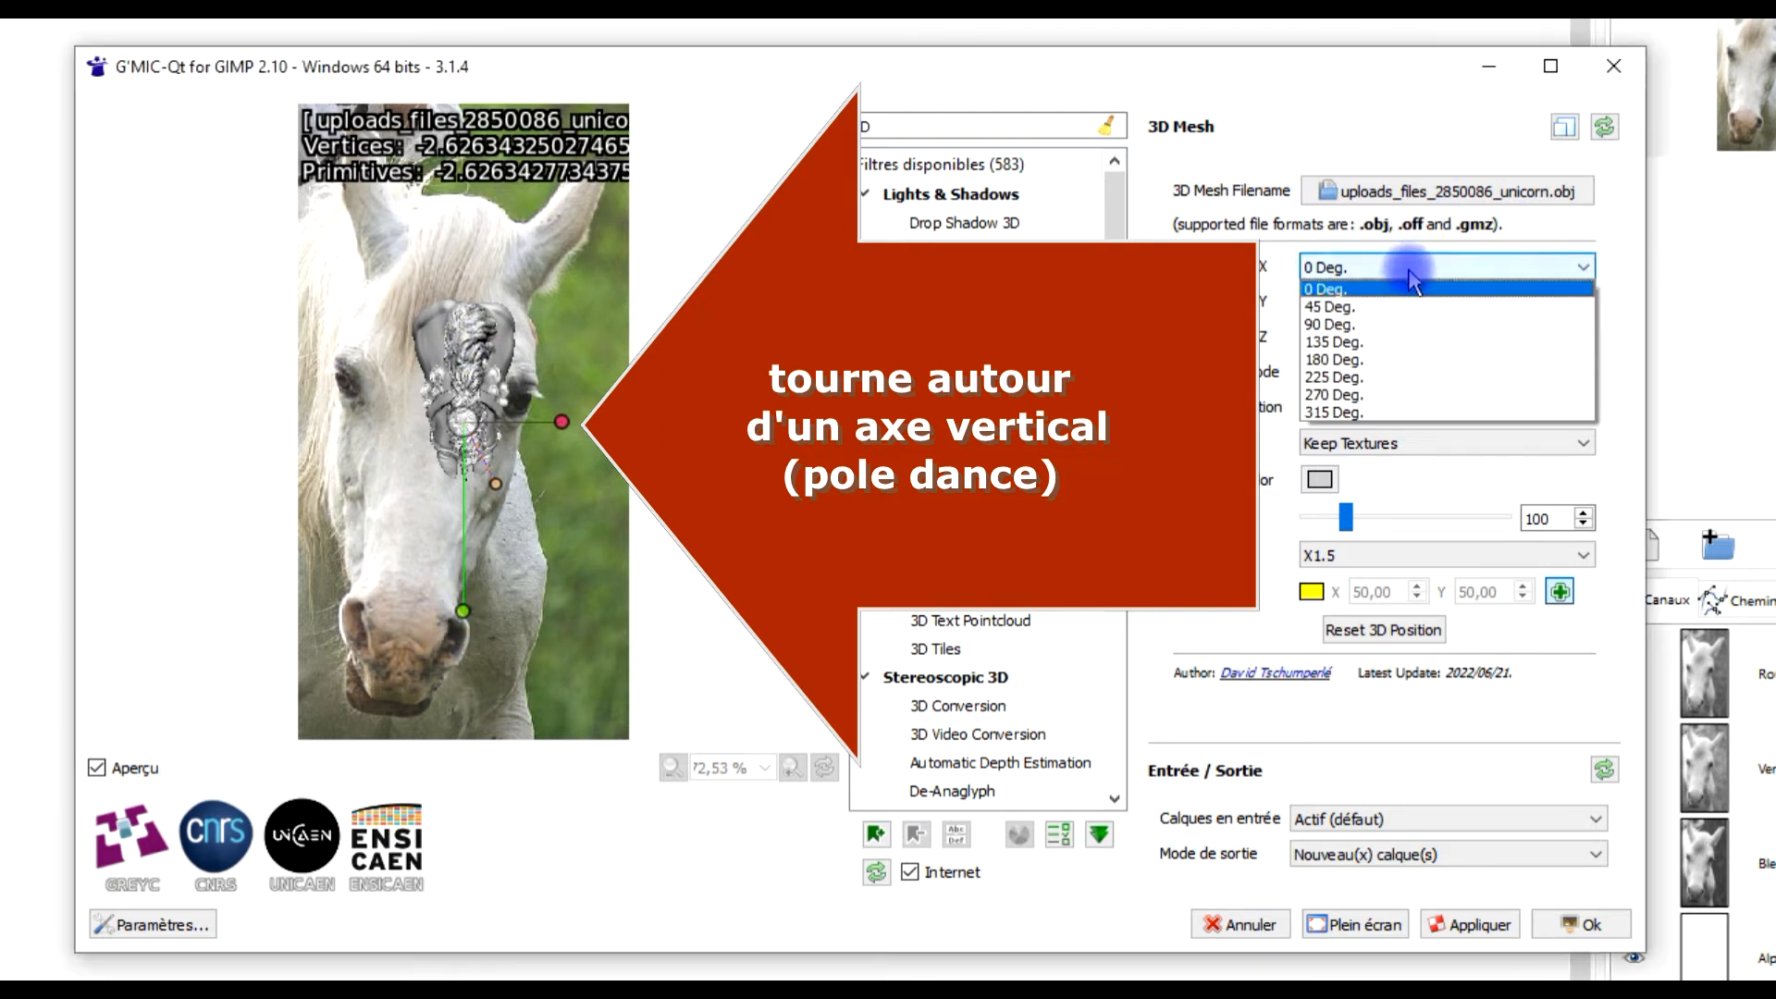
{"action": "left_click", "coordinate": [1353, 326]}
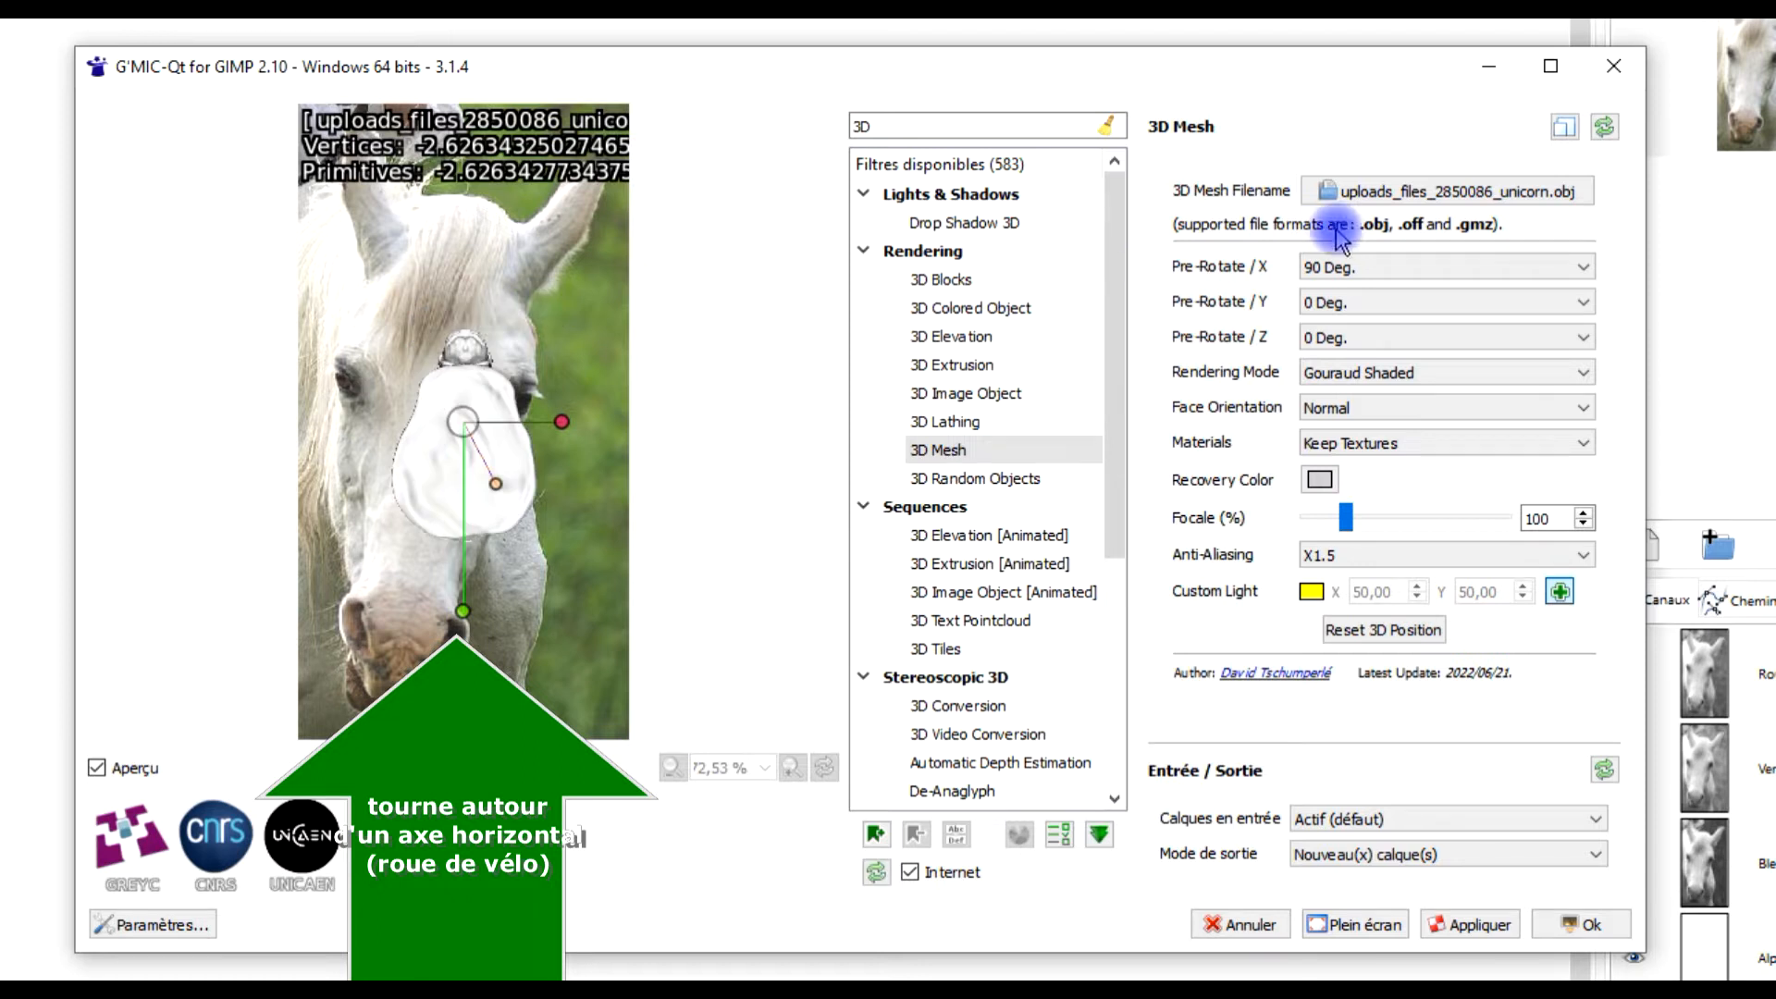
{"action": "left_click", "coordinate": [1332, 268]}
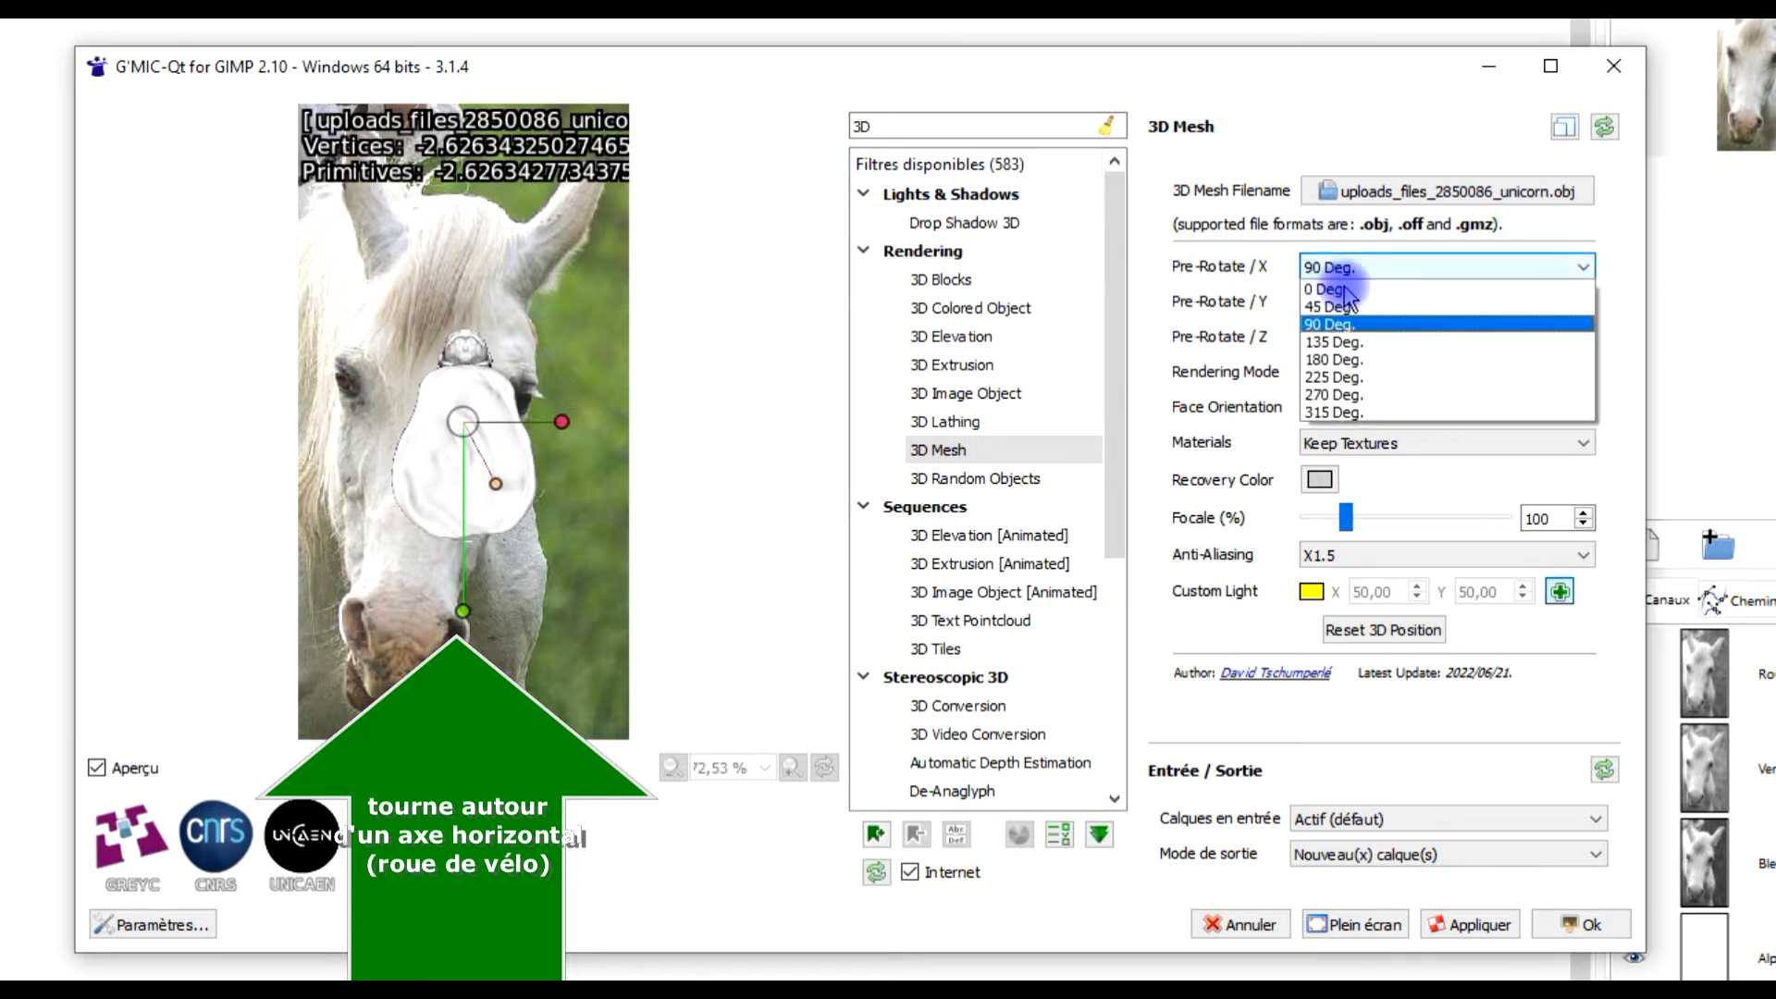
{"action": "left_click", "coordinate": [1352, 377]}
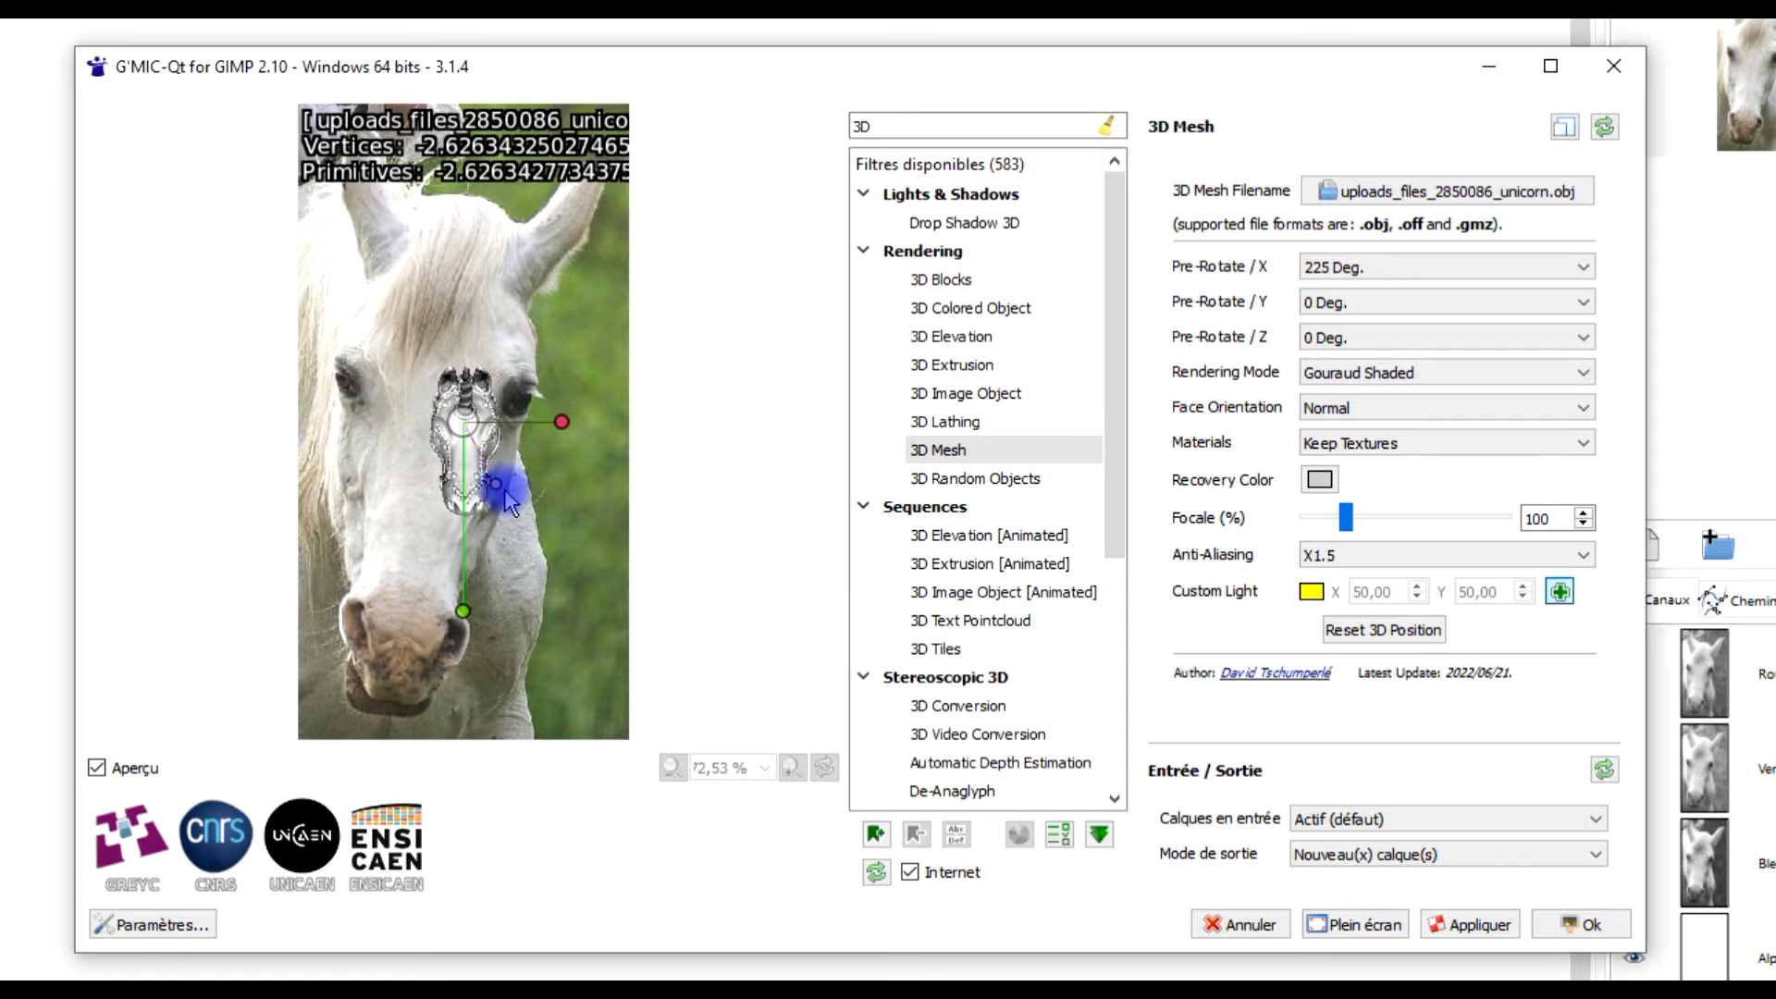
Enlarge the unicorn mesh over the horse's face and turn it about its vertical axis.
{"action": "left_click_drag", "start_coordinate": [498, 488], "coordinate": [569, 573]}
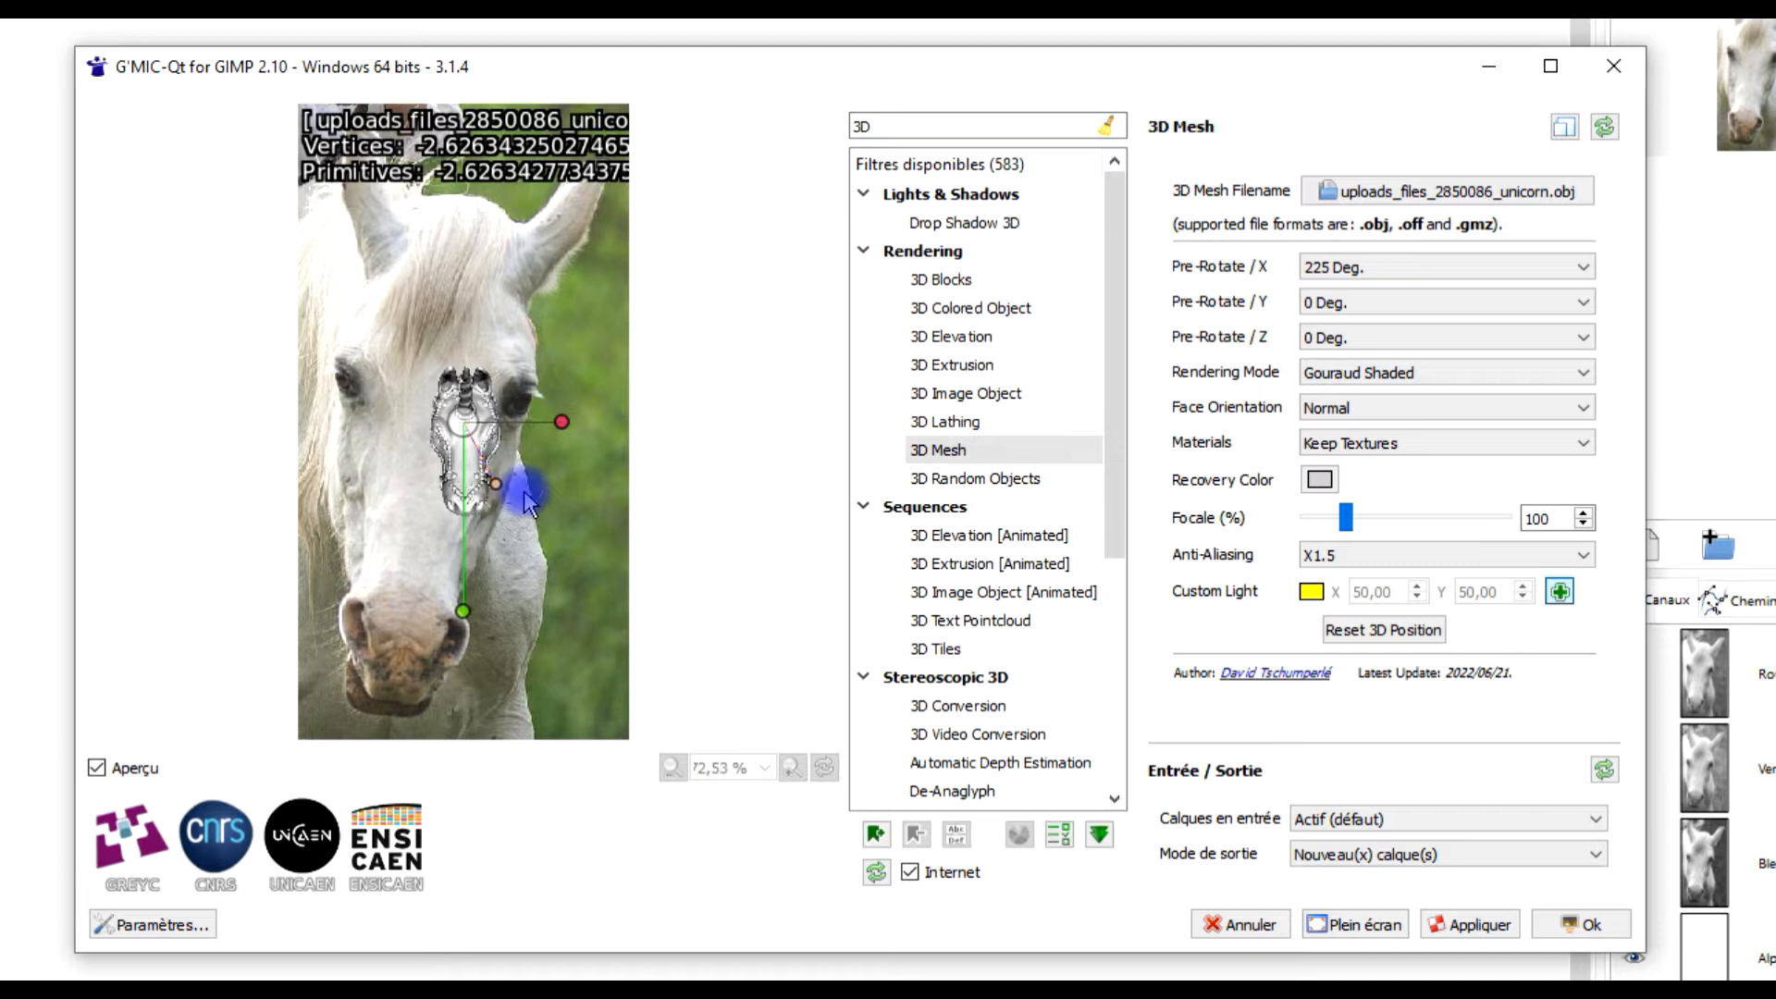
{"action": "left_click_drag", "start_coordinate": [499, 489], "coordinate": [527, 539]}
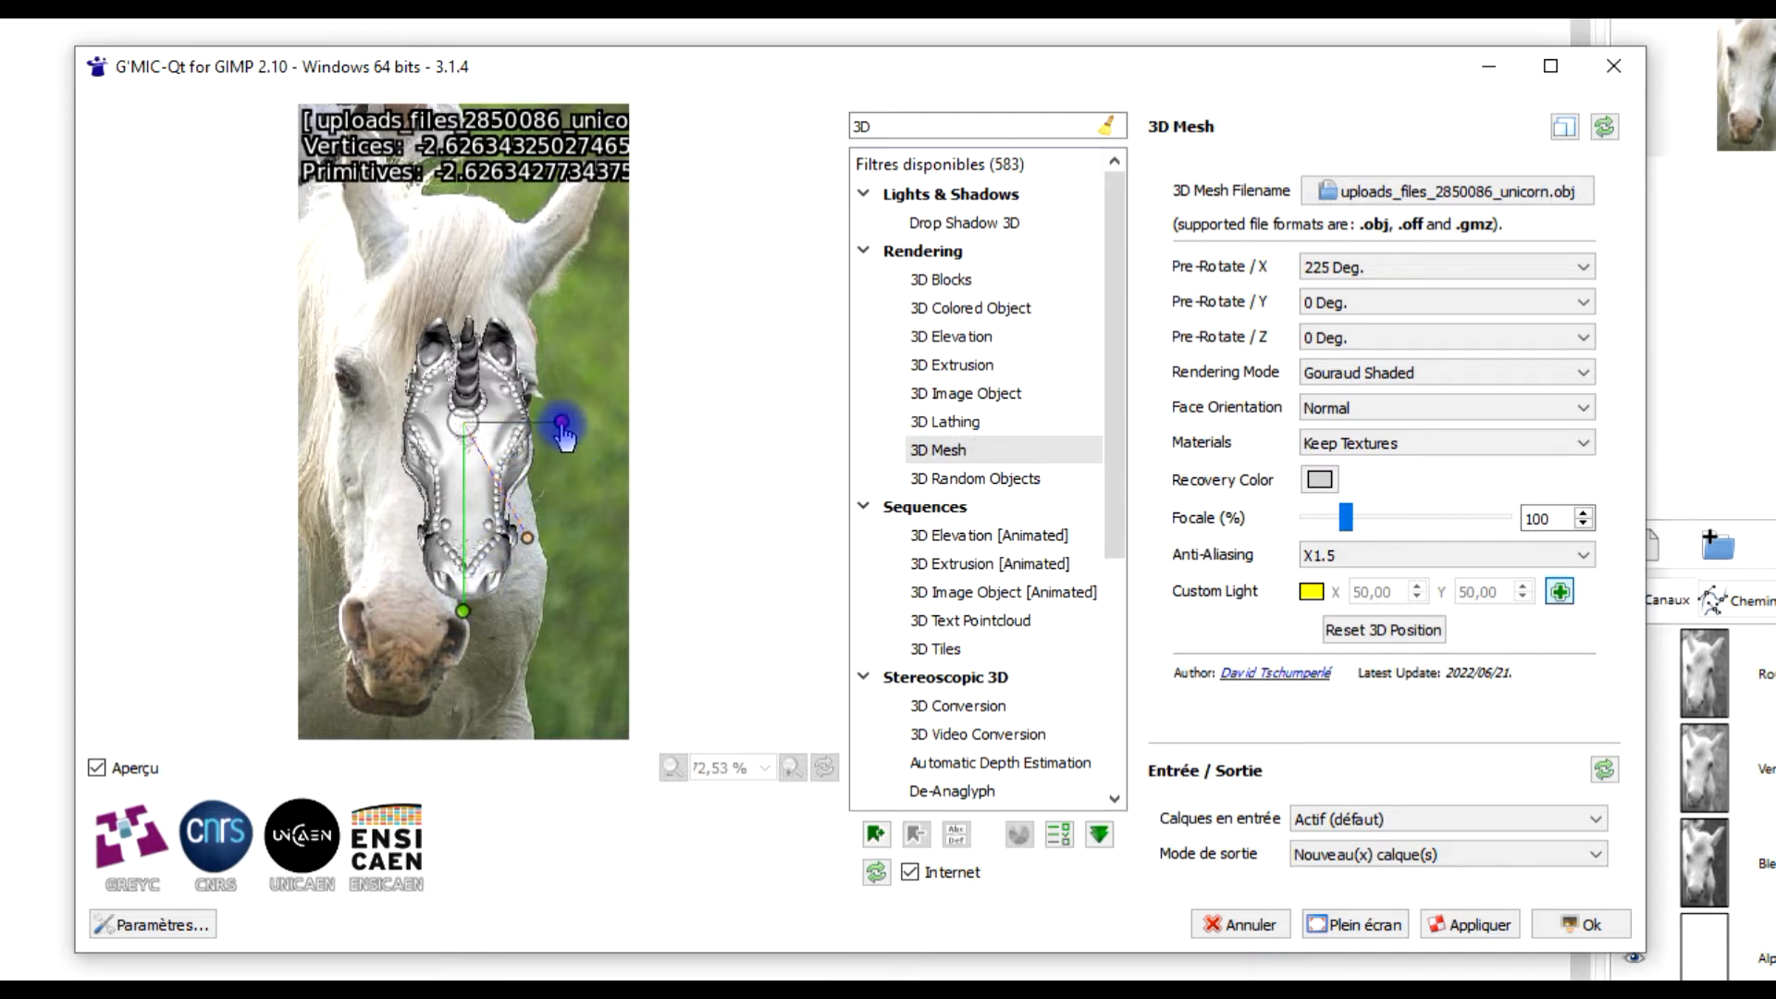
{"action": "left_click_drag", "start_coordinate": [563, 425], "coordinate": [553, 425]}
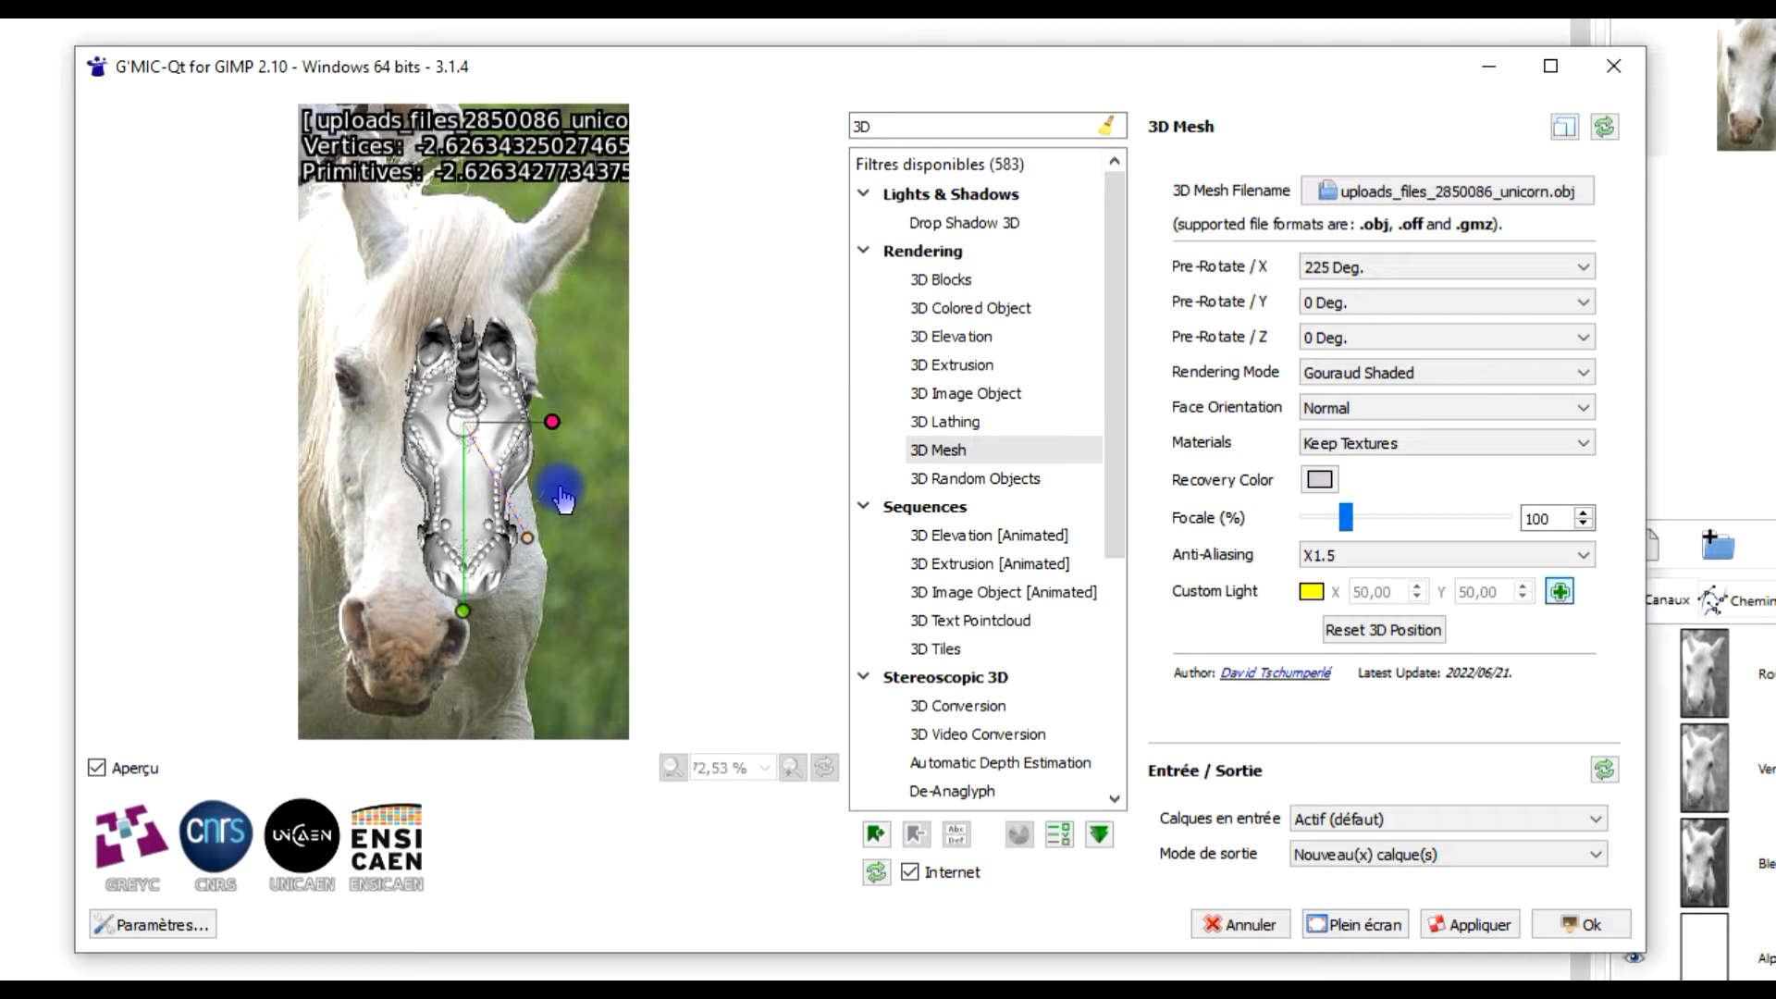
{"action": "left_click_drag", "start_coordinate": [562, 499], "coordinate": [566, 427]}
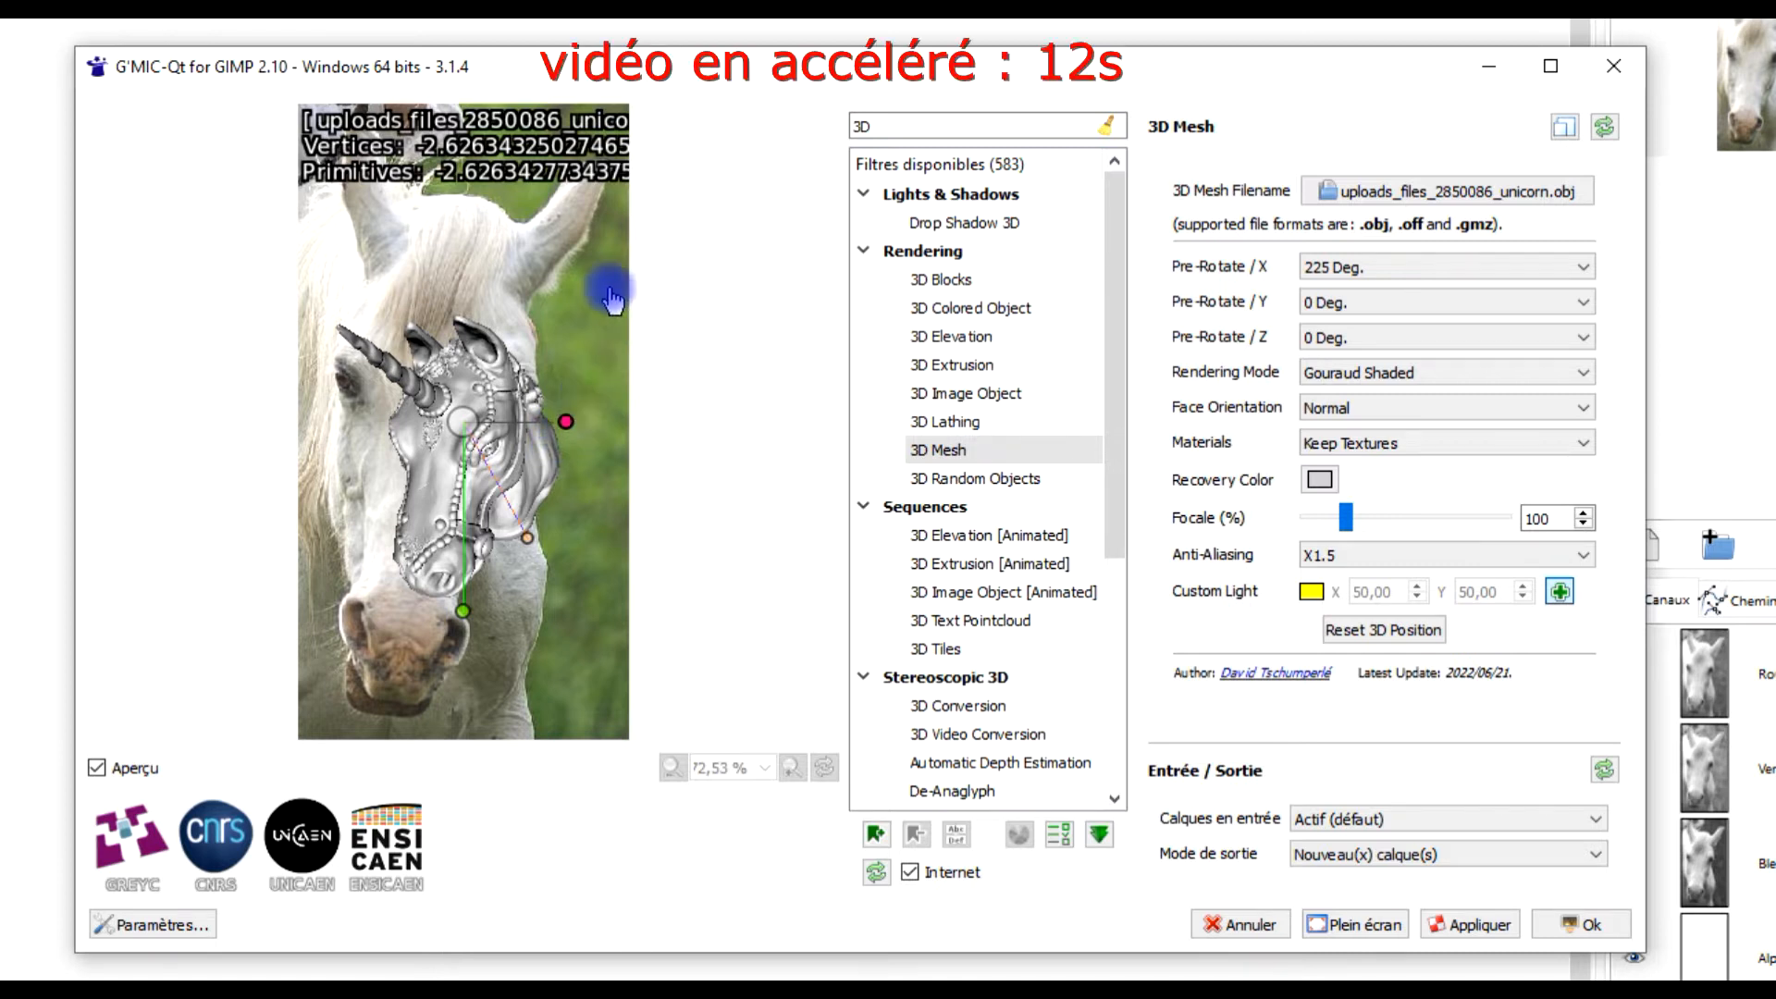
Rotate the unicorn mesh until its muzzle and horn face forward over the horse's face and enlarge it slightly.
{"action": "left_click_drag", "start_coordinate": [563, 427], "coordinate": [443, 399]}
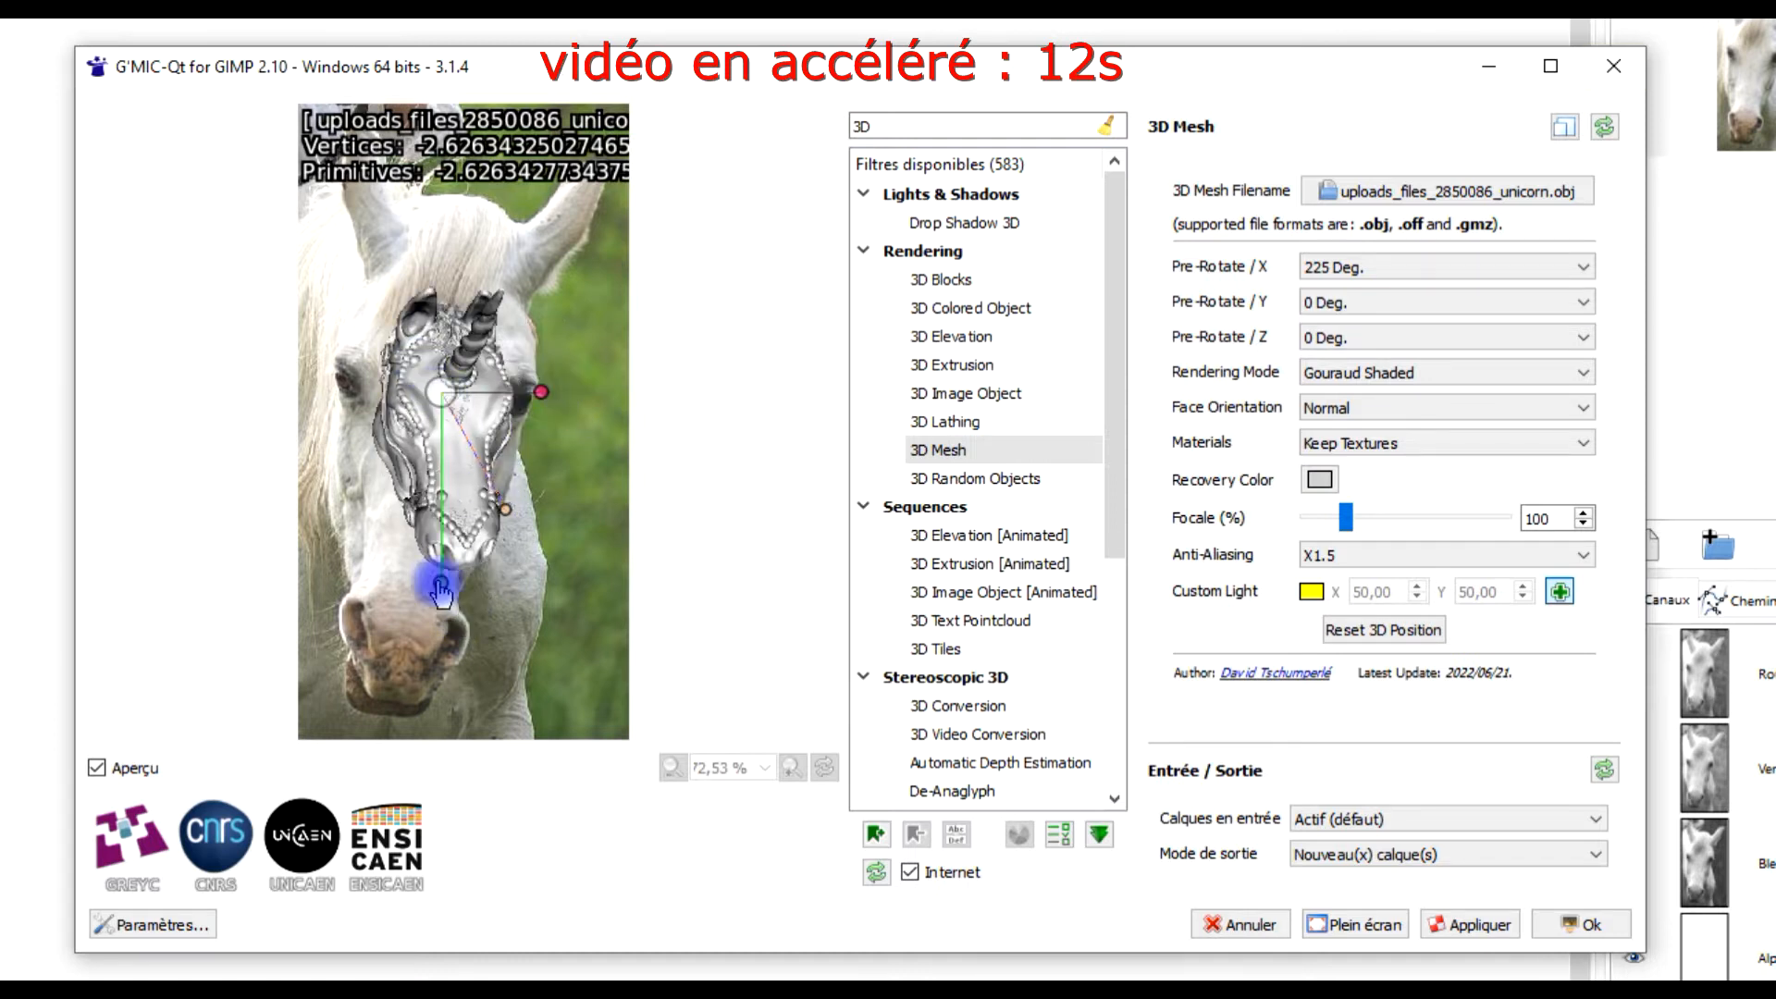
{"action": "left_click_drag", "start_coordinate": [436, 589], "coordinate": [425, 586]}
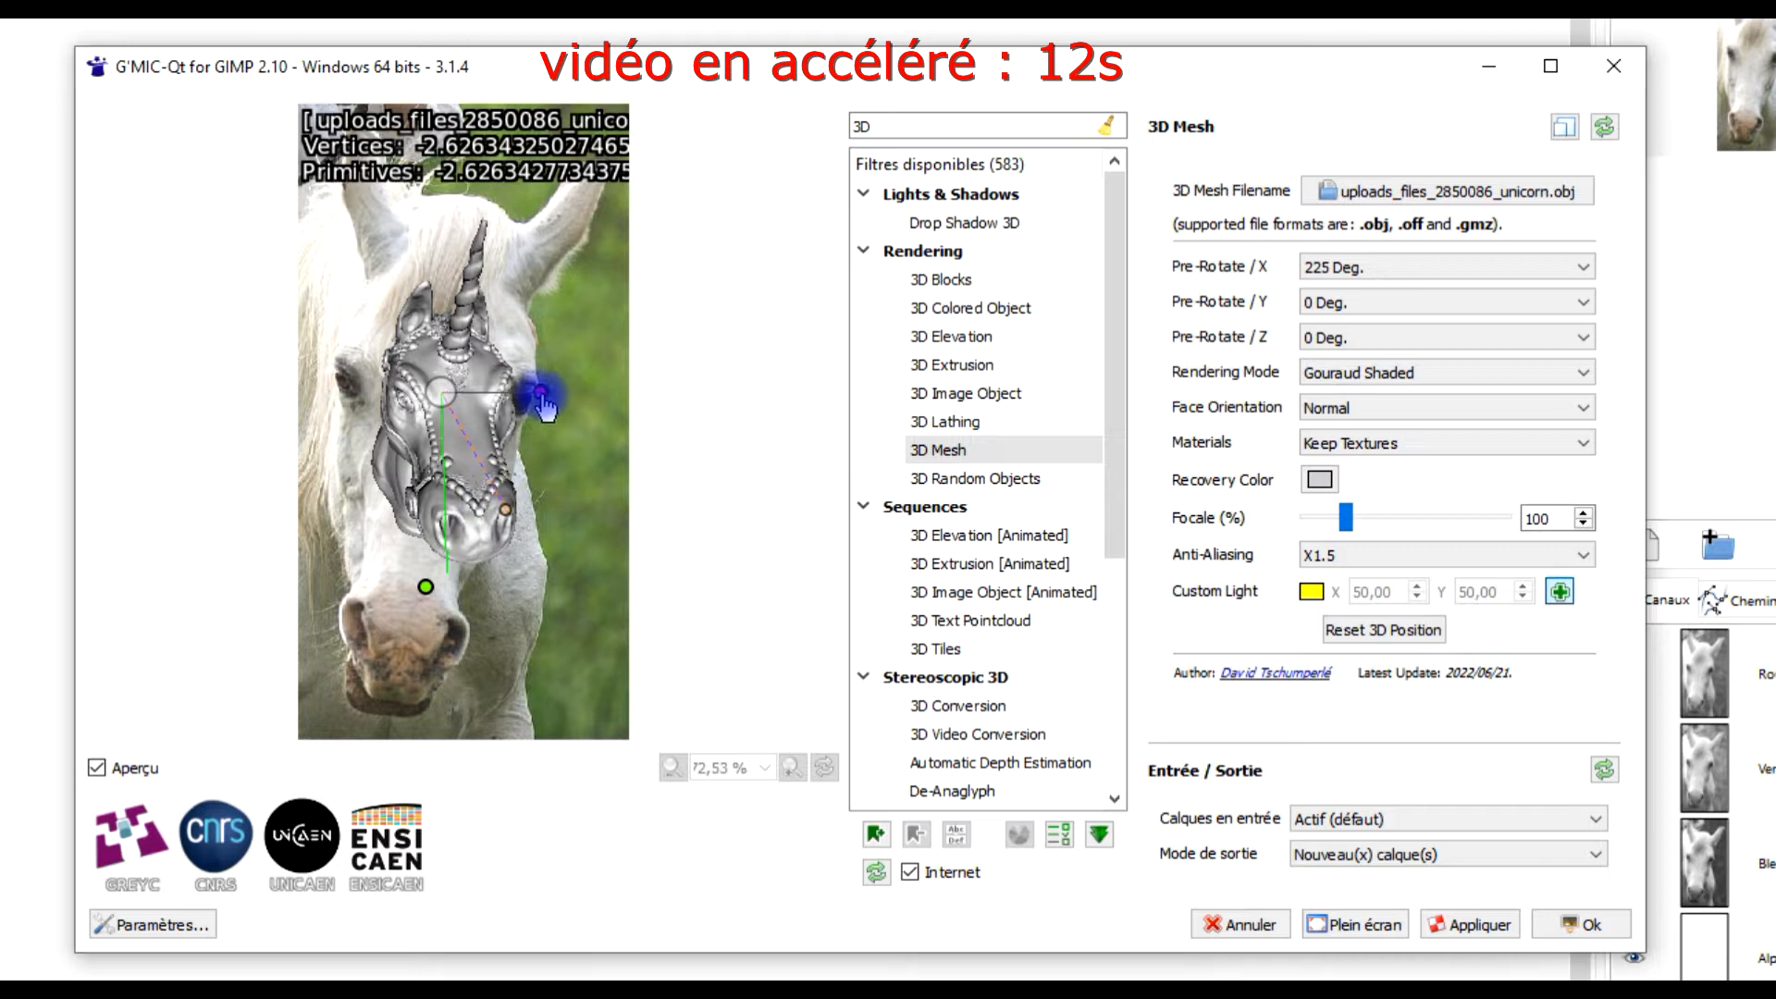
{"action": "left_click_drag", "start_coordinate": [545, 407], "coordinate": [542, 411]}
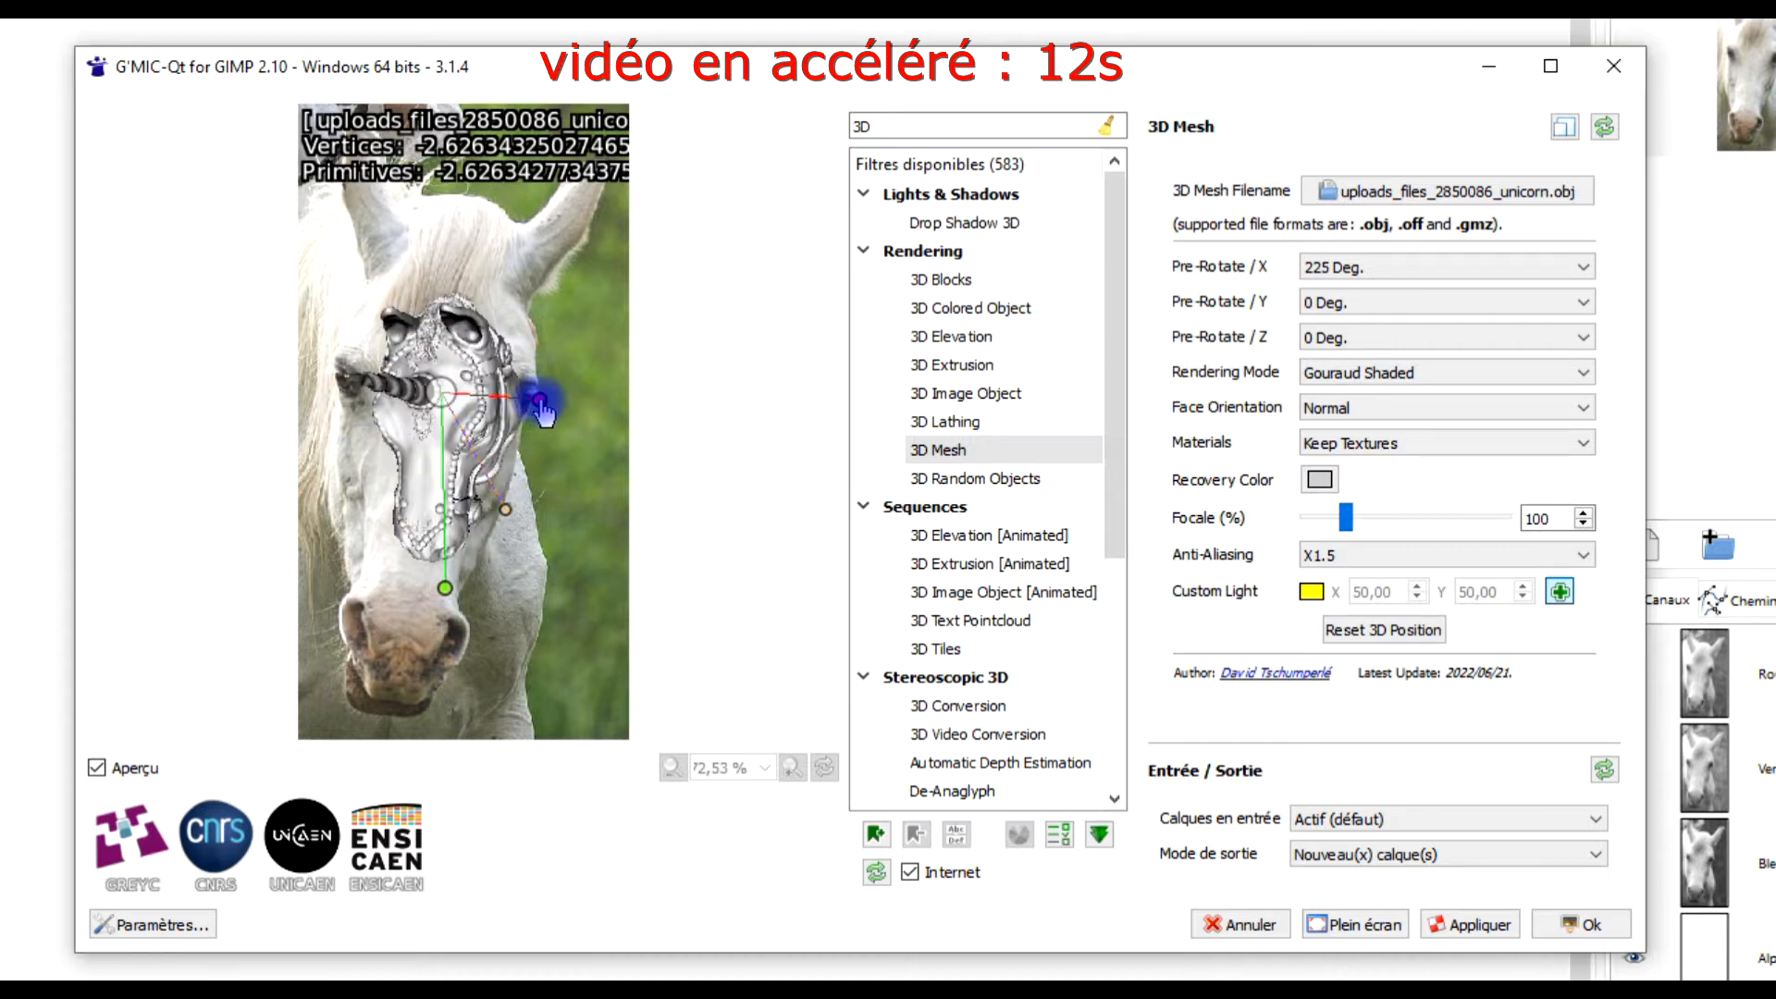
{"action": "left_click_drag", "start_coordinate": [435, 585], "coordinate": [437, 583]}
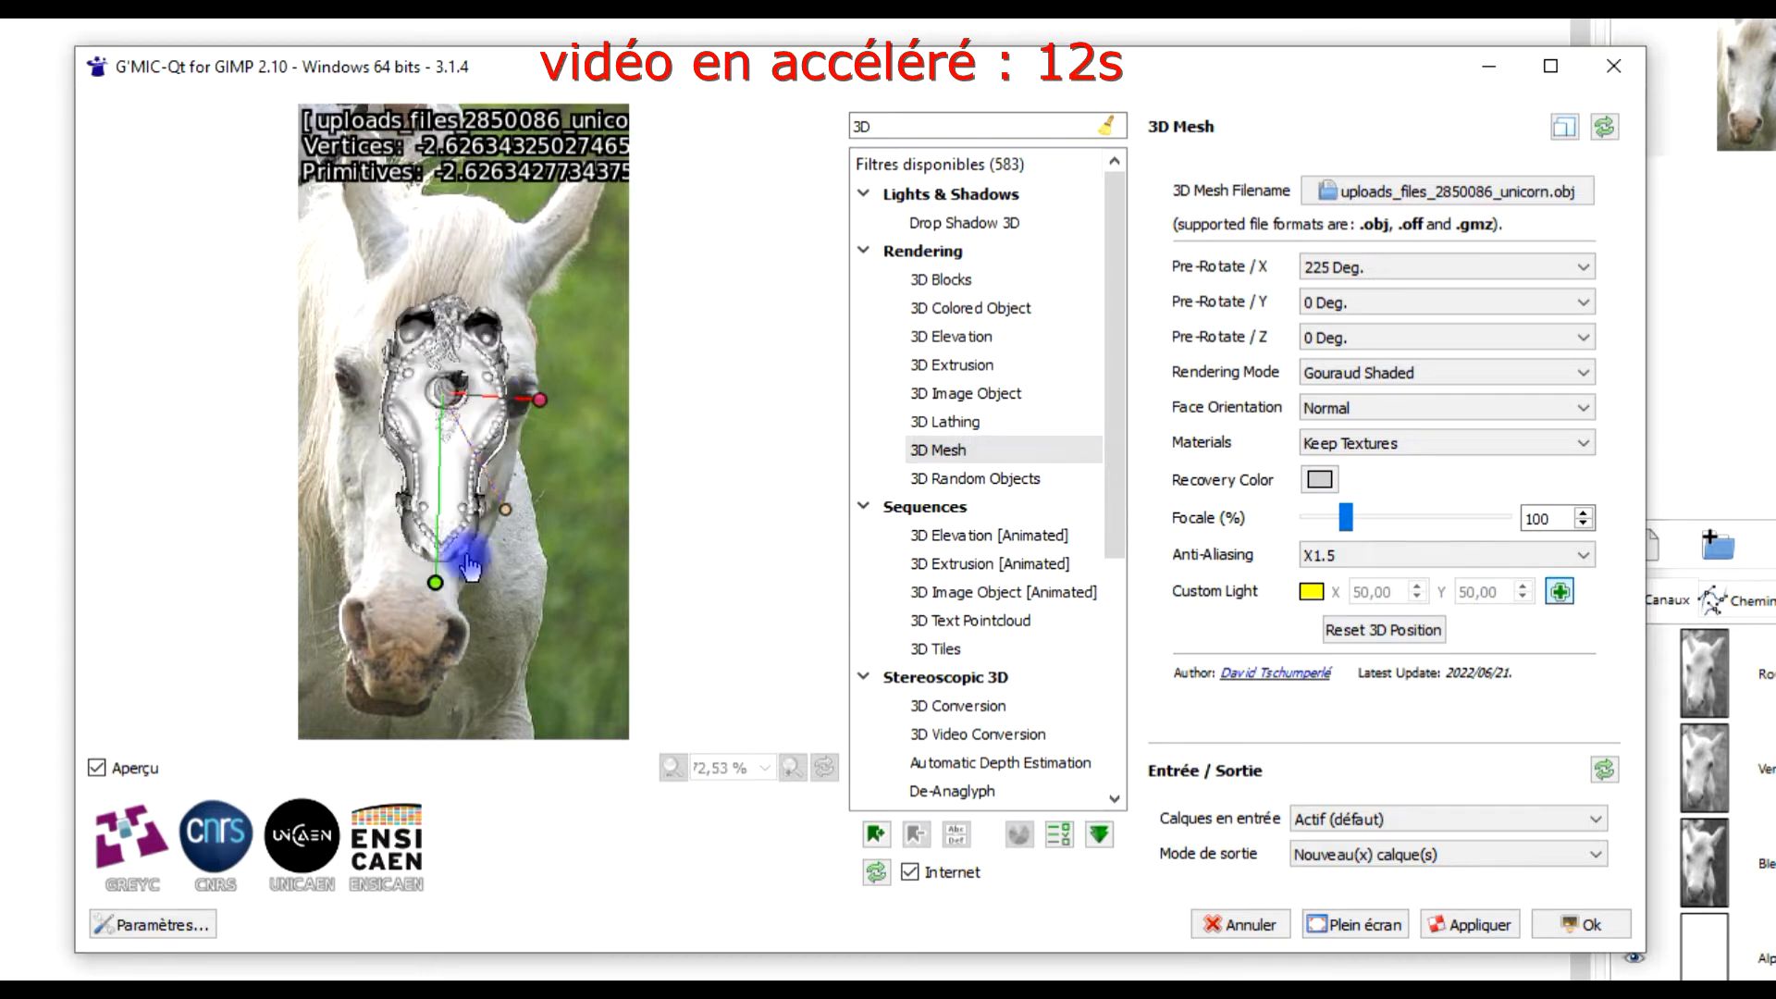
{"action": "left_click_drag", "start_coordinate": [508, 520], "coordinate": [533, 498]}
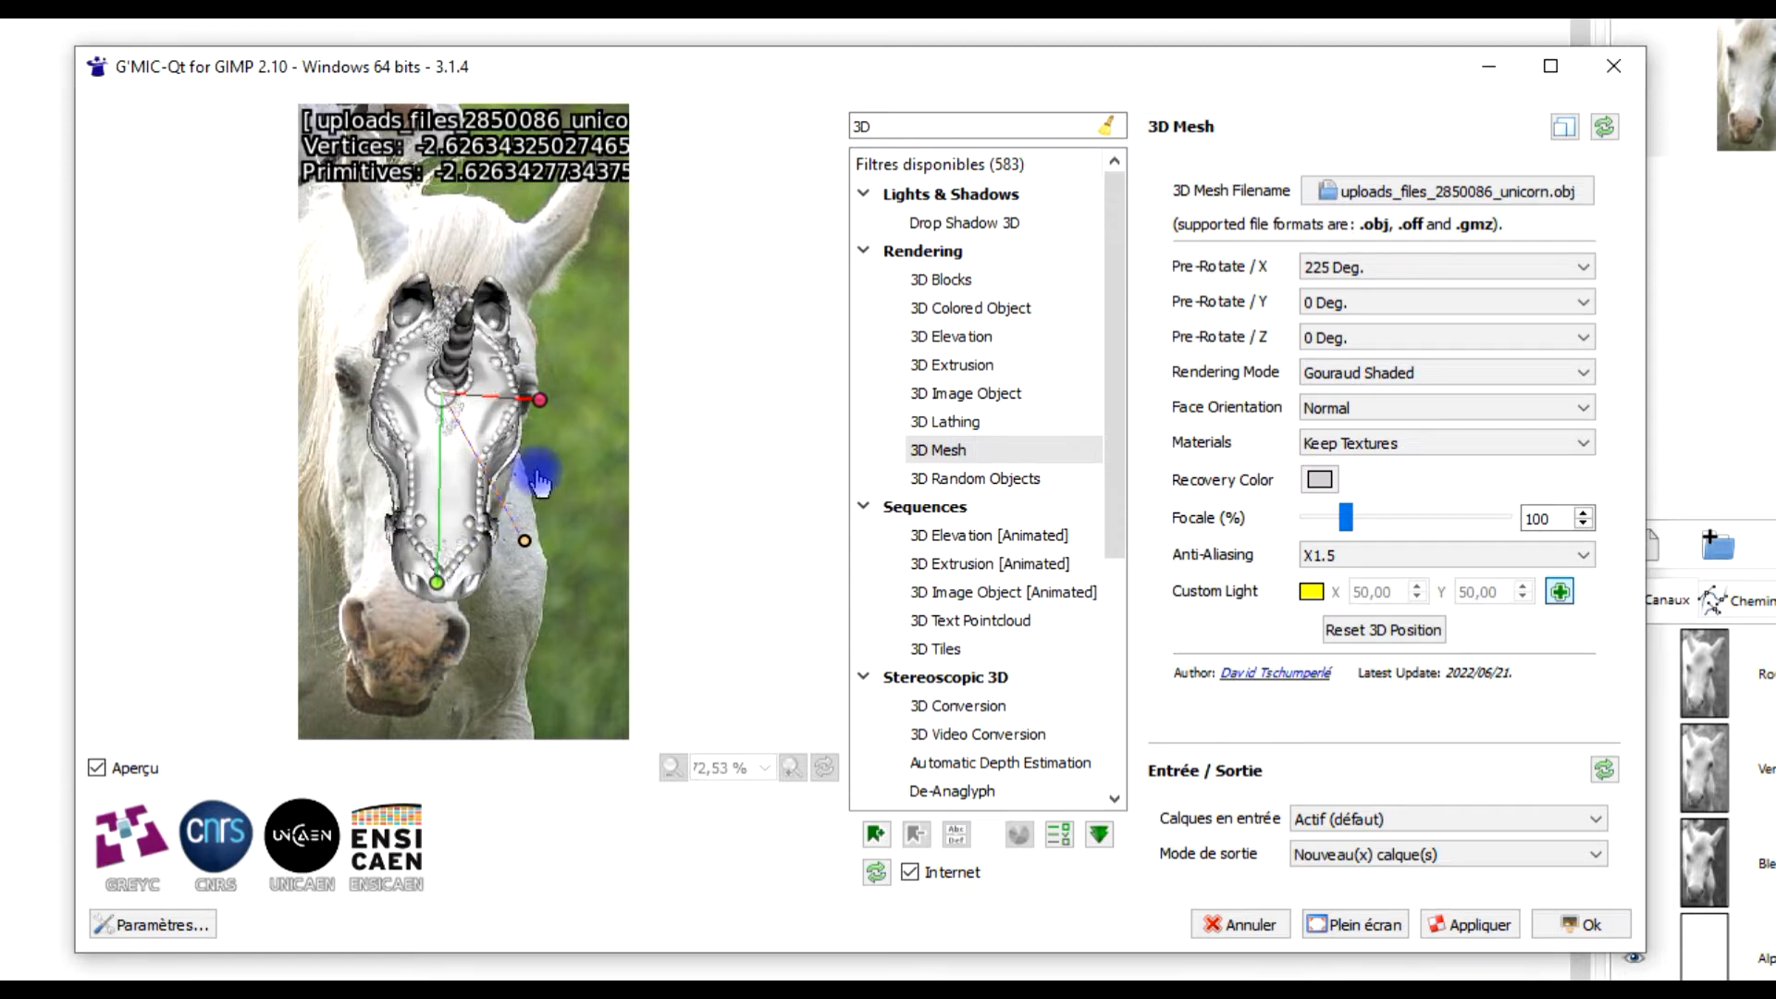
Render the 3D unicorn mesh from the active layer as a new layer and close the filter.
{"action": "left_click", "coordinate": [1555, 938]}
{"action": "left_click", "coordinate": [1409, 823]}
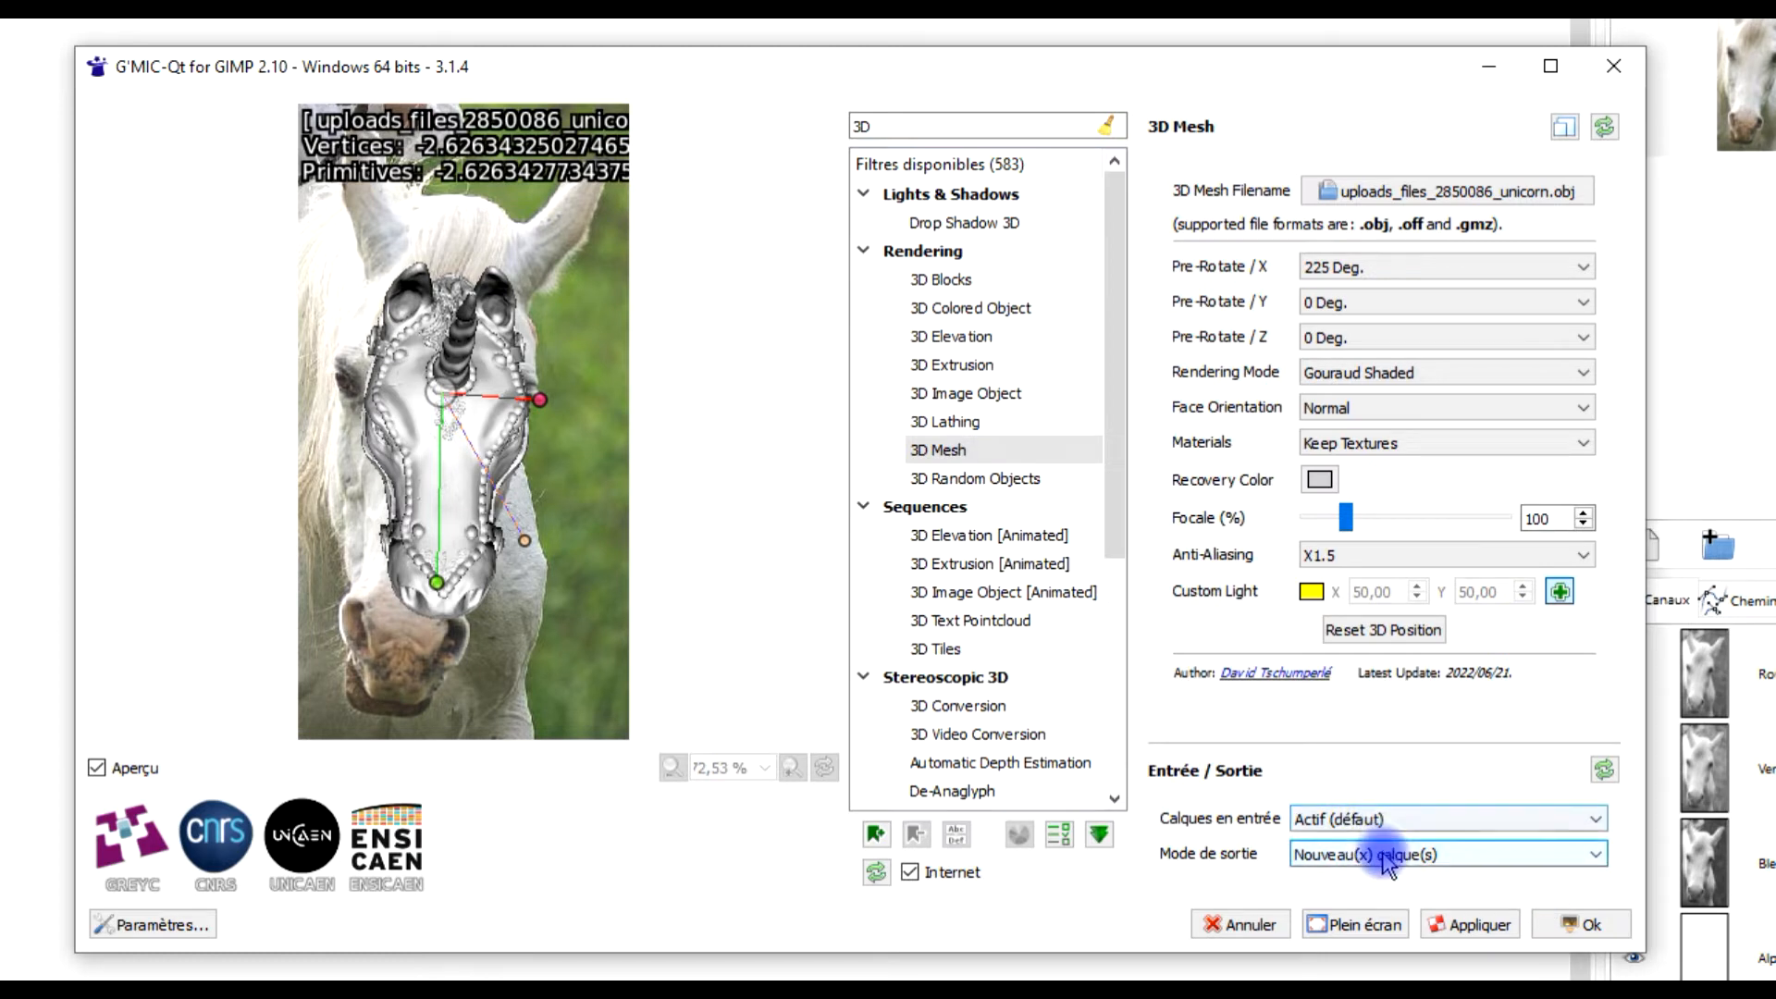
{"action": "left_click", "coordinate": [1585, 925]}
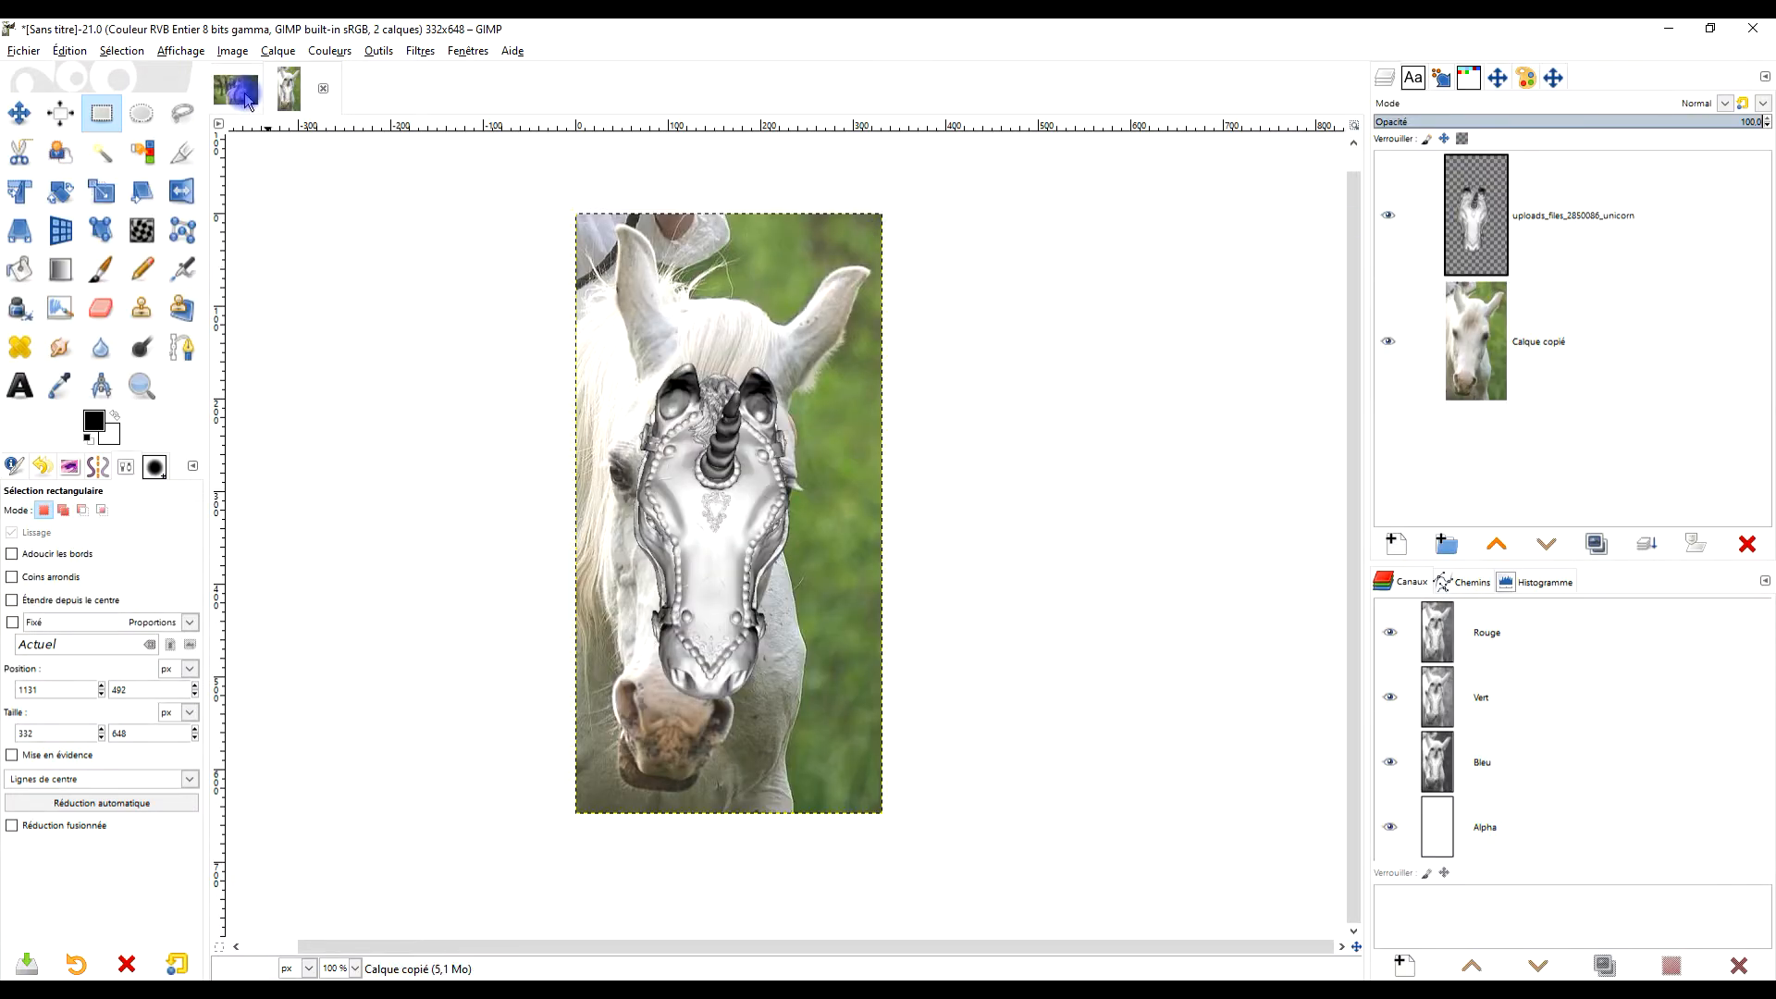
Copy the rendered uploads_files_2850086_unicorn layer and paste it into the full 1920x1281 horse photo.
{"action": "double_click", "coordinate": [1594, 216]}
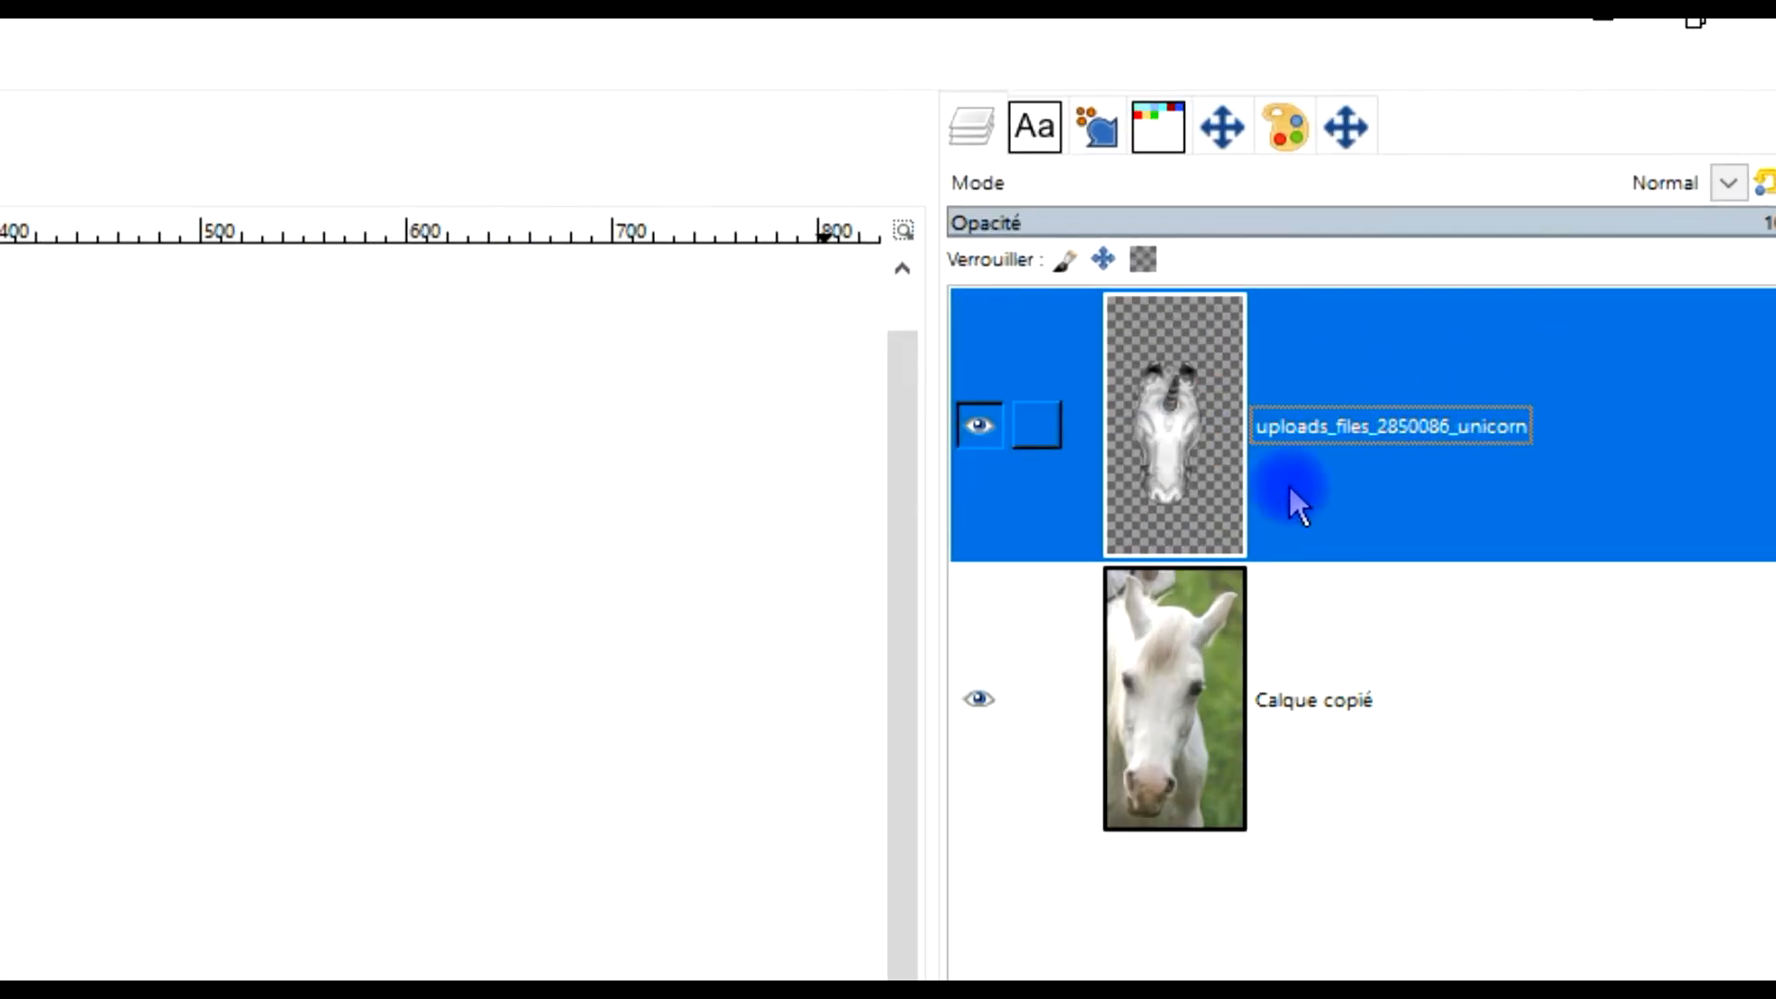
{"action": "left_click", "coordinate": [626, 309]}
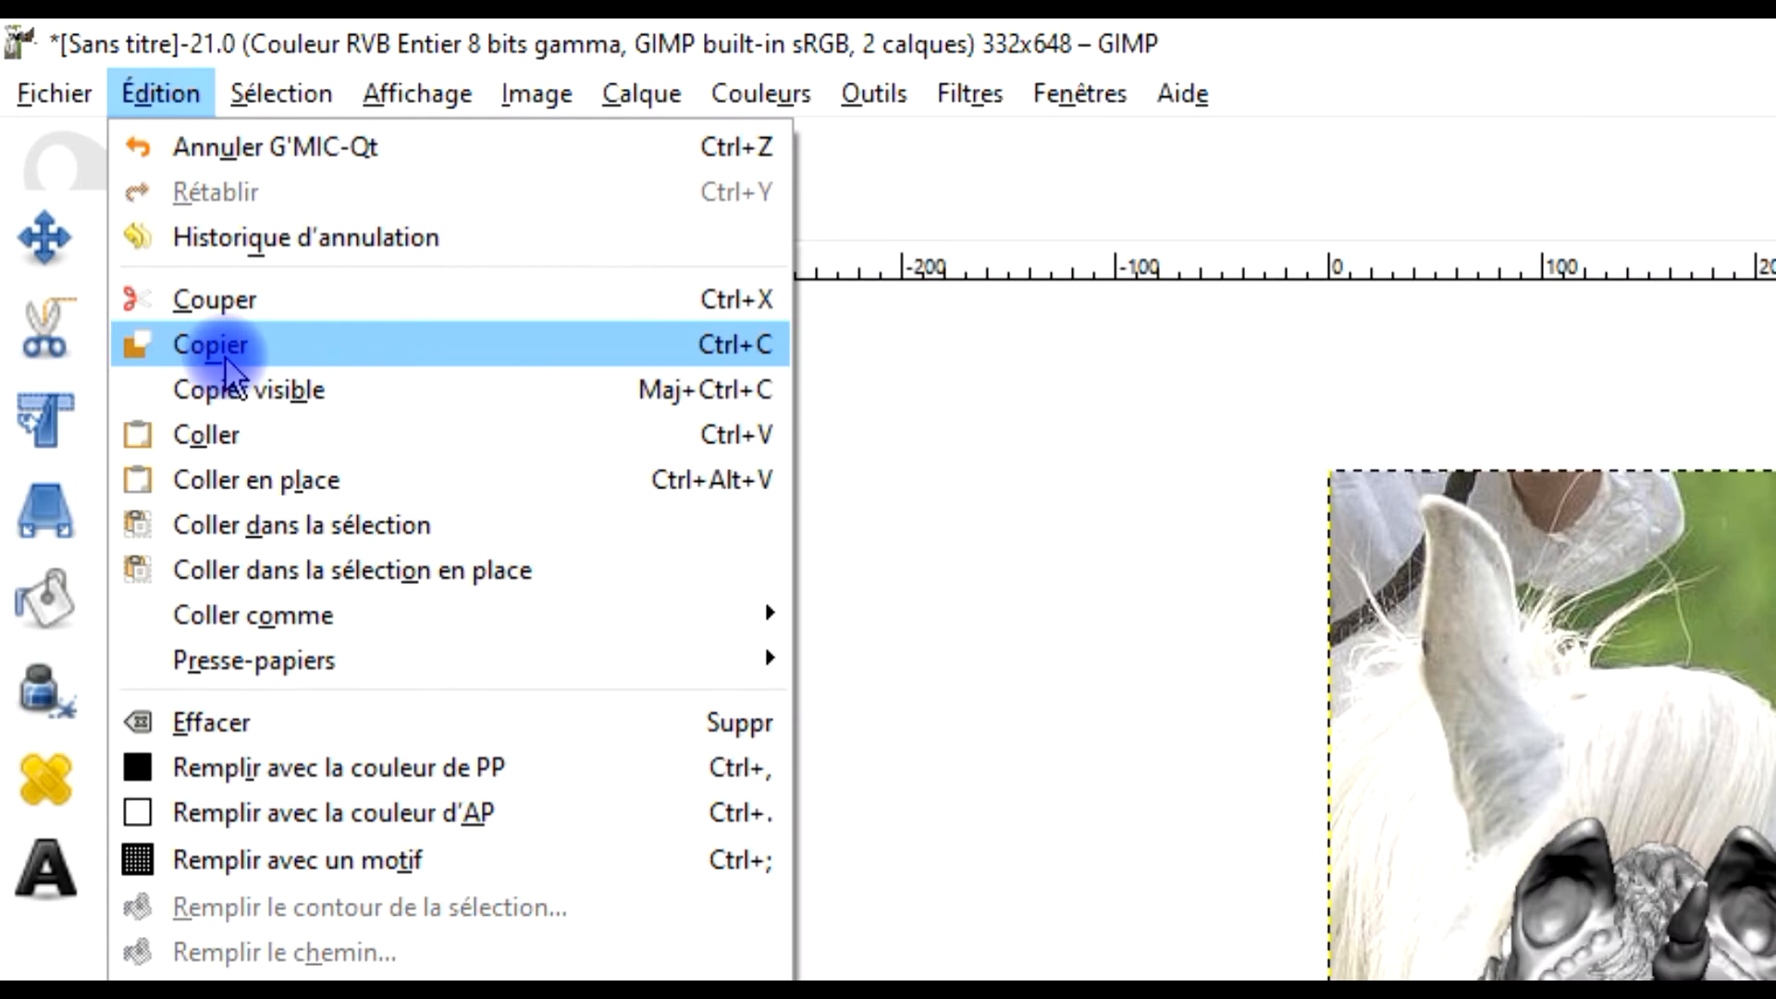
{"action": "left_click", "coordinate": [139, 341]}
{"action": "left_click", "coordinate": [560, 174]}
{"action": "left_click", "coordinate": [1624, 180]}
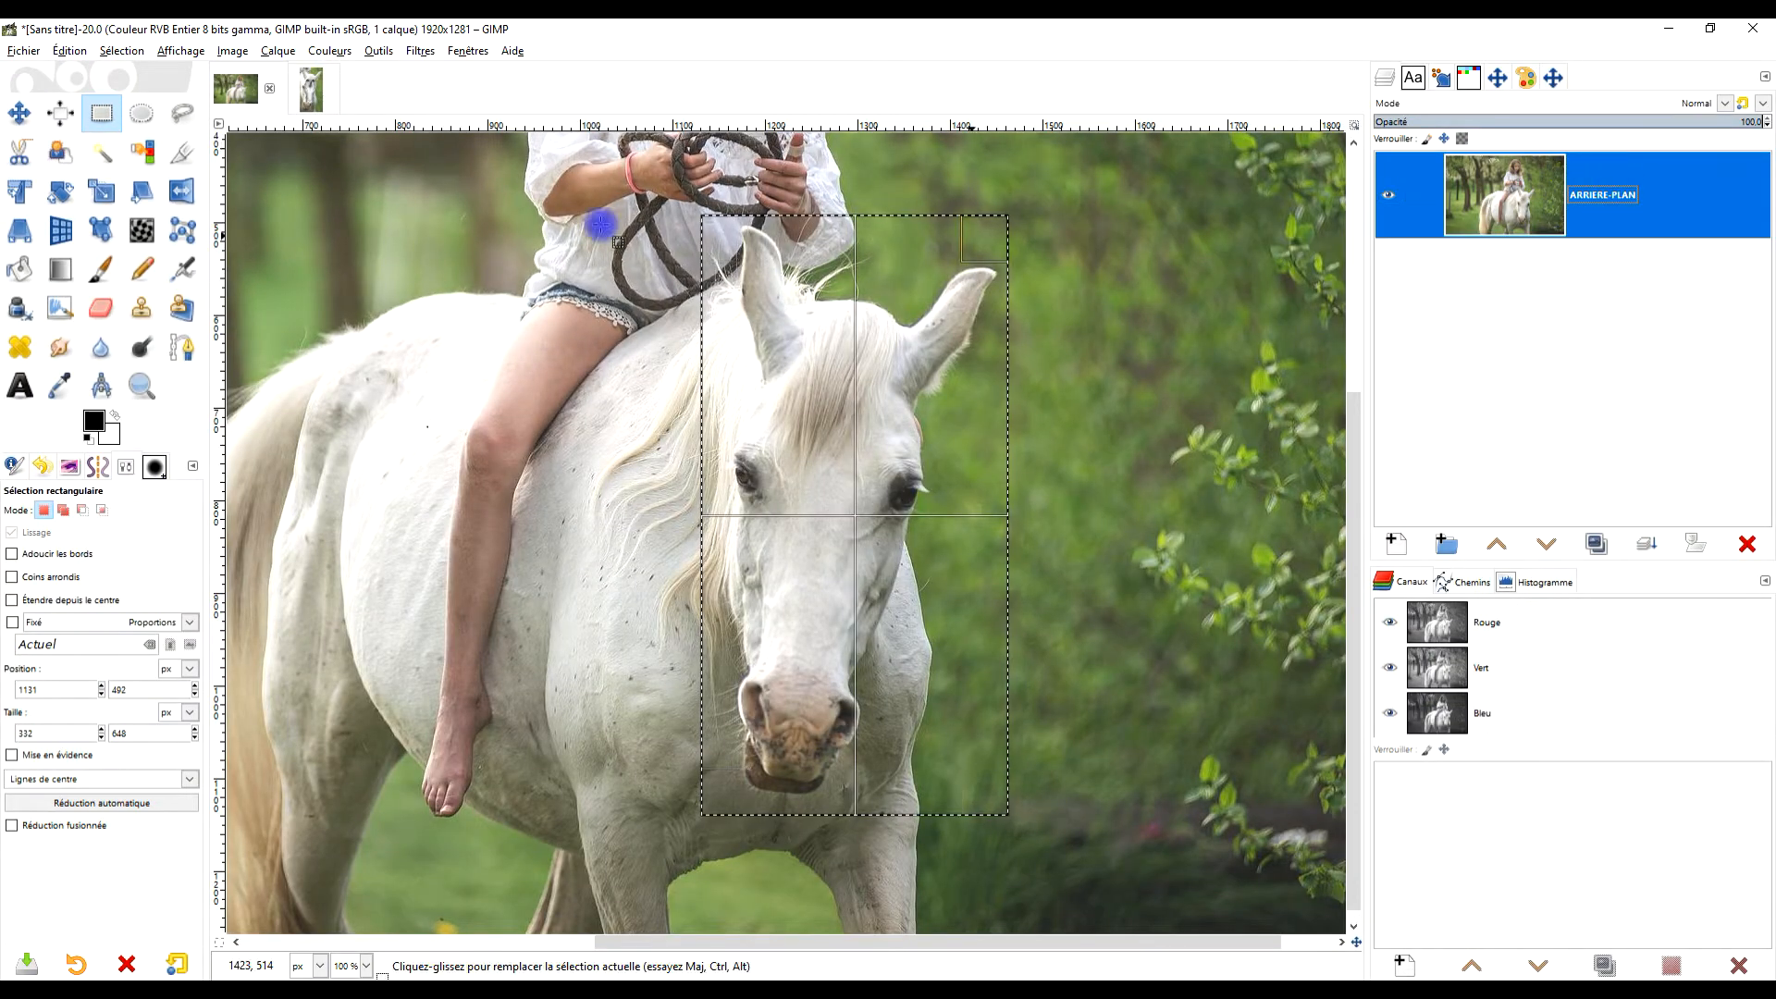
{"action": "left_click", "coordinate": [67, 50]}
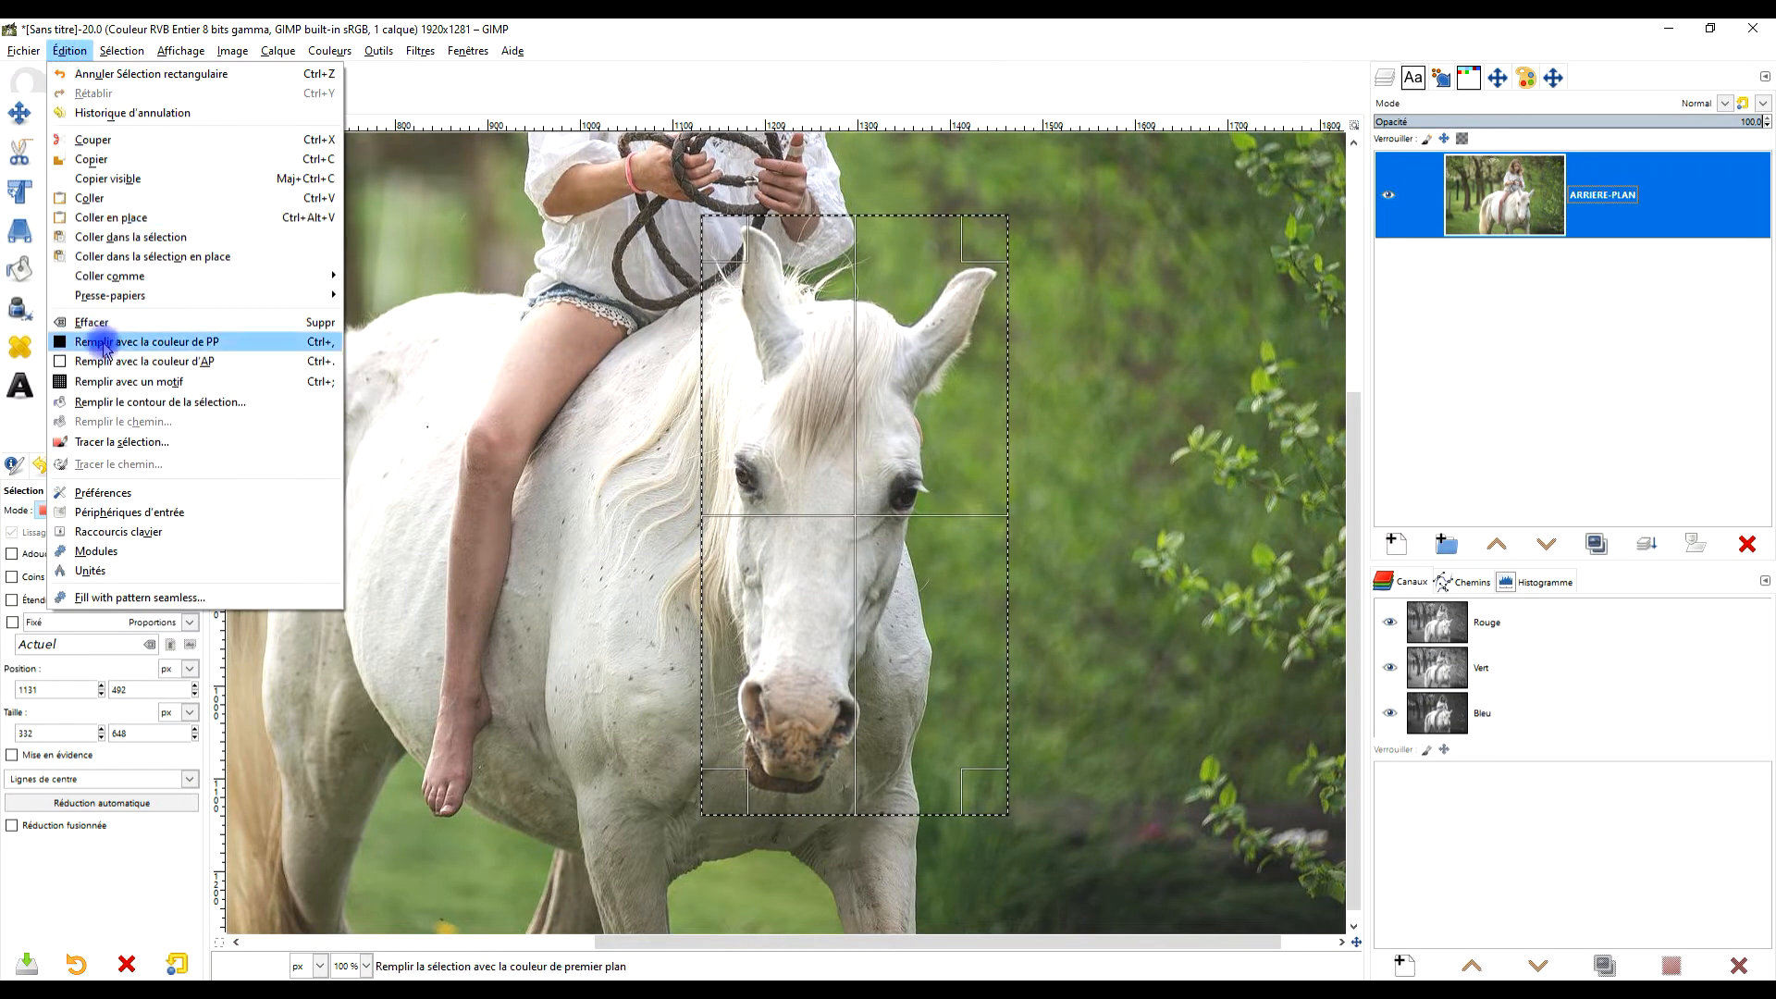
{"action": "left_click", "coordinate": [106, 198]}
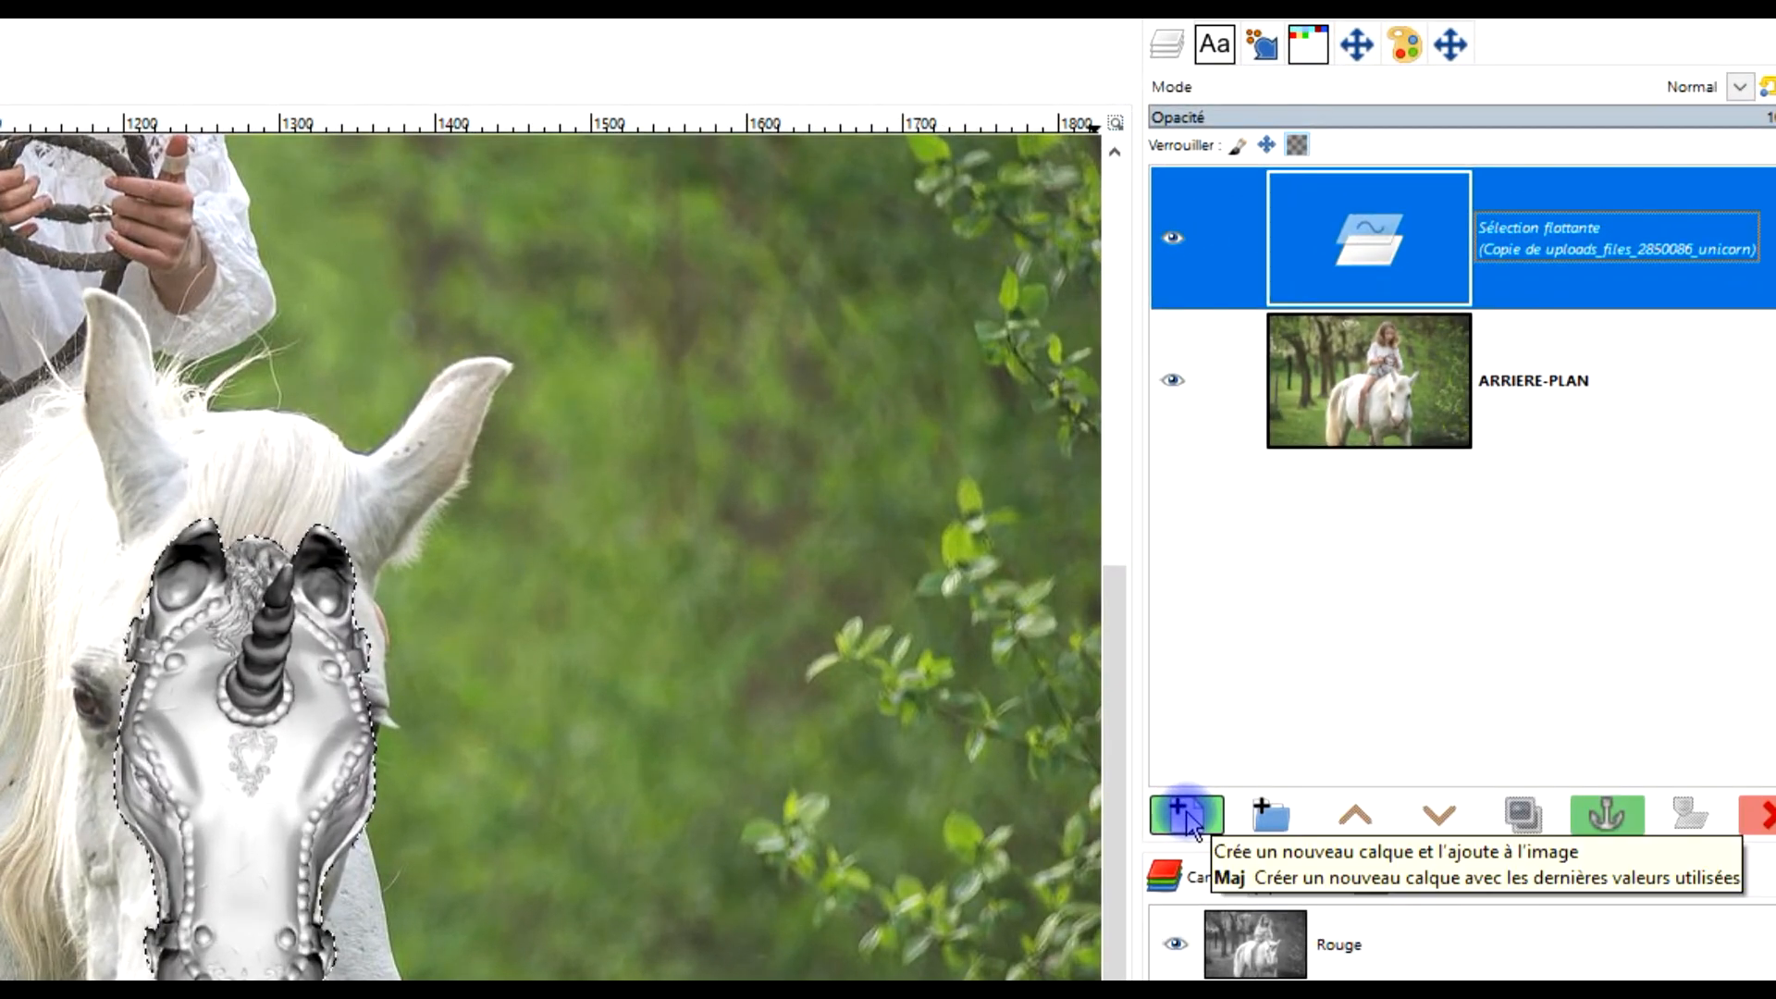
Convert the floating selection into a new layer and name it 3D obejt.
{"action": "left_click", "coordinate": [1187, 814]}
{"action": "double_click", "coordinate": [1507, 237]}
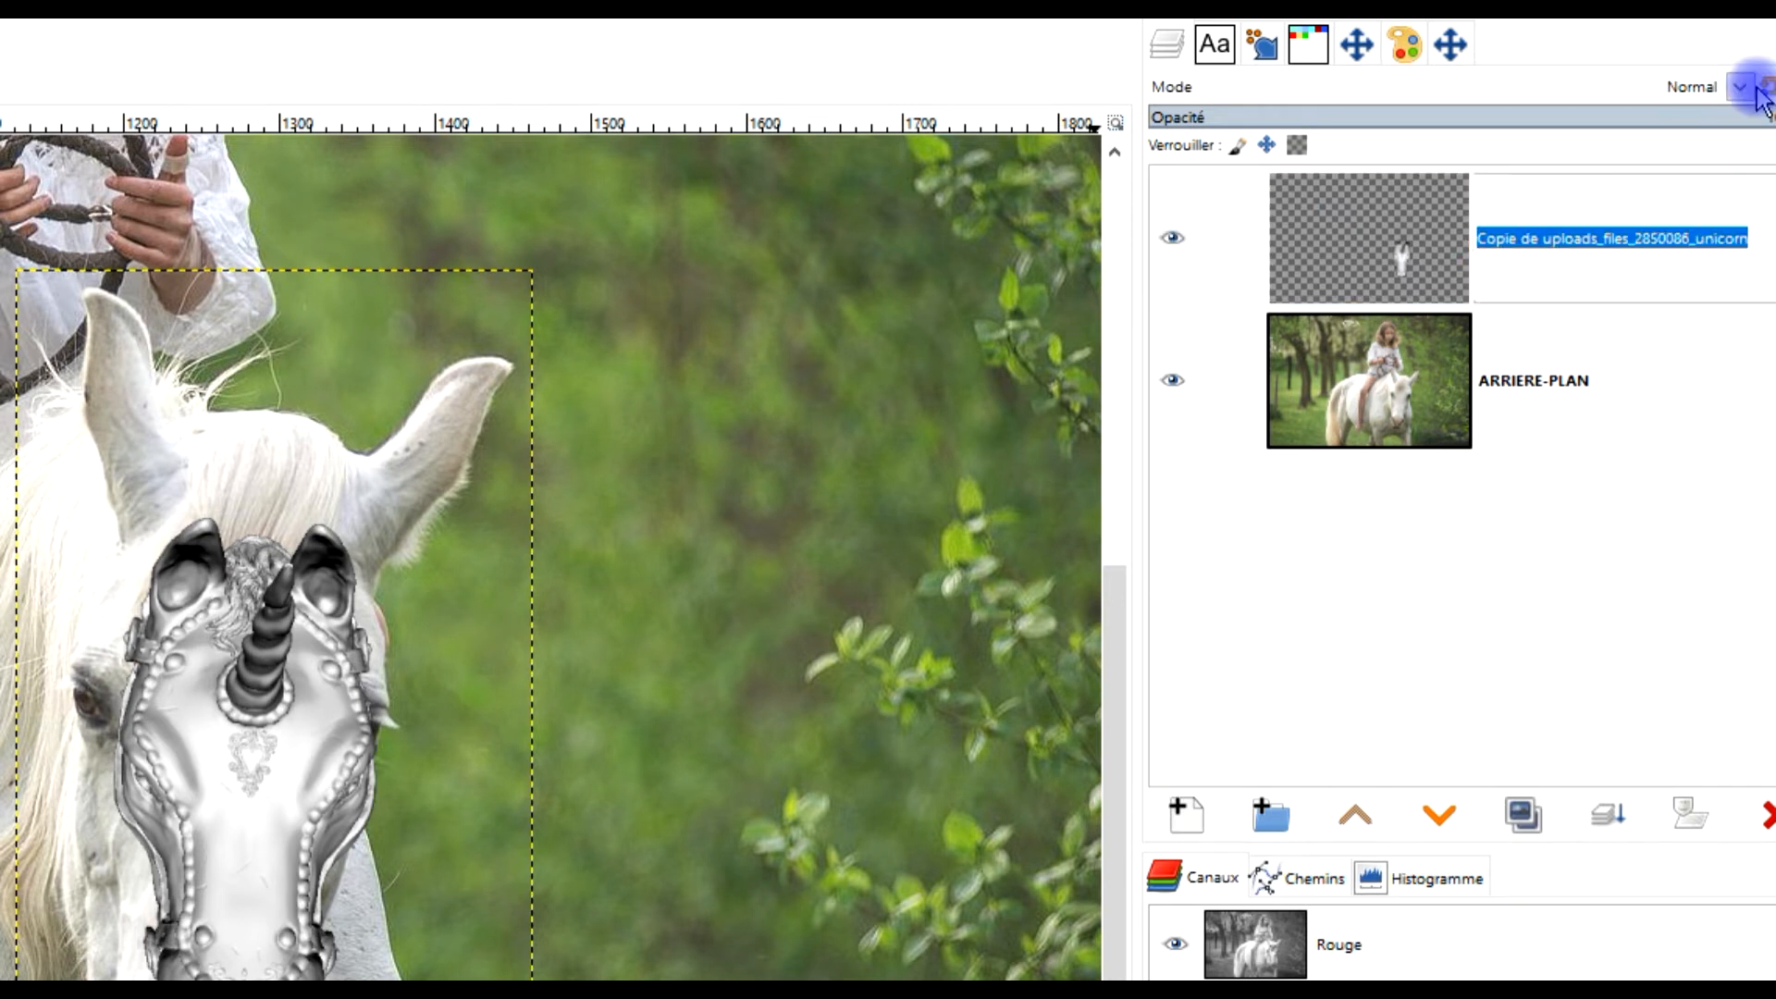
{"action": "type", "text": "3D o"}
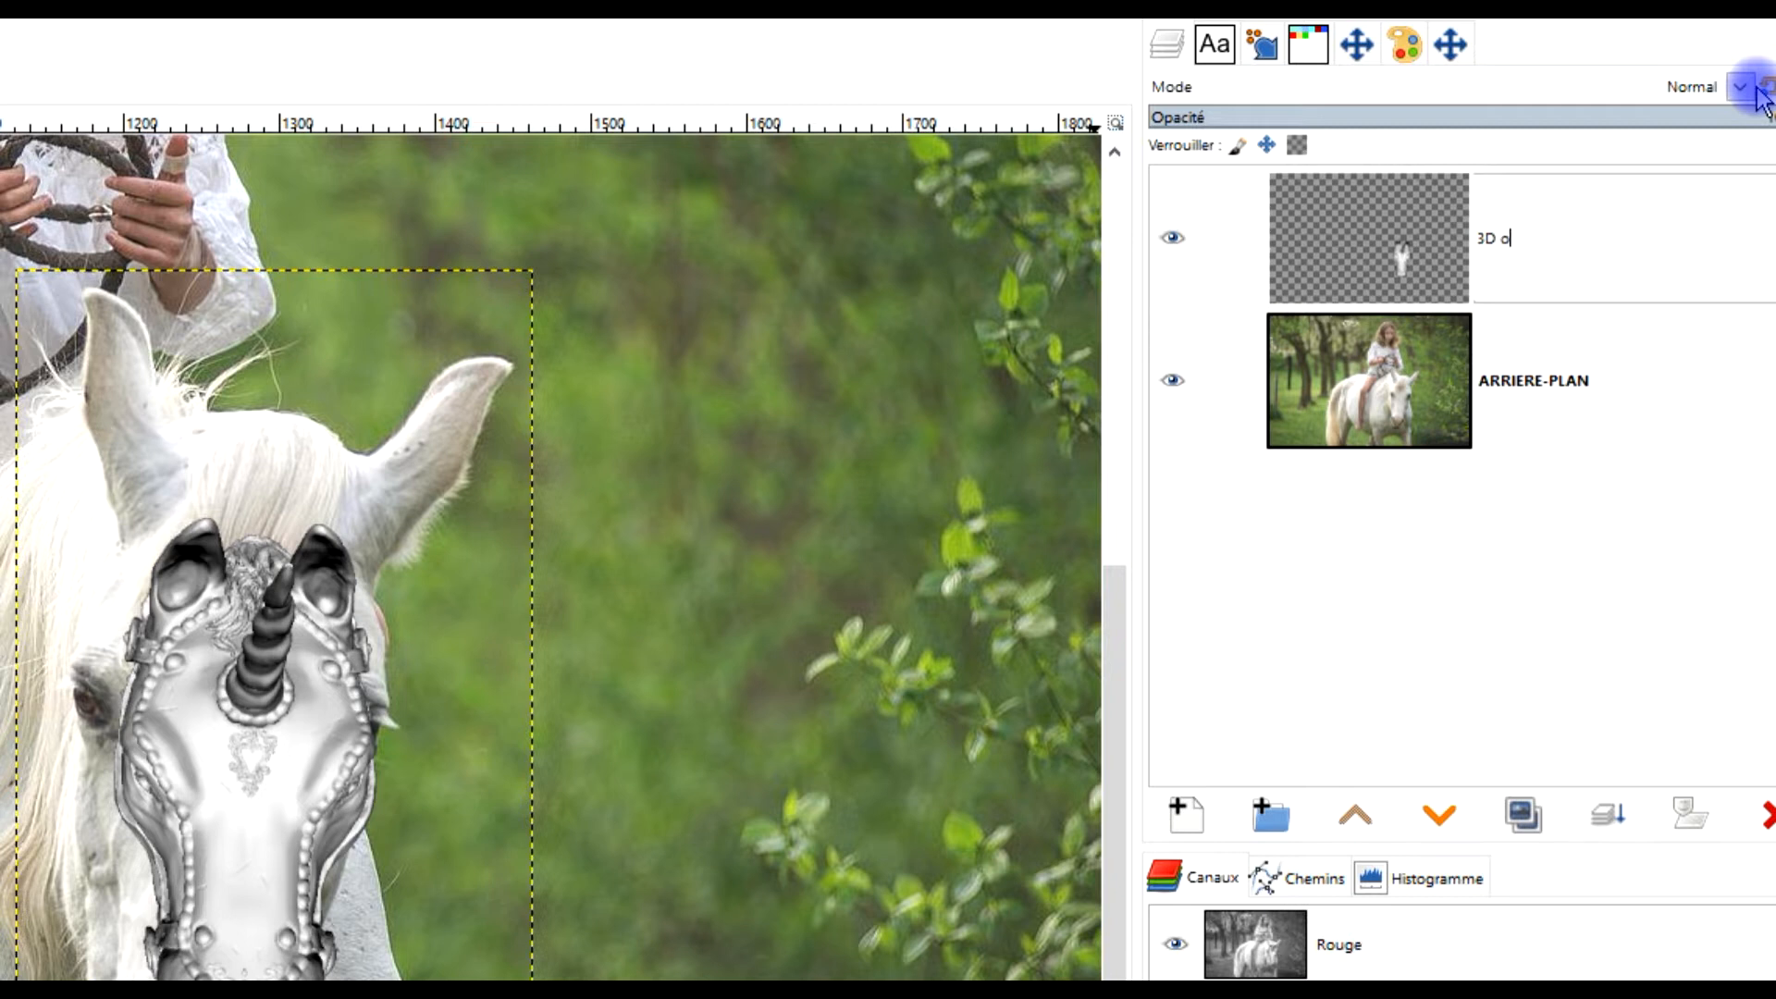
{"action": "type", "text": "bjet"}
{"action": "key", "text": "Return"}
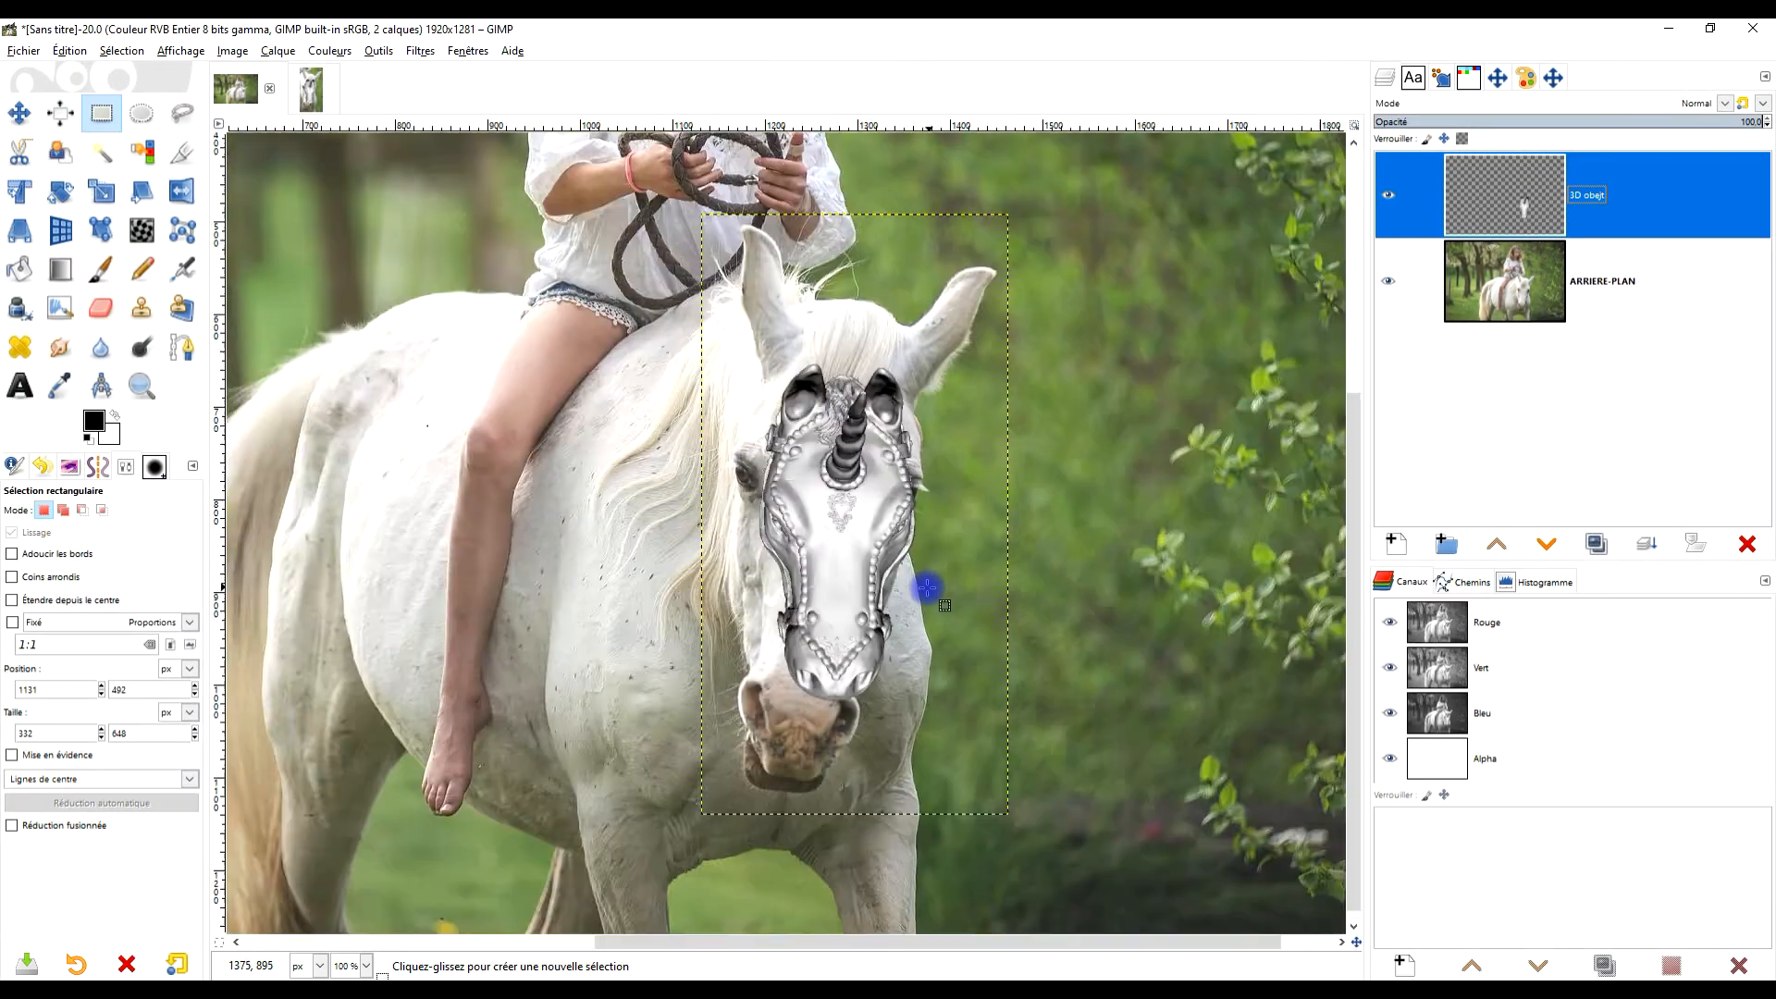
Crop the 3D obejt layer to its content.
{"action": "scroll", "coordinate": [926, 587], "scroll_direction": "up", "scroll_amount": 1}
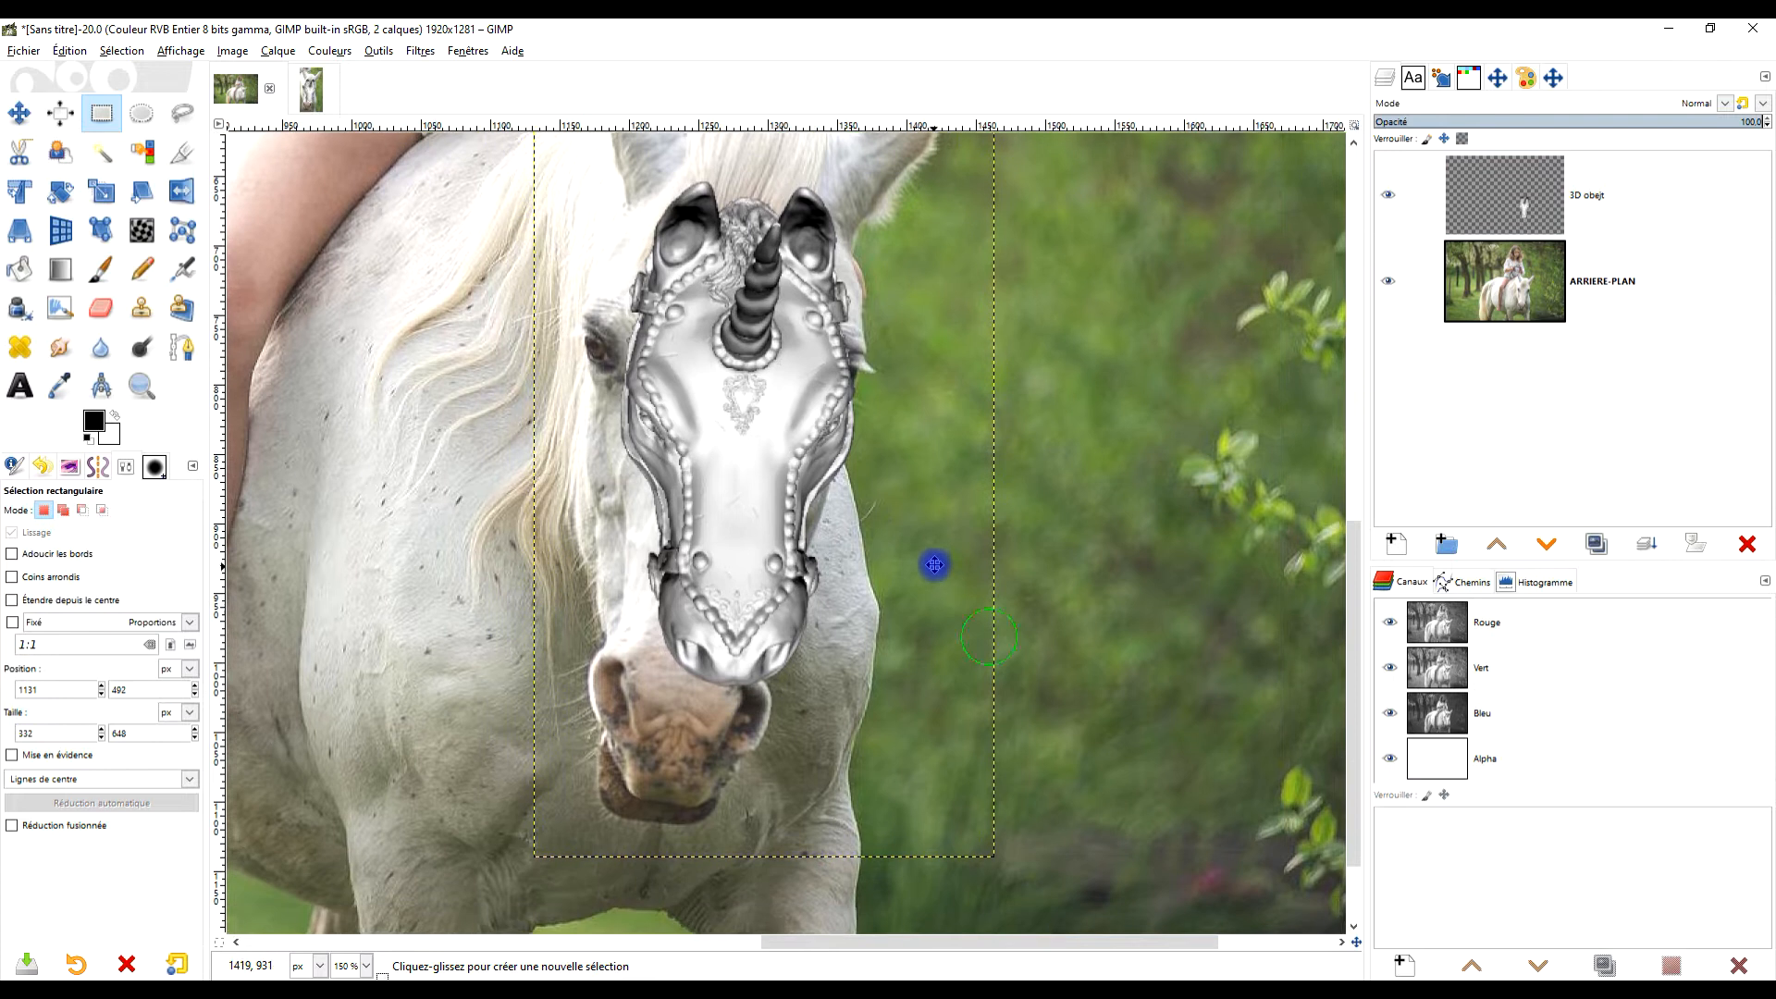
{"action": "left_click", "coordinate": [101, 191]}
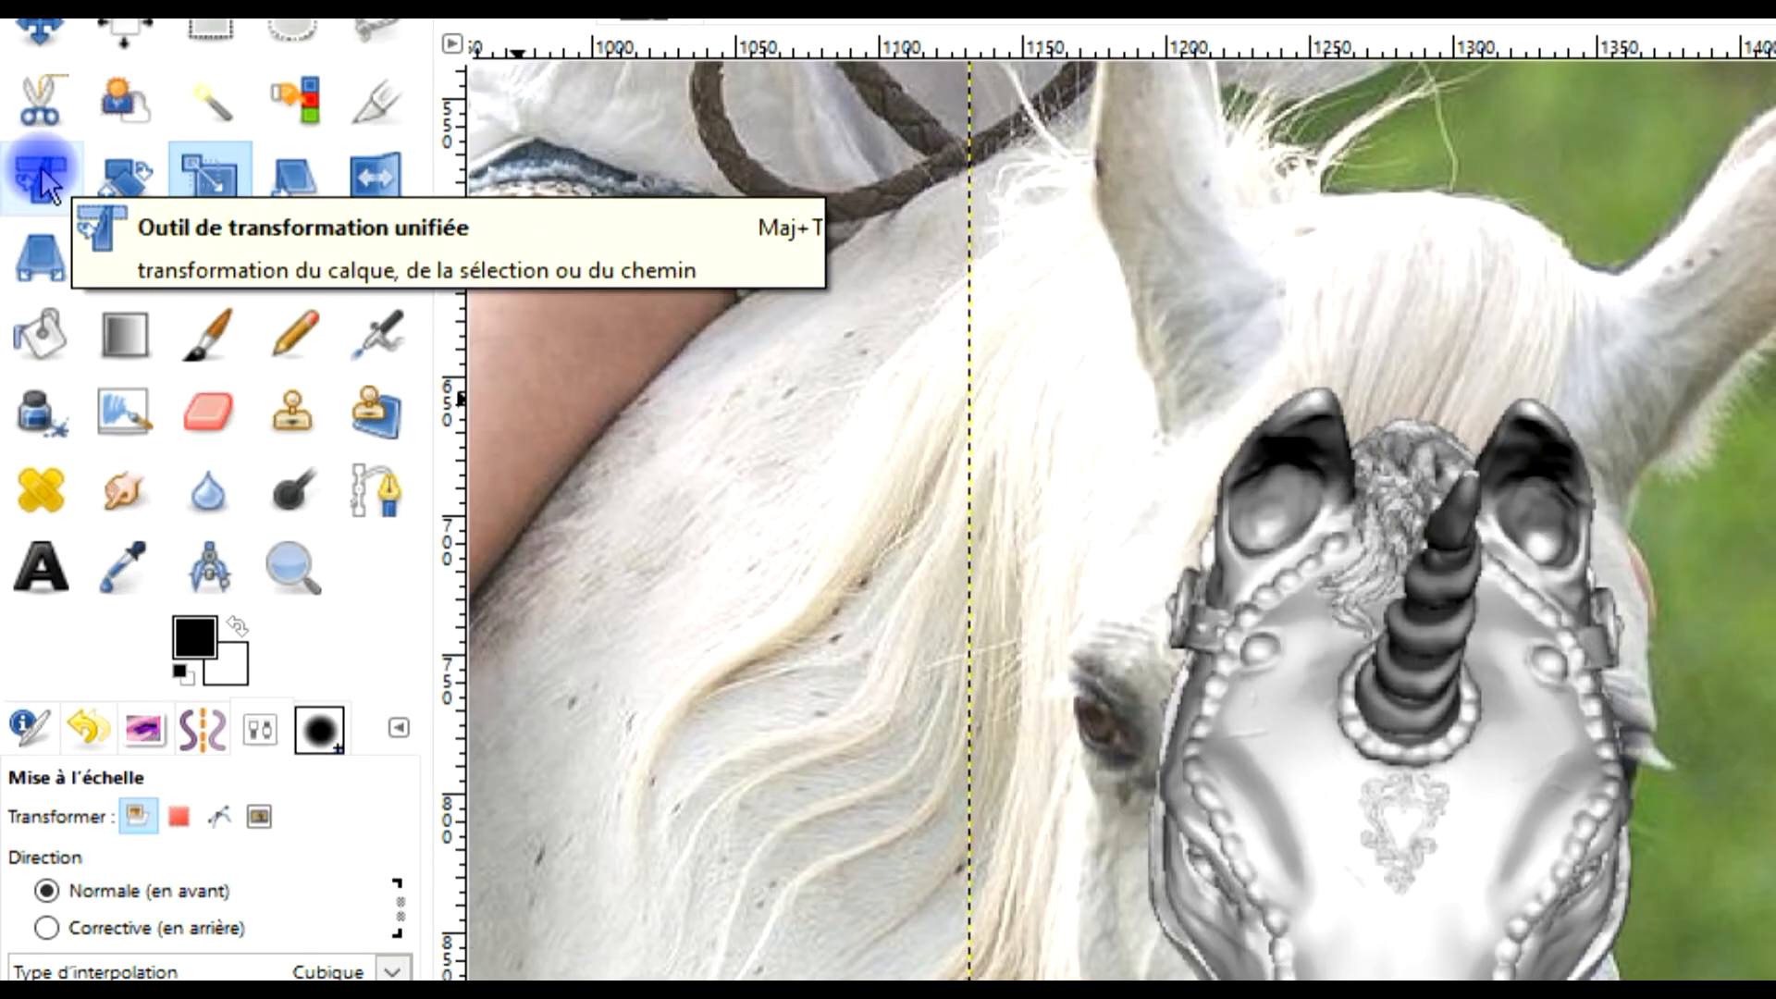
{"action": "left_click", "coordinate": [41, 166]}
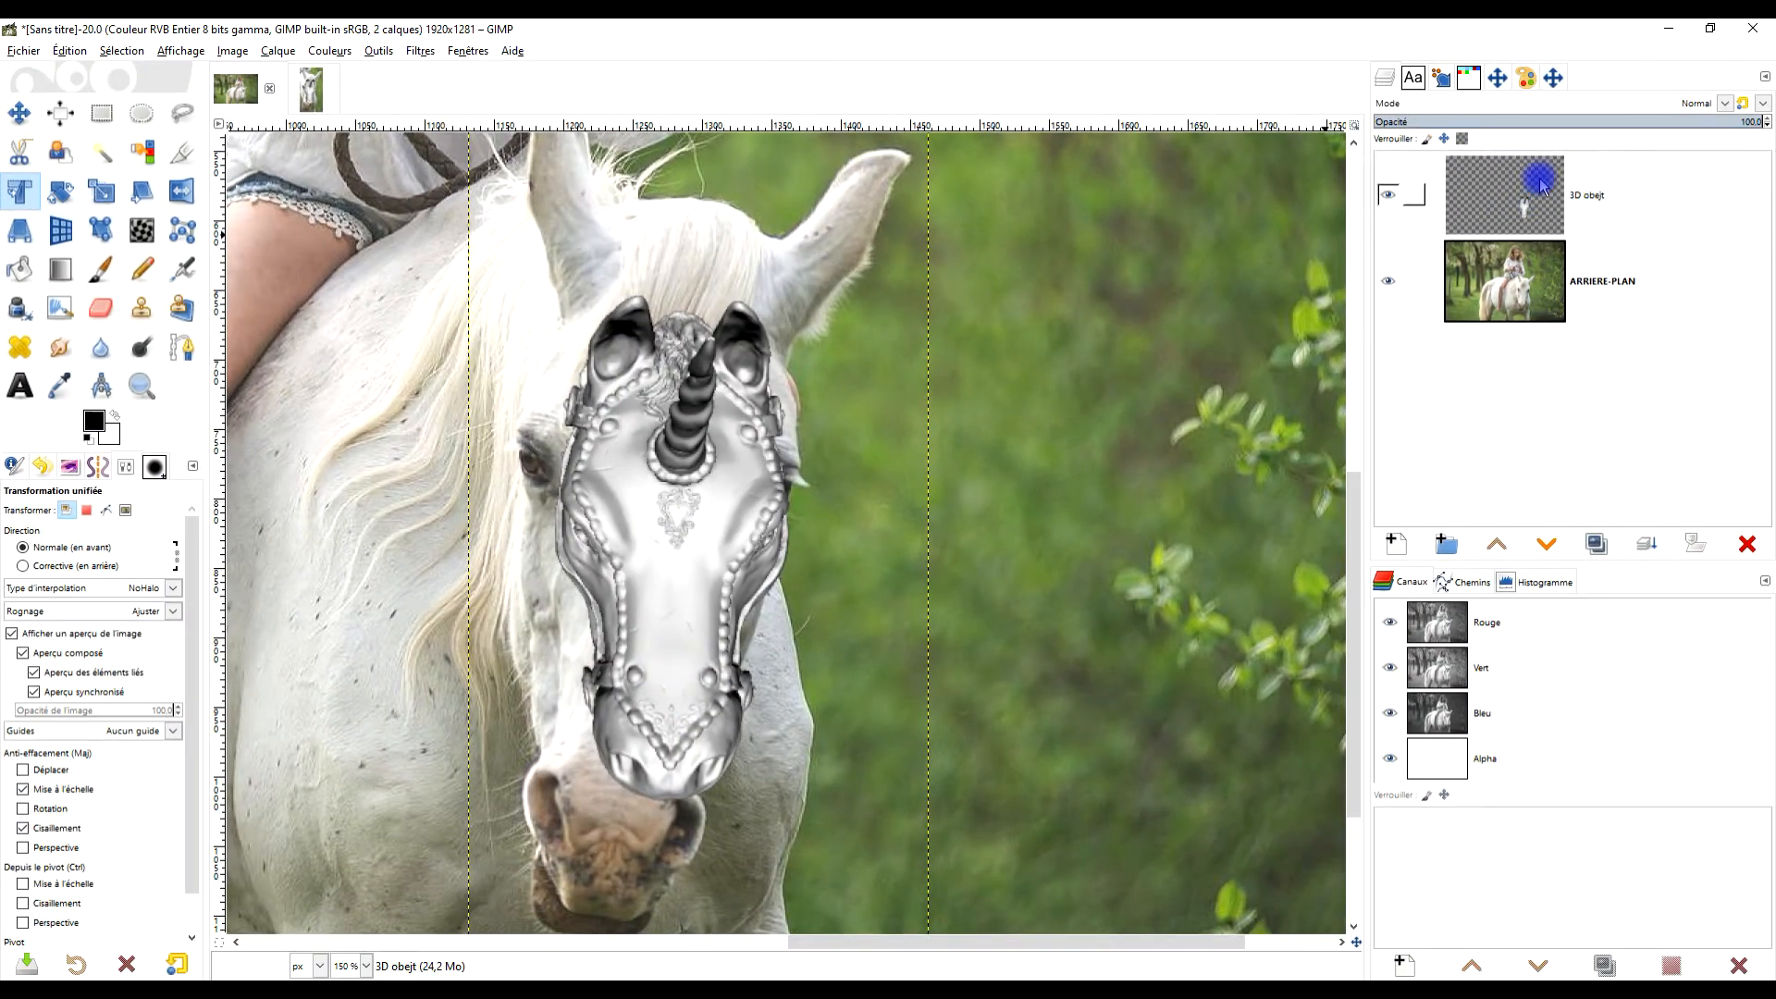
{"action": "left_click", "coordinate": [1539, 182]}
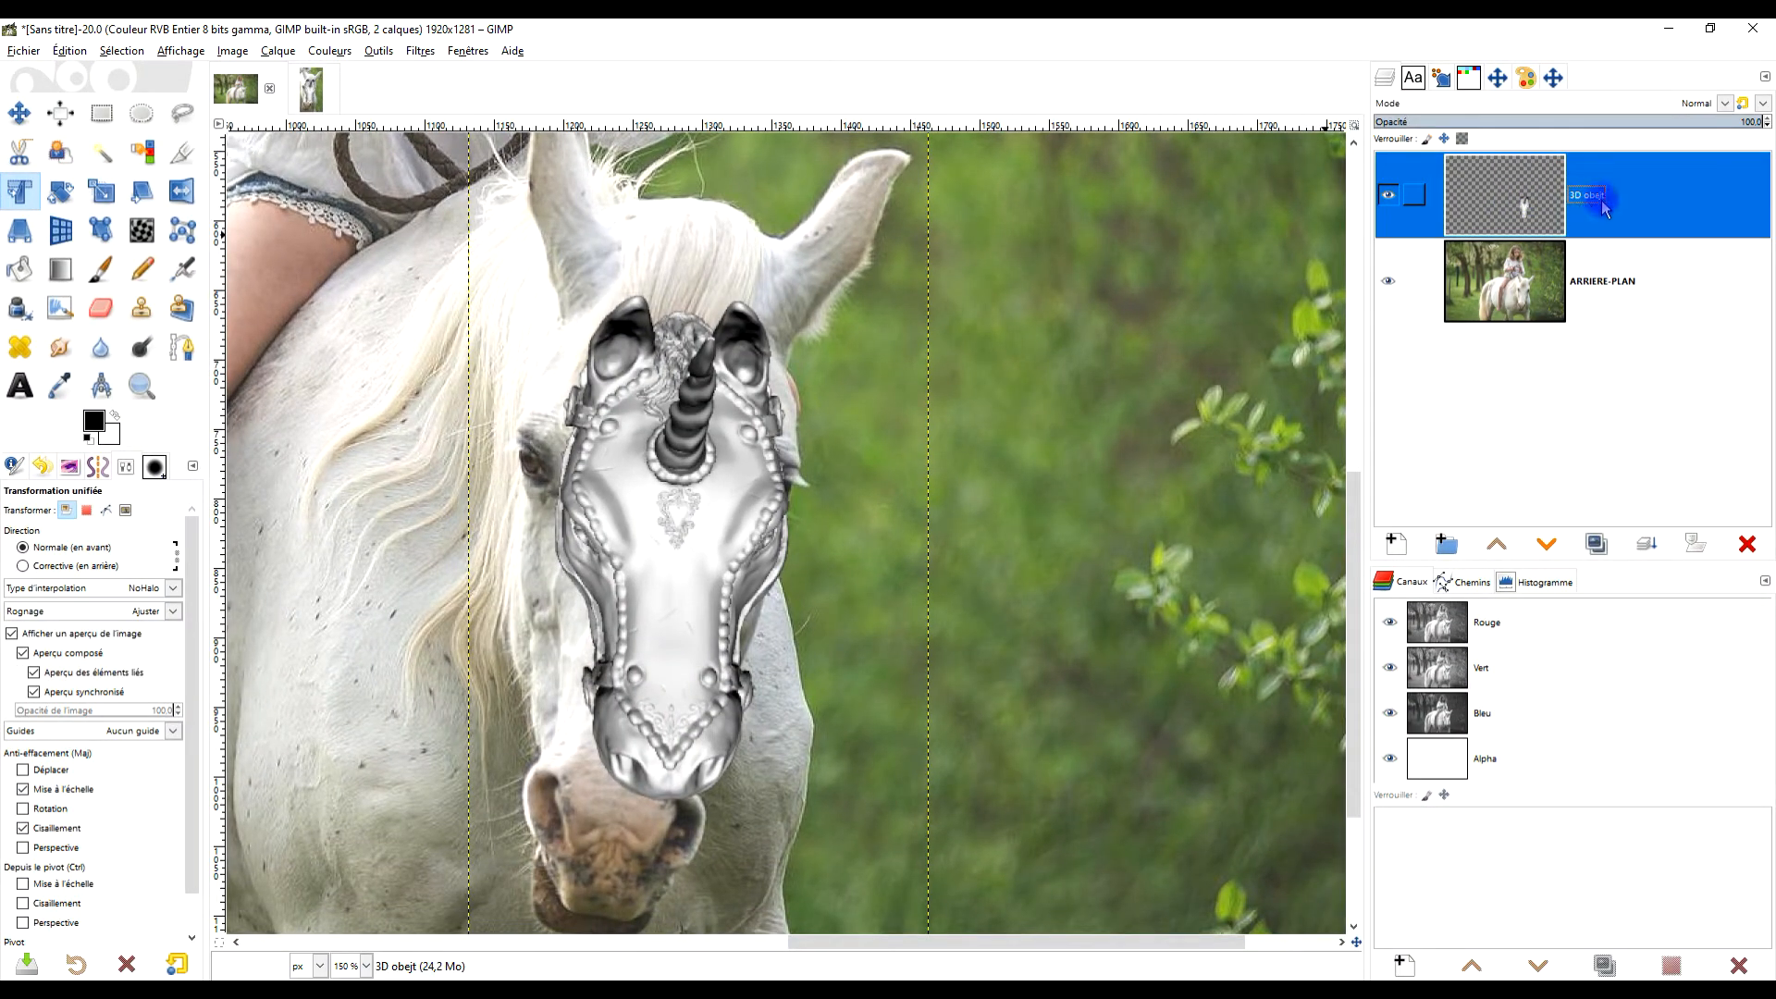
{"action": "key", "text": "1"}
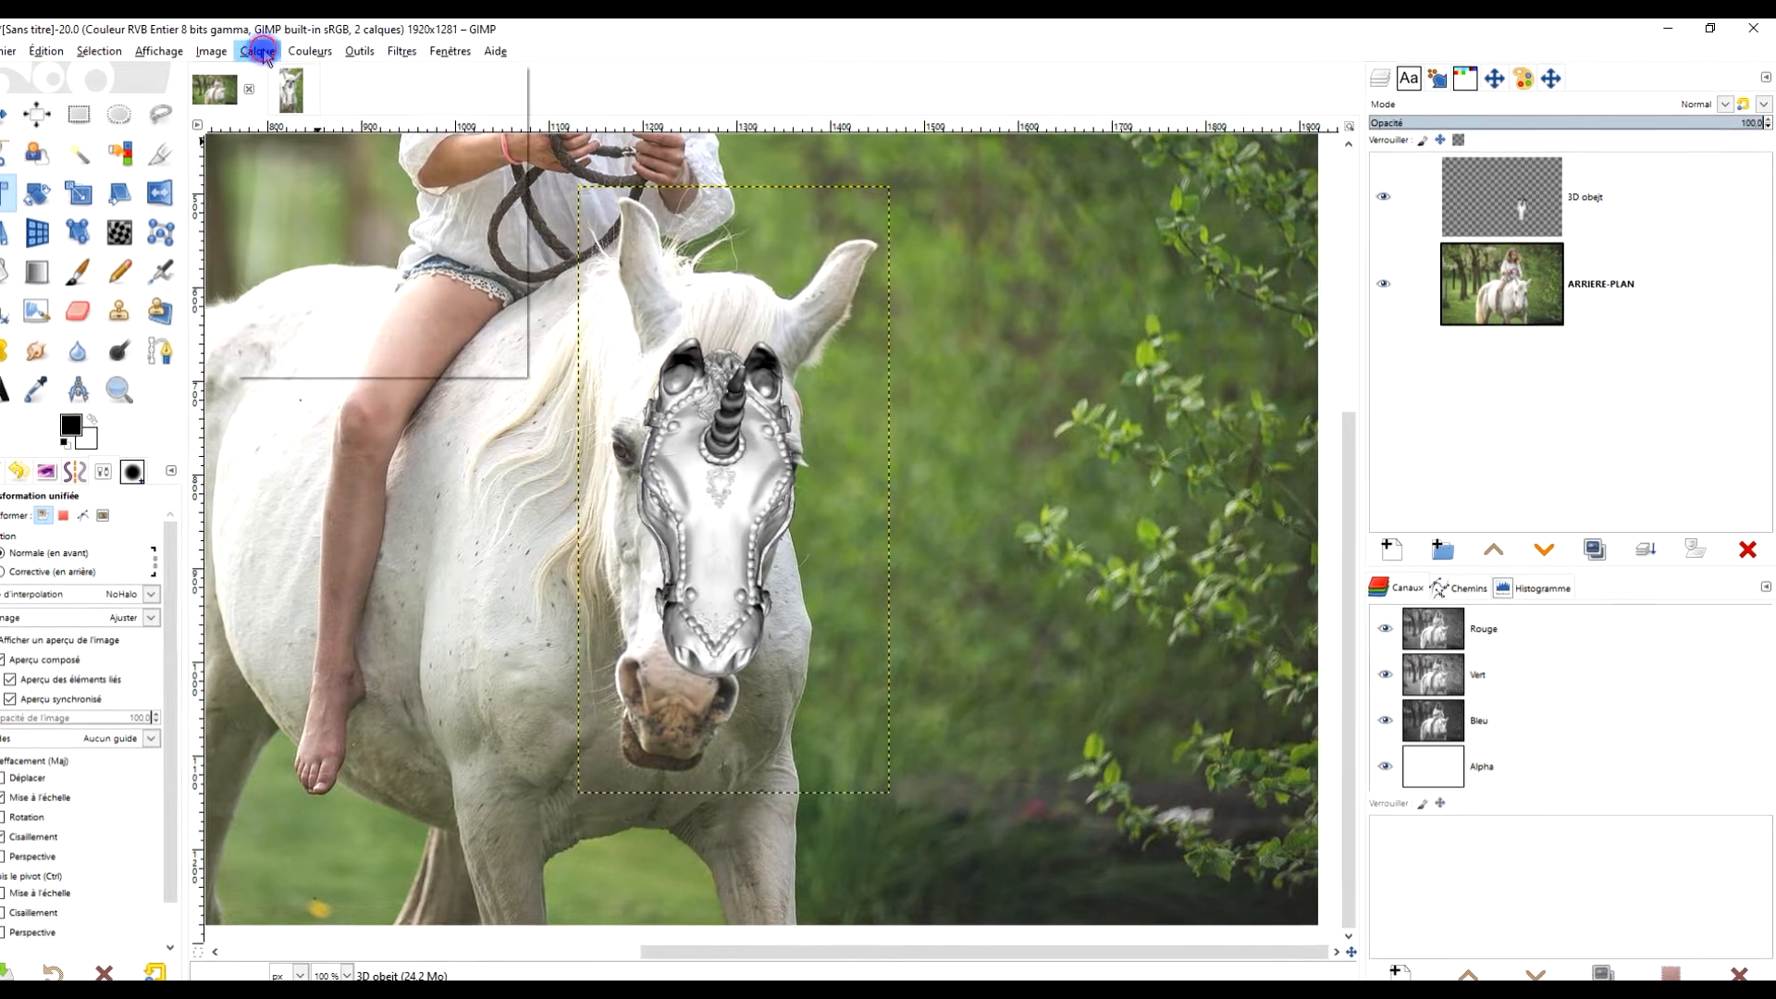
{"action": "left_click", "coordinate": [278, 50]}
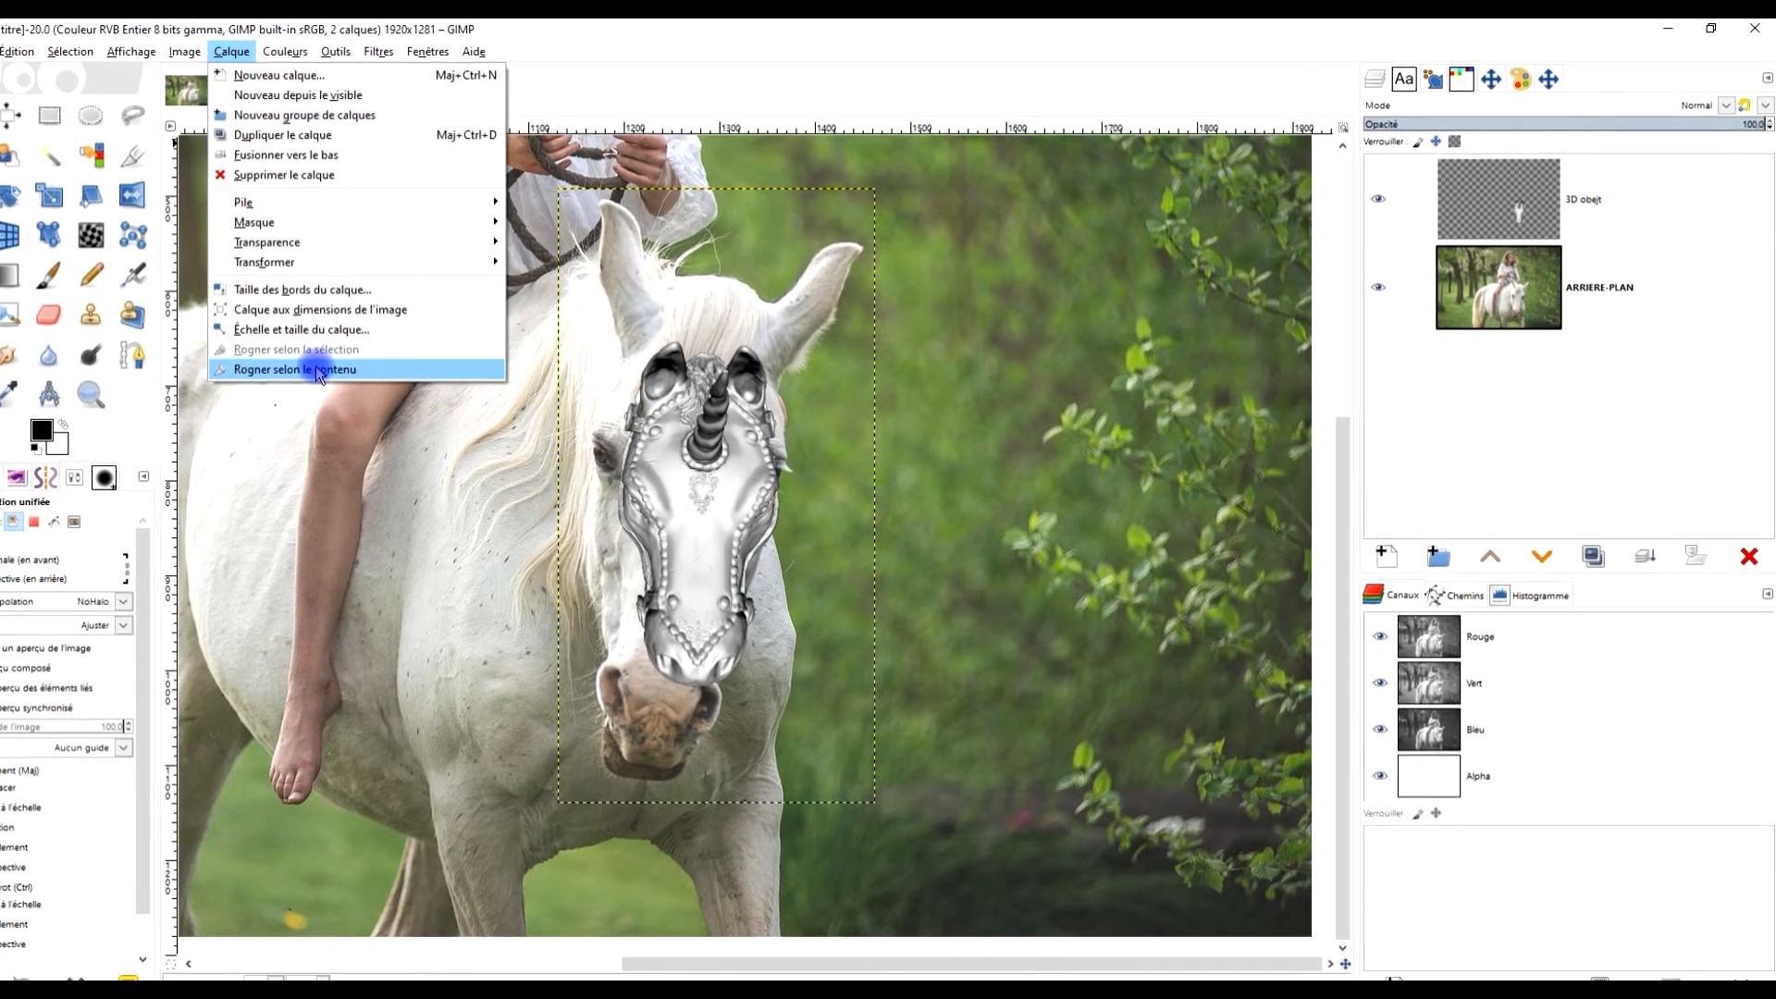
{"action": "left_click", "coordinate": [322, 370]}
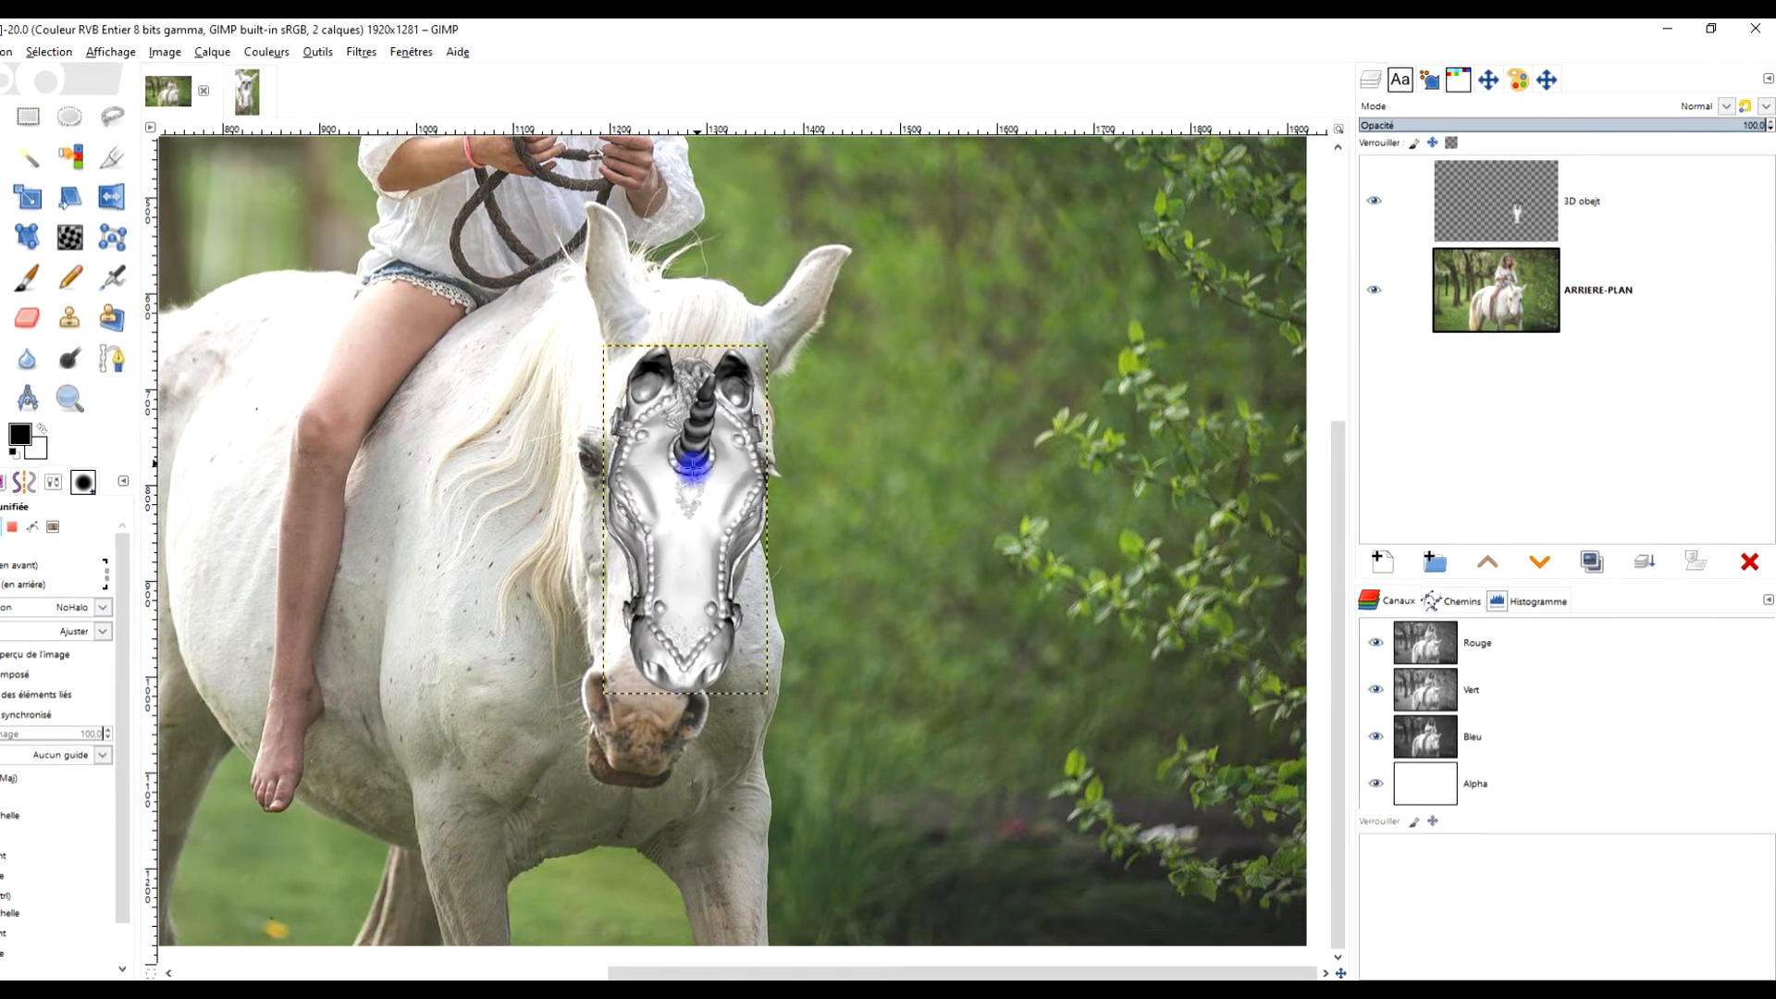
With Unified Transform, scale the unicorn head proportionally by about 1.37 and tilt it slightly clockwise over the horse's face.
{"action": "key", "text": "shift+t"}
{"action": "left_click", "coordinate": [681, 508]}
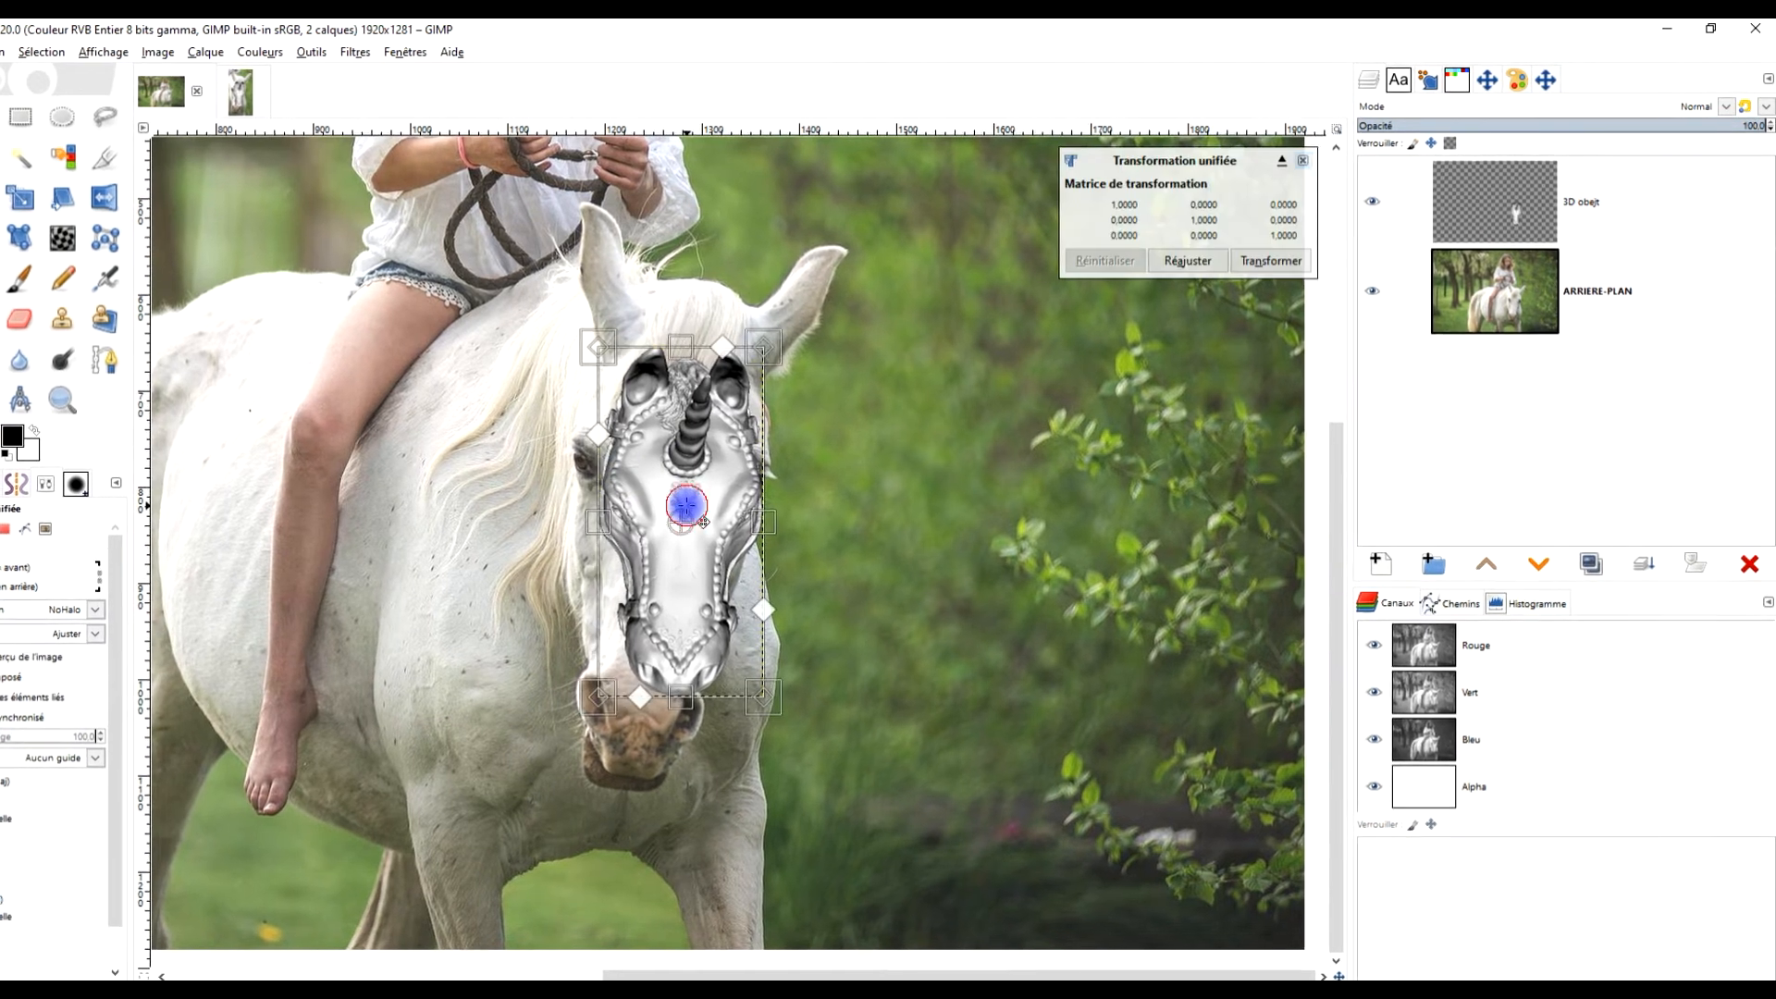
{"action": "left_click_drag", "start_coordinate": [761, 349], "coordinate": [863, 225]}
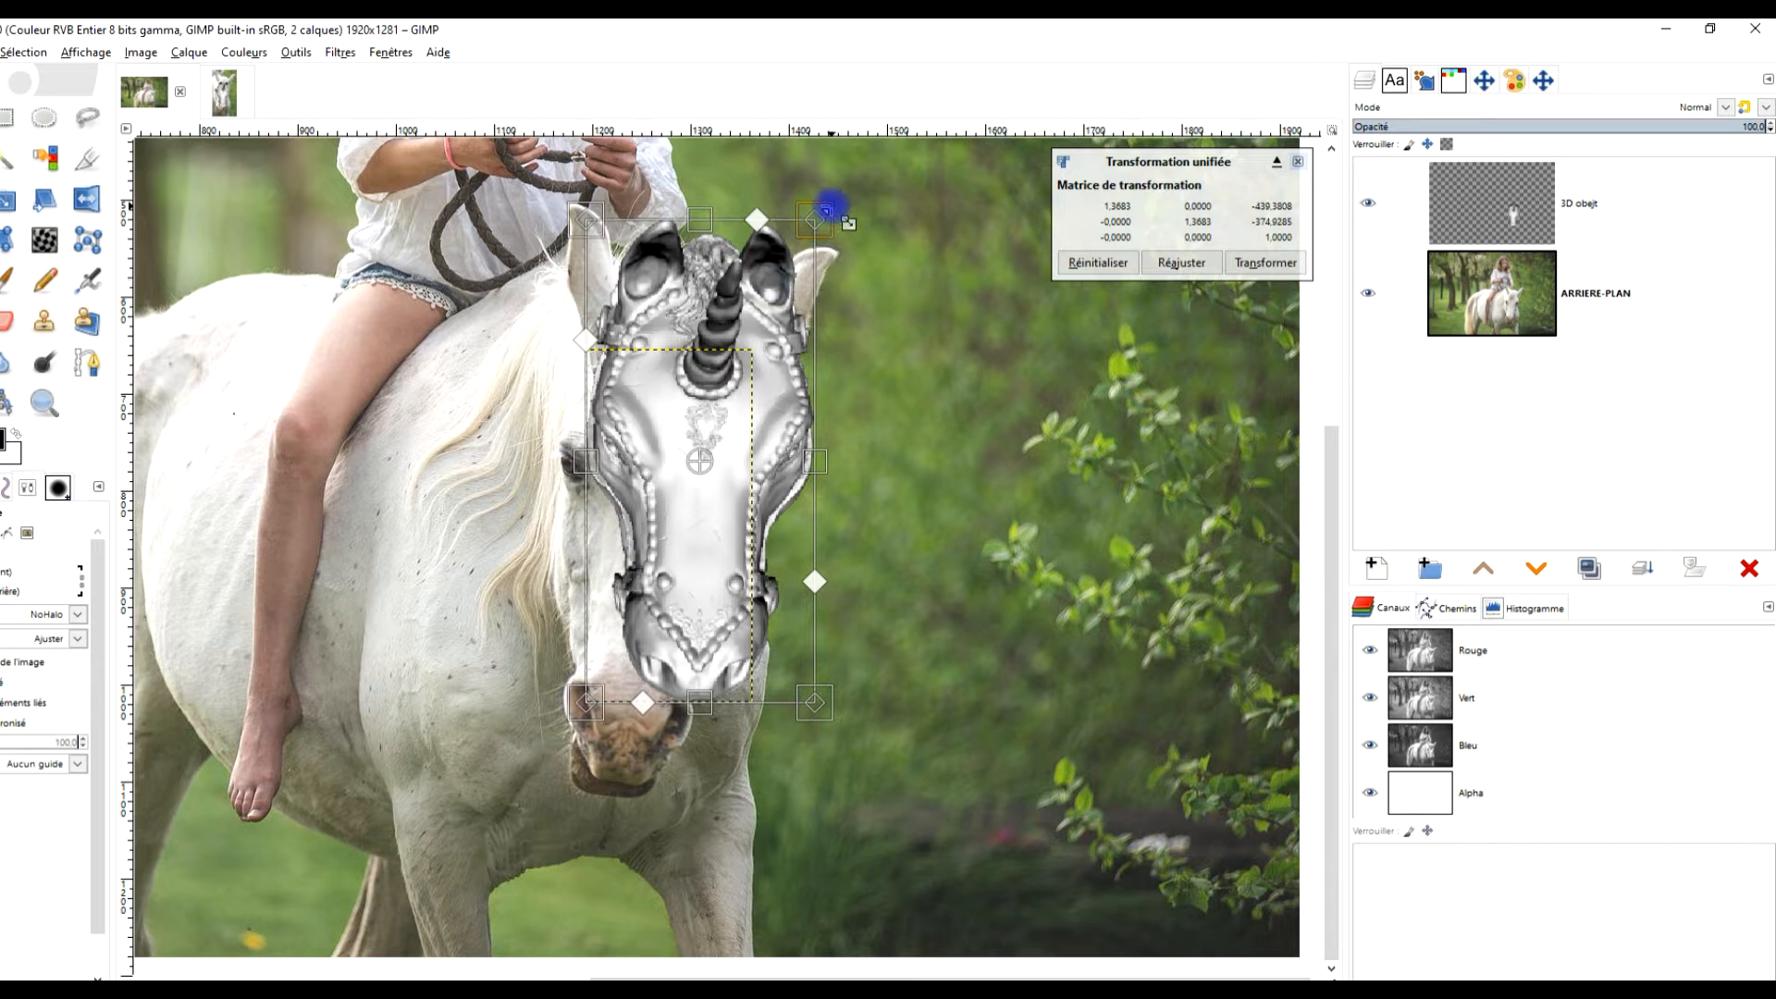
{"action": "left_click_drag", "start_coordinate": [725, 441], "coordinate": [686, 583]}
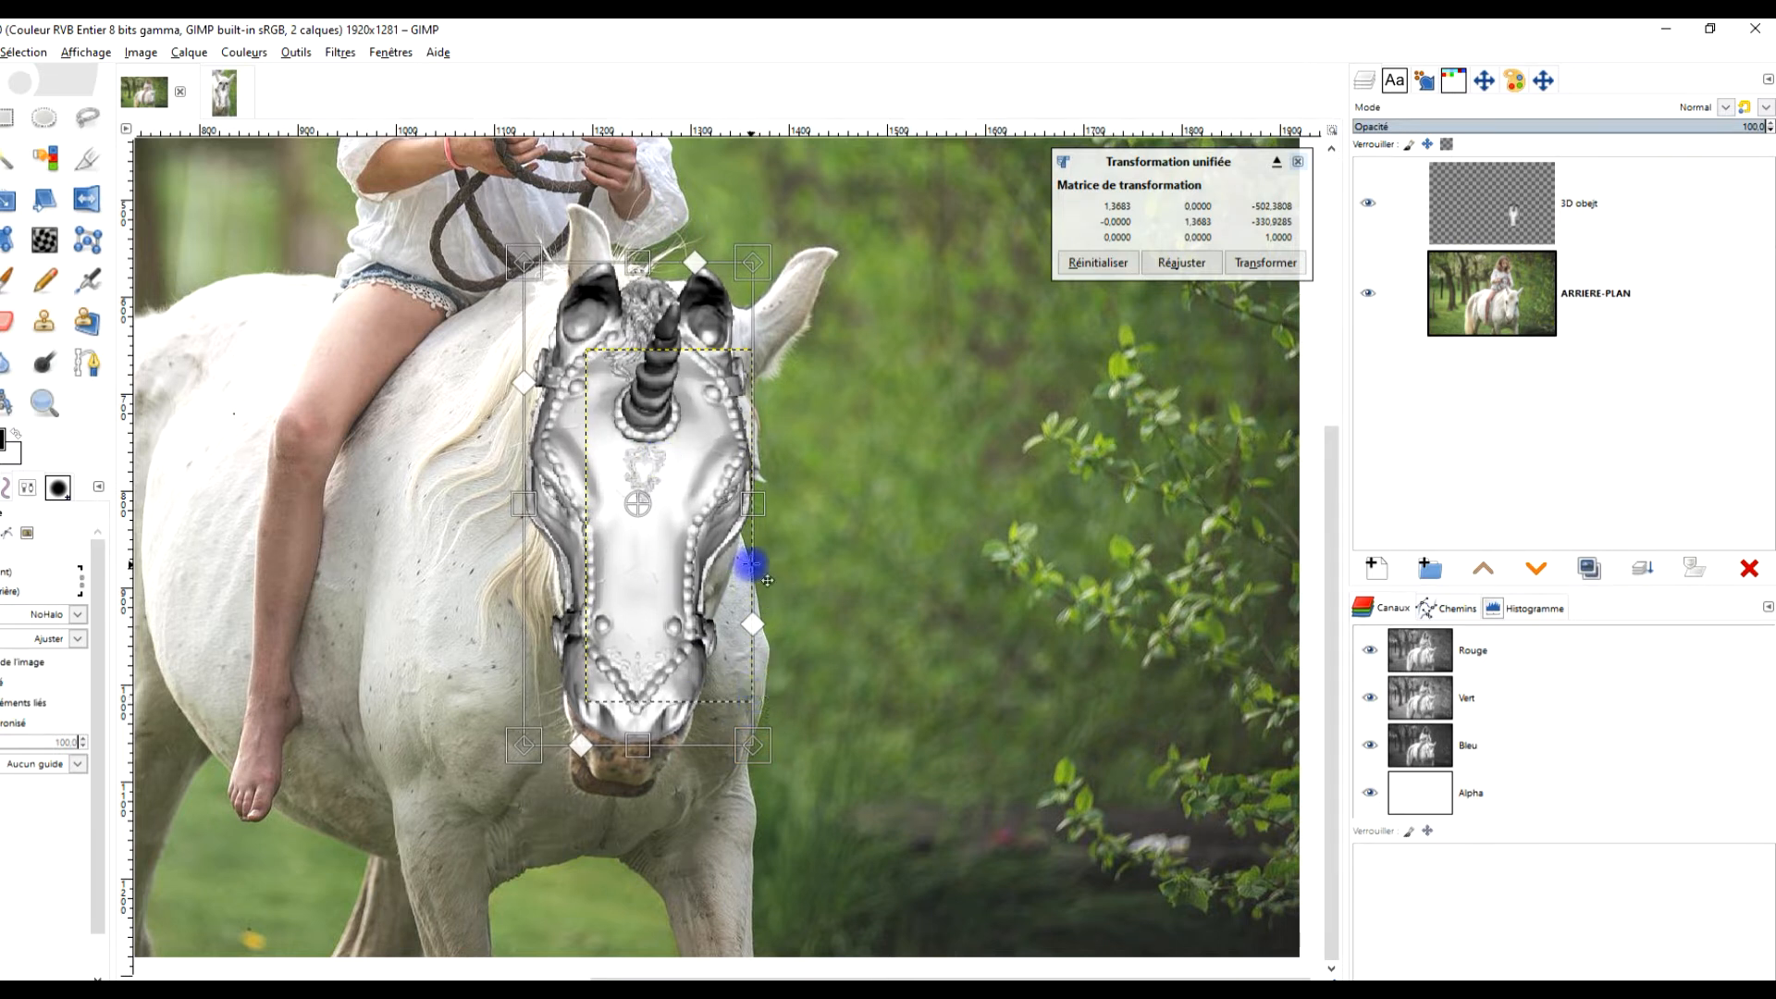
{"action": "left_click_drag", "start_coordinate": [757, 565], "coordinate": [759, 573]}
{"action": "left_click_drag", "start_coordinate": [694, 460], "coordinate": [812, 403]}
Lower the unicorn layer's opacity to 39 and shift the head upward to match the horse's eyes.
{"action": "left_click_drag", "start_coordinate": [1641, 125], "coordinate": [1513, 127]}
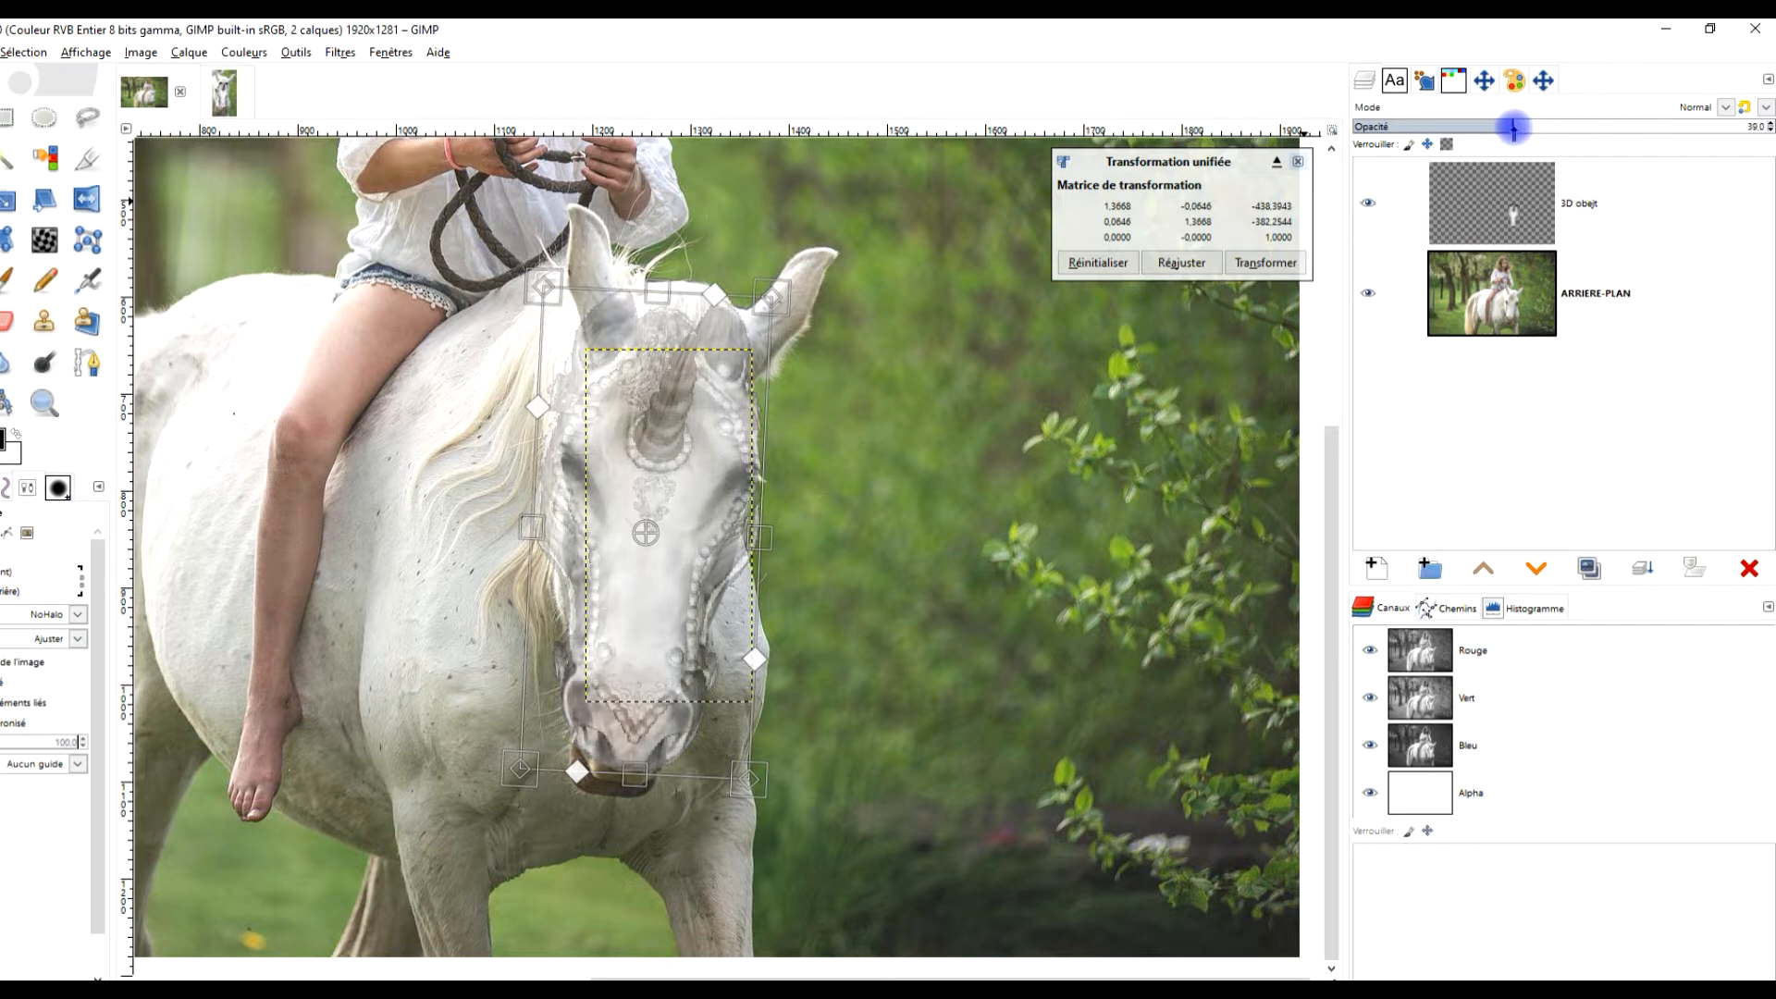
{"action": "scroll", "coordinate": [689, 601], "scroll_direction": "up", "scroll_amount": 2}
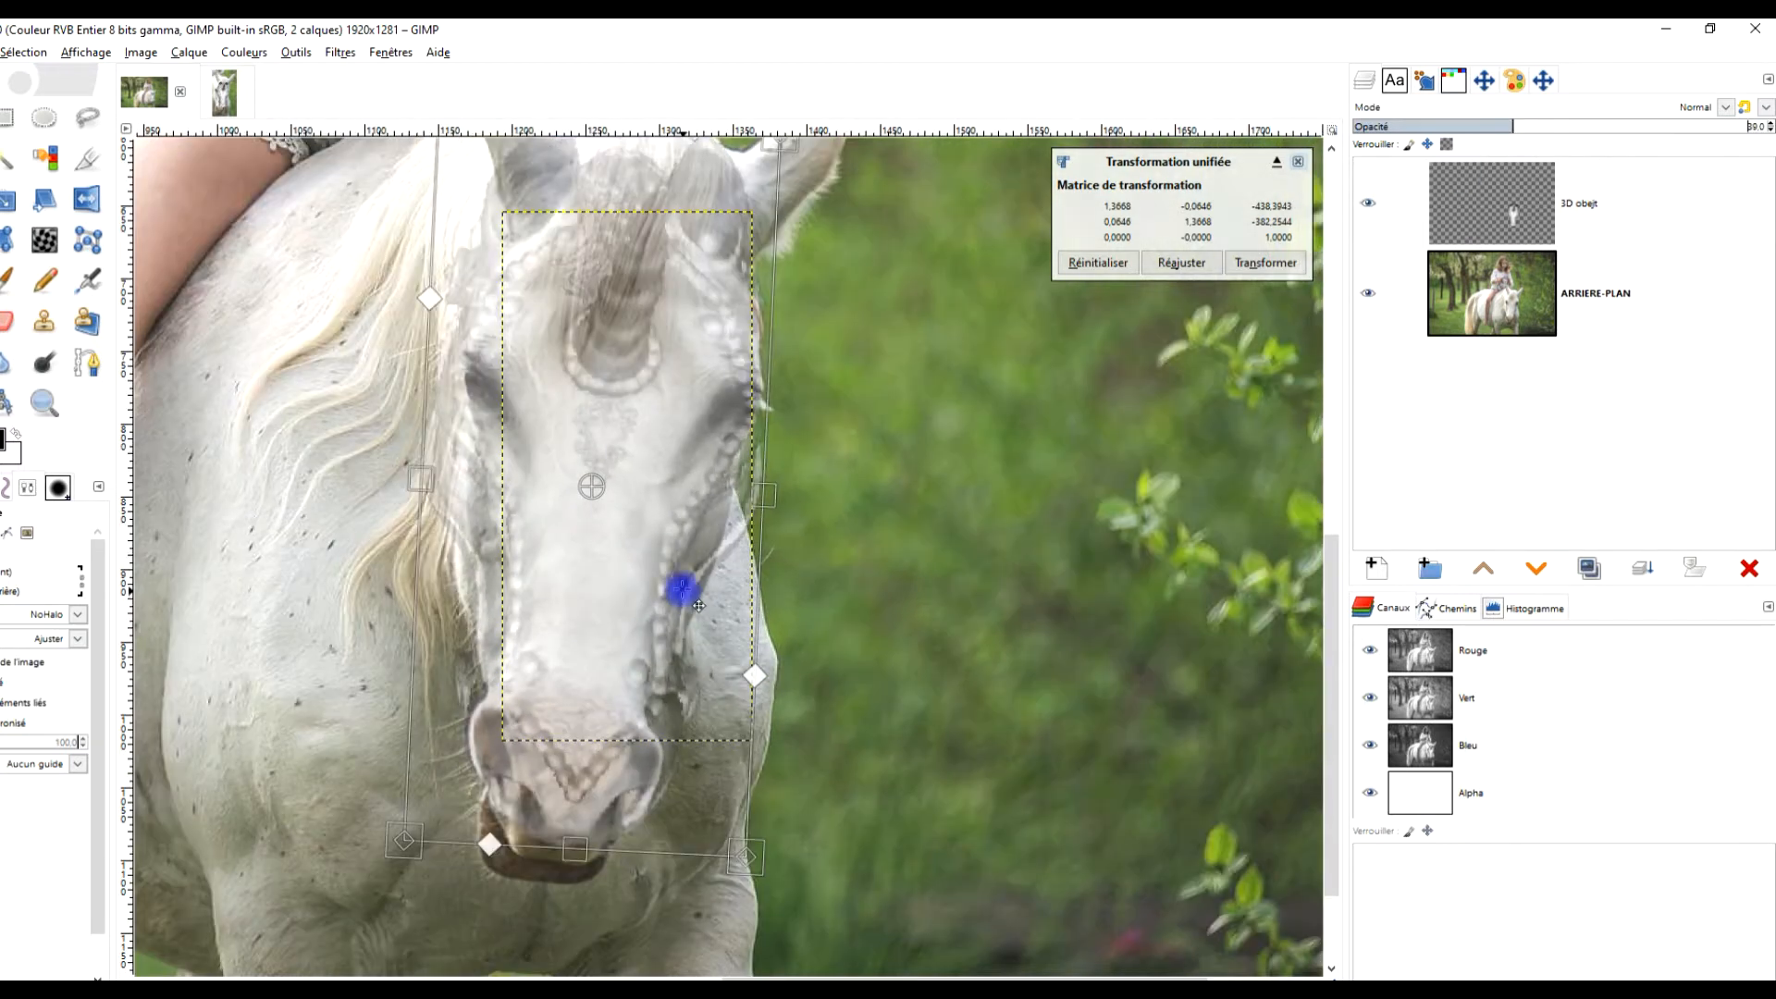
{"action": "left_click_drag", "start_coordinate": [634, 522], "coordinate": [652, 491]}
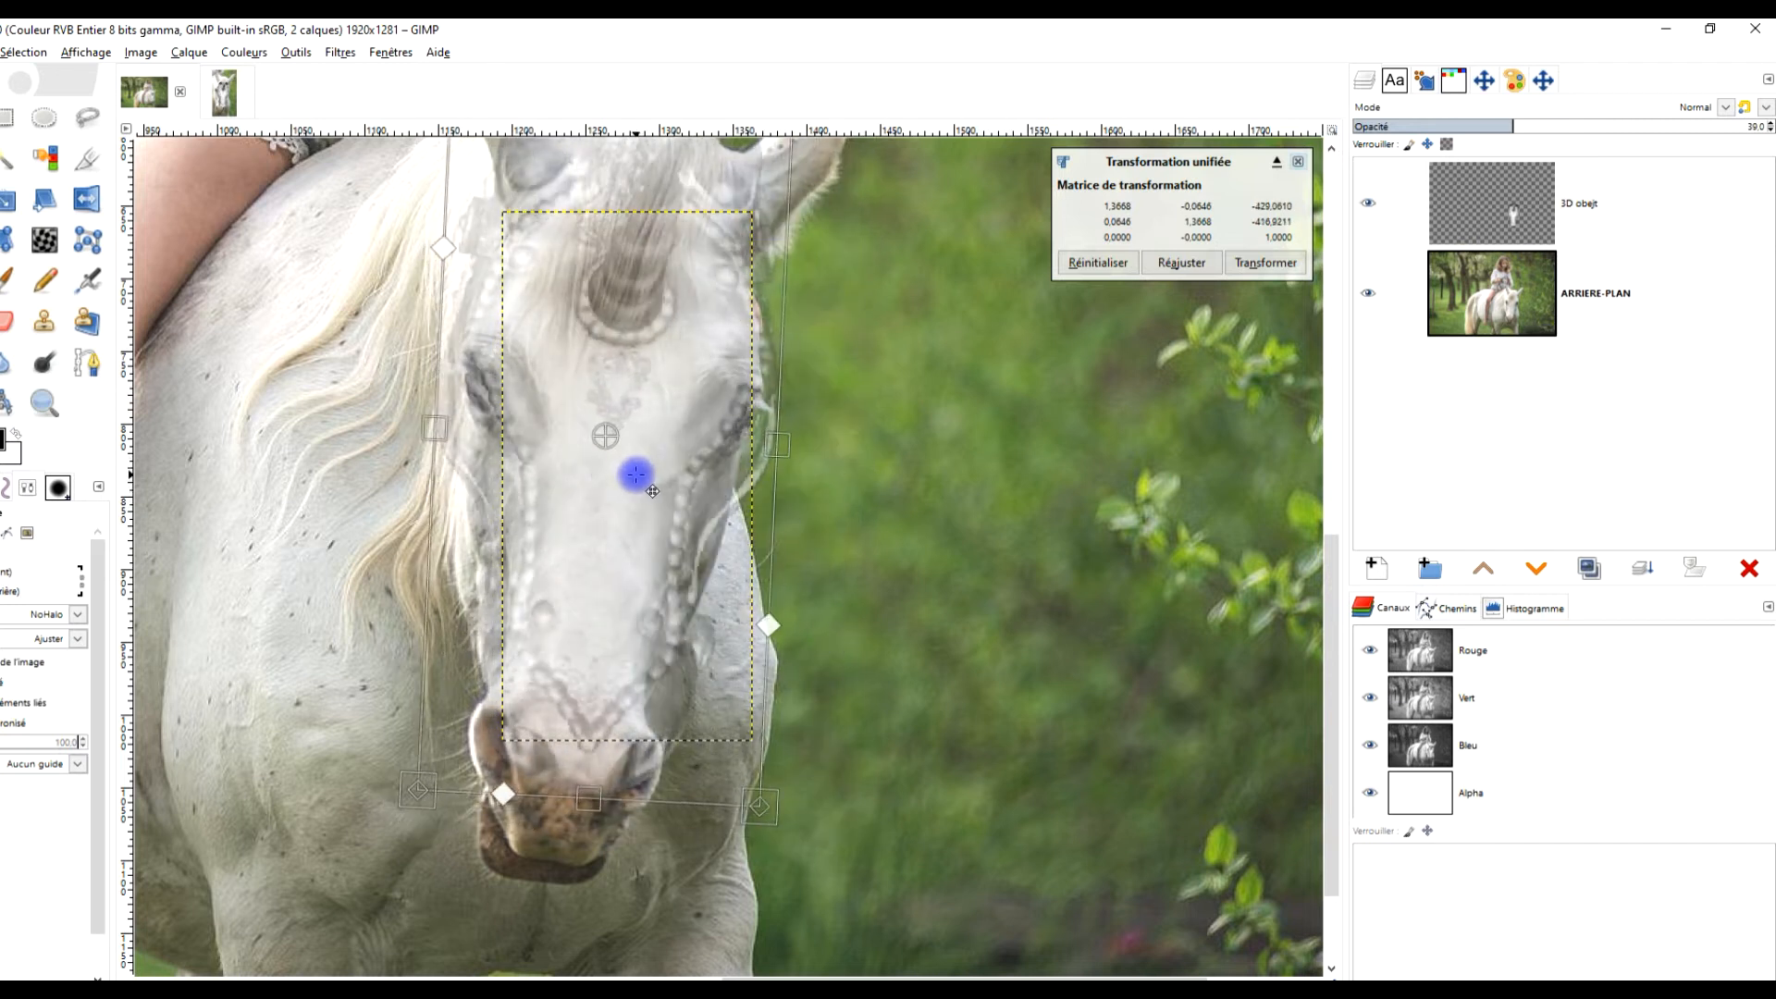
{"action": "scroll", "coordinate": [647, 517], "scroll_direction": "down", "scroll_amount": 3}
{"action": "scroll", "coordinate": [623, 623], "scroll_direction": "up", "scroll_amount": 3}
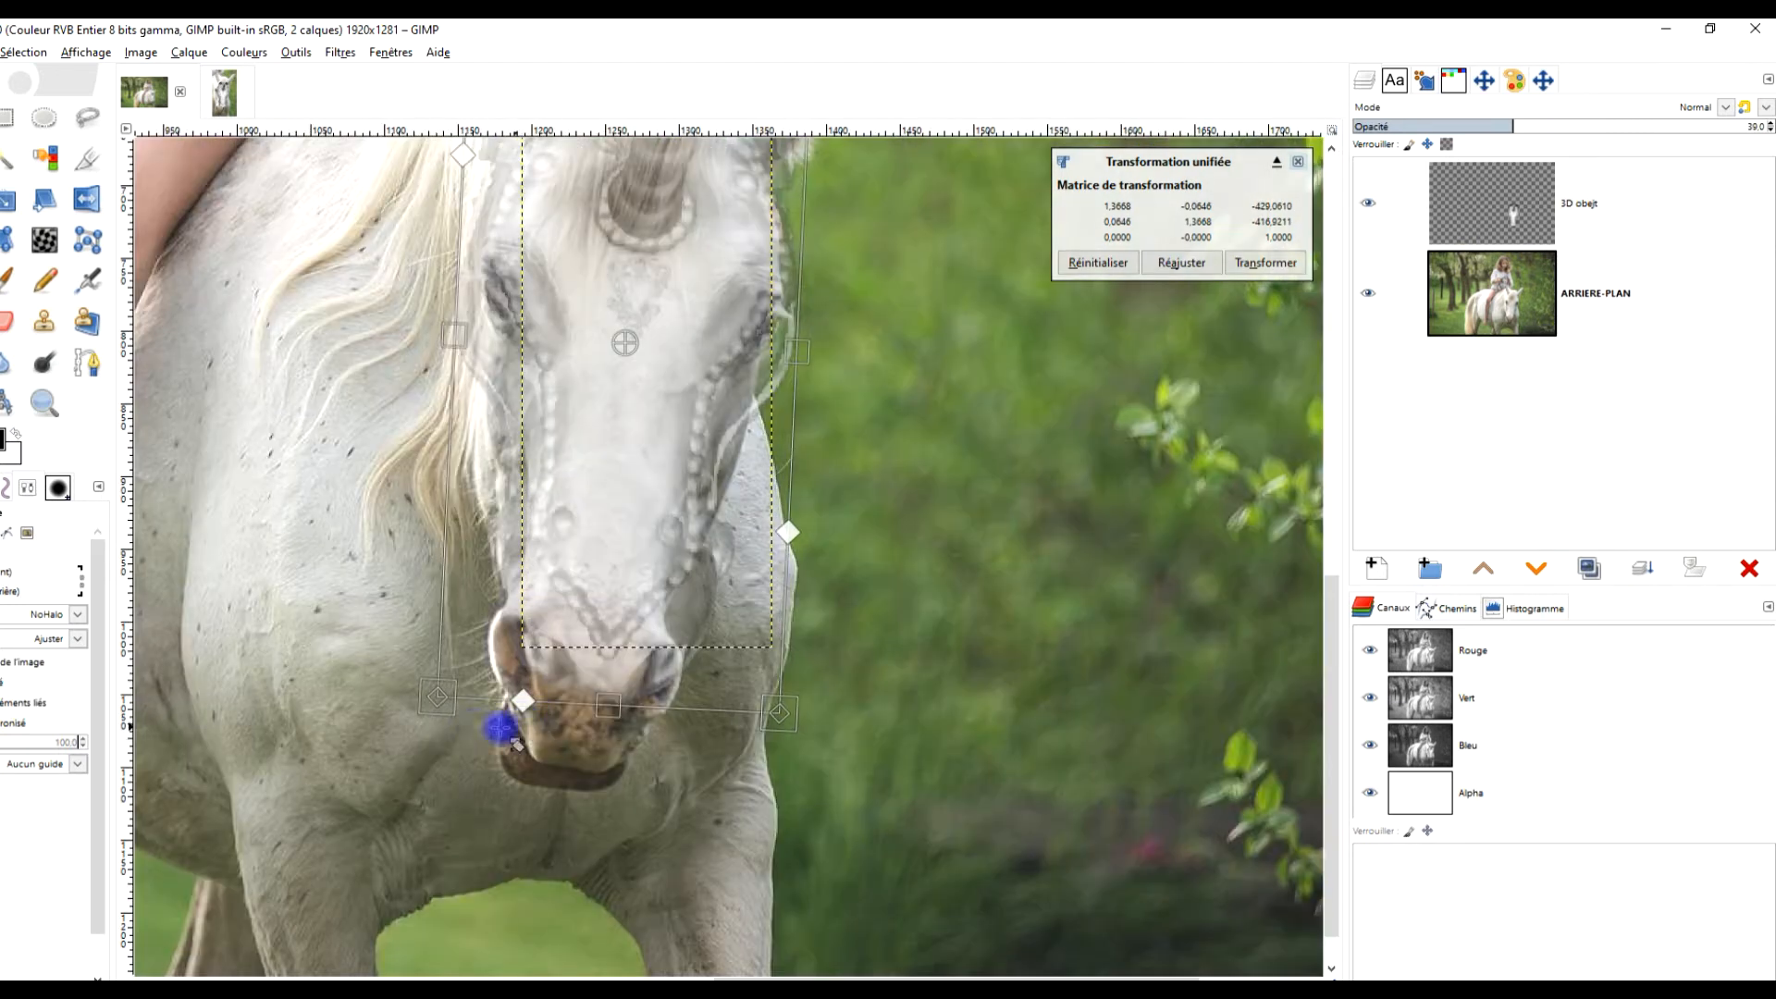
Enlarge the unicorn head, narrow its width and stretch its height to about 1.54 times to fit the horse's eyes and muzzle.
{"action": "left_click_drag", "start_coordinate": [429, 707], "coordinate": [374, 761]}
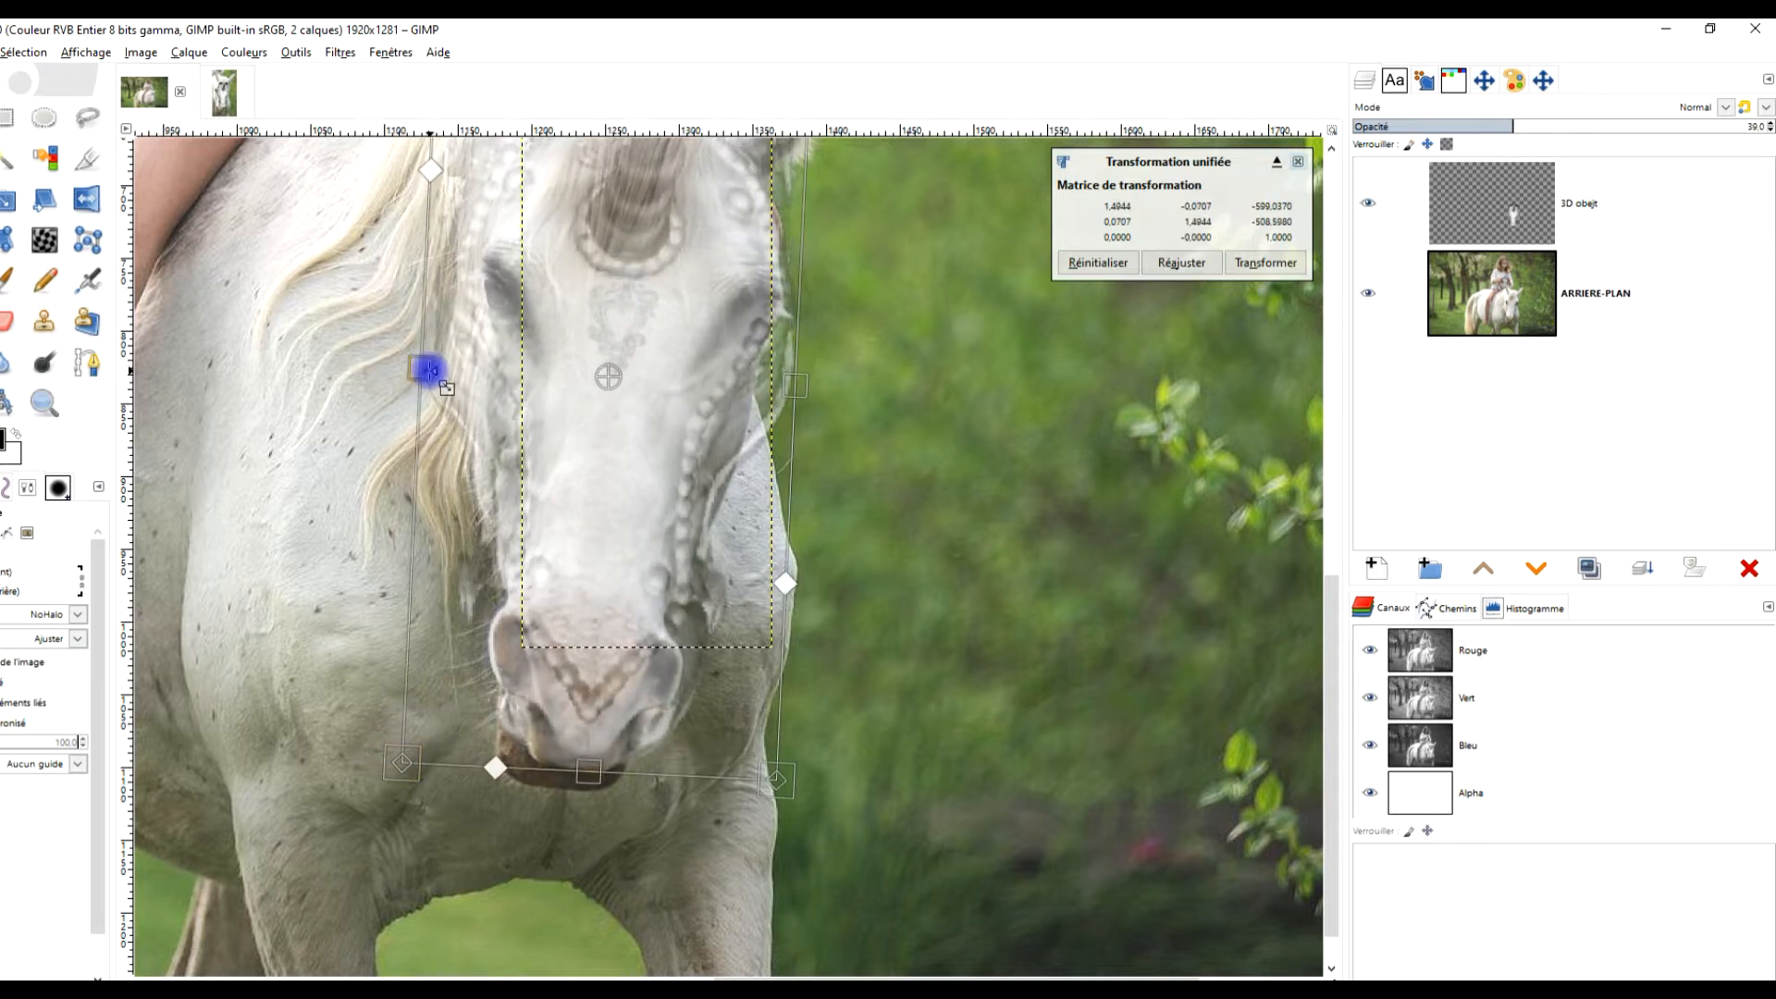
{"action": "left_click_drag", "start_coordinate": [428, 371], "coordinate": [460, 371]}
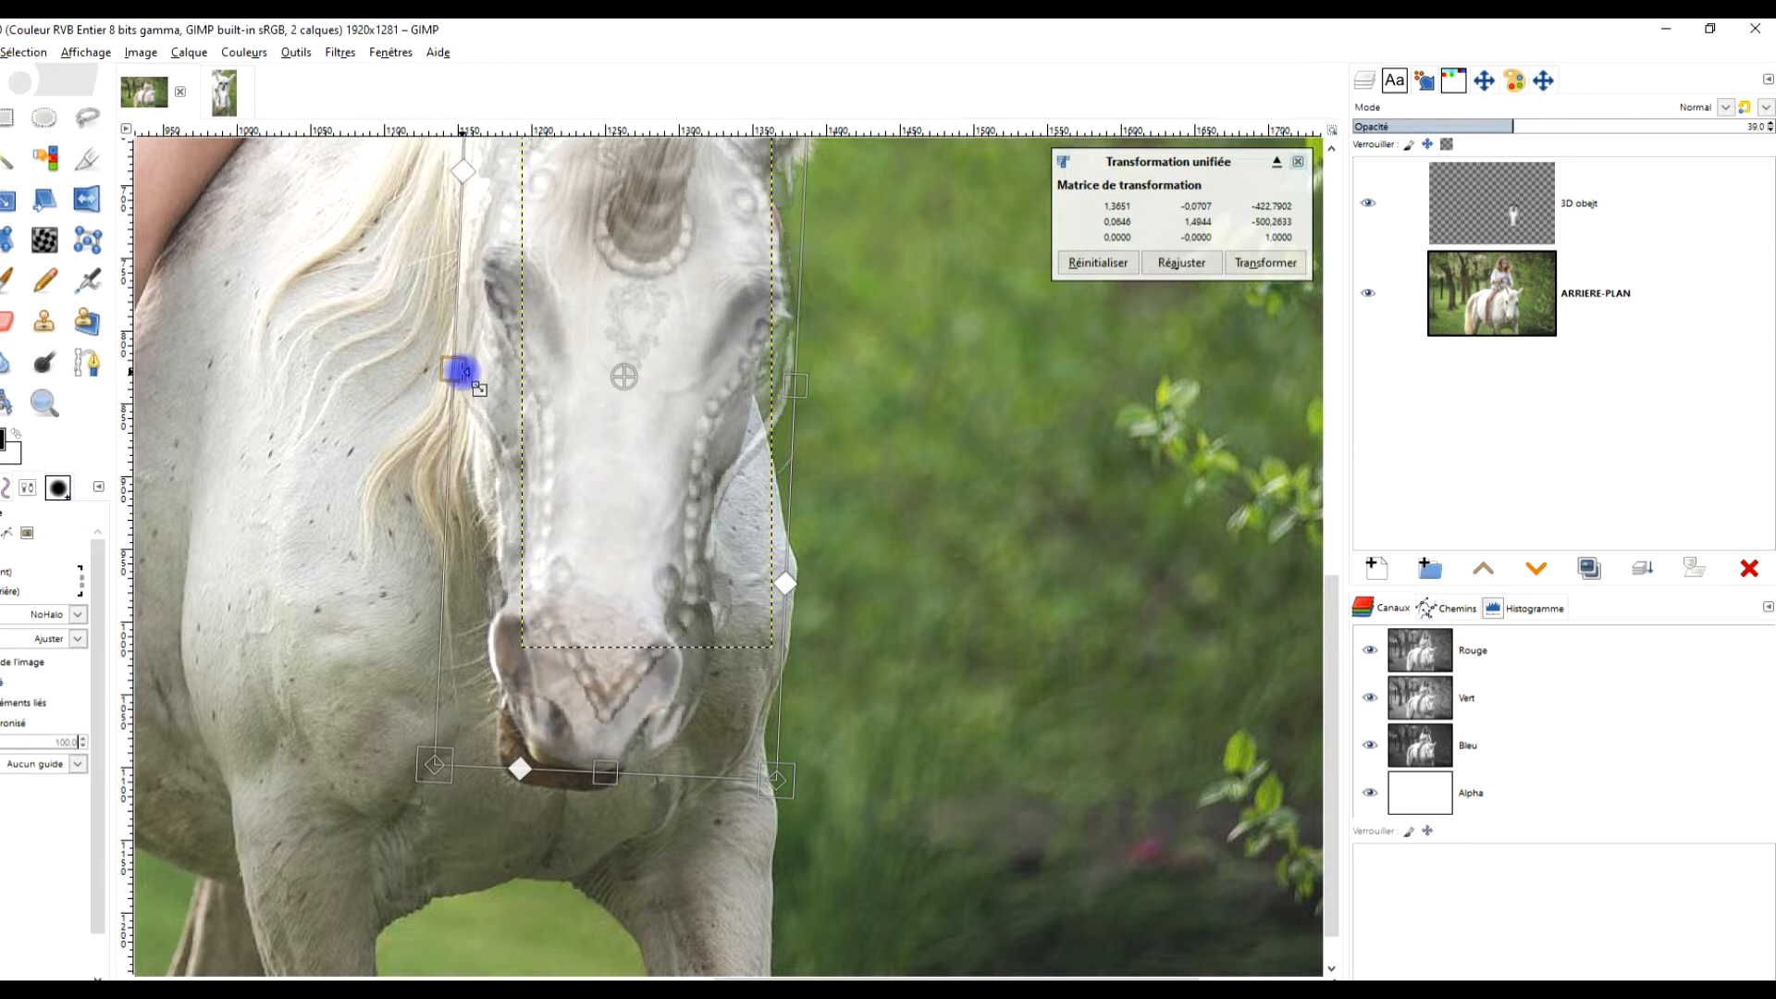
{"action": "left_click_drag", "start_coordinate": [682, 296], "coordinate": [660, 397]}
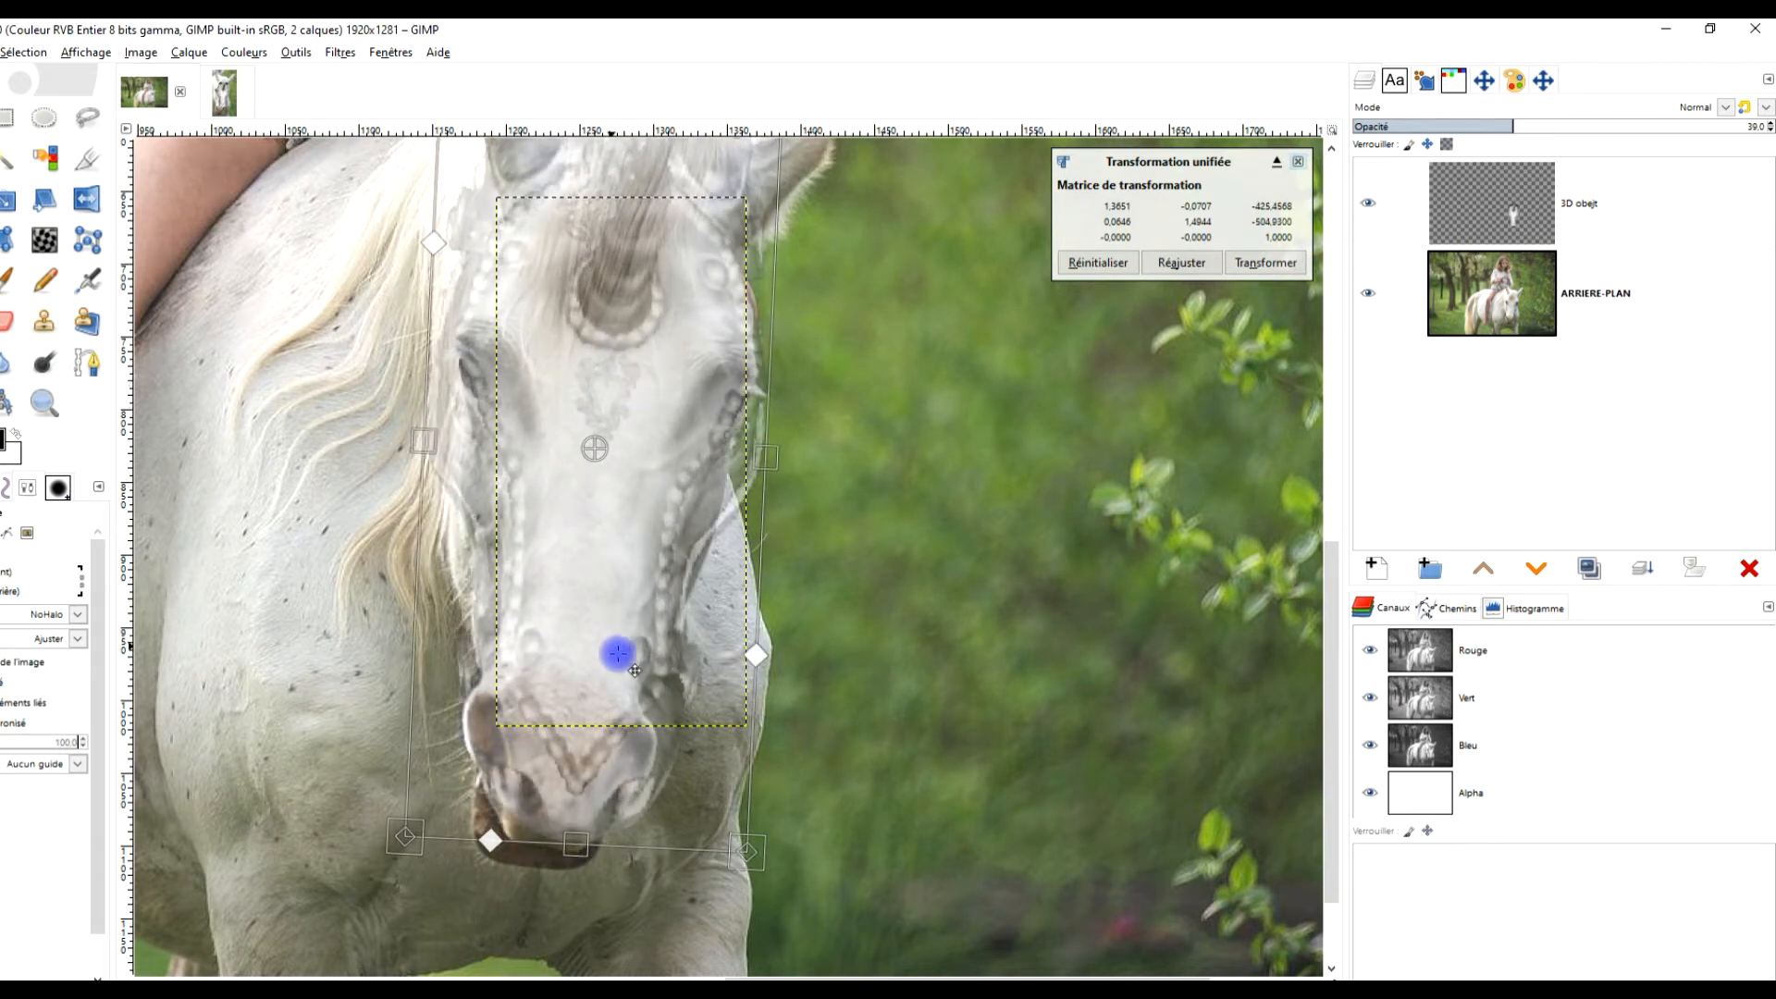
{"action": "left_click_drag", "start_coordinate": [634, 669], "coordinate": [653, 632]}
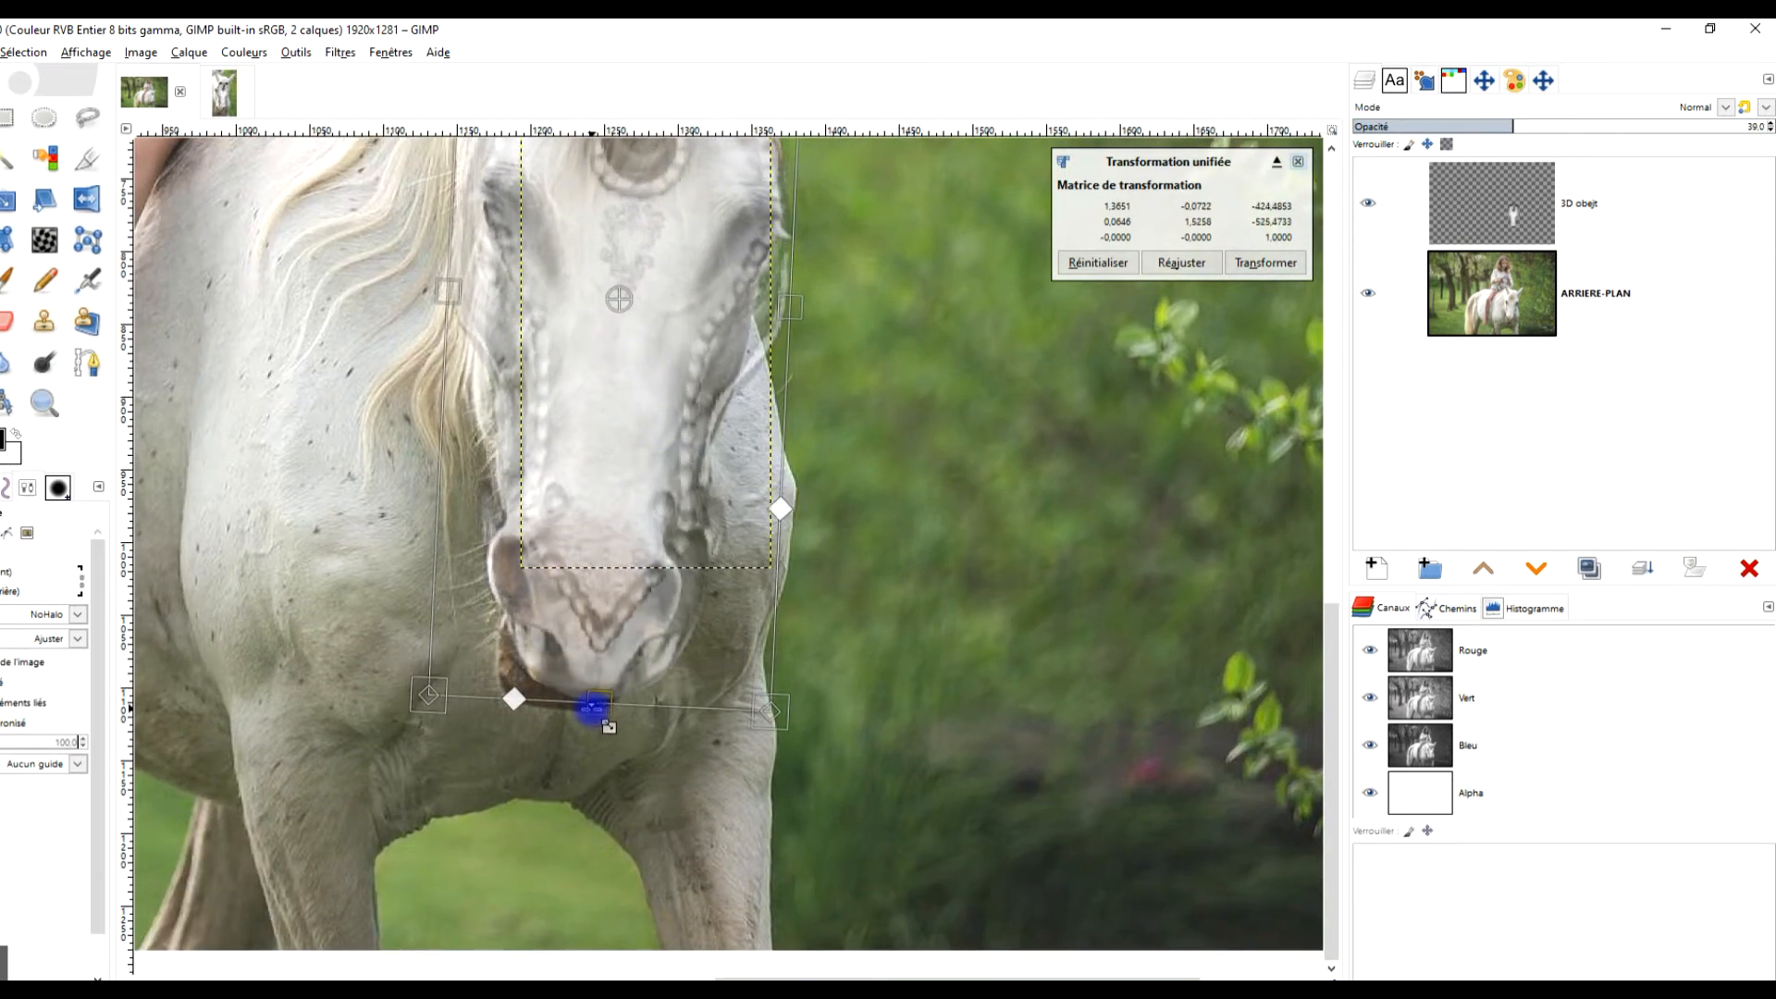
{"action": "left_click_drag", "start_coordinate": [588, 718], "coordinate": [588, 716]}
{"action": "left_click_drag", "start_coordinate": [666, 372], "coordinate": [613, 609]}
Check the fit of the unicorn head on the horse and restore the layer's opacity to 100.
{"action": "scroll", "coordinate": [666, 429], "scroll_direction": "down", "scroll_amount": 3}
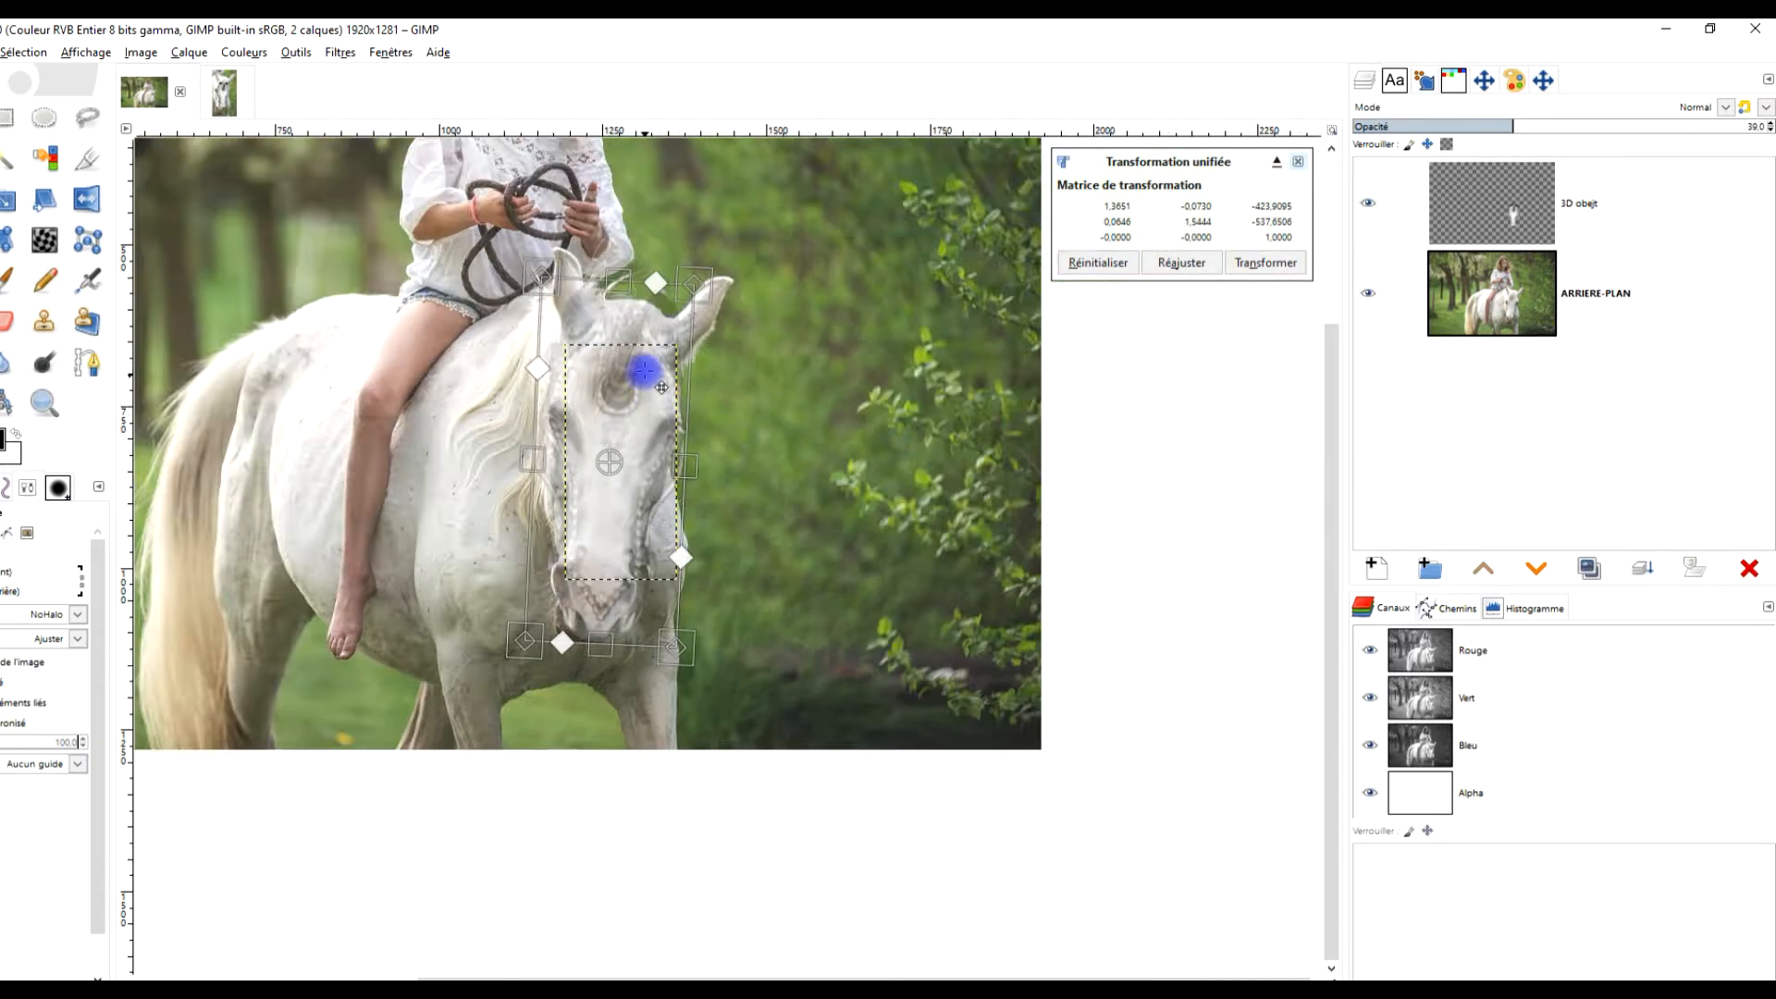
{"action": "scroll", "coordinate": [646, 377], "scroll_direction": "up", "scroll_amount": 3}
{"action": "left_click_drag", "start_coordinate": [1469, 126], "coordinate": [1739, 112]}
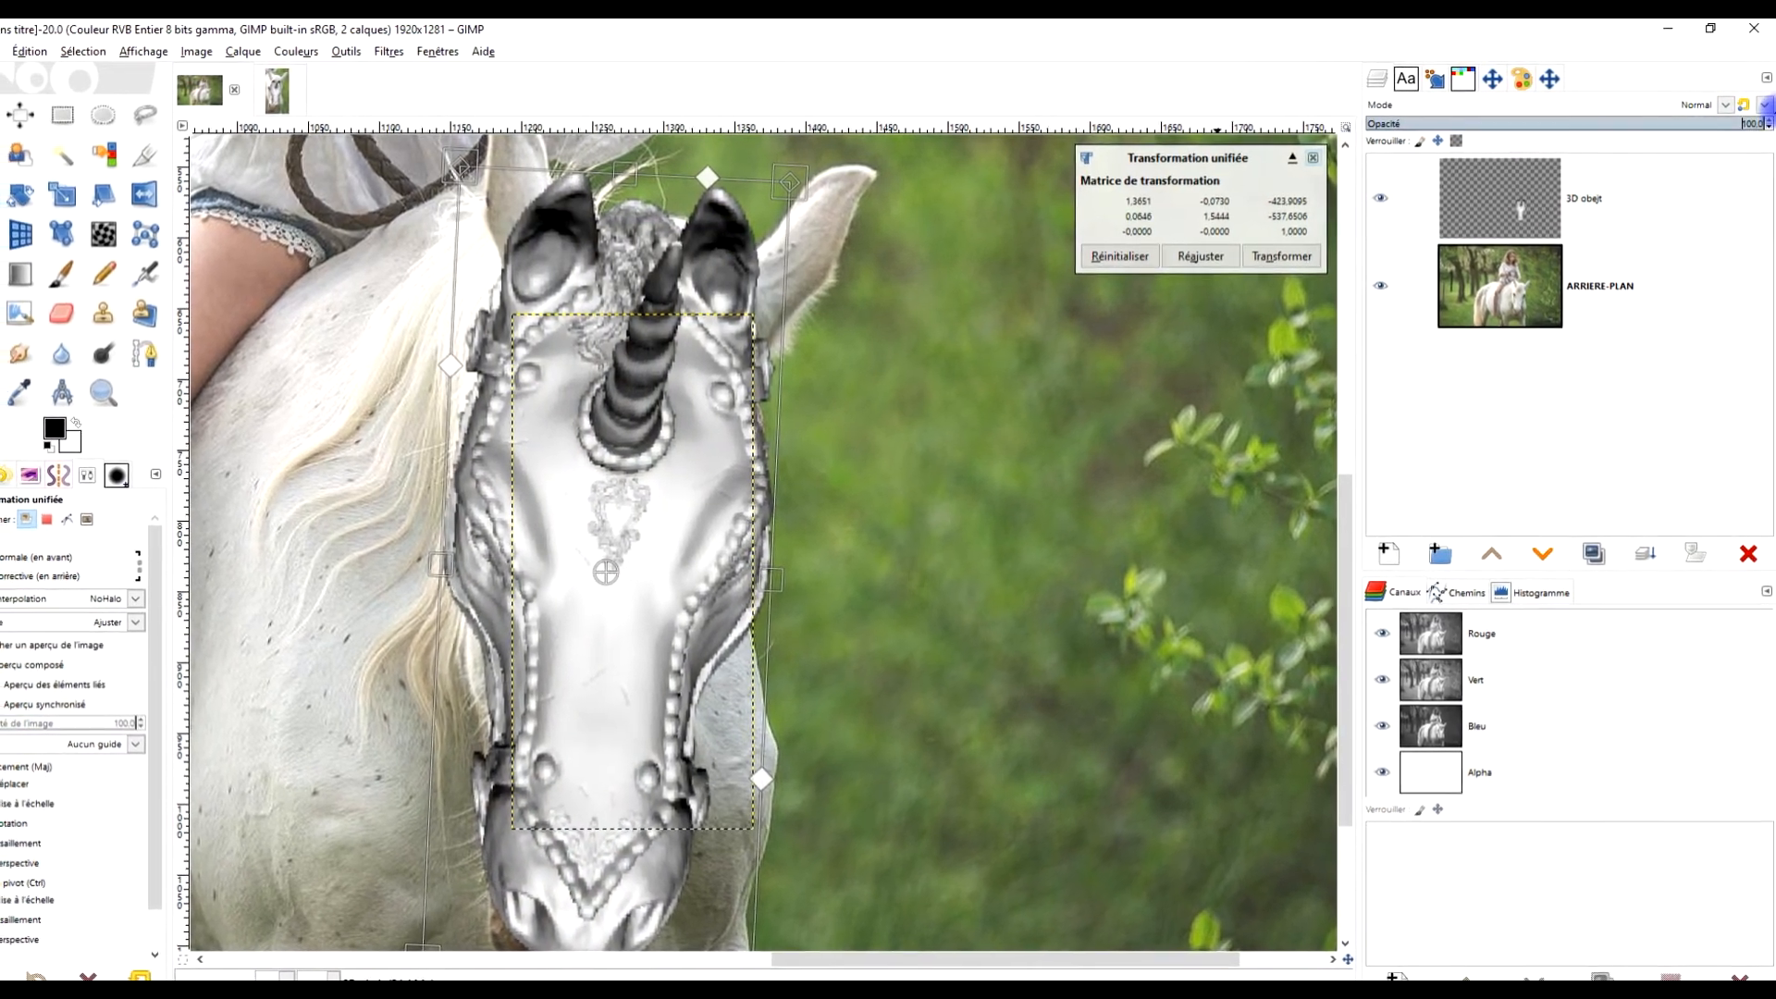
Apply the unified transform to the unicorn head and expand the 3D obejt layer to the image size.
{"action": "left_click", "coordinate": [1281, 256]}
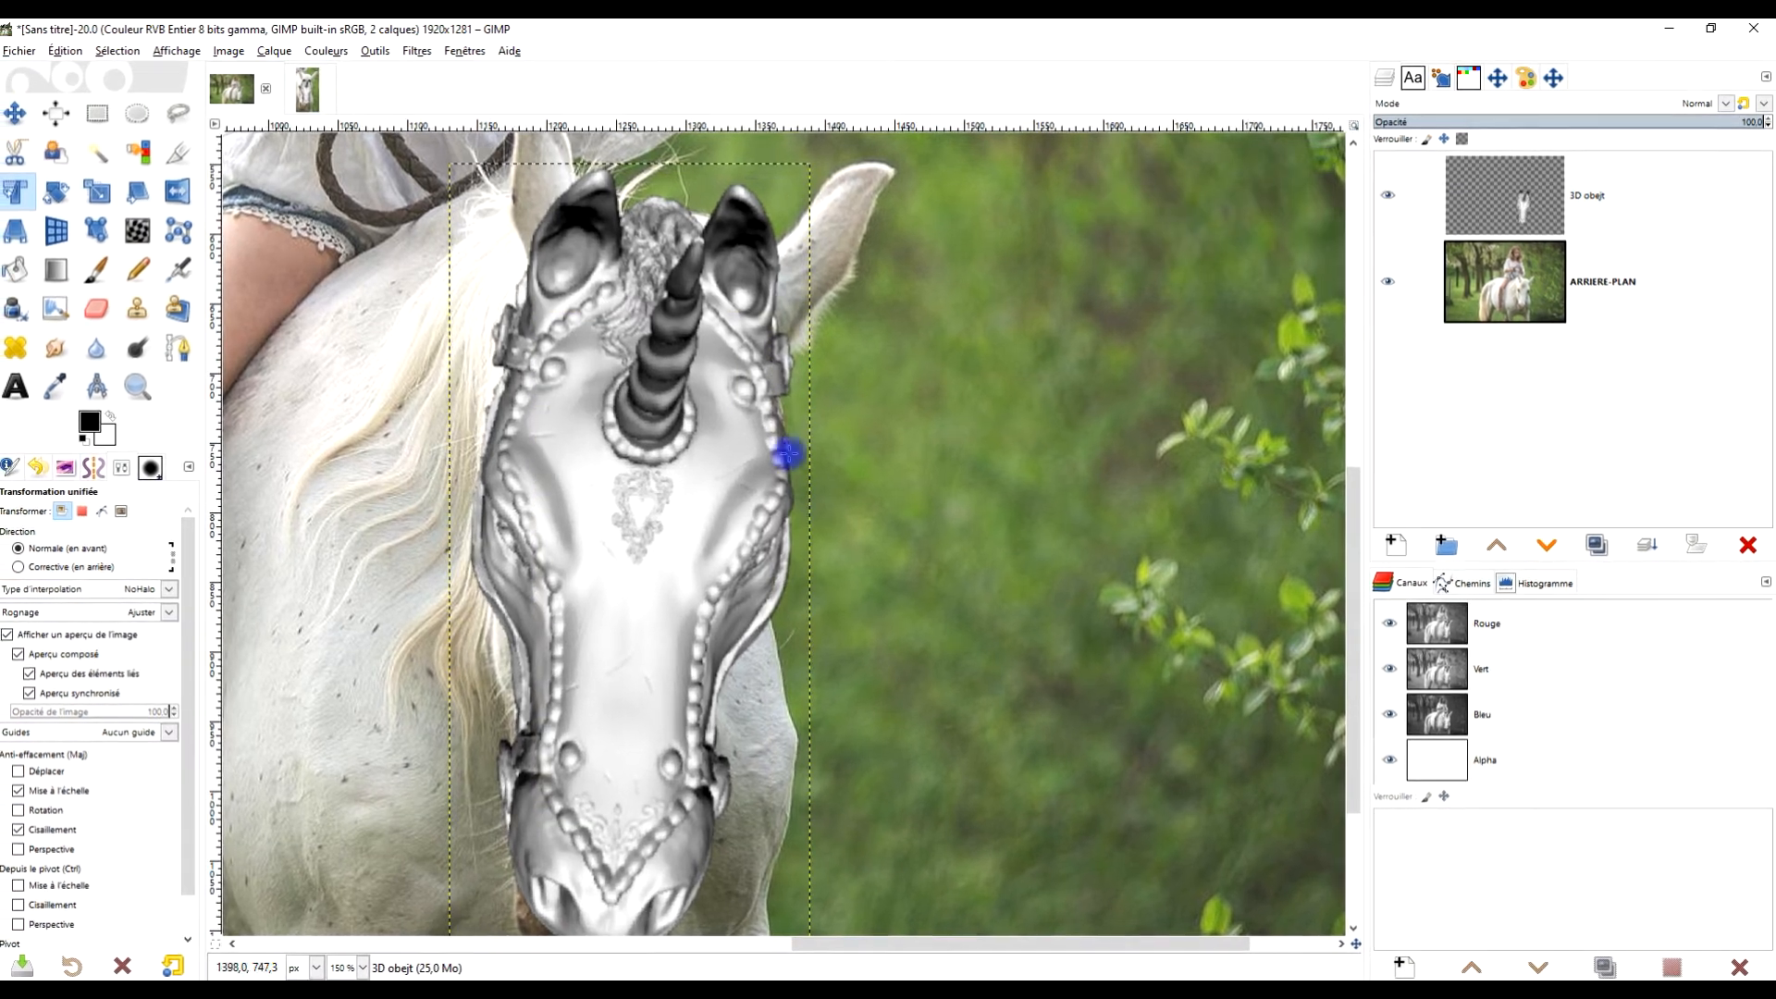
{"action": "scroll", "coordinate": [737, 515], "scroll_direction": "down", "scroll_amount": 5}
{"action": "scroll", "coordinate": [705, 519], "scroll_direction": "up", "scroll_amount": 4}
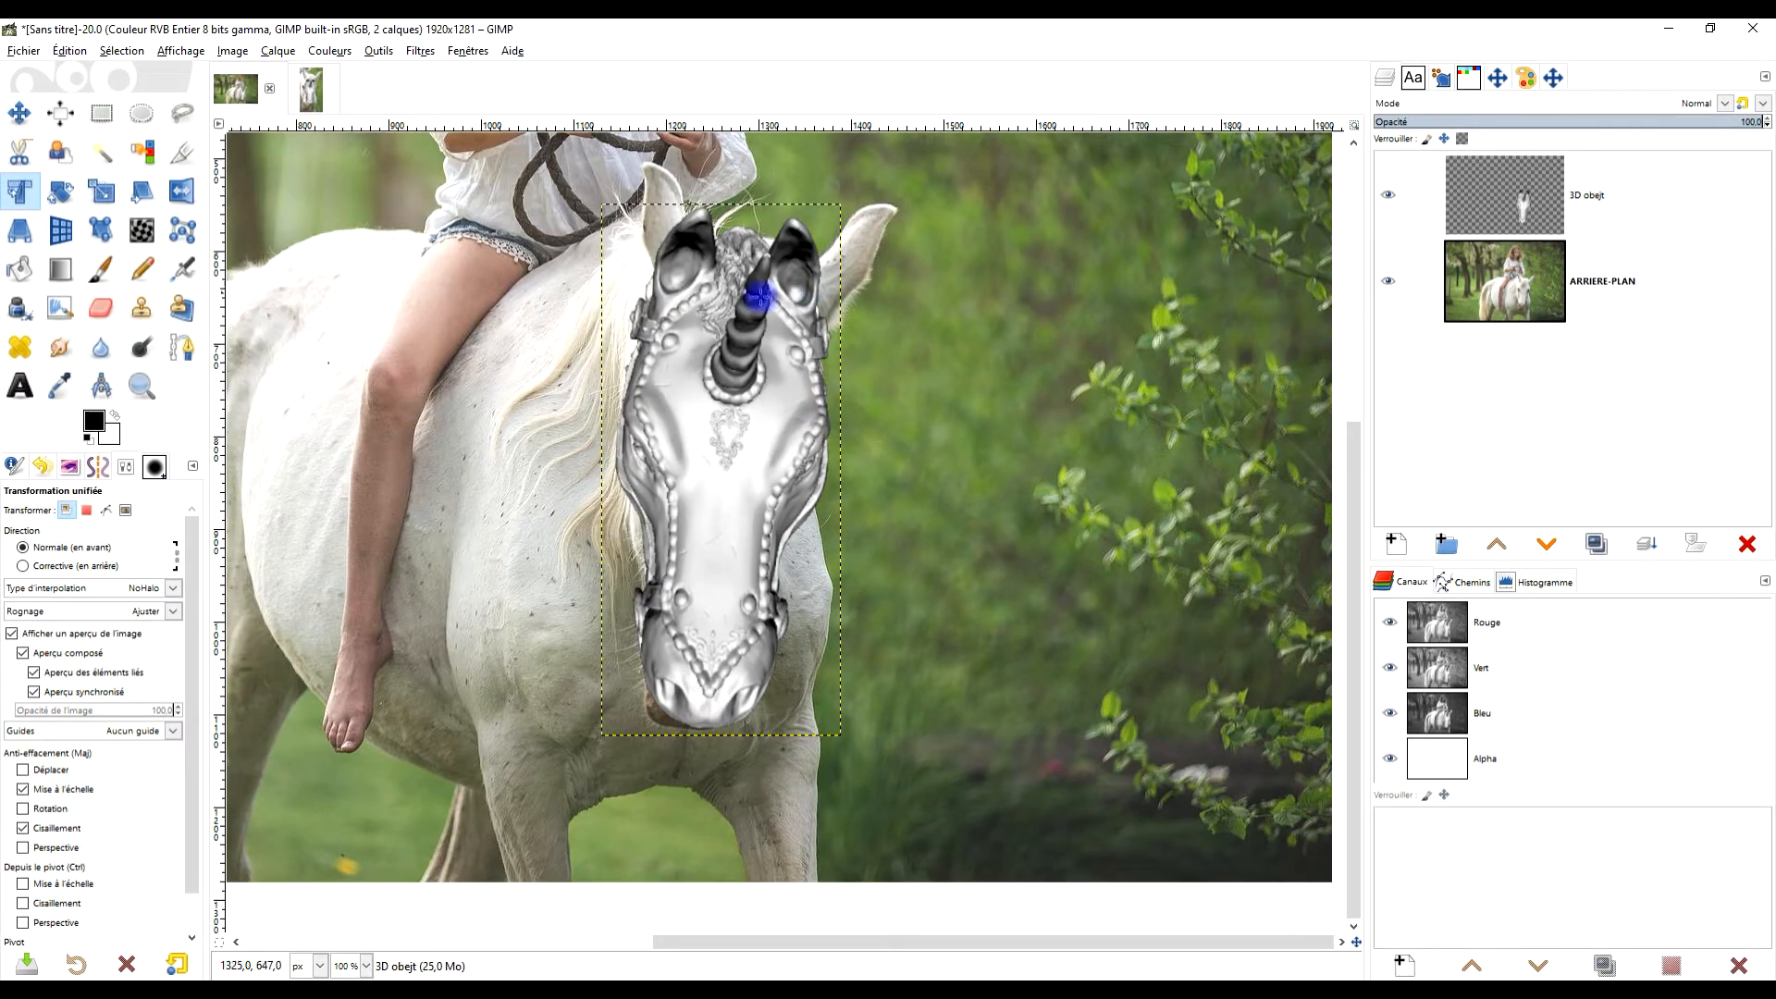
{"action": "scroll", "coordinate": [697, 236], "scroll_direction": "up", "scroll_amount": 1}
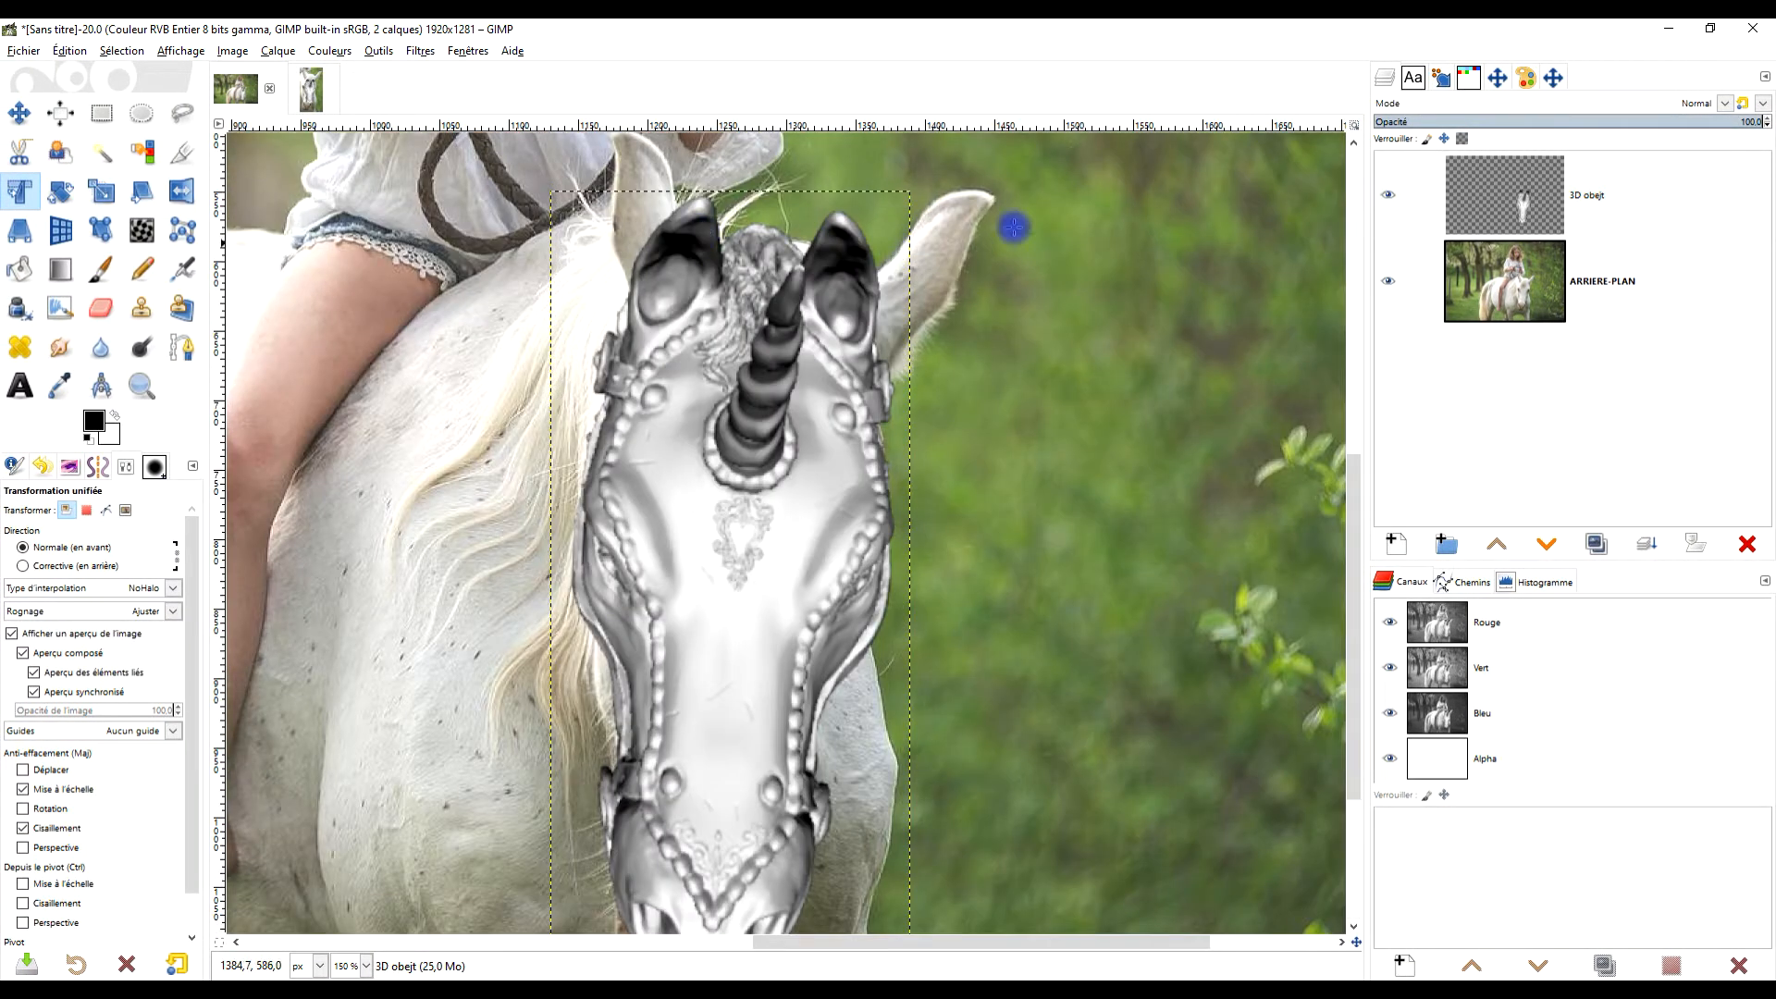
{"action": "right_click", "coordinate": [1514, 205]}
{"action": "left_click", "coordinate": [1630, 459]}
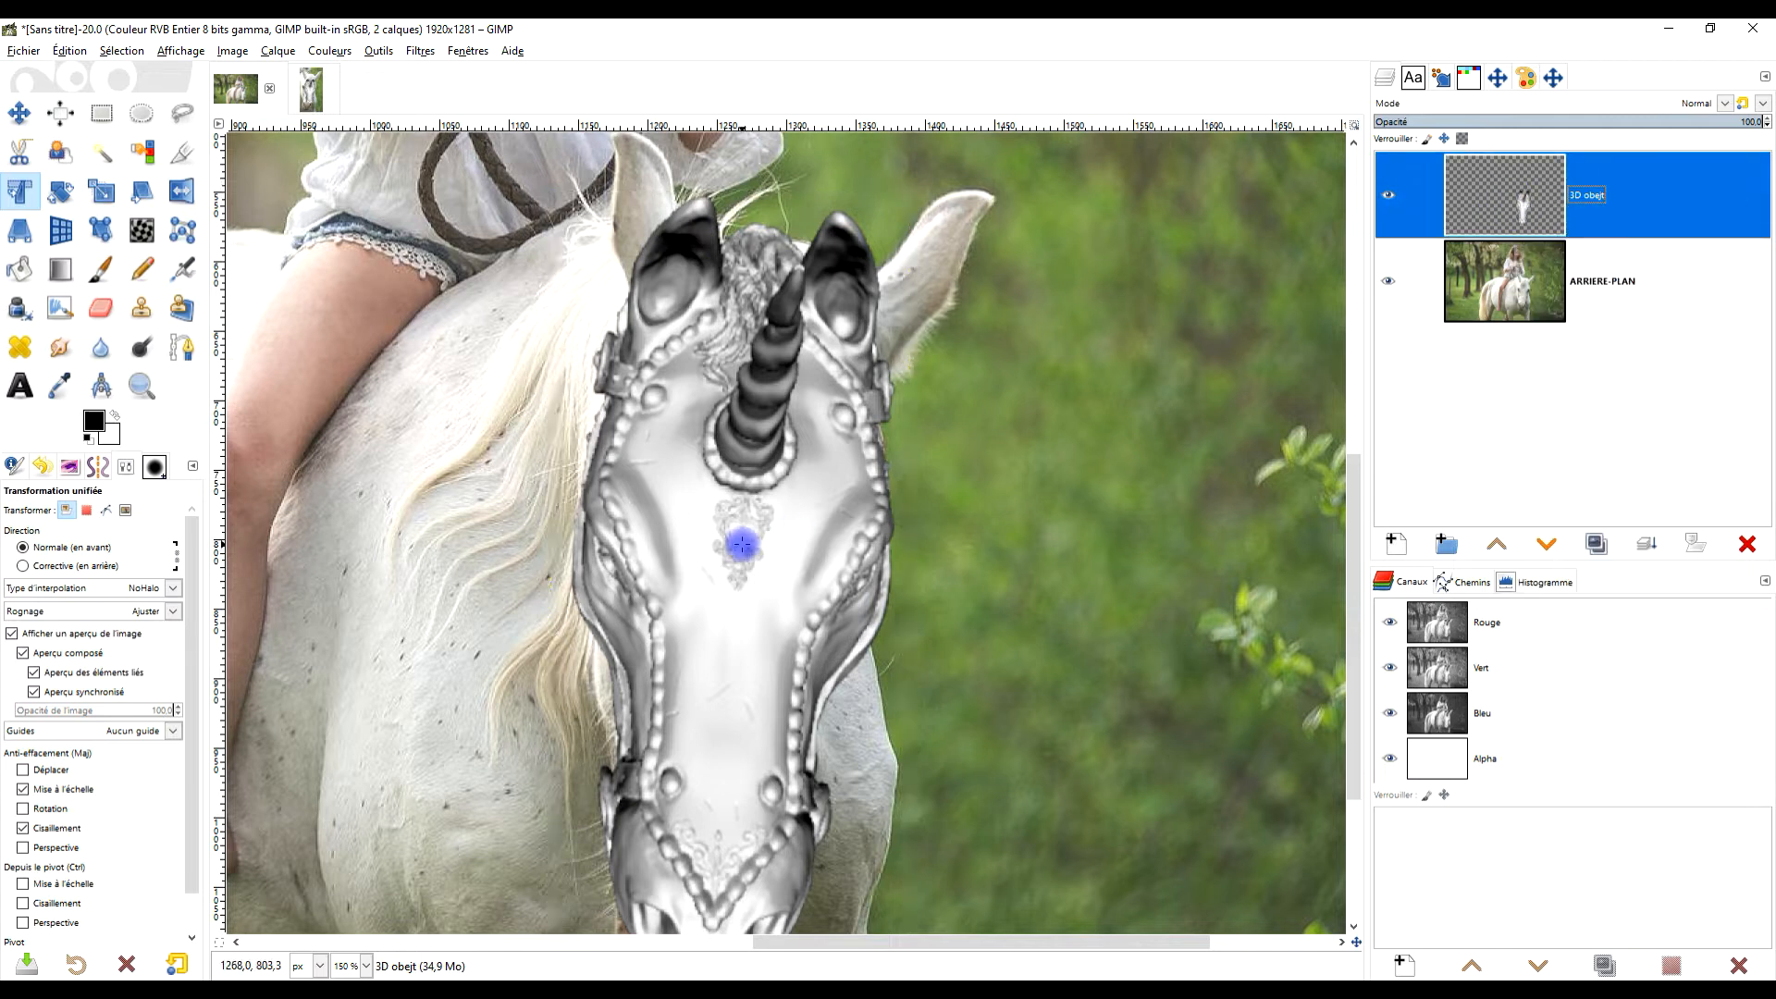
Add a white, full-opacity layer mask to the 3D obejt layer.
{"action": "scroll", "coordinate": [741, 545], "scroll_direction": "down", "scroll_amount": 3}
{"action": "scroll", "coordinate": [725, 392], "scroll_direction": "up", "scroll_amount": 2}
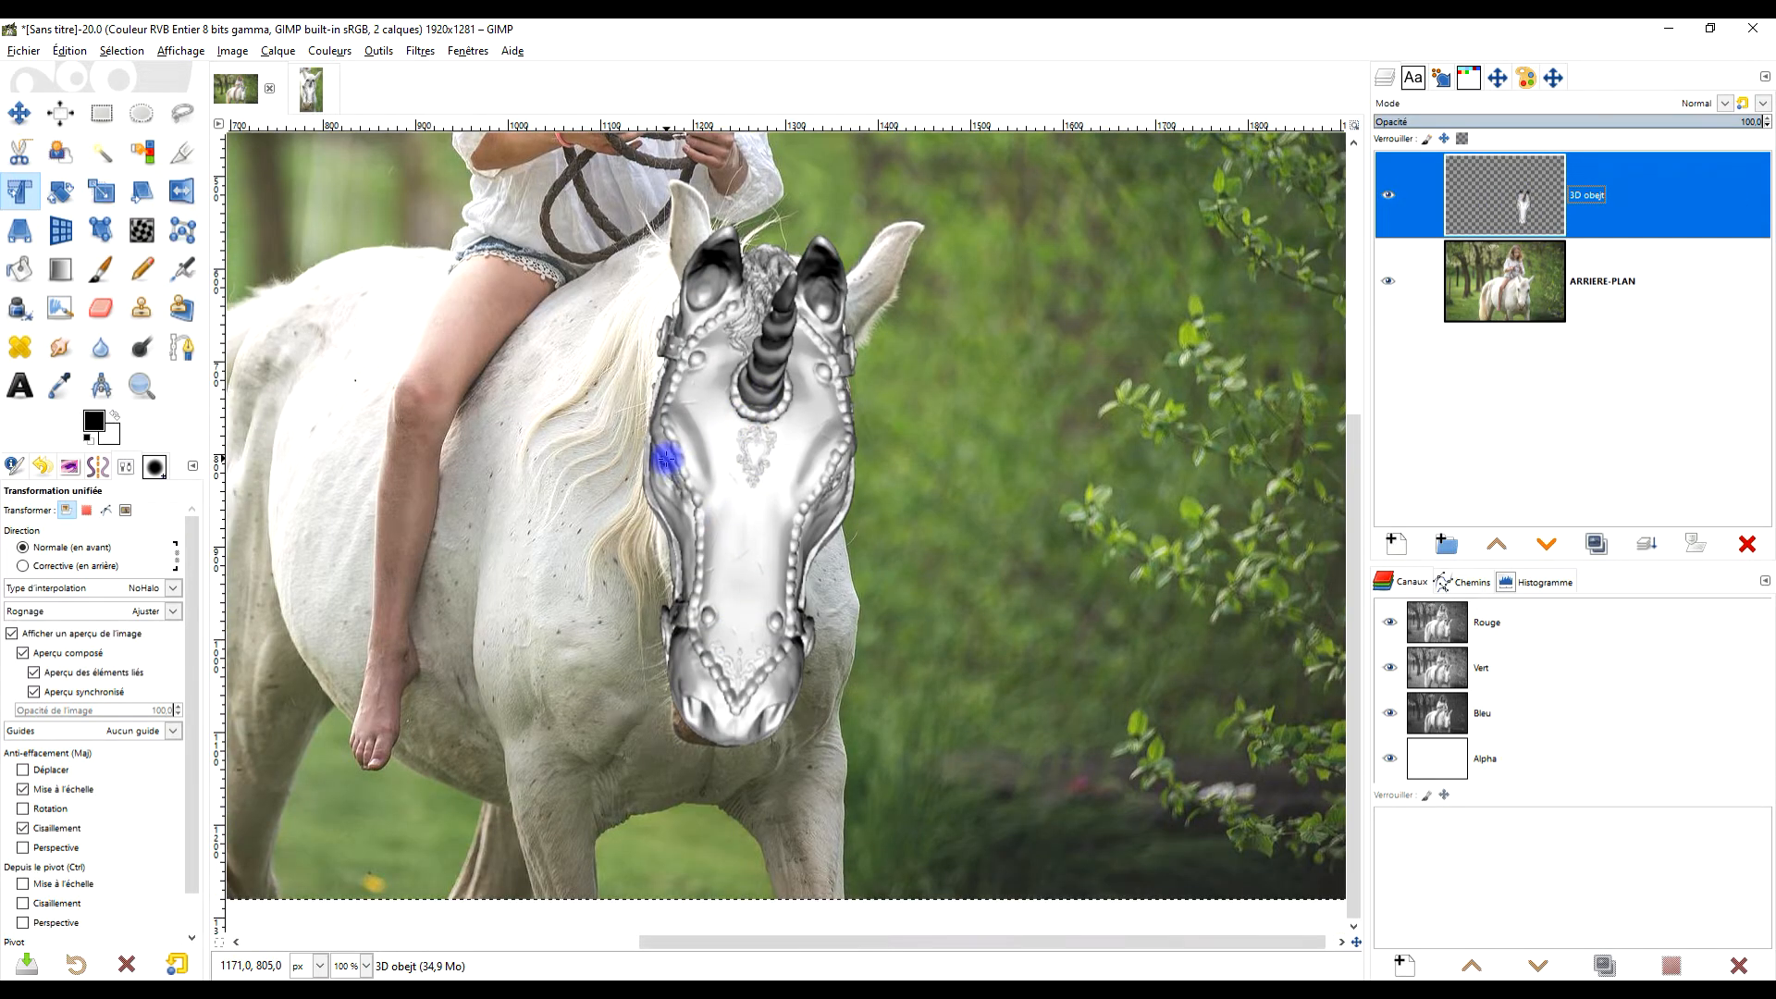
{"action": "scroll", "coordinate": [666, 458], "scroll_direction": "up", "scroll_amount": 1}
{"action": "scroll", "coordinate": [794, 483], "scroll_direction": "down", "scroll_amount": 1}
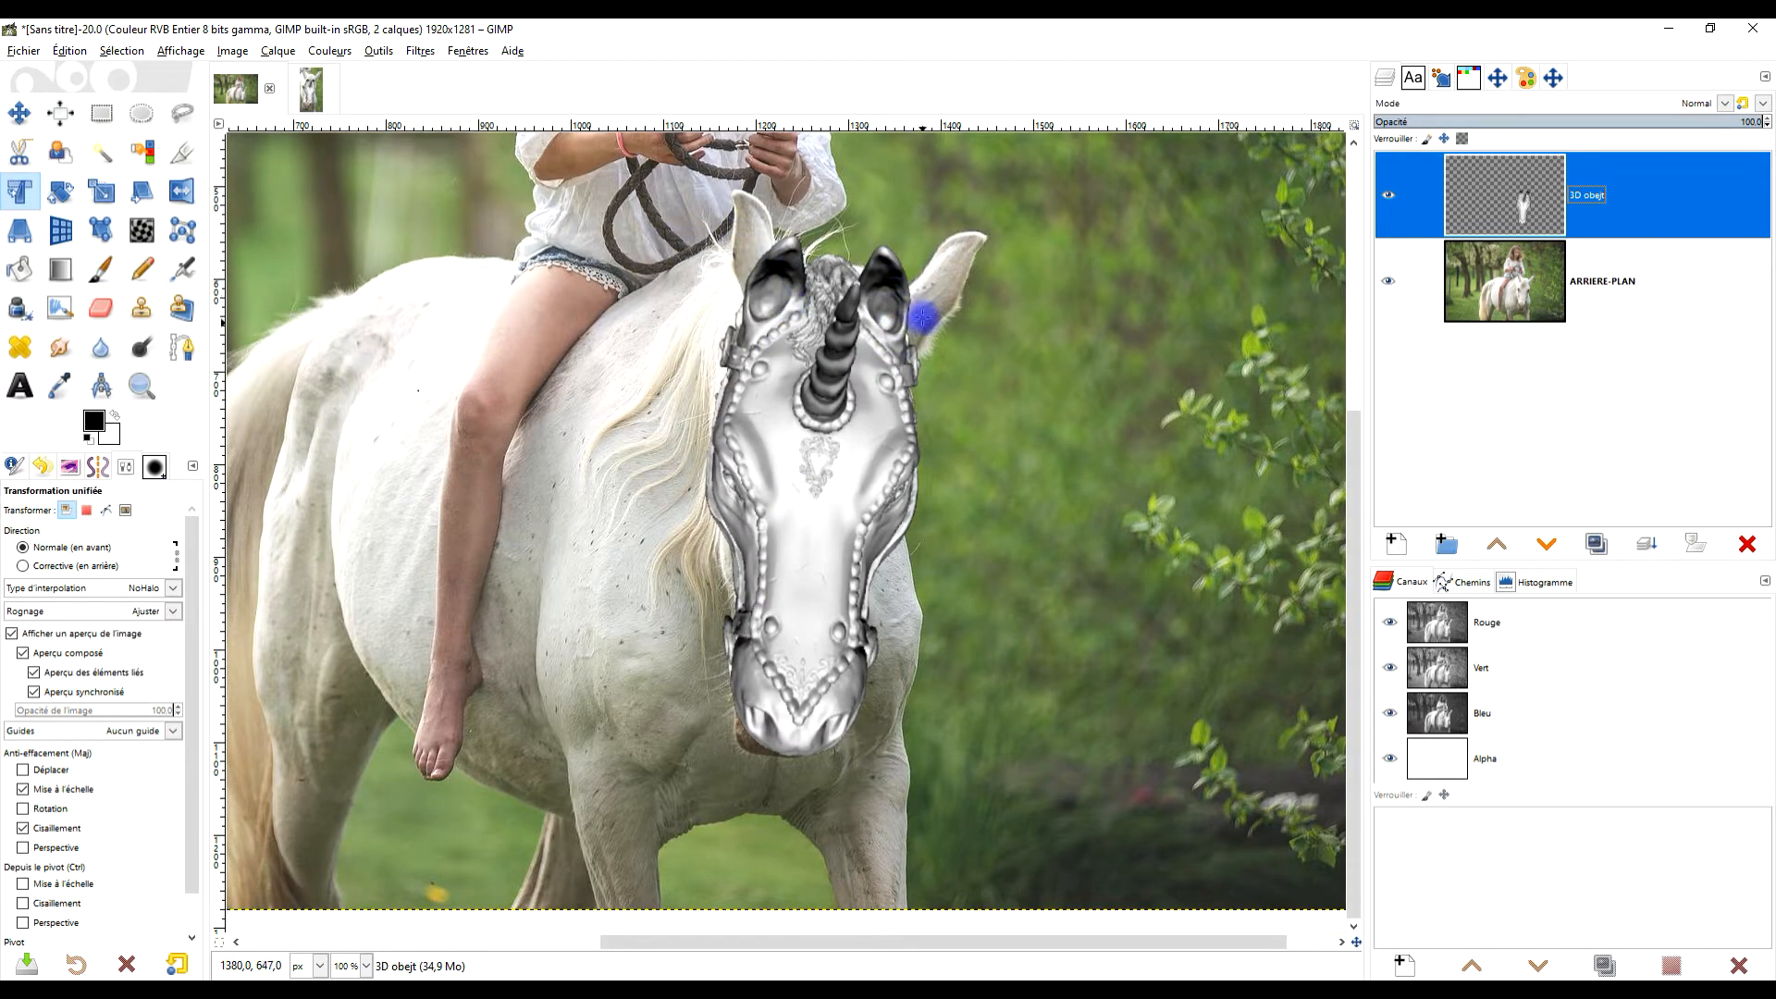
{"action": "scroll", "coordinate": [647, 598], "scroll_direction": "down", "scroll_amount": 2}
{"action": "scroll", "coordinate": [647, 614], "scroll_direction": "up", "scroll_amount": 1}
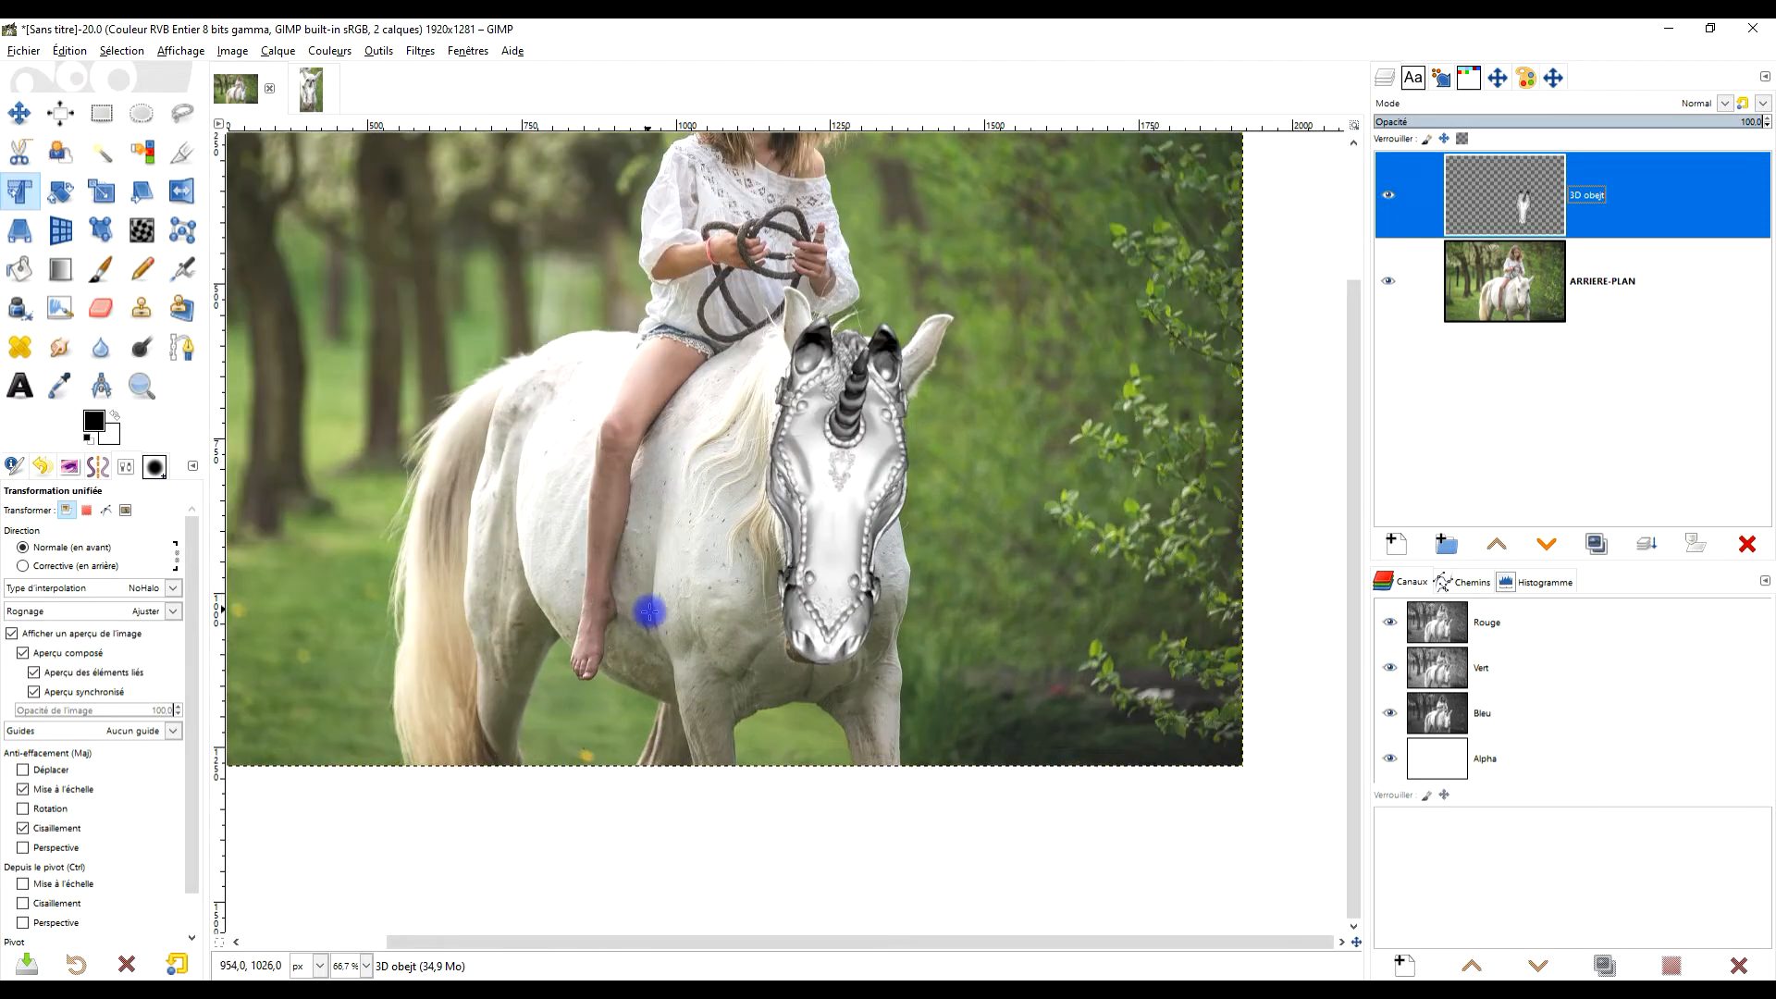
{"action": "scroll", "coordinate": [879, 484], "scroll_direction": "up", "scroll_amount": 1}
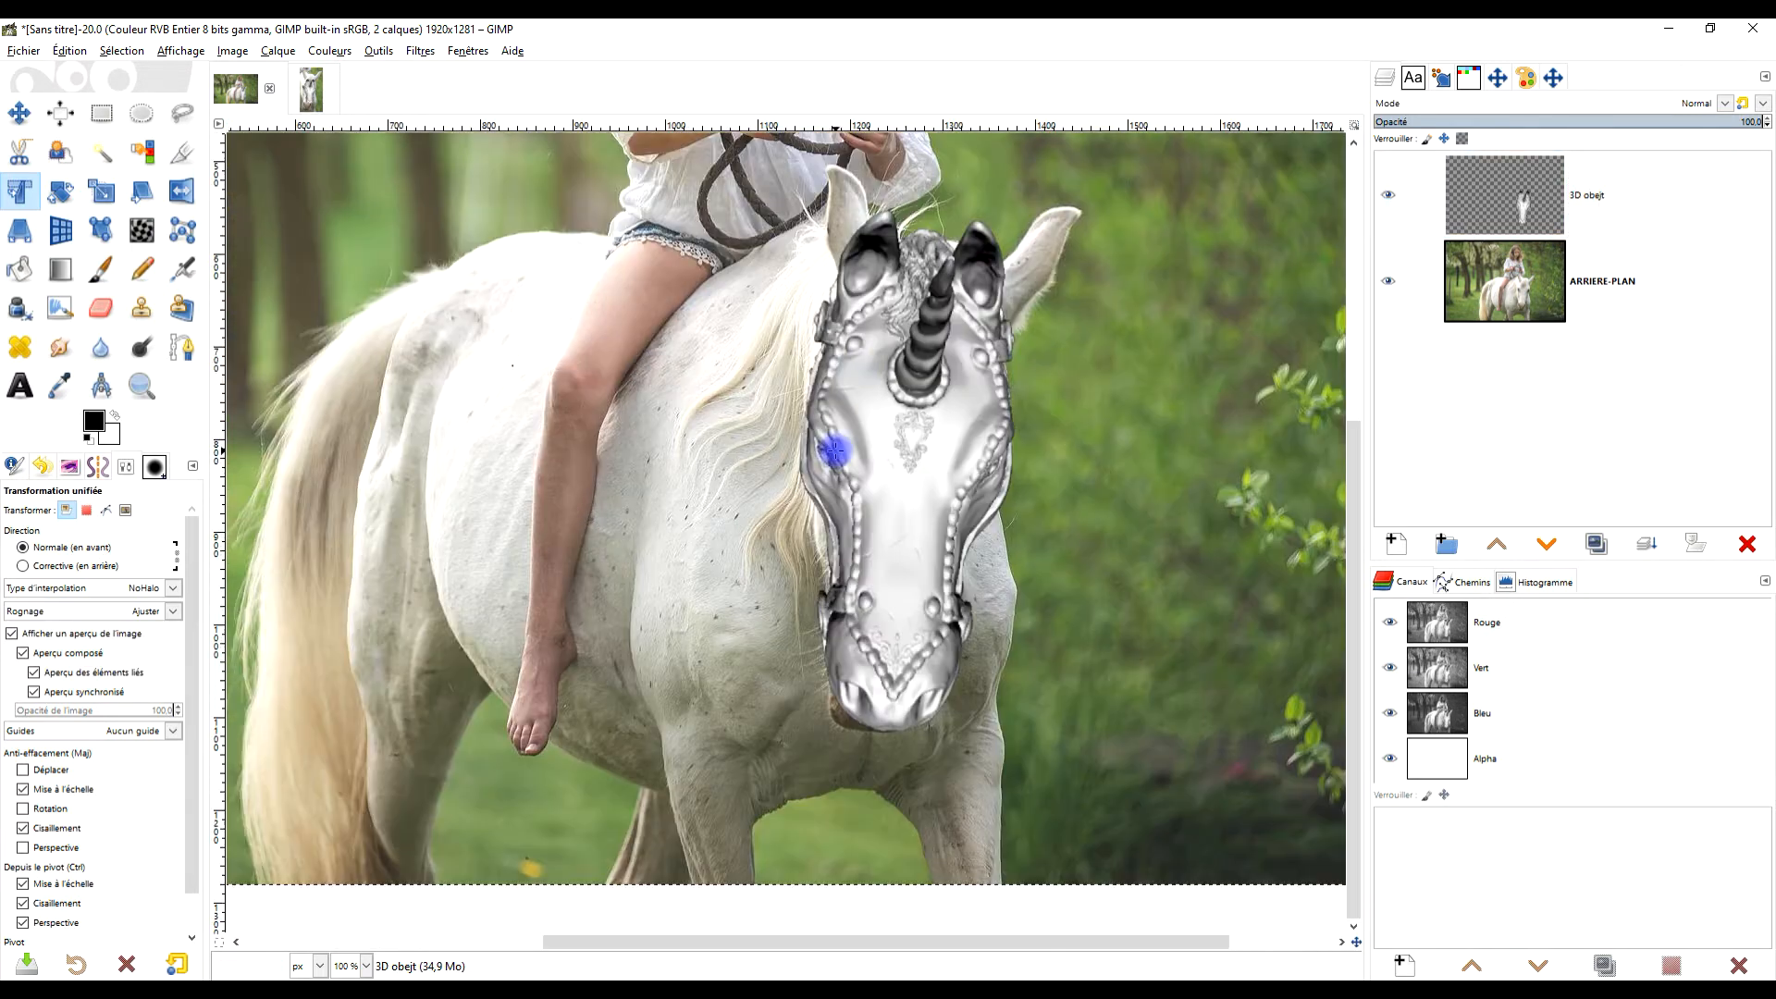
{"action": "scroll", "coordinate": [1092, 327], "scroll_direction": "up", "scroll_amount": 1}
{"action": "right_click", "coordinate": [1508, 208]}
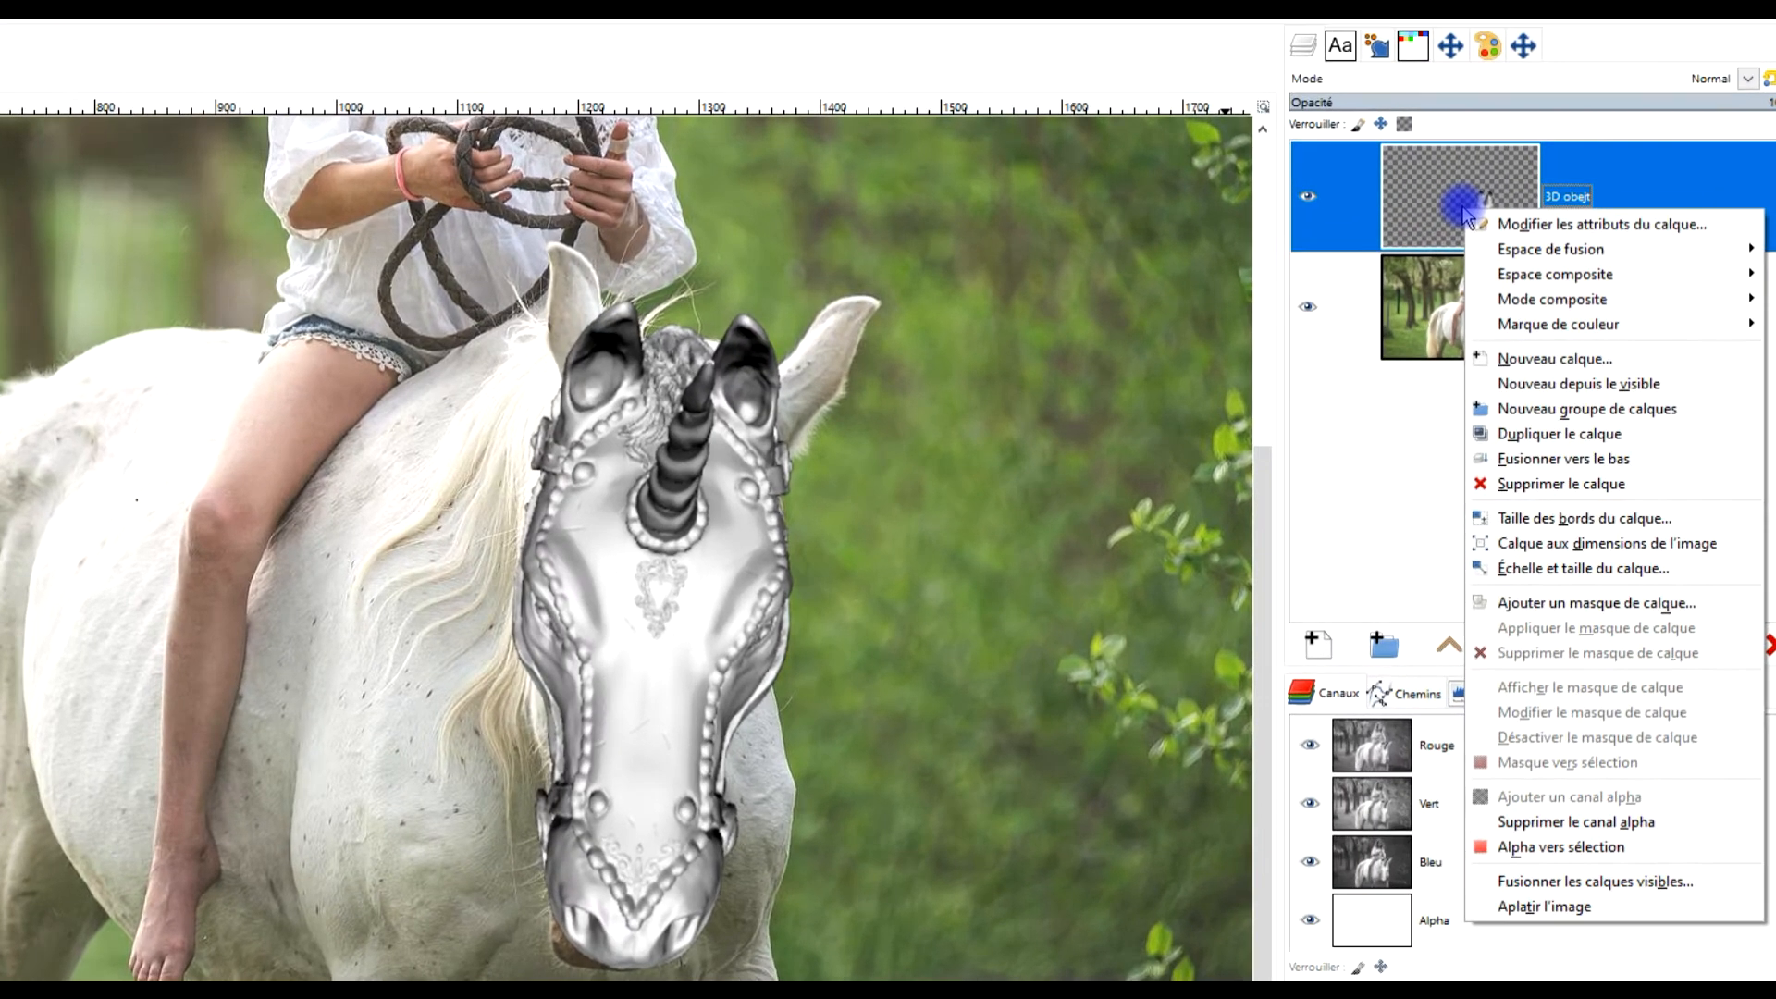
{"action": "left_click", "coordinate": [1598, 604]}
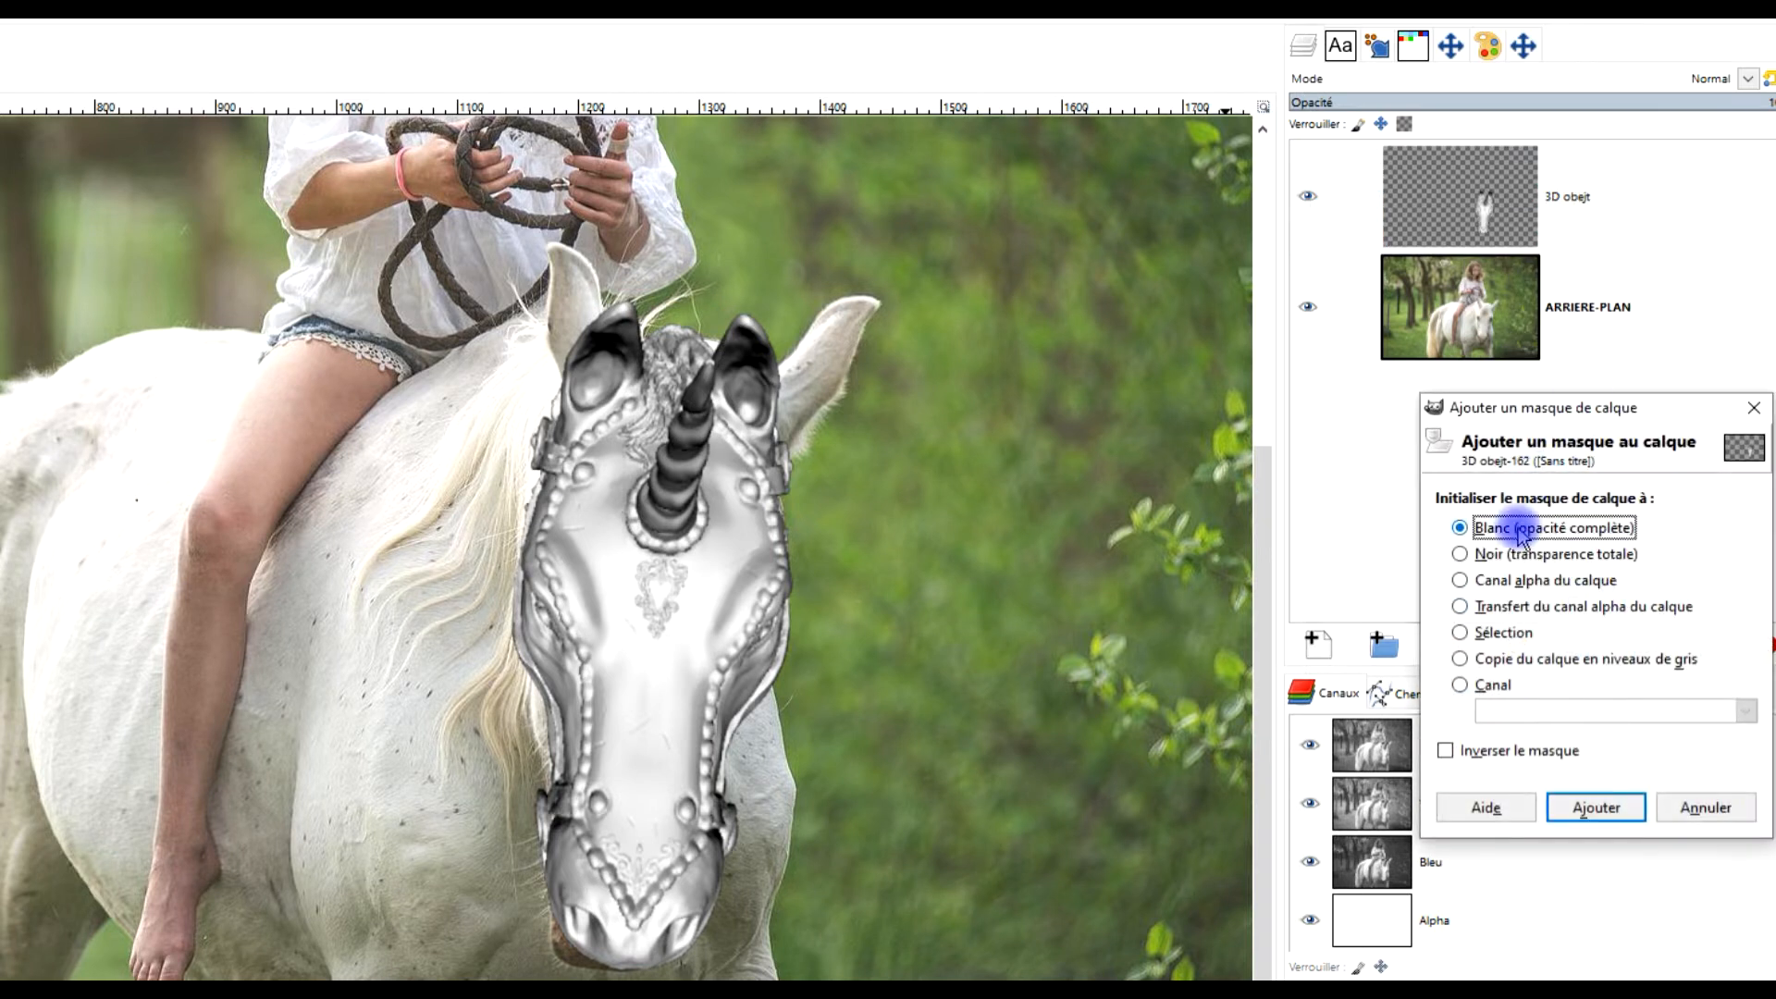
{"action": "left_click", "coordinate": [1594, 808]}
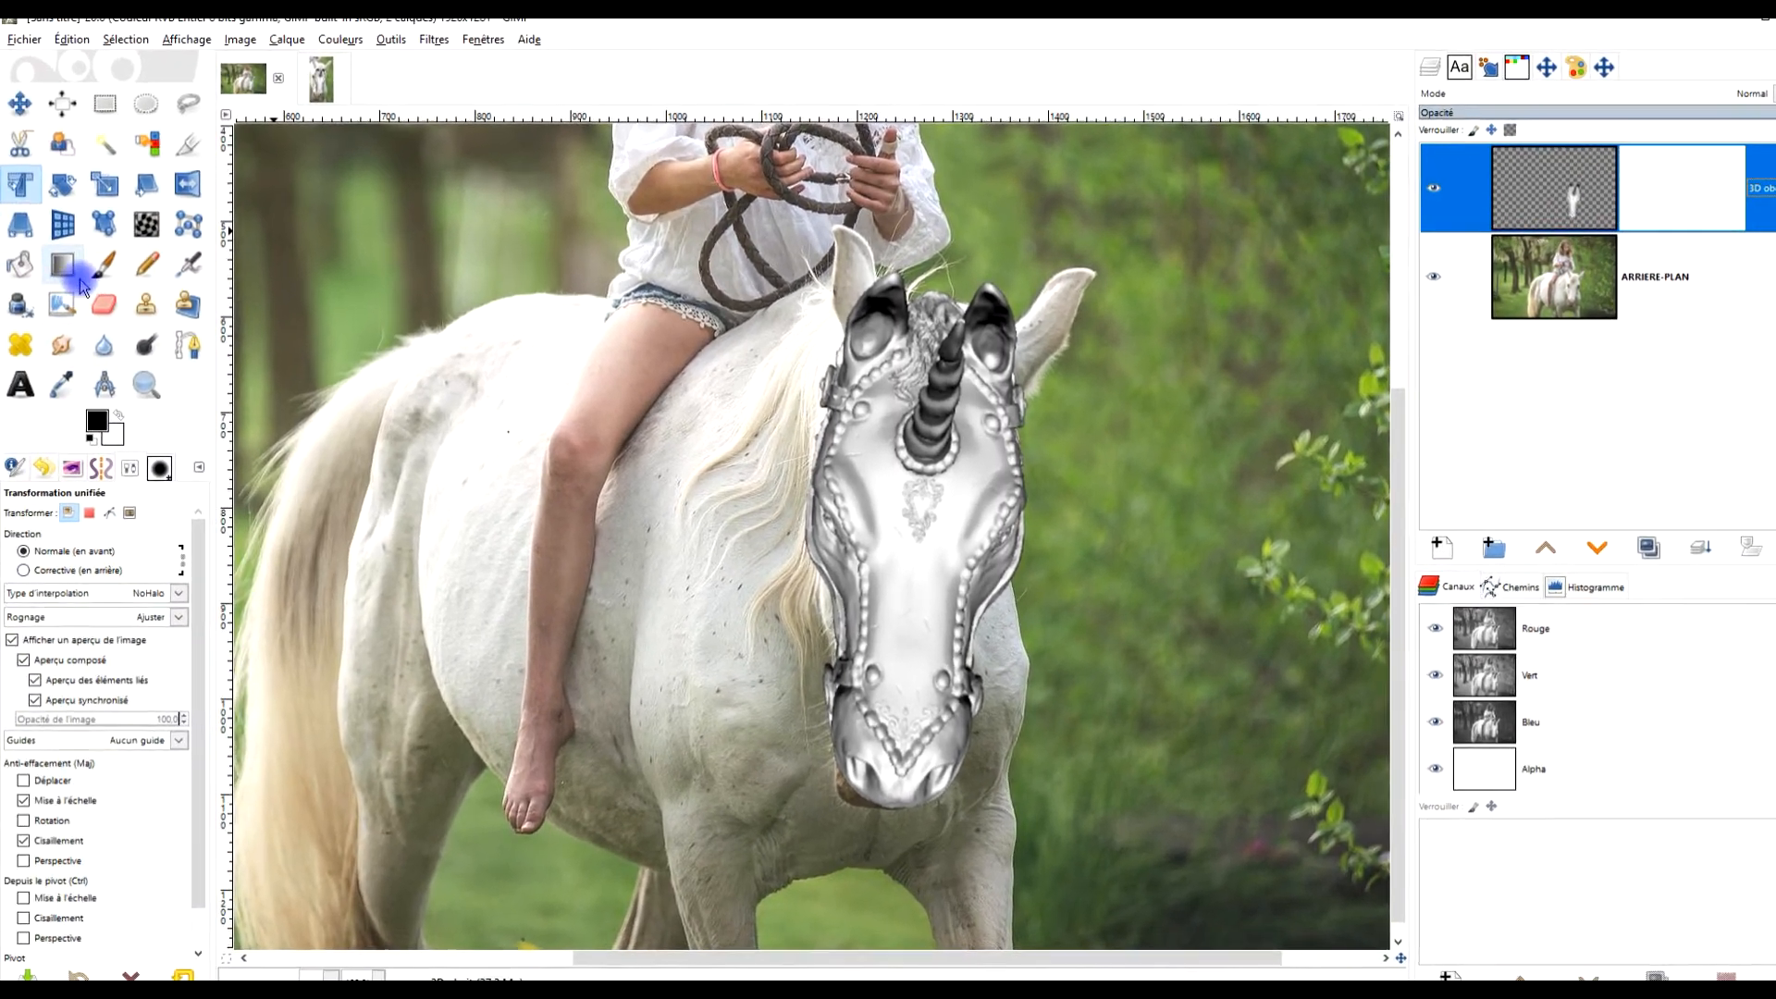
Choose the Paintbrush with the 2. Hardness 075 brush and black foreground, and make the 3D obejt layer's mask the painting target.
{"action": "left_click", "coordinate": [111, 246]}
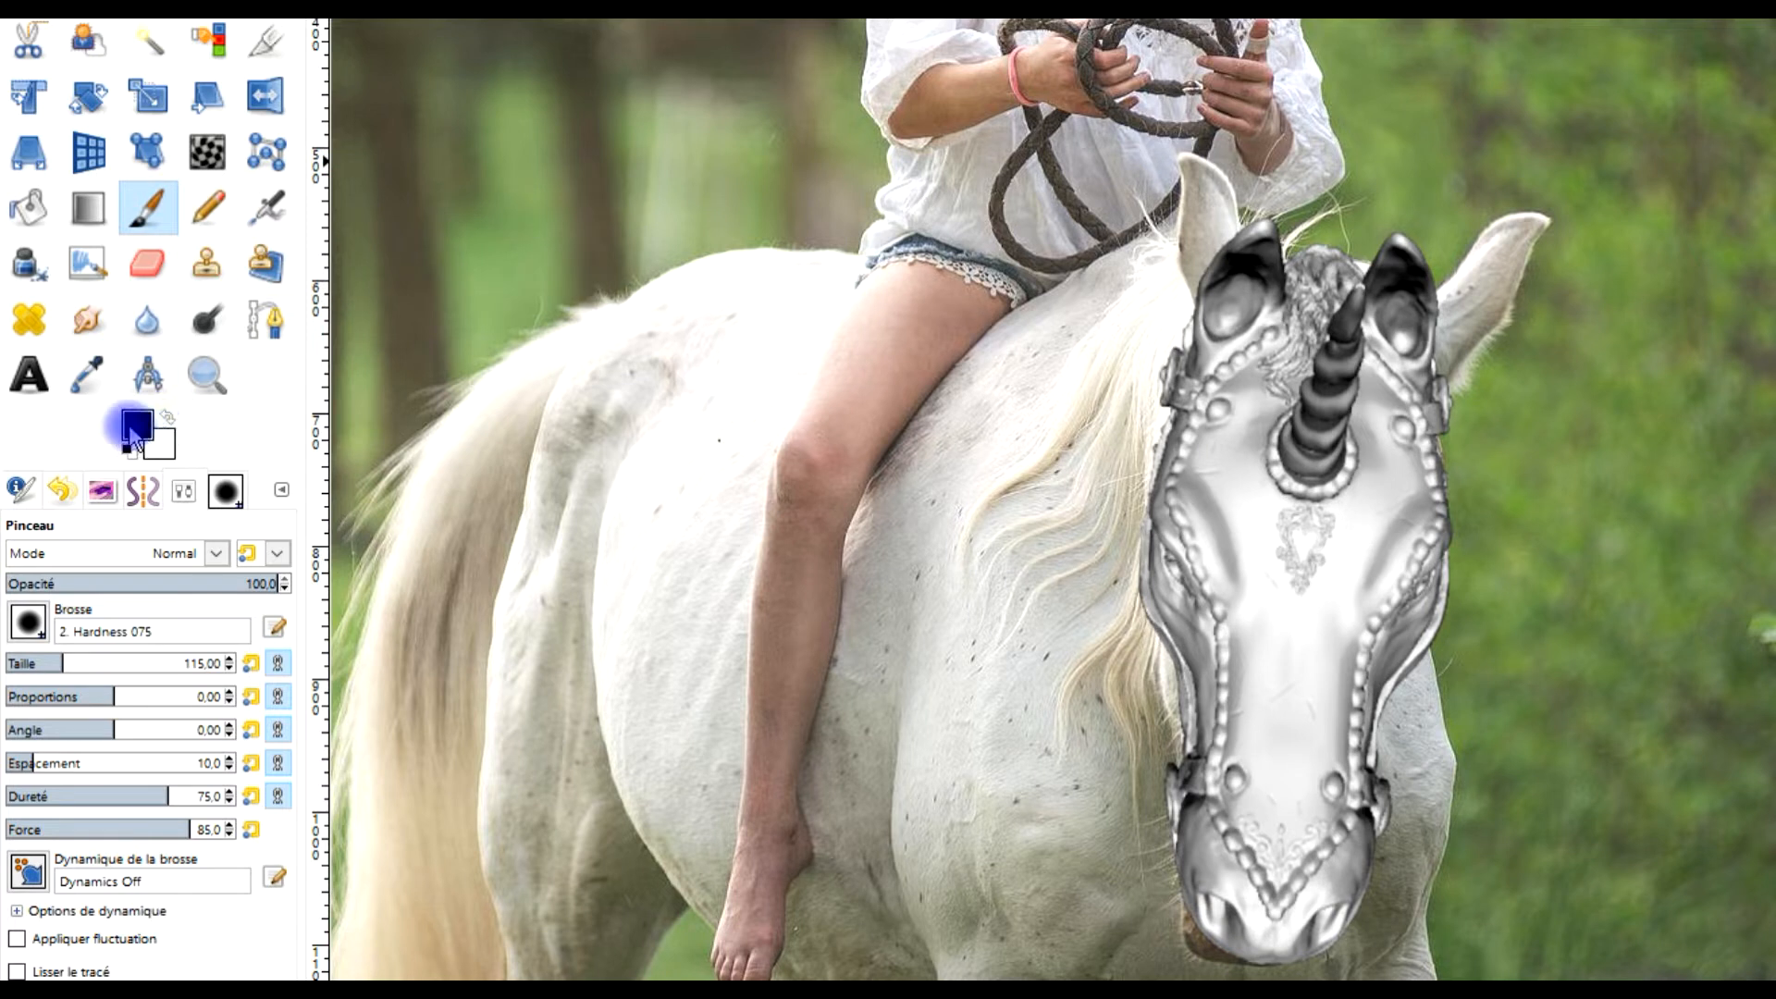
{"action": "left_click", "coordinate": [39, 627]}
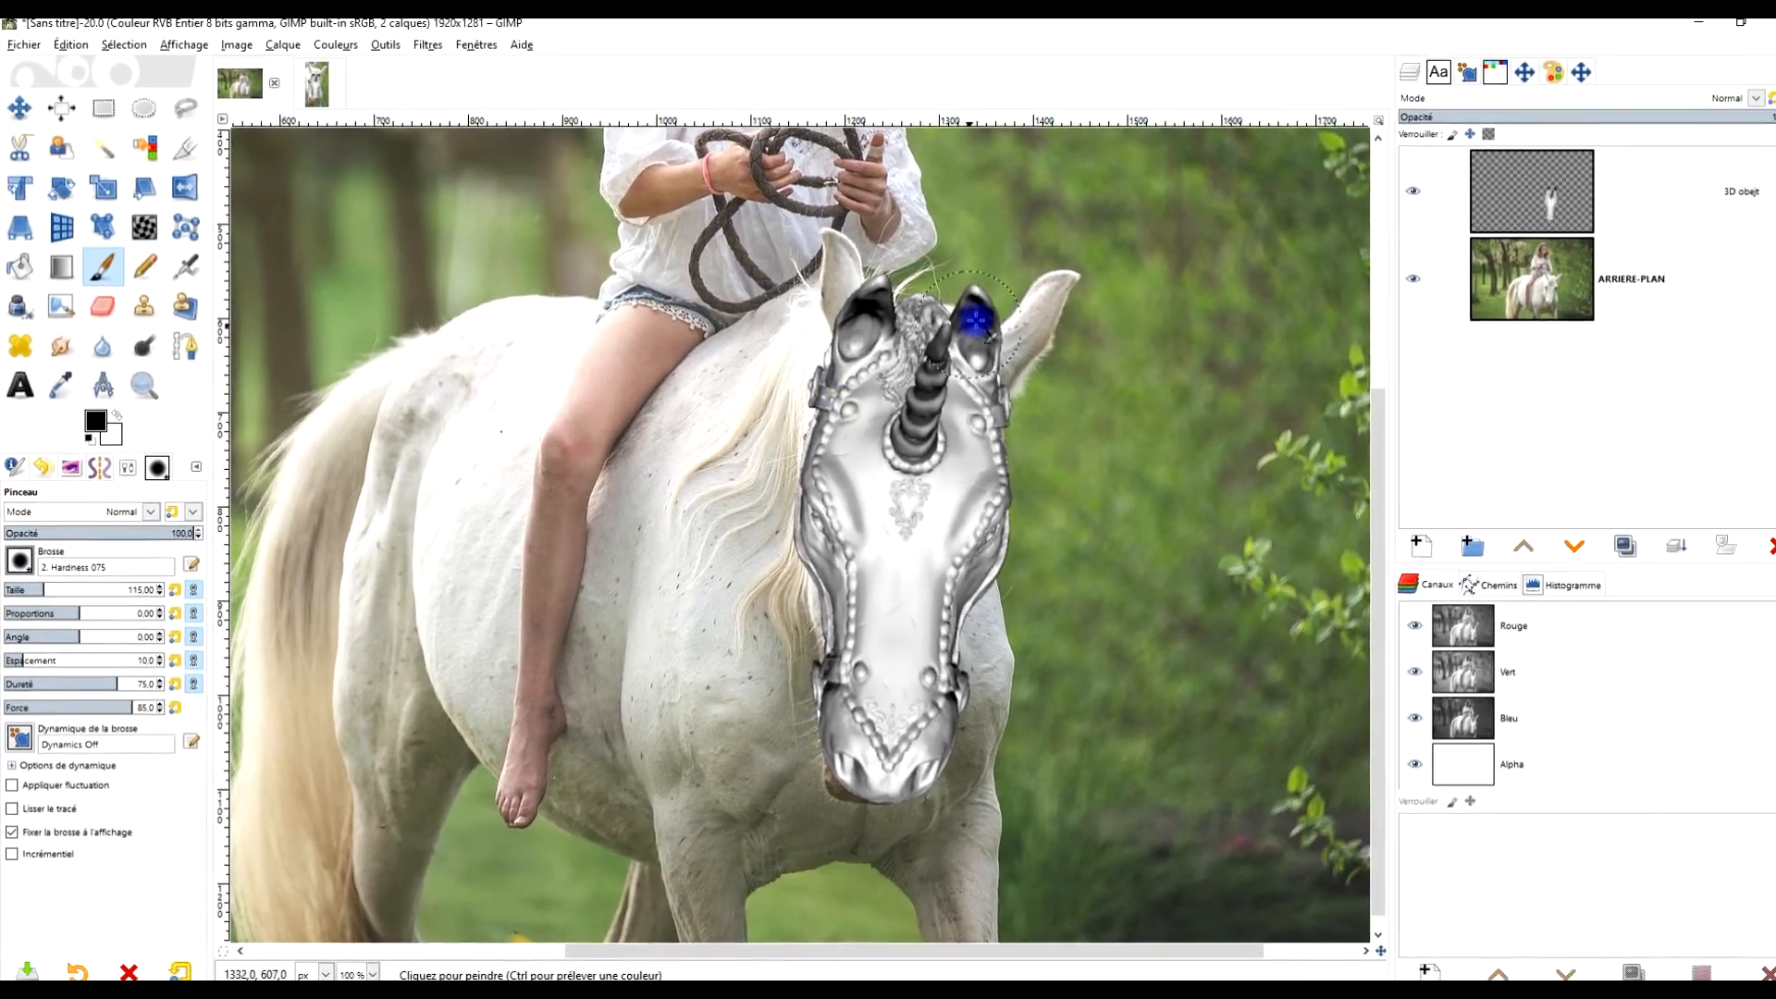
{"action": "scroll", "coordinate": [1307, 256], "scroll_direction": "up", "scroll_amount": 3}
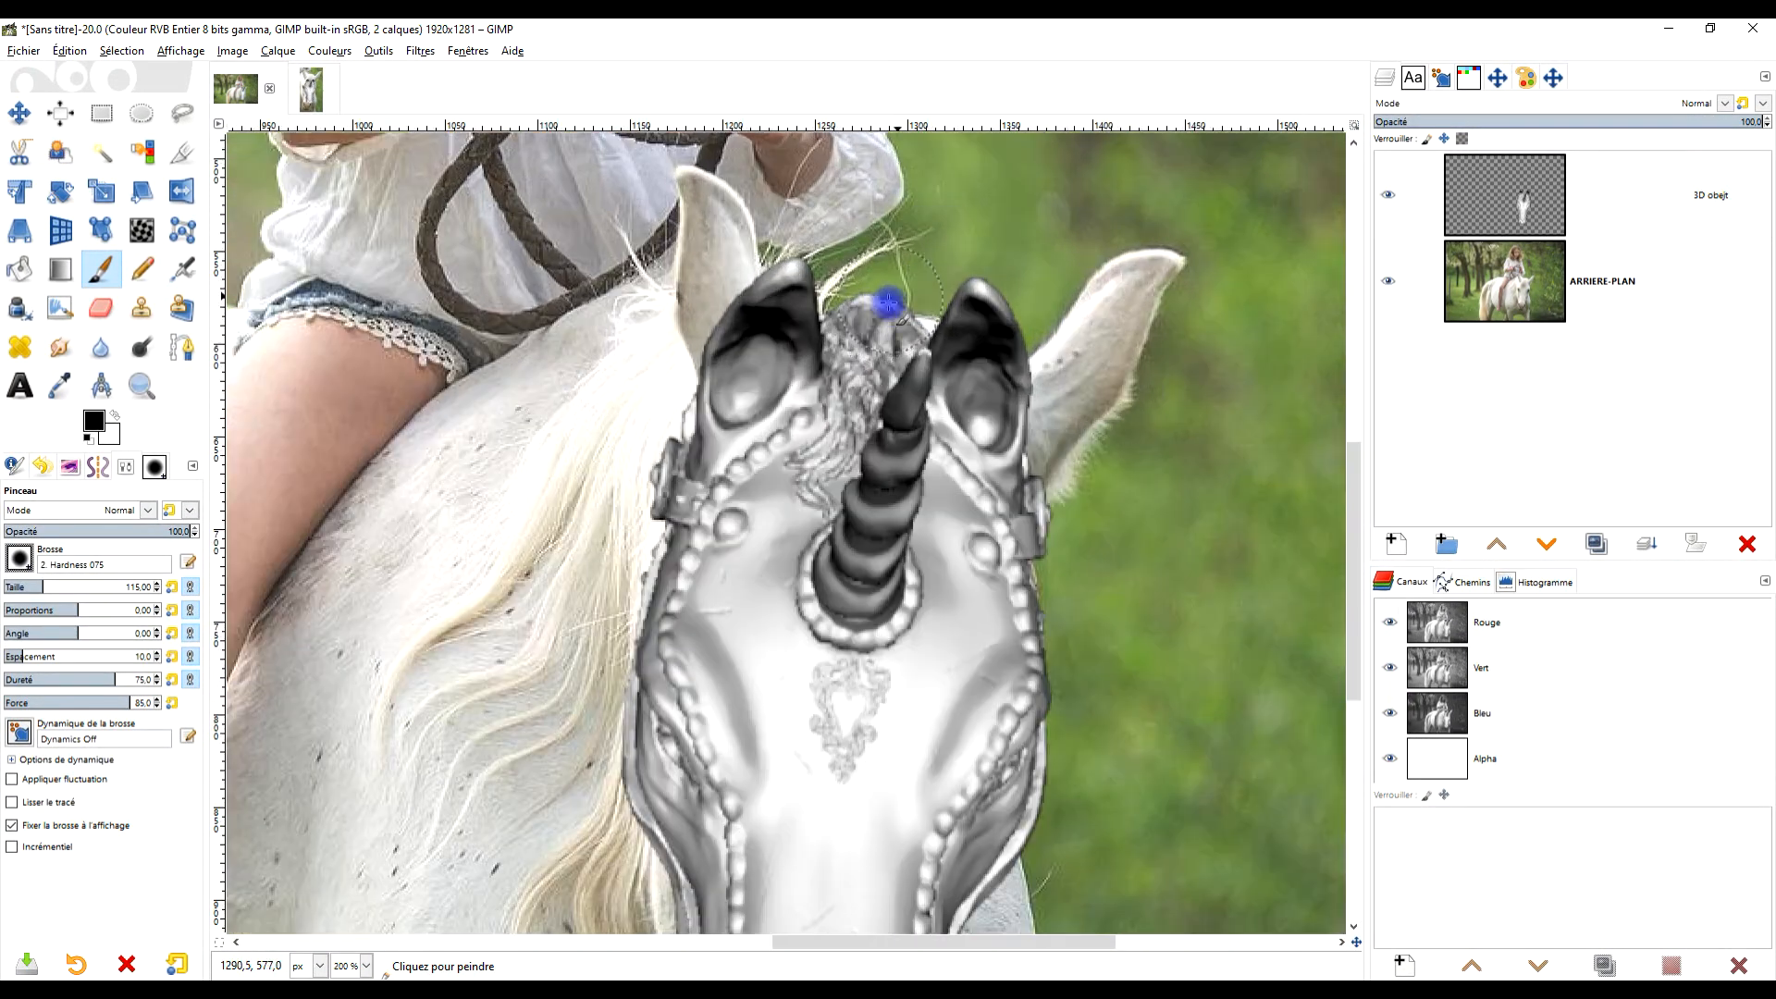
{"action": "scroll", "coordinate": [888, 303], "scroll_direction": "up", "scroll_amount": 2}
{"action": "left_click", "coordinate": [1614, 208]}
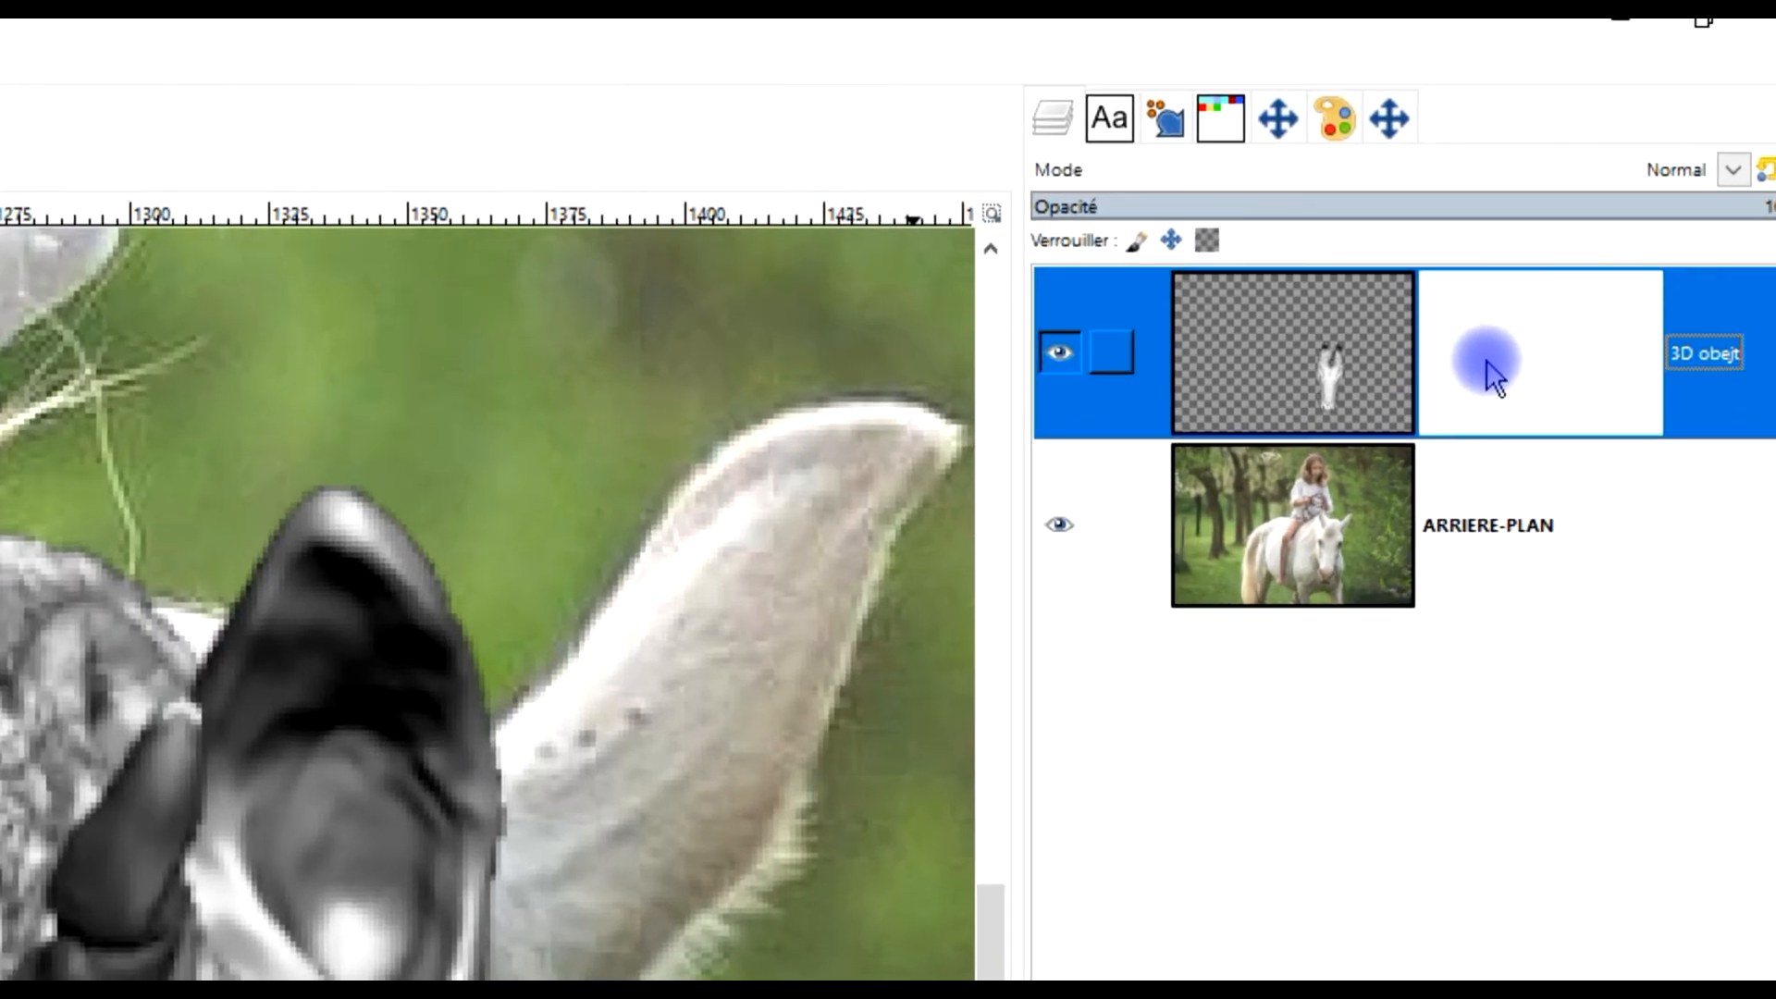
{"action": "left_click", "coordinate": [1289, 328]}
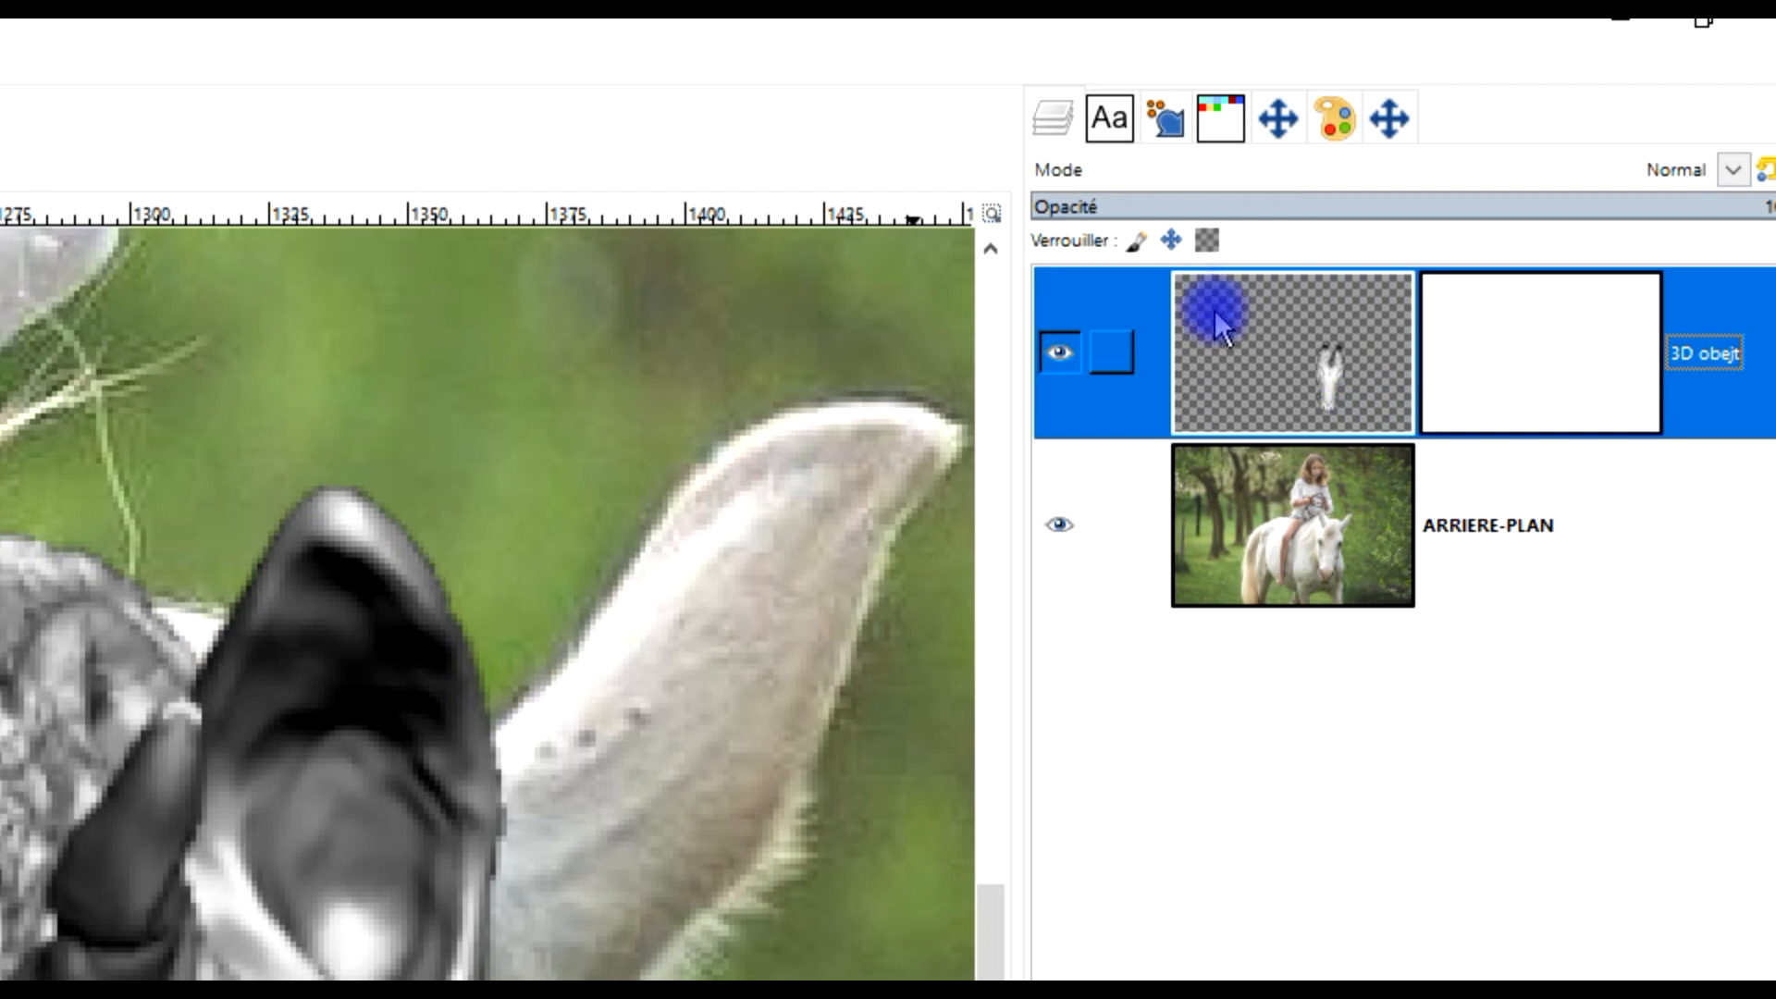
{"action": "left_click", "coordinate": [1566, 345]}
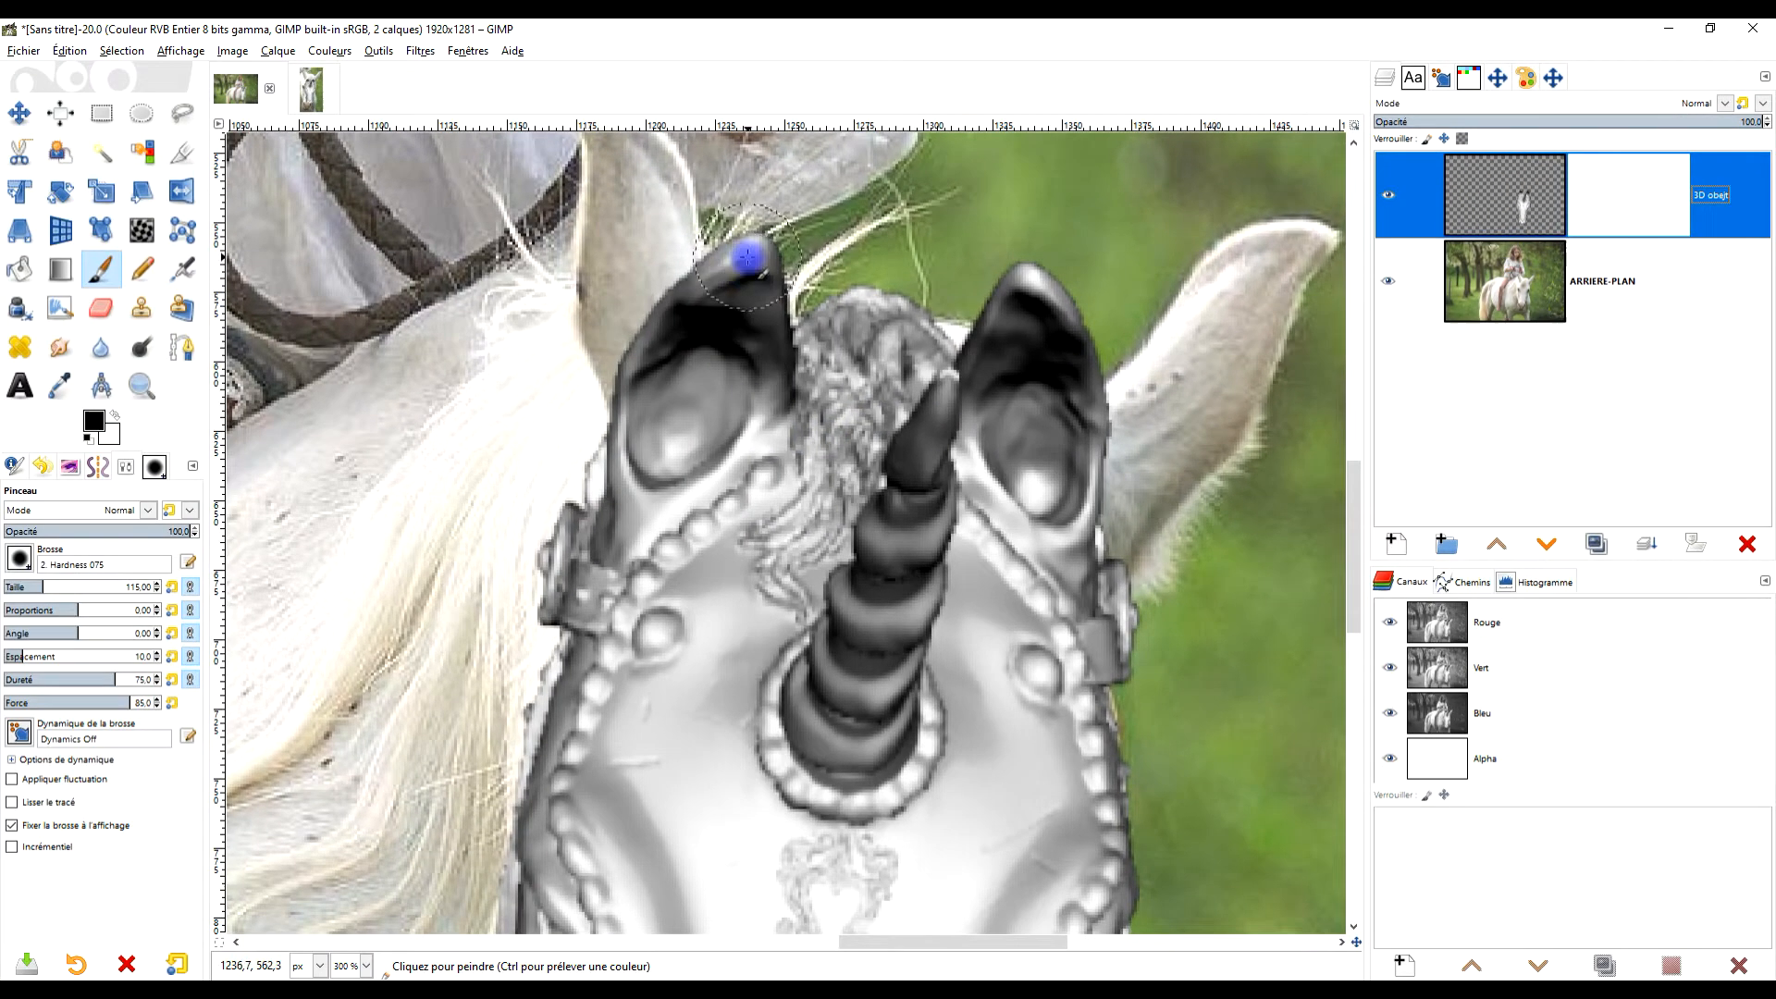
Paint black on the mask over both metallic ears of the unicorn head to reveal the horse's own ears.
{"action": "mouse_move", "coordinate": [606, 293]}
{"action": "left_mouse_down"}
{"action": "mouse_move", "coordinate": [530, 378]}
{"action": "mouse_move", "coordinate": [646, 324]}
{"action": "left_mouse_up"}
{"action": "mouse_move", "coordinate": [773, 289]}
{"action": "left_mouse_down"}
{"action": "mouse_move", "coordinate": [618, 459]}
{"action": "mouse_move", "coordinate": [657, 353]}
{"action": "mouse_move", "coordinate": [599, 429]}
{"action": "mouse_move", "coordinate": [618, 418]}
{"action": "mouse_move", "coordinate": [605, 458]}
{"action": "mouse_move", "coordinate": [729, 365]}
{"action": "mouse_move", "coordinate": [733, 388]}
{"action": "mouse_move", "coordinate": [744, 338]}
{"action": "mouse_move", "coordinate": [790, 328]}
{"action": "mouse_move", "coordinate": [690, 356]}
{"action": "mouse_move", "coordinate": [819, 379]}
{"action": "mouse_move", "coordinate": [835, 301]}
{"action": "mouse_move", "coordinate": [866, 357]}
{"action": "mouse_move", "coordinate": [826, 352]}
{"action": "mouse_move", "coordinate": [837, 411]}
{"action": "mouse_move", "coordinate": [815, 367]}
{"action": "mouse_move", "coordinate": [827, 431]}
{"action": "mouse_move", "coordinate": [801, 364]}
{"action": "mouse_move", "coordinate": [877, 494]}
{"action": "mouse_move", "coordinate": [909, 427]}
{"action": "mouse_move", "coordinate": [895, 398]}
{"action": "mouse_move", "coordinate": [933, 502]}
{"action": "mouse_move", "coordinate": [848, 453]}
{"action": "mouse_move", "coordinate": [798, 339]}
{"action": "mouse_move", "coordinate": [816, 335]}
{"action": "mouse_move", "coordinate": [699, 304]}
{"action": "mouse_move", "coordinate": [663, 327]}
{"action": "mouse_move", "coordinate": [638, 316]}
{"action": "mouse_move", "coordinate": [548, 414]}
{"action": "mouse_move", "coordinate": [611, 366]}
{"action": "mouse_move", "coordinate": [682, 358]}
{"action": "mouse_move", "coordinate": [570, 366]}
{"action": "mouse_move", "coordinate": [527, 409]}
{"action": "mouse_move", "coordinate": [718, 357]}
{"action": "left_mouse_up"}
{"action": "key", "text": "space"}
Mask out the metallic ear remnants between the horn and the horse's right-hand ear, down to the beaded edge.
{"action": "scroll", "coordinate": [717, 354], "scroll_direction": "up", "scroll_amount": 3}
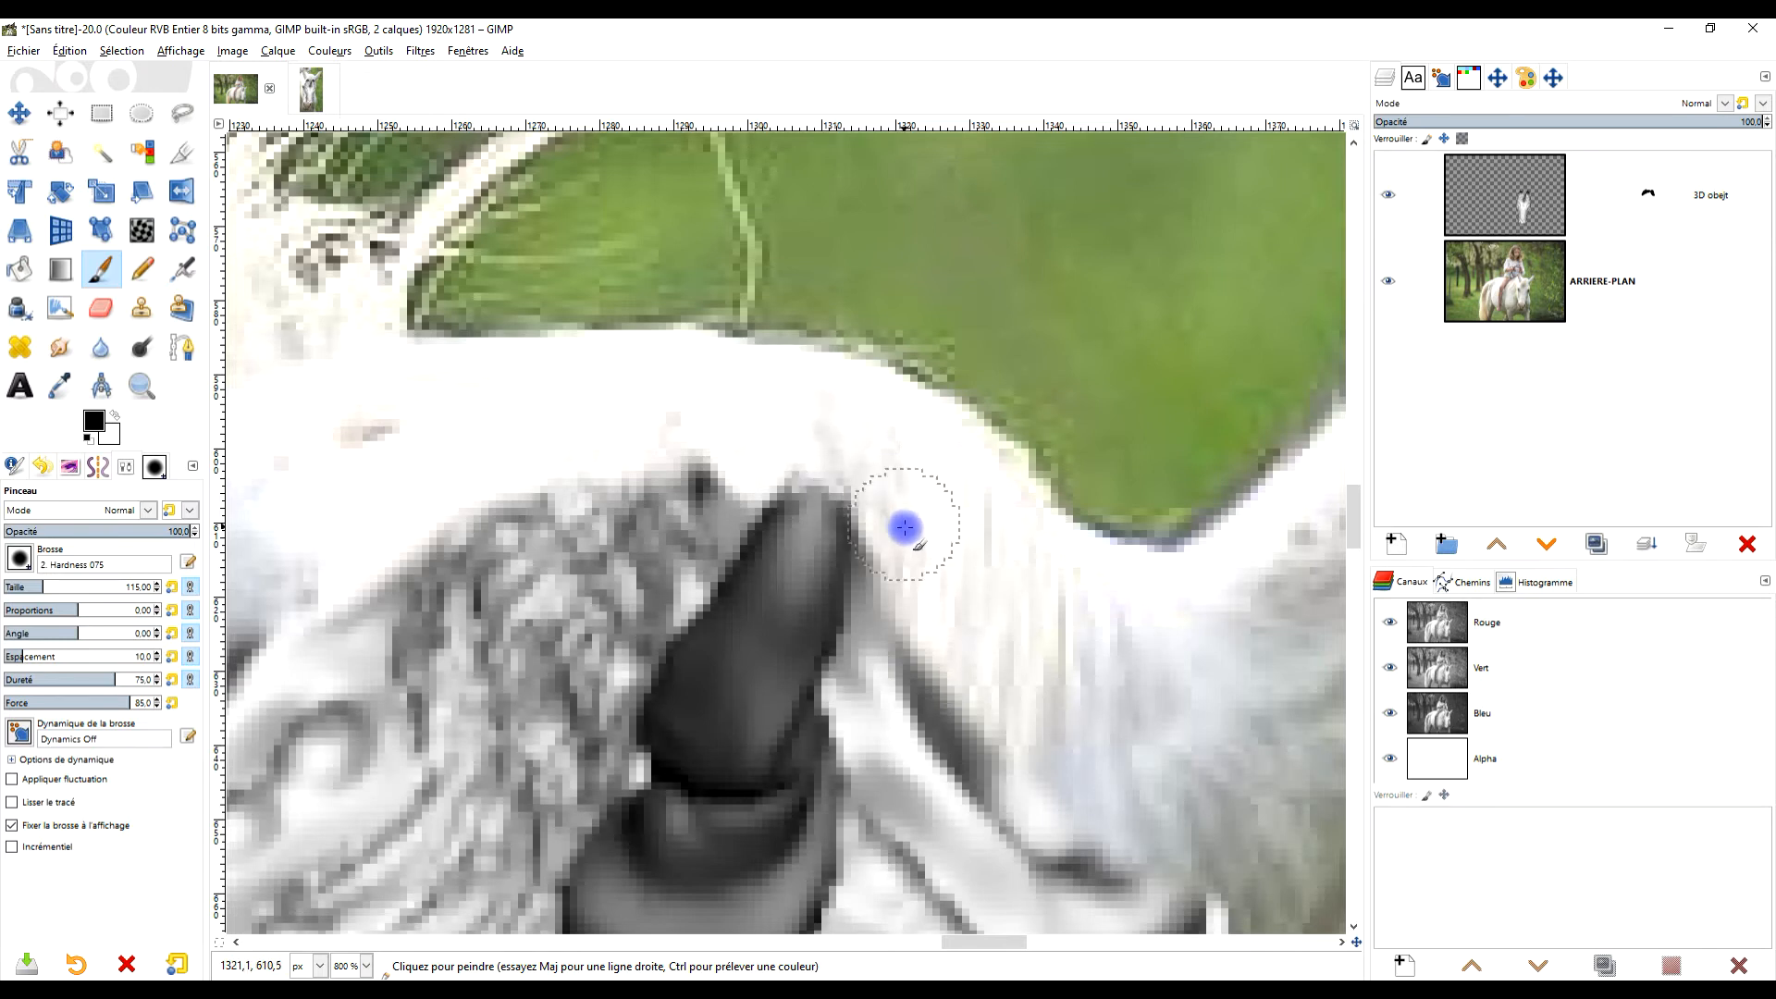
{"action": "scroll", "coordinate": [1023, 627], "scroll_direction": "down", "scroll_amount": 4}
{"action": "scroll", "coordinate": [876, 535], "scroll_direction": "up", "scroll_amount": 3}
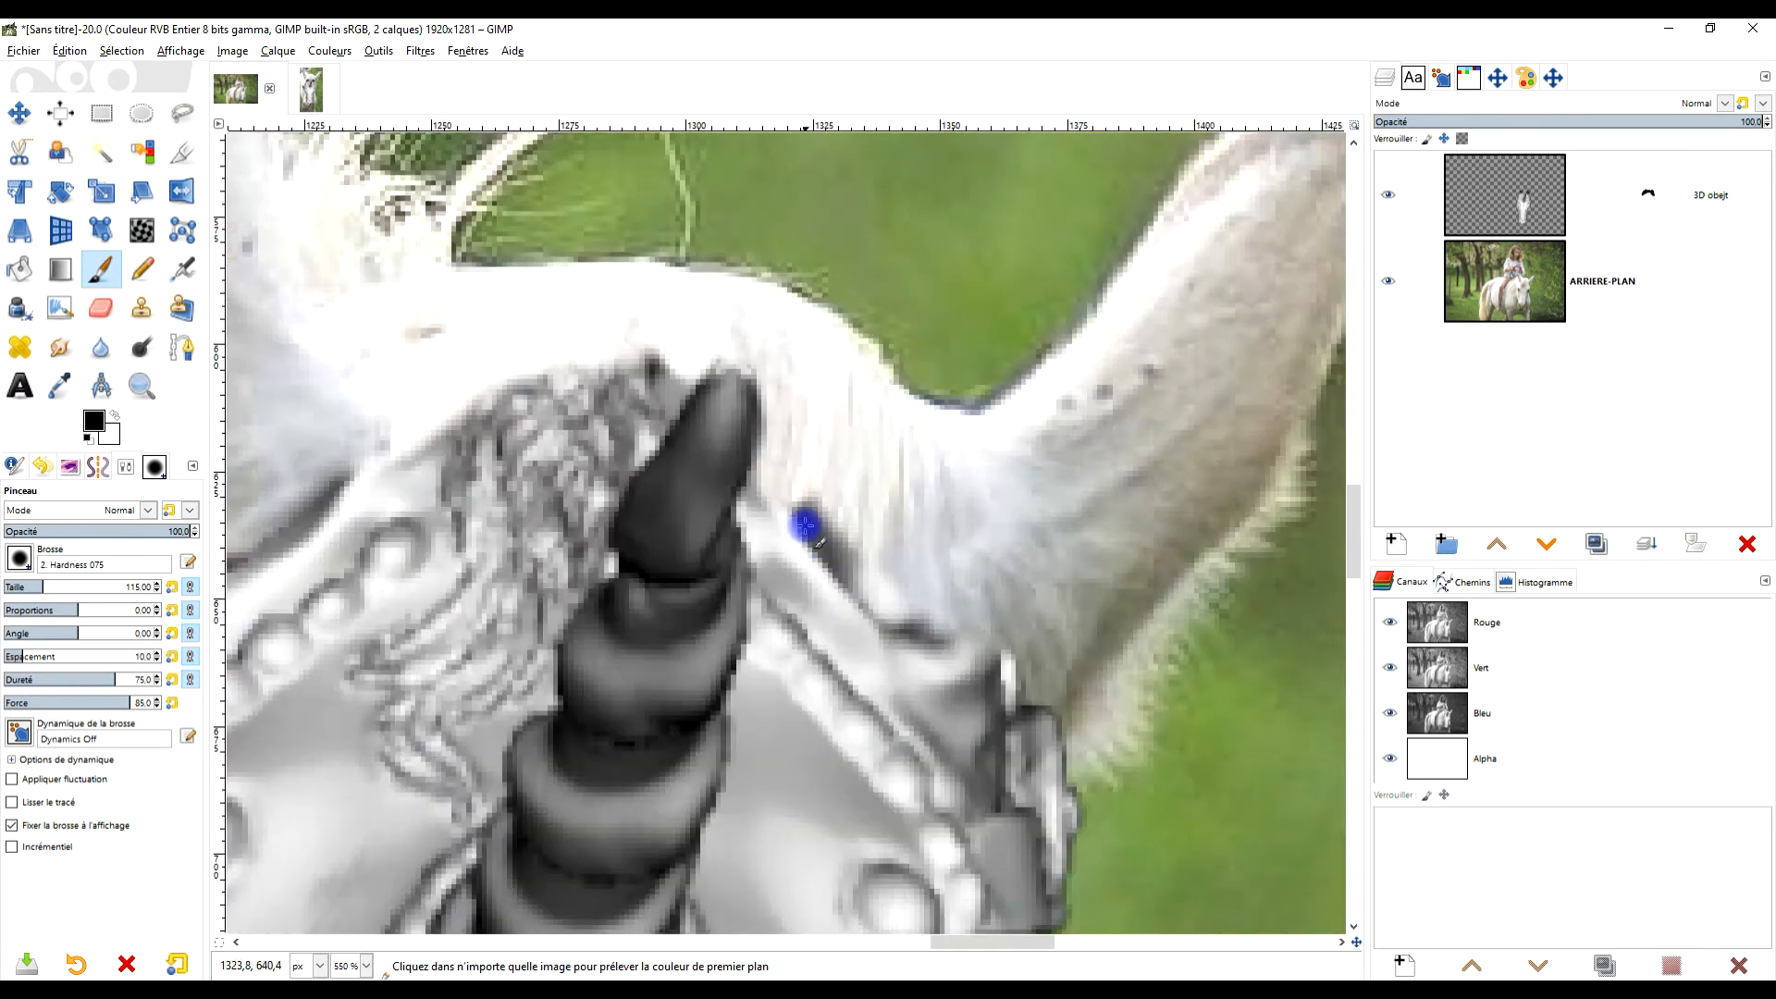
{"action": "scroll", "coordinate": [860, 495], "scroll_direction": "down", "scroll_amount": 4}
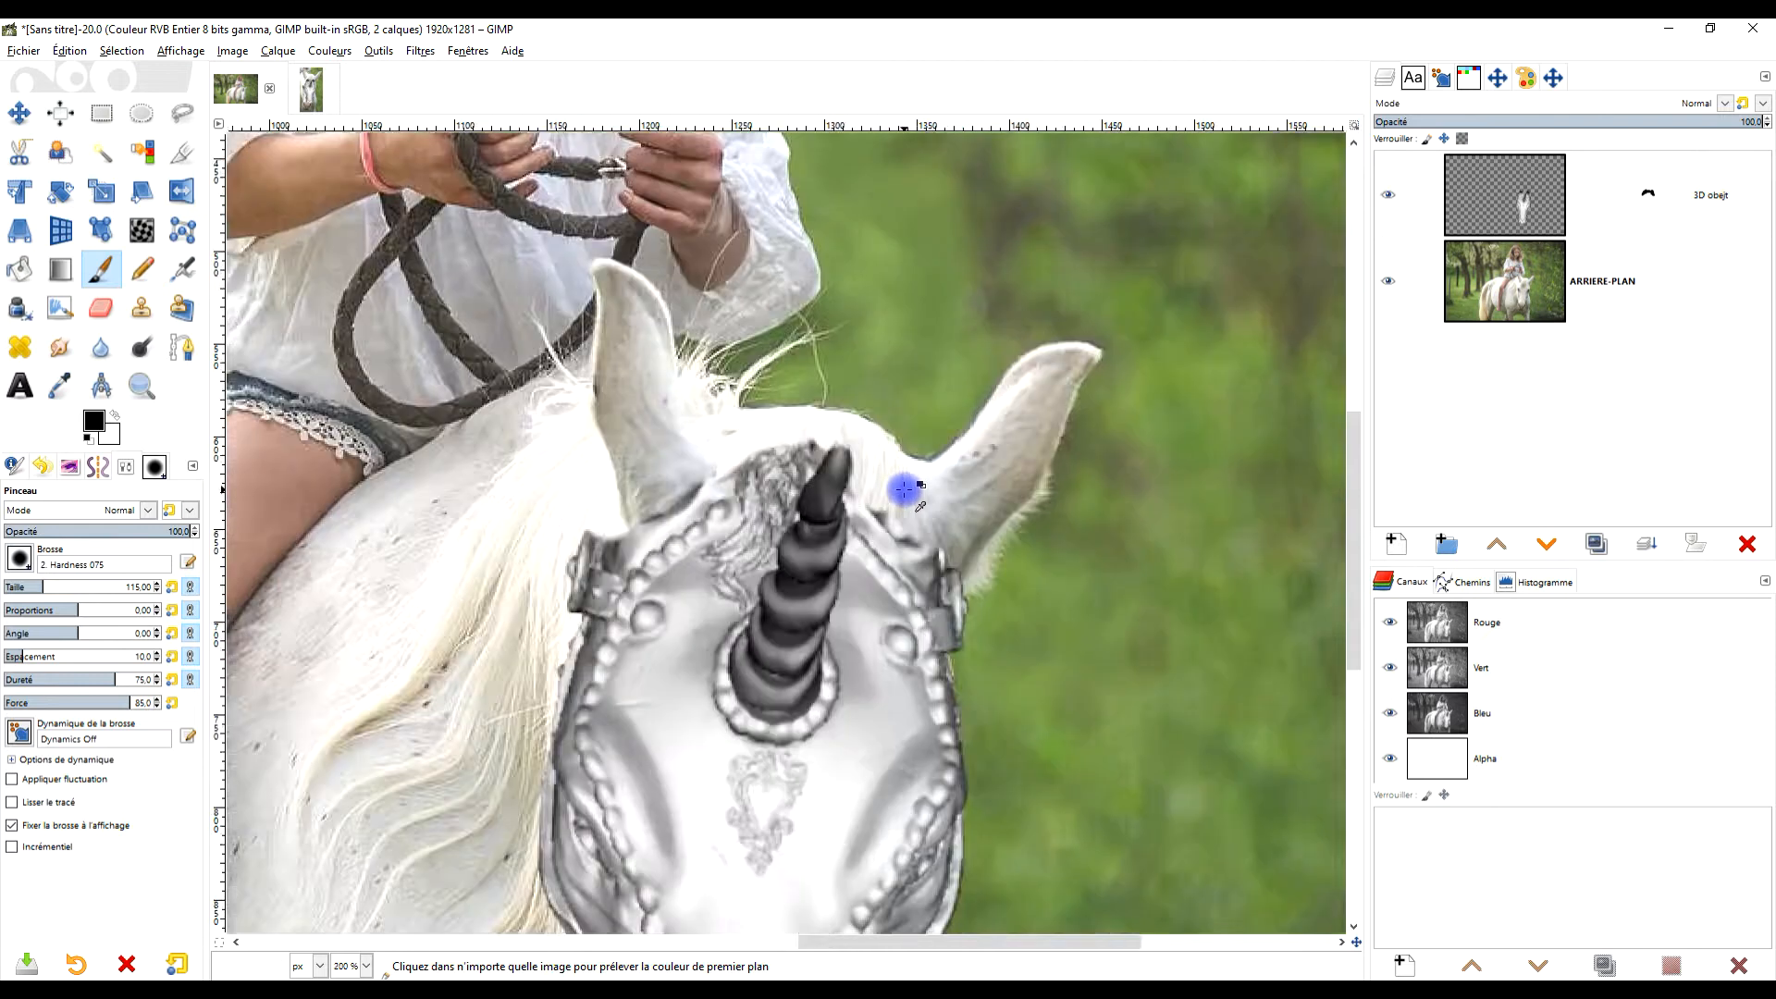
{"action": "scroll", "coordinate": [934, 544], "scroll_direction": "up", "scroll_amount": 4}
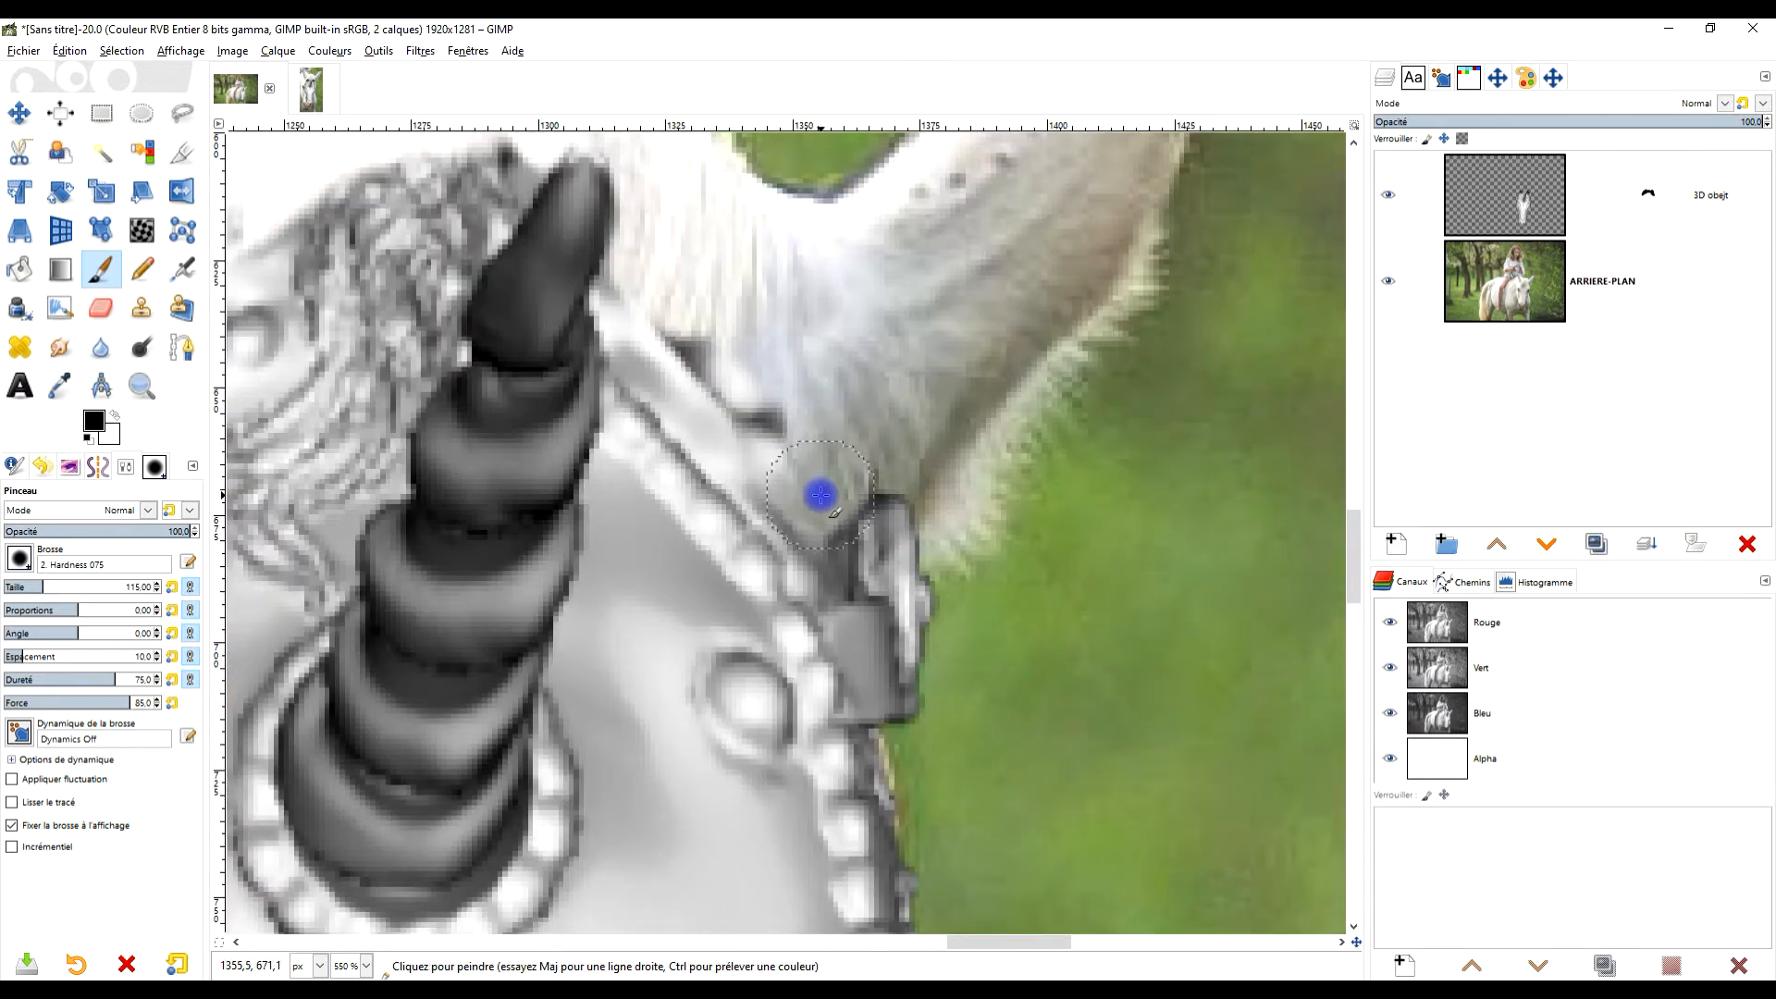
{"action": "mouse_move", "coordinate": [739, 394]}
{"action": "left_mouse_down"}
{"action": "mouse_move", "coordinate": [662, 319]}
{"action": "mouse_move", "coordinate": [756, 450]}
{"action": "left_mouse_up"}
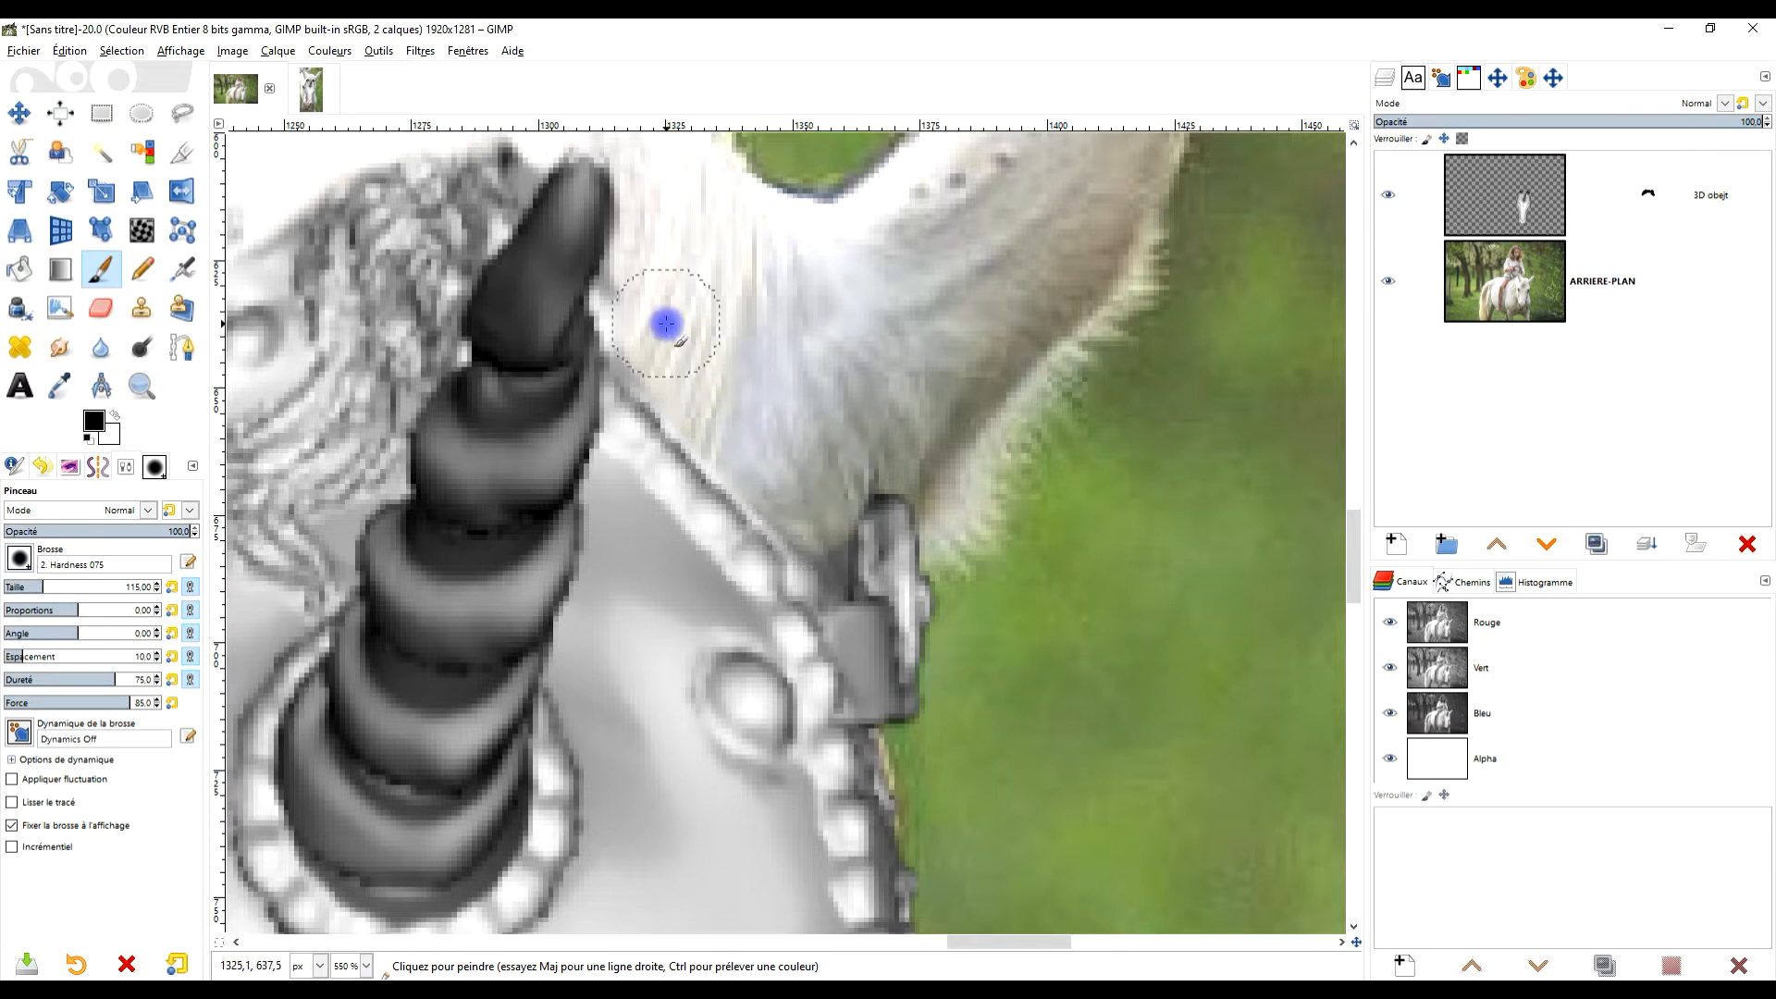
{"action": "left_click_drag", "start_coordinate": [698, 376], "coordinate": [1063, 475]}
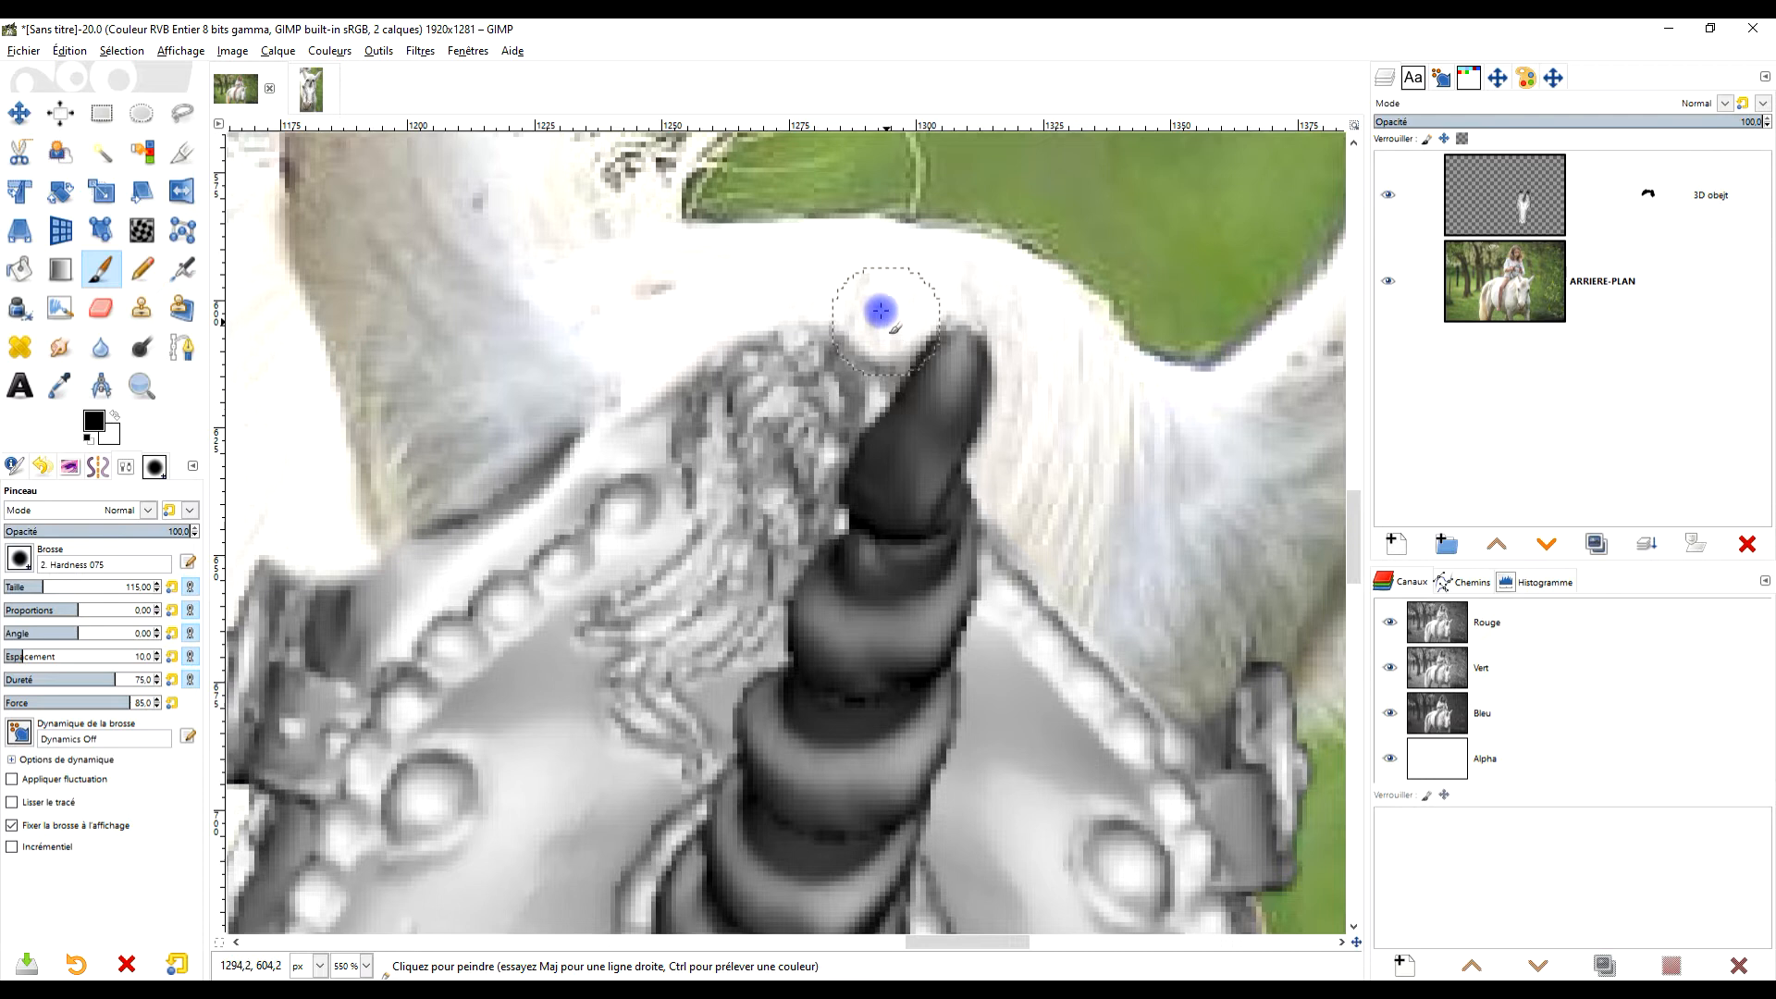
Mask out the metal edge from the forelock beside the horn down to the left-hand buckle, following the beads.
{"action": "mouse_move", "coordinate": [650, 350]}
{"action": "left_mouse_down"}
{"action": "mouse_move", "coordinate": [627, 405]}
{"action": "mouse_move", "coordinate": [545, 469]}
{"action": "mouse_move", "coordinate": [548, 495]}
{"action": "mouse_move", "coordinate": [466, 522]}
{"action": "mouse_move", "coordinate": [373, 584]}
{"action": "mouse_move", "coordinate": [394, 578]}
{"action": "mouse_move", "coordinate": [378, 602]}
{"action": "mouse_move", "coordinate": [441, 575]}
{"action": "mouse_move", "coordinate": [481, 519]}
{"action": "mouse_move", "coordinate": [499, 531]}
{"action": "mouse_move", "coordinate": [503, 491]}
{"action": "mouse_move", "coordinate": [388, 526]}
{"action": "mouse_move", "coordinate": [356, 652]}
{"action": "left_mouse_up"}
{"action": "scroll", "coordinate": [357, 635], "scroll_direction": "down", "scroll_amount": 4}
{"action": "scroll", "coordinate": [436, 666], "scroll_direction": "up", "scroll_amount": 4}
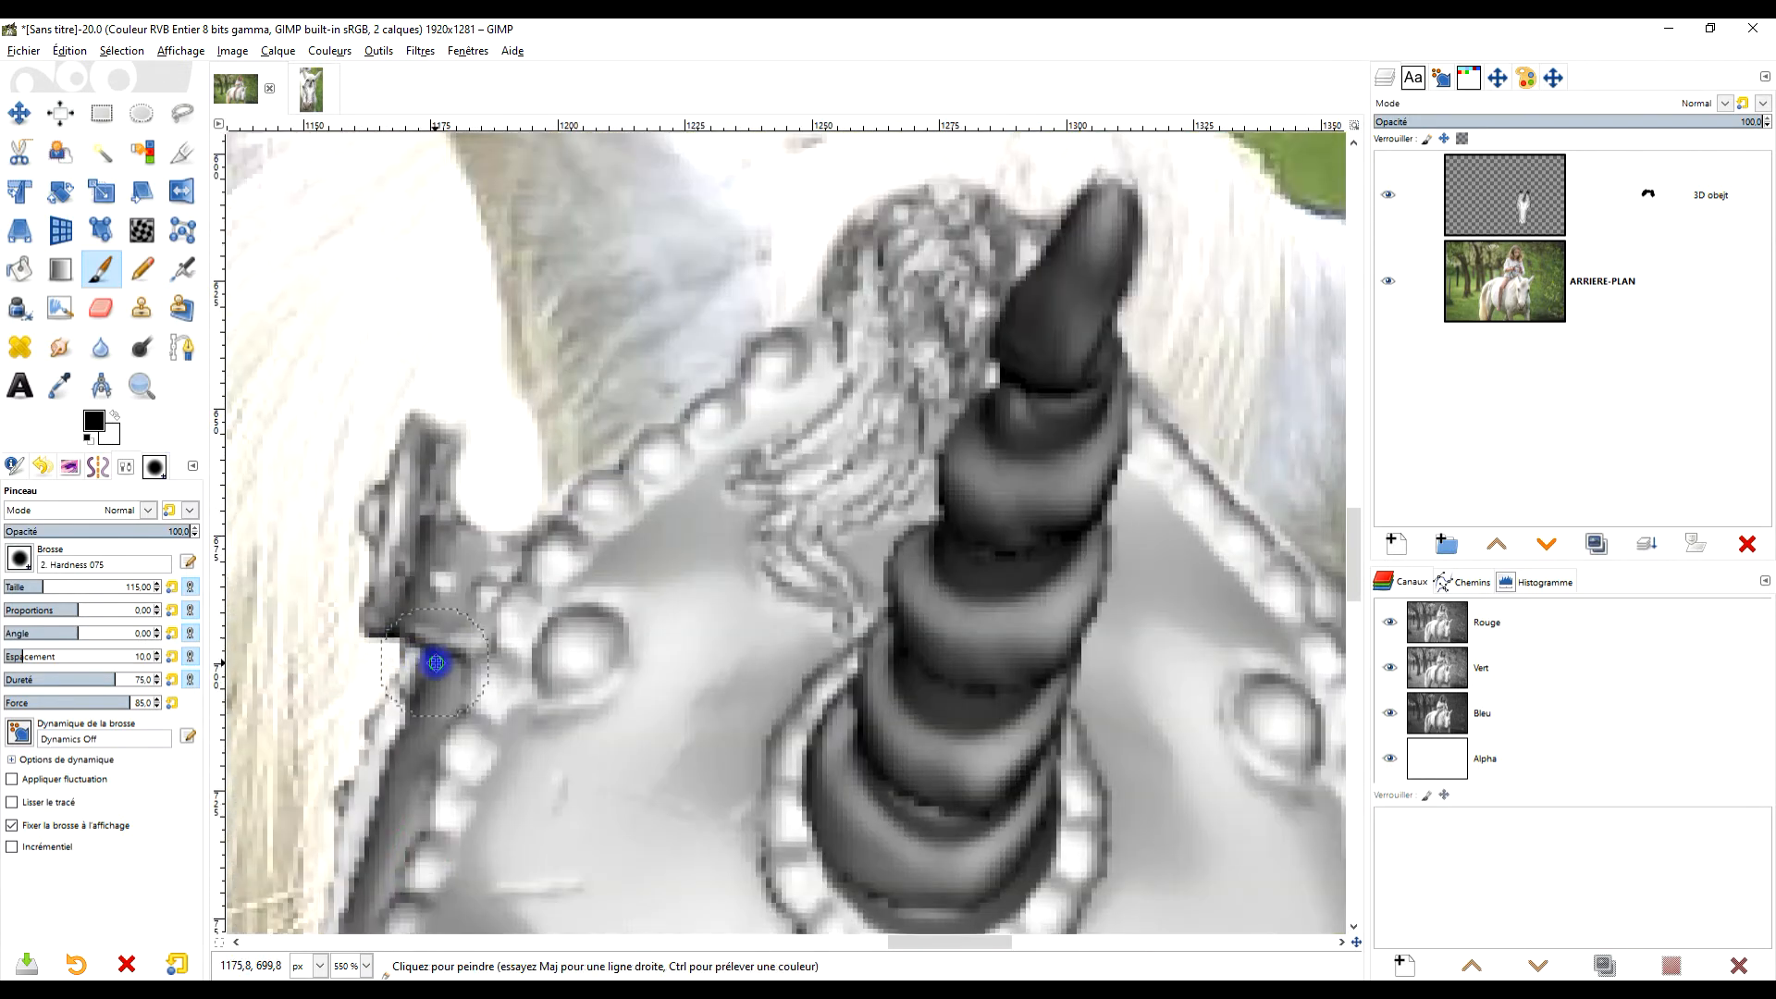
{"action": "scroll", "coordinate": [488, 501], "scroll_direction": "down", "scroll_amount": 4}
{"action": "scroll", "coordinate": [555, 555], "scroll_direction": "up", "scroll_amount": 3}
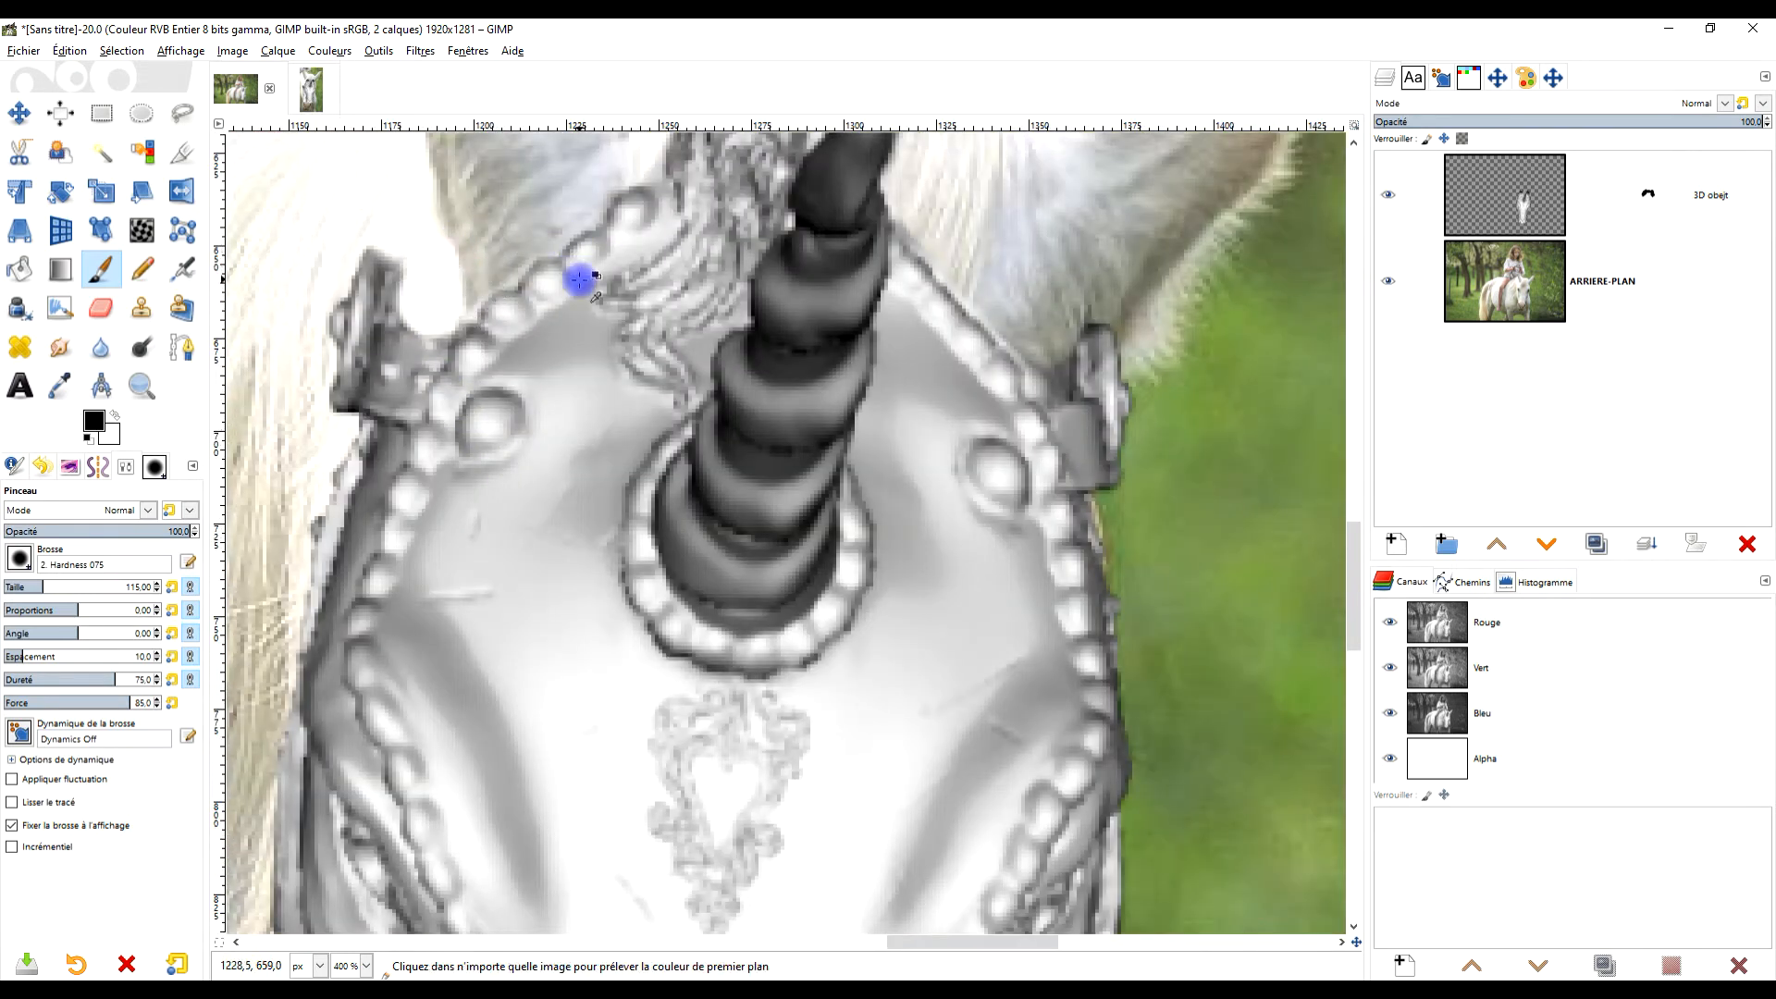
Paint black on the mask inside the armour's left-hand eye socket to start opening it.
{"action": "scroll", "coordinate": [582, 269], "scroll_direction": "down", "scroll_amount": 4}
{"action": "scroll", "coordinate": [582, 547], "scroll_direction": "up", "scroll_amount": 5}
{"action": "scroll", "coordinate": [662, 582], "scroll_direction": "down", "scroll_amount": 3}
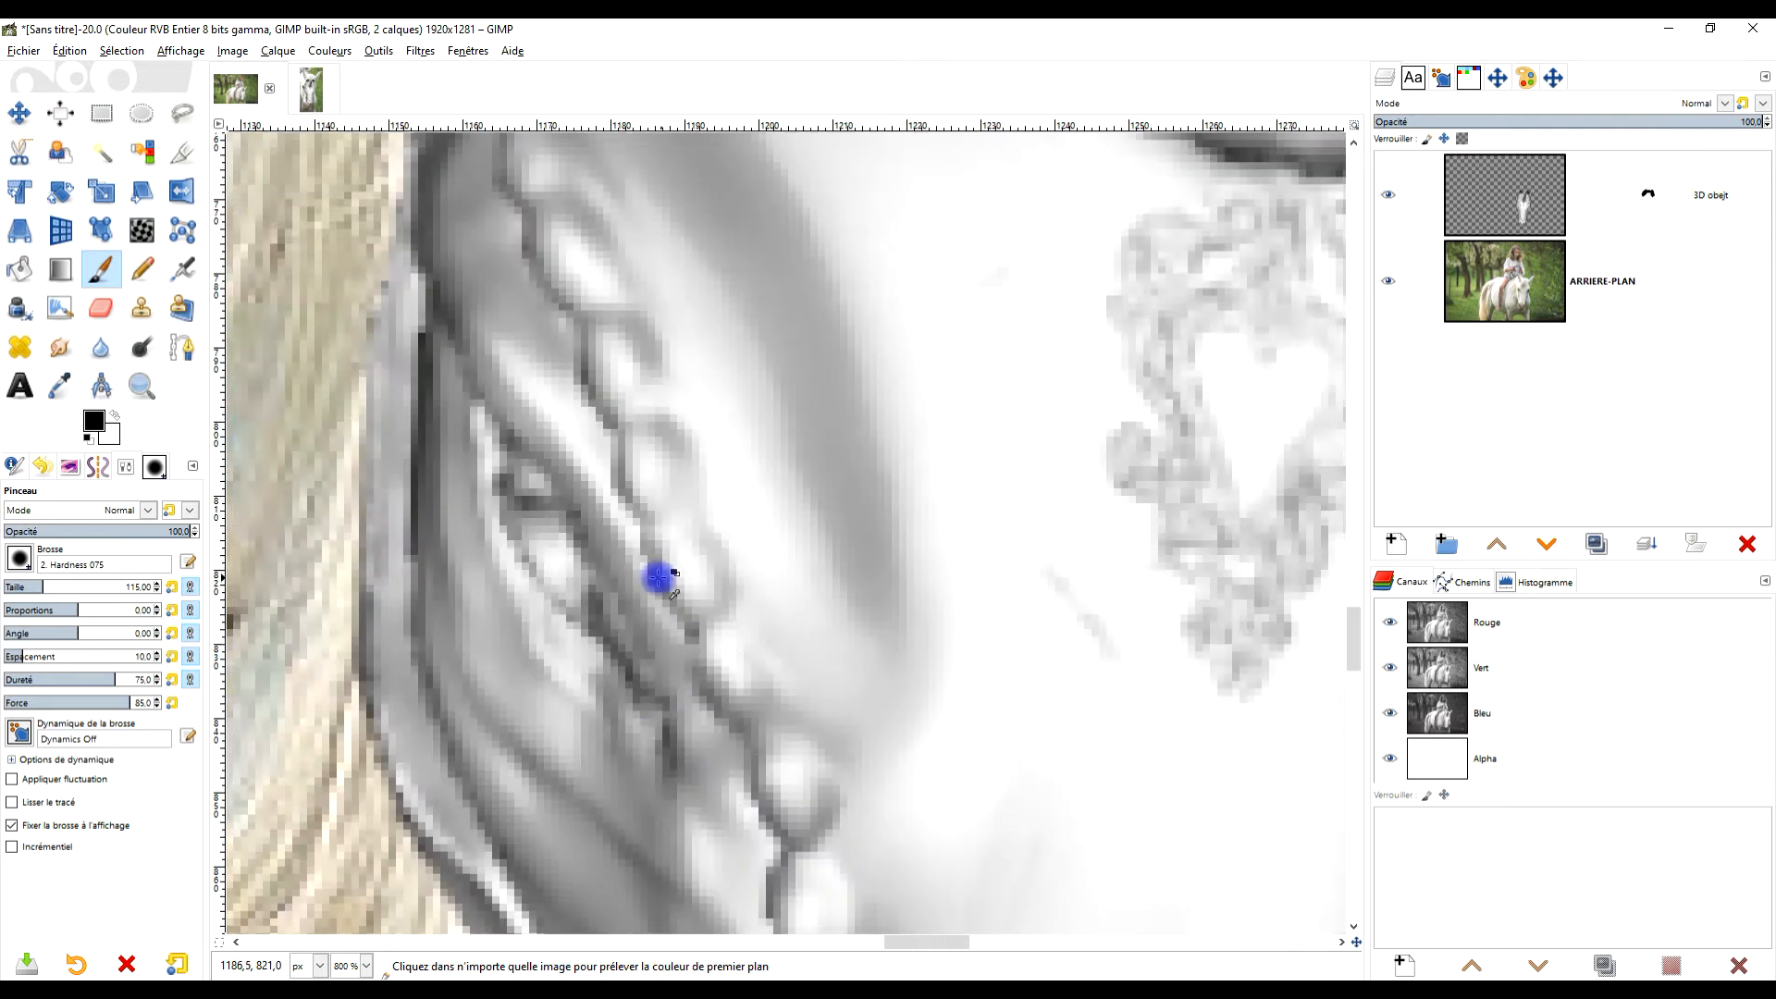
{"action": "scroll", "coordinate": [634, 543], "scroll_direction": "up", "scroll_amount": 3}
{"action": "scroll", "coordinate": [606, 585], "scroll_direction": "up", "scroll_amount": 3}
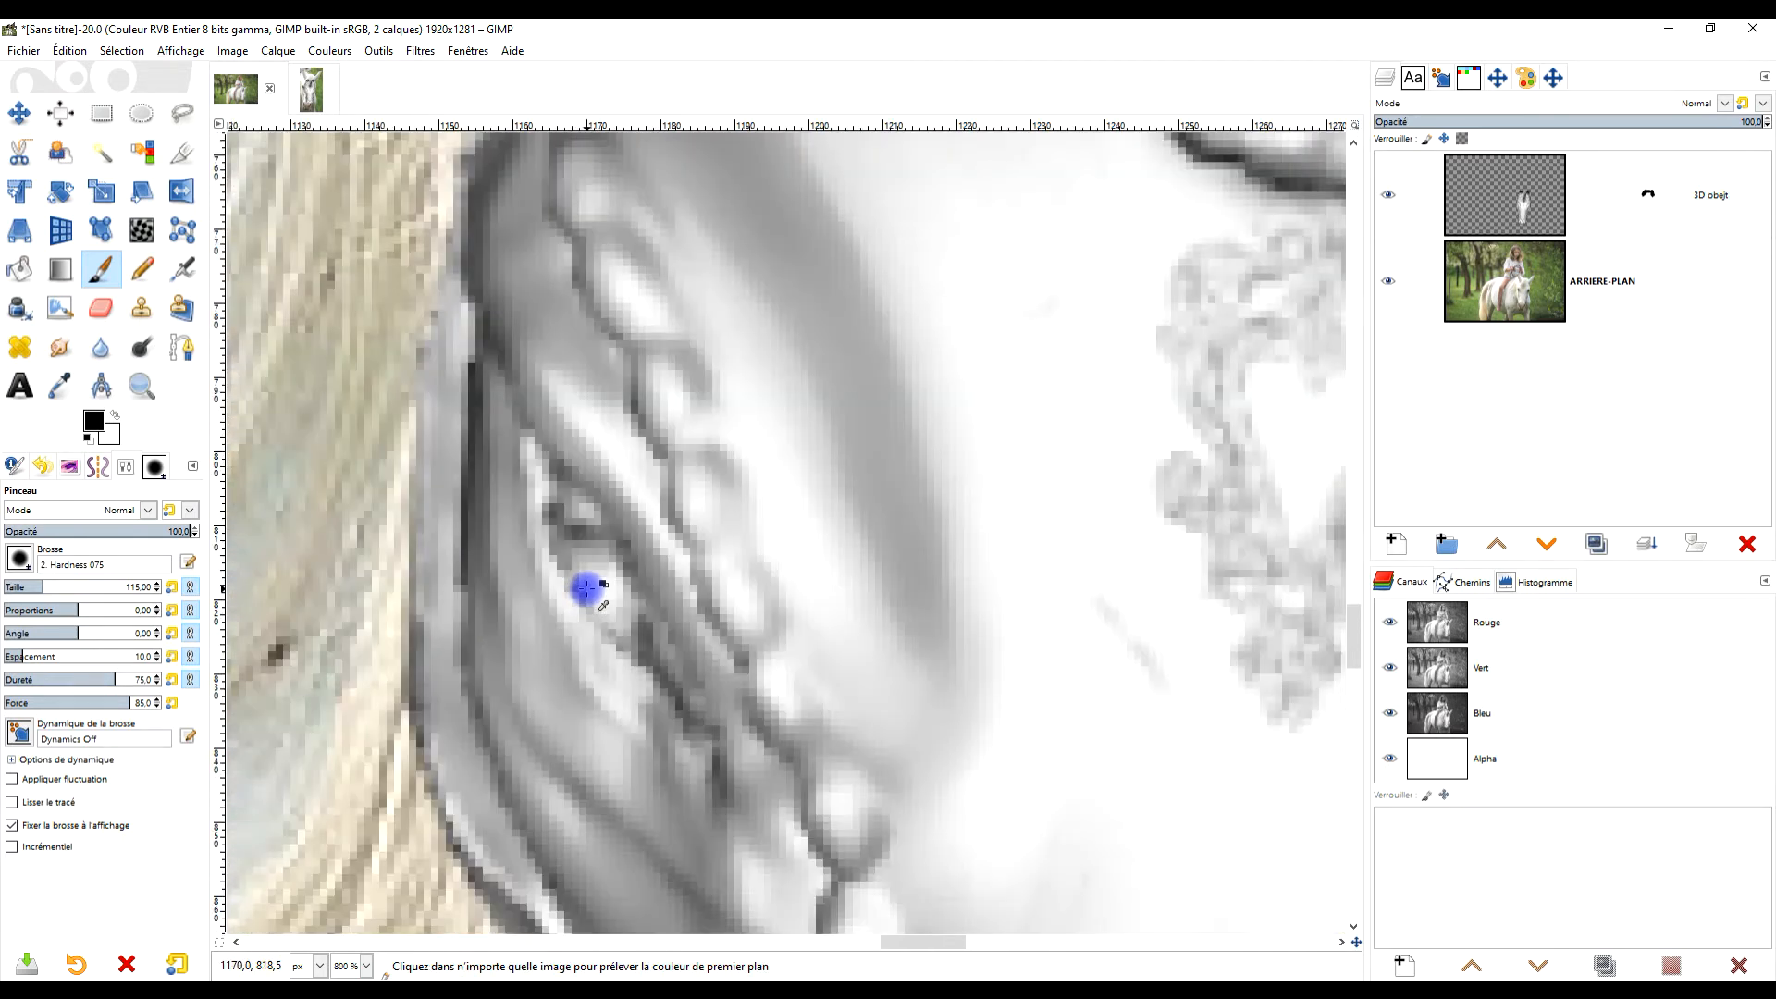
{"action": "mouse_move", "coordinate": [551, 447]}
{"action": "left_mouse_down"}
{"action": "mouse_move", "coordinate": [537, 410]}
{"action": "mouse_move", "coordinate": [704, 711]}
{"action": "mouse_move", "coordinate": [553, 474]}
{"action": "mouse_move", "coordinate": [519, 377]}
{"action": "left_mouse_up"}
{"action": "scroll", "coordinate": [793, 574], "scroll_direction": "down", "scroll_amount": 6}
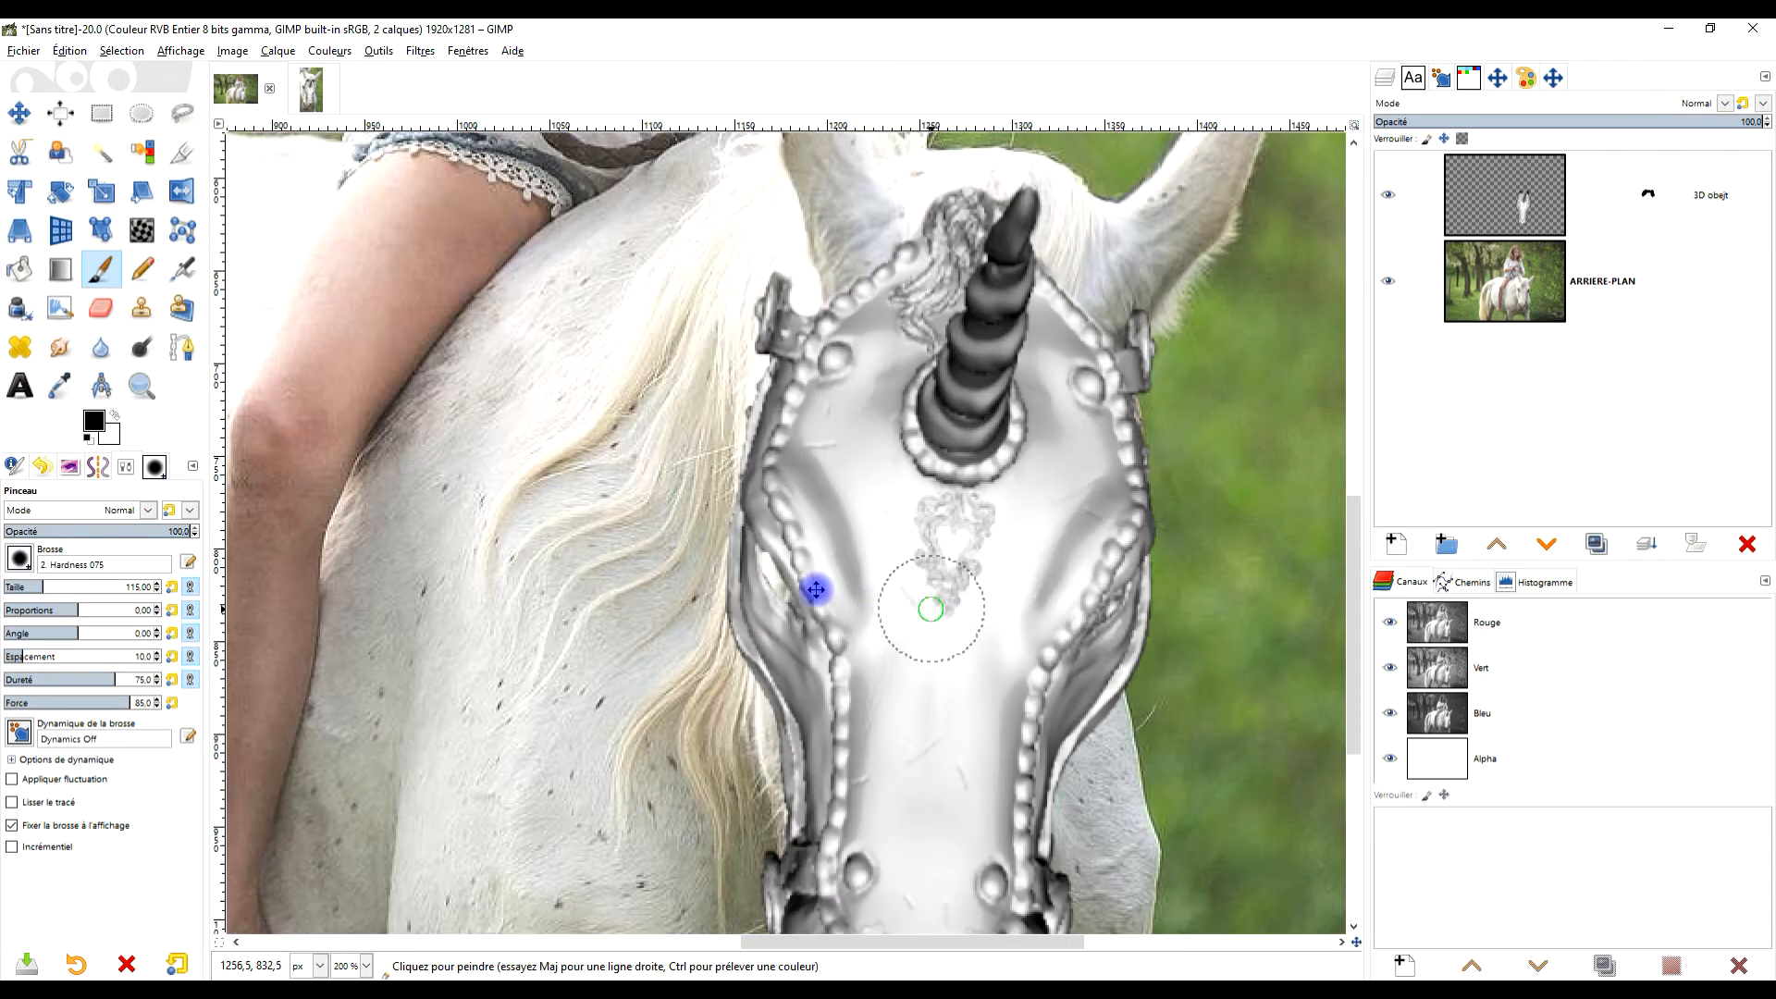
Lower the 3D obejt layer's opacity to about 21 to see the horse's eyes through the armour.
{"action": "scroll", "coordinate": [813, 587], "scroll_direction": "up", "scroll_amount": 4}
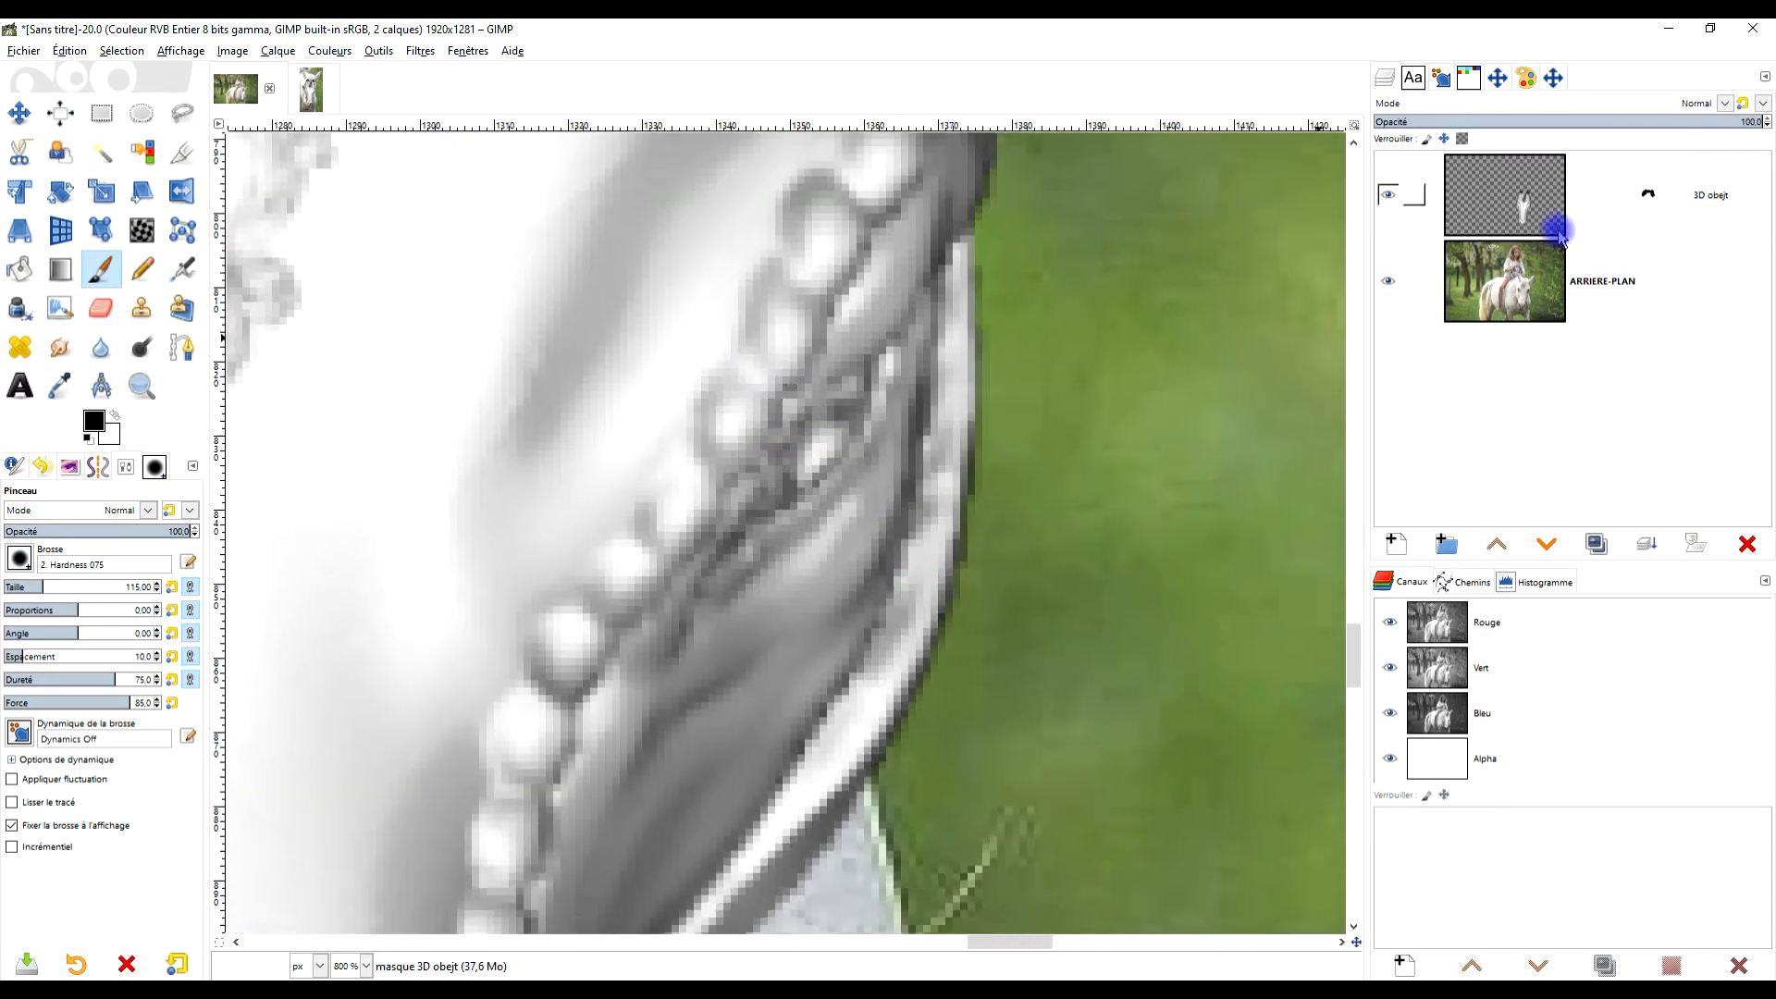
{"action": "left_click_drag", "start_coordinate": [1602, 127], "coordinate": [1464, 130]}
{"action": "scroll", "coordinate": [622, 479], "scroll_direction": "down", "scroll_amount": 3}
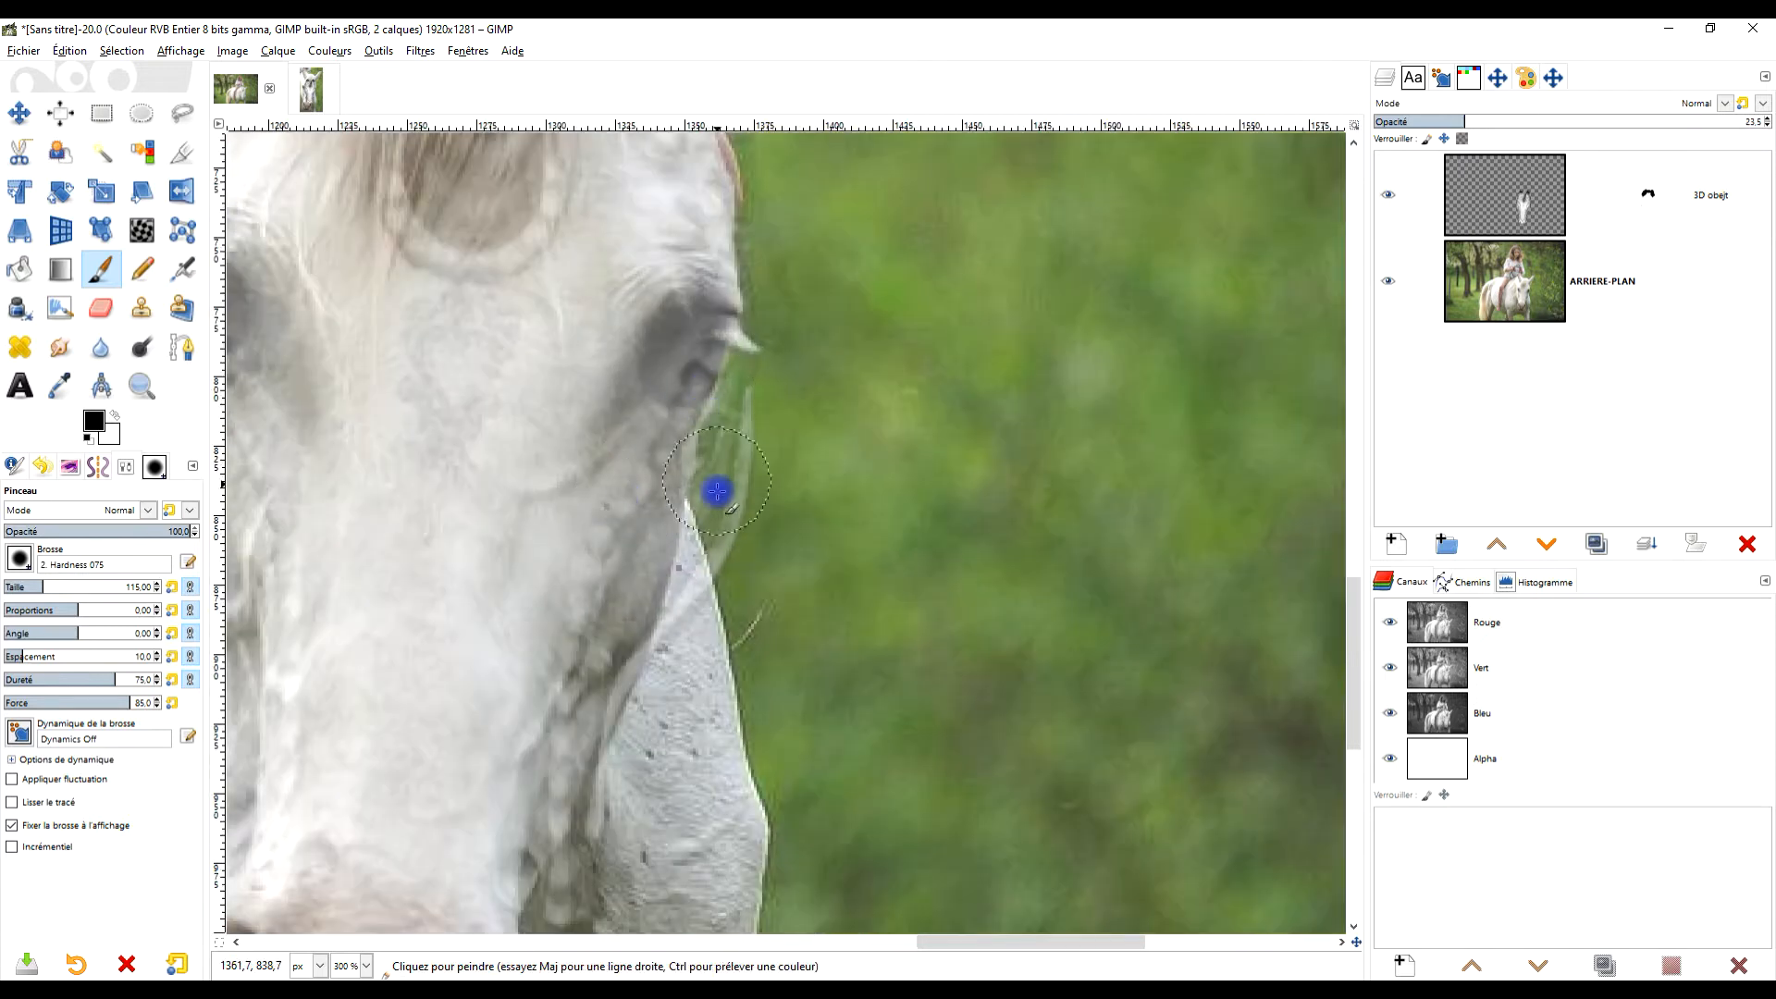
{"action": "left_click_drag", "start_coordinate": [1556, 125], "coordinate": [1480, 119]}
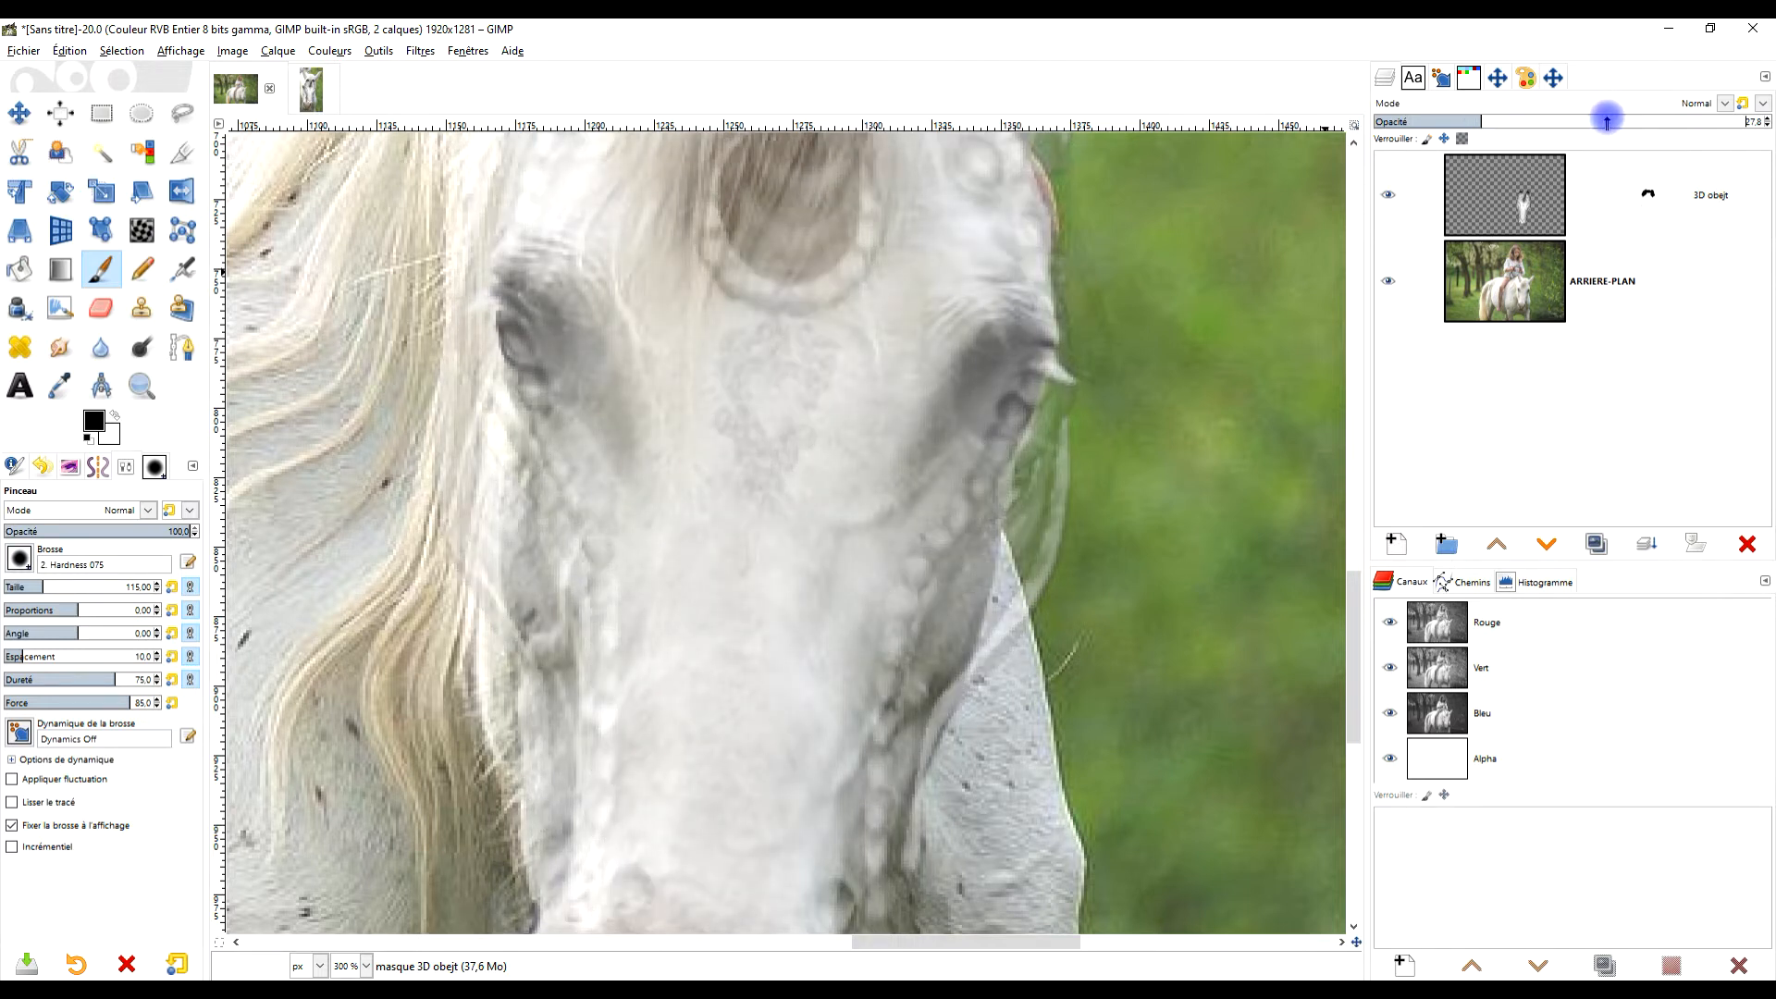
{"action": "left_click_drag", "start_coordinate": [1607, 121], "coordinate": [1768, 121]}
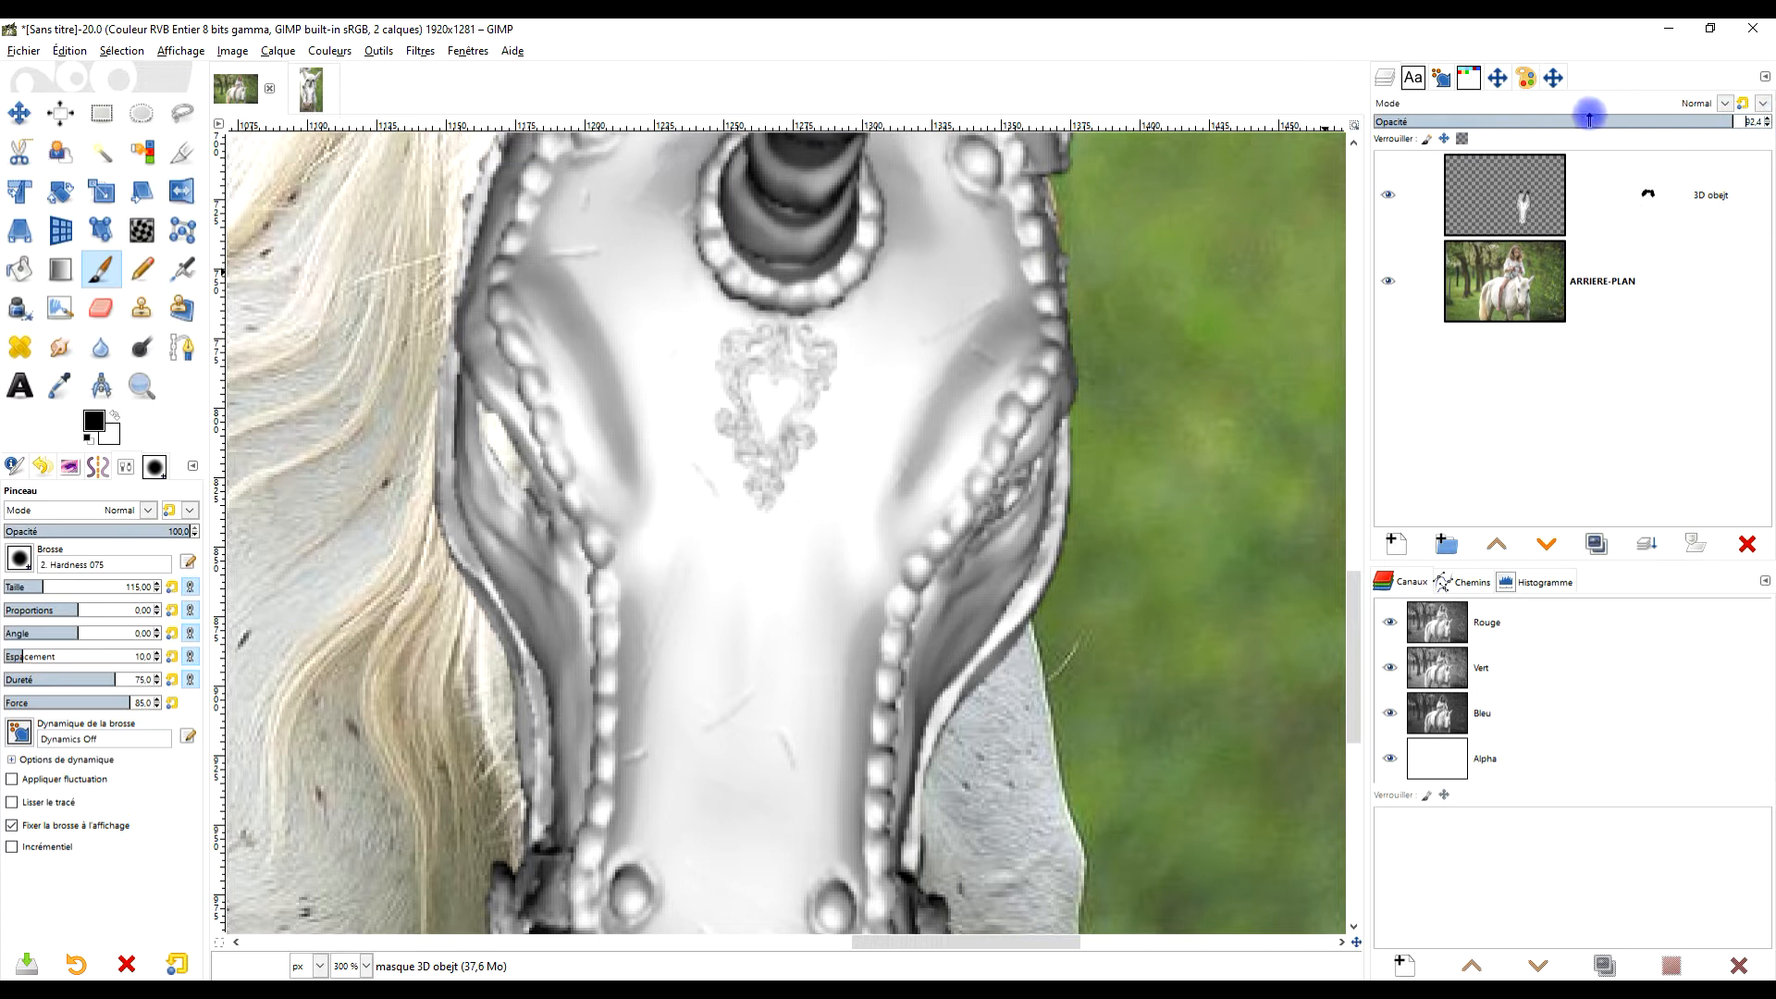
{"action": "left_click_drag", "start_coordinate": [1449, 117], "coordinate": [1453, 115]}
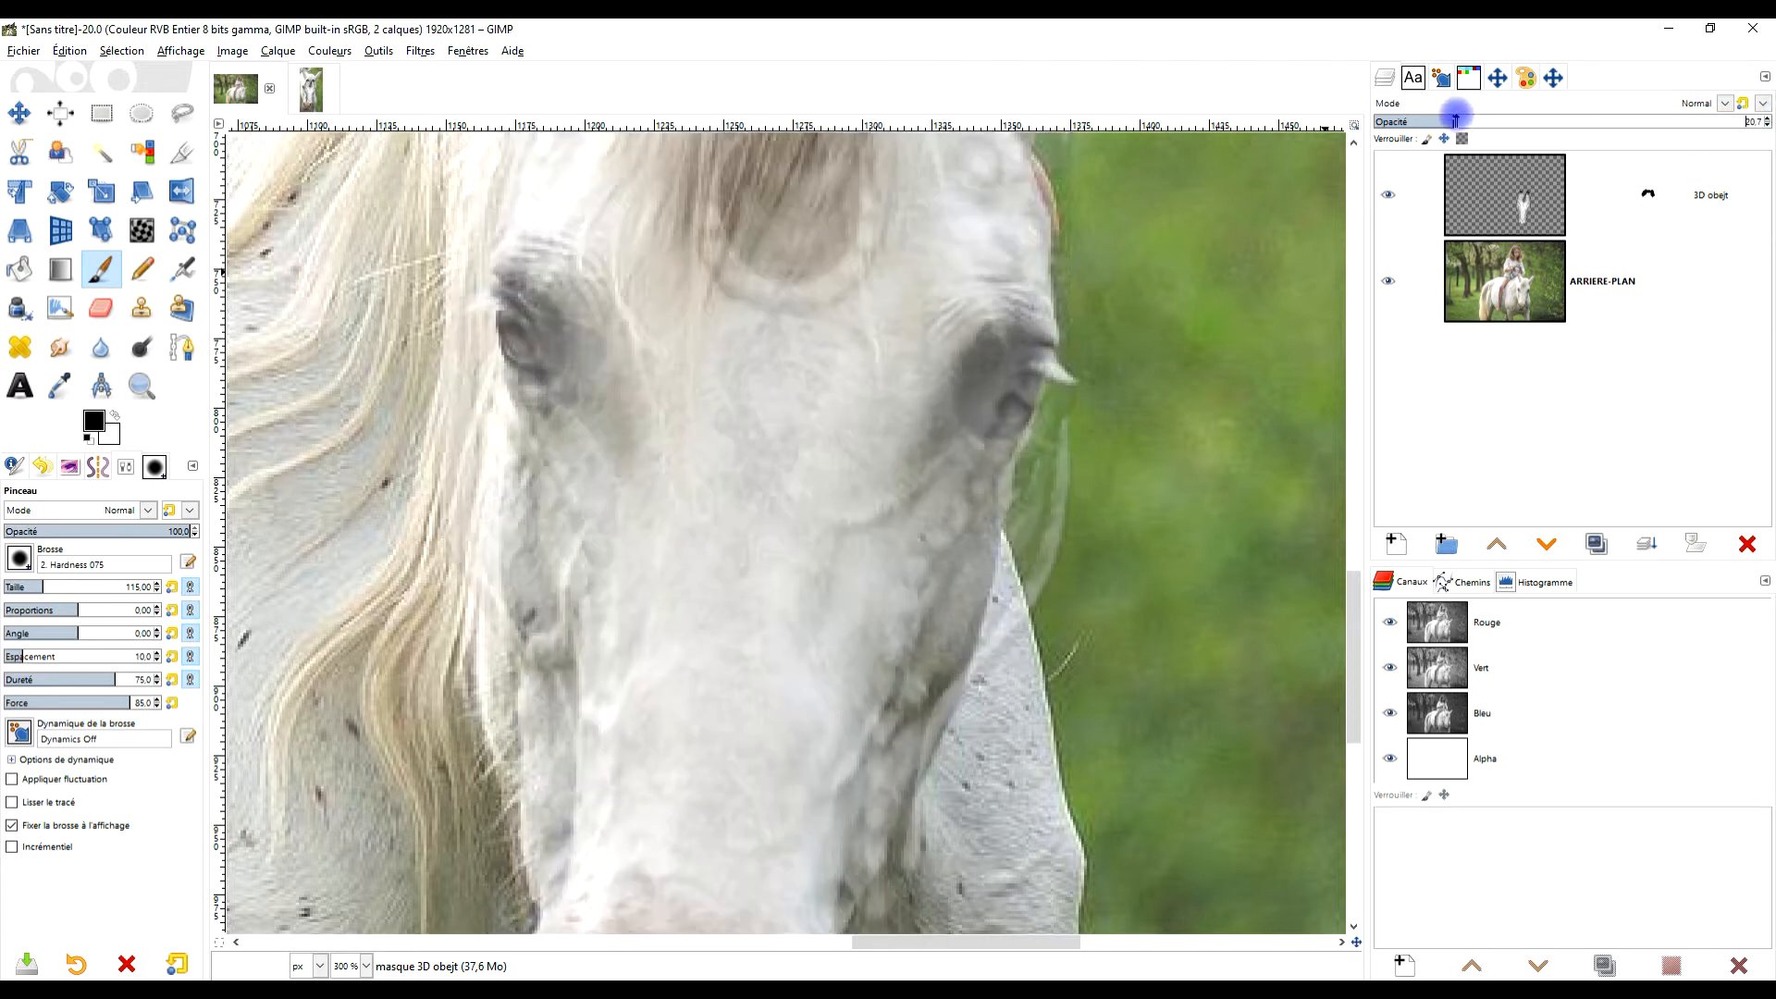
Paint black on the mask over the horse's left-hand eye, beside the mane, to uncover it.
{"action": "scroll", "coordinate": [522, 286], "scroll_direction": "up", "scroll_amount": 4}
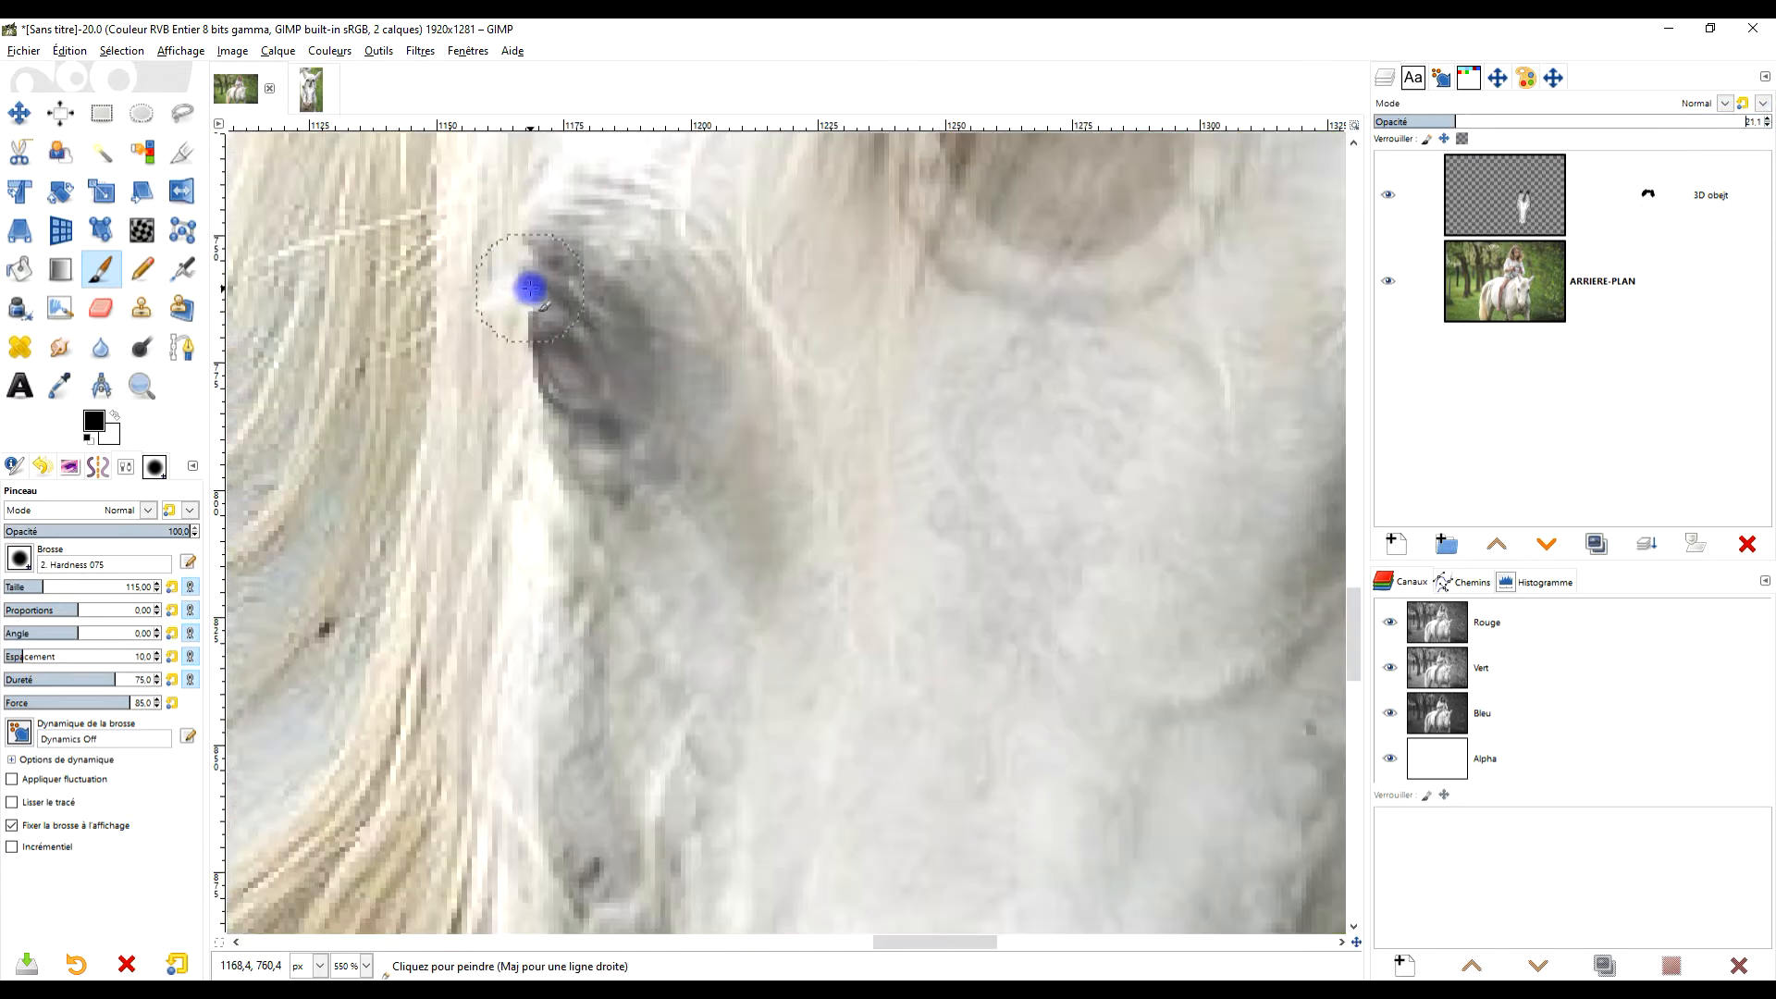
{"action": "mouse_move", "coordinate": [574, 485]}
{"action": "left_mouse_down"}
{"action": "mouse_move", "coordinate": [540, 301]}
{"action": "mouse_move", "coordinate": [575, 290]}
{"action": "mouse_move", "coordinate": [607, 488]}
{"action": "left_mouse_up"}
{"action": "mouse_move", "coordinate": [663, 341]}
{"action": "left_mouse_down"}
{"action": "mouse_move", "coordinate": [635, 316]}
{"action": "mouse_move", "coordinate": [749, 484]}
{"action": "mouse_move", "coordinate": [690, 541]}
{"action": "mouse_move", "coordinate": [566, 404]}
{"action": "left_mouse_up"}
{"action": "scroll", "coordinate": [582, 344], "scroll_direction": "down", "scroll_amount": 5}
{"action": "scroll", "coordinate": [678, 547], "scroll_direction": "up", "scroll_amount": 4}
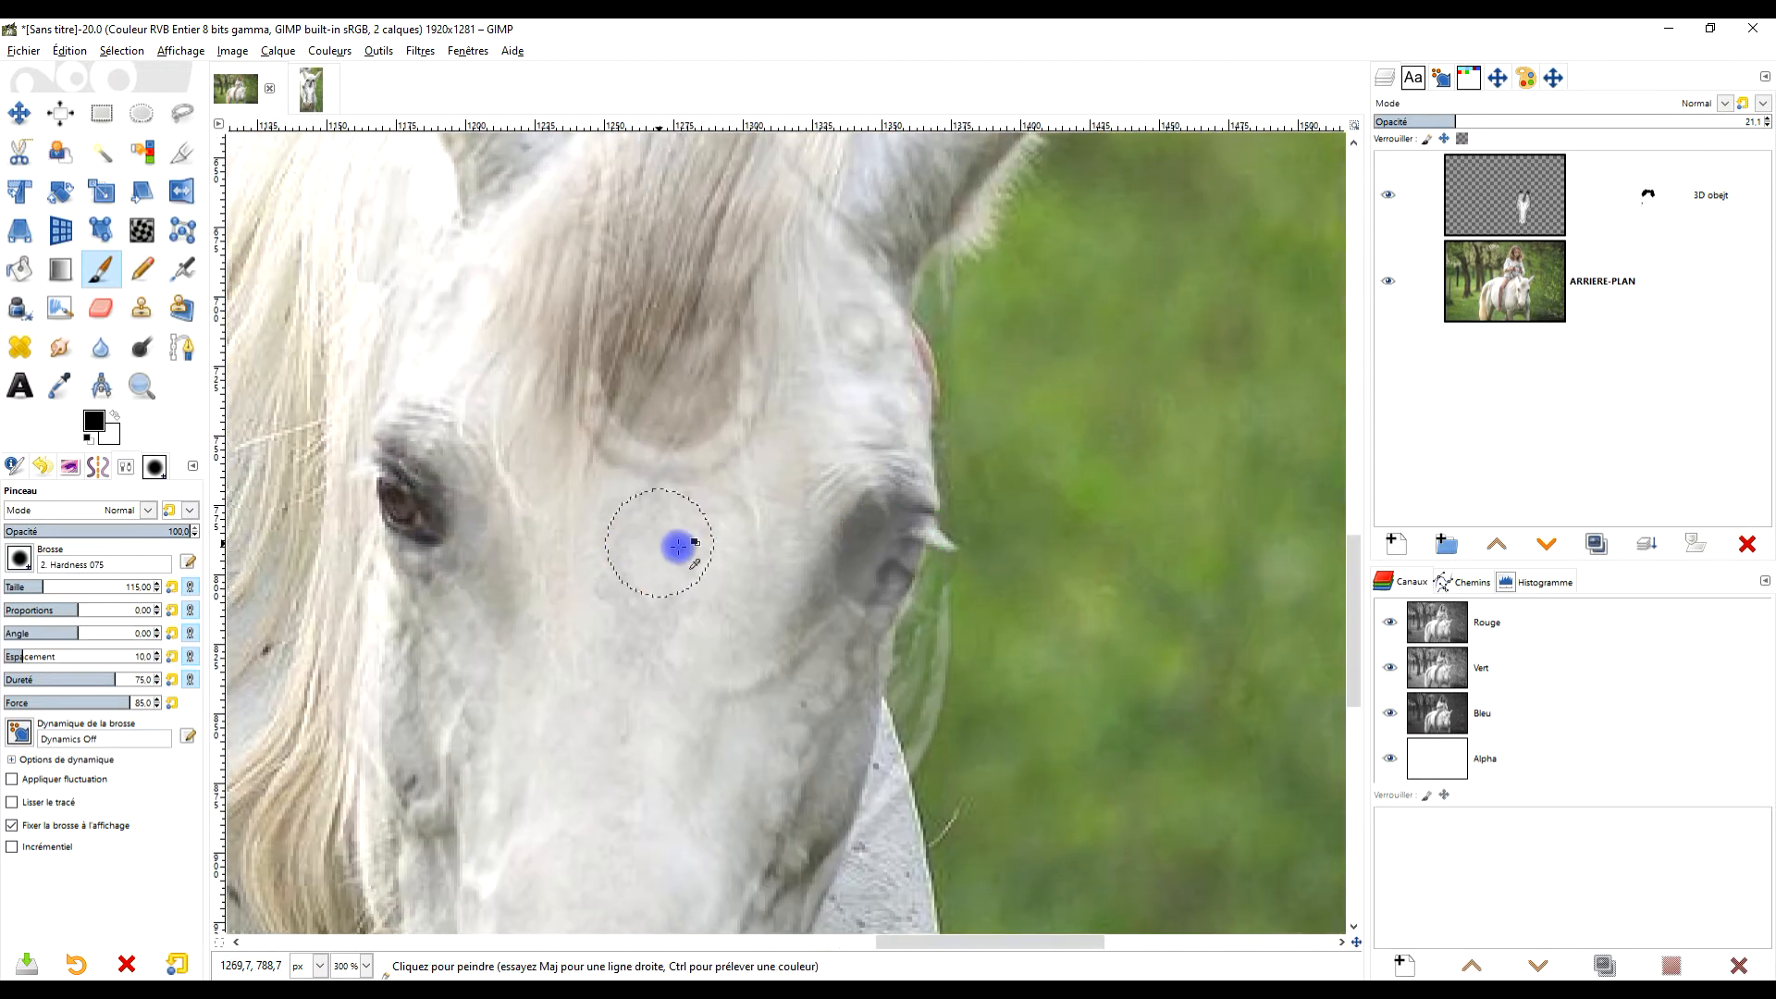
Uncover the horse's right-hand eye with black on the mask and set the 3D obejt layer's opacity to 100.
{"action": "mouse_move", "coordinate": [766, 585]}
{"action": "left_mouse_down"}
{"action": "mouse_move", "coordinate": [825, 505]}
{"action": "mouse_move", "coordinate": [752, 611]}
{"action": "mouse_move", "coordinate": [775, 480]}
{"action": "mouse_move", "coordinate": [756, 617]}
{"action": "mouse_move", "coordinate": [860, 500]}
{"action": "left_mouse_up"}
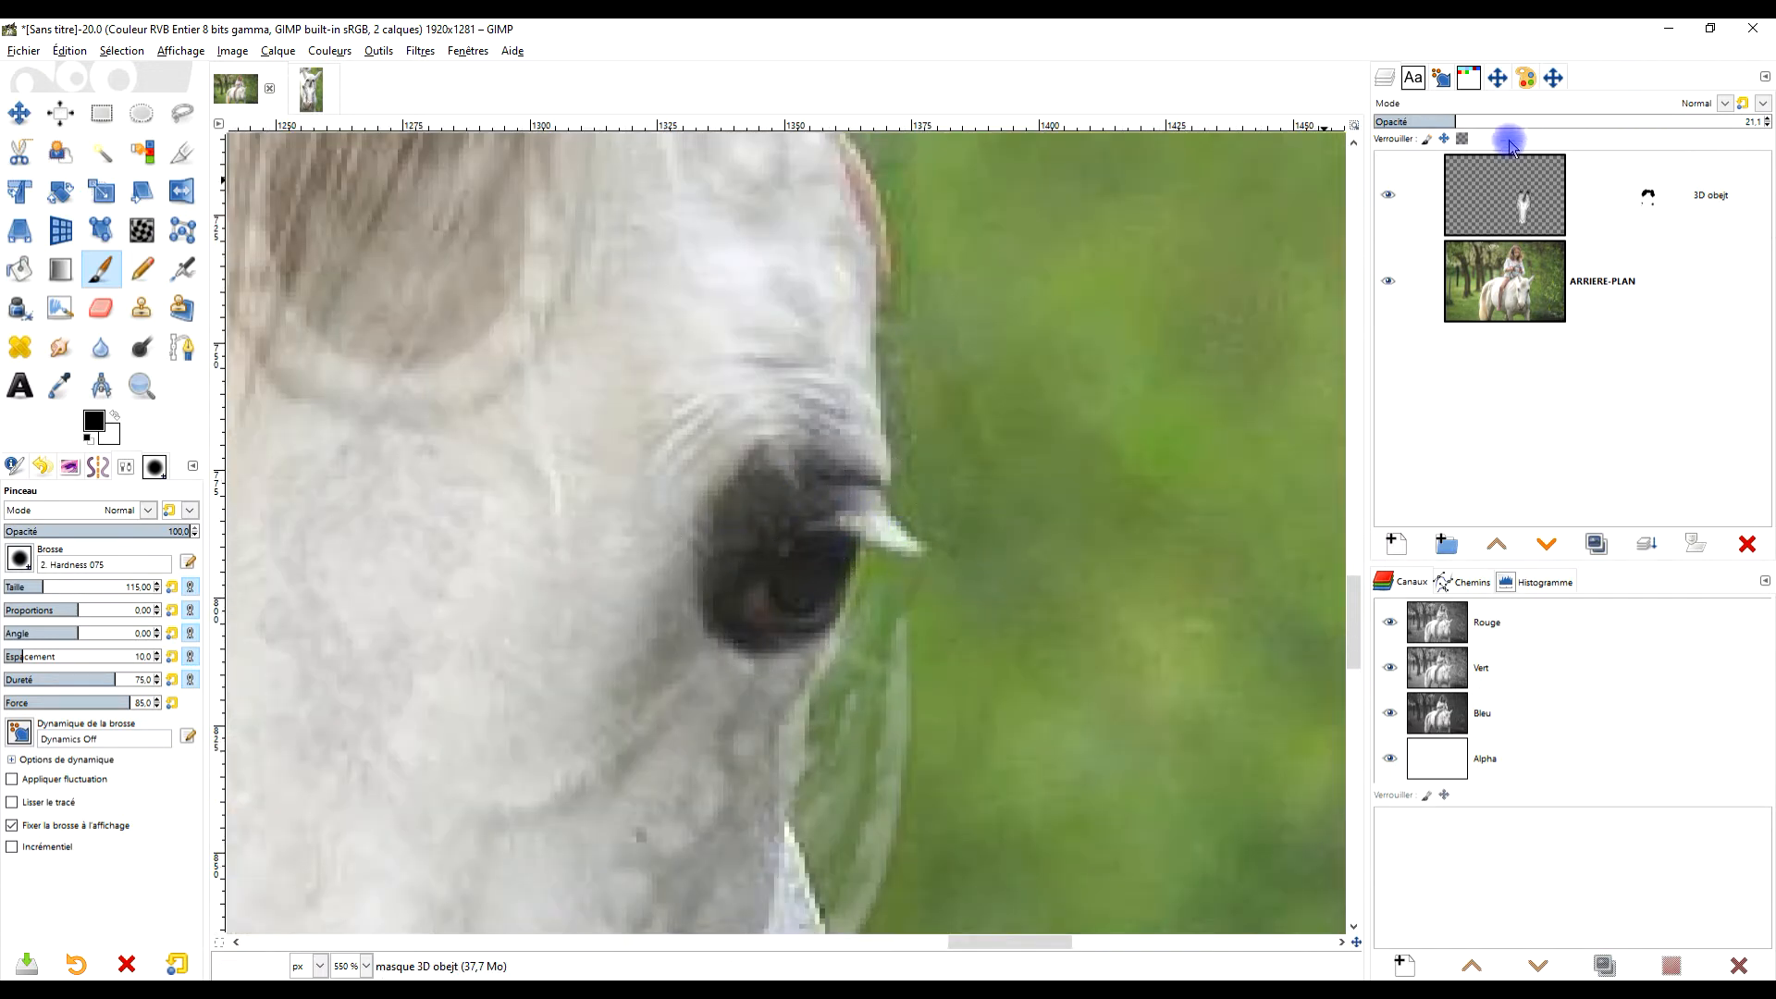
{"action": "left_click_drag", "start_coordinate": [1510, 123], "coordinate": [1768, 123]}
{"action": "scroll", "coordinate": [990, 543], "scroll_direction": "down", "scroll_amount": 8}
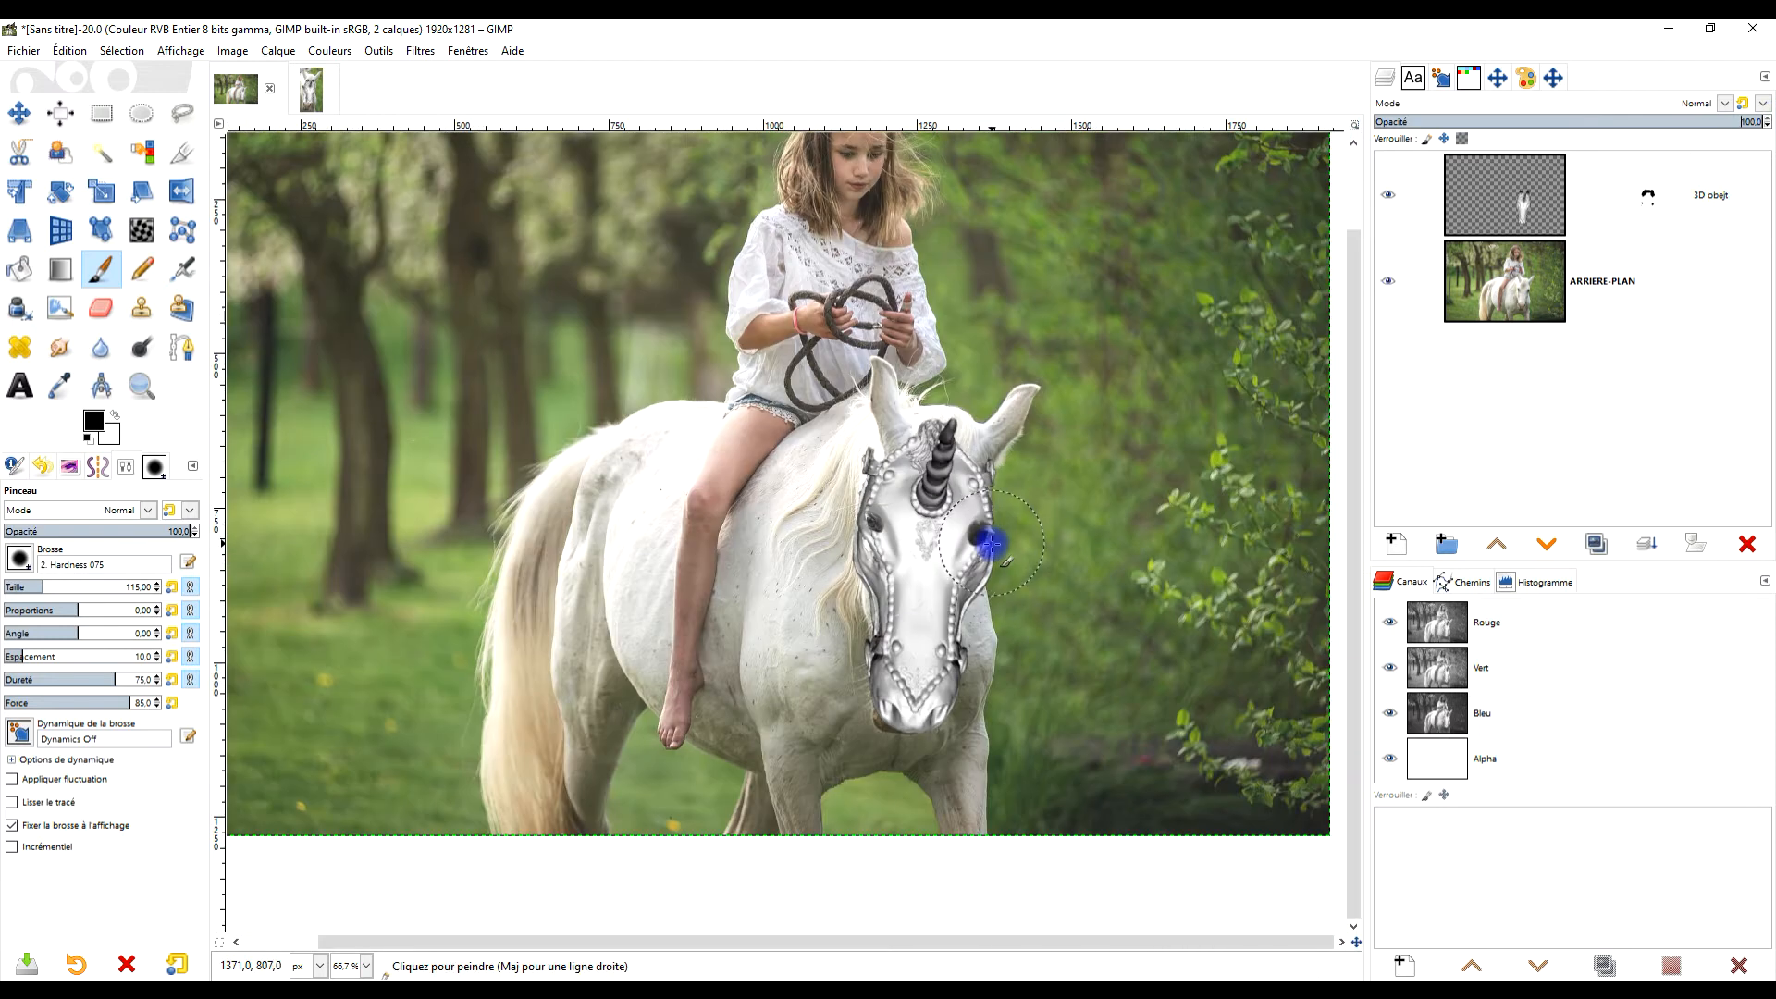
Paint more black on the mask along the lower edge of the left-hand eye to widen its opening.
{"action": "scroll", "coordinate": [948, 567], "scroll_direction": "up", "scroll_amount": 2}
{"action": "scroll", "coordinate": [947, 567], "scroll_direction": "up", "scroll_amount": 4}
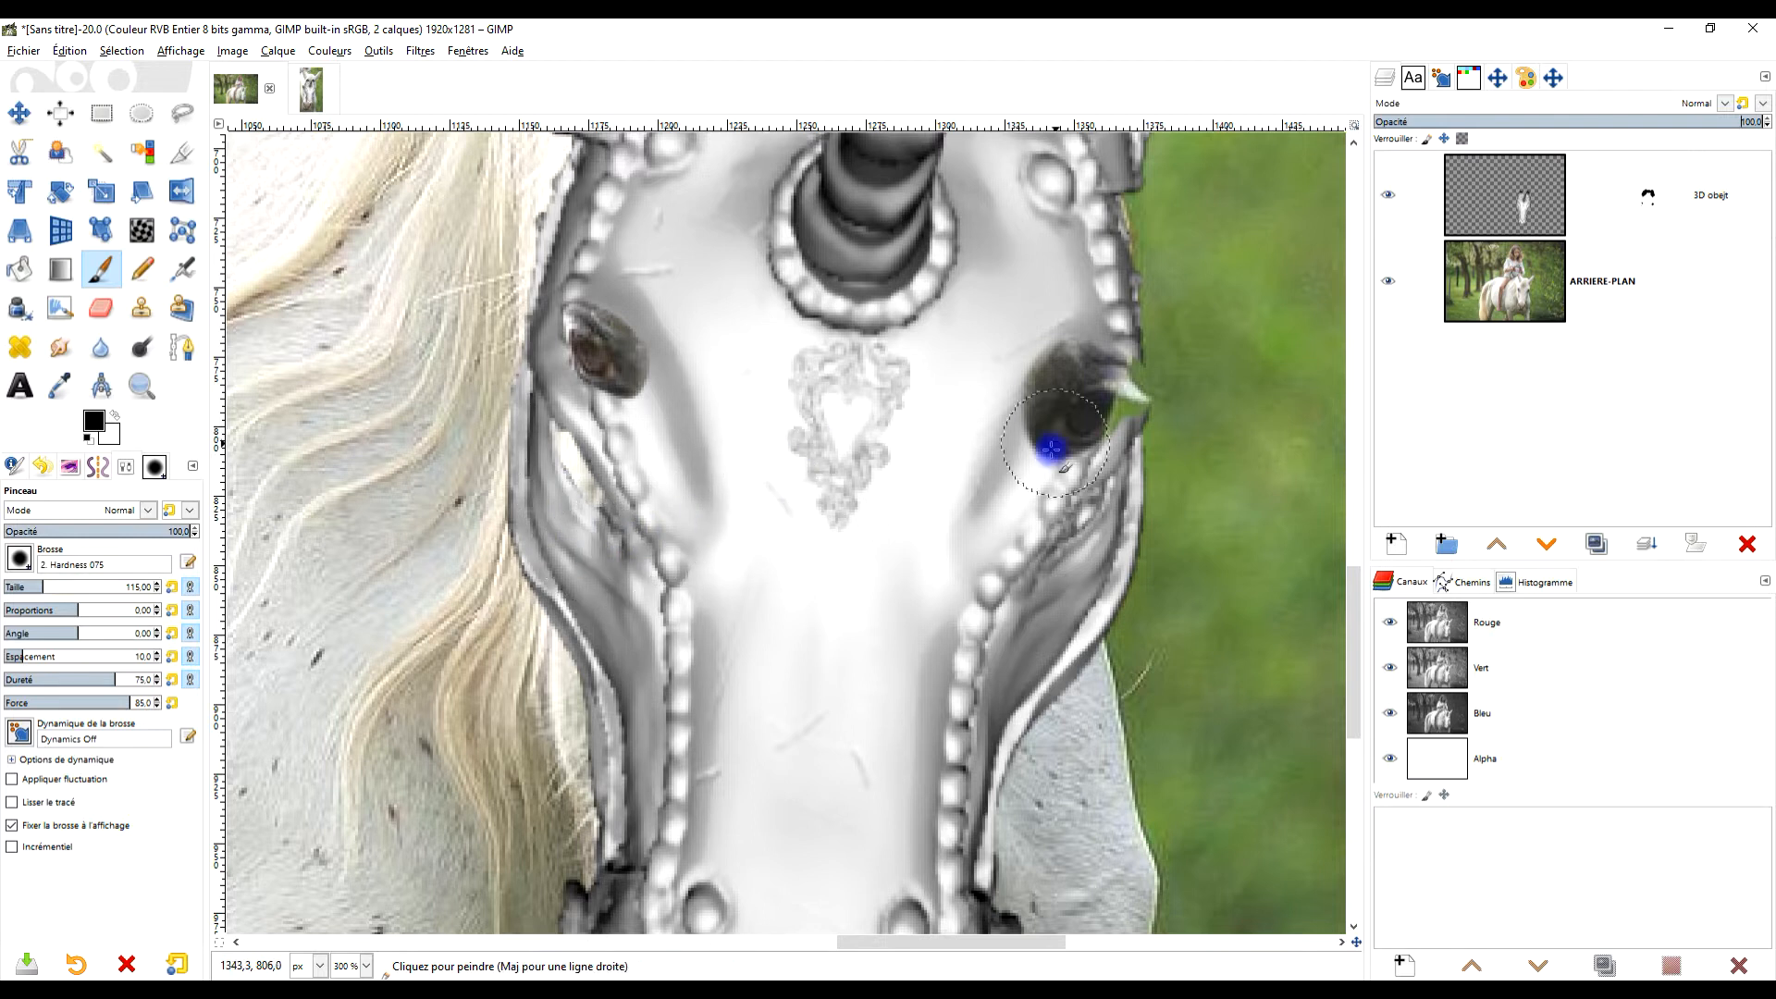
{"action": "scroll", "coordinate": [1052, 449], "scroll_direction": "down", "scroll_amount": 1}
{"action": "scroll", "coordinate": [1082, 515], "scroll_direction": "up", "scroll_amount": 3}
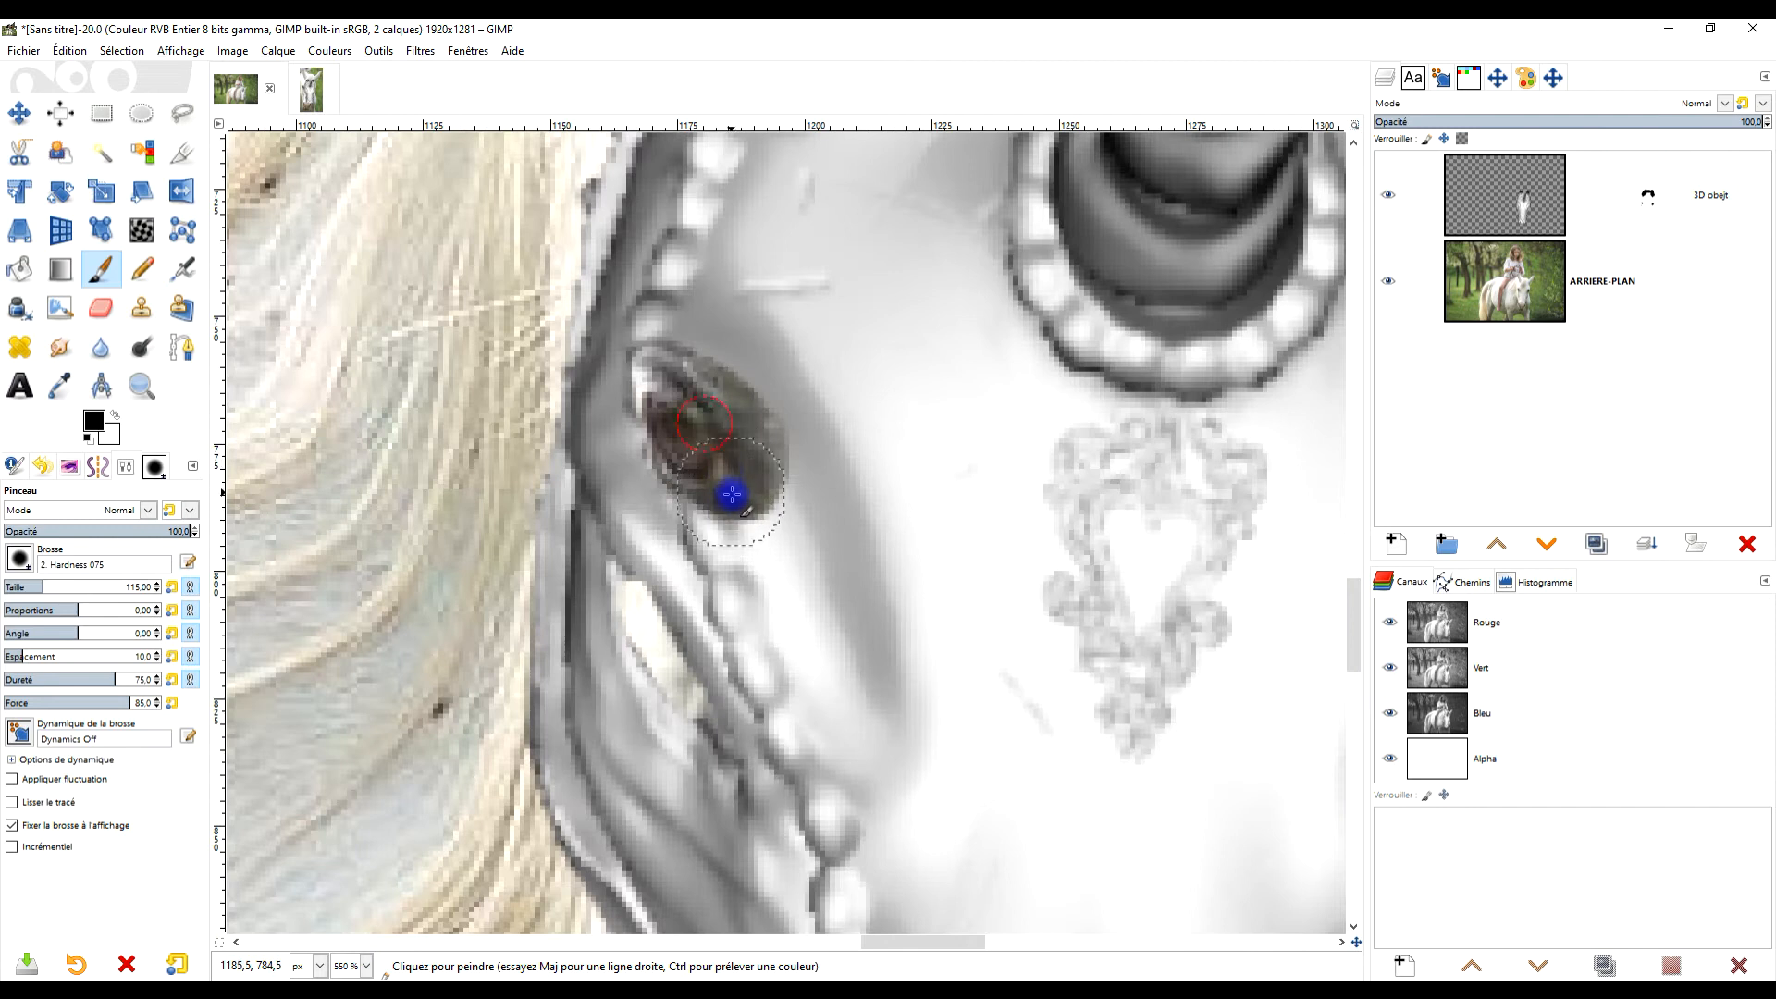
{"action": "left_click_drag", "start_coordinate": [731, 495], "coordinate": [732, 470]}
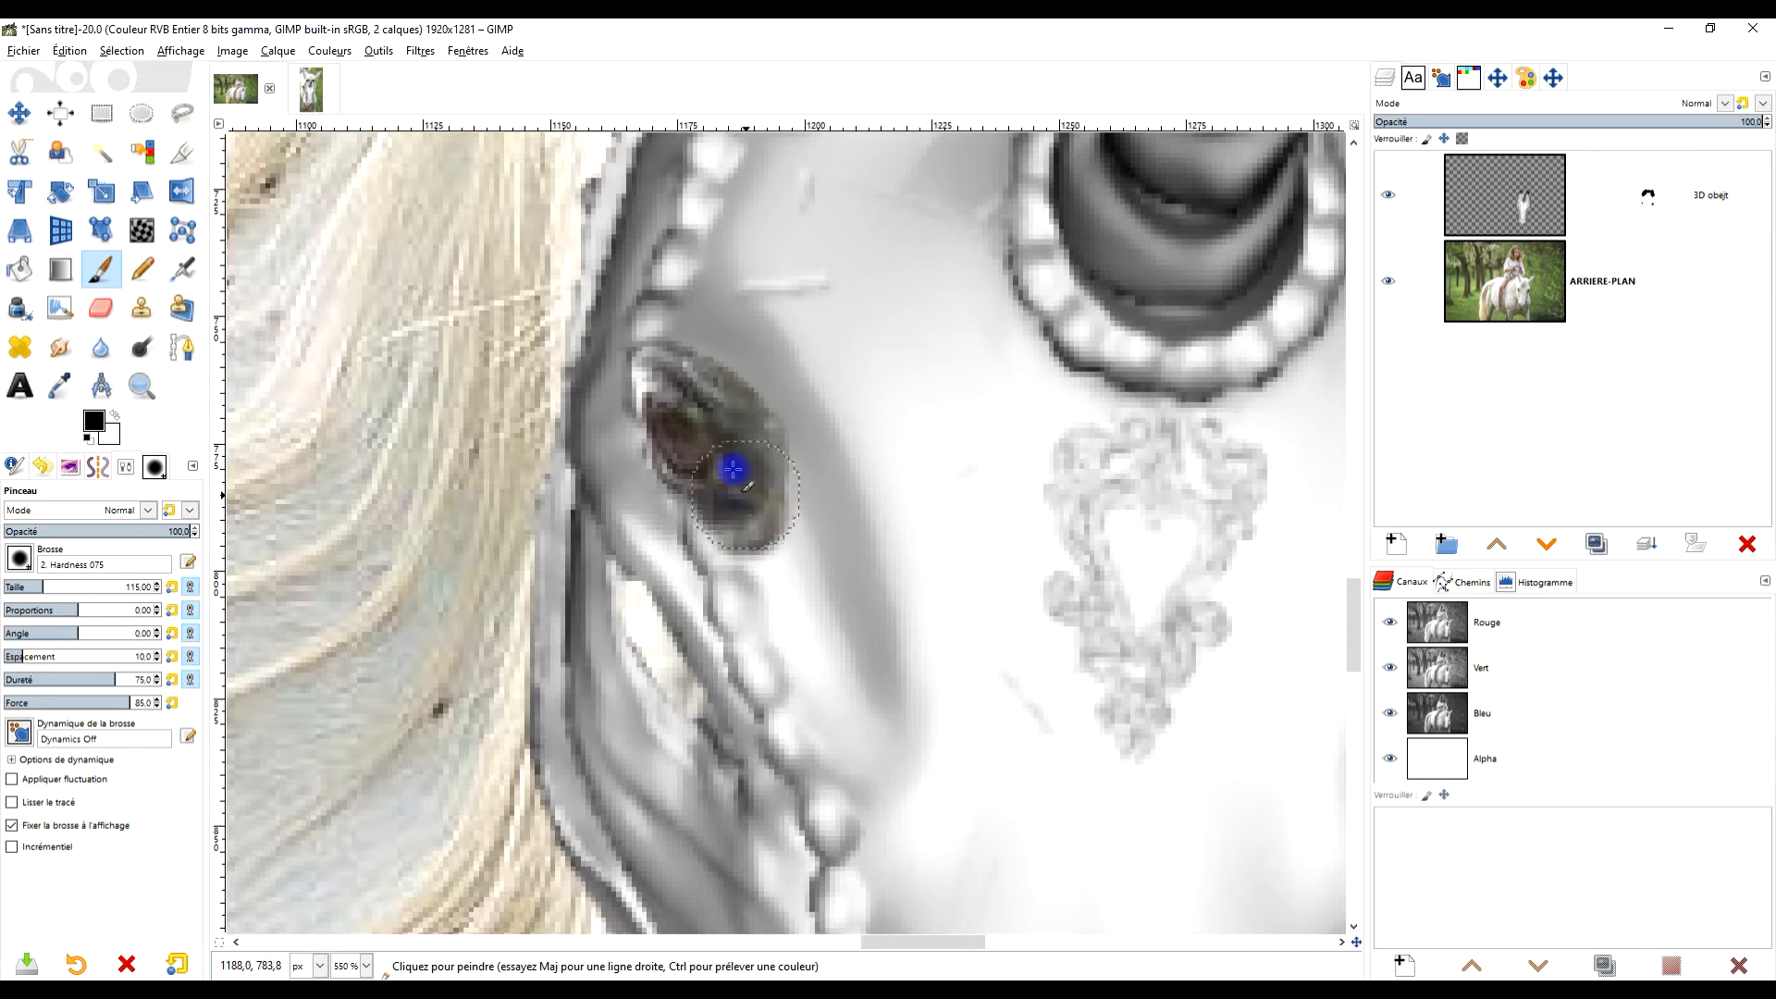
{"action": "scroll", "coordinate": [837, 476], "scroll_direction": "down", "scroll_amount": 4}
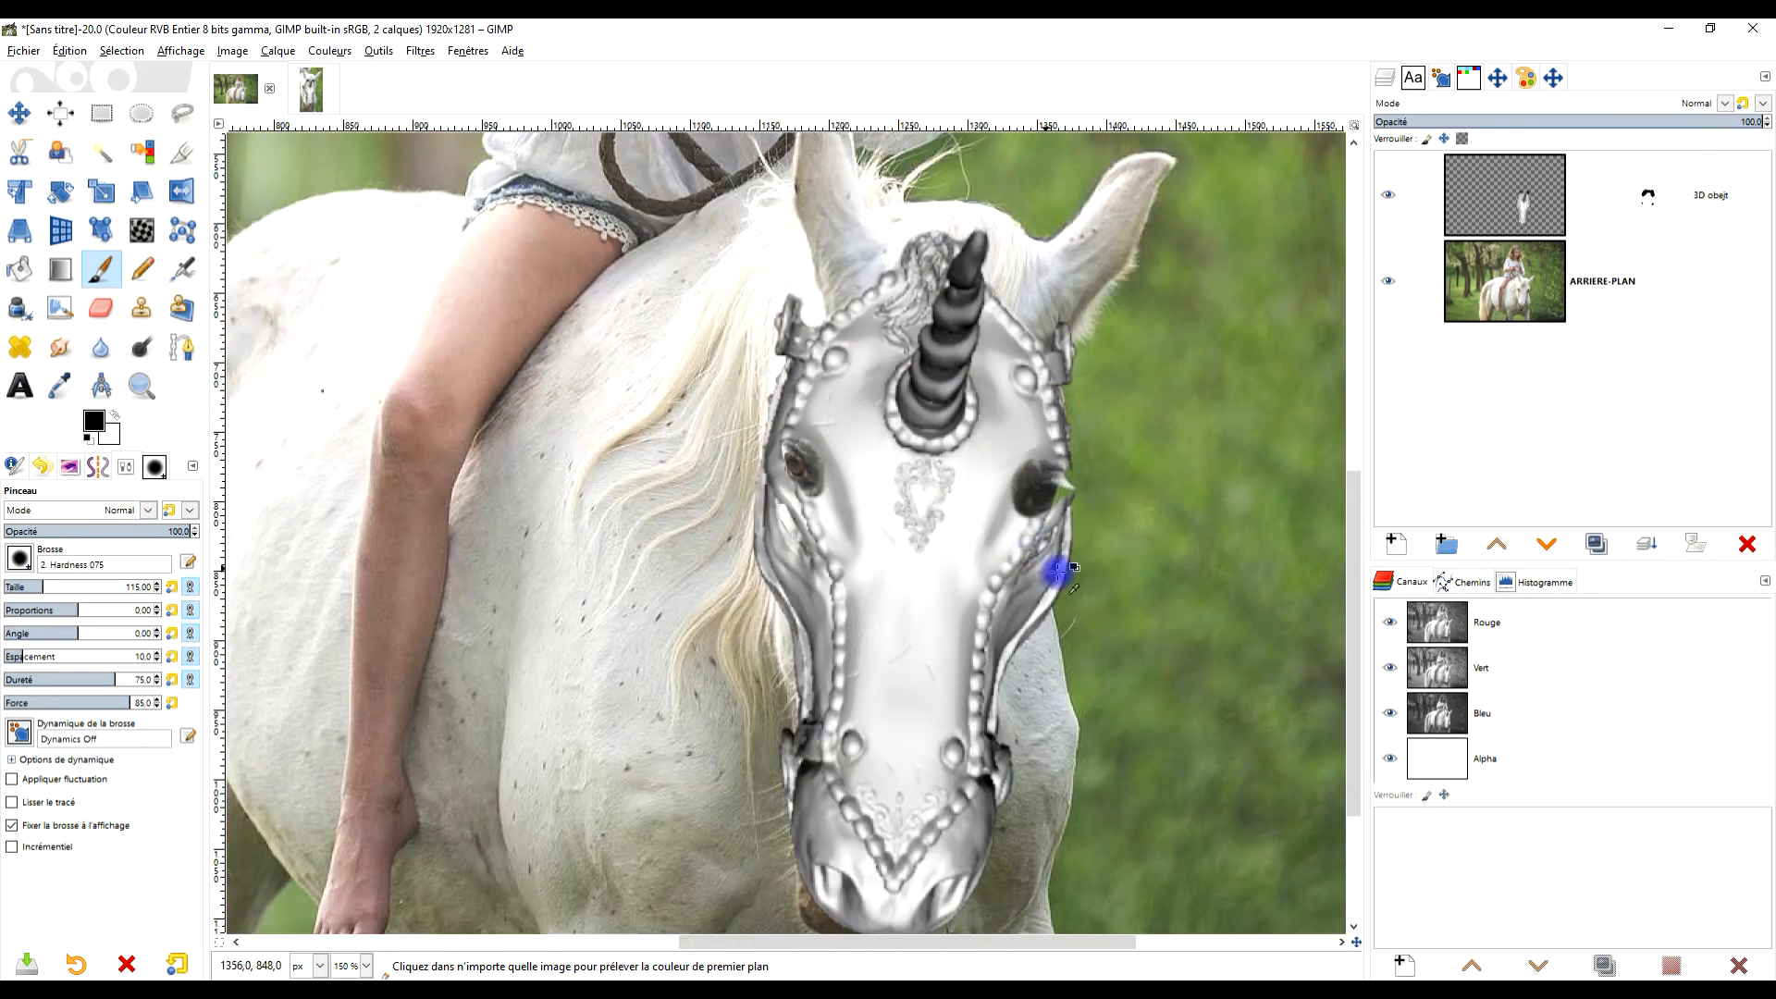
Paint white on the mask around the right-hand eye to bring back the metal socket and the armour's outer edge.
{"action": "scroll", "coordinate": [1125, 535], "scroll_direction": "up", "scroll_amount": 3}
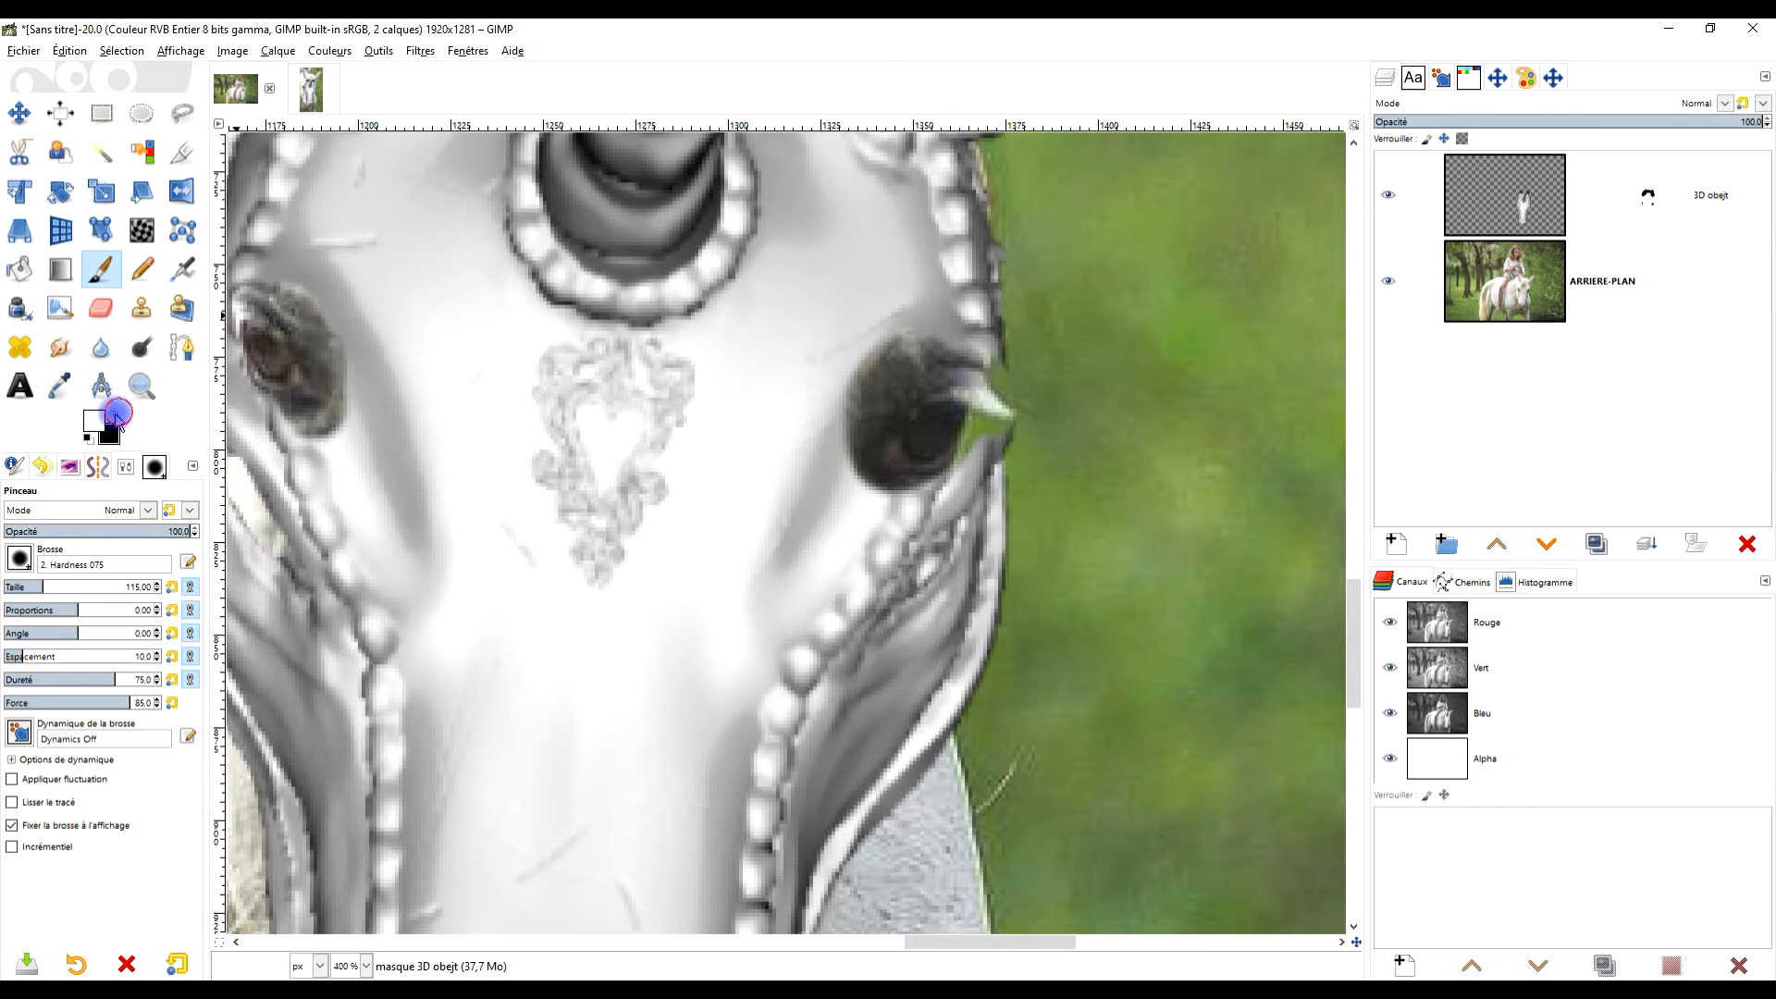
{"action": "mouse_move", "coordinate": [999, 309]}
{"action": "left_mouse_down"}
{"action": "mouse_move", "coordinate": [921, 306]}
{"action": "mouse_move", "coordinate": [864, 344]}
{"action": "mouse_move", "coordinate": [877, 352]}
{"action": "mouse_move", "coordinate": [821, 457]}
{"action": "mouse_move", "coordinate": [820, 508]}
{"action": "mouse_move", "coordinate": [836, 414]}
{"action": "mouse_move", "coordinate": [889, 321]}
{"action": "mouse_move", "coordinate": [844, 500]}
{"action": "left_mouse_up"}
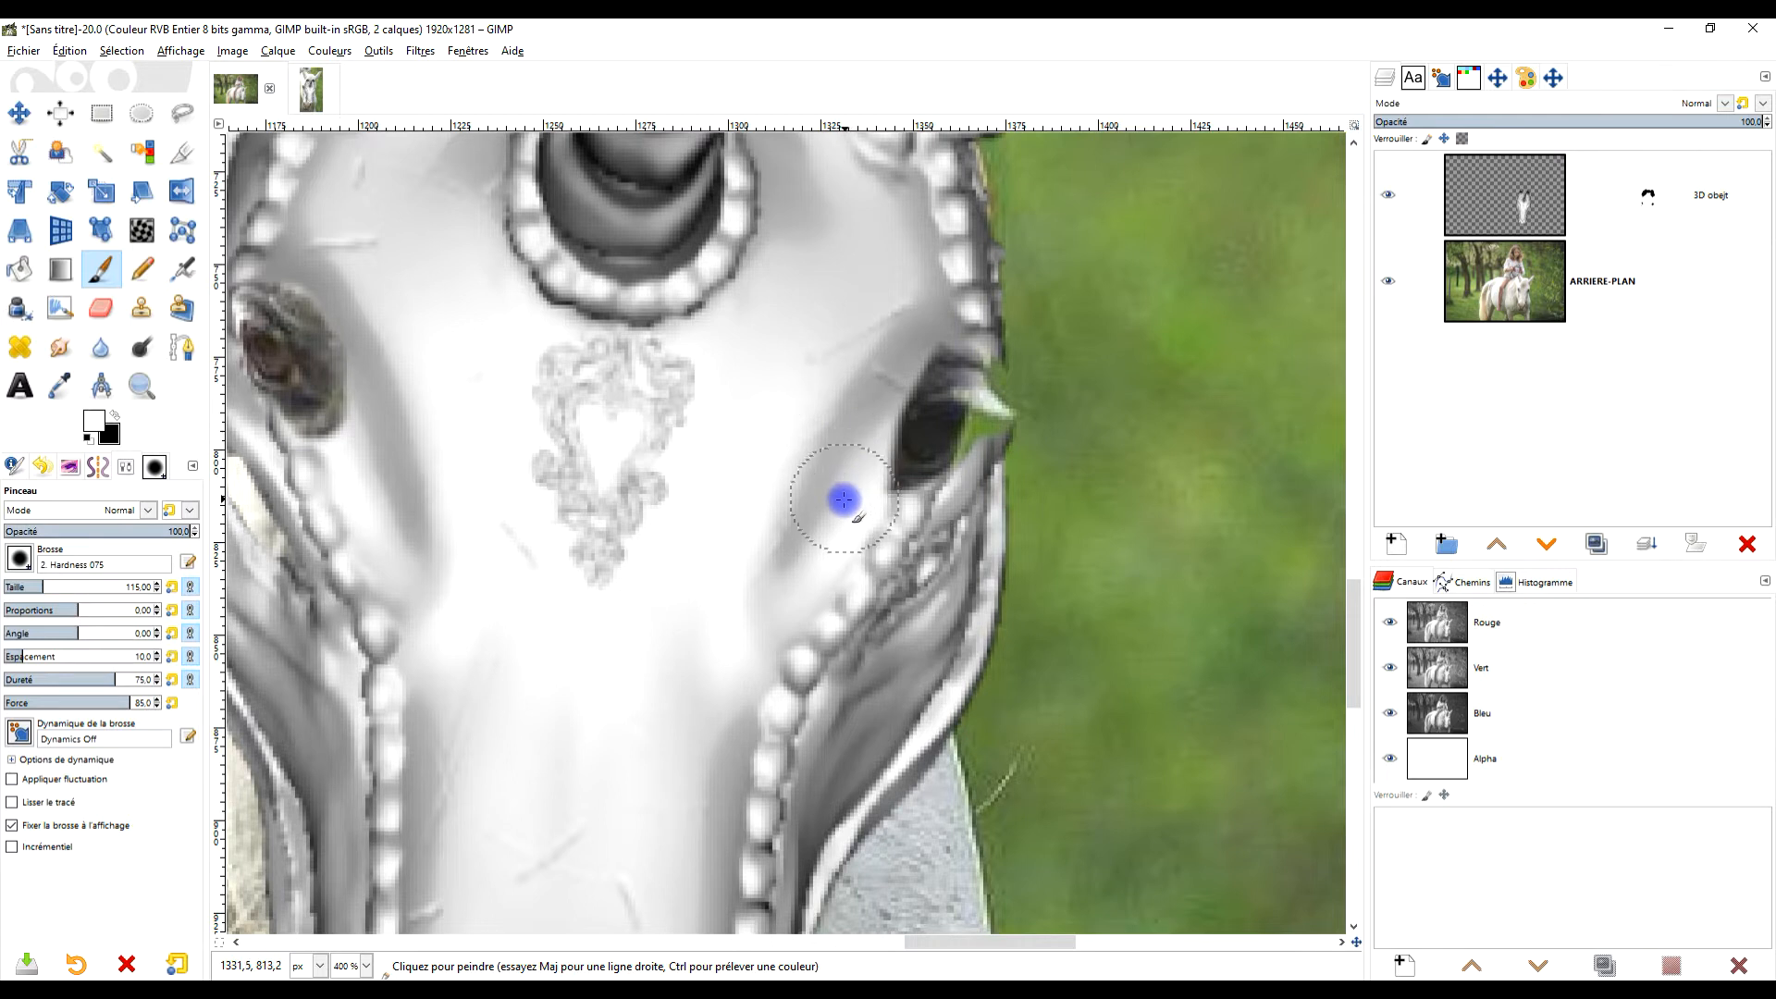
{"action": "scroll", "coordinate": [983, 451], "scroll_direction": "up", "scroll_amount": 2}
{"action": "mouse_move", "coordinate": [971, 407]}
{"action": "left_mouse_down"}
{"action": "mouse_move", "coordinate": [949, 437]}
{"action": "mouse_move", "coordinate": [991, 334]}
{"action": "mouse_move", "coordinate": [990, 241]}
{"action": "left_mouse_up"}
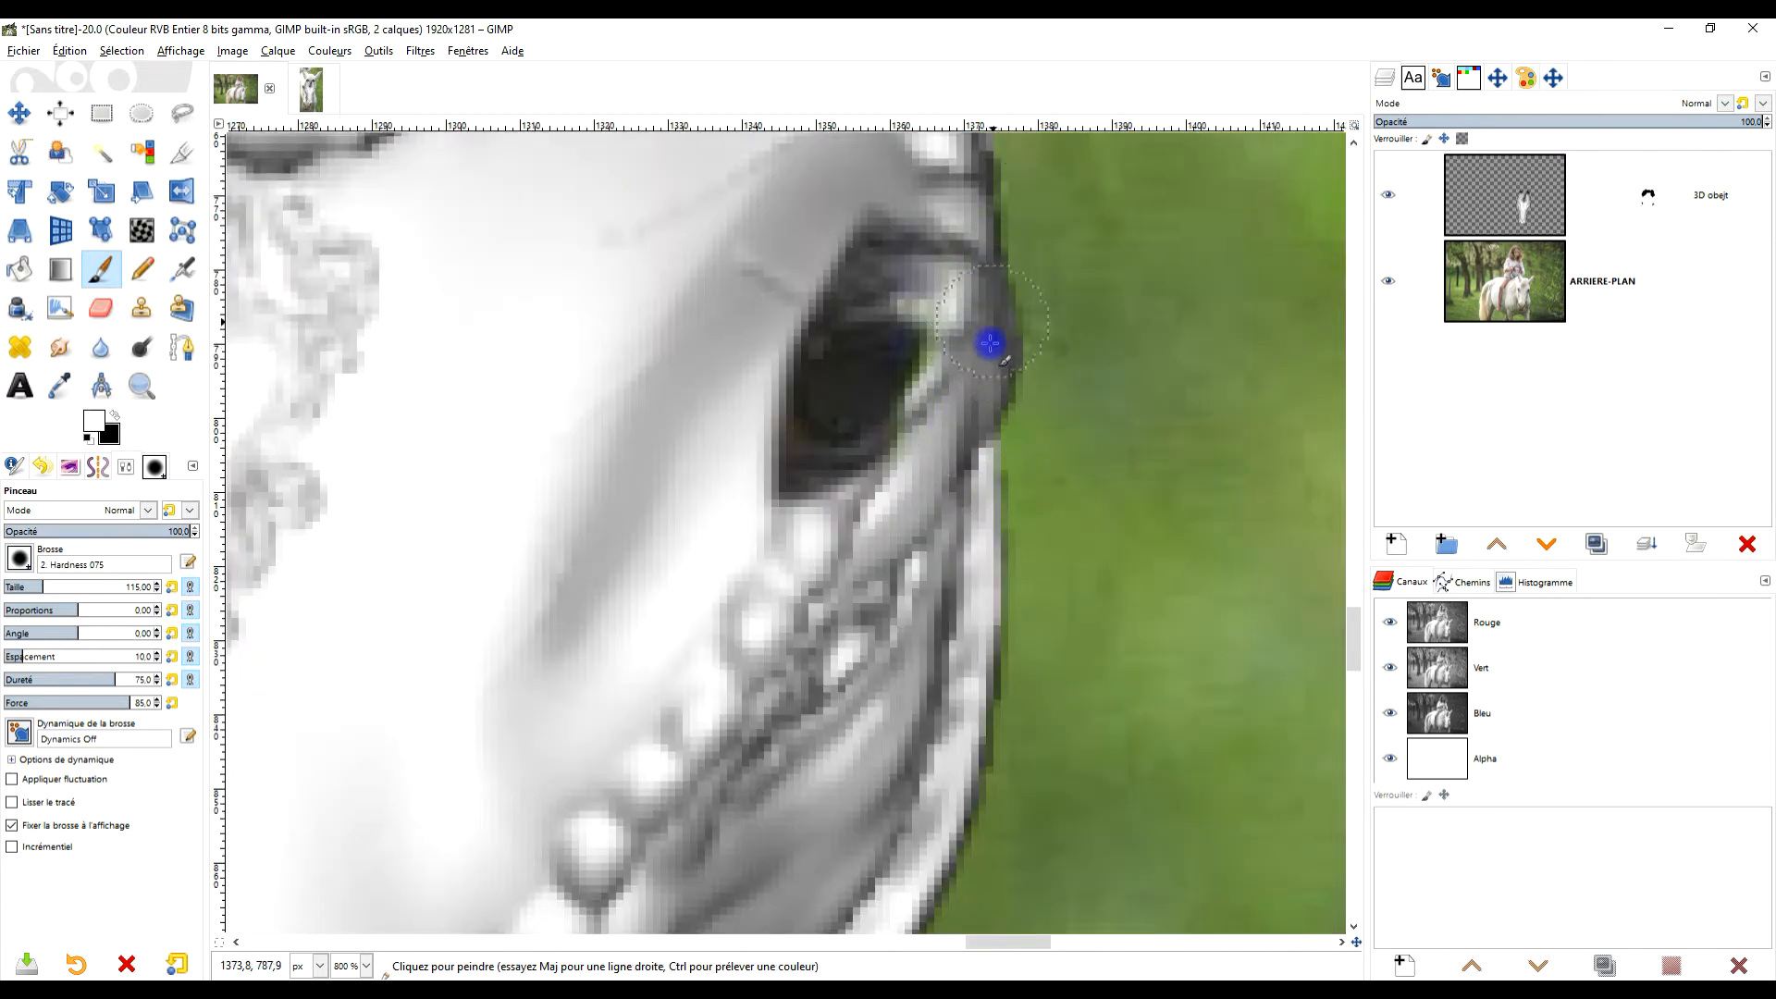
Paint white on the mask beside and below the left-hand eye to restore the metal rim of its socket.
{"action": "scroll", "coordinate": [804, 571], "scroll_direction": "down", "scroll_amount": 5}
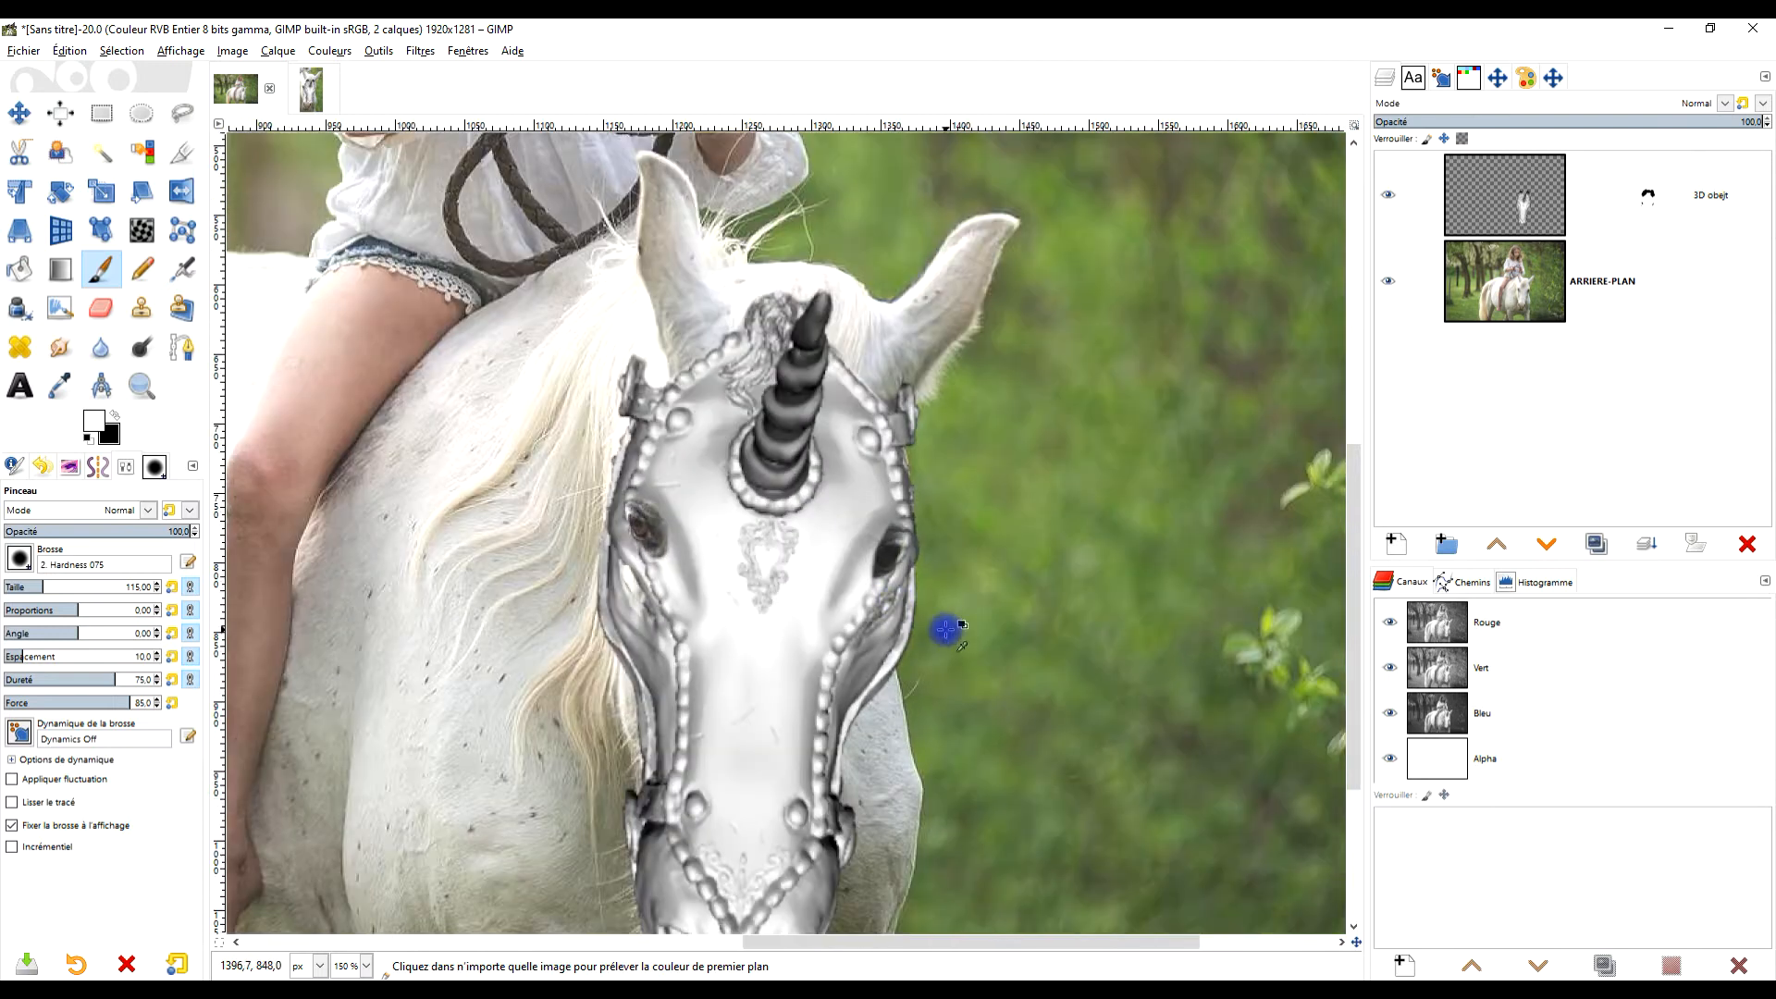
{"action": "scroll", "coordinate": [655, 460], "scroll_direction": "up", "scroll_amount": 4}
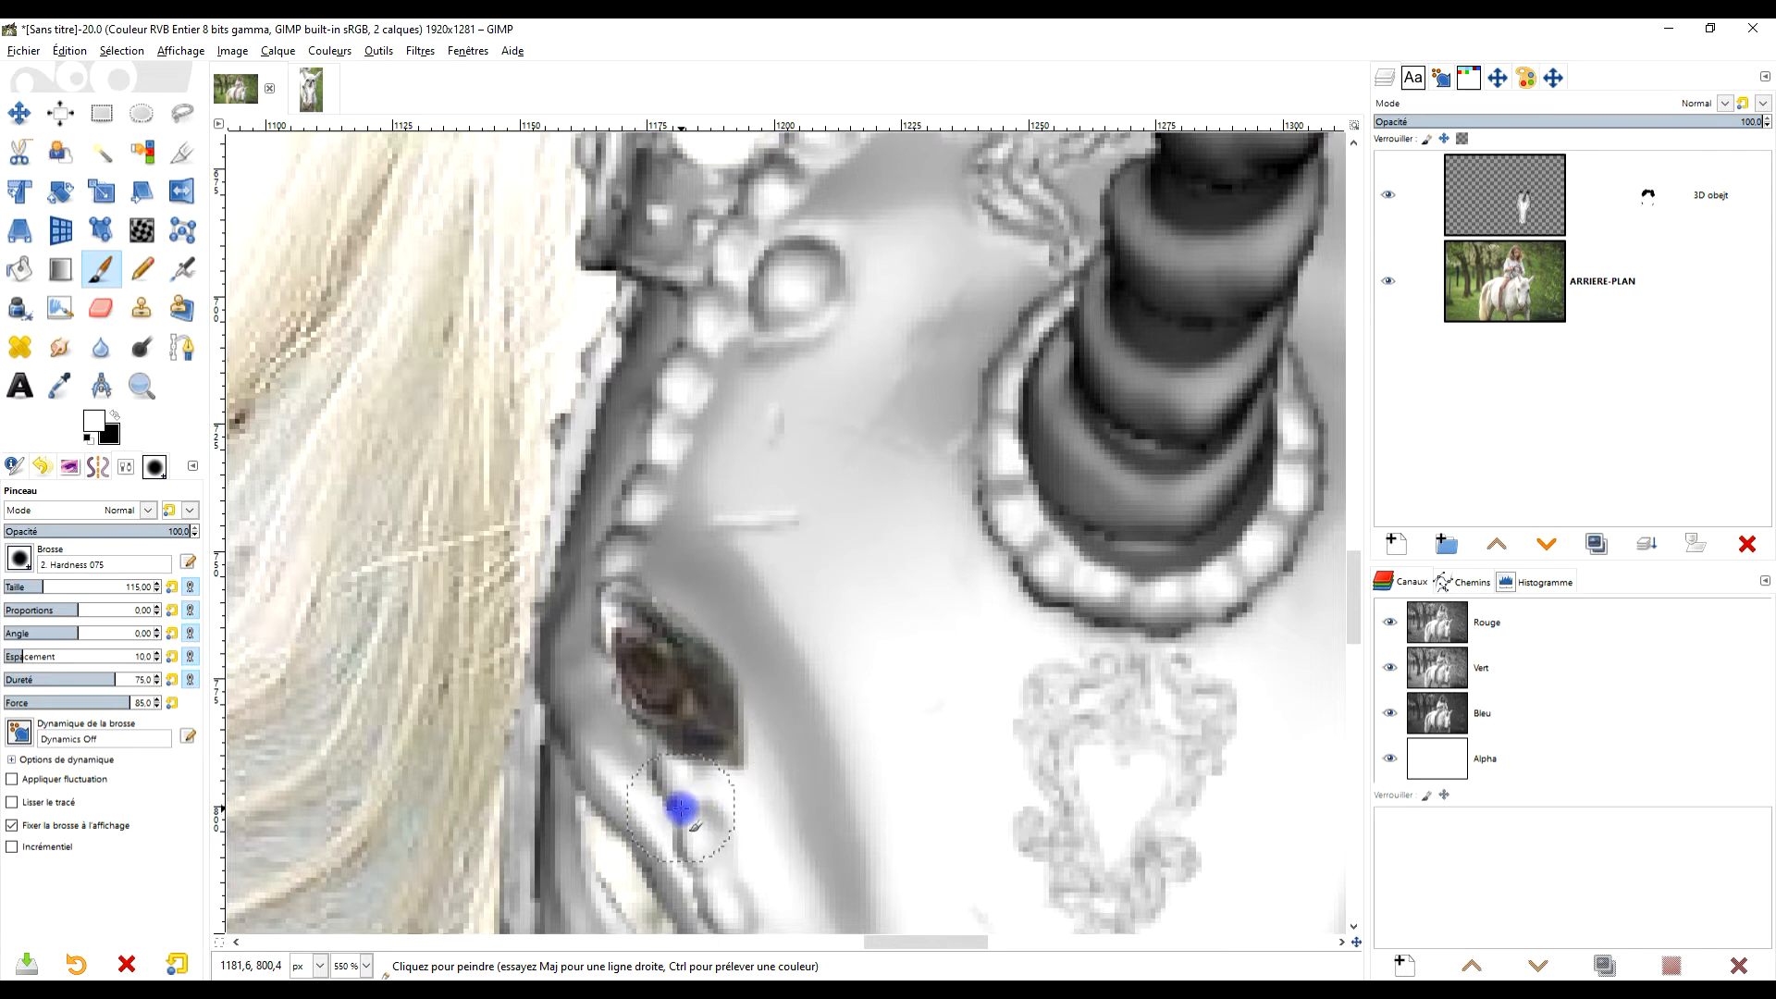
{"action": "scroll", "coordinate": [680, 809], "scroll_direction": "down", "scroll_amount": 4}
{"action": "scroll", "coordinate": [730, 606], "scroll_direction": "up", "scroll_amount": 2}
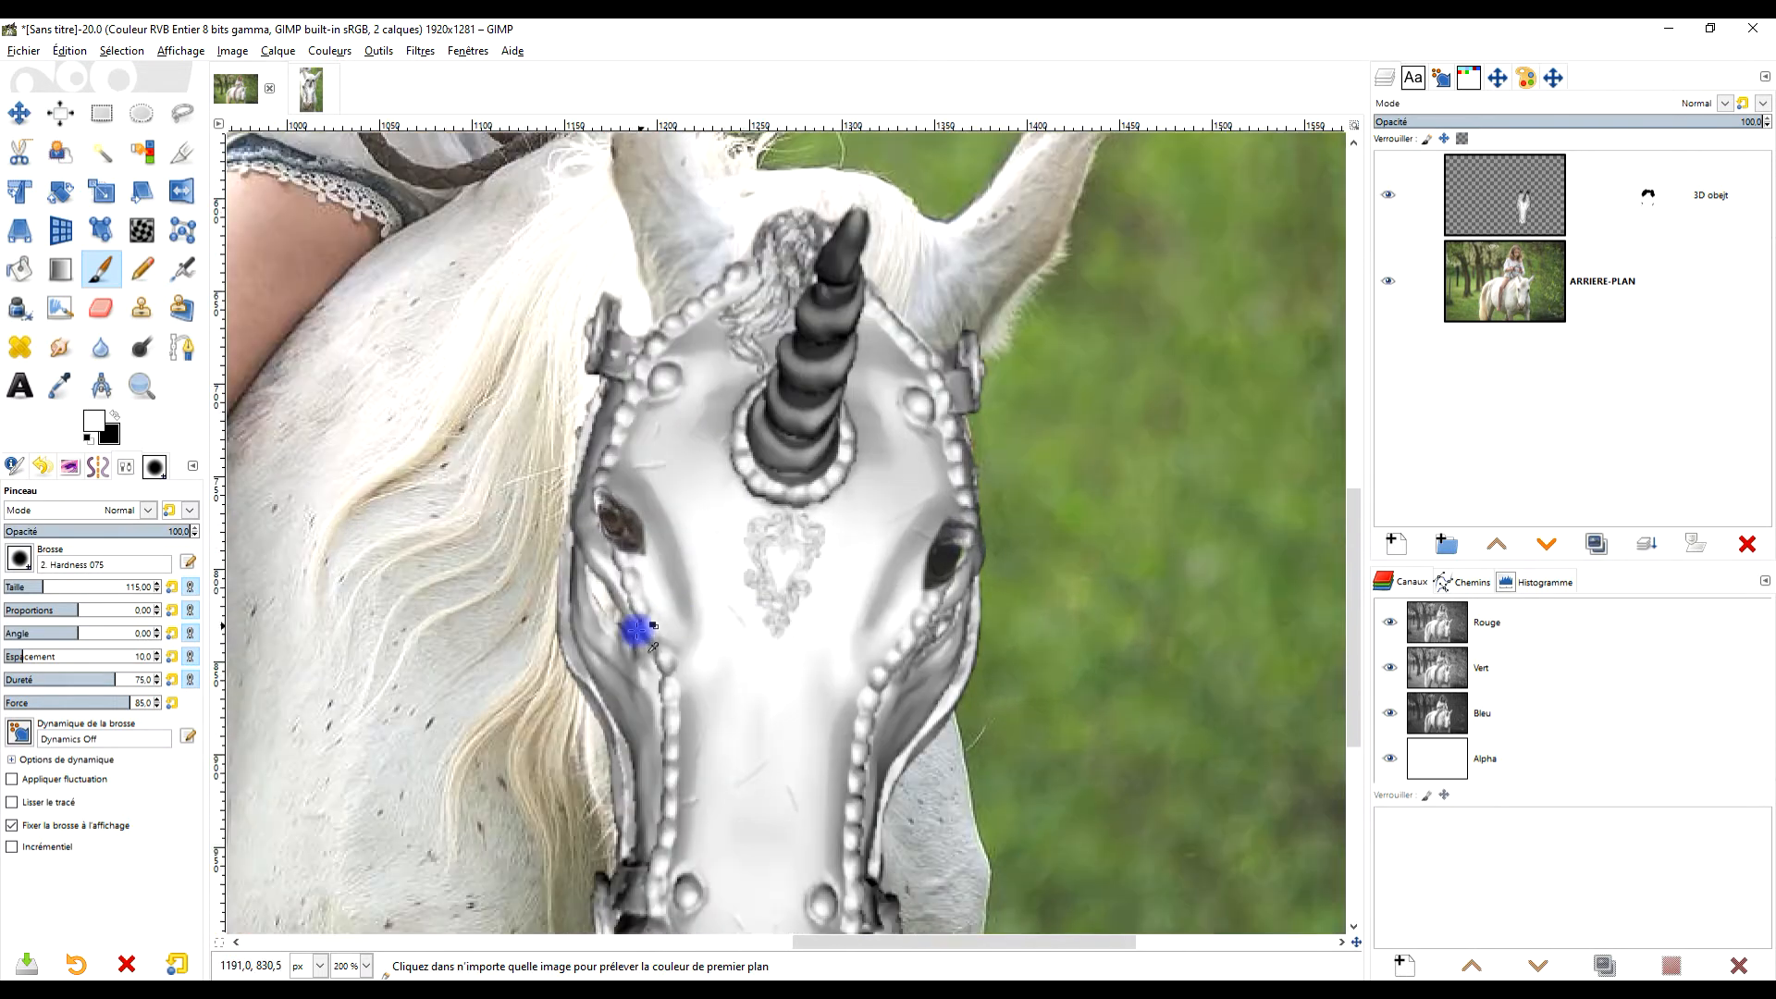
{"action": "scroll", "coordinate": [637, 631], "scroll_direction": "up", "scroll_amount": 1}
{"action": "scroll", "coordinate": [615, 592], "scroll_direction": "up", "scroll_amount": 3}
{"action": "mouse_move", "coordinate": [685, 515]}
{"action": "left_mouse_down"}
{"action": "mouse_move", "coordinate": [751, 511]}
{"action": "mouse_move", "coordinate": [784, 455]}
{"action": "mouse_move", "coordinate": [745, 297]}
{"action": "mouse_move", "coordinate": [673, 212]}
{"action": "mouse_move", "coordinate": [767, 386]}
{"action": "mouse_move", "coordinate": [778, 453]}
{"action": "mouse_move", "coordinate": [770, 491]}
{"action": "mouse_move", "coordinate": [627, 504]}
{"action": "left_mouse_up"}
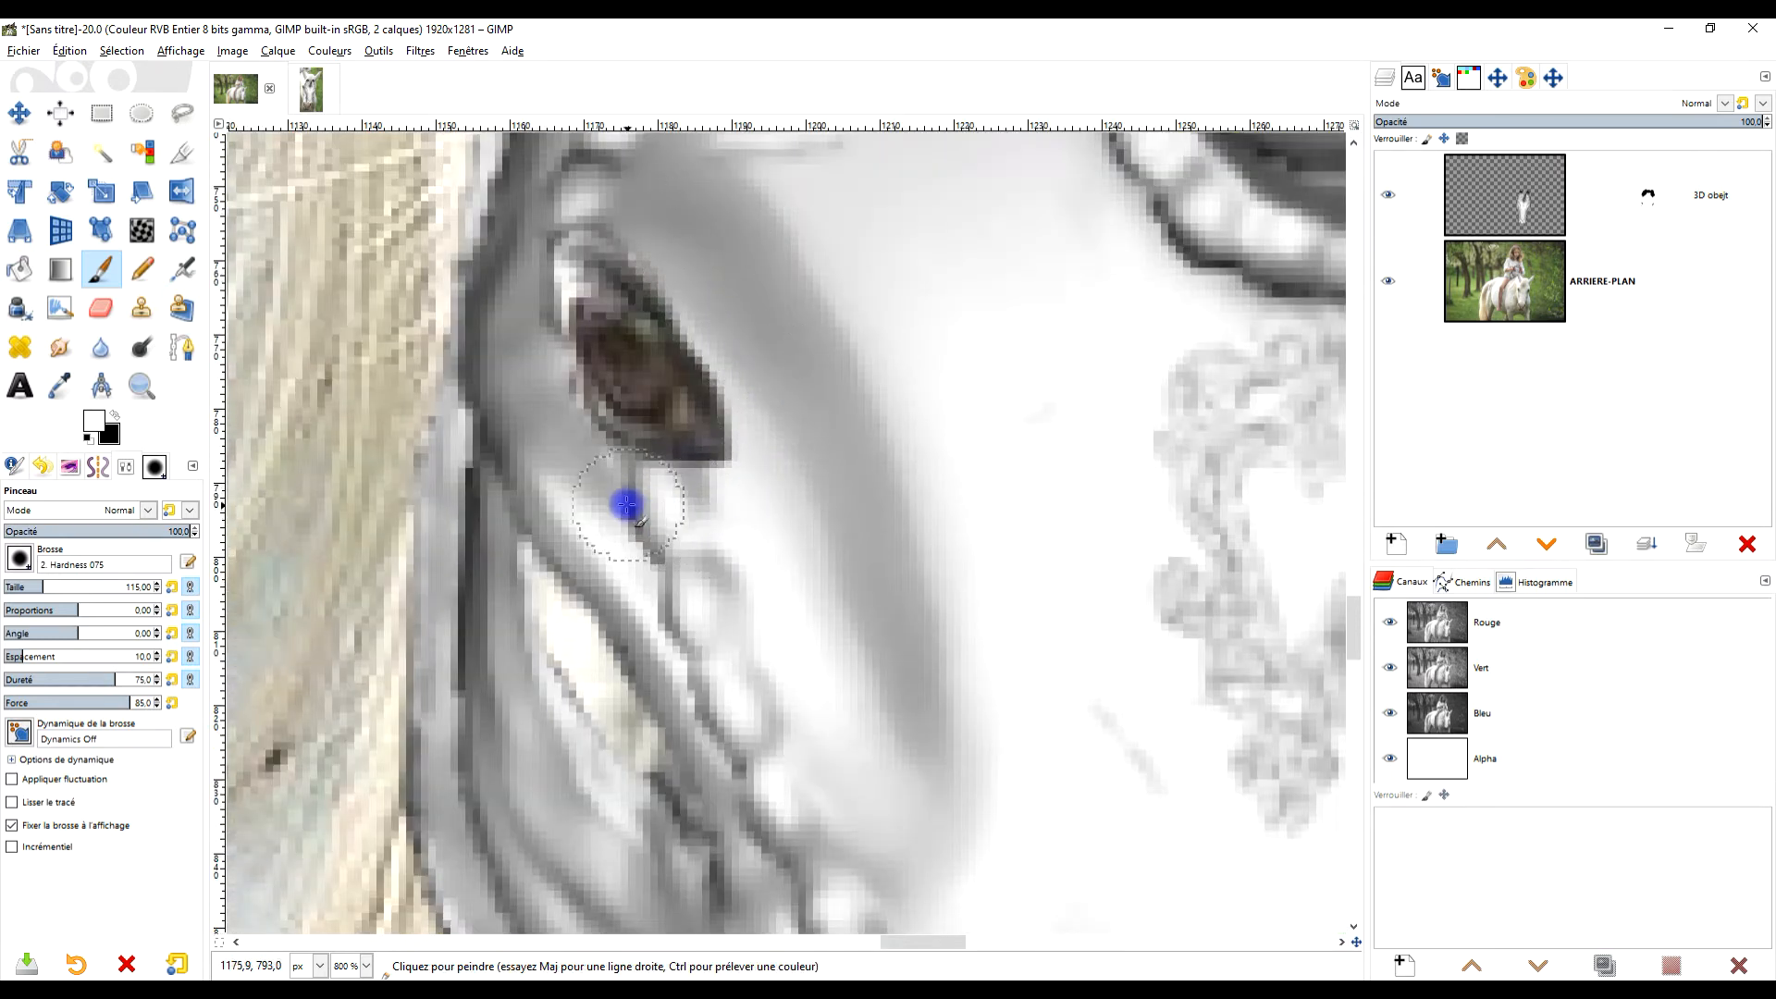
{"action": "scroll", "coordinate": [557, 439], "scroll_direction": "down", "scroll_amount": 4}
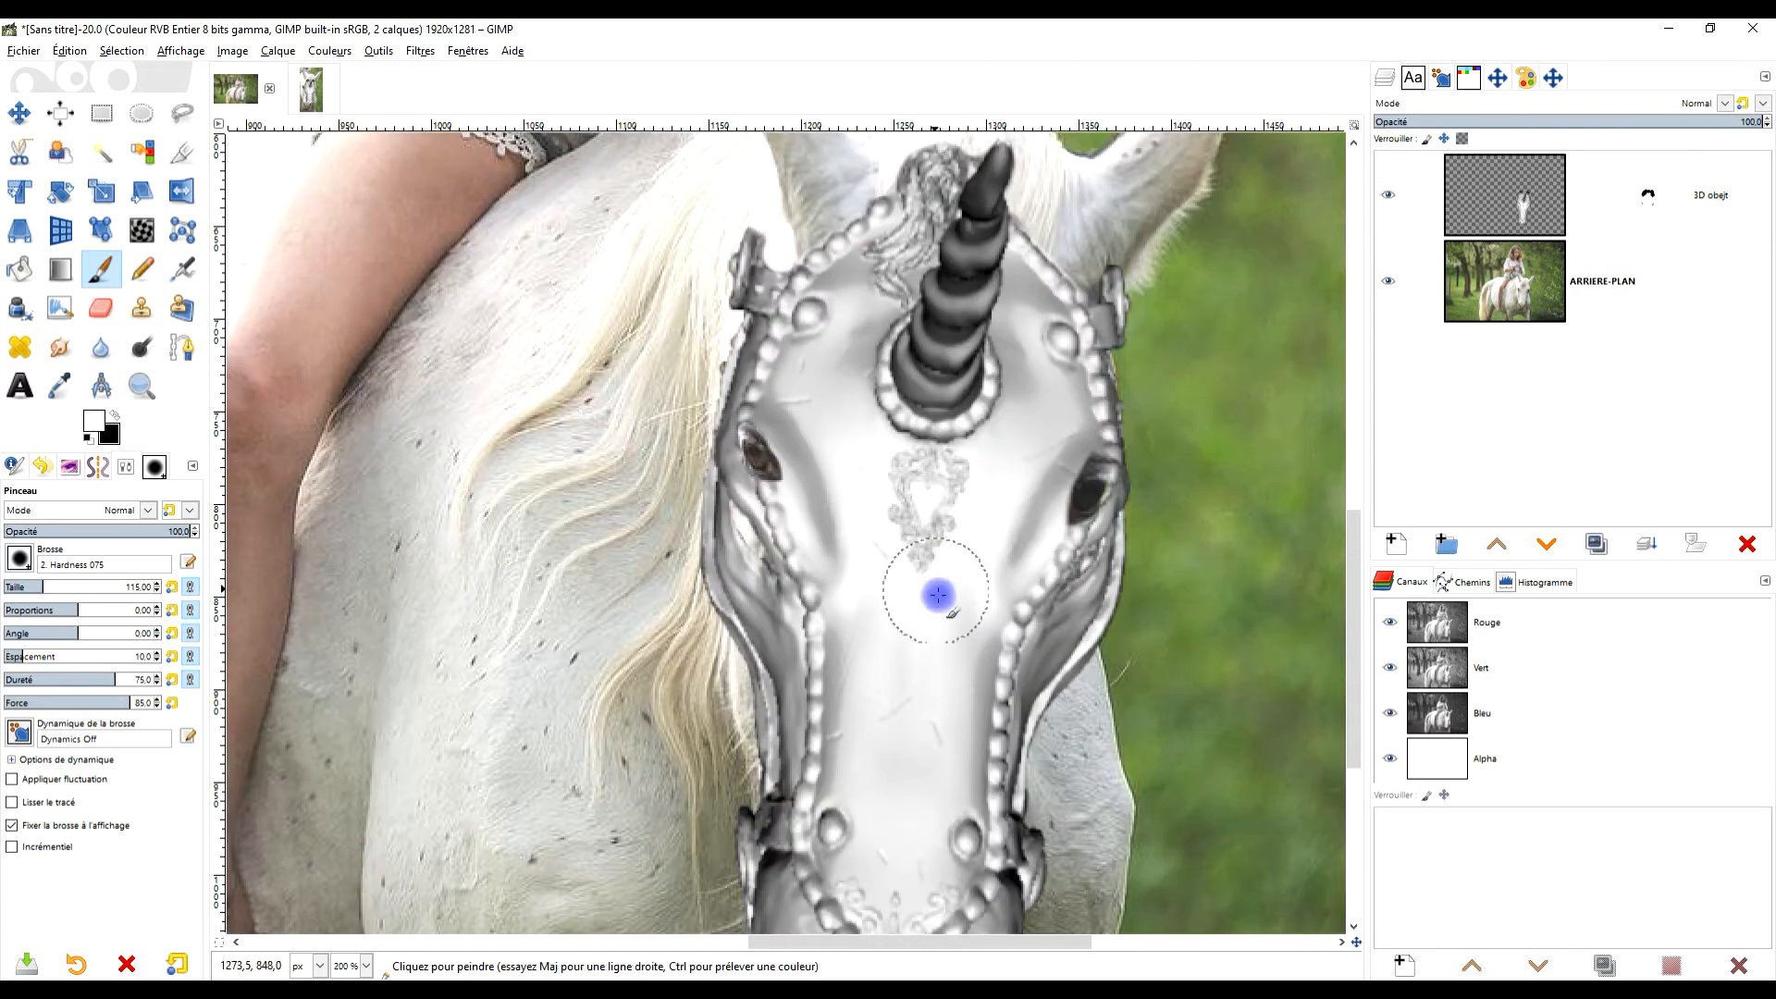
Try to heal the cream patch and dark marks on the armour's left-hand cheek using grey metal as the source.
{"action": "scroll", "coordinate": [1033, 452], "scroll_direction": "up", "scroll_amount": 1}
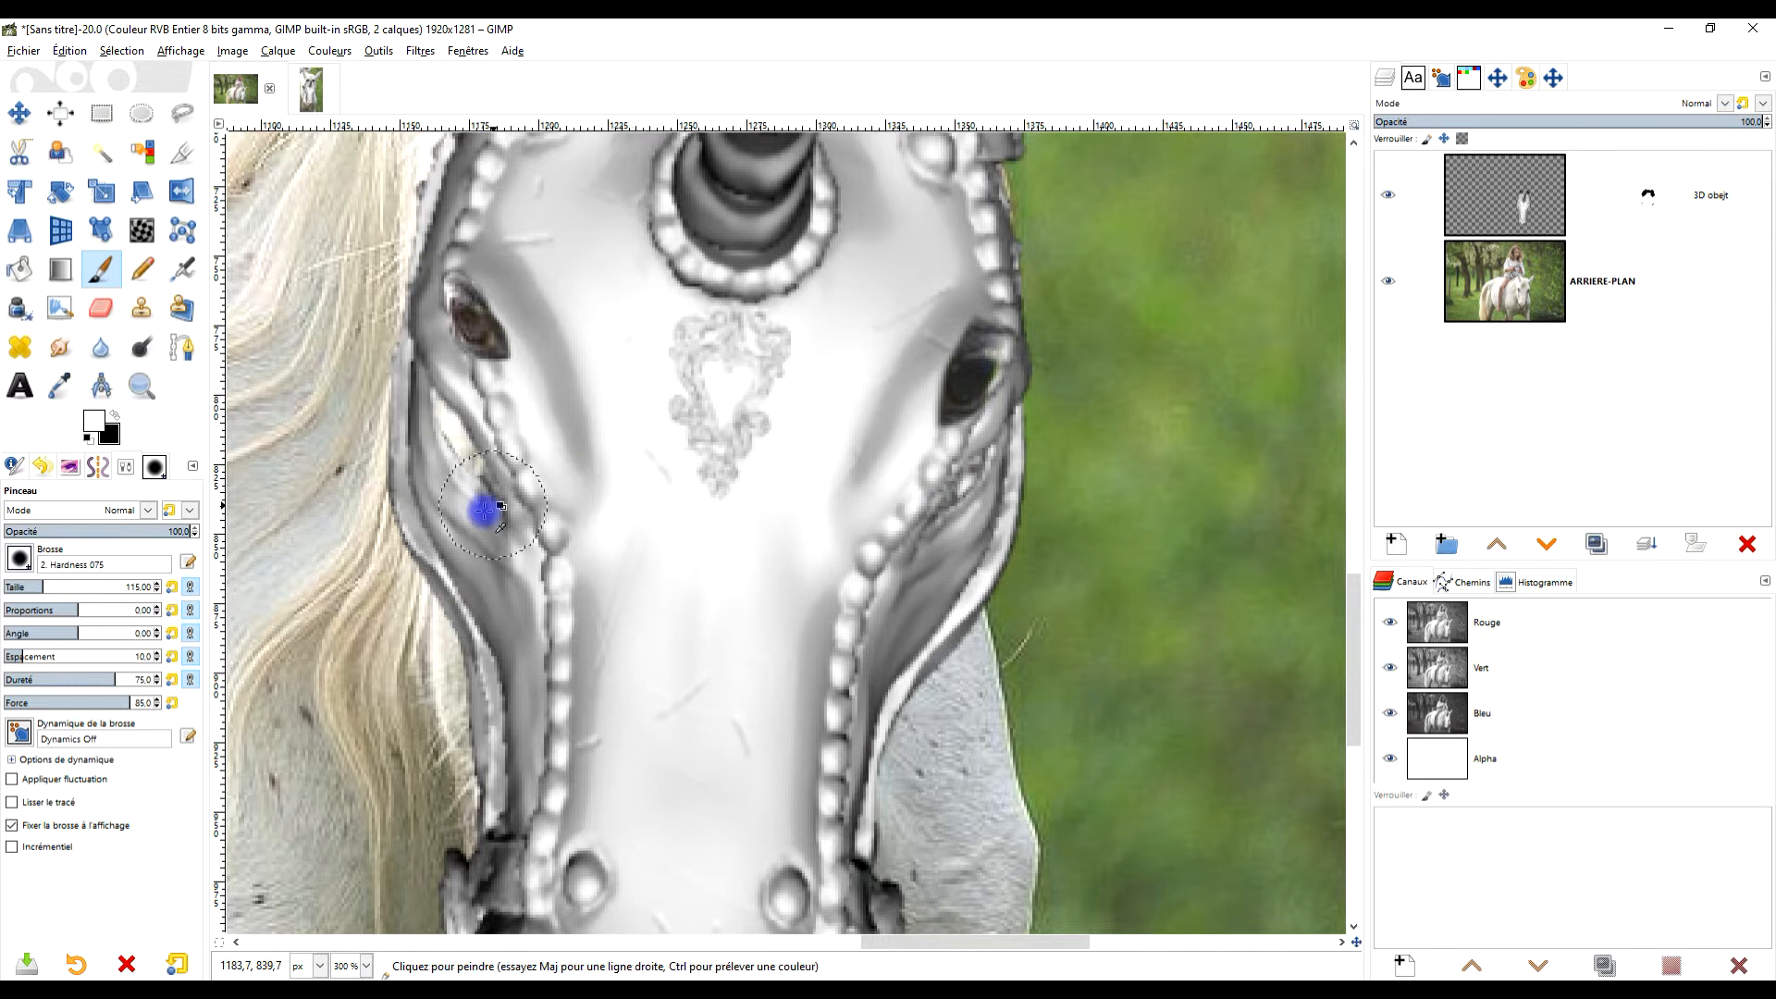
{"action": "scroll", "coordinate": [499, 488], "scroll_direction": "up", "scroll_amount": 2}
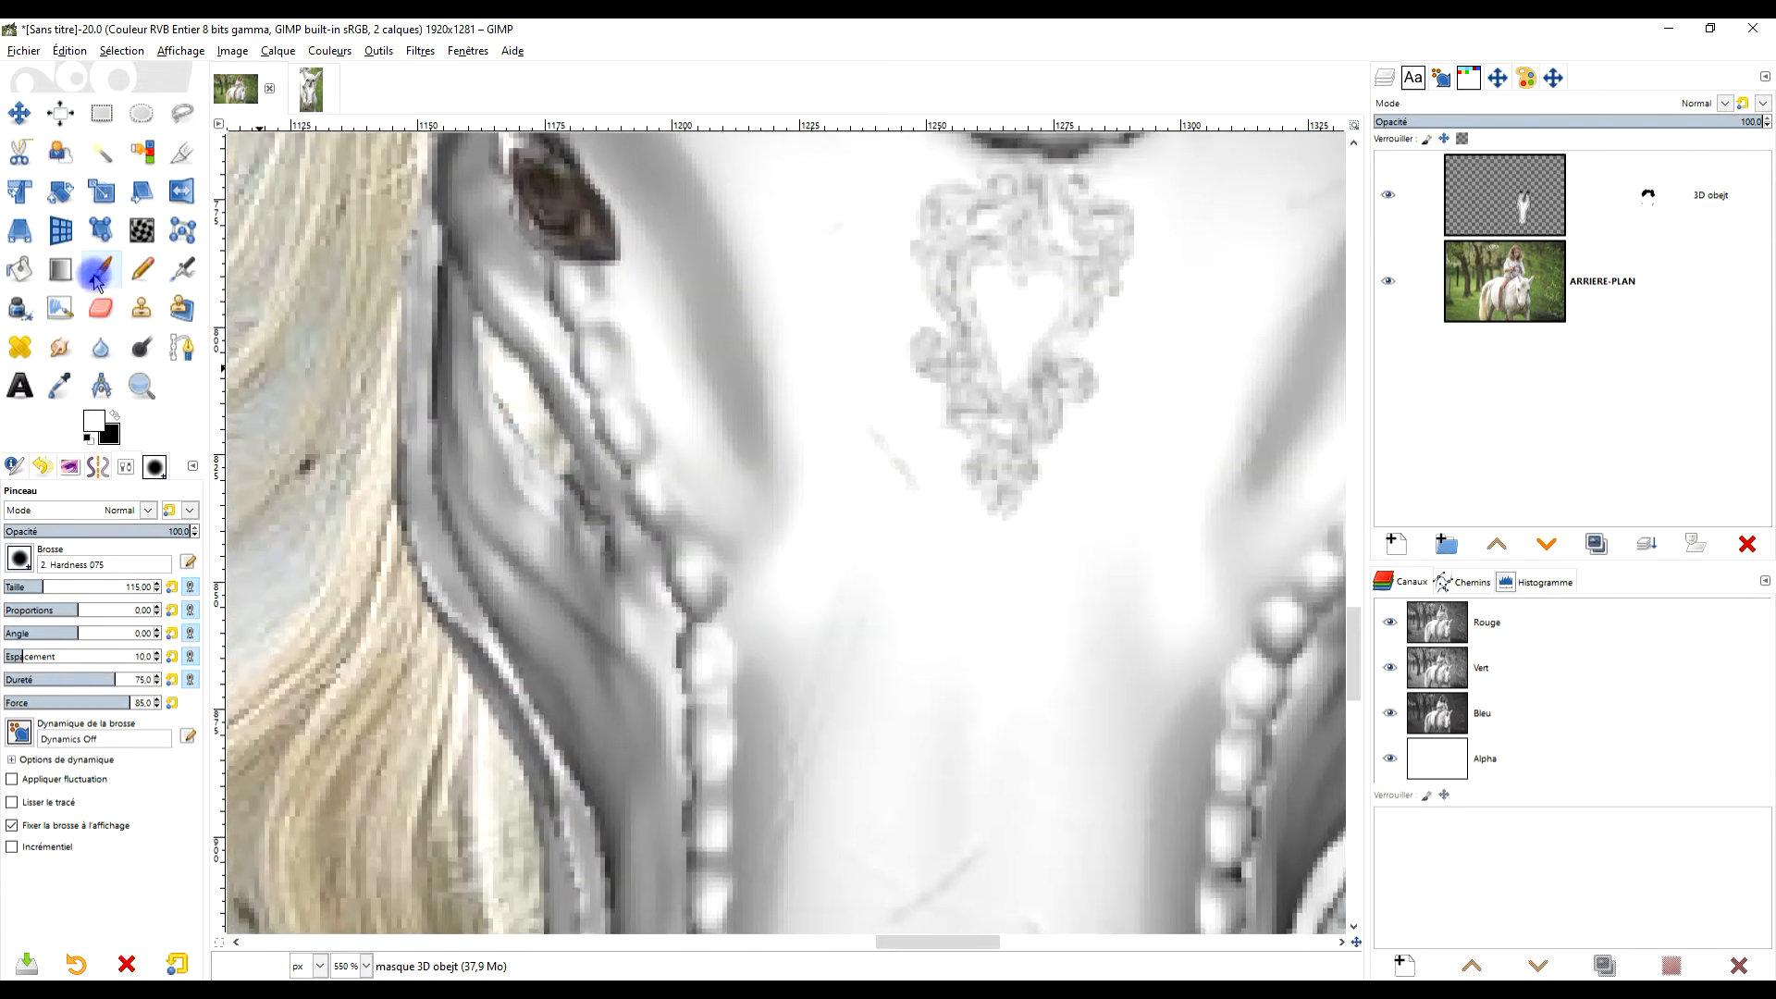
{"action": "left_click", "coordinate": [14, 356]}
{"action": "scroll", "coordinate": [614, 523], "scroll_direction": "up", "scroll_amount": 3}
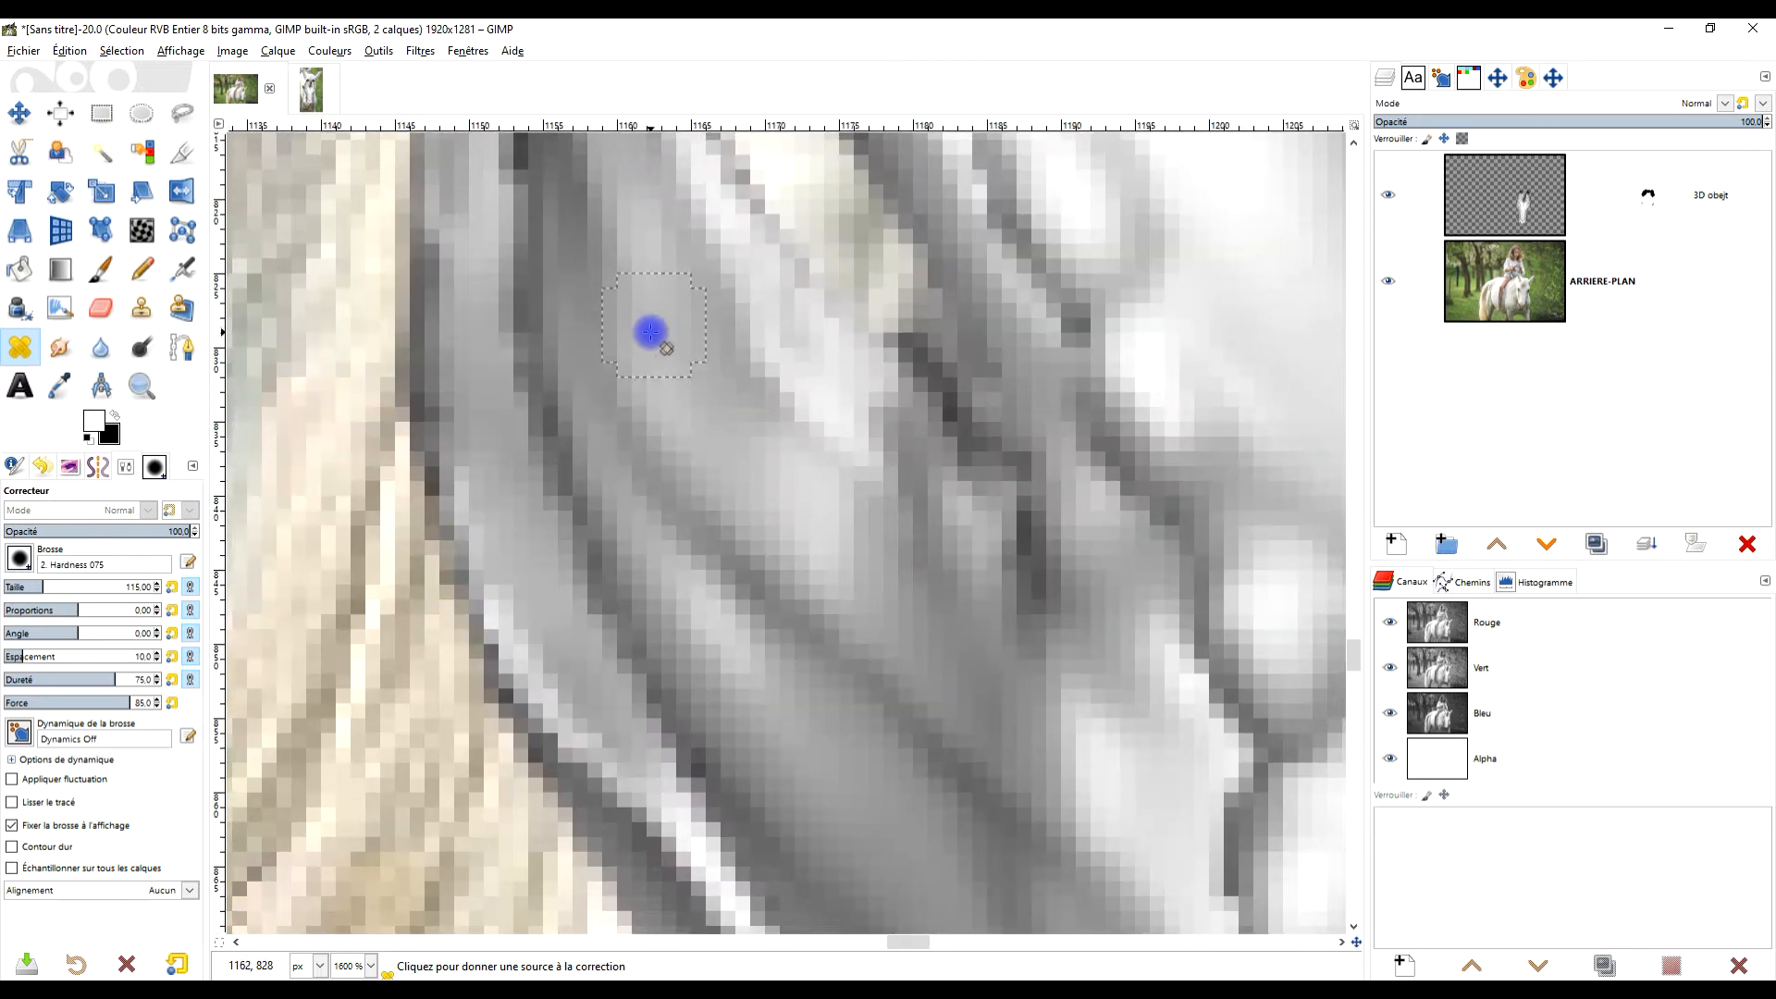
{"action": "left_click", "coordinate": [765, 692], "text": "ctrl"}
{"action": "mouse_move", "coordinate": [807, 260]}
{"action": "left_mouse_down"}
{"action": "mouse_move", "coordinate": [837, 232]}
{"action": "mouse_move", "coordinate": [835, 265]}
{"action": "mouse_move", "coordinate": [886, 273]}
{"action": "mouse_move", "coordinate": [891, 296]}
{"action": "mouse_move", "coordinate": [887, 240]}
{"action": "mouse_move", "coordinate": [1030, 380]}
{"action": "left_mouse_up"}
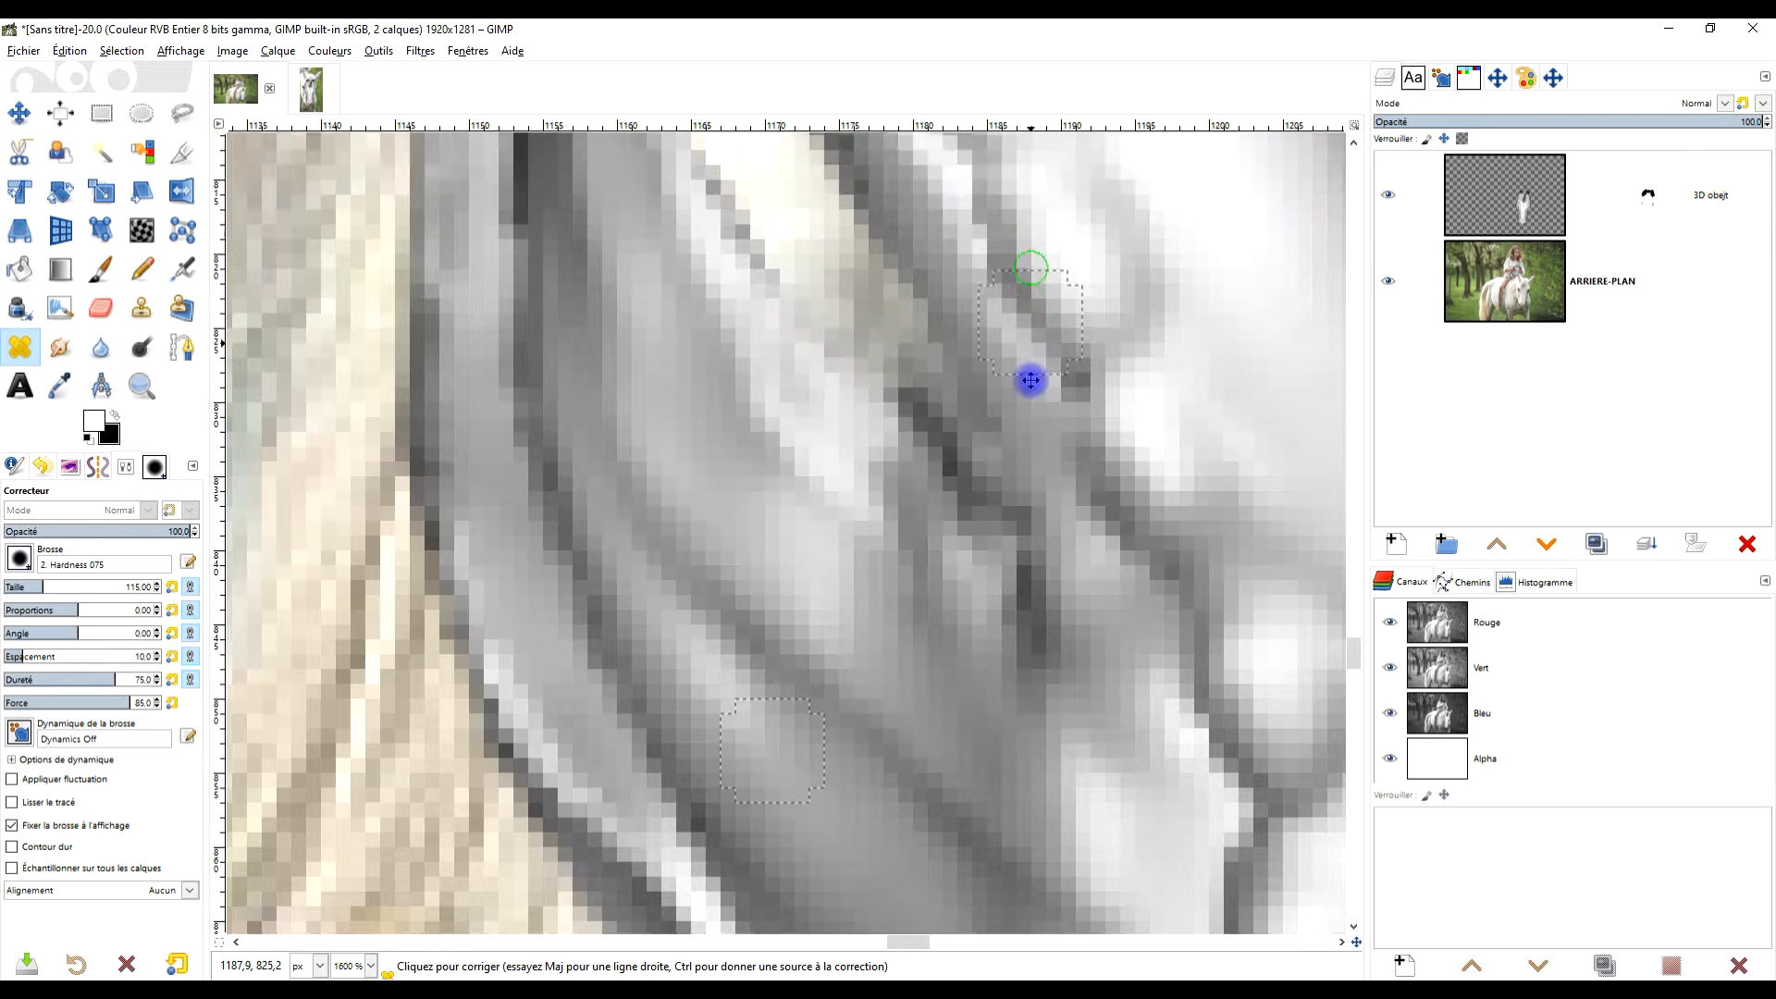
{"action": "scroll", "coordinate": [1030, 380], "scroll_direction": "up", "scroll_amount": 2}
{"action": "left_click", "coordinate": [770, 289]}
{"action": "mouse_move", "coordinate": [770, 290]}
{"action": "left_mouse_down"}
{"action": "mouse_move", "coordinate": [739, 244]}
{"action": "mouse_move", "coordinate": [746, 329]}
{"action": "mouse_move", "coordinate": [824, 364]}
{"action": "left_mouse_up"}
{"action": "scroll", "coordinate": [1119, 537], "scroll_direction": "down", "scroll_amount": 5}
{"action": "scroll", "coordinate": [1073, 541], "scroll_direction": "up", "scroll_amount": 1}
{"action": "scroll", "coordinate": [1166, 559], "scroll_direction": "down", "scroll_amount": 1}
{"action": "scroll", "coordinate": [1110, 564], "scroll_direction": "up", "scroll_amount": 1}
{"action": "scroll", "coordinate": [1082, 550], "scroll_direction": "down", "scroll_amount": 2}
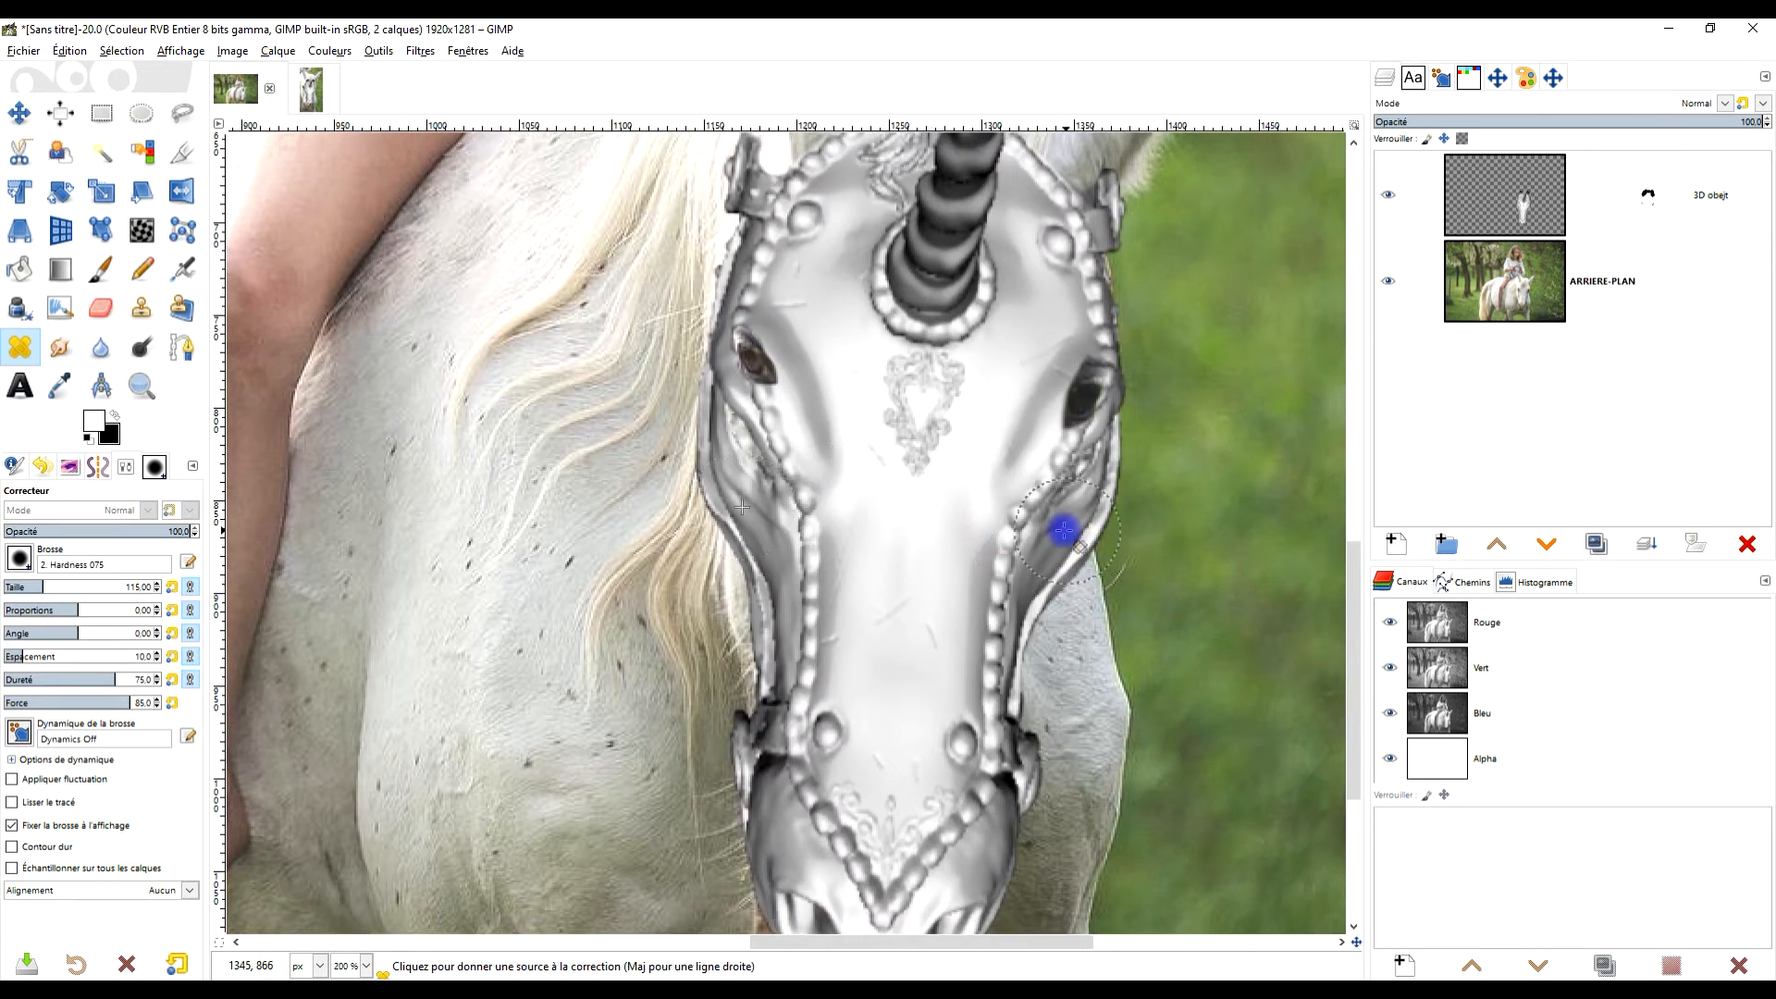
Target the 3D obejt layer's image instead of its mask and sample smooth metal on the right-hand cheek for cloning.
{"action": "scroll", "coordinate": [1062, 530], "scroll_direction": "up", "scroll_amount": 3}
{"action": "left_click", "coordinate": [140, 307]}
{"action": "scroll", "coordinate": [1000, 573], "scroll_direction": "up", "scroll_amount": 1}
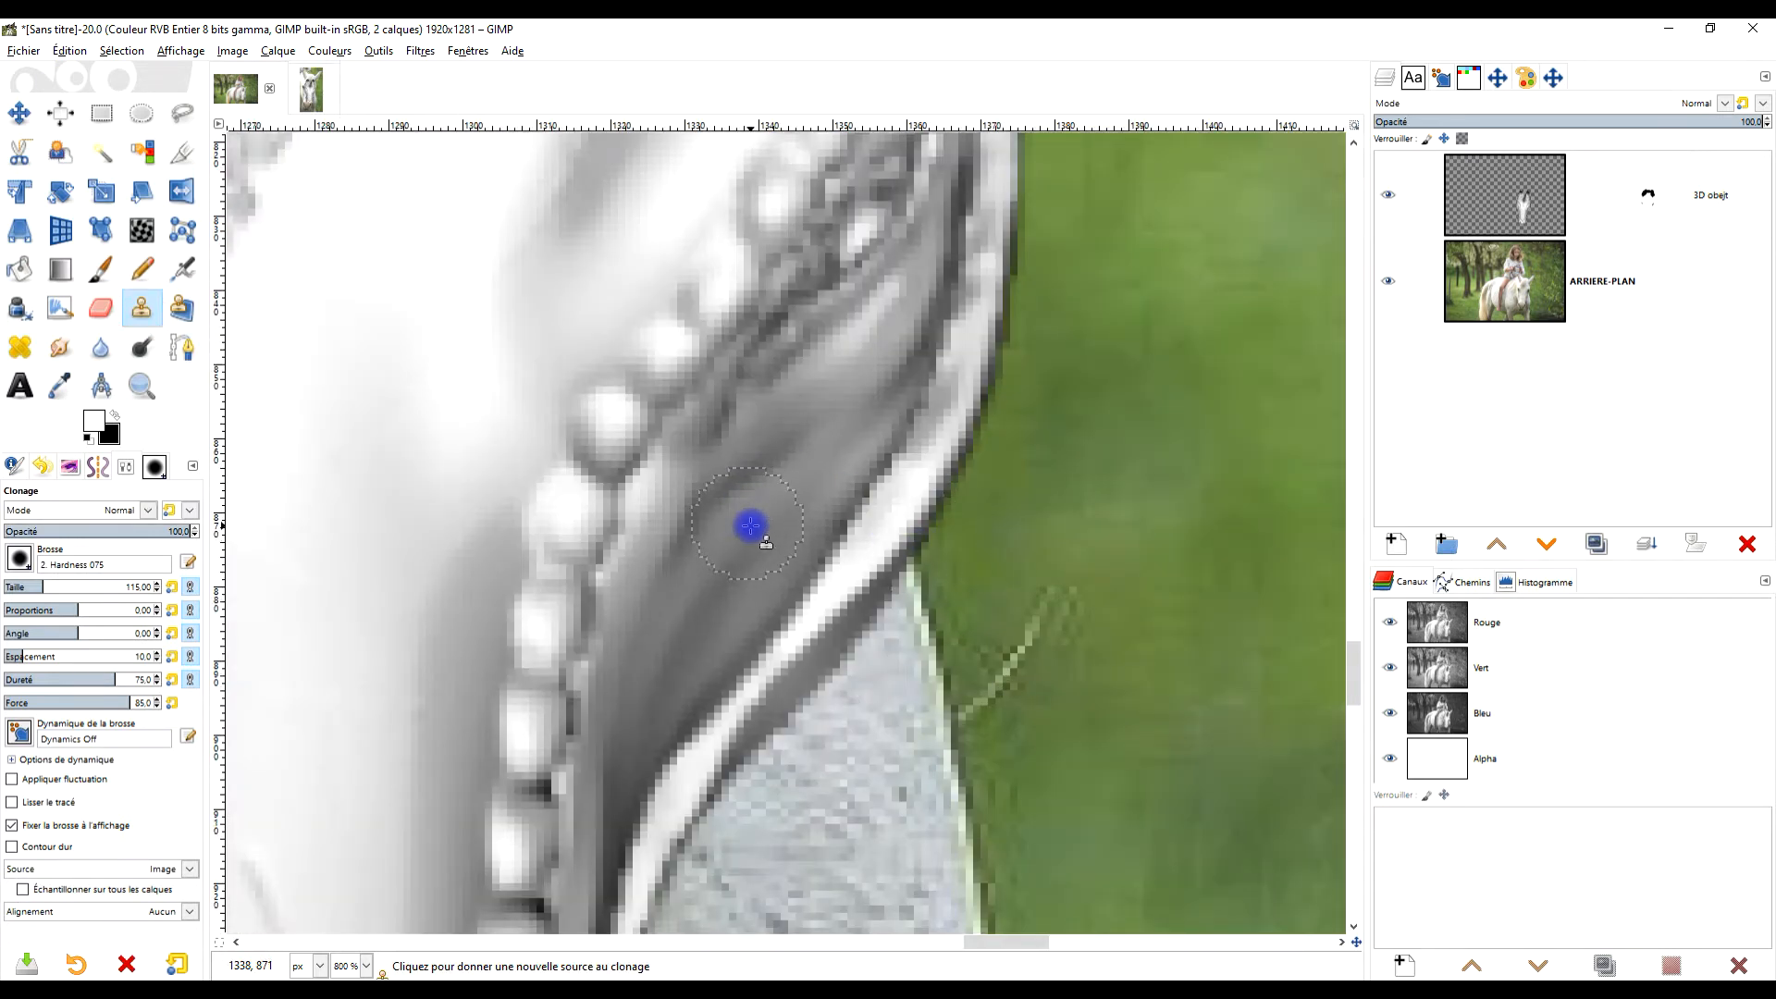
{"action": "left_click", "coordinate": [750, 526], "text": "ctrl"}
{"action": "scroll", "coordinate": [1018, 404], "scroll_direction": "up", "scroll_amount": 2}
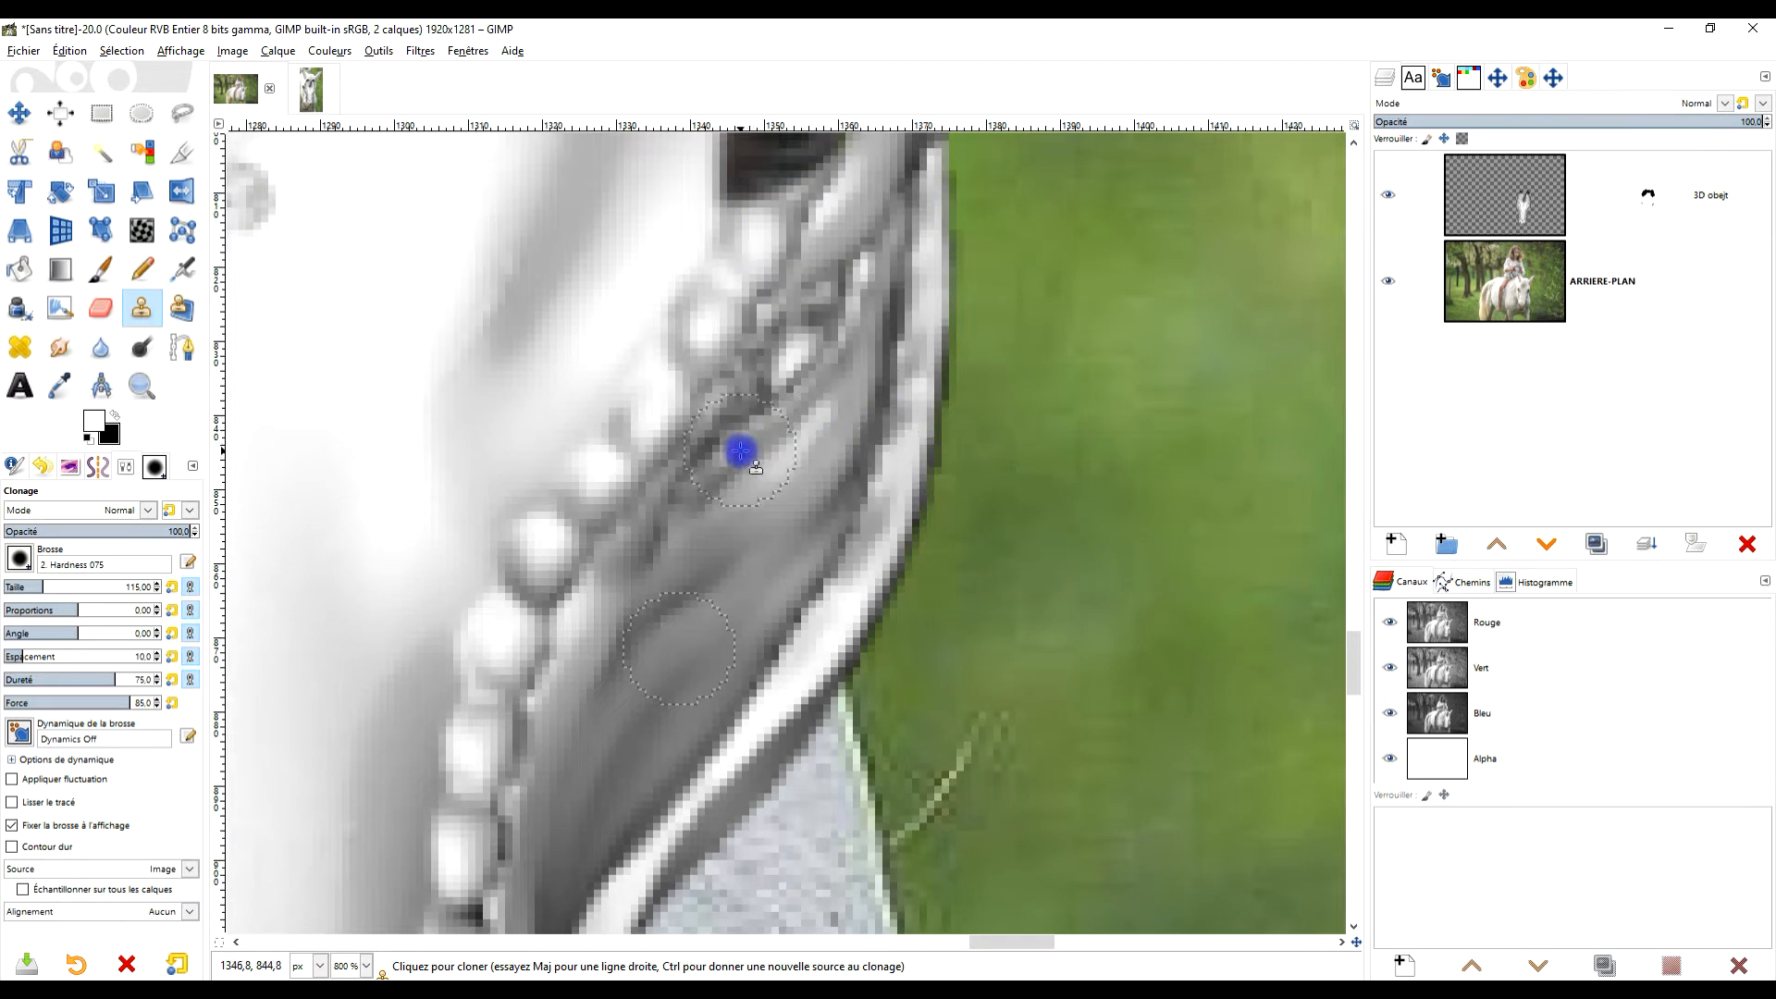
{"action": "left_click", "coordinate": [1625, 221]}
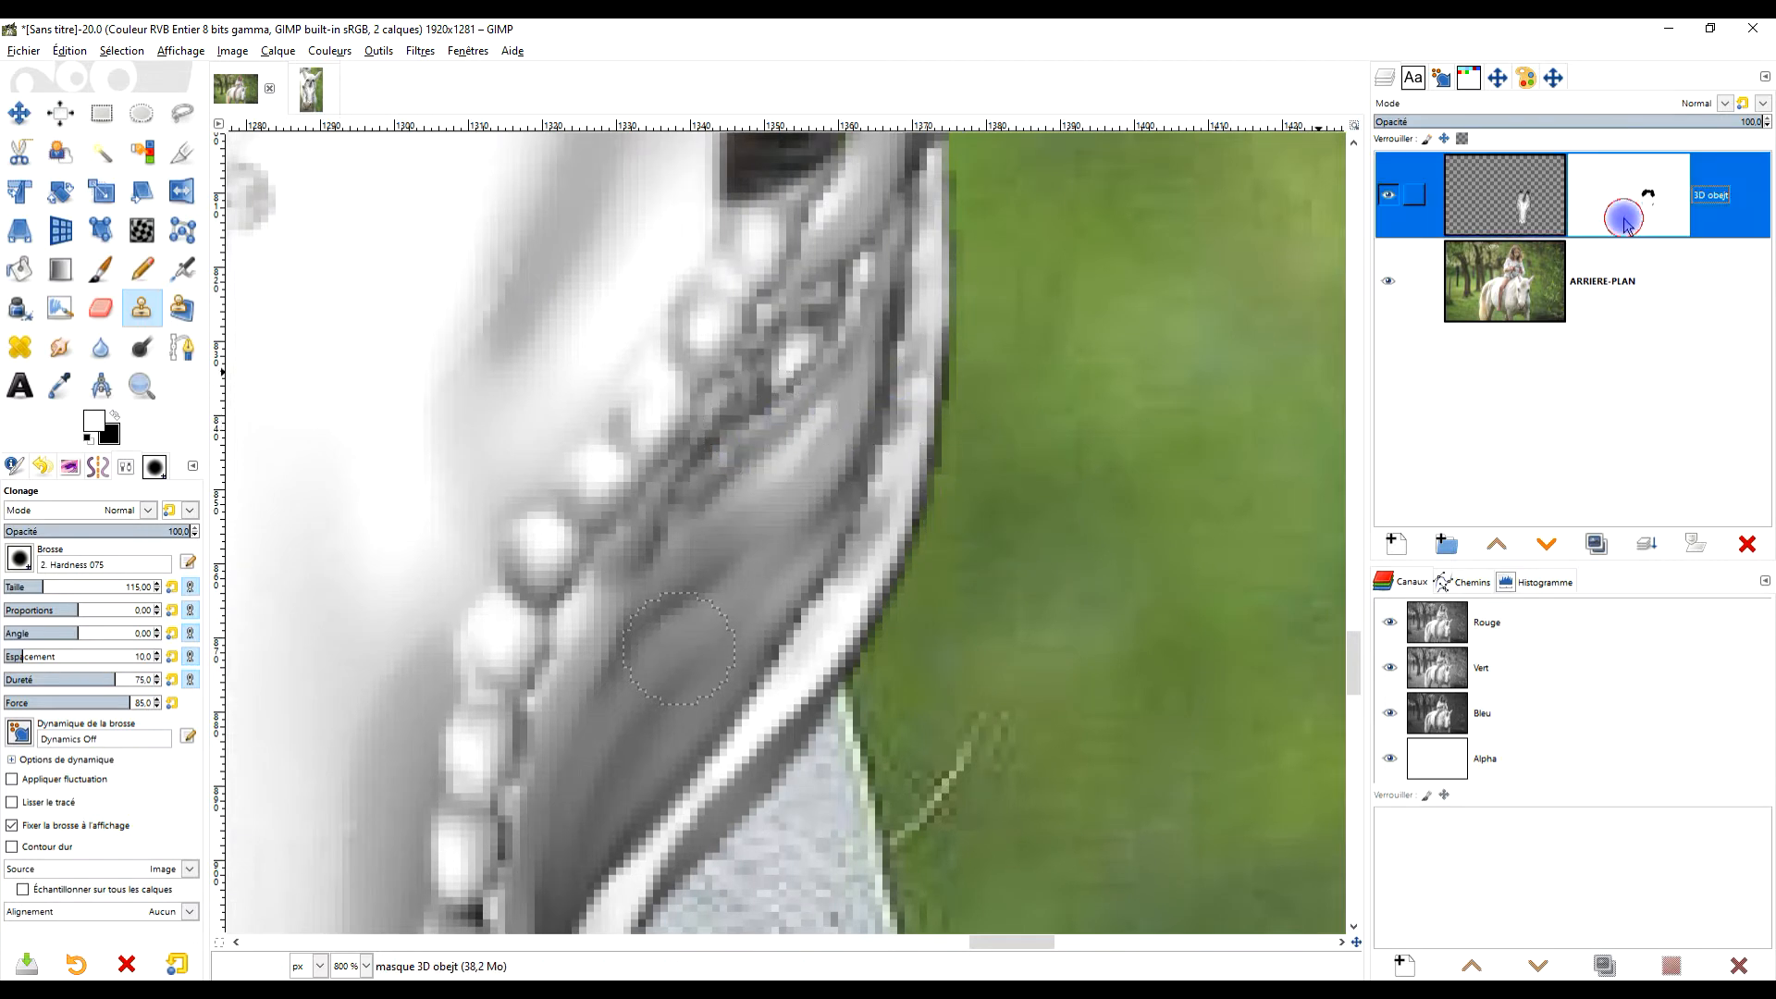
{"action": "left_click", "coordinate": [1529, 209]}
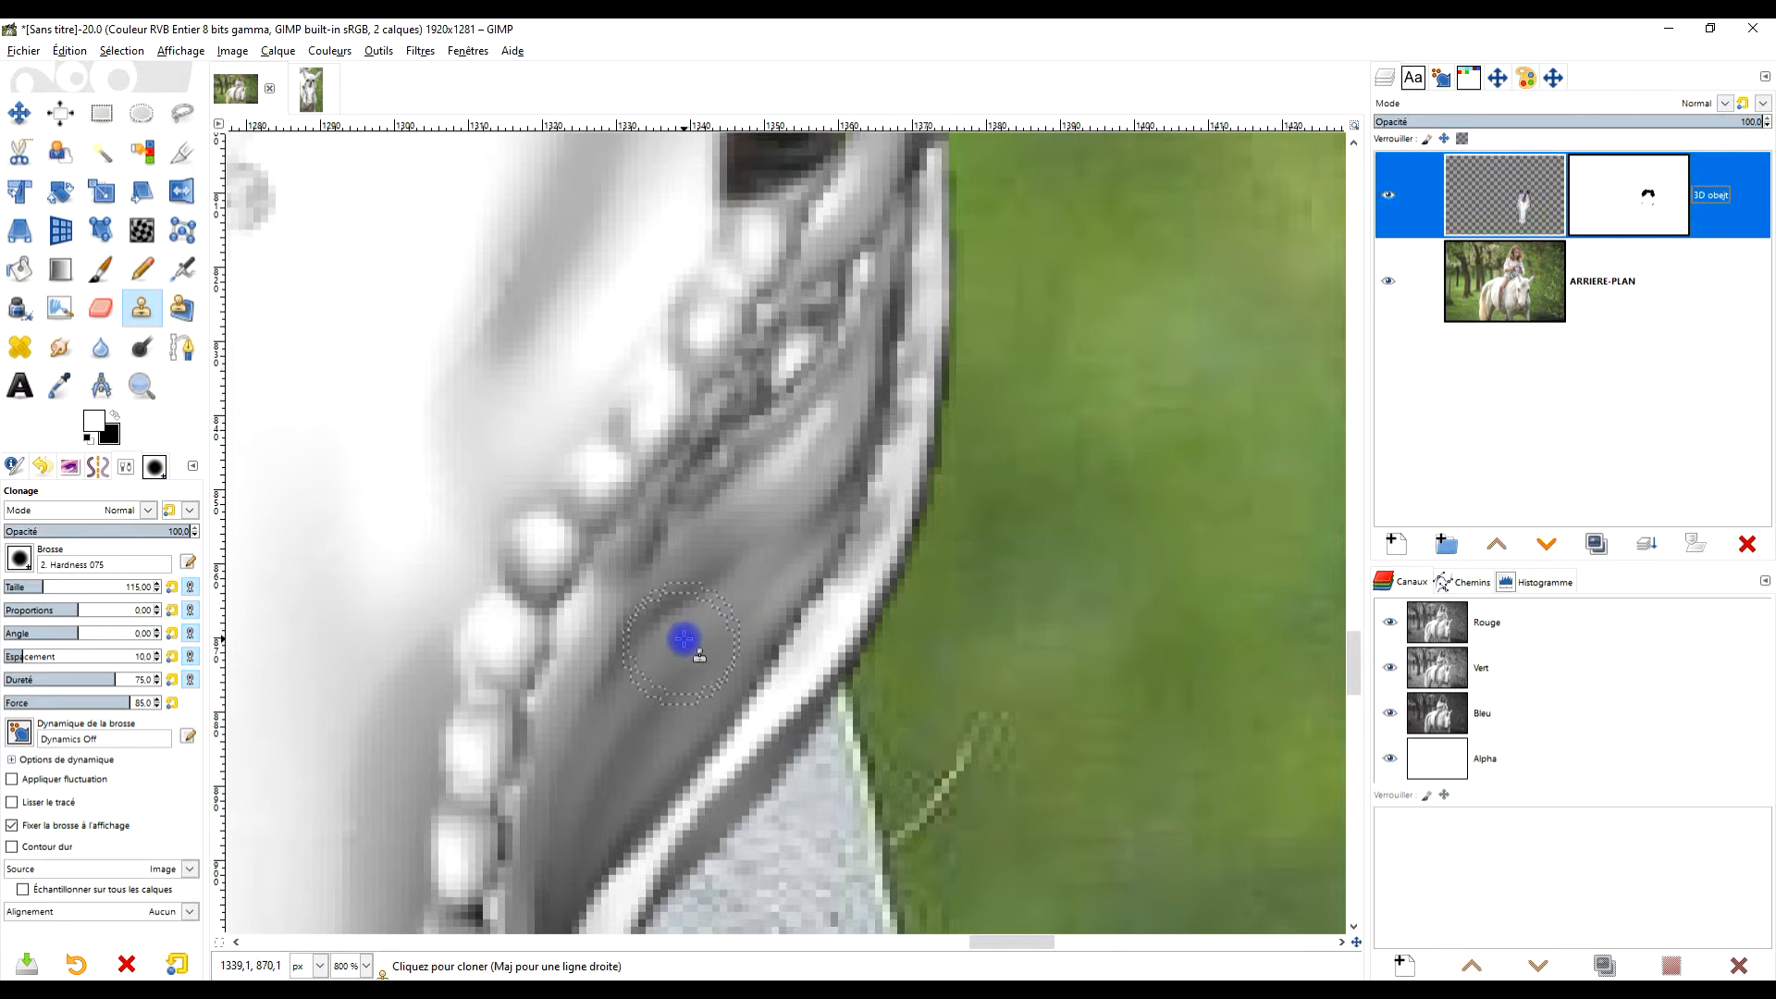
{"action": "key", "text": "ctrl"}
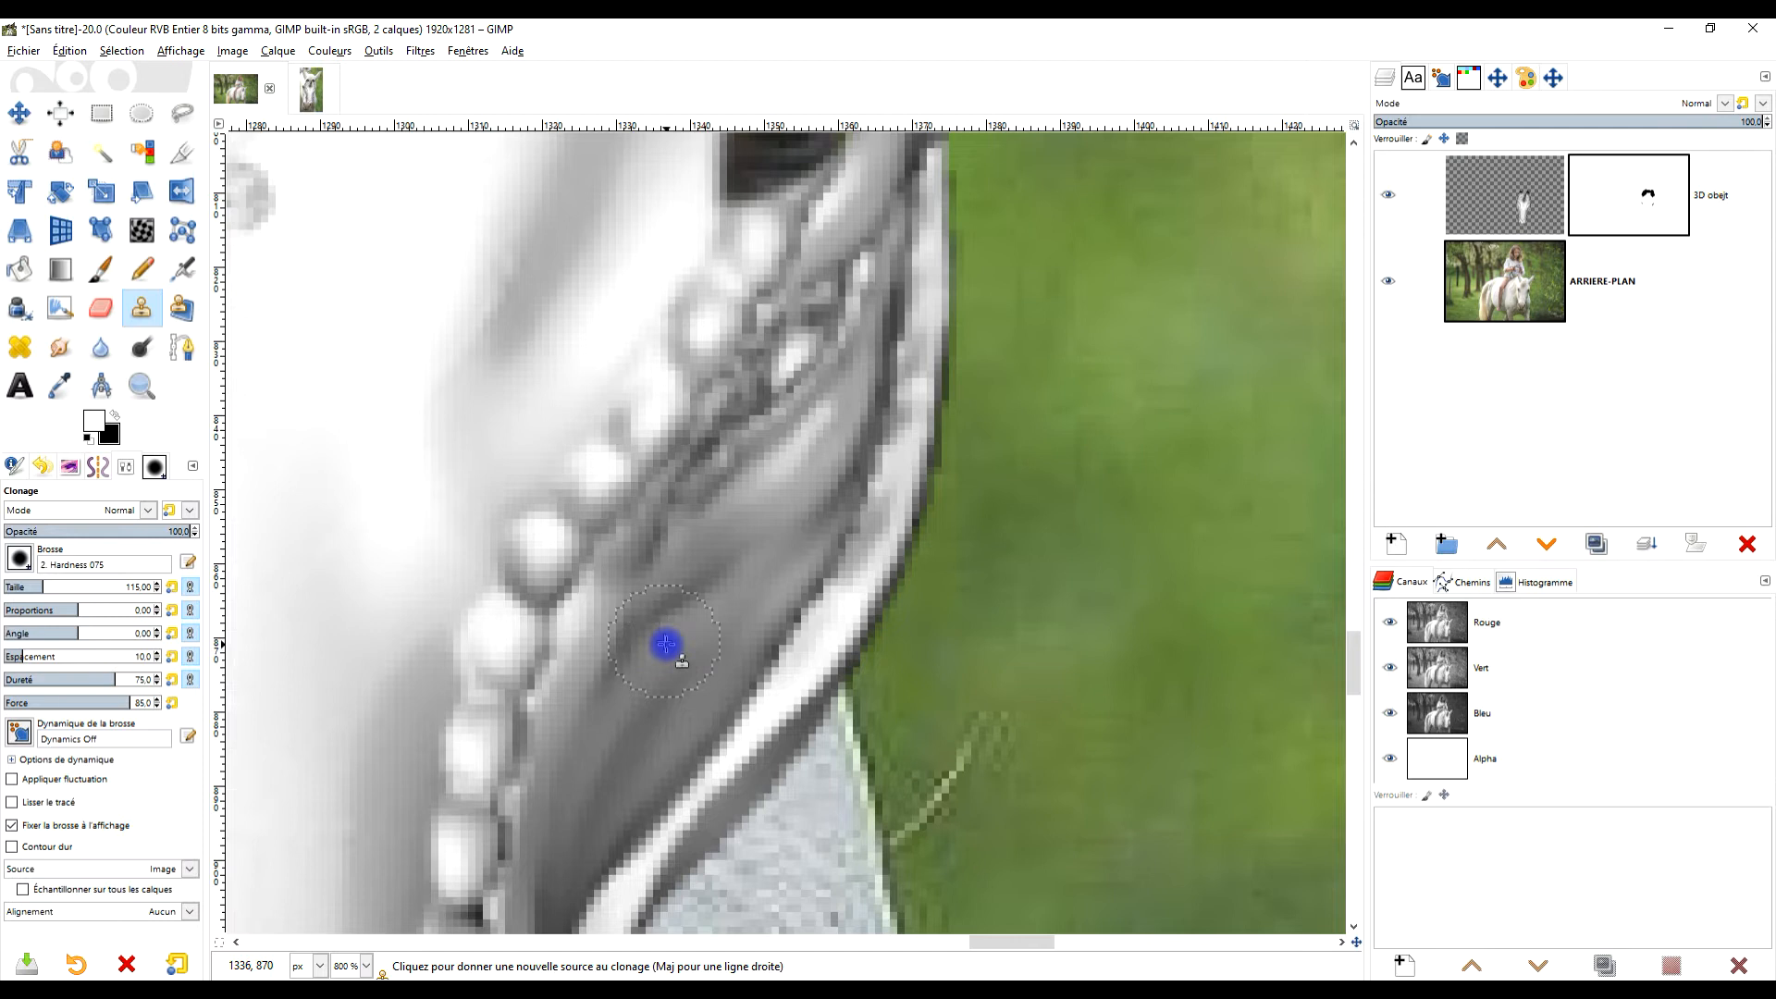
{"action": "left_click", "coordinate": [666, 643], "text": "ctrl"}
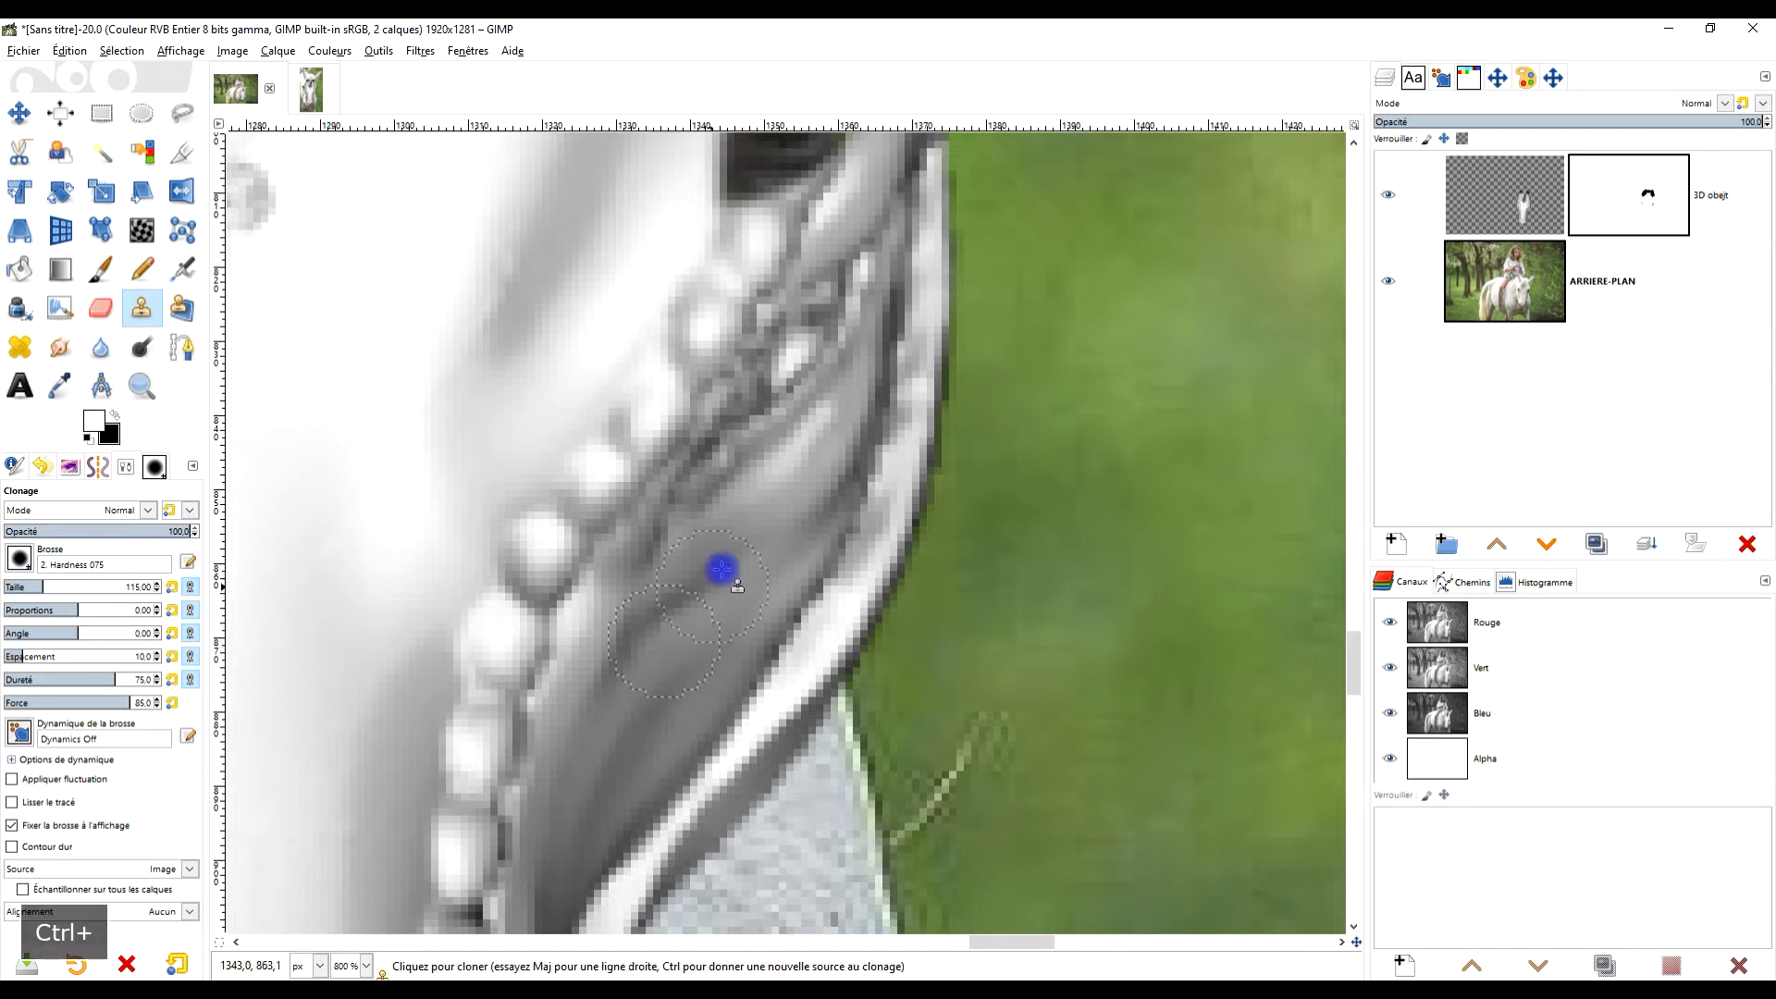
{"action": "scroll", "coordinate": [744, 558], "scroll_direction": "up", "scroll_amount": 3}
{"action": "left_click", "coordinate": [744, 738]}
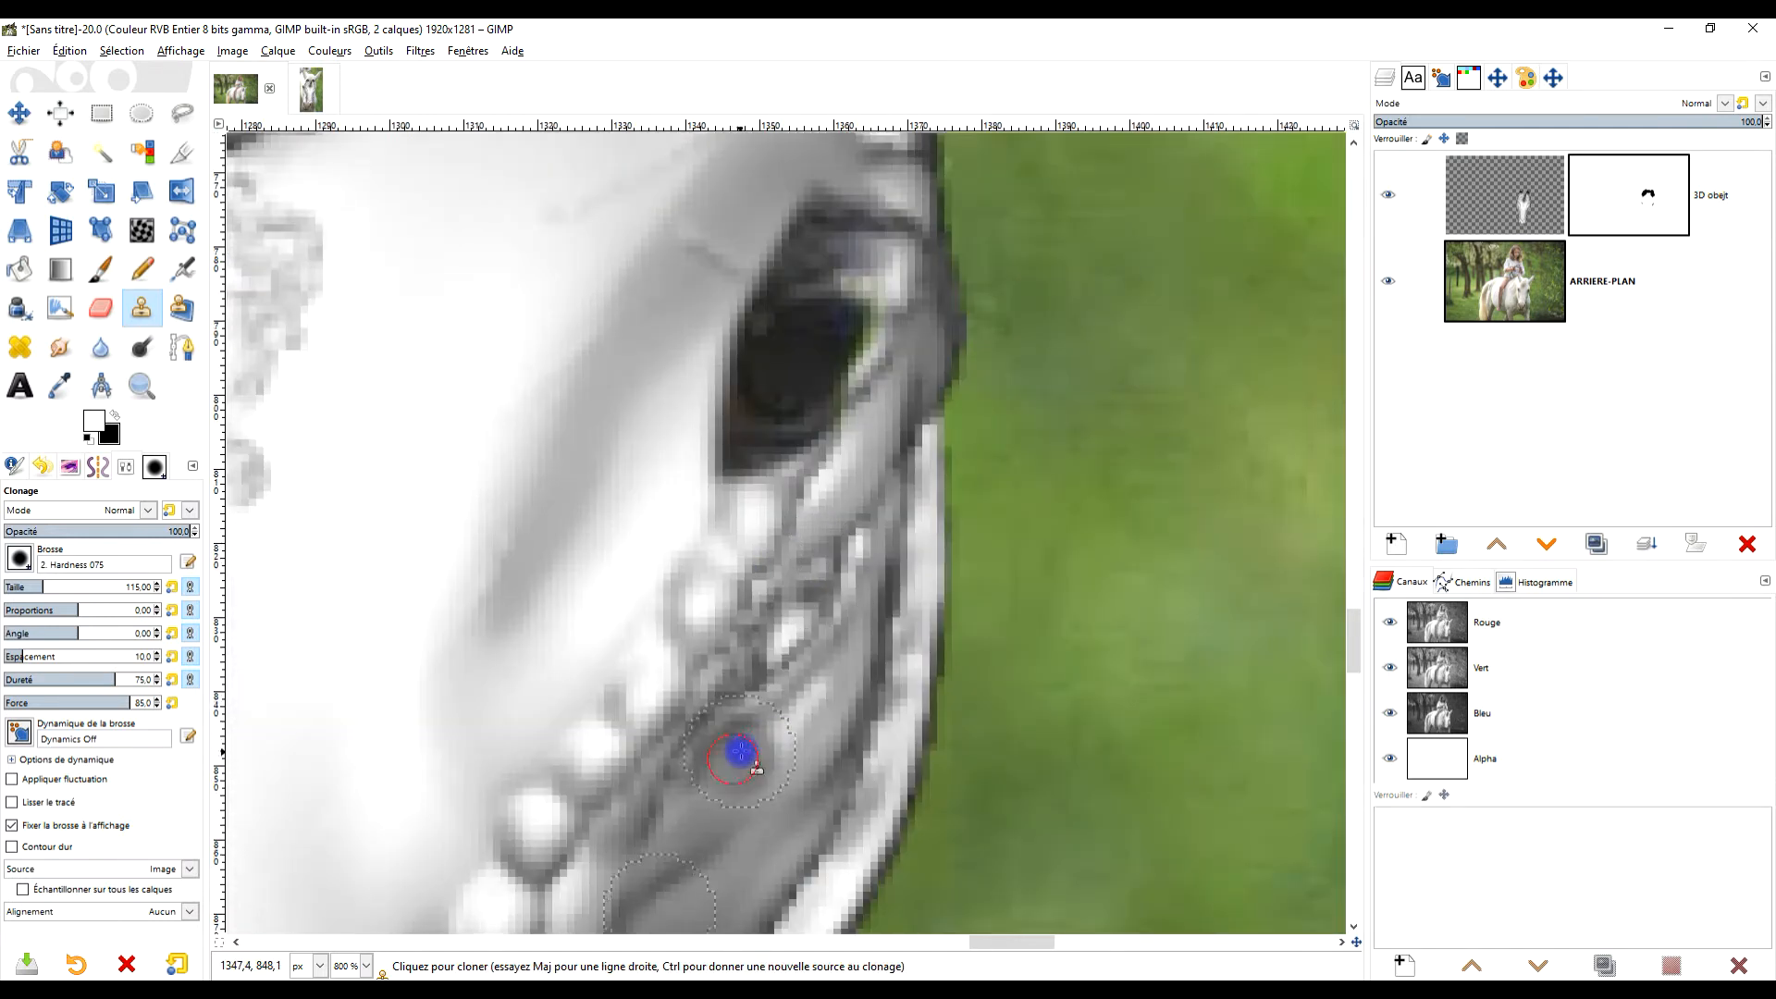
{"action": "key", "text": "ctrl+z"}
Set the Clone opacity to 37.1 and clone smooth metal over the rough marks on the cheek below the right-hand eye.
{"action": "left_click_drag", "start_coordinate": [84, 534], "coordinate": [74, 533]}
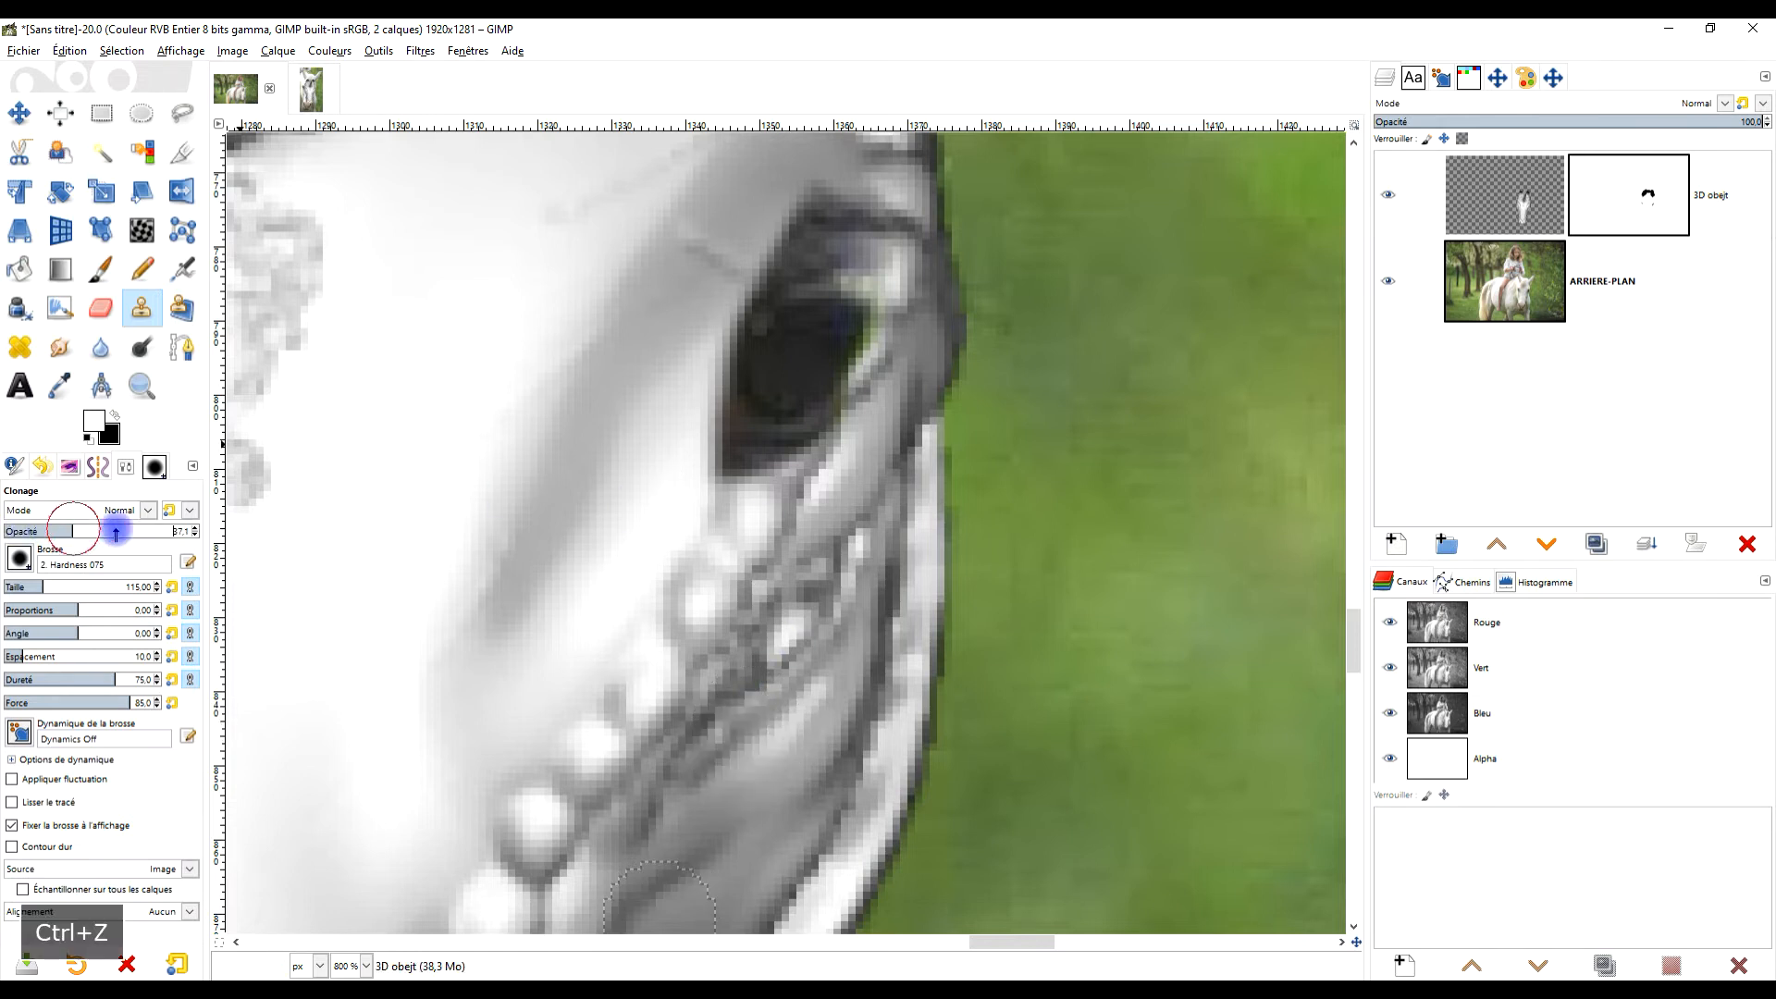
{"action": "mouse_move", "coordinate": [759, 738]}
{"action": "left_mouse_down"}
{"action": "mouse_move", "coordinate": [820, 625]}
{"action": "mouse_move", "coordinate": [724, 759]}
{"action": "mouse_move", "coordinate": [784, 792]}
{"action": "mouse_move", "coordinate": [767, 765]}
{"action": "mouse_move", "coordinate": [801, 695]}
{"action": "left_mouse_up"}
{"action": "scroll", "coordinate": [824, 641], "scroll_direction": "up", "scroll_amount": 1}
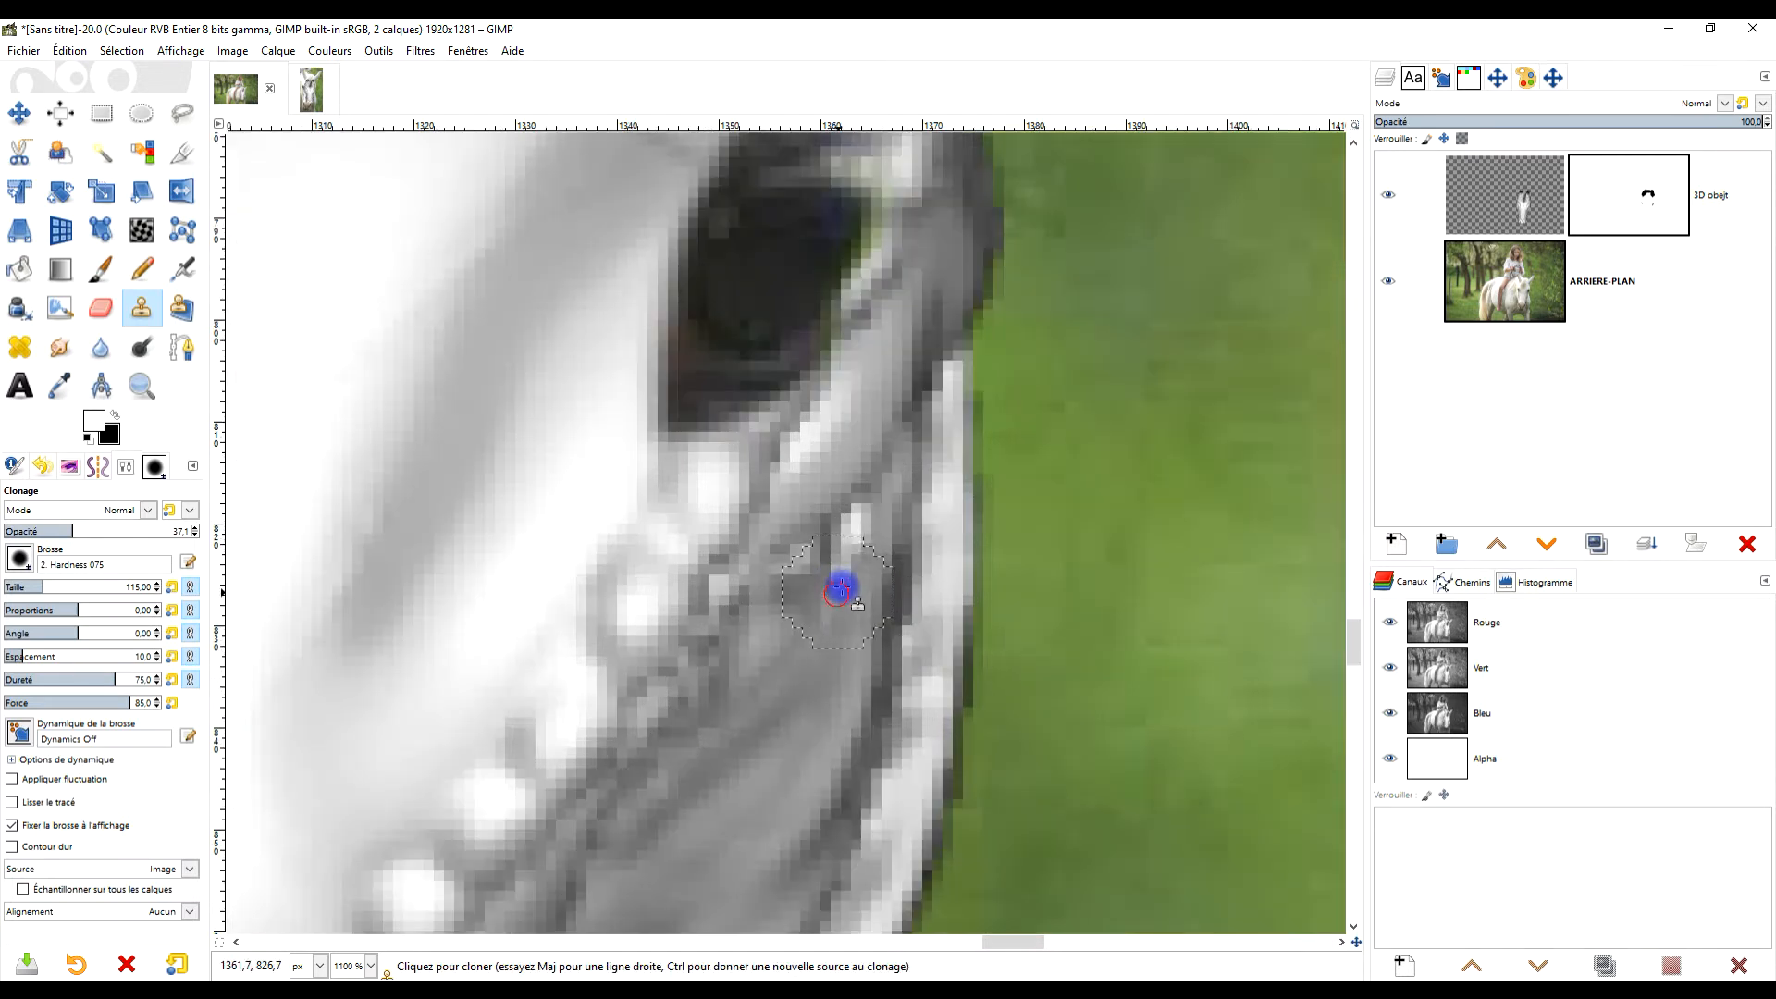
{"action": "mouse_move", "coordinate": [852, 558]}
{"action": "left_mouse_down"}
{"action": "mouse_move", "coordinate": [816, 626]}
{"action": "mouse_move", "coordinate": [824, 595]}
{"action": "mouse_move", "coordinate": [700, 707]}
{"action": "mouse_move", "coordinate": [600, 902]}
{"action": "left_mouse_up"}
{"action": "left_click_drag", "start_coordinate": [754, 741], "coordinate": [658, 836]}
{"action": "left_click_drag", "start_coordinate": [832, 598], "coordinate": [654, 861]}
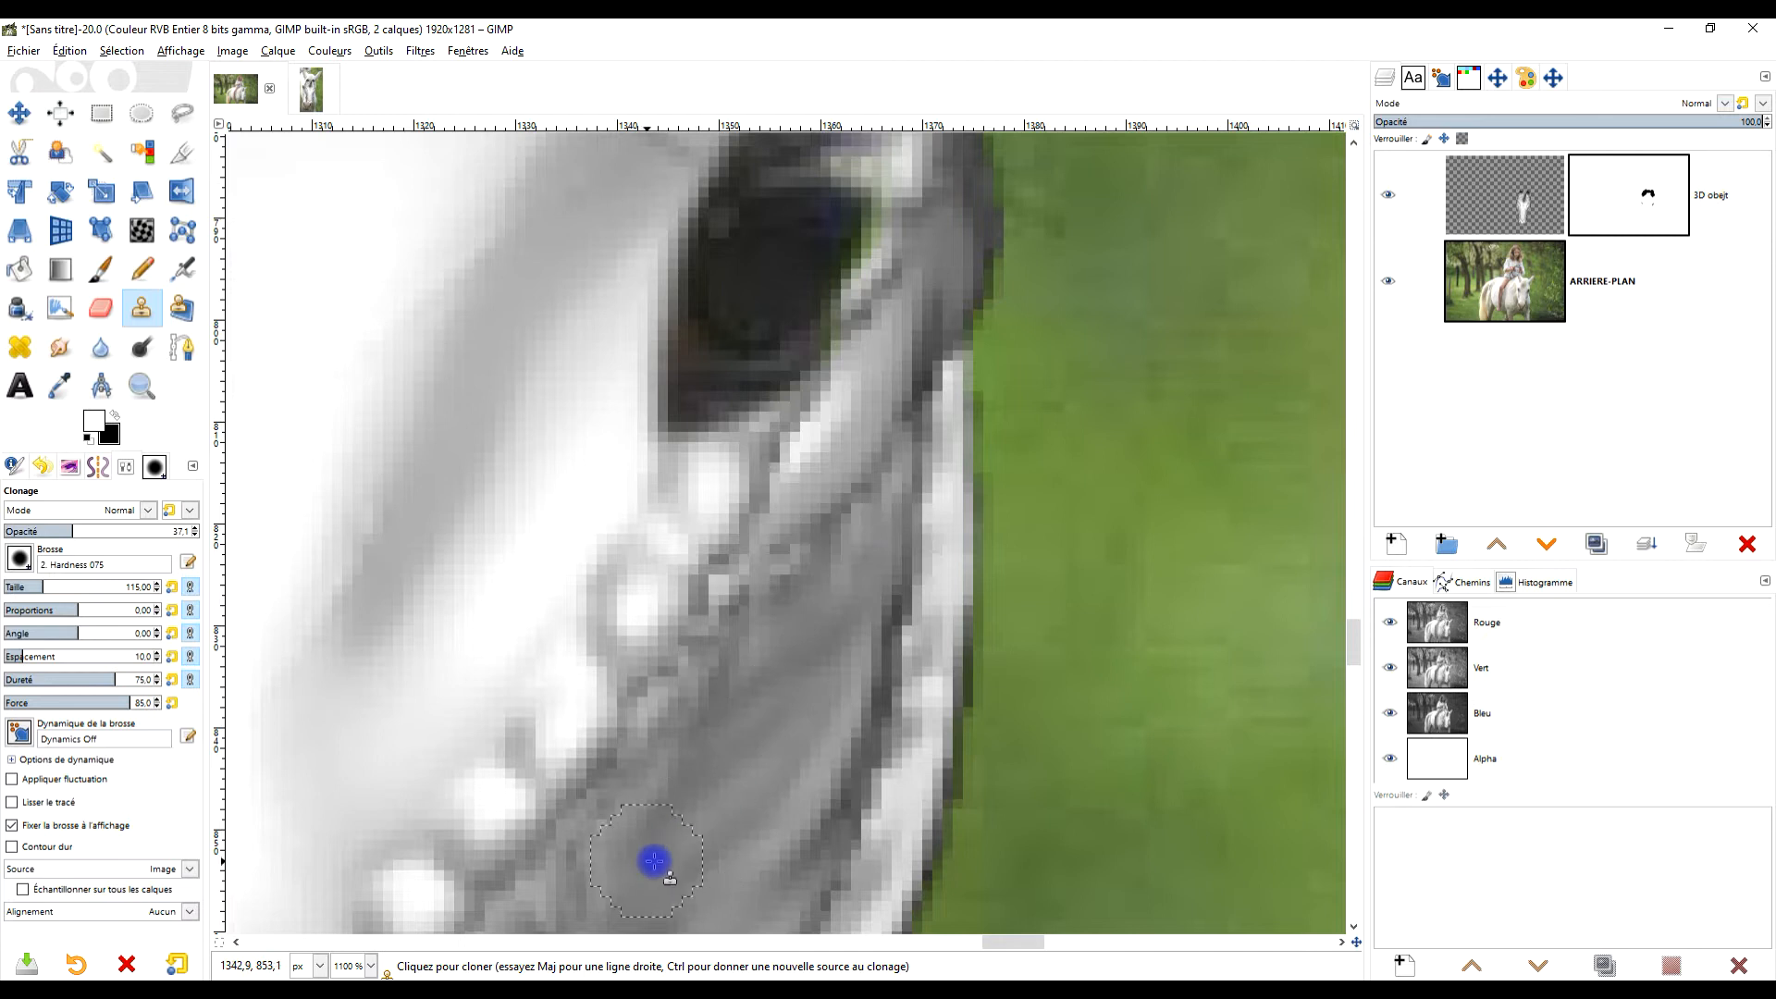
{"action": "scroll", "coordinate": [952, 444], "scroll_direction": "down", "scroll_amount": 1}
{"action": "scroll", "coordinate": [782, 579], "scroll_direction": "up", "scroll_amount": 2}
{"action": "left_click", "coordinate": [978, 266]}
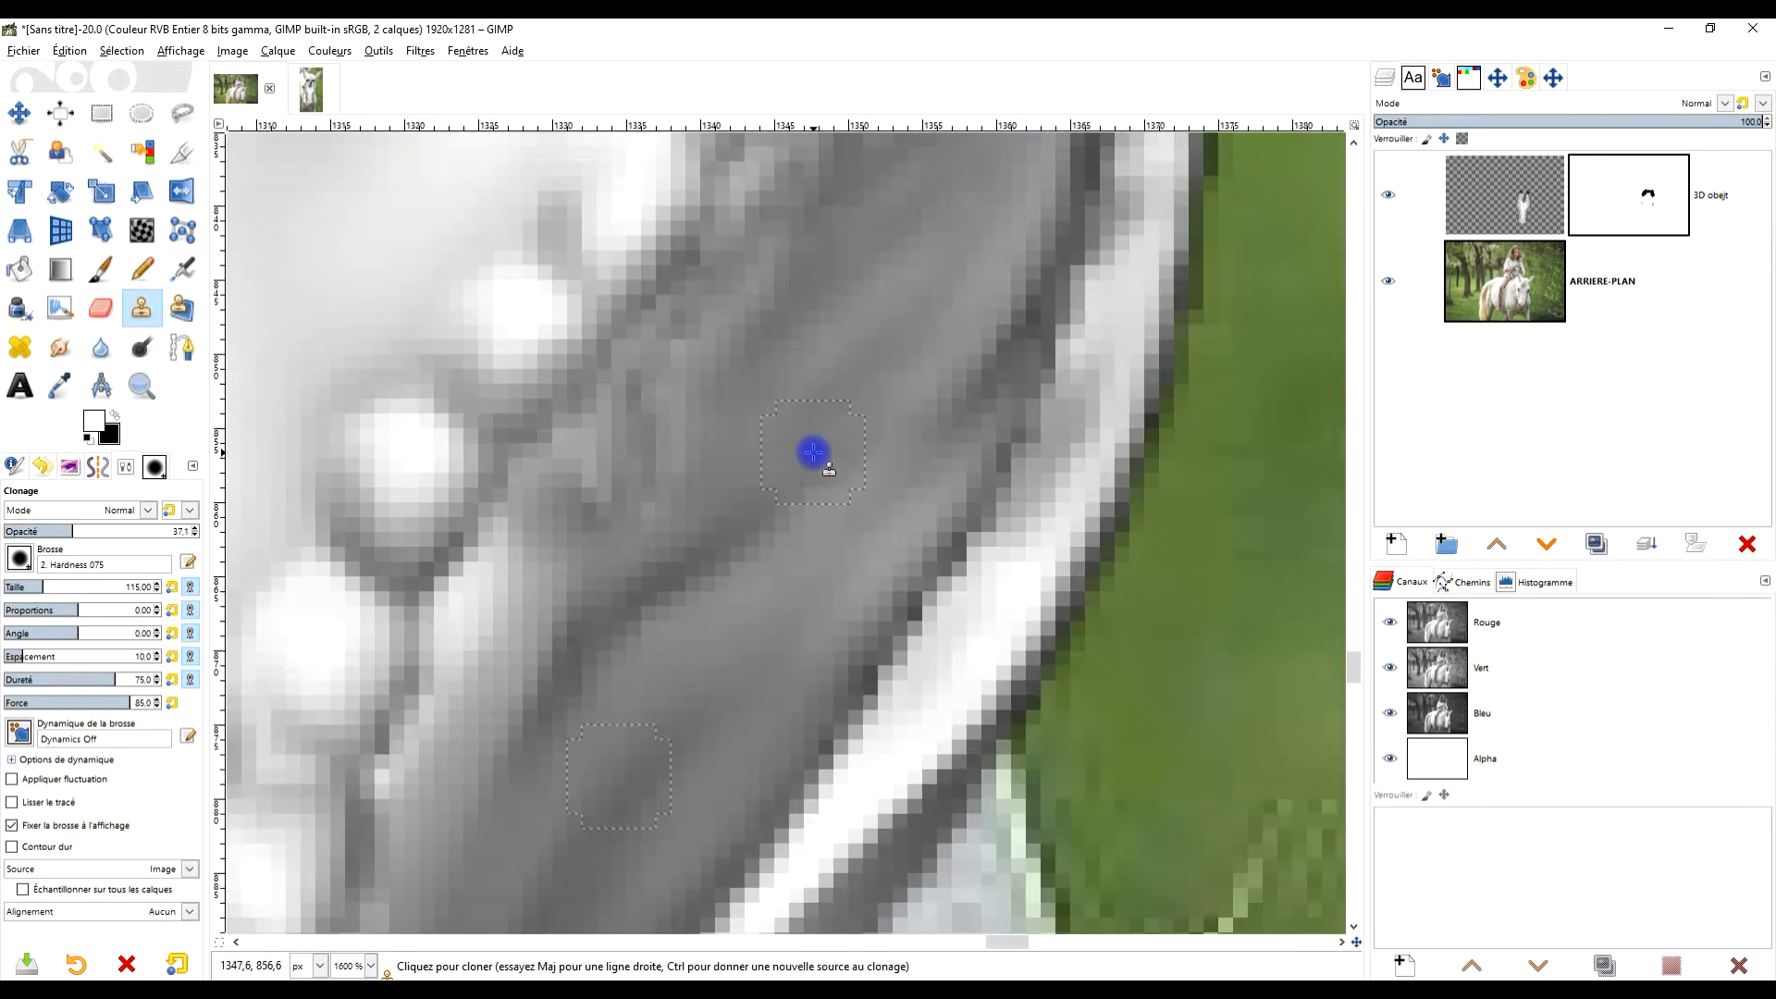
Sample grey metal on the left-hand cheek and clone it over the cream patch below the eye.
{"action": "scroll", "coordinate": [855, 355], "scroll_direction": "down", "scroll_amount": 3}
{"action": "scroll", "coordinate": [678, 388], "scroll_direction": "up", "scroll_amount": 2}
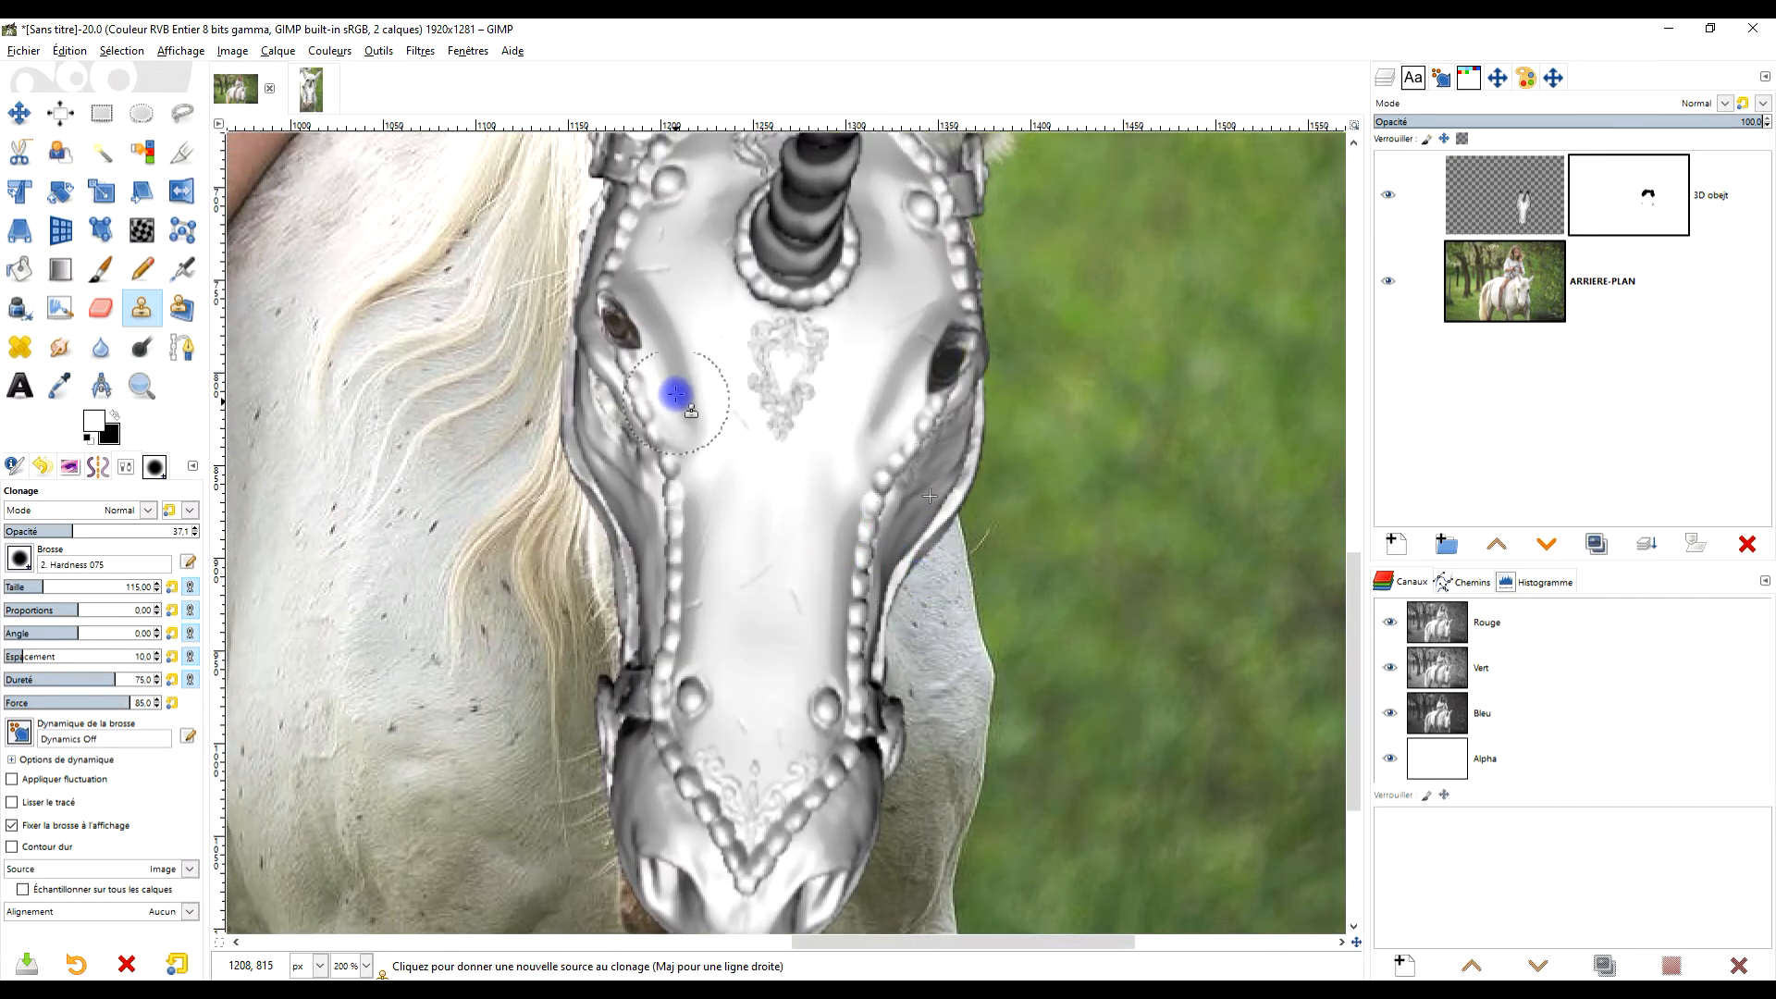
{"action": "scroll", "coordinate": [515, 483], "scroll_direction": "up", "scroll_amount": 3}
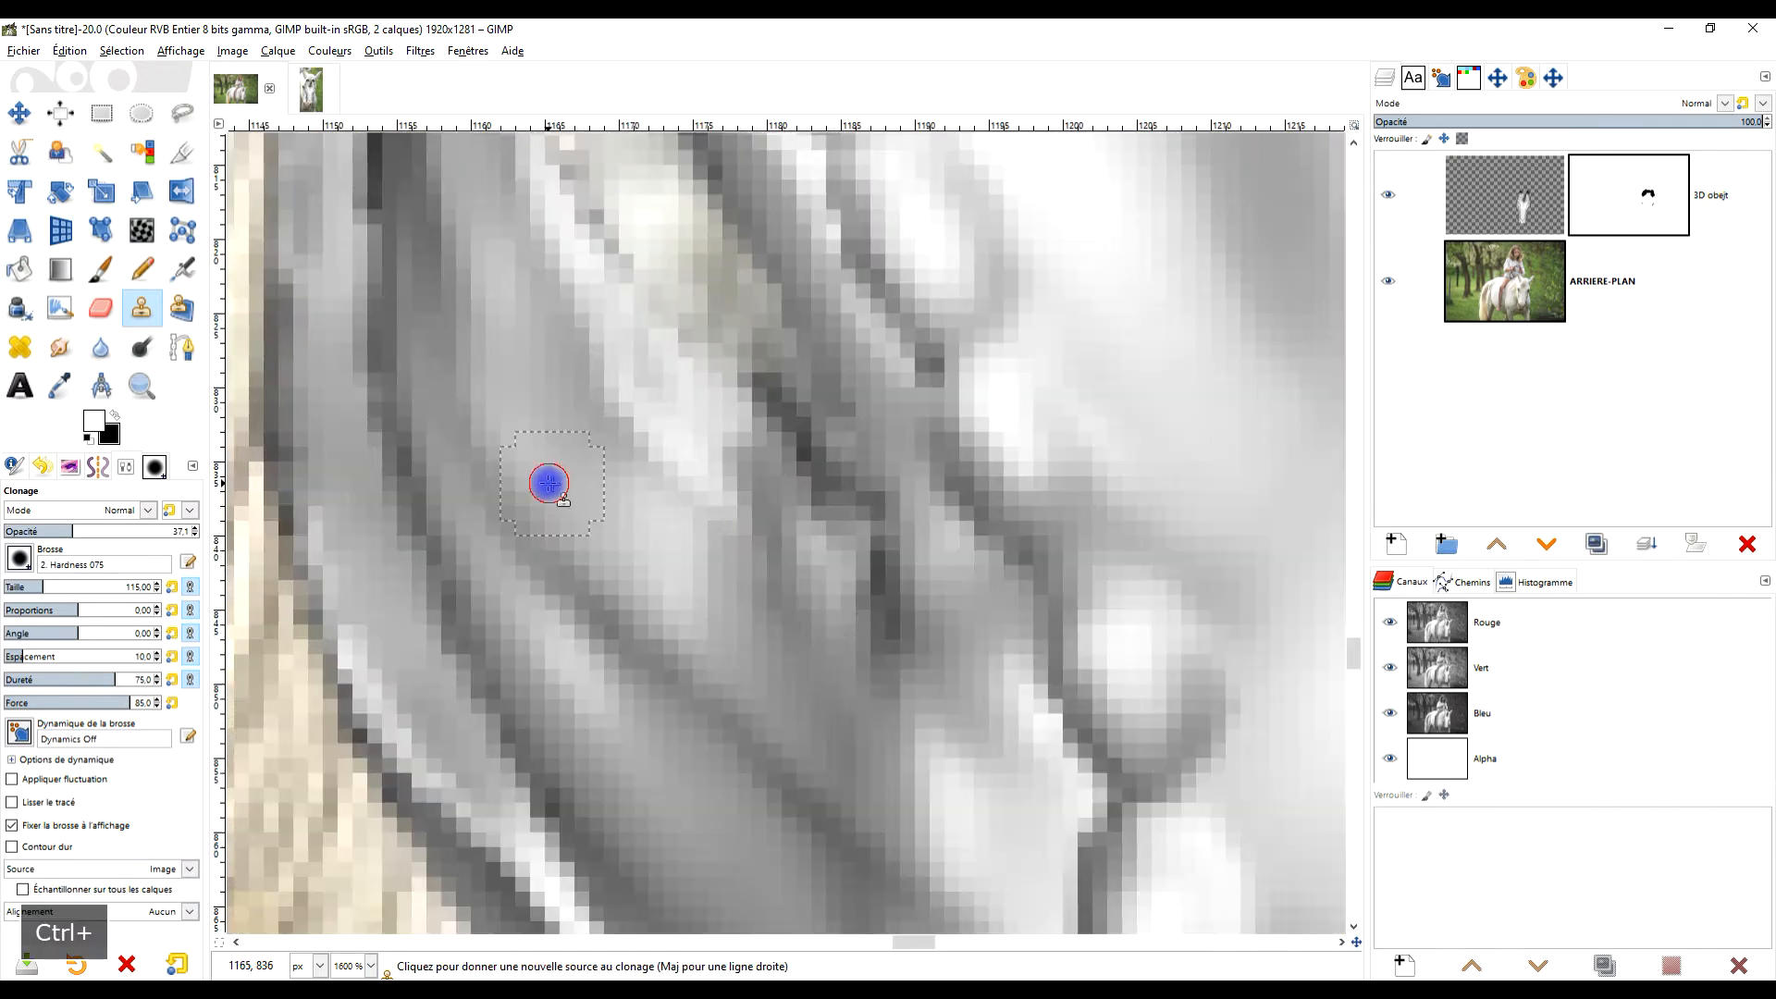
{"action": "left_click_drag", "start_coordinate": [726, 303], "coordinate": [734, 341]}
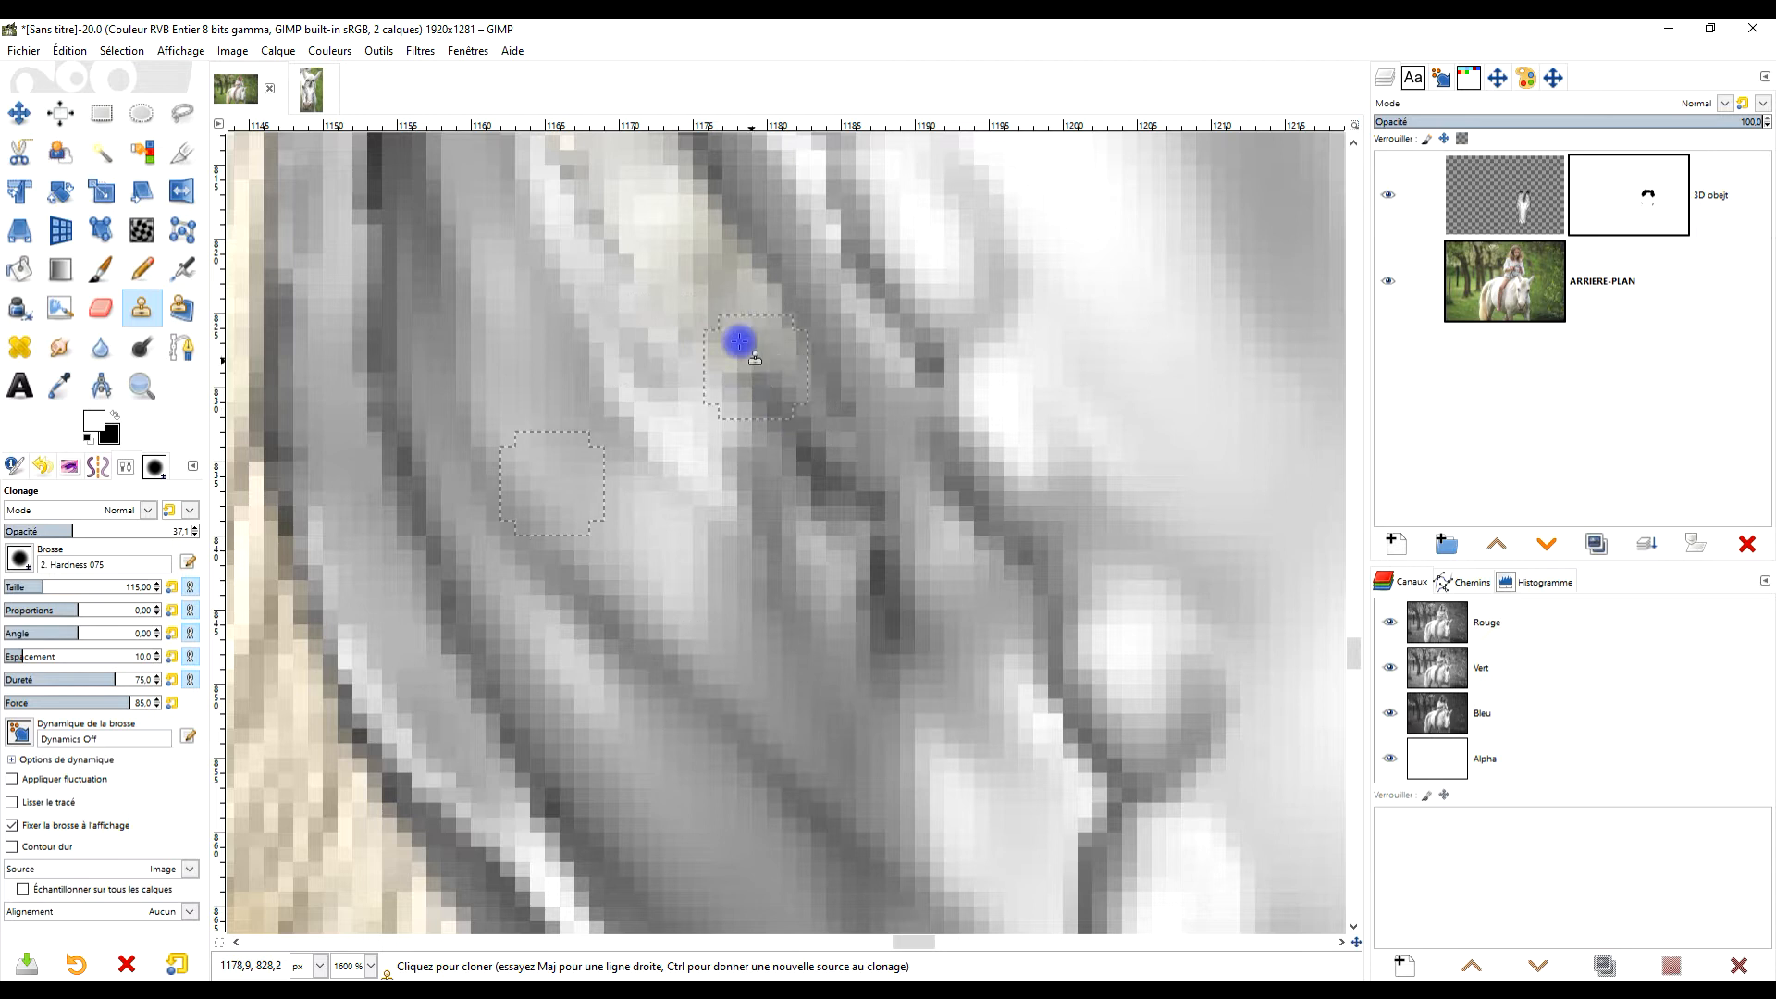
{"action": "scroll", "coordinate": [773, 297], "scroll_direction": "up", "scroll_amount": 3}
{"action": "left_click", "coordinate": [682, 448]}
{"action": "left_click", "coordinate": [638, 352]}
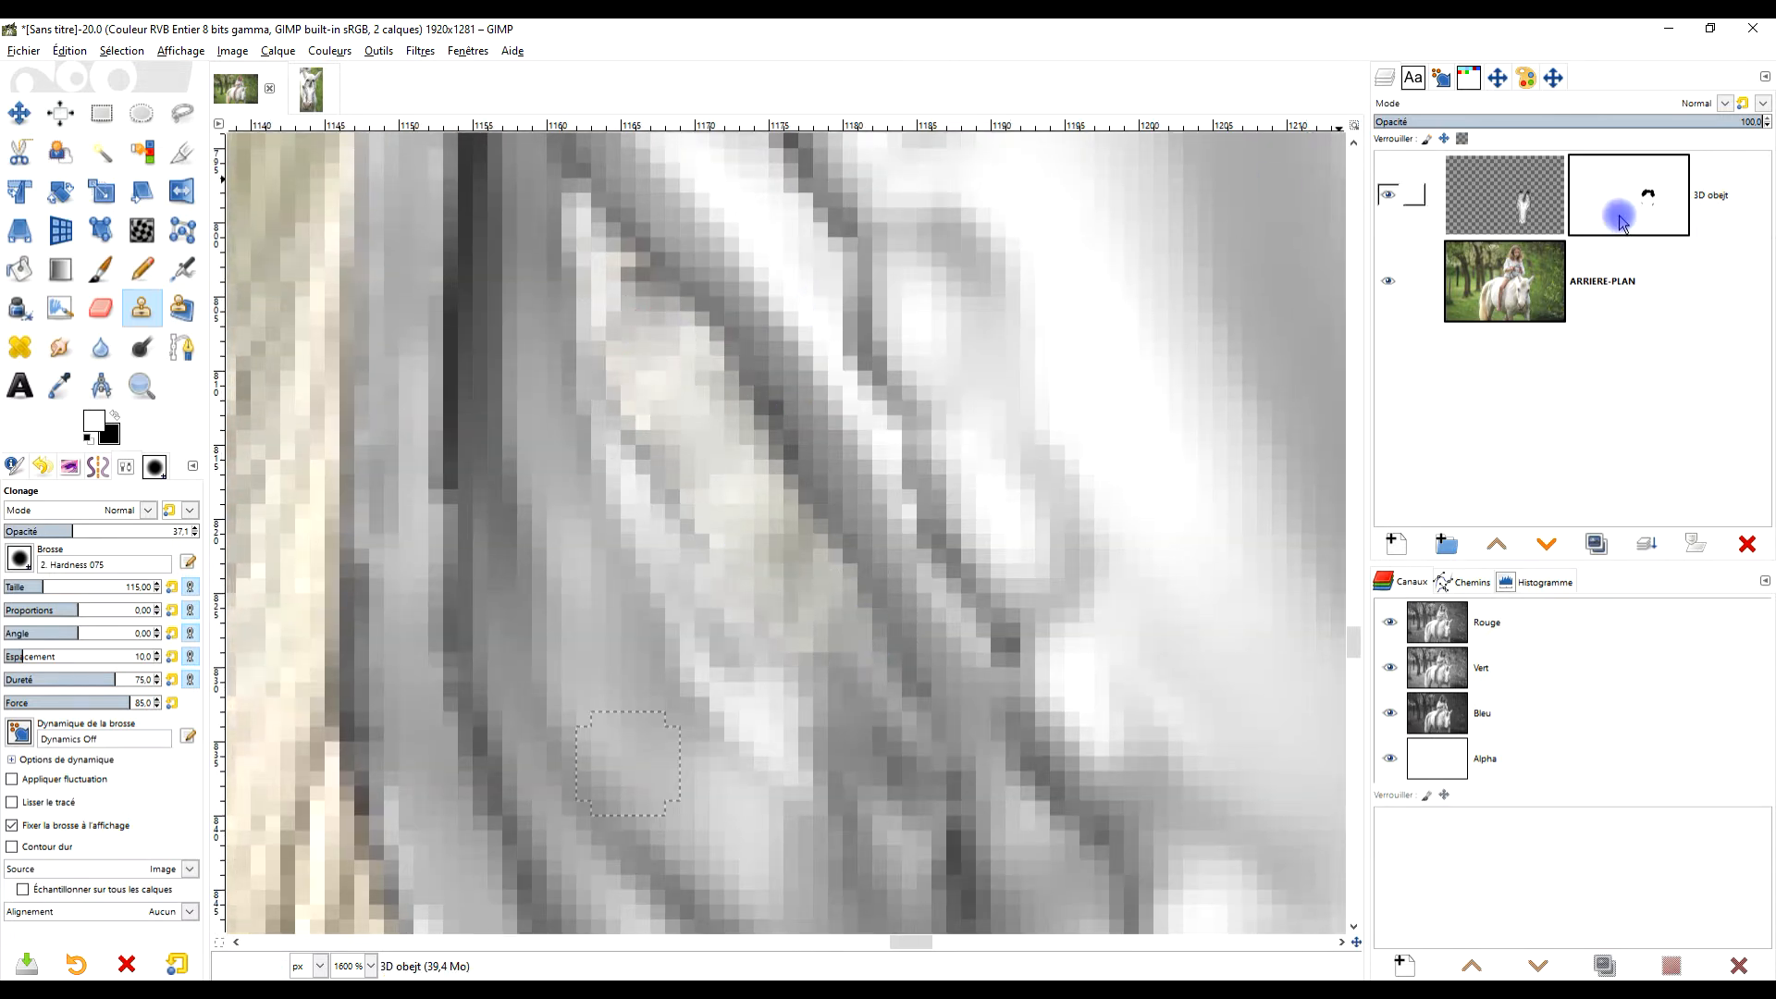
Target the 3D obejt layer mask and paint white with the Paintbrush over the cream patch on the left-hand cheek to restore the armour.
{"action": "left_click", "coordinate": [1658, 206]}
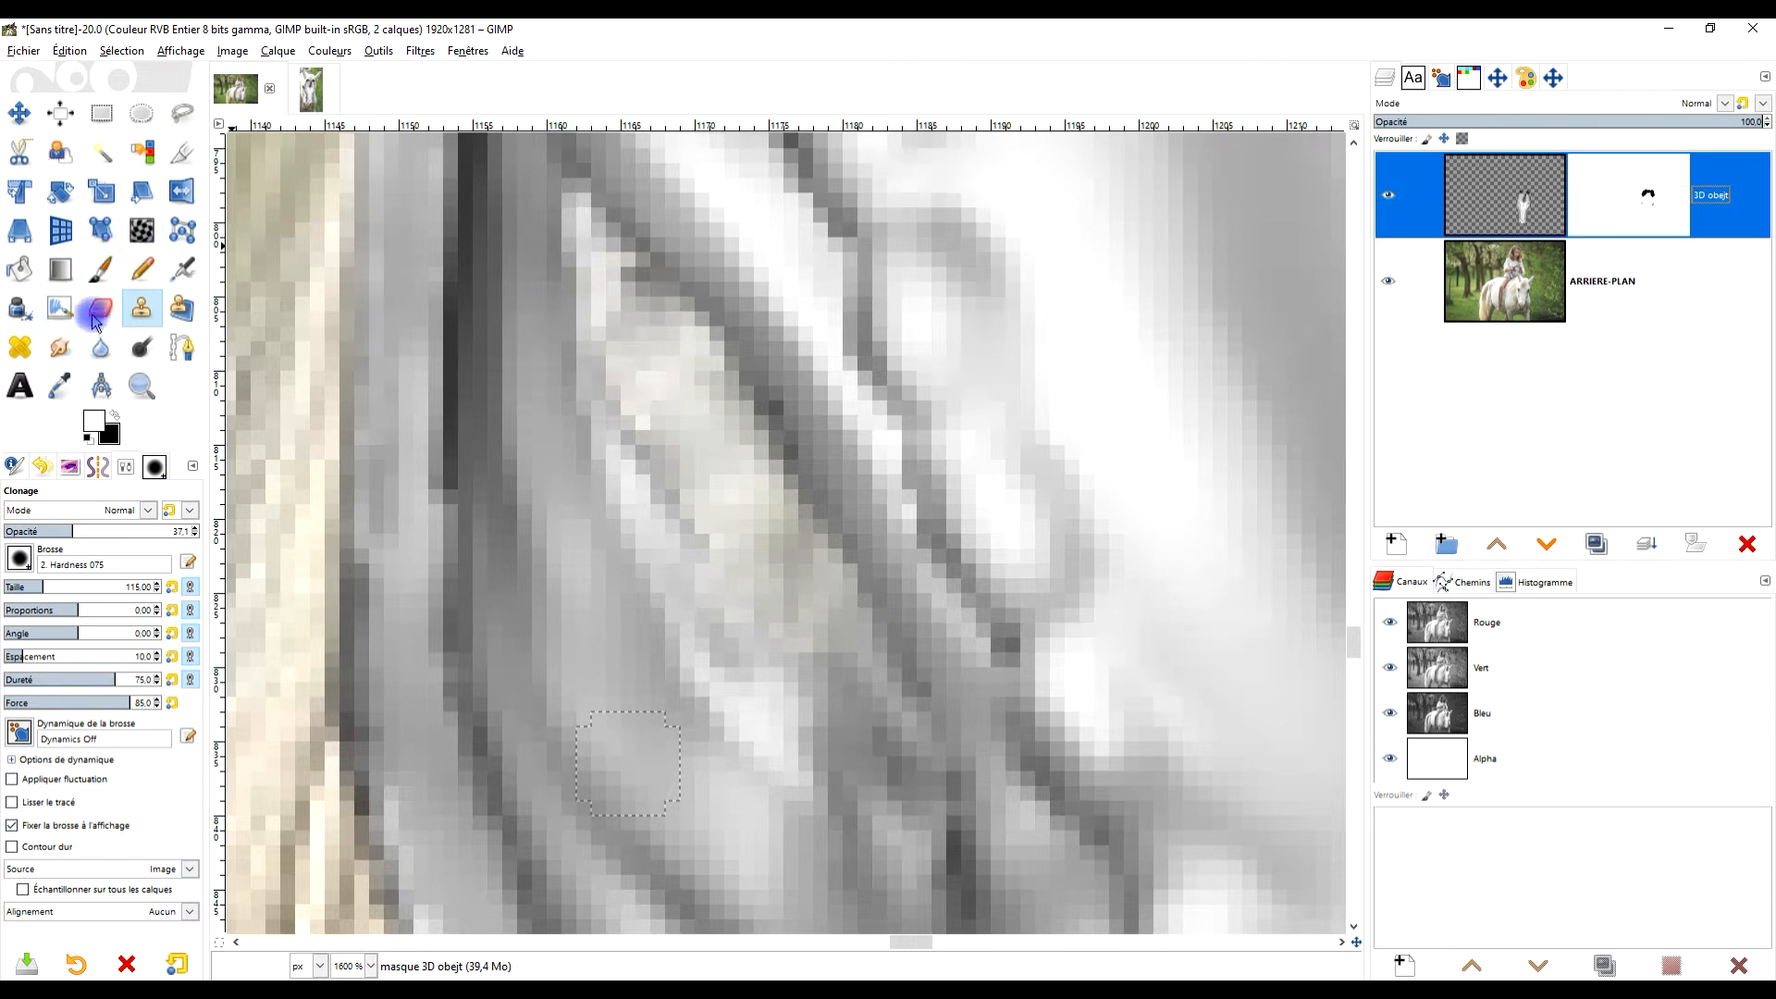
{"action": "left_click", "coordinate": [103, 277]}
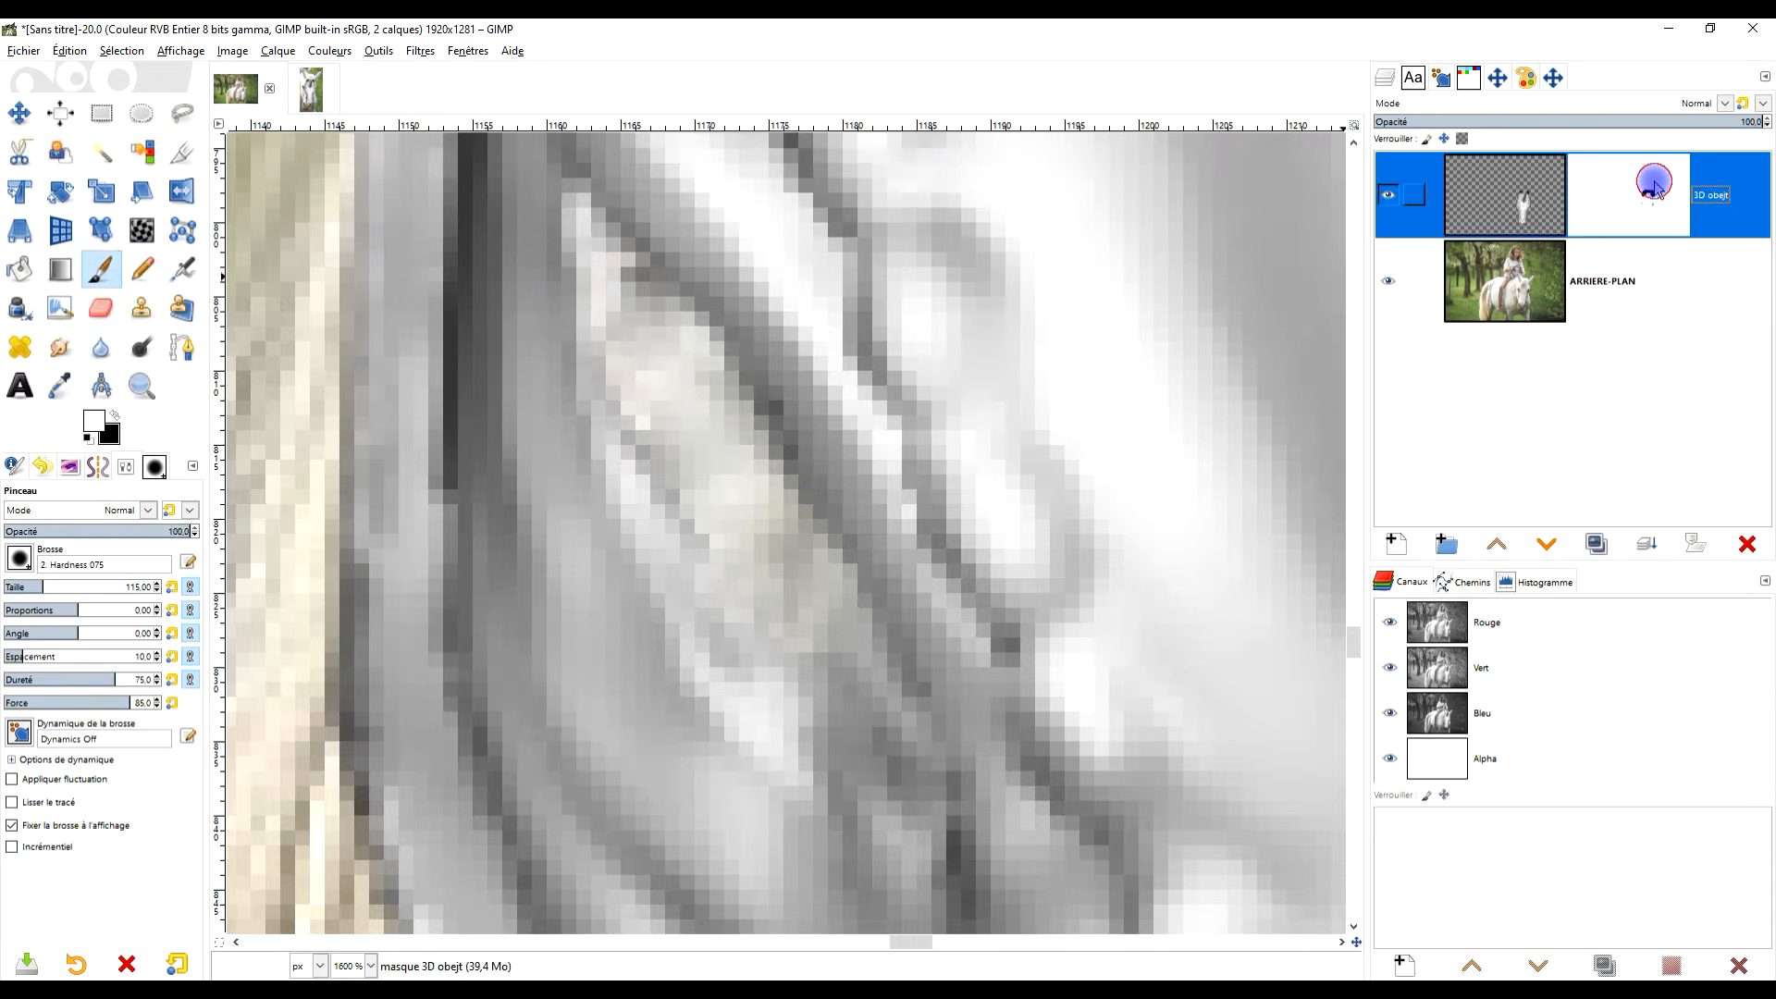
{"action": "mouse_move", "coordinate": [607, 272]}
{"action": "left_mouse_down"}
{"action": "mouse_move", "coordinate": [764, 628]}
{"action": "mouse_move", "coordinate": [662, 326]}
{"action": "mouse_move", "coordinate": [832, 636]}
{"action": "left_mouse_up"}
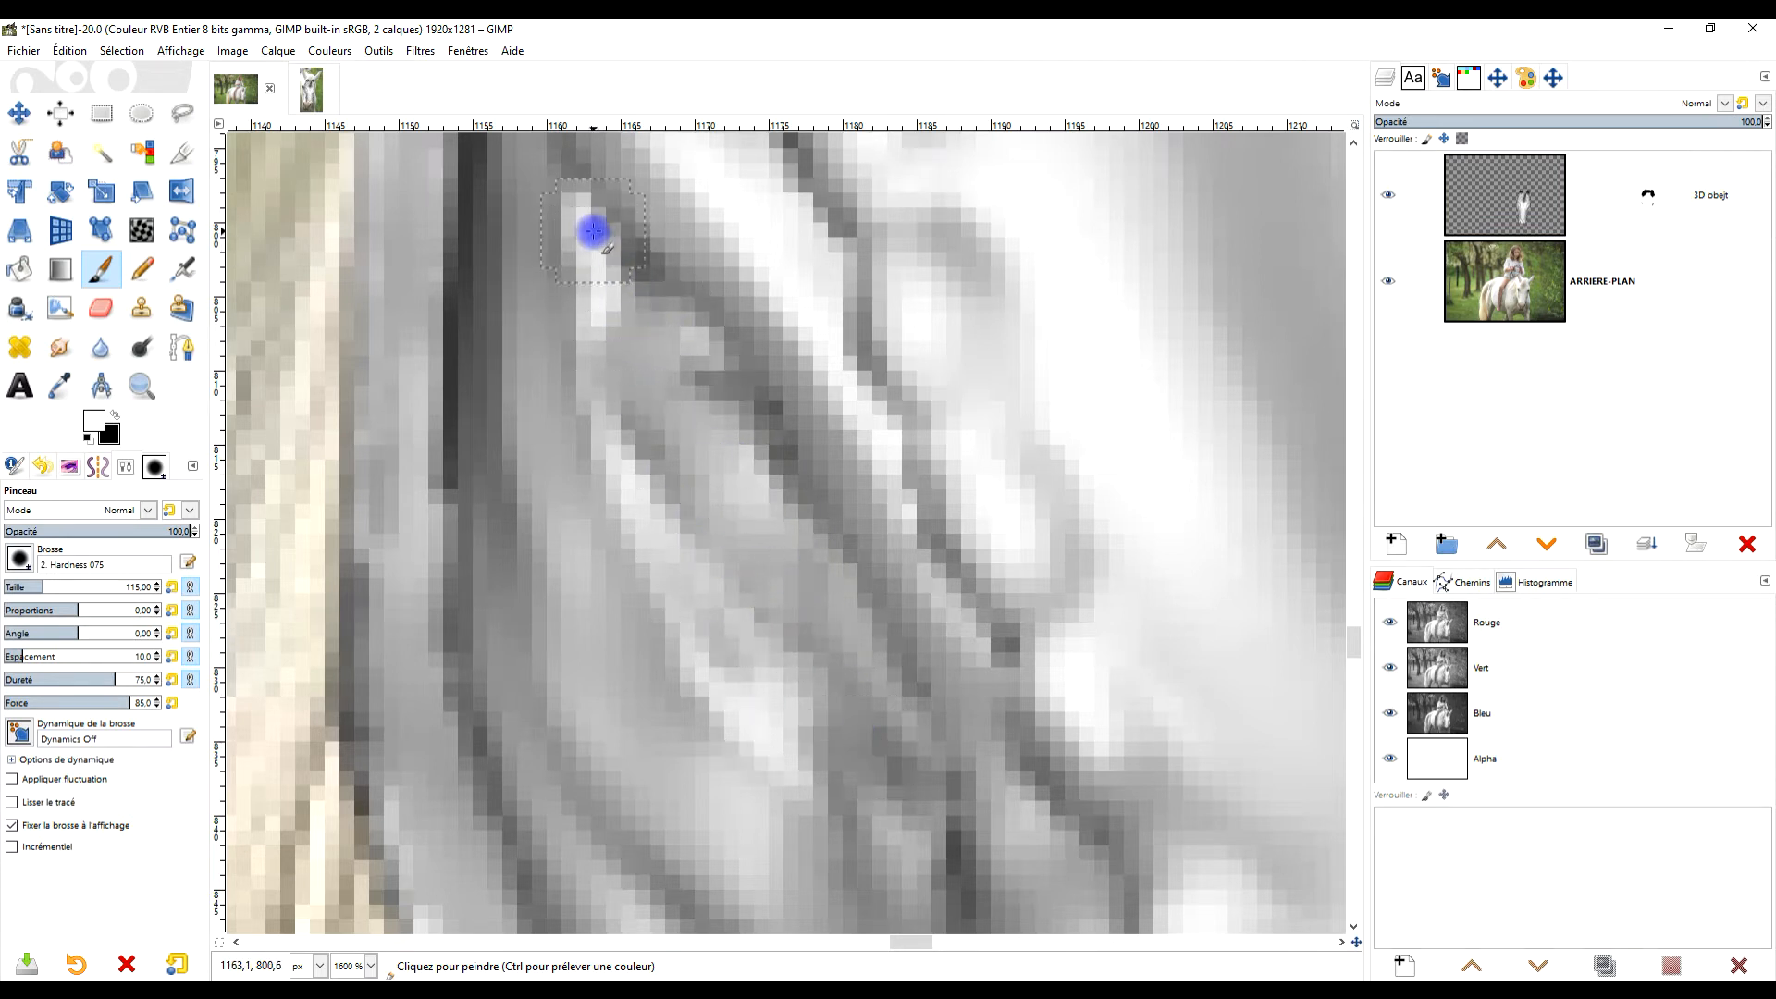
Target the 3D obejt layer's image and clone sampled grey metal over the bright streaks and dark marks on the left-hand cheek.
{"action": "left_click", "coordinate": [1474, 198]}
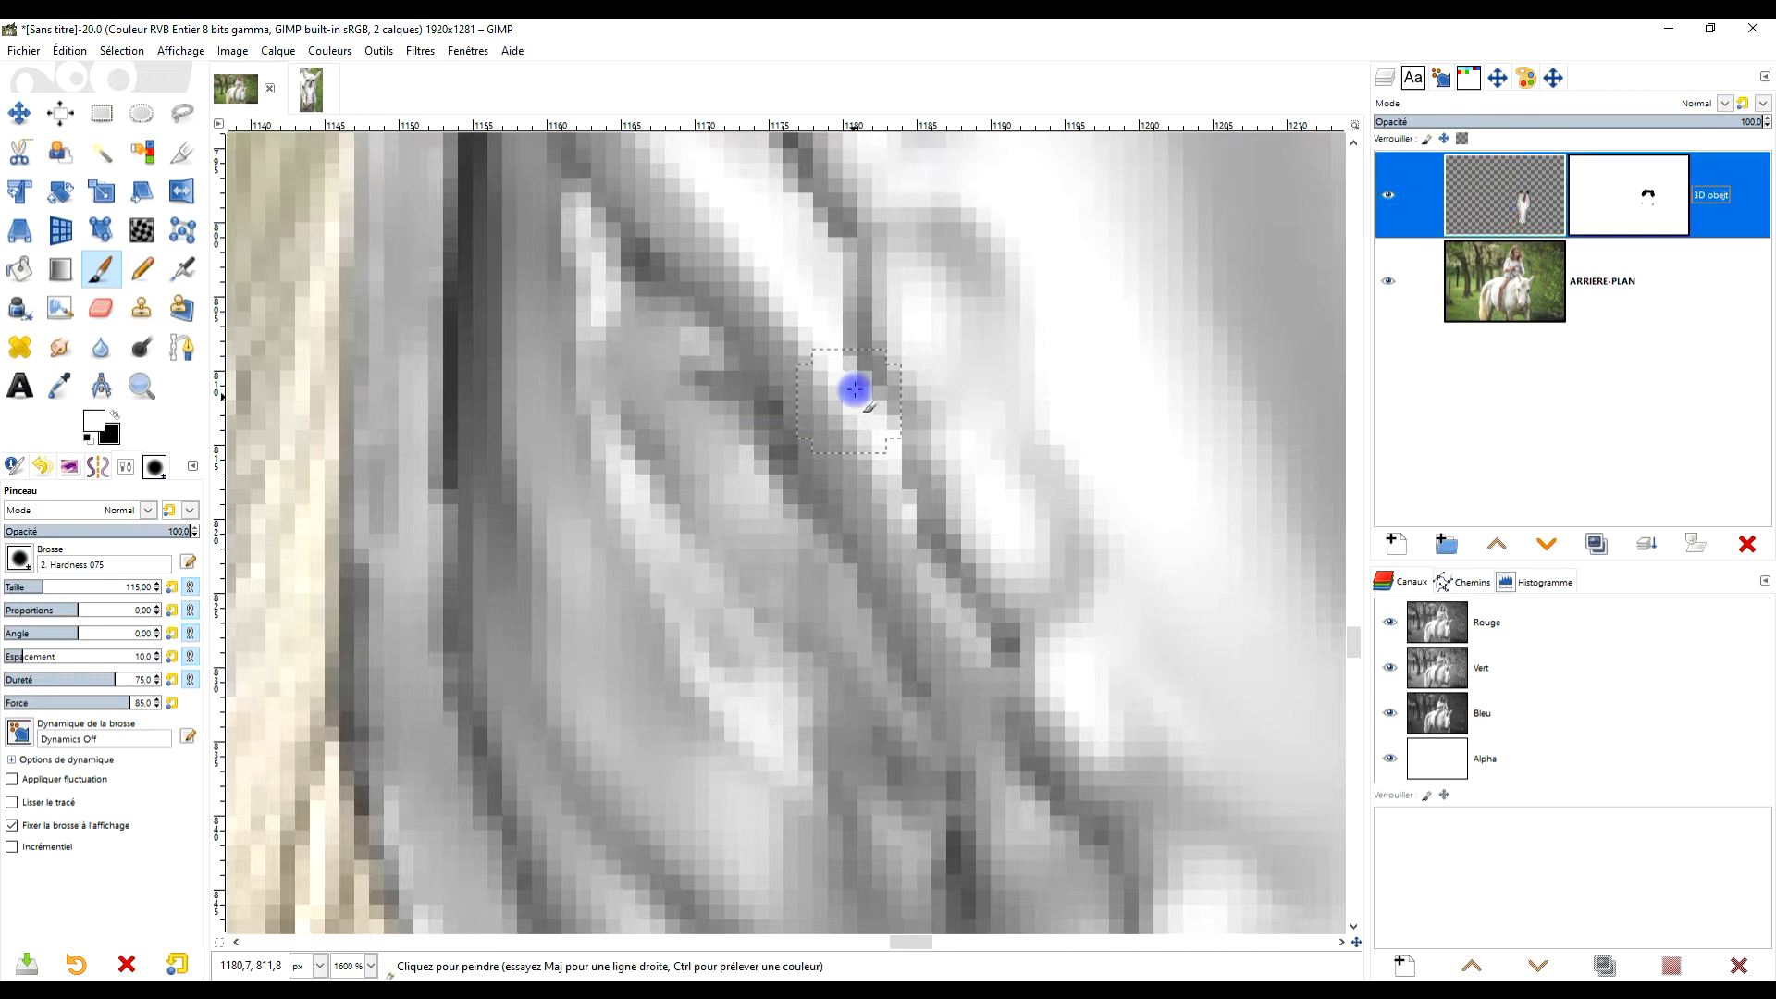
{"action": "left_click", "coordinate": [141, 308]}
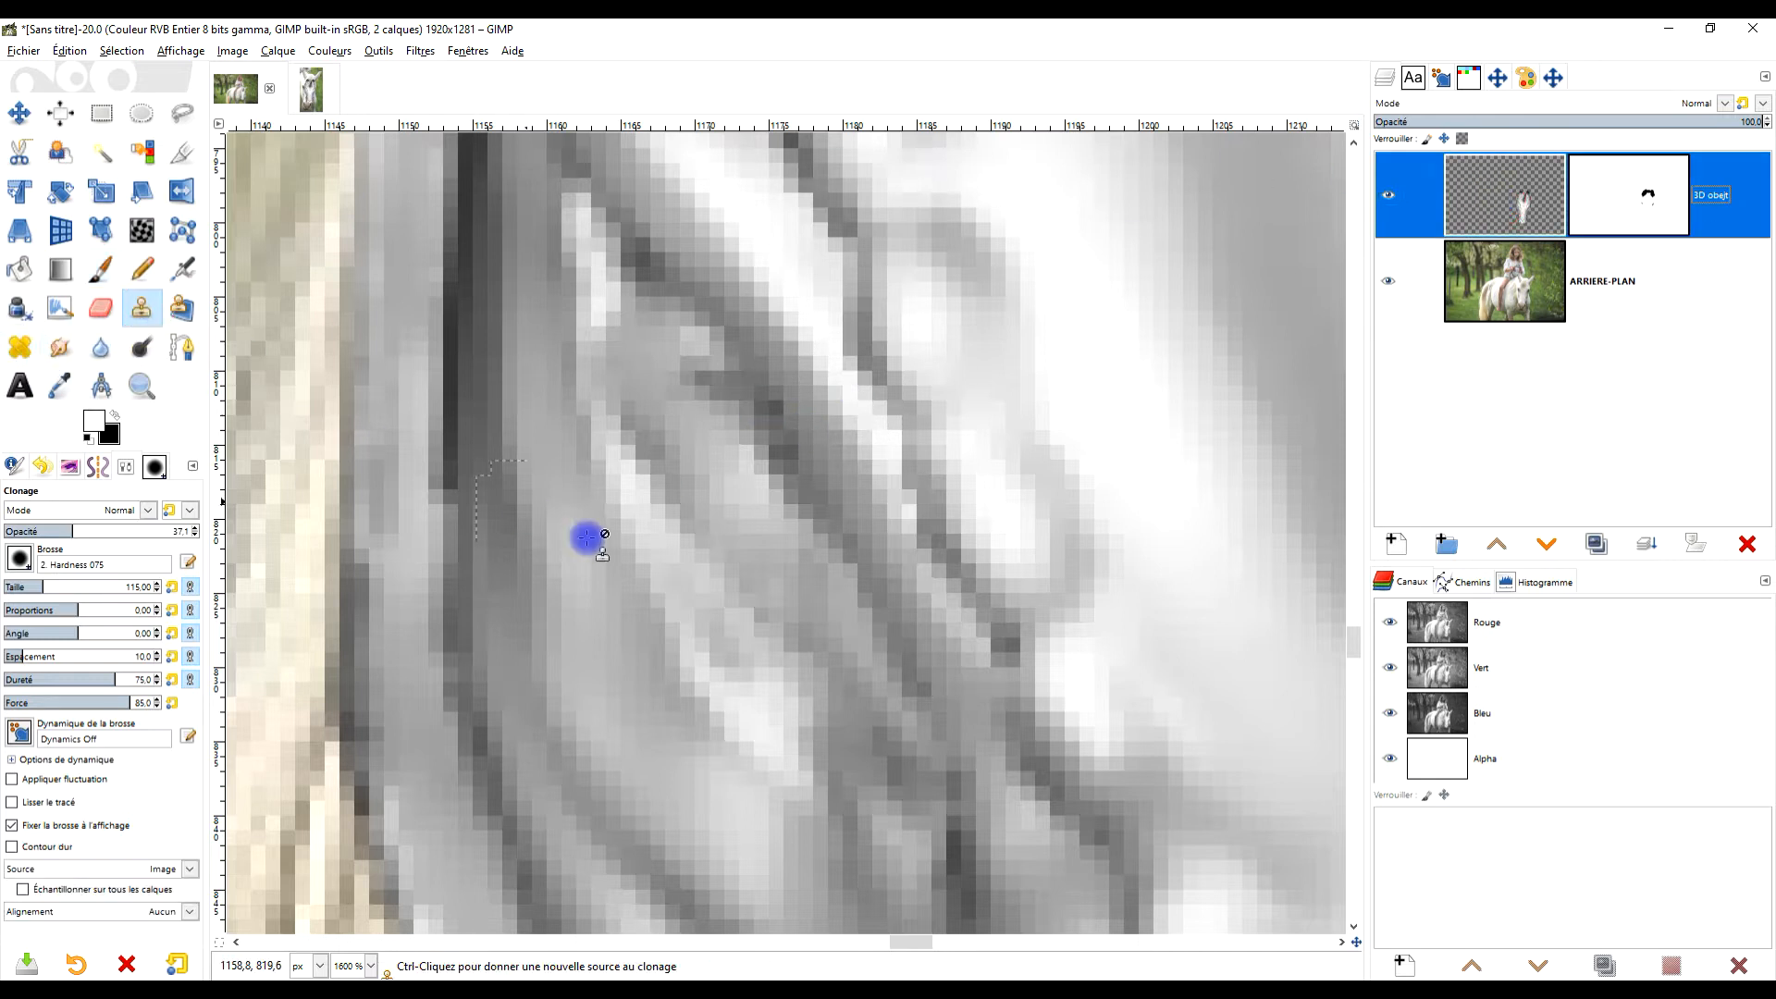
{"action": "left_click", "coordinate": [596, 654], "text": "ctrl"}
{"action": "left_click", "coordinate": [603, 293]}
{"action": "mouse_move", "coordinate": [603, 293]}
{"action": "left_mouse_down"}
{"action": "mouse_move", "coordinate": [579, 222]}
{"action": "mouse_move", "coordinate": [664, 304]}
{"action": "left_mouse_up"}
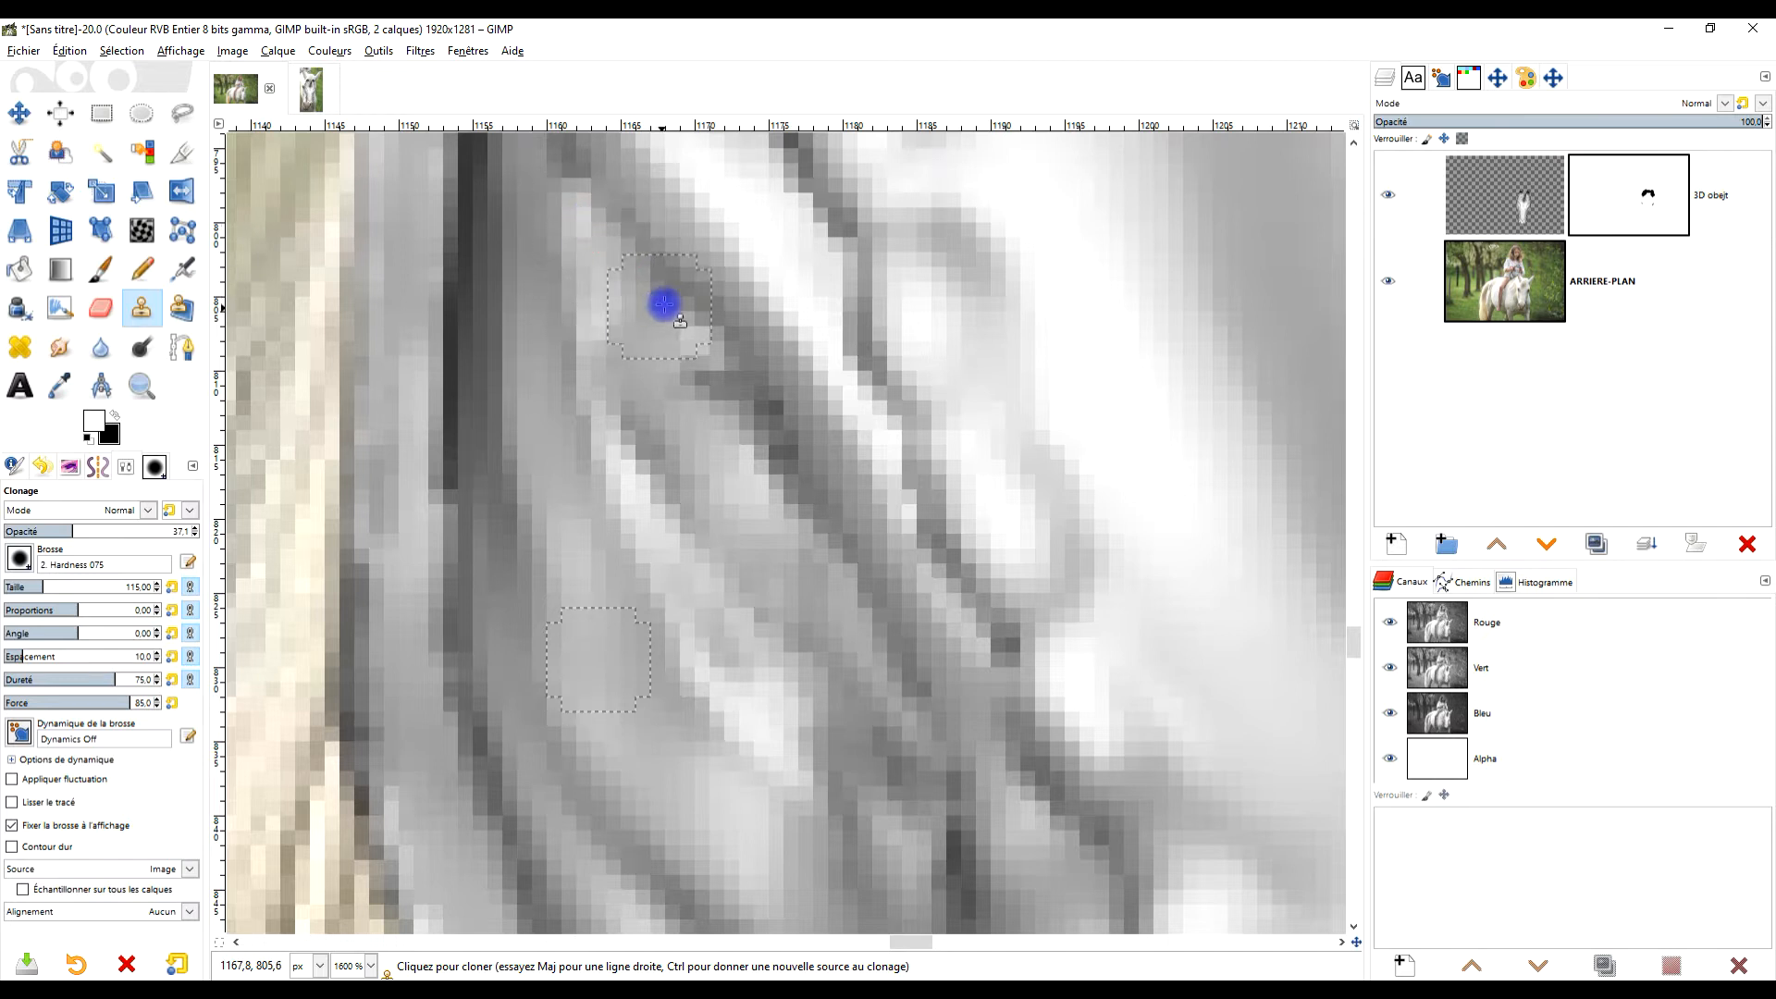
{"action": "mouse_move", "coordinate": [623, 232]}
{"action": "left_mouse_down"}
{"action": "mouse_move", "coordinate": [561, 150]}
{"action": "mouse_move", "coordinate": [609, 335]}
{"action": "mouse_move", "coordinate": [591, 256]}
{"action": "left_mouse_up"}
{"action": "mouse_move", "coordinate": [713, 384]}
{"action": "left_mouse_down"}
{"action": "mouse_move", "coordinate": [694, 342]}
{"action": "mouse_move", "coordinate": [752, 412]}
{"action": "mouse_move", "coordinate": [783, 491]}
{"action": "left_mouse_up"}
{"action": "mouse_move", "coordinate": [634, 454]}
{"action": "left_mouse_down"}
{"action": "mouse_move", "coordinate": [659, 524]}
{"action": "mouse_move", "coordinate": [618, 455]}
{"action": "mouse_move", "coordinate": [665, 597]}
{"action": "mouse_move", "coordinate": [761, 737]}
{"action": "left_mouse_up"}
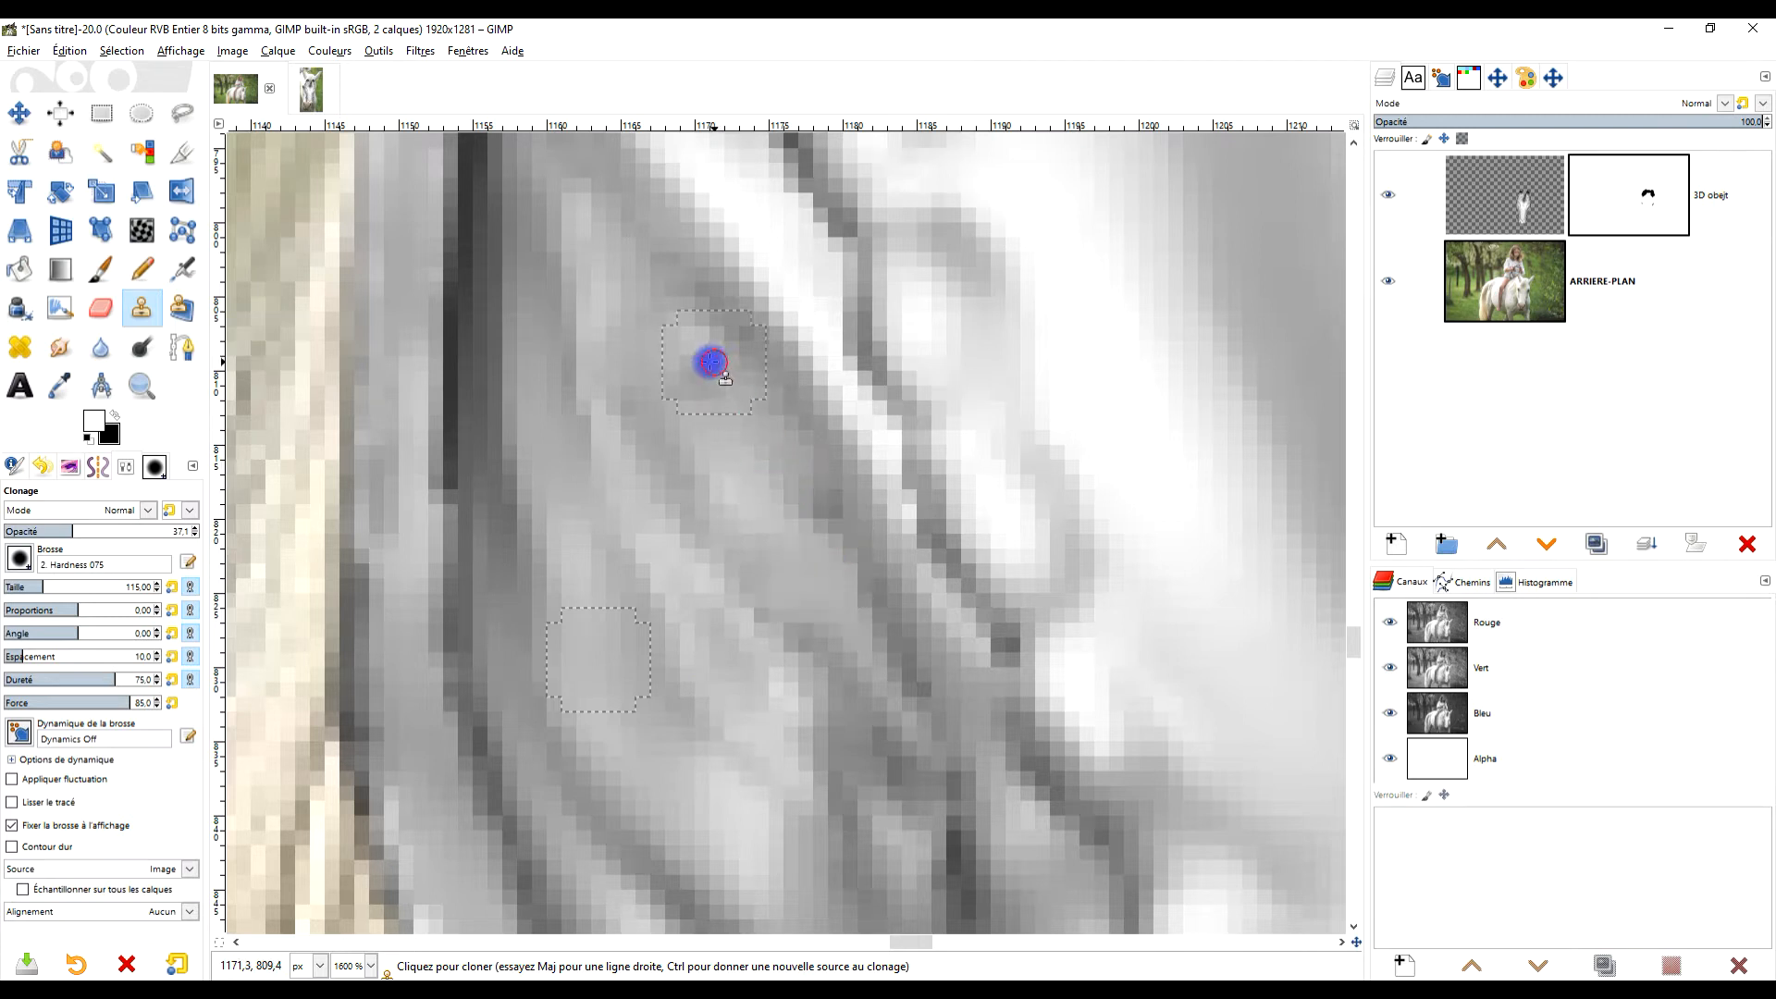
{"action": "left_click", "coordinate": [916, 710]}
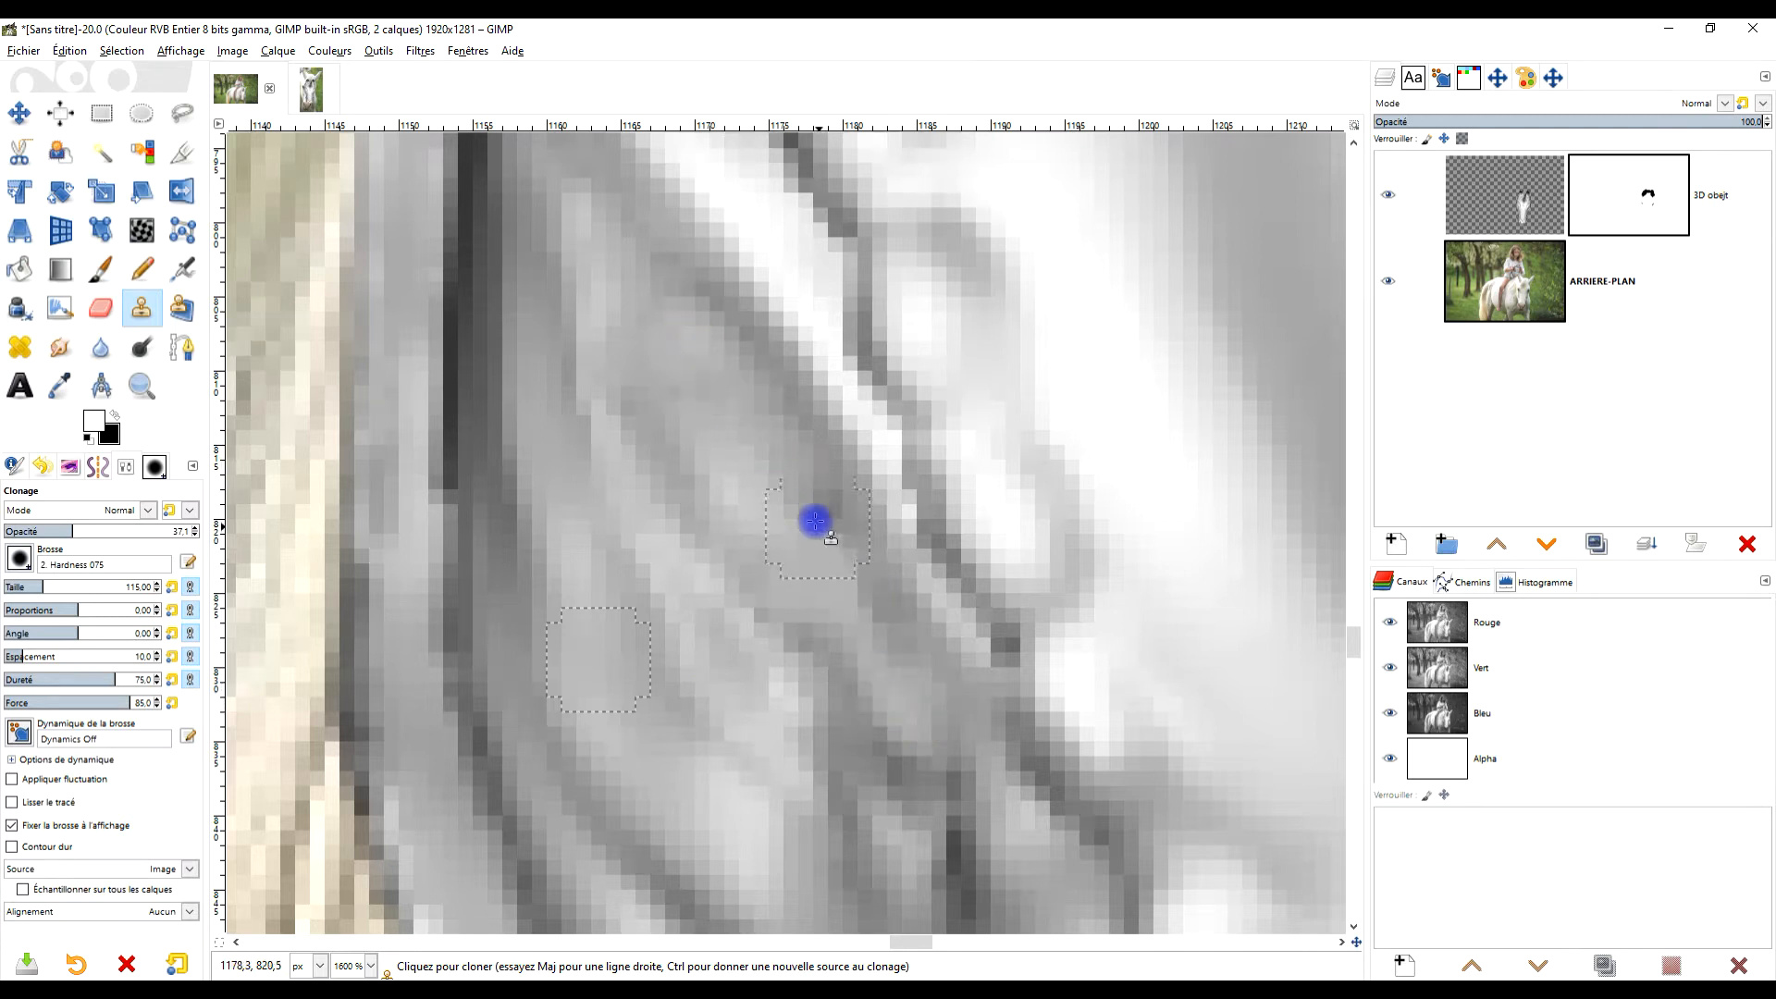
Smudge the remaining streaks and dark spots on the left-hand cheek along the direction of the armour.
{"action": "scroll", "coordinate": [956, 663], "scroll_direction": "down", "scroll_amount": 3}
{"action": "scroll", "coordinate": [1074, 718], "scroll_direction": "up", "scroll_amount": 2}
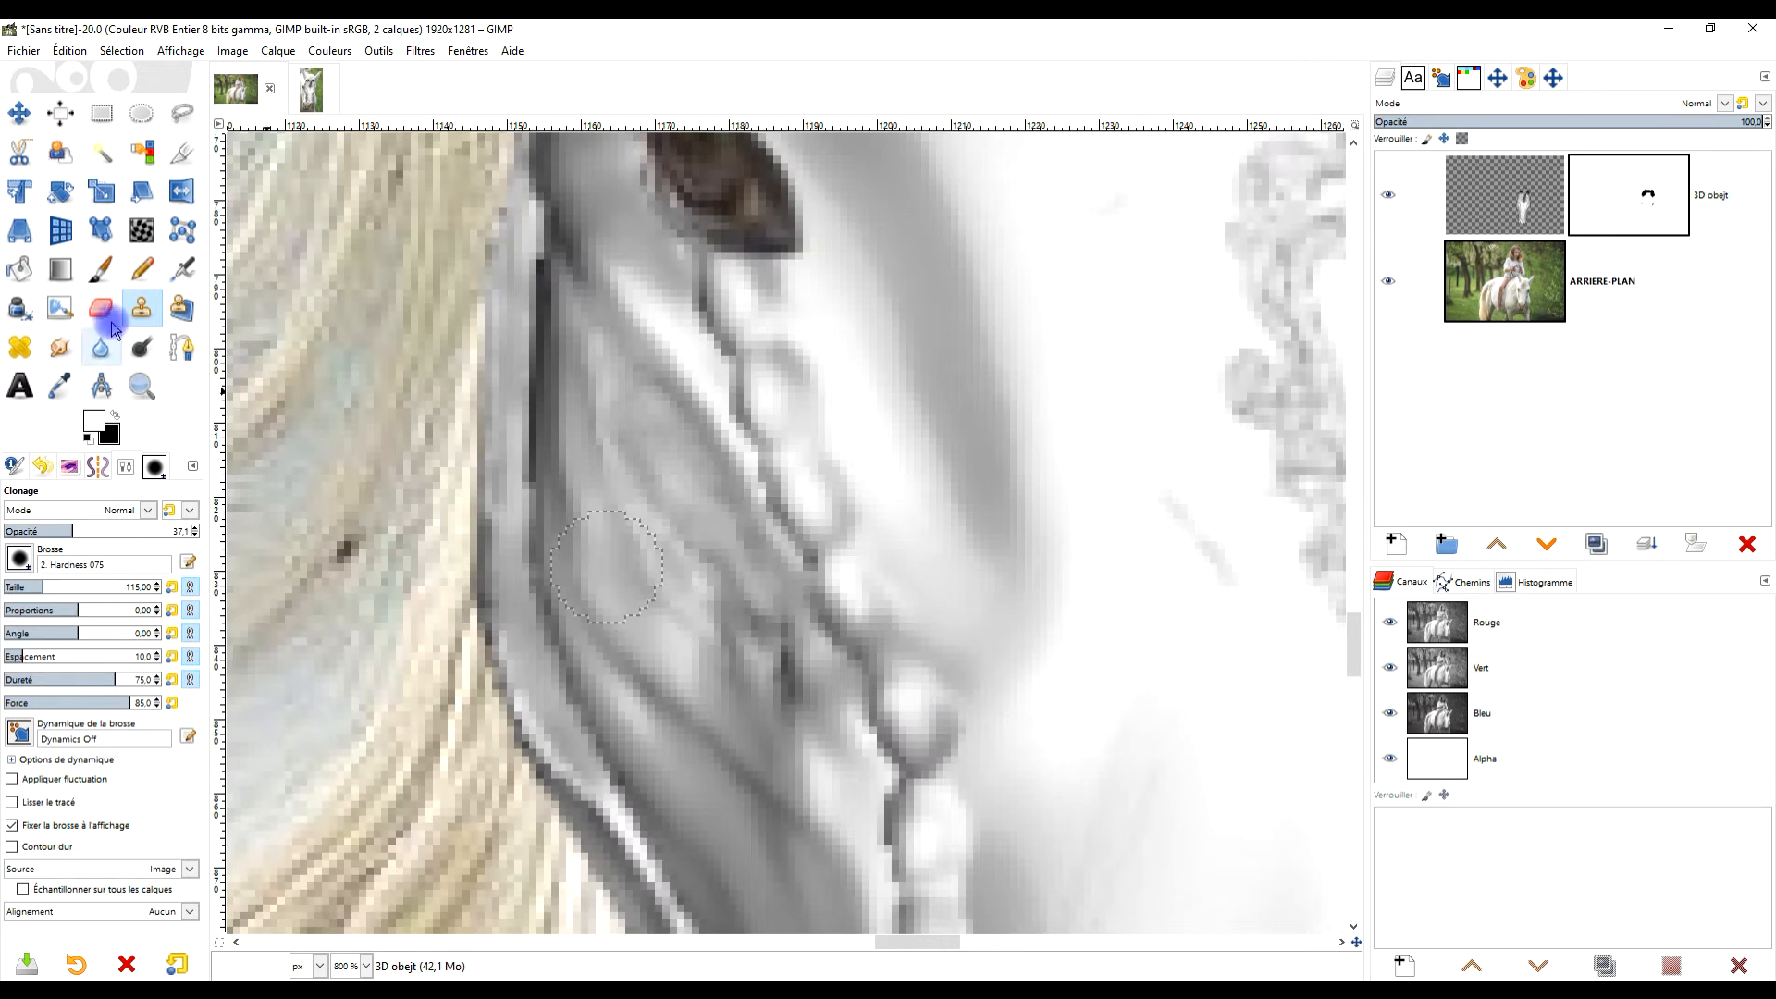
{"action": "left_click", "coordinate": [60, 348]}
{"action": "scroll", "coordinate": [754, 508], "scroll_direction": "up", "scroll_amount": 1}
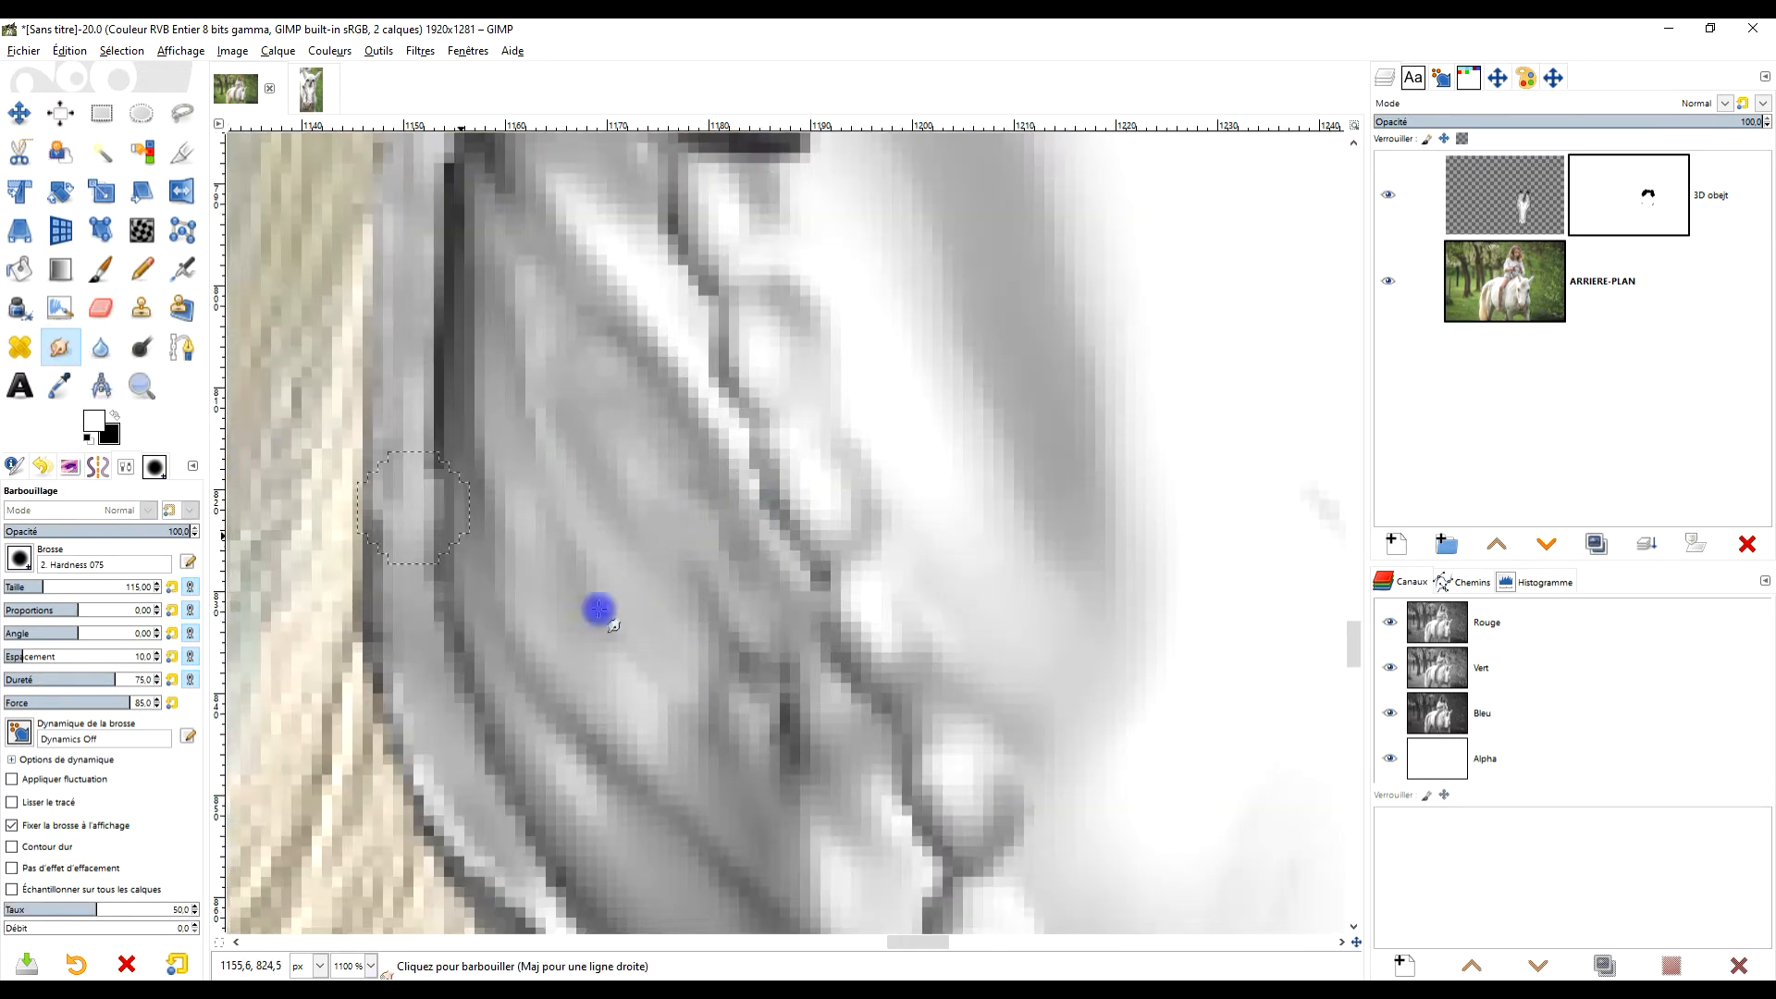
{"action": "mouse_move", "coordinate": [625, 525]}
{"action": "left_mouse_down"}
{"action": "mouse_move", "coordinate": [762, 761]}
{"action": "mouse_move", "coordinate": [686, 582]}
{"action": "mouse_move", "coordinate": [730, 635]}
{"action": "left_mouse_up"}
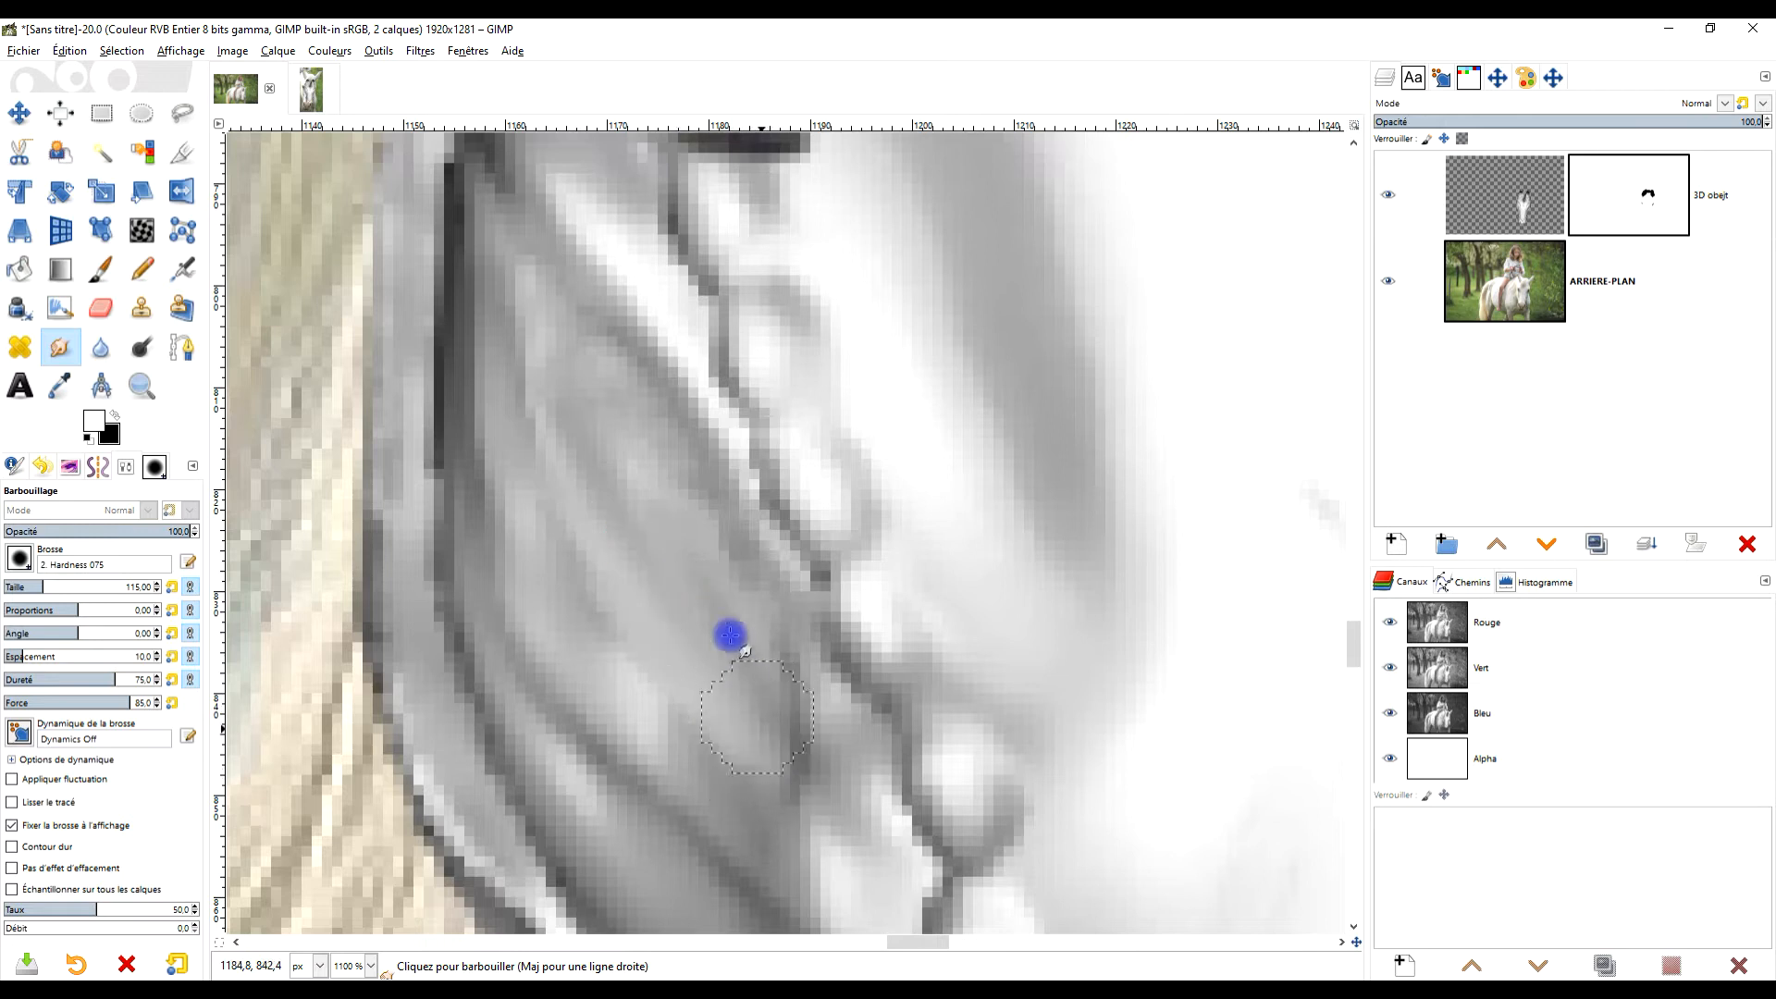
{"action": "mouse_move", "coordinate": [561, 377]}
{"action": "left_mouse_down"}
{"action": "mouse_move", "coordinate": [637, 517]}
{"action": "mouse_move", "coordinate": [578, 339]}
{"action": "mouse_move", "coordinate": [757, 654]}
{"action": "left_mouse_up"}
{"action": "left_click_drag", "start_coordinate": [527, 349], "coordinate": [535, 329]}
{"action": "left_click_drag", "start_coordinate": [647, 635], "coordinate": [753, 773]}
{"action": "scroll", "coordinate": [843, 740], "scroll_direction": "down", "scroll_amount": 2}
{"action": "scroll", "coordinate": [843, 740], "scroll_direction": "down", "scroll_amount": 3}
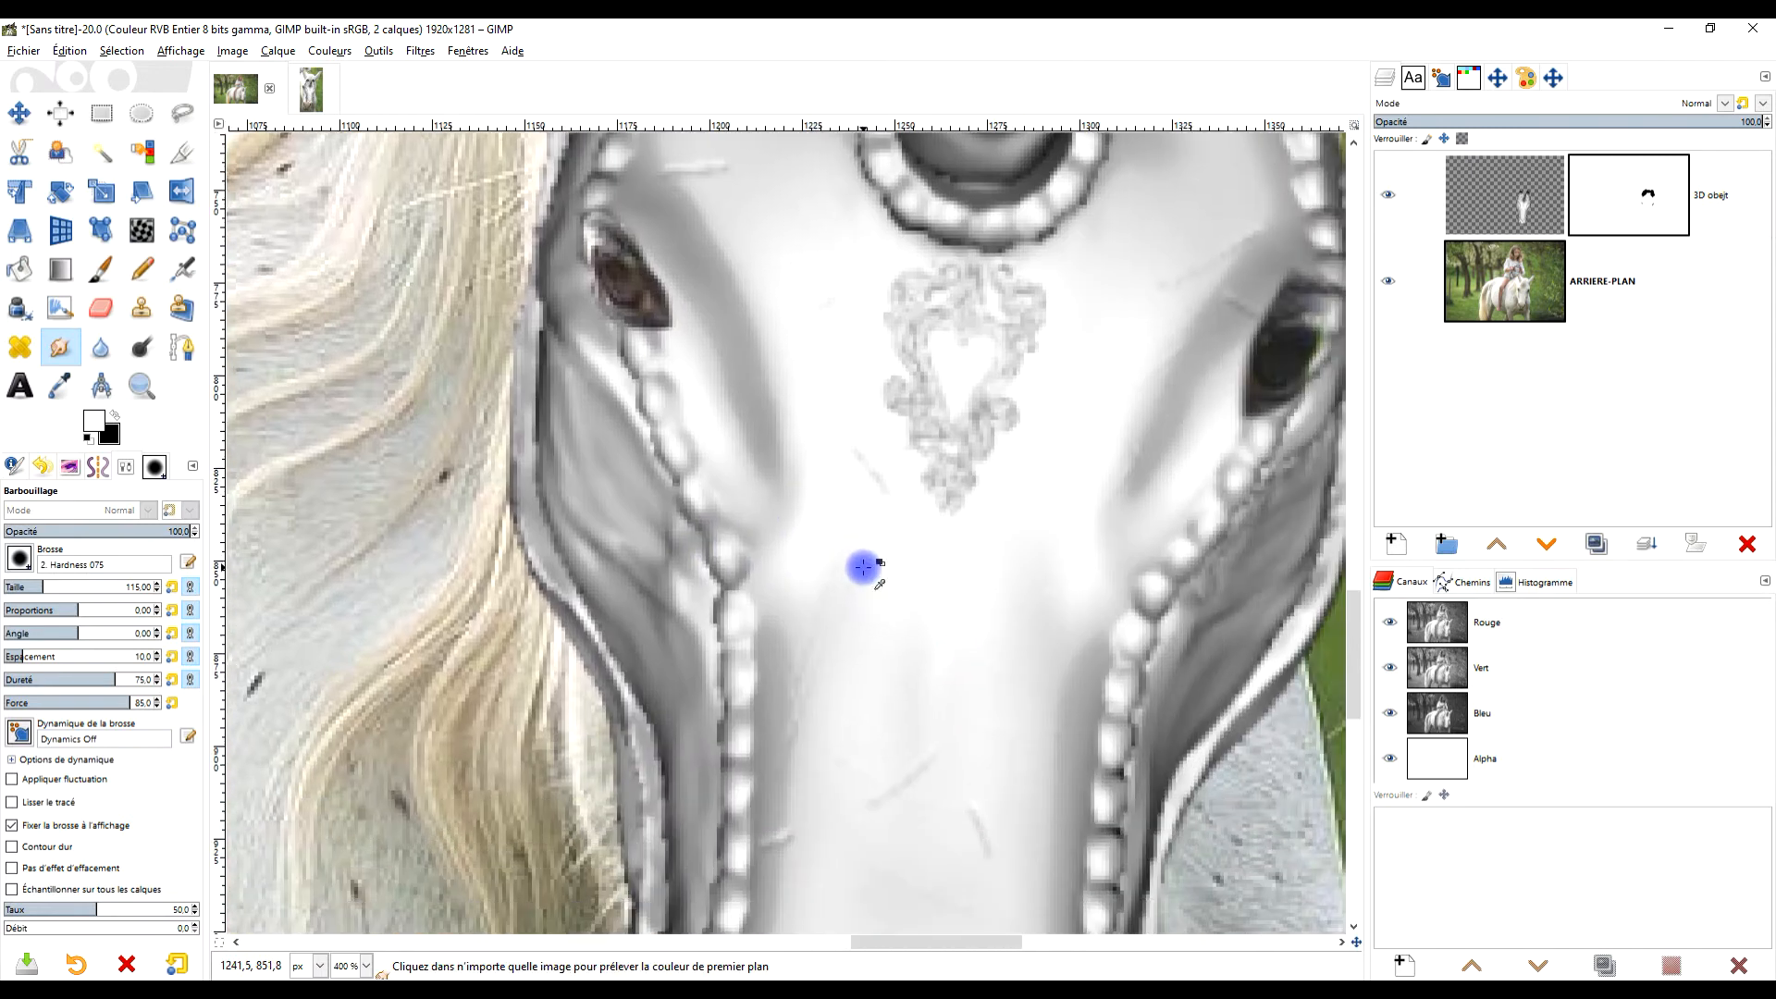
{"action": "scroll", "coordinate": [858, 567], "scroll_direction": "up", "scroll_amount": 4}
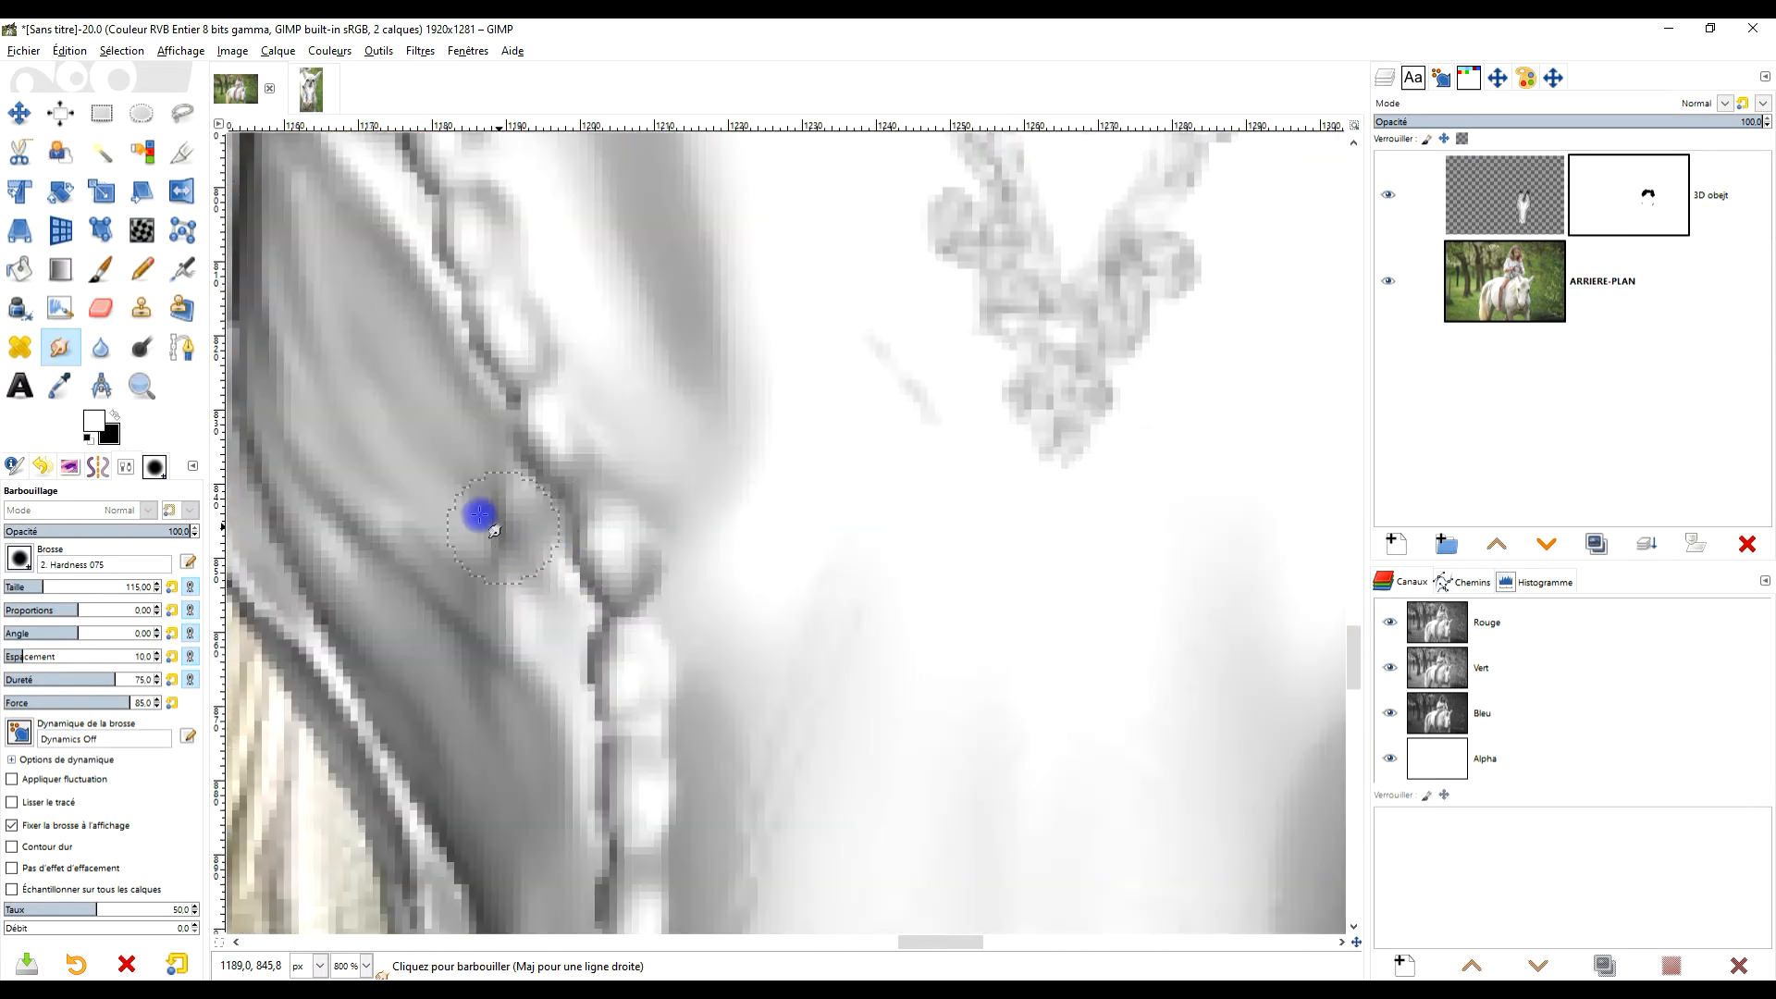
{"action": "mouse_move", "coordinate": [497, 550]}
{"action": "left_mouse_down"}
{"action": "mouse_move", "coordinate": [526, 578]}
{"action": "mouse_move", "coordinate": [435, 514]}
{"action": "mouse_move", "coordinate": [532, 614]}
{"action": "mouse_move", "coordinate": [387, 463]}
{"action": "mouse_move", "coordinate": [426, 529]}
{"action": "mouse_move", "coordinate": [468, 567]}
{"action": "mouse_move", "coordinate": [471, 542]}
{"action": "mouse_move", "coordinate": [519, 610]}
{"action": "left_mouse_up"}
Smudge the uneven metal in the middle of the right-hand cheek below the eye.
{"action": "scroll", "coordinate": [680, 585], "scroll_direction": "down", "scroll_amount": 2, "text": "ctrl"}
{"action": "scroll", "coordinate": [702, 596], "scroll_direction": "down", "scroll_amount": 3, "text": "ctrl"}
{"action": "scroll", "coordinate": [829, 567], "scroll_direction": "up", "scroll_amount": 6, "text": "ctrl"}
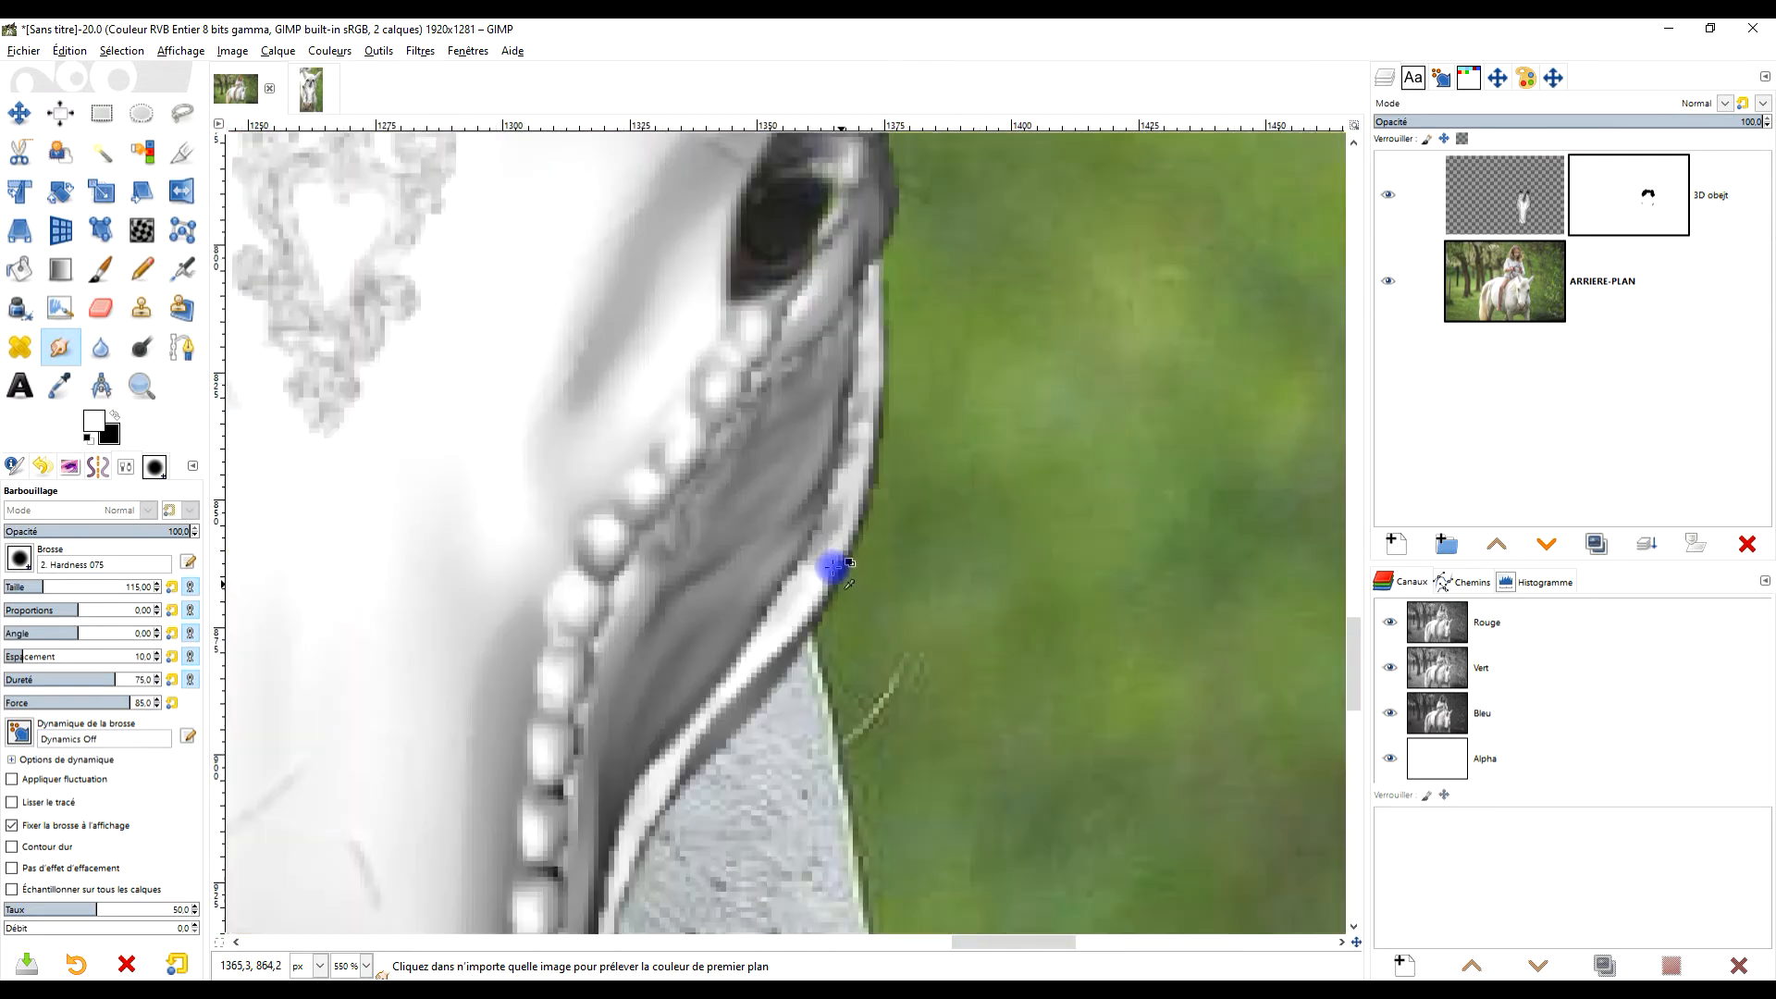
{"action": "mouse_move", "coordinate": [674, 406]}
{"action": "left_mouse_down"}
{"action": "mouse_move", "coordinate": [561, 537]}
{"action": "mouse_move", "coordinate": [580, 492]}
{"action": "mouse_move", "coordinate": [523, 599]}
{"action": "left_mouse_up"}
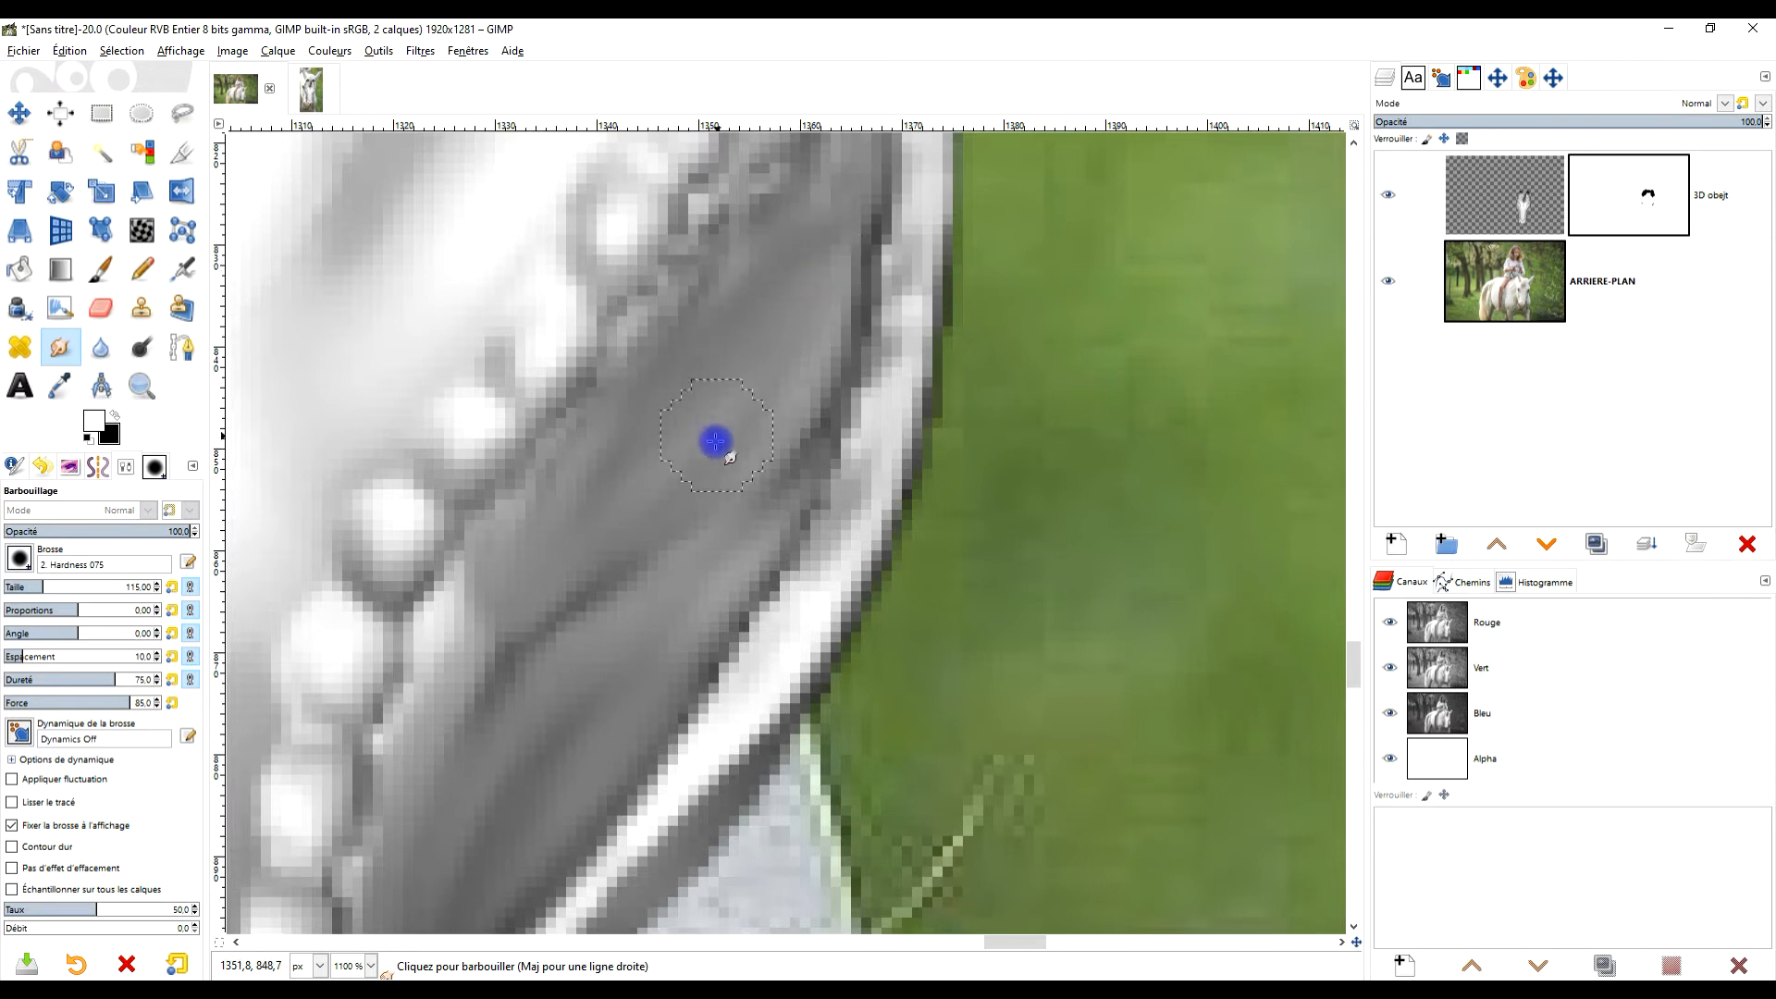
{"action": "mouse_move", "coordinate": [623, 518]}
{"action": "left_mouse_down"}
{"action": "mouse_move", "coordinate": [617, 583]}
{"action": "mouse_move", "coordinate": [741, 480]}
{"action": "left_mouse_up"}
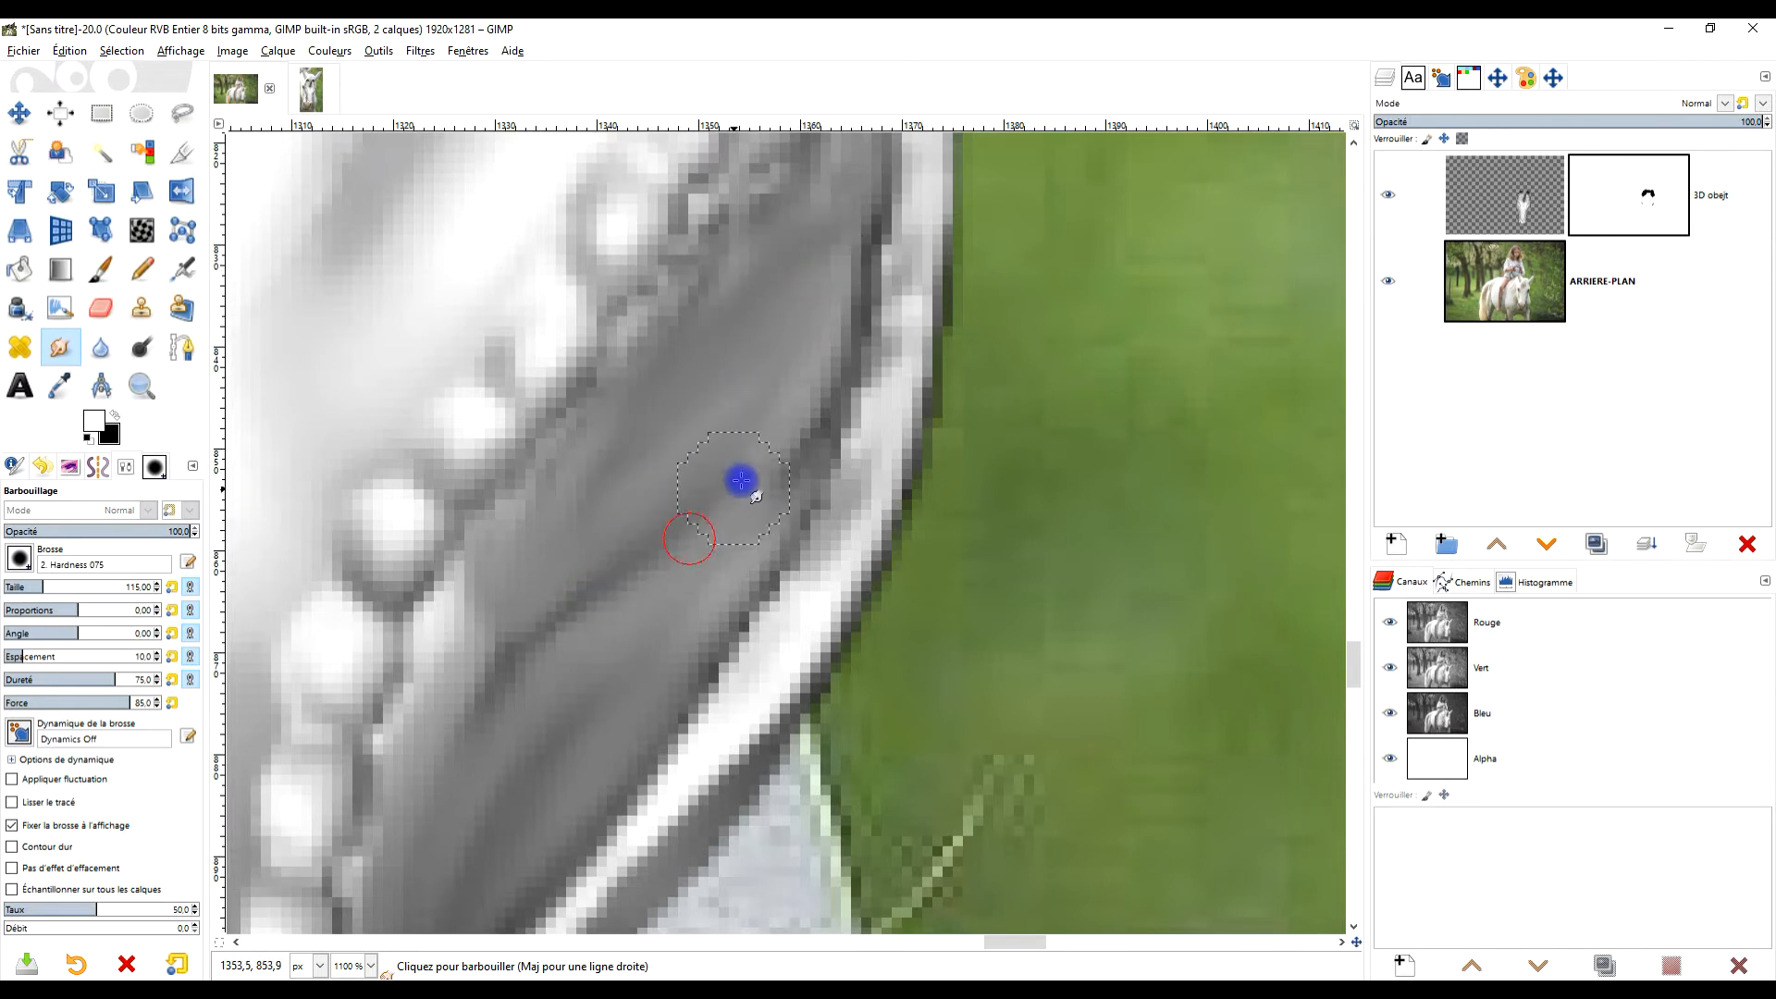
Heal the dark crease across the right-hand cheek using smooth grey metal sampled just below it.
{"action": "scroll", "coordinate": [756, 472], "scroll_direction": "down", "scroll_amount": 3}
{"action": "scroll", "coordinate": [801, 392], "scroll_direction": "down", "scroll_amount": 2}
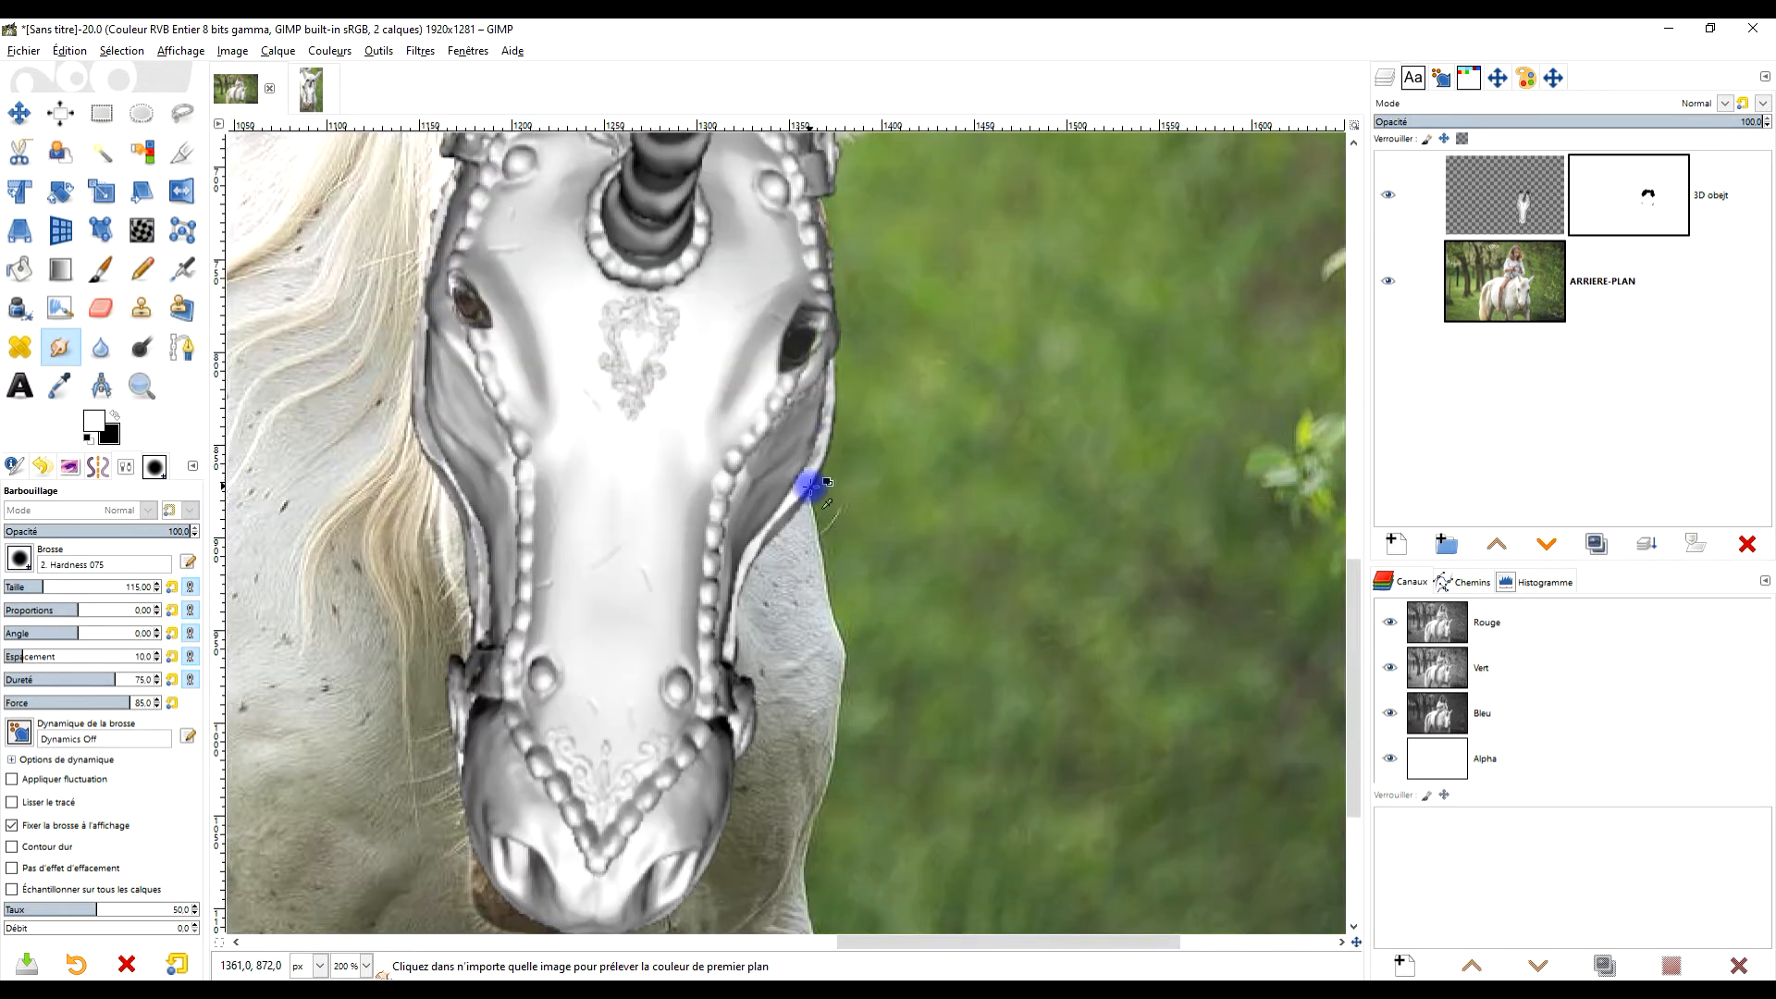
{"action": "scroll", "coordinate": [820, 503], "scroll_direction": "up", "scroll_amount": 2}
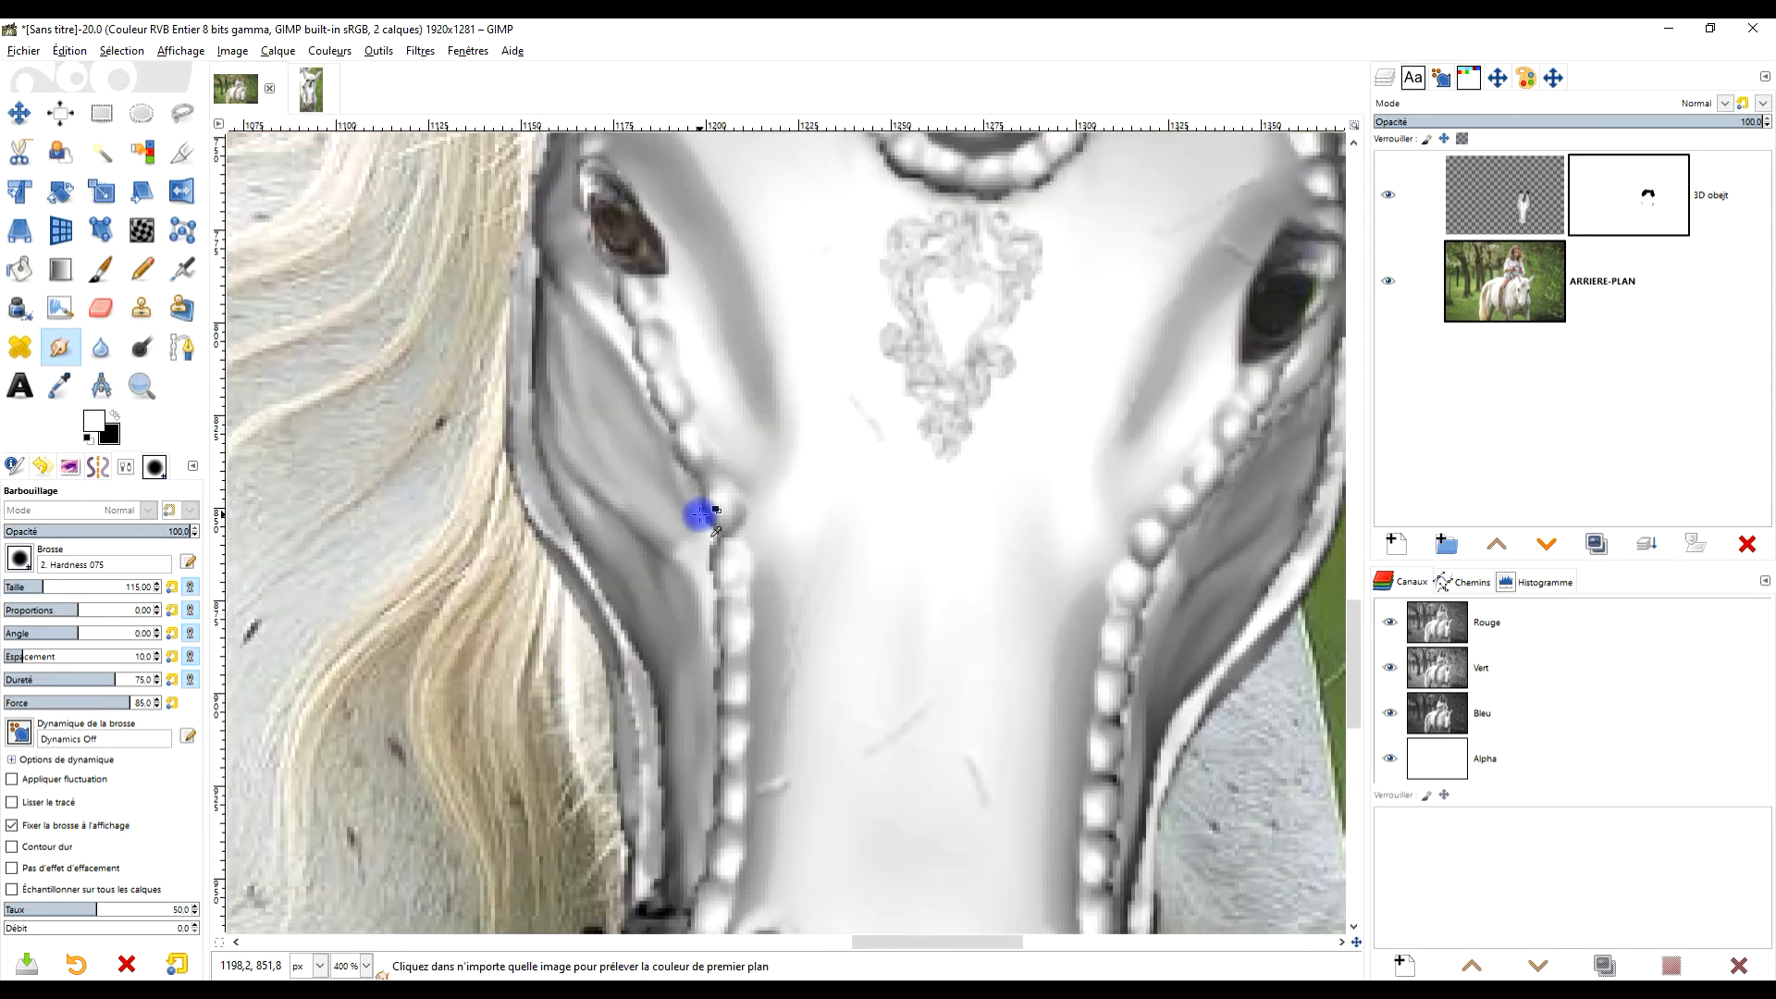
{"action": "scroll", "coordinate": [706, 508], "scroll_direction": "down", "scroll_amount": 2}
{"action": "scroll", "coordinate": [954, 528], "scroll_direction": "up", "scroll_amount": 4}
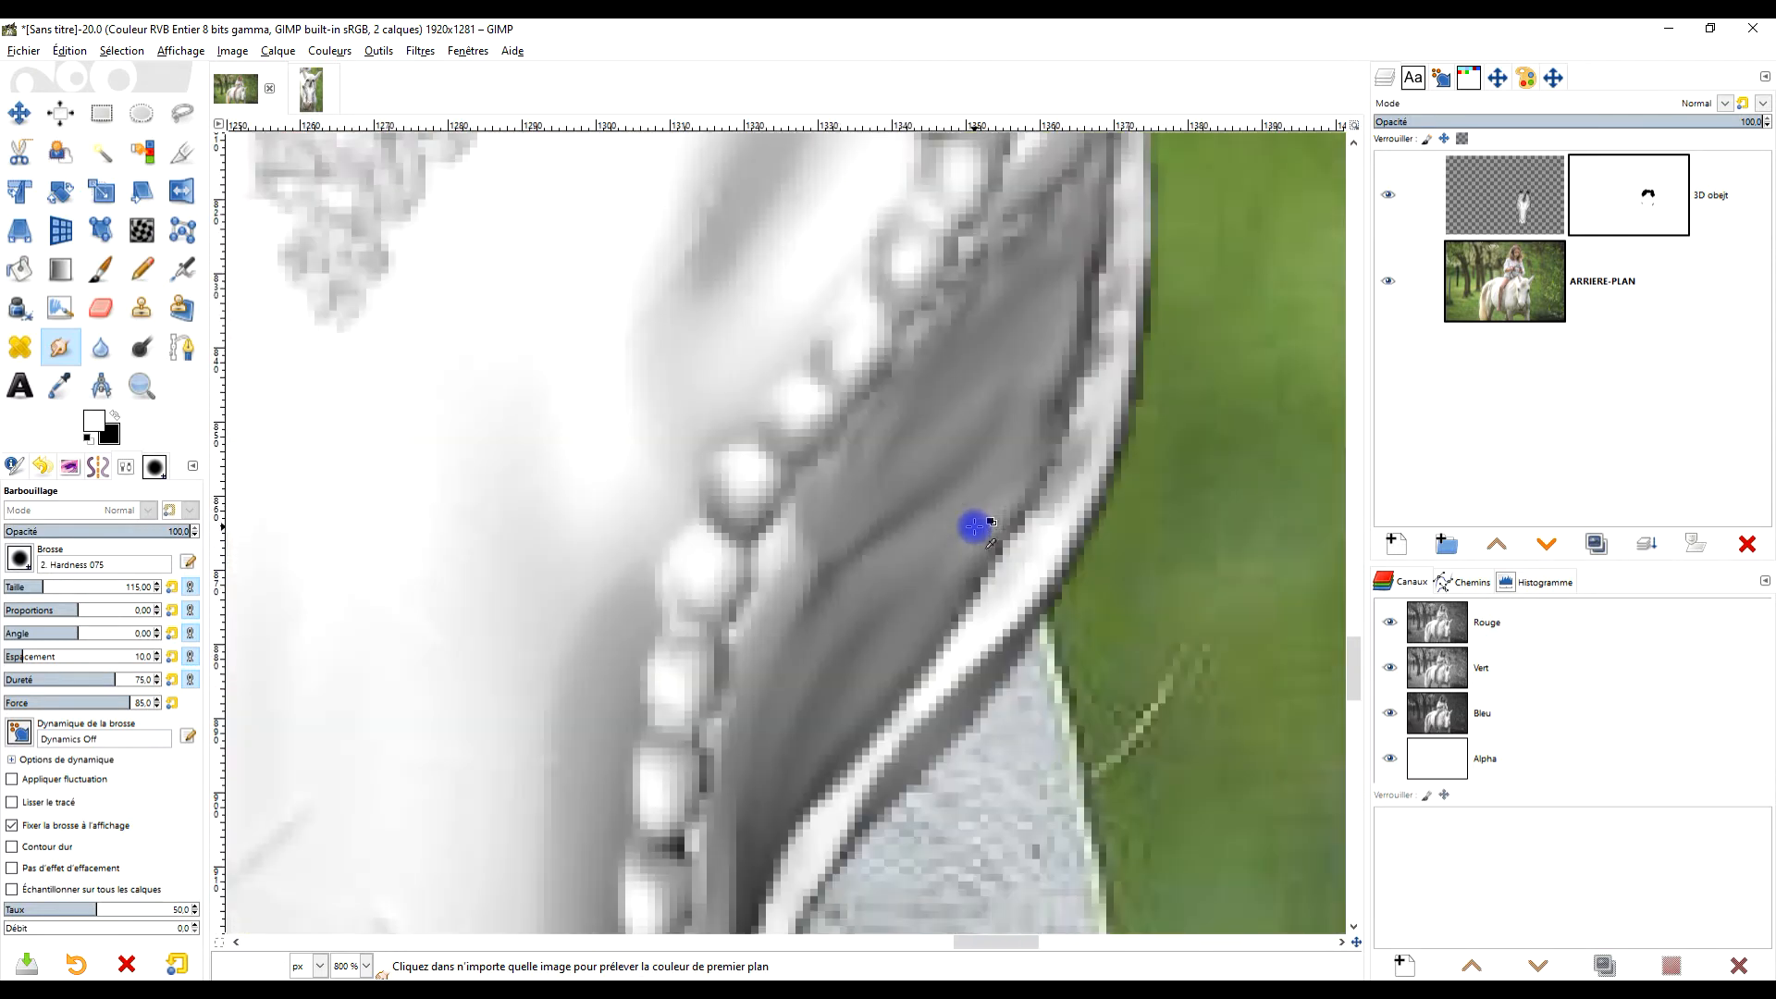
{"action": "left_click", "coordinate": [19, 347]}
{"action": "scroll", "coordinate": [869, 592], "scroll_direction": "up", "scroll_amount": 1}
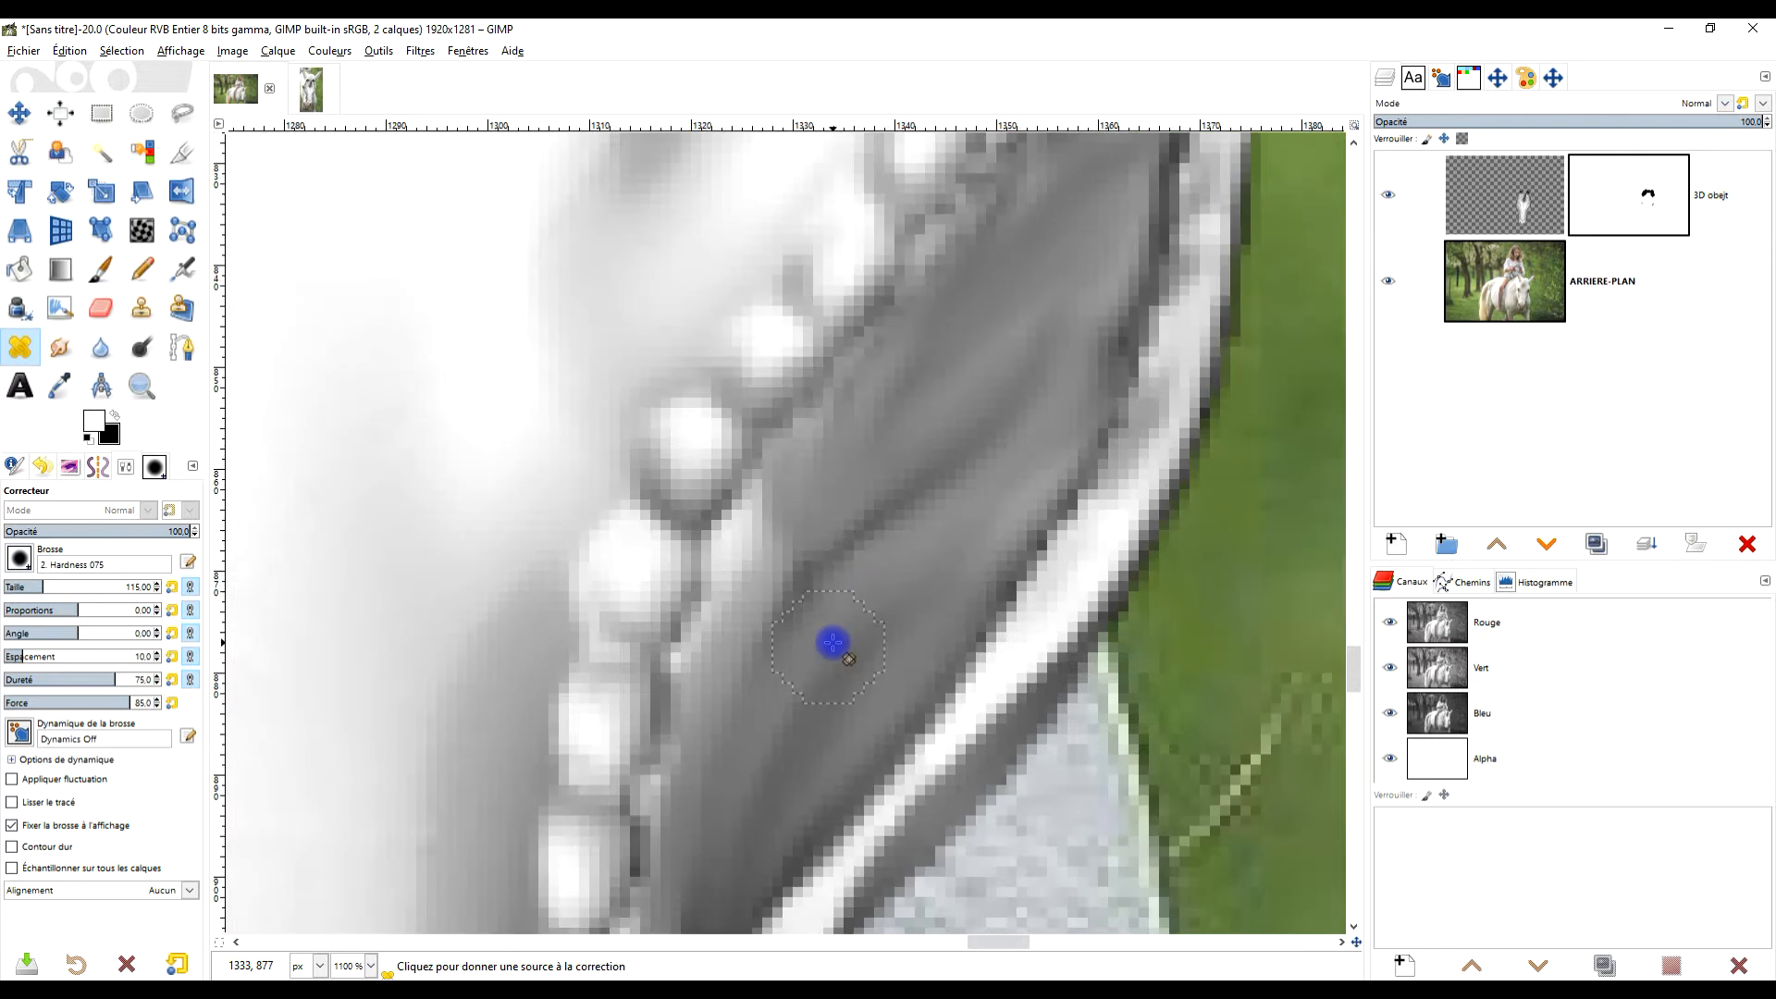
{"action": "left_click", "coordinate": [838, 647], "text": "ctrl"}
{"action": "left_click_drag", "start_coordinate": [866, 510], "coordinate": [923, 512]}
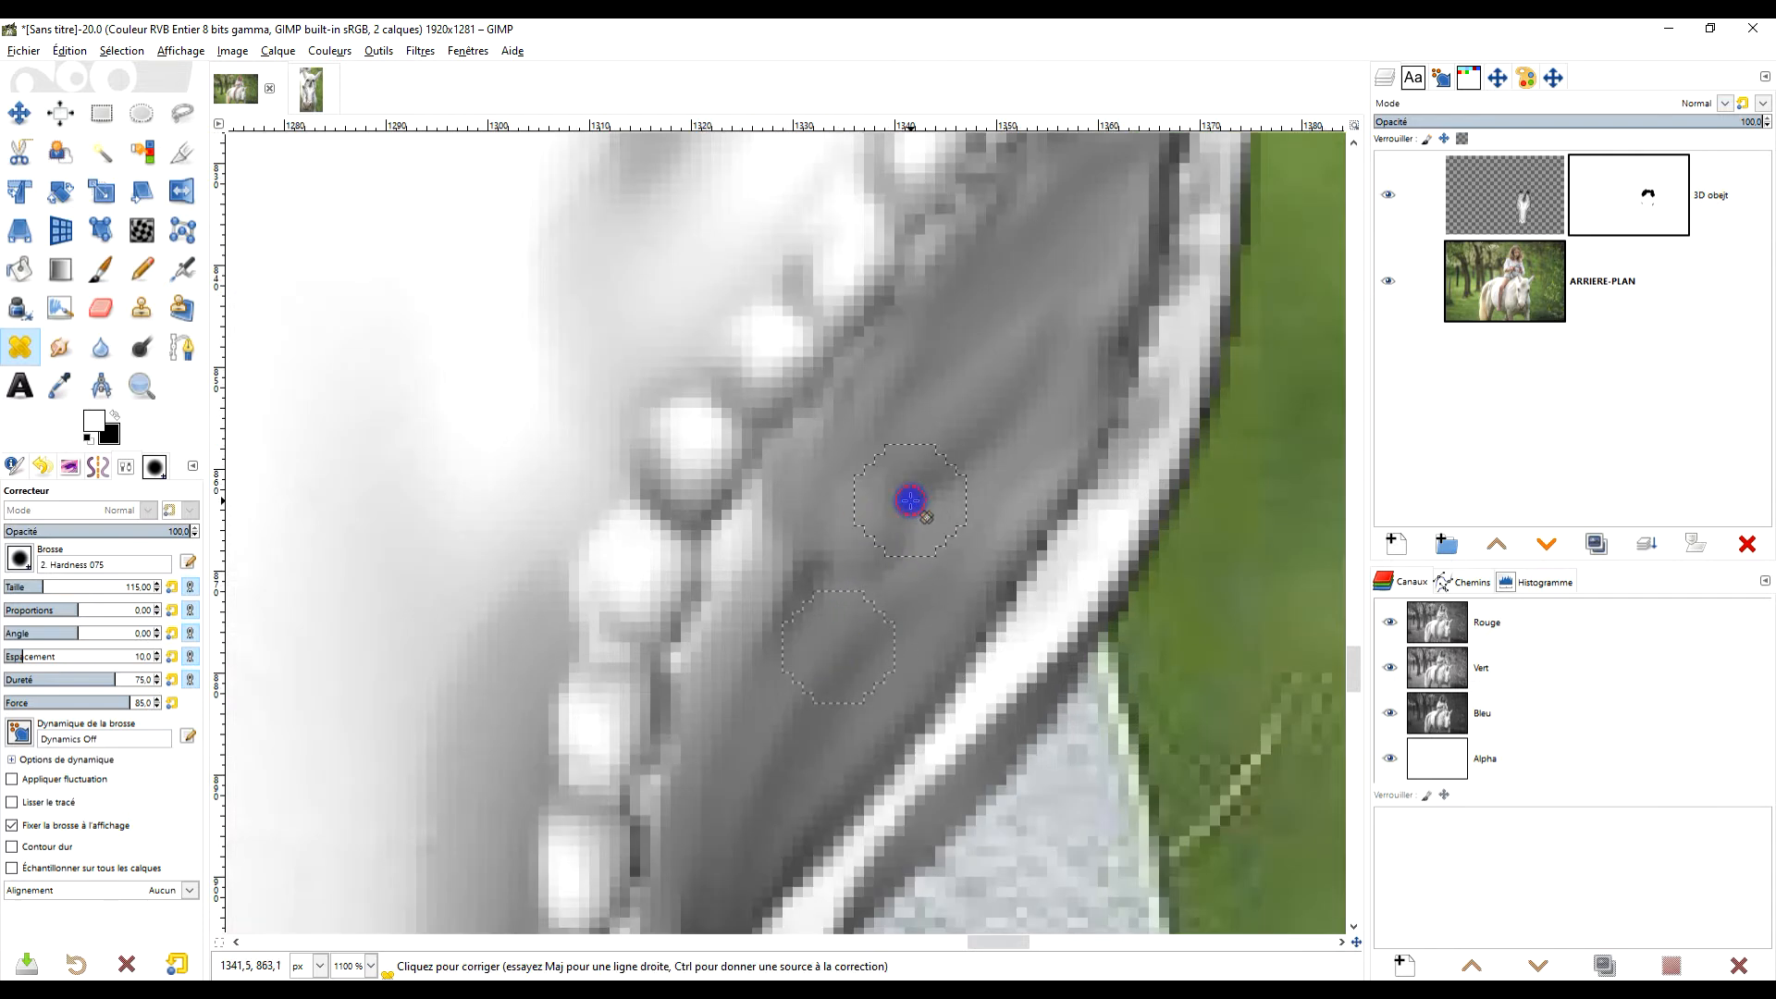
Switch the healing brush to 2. Hardness 025 at size 120 and heal the right-hand cheek's streaks from a new grey source.
{"action": "left_click", "coordinate": [21, 559]}
{"action": "left_click", "coordinate": [33, 618]}
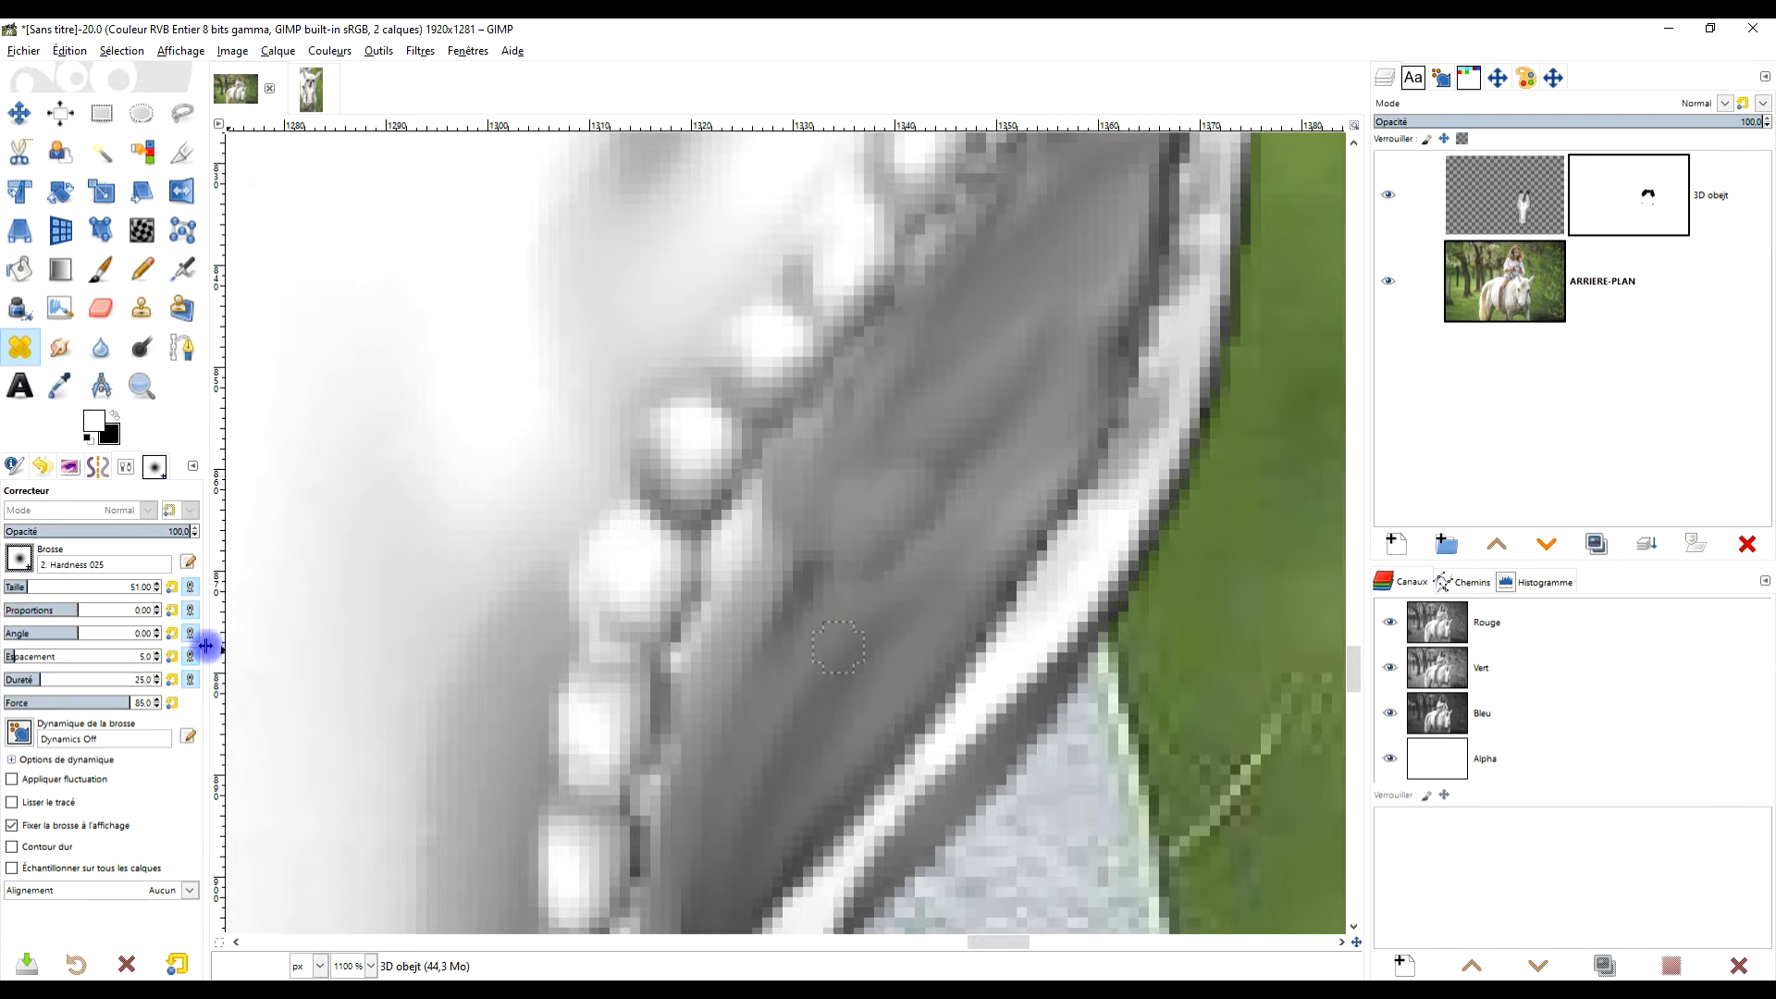
{"action": "left_click_drag", "start_coordinate": [55, 589], "coordinate": [74, 590]}
{"action": "left_click", "coordinate": [777, 697], "text": "ctrl"}
{"action": "left_click_drag", "start_coordinate": [775, 492], "coordinate": [934, 572]}
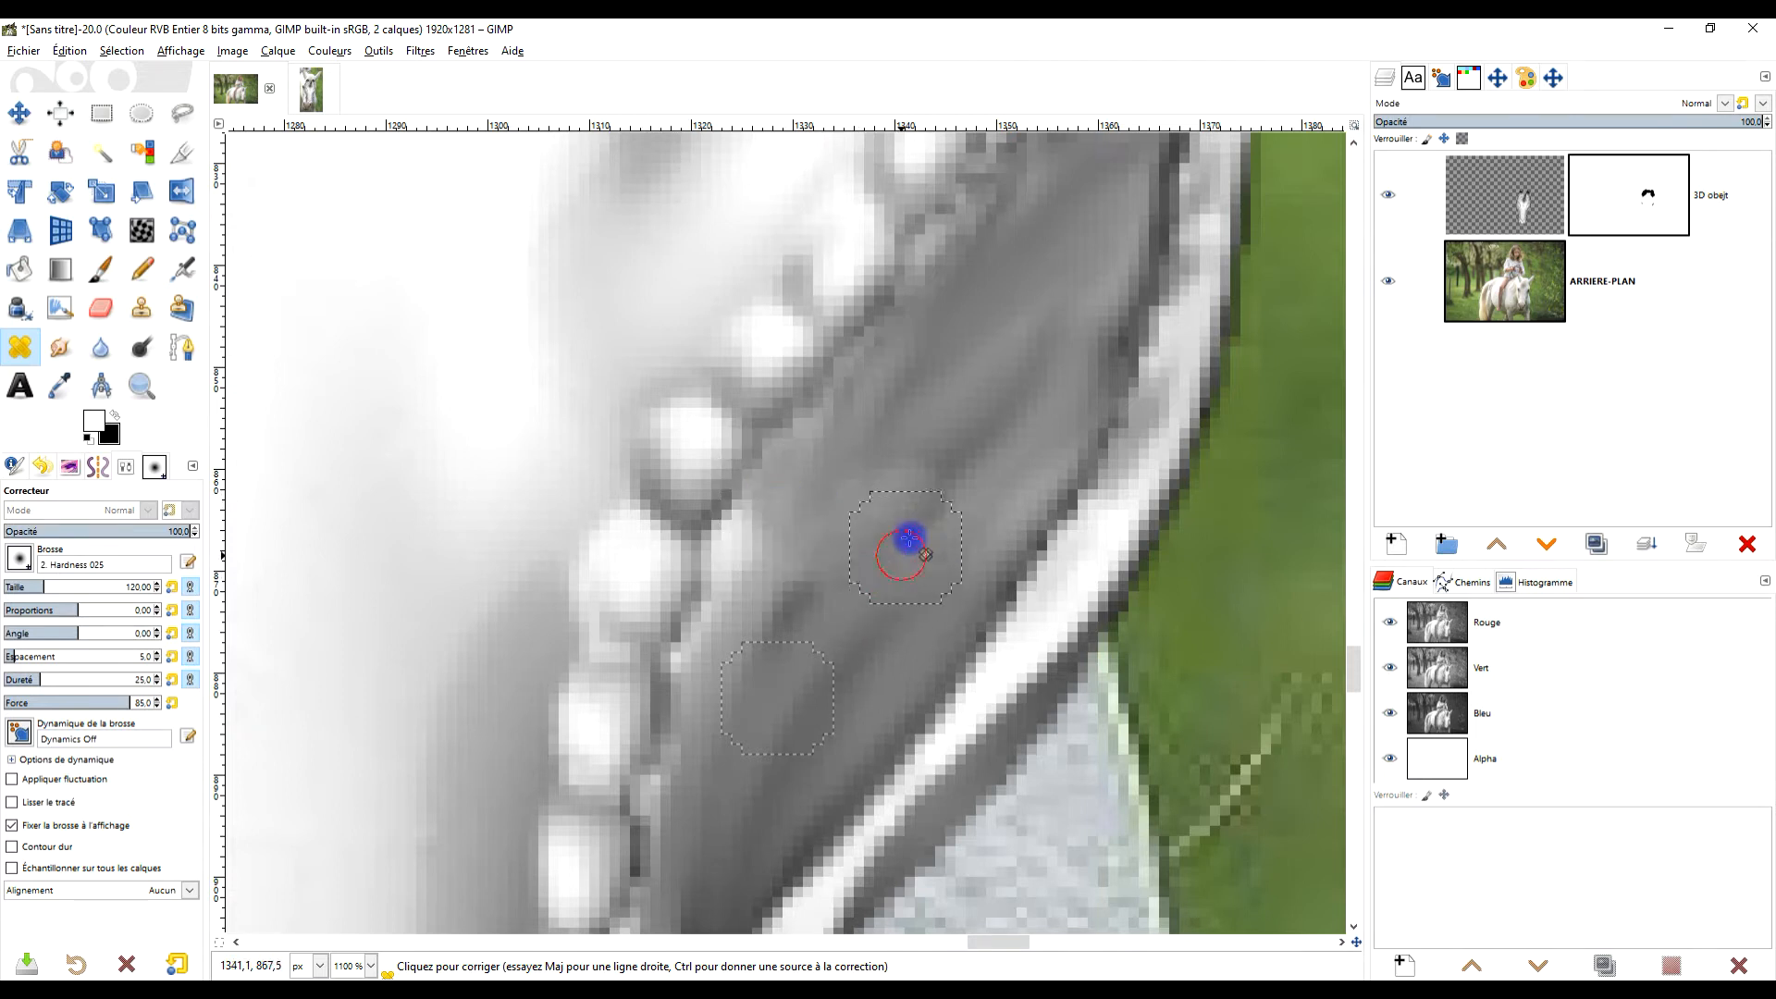
{"action": "left_click_drag", "start_coordinate": [934, 509], "coordinate": [1022, 401]}
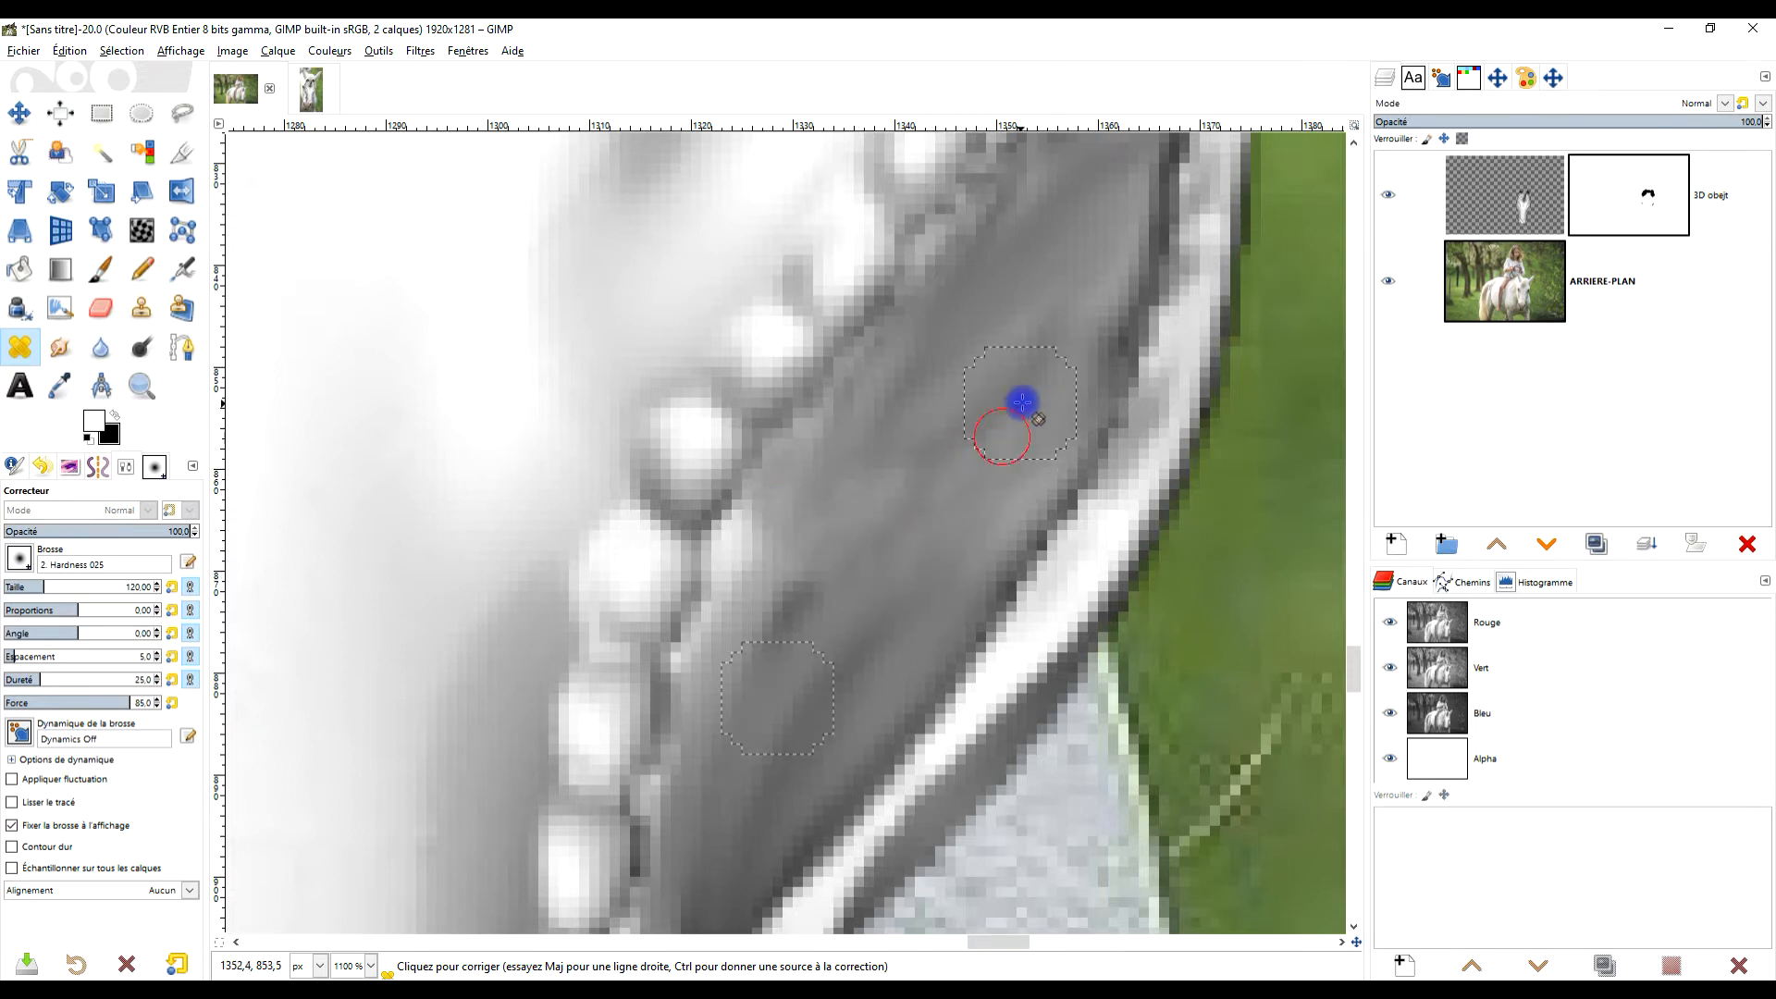
{"action": "left_click_drag", "start_coordinate": [945, 452], "coordinate": [1013, 395]}
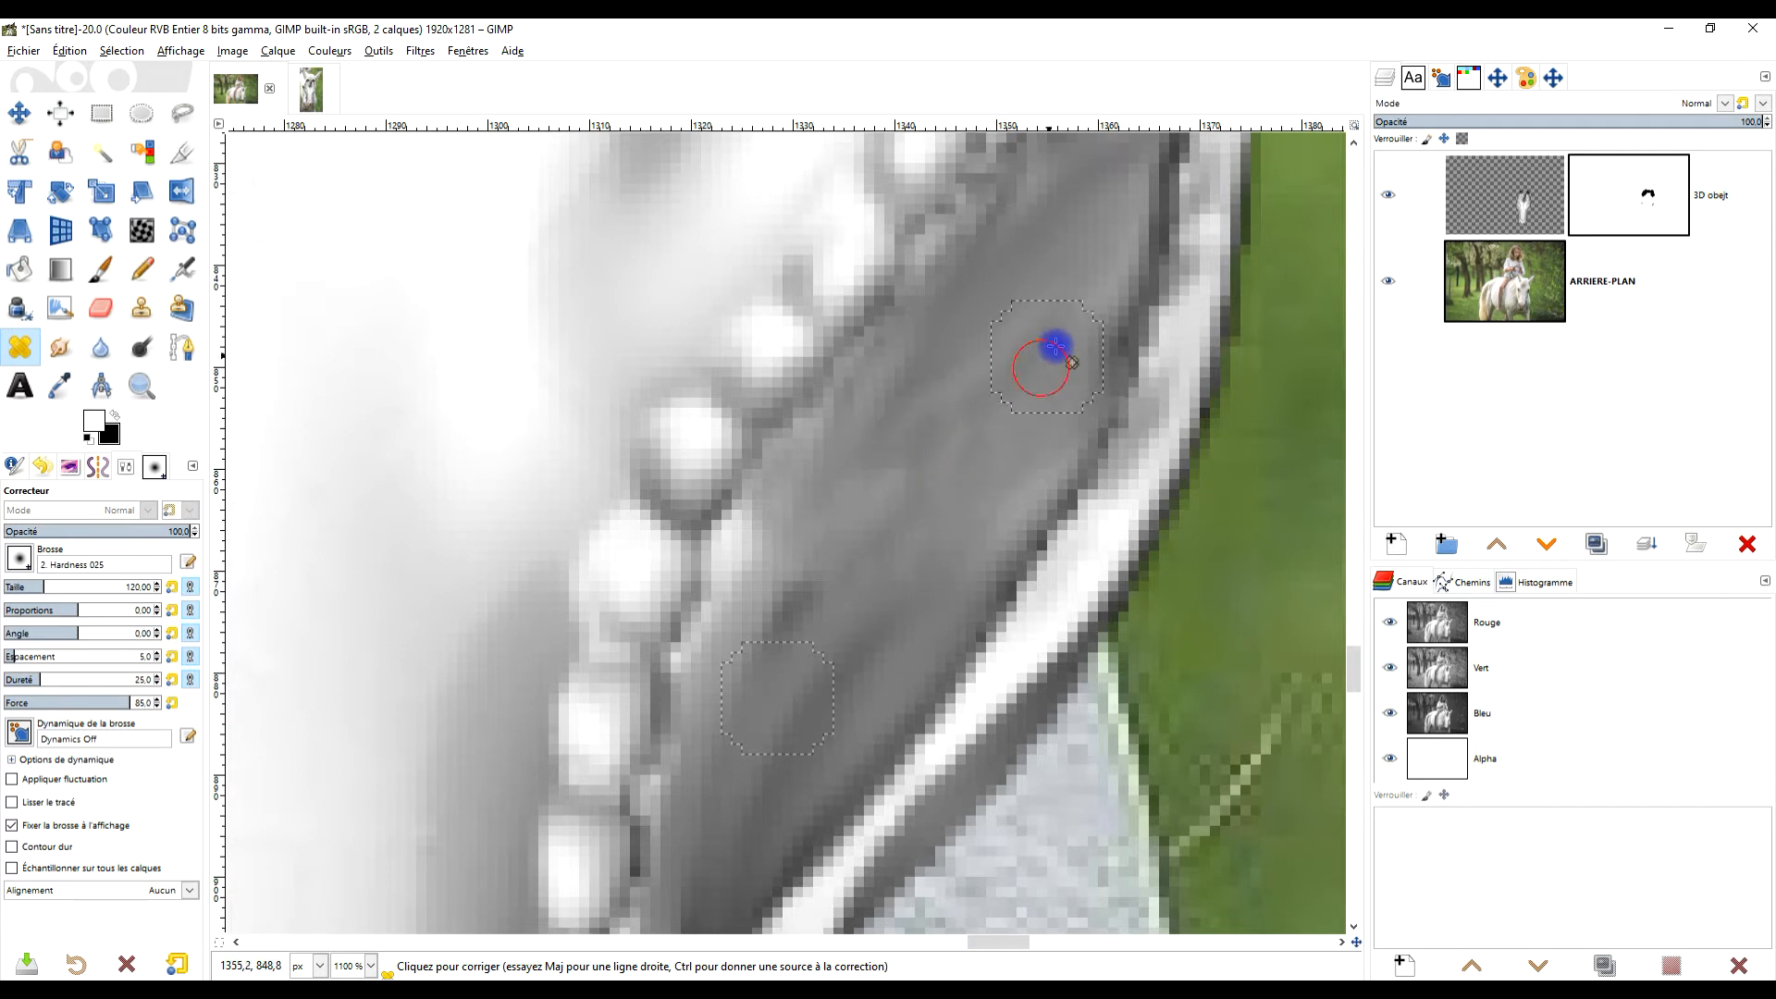
Heal the blotches on the right-hand cheek using light metal sampled on the nose, and undo the last stroke.
{"action": "scroll", "coordinate": [1082, 385], "scroll_direction": "down", "scroll_amount": 2}
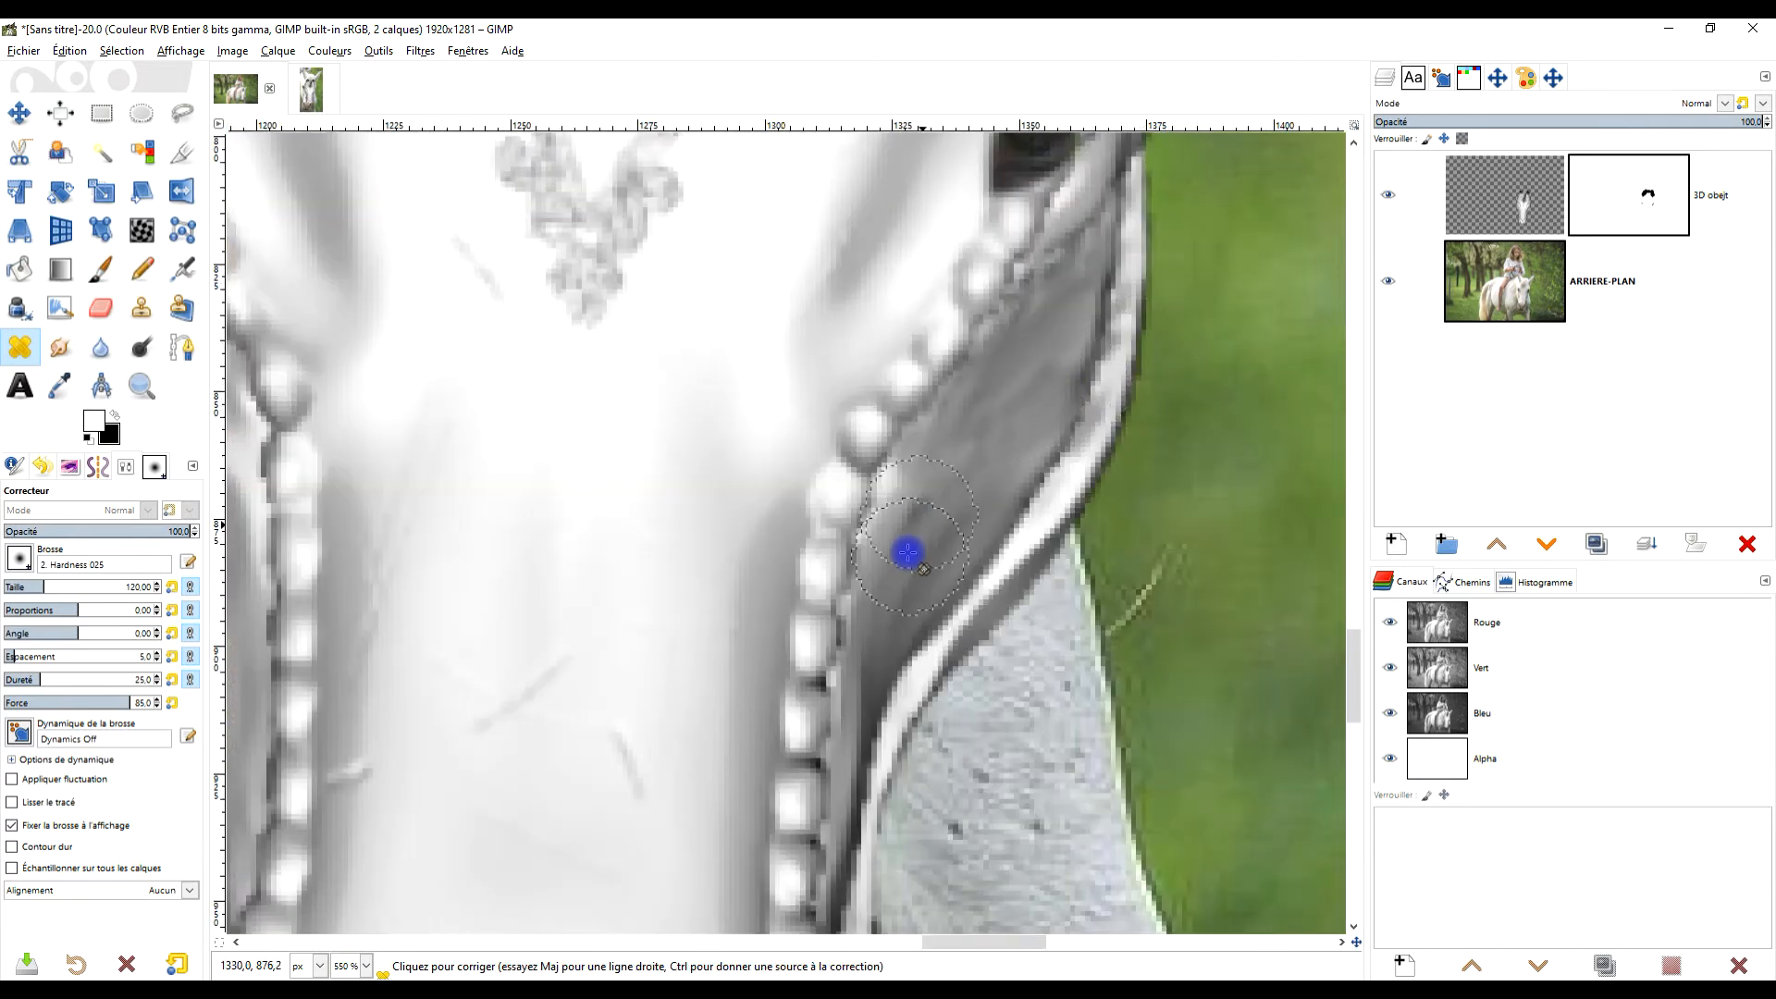
{"action": "left_click", "coordinate": [726, 514], "text": "ctrl"}
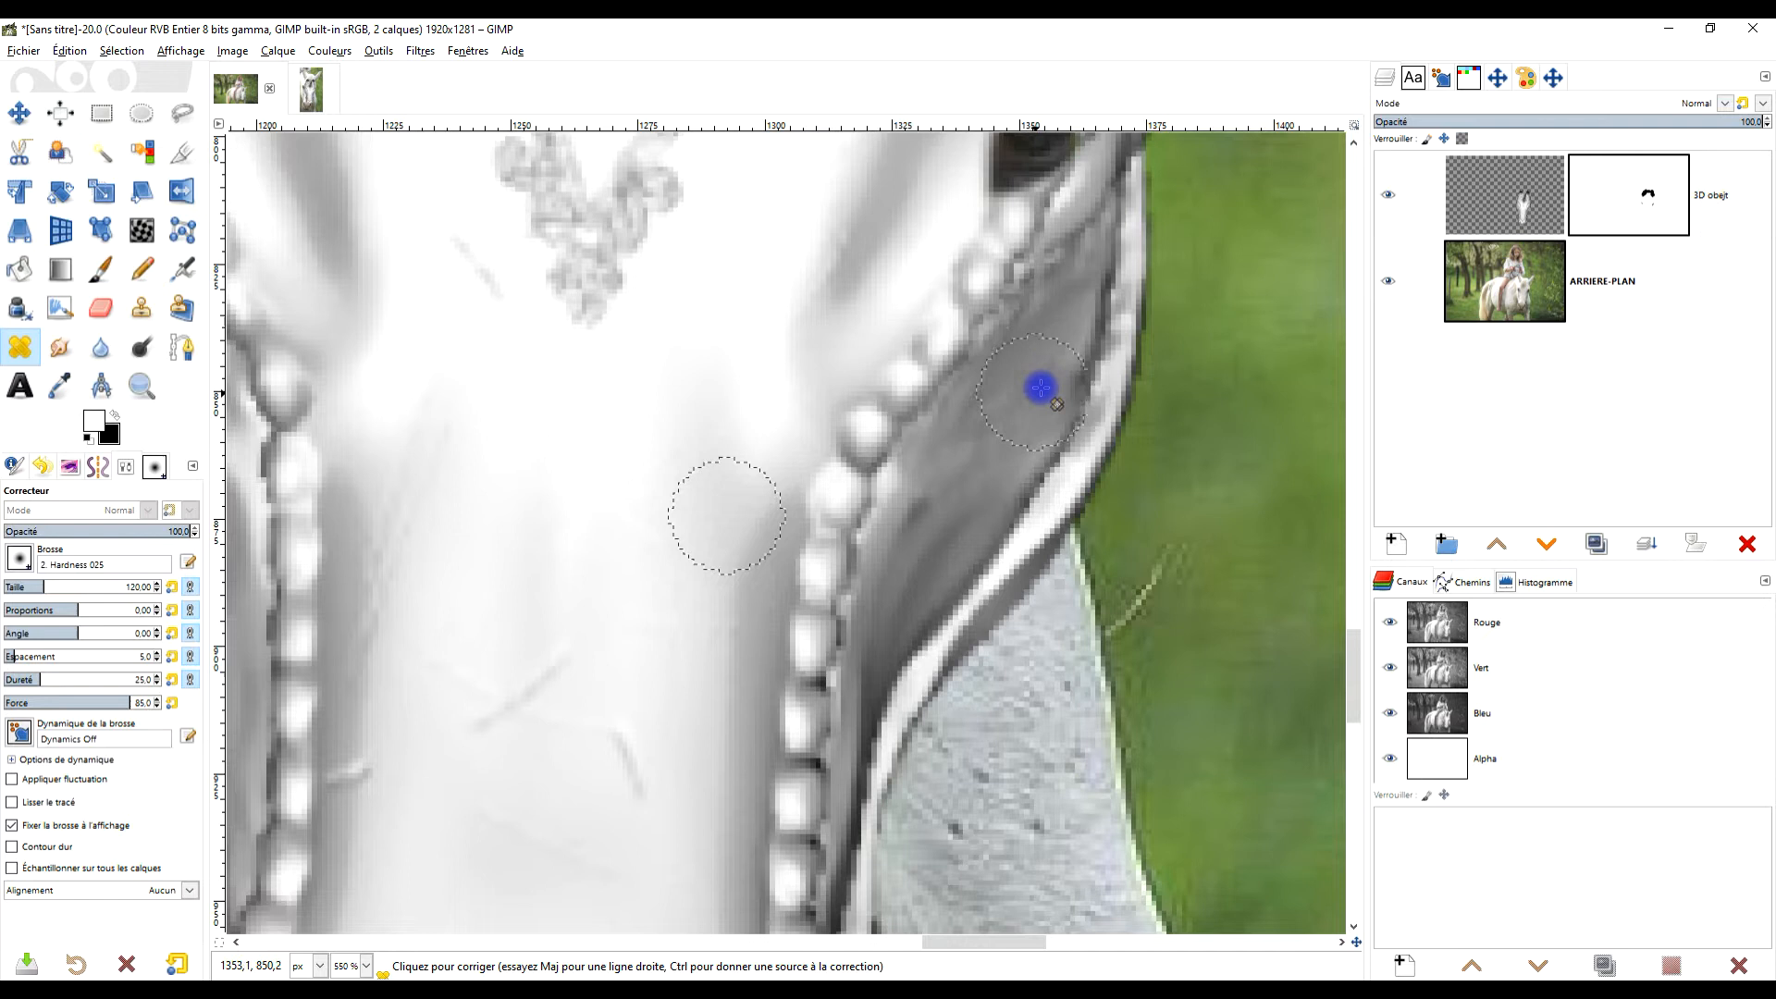
{"action": "left_click_drag", "start_coordinate": [944, 485], "coordinate": [921, 522]}
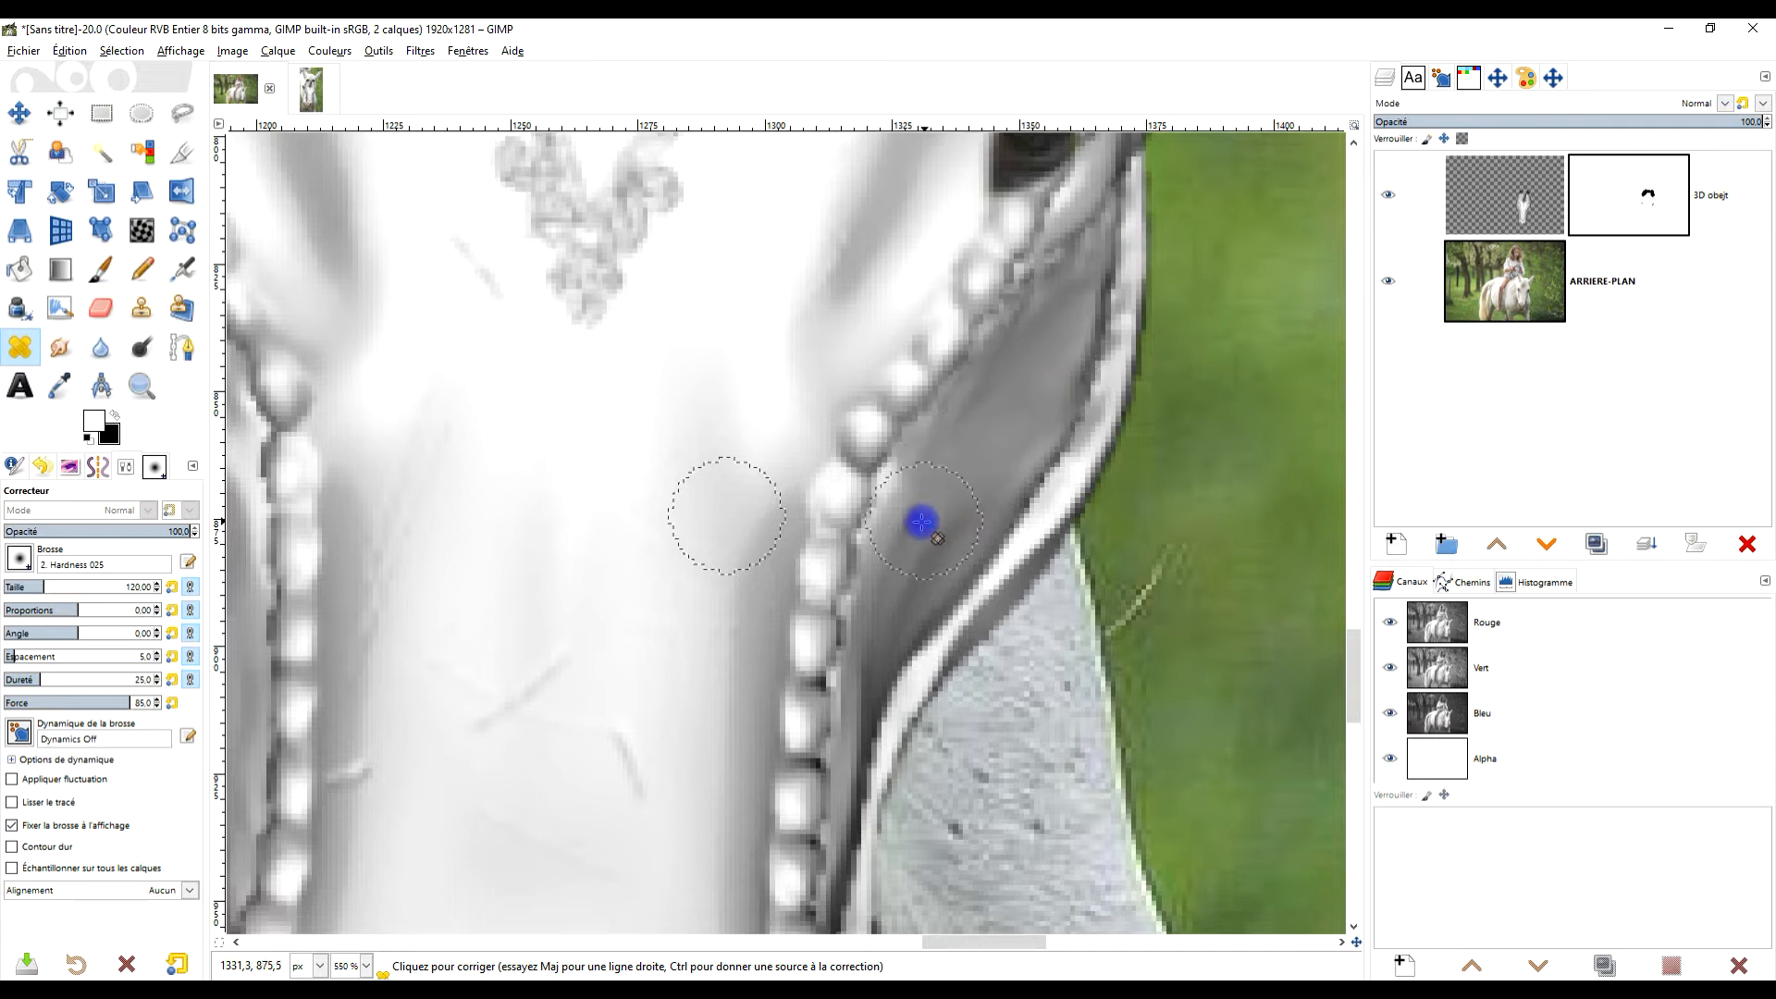
{"action": "left_click_drag", "start_coordinate": [937, 430], "coordinate": [972, 423]}
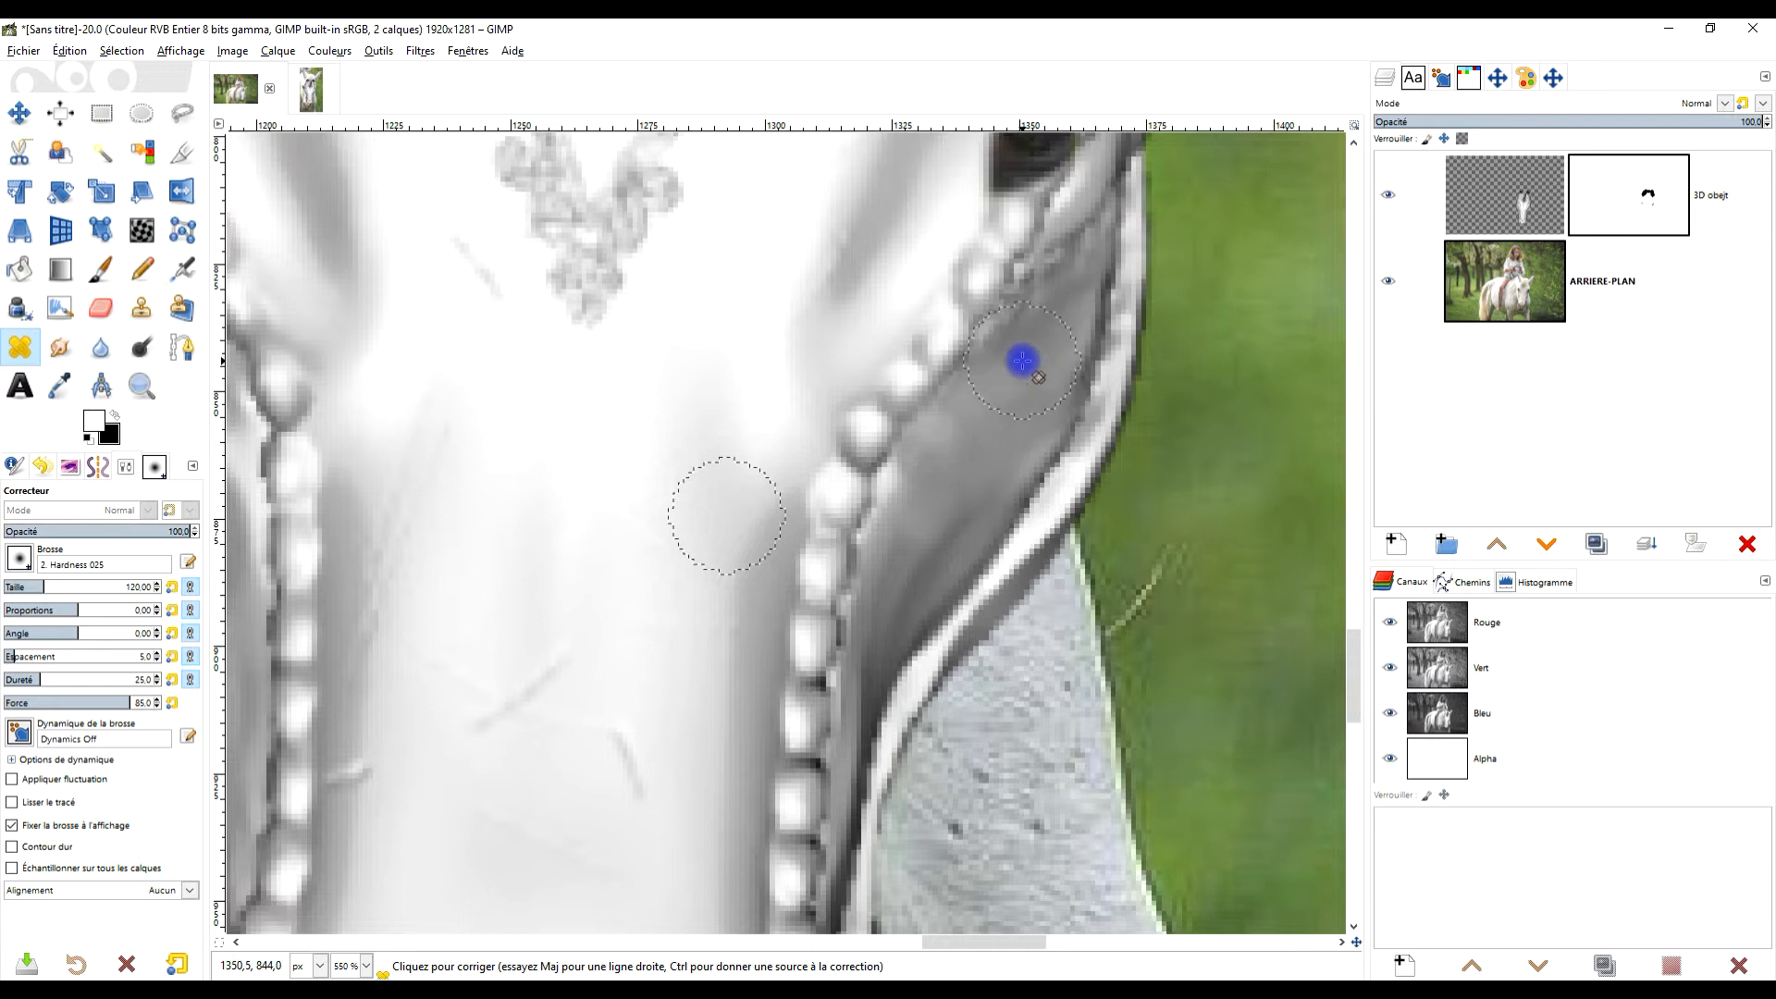
{"action": "mouse_move", "coordinate": [943, 533]}
{"action": "left_mouse_down"}
{"action": "mouse_move", "coordinate": [988, 481]}
{"action": "mouse_move", "coordinate": [1063, 448]}
{"action": "left_mouse_up"}
{"action": "key", "text": "ctrl+z"}
Sample grey metal in the middle of the right-hand cheek and heal the marks below it and toward the outer rim.
{"action": "scroll", "coordinate": [999, 484], "scroll_direction": "up", "scroll_amount": 2}
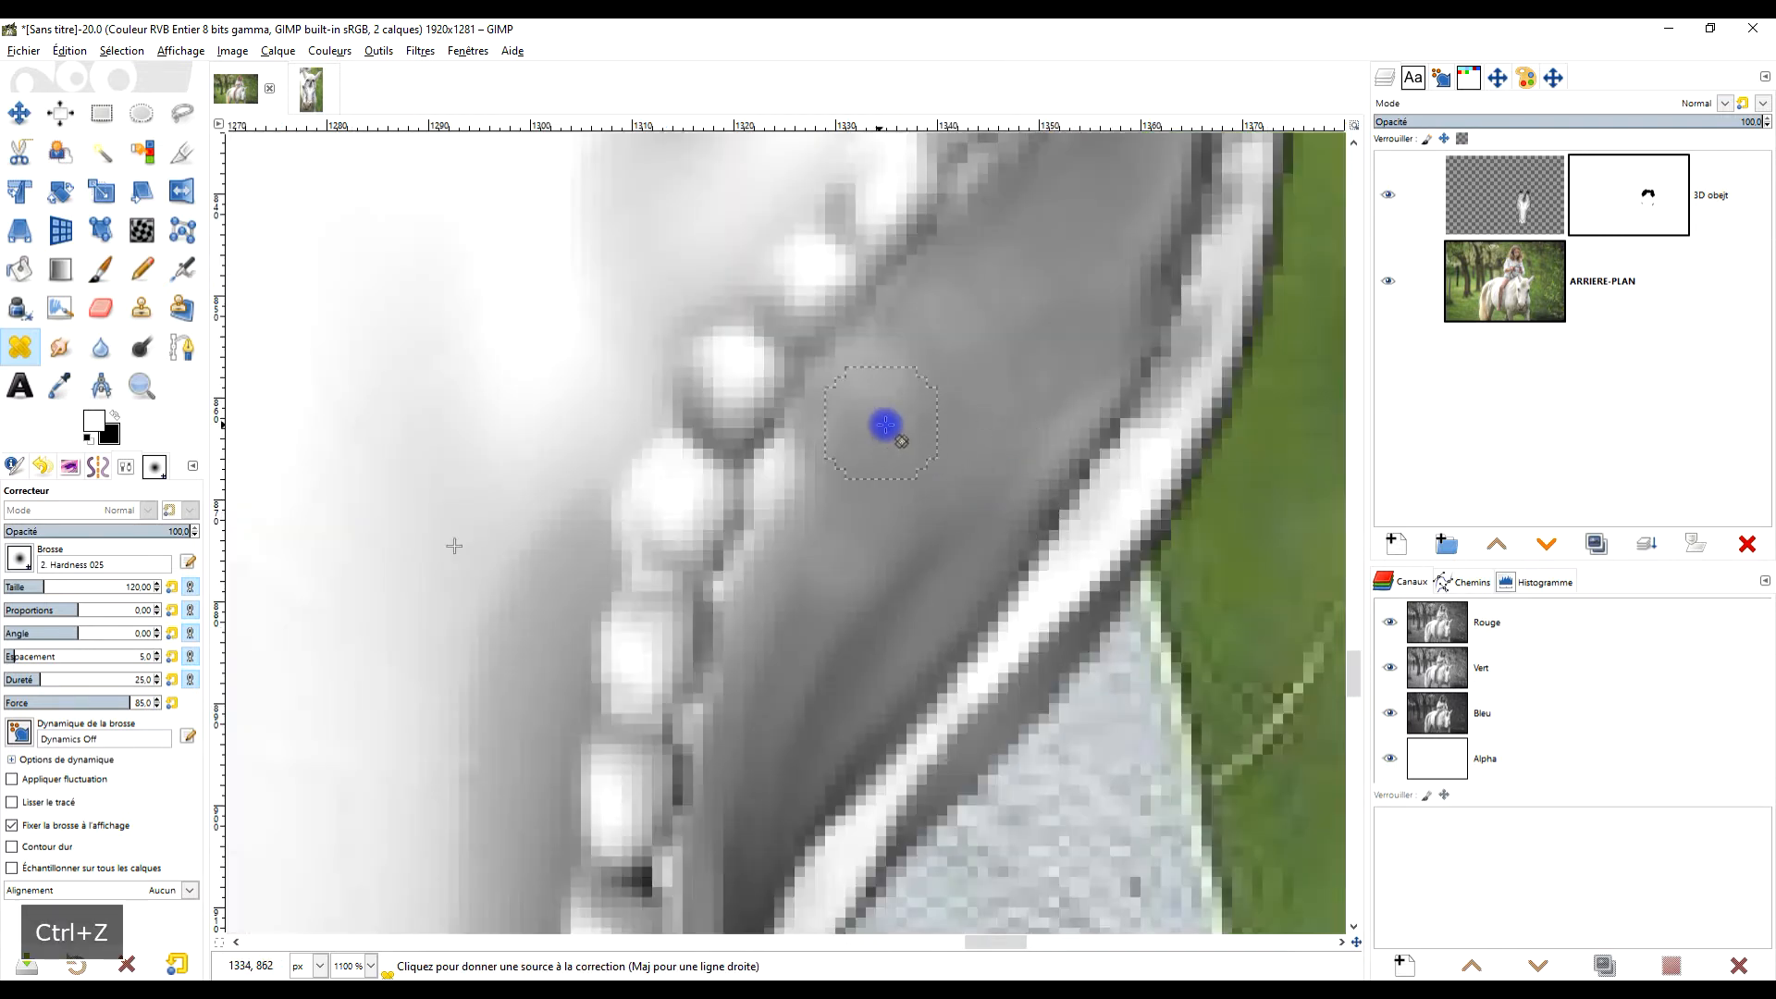
{"action": "left_click", "coordinate": [927, 425], "text": "ctrl"}
{"action": "left_click", "coordinate": [916, 538]}
{"action": "left_click_drag", "start_coordinate": [923, 553], "coordinate": [1020, 438]}
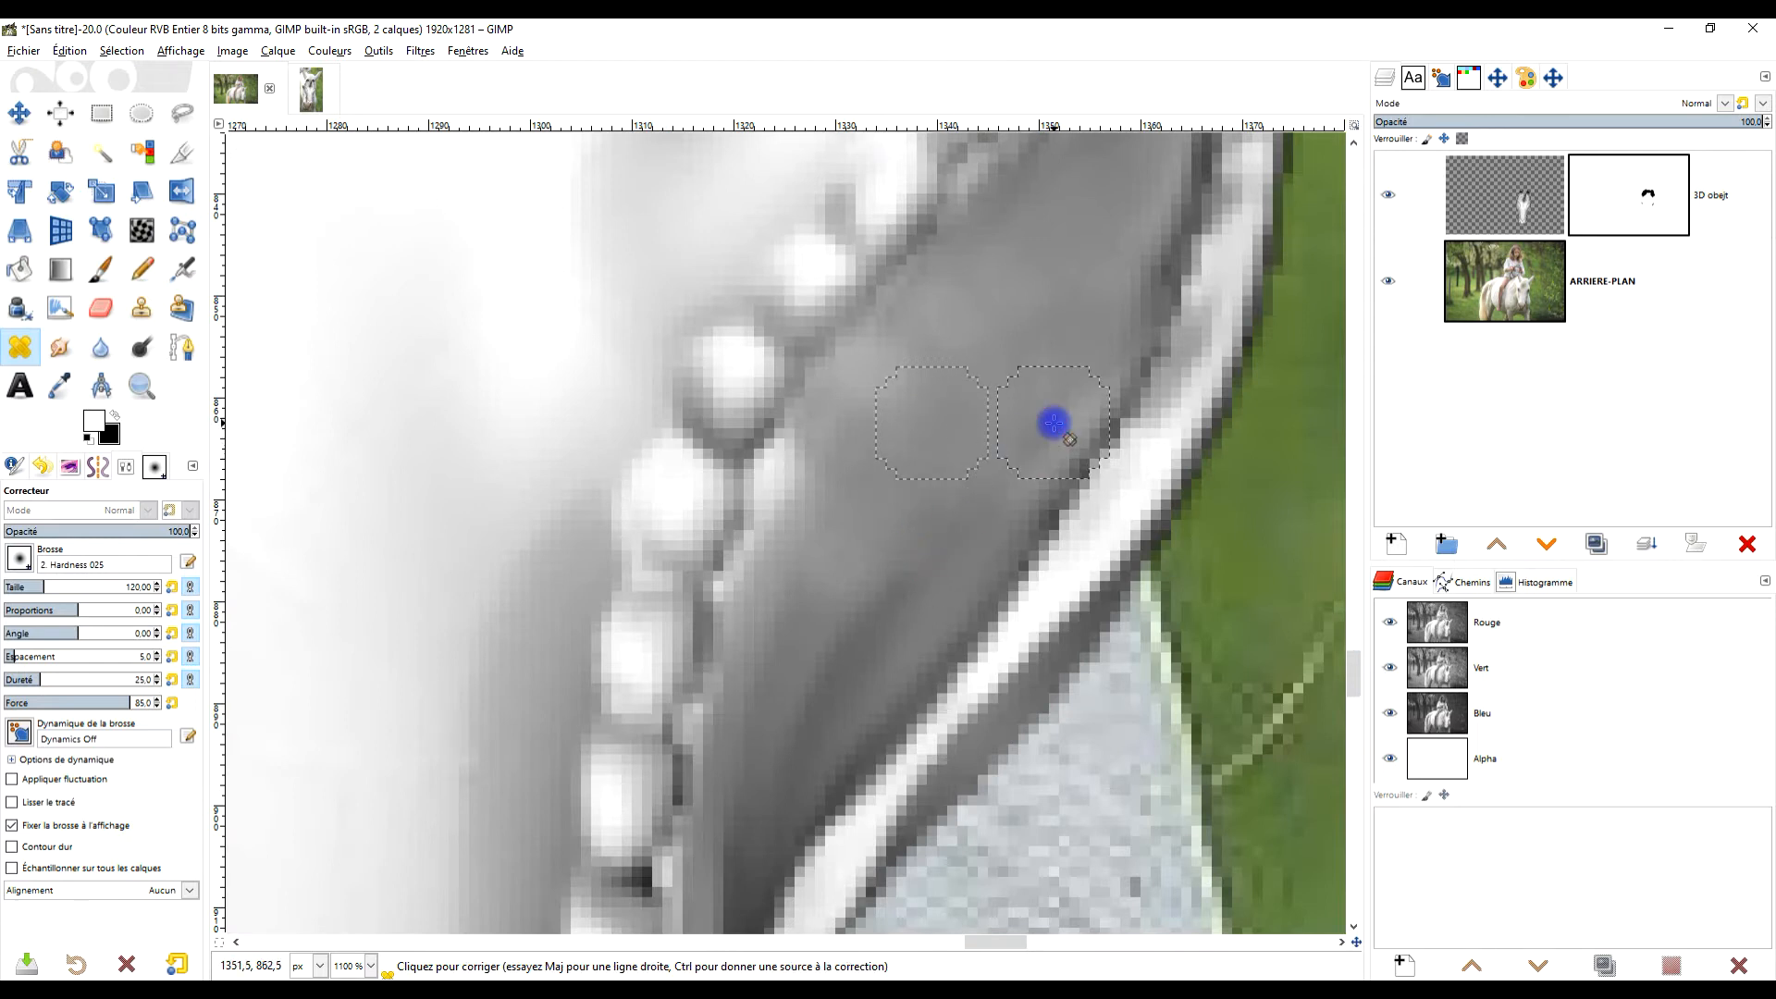
{"action": "left_click_drag", "start_coordinate": [1093, 392], "coordinate": [1019, 475]}
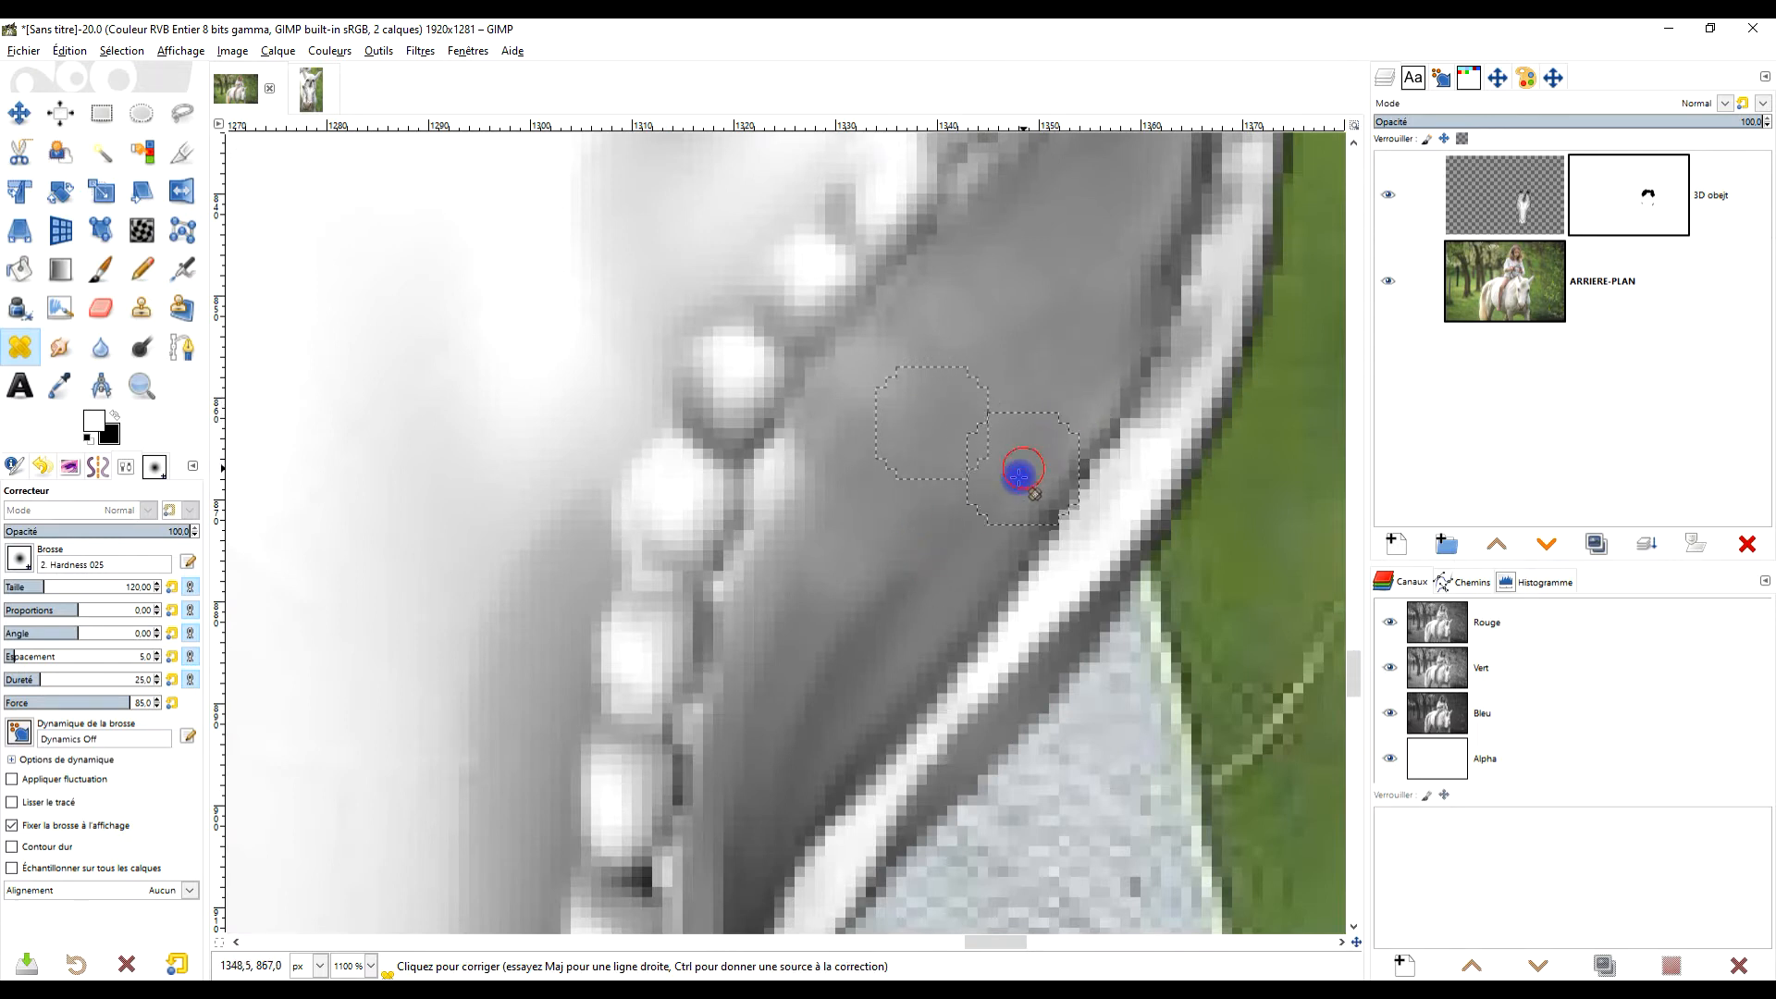
Sample smooth metal on the left-hand cheek and heal the dark crease and bright marks on its lower part.
{"action": "scroll", "coordinate": [1122, 425], "scroll_direction": "down", "scroll_amount": 4}
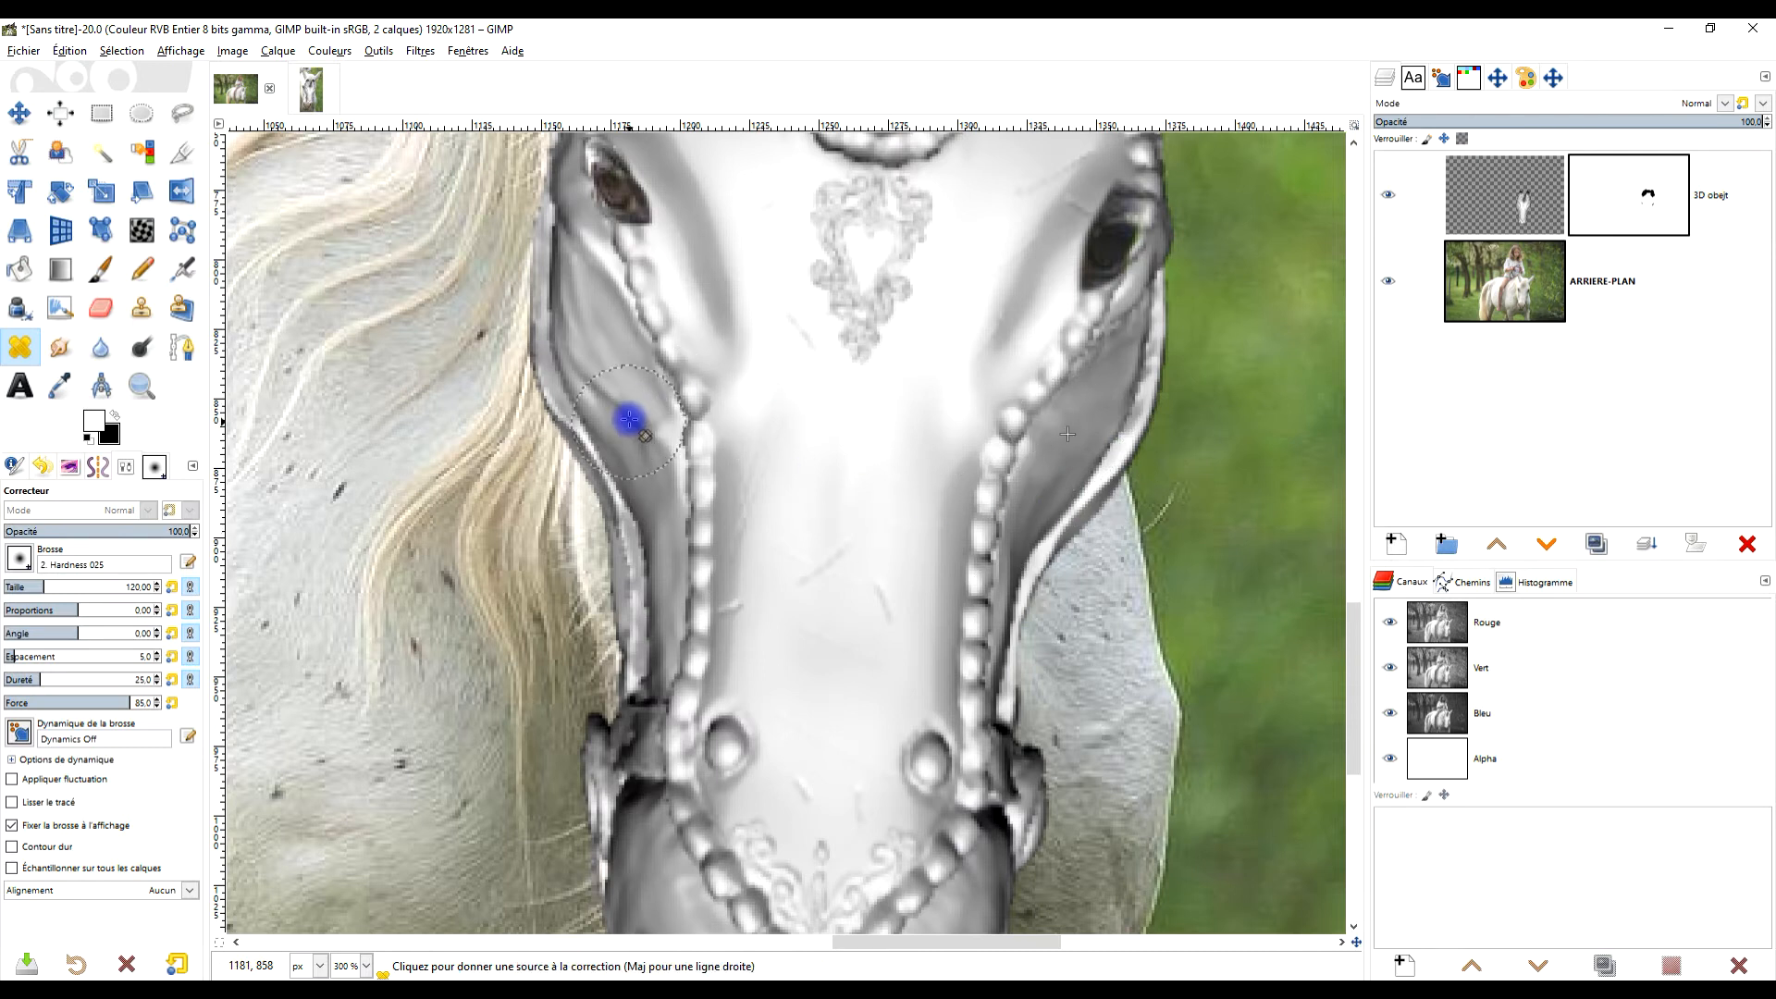
{"action": "scroll", "coordinate": [626, 459], "scroll_direction": "up", "scroll_amount": 4}
{"action": "left_click", "coordinate": [685, 426], "text": "ctrl"}
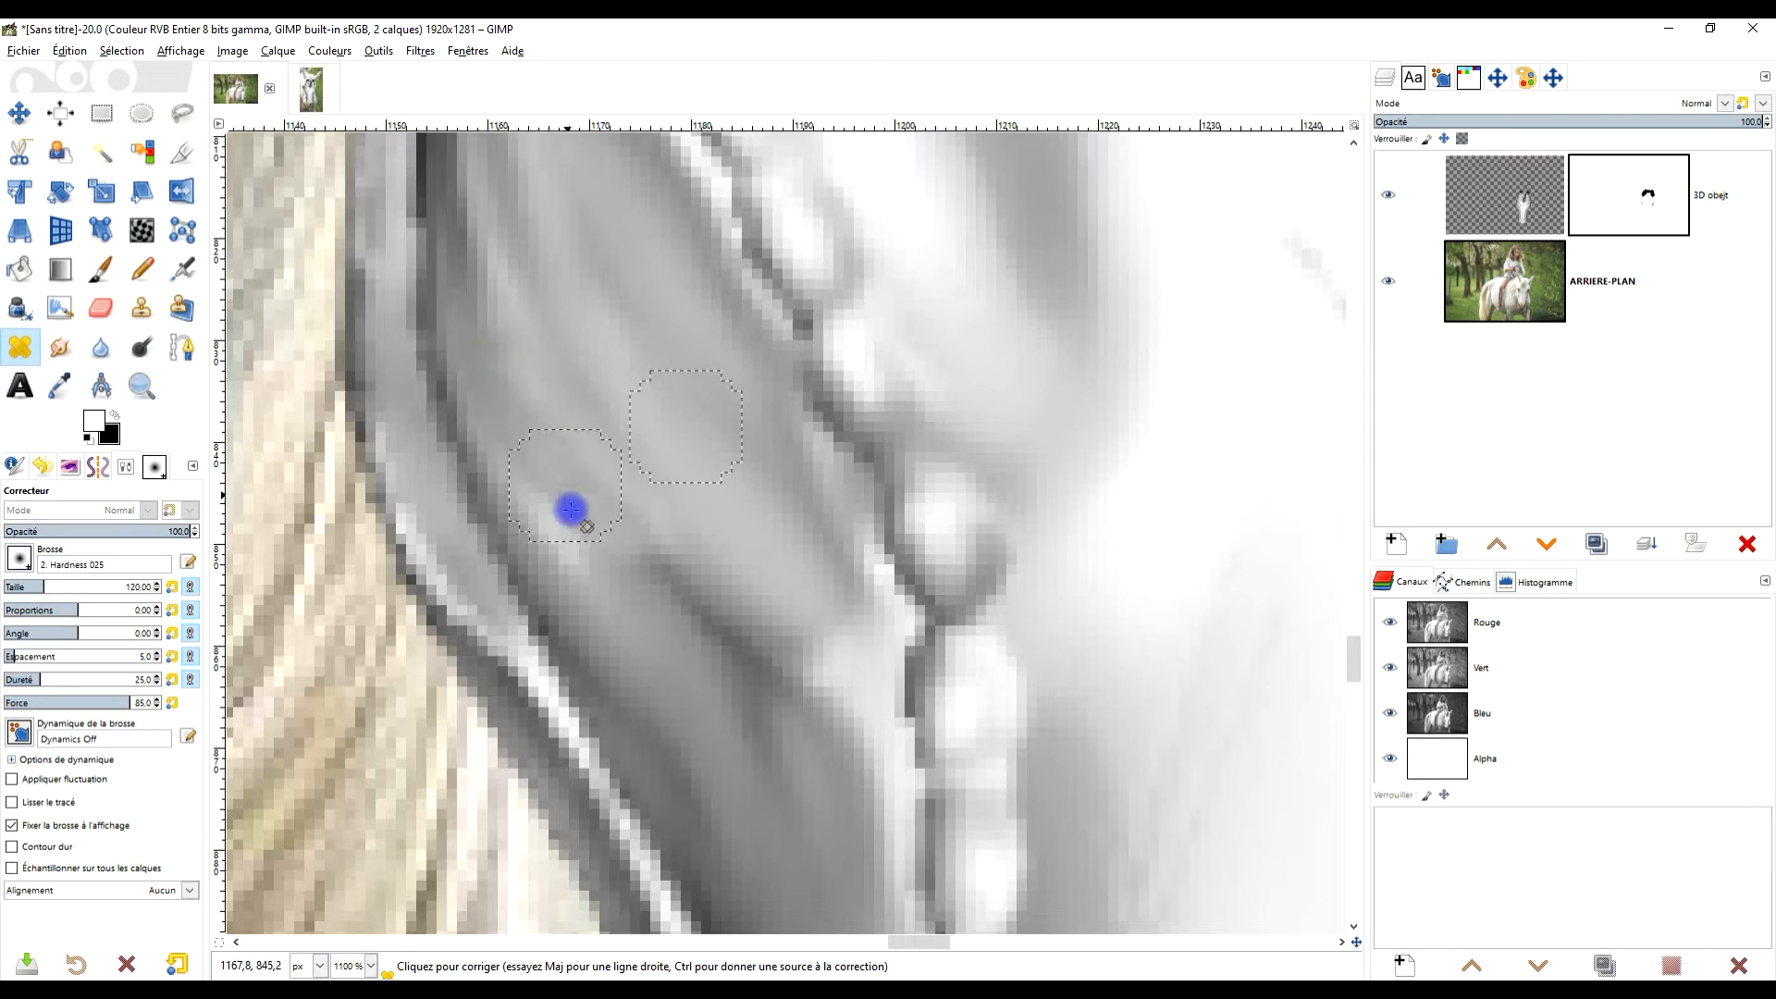
{"action": "mouse_move", "coordinate": [635, 566]}
{"action": "left_mouse_down"}
{"action": "mouse_move", "coordinate": [671, 585]}
{"action": "mouse_move", "coordinate": [662, 565]}
{"action": "mouse_move", "coordinate": [708, 621]}
{"action": "mouse_move", "coordinate": [689, 557]}
{"action": "mouse_move", "coordinate": [722, 596]}
{"action": "mouse_move", "coordinate": [695, 599]}
{"action": "mouse_move", "coordinate": [700, 620]}
{"action": "mouse_move", "coordinate": [765, 633]}
{"action": "mouse_move", "coordinate": [750, 620]}
{"action": "mouse_move", "coordinate": [792, 648]}
{"action": "mouse_move", "coordinate": [751, 684]}
{"action": "mouse_move", "coordinate": [757, 719]}
{"action": "mouse_move", "coordinate": [781, 686]}
{"action": "mouse_move", "coordinate": [759, 724]}
{"action": "mouse_move", "coordinate": [732, 688]}
{"action": "mouse_move", "coordinate": [792, 808]}
{"action": "left_mouse_up"}
{"action": "scroll", "coordinate": [869, 685], "scroll_direction": "down", "scroll_amount": 4}
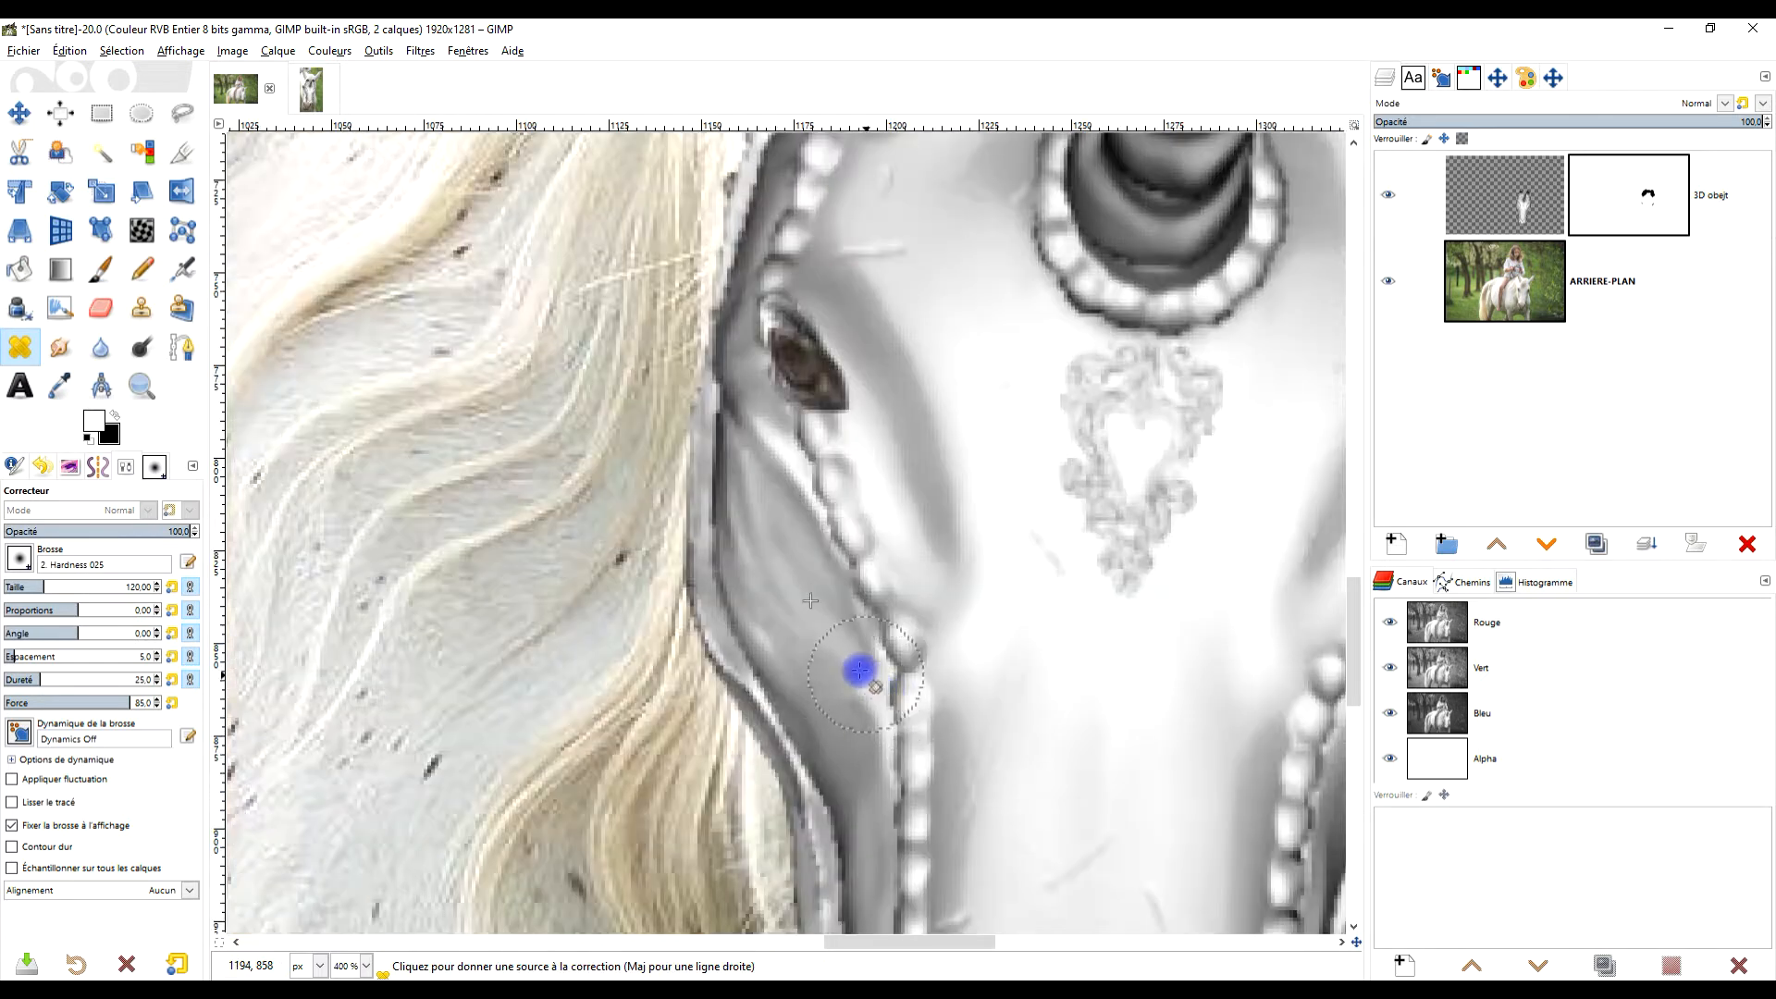
Sample grey metal on the left-hand cheek and heal the mark just beside it in the cheek's middle.
{"action": "scroll", "coordinate": [833, 647], "scroll_direction": "up", "scroll_amount": 4}
{"action": "left_click", "coordinate": [607, 464], "text": "ctrl"}
{"action": "left_click", "coordinate": [703, 581]}
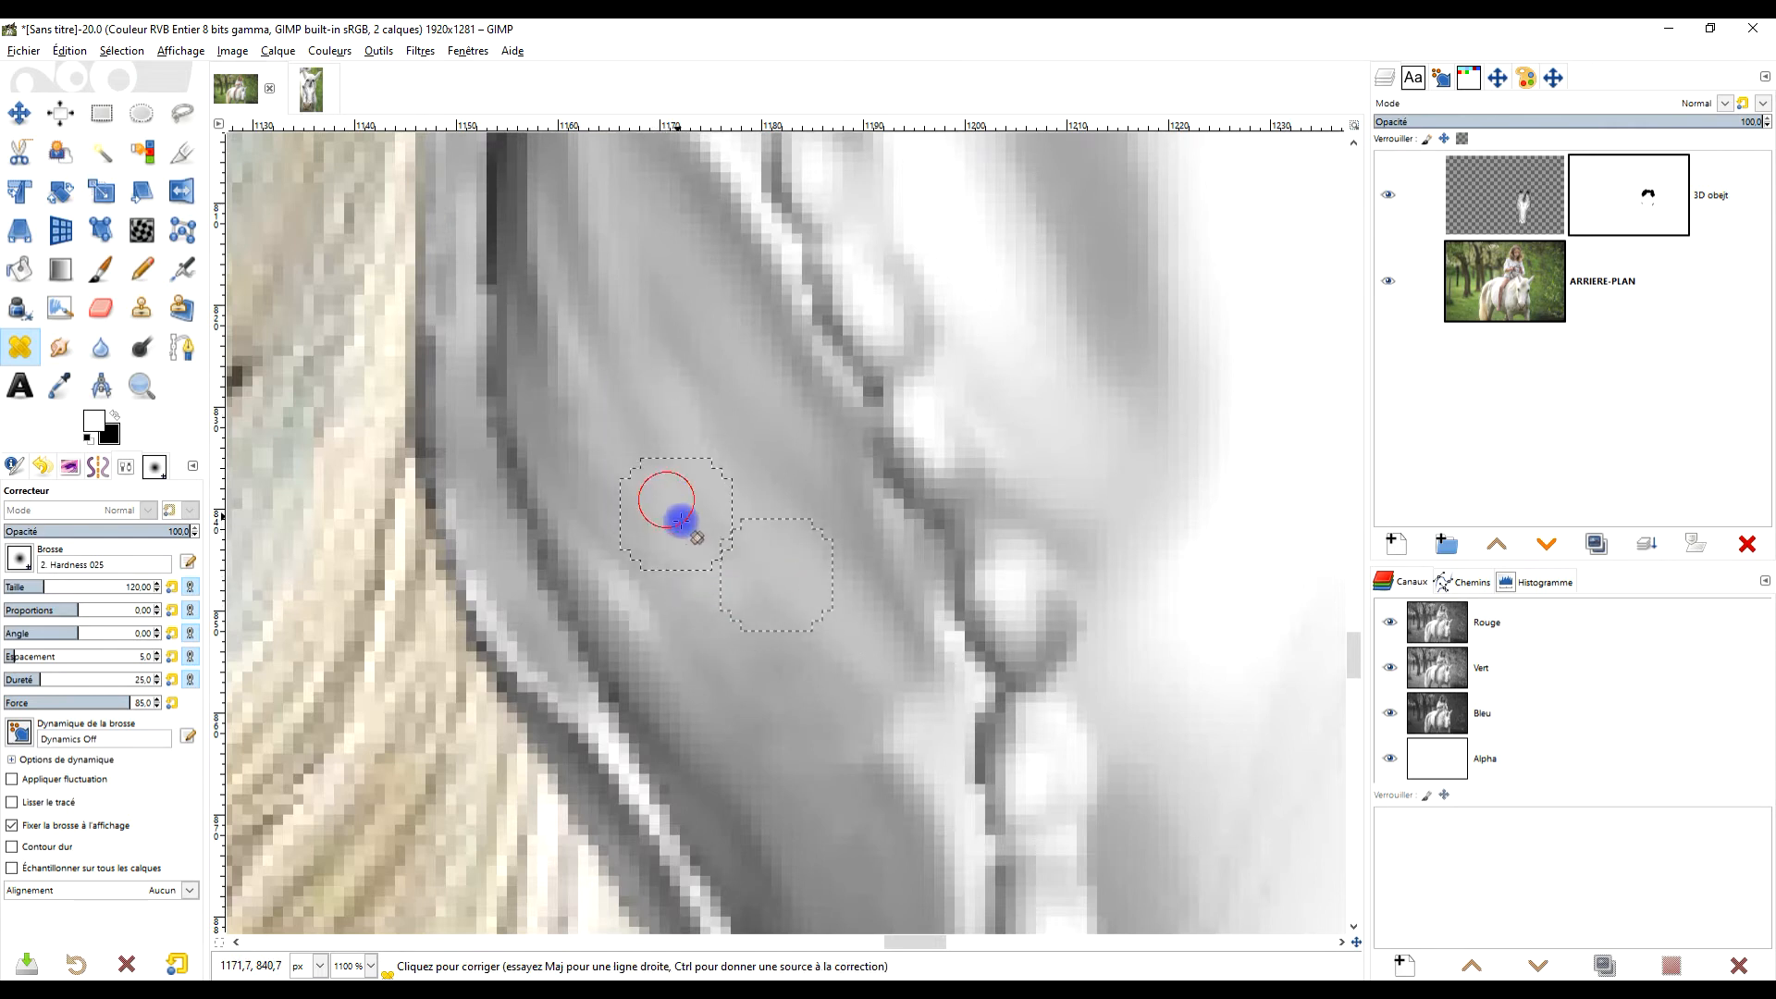
{"action": "scroll", "coordinate": [991, 555], "scroll_direction": "down", "scroll_amount": 5}
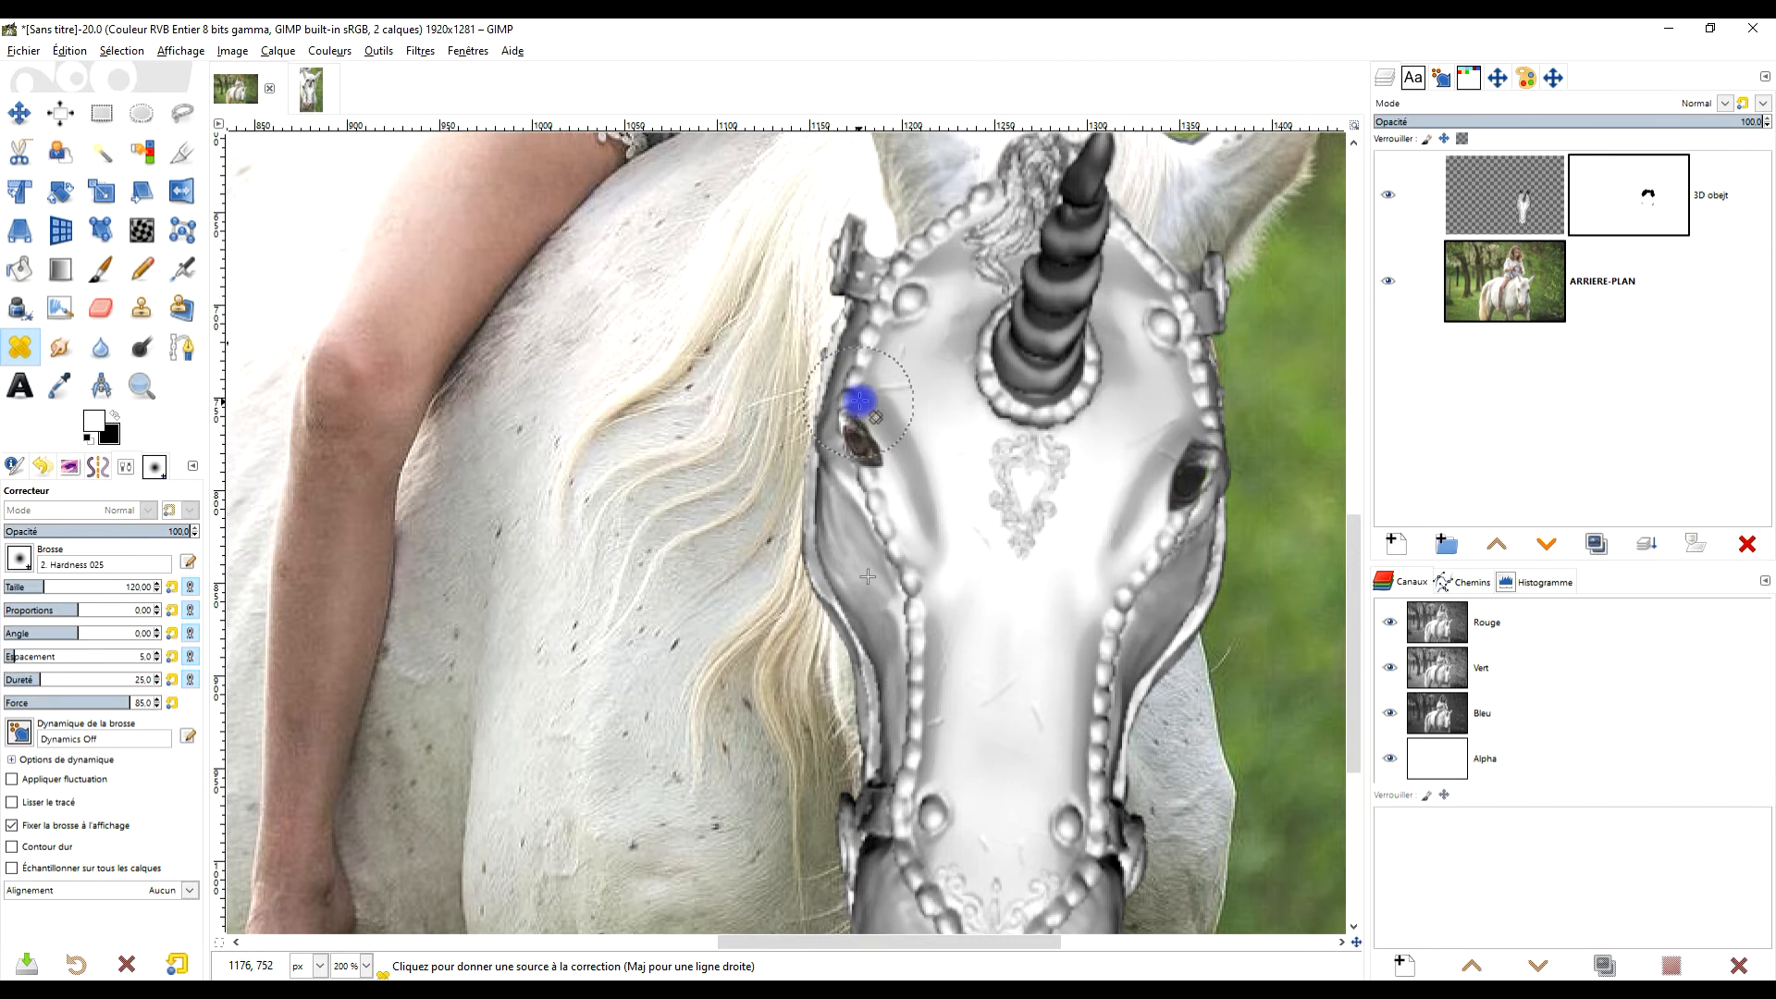
Select the 3D obejt layer's mask and paint black with the Paintbrush to reveal more of the left-hand eye.
{"action": "scroll", "coordinate": [865, 402], "scroll_direction": "up", "scroll_amount": 4}
{"action": "left_click", "coordinate": [1629, 192]}
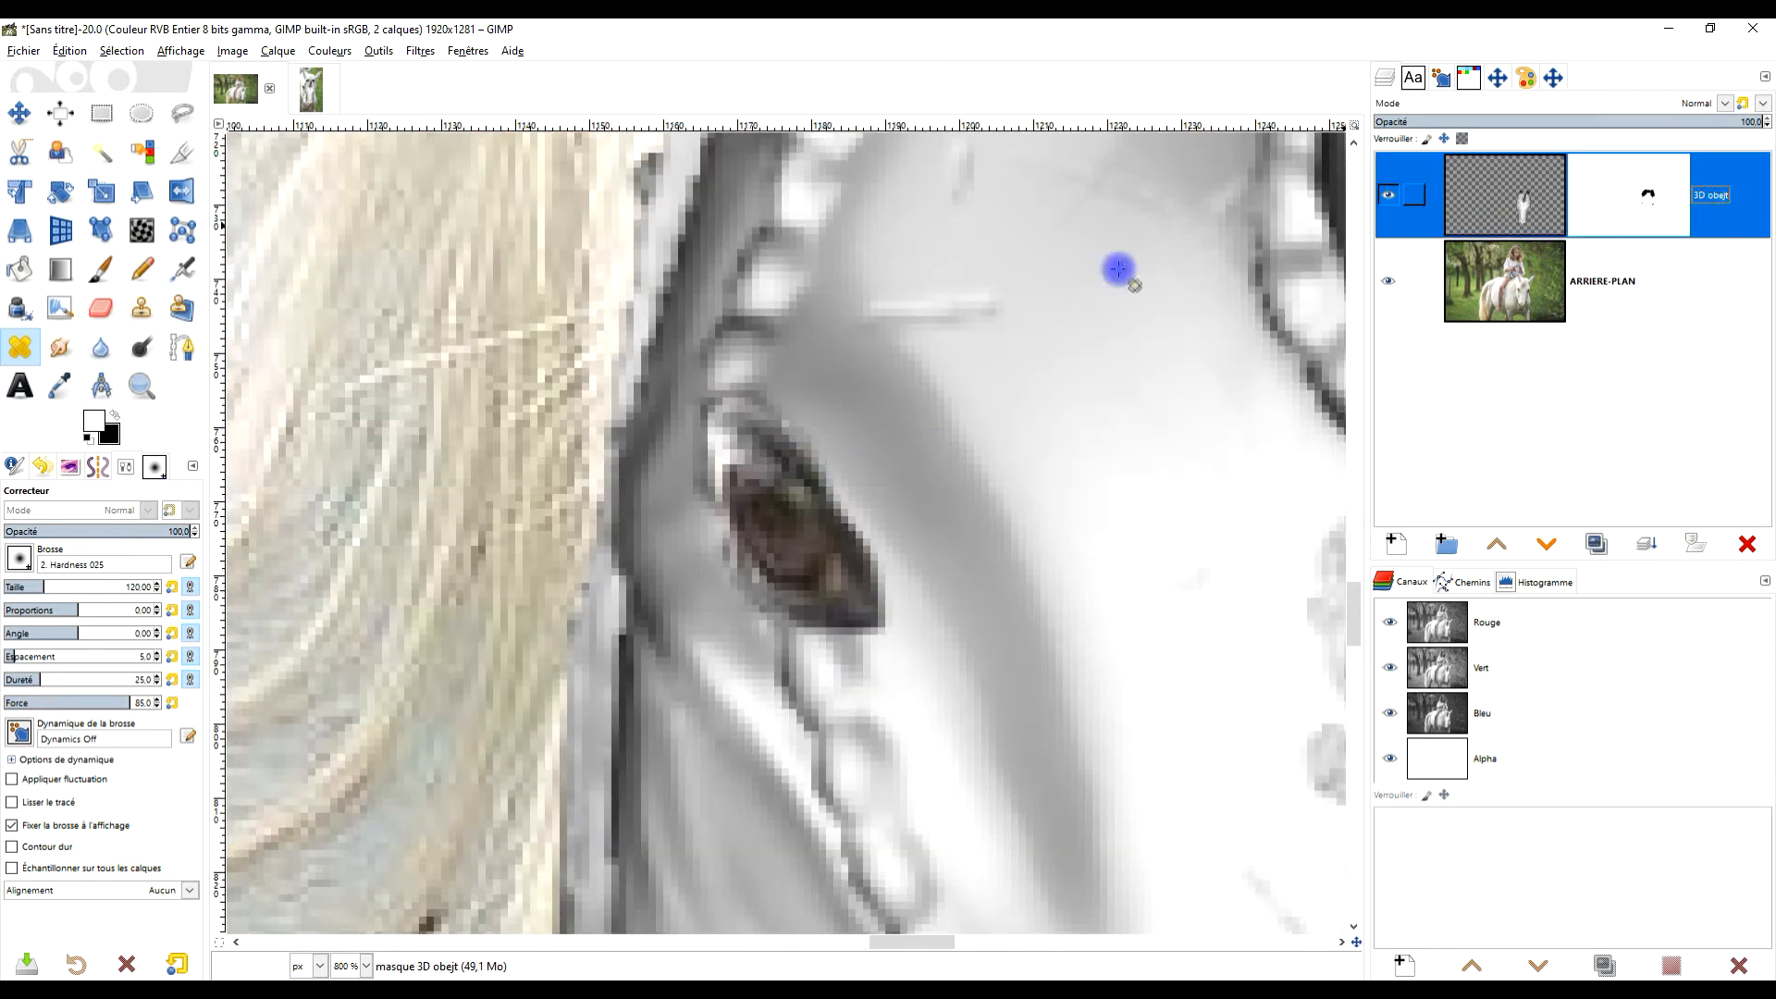
{"action": "left_click", "coordinate": [101, 269]}
{"action": "scroll", "coordinate": [792, 469], "scroll_direction": "up", "scroll_amount": 1}
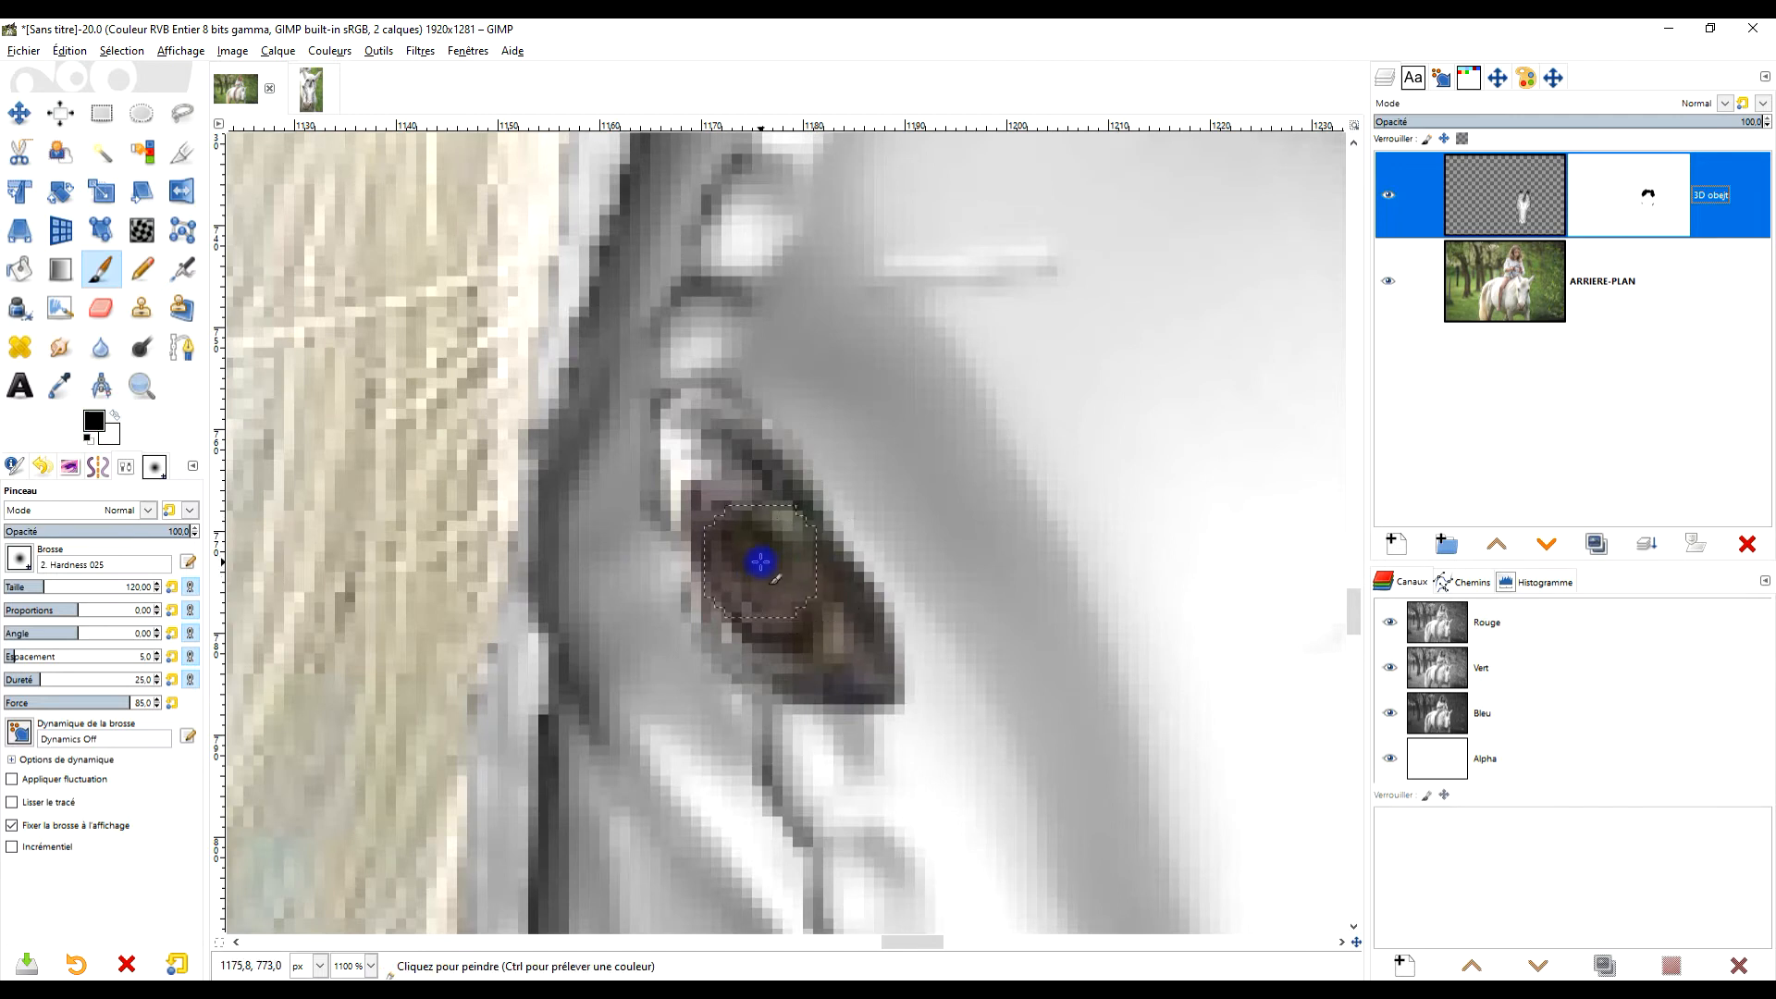
{"action": "left_click", "coordinate": [718, 493]}
{"action": "mouse_move", "coordinate": [731, 470]}
{"action": "left_mouse_down"}
{"action": "mouse_move", "coordinate": [831, 544]}
{"action": "mouse_move", "coordinate": [818, 535]}
{"action": "mouse_move", "coordinate": [879, 660]}
{"action": "mouse_move", "coordinate": [832, 556]}
{"action": "mouse_move", "coordinate": [764, 483]}
{"action": "left_mouse_up"}
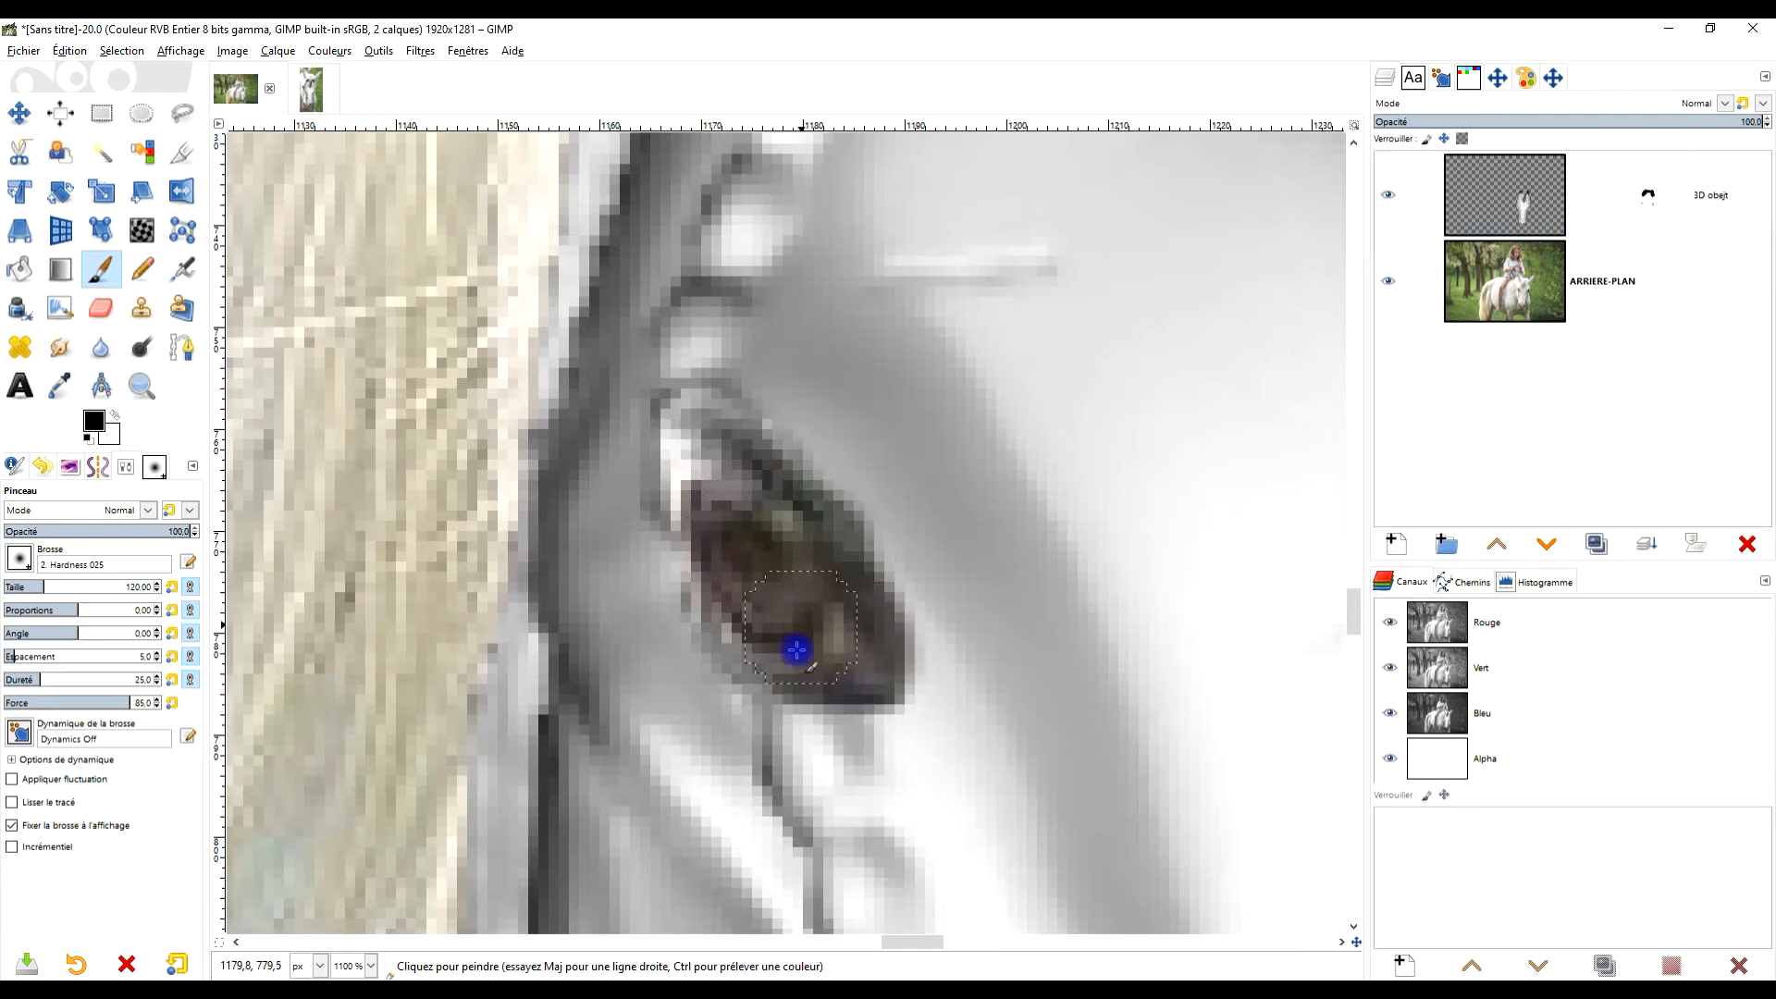
Paint white on the mask along the inner and lower edges of the left-hand eye to restore the metal.
{"action": "left_click", "coordinate": [115, 415]}
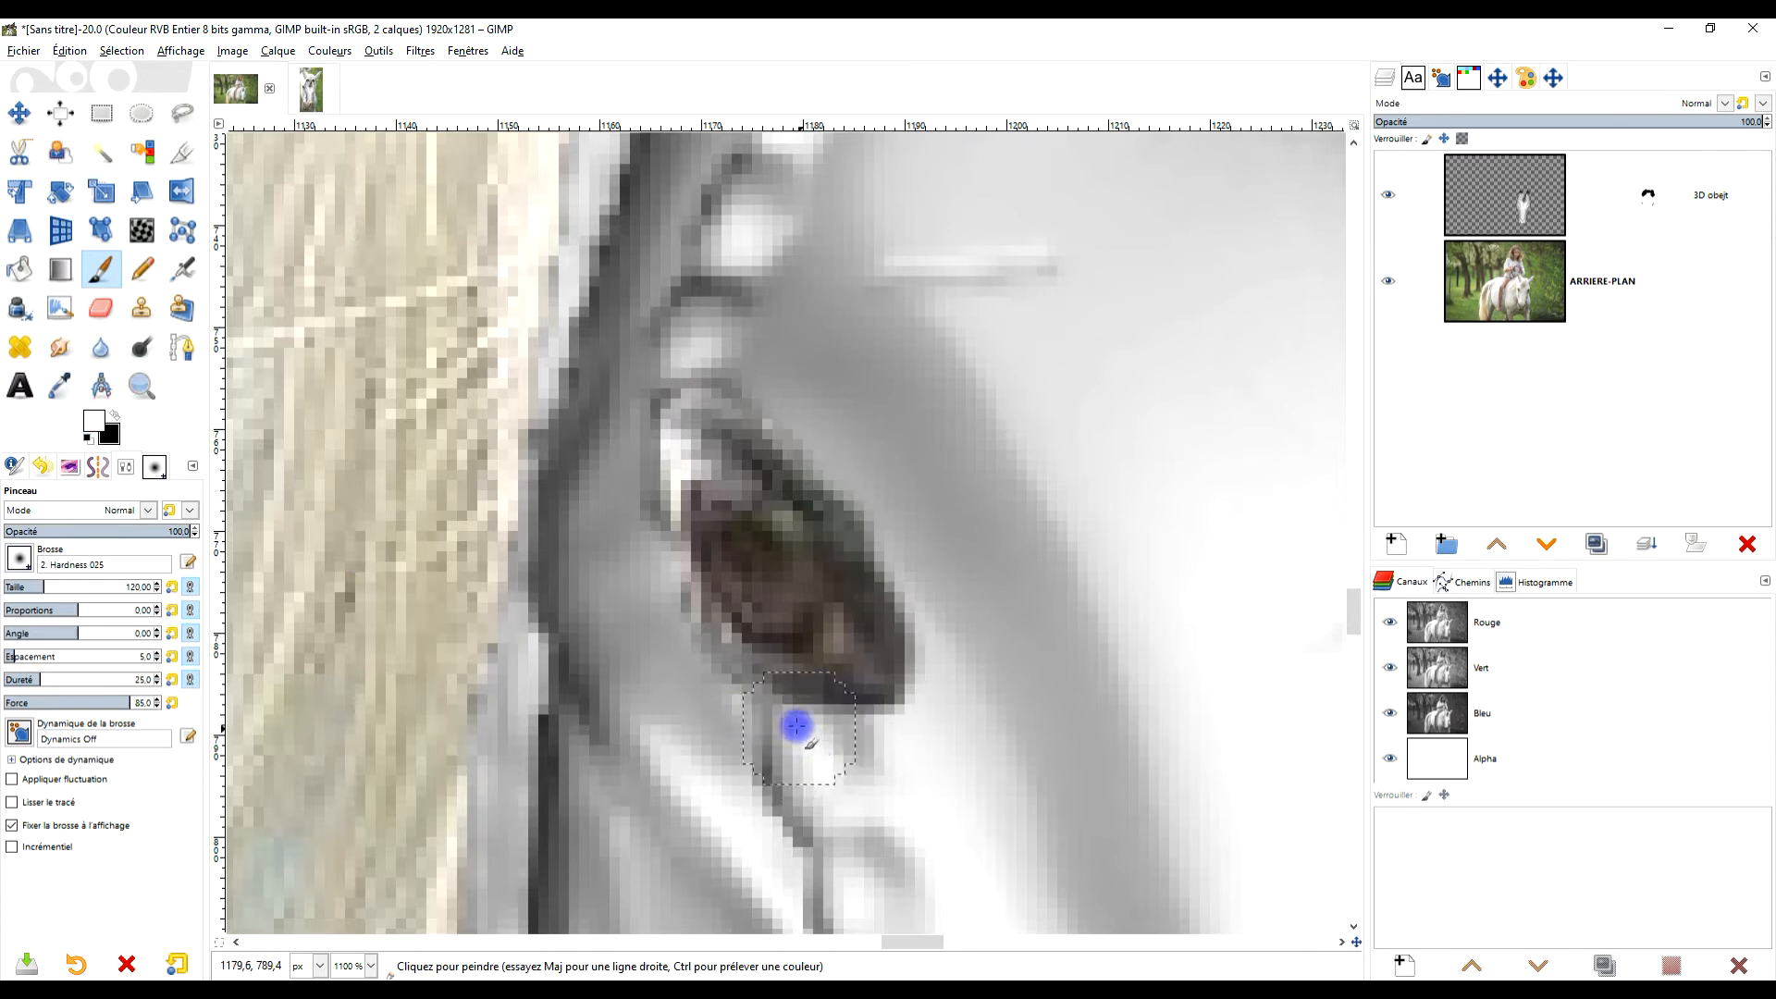
{"action": "mouse_move", "coordinate": [883, 583]}
{"action": "left_mouse_down"}
{"action": "mouse_move", "coordinate": [904, 554]}
{"action": "mouse_move", "coordinate": [839, 433]}
{"action": "left_mouse_up"}
{"action": "mouse_move", "coordinate": [847, 706]}
{"action": "left_mouse_down"}
{"action": "mouse_move", "coordinate": [792, 725]}
{"action": "mouse_move", "coordinate": [643, 548]}
{"action": "mouse_move", "coordinate": [679, 656]}
{"action": "mouse_move", "coordinate": [829, 760]}
{"action": "mouse_move", "coordinate": [894, 716]}
{"action": "mouse_move", "coordinate": [890, 524]}
{"action": "mouse_move", "coordinate": [896, 694]}
{"action": "left_mouse_up"}
{"action": "scroll", "coordinate": [1090, 682], "scroll_direction": "down", "scroll_amount": 5}
{"action": "key", "text": "space"}
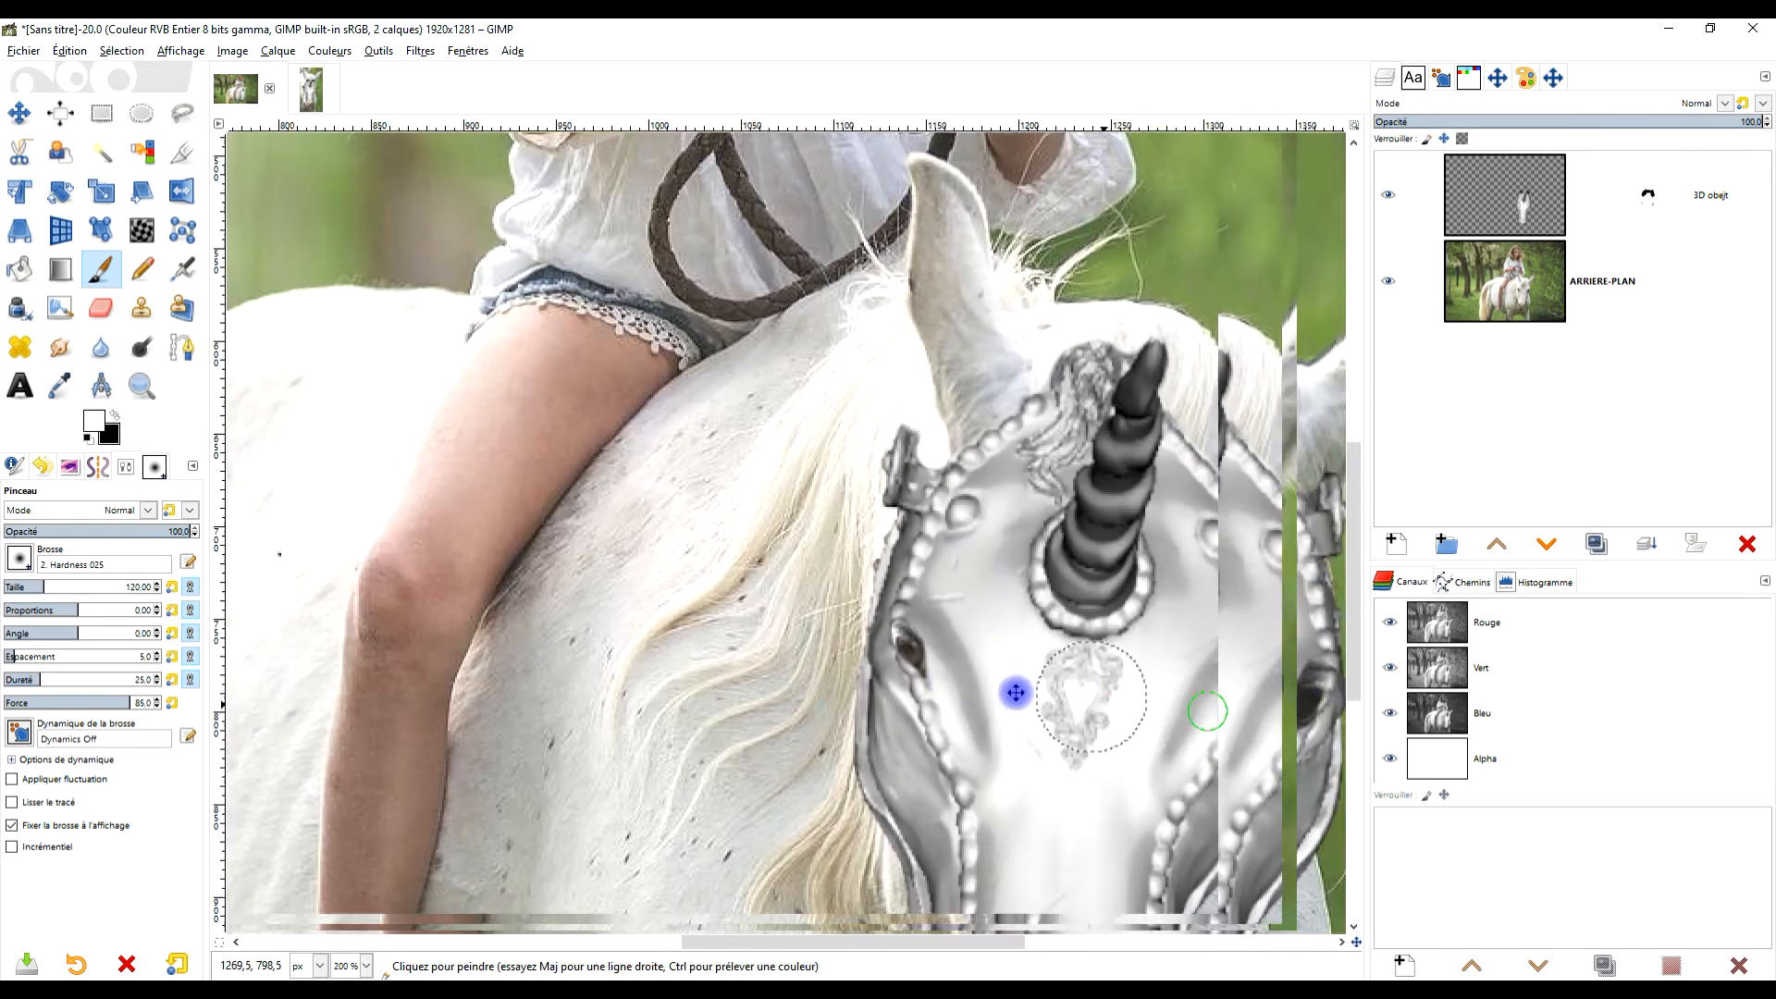
{"action": "scroll", "coordinate": [1043, 635], "scroll_direction": "up", "scroll_amount": 1}
{"action": "scroll", "coordinate": [646, 607], "scroll_direction": "up", "scroll_amount": 3}
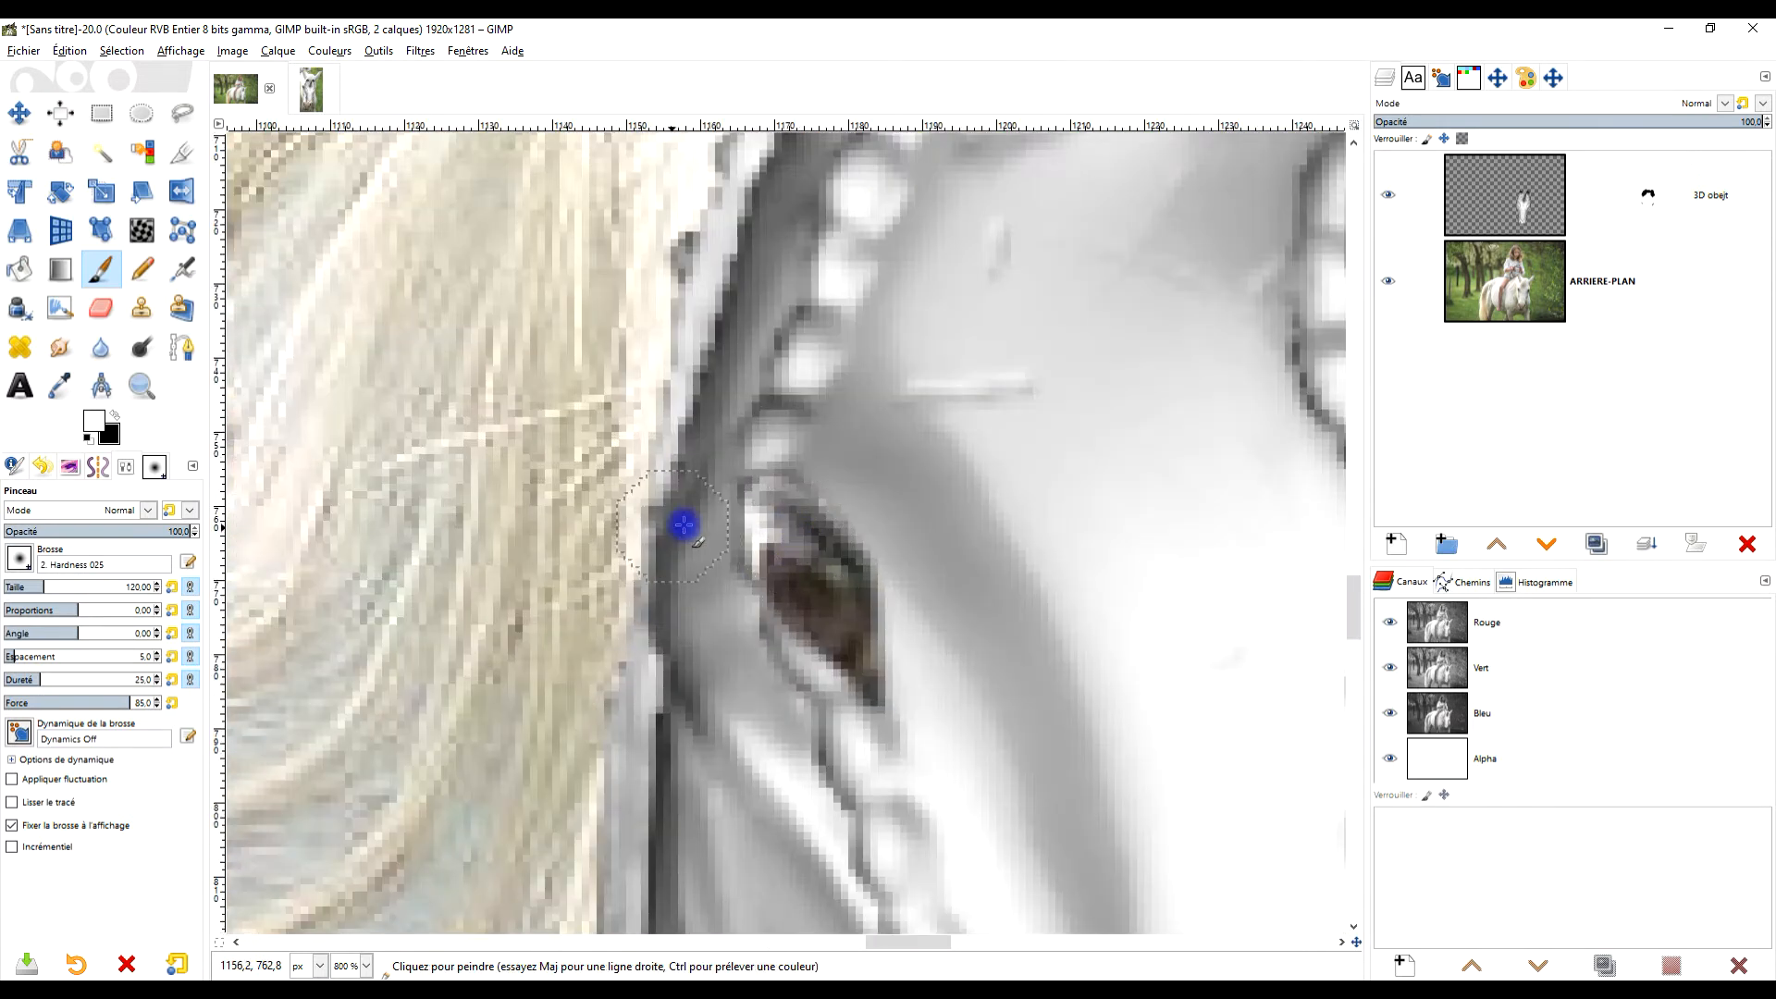
Paint black on the mask over the muzzle below the beaded V to reveal the horse's real nose and mouth.
{"action": "left_click", "coordinate": [116, 415]}
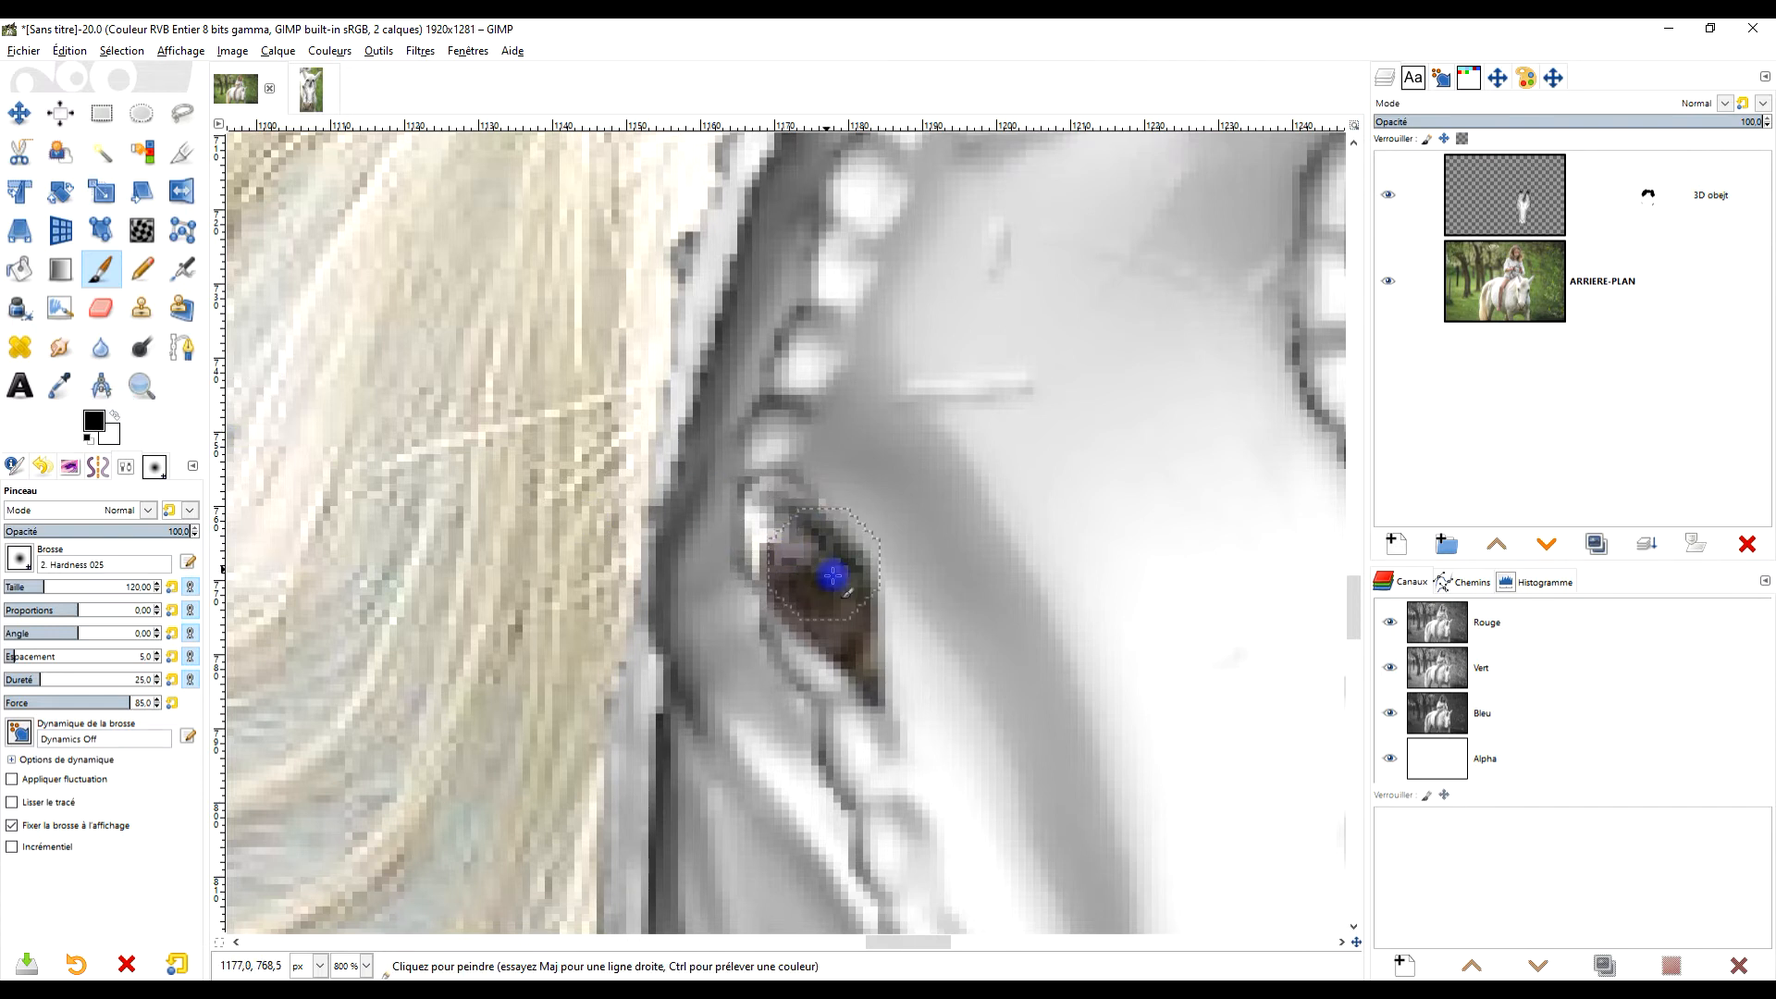
{"action": "scroll", "coordinate": [844, 634], "scroll_direction": "down", "scroll_amount": 5}
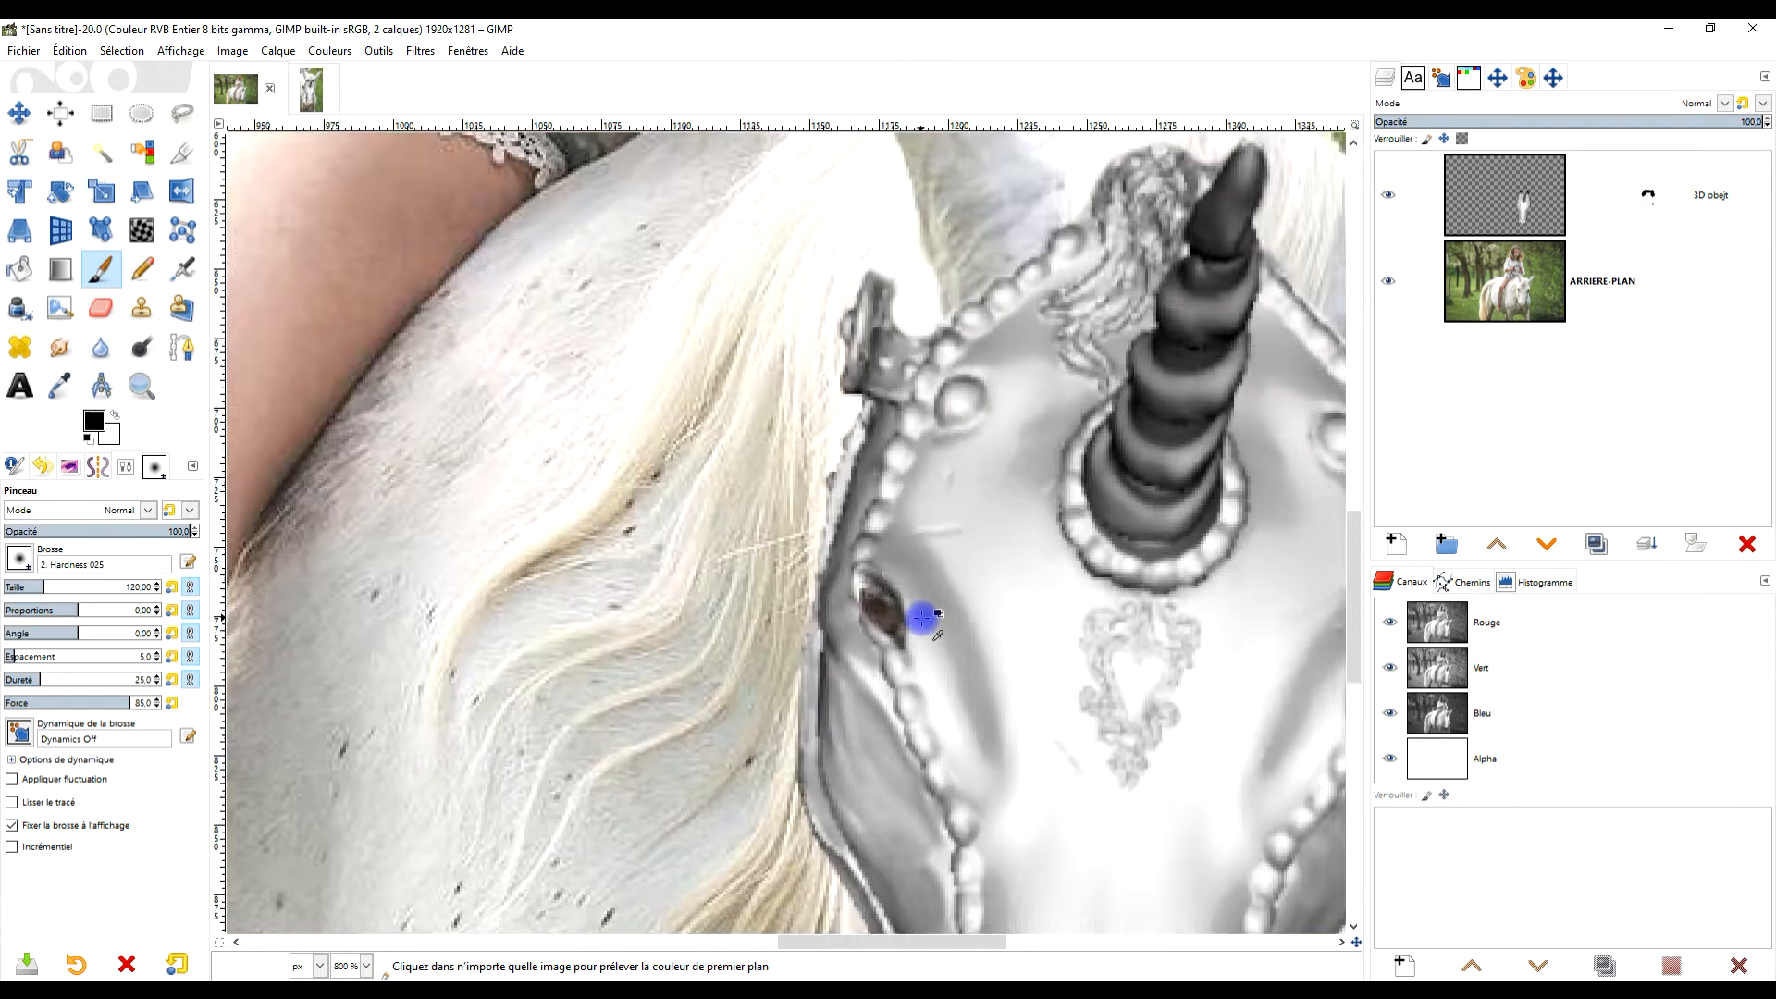
{"action": "scroll", "coordinate": [1008, 612], "scroll_direction": "down", "scroll_amount": 2}
{"action": "scroll", "coordinate": [1002, 702], "scroll_direction": "up", "scroll_amount": 3}
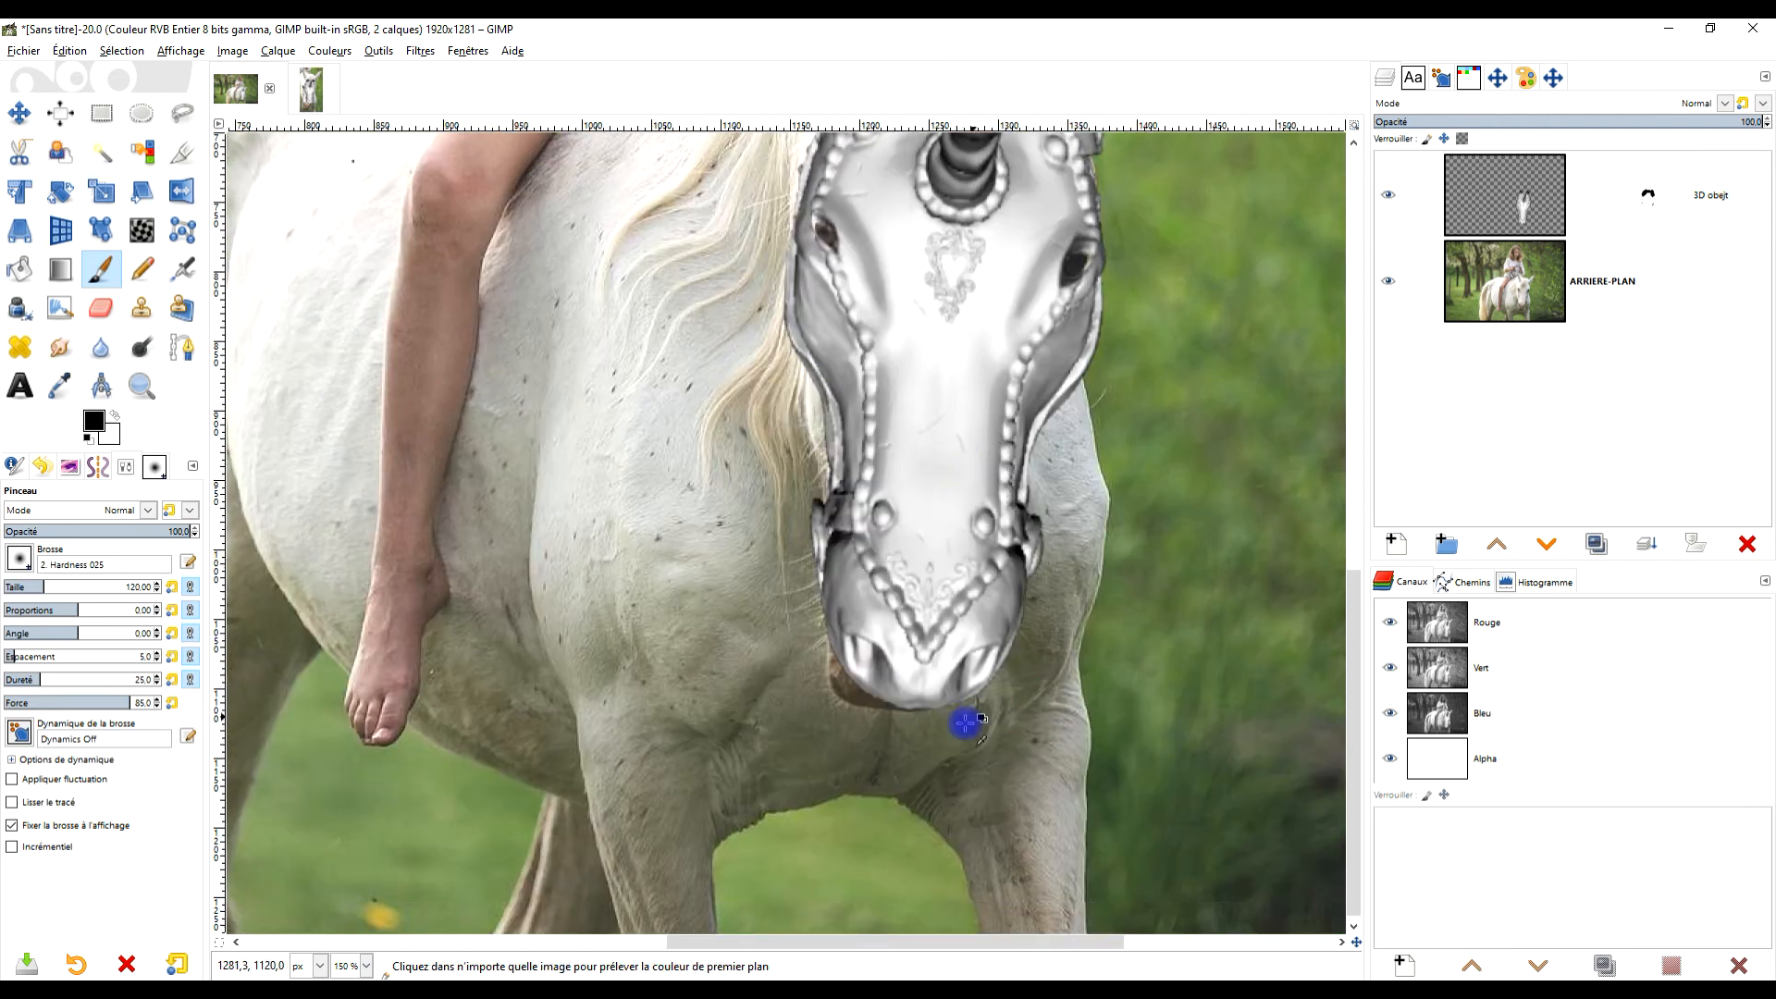
{"action": "scroll", "coordinate": [981, 647], "scroll_direction": "up", "scroll_amount": 2}
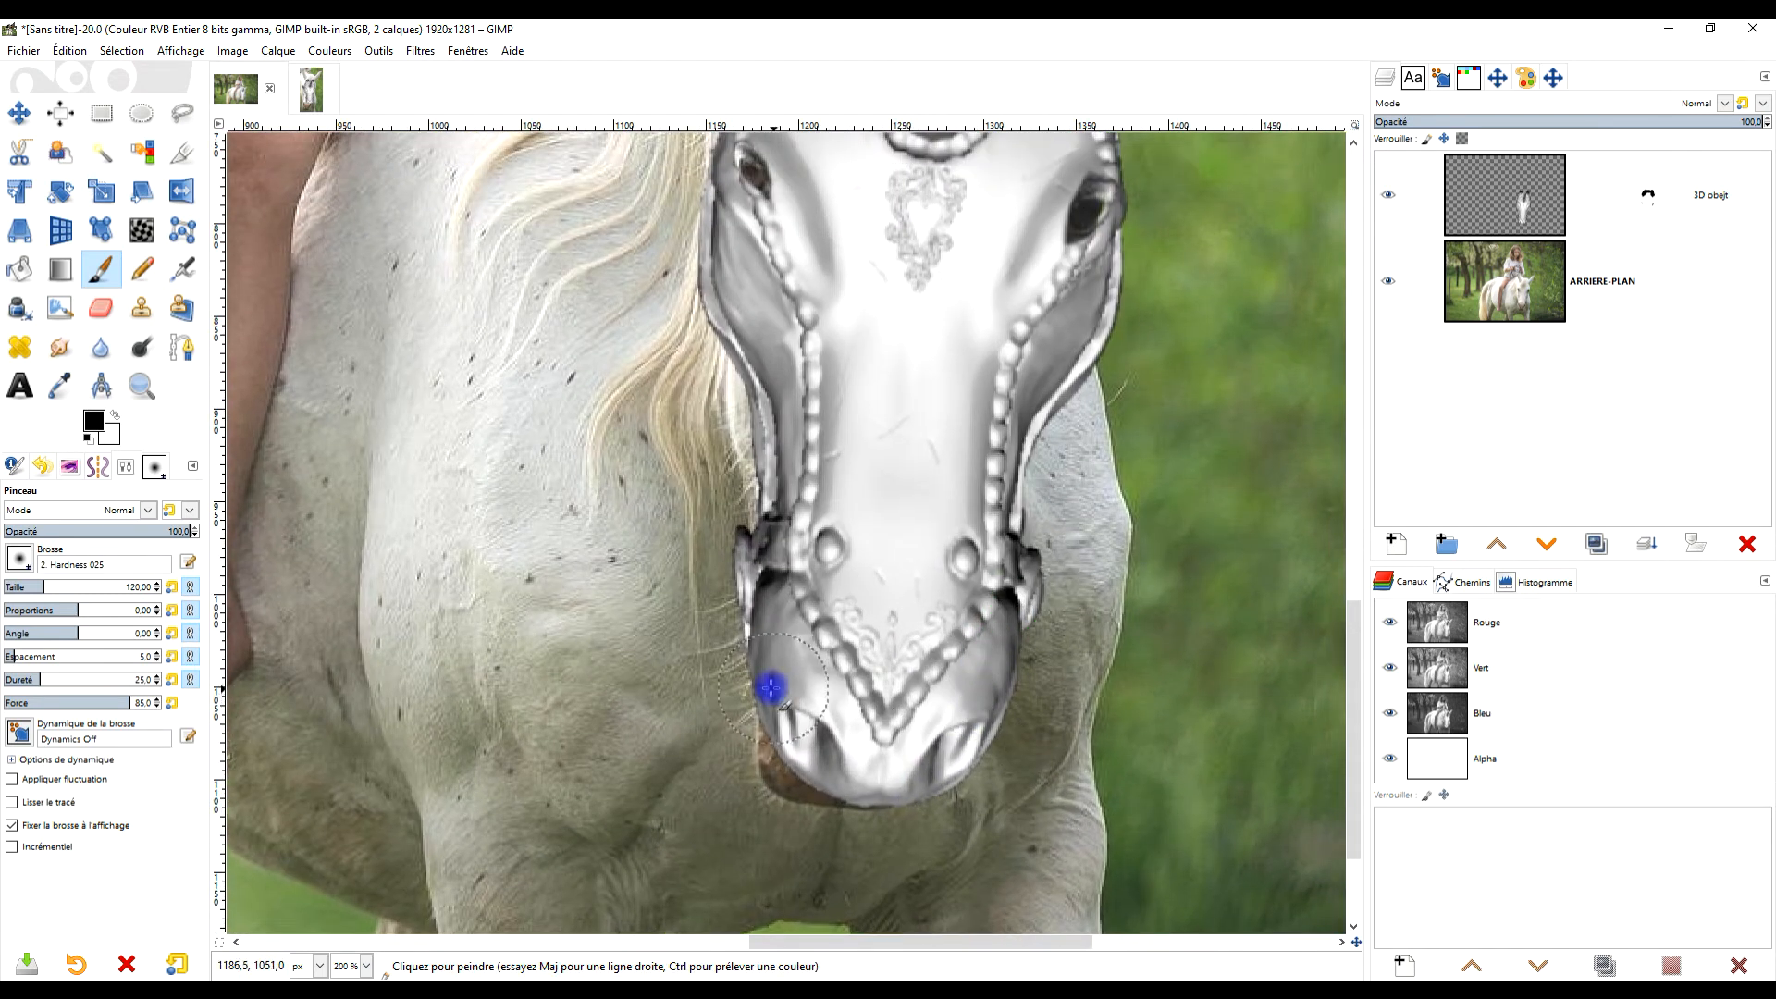
{"action": "mouse_move", "coordinate": [823, 797]}
{"action": "left_mouse_down"}
{"action": "mouse_move", "coordinate": [780, 661]}
{"action": "mouse_move", "coordinate": [878, 822]}
{"action": "mouse_move", "coordinate": [931, 787]}
{"action": "mouse_move", "coordinate": [1030, 658]}
{"action": "mouse_move", "coordinate": [956, 785]}
{"action": "left_mouse_up"}
{"action": "scroll", "coordinate": [955, 786], "scroll_direction": "up", "scroll_amount": 2}
{"action": "mouse_move", "coordinate": [990, 622]}
{"action": "left_mouse_down"}
{"action": "mouse_move", "coordinate": [996, 556]}
{"action": "mouse_move", "coordinate": [851, 753]}
{"action": "mouse_move", "coordinate": [772, 741]}
{"action": "mouse_move", "coordinate": [722, 623]}
{"action": "mouse_move", "coordinate": [598, 435]}
{"action": "mouse_move", "coordinate": [555, 412]}
{"action": "left_mouse_up"}
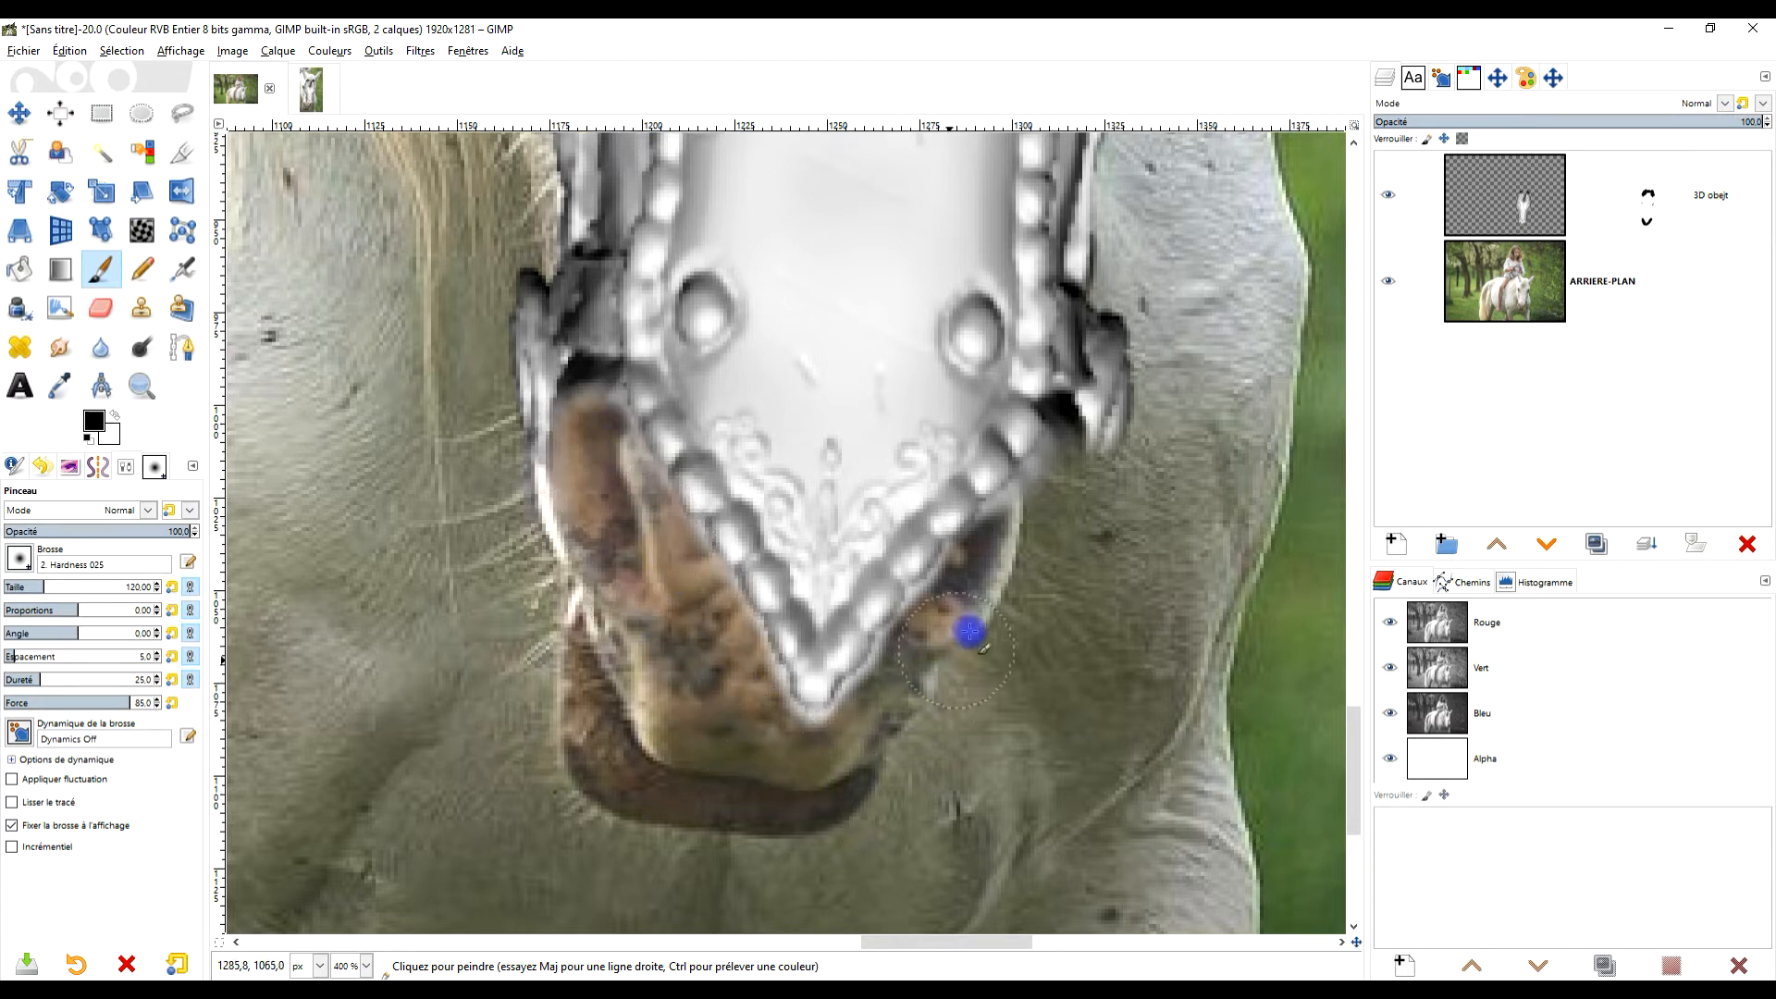
Mask out the armour's protruding buckle on the right-hand side above the nostril, following the outside of the beads.
{"action": "key", "text": "2"}
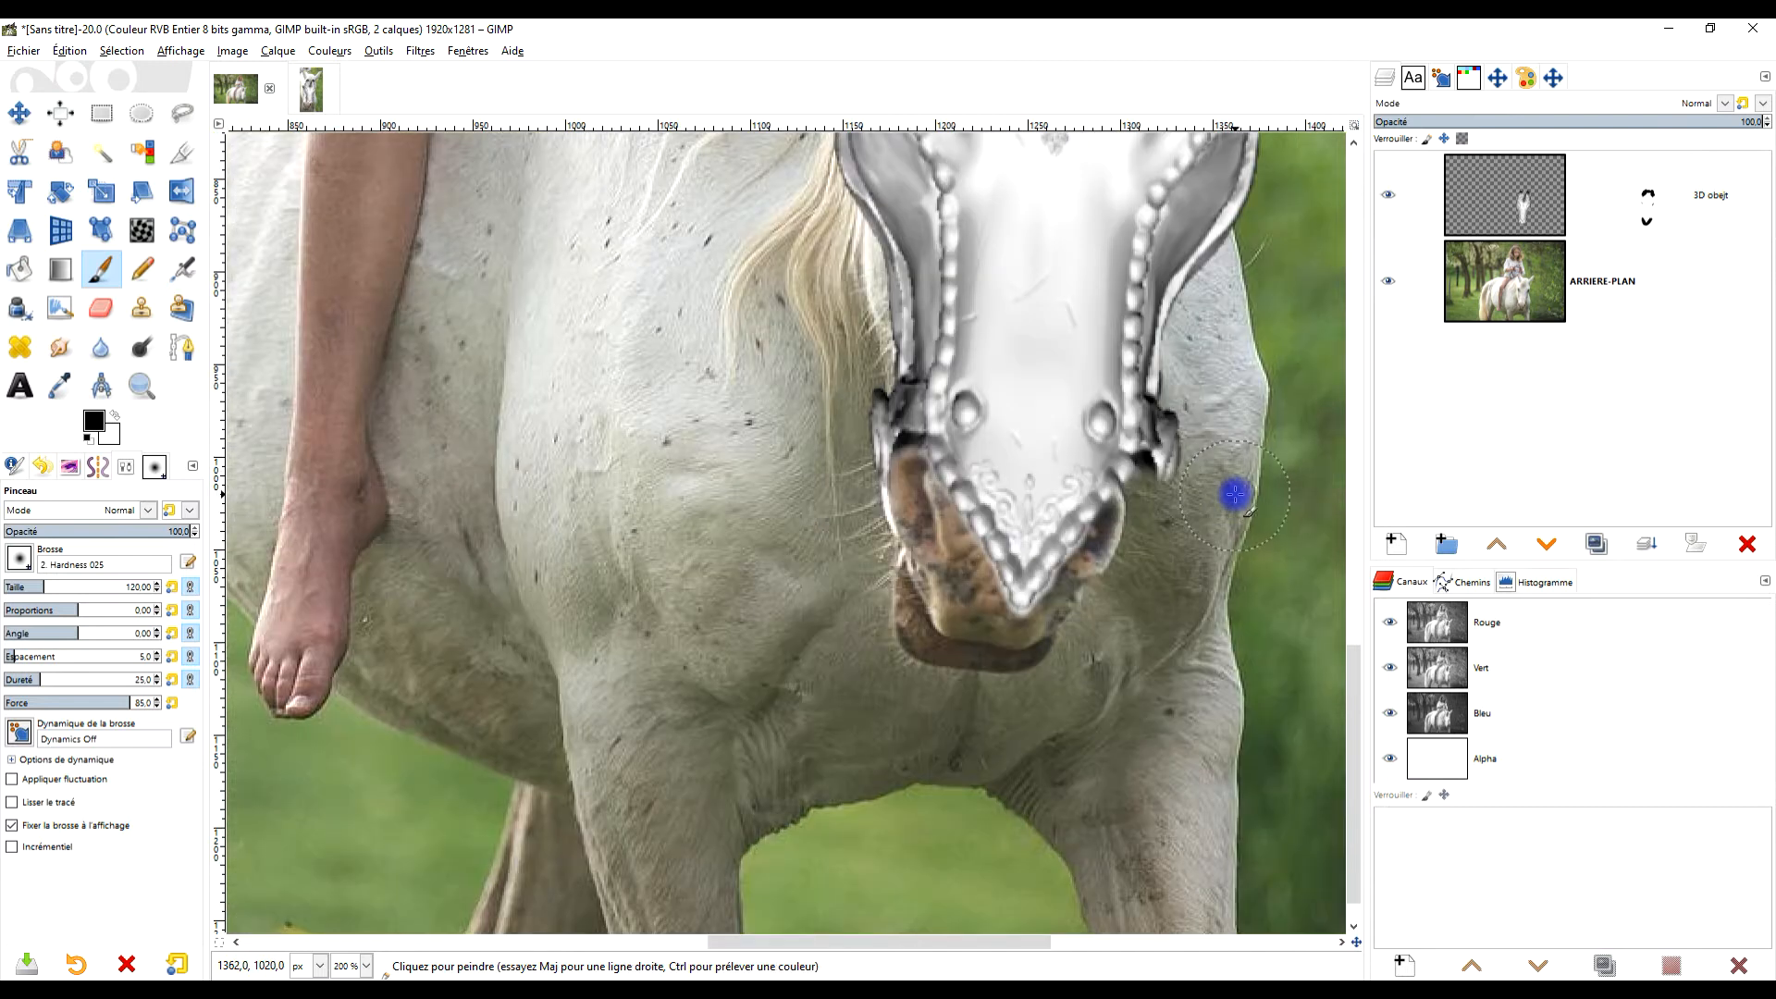
{"action": "scroll", "coordinate": [1003, 504], "scroll_direction": "up", "scroll_amount": 2}
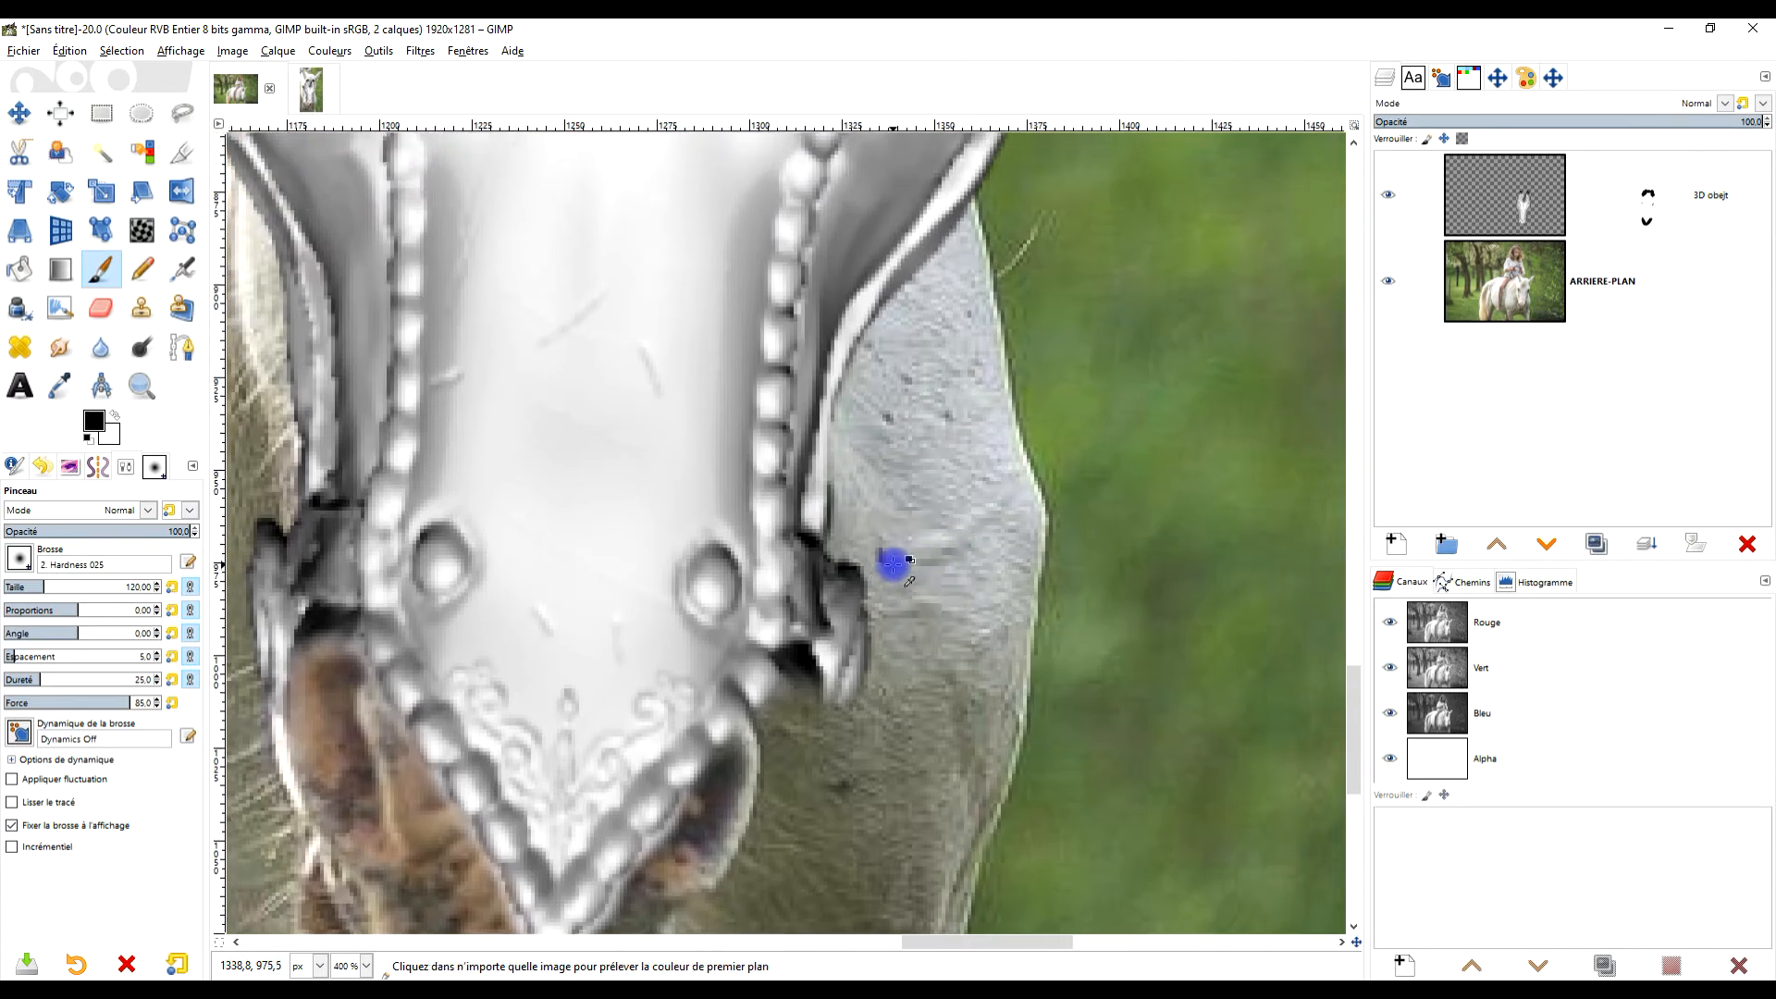
{"action": "mouse_move", "coordinate": [876, 614]}
{"action": "left_mouse_down"}
{"action": "mouse_move", "coordinate": [857, 716]}
{"action": "mouse_move", "coordinate": [873, 611]}
{"action": "mouse_move", "coordinate": [813, 733]}
{"action": "mouse_move", "coordinate": [856, 577]}
{"action": "mouse_move", "coordinate": [863, 507]}
{"action": "mouse_move", "coordinate": [844, 626]}
{"action": "mouse_move", "coordinate": [857, 494]}
{"action": "left_mouse_up"}
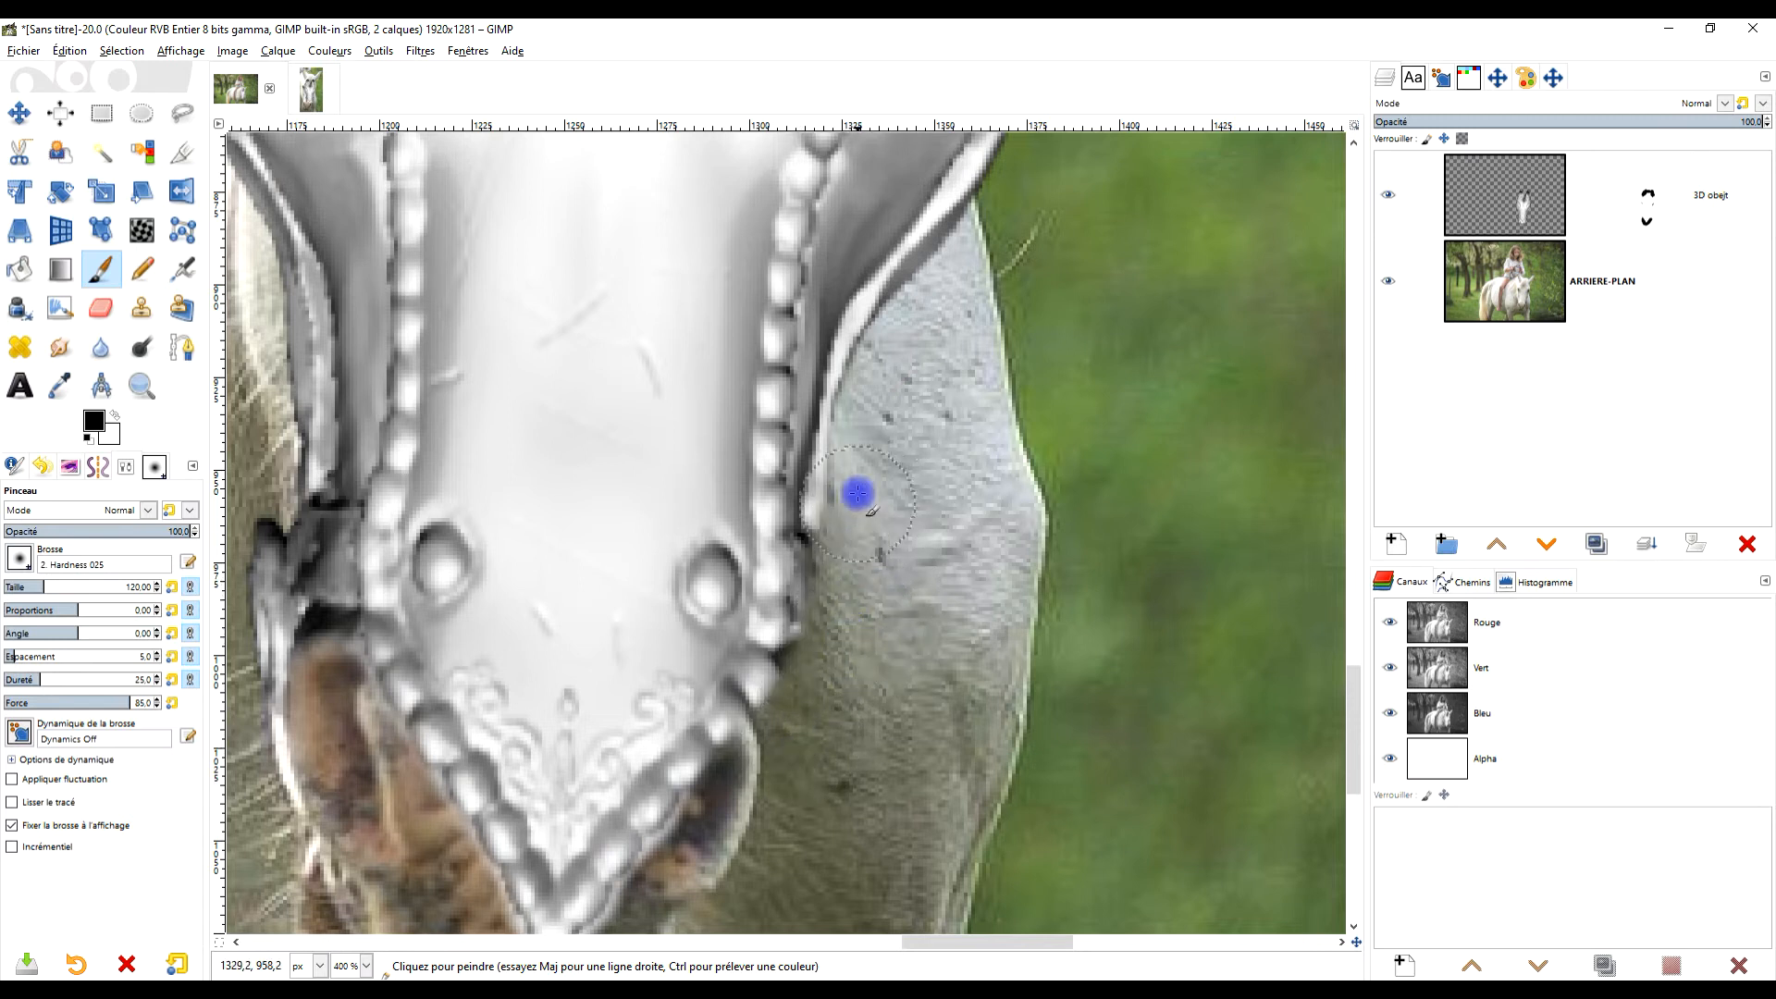
{"action": "scroll", "coordinate": [908, 482], "scroll_direction": "down", "scroll_amount": 4}
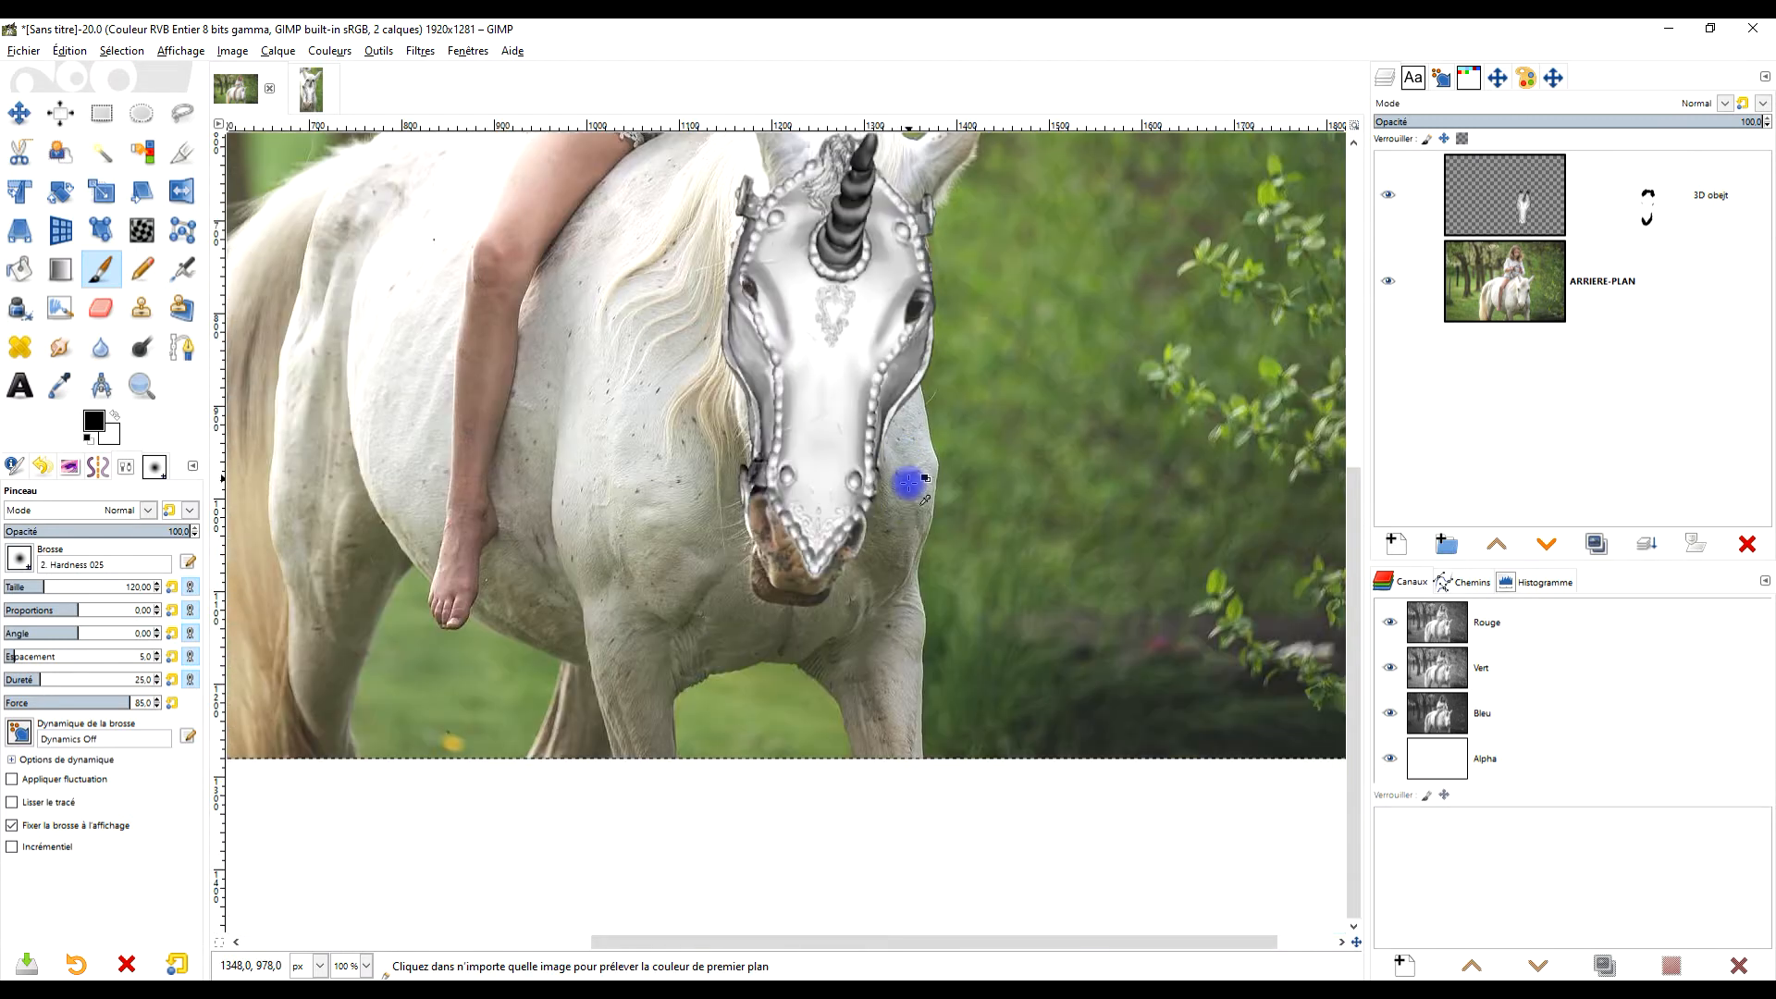
Mask away the remaining metal between the right-hand nostril and the lower tip of the beaded V.
{"action": "scroll", "coordinate": [908, 481], "scroll_direction": "up", "scroll_amount": 3}
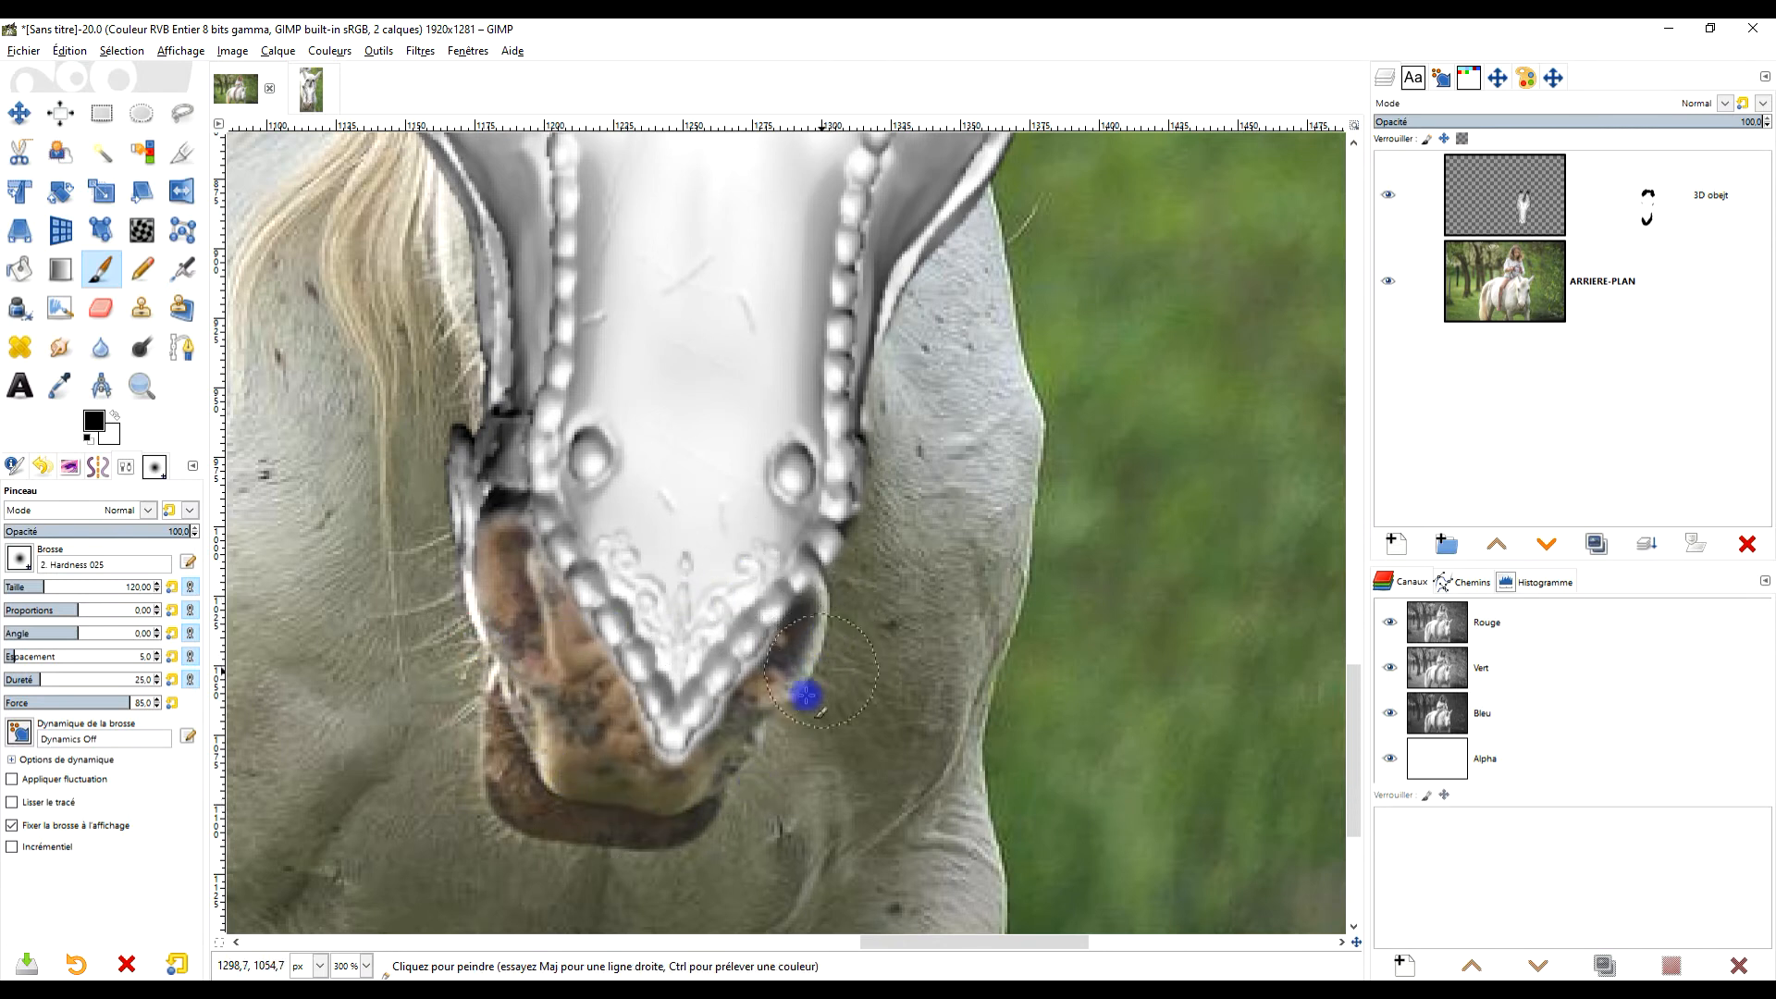
{"action": "scroll", "coordinate": [690, 793], "scroll_direction": "up", "scroll_amount": 2}
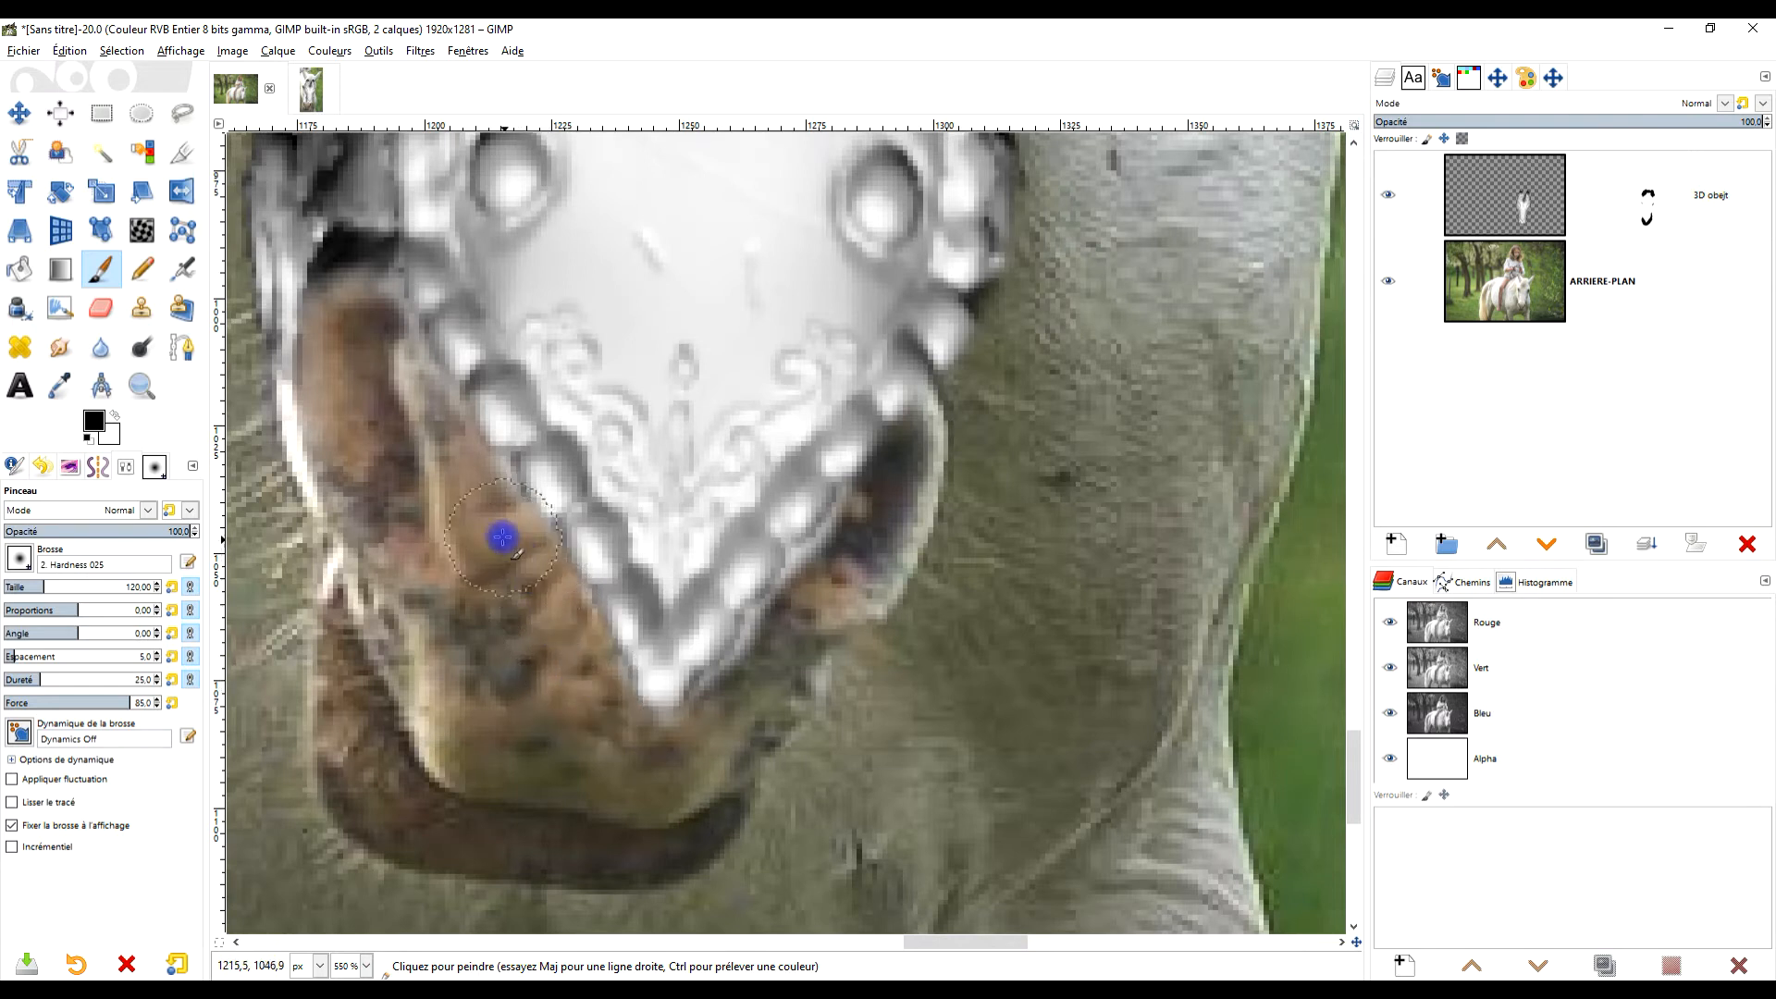
{"action": "mouse_move", "coordinate": [832, 573]}
{"action": "left_mouse_down"}
{"action": "mouse_move", "coordinate": [815, 615]}
{"action": "mouse_move", "coordinate": [766, 679]}
{"action": "left_mouse_up"}
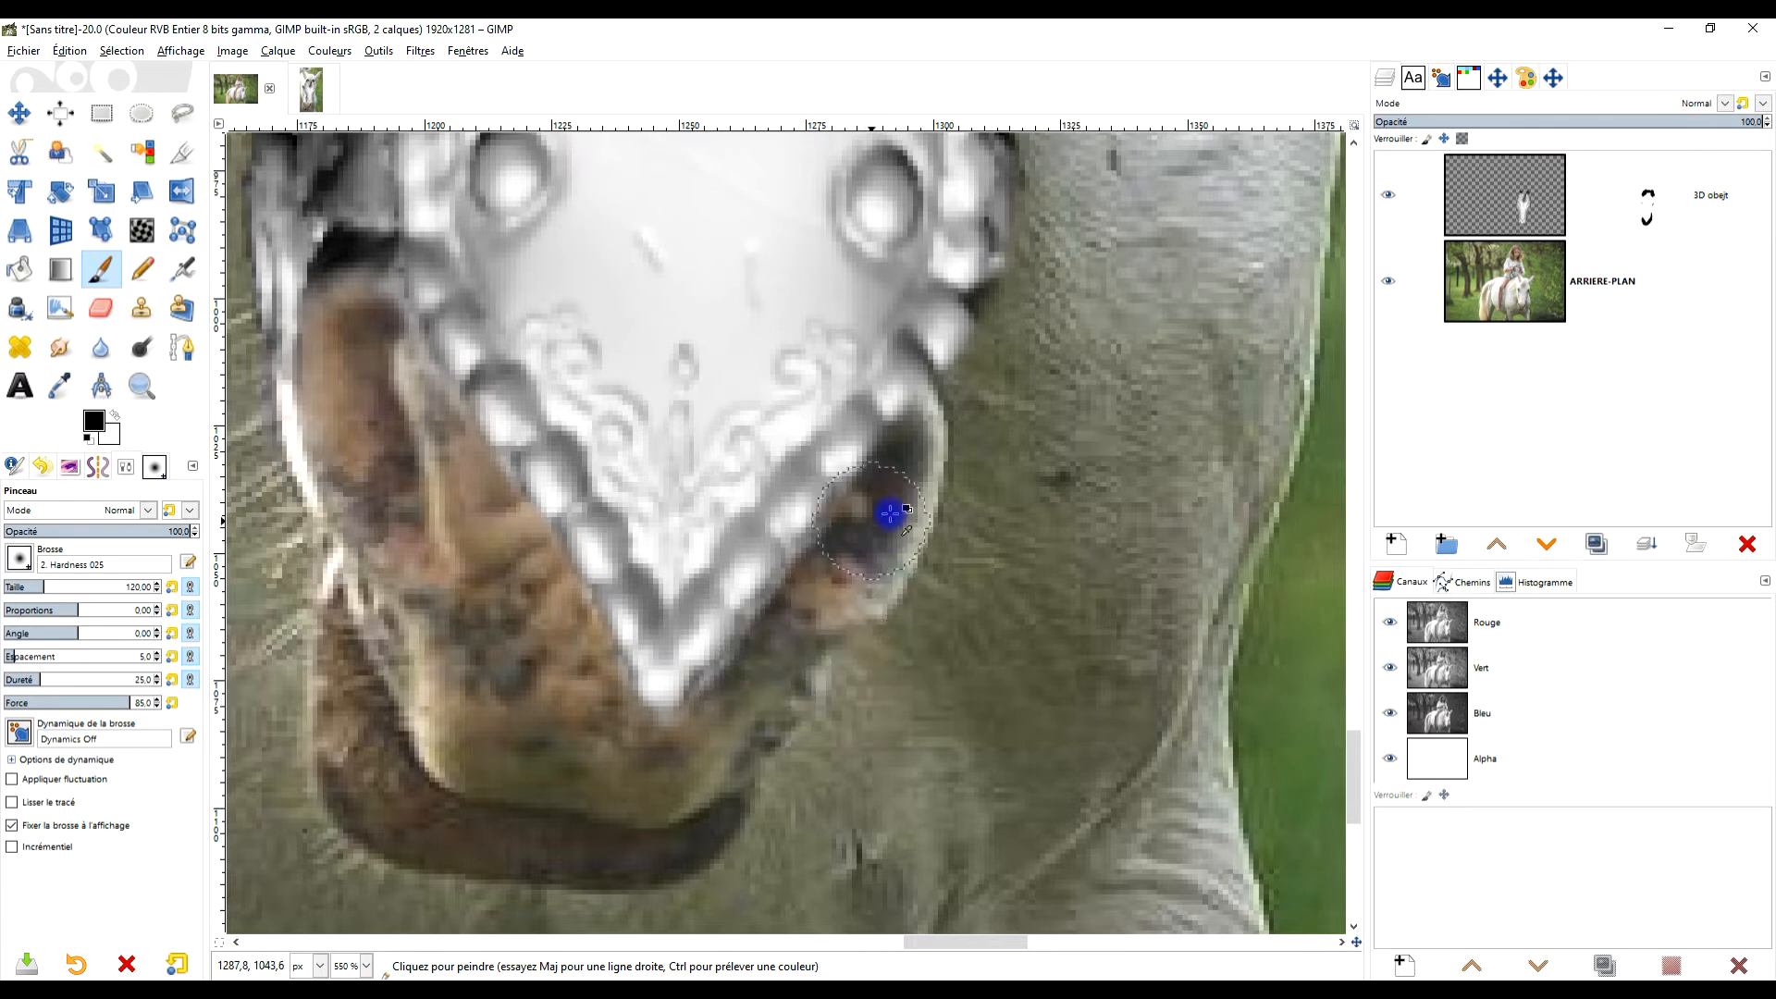
Refine the mask around the right-hand eye, painting white to bring back the beads and metal at its upper and outer edges.
{"action": "scroll", "coordinate": [925, 509], "scroll_direction": "down", "scroll_amount": 6}
{"action": "scroll", "coordinate": [893, 457], "scroll_direction": "up", "scroll_amount": 3}
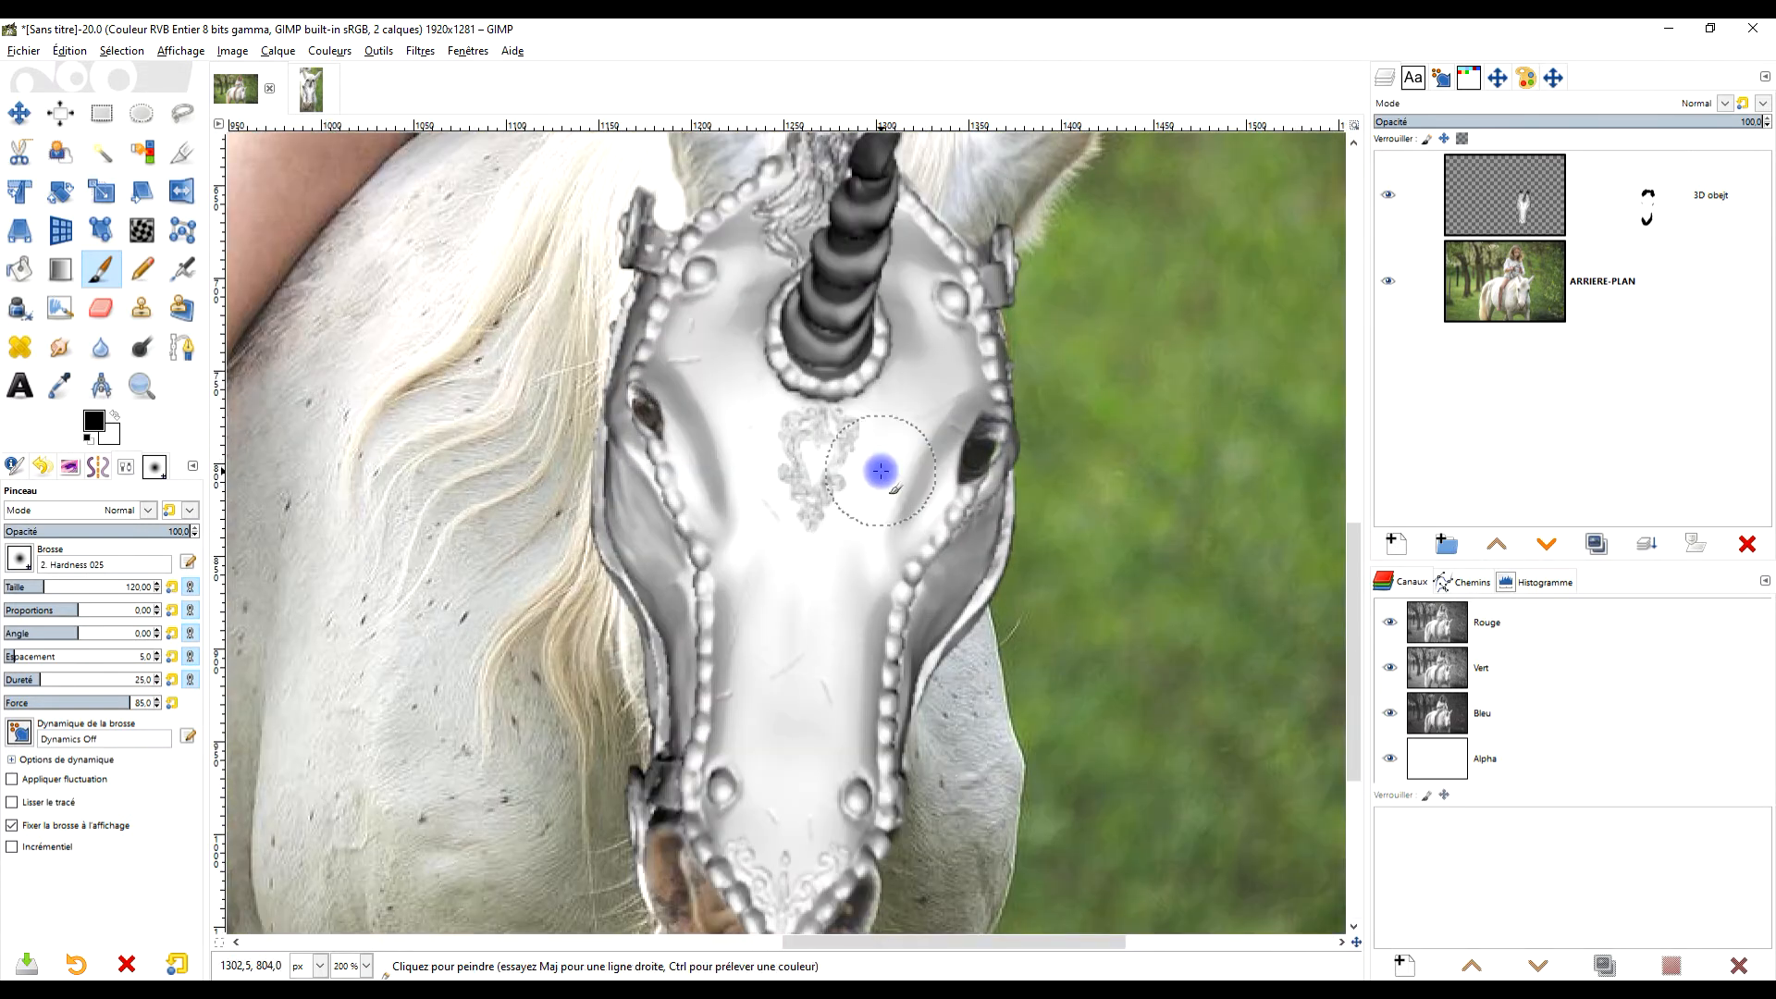
{"action": "scroll", "coordinate": [1018, 426], "scroll_direction": "up", "scroll_amount": 3}
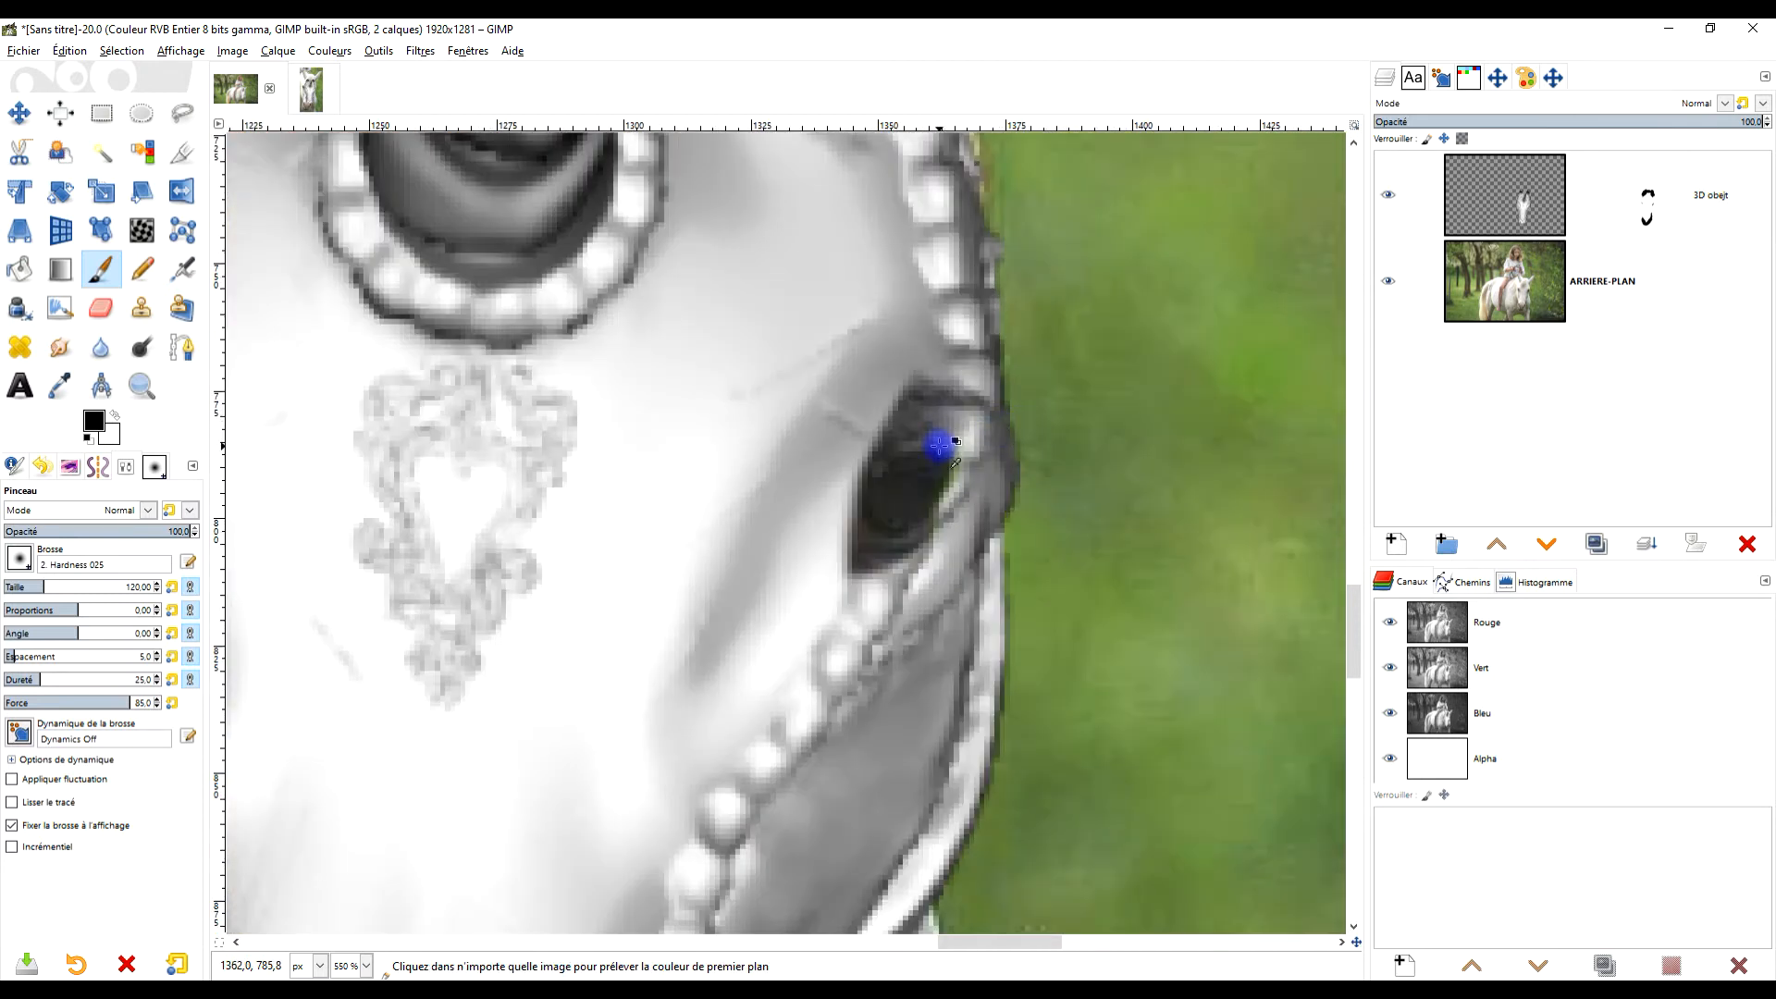
{"action": "scroll", "coordinate": [939, 445], "scroll_direction": "down", "scroll_amount": 3}
{"action": "scroll", "coordinate": [925, 444], "scroll_direction": "up", "scroll_amount": 4}
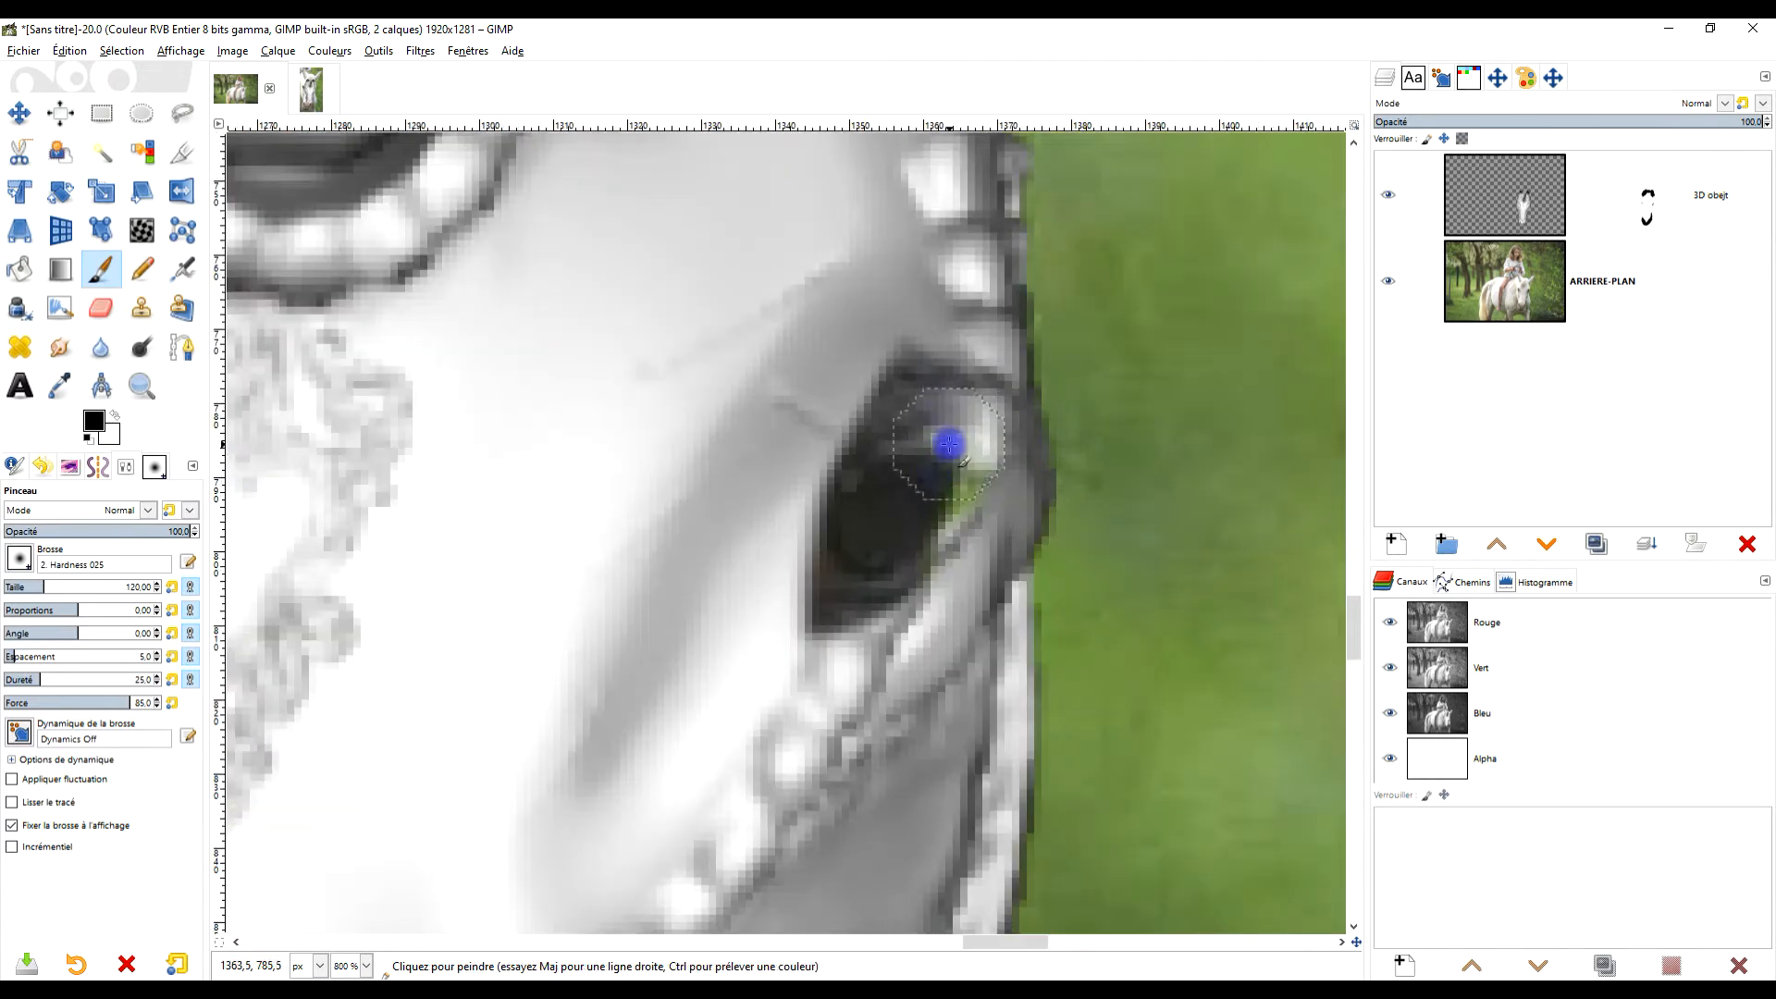
{"action": "key", "text": "ctrl"}
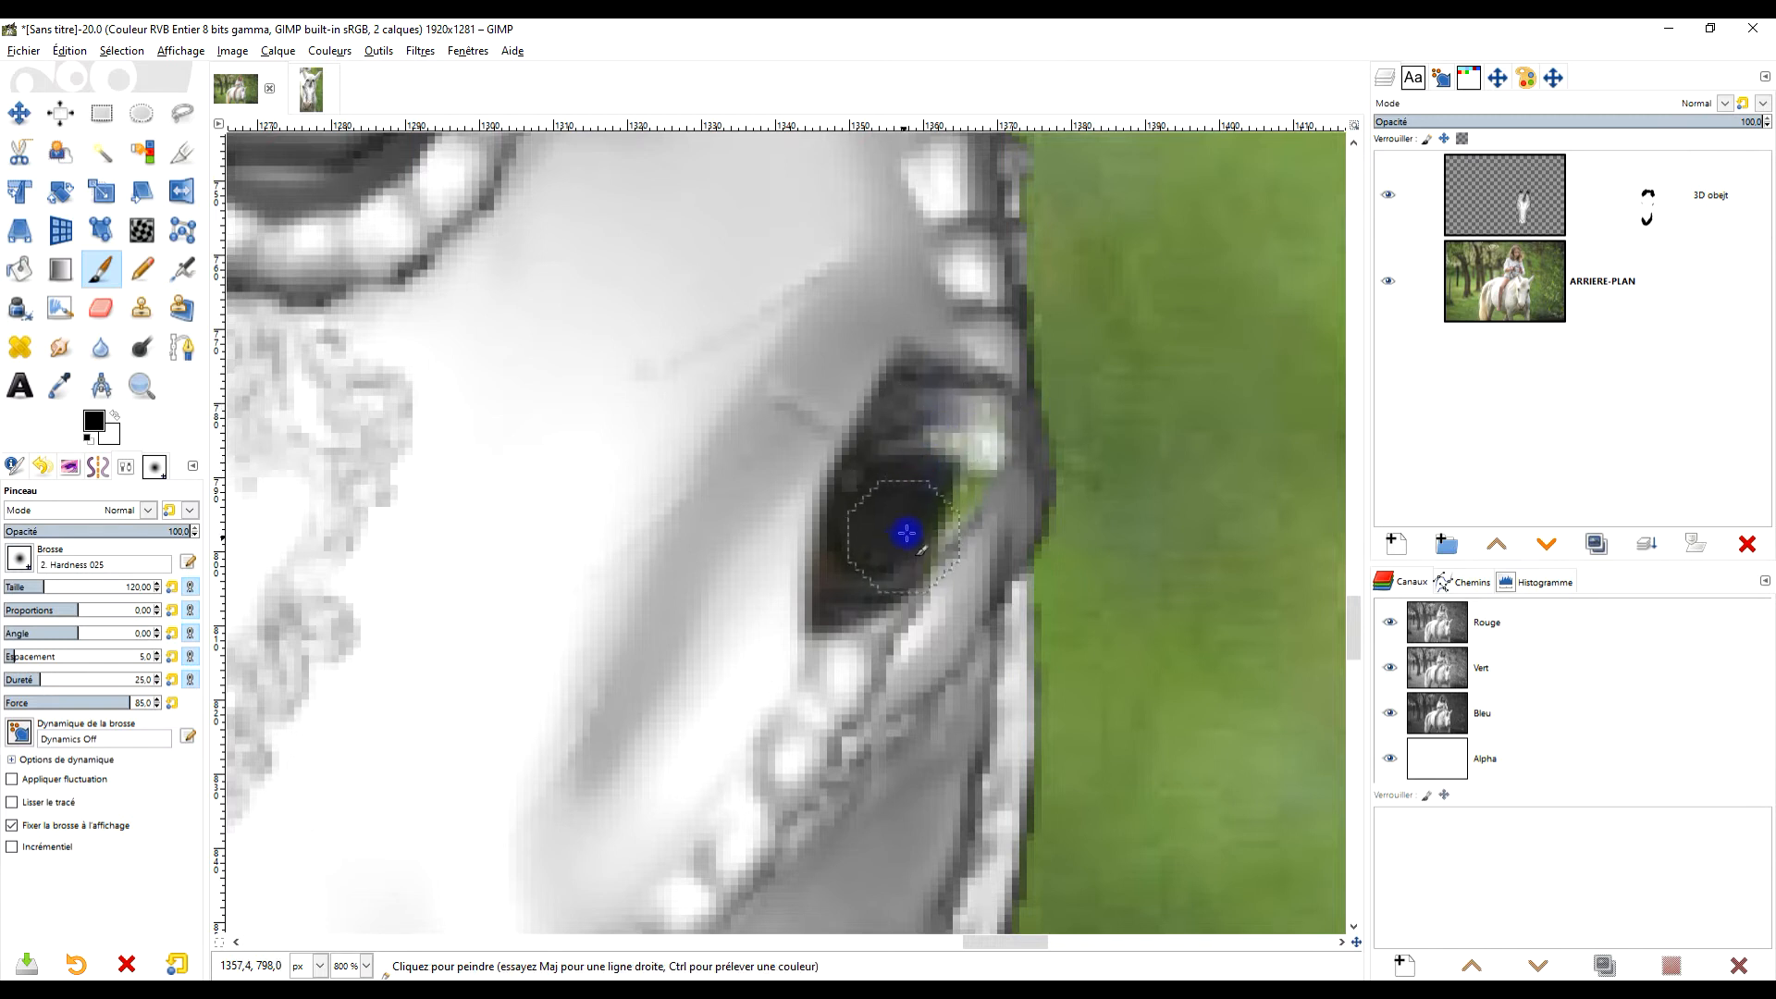
{"action": "left_click_drag", "start_coordinate": [973, 432], "coordinate": [990, 464]}
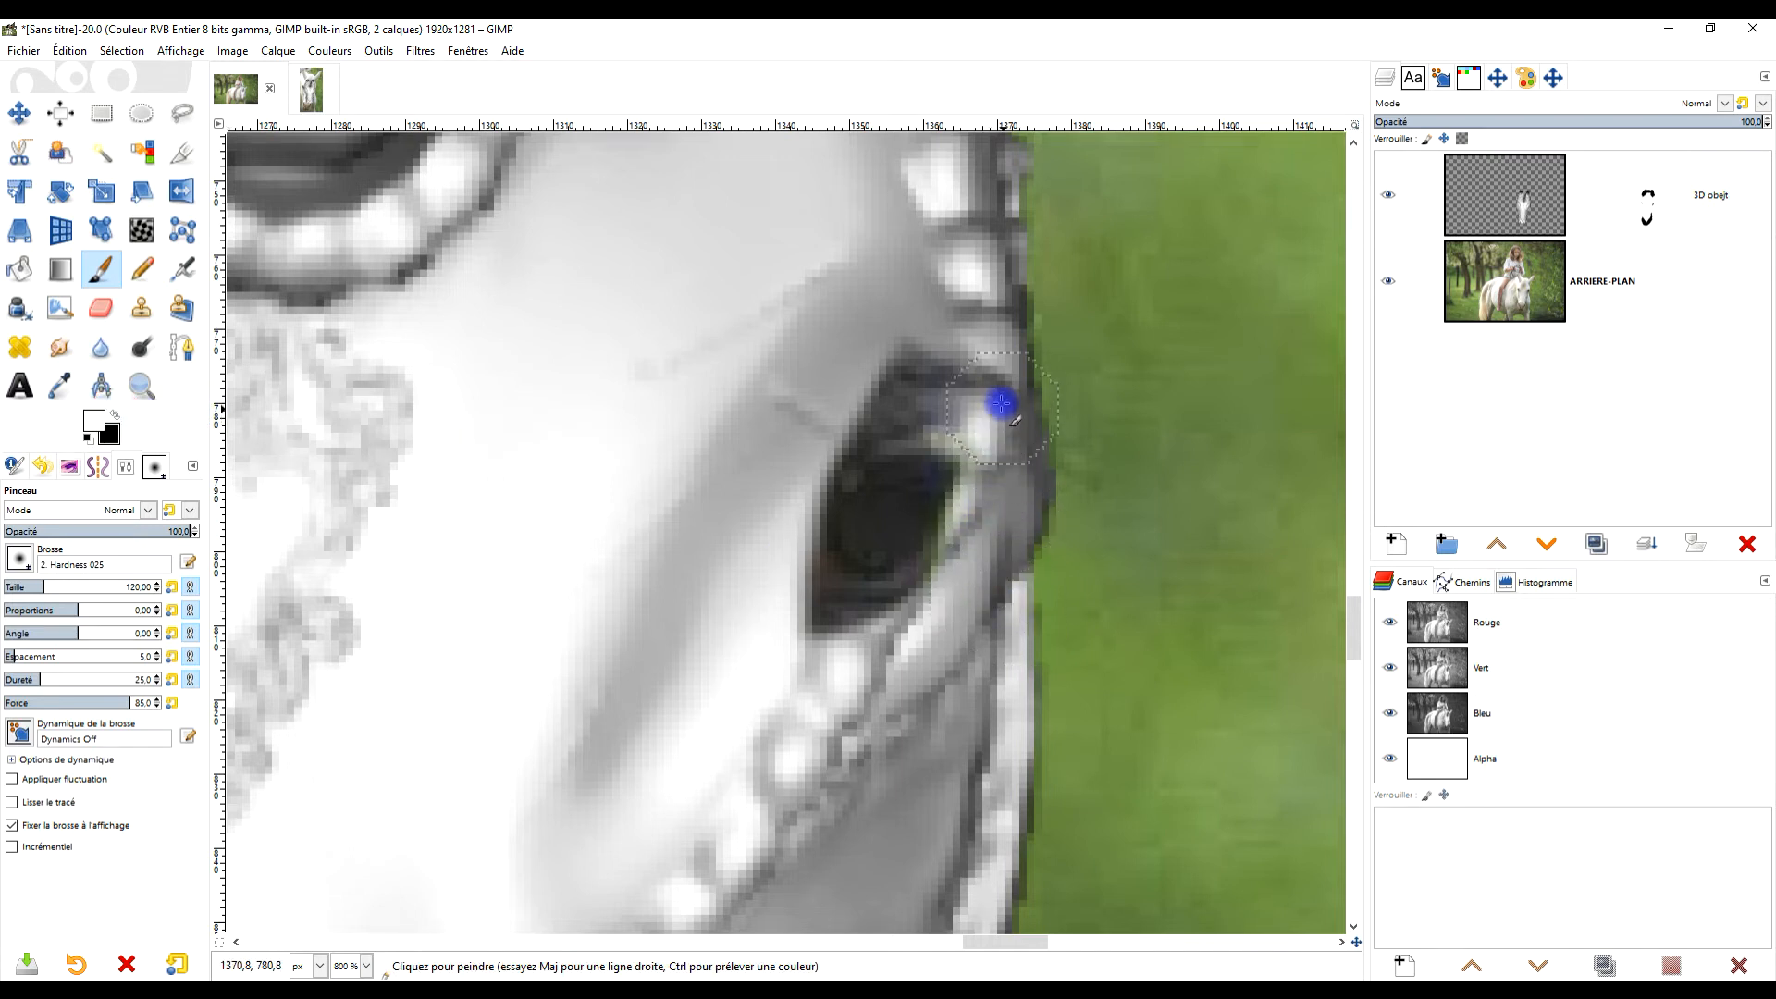
{"action": "left_click_drag", "start_coordinate": [970, 368], "coordinate": [834, 375]}
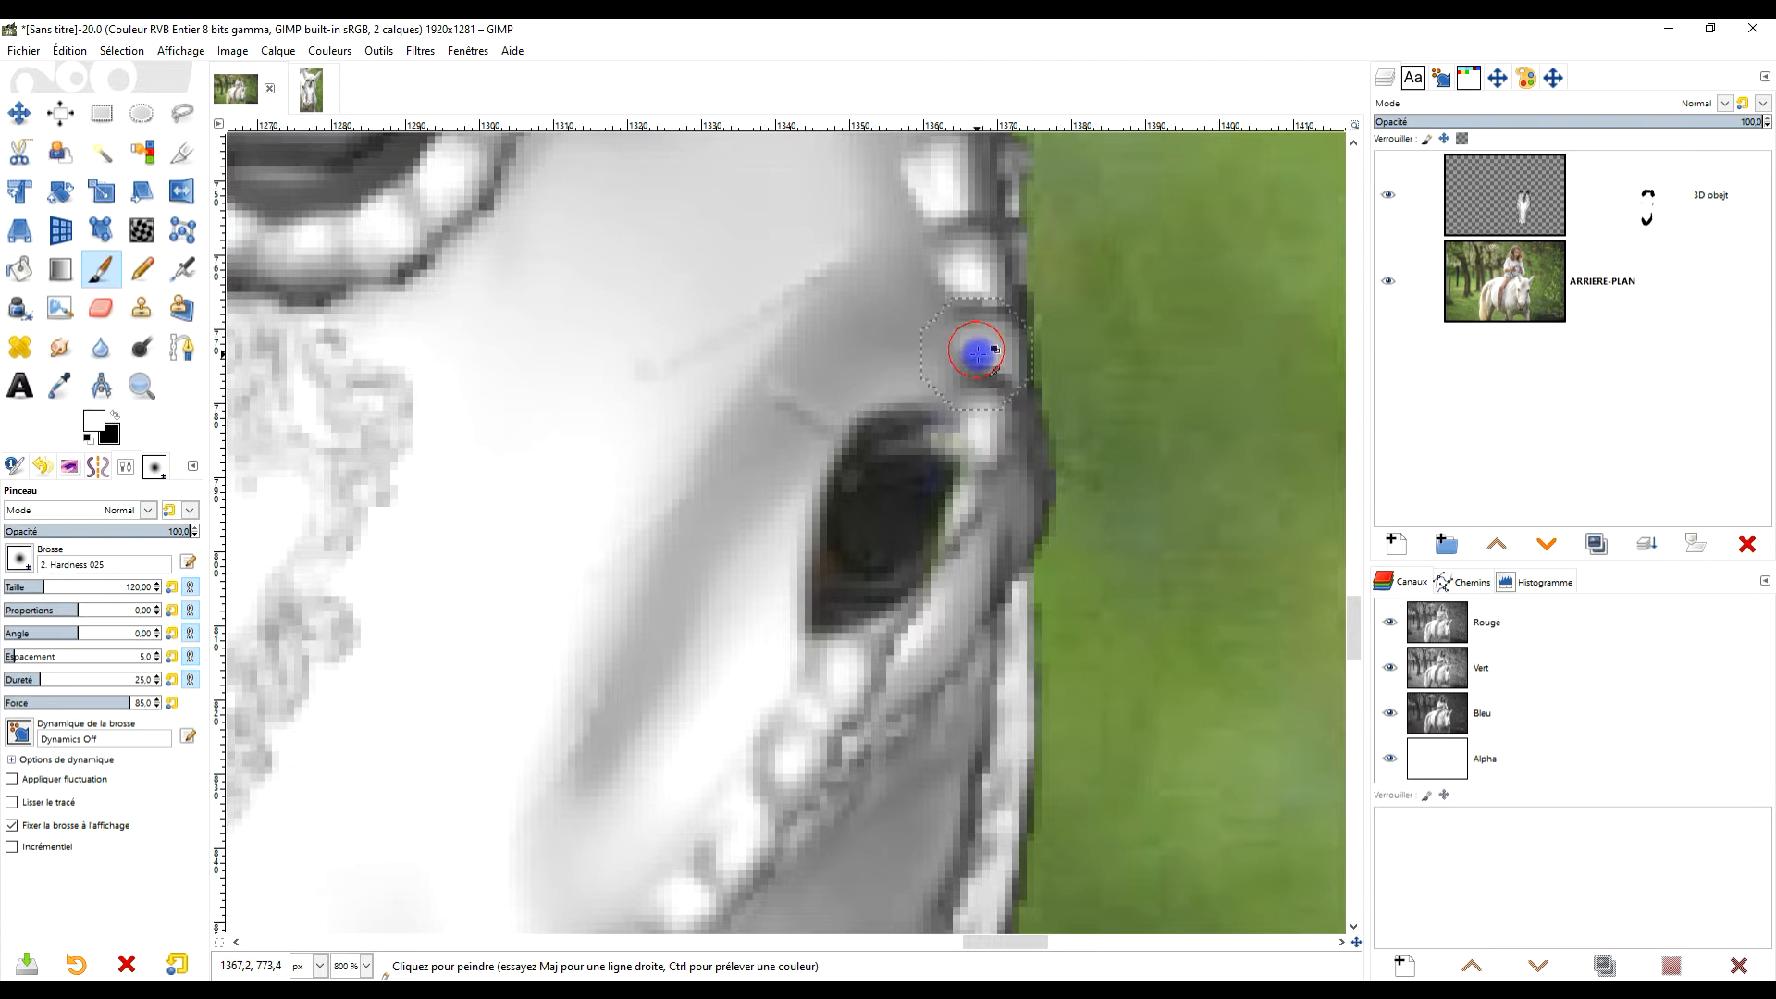
Try to trim the right-hand cheek's outer rim by painting black on the mask, and undo that stroke.
{"action": "scroll", "coordinate": [977, 352], "scroll_direction": "down", "scroll_amount": 4}
{"action": "scroll", "coordinate": [682, 357], "scroll_direction": "up", "scroll_amount": 3}
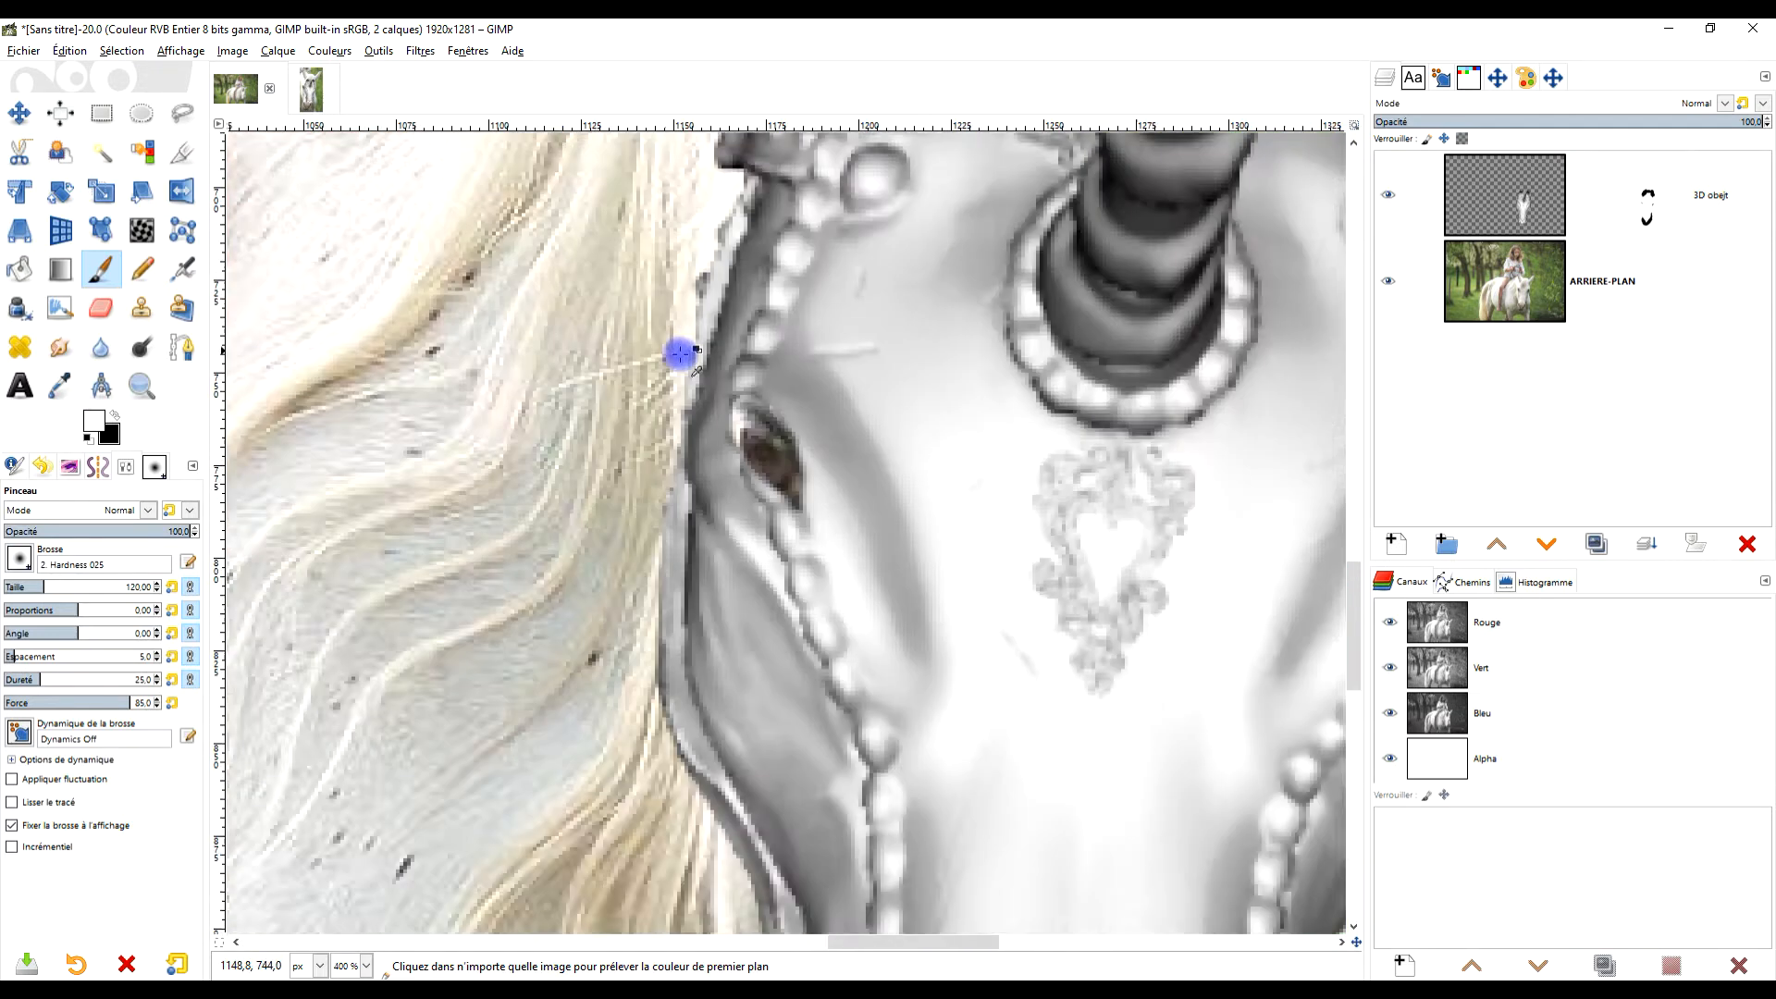
{"action": "scroll", "coordinate": [935, 444], "scroll_direction": "down", "scroll_amount": 4}
{"action": "scroll", "coordinate": [852, 449], "scroll_direction": "up", "scroll_amount": 1}
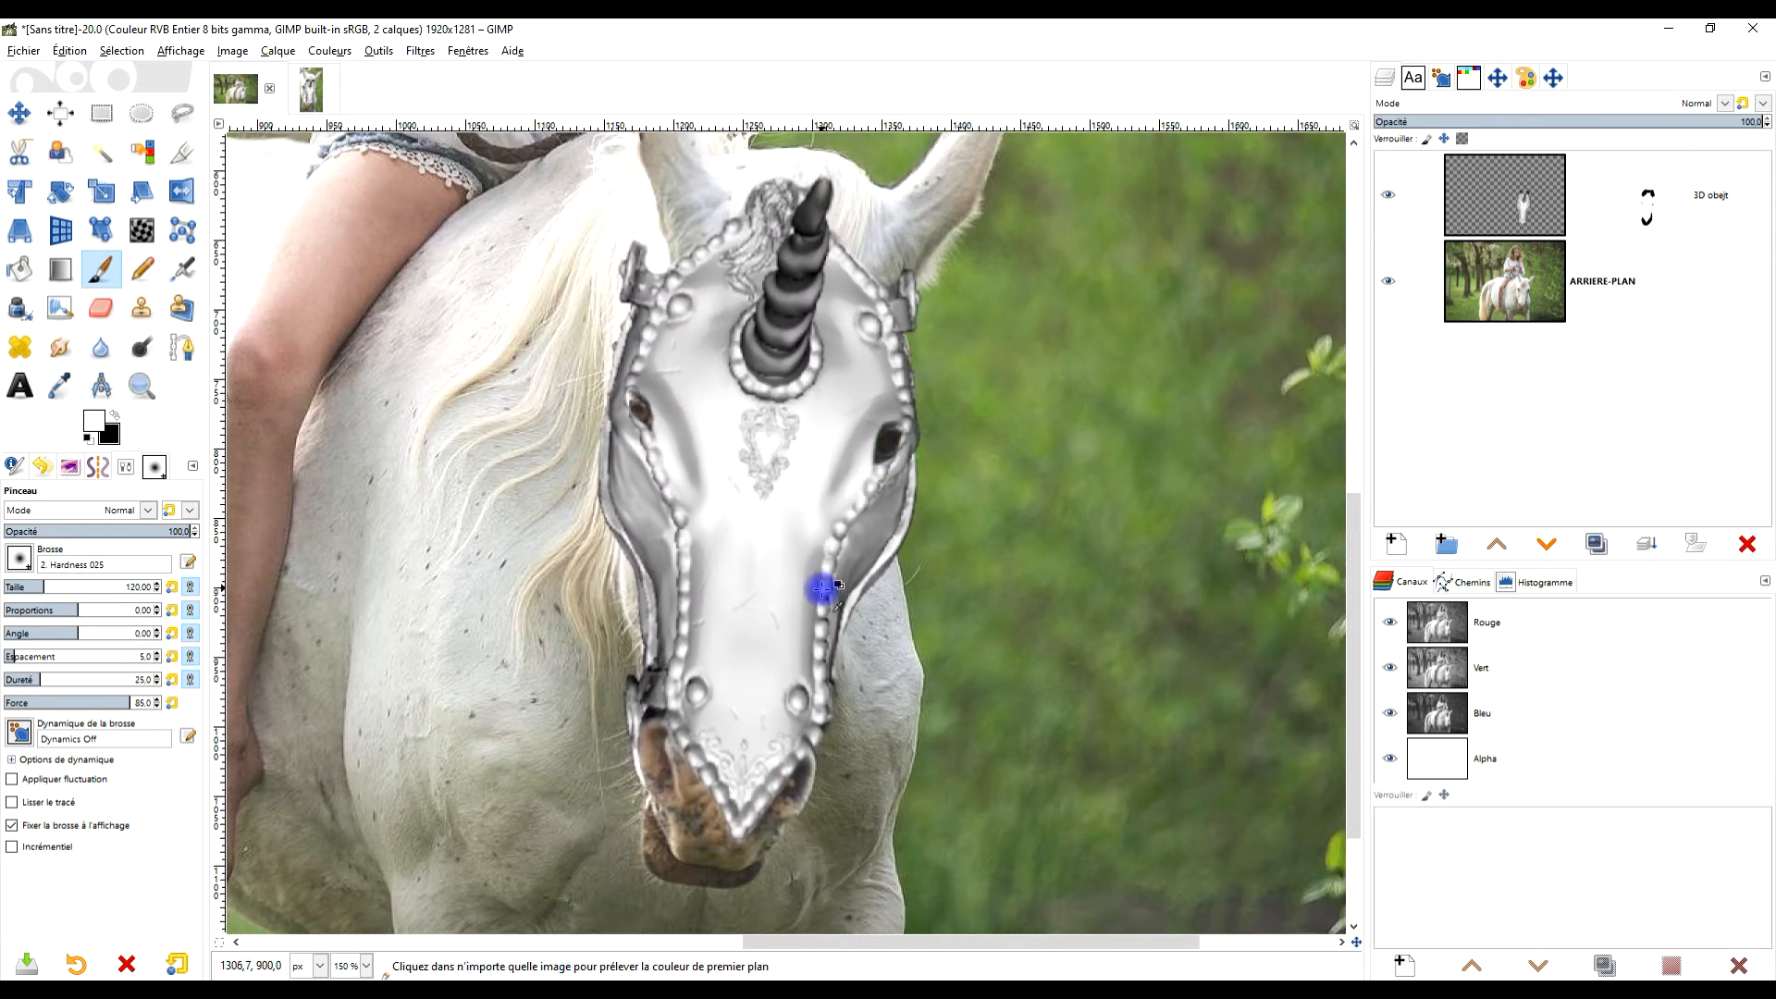
{"action": "scroll", "coordinate": [821, 702], "scroll_direction": "up", "scroll_amount": 1}
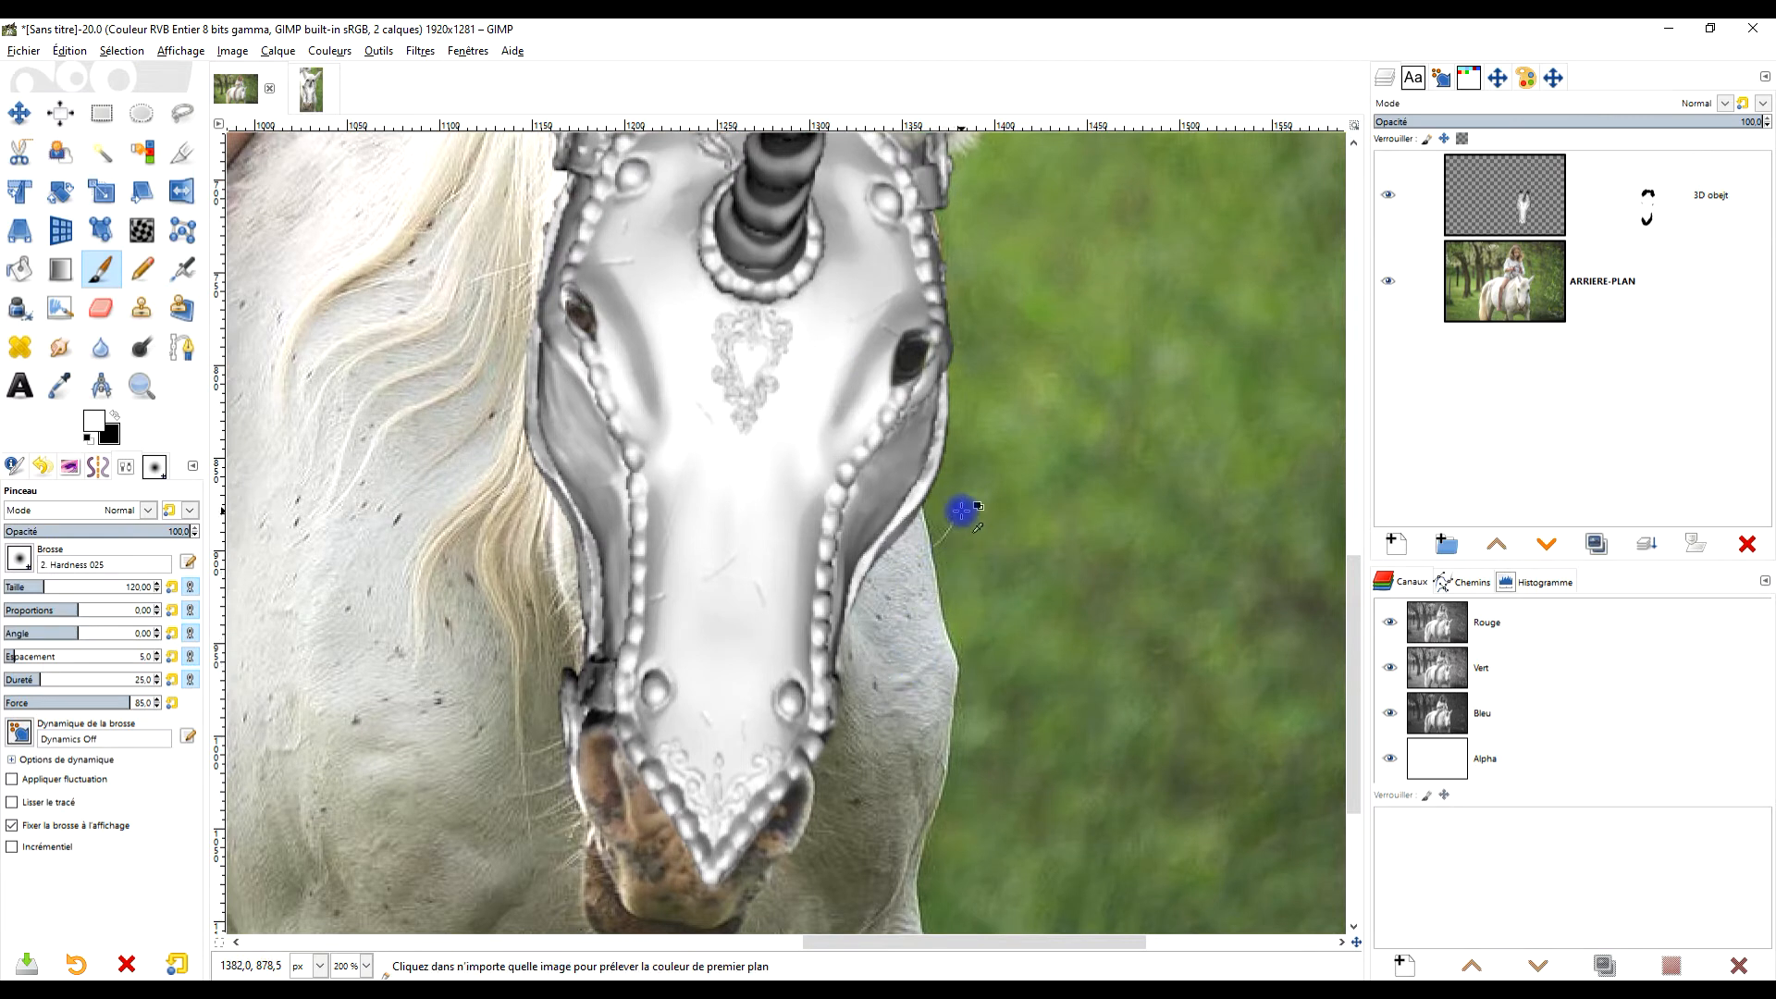
{"action": "scroll", "coordinate": [965, 505], "scroll_direction": "up", "scroll_amount": 1}
{"action": "left_click", "coordinate": [114, 415]}
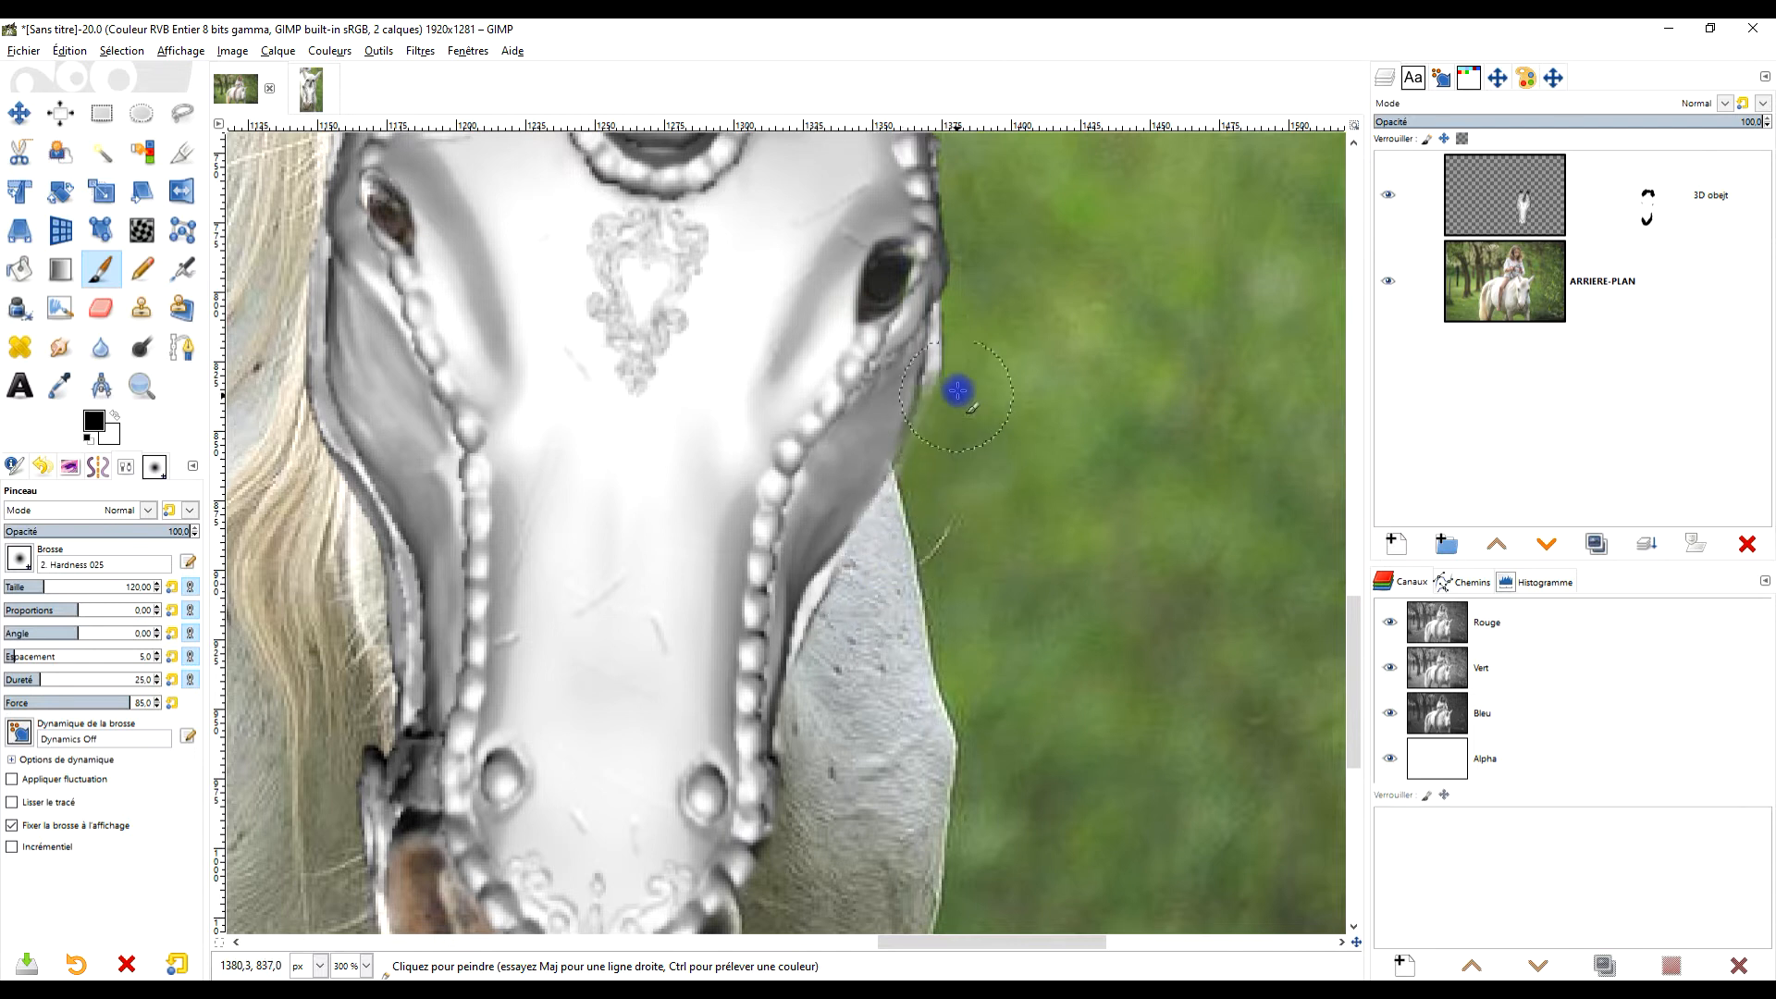
{"action": "key", "text": "ctrl"}
{"action": "scroll", "coordinate": [1045, 628], "scroll_direction": "down", "scroll_amount": 3}
{"action": "key", "text": "ctrl+z"}
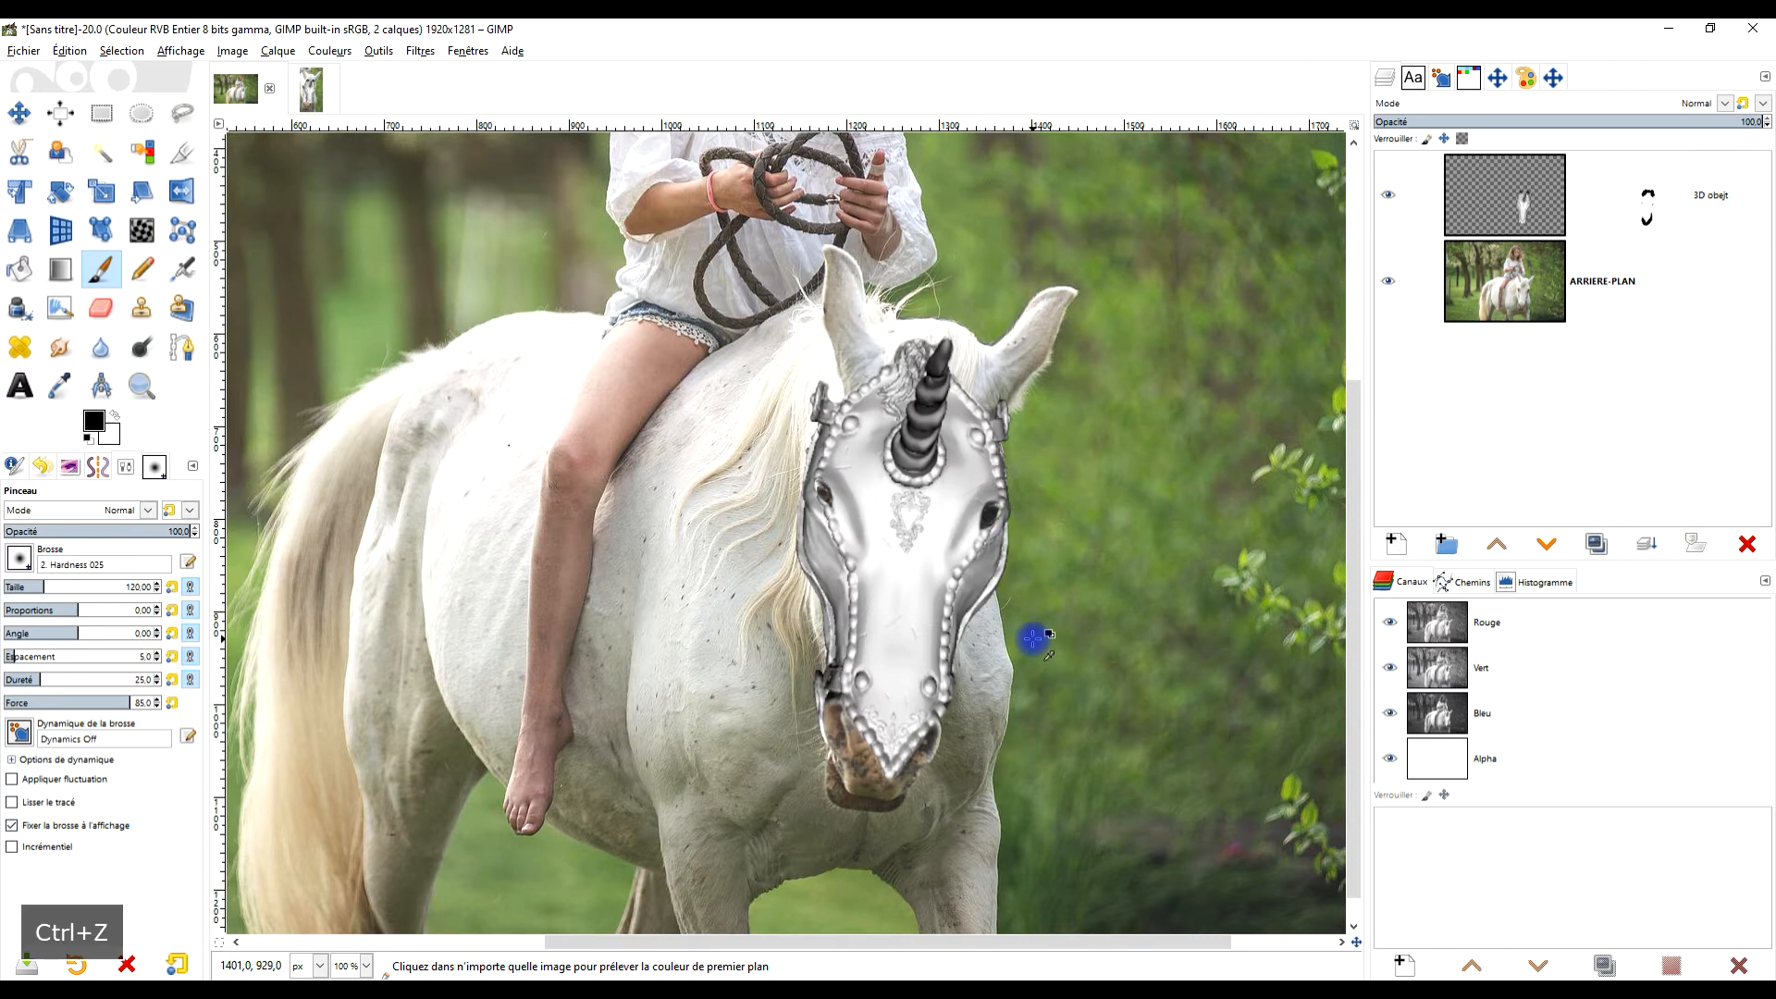
Duplicate the 3D obejt layer together with its mask and place the copy beneath the ARRIERE-PLAN layer.
{"action": "scroll", "coordinate": [1026, 608], "scroll_direction": "up", "scroll_amount": 3}
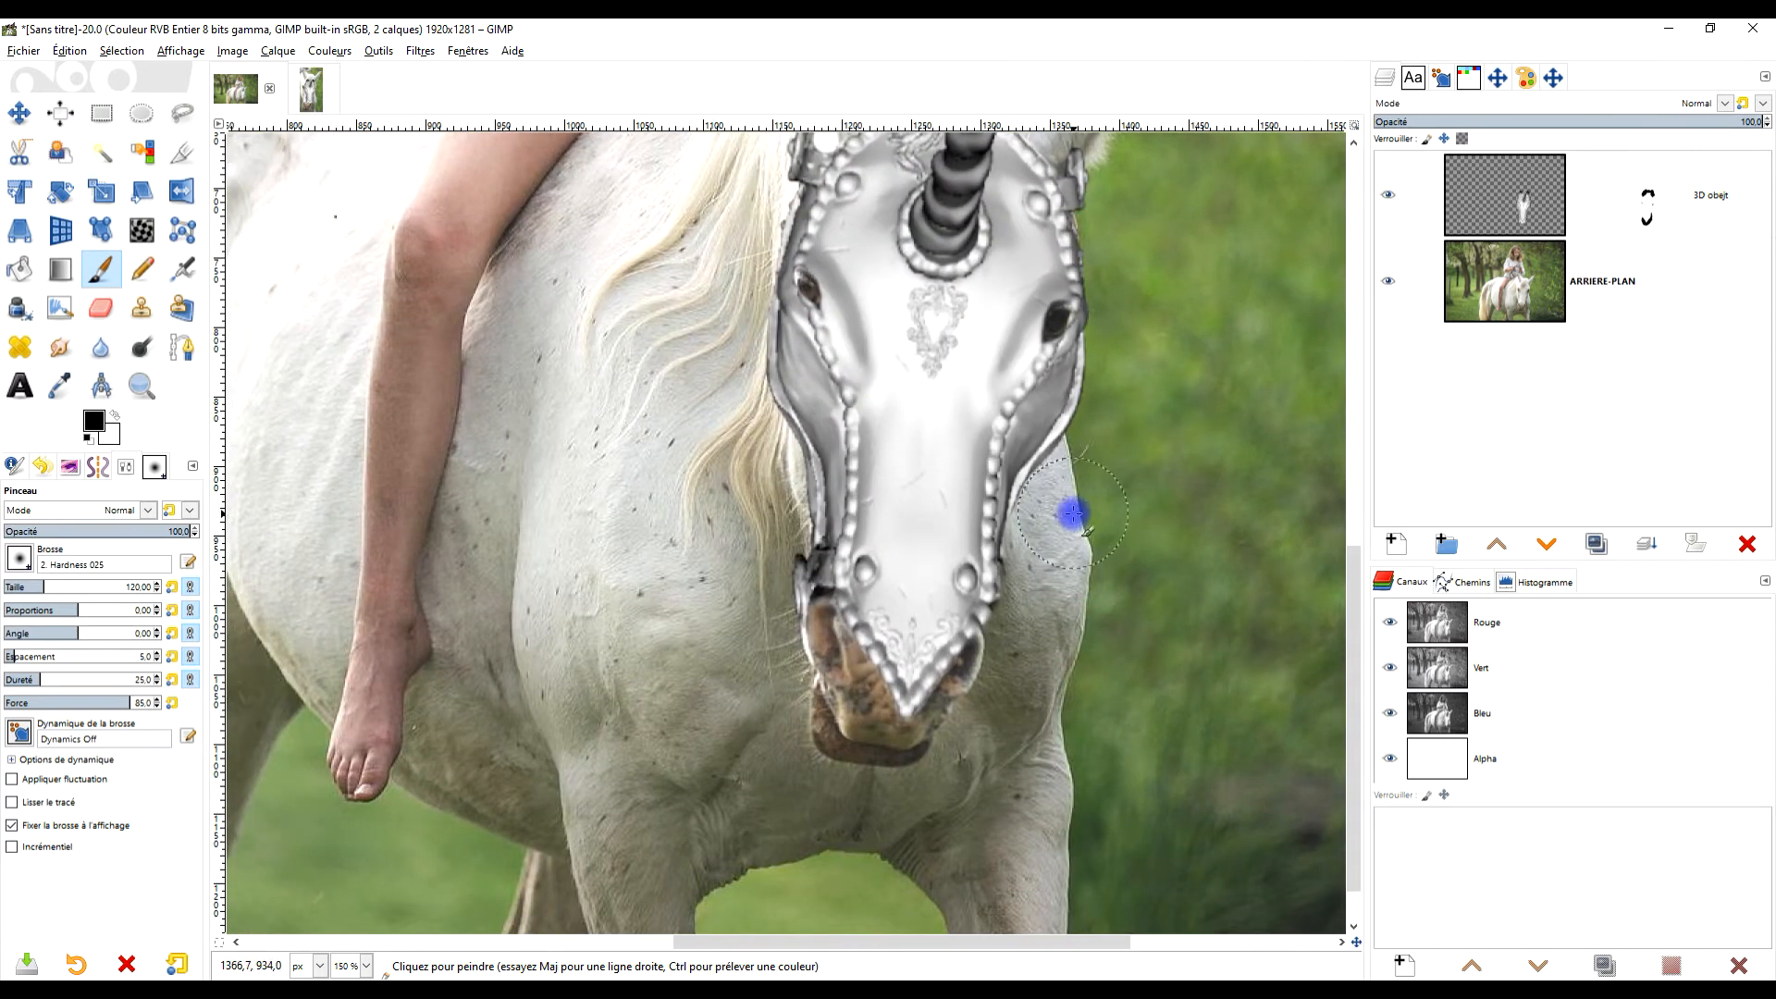
{"action": "scroll", "coordinate": [1043, 604], "scroll_direction": "down", "scroll_amount": 2}
{"action": "scroll", "coordinate": [1070, 567], "scroll_direction": "up", "scroll_amount": 1}
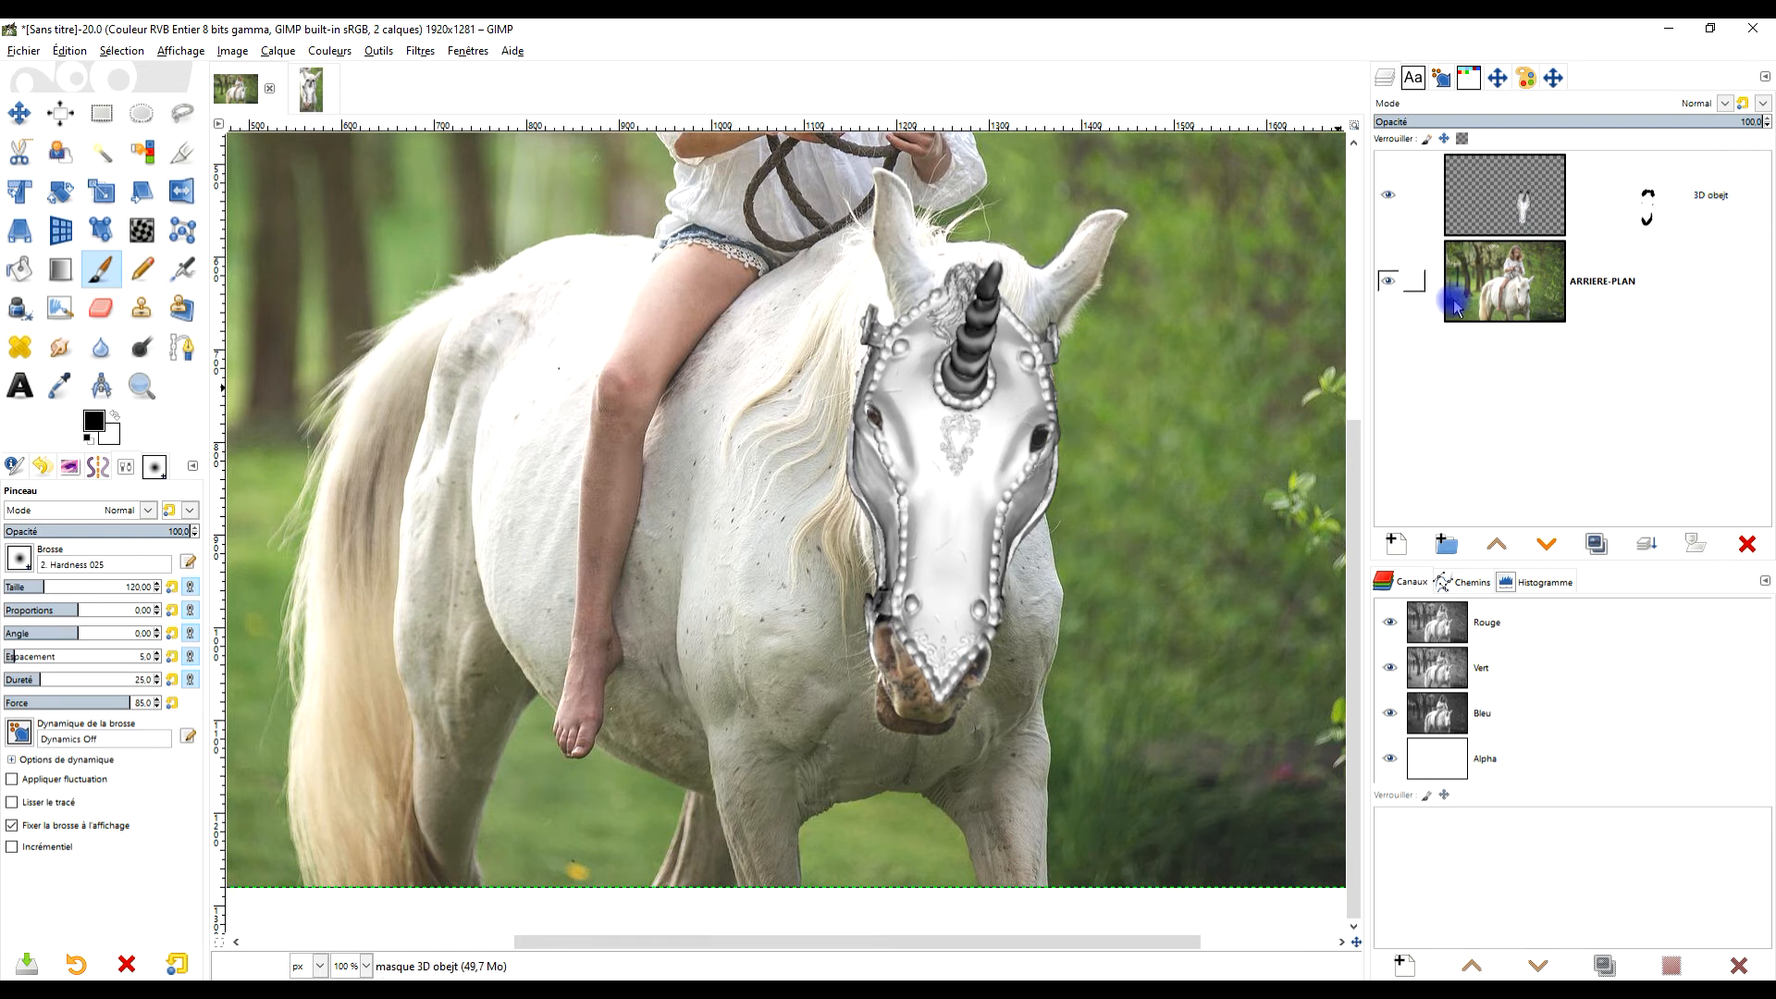
{"action": "left_click", "coordinate": [1578, 208]}
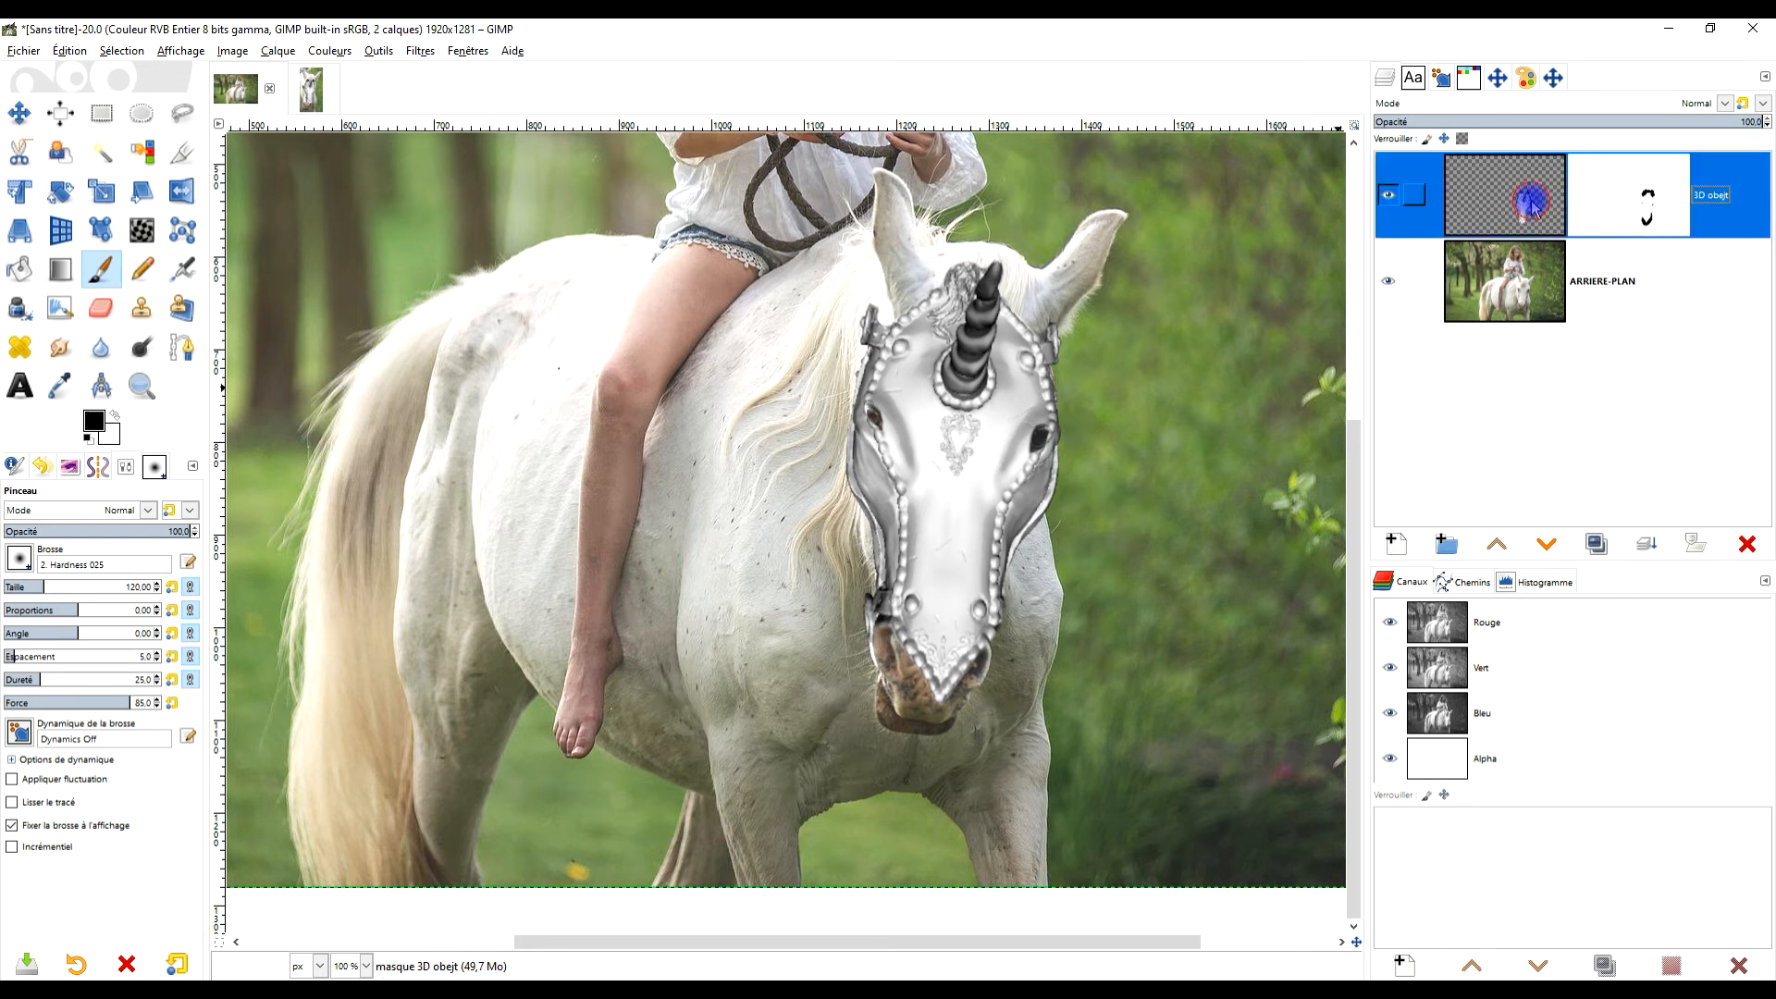
{"action": "left_click", "coordinate": [1598, 544]}
{"action": "left_click_drag", "start_coordinate": [1507, 199], "coordinate": [1607, 366]}
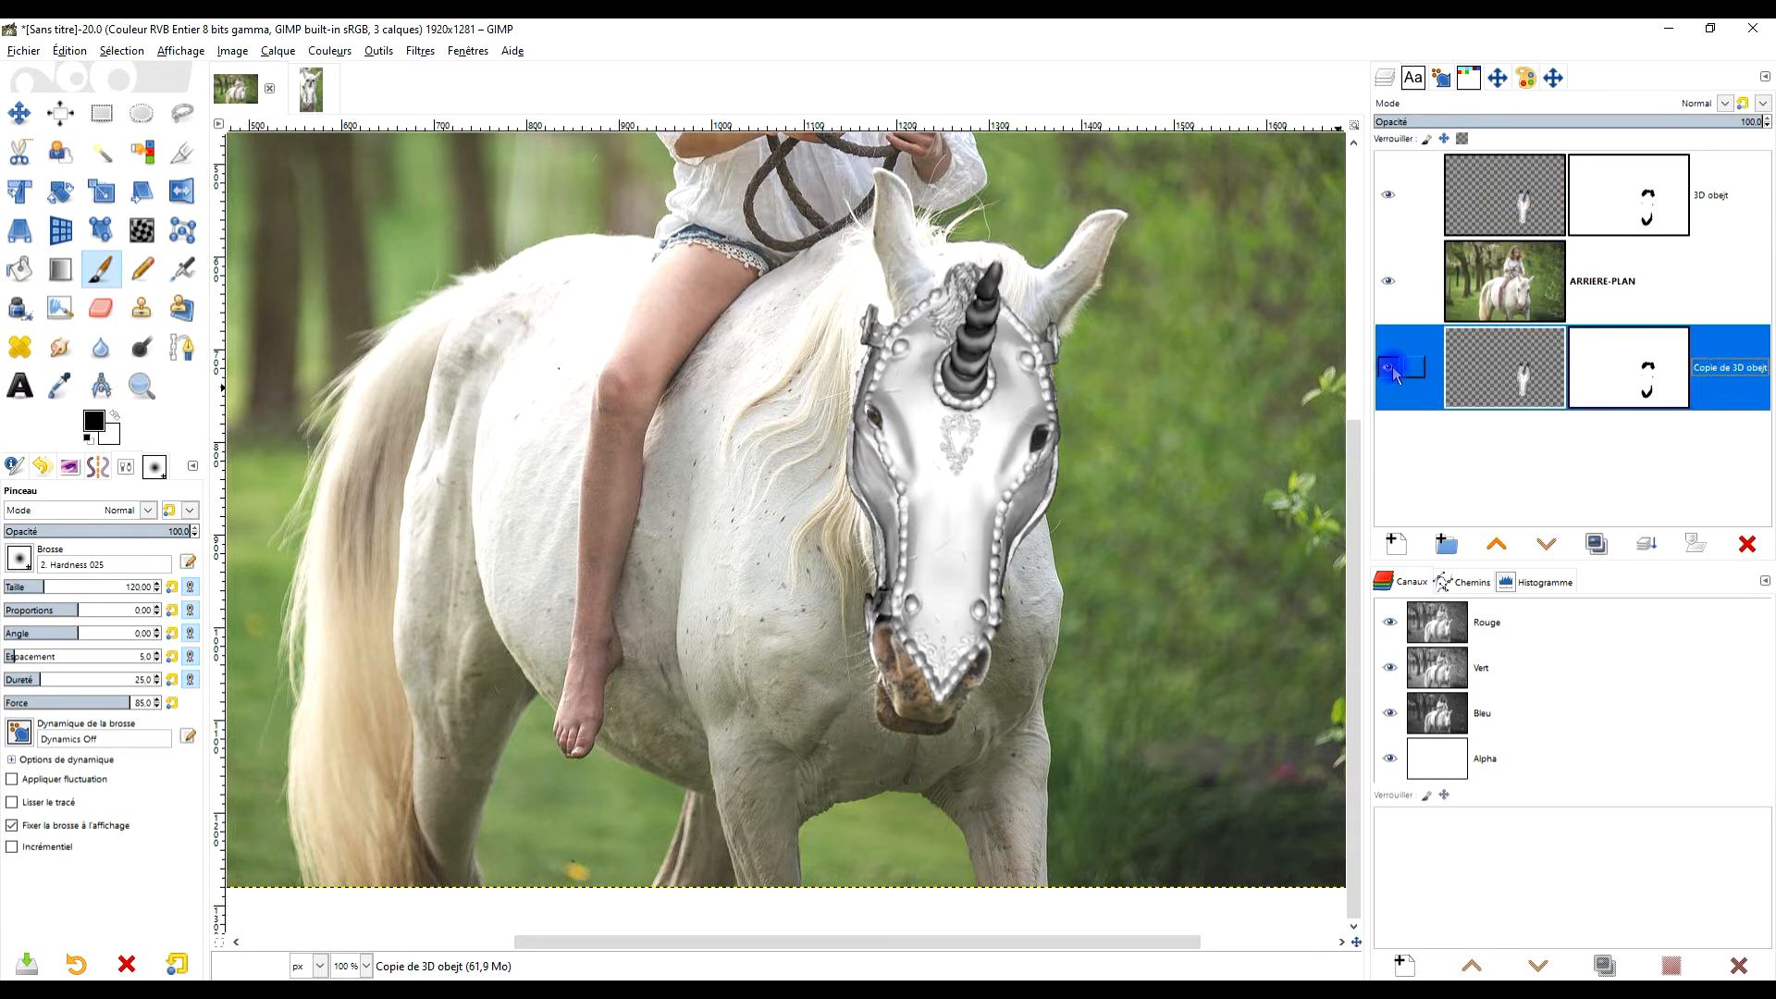
Create a transparent 1920 × 1281 px layer named couleur directly above the 3D obejt layer.
{"action": "left_click", "coordinate": [1520, 222]}
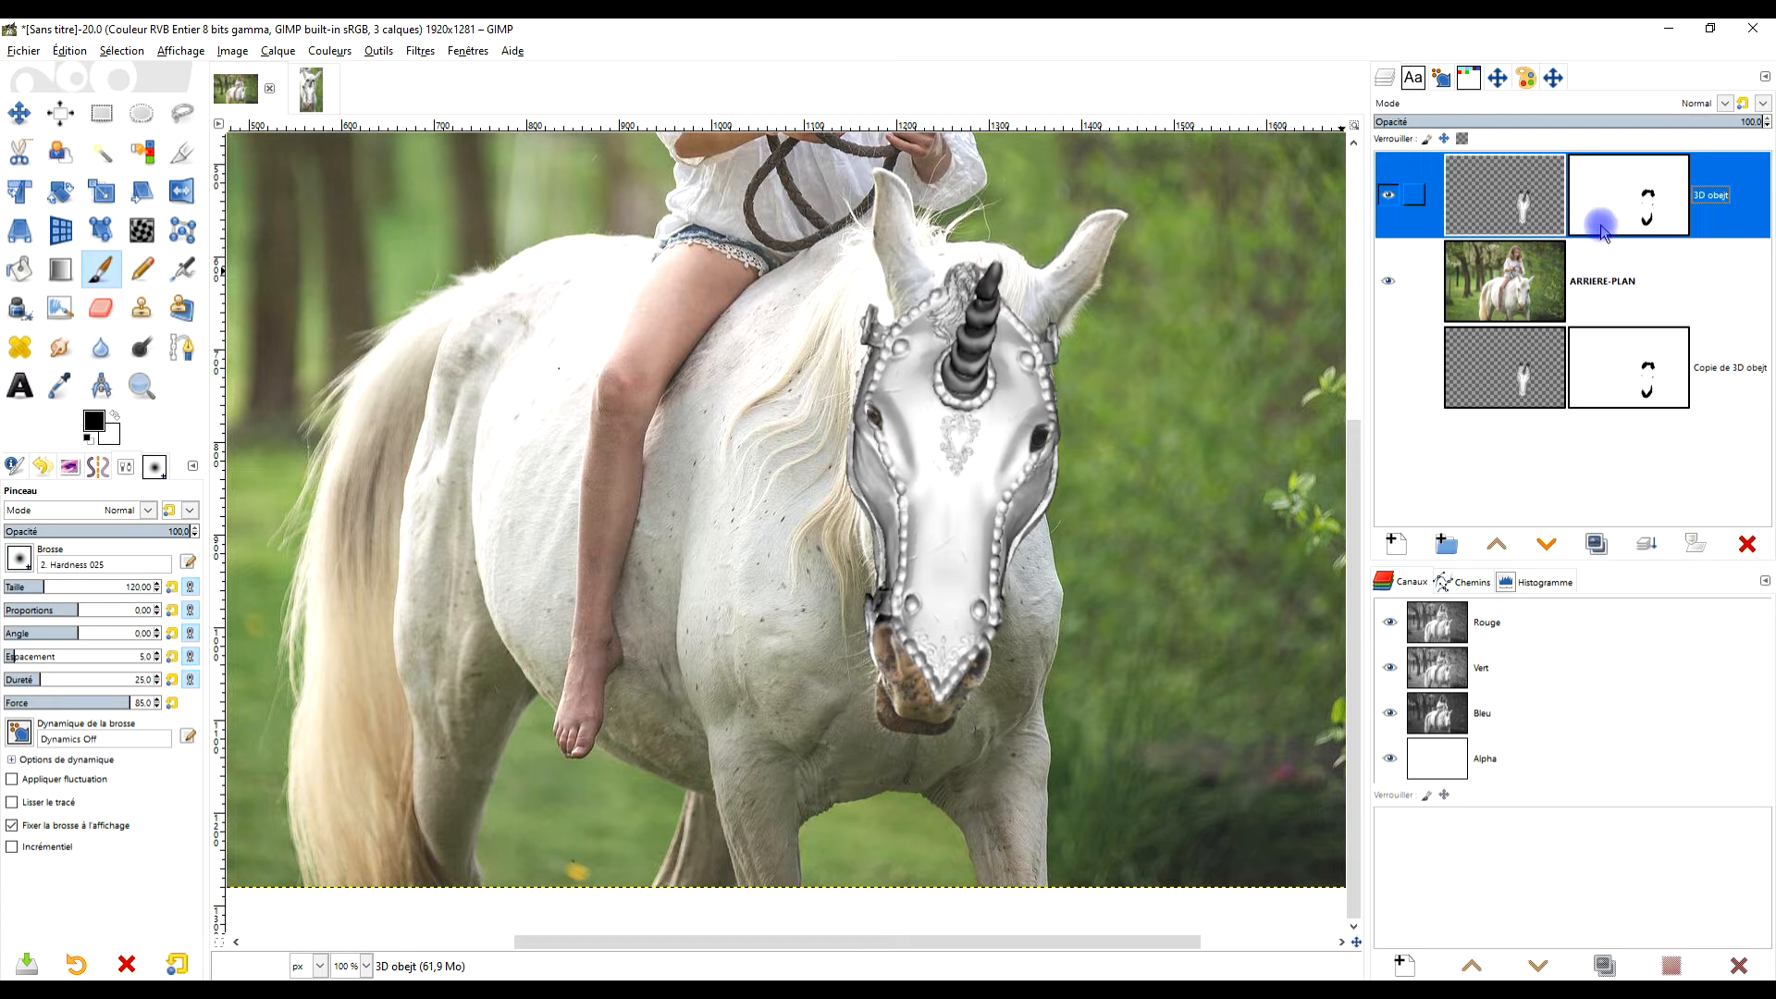
{"action": "left_click_drag", "start_coordinate": [522, 613], "coordinate": [582, 555]}
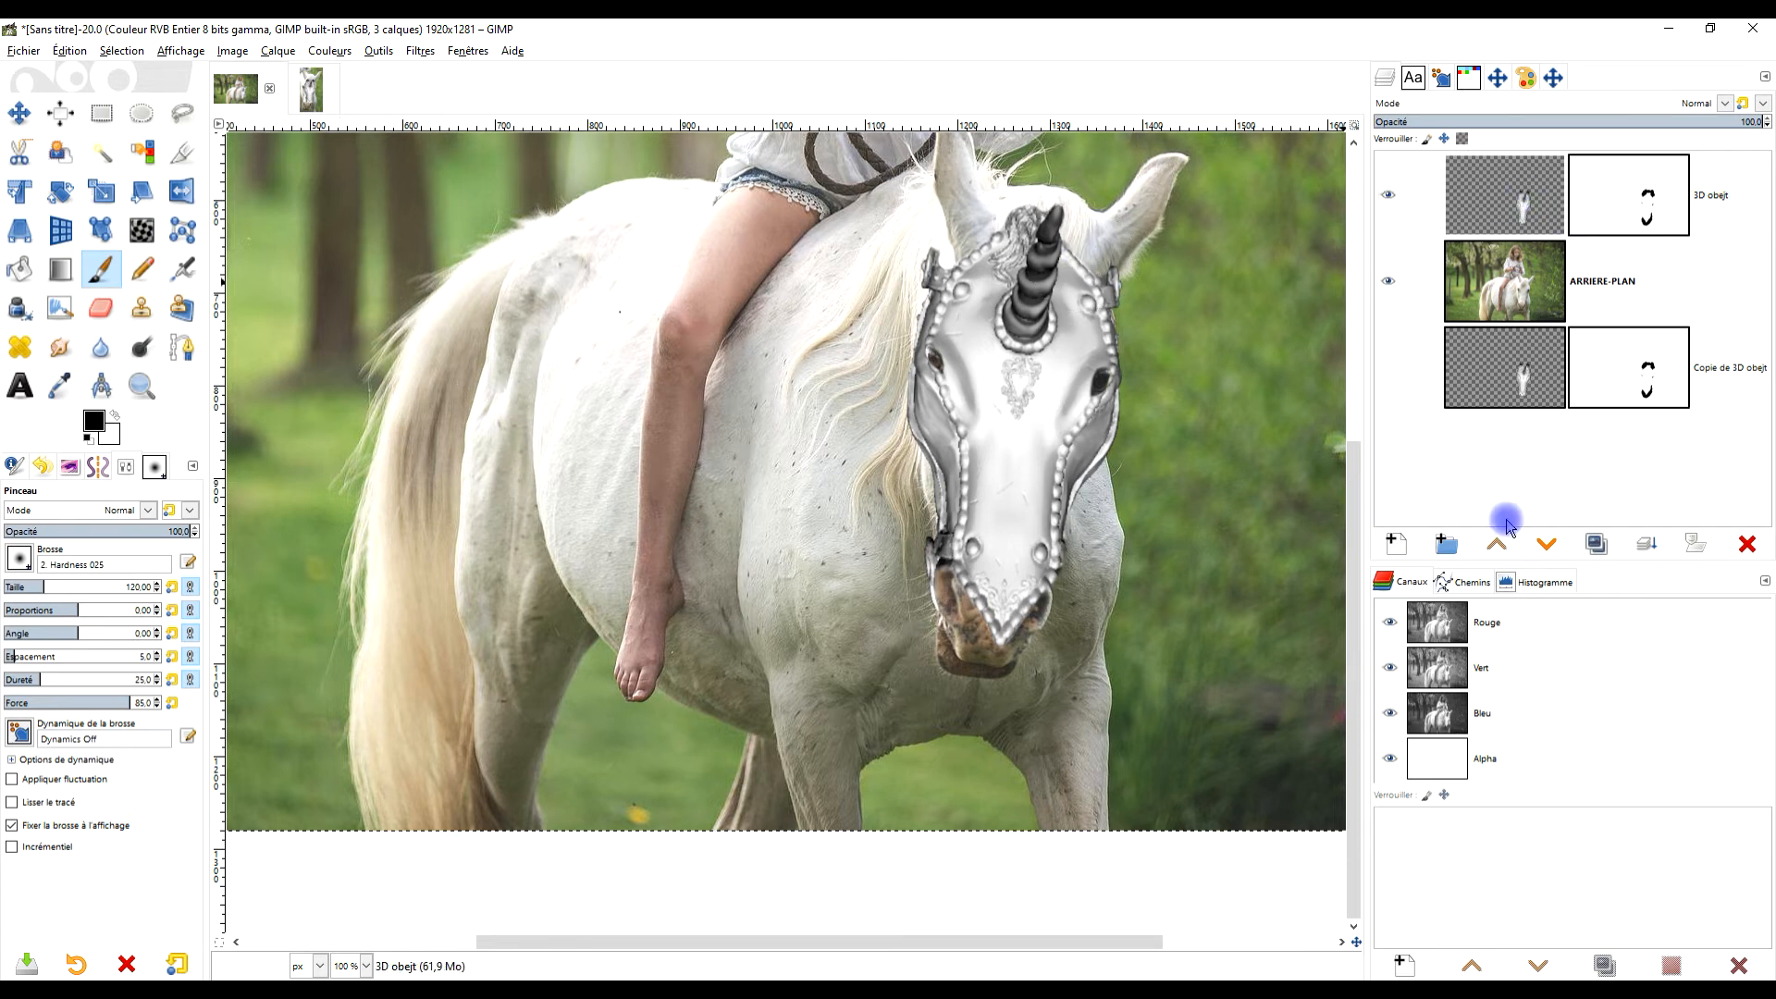
{"action": "left_click", "coordinate": [1399, 540]}
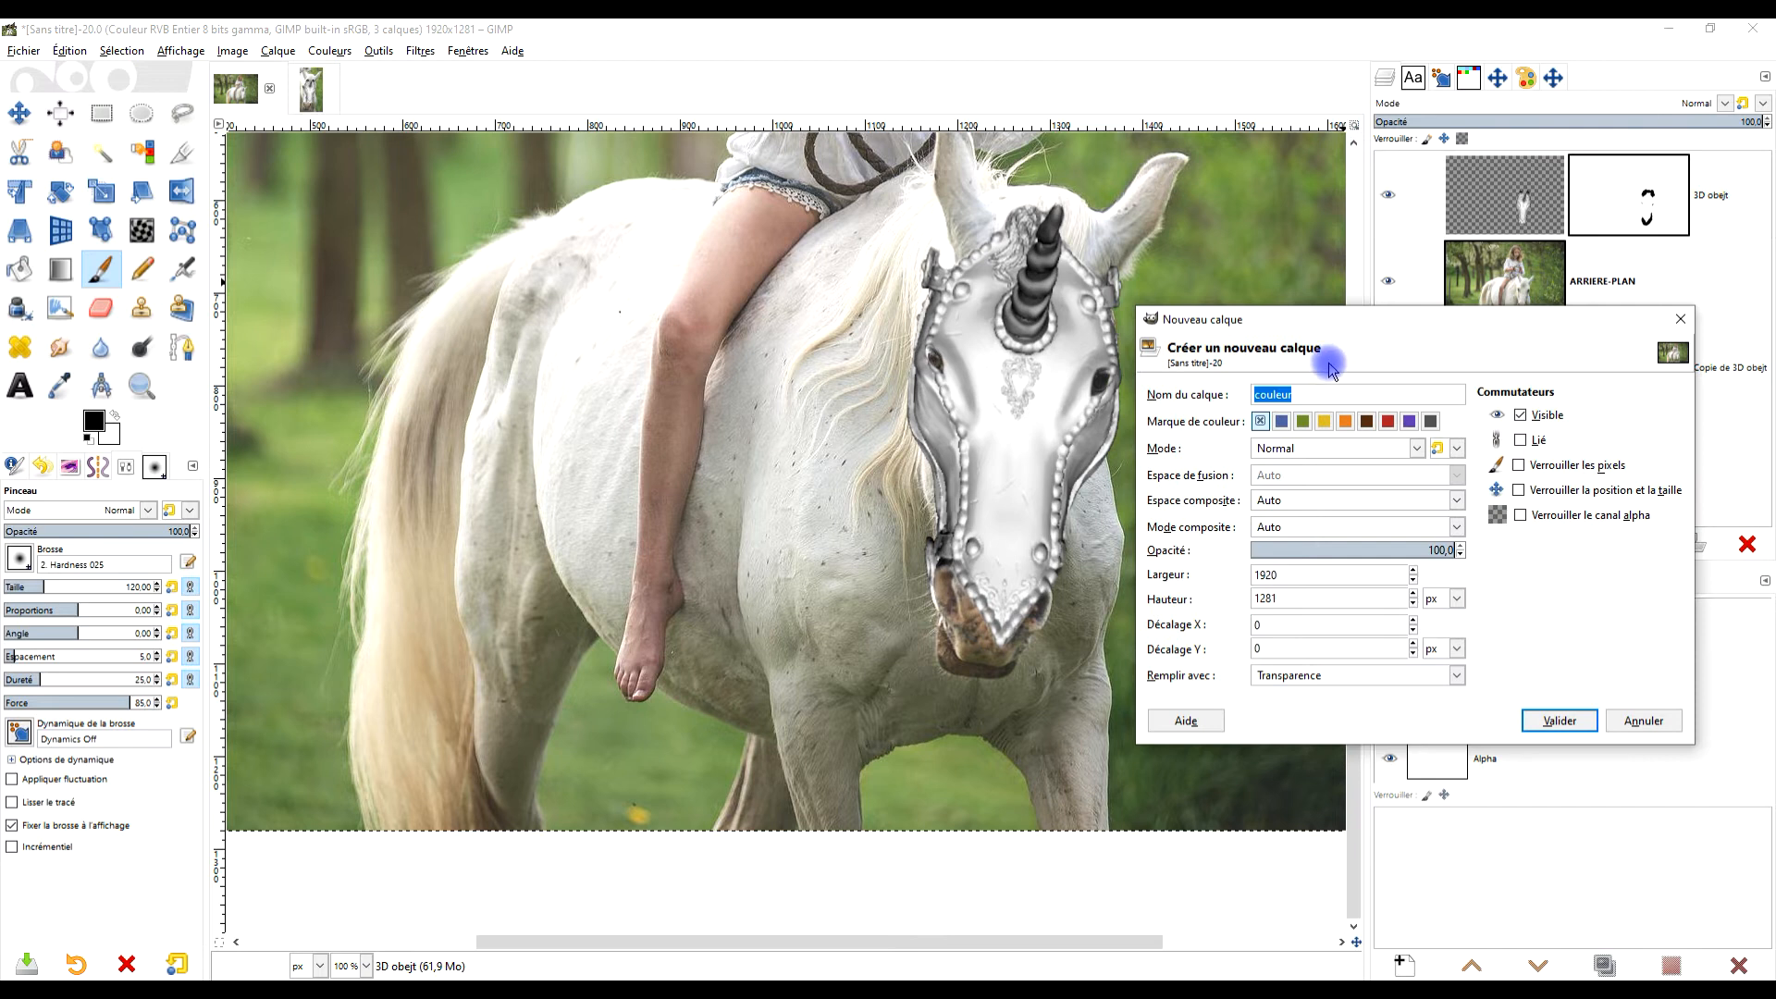
{"action": "left_click", "coordinate": [1331, 682]}
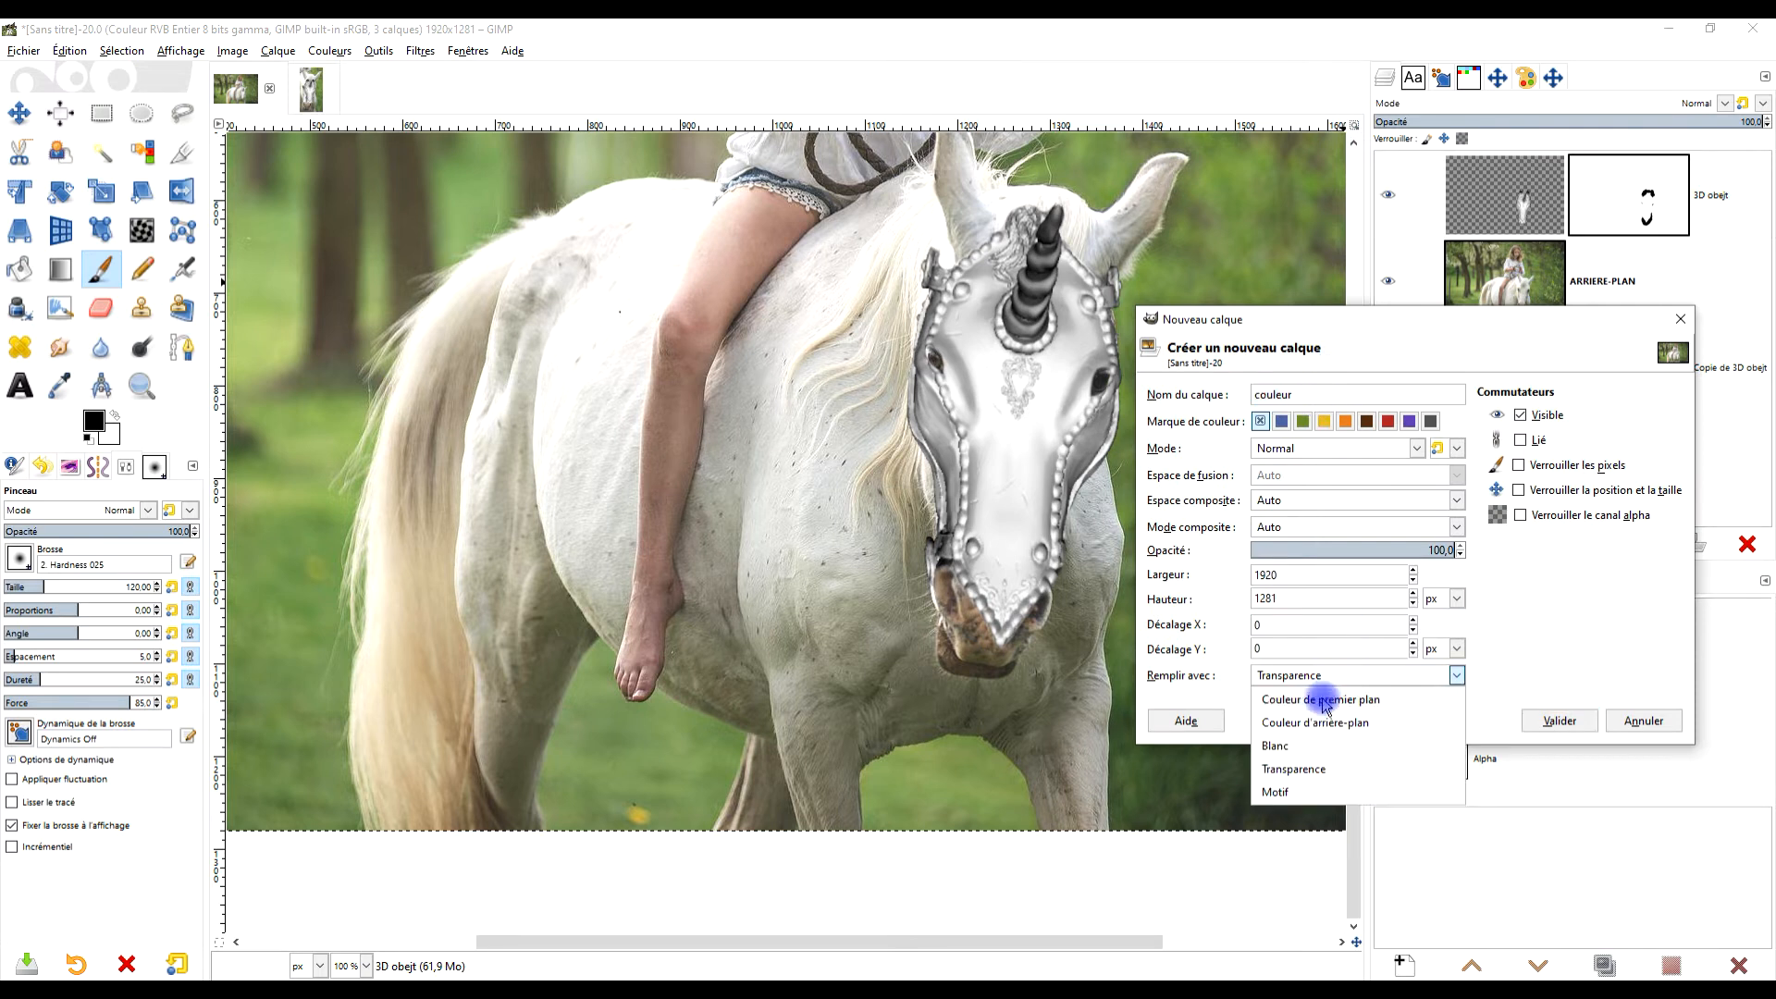
{"action": "left_click", "coordinate": [1299, 772]}
{"action": "left_click", "coordinate": [1560, 721]}
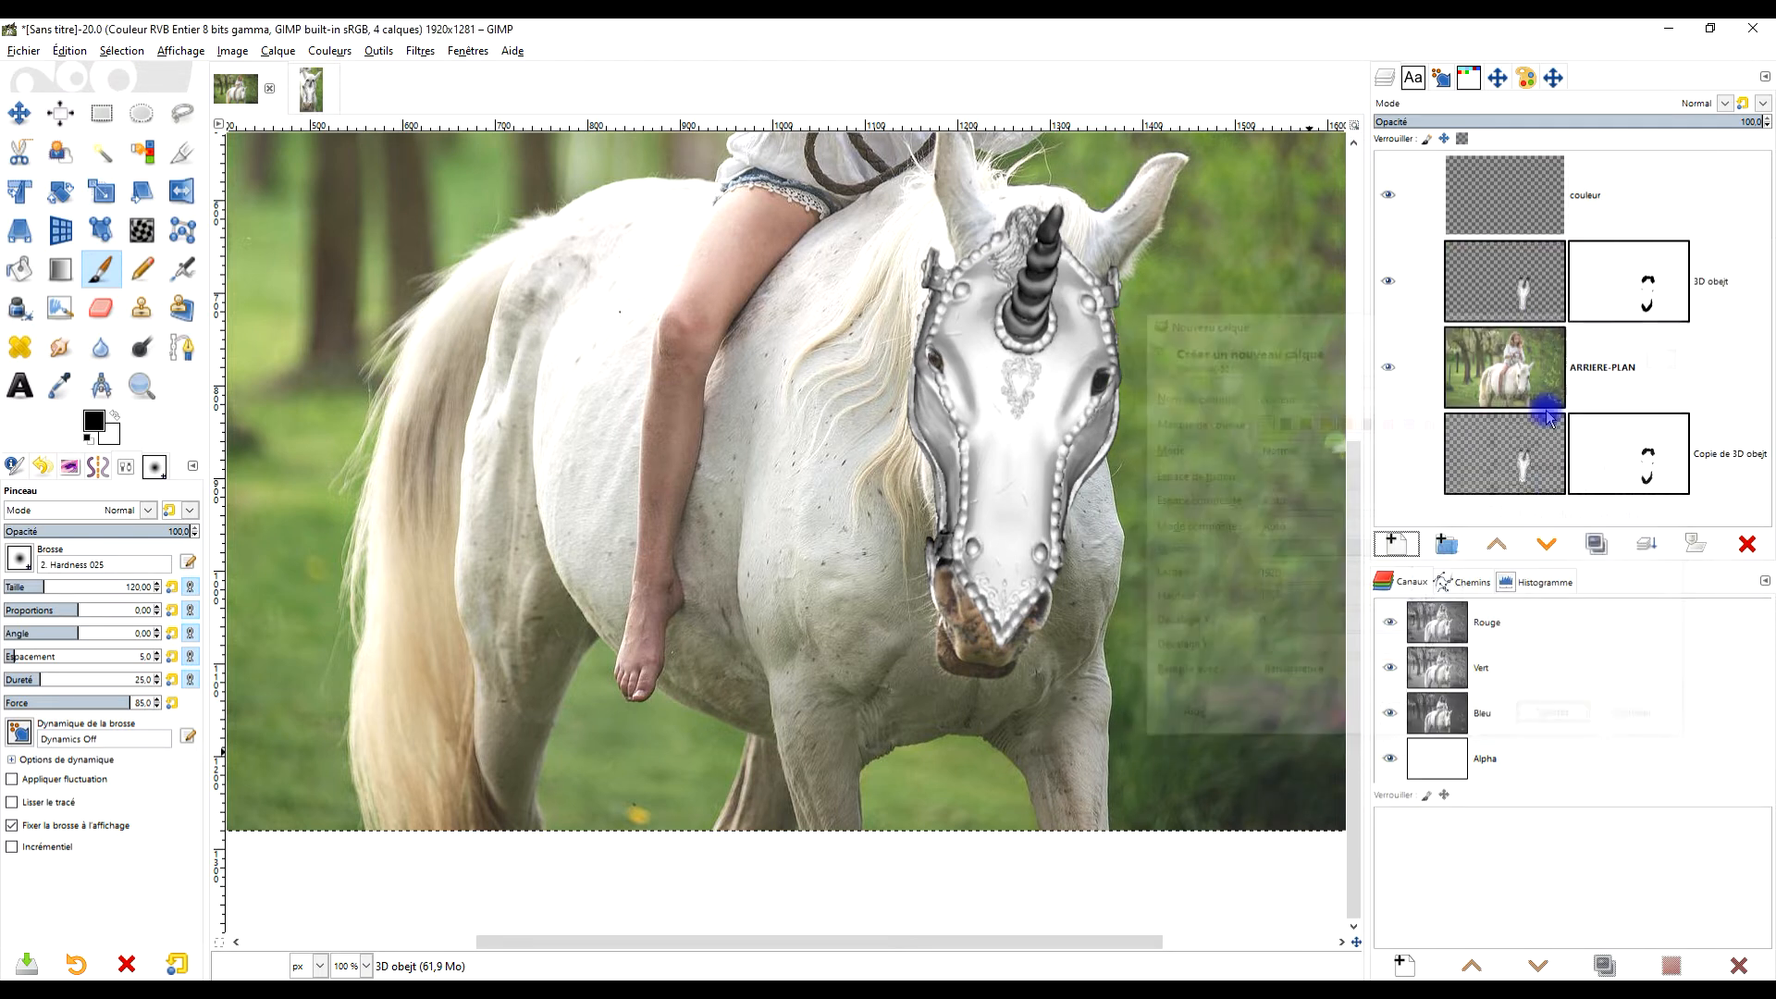
Set the foreground colour to a bright magenta, HTML f900ce.
{"action": "left_click", "coordinate": [93, 421]}
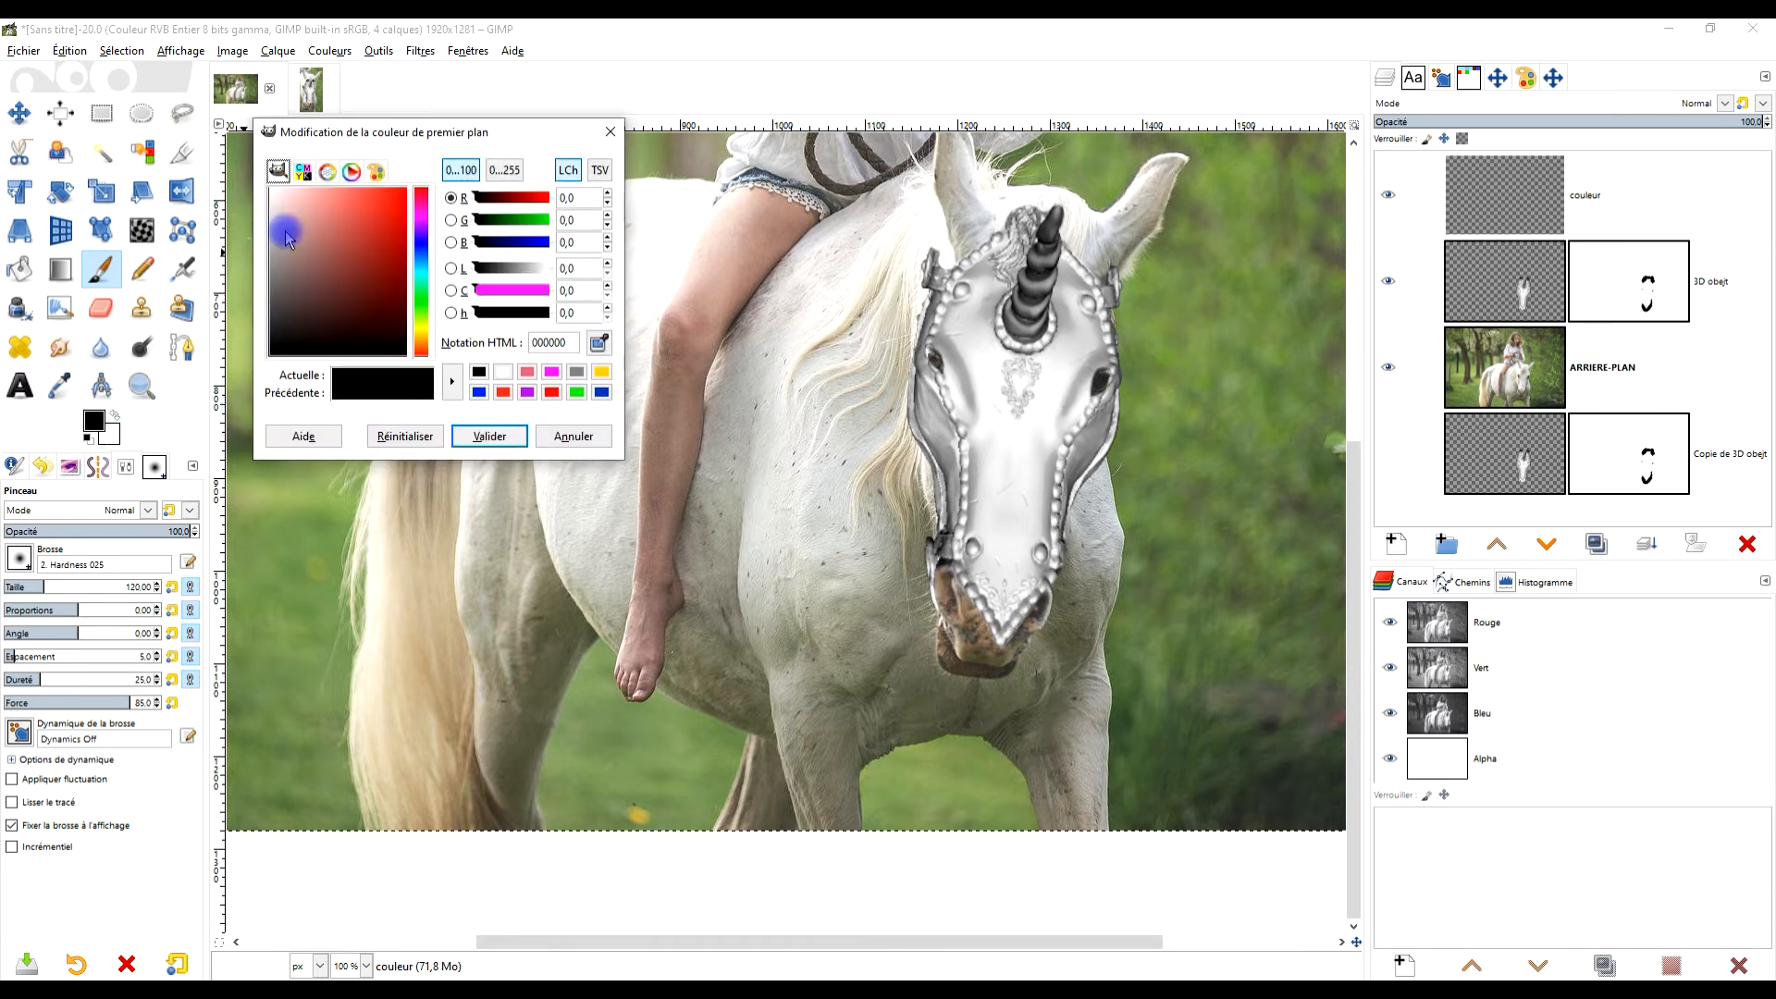
{"action": "mouse_move", "coordinate": [421, 225]}
{"action": "left_mouse_down"}
{"action": "mouse_move", "coordinate": [357, 230]}
{"action": "mouse_move", "coordinate": [408, 186]}
{"action": "mouse_move", "coordinate": [422, 238]}
{"action": "mouse_move", "coordinate": [427, 222]}
{"action": "left_mouse_up"}
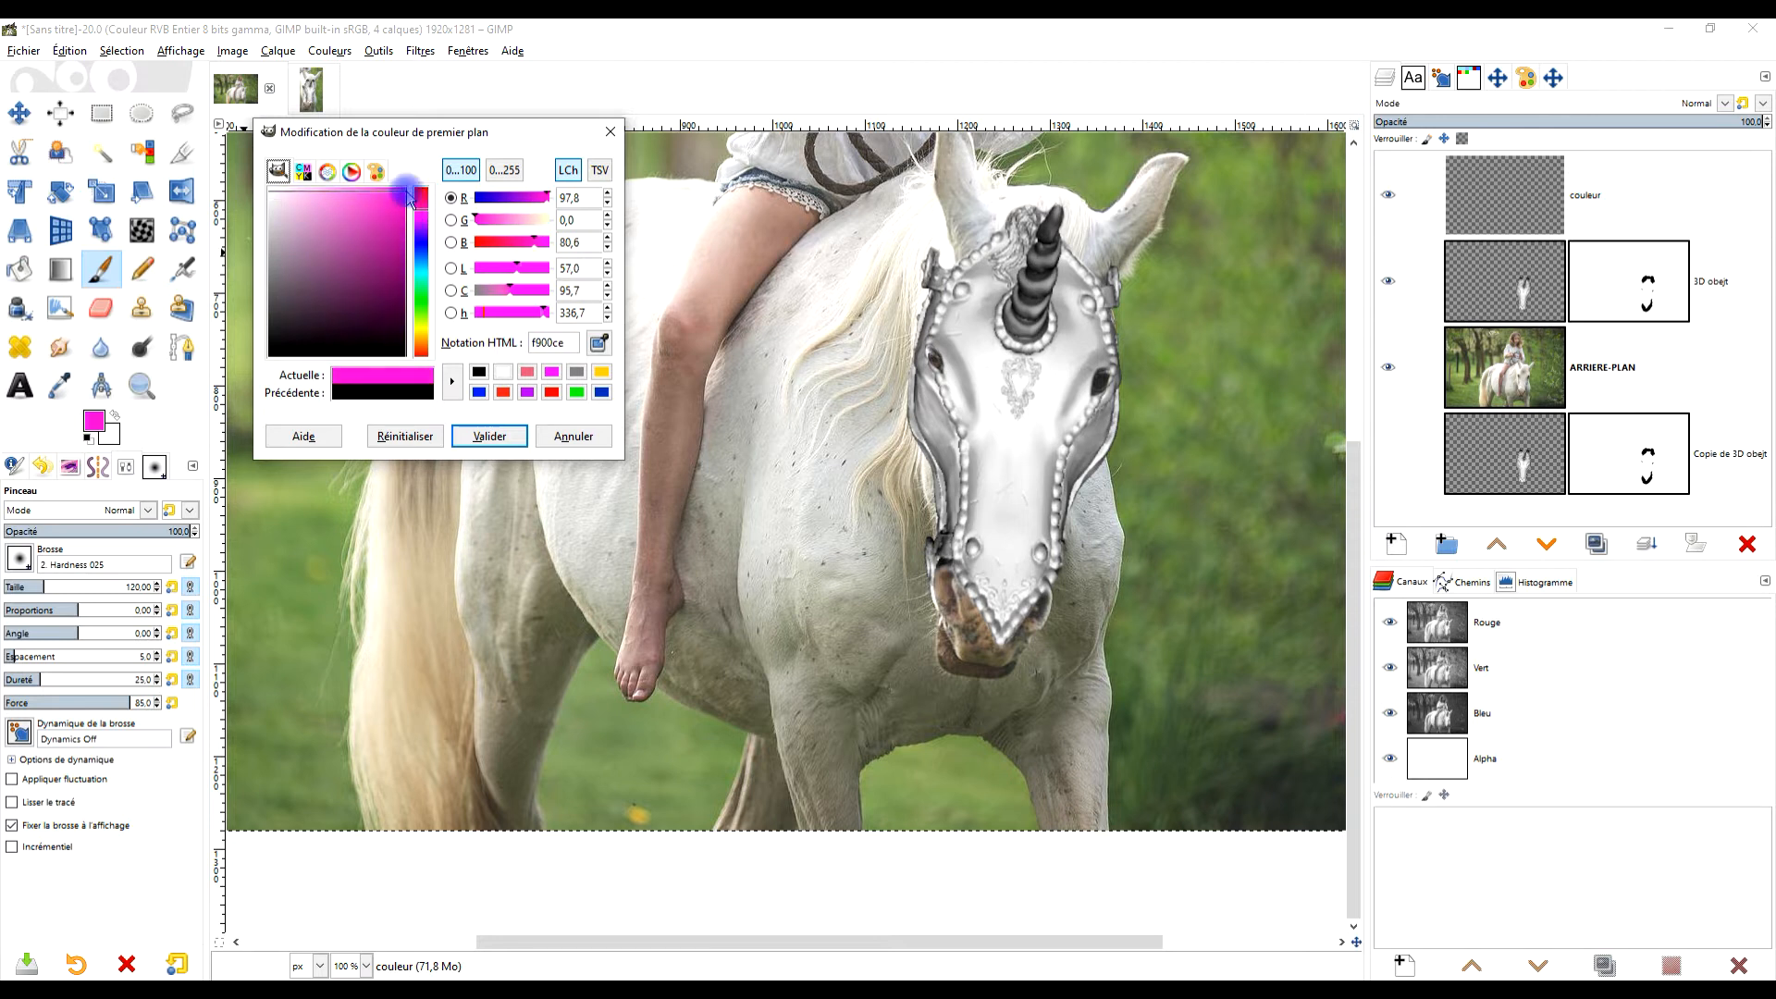
{"action": "left_click", "coordinate": [474, 435]}
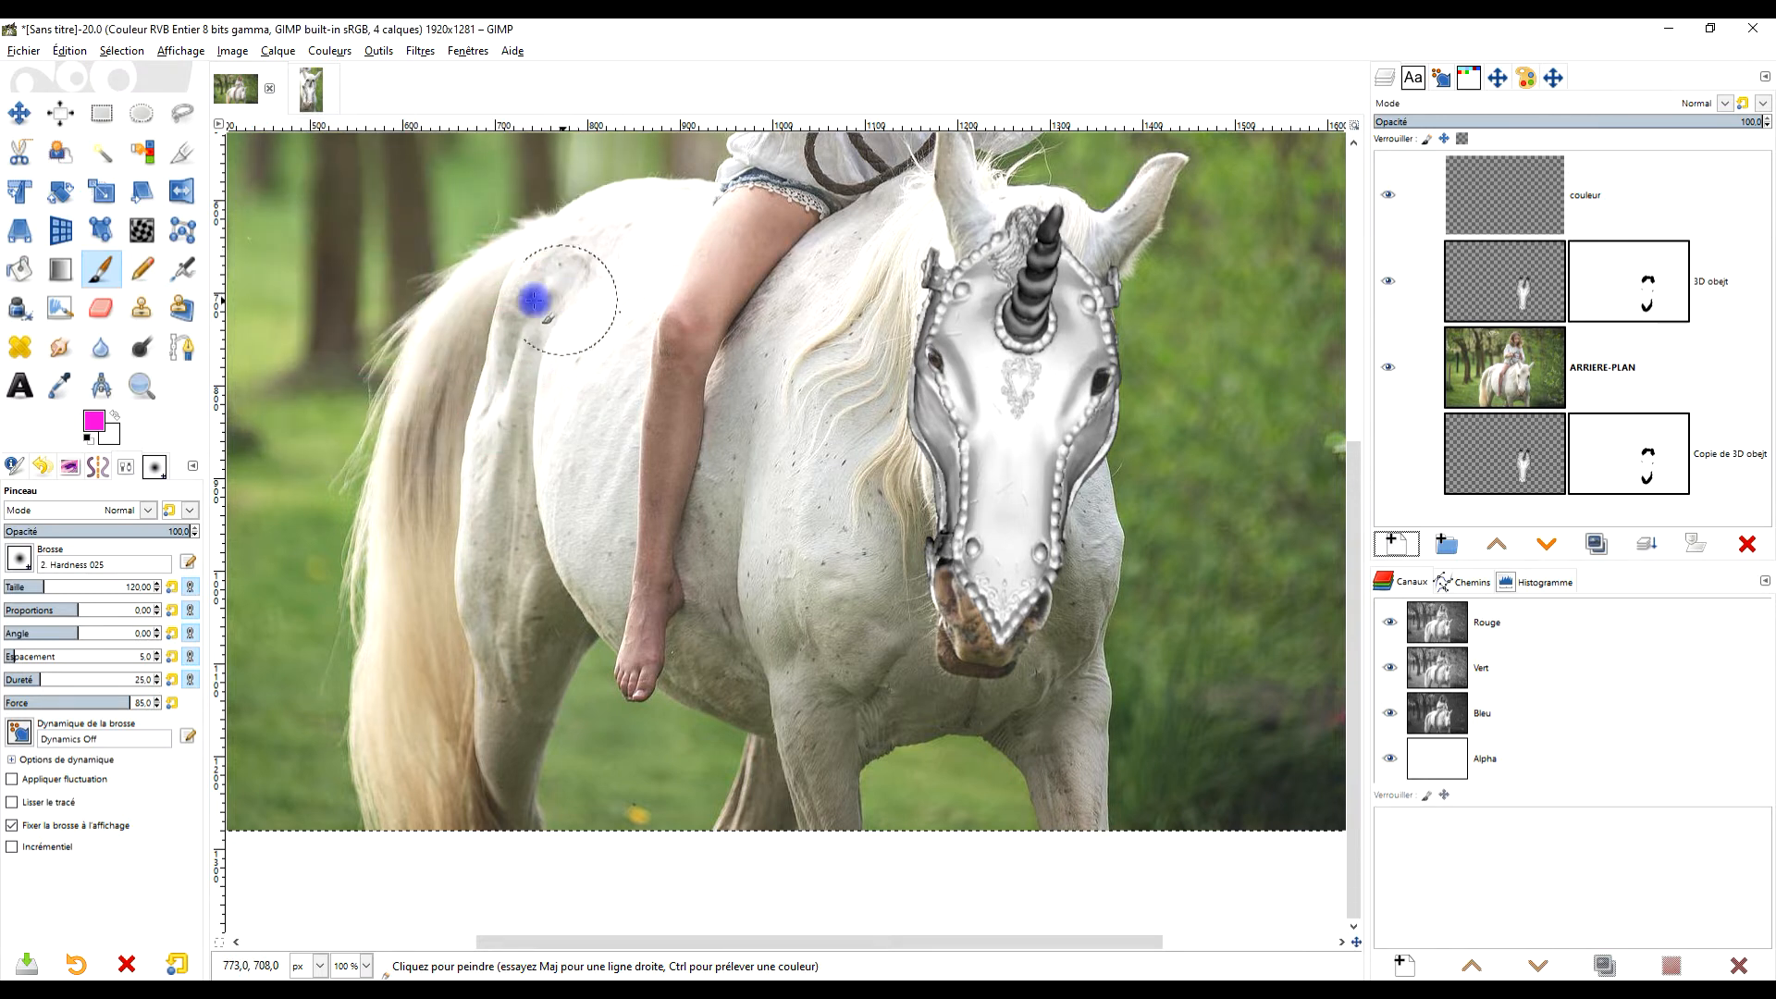
Paint two thin magenta strokes along the root of the horse's tail on the couleur layer.
{"action": "left_click_drag", "start_coordinate": [484, 408], "coordinate": [544, 412]}
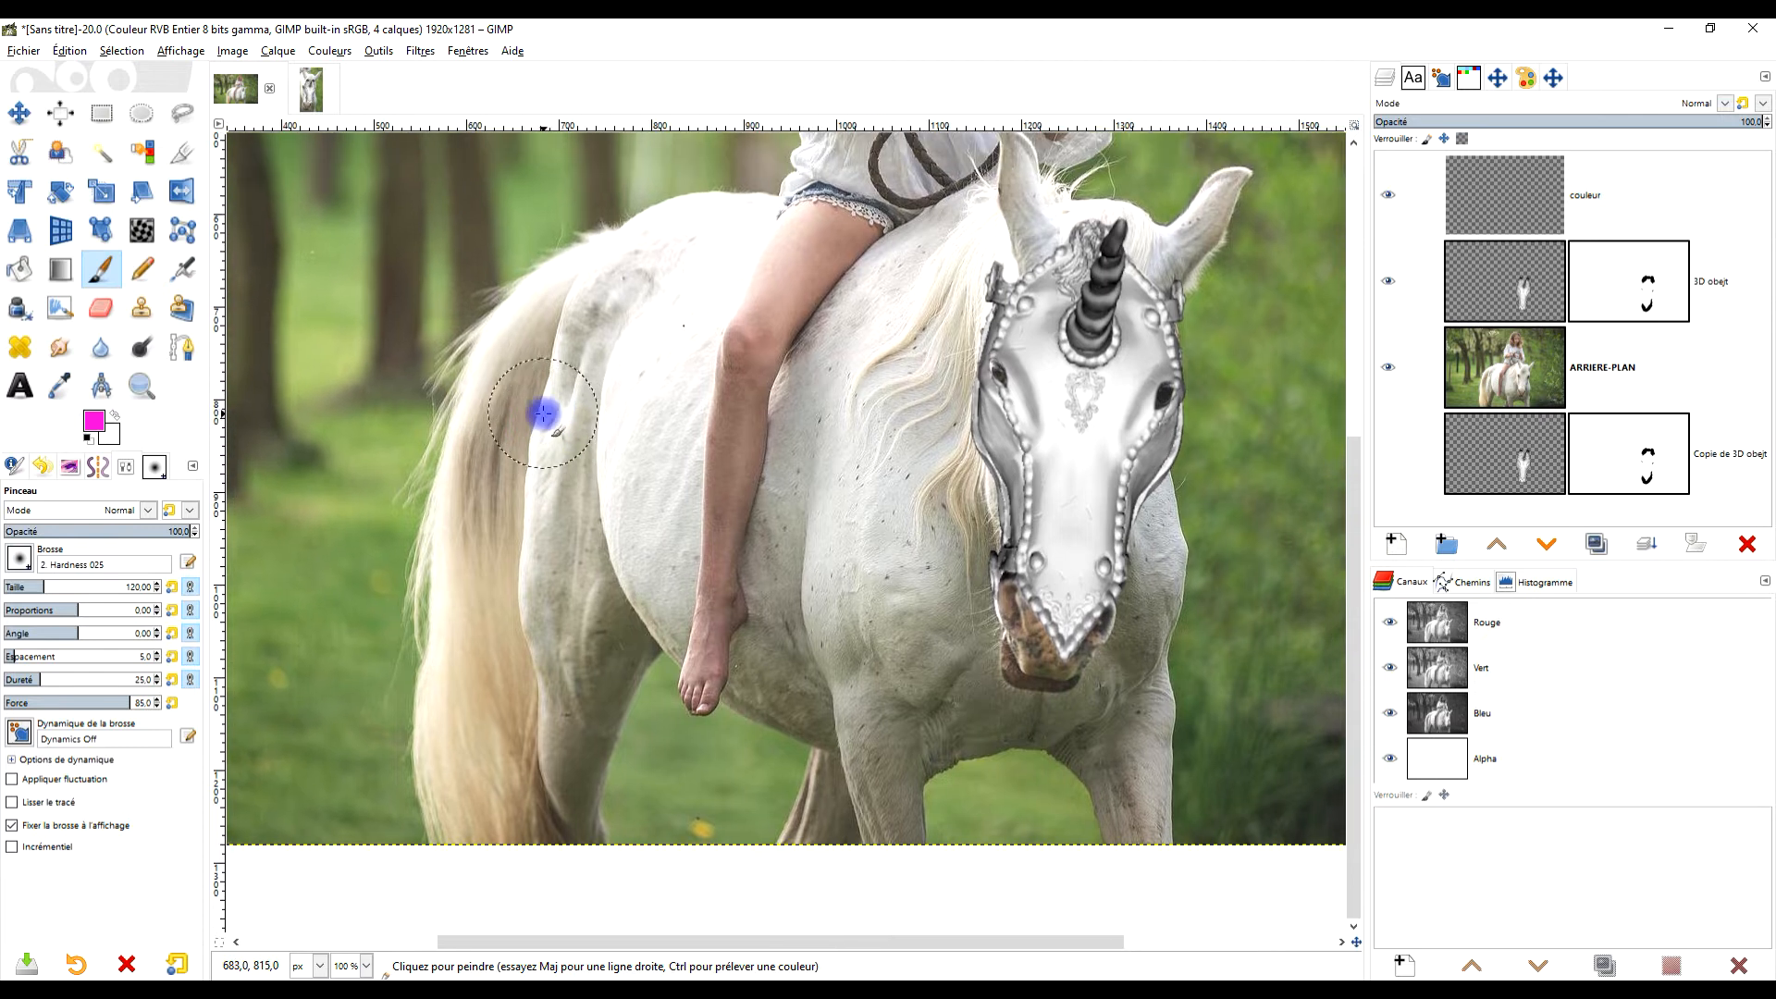
{"action": "left_click", "coordinate": [1494, 198]}
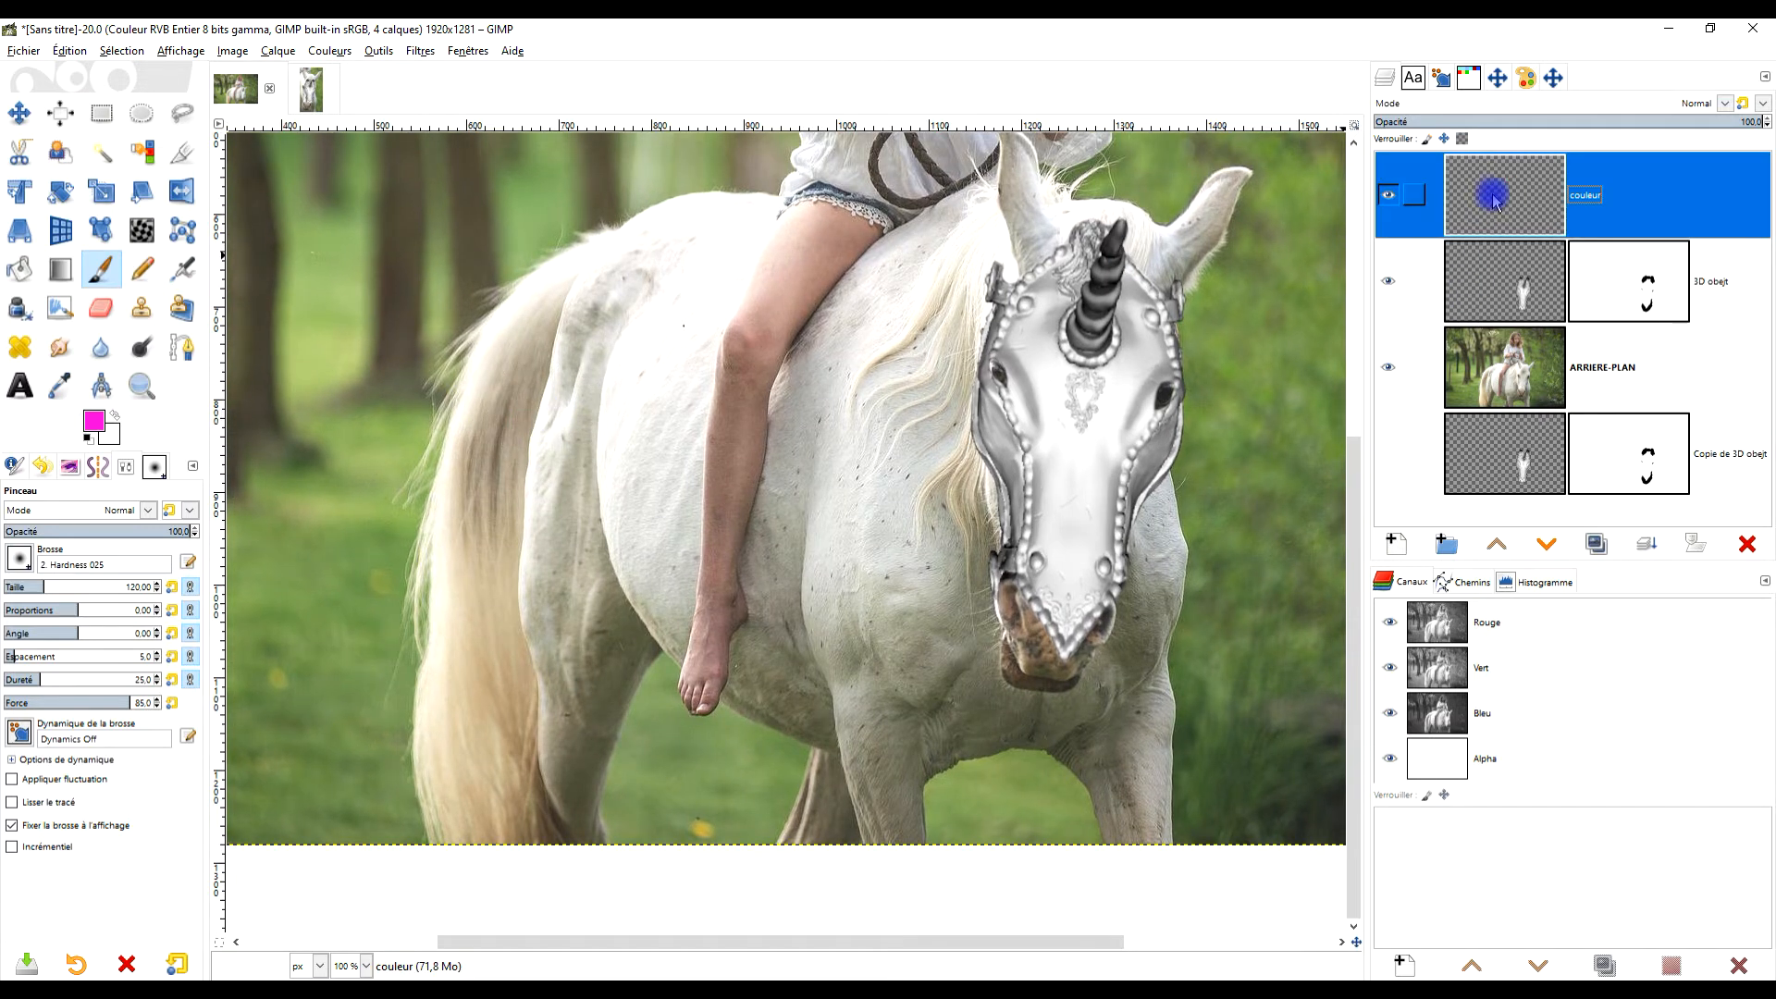
{"action": "scroll", "coordinate": [531, 348], "scroll_direction": "up", "scroll_amount": 1}
{"action": "scroll", "coordinate": [555, 337], "scroll_direction": "up", "scroll_amount": 2}
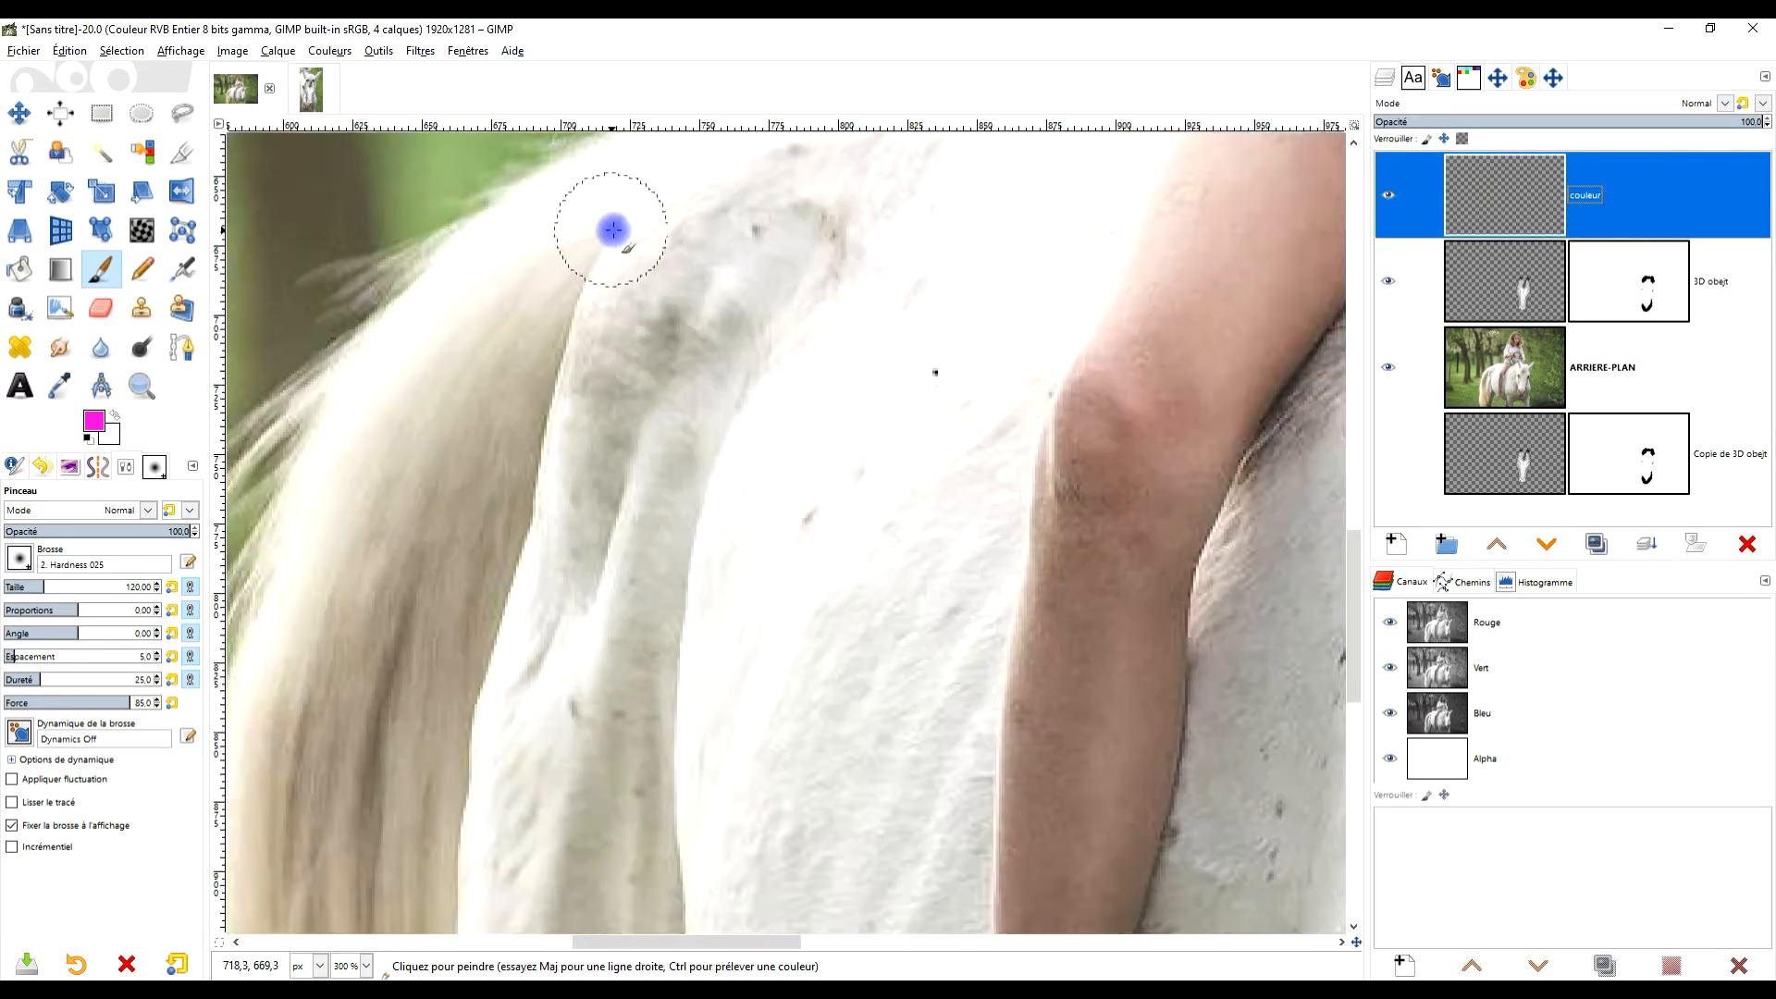
{"action": "scroll", "coordinate": [718, 412], "scroll_direction": "up", "scroll_amount": 1}
{"action": "scroll", "coordinate": [805, 311], "scroll_direction": "up", "scroll_amount": 1}
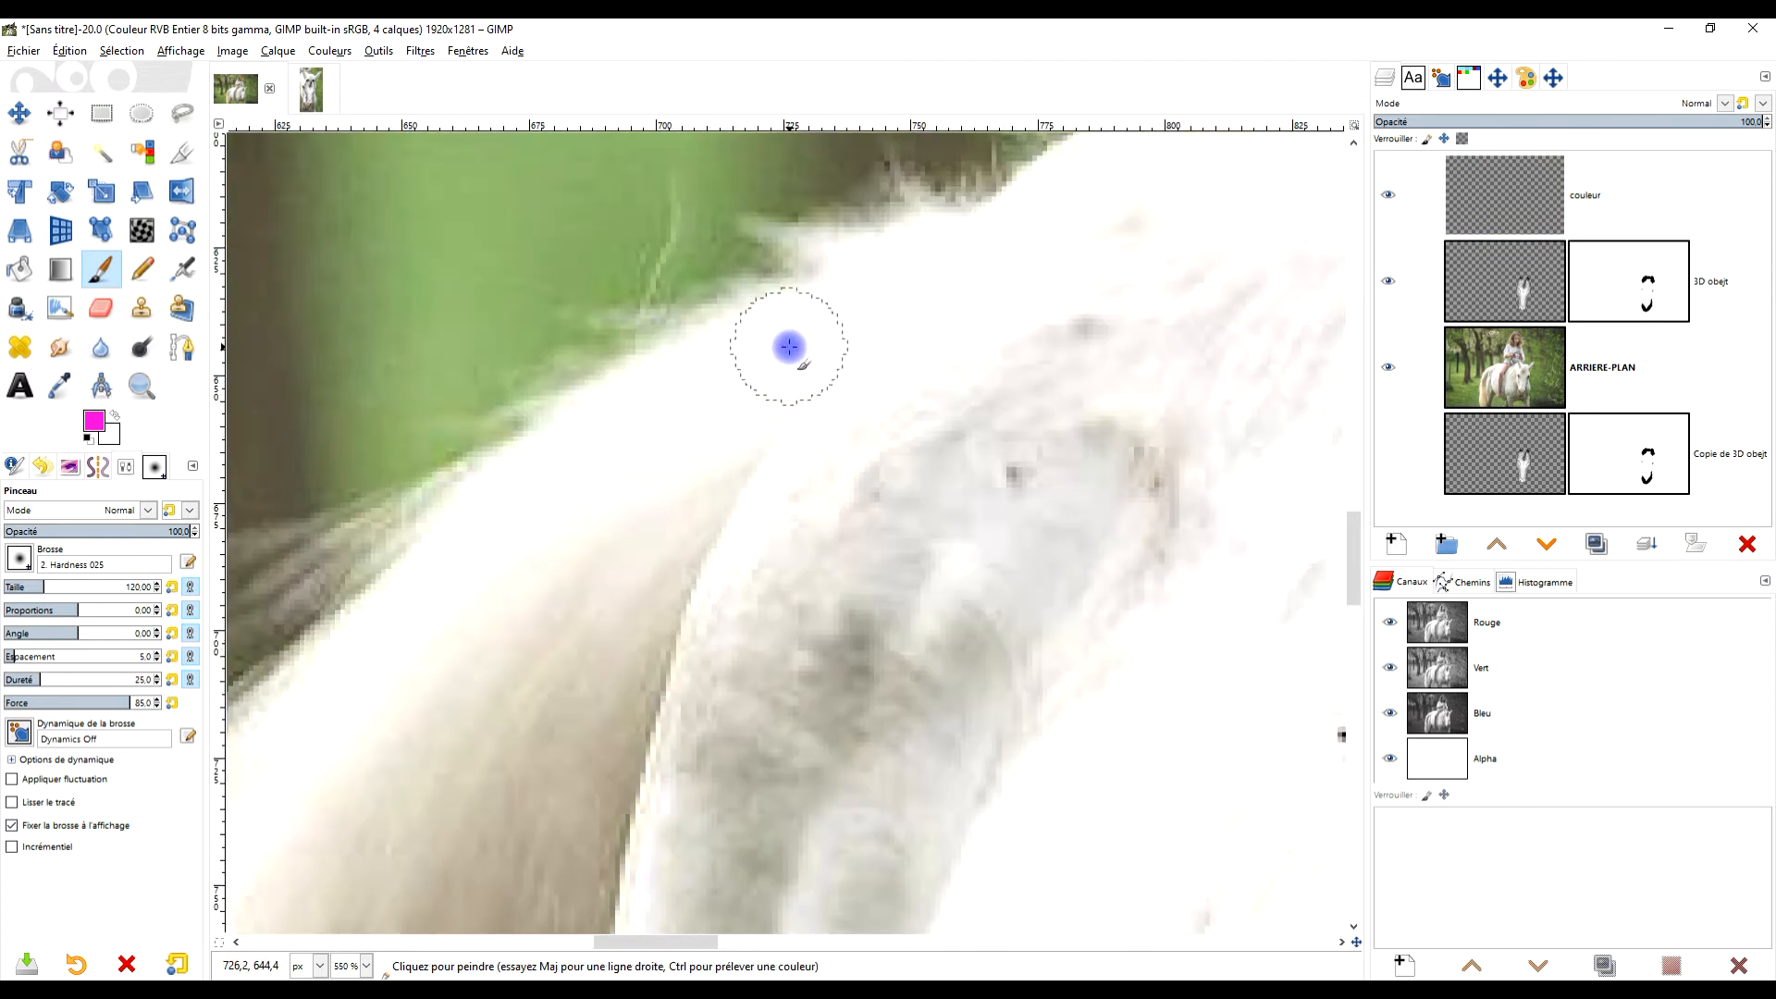
{"action": "scroll", "coordinate": [765, 446], "scroll_direction": "down", "scroll_amount": 2}
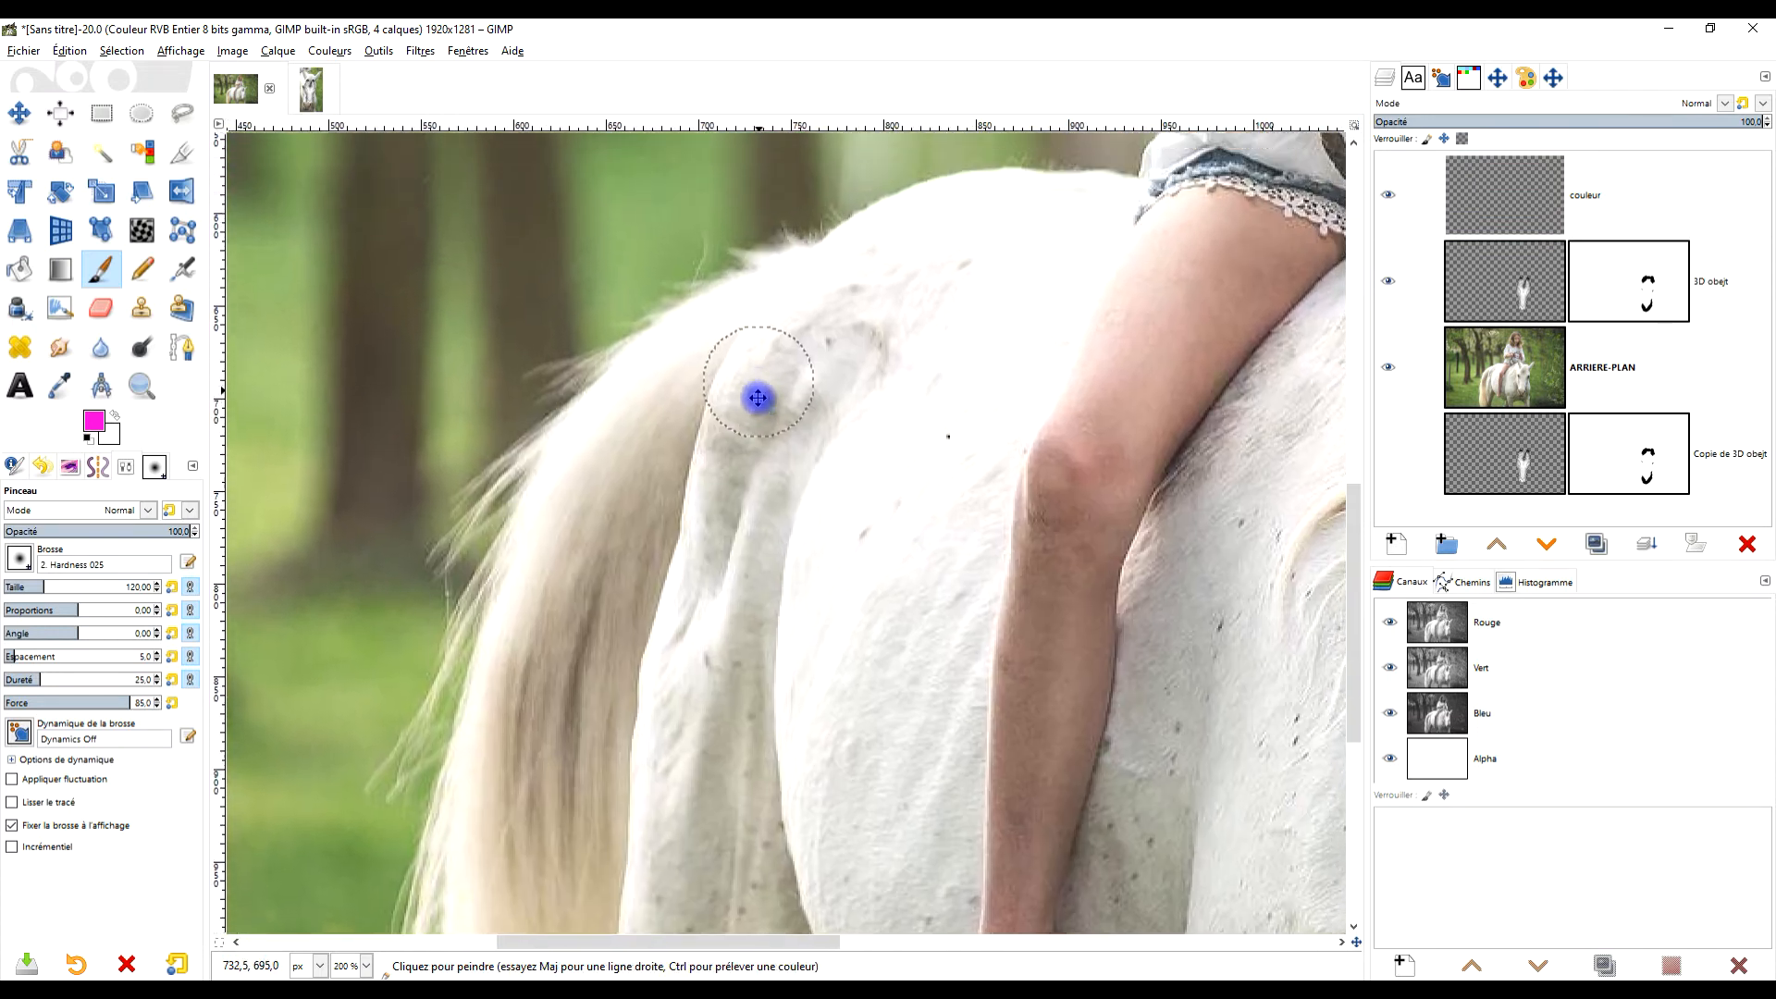
{"action": "scroll", "coordinate": [753, 392], "scroll_direction": "up", "scroll_amount": 2}
{"action": "scroll", "coordinate": [734, 345], "scroll_direction": "up", "scroll_amount": 1}
{"action": "mouse_move", "coordinate": [892, 286]}
{"action": "left_mouse_down"}
{"action": "mouse_move", "coordinate": [657, 455]}
{"action": "mouse_move", "coordinate": [523, 592]}
{"action": "mouse_move", "coordinate": [765, 344]}
{"action": "mouse_move", "coordinate": [893, 292]}
{"action": "mouse_move", "coordinate": [1042, 187]}
{"action": "mouse_move", "coordinate": [797, 433]}
{"action": "mouse_move", "coordinate": [726, 543]}
{"action": "left_mouse_up"}
Cover the upper tail just below its root with broad magenta strokes.
{"action": "scroll", "coordinate": [725, 514], "scroll_direction": "down", "scroll_amount": 3}
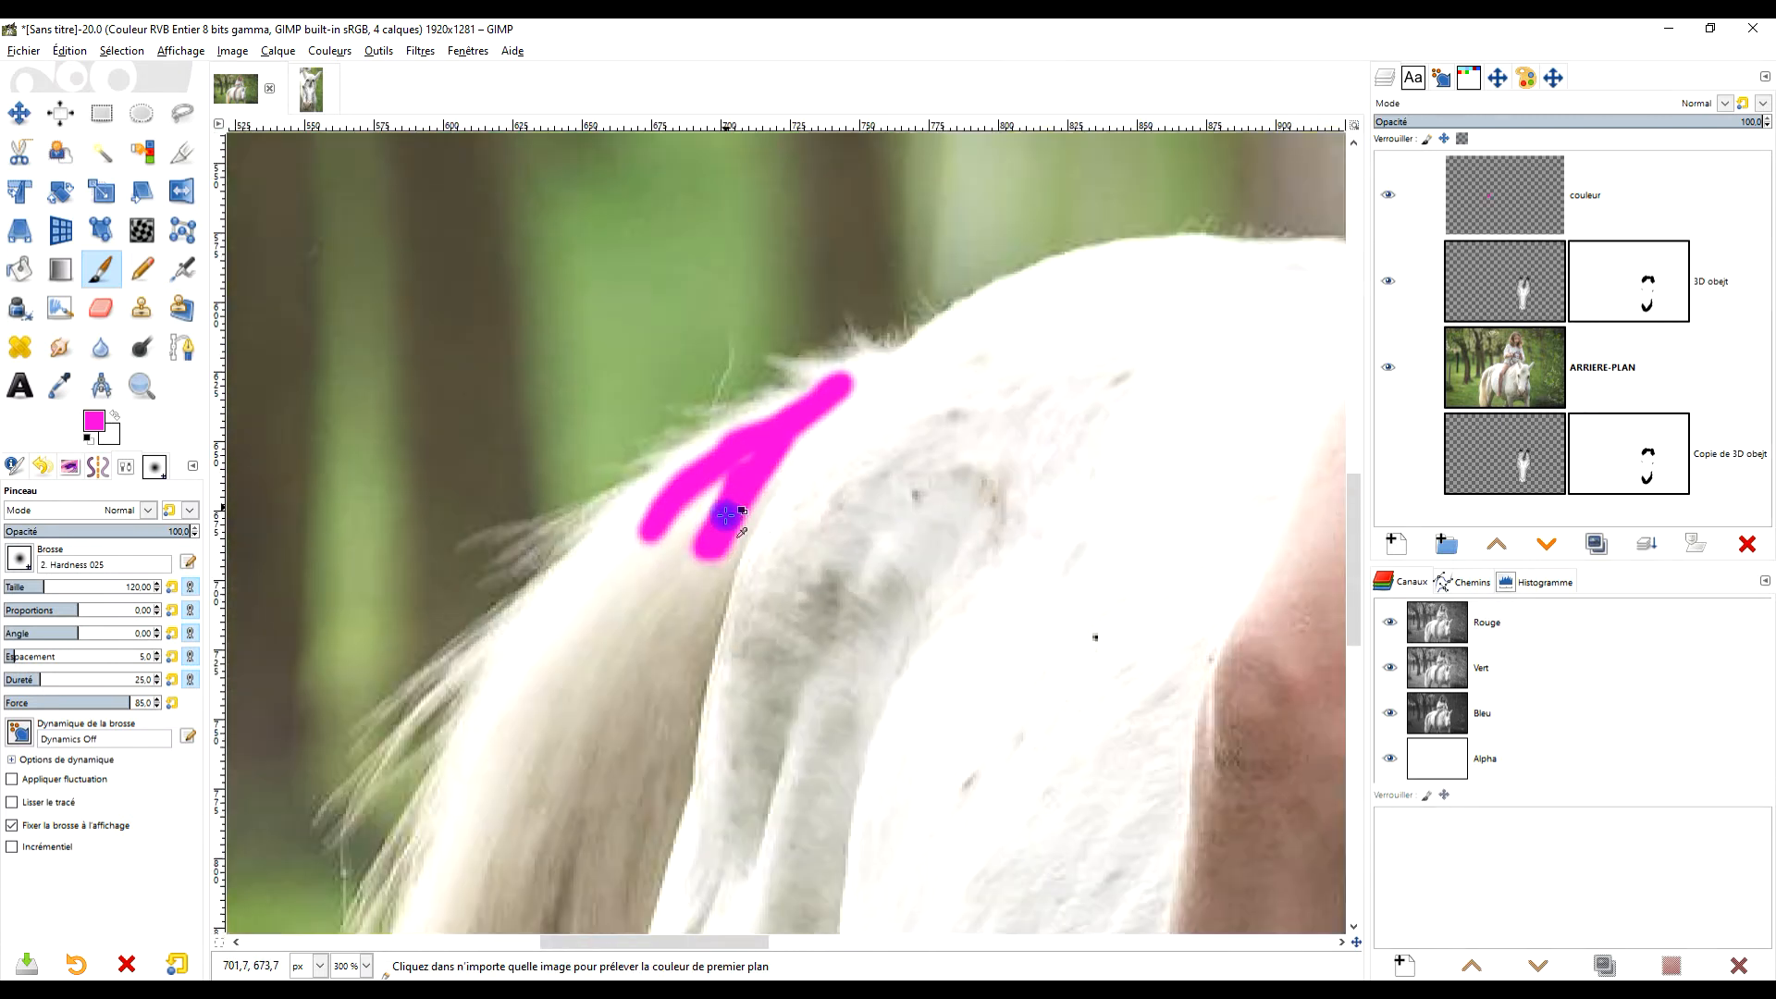
{"action": "scroll", "coordinate": [726, 514], "scroll_direction": "down", "scroll_amount": 2}
{"action": "mouse_move", "coordinate": [753, 357]}
{"action": "left_mouse_down"}
{"action": "mouse_move", "coordinate": [734, 305]}
{"action": "mouse_move", "coordinate": [632, 426]}
{"action": "mouse_move", "coordinate": [505, 740]}
{"action": "mouse_move", "coordinate": [610, 525]}
{"action": "mouse_move", "coordinate": [629, 594]}
{"action": "mouse_move", "coordinate": [700, 388]}
{"action": "mouse_move", "coordinate": [619, 689]}
{"action": "left_mouse_up"}
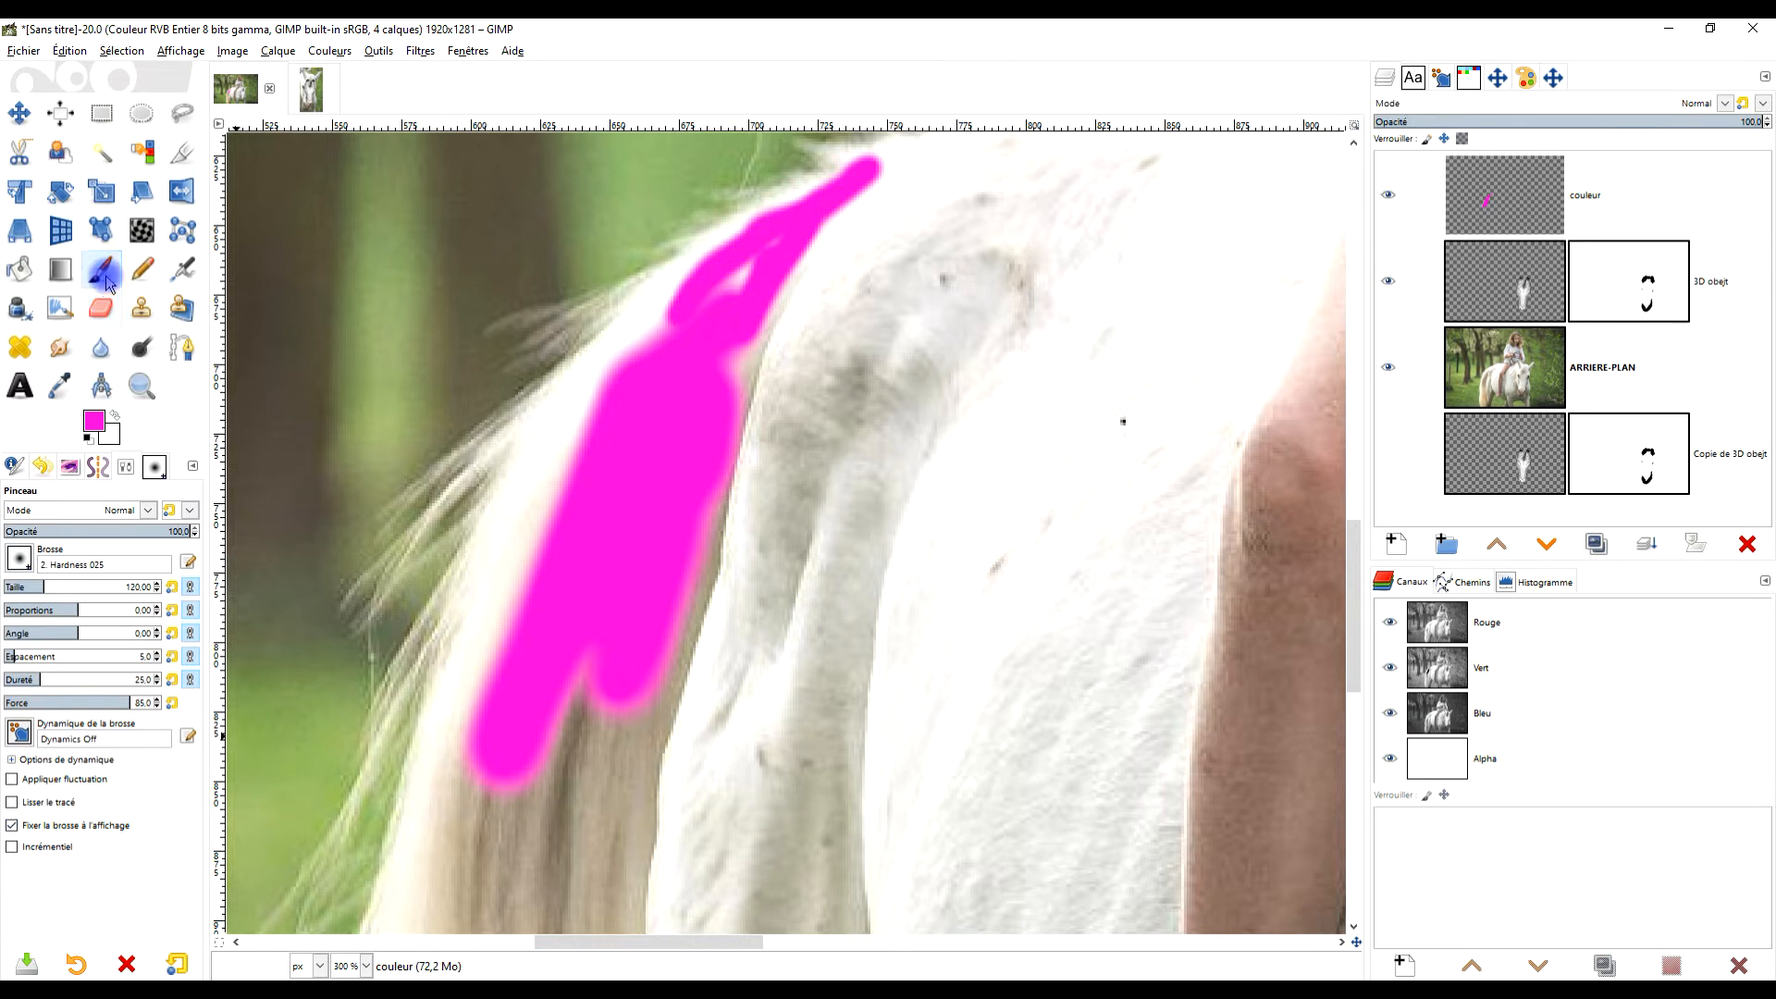
Choose the Hardness 075 brush and paint a magenta band down the tail to the photo's lower edge.
{"action": "left_click", "coordinate": [17, 561]}
{"action": "left_click", "coordinate": [81, 638]}
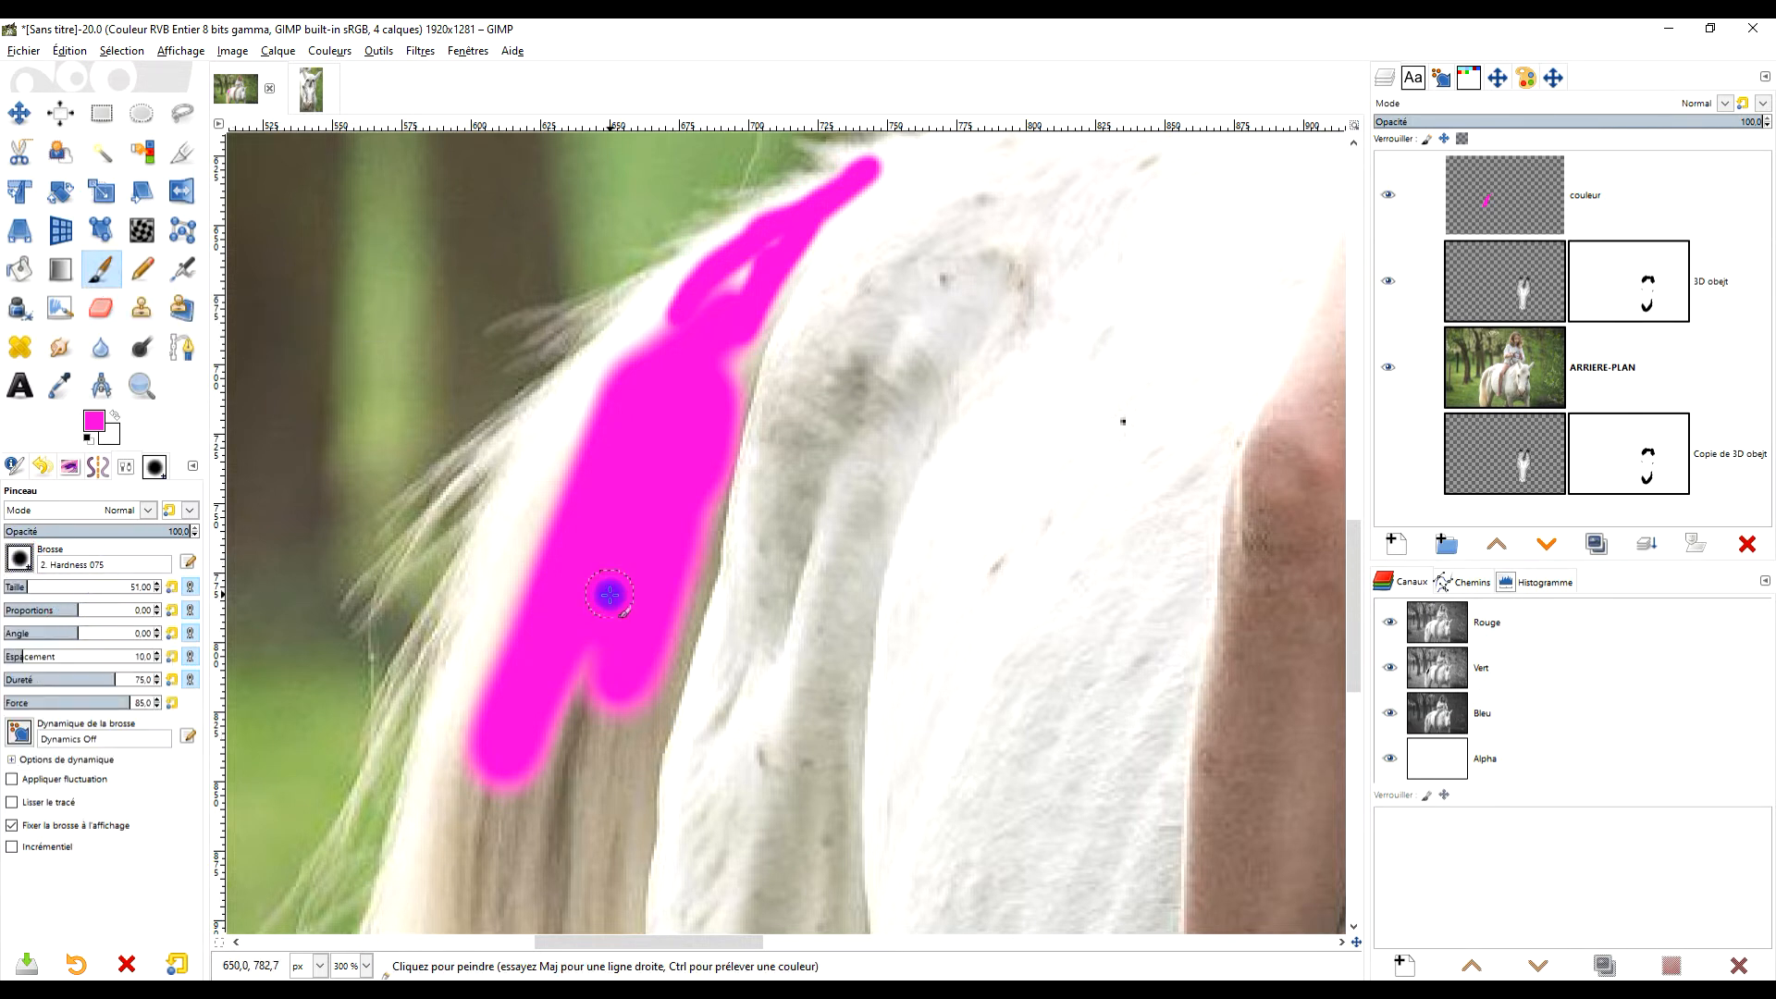
{"action": "scroll", "coordinate": [609, 595], "scroll_direction": "down", "scroll_amount": 4}
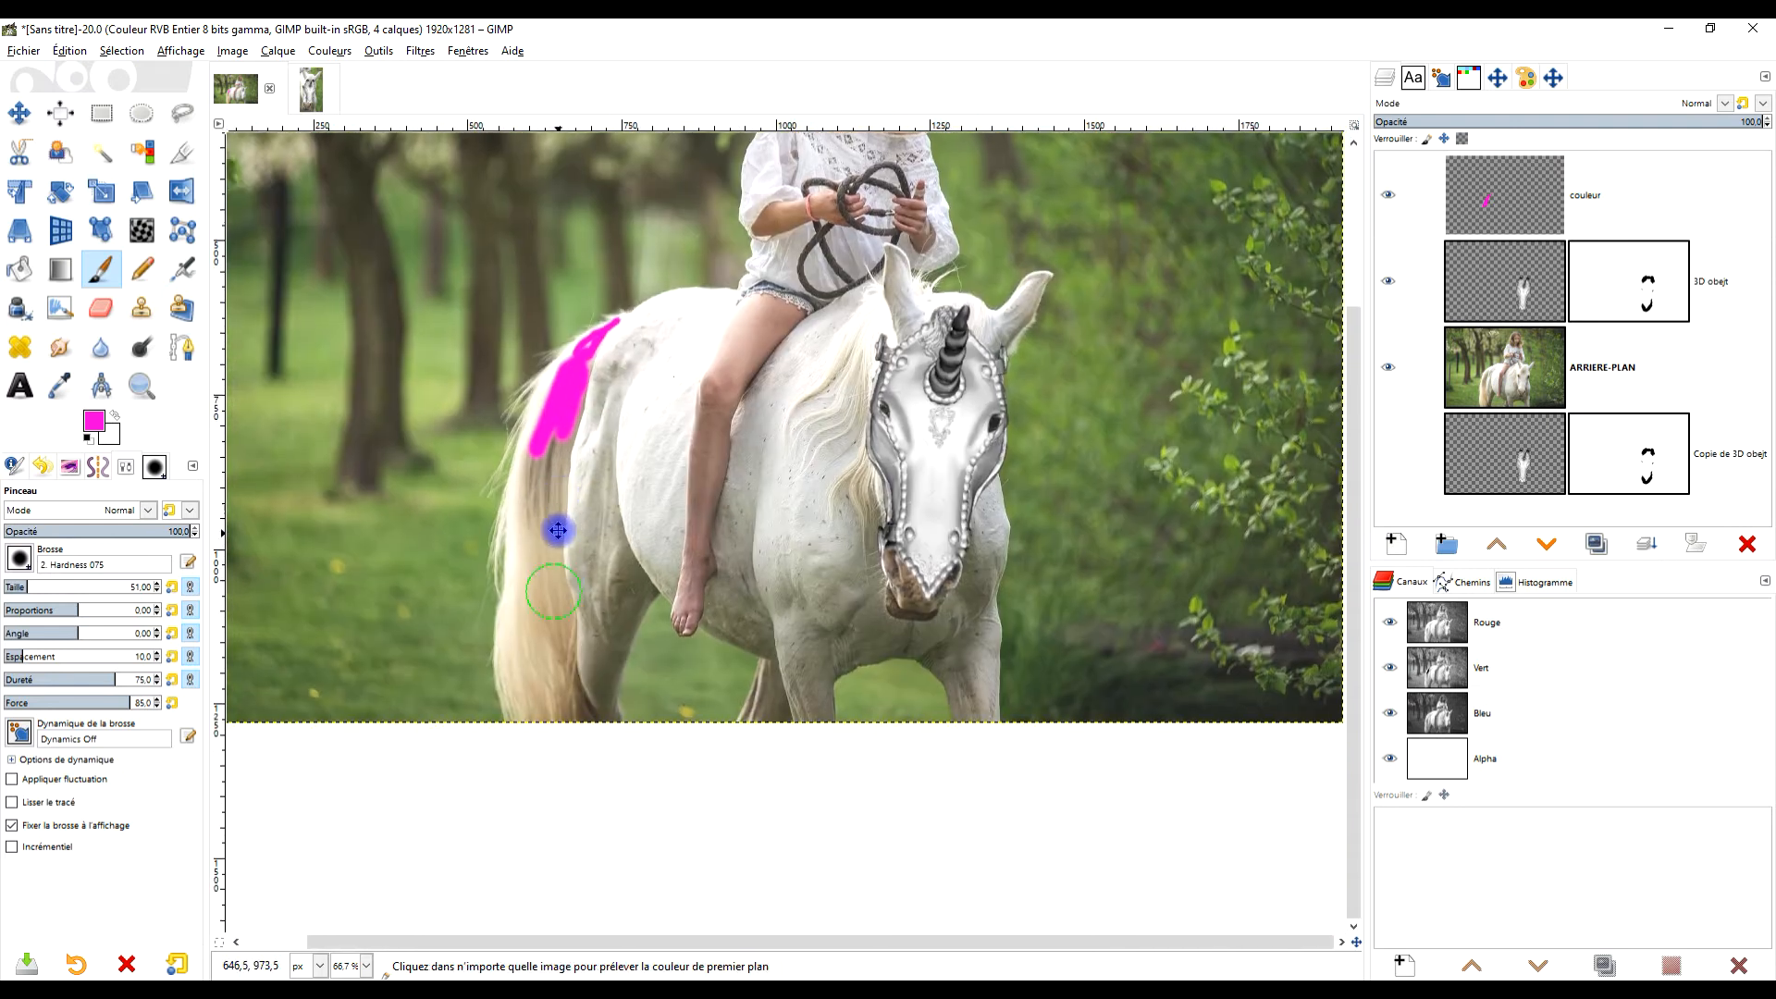
{"action": "left_click_drag", "start_coordinate": [548, 434], "coordinate": [535, 714]}
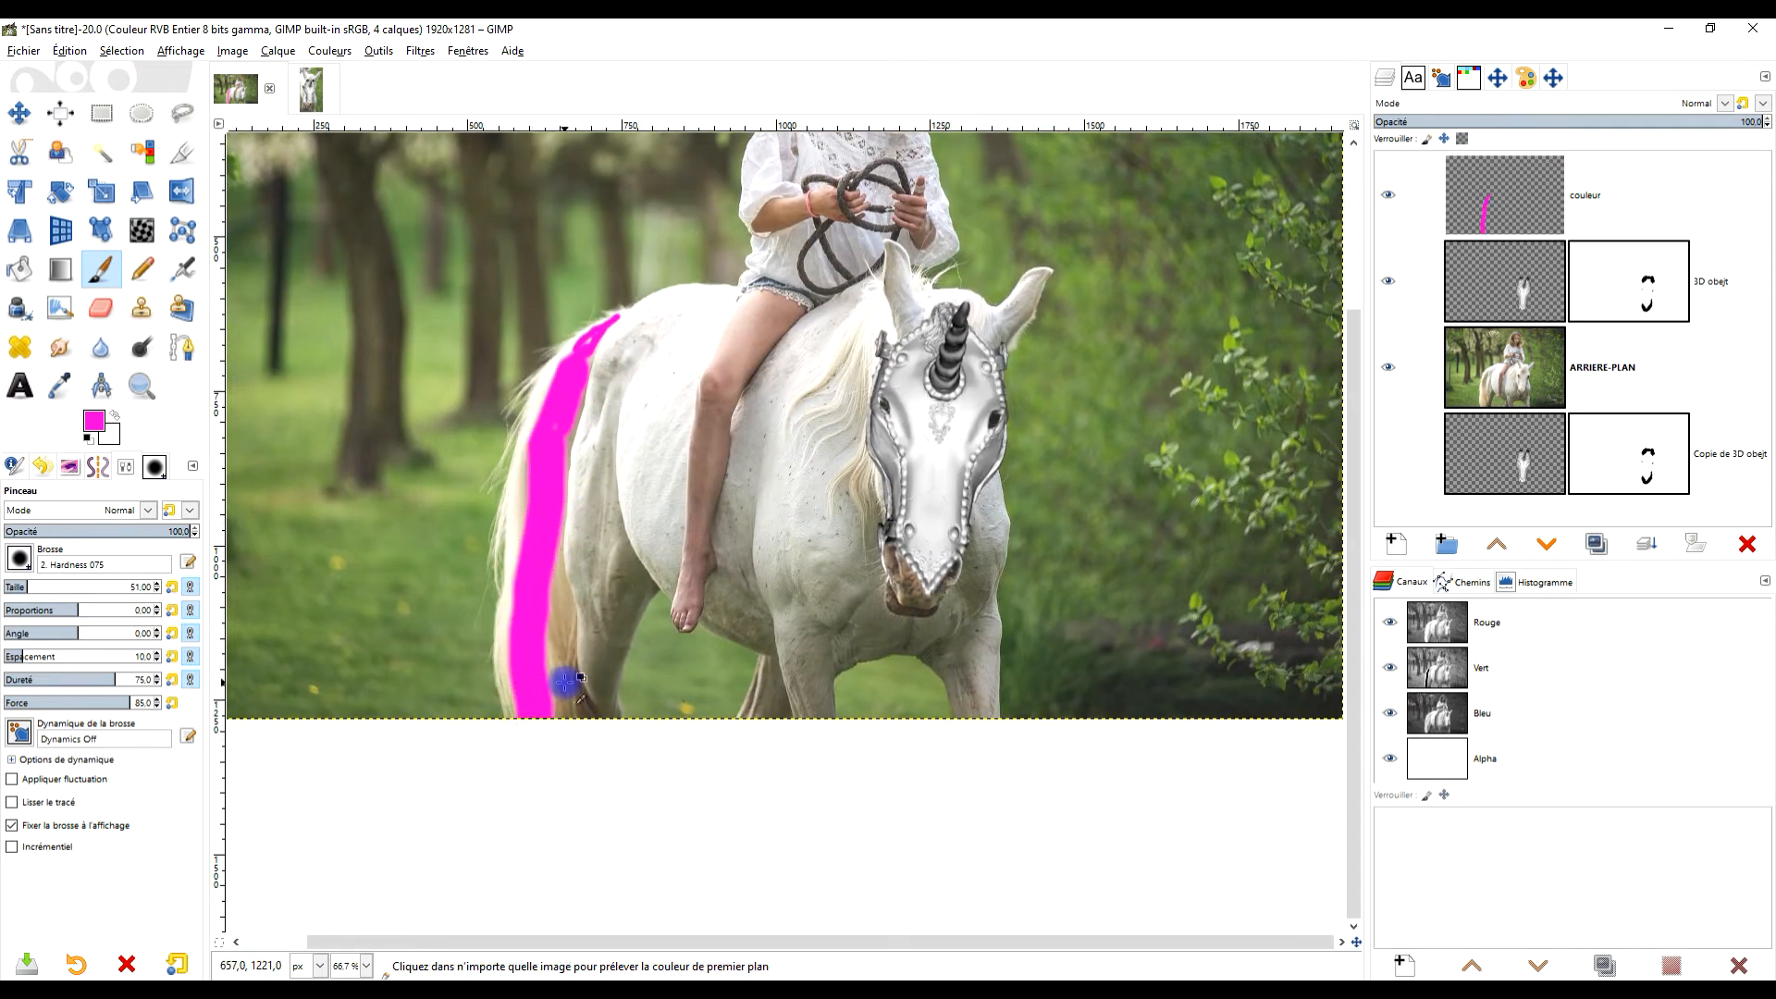
Widen the magenta over the lower tail, setting the brush size to 141.
{"action": "scroll", "coordinate": [565, 682], "scroll_direction": "up", "scroll_amount": 4}
{"action": "mouse_move", "coordinate": [523, 855]}
{"action": "left_mouse_down"}
{"action": "mouse_move", "coordinate": [493, 807]}
{"action": "mouse_move", "coordinate": [449, 505]}
{"action": "mouse_move", "coordinate": [478, 331]}
{"action": "mouse_move", "coordinate": [481, 727]}
{"action": "left_mouse_up"}
{"action": "left_click", "coordinate": [52, 587]}
{"action": "mouse_move", "coordinate": [674, 515]}
{"action": "left_mouse_down"}
{"action": "mouse_move", "coordinate": [724, 777]}
{"action": "mouse_move", "coordinate": [715, 728]}
{"action": "mouse_move", "coordinate": [761, 842]}
{"action": "mouse_move", "coordinate": [686, 245]}
{"action": "mouse_move", "coordinate": [618, 663]}
{"action": "left_mouse_up"}
{"action": "mouse_move", "coordinate": [521, 730]}
{"action": "left_mouse_down"}
{"action": "mouse_move", "coordinate": [517, 377]}
{"action": "mouse_move", "coordinate": [538, 268]}
{"action": "mouse_move", "coordinate": [494, 349]}
{"action": "mouse_move", "coordinate": [549, 226]}
{"action": "left_mouse_up"}
Extend the magenta across the middle and upper tail, out to the loose hairs on its outer side.
{"action": "scroll", "coordinate": [753, 447], "scroll_direction": "up", "scroll_amount": 5}
{"action": "left_click_drag", "start_coordinate": [611, 551], "coordinate": [661, 858]}
{"action": "mouse_move", "coordinate": [596, 724]}
{"action": "left_mouse_down"}
{"action": "mouse_move", "coordinate": [503, 539]}
{"action": "mouse_move", "coordinate": [480, 344]}
{"action": "mouse_move", "coordinate": [486, 222]}
{"action": "left_mouse_up"}
{"action": "scroll", "coordinate": [587, 527], "scroll_direction": "up", "scroll_amount": 6}
{"action": "mouse_move", "coordinate": [476, 795]}
{"action": "left_mouse_down"}
{"action": "mouse_move", "coordinate": [615, 337]}
{"action": "mouse_move", "coordinate": [663, 246]}
{"action": "mouse_move", "coordinate": [768, 138]}
{"action": "left_mouse_up"}
{"action": "scroll", "coordinate": [567, 528], "scroll_direction": "up", "scroll_amount": 4}
{"action": "mouse_move", "coordinate": [575, 436]}
{"action": "left_mouse_down"}
{"action": "mouse_move", "coordinate": [509, 526]}
{"action": "mouse_move", "coordinate": [443, 817]}
{"action": "left_mouse_up"}
{"action": "scroll", "coordinate": [592, 689], "scroll_direction": "down", "scroll_amount": 5}
{"action": "scroll", "coordinate": [668, 346], "scroll_direction": "up", "scroll_amount": 5}
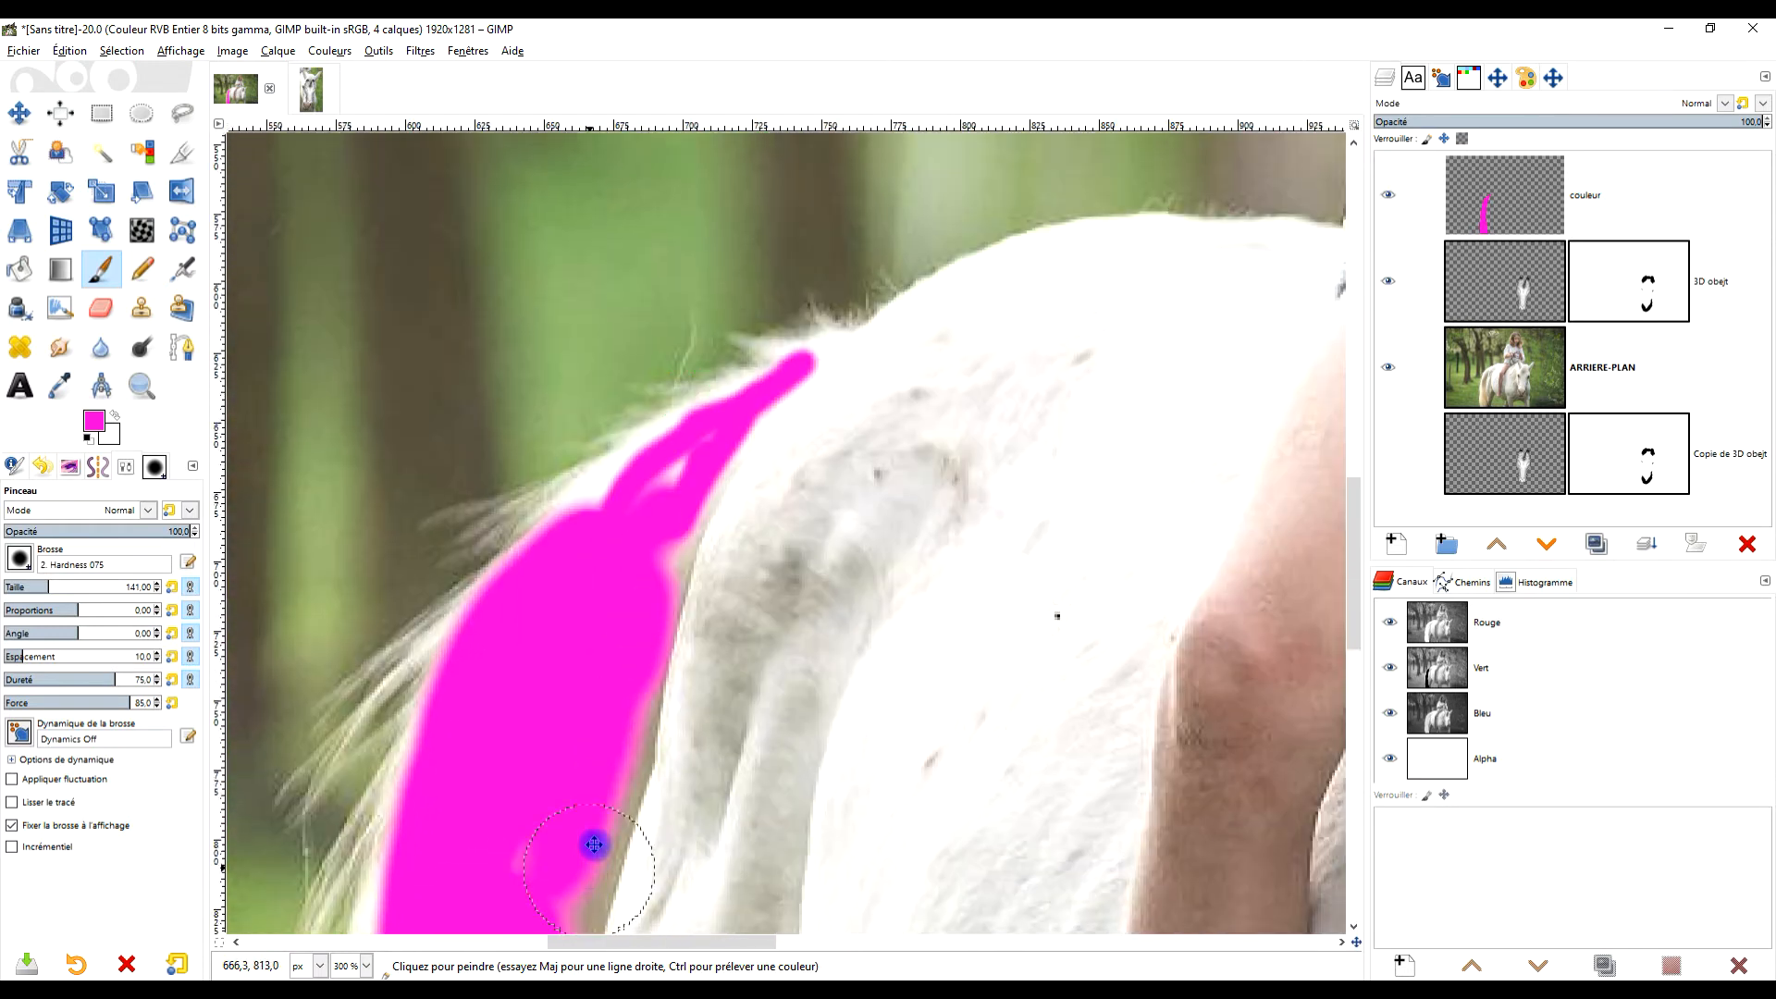
Fill the remaining gaps at the tail's root and along the edge beside the hind leg with magenta.
{"action": "scroll", "coordinate": [601, 638], "scroll_direction": "down", "scroll_amount": 6}
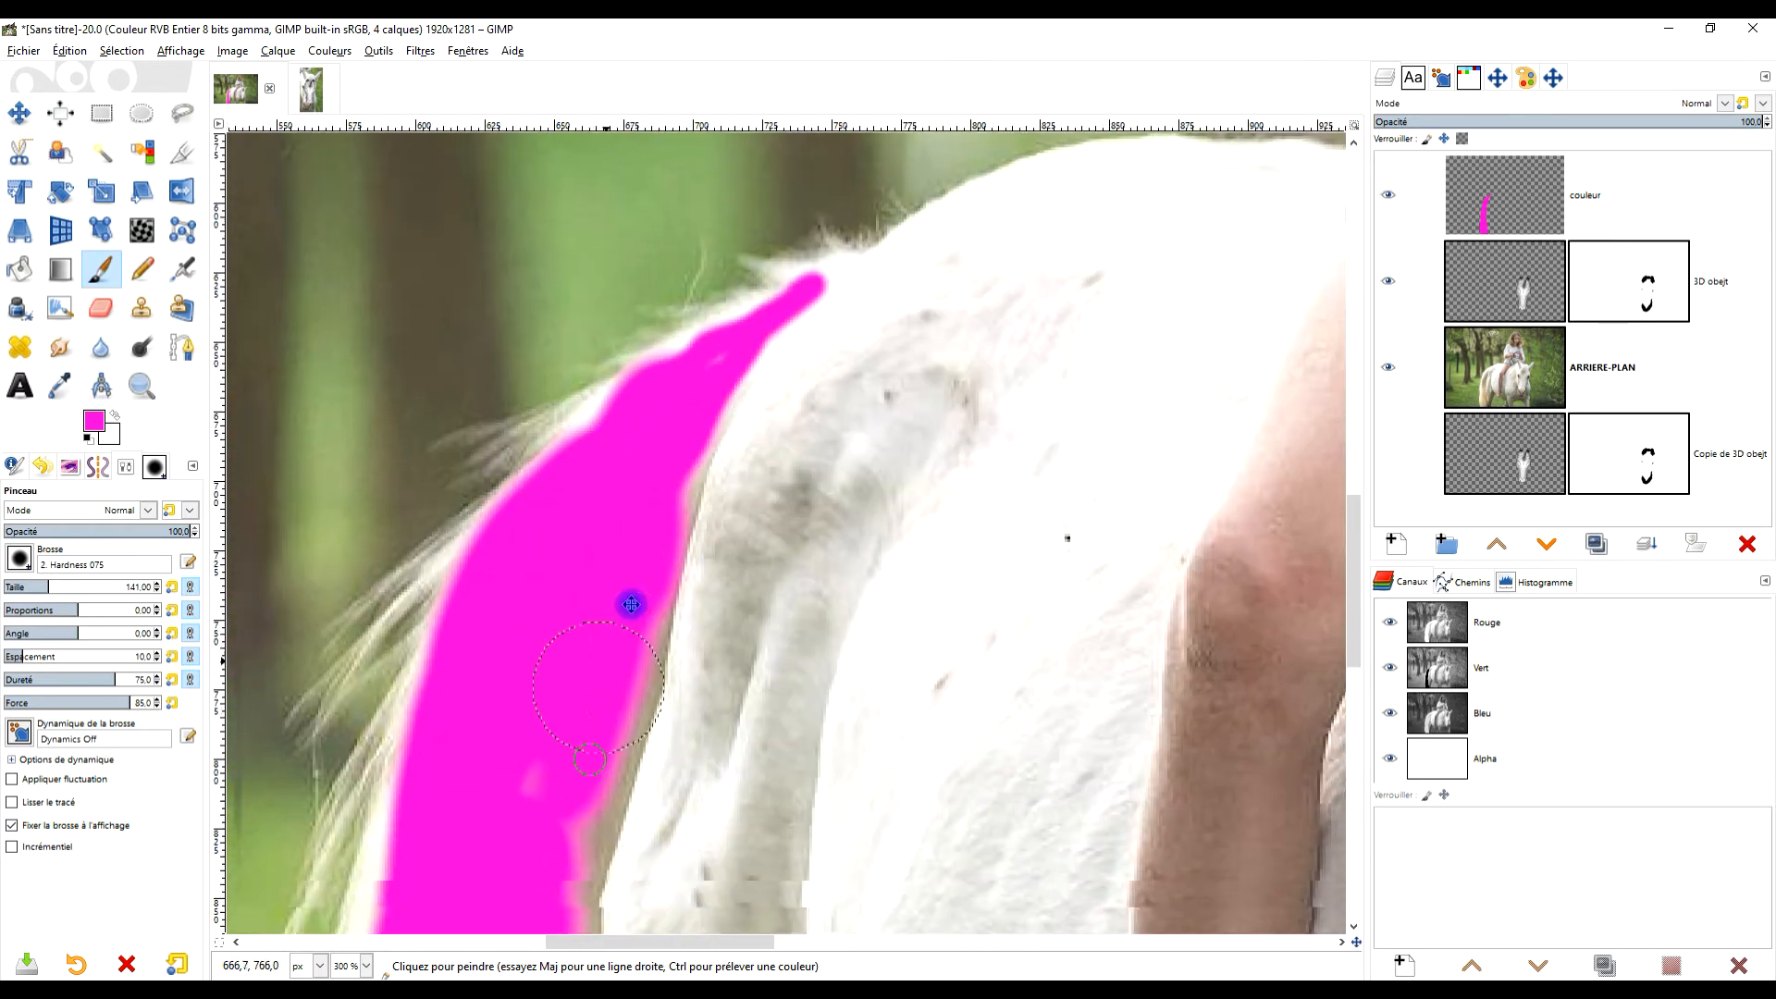
{"action": "scroll", "coordinate": [678, 404], "scroll_direction": "left", "scroll_amount": 2}
{"action": "mouse_move", "coordinate": [678, 404]}
{"action": "left_mouse_down"}
{"action": "mouse_move", "coordinate": [694, 428]}
{"action": "mouse_move", "coordinate": [720, 337]}
{"action": "left_mouse_up"}
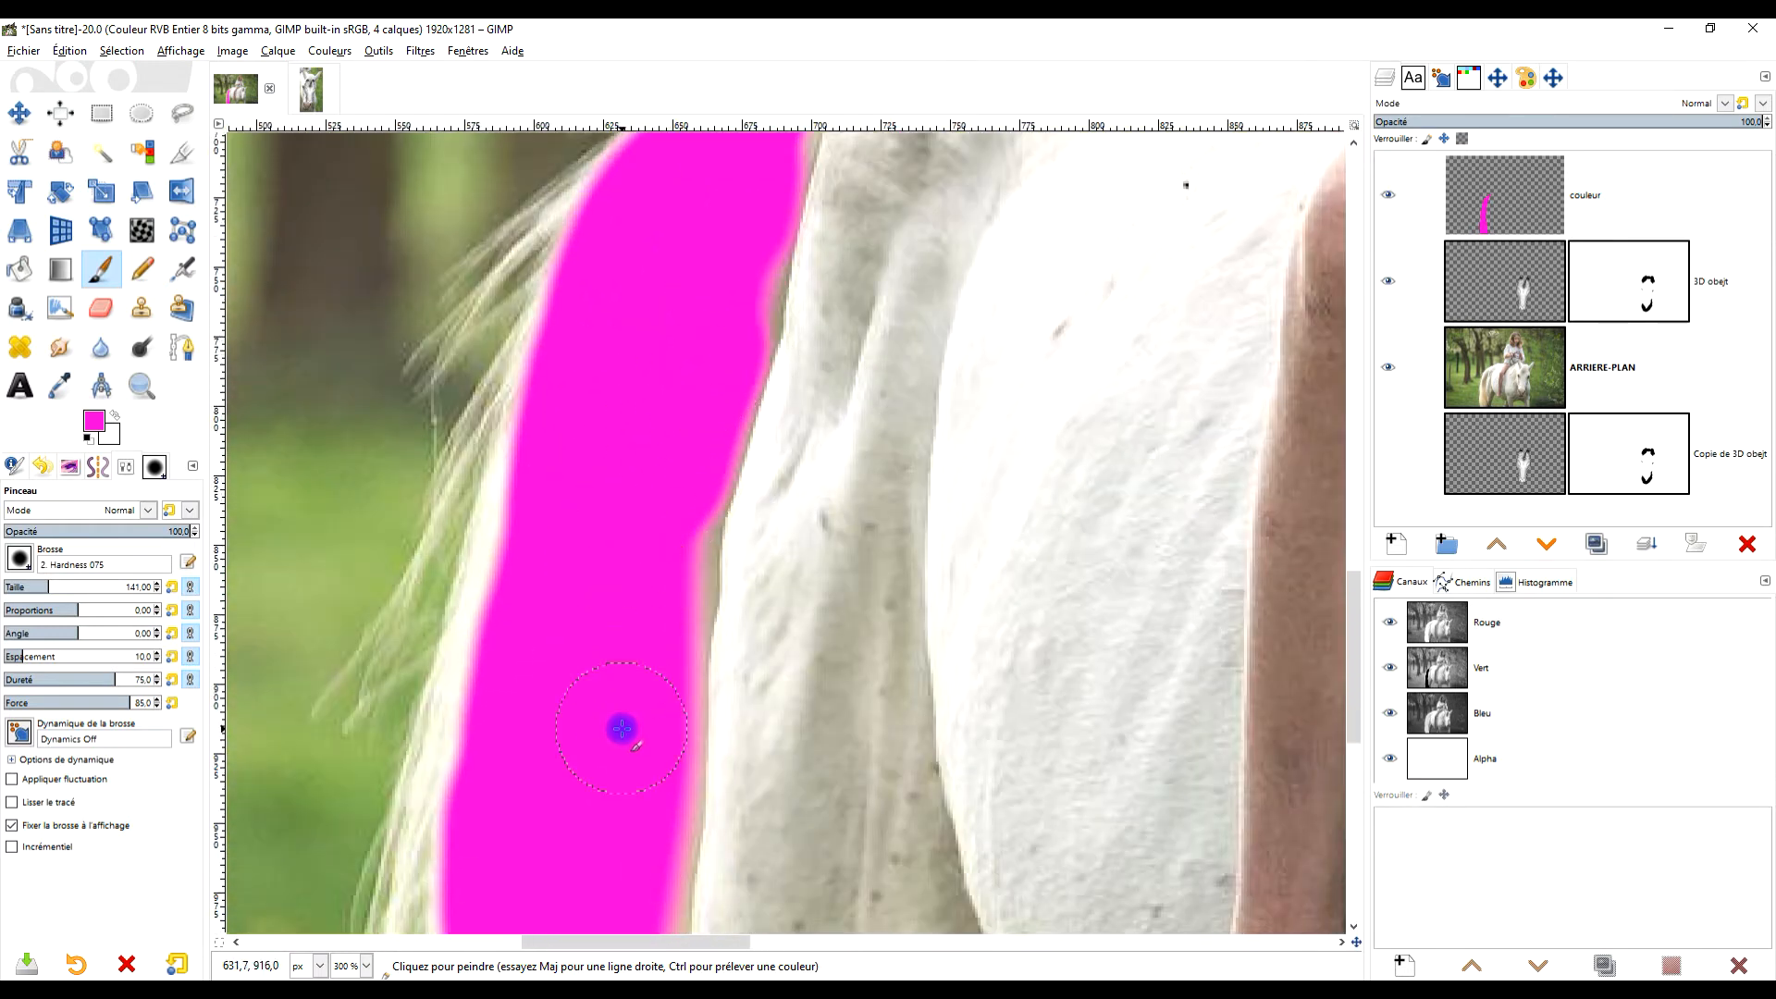
{"action": "scroll", "coordinate": [622, 729], "scroll_direction": "down", "scroll_amount": 6}
{"action": "scroll", "coordinate": [622, 728], "scroll_direction": "left", "scroll_amount": 2}
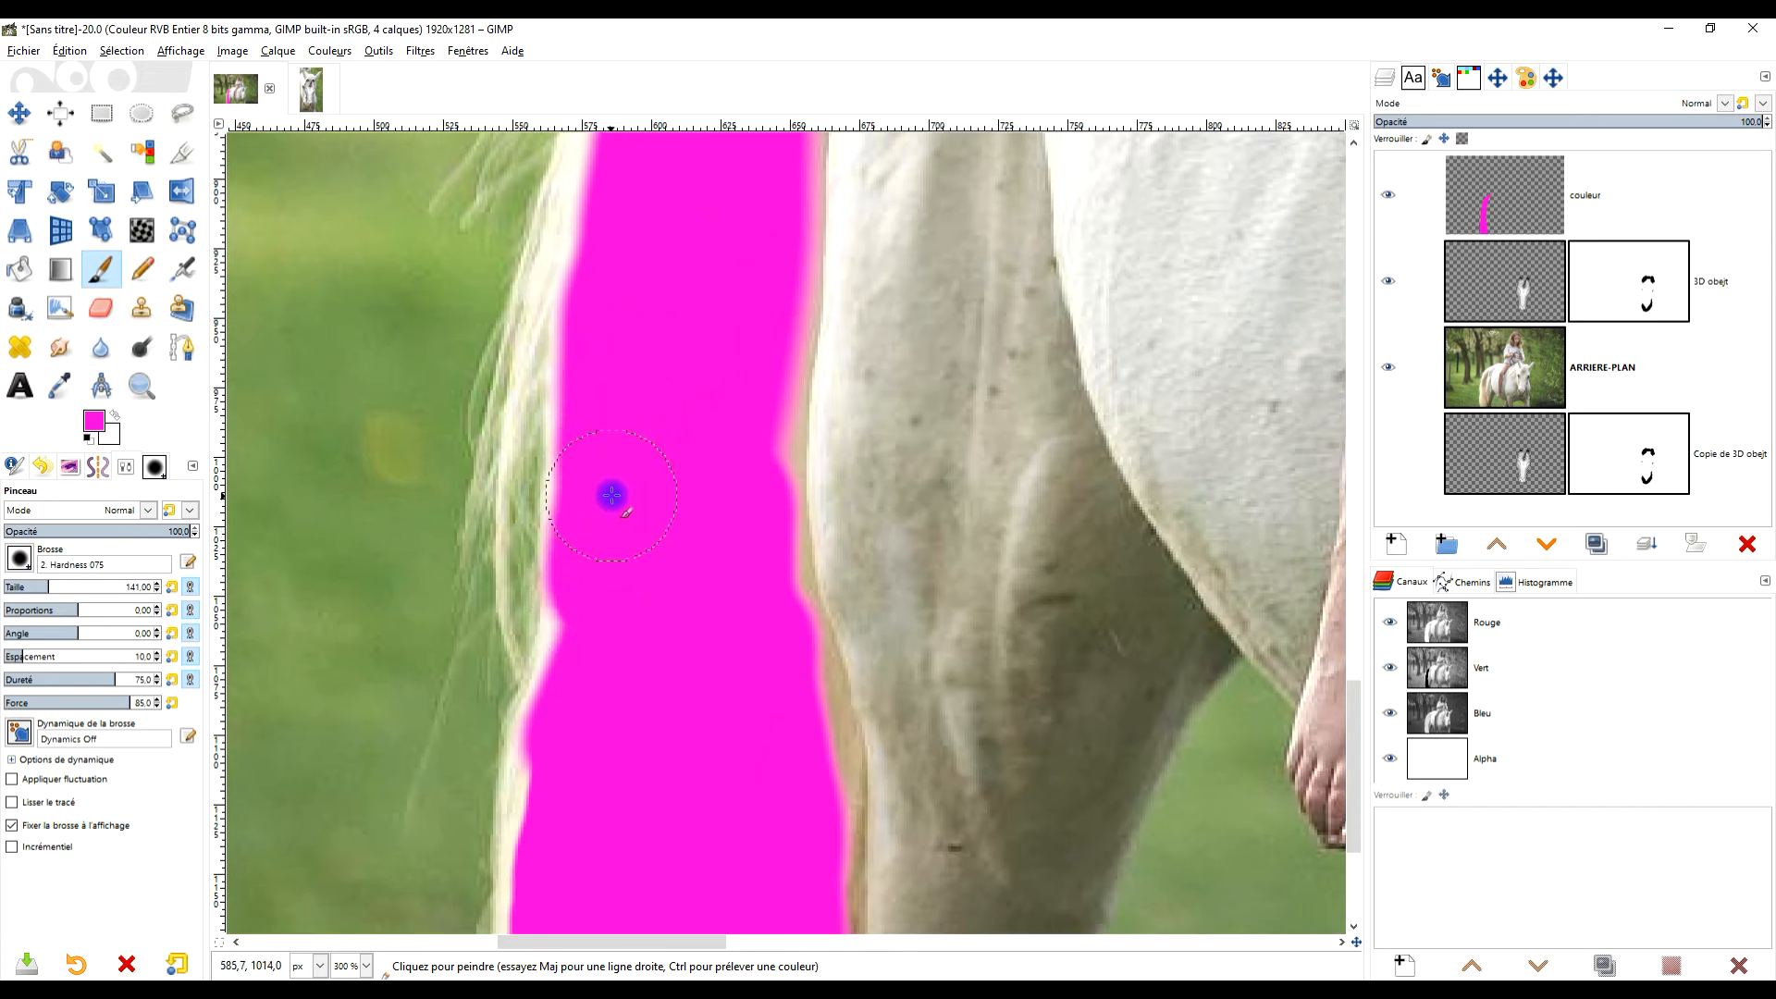
{"action": "scroll", "coordinate": [622, 718], "scroll_direction": "down", "scroll_amount": 4}
{"action": "mouse_move", "coordinate": [544, 485]}
{"action": "left_mouse_down"}
{"action": "mouse_move", "coordinate": [523, 636]}
{"action": "mouse_move", "coordinate": [586, 848]}
{"action": "left_mouse_up"}
Smudge the magenta along both edges of the tail to blend it into the outer hairs and towards the hind leg.
{"action": "left_click", "coordinate": [59, 346]}
{"action": "scroll", "coordinate": [746, 791], "scroll_direction": "up", "scroll_amount": 5}
{"action": "scroll", "coordinate": [747, 791], "scroll_direction": "left", "scroll_amount": 1}
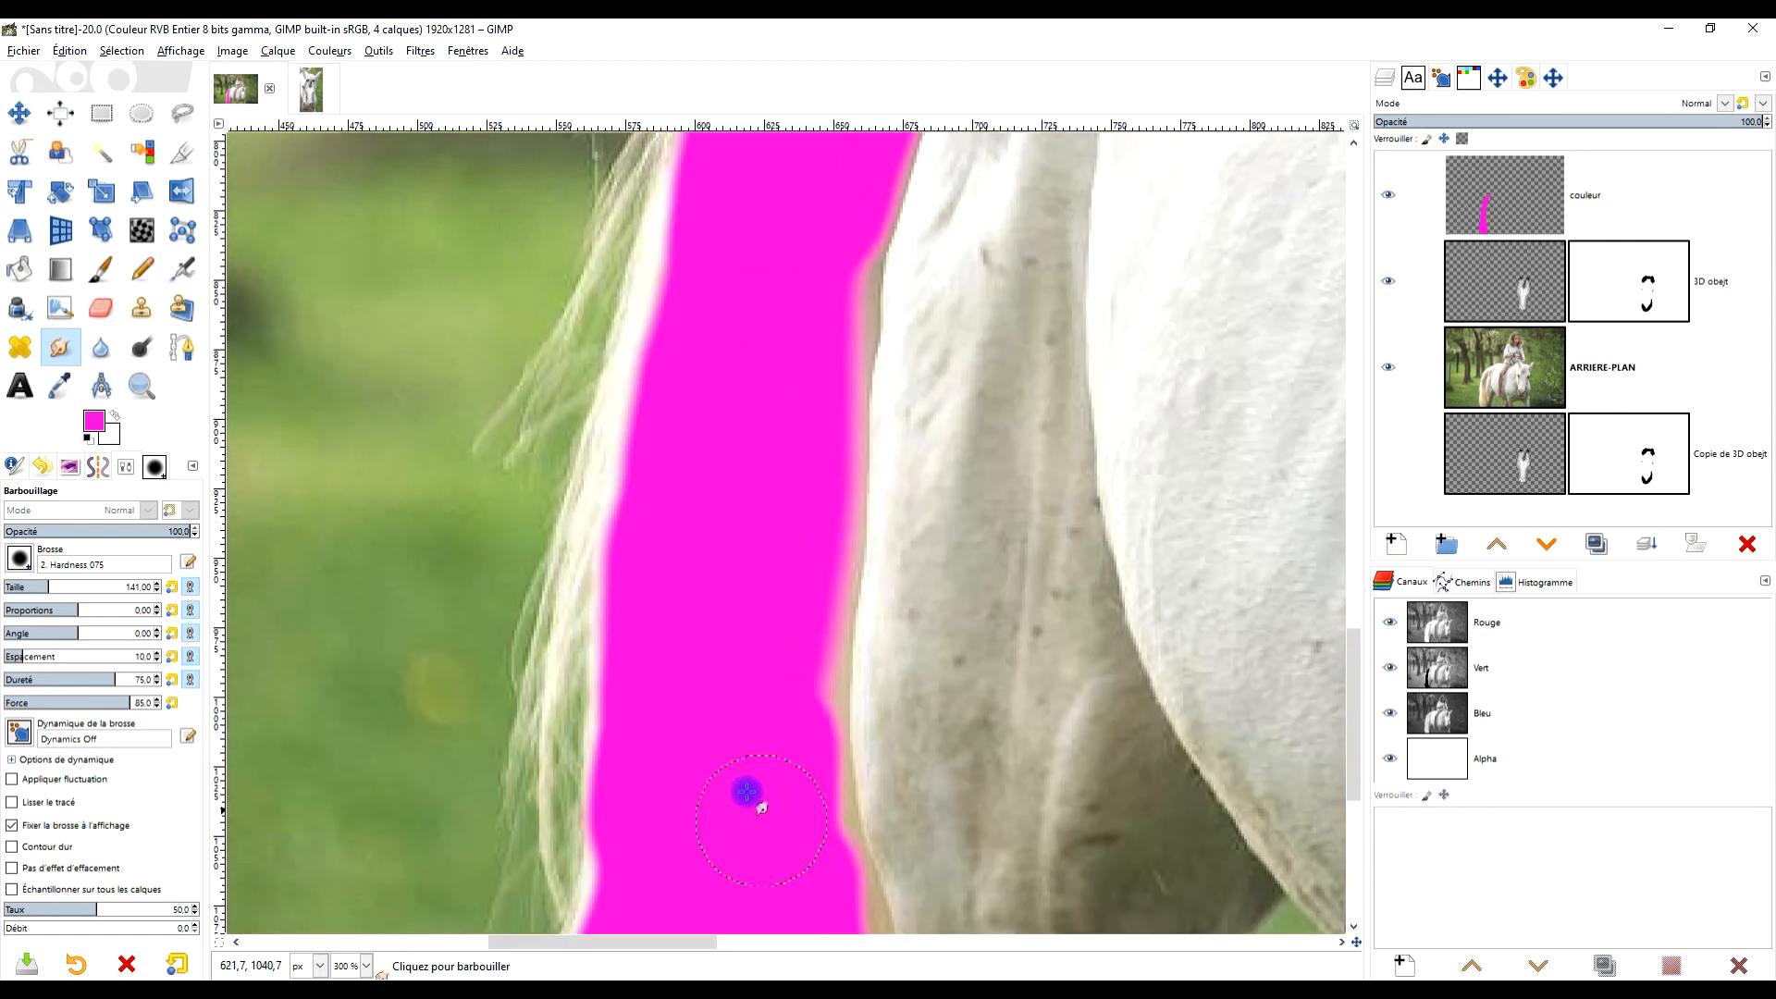
{"action": "mouse_move", "coordinate": [722, 314]}
{"action": "left_mouse_down"}
{"action": "mouse_move", "coordinate": [650, 435]}
{"action": "mouse_move", "coordinate": [718, 167]}
{"action": "mouse_move", "coordinate": [666, 266]}
{"action": "mouse_move", "coordinate": [642, 428]}
{"action": "left_mouse_up"}
{"action": "scroll", "coordinate": [713, 389], "scroll_direction": "down", "scroll_amount": 5}
{"action": "scroll", "coordinate": [713, 388], "scroll_direction": "right", "scroll_amount": 1}
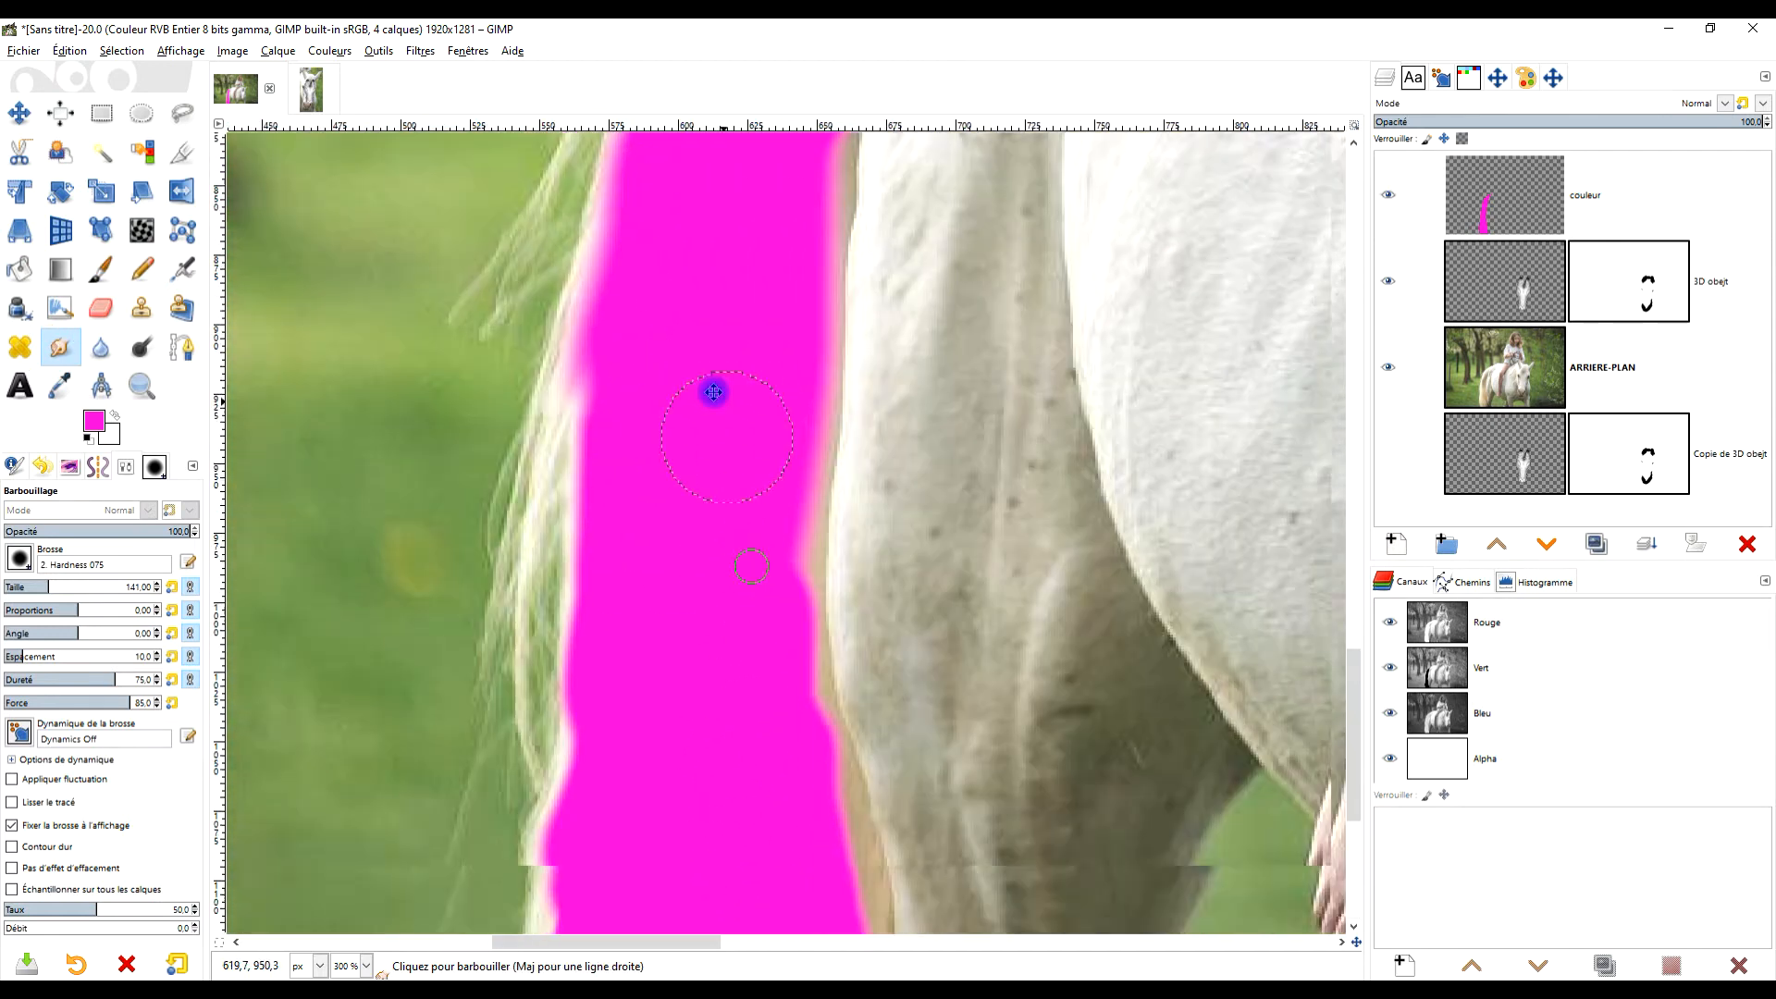
{"action": "mouse_move", "coordinate": [762, 477]}
{"action": "left_mouse_down"}
{"action": "mouse_move", "coordinate": [773, 428]}
{"action": "mouse_move", "coordinate": [753, 519]}
{"action": "mouse_move", "coordinate": [813, 678]}
{"action": "left_mouse_up"}
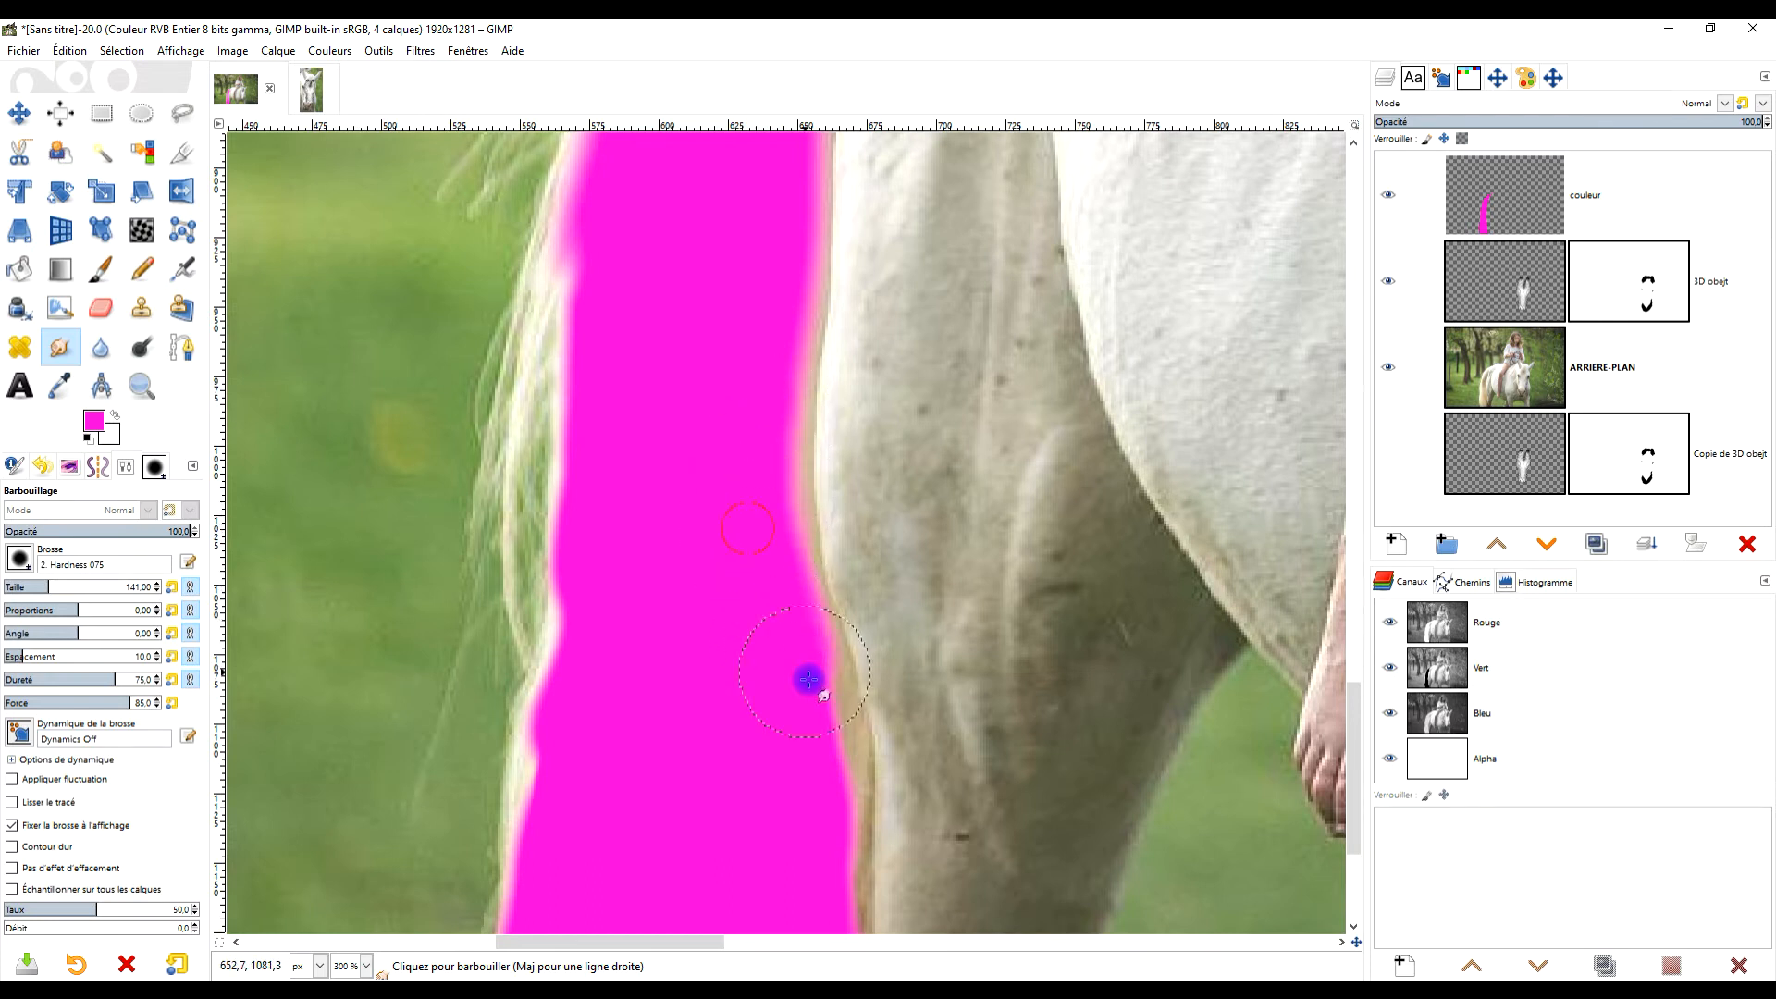
{"action": "scroll", "coordinate": [766, 564], "scroll_direction": "down", "scroll_amount": 3}
{"action": "scroll", "coordinate": [766, 564], "scroll_direction": "right", "scroll_amount": 1}
{"action": "scroll", "coordinate": [765, 564], "scroll_direction": "down", "scroll_amount": 4}
{"action": "scroll", "coordinate": [765, 565], "scroll_direction": "right", "scroll_amount": 1}
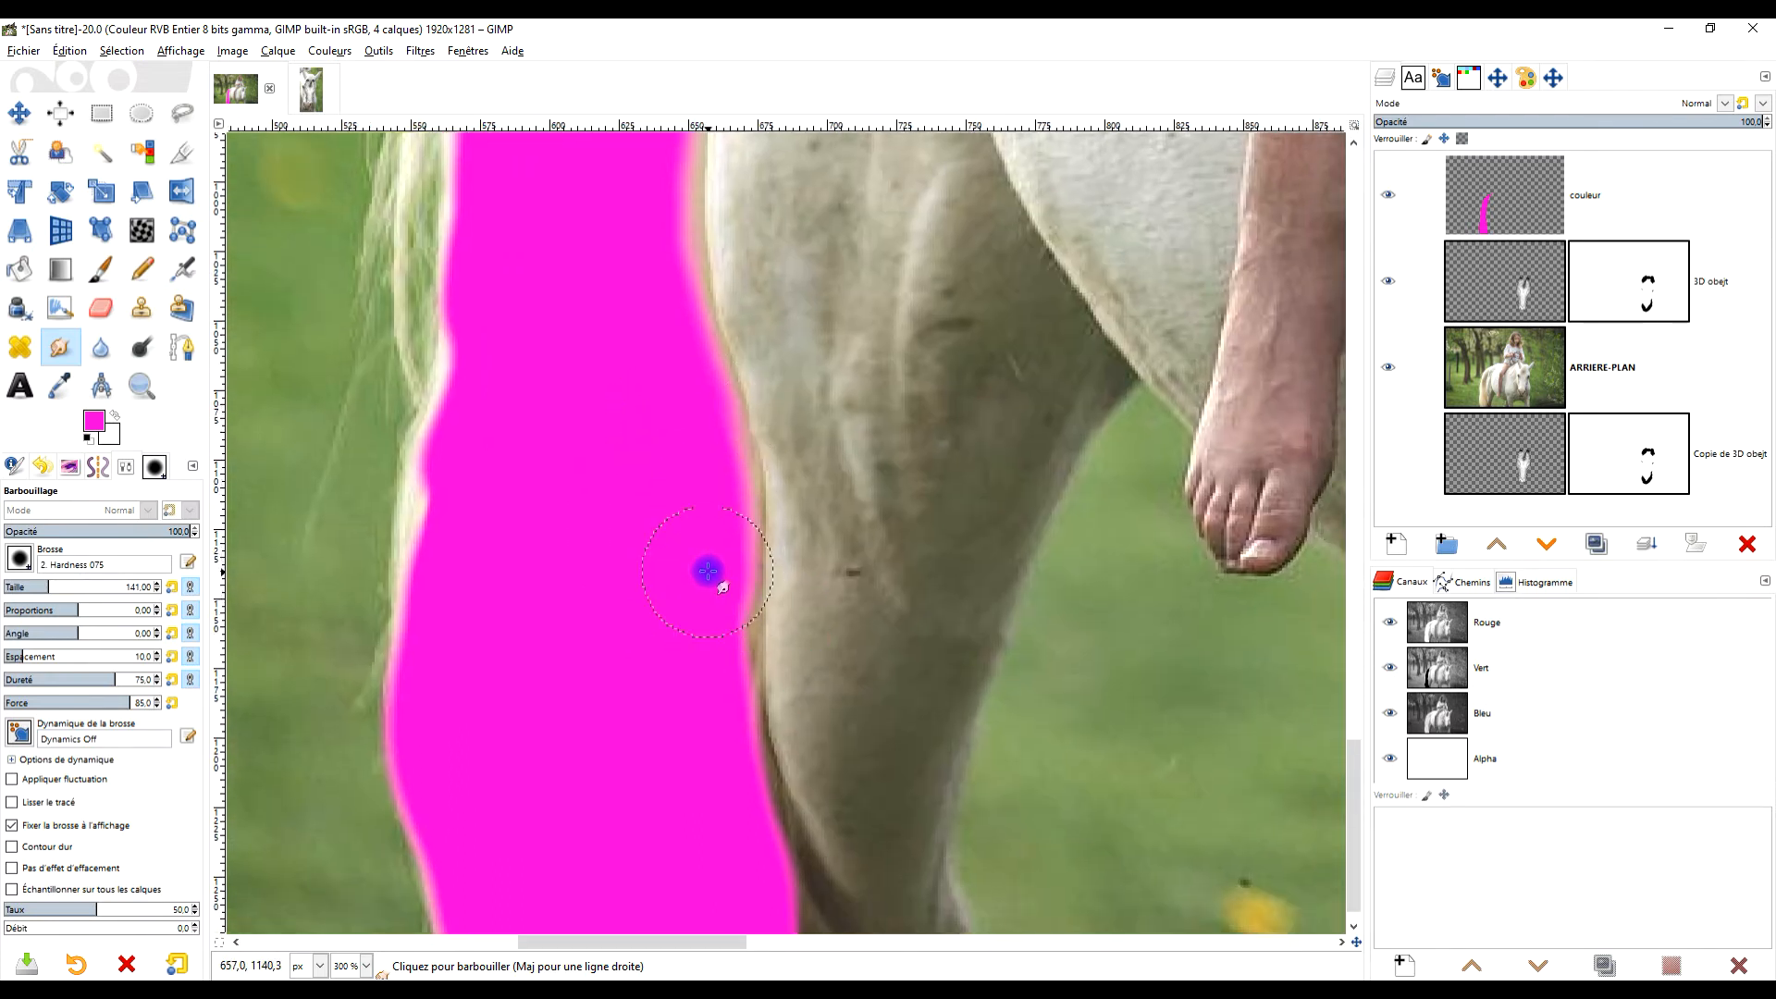
{"action": "scroll", "coordinate": [701, 810], "scroll_direction": "up", "scroll_amount": 5}
{"action": "scroll", "coordinate": [700, 810], "scroll_direction": "left", "scroll_amount": 1}
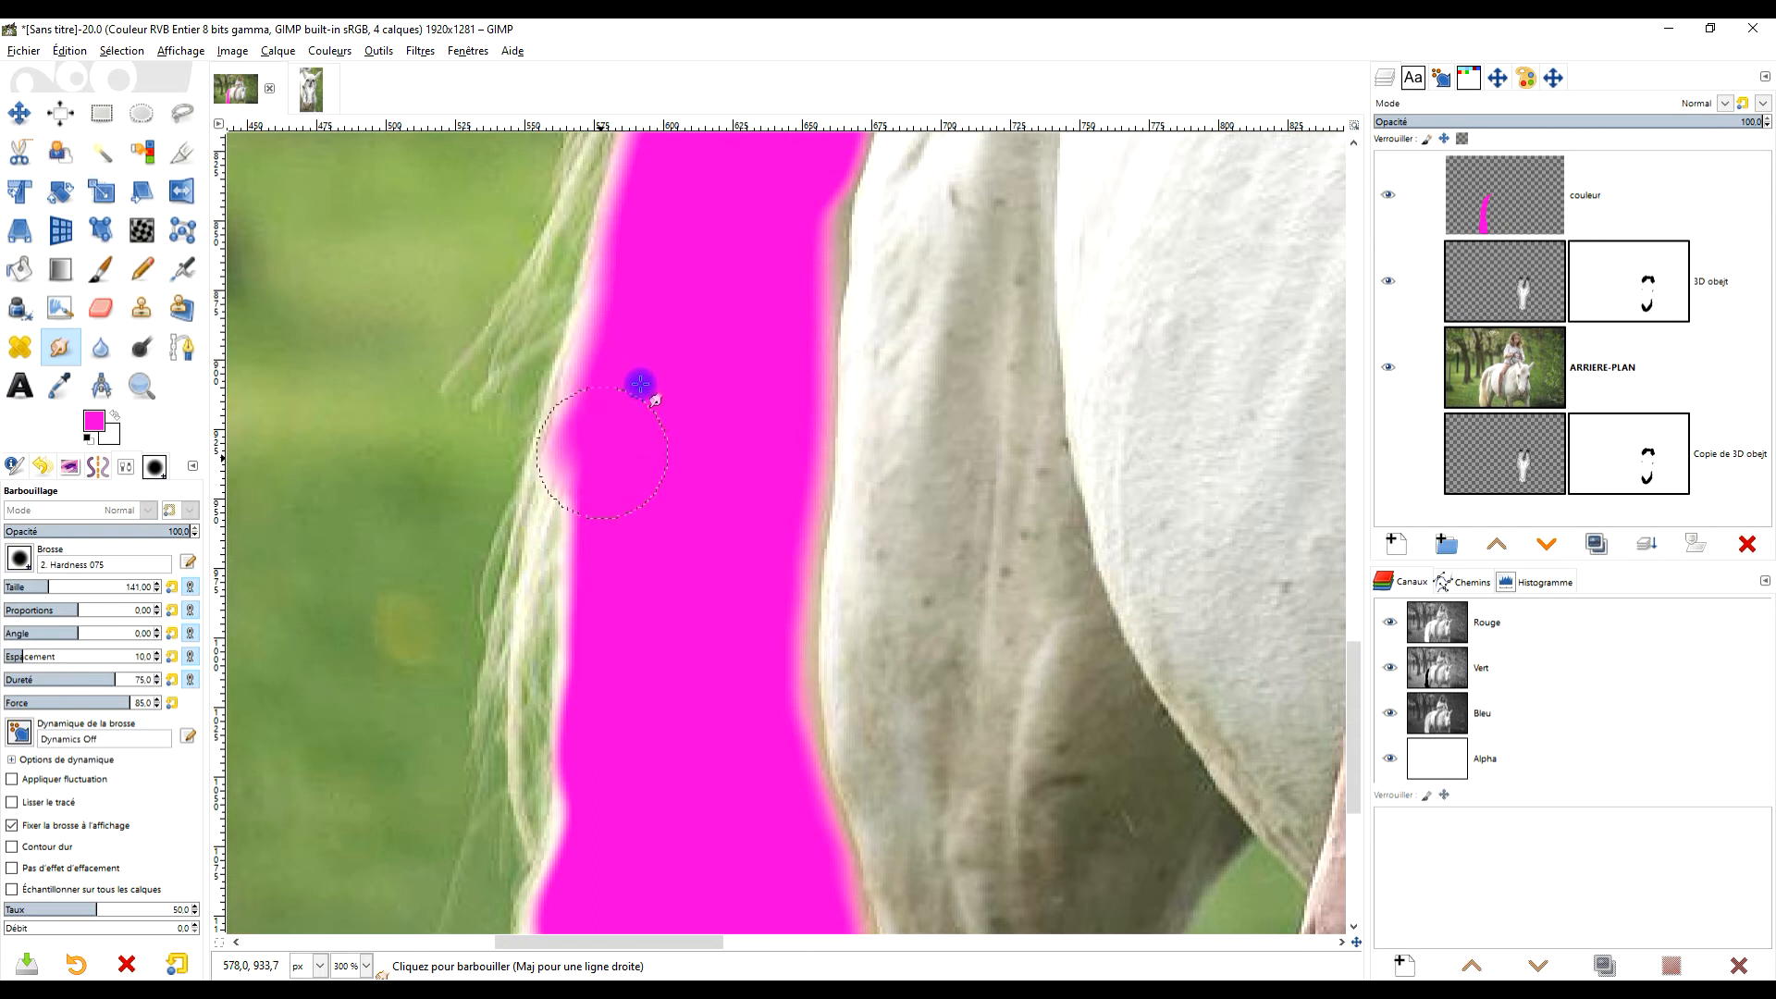
{"action": "scroll", "coordinate": [664, 529], "scroll_direction": "up", "scroll_amount": 5}
{"action": "scroll", "coordinate": [663, 529], "scroll_direction": "right", "scroll_amount": 1}
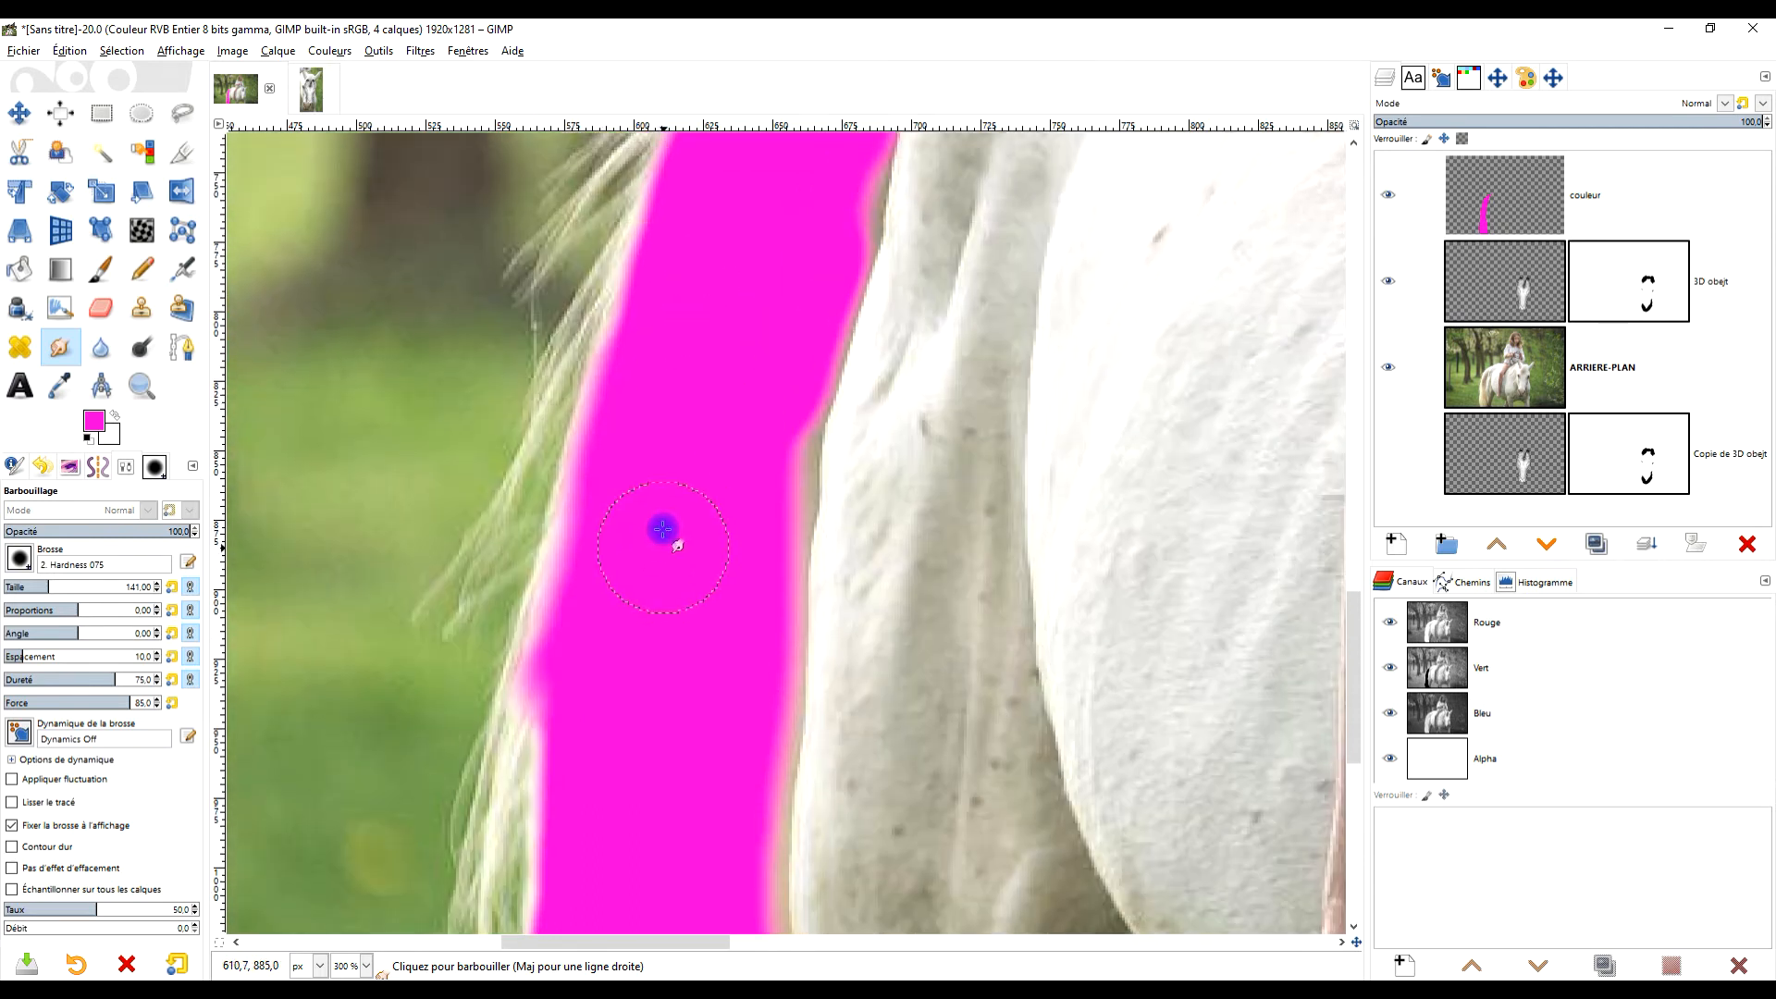
Try the Couleur LCh blending mode on the couleur layer and inspect the coloured tail.
{"action": "left_click", "coordinate": [1543, 183]}
{"action": "left_click", "coordinate": [1708, 106]}
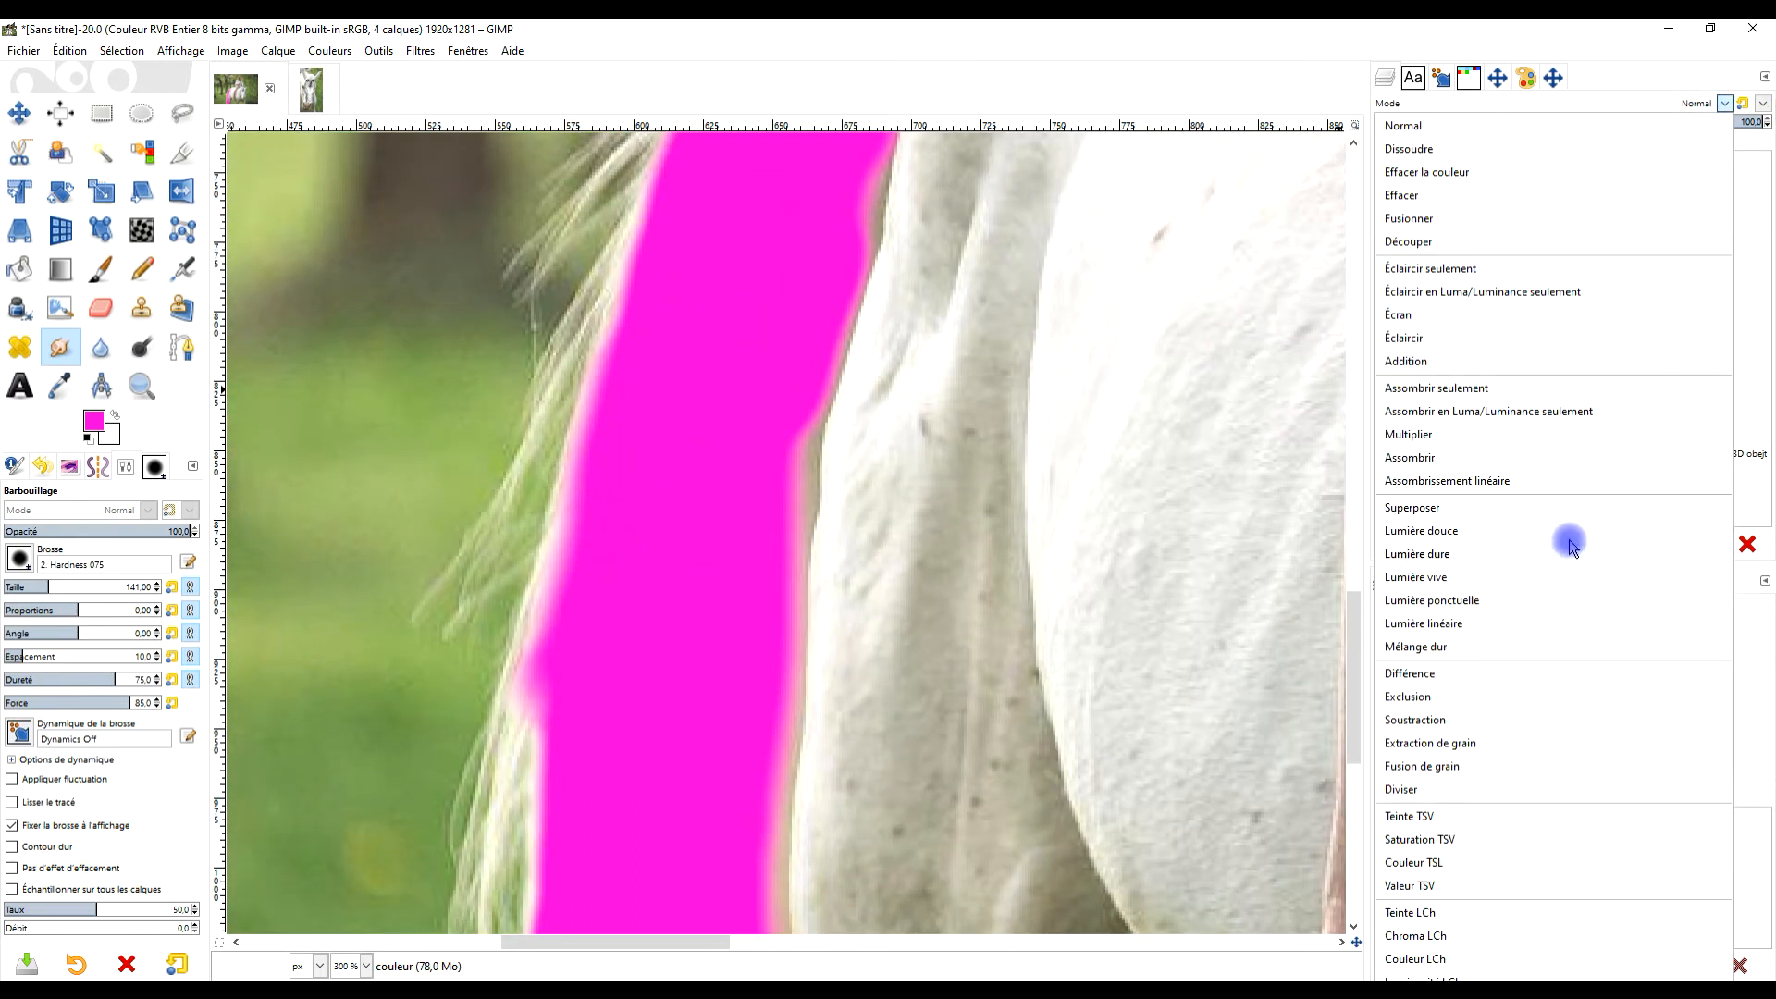
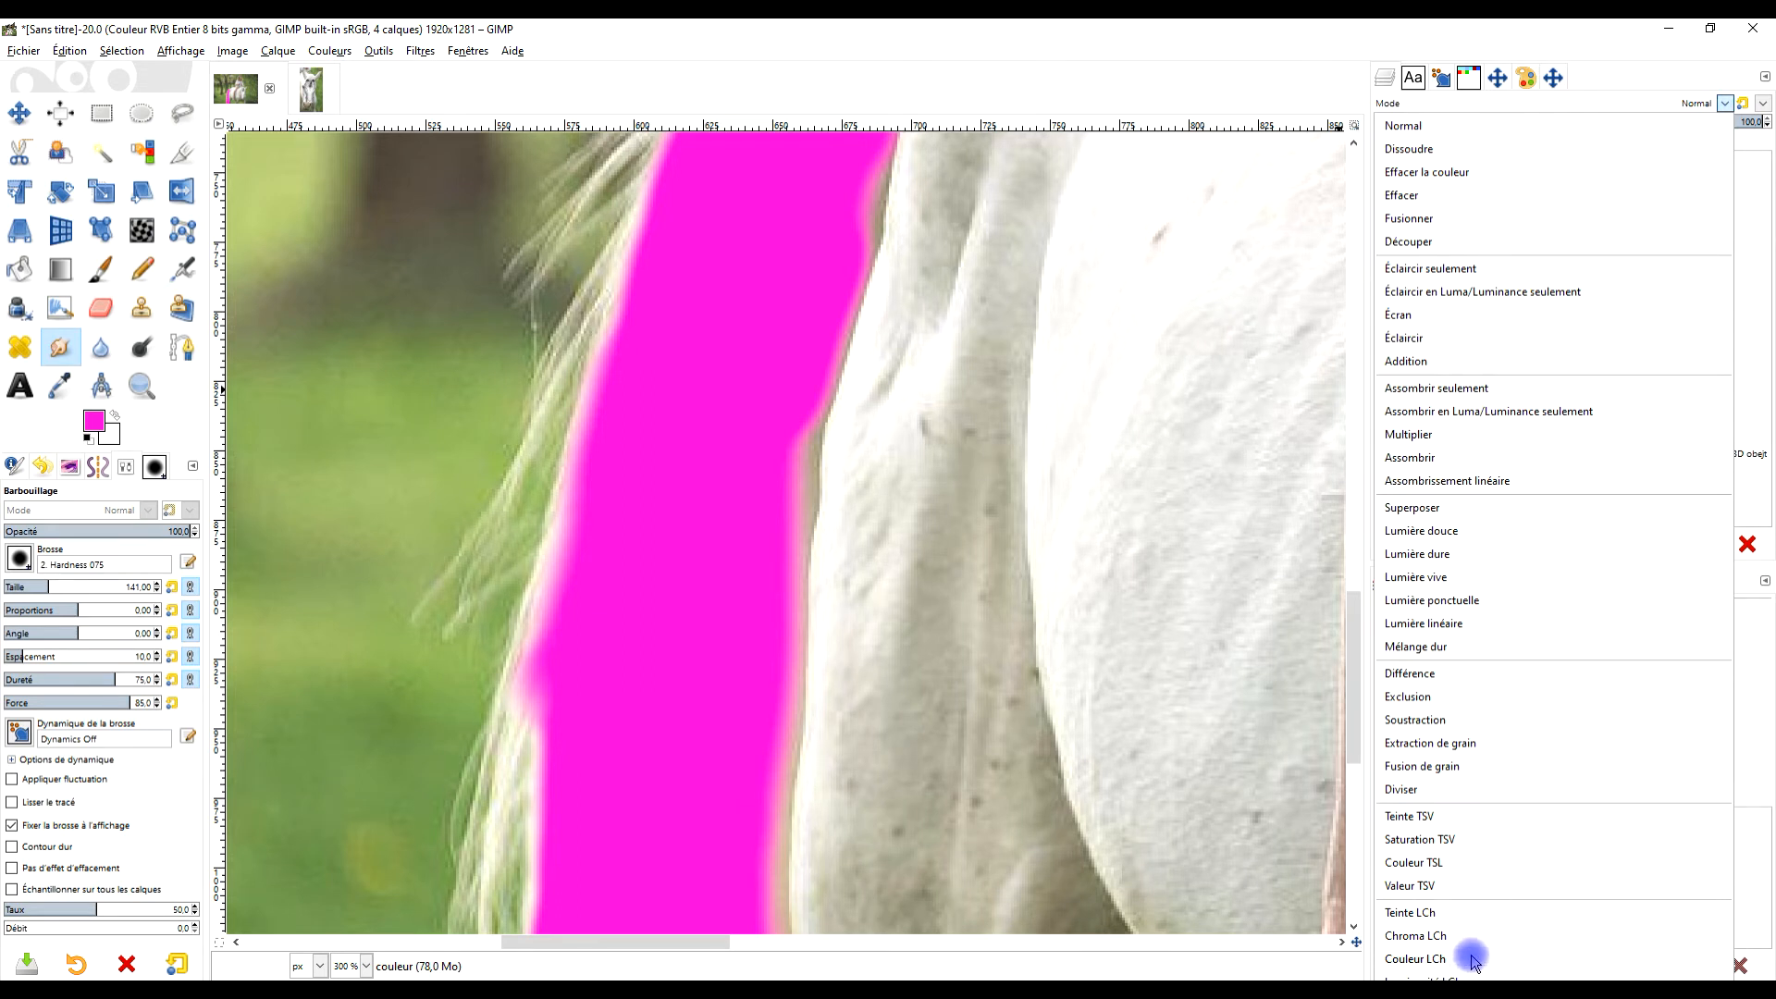
{"action": "left_click", "coordinate": [1471, 962]}
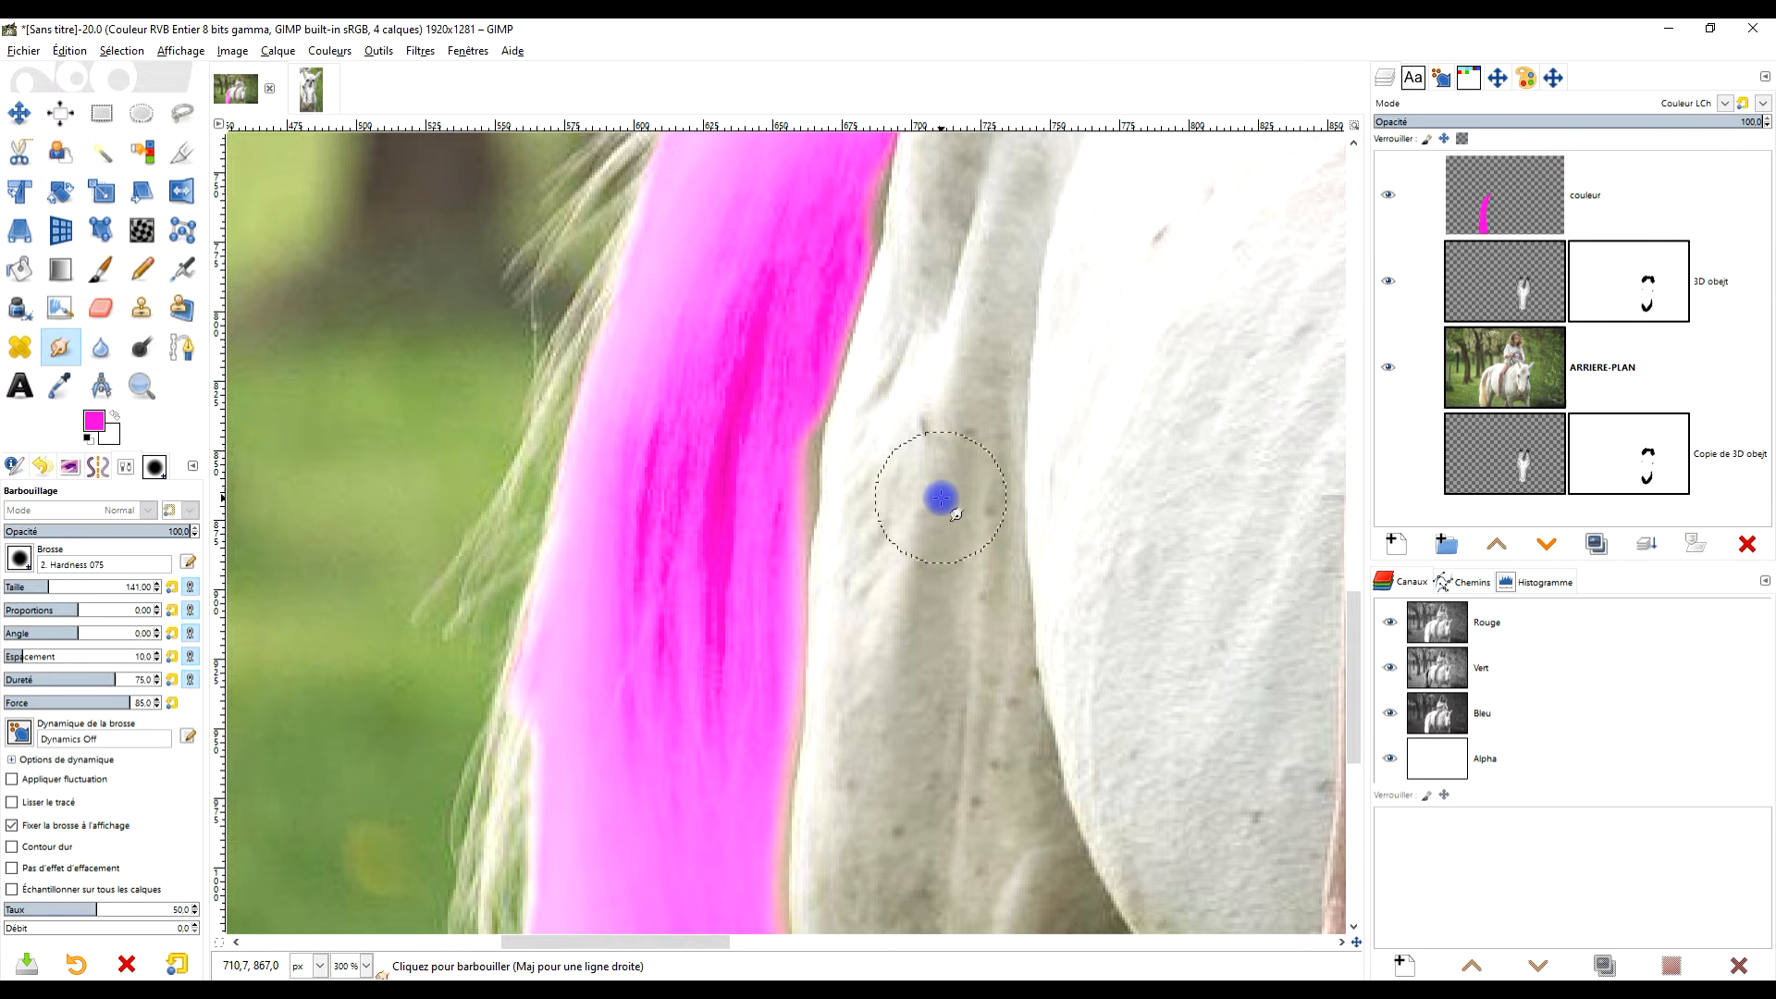
{"action": "scroll", "coordinate": [953, 463], "scroll_direction": "down", "scroll_amount": 3}
{"action": "scroll", "coordinate": [969, 433], "scroll_direction": "up", "scroll_amount": 2}
{"action": "scroll", "coordinate": [970, 433], "scroll_direction": "up", "scroll_amount": 3}
{"action": "scroll", "coordinate": [920, 448], "scroll_direction": "right", "scroll_amount": 4}
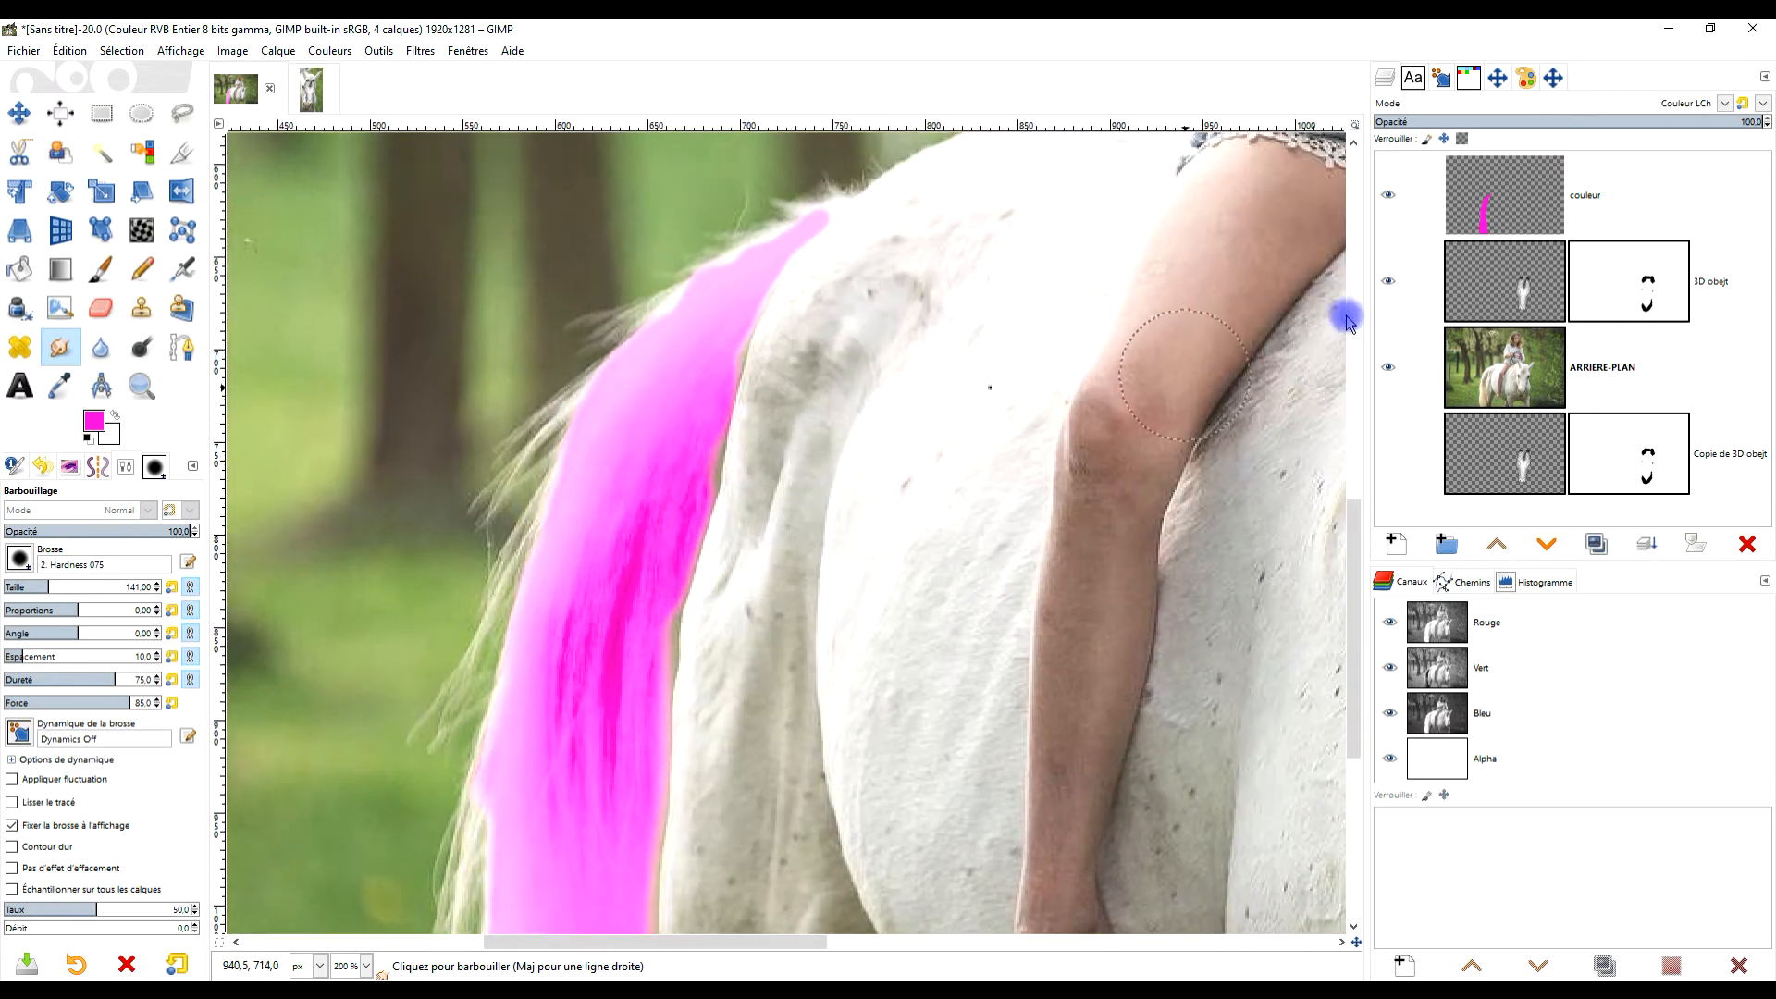
Set the couleur layer's blending mode to Couleur TSL.
{"action": "left_click", "coordinate": [1598, 183]}
{"action": "left_click", "coordinate": [1680, 105]}
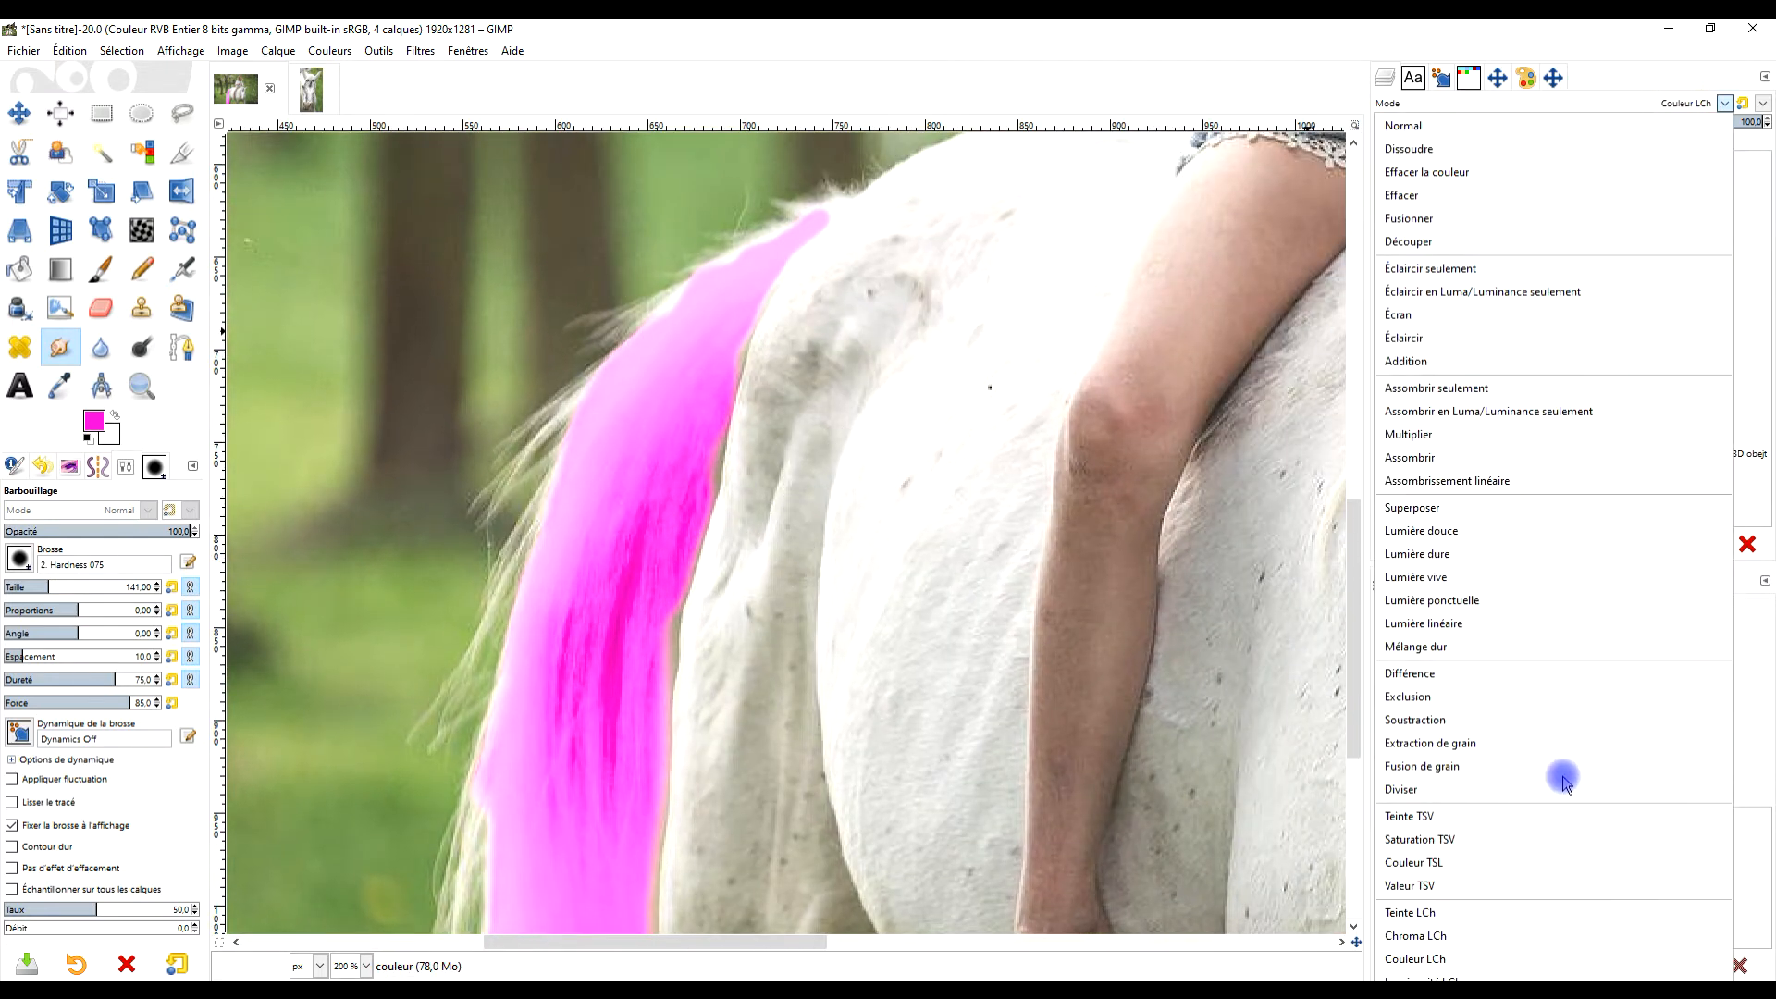
{"action": "left_click", "coordinate": [1520, 866]}
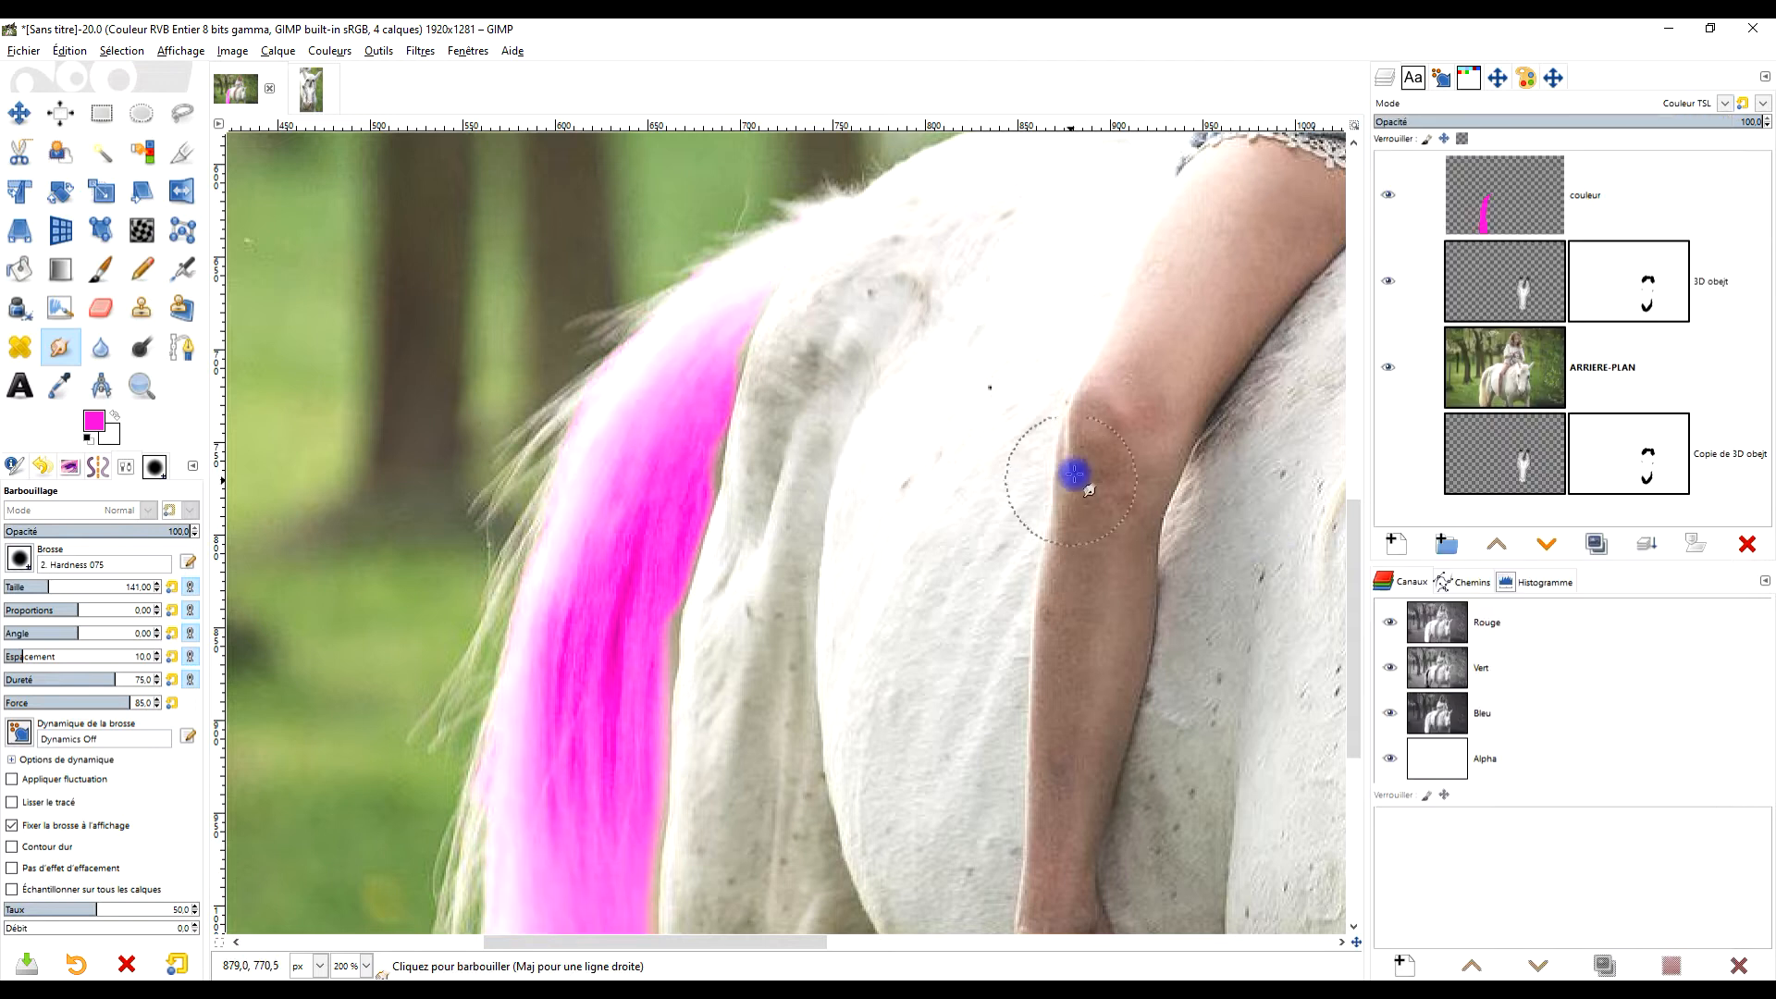
Set the couleur layer's blending mode to Multiplier and check the effect along the tail.
{"action": "left_click", "coordinate": [1647, 108]}
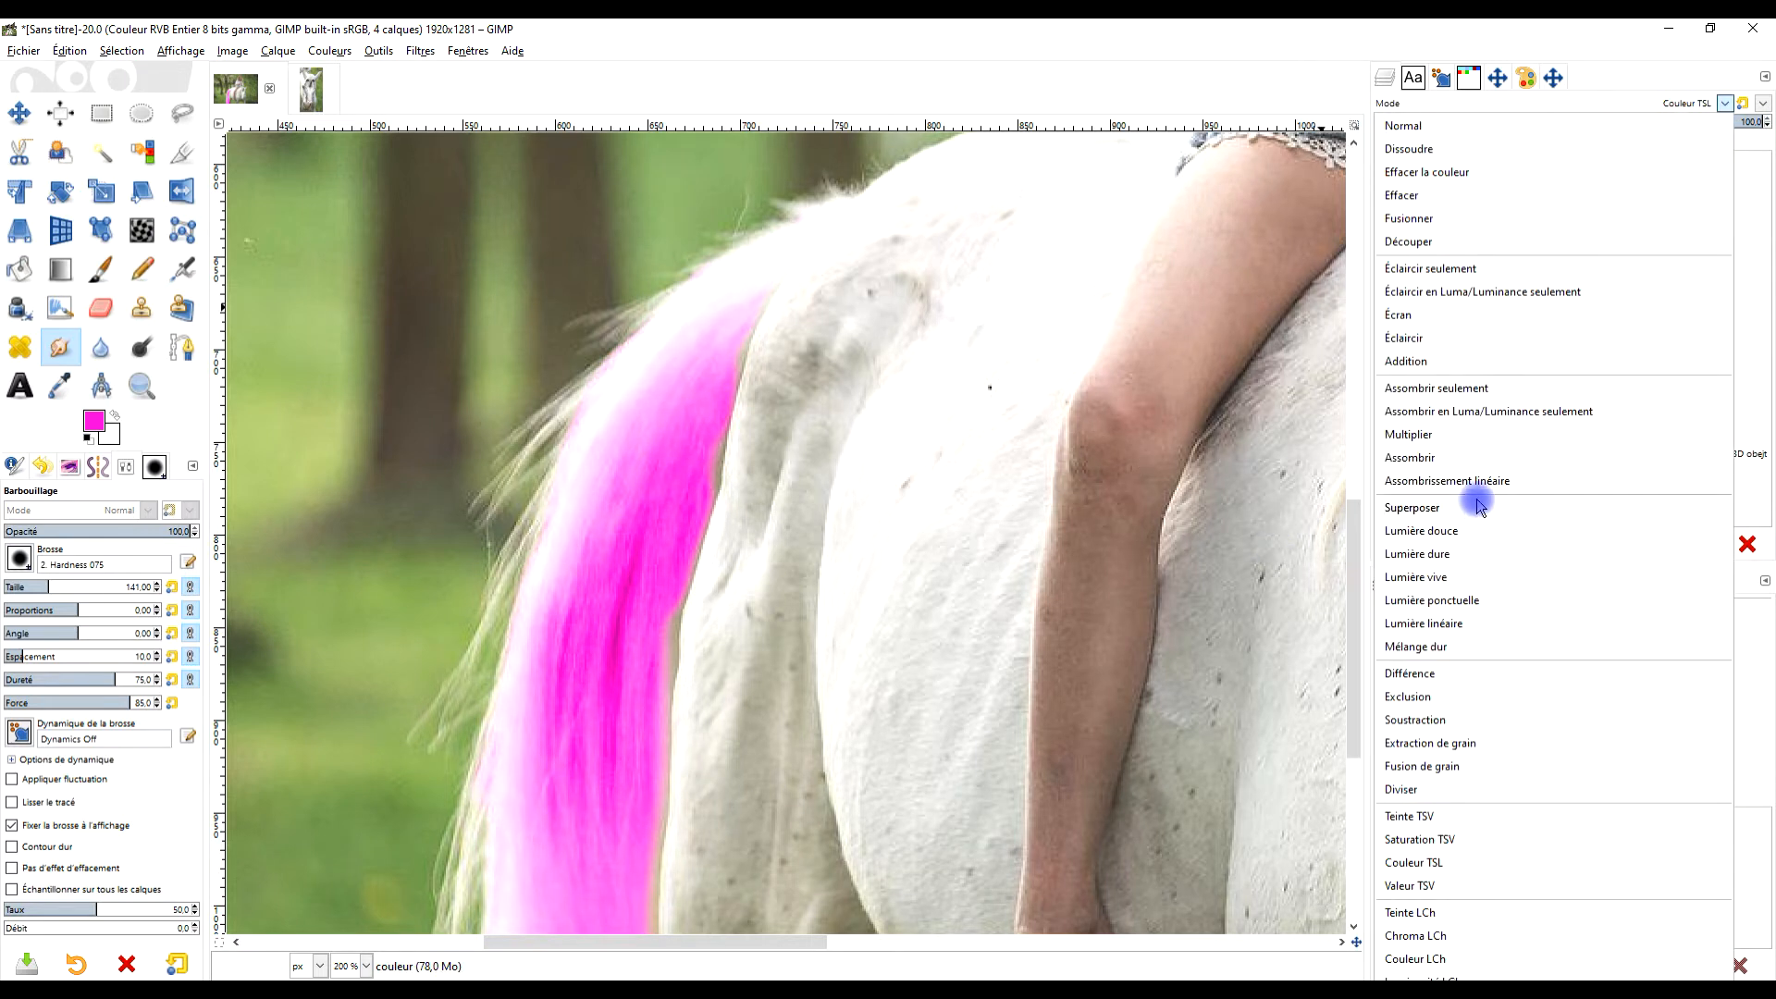
{"action": "left_click", "coordinate": [1481, 438]}
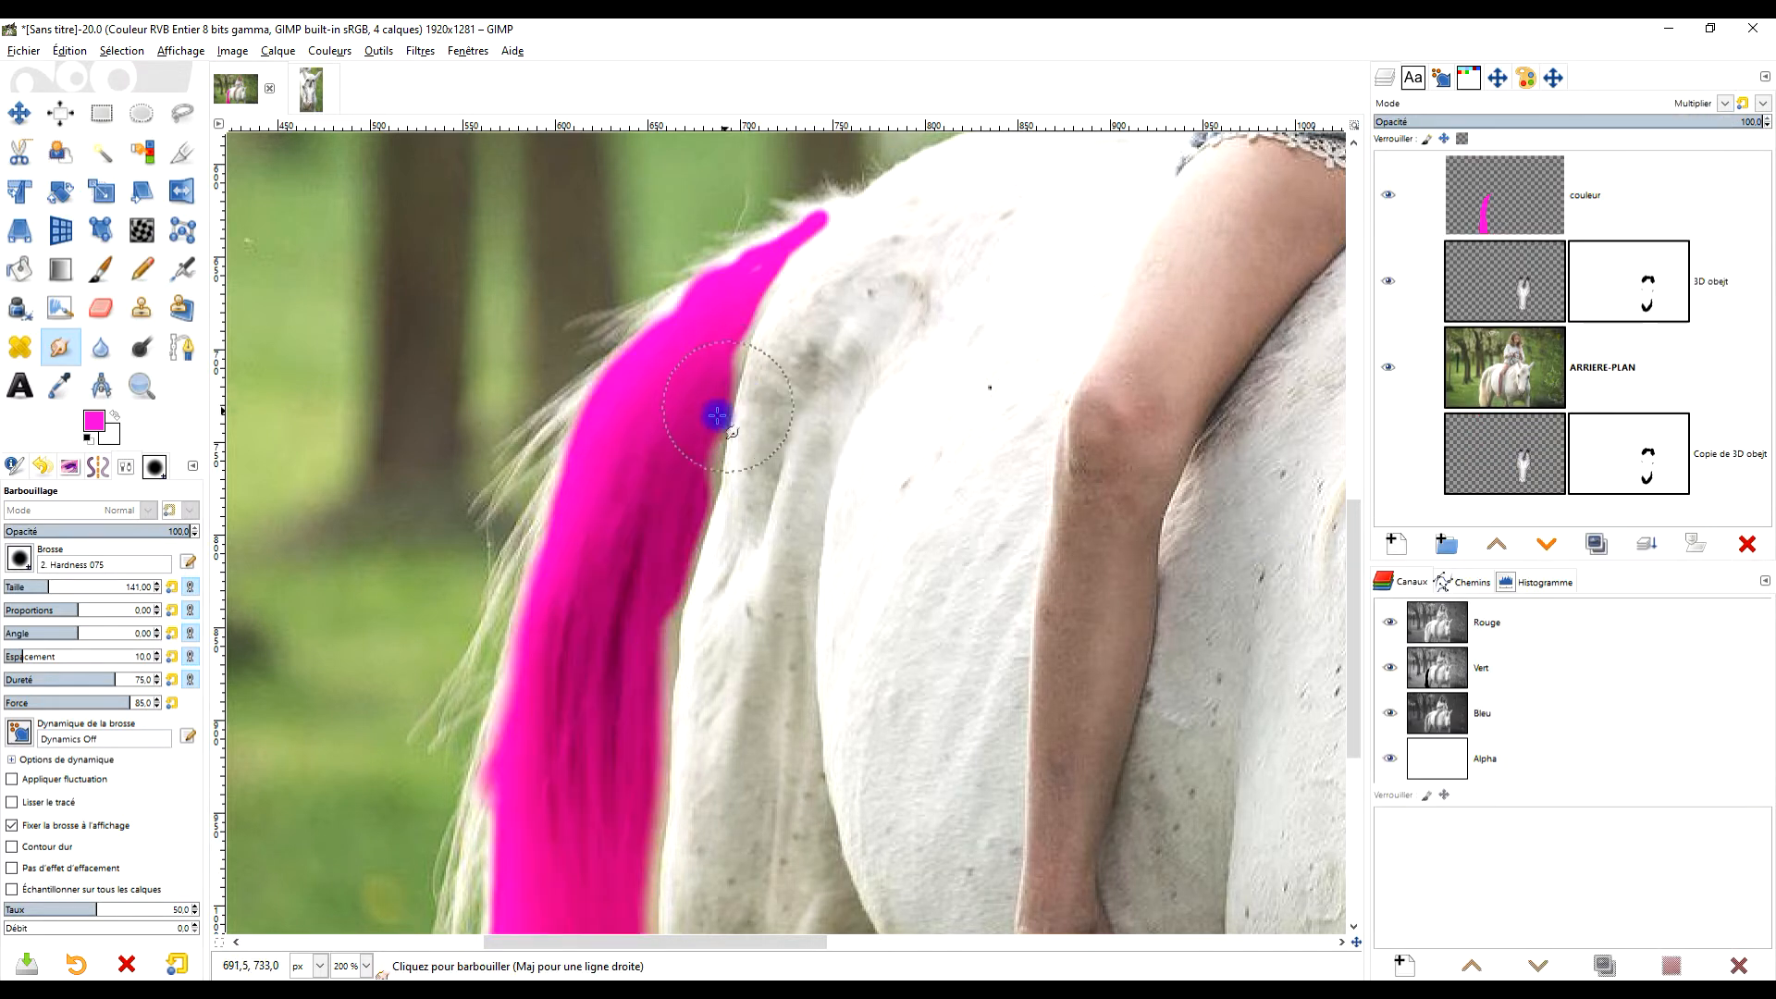
{"action": "scroll", "coordinate": [718, 413], "scroll_direction": "down", "scroll_amount": 3}
{"action": "scroll", "coordinate": [682, 468], "scroll_direction": "up", "scroll_amount": 2}
{"action": "scroll", "coordinate": [703, 509], "scroll_direction": "up", "scroll_amount": 1}
{"action": "scroll", "coordinate": [706, 504], "scroll_direction": "down", "scroll_amount": 1}
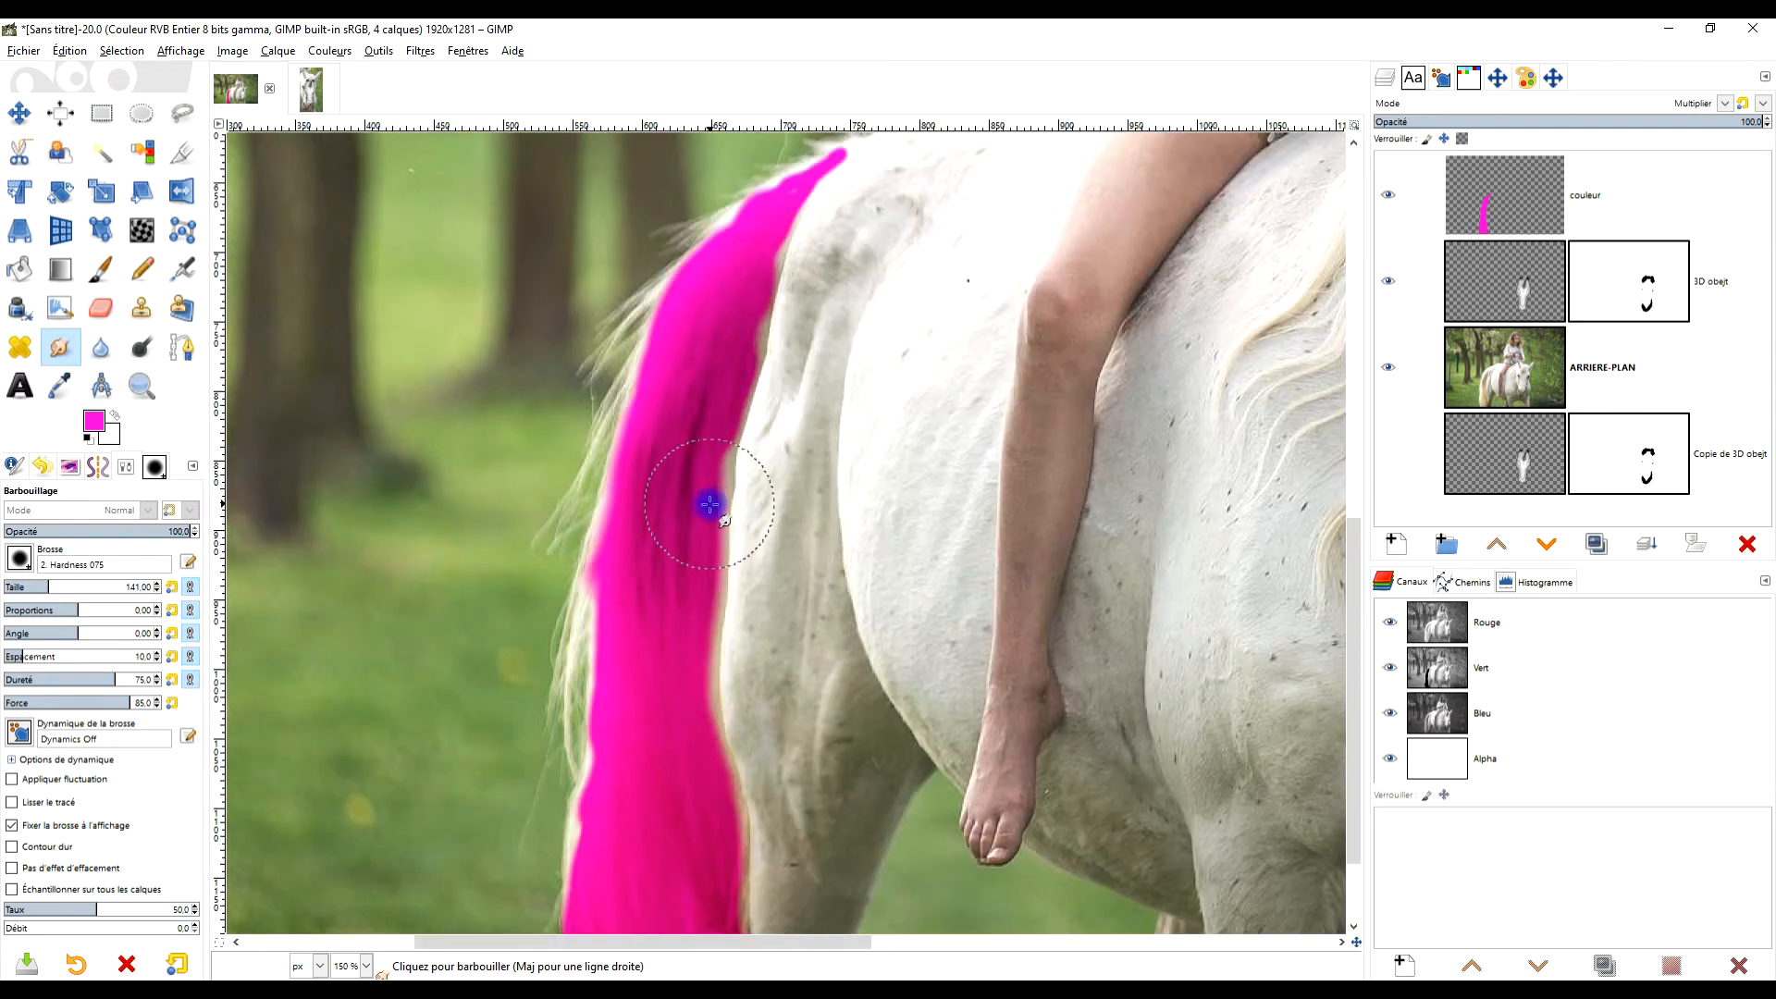
{"action": "scroll", "coordinate": [805, 515], "scroll_direction": "down", "scroll_amount": 1}
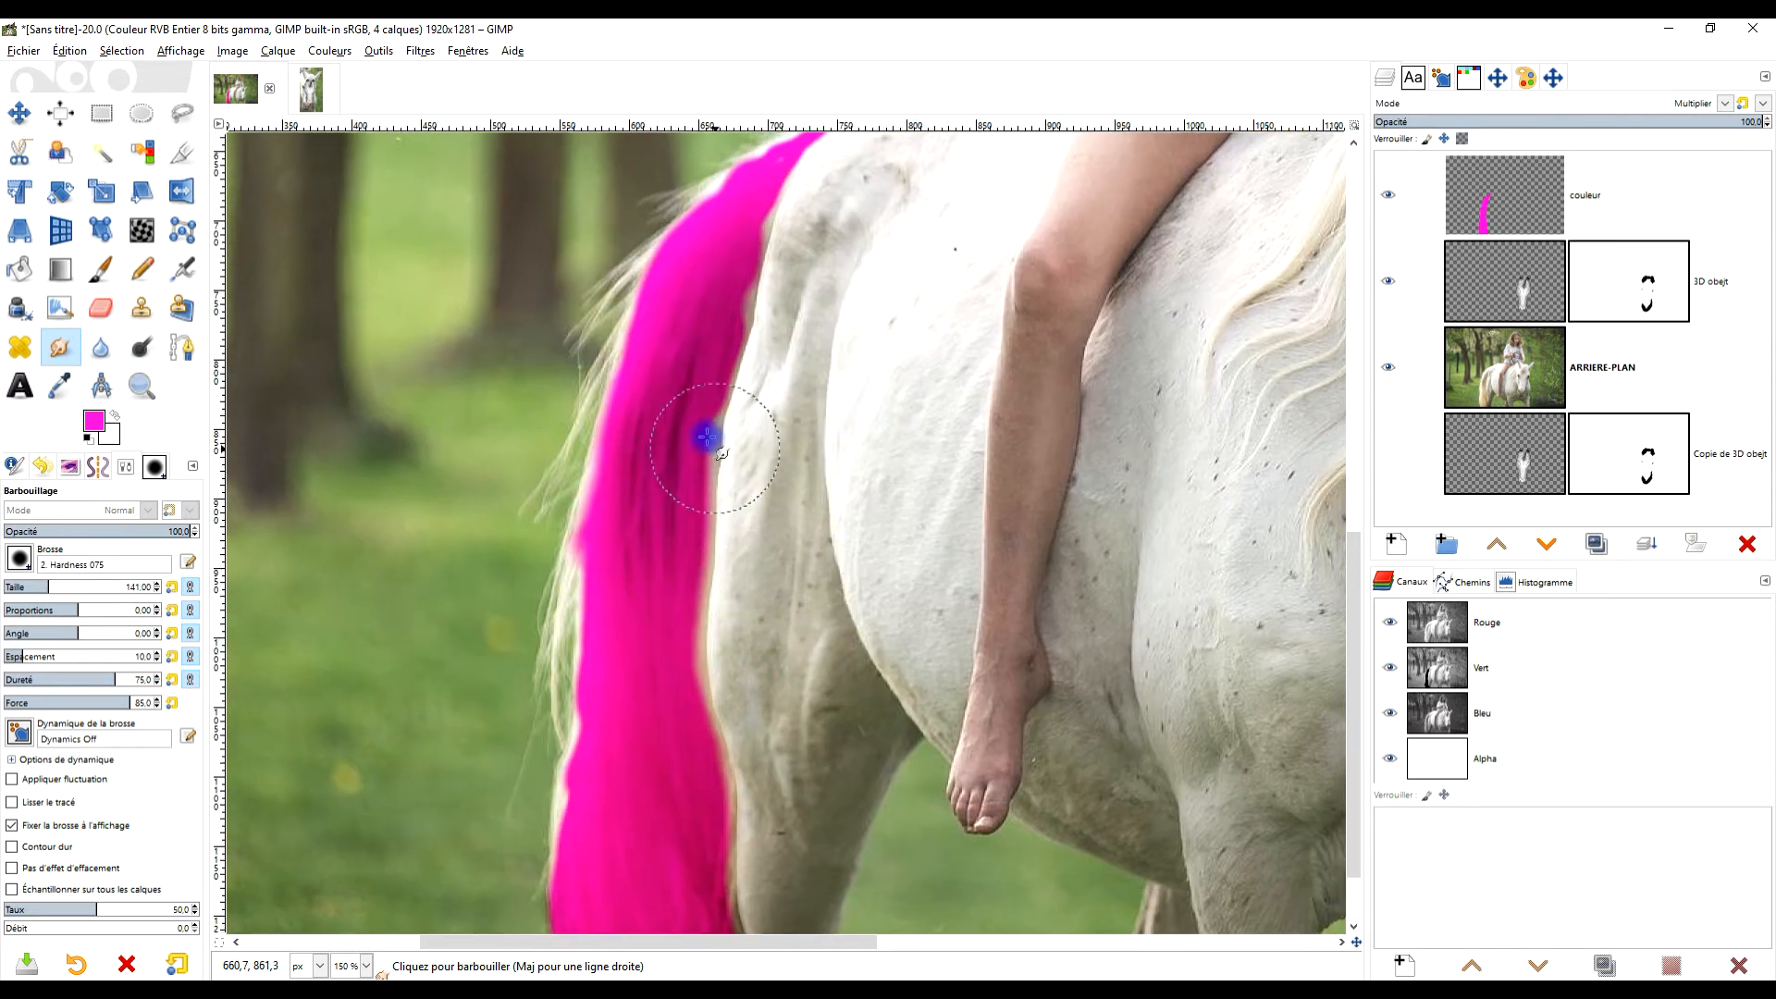
Apply a Gaussian blur of 14.71 in X and Y to the couleur layer.
{"action": "left_click", "coordinate": [376, 50]}
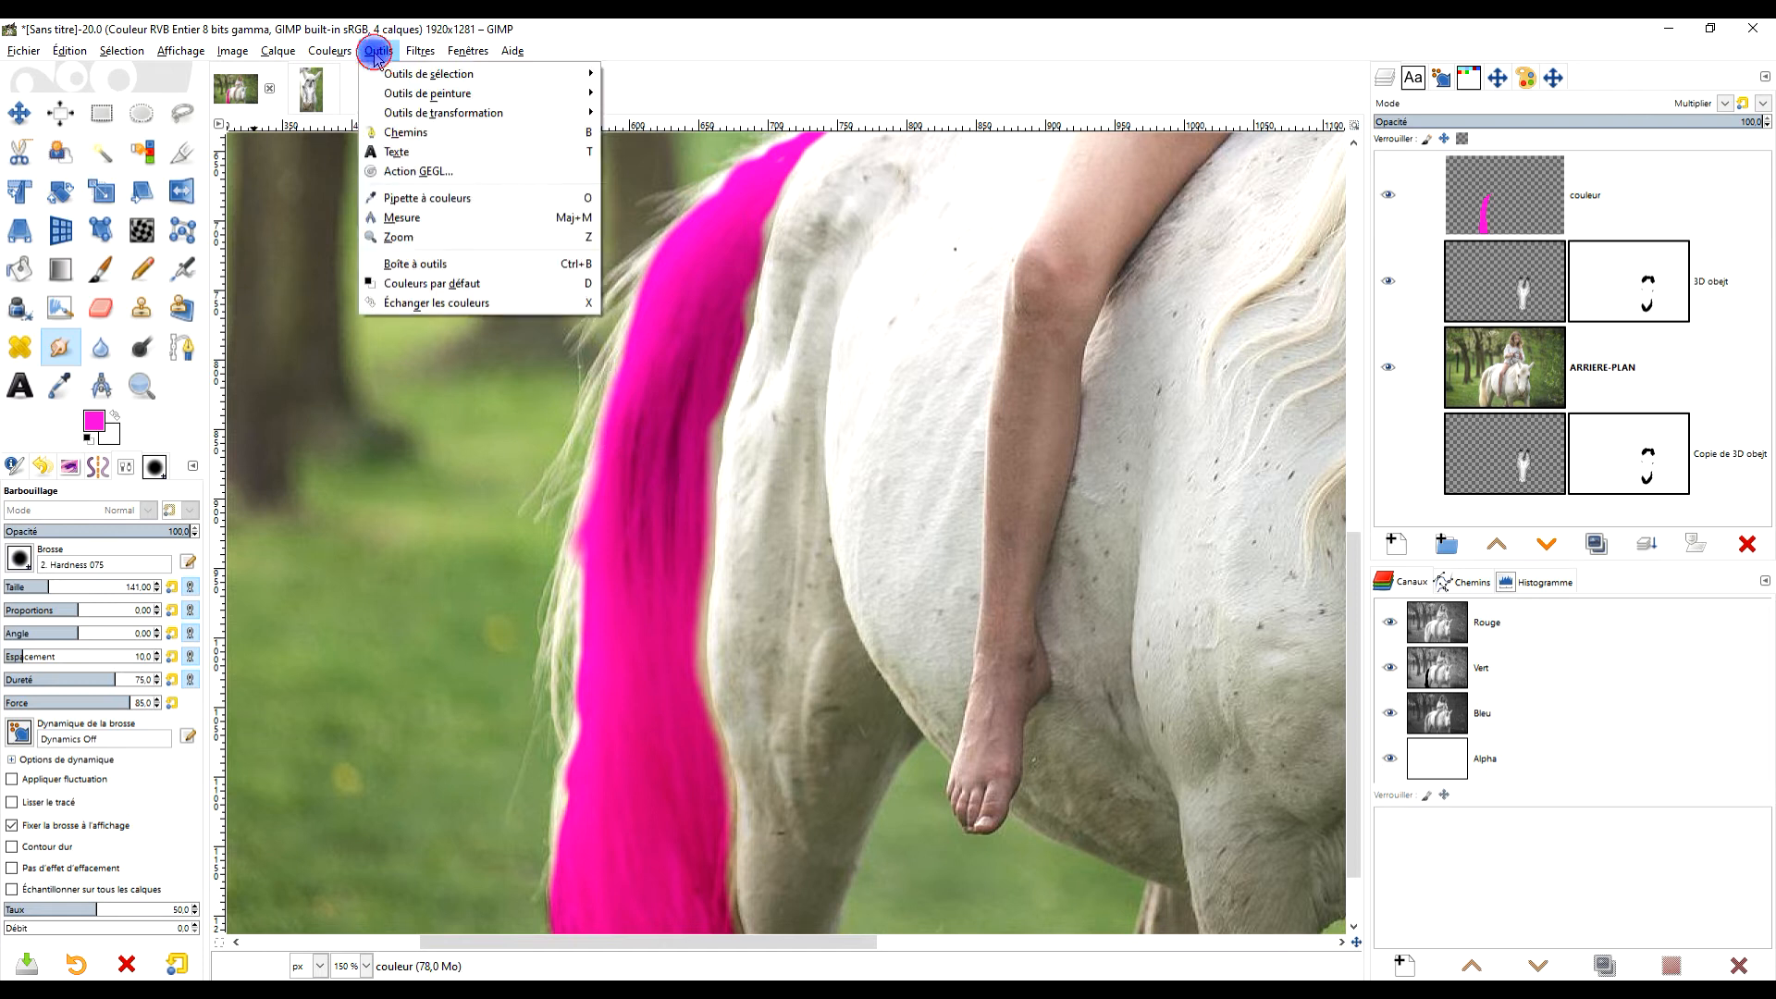
{"action": "mouse_move", "coordinate": [413, 54]}
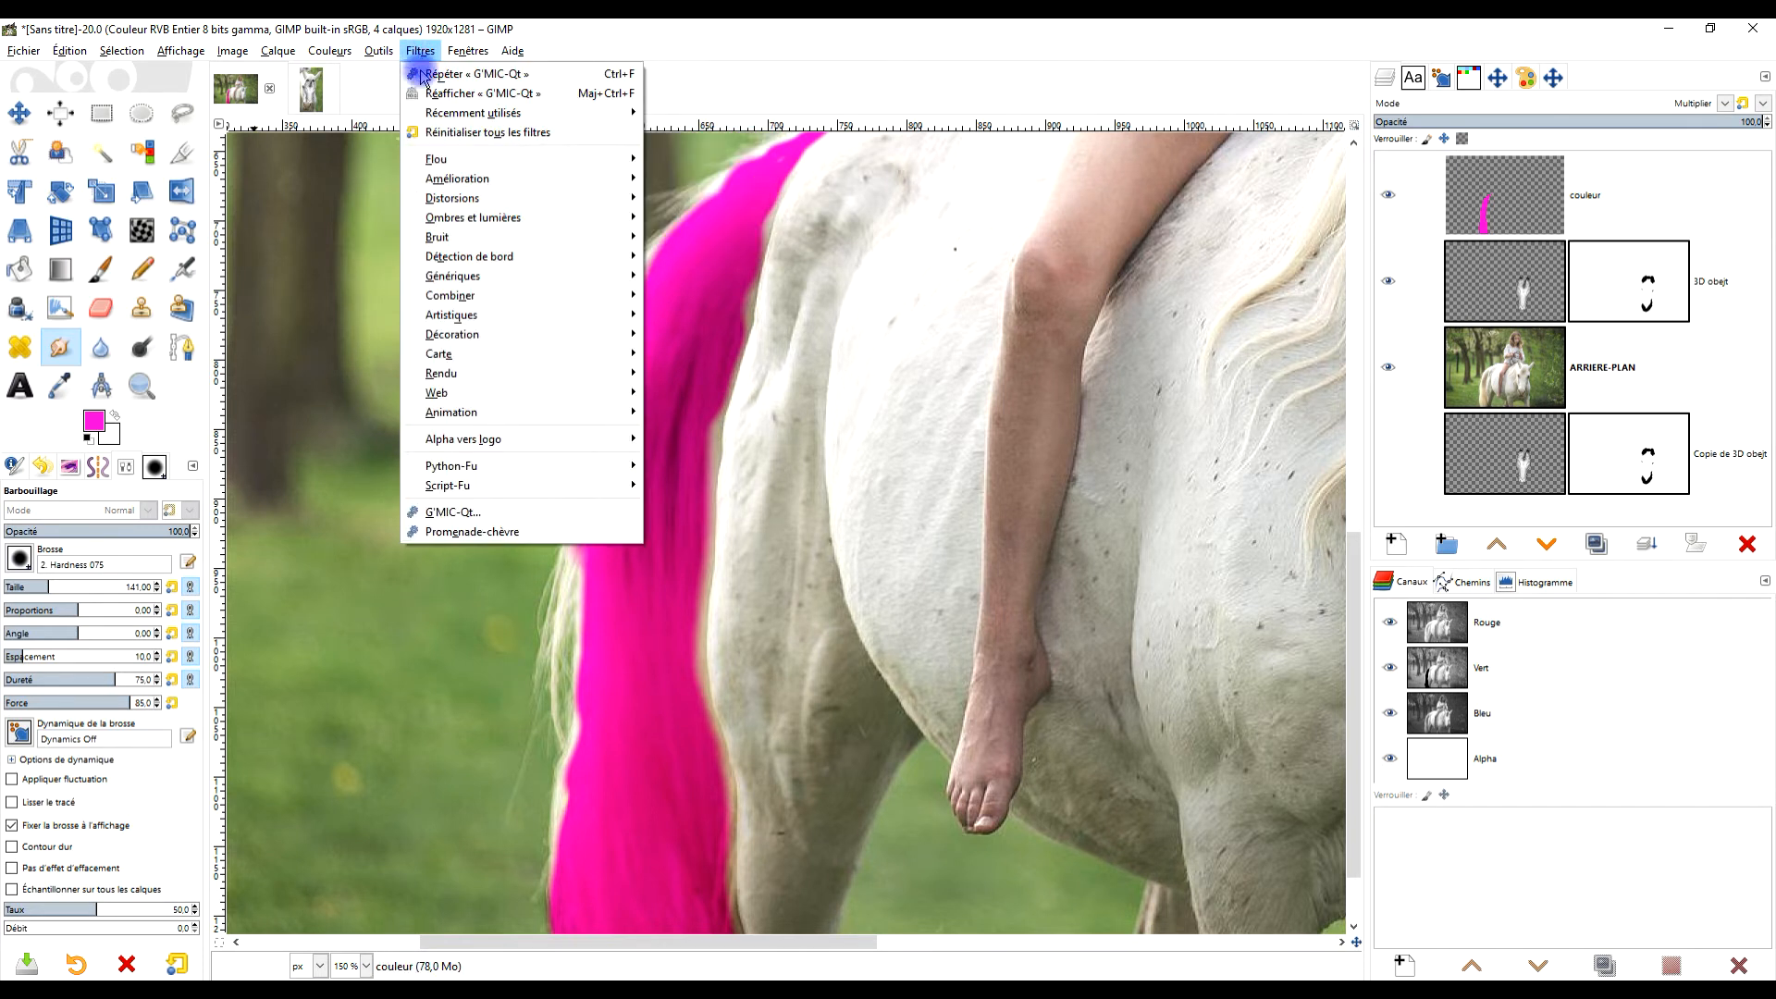
{"action": "mouse_move", "coordinate": [537, 165]}
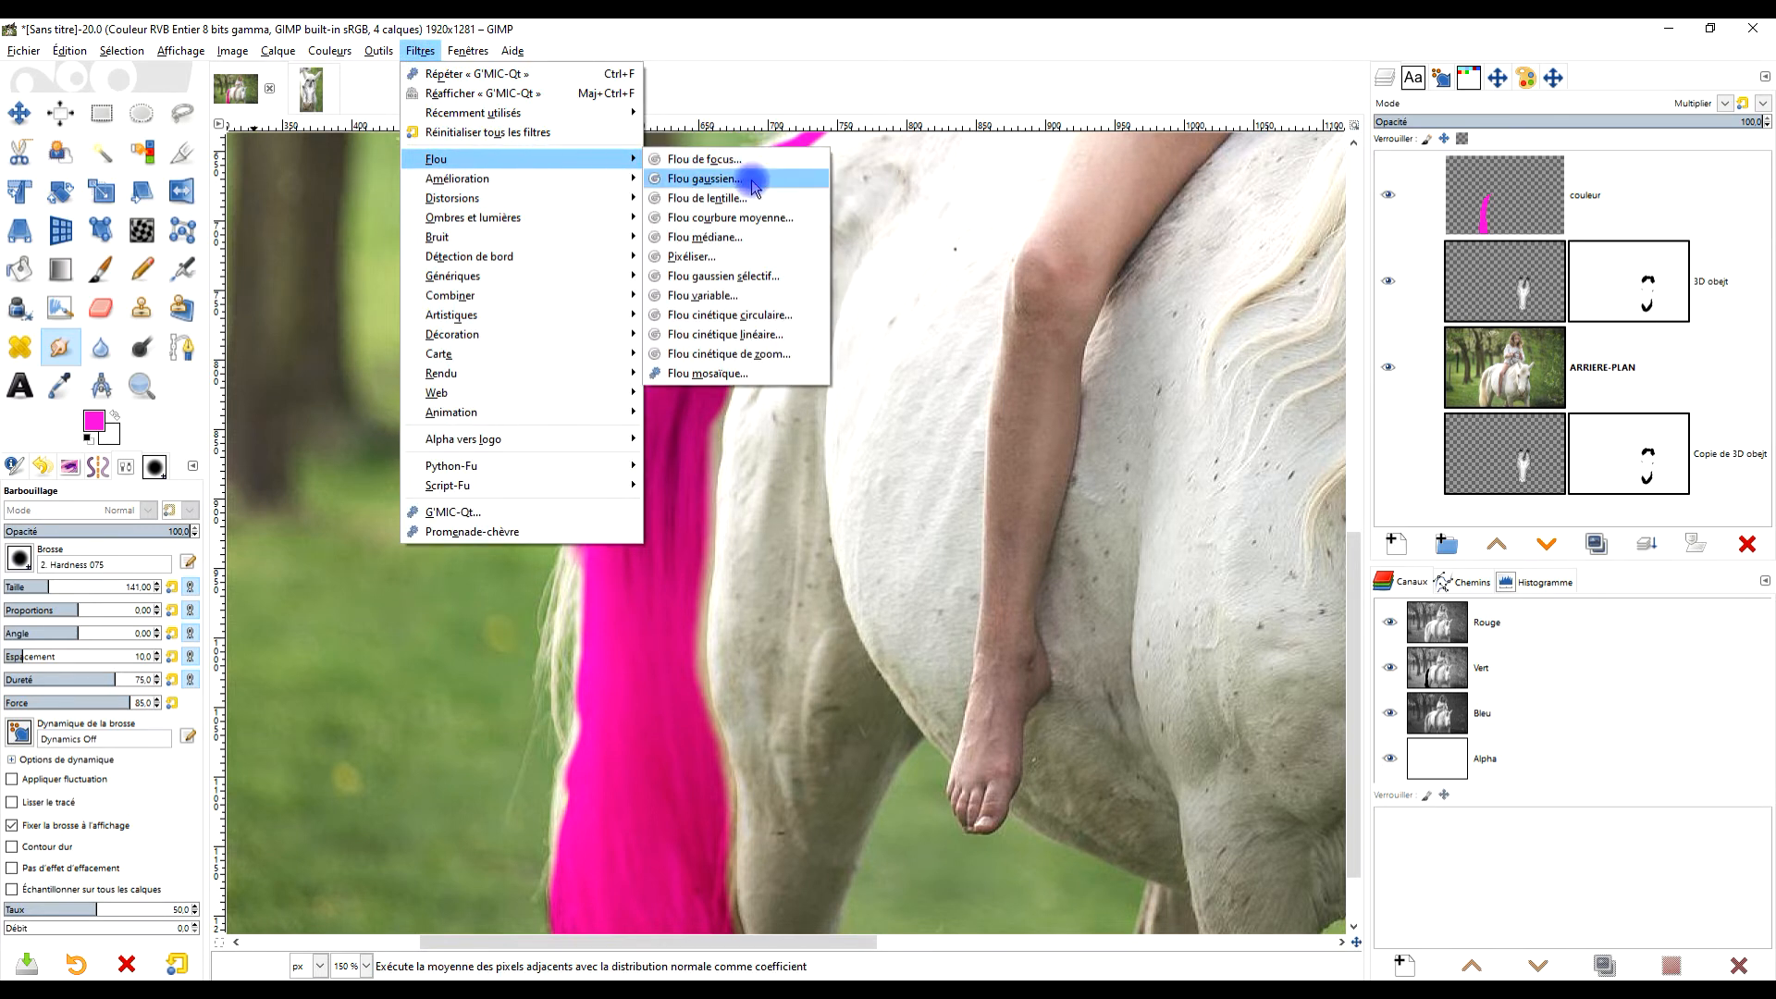
{"action": "left_click", "coordinate": [754, 176]}
{"action": "left_click_drag", "start_coordinate": [55, 245], "coordinate": [74, 247]}
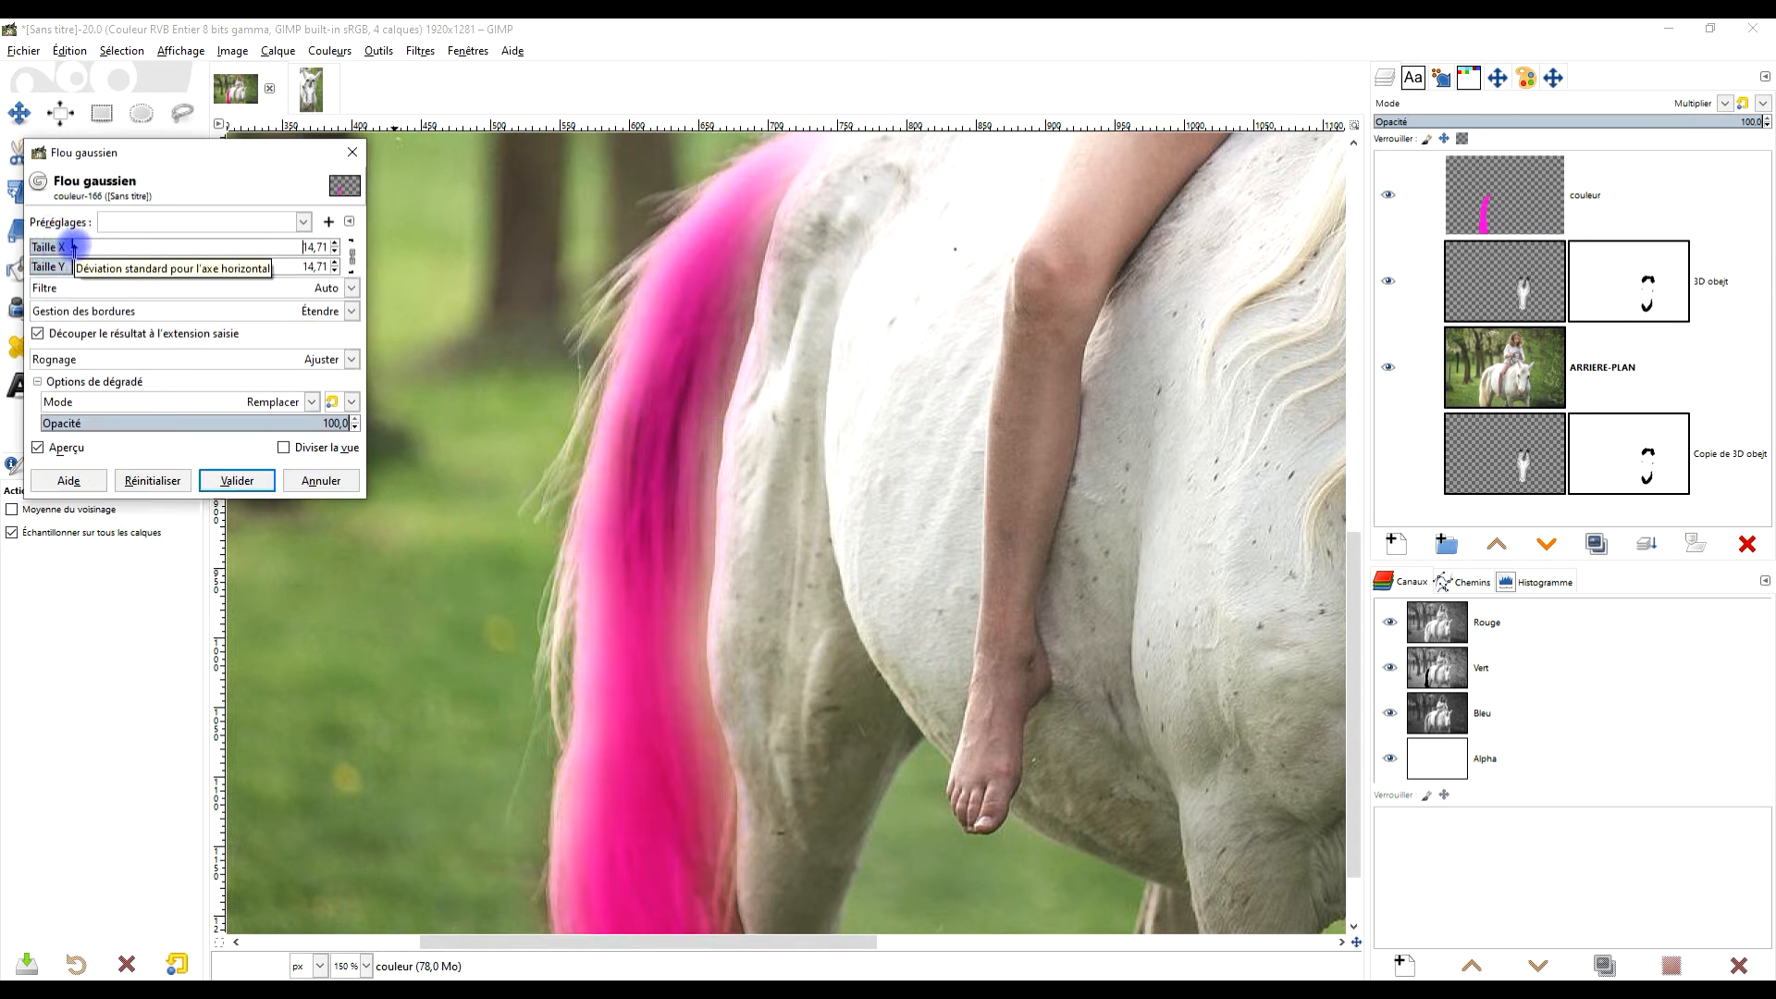
{"action": "left_click", "coordinate": [236, 481]}
Smudge the blurred magenta along the tail's inner edge beside the hindquarters and hind leg.
{"action": "scroll", "coordinate": [729, 522], "scroll_direction": "up", "scroll_amount": 2}
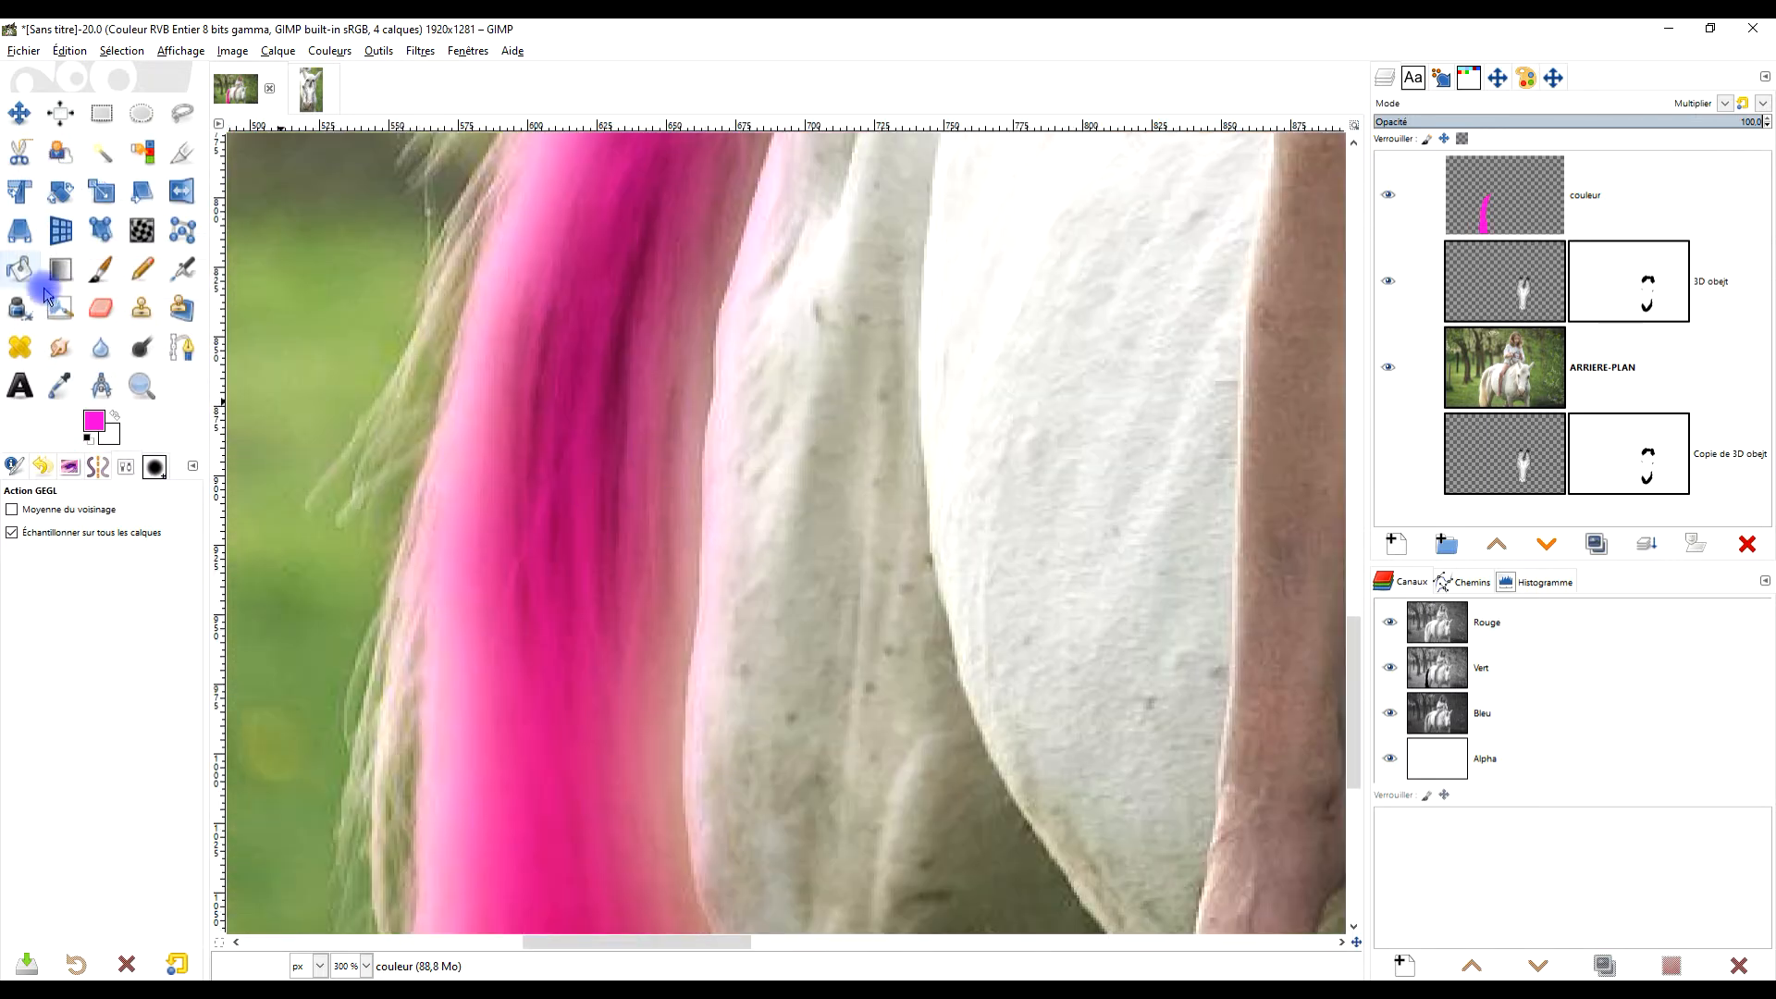
{"action": "left_click", "coordinate": [59, 347]}
{"action": "left_click_drag", "start_coordinate": [642, 294], "coordinate": [672, 381]}
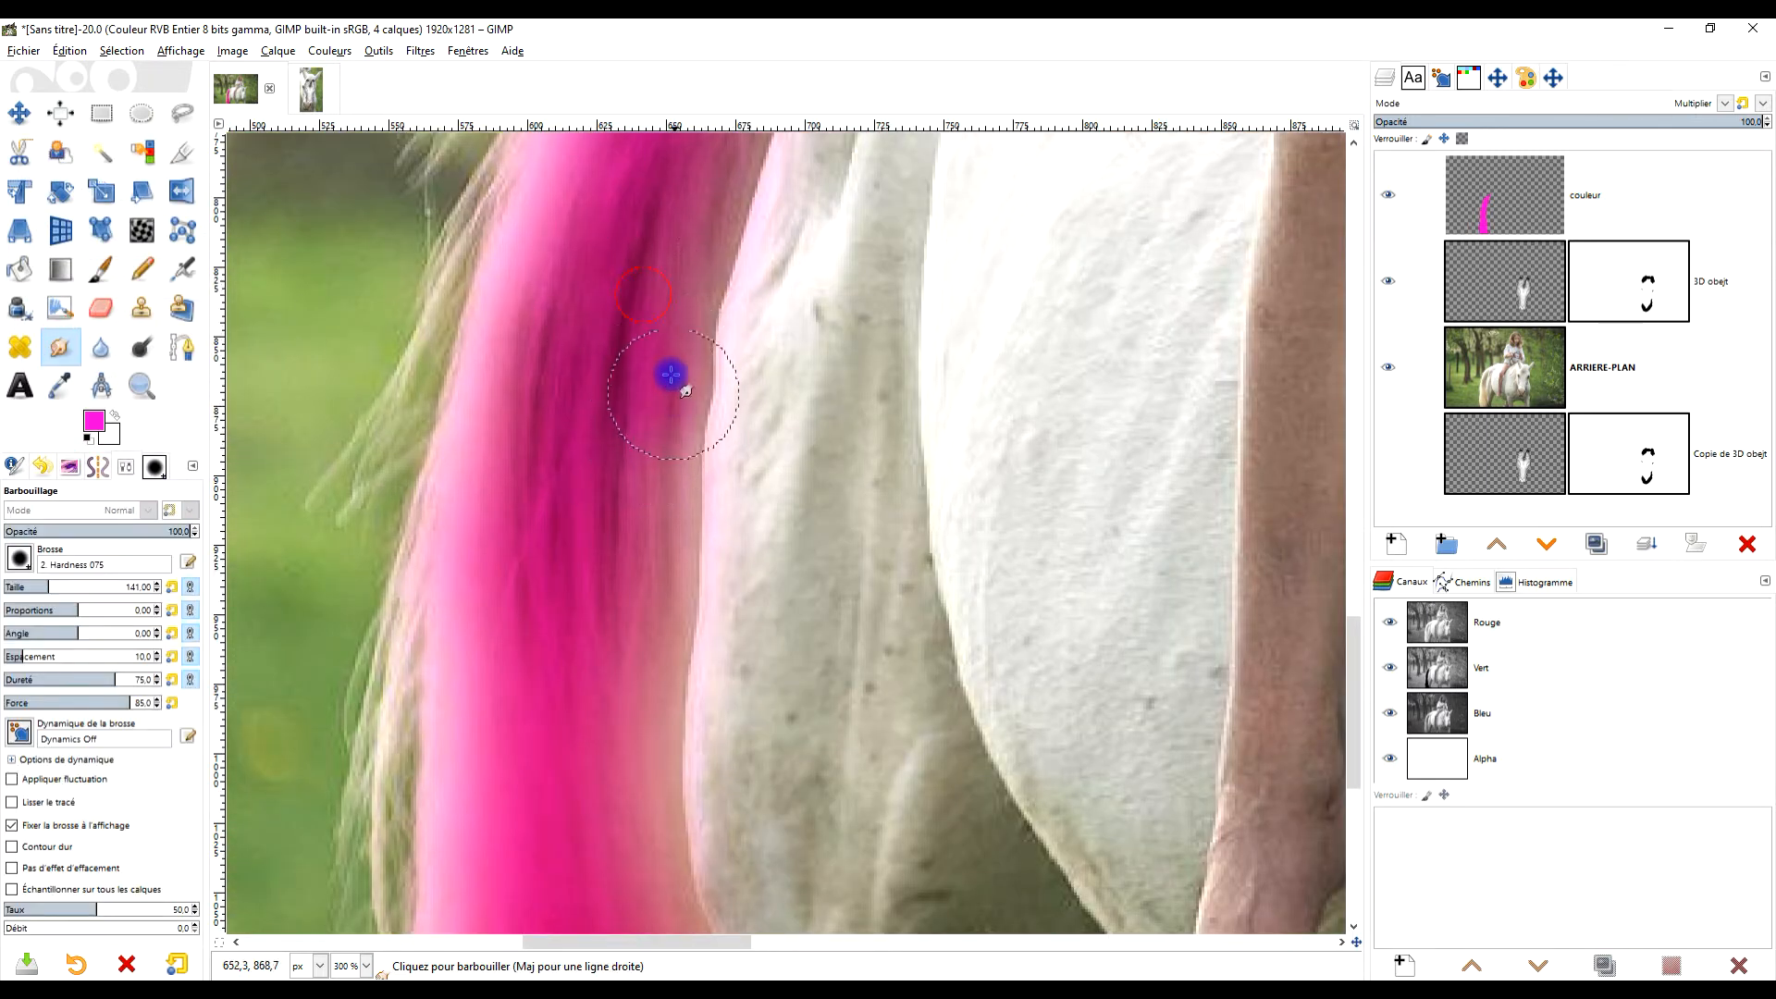
{"action": "scroll", "coordinate": [744, 279], "scroll_direction": "up", "scroll_amount": 5}
{"action": "mouse_move", "coordinate": [813, 662]}
{"action": "left_mouse_down"}
{"action": "mouse_move", "coordinate": [662, 640]}
{"action": "mouse_move", "coordinate": [767, 577]}
{"action": "mouse_move", "coordinate": [805, 401]}
{"action": "mouse_move", "coordinate": [790, 417]}
{"action": "mouse_move", "coordinate": [862, 242]}
{"action": "mouse_move", "coordinate": [814, 302]}
{"action": "left_mouse_up"}
{"action": "scroll", "coordinate": [814, 303], "scroll_direction": "down", "scroll_amount": 5}
{"action": "mouse_move", "coordinate": [771, 407]}
{"action": "left_mouse_down"}
{"action": "mouse_move", "coordinate": [789, 453]}
{"action": "mouse_move", "coordinate": [753, 602]}
{"action": "mouse_move", "coordinate": [789, 686]}
{"action": "mouse_move", "coordinate": [809, 543]}
{"action": "left_mouse_up"}
{"action": "scroll", "coordinate": [808, 543], "scroll_direction": "down", "scroll_amount": 5}
{"action": "mouse_move", "coordinate": [758, 274]}
{"action": "left_mouse_down"}
{"action": "mouse_move", "coordinate": [766, 572]}
{"action": "mouse_move", "coordinate": [735, 390]}
{"action": "mouse_move", "coordinate": [724, 440]}
{"action": "mouse_move", "coordinate": [756, 632]}
{"action": "mouse_move", "coordinate": [745, 467]}
{"action": "mouse_move", "coordinate": [792, 737]}
{"action": "left_mouse_up"}
{"action": "scroll", "coordinate": [793, 737], "scroll_direction": "down", "scroll_amount": 5}
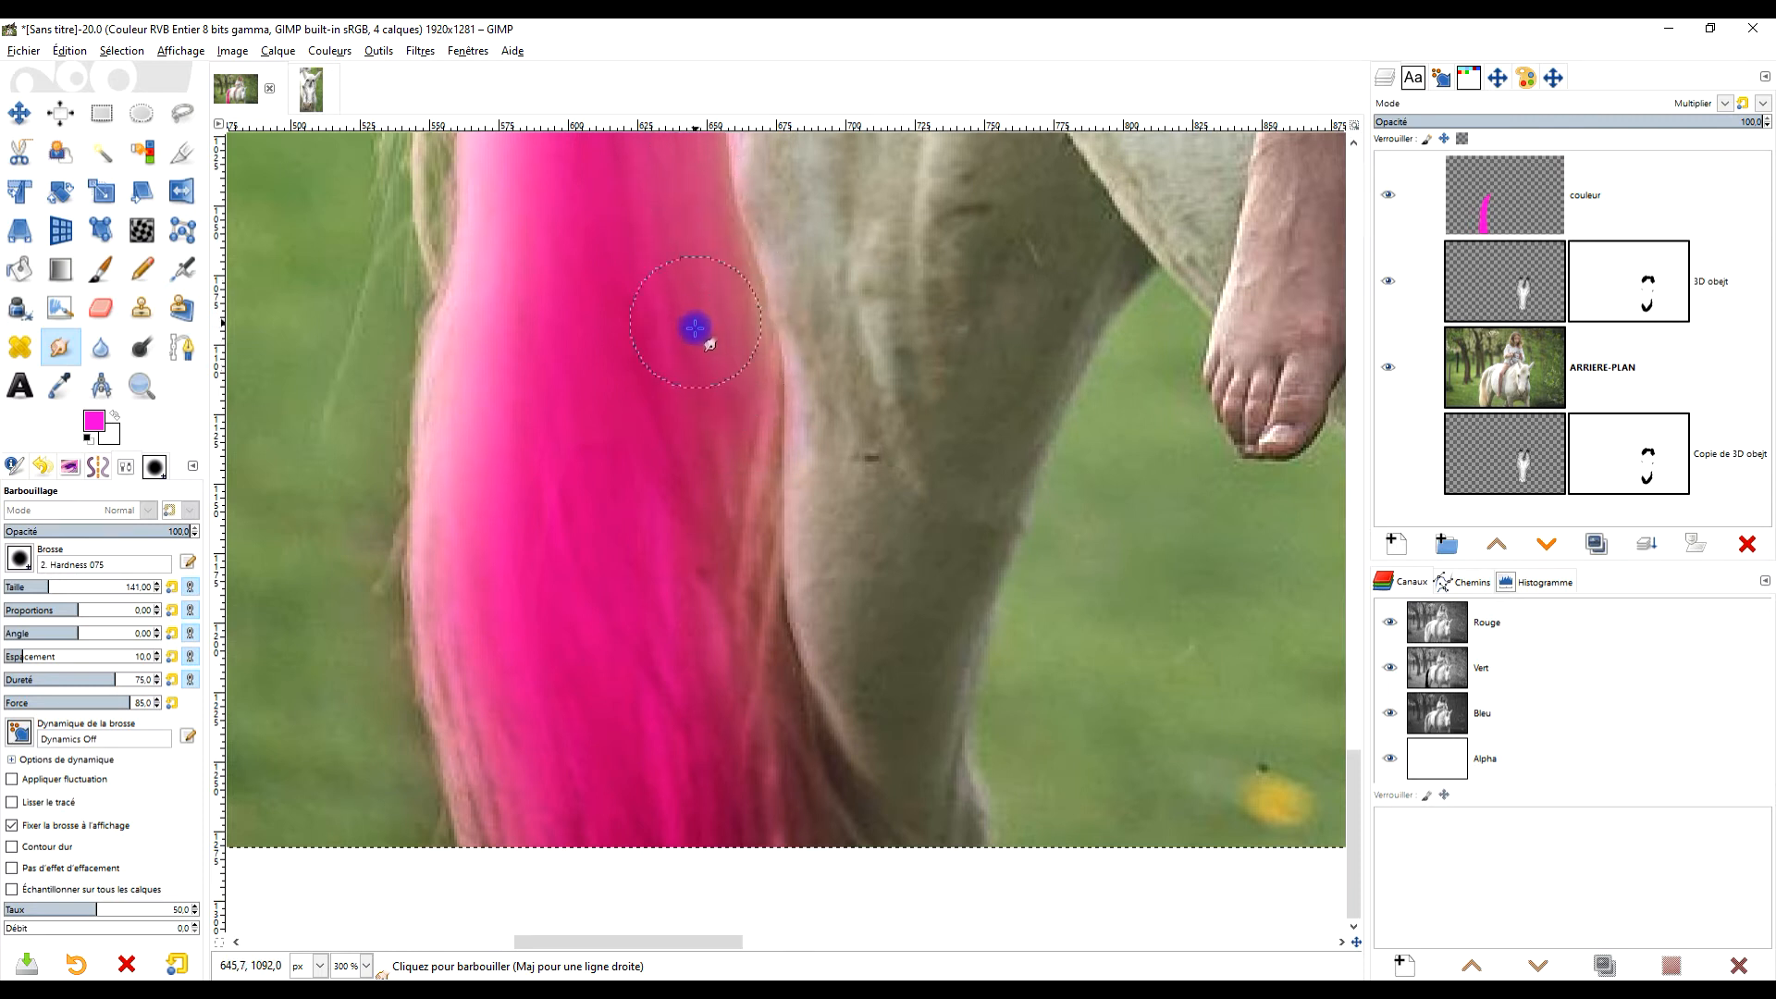
Smudge the magenta outward along both edges of the tail's lower end, down to the image border.
{"action": "mouse_move", "coordinate": [698, 367]}
{"action": "left_mouse_down"}
{"action": "mouse_move", "coordinate": [706, 496]}
{"action": "mouse_move", "coordinate": [864, 923]}
{"action": "left_mouse_up"}
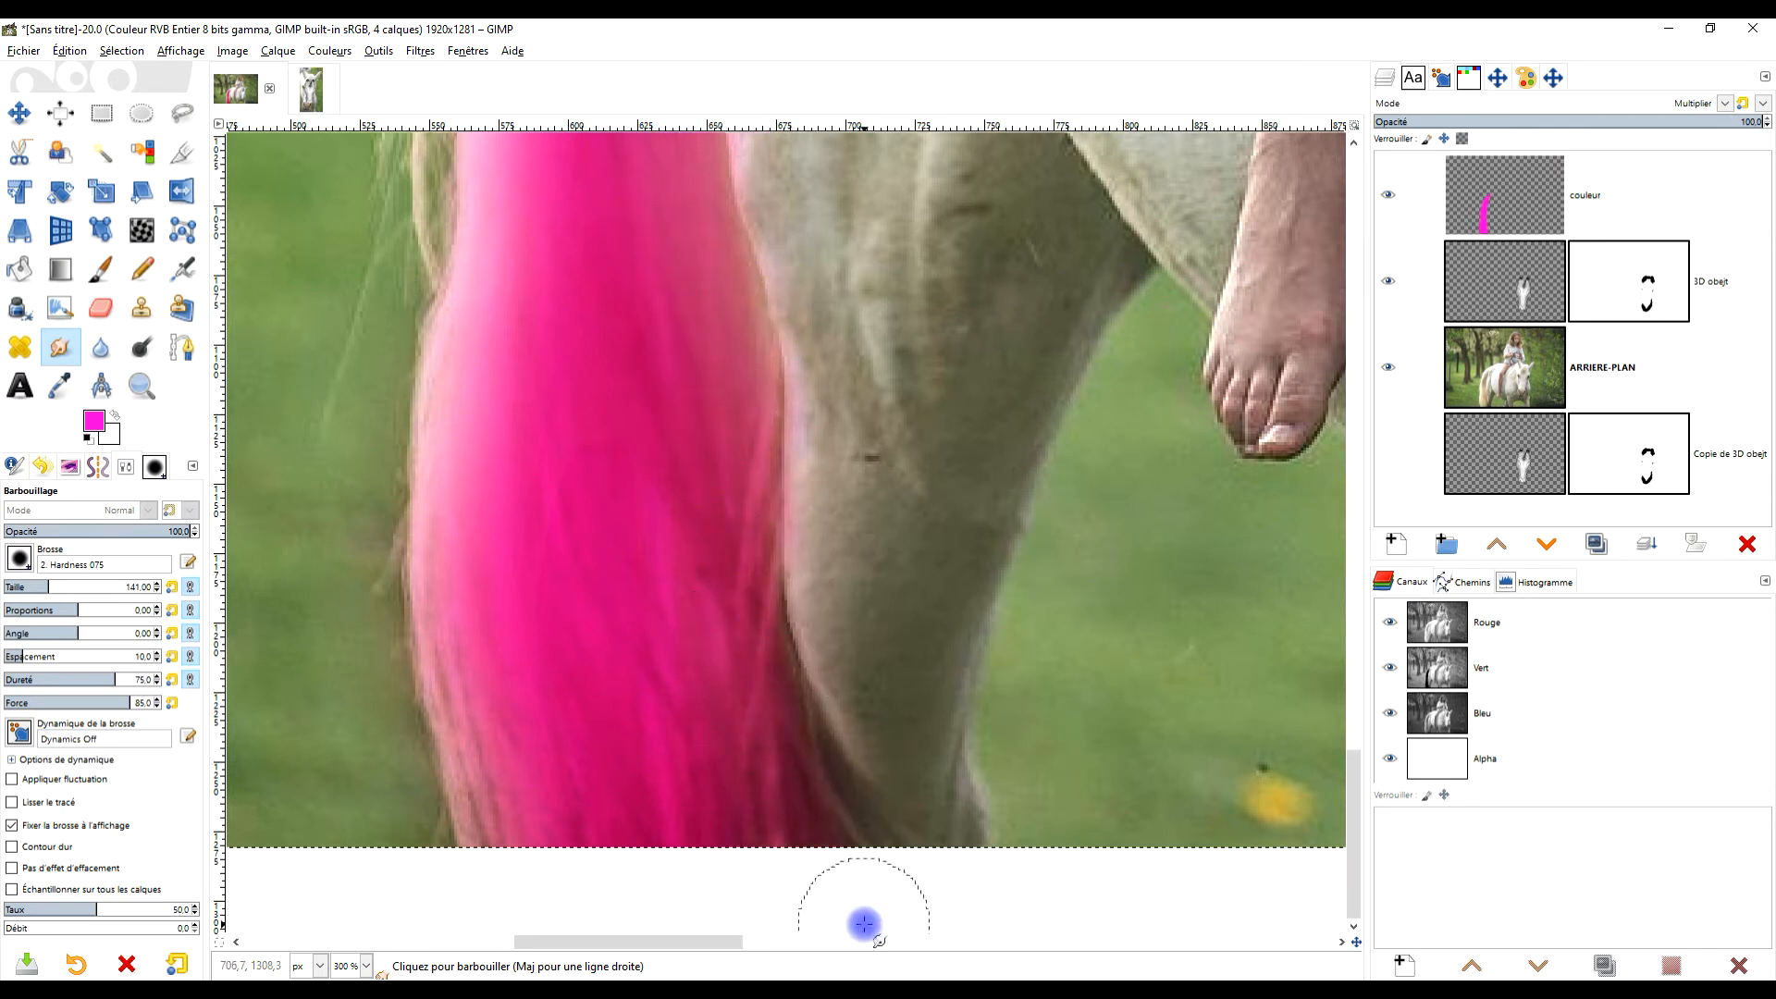
{"action": "mouse_move", "coordinate": [826, 838]}
{"action": "left_mouse_down"}
{"action": "mouse_move", "coordinate": [974, 888]}
{"action": "mouse_move", "coordinate": [803, 833]}
{"action": "mouse_move", "coordinate": [1031, 893]}
{"action": "mouse_move", "coordinate": [943, 794]}
{"action": "mouse_move", "coordinate": [879, 838]}
{"action": "mouse_move", "coordinate": [1025, 838]}
{"action": "mouse_move", "coordinate": [988, 756]}
{"action": "mouse_move", "coordinate": [977, 838]}
{"action": "mouse_move", "coordinate": [943, 834]}
{"action": "mouse_move", "coordinate": [982, 823]}
{"action": "mouse_move", "coordinate": [986, 780]}
{"action": "mouse_move", "coordinate": [1044, 735]}
{"action": "mouse_move", "coordinate": [1051, 849]}
{"action": "mouse_move", "coordinate": [1019, 857]}
{"action": "mouse_move", "coordinate": [908, 741]}
{"action": "mouse_move", "coordinate": [936, 943]}
{"action": "mouse_move", "coordinate": [891, 737]}
{"action": "mouse_move", "coordinate": [923, 933]}
{"action": "left_mouse_up"}
{"action": "left_click_drag", "start_coordinate": [518, 628], "coordinate": [481, 842]}
{"action": "mouse_move", "coordinate": [510, 430]}
{"action": "left_mouse_down"}
{"action": "mouse_move", "coordinate": [475, 540]}
{"action": "mouse_move", "coordinate": [509, 364]}
{"action": "mouse_move", "coordinate": [460, 463]}
{"action": "mouse_move", "coordinate": [490, 336]}
{"action": "mouse_move", "coordinate": [444, 424]}
{"action": "left_mouse_up"}
Smudge the magenta through the upper tail and up to its root on the horse's rump.
{"action": "scroll", "coordinate": [652, 803], "scroll_direction": "up", "scroll_amount": 5}
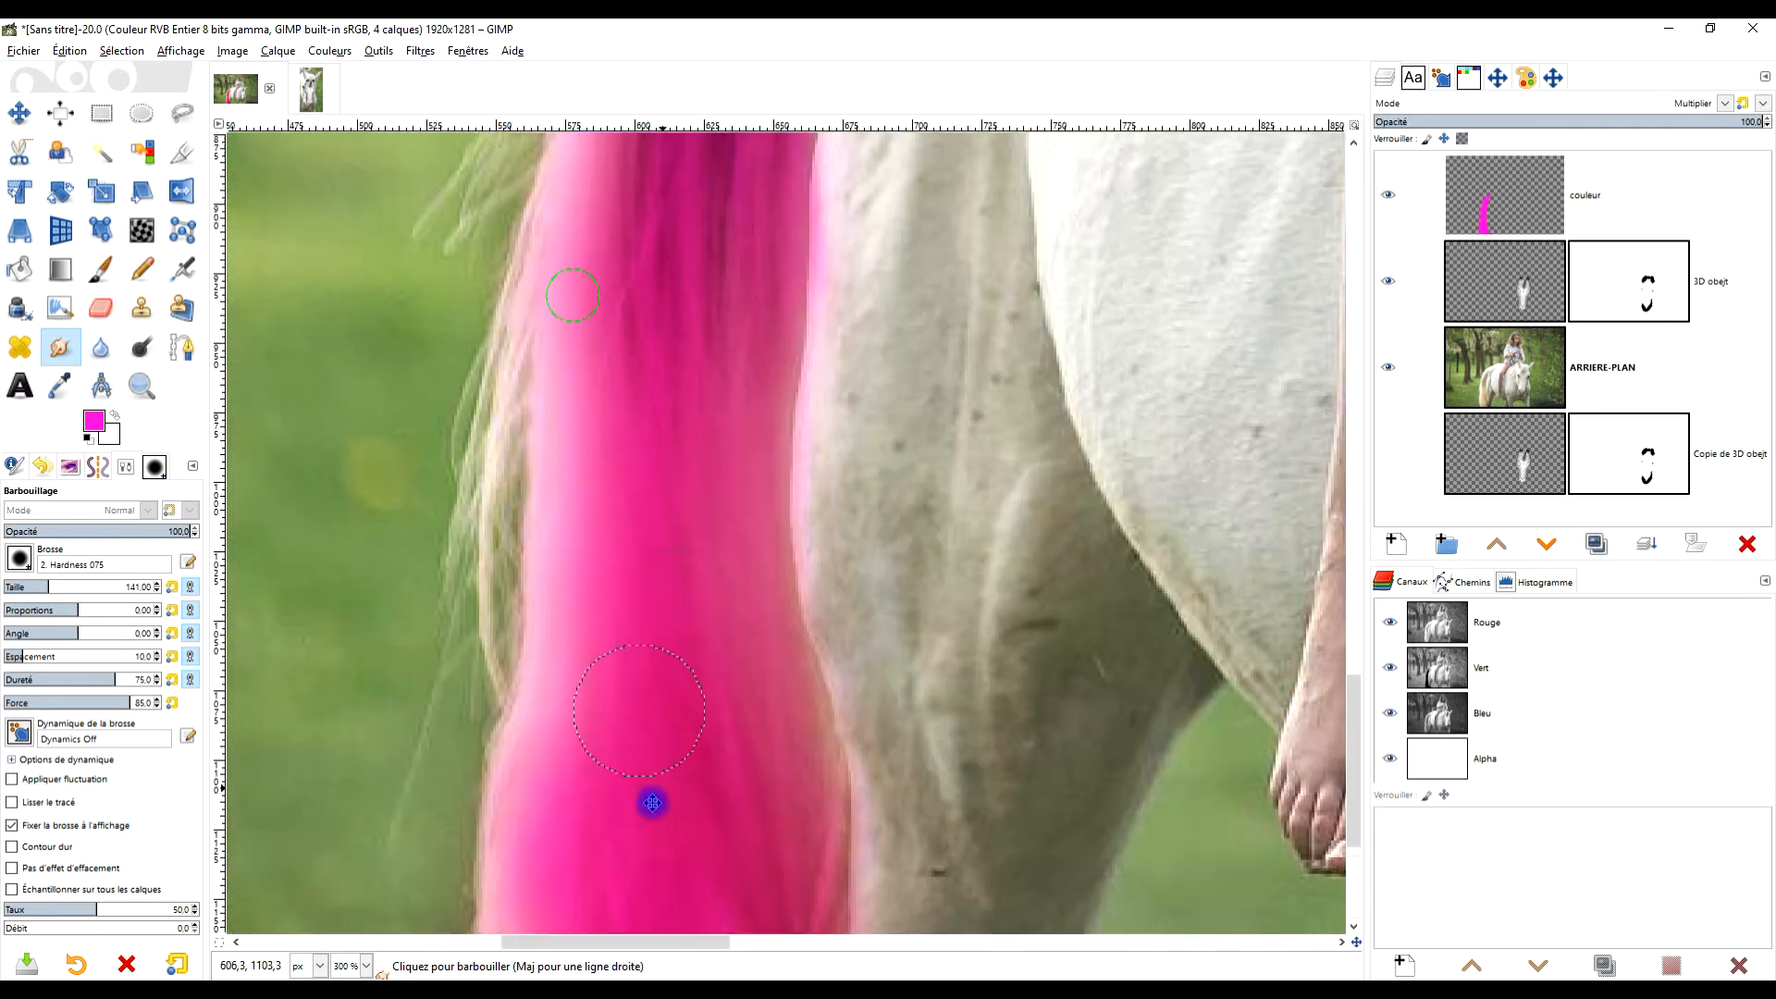
{"action": "mouse_move", "coordinate": [646, 452]}
{"action": "left_mouse_down"}
{"action": "mouse_move", "coordinate": [610, 367]}
{"action": "mouse_move", "coordinate": [578, 425]}
{"action": "mouse_move", "coordinate": [698, 286]}
{"action": "left_mouse_up"}
{"action": "scroll", "coordinate": [730, 305], "scroll_direction": "up", "scroll_amount": 3}
{"action": "scroll", "coordinate": [731, 305], "scroll_direction": "left", "scroll_amount": 1}
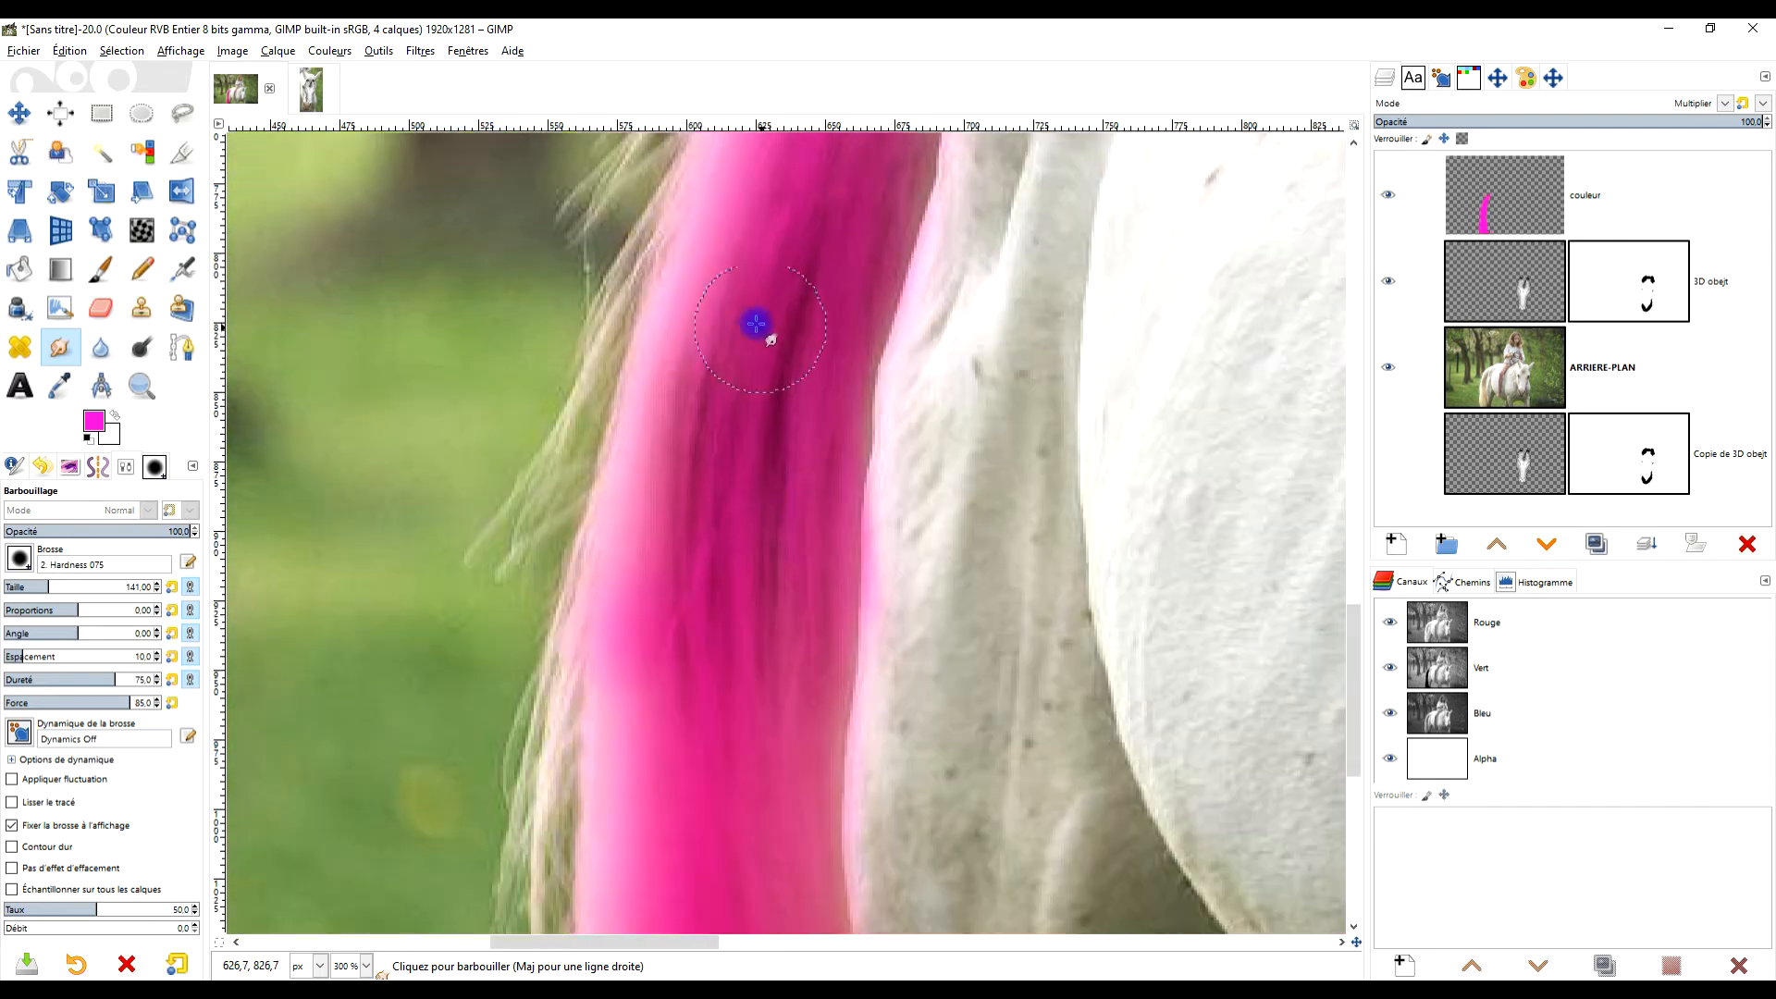
{"action": "scroll", "coordinate": [845, 516], "scroll_direction": "up", "scroll_amount": 3}
{"action": "left_click_drag", "start_coordinate": [823, 295], "coordinate": [721, 314]}
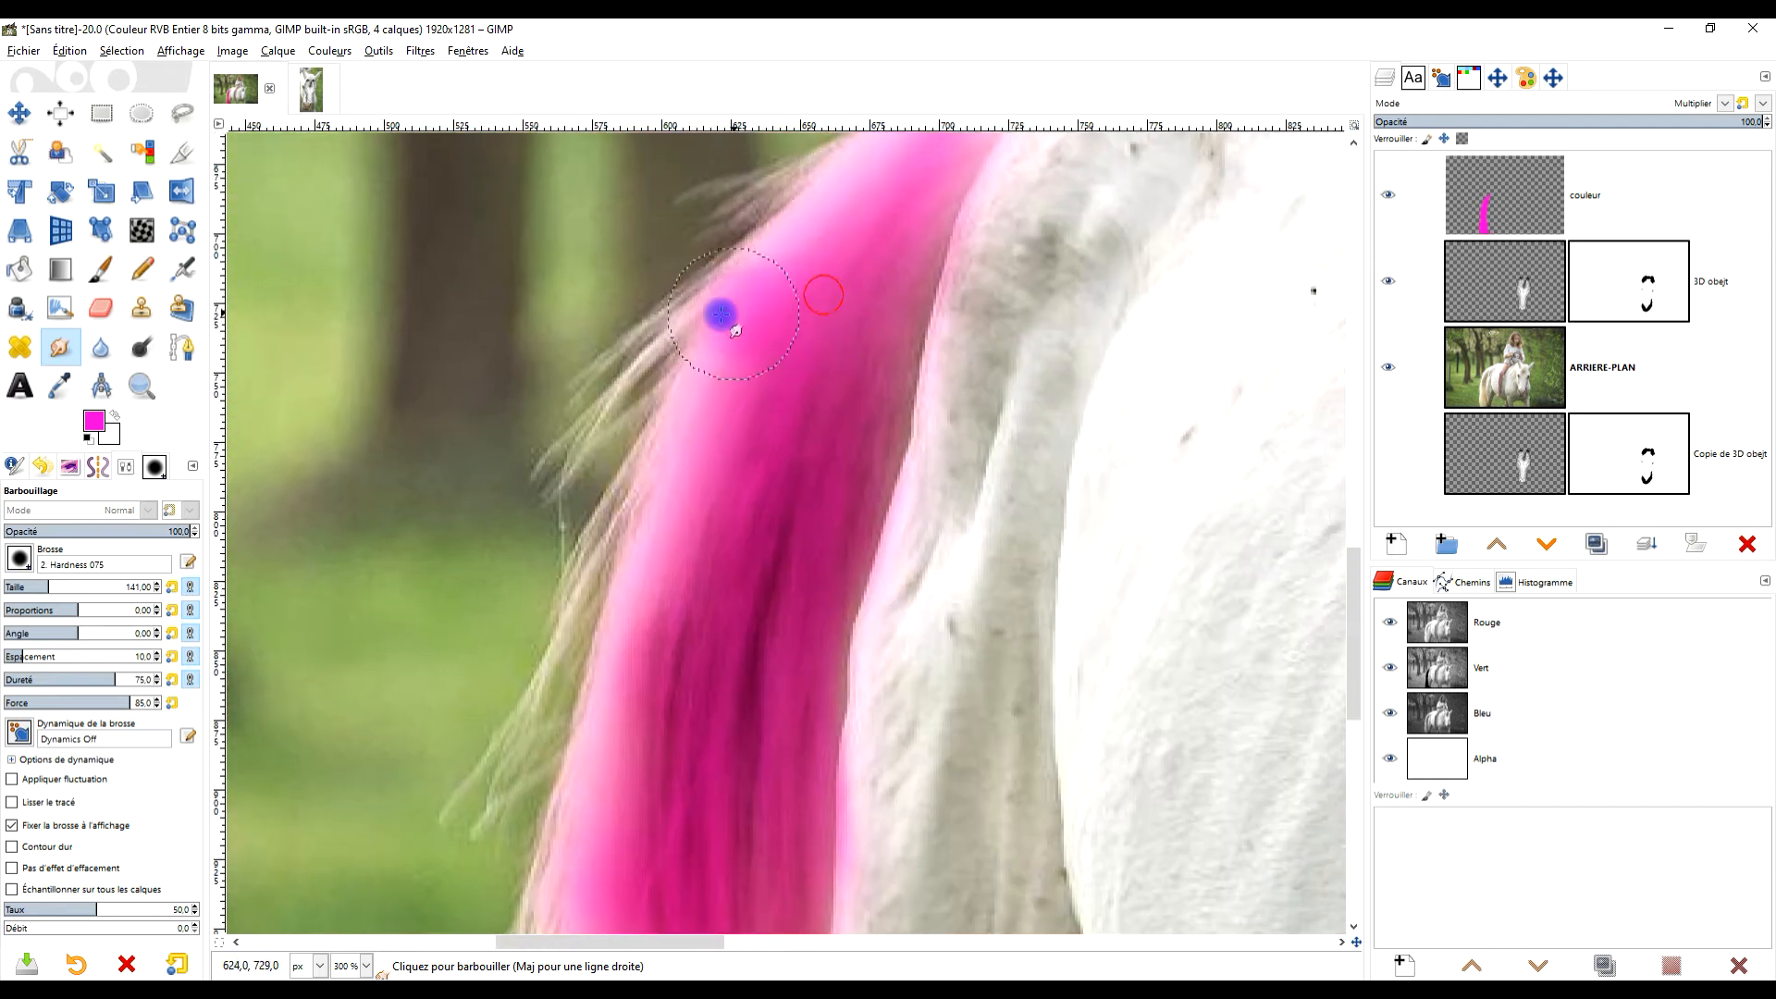
{"action": "scroll", "coordinate": [896, 219], "scroll_direction": "up", "scroll_amount": 3}
{"action": "left_click_drag", "start_coordinate": [899, 501], "coordinate": [1103, 296]}
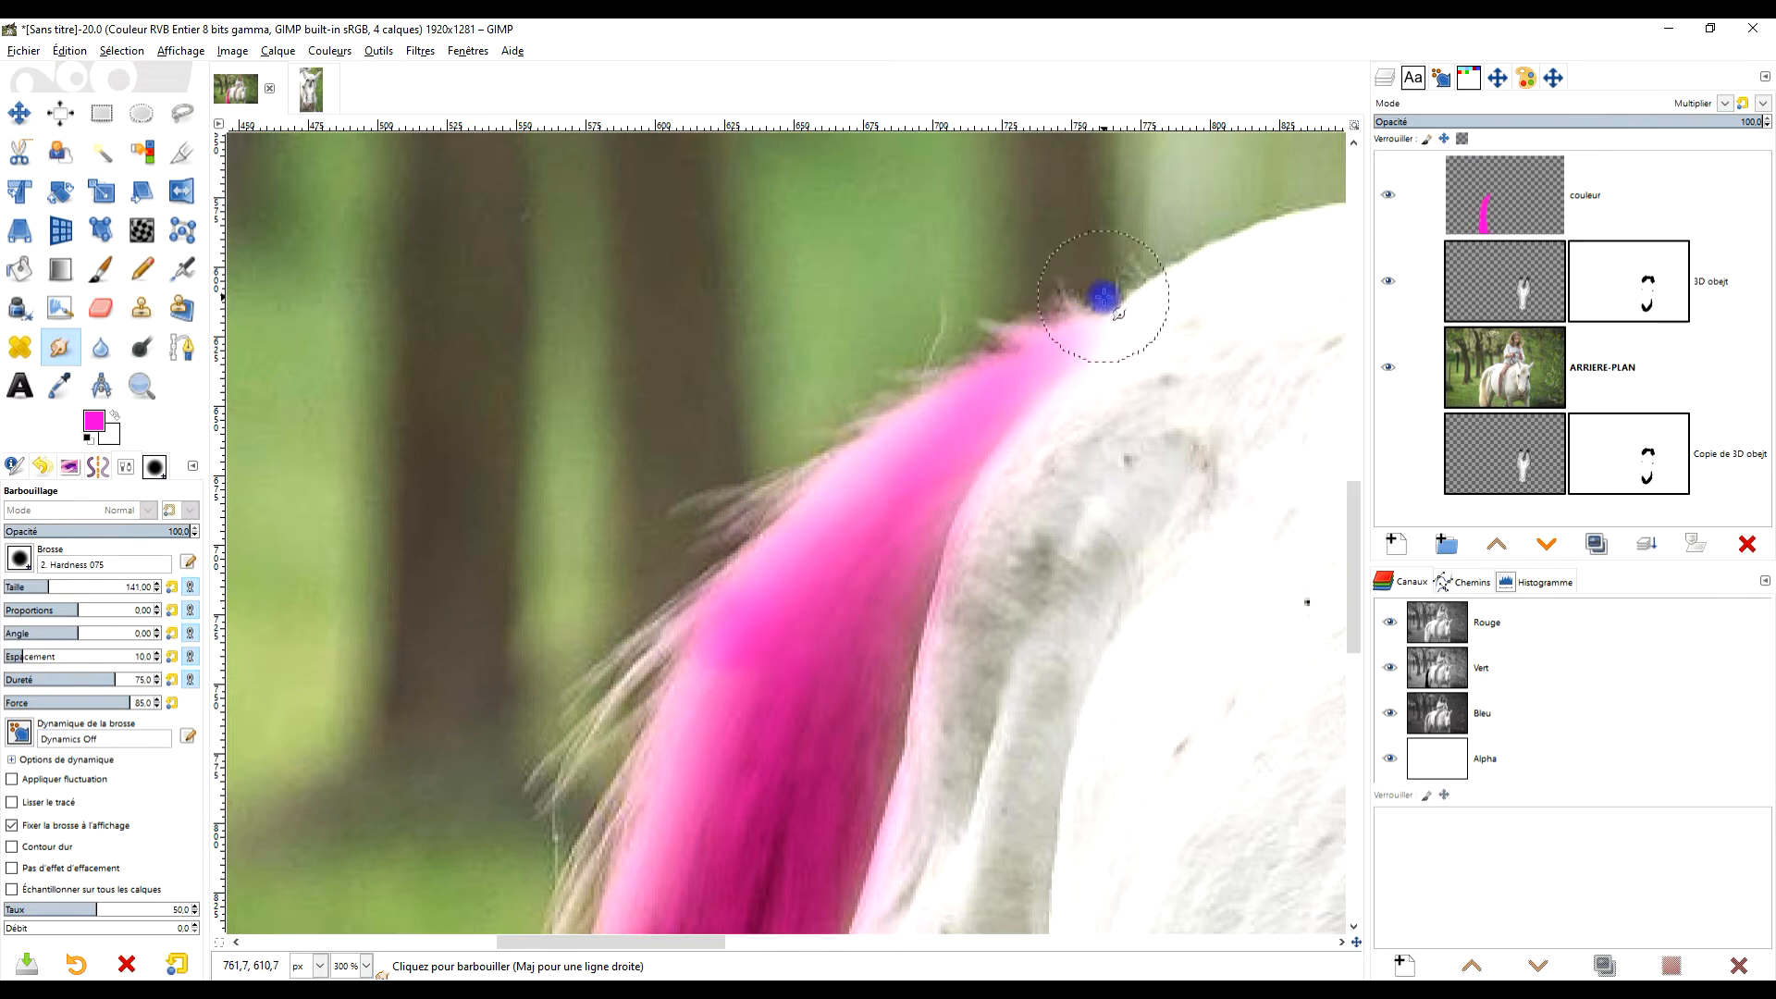
{"action": "mouse_move", "coordinate": [957, 479]}
{"action": "left_mouse_down"}
{"action": "mouse_move", "coordinate": [875, 710]}
{"action": "mouse_move", "coordinate": [865, 676]}
{"action": "left_mouse_up"}
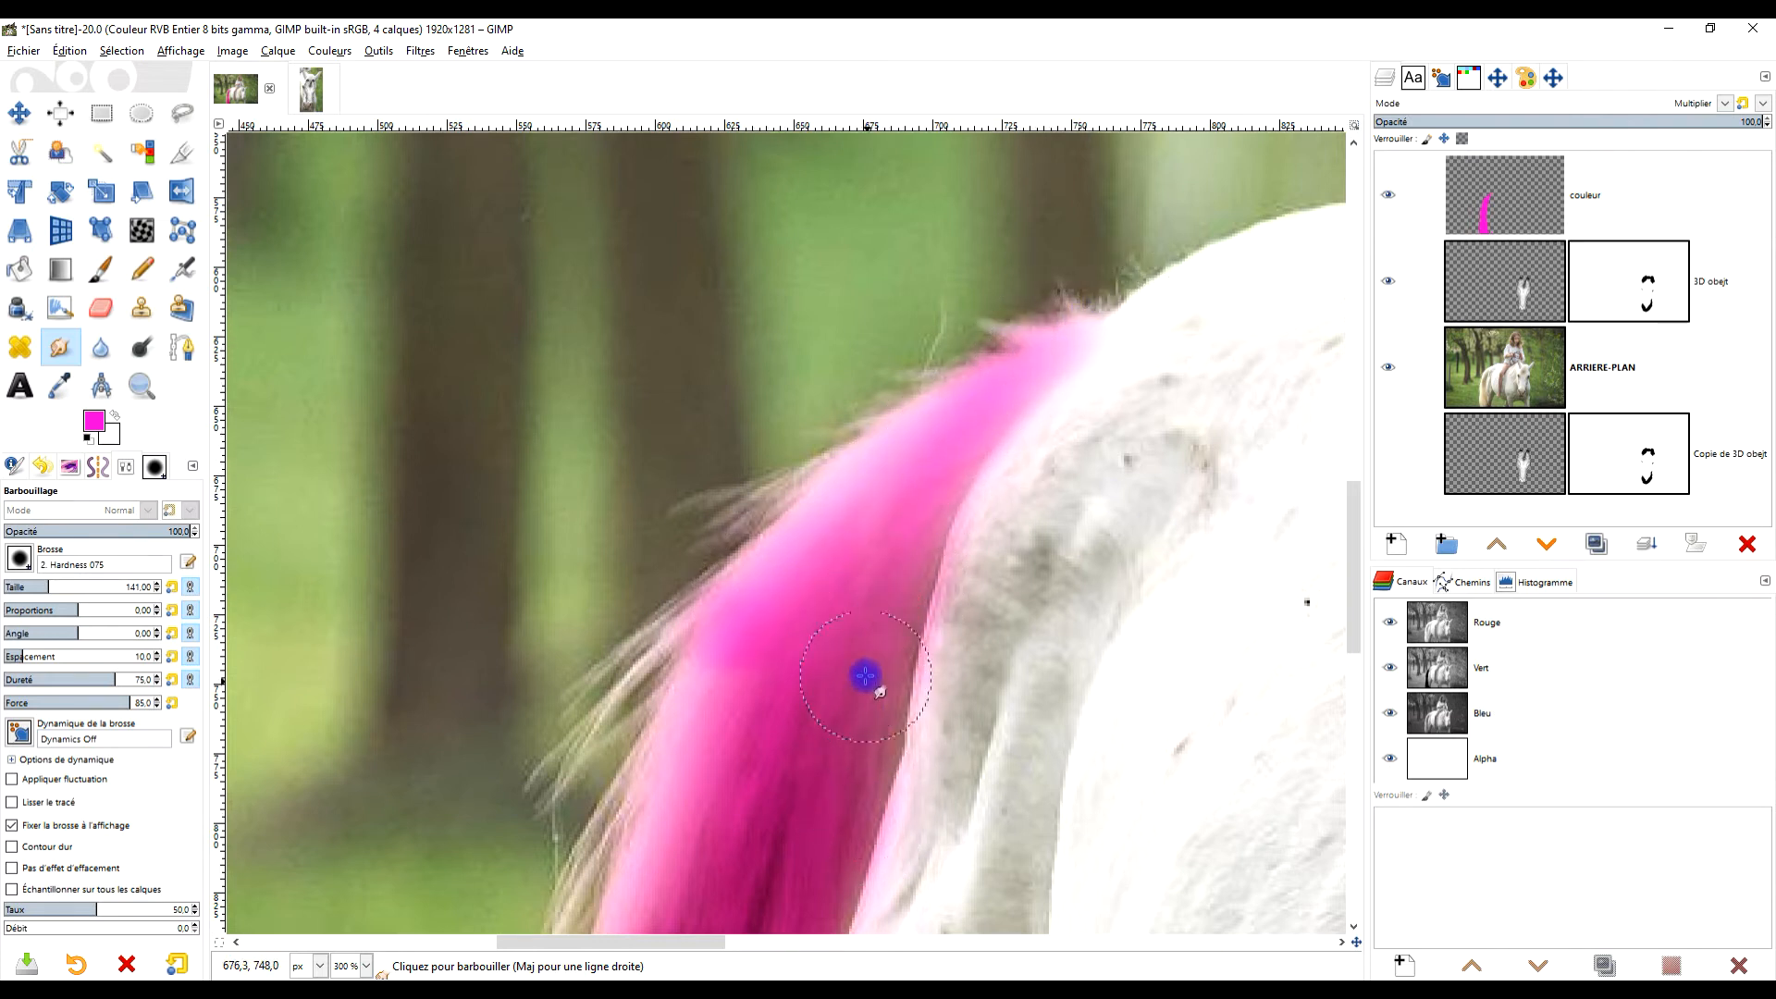
Smudge the magenta outward into the loose hairs along the upper tail's outer edge.
{"action": "mouse_move", "coordinate": [804, 618]}
{"action": "left_mouse_down"}
{"action": "mouse_move", "coordinate": [765, 606]}
{"action": "mouse_move", "coordinate": [648, 675]}
{"action": "mouse_move", "coordinate": [568, 765]}
{"action": "left_mouse_up"}
{"action": "mouse_move", "coordinate": [740, 575]}
{"action": "left_mouse_down"}
{"action": "mouse_move", "coordinate": [581, 705]}
{"action": "mouse_move", "coordinate": [535, 773]}
{"action": "left_mouse_up"}
{"action": "scroll", "coordinate": [536, 773], "scroll_direction": "down", "scroll_amount": 5}
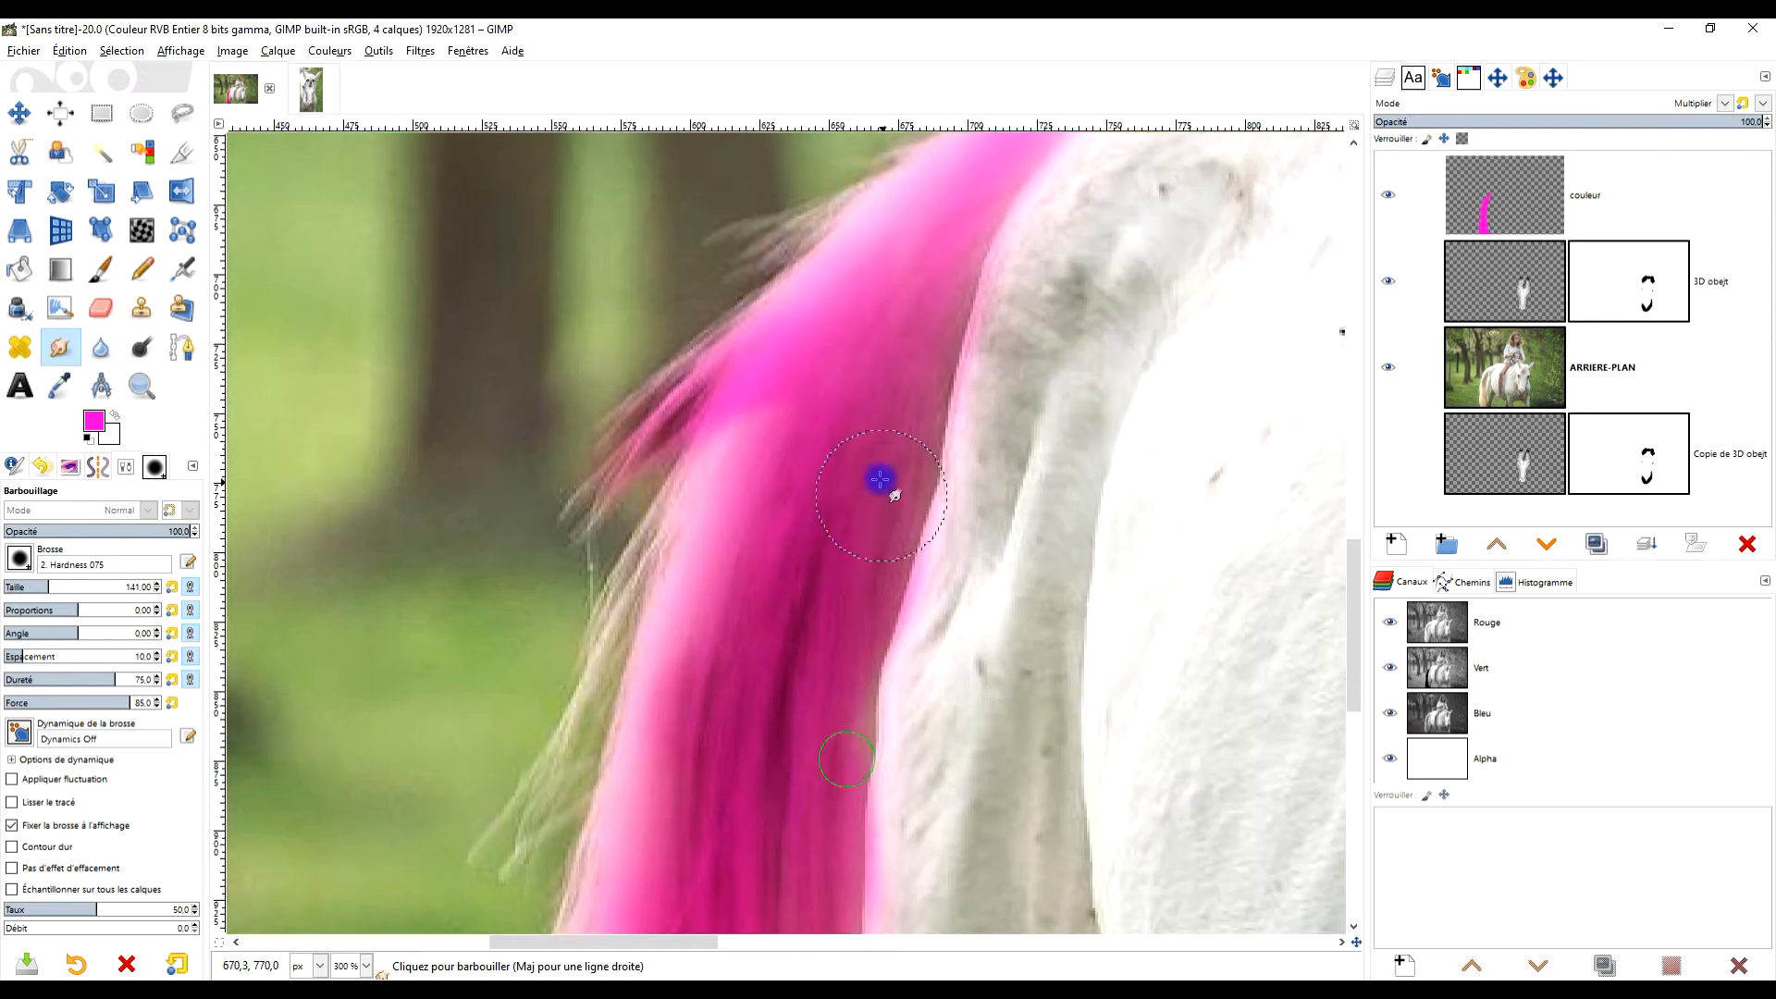
{"action": "mouse_move", "coordinate": [766, 456]}
{"action": "left_mouse_down"}
{"action": "mouse_move", "coordinate": [640, 604]}
{"action": "mouse_move", "coordinate": [527, 893]}
{"action": "left_mouse_up"}
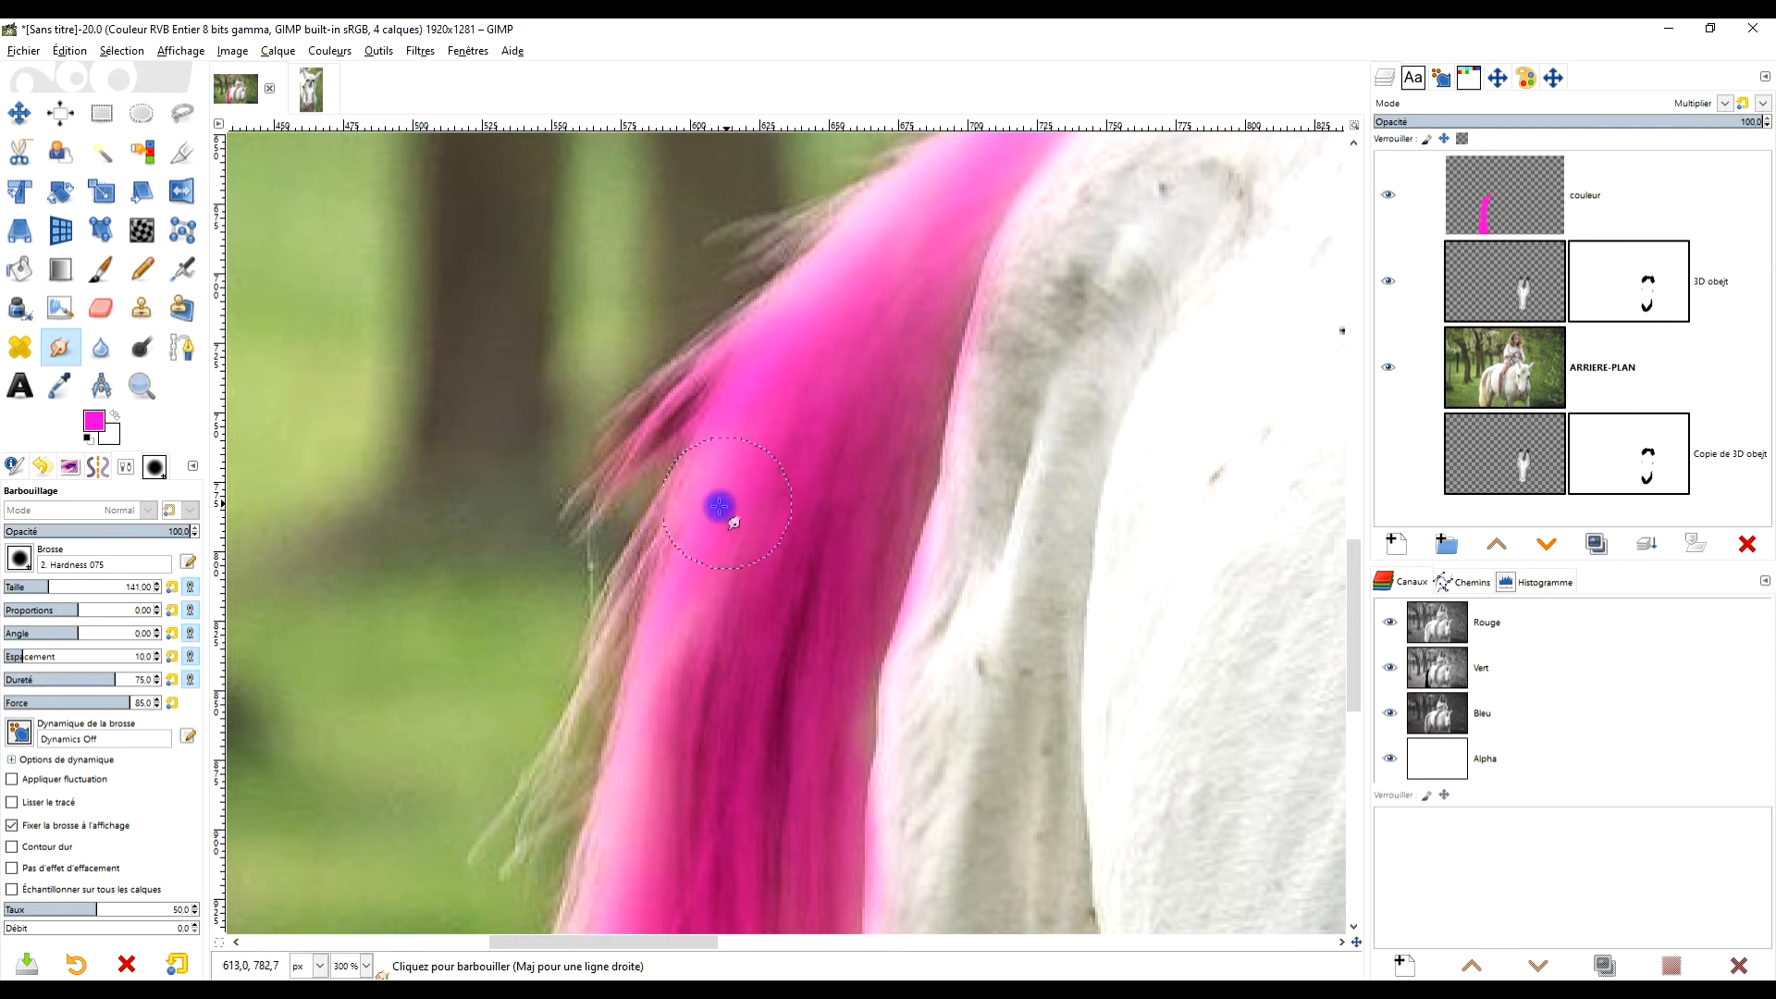
Smudge the pink on the couleur layer outward and down over the loose hairs along the tail's outer edge.
{"action": "mouse_move", "coordinate": [719, 506]}
{"action": "left_mouse_down"}
{"action": "mouse_move", "coordinate": [540, 739]}
{"action": "mouse_move", "coordinate": [490, 849]}
{"action": "left_mouse_up"}
{"action": "mouse_move", "coordinate": [788, 723]}
{"action": "left_mouse_down"}
{"action": "mouse_move", "coordinate": [837, 287]}
{"action": "mouse_move", "coordinate": [718, 518]}
{"action": "mouse_move", "coordinate": [684, 750]}
{"action": "left_mouse_up"}
{"action": "mouse_move", "coordinate": [750, 367]}
{"action": "left_mouse_down"}
{"action": "mouse_move", "coordinate": [655, 532]}
{"action": "mouse_move", "coordinate": [654, 869]}
{"action": "left_mouse_up"}
{"action": "mouse_move", "coordinate": [787, 435]}
{"action": "left_mouse_down"}
{"action": "mouse_move", "coordinate": [650, 730]}
{"action": "mouse_move", "coordinate": [661, 925]}
{"action": "left_mouse_up"}
{"action": "mouse_move", "coordinate": [767, 470]}
{"action": "left_mouse_down"}
{"action": "mouse_move", "coordinate": [717, 817]}
{"action": "mouse_move", "coordinate": [736, 898]}
{"action": "left_mouse_up"}
{"action": "left_click_drag", "start_coordinate": [767, 560], "coordinate": [735, 957]}
{"action": "mouse_move", "coordinate": [839, 675]}
{"action": "left_mouse_down"}
{"action": "mouse_move", "coordinate": [774, 519]}
{"action": "mouse_move", "coordinate": [722, 749]}
{"action": "mouse_move", "coordinate": [755, 647]}
{"action": "mouse_move", "coordinate": [701, 738]}
{"action": "mouse_move", "coordinate": [750, 710]}
{"action": "mouse_move", "coordinate": [717, 877]}
{"action": "left_mouse_up"}
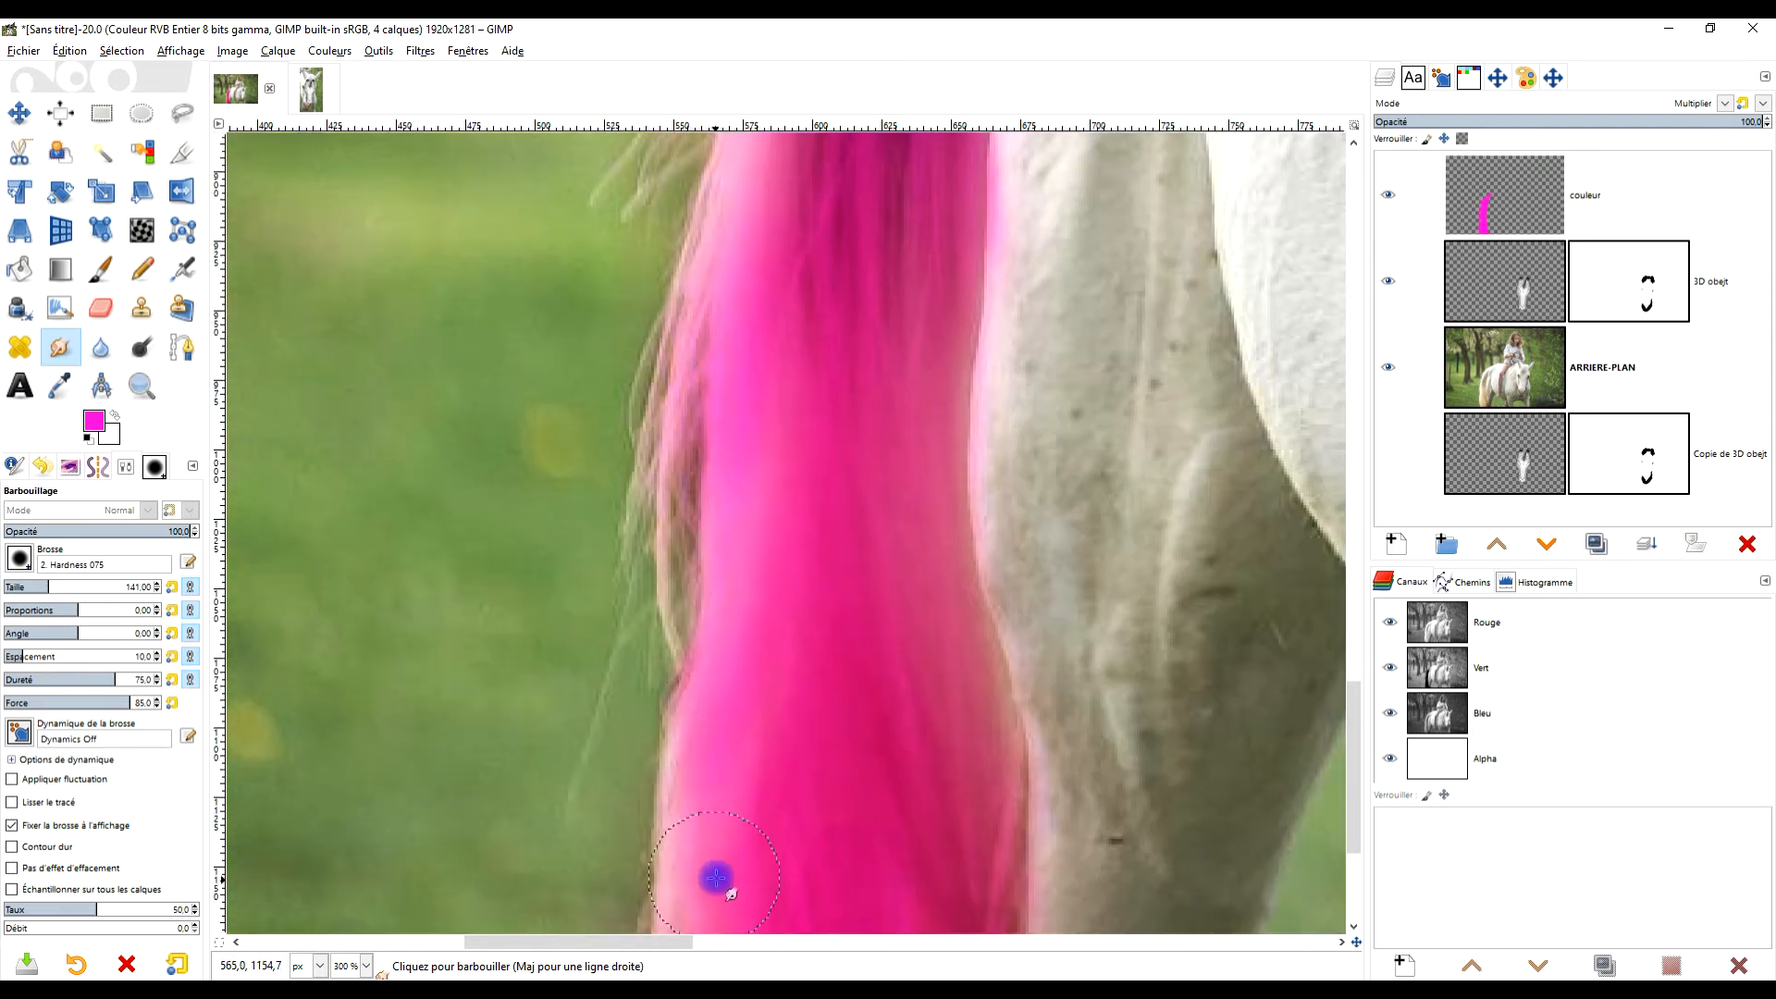
Smudge the pink over the outer edge of the tail's lower end, near the bottom of the photo.
{"action": "left_click_drag", "start_coordinate": [717, 727], "coordinate": [662, 904]}
{"action": "left_click_drag", "start_coordinate": [709, 764], "coordinate": [647, 924]}
{"action": "mouse_move", "coordinate": [758, 838]}
{"action": "left_mouse_down"}
{"action": "mouse_move", "coordinate": [729, 379]}
{"action": "mouse_move", "coordinate": [696, 754]}
{"action": "left_mouse_up"}
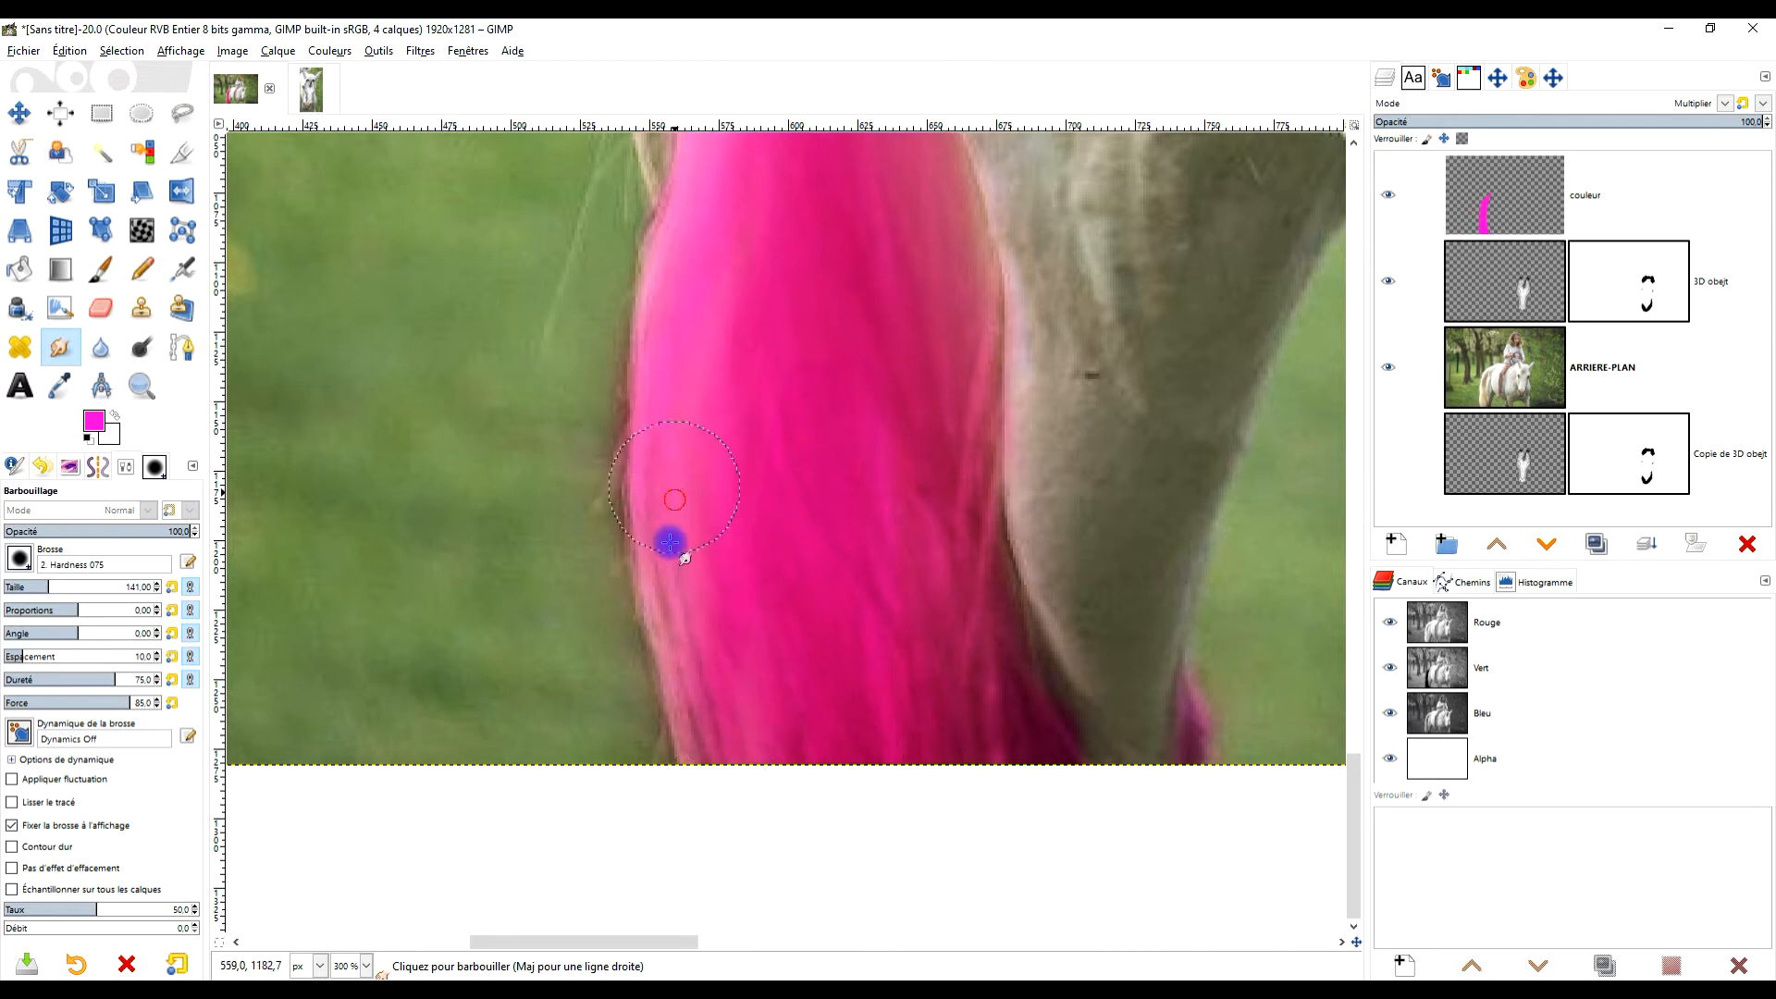
Smudge the pink along the upper tail up to its root at the horse's rump.
{"action": "scroll", "coordinate": [972, 804], "scroll_direction": "up", "scroll_amount": 5}
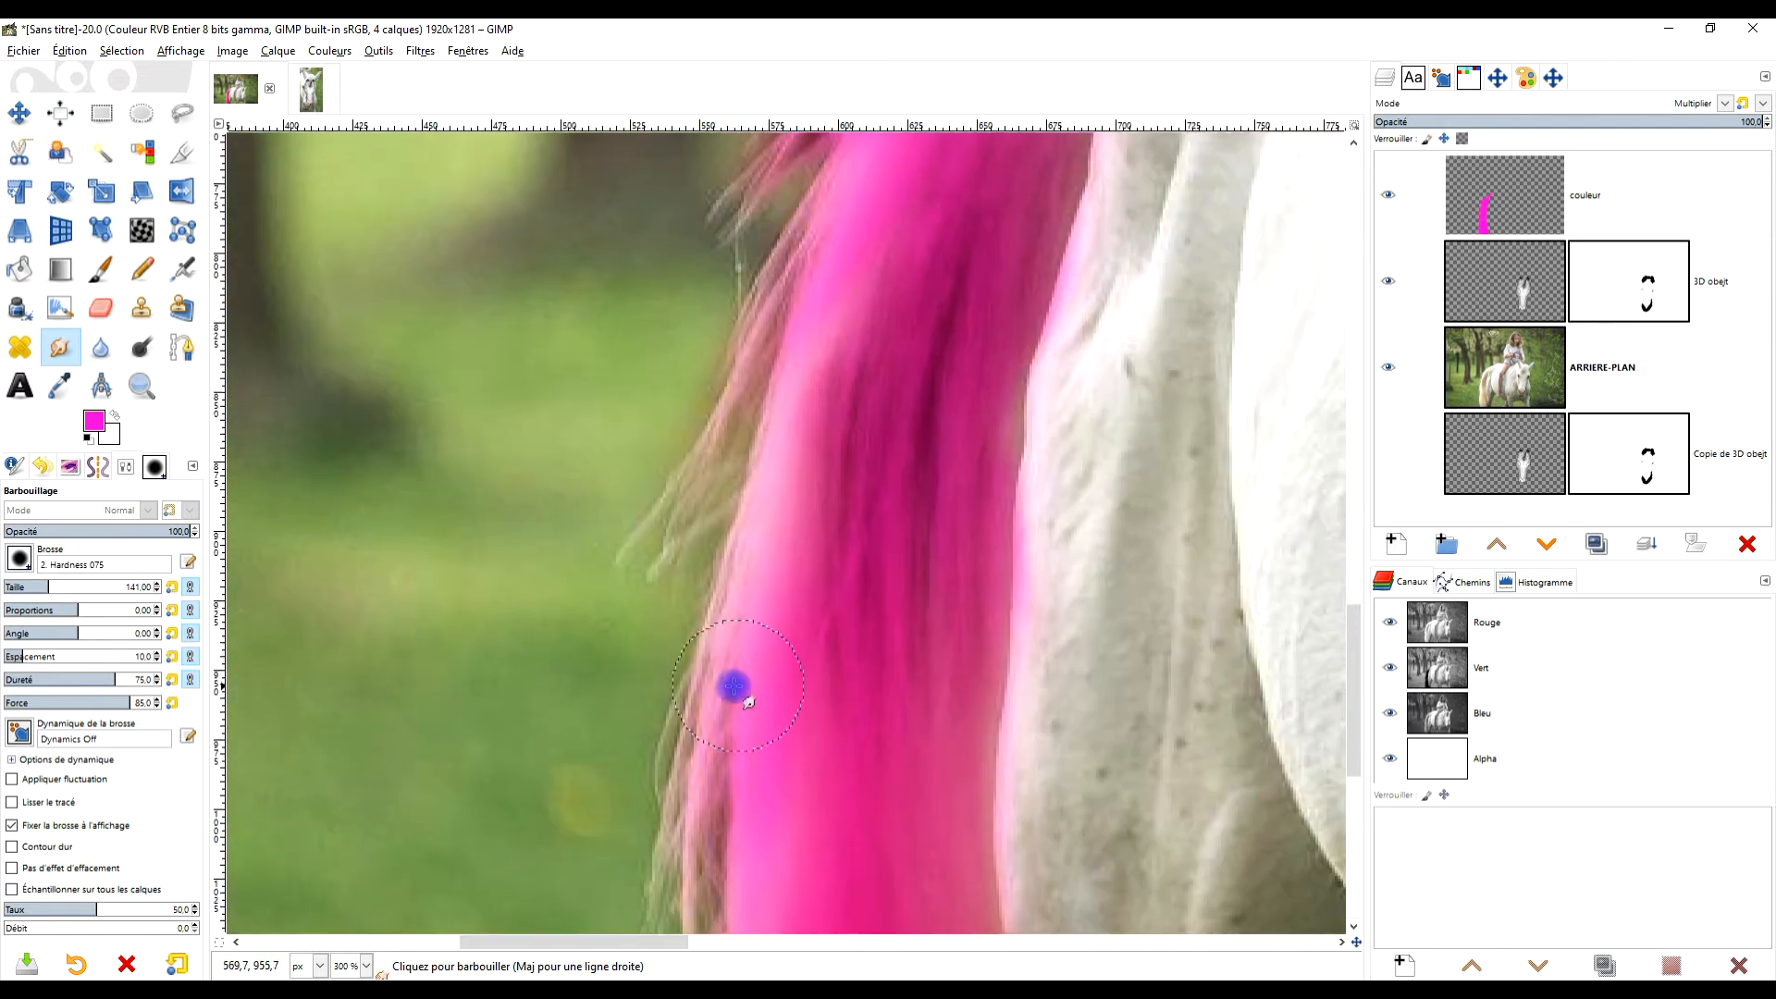
{"action": "left_click", "coordinate": [800, 422]}
{"action": "mouse_move", "coordinate": [787, 381]}
{"action": "left_mouse_down"}
{"action": "mouse_move", "coordinate": [871, 220]}
{"action": "mouse_move", "coordinate": [807, 272]}
{"action": "mouse_move", "coordinate": [842, 253]}
{"action": "mouse_move", "coordinate": [839, 451]}
{"action": "mouse_move", "coordinate": [852, 351]}
{"action": "mouse_move", "coordinate": [854, 395]}
{"action": "mouse_move", "coordinate": [903, 289]}
{"action": "mouse_move", "coordinate": [967, 248]}
{"action": "left_mouse_up"}
{"action": "scroll", "coordinate": [839, 452], "scroll_direction": "up", "scroll_amount": 3}
{"action": "scroll", "coordinate": [880, 543], "scroll_direction": "up", "scroll_amount": 3}
{"action": "mouse_move", "coordinate": [880, 543]}
{"action": "left_mouse_down"}
{"action": "mouse_move", "coordinate": [948, 446]}
{"action": "mouse_move", "coordinate": [1056, 360]}
{"action": "left_mouse_up"}
{"action": "mouse_move", "coordinate": [1001, 431]}
{"action": "left_mouse_down"}
{"action": "mouse_move", "coordinate": [1032, 368]}
{"action": "mouse_move", "coordinate": [1074, 343]}
{"action": "mouse_move", "coordinate": [1035, 265]}
{"action": "left_mouse_up"}
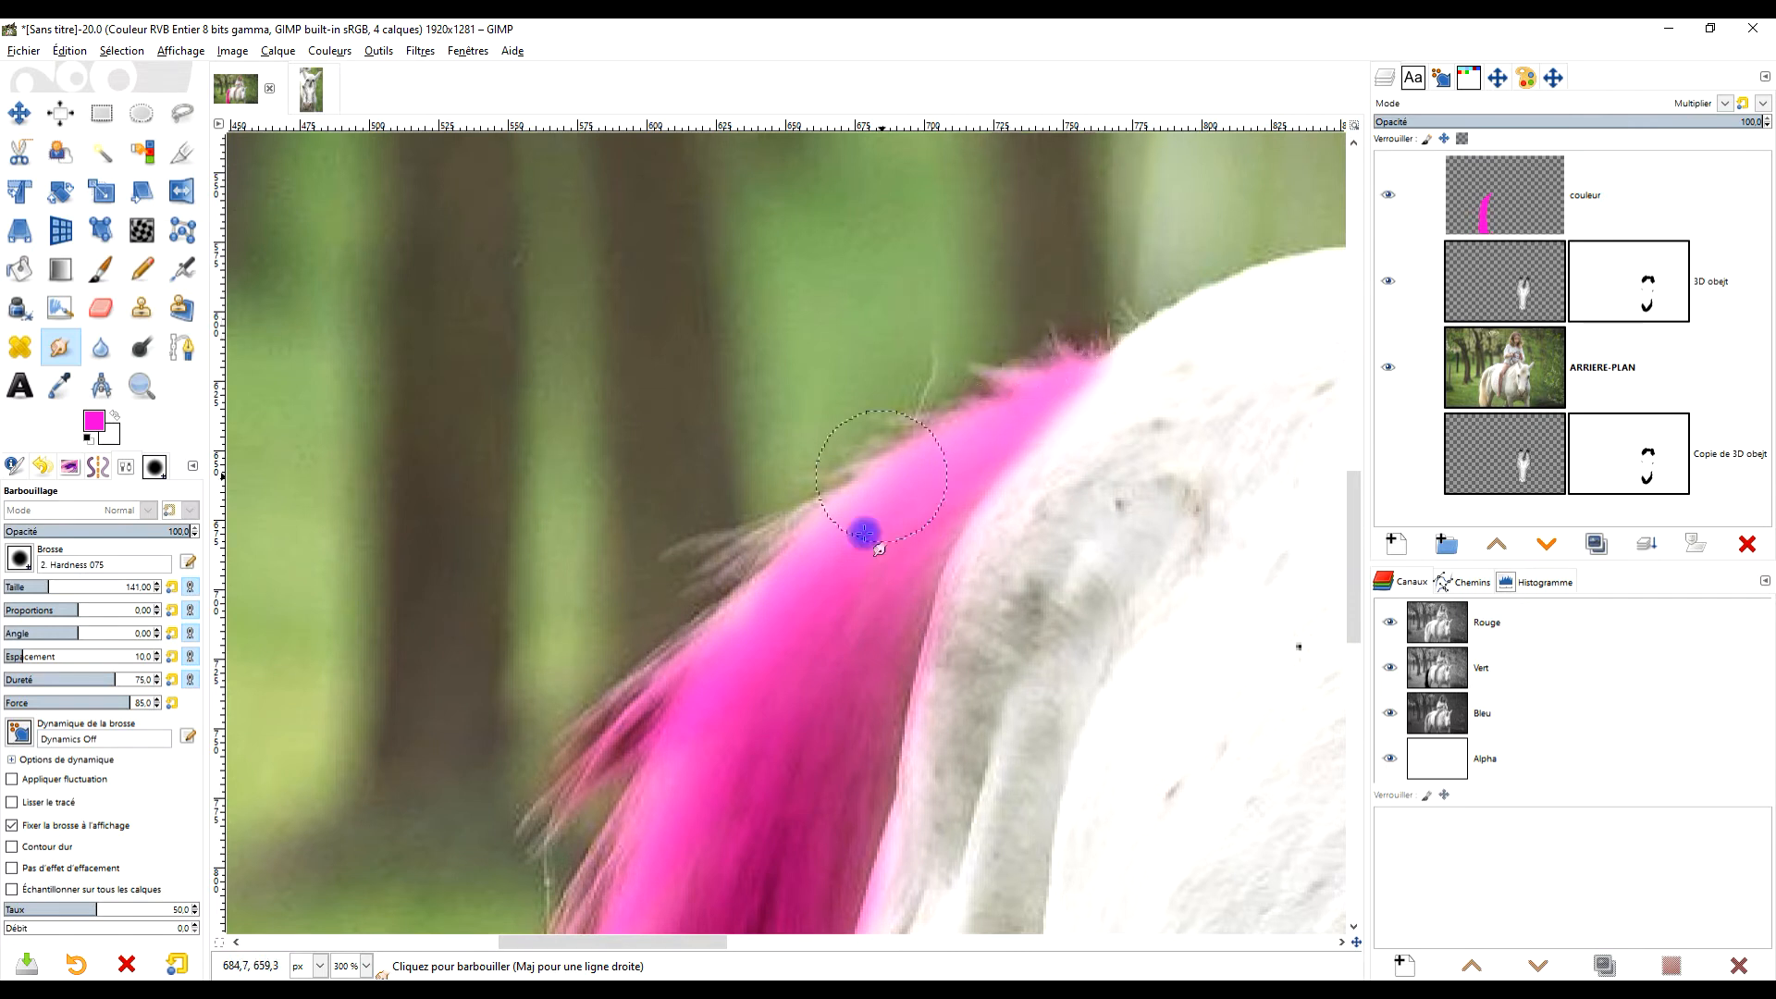
{"action": "scroll", "coordinate": [864, 534], "scroll_direction": "up", "scroll_amount": 3}
{"action": "mouse_move", "coordinate": [912, 313]}
{"action": "left_mouse_down"}
{"action": "mouse_move", "coordinate": [828, 278]}
{"action": "mouse_move", "coordinate": [869, 271]}
{"action": "left_mouse_up"}
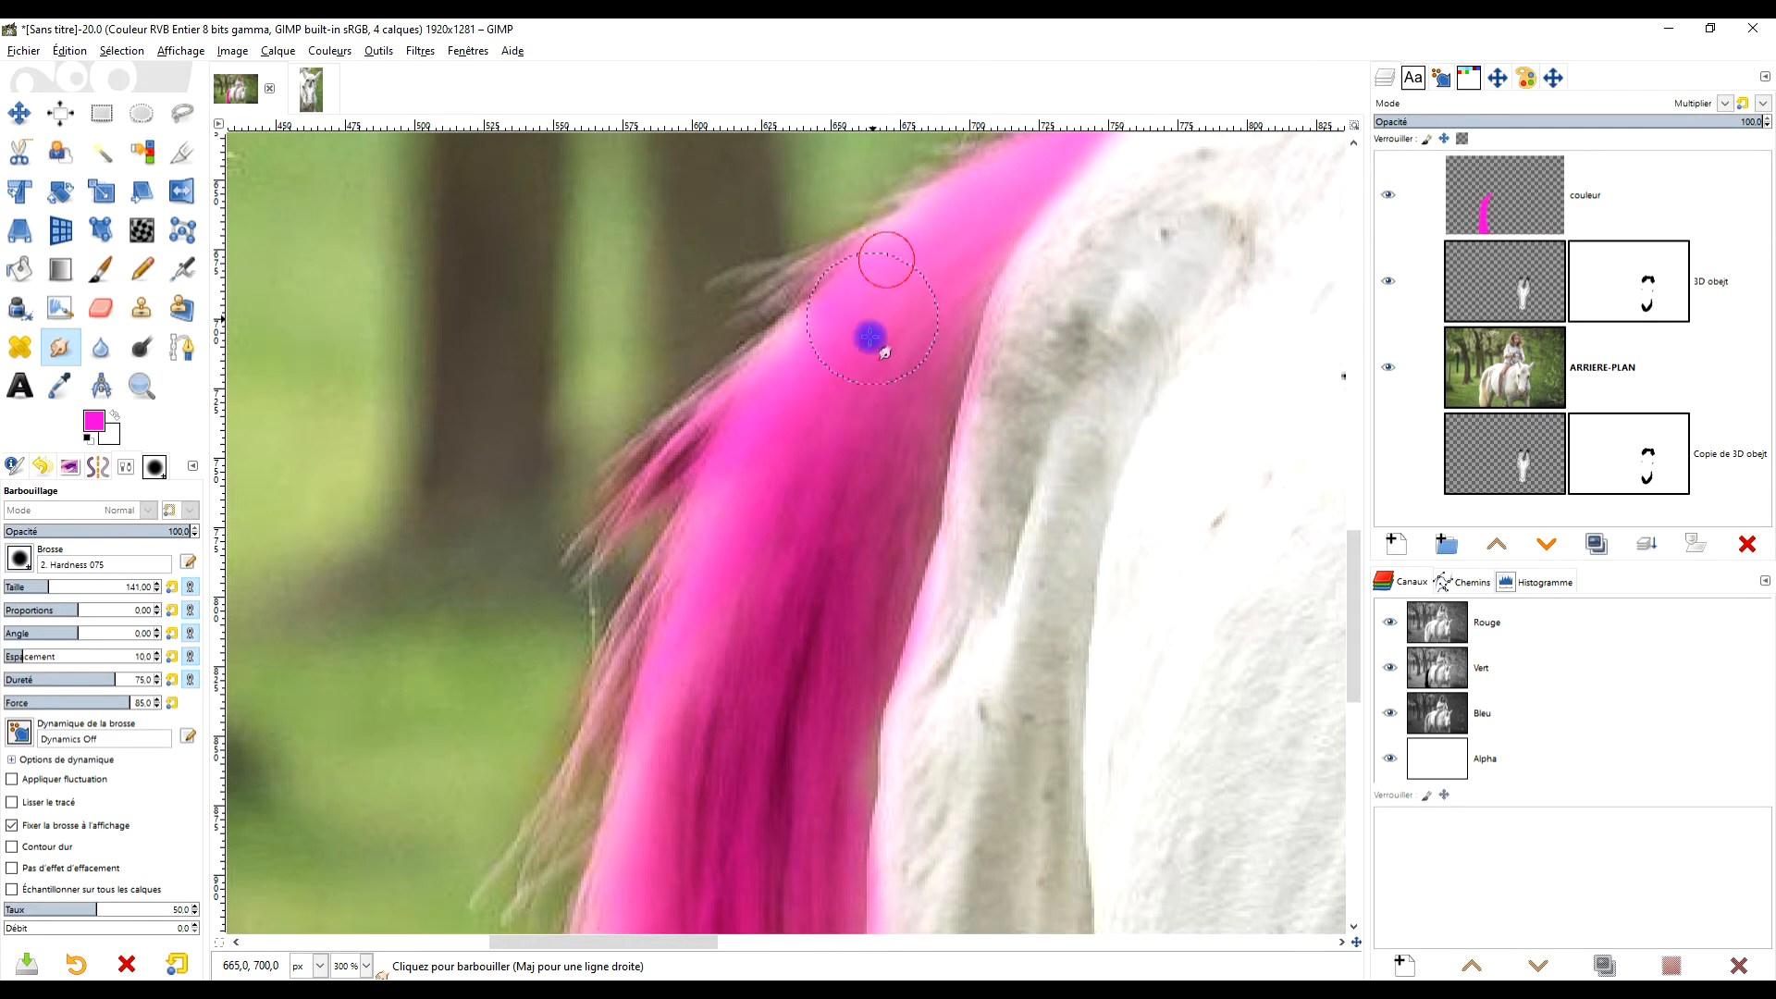
Smudge pink into the pointed tuft and the thin strands just below it on the tail's upper outer edge.
{"action": "left_click_drag", "start_coordinate": [632, 509], "coordinate": [572, 584]}
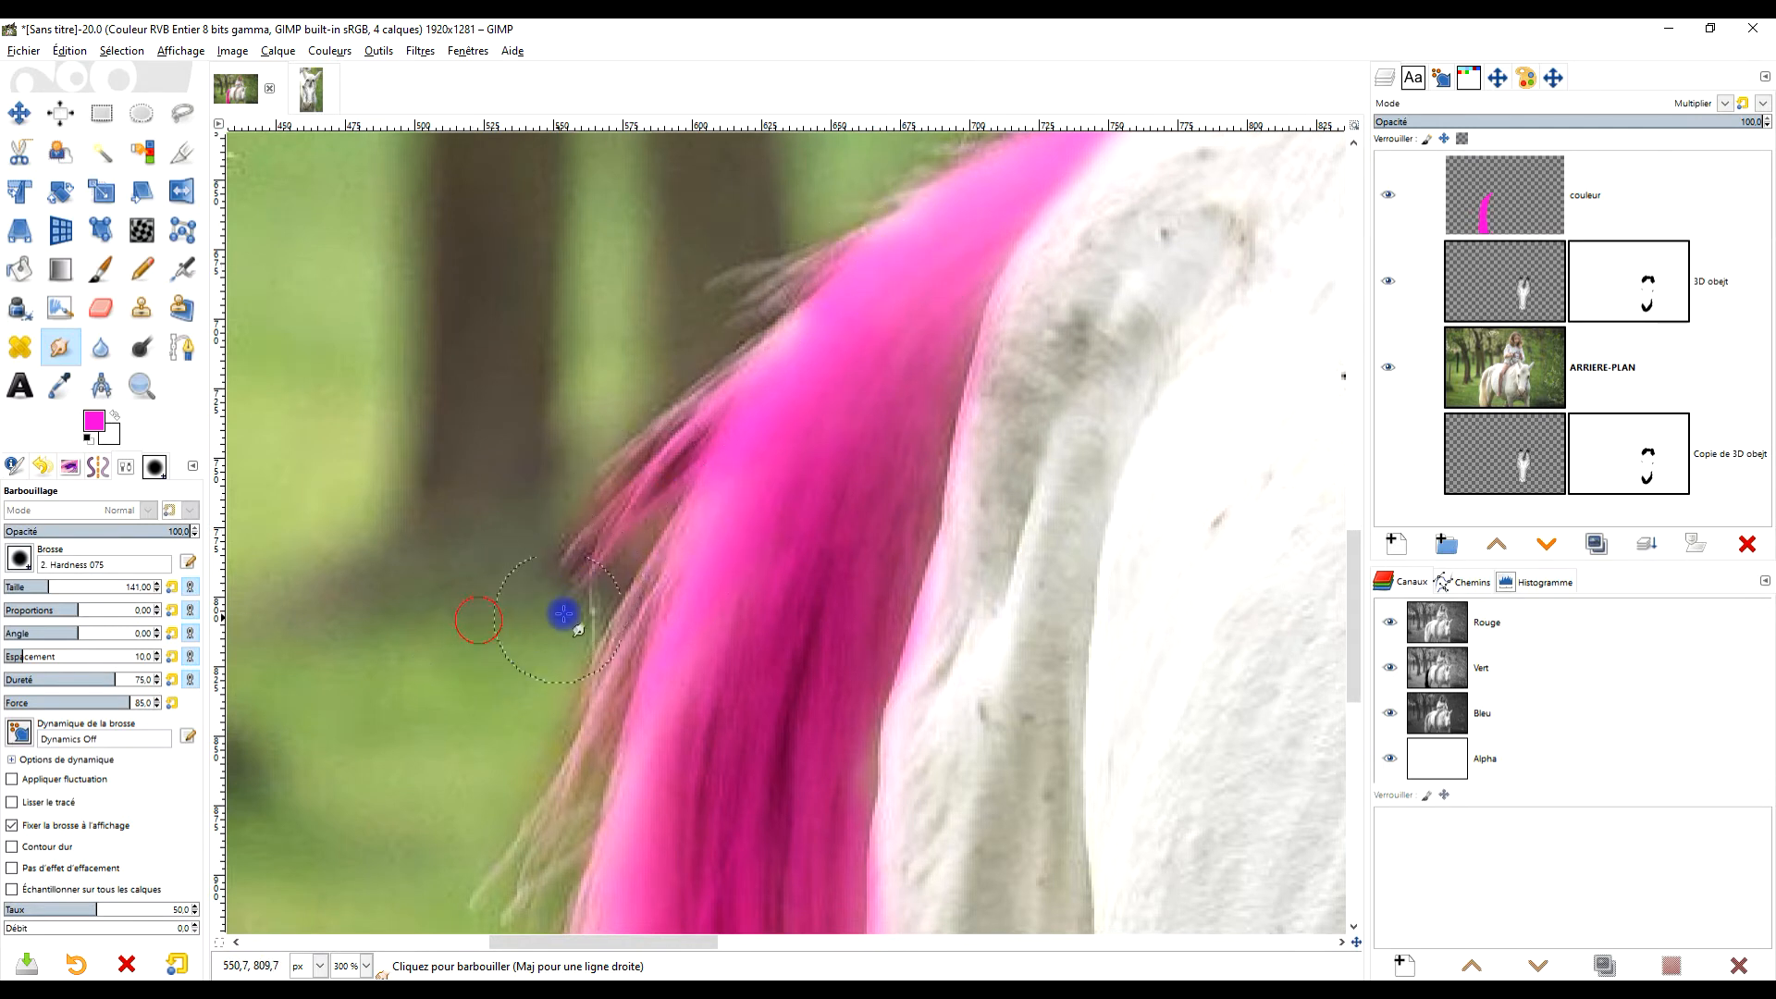
{"action": "scroll", "coordinate": [587, 608], "scroll_direction": "up", "scroll_amount": 3}
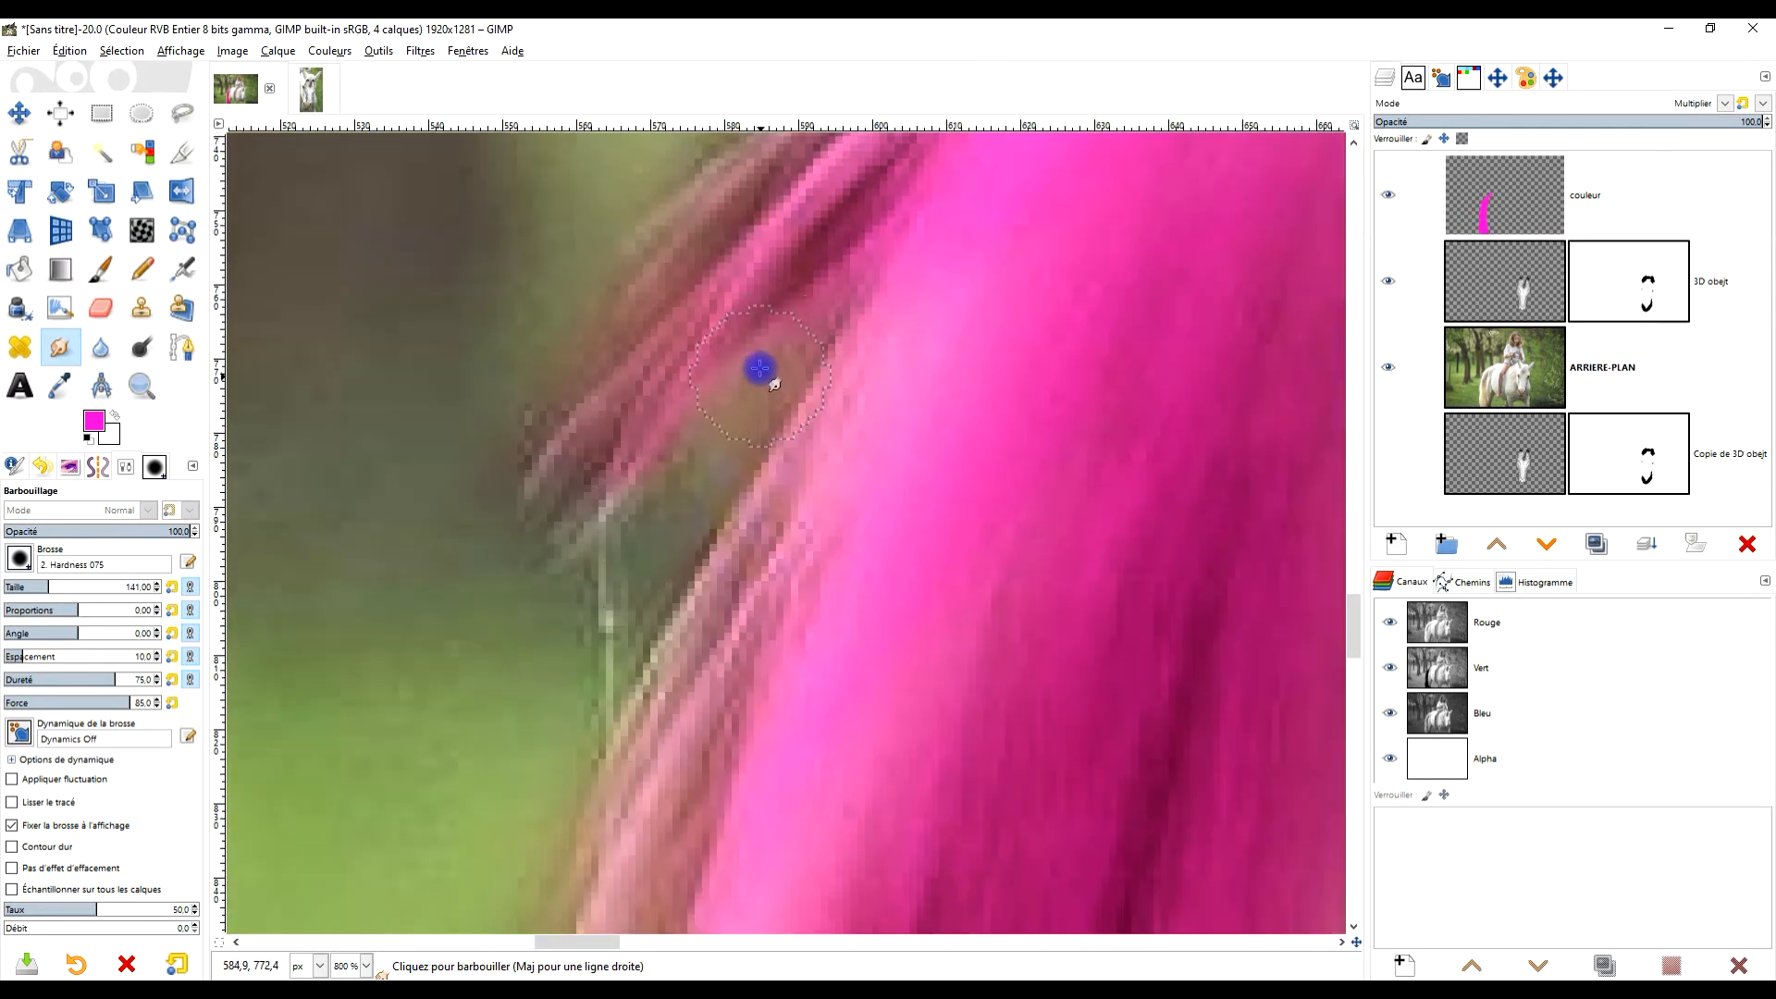
{"action": "left_click_drag", "start_coordinate": [759, 368], "coordinate": [652, 378]}
{"action": "left_click_drag", "start_coordinate": [652, 379], "coordinate": [568, 521]}
{"action": "mouse_move", "coordinate": [928, 456]}
{"action": "left_mouse_down"}
{"action": "mouse_move", "coordinate": [753, 552]}
{"action": "mouse_move", "coordinate": [616, 847]}
{"action": "left_mouse_up"}
{"action": "mouse_move", "coordinate": [680, 701]}
{"action": "left_mouse_down"}
{"action": "mouse_move", "coordinate": [614, 654]}
{"action": "mouse_move", "coordinate": [699, 816]}
{"action": "mouse_move", "coordinate": [622, 773]}
{"action": "mouse_move", "coordinate": [607, 725]}
{"action": "mouse_move", "coordinate": [635, 836]}
{"action": "mouse_move", "coordinate": [619, 615]}
{"action": "left_mouse_up"}
{"action": "mouse_move", "coordinate": [656, 544]}
{"action": "left_mouse_down"}
{"action": "mouse_move", "coordinate": [706, 774]}
{"action": "mouse_move", "coordinate": [648, 763]}
{"action": "mouse_move", "coordinate": [588, 590]}
{"action": "mouse_move", "coordinate": [615, 712]}
{"action": "mouse_move", "coordinate": [612, 580]}
{"action": "left_mouse_up"}
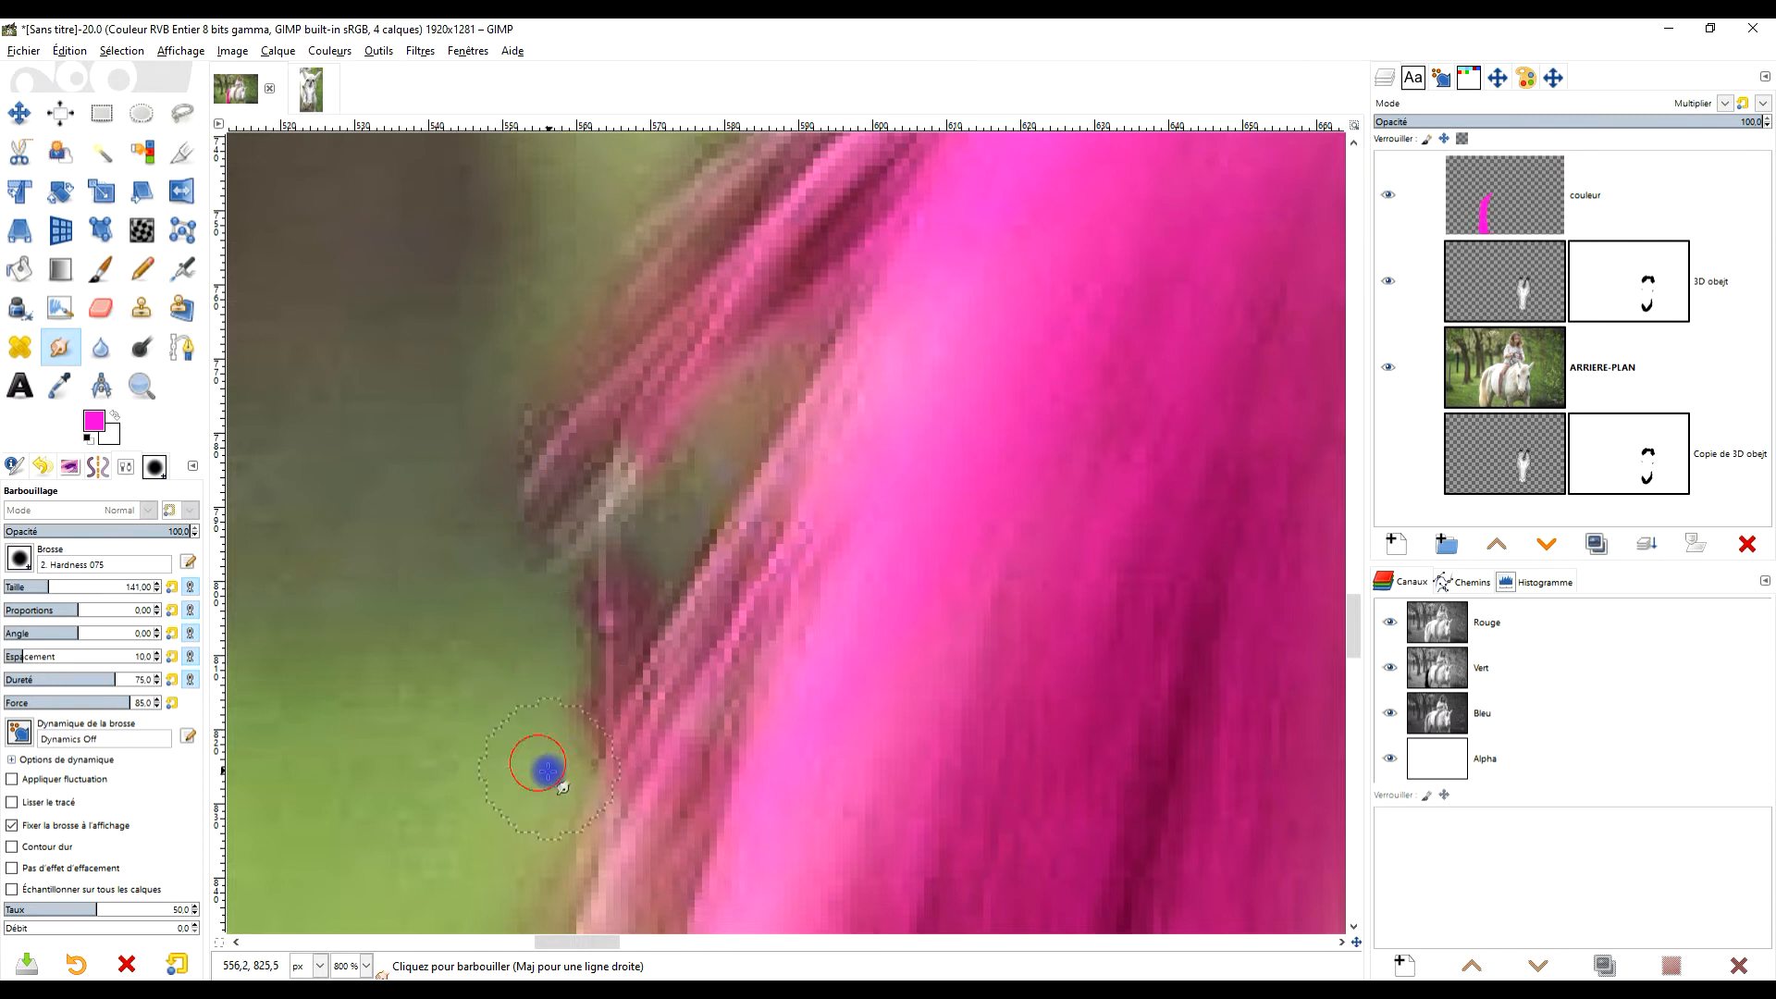
{"action": "left_click_drag", "start_coordinate": [556, 709], "coordinate": [554, 682]}
{"action": "mouse_move", "coordinate": [687, 410]}
{"action": "left_mouse_down"}
{"action": "mouse_move", "coordinate": [579, 487]}
{"action": "mouse_move", "coordinate": [670, 314]}
{"action": "mouse_move", "coordinate": [656, 384]}
{"action": "mouse_move", "coordinate": [567, 512]}
{"action": "mouse_move", "coordinate": [606, 468]}
{"action": "mouse_move", "coordinate": [664, 502]}
{"action": "left_mouse_up"}
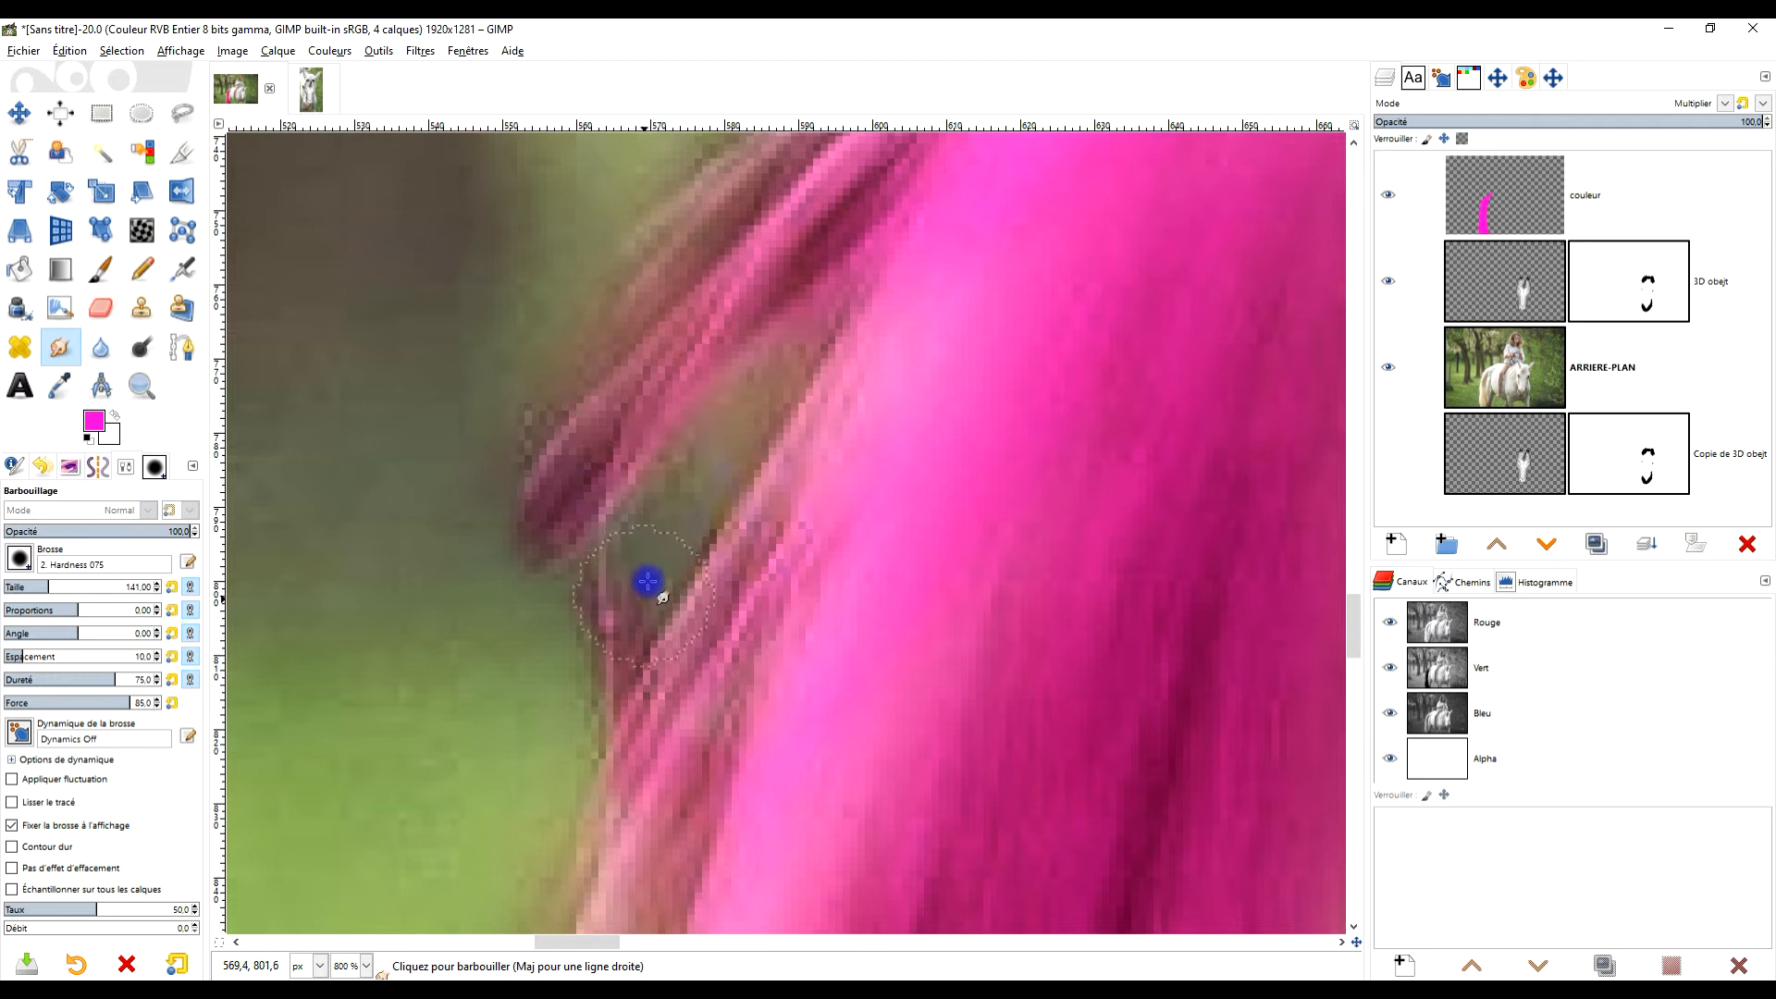
{"action": "left_click_drag", "start_coordinate": [654, 581], "coordinate": [624, 649]}
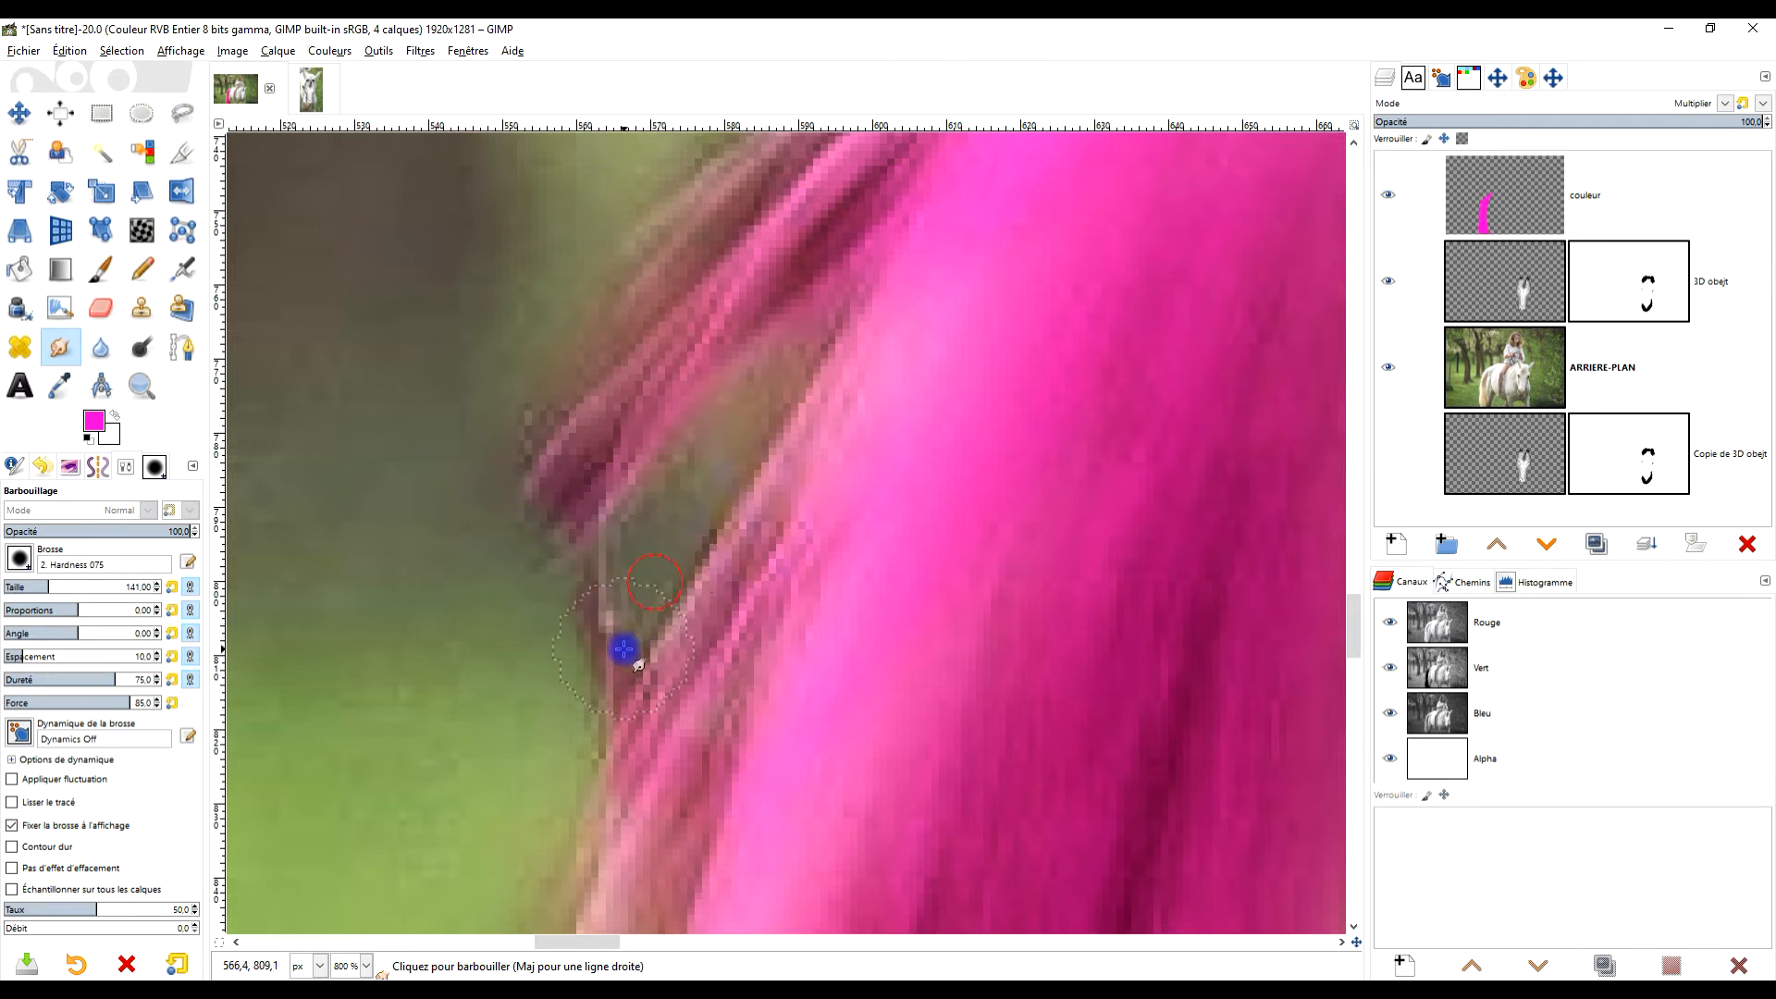
Smudge pink into the uncoloured wisps hanging off the tail's outer edge at mid-height.
{"action": "scroll", "coordinate": [540, 785], "scroll_direction": "down", "scroll_amount": 2, "text": "ctrl"}
{"action": "scroll", "coordinate": [675, 675], "scroll_direction": "down", "scroll_amount": 5}
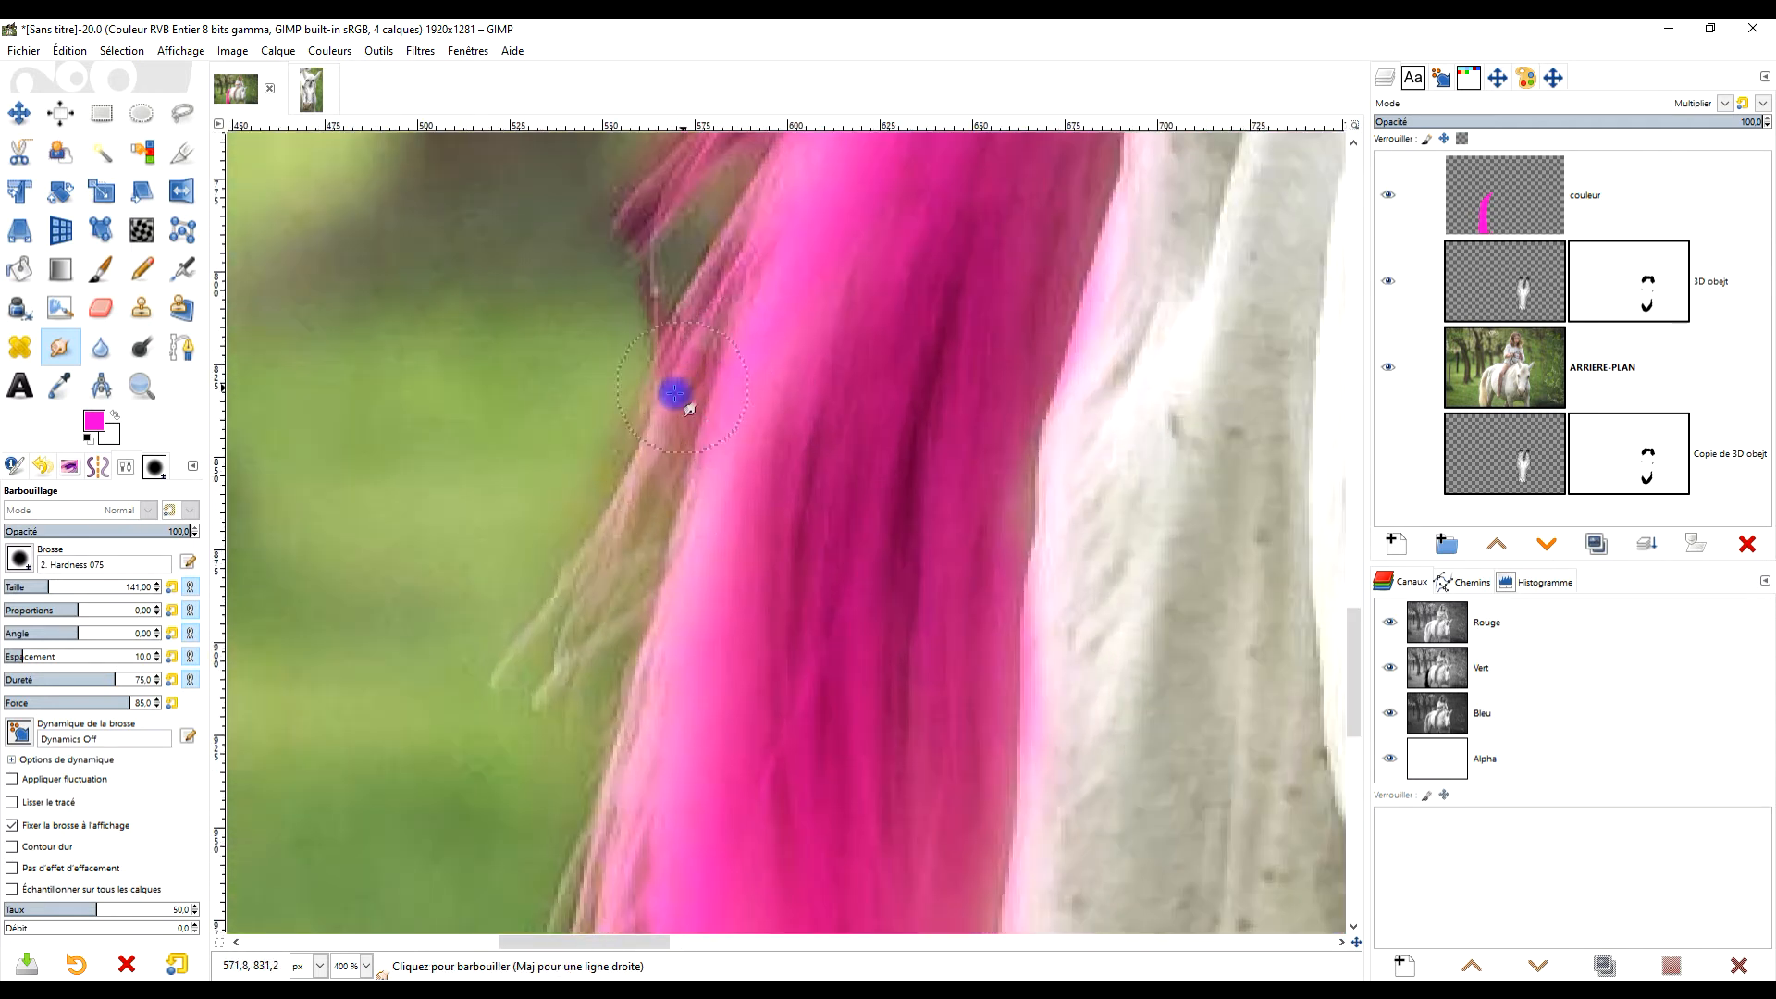
{"action": "left_click_drag", "start_coordinate": [730, 572], "coordinate": [601, 642]}
{"action": "left_click_drag", "start_coordinate": [728, 497], "coordinate": [691, 551]}
{"action": "mouse_move", "coordinate": [746, 630]}
{"action": "left_mouse_down"}
{"action": "mouse_move", "coordinate": [677, 728]}
{"action": "mouse_move", "coordinate": [707, 664]}
{"action": "mouse_move", "coordinate": [636, 818]}
{"action": "left_mouse_up"}
Smudge pink down over the long thin strands on the outer edge of the lower tail.
{"action": "scroll", "coordinate": [648, 814], "scroll_direction": "down", "scroll_amount": 5, "text": "ctrl"}
{"action": "scroll", "coordinate": [785, 777], "scroll_direction": "up", "scroll_amount": 1, "text": "ctrl"}
{"action": "scroll", "coordinate": [764, 641], "scroll_direction": "up", "scroll_amount": 3, "text": "ctrl"}
{"action": "mouse_move", "coordinate": [706, 380]}
{"action": "left_mouse_down"}
{"action": "mouse_move", "coordinate": [590, 533]}
{"action": "mouse_move", "coordinate": [625, 504]}
{"action": "mouse_move", "coordinate": [580, 610]}
{"action": "mouse_move", "coordinate": [630, 510]}
{"action": "mouse_move", "coordinate": [597, 591]}
{"action": "mouse_move", "coordinate": [595, 852]}
{"action": "mouse_move", "coordinate": [604, 790]}
{"action": "mouse_move", "coordinate": [669, 716]}
{"action": "mouse_move", "coordinate": [694, 834]}
{"action": "mouse_move", "coordinate": [627, 882]}
{"action": "left_mouse_up"}
{"action": "mouse_move", "coordinate": [580, 740]}
{"action": "left_mouse_down"}
{"action": "mouse_move", "coordinate": [595, 813]}
{"action": "mouse_move", "coordinate": [658, 833]}
{"action": "left_mouse_up"}
{"action": "left_click_drag", "start_coordinate": [530, 826], "coordinate": [483, 964]}
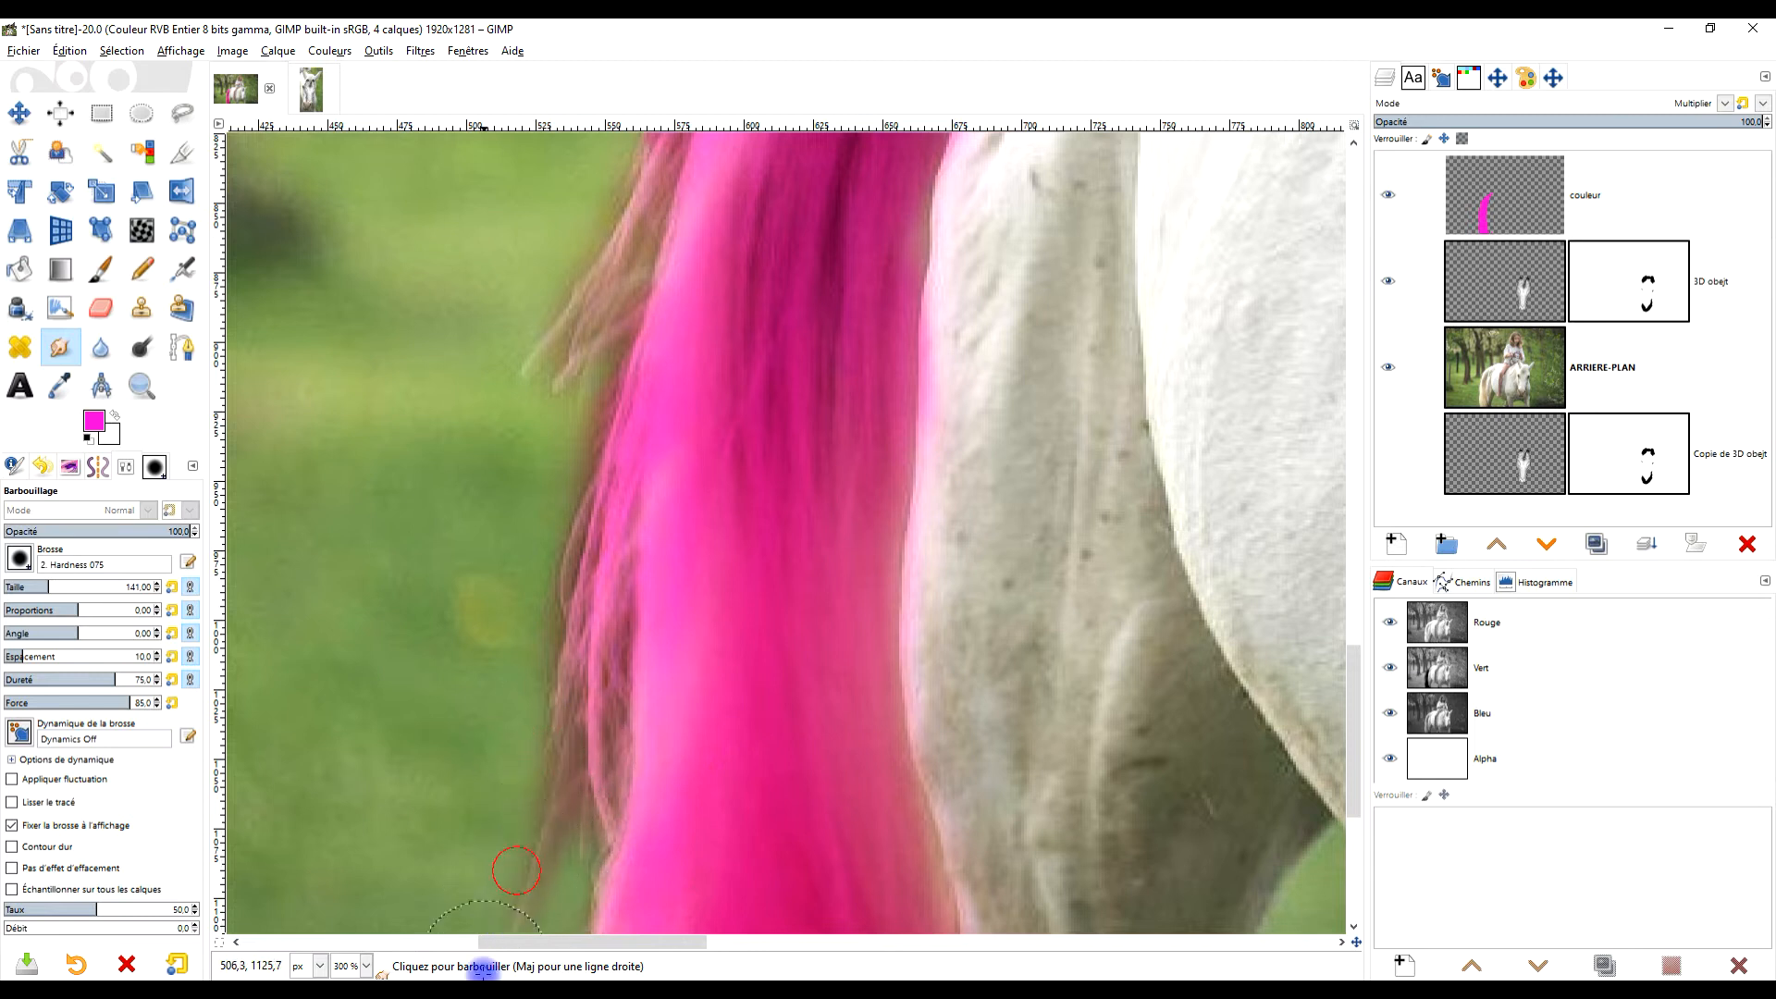
{"action": "left_click_drag", "start_coordinate": [515, 549], "coordinate": [521, 702]}
{"action": "mouse_move", "coordinate": [517, 500]}
{"action": "left_mouse_down"}
{"action": "mouse_move", "coordinate": [551, 444]}
{"action": "mouse_move", "coordinate": [622, 425]}
{"action": "left_mouse_up"}
Examine the recoloured tail from its root to its lower end for hairs still lacking colour.
{"action": "scroll", "coordinate": [622, 425], "scroll_direction": "down", "scroll_amount": 2, "text": "ctrl"}
{"action": "scroll", "coordinate": [623, 535], "scroll_direction": "up", "scroll_amount": 2, "text": "ctrl"}
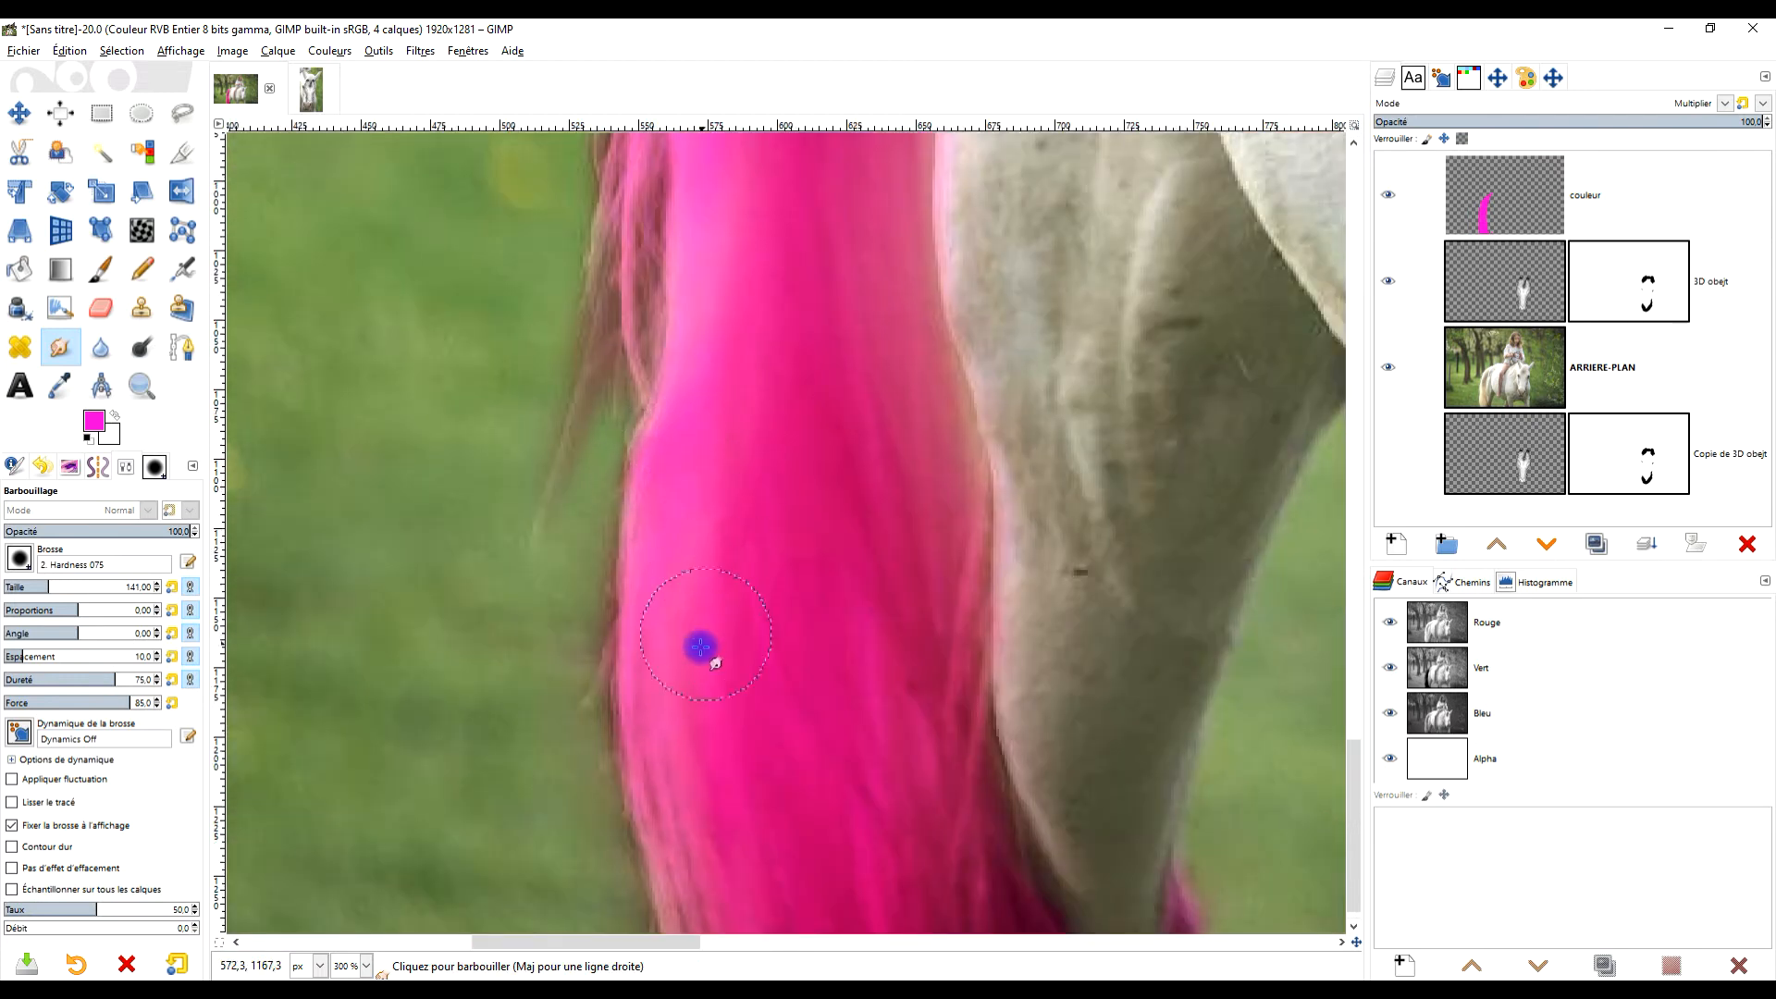
{"action": "scroll", "coordinate": [776, 713], "scroll_direction": "down", "scroll_amount": 2, "text": "ctrl"}
{"action": "scroll", "coordinate": [828, 425], "scroll_direction": "up", "scroll_amount": 4}
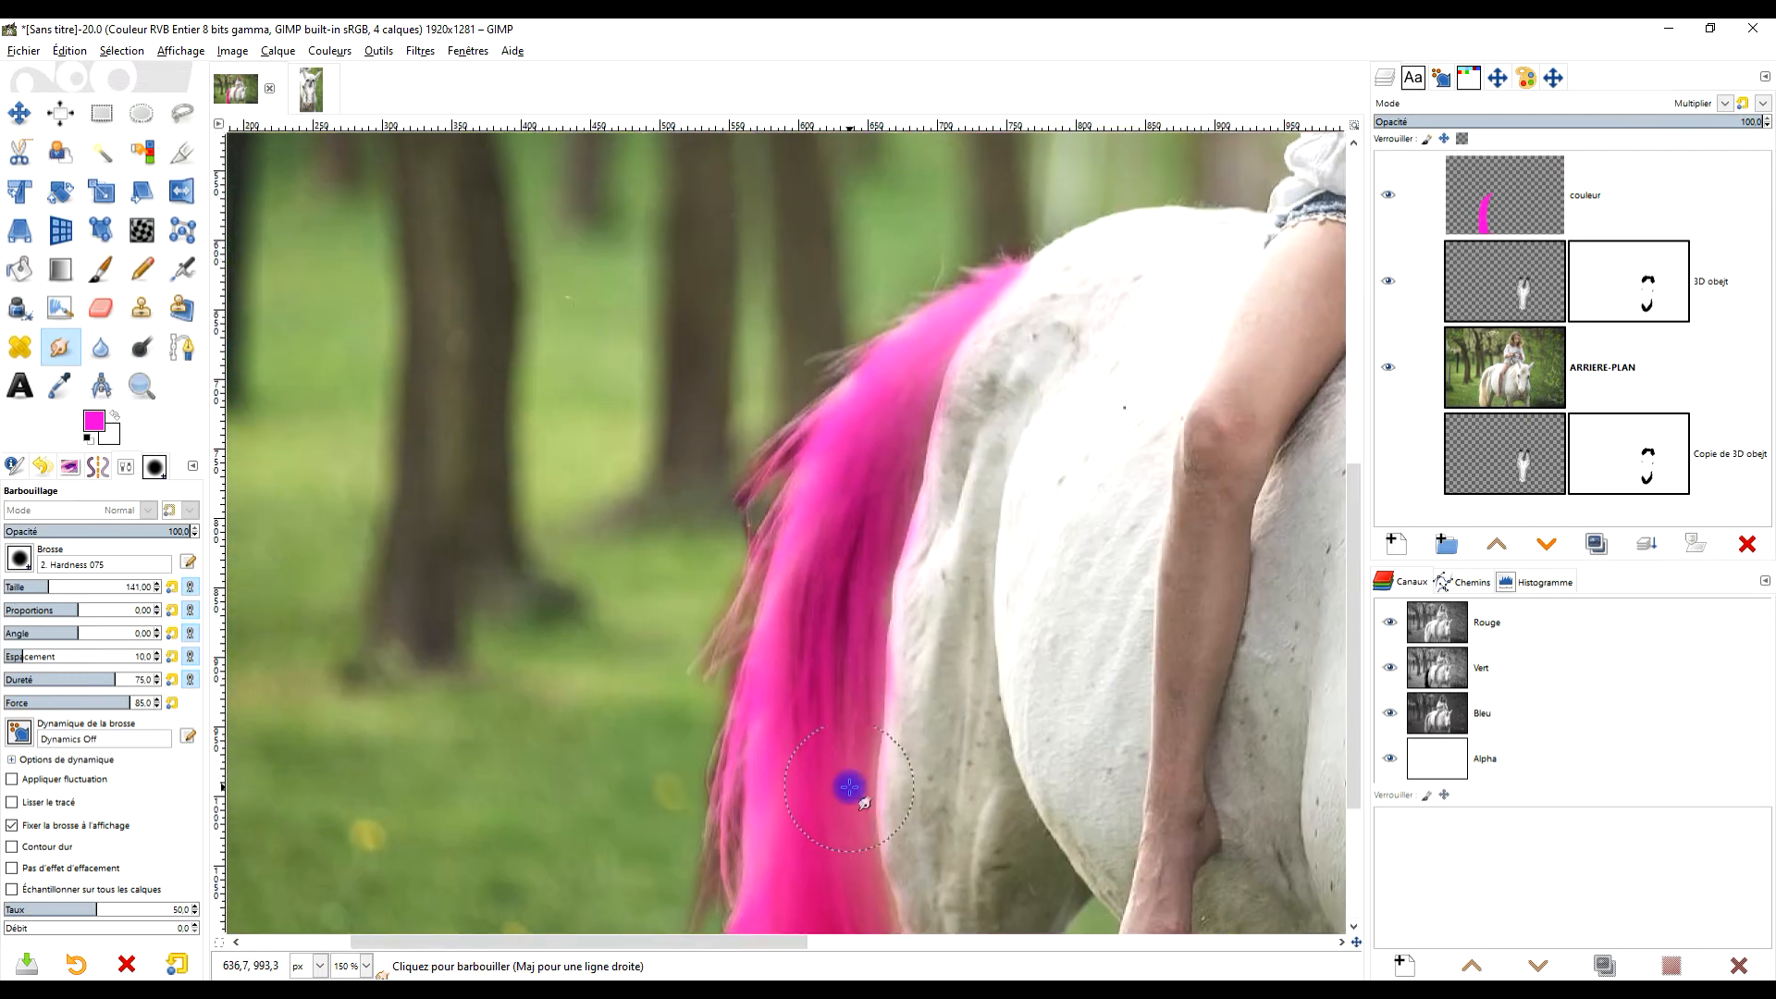
{"action": "scroll", "coordinate": [864, 551], "scroll_direction": "up", "scroll_amount": 2, "text": "ctrl"}
{"action": "scroll", "coordinate": [869, 458], "scroll_direction": "up", "scroll_amount": 1, "text": "ctrl"}
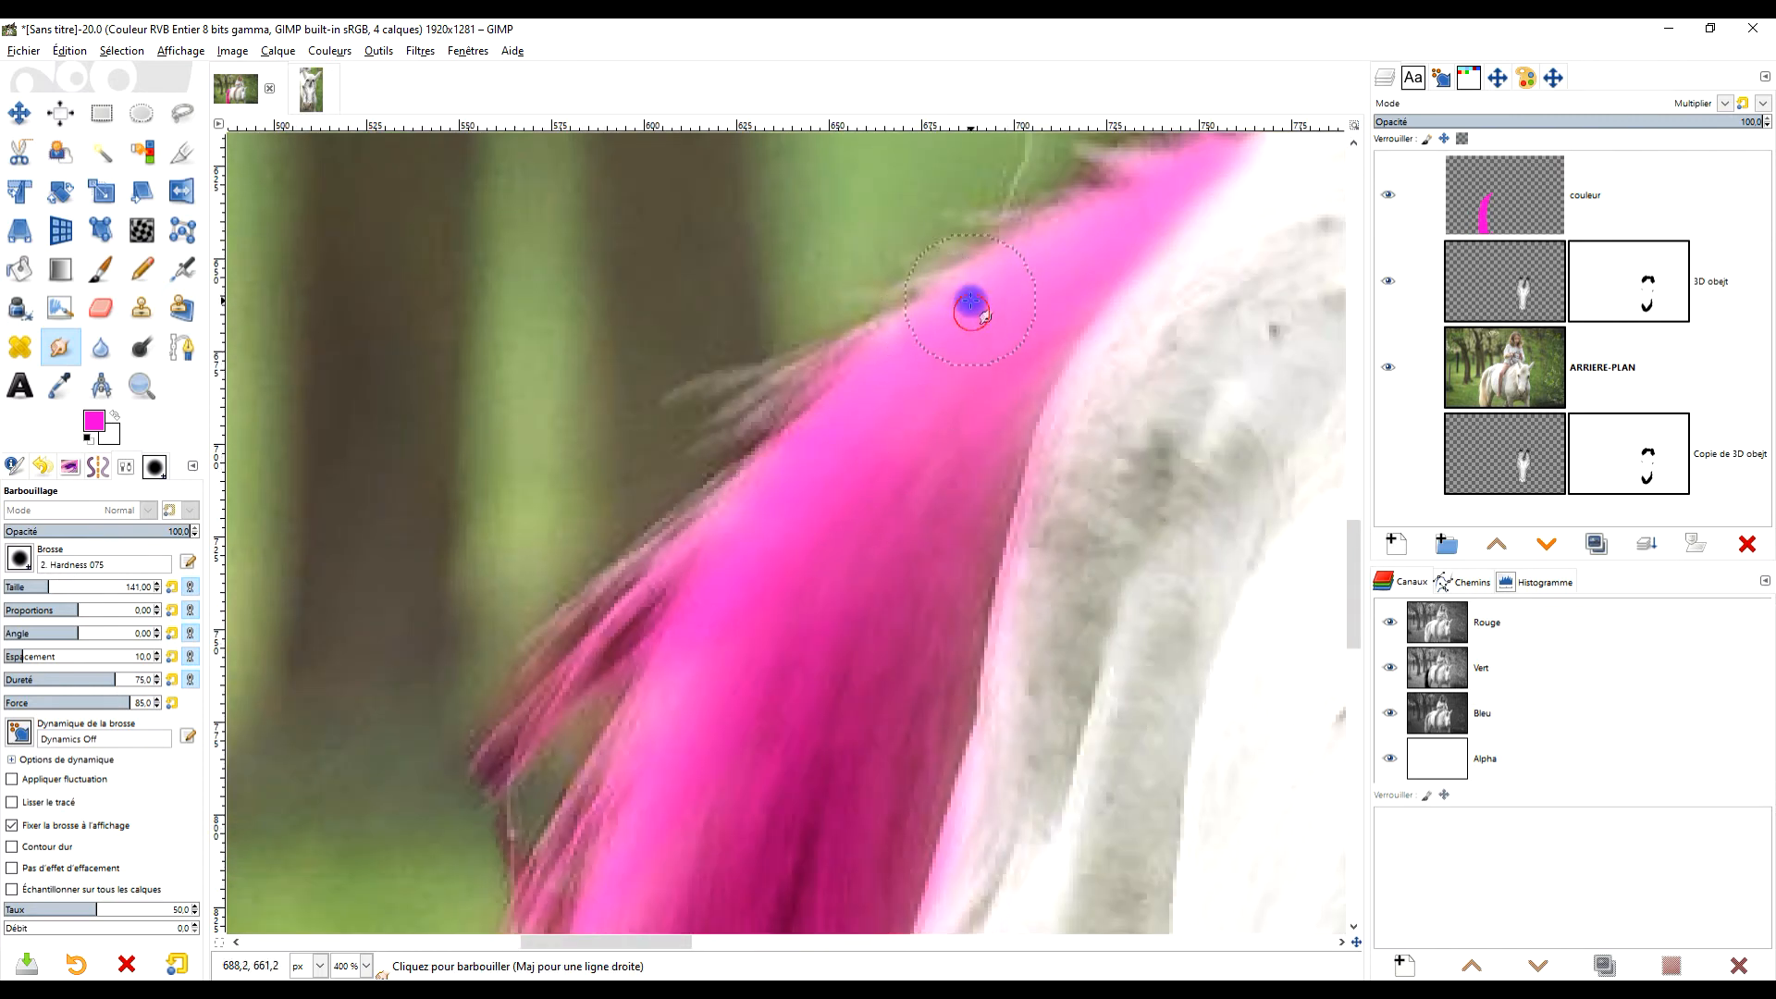
{"action": "scroll", "coordinate": [1110, 389], "scroll_direction": "up", "scroll_amount": 1, "text": "ctrl"}
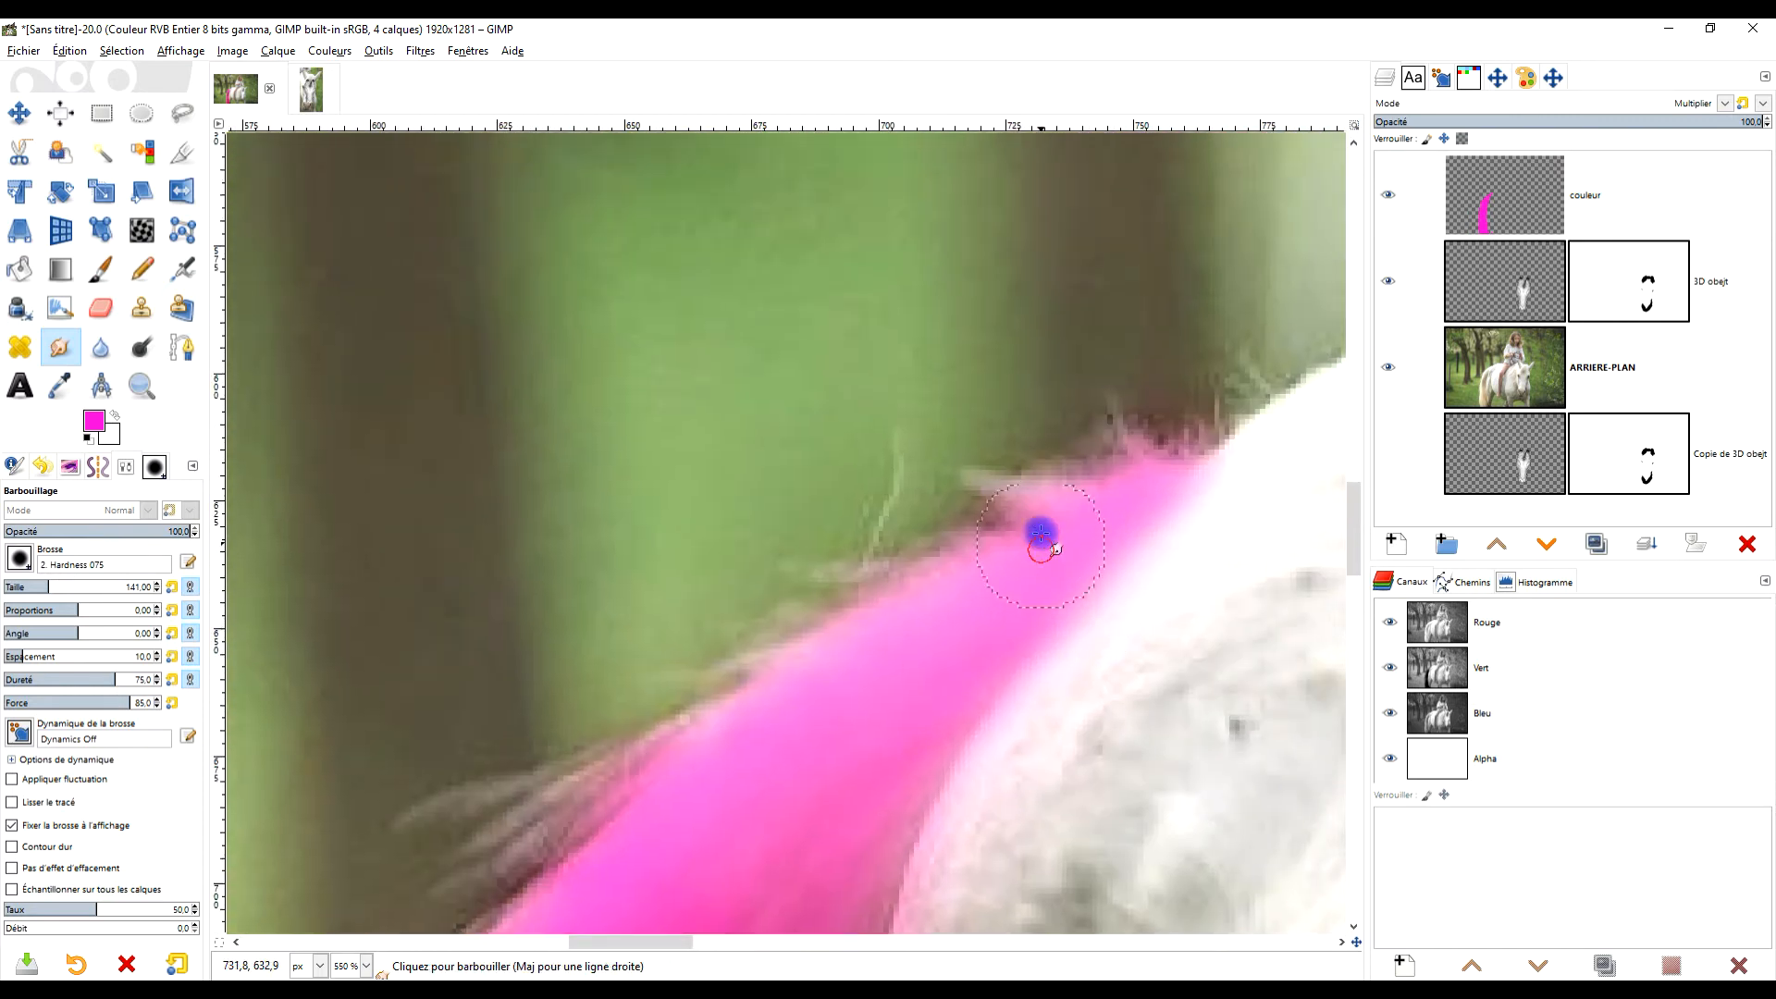
{"action": "left_click", "coordinate": [1082, 443], "text": "ctrl"}
{"action": "scroll", "coordinate": [1082, 442], "scroll_direction": "down", "scroll_amount": 8, "text": "ctrl"}
{"action": "scroll", "coordinate": [1046, 623], "scroll_direction": "up", "scroll_amount": 4, "text": "ctrl"}
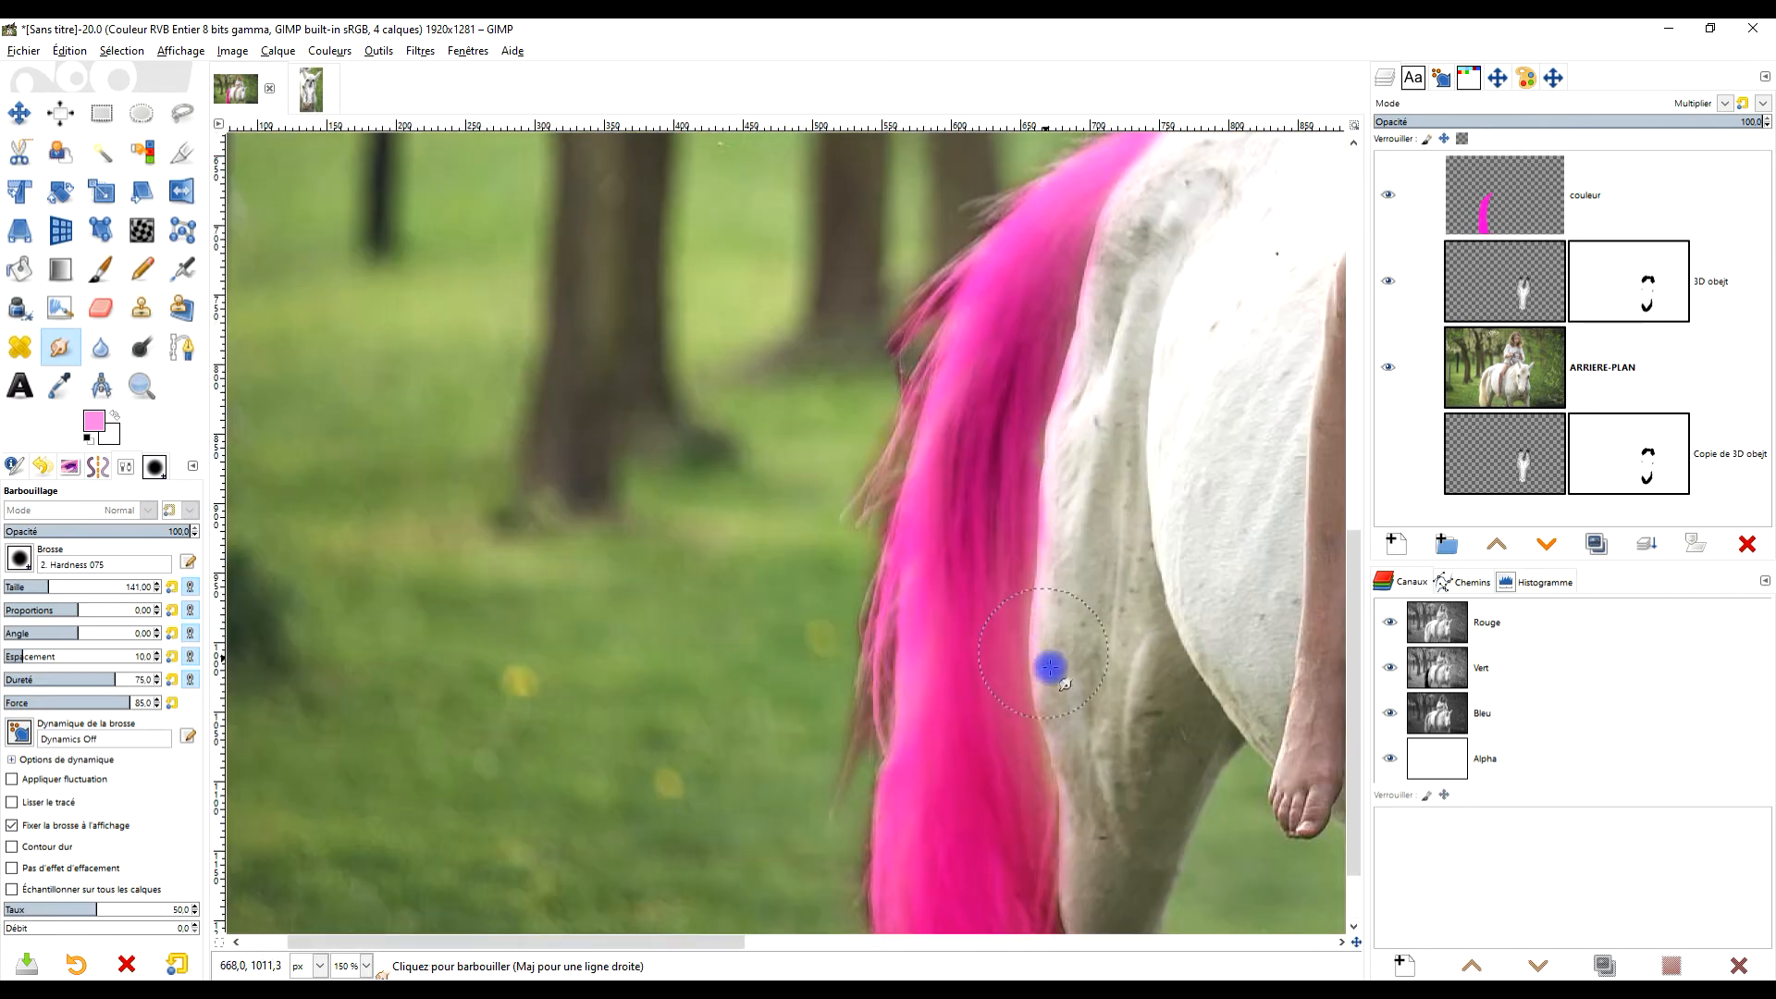
{"action": "scroll", "coordinate": [994, 638], "scroll_direction": "up", "scroll_amount": 2, "text": "ctrl"}
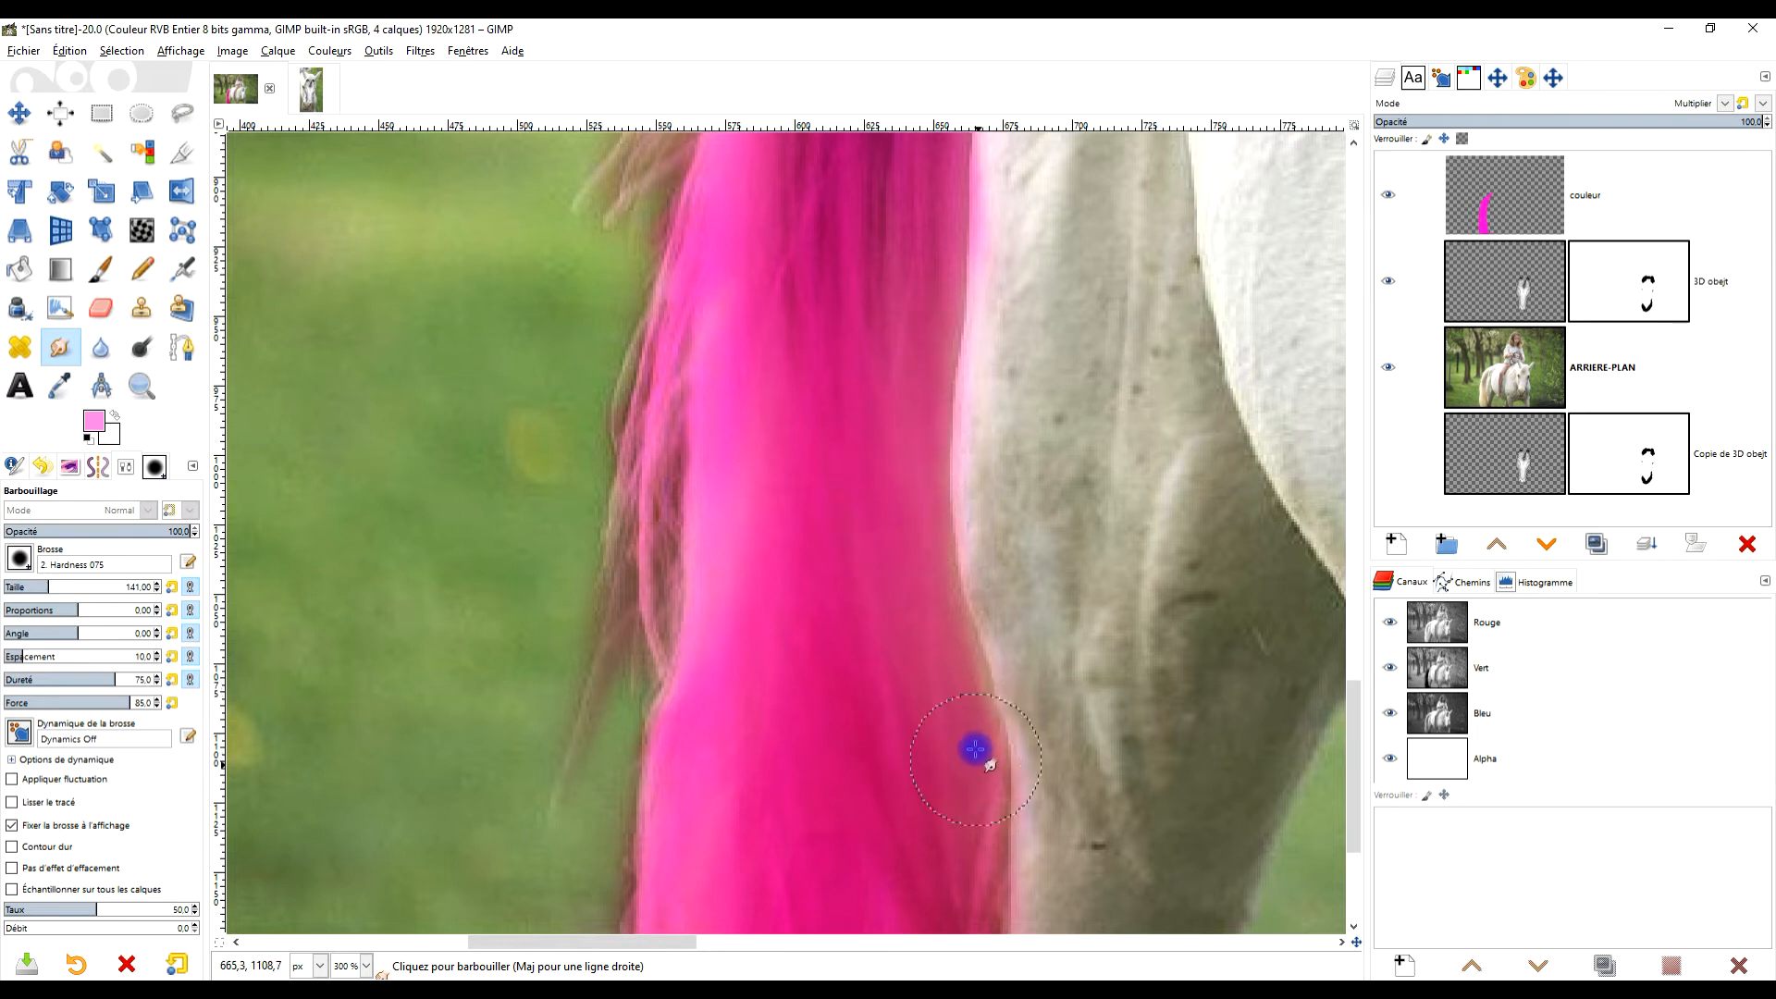
{"action": "scroll", "coordinate": [976, 750], "scroll_direction": "down", "scroll_amount": 4, "text": "ctrl"}
{"action": "scroll", "coordinate": [924, 730], "scroll_direction": "up", "scroll_amount": 3, "text": "ctrl"}
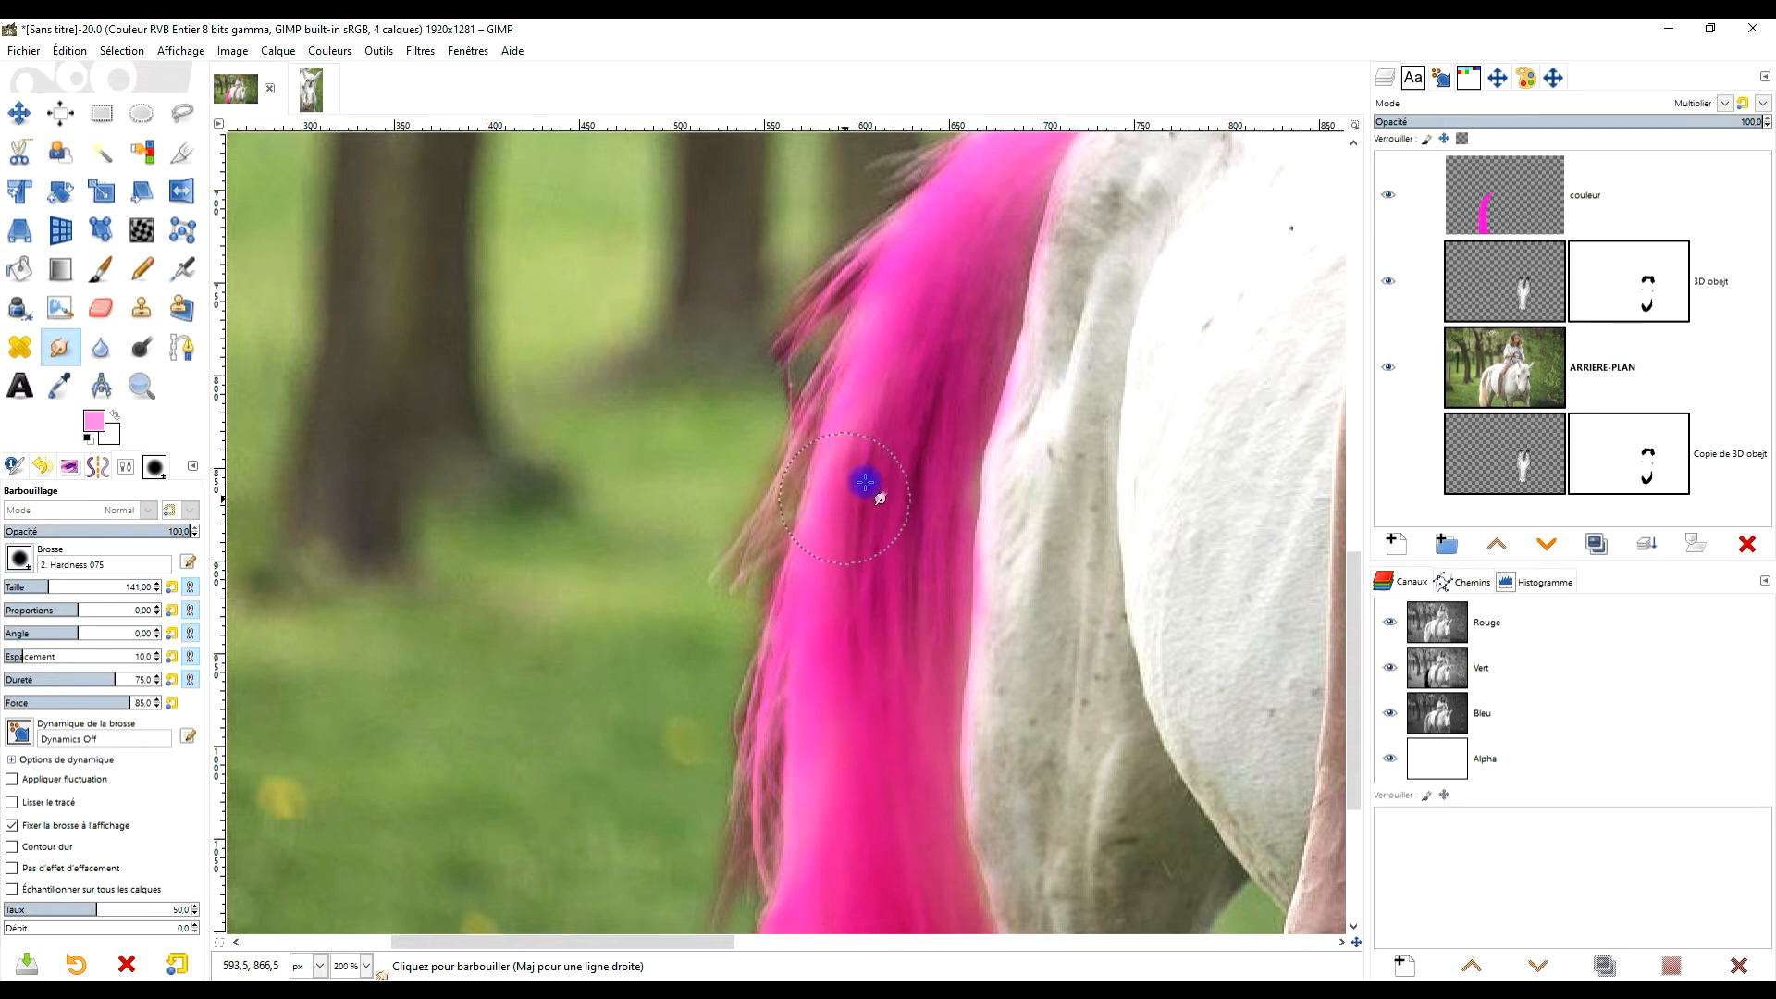
Smudge pink over the mid-height wisp tips and touch up the tail's inner edge beside the rump.
{"action": "scroll", "coordinate": [865, 482], "scroll_direction": "up", "scroll_amount": 2, "text": "ctrl"}
{"action": "mouse_move", "coordinate": [703, 467]}
{"action": "left_mouse_down"}
{"action": "mouse_move", "coordinate": [559, 730]}
{"action": "mouse_move", "coordinate": [610, 702]}
{"action": "mouse_move", "coordinate": [648, 631]}
{"action": "left_mouse_up"}
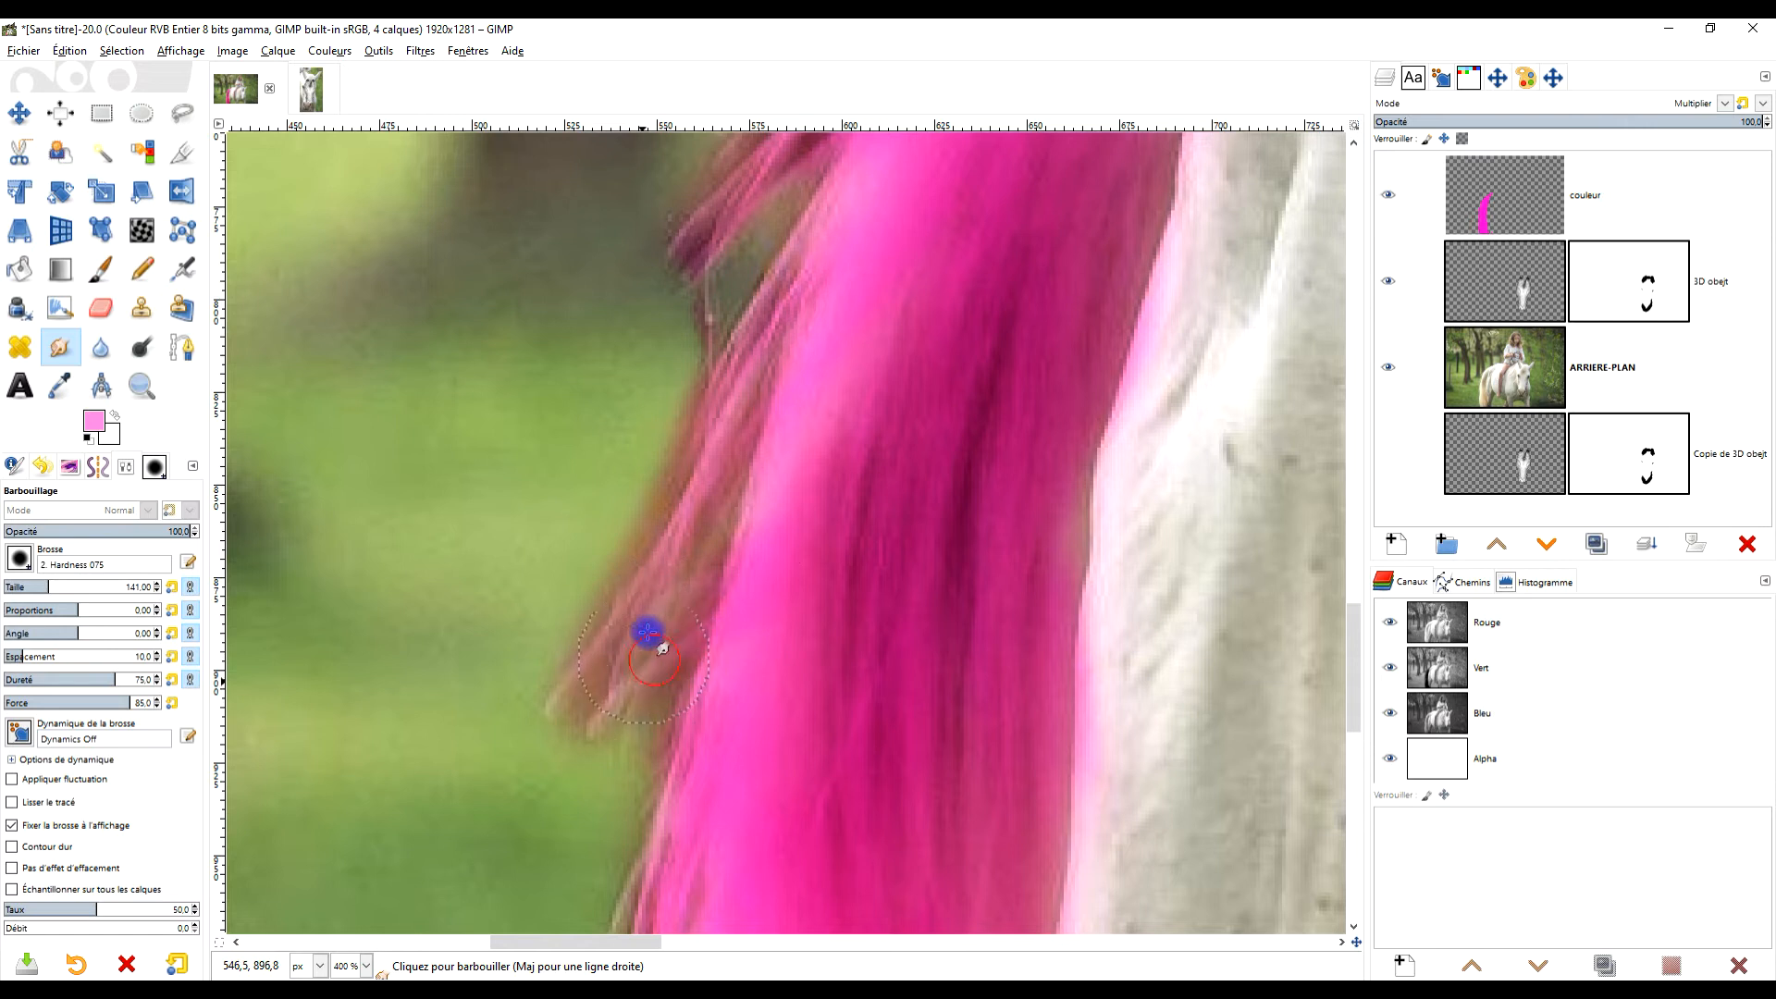
{"action": "mouse_move", "coordinate": [640, 424]}
{"action": "left_mouse_down"}
{"action": "mouse_move", "coordinate": [593, 567]}
{"action": "mouse_move", "coordinate": [617, 446]}
{"action": "mouse_move", "coordinate": [649, 443]}
{"action": "mouse_move", "coordinate": [660, 380]}
{"action": "mouse_move", "coordinate": [590, 569]}
{"action": "mouse_move", "coordinate": [548, 611]}
{"action": "mouse_move", "coordinate": [633, 484]}
{"action": "left_mouse_up"}
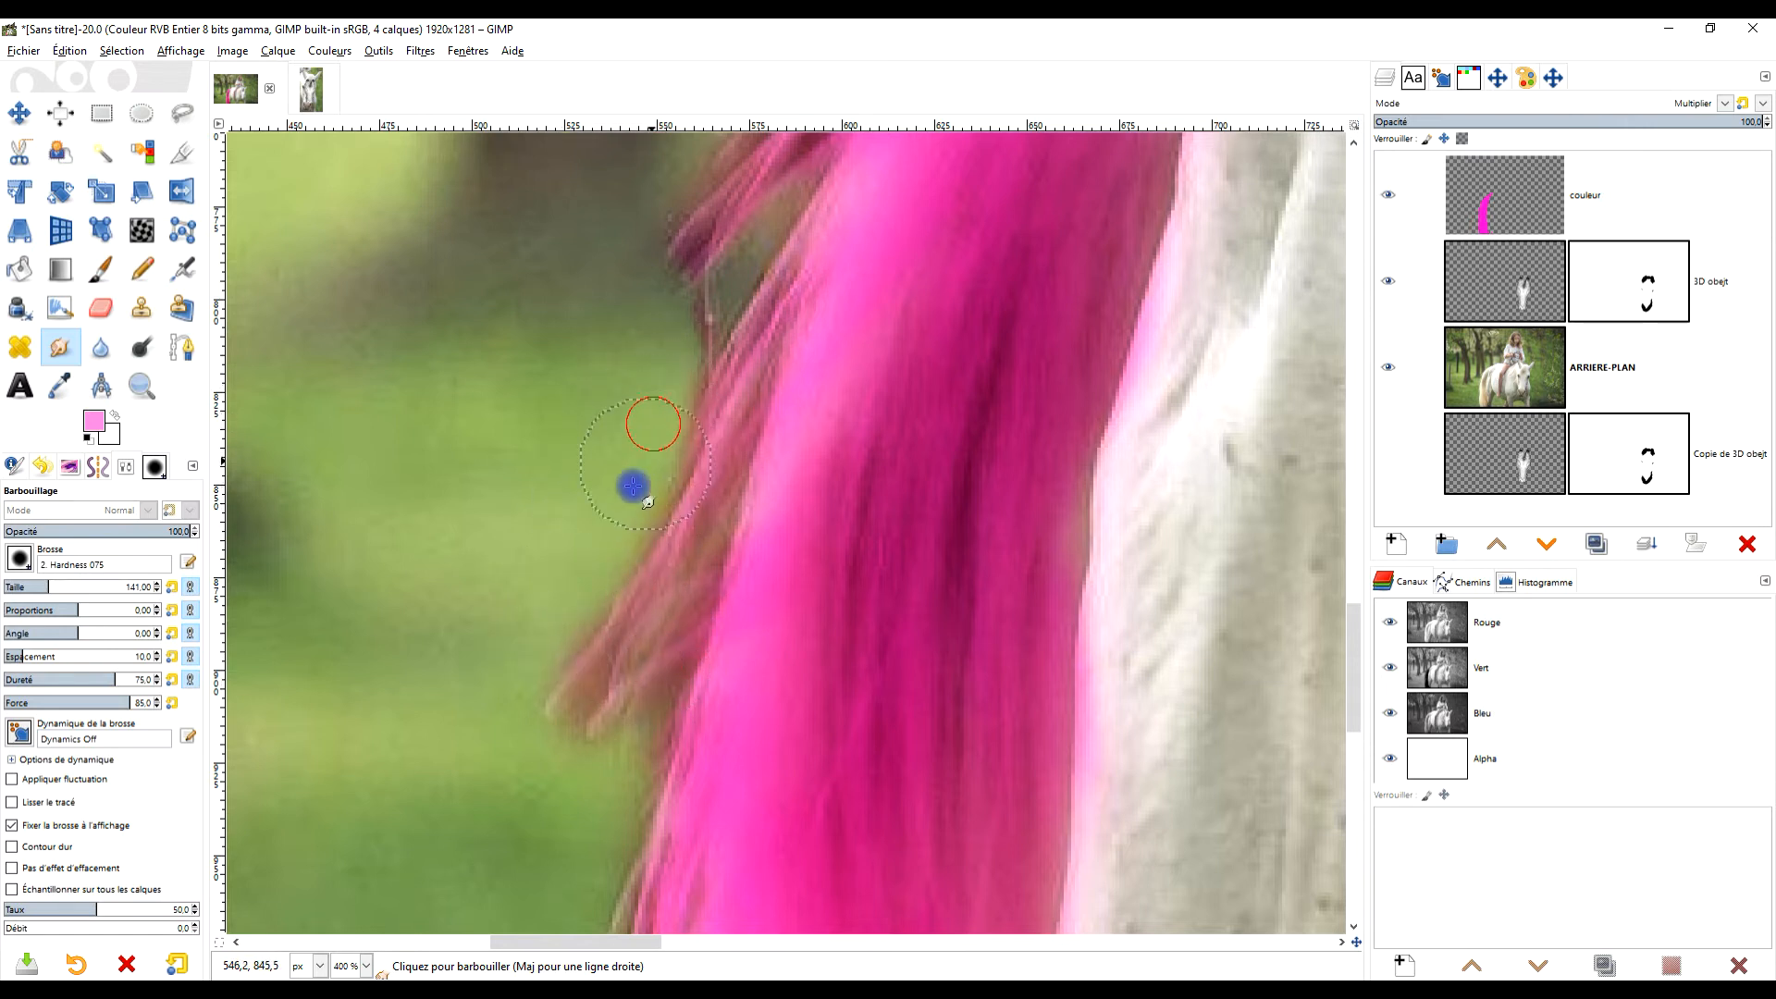
{"action": "left_click_drag", "start_coordinate": [600, 676], "coordinate": [588, 706]}
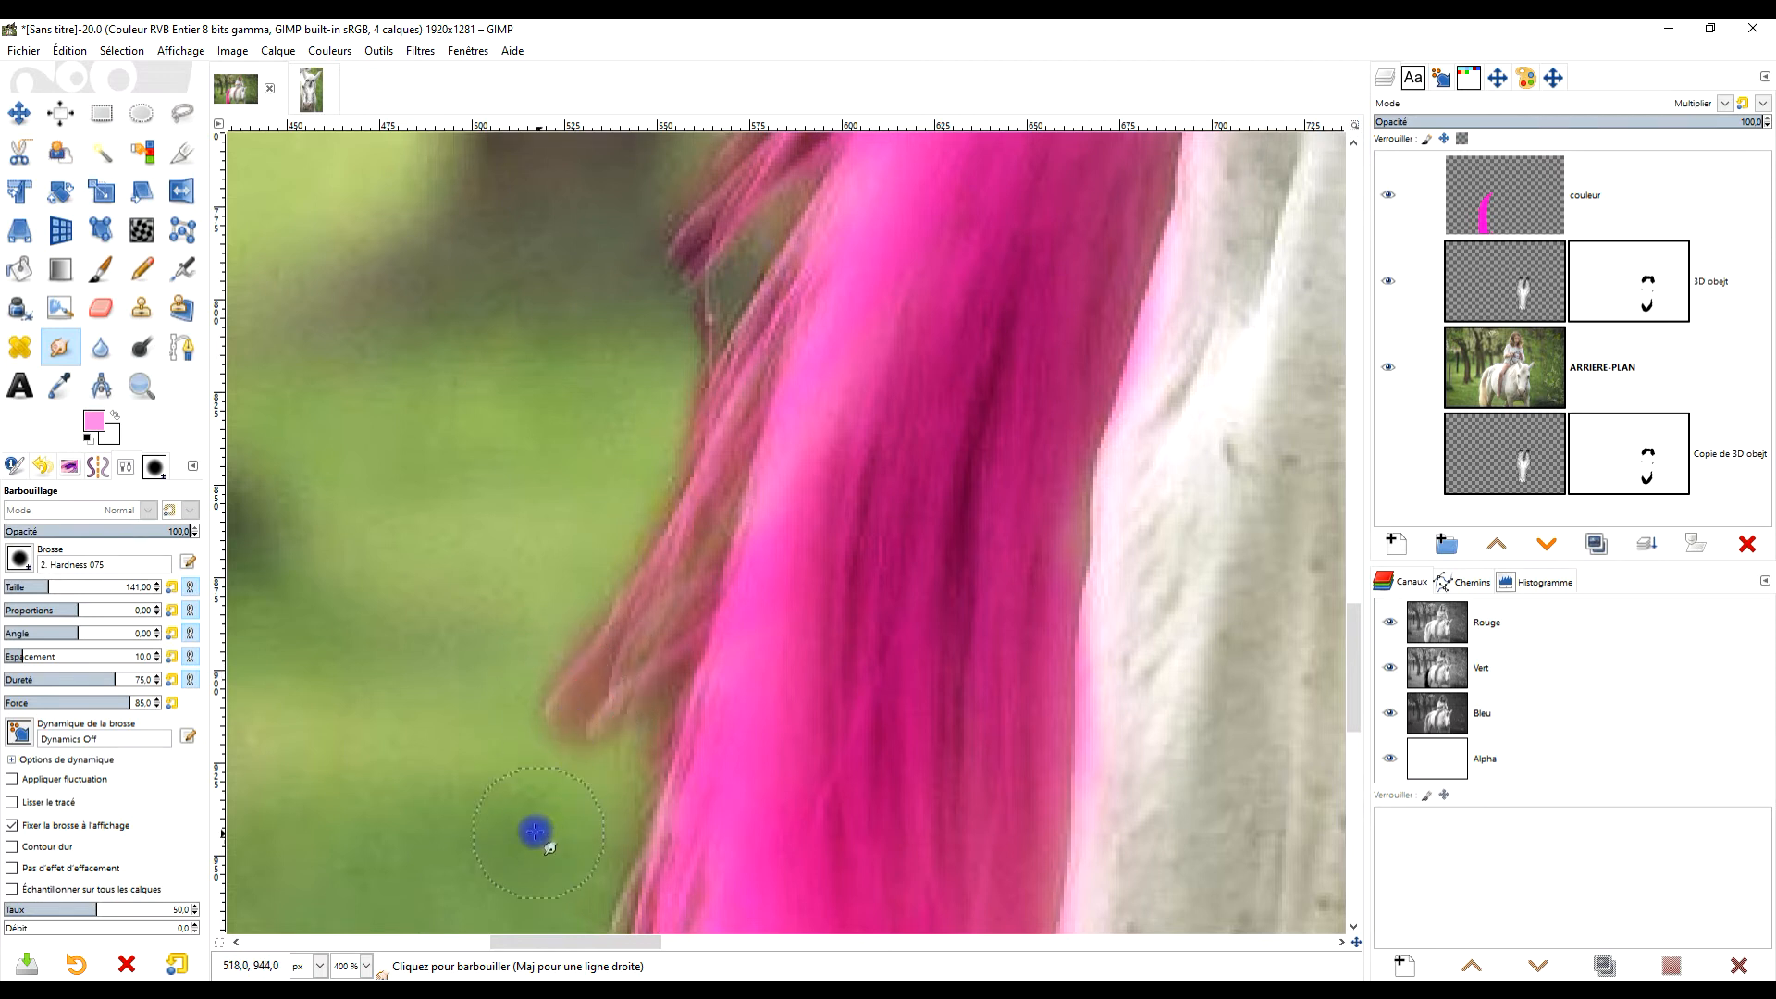
{"action": "scroll", "coordinate": [892, 518], "scroll_direction": "down", "scroll_amount": 4}
{"action": "scroll", "coordinate": [916, 518], "scroll_direction": "up", "scroll_amount": 3}
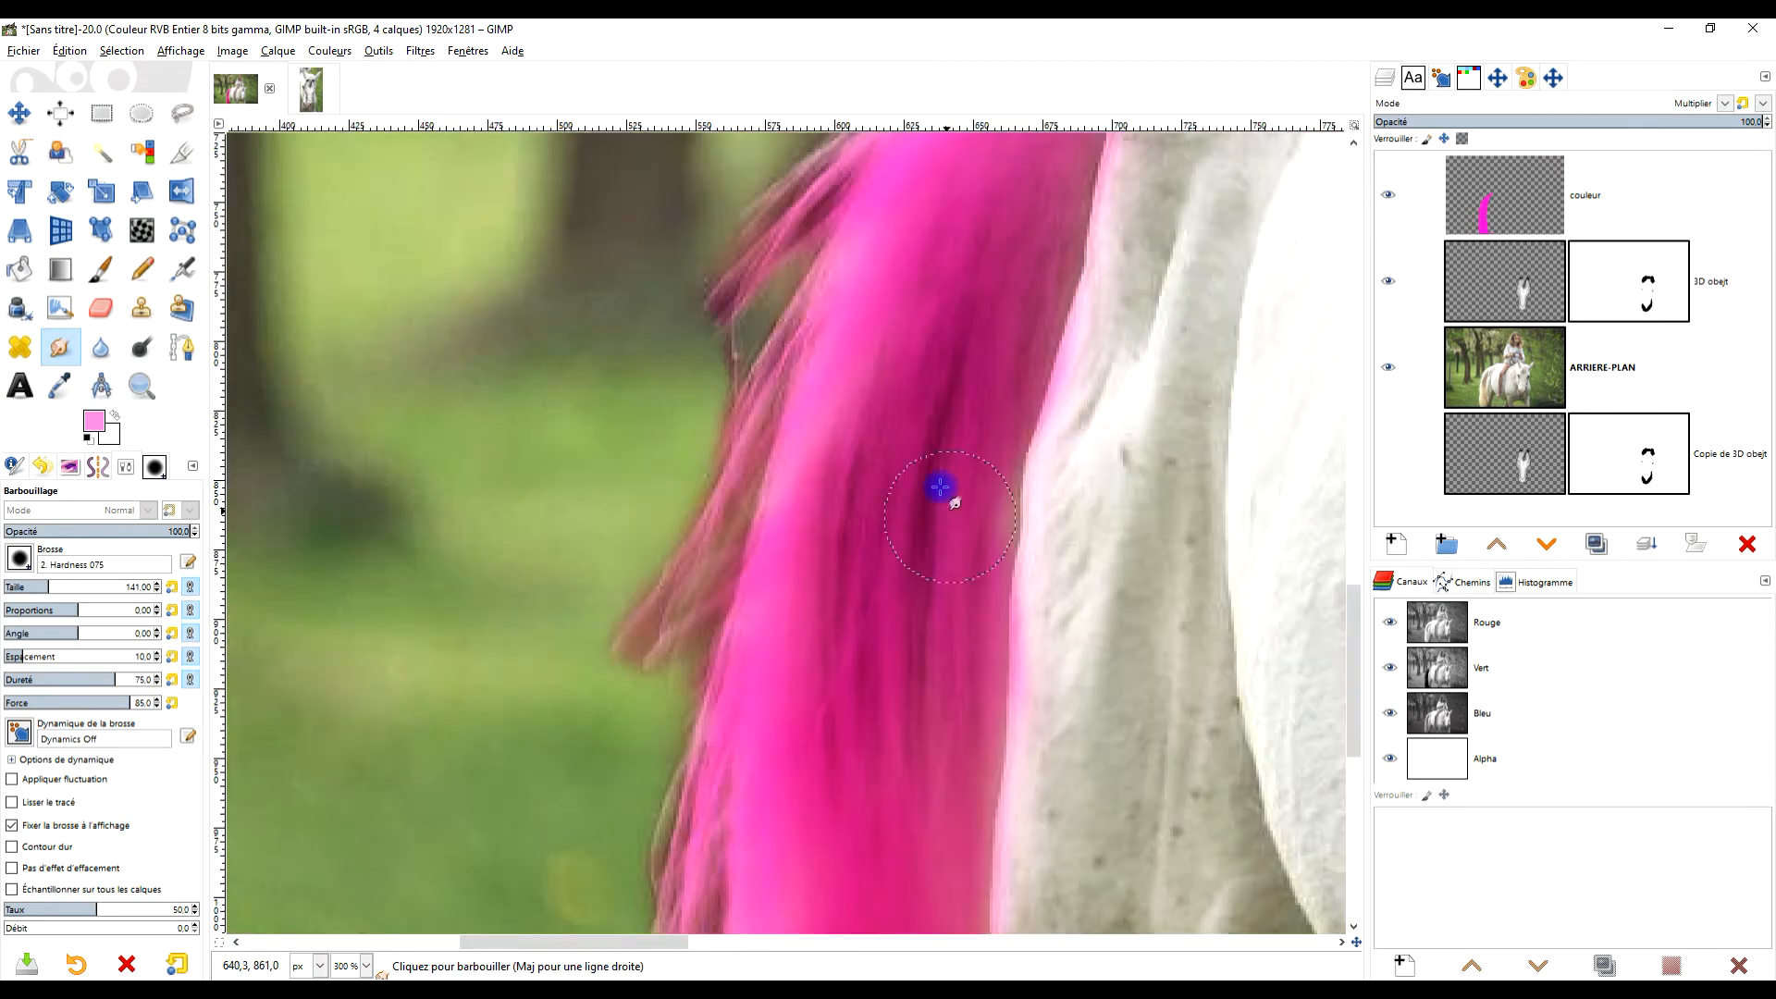
{"action": "mouse_move", "coordinate": [1147, 351]}
{"action": "left_mouse_down"}
{"action": "mouse_move", "coordinate": [1095, 377]}
{"action": "mouse_move", "coordinate": [1091, 421]}
{"action": "mouse_move", "coordinate": [1161, 219]}
{"action": "mouse_move", "coordinate": [1144, 268]}
{"action": "left_mouse_up"}
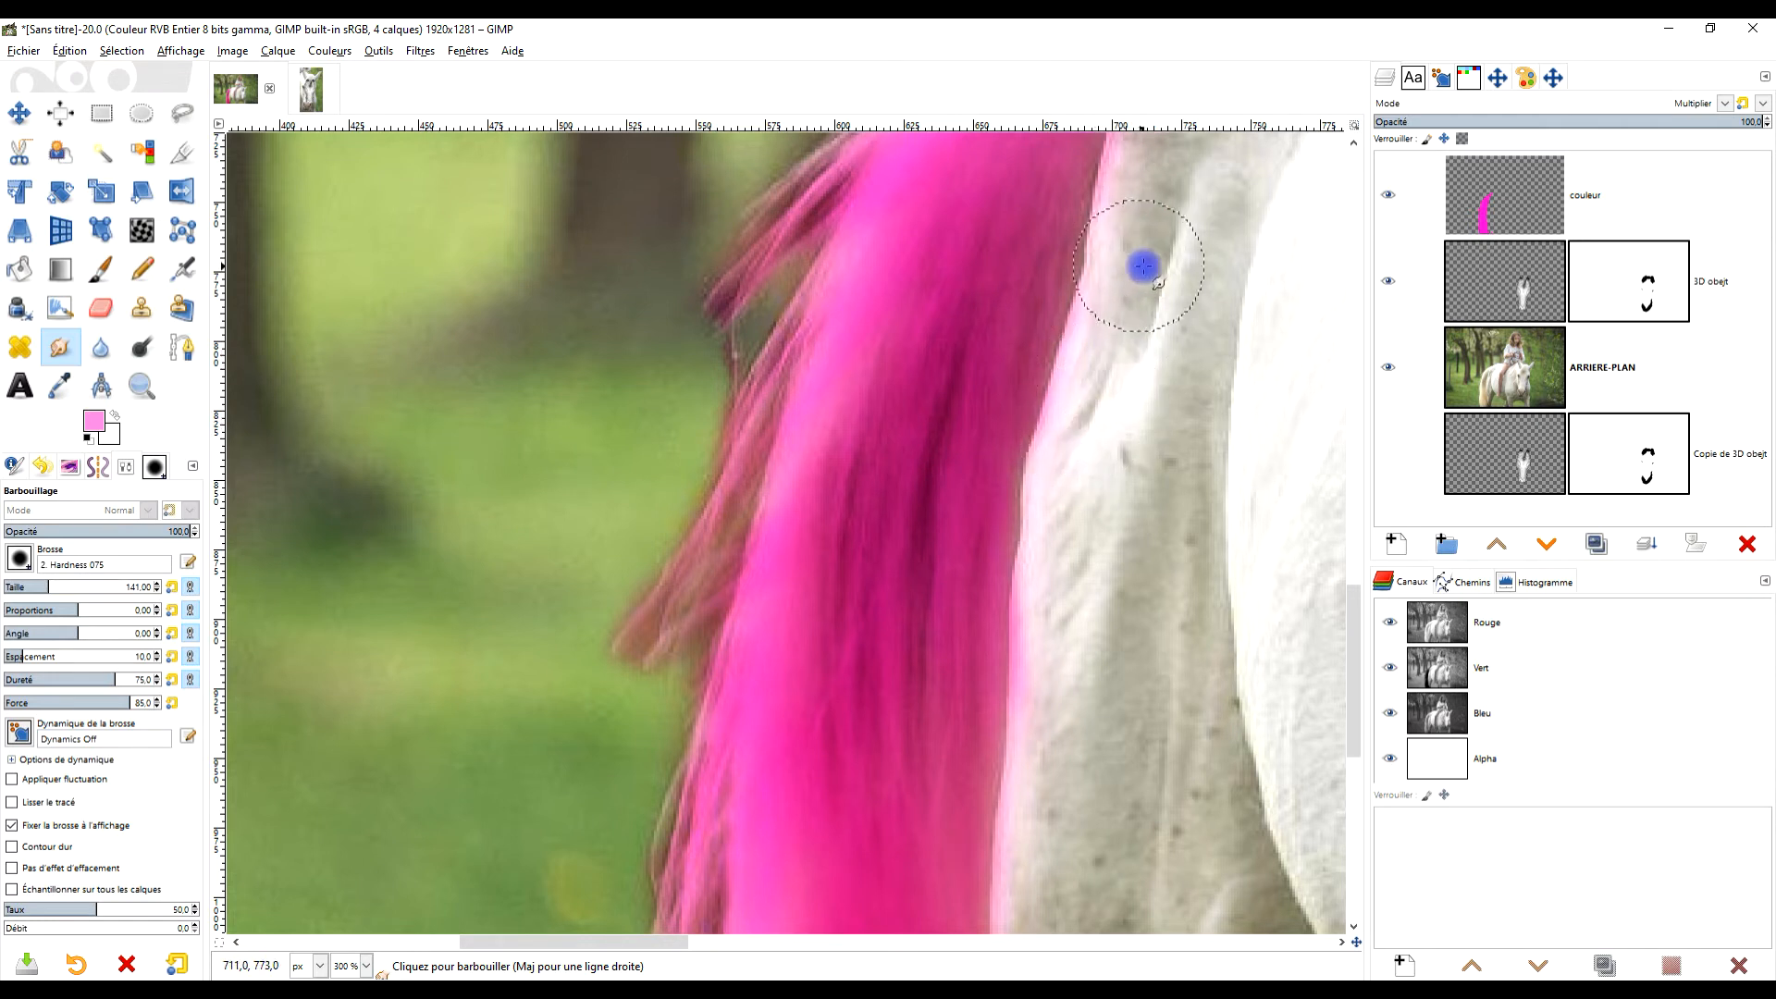
Examine the whole pink tail against the horse and the still uncoloured mane.
{"action": "scroll", "coordinate": [1054, 448], "scroll_direction": "down", "scroll_amount": 1}
{"action": "scroll", "coordinate": [1150, 541], "scroll_direction": "down", "scroll_amount": 1}
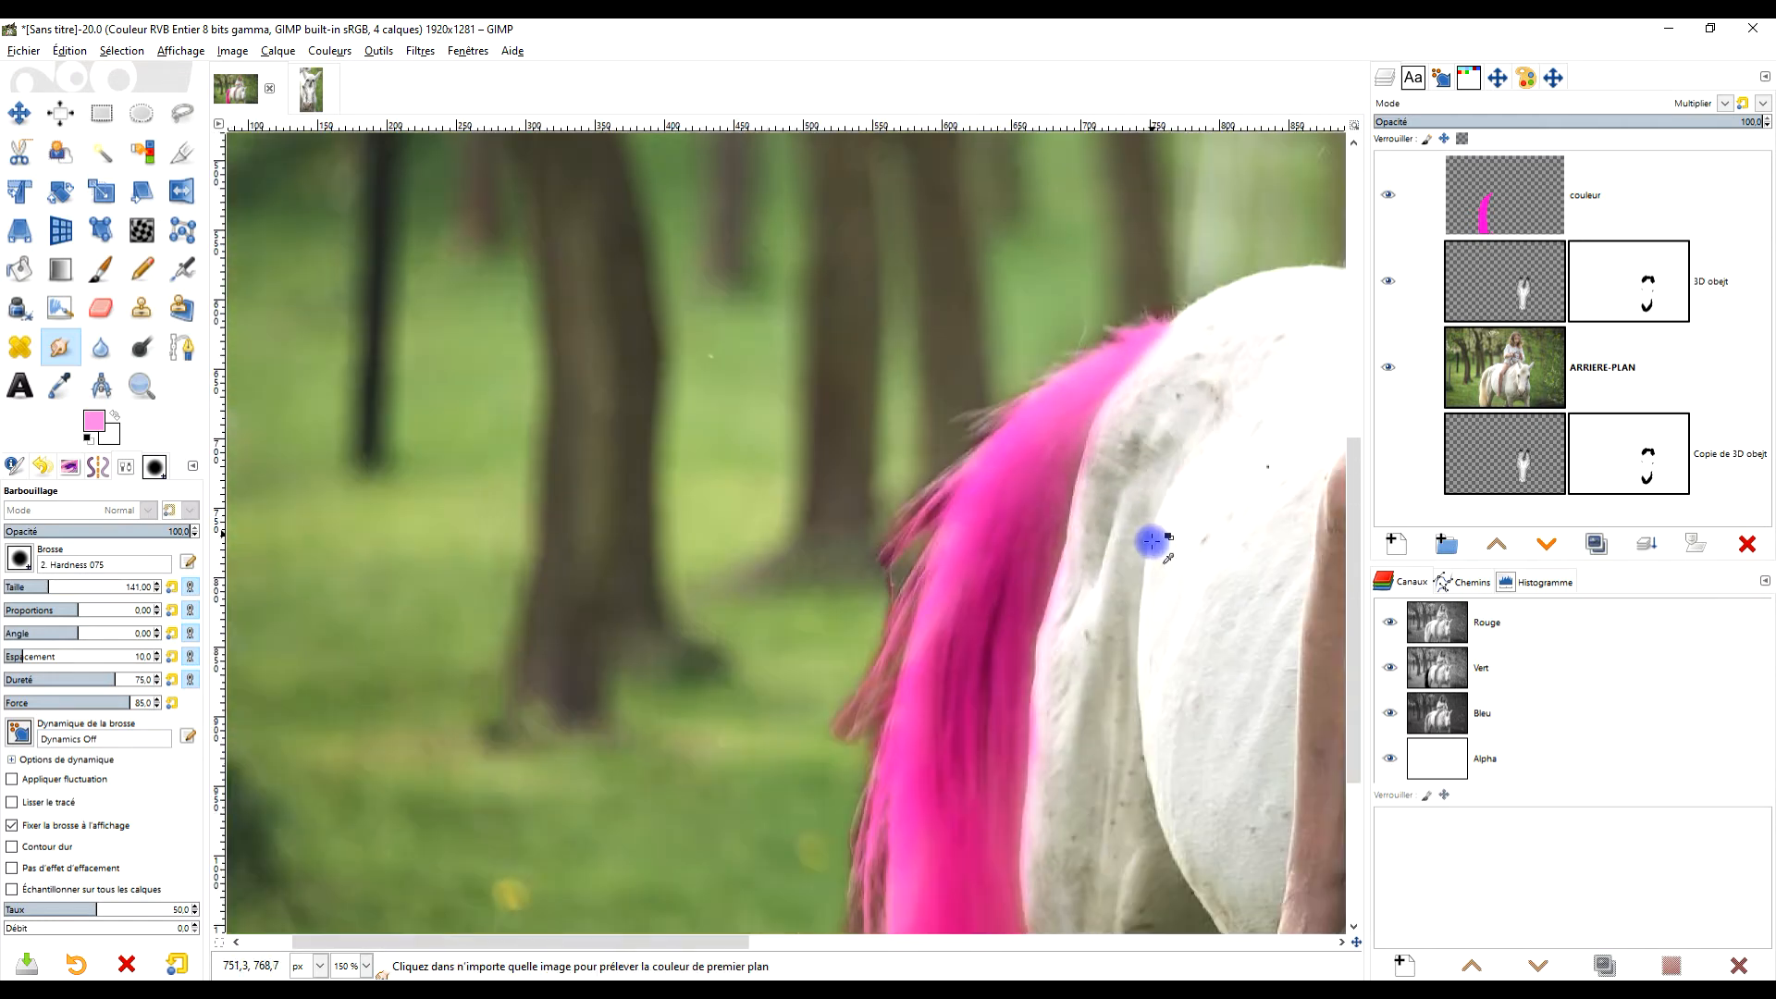
{"action": "scroll", "coordinate": [1151, 541], "scroll_direction": "down", "scroll_amount": 1}
{"action": "scroll", "coordinate": [801, 586], "scroll_direction": "up", "scroll_amount": 3}
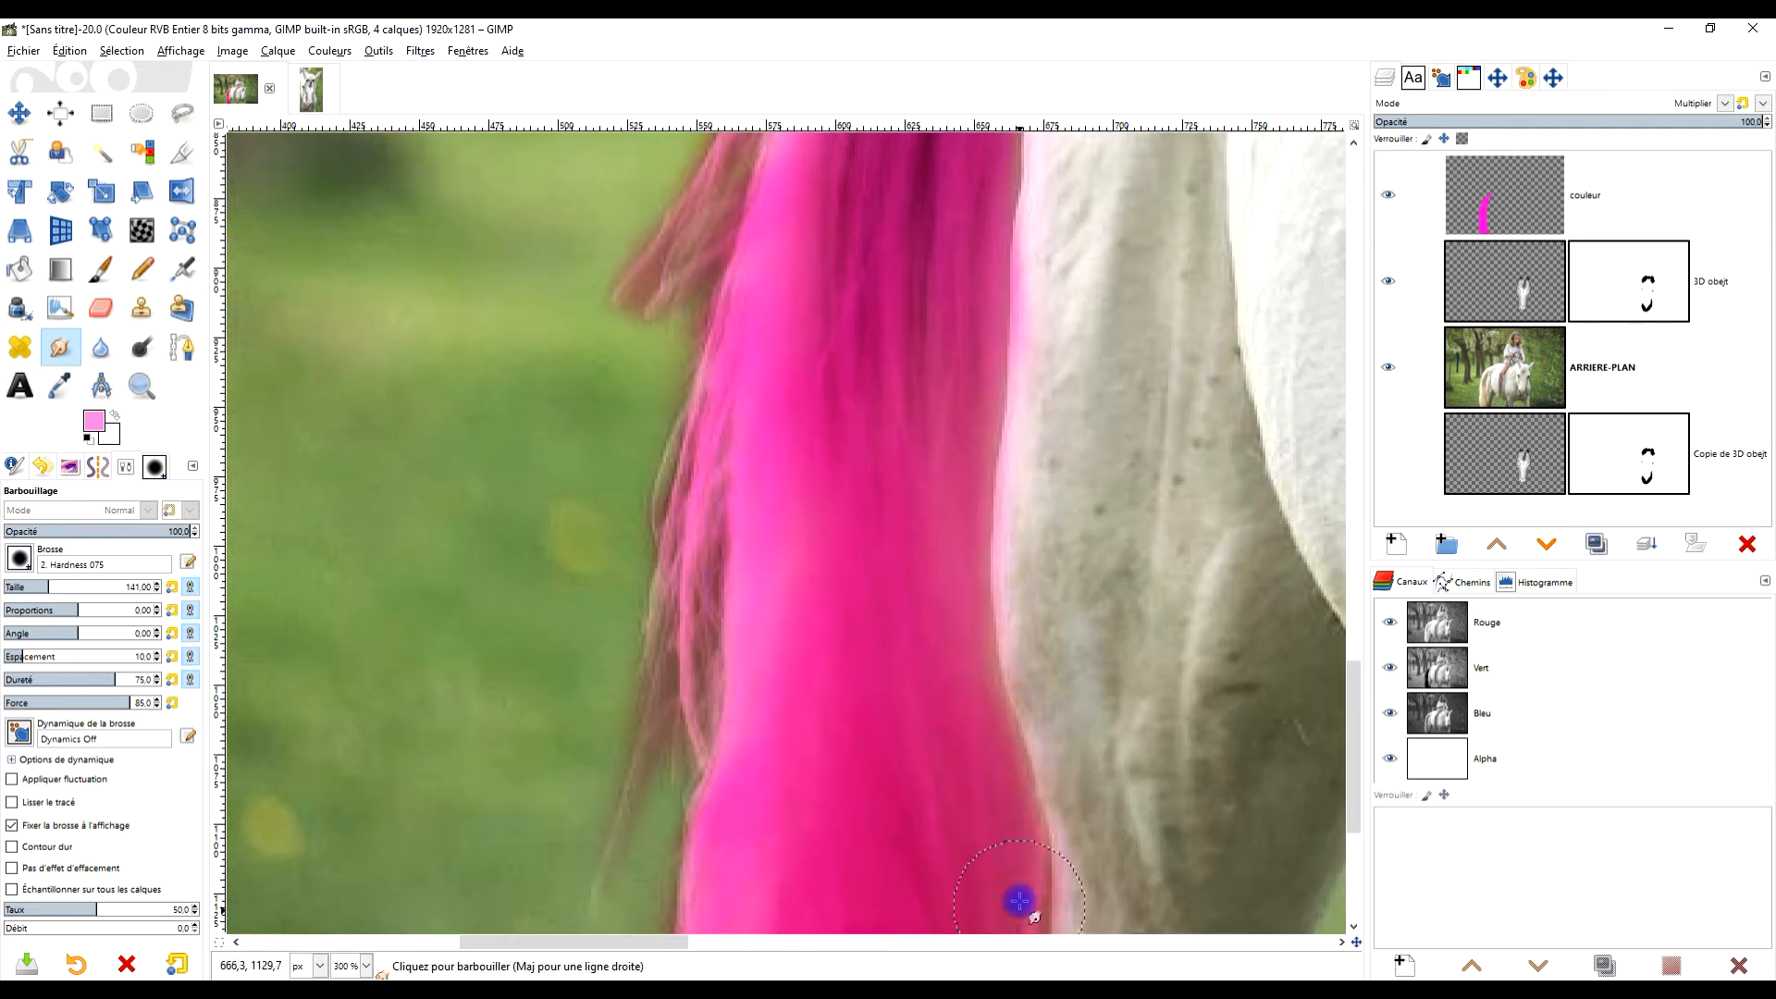
{"action": "scroll", "coordinate": [1026, 833], "scroll_direction": "down", "scroll_amount": 3}
{"action": "scroll", "coordinate": [842, 660], "scroll_direction": "down", "scroll_amount": 3}
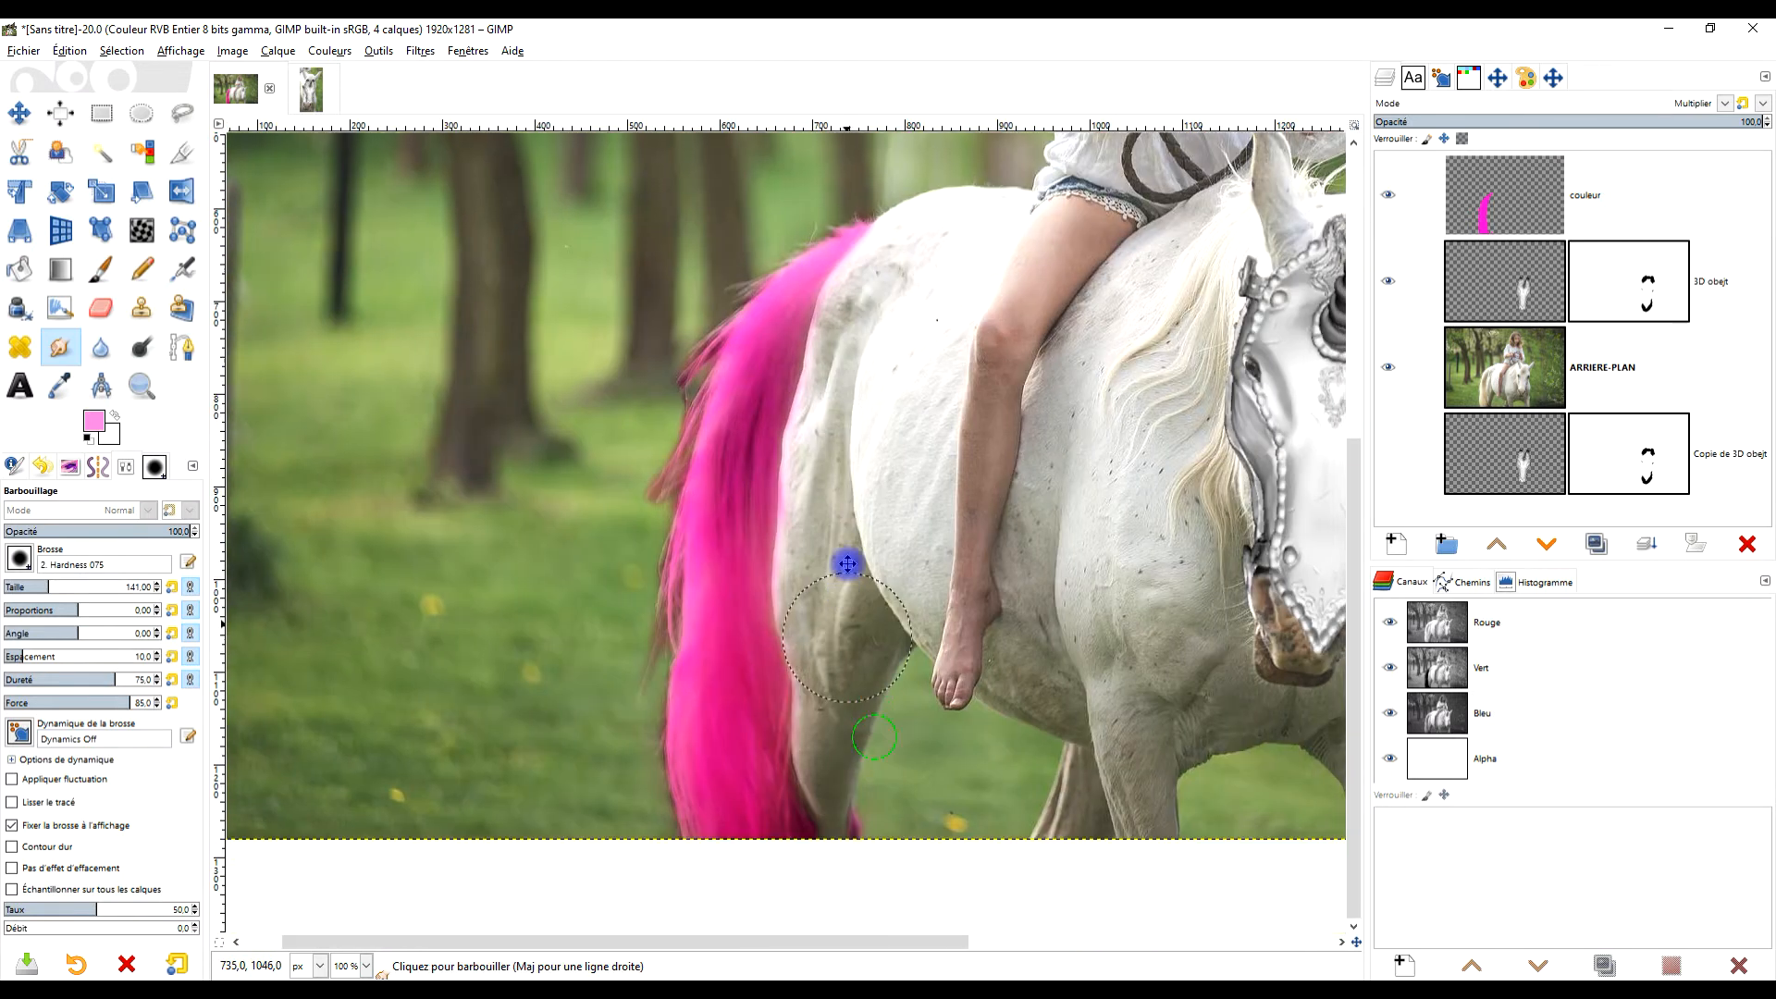
{"action": "scroll", "coordinate": [781, 666], "scroll_direction": "up", "scroll_amount": 1}
{"action": "scroll", "coordinate": [868, 634], "scroll_direction": "down", "scroll_amount": 2}
{"action": "scroll", "coordinate": [970, 610], "scroll_direction": "up", "scroll_amount": 3}
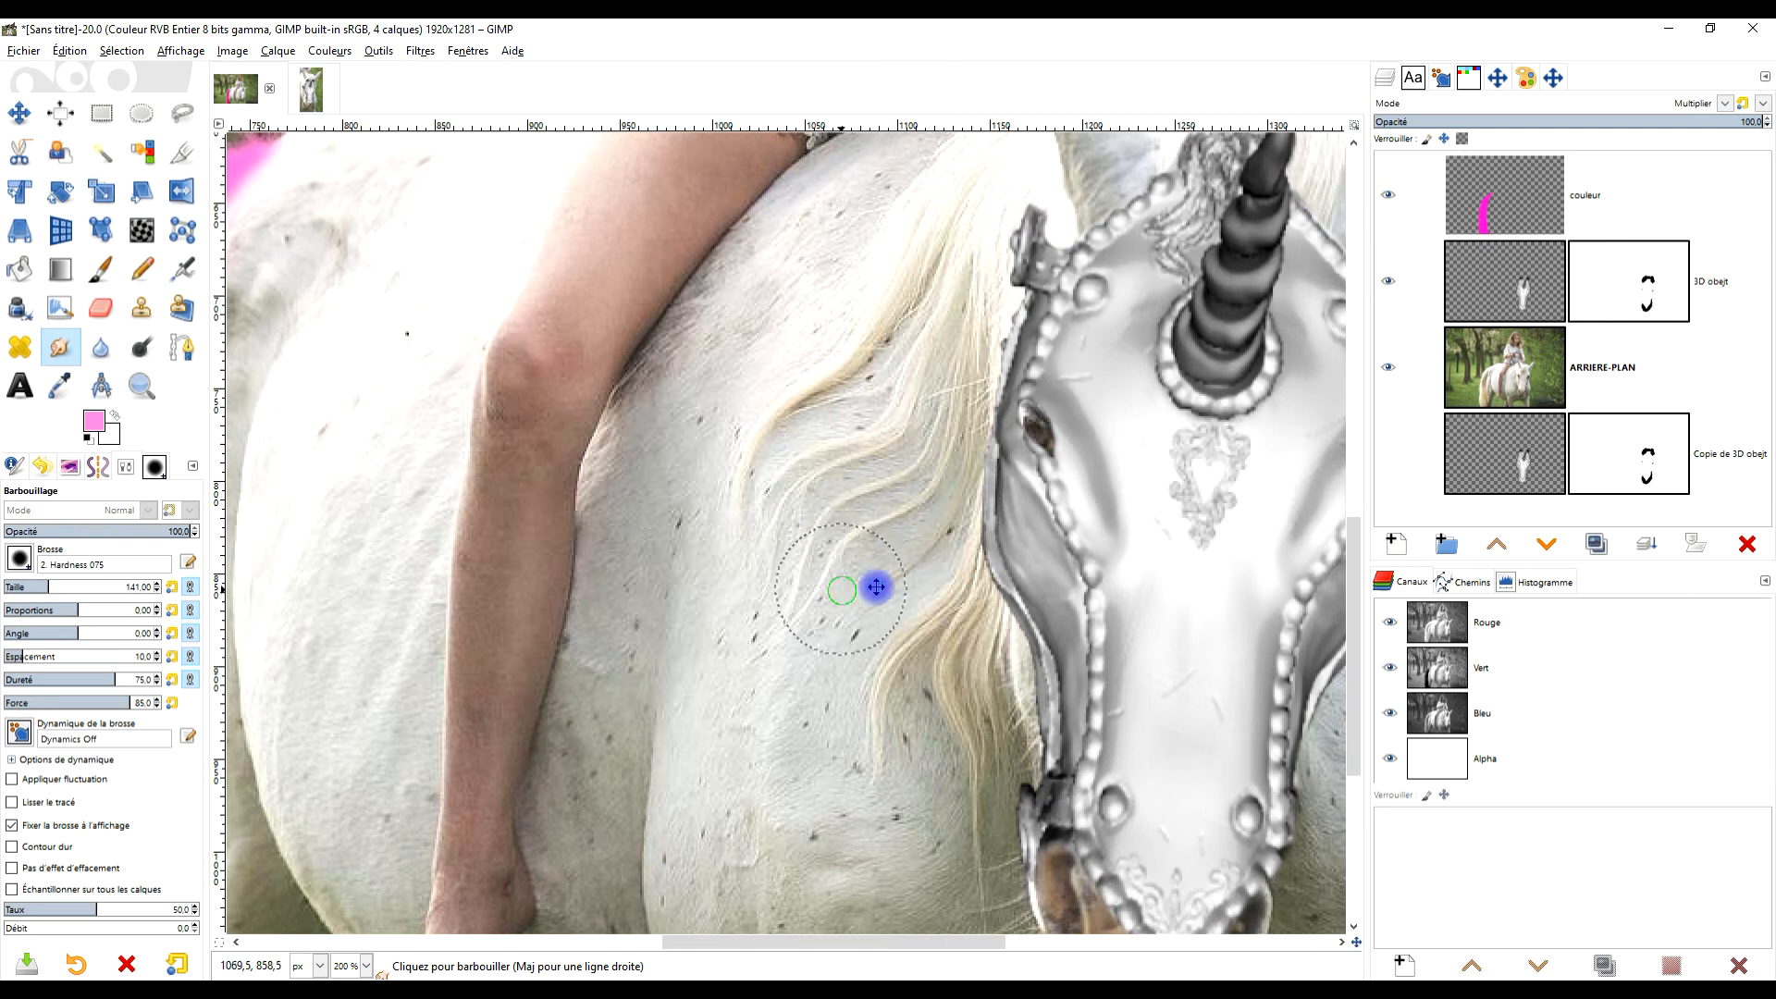
Select an elliptical area about 68 × 129 px inside the pink tail and copy it.
{"action": "scroll", "coordinate": [873, 588], "scroll_direction": "left", "scroll_amount": 5}
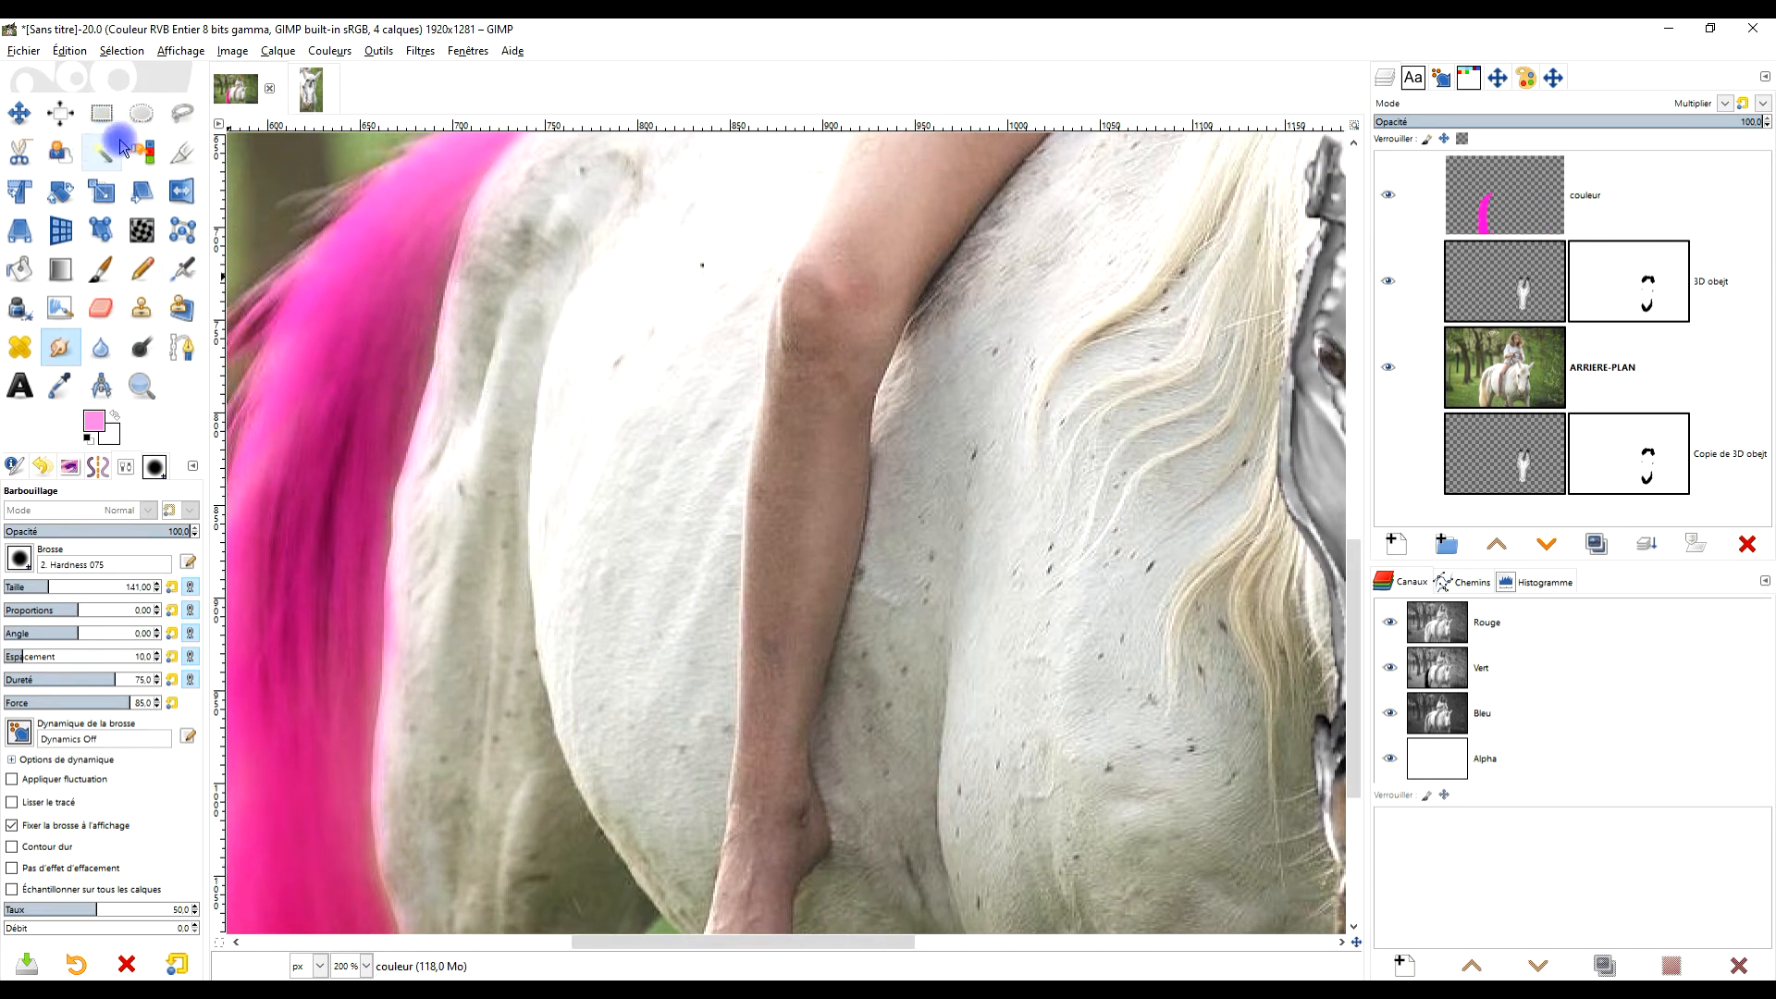
{"action": "left_click", "coordinate": [141, 113]}
{"action": "scroll", "coordinate": [702, 396], "scroll_direction": "left", "scroll_amount": 3}
{"action": "scroll", "coordinate": [456, 408], "scroll_direction": "down", "scroll_amount": 3}
{"action": "left_click_drag", "start_coordinate": [432, 402], "coordinate": [558, 640]}
{"action": "key", "text": "ctrl+c"}
Paste the copied pink ellipse over the mane beside the horse's face armour and anchor it to the couleur layer.
{"action": "scroll", "coordinate": [626, 614], "scroll_direction": "right", "scroll_amount": 10}
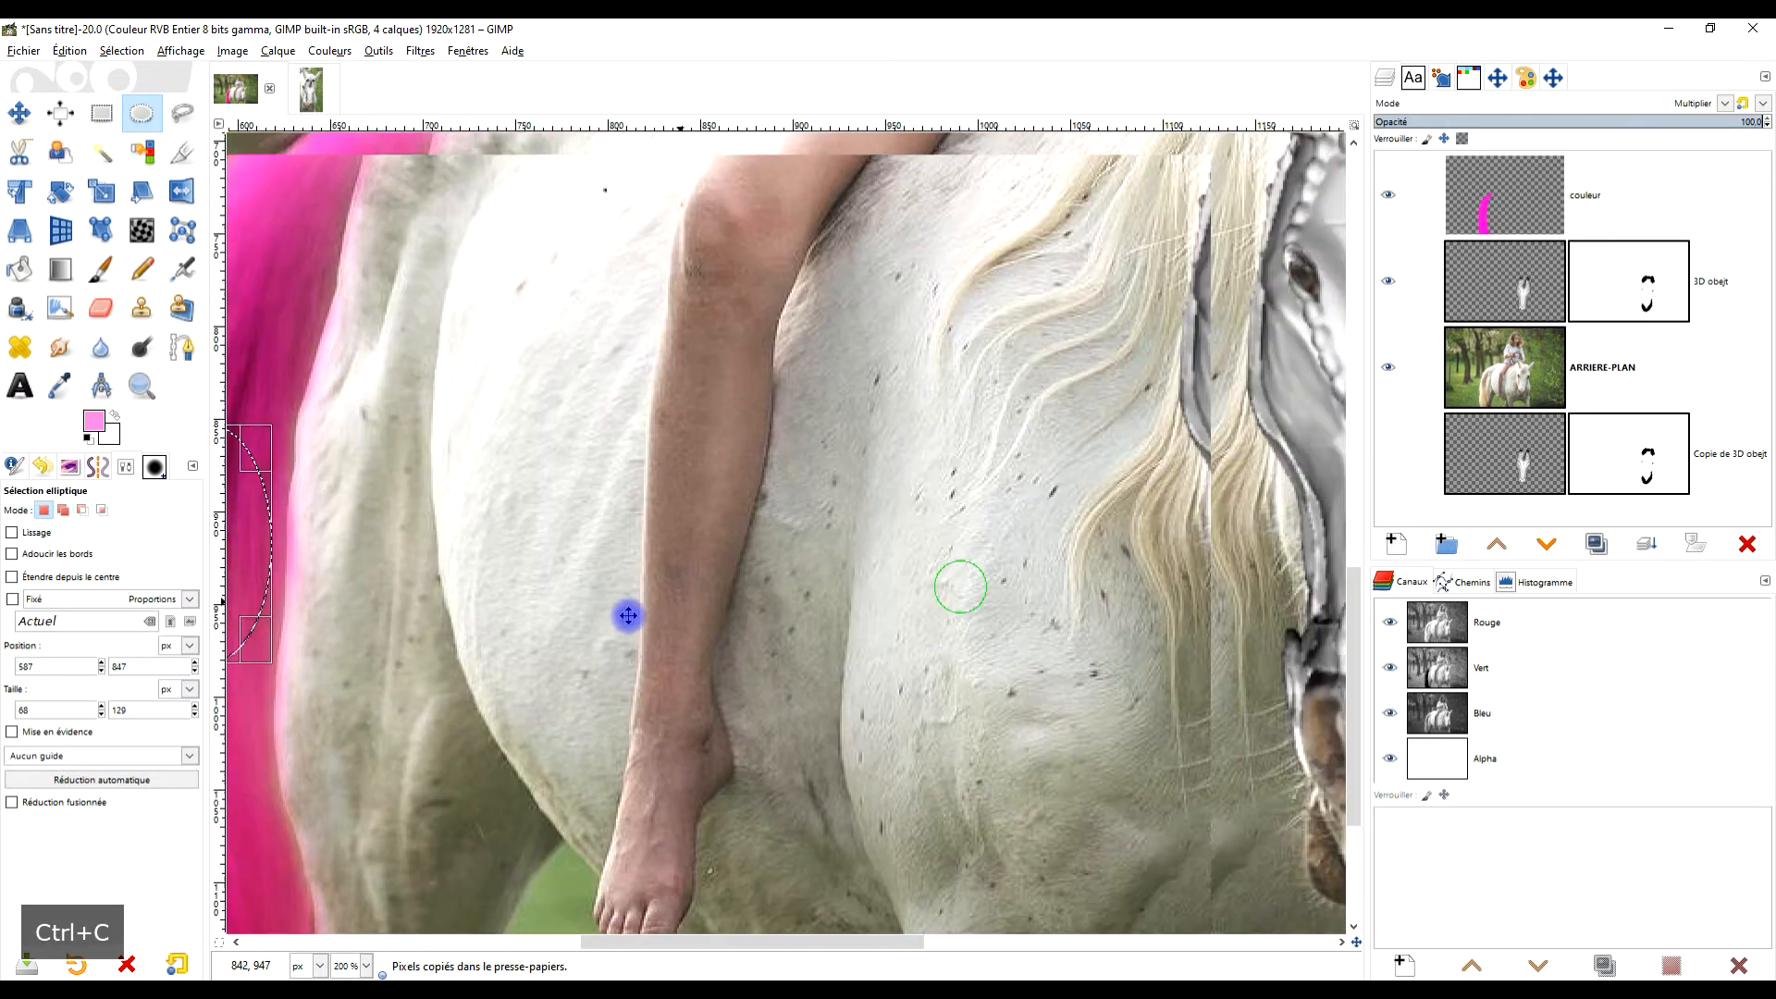
{"action": "scroll", "coordinate": [777, 555], "scroll_direction": "up", "scroll_amount": 5}
{"action": "scroll", "coordinate": [773, 555], "scroll_direction": "right", "scroll_amount": 3}
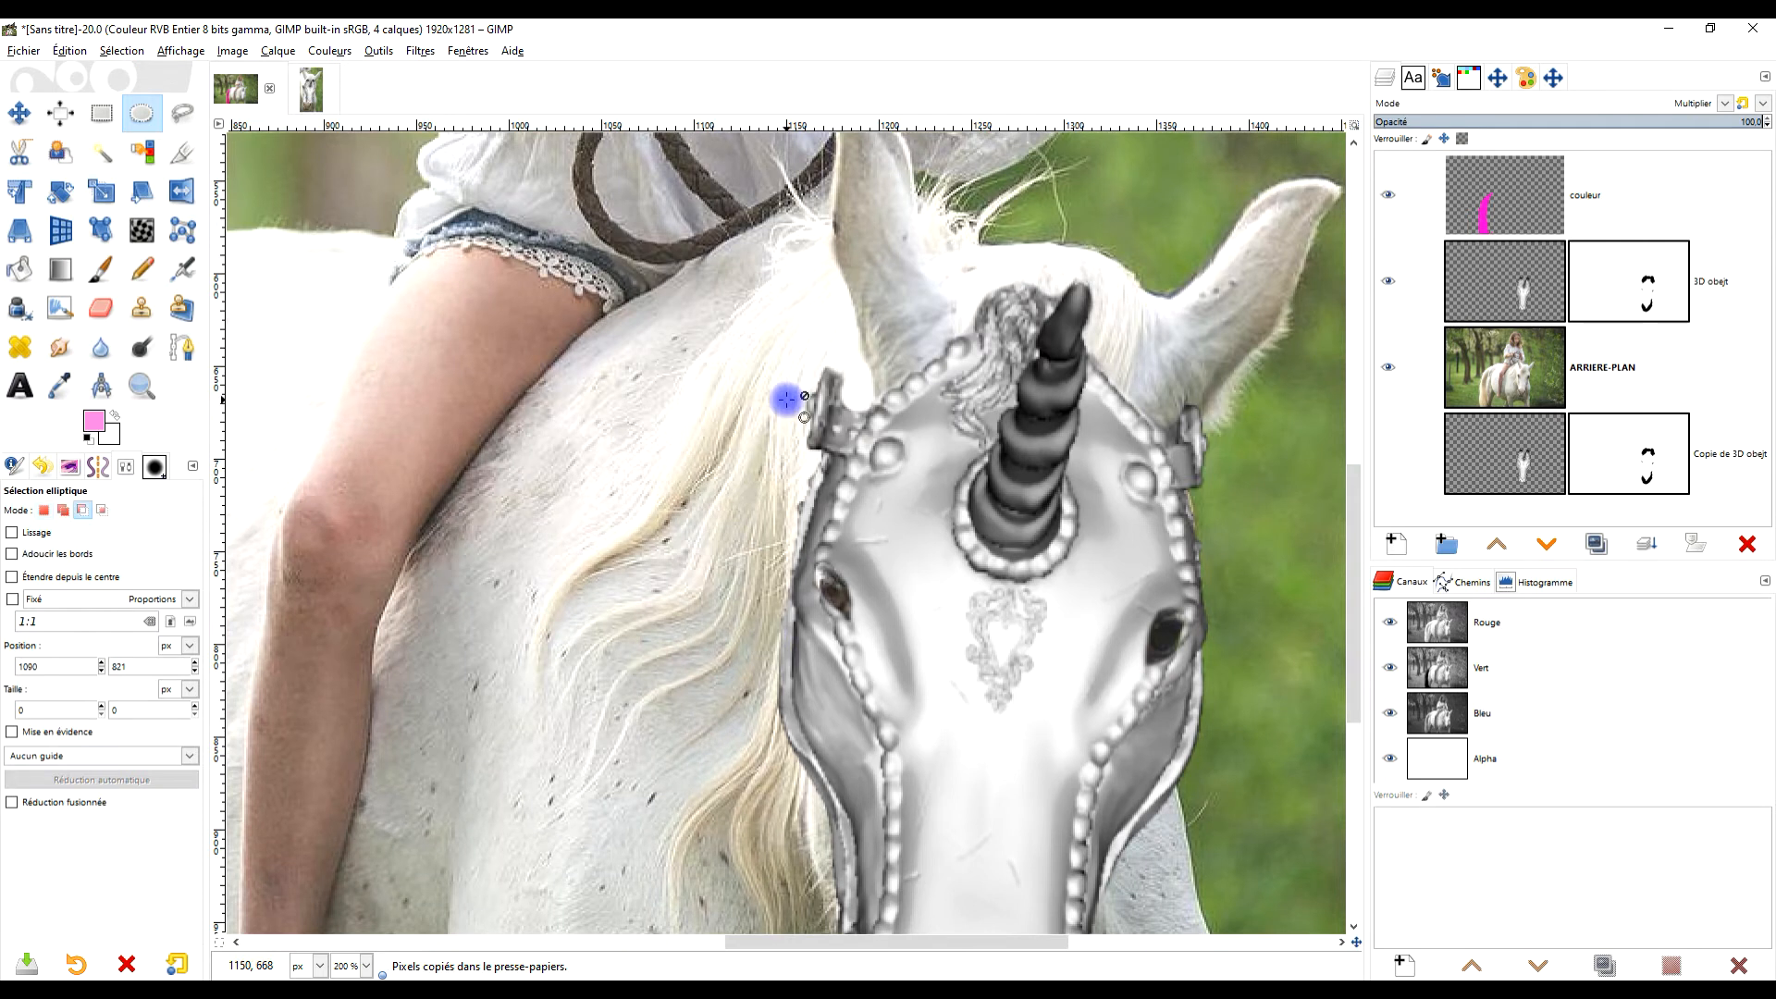
{"action": "key", "text": "ctrl+v"}
{"action": "scroll", "coordinate": [732, 524], "scroll_direction": "right", "scroll_amount": 3}
{"action": "scroll", "coordinate": [735, 499], "scroll_direction": "down", "scroll_amount": 1}
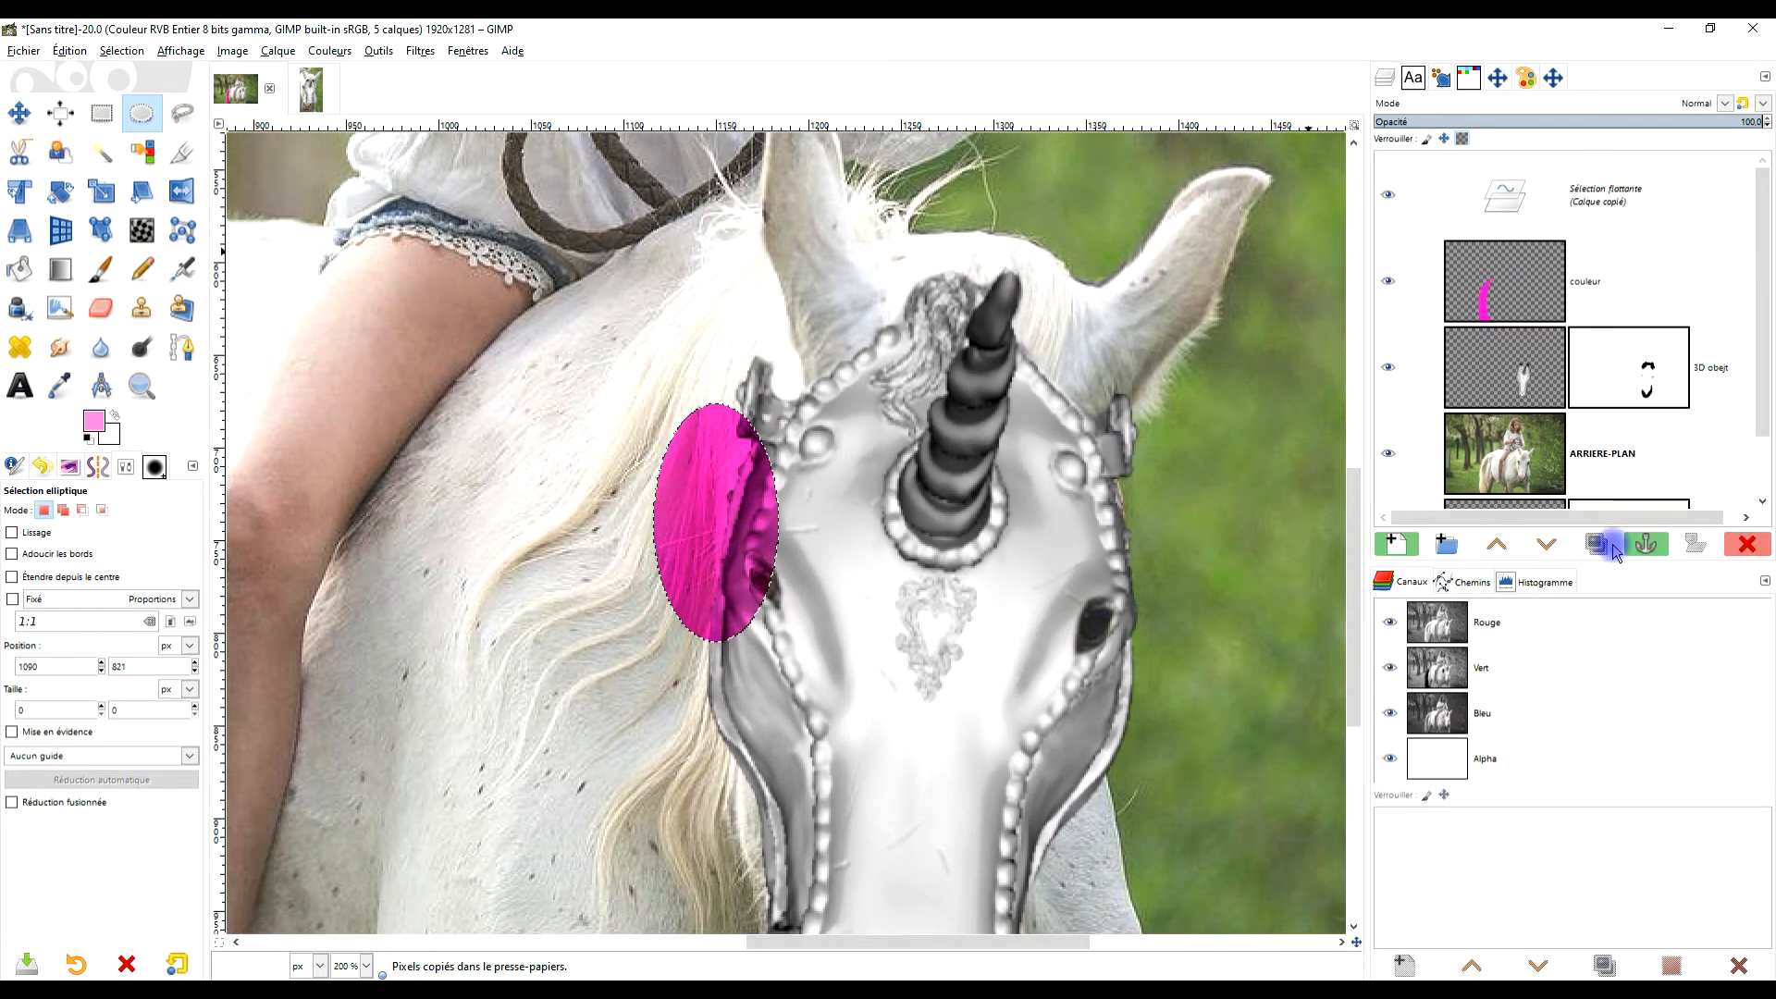
{"action": "left_click", "coordinate": [1643, 544]}
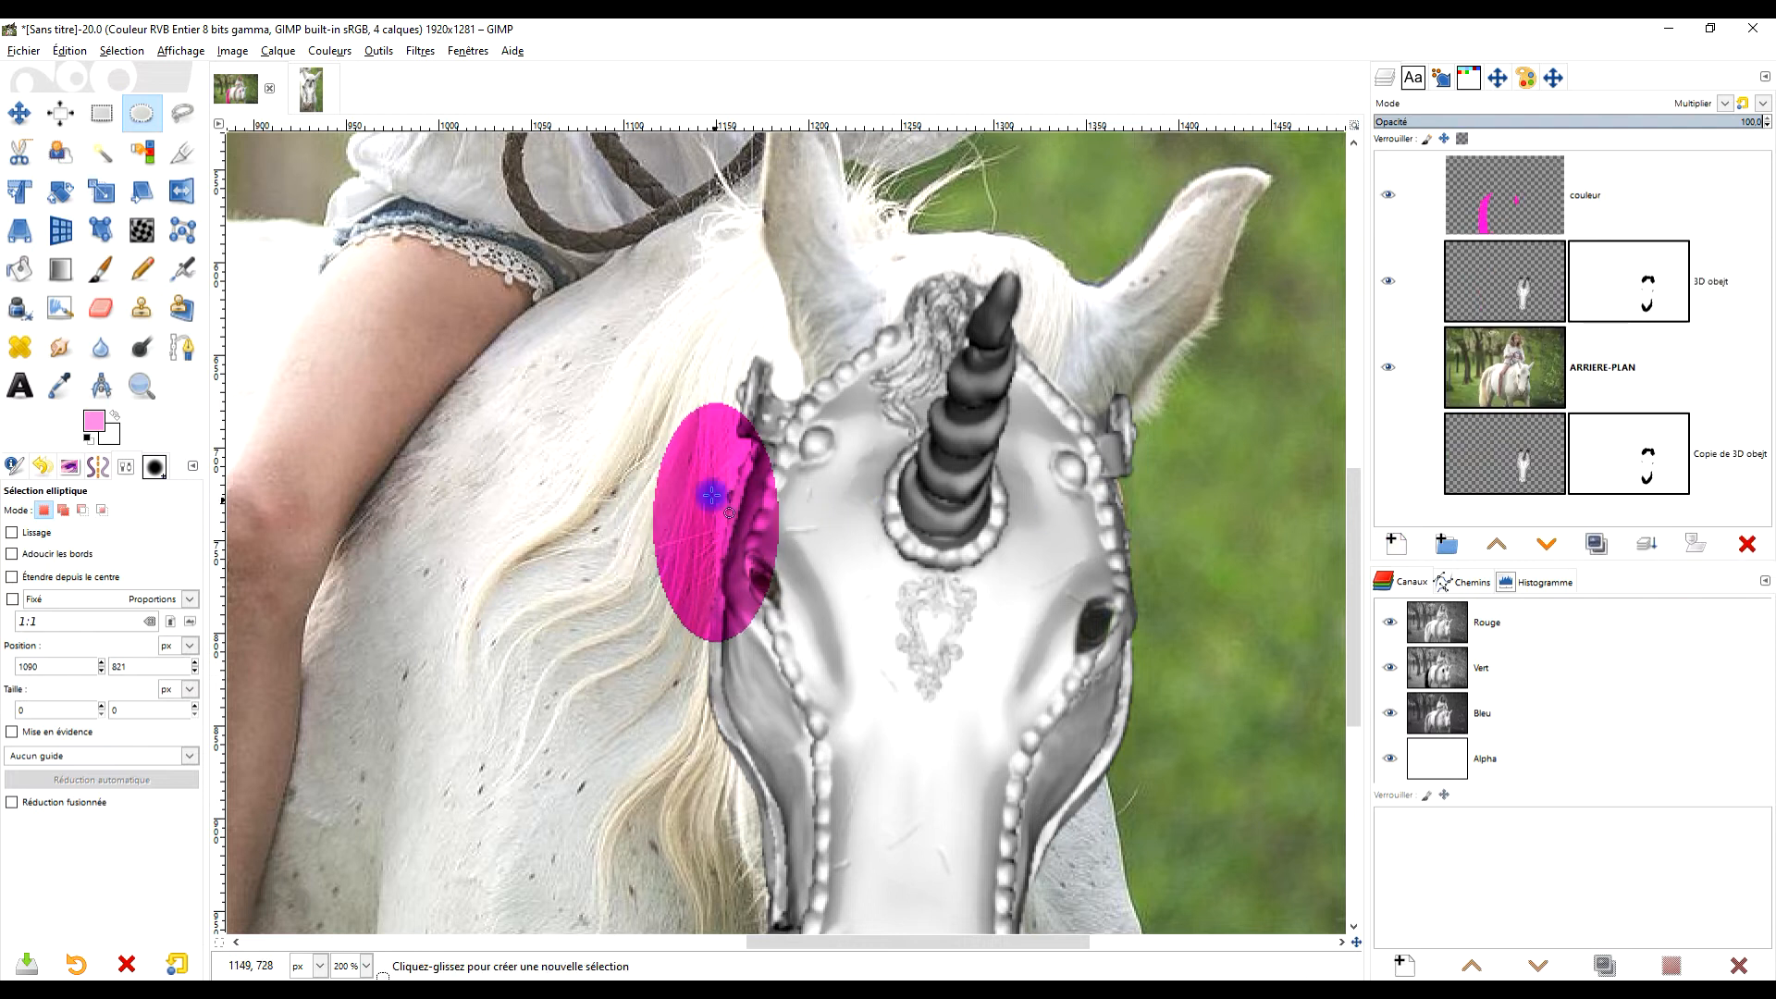
Smudge the pasted pink ellipse up to the base of the ear and over the upper mane lock.
{"action": "scroll", "coordinate": [714, 494], "scroll_direction": "up", "scroll_amount": 2}
{"action": "scroll", "coordinate": [717, 491], "scroll_direction": "down", "scroll_amount": 8}
{"action": "scroll", "coordinate": [736, 481], "scroll_direction": "up", "scroll_amount": 6}
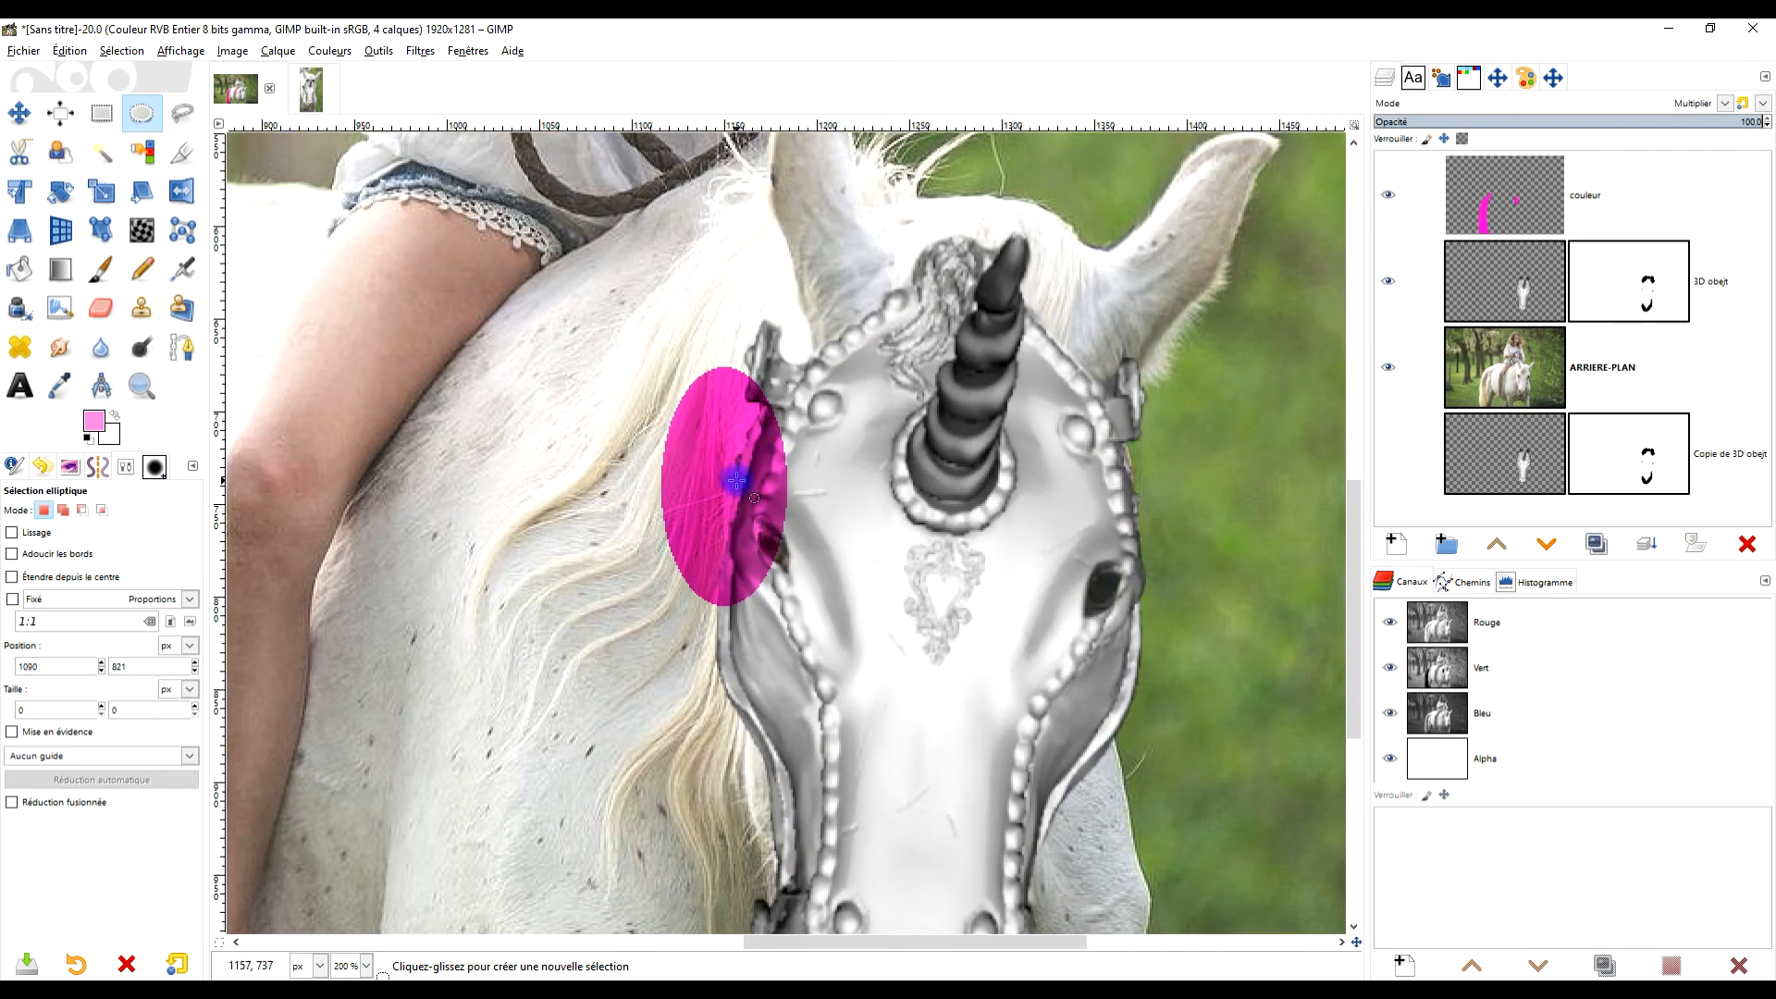
{"action": "left_click", "coordinate": [59, 346]}
{"action": "scroll", "coordinate": [735, 521], "scroll_direction": "up", "scroll_amount": 1}
{"action": "mouse_move", "coordinate": [735, 521]}
{"action": "left_mouse_down"}
{"action": "mouse_move", "coordinate": [738, 588]}
{"action": "mouse_move", "coordinate": [736, 270]}
{"action": "mouse_move", "coordinate": [766, 356]}
{"action": "mouse_move", "coordinate": [776, 192]}
{"action": "mouse_move", "coordinate": [726, 415]}
{"action": "mouse_move", "coordinate": [823, 179]}
{"action": "mouse_move", "coordinate": [740, 493]}
{"action": "mouse_move", "coordinate": [798, 335]}
{"action": "mouse_move", "coordinate": [737, 467]}
{"action": "mouse_move", "coordinate": [682, 510]}
{"action": "mouse_move", "coordinate": [718, 386]}
{"action": "mouse_move", "coordinate": [701, 305]}
{"action": "mouse_move", "coordinate": [735, 408]}
{"action": "mouse_move", "coordinate": [748, 247]}
{"action": "mouse_move", "coordinate": [771, 269]}
{"action": "mouse_move", "coordinate": [784, 382]}
{"action": "mouse_move", "coordinate": [837, 407]}
{"action": "mouse_move", "coordinate": [861, 556]}
{"action": "mouse_move", "coordinate": [816, 504]}
{"action": "mouse_move", "coordinate": [934, 528]}
{"action": "mouse_move", "coordinate": [836, 478]}
{"action": "mouse_move", "coordinate": [873, 544]}
{"action": "mouse_move", "coordinate": [874, 416]}
{"action": "mouse_move", "coordinate": [847, 473]}
{"action": "mouse_move", "coordinate": [874, 483]}
{"action": "mouse_move", "coordinate": [808, 435]}
{"action": "mouse_move", "coordinate": [854, 342]}
{"action": "mouse_move", "coordinate": [798, 475]}
{"action": "mouse_move", "coordinate": [693, 572]}
{"action": "mouse_move", "coordinate": [817, 393]}
{"action": "mouse_move", "coordinate": [734, 450]}
{"action": "mouse_move", "coordinate": [731, 496]}
{"action": "mouse_move", "coordinate": [764, 494]}
{"action": "mouse_move", "coordinate": [617, 684]}
{"action": "mouse_move", "coordinate": [759, 482]}
{"action": "mouse_move", "coordinate": [648, 586]}
{"action": "mouse_move", "coordinate": [696, 544]}
{"action": "mouse_move", "coordinate": [615, 702]}
{"action": "left_mouse_up"}
{"action": "left_click_drag", "start_coordinate": [797, 579], "coordinate": [777, 780]}
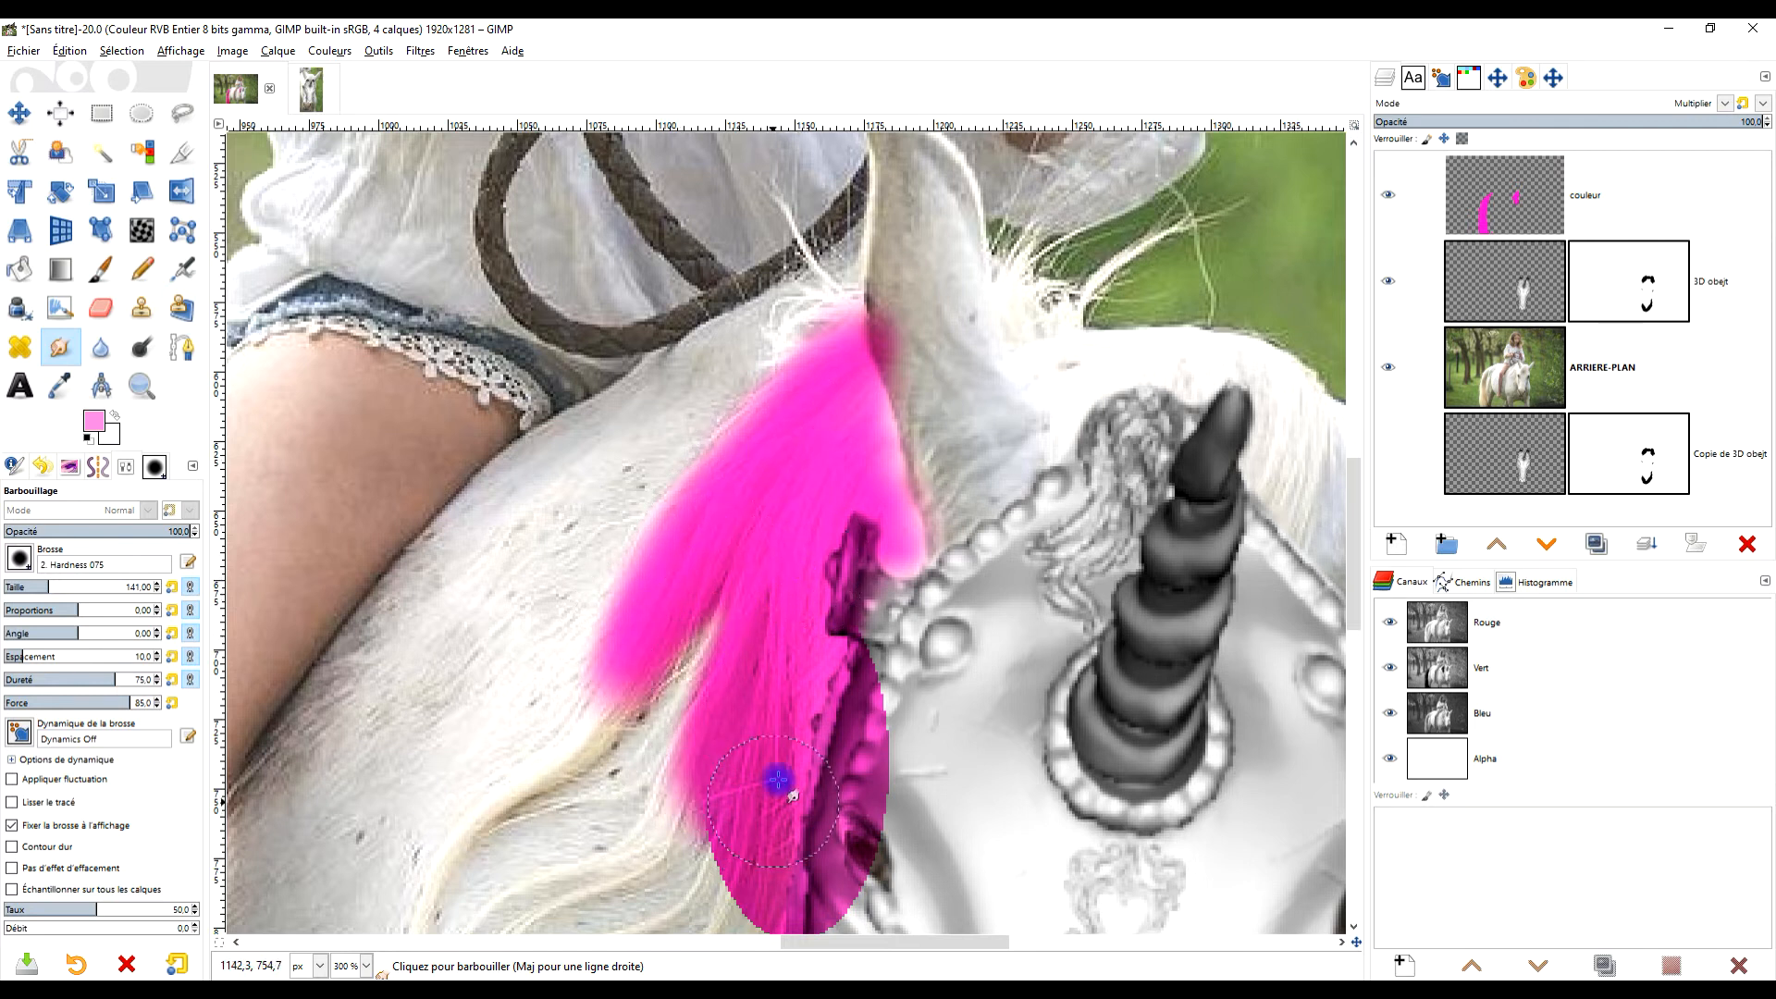
Smudge pink outward along the long wavy mane locks that fall over the horse's neck.
{"action": "scroll", "coordinate": [777, 780], "scroll_direction": "down", "scroll_amount": 5}
{"action": "scroll", "coordinate": [777, 780], "scroll_direction": "left", "scroll_amount": 2}
{"action": "mouse_move", "coordinate": [880, 226]}
{"action": "left_mouse_down"}
{"action": "mouse_move", "coordinate": [654, 379]}
{"action": "mouse_move", "coordinate": [666, 509]}
{"action": "left_mouse_up"}
{"action": "mouse_move", "coordinate": [922, 249]}
{"action": "left_mouse_down"}
{"action": "mouse_move", "coordinate": [820, 404]}
{"action": "mouse_move", "coordinate": [712, 422]}
{"action": "mouse_move", "coordinate": [662, 543]}
{"action": "left_mouse_up"}
{"action": "mouse_move", "coordinate": [786, 407]}
{"action": "left_mouse_down"}
{"action": "mouse_move", "coordinate": [737, 408]}
{"action": "mouse_move", "coordinate": [673, 471]}
{"action": "left_mouse_up"}
{"action": "mouse_move", "coordinate": [981, 323]}
{"action": "left_mouse_down"}
{"action": "mouse_move", "coordinate": [874, 526]}
{"action": "mouse_move", "coordinate": [936, 399]}
{"action": "mouse_move", "coordinate": [764, 535]}
{"action": "mouse_move", "coordinate": [916, 442]}
{"action": "mouse_move", "coordinate": [667, 584]}
{"action": "mouse_move", "coordinate": [809, 530]}
{"action": "mouse_move", "coordinate": [753, 587]}
{"action": "left_mouse_up"}
Smudge pink down the lower mane beside the face armour and out over its side strands.
{"action": "mouse_move", "coordinate": [999, 376]}
{"action": "left_mouse_down"}
{"action": "mouse_move", "coordinate": [952, 682]}
{"action": "mouse_move", "coordinate": [971, 478]}
{"action": "mouse_move", "coordinate": [983, 722]}
{"action": "left_mouse_up"}
{"action": "mouse_move", "coordinate": [962, 578]}
{"action": "left_mouse_down"}
{"action": "mouse_move", "coordinate": [1015, 913]}
{"action": "mouse_move", "coordinate": [969, 595]}
{"action": "mouse_move", "coordinate": [1062, 912]}
{"action": "left_mouse_up"}
{"action": "left_click_drag", "start_coordinate": [971, 615], "coordinate": [1063, 813]}
{"action": "left_click_drag", "start_coordinate": [995, 686], "coordinate": [1062, 880]}
{"action": "mouse_move", "coordinate": [957, 583]}
{"action": "left_mouse_down"}
{"action": "mouse_move", "coordinate": [880, 793]}
{"action": "mouse_move", "coordinate": [816, 721]}
{"action": "left_mouse_up"}
{"action": "left_click_drag", "start_coordinate": [897, 638], "coordinate": [789, 789]}
Hide the 3D objet layer and smudge pink over the lowest ends of the mane beside the bare face.
{"action": "left_click", "coordinate": [1388, 281]}
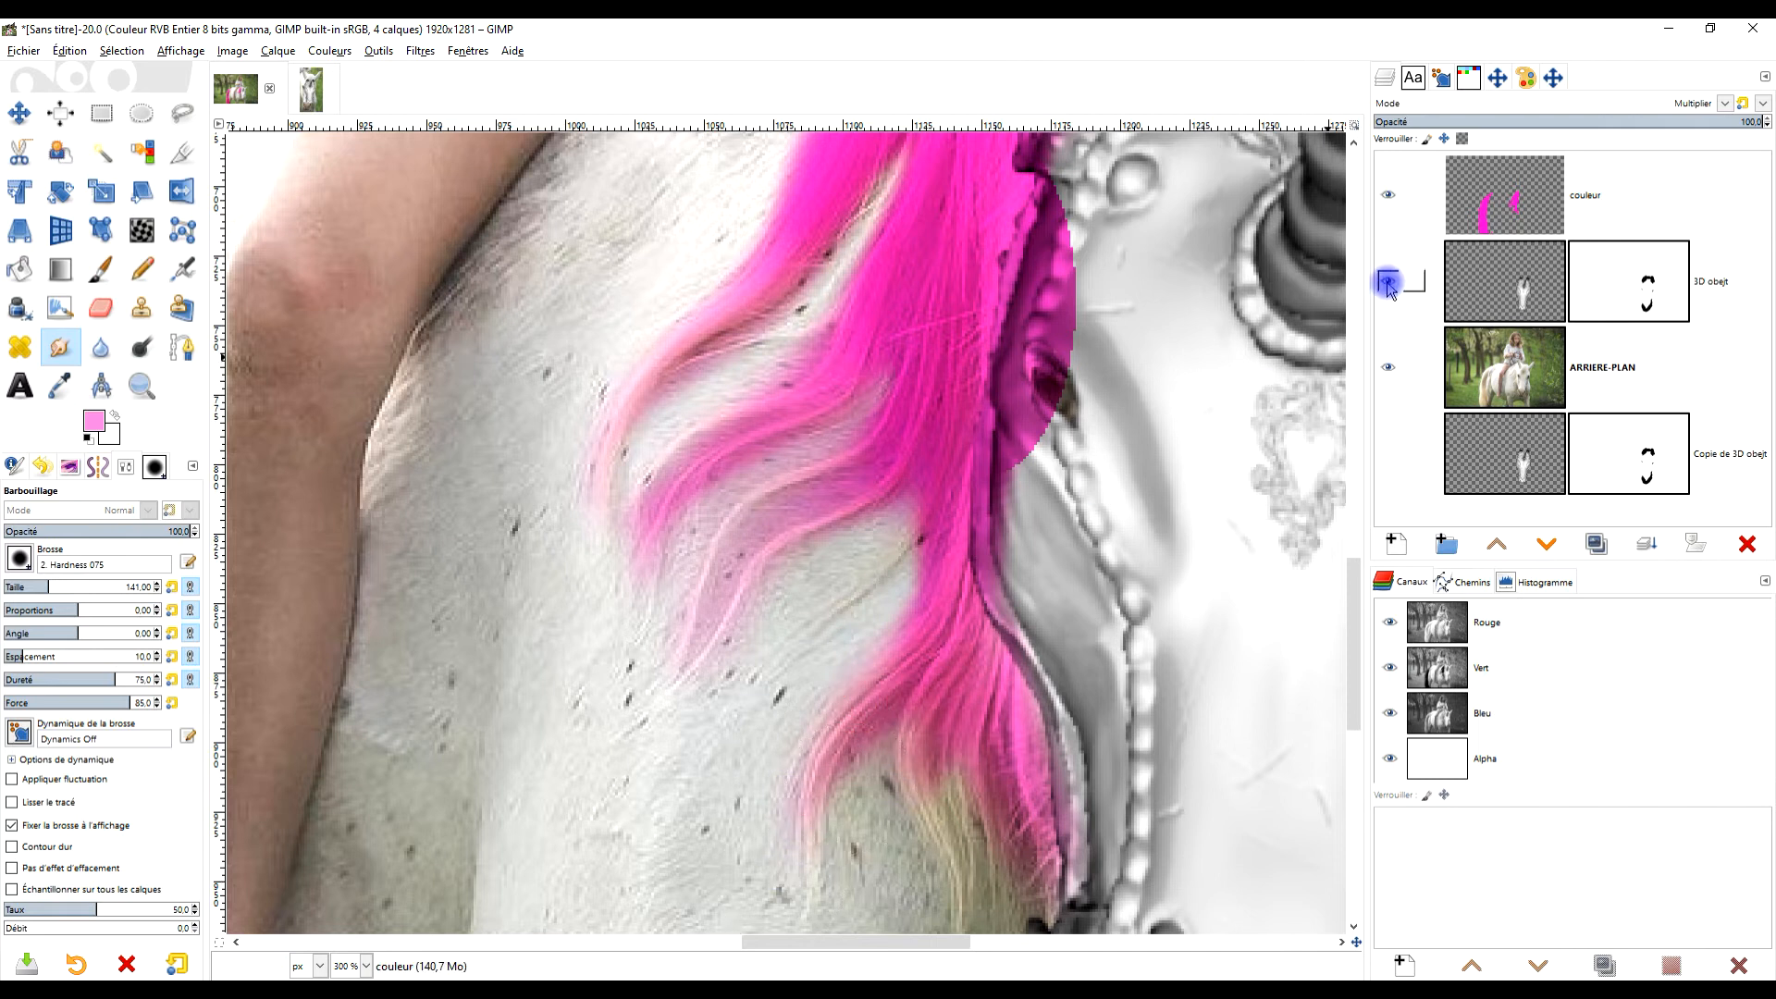
{"action": "scroll", "coordinate": [1225, 476], "scroll_direction": "down", "scroll_amount": 3}
{"action": "scroll", "coordinate": [1193, 555], "scroll_direction": "up", "scroll_amount": 3}
{"action": "scroll", "coordinate": [1045, 545], "scroll_direction": "down", "scroll_amount": 3}
{"action": "left_click_drag", "start_coordinate": [930, 424], "coordinate": [907, 607]}
{"action": "mouse_move", "coordinate": [855, 412]}
{"action": "left_mouse_down"}
{"action": "mouse_move", "coordinate": [856, 542]}
{"action": "mouse_move", "coordinate": [886, 618]}
{"action": "left_mouse_up"}
{"action": "mouse_move", "coordinate": [880, 515]}
{"action": "left_mouse_down"}
{"action": "mouse_move", "coordinate": [885, 828]}
{"action": "mouse_move", "coordinate": [902, 493]}
{"action": "mouse_move", "coordinate": [927, 507]}
{"action": "mouse_move", "coordinate": [978, 657]}
{"action": "mouse_move", "coordinate": [1011, 174]}
{"action": "mouse_move", "coordinate": [1004, 657]}
{"action": "mouse_move", "coordinate": [884, 764]}
{"action": "mouse_move", "coordinate": [926, 690]}
{"action": "mouse_move", "coordinate": [939, 594]}
{"action": "mouse_move", "coordinate": [981, 614]}
{"action": "mouse_move", "coordinate": [978, 511]}
{"action": "mouse_move", "coordinate": [999, 539]}
{"action": "mouse_move", "coordinate": [1003, 485]}
{"action": "mouse_move", "coordinate": [982, 481]}
{"action": "mouse_move", "coordinate": [1004, 416]}
{"action": "mouse_move", "coordinate": [937, 449]}
{"action": "mouse_move", "coordinate": [1107, 339]}
{"action": "mouse_move", "coordinate": [922, 398]}
{"action": "mouse_move", "coordinate": [1165, 282]}
{"action": "mouse_move", "coordinate": [850, 358]}
{"action": "mouse_move", "coordinate": [1150, 306]}
{"action": "left_mouse_up"}
Smudge pink into the start of the forelock and over the hair tufts on both sides of the mane-side ear.
{"action": "scroll", "coordinate": [989, 654], "scroll_direction": "up", "scroll_amount": 5}
{"action": "scroll", "coordinate": [1149, 305], "scroll_direction": "up", "scroll_amount": 2}
{"action": "scroll", "coordinate": [1150, 305], "scroll_direction": "right", "scroll_amount": 3}
{"action": "mouse_move", "coordinate": [832, 586]}
{"action": "left_mouse_down"}
{"action": "mouse_move", "coordinate": [872, 450]}
{"action": "mouse_move", "coordinate": [745, 472]}
{"action": "mouse_move", "coordinate": [927, 246]}
{"action": "mouse_move", "coordinate": [947, 484]}
{"action": "mouse_move", "coordinate": [905, 744]}
{"action": "mouse_move", "coordinate": [844, 543]}
{"action": "left_mouse_up"}
{"action": "scroll", "coordinate": [979, 702], "scroll_direction": "up", "scroll_amount": 4}
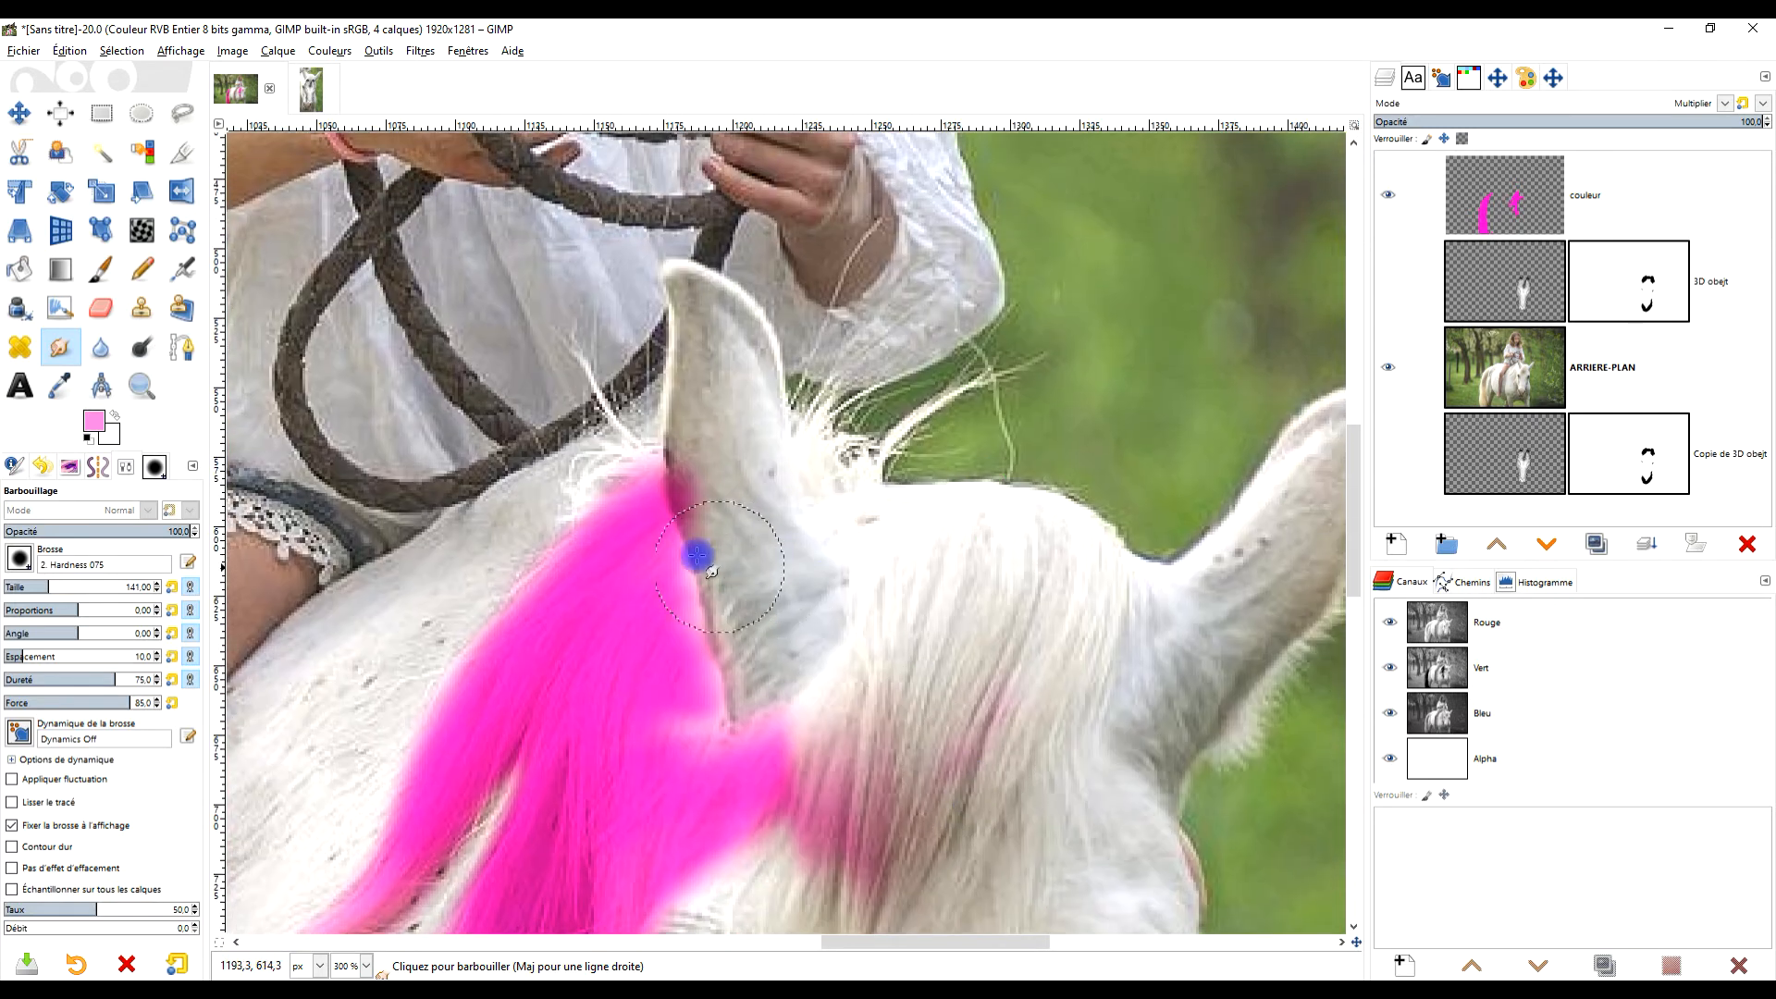
{"action": "left_click_drag", "start_coordinate": [660, 515], "coordinate": [850, 437]}
{"action": "mouse_move", "coordinate": [729, 512]}
{"action": "left_mouse_down"}
{"action": "mouse_move", "coordinate": [610, 444]}
{"action": "mouse_move", "coordinate": [614, 385]}
{"action": "left_mouse_up"}
{"action": "mouse_move", "coordinate": [763, 476]}
{"action": "left_mouse_down"}
{"action": "mouse_move", "coordinate": [927, 448]}
{"action": "mouse_move", "coordinate": [820, 429]}
{"action": "left_mouse_up"}
{"action": "mouse_move", "coordinate": [630, 461]}
{"action": "left_mouse_down"}
{"action": "mouse_move", "coordinate": [1022, 709]}
{"action": "mouse_move", "coordinate": [614, 761]}
{"action": "mouse_move", "coordinate": [713, 785]}
{"action": "mouse_move", "coordinate": [680, 737]}
{"action": "left_mouse_up"}
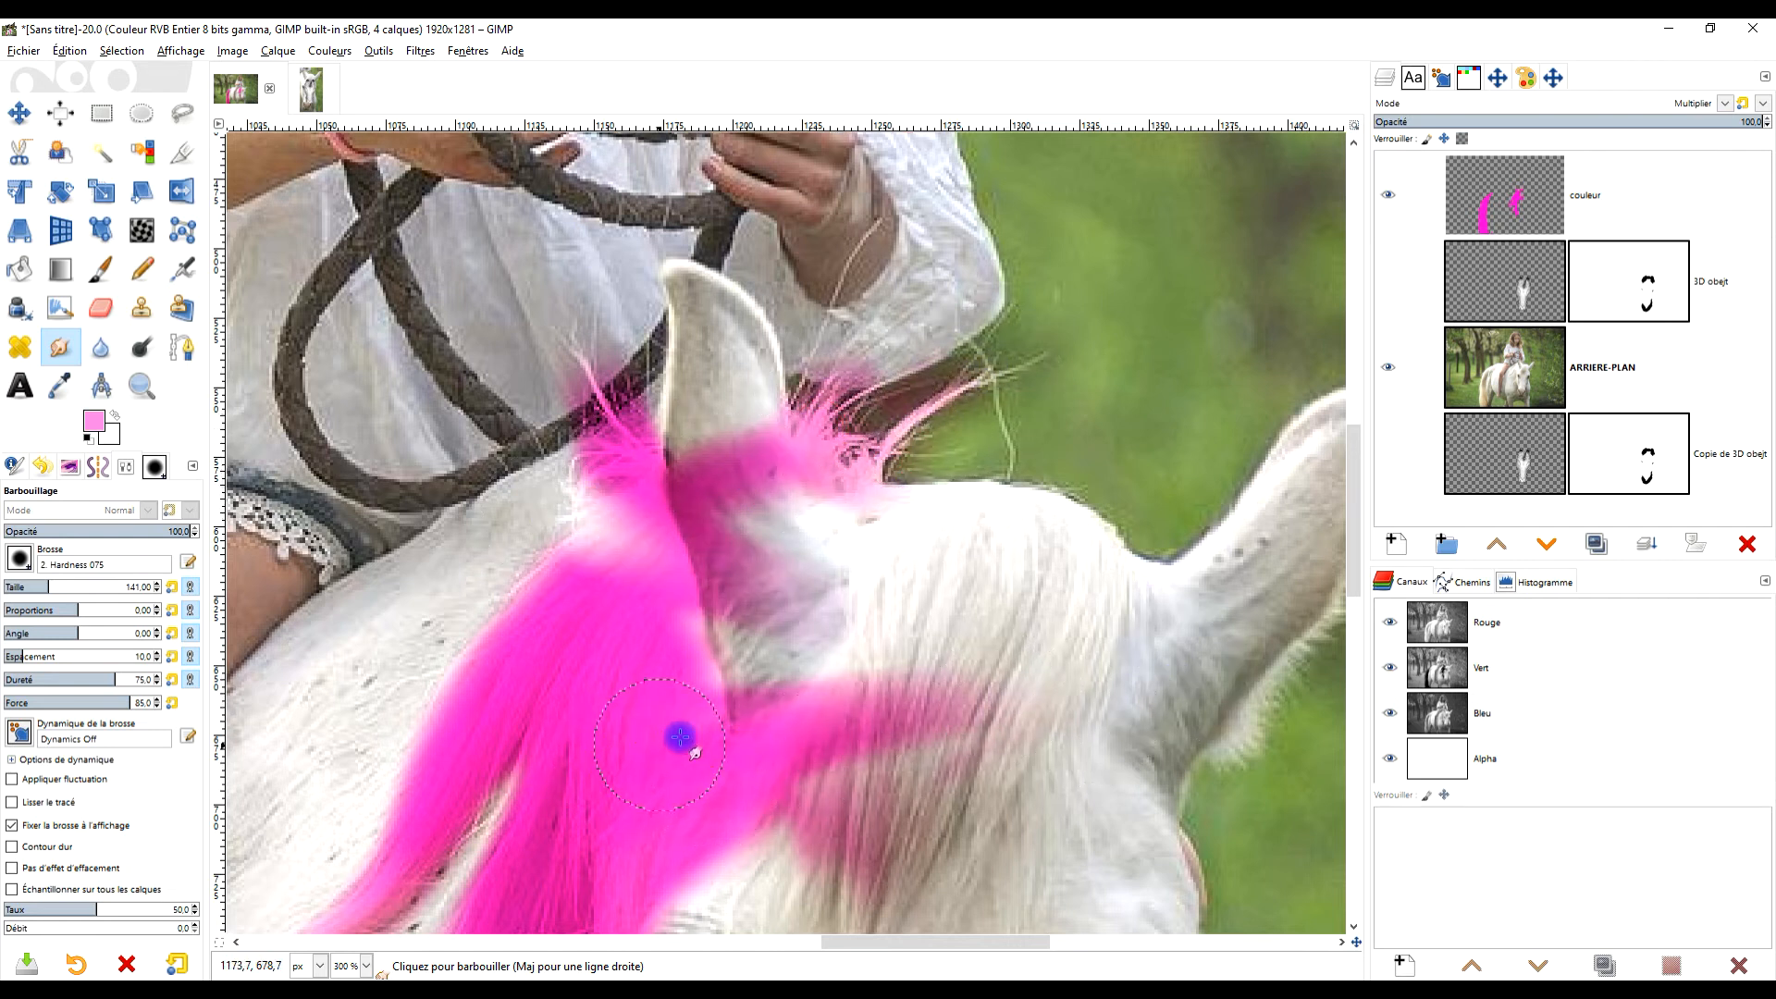
Cover the whole forelock between the two ears with pink, blending it into the mane.
{"action": "scroll", "coordinate": [939, 638], "scroll_direction": "down", "scroll_amount": 4}
{"action": "scroll", "coordinate": [777, 623], "scroll_direction": "up", "scroll_amount": 2}
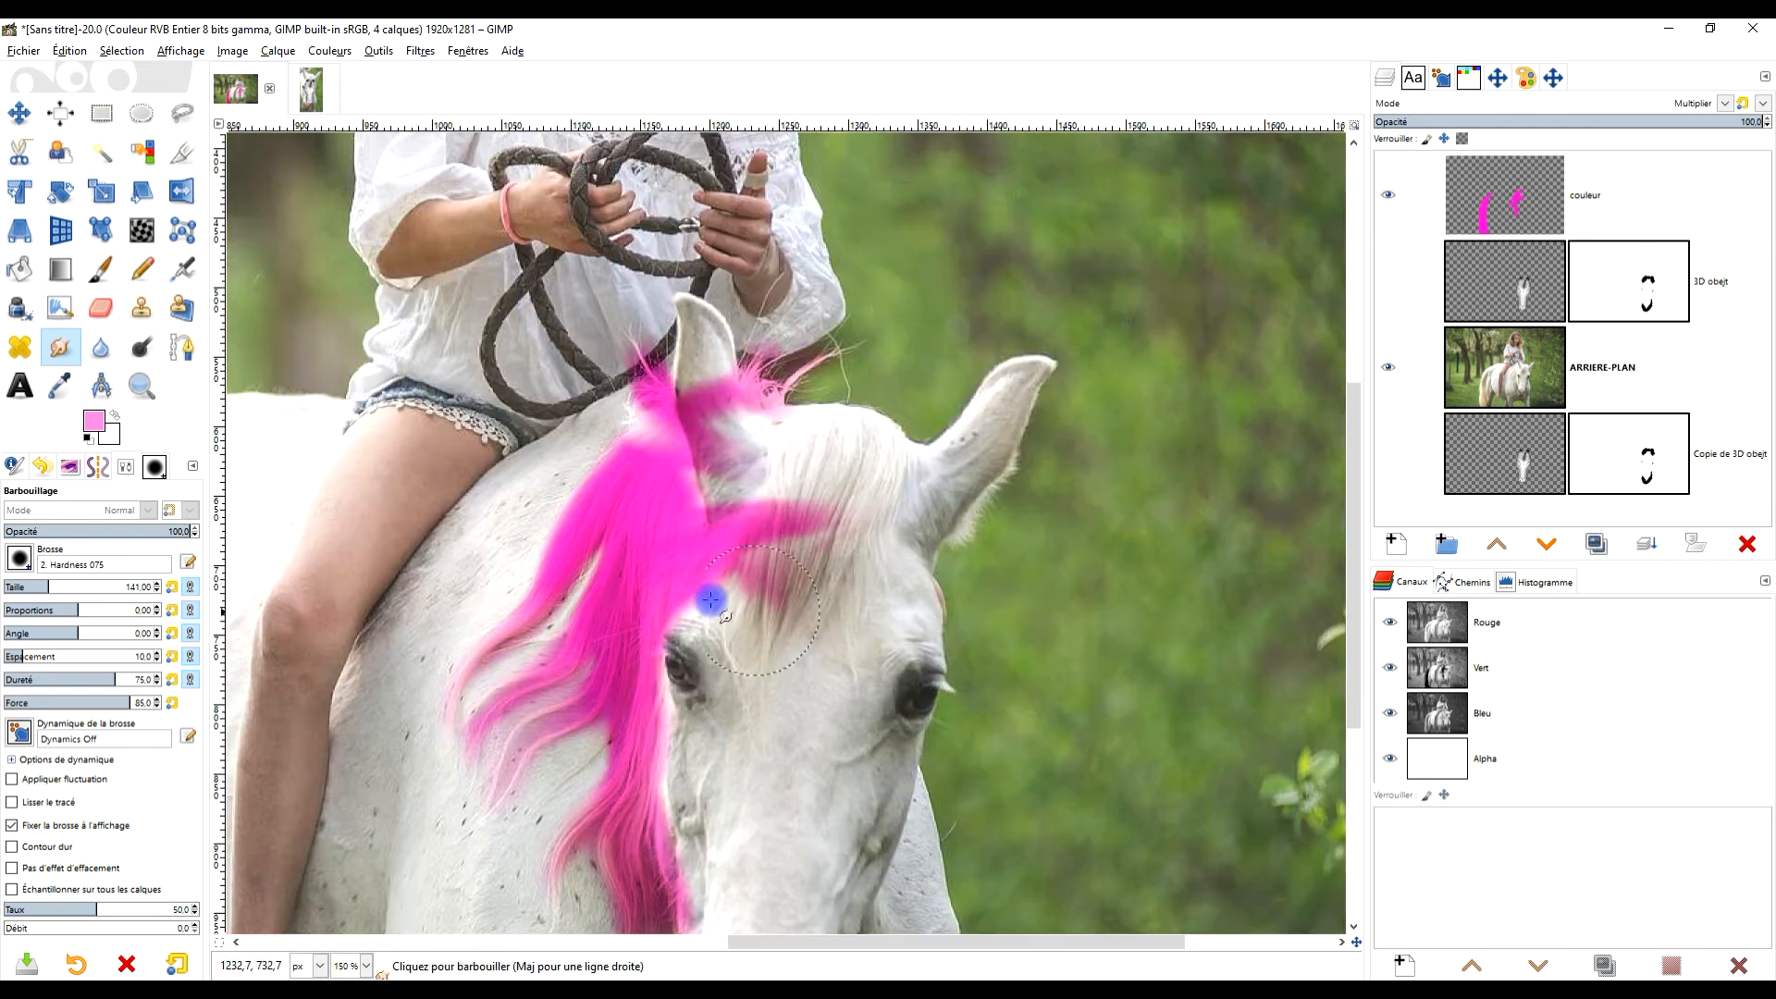
{"action": "mouse_move", "coordinate": [880, 490]}
{"action": "left_mouse_down"}
{"action": "mouse_move", "coordinate": [880, 456]}
{"action": "mouse_move", "coordinate": [857, 444]}
{"action": "mouse_move", "coordinate": [896, 435]}
{"action": "mouse_move", "coordinate": [866, 461]}
{"action": "mouse_move", "coordinate": [844, 602]}
{"action": "mouse_move", "coordinate": [808, 587]}
{"action": "mouse_move", "coordinate": [769, 519]}
{"action": "mouse_move", "coordinate": [792, 505]}
{"action": "mouse_move", "coordinate": [935, 512]}
{"action": "mouse_move", "coordinate": [1003, 480]}
{"action": "mouse_move", "coordinate": [989, 499]}
{"action": "left_mouse_up"}
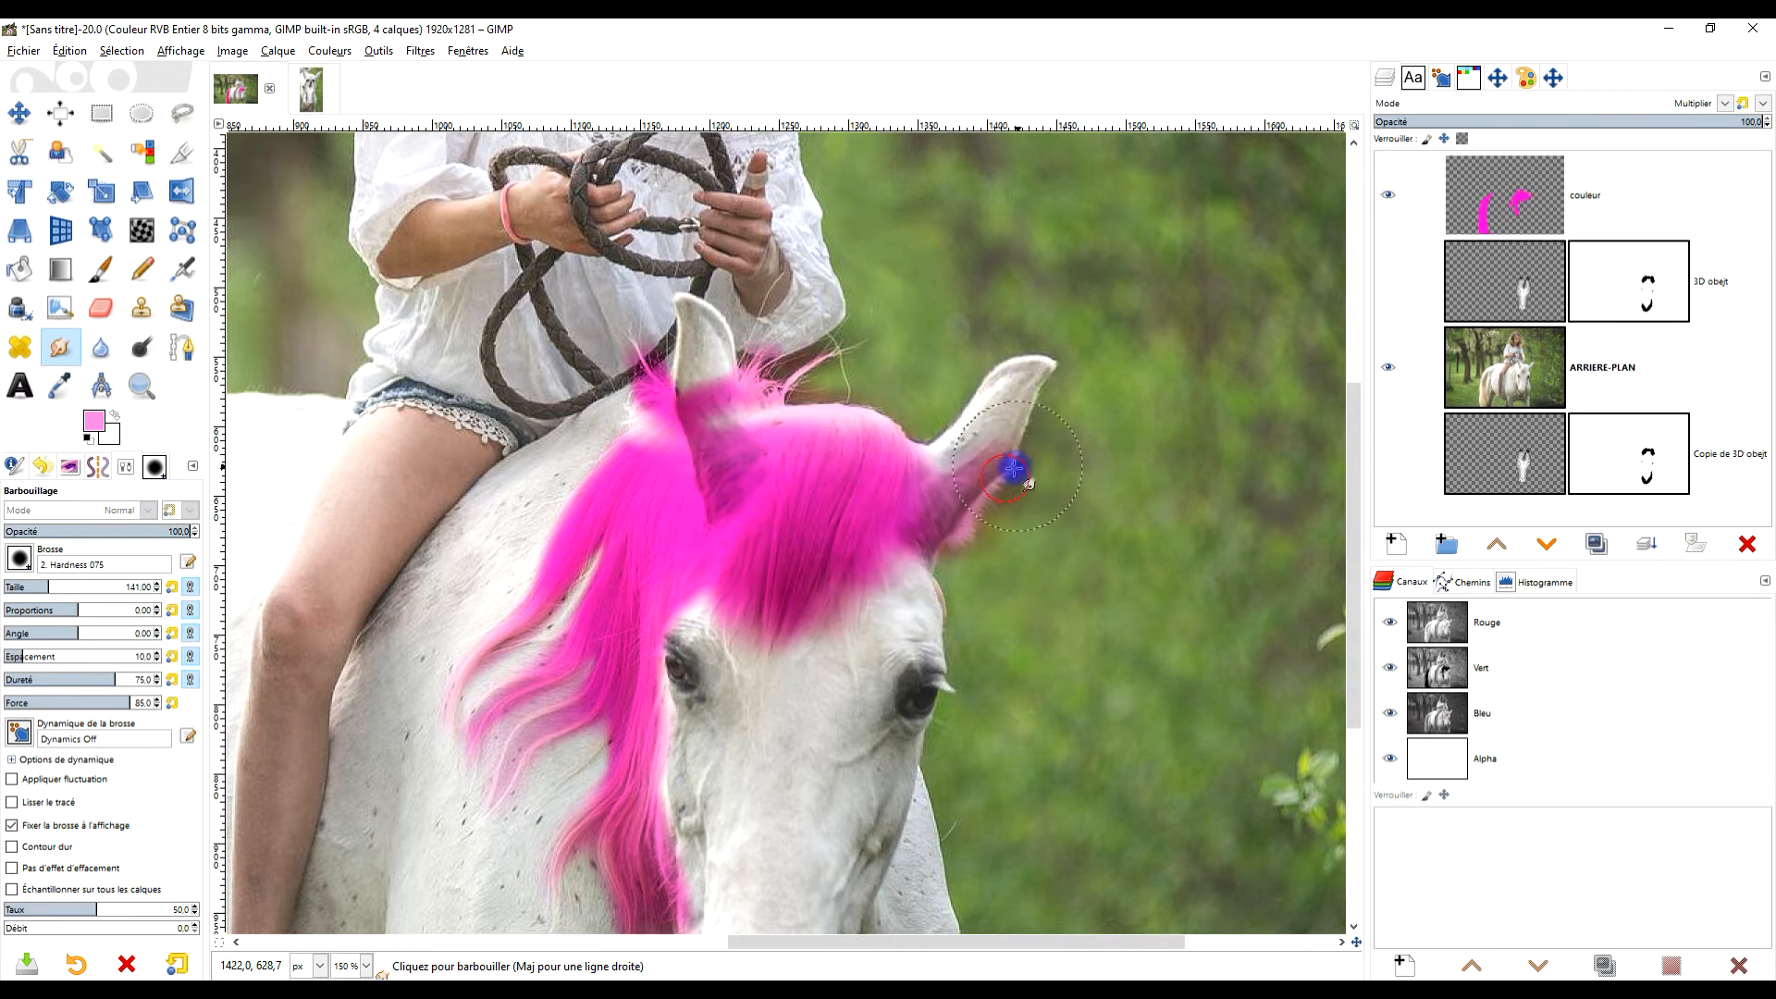
{"action": "mouse_move", "coordinate": [867, 492]}
{"action": "left_mouse_down"}
{"action": "mouse_move", "coordinate": [788, 439]}
{"action": "mouse_move", "coordinate": [666, 434]}
{"action": "left_mouse_up"}
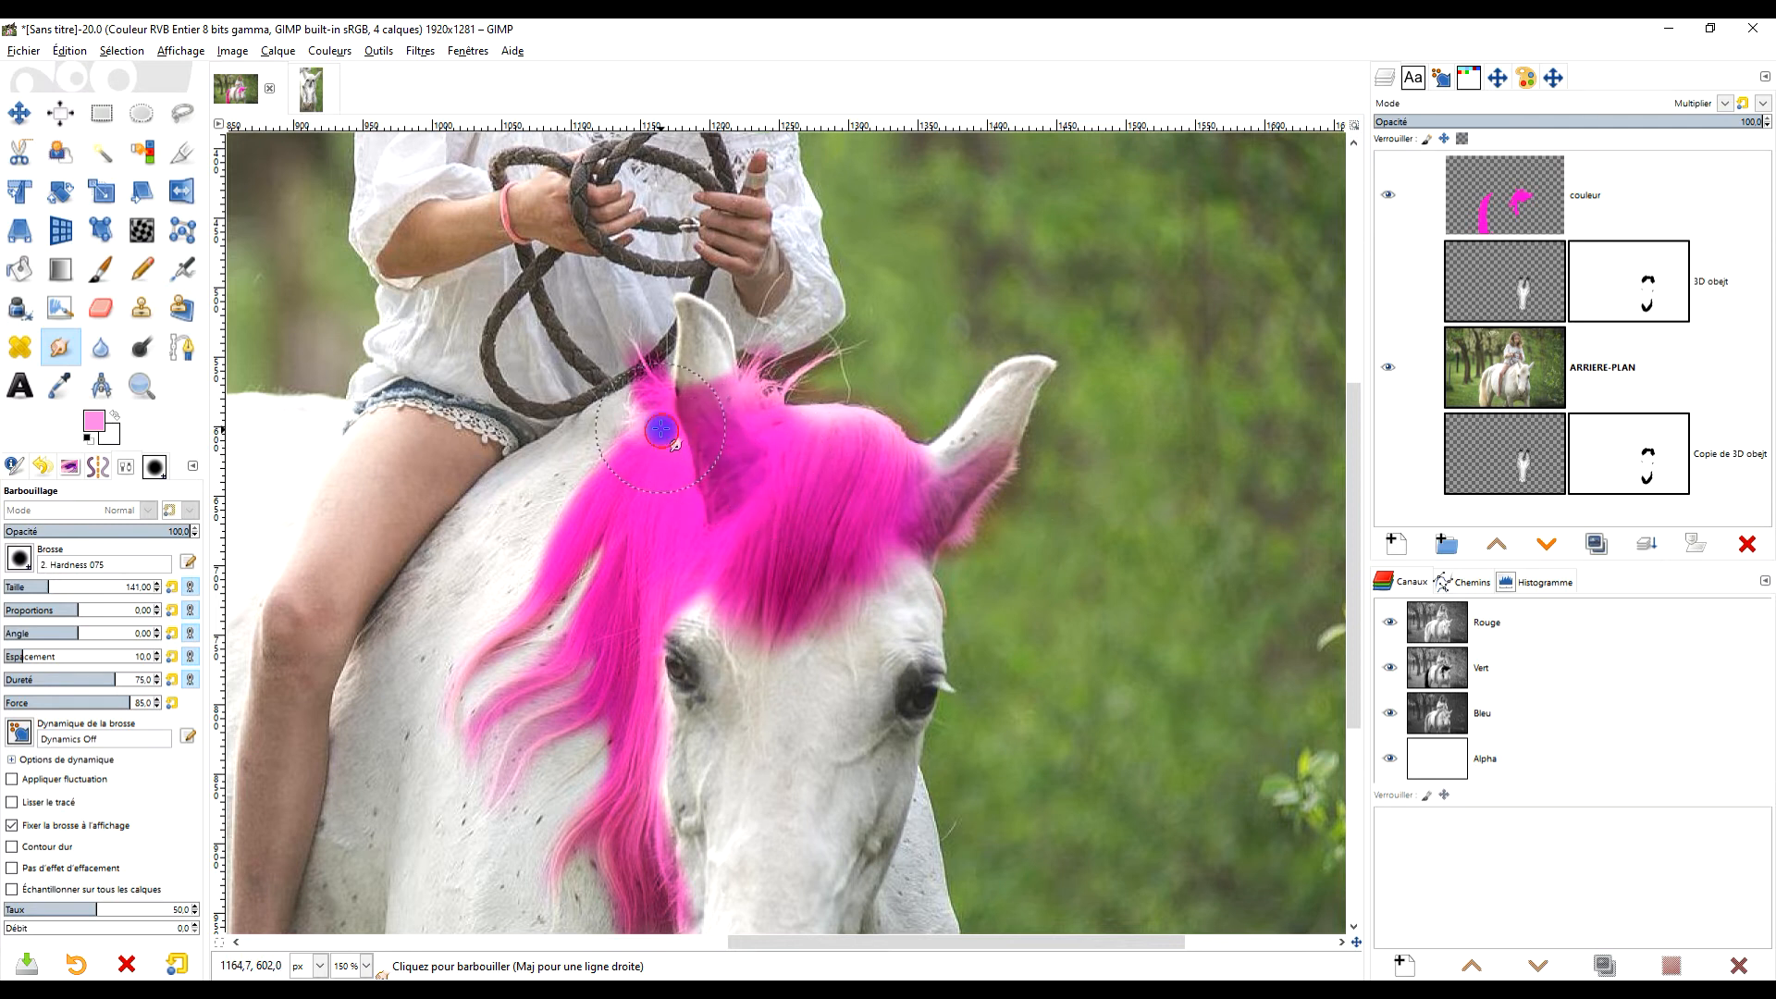
Smudge pink along the mane's inner edge beside the horse's eye and cheek.
{"action": "scroll", "coordinate": [720, 539], "scroll_direction": "down", "scroll_amount": 3}
{"action": "scroll", "coordinate": [713, 734], "scroll_direction": "up", "scroll_amount": 6}
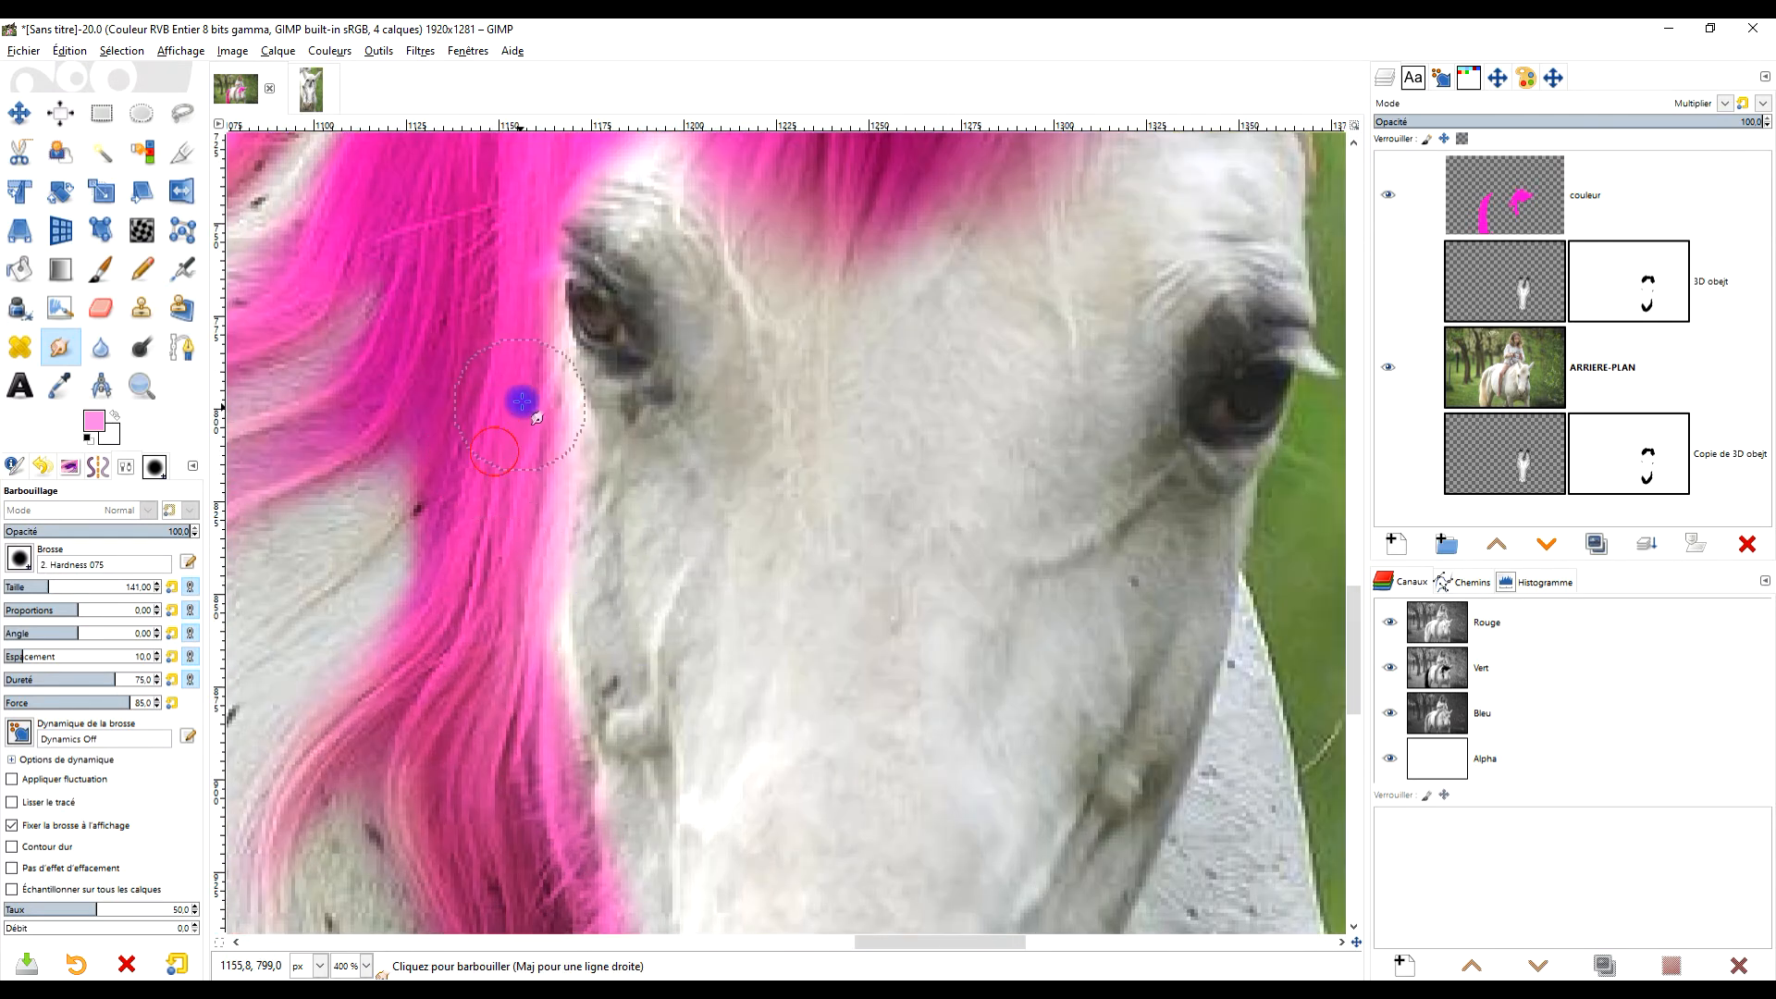
{"action": "mouse_move", "coordinate": [516, 504]}
{"action": "left_mouse_down"}
{"action": "mouse_move", "coordinate": [547, 690]}
{"action": "mouse_move", "coordinate": [567, 741]}
{"action": "mouse_move", "coordinate": [586, 722]}
{"action": "mouse_move", "coordinate": [589, 787]}
{"action": "left_mouse_up"}
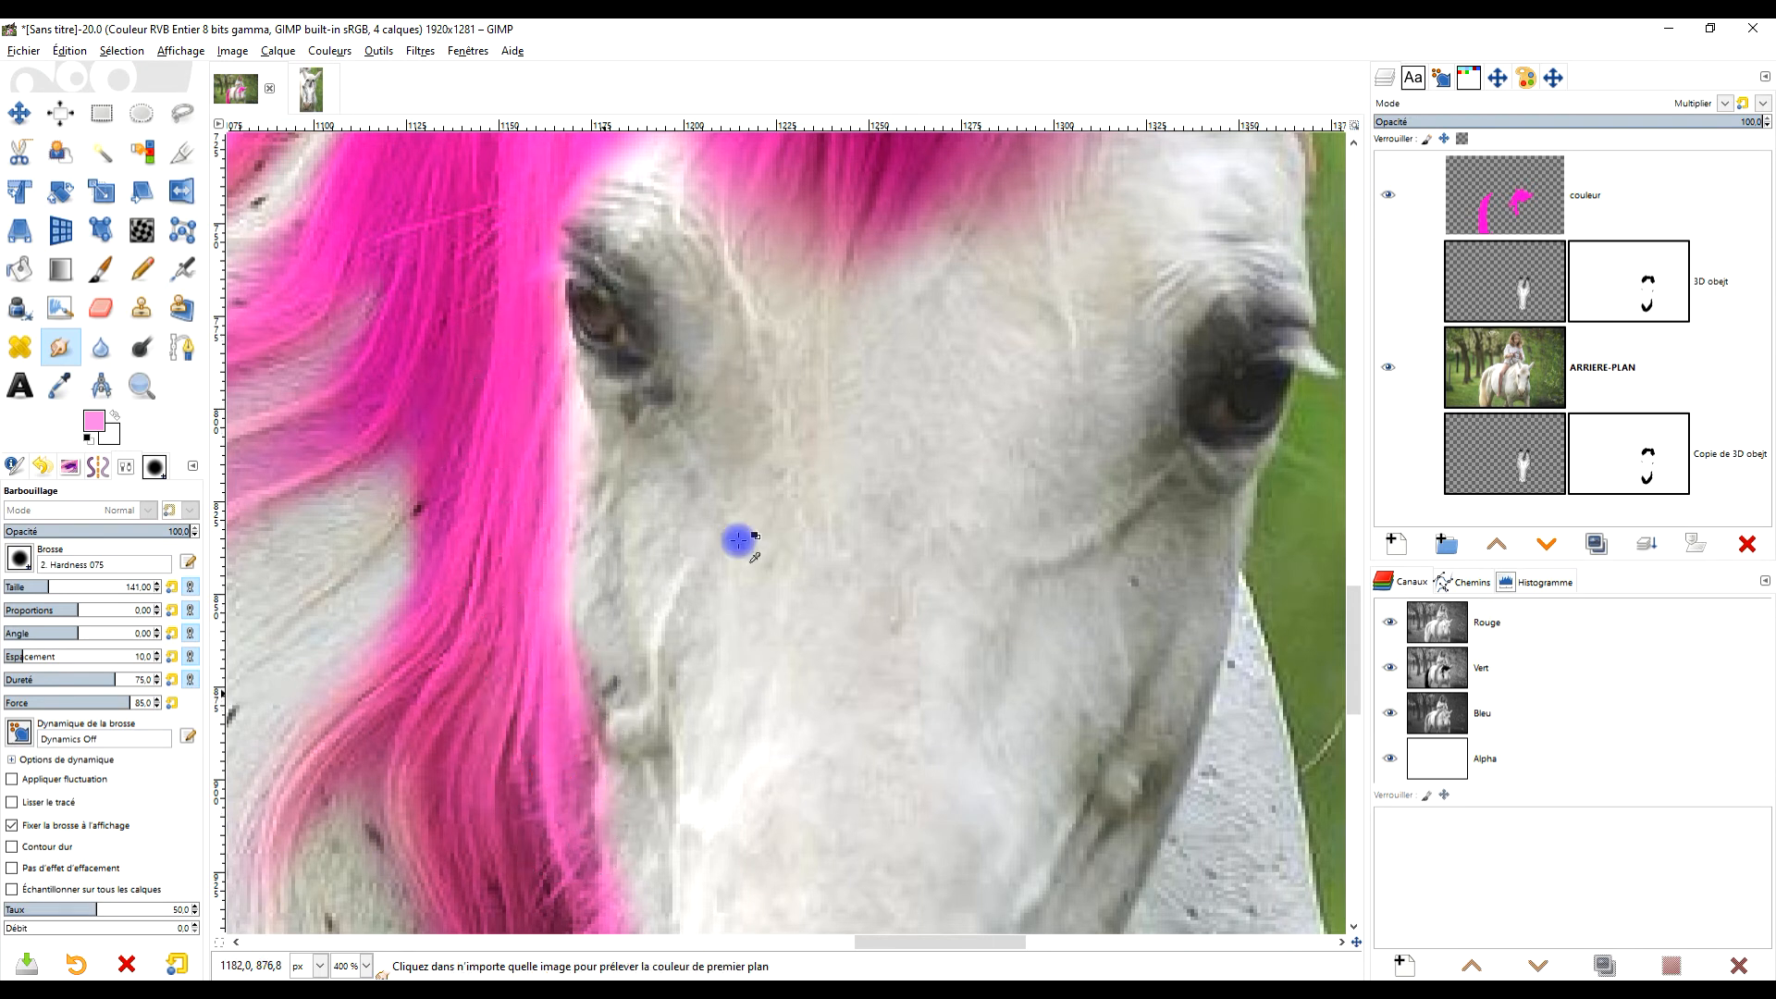
Smudge the forelock's lower edge into fine pink wisps on the forehead between the eyes.
{"action": "scroll", "coordinate": [741, 535], "scroll_direction": "down", "scroll_amount": 3}
{"action": "scroll", "coordinate": [793, 297], "scroll_direction": "up", "scroll_amount": 4}
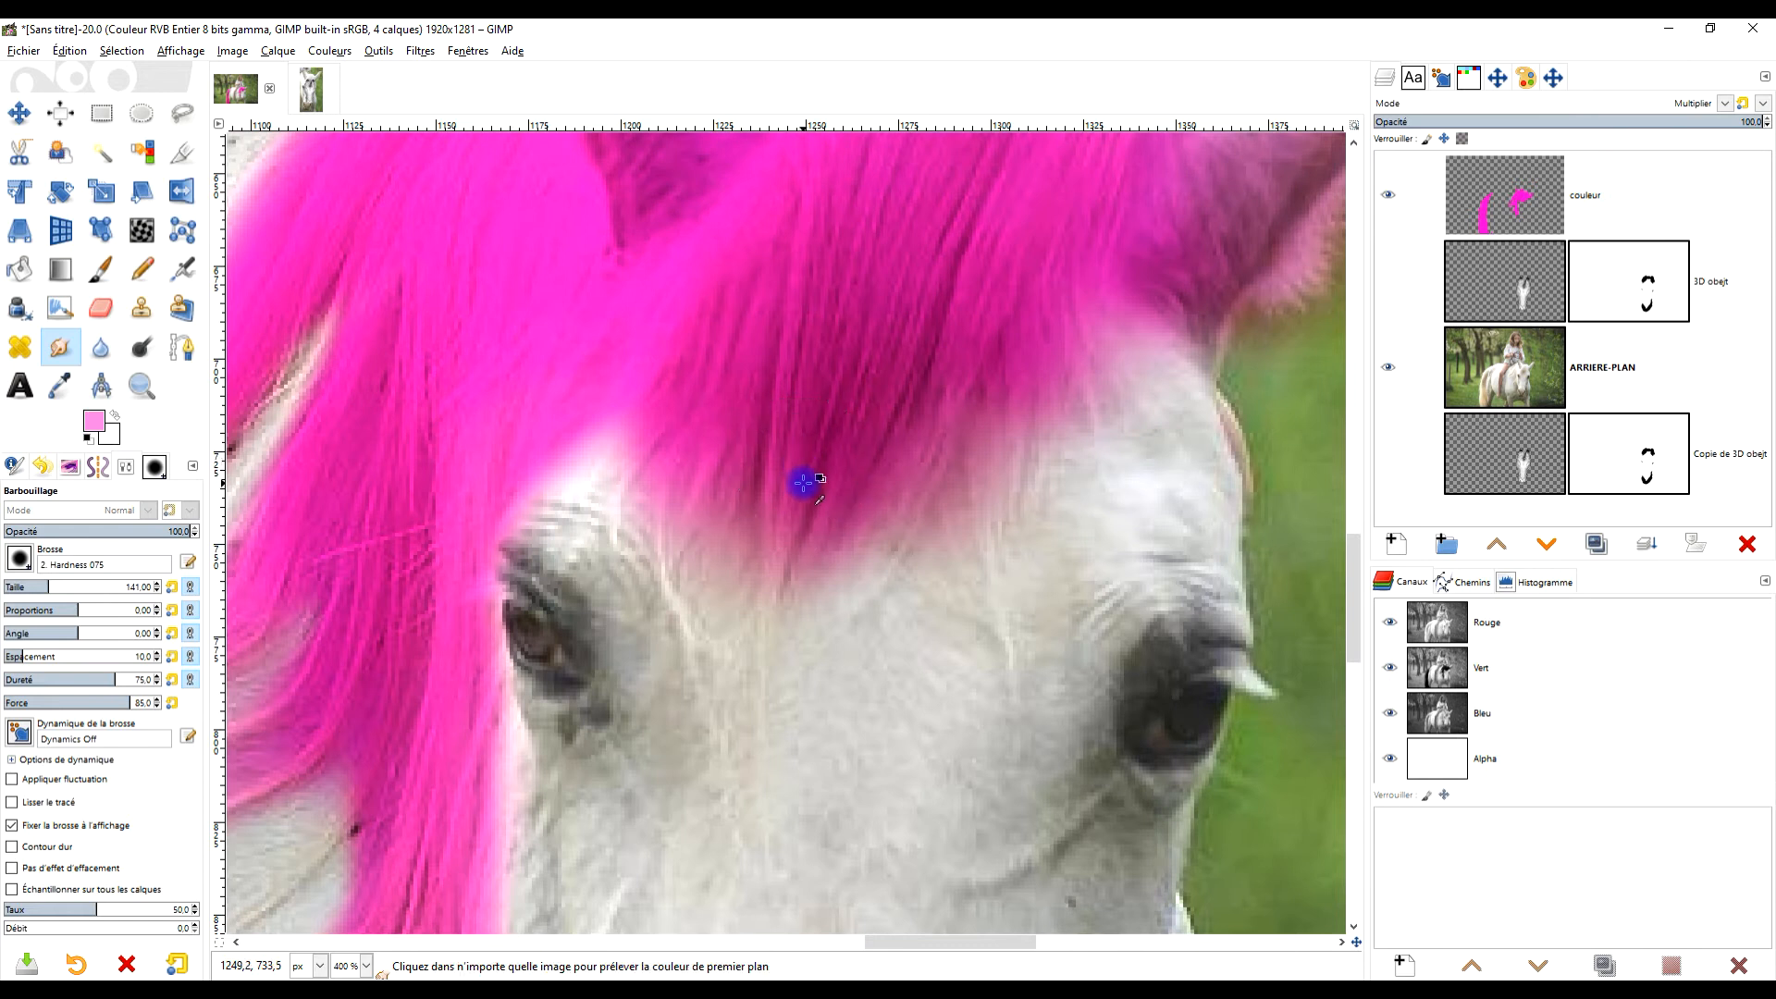
{"action": "scroll", "coordinate": [802, 485], "scroll_direction": "up", "scroll_amount": 1}
{"action": "left_click_drag", "start_coordinate": [761, 586], "coordinate": [741, 738]}
{"action": "mouse_move", "coordinate": [1081, 498]}
{"action": "left_mouse_down"}
{"action": "mouse_move", "coordinate": [1101, 706]}
{"action": "mouse_move", "coordinate": [1026, 345]}
{"action": "mouse_move", "coordinate": [1091, 782]}
{"action": "mouse_move", "coordinate": [971, 284]}
{"action": "mouse_move", "coordinate": [911, 682]}
{"action": "mouse_move", "coordinate": [924, 575]}
{"action": "mouse_move", "coordinate": [854, 602]}
{"action": "left_mouse_up"}
{"action": "left_click_drag", "start_coordinate": [682, 402], "coordinate": [618, 623]}
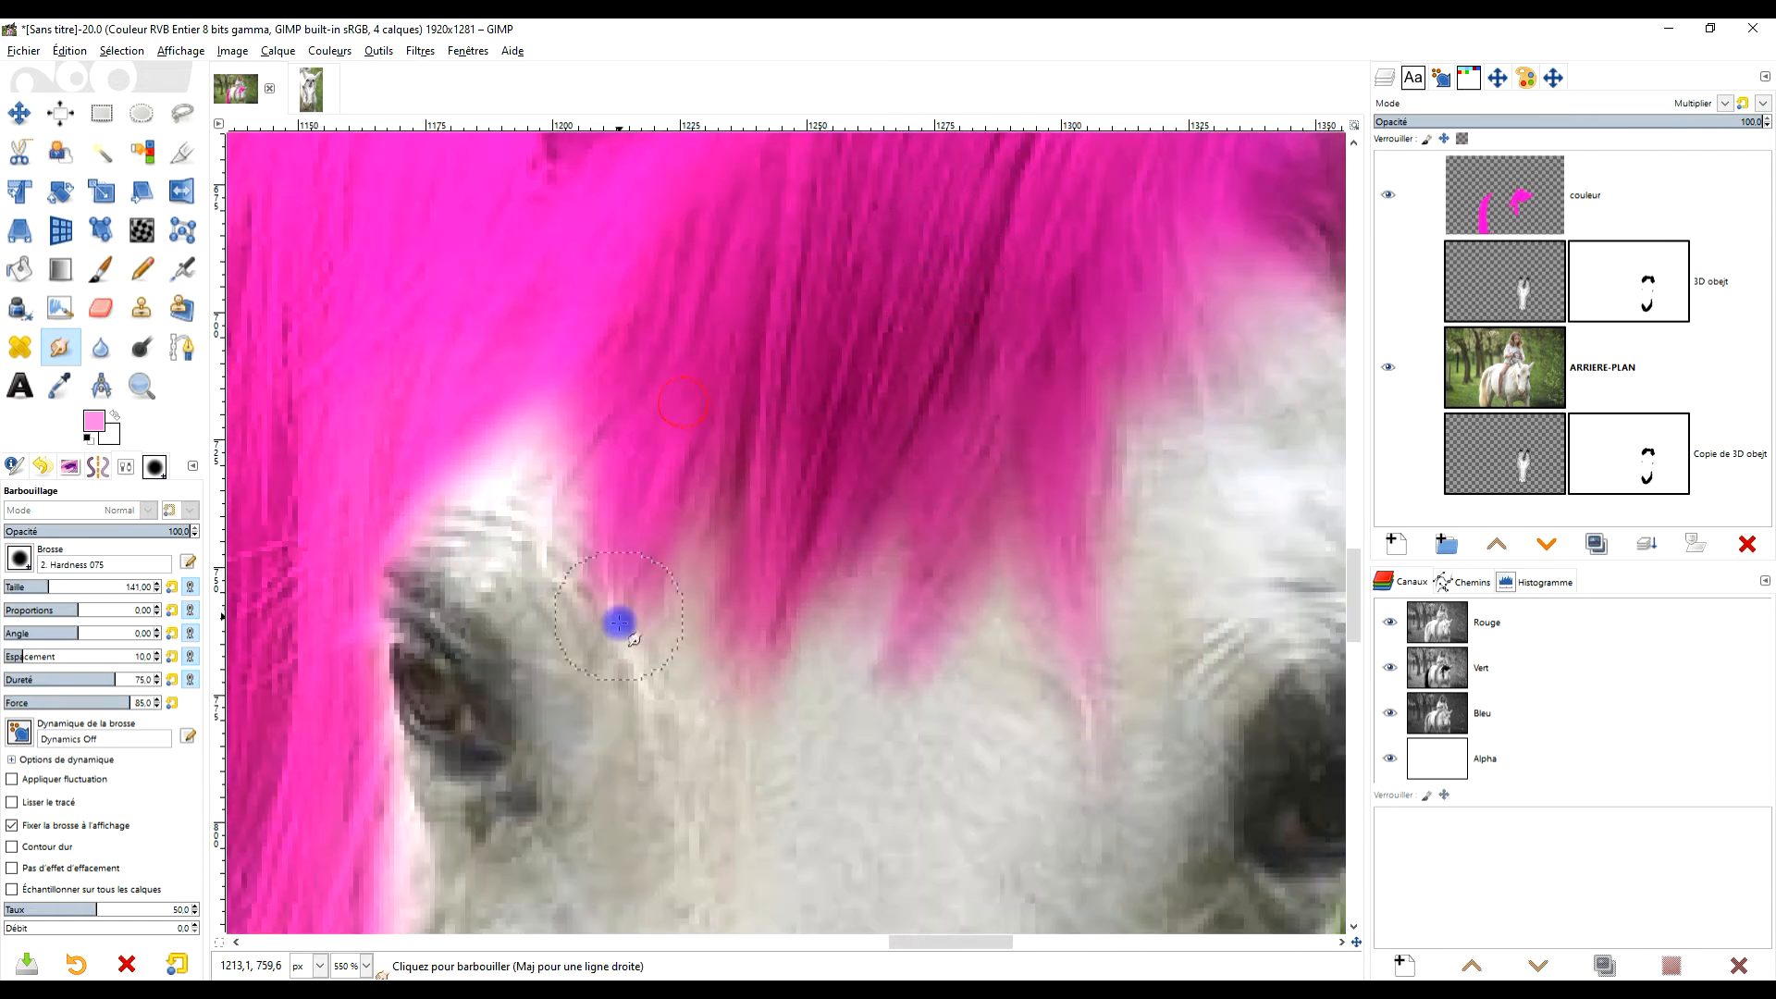
{"action": "mouse_move", "coordinate": [549, 419]}
{"action": "left_mouse_down"}
{"action": "mouse_move", "coordinate": [616, 480]}
{"action": "mouse_move", "coordinate": [635, 738]}
{"action": "mouse_move", "coordinate": [683, 754]}
{"action": "left_mouse_up"}
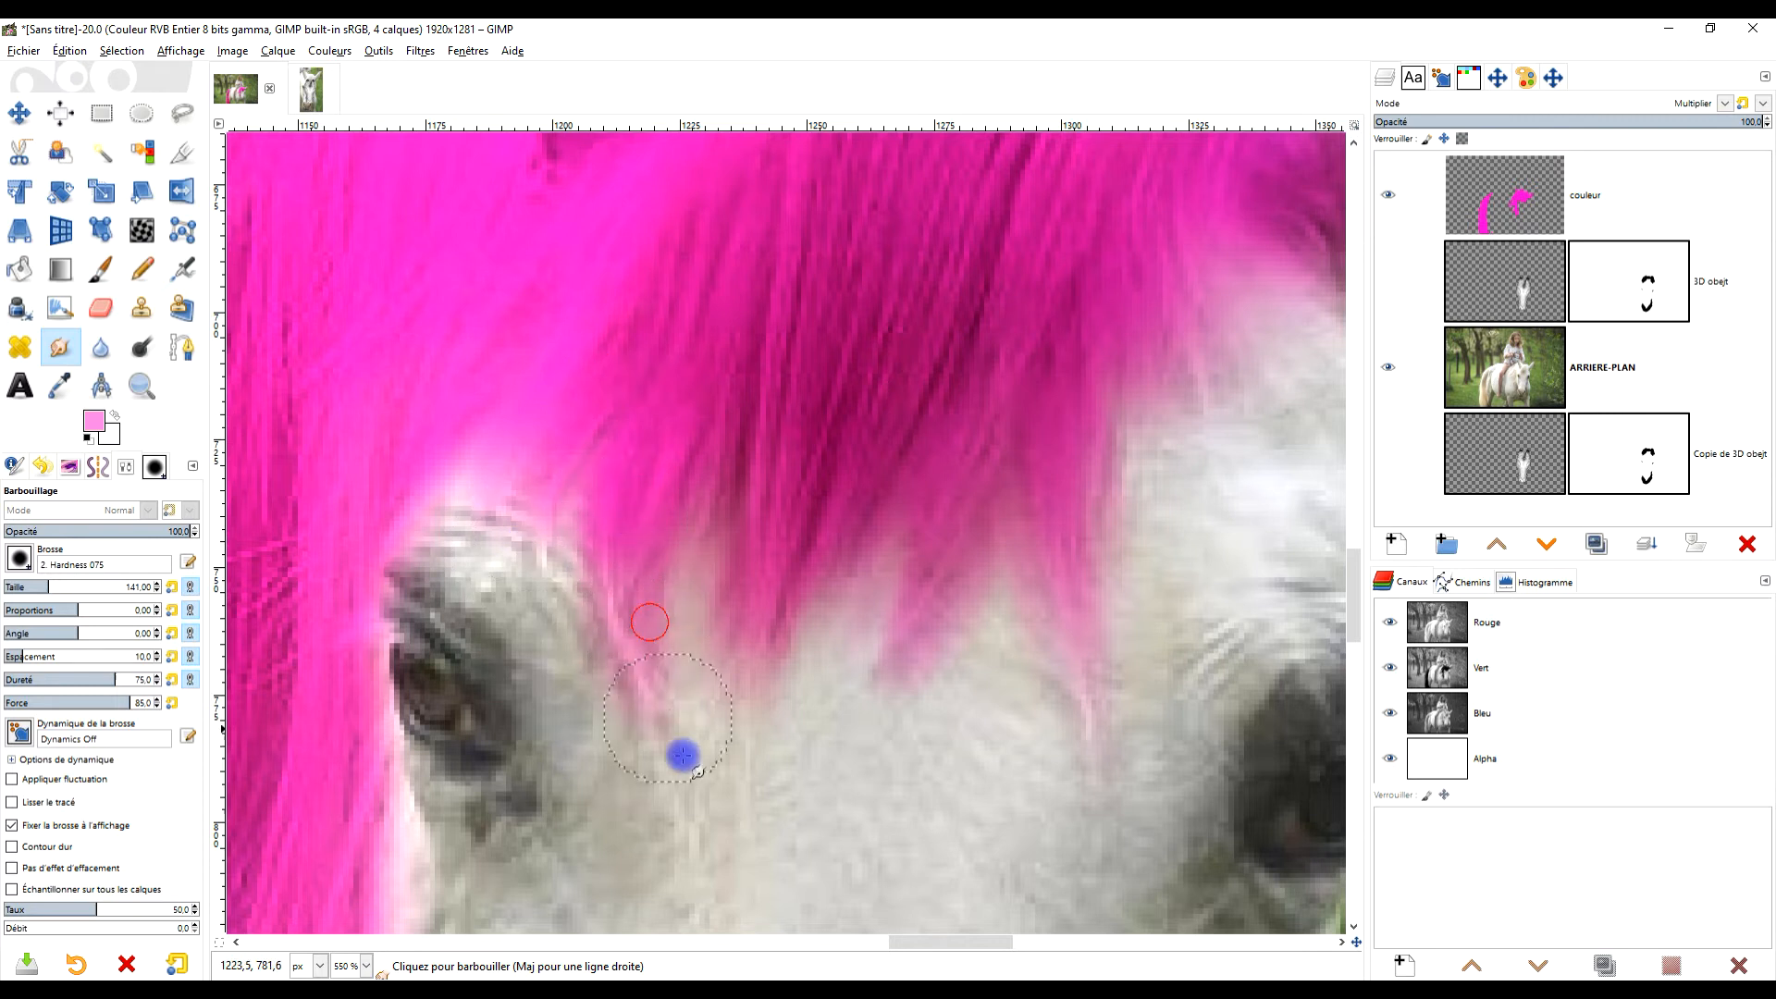
{"action": "left_click", "coordinate": [764, 728], "text": "ctrl"}
Smudge pink over the forelock's outer wisps and the thin hair strip along the head's edge above the far eye.
{"action": "scroll", "coordinate": [1093, 532], "scroll_direction": "down", "scroll_amount": 3}
{"action": "scroll", "coordinate": [940, 535], "scroll_direction": "up", "scroll_amount": 3}
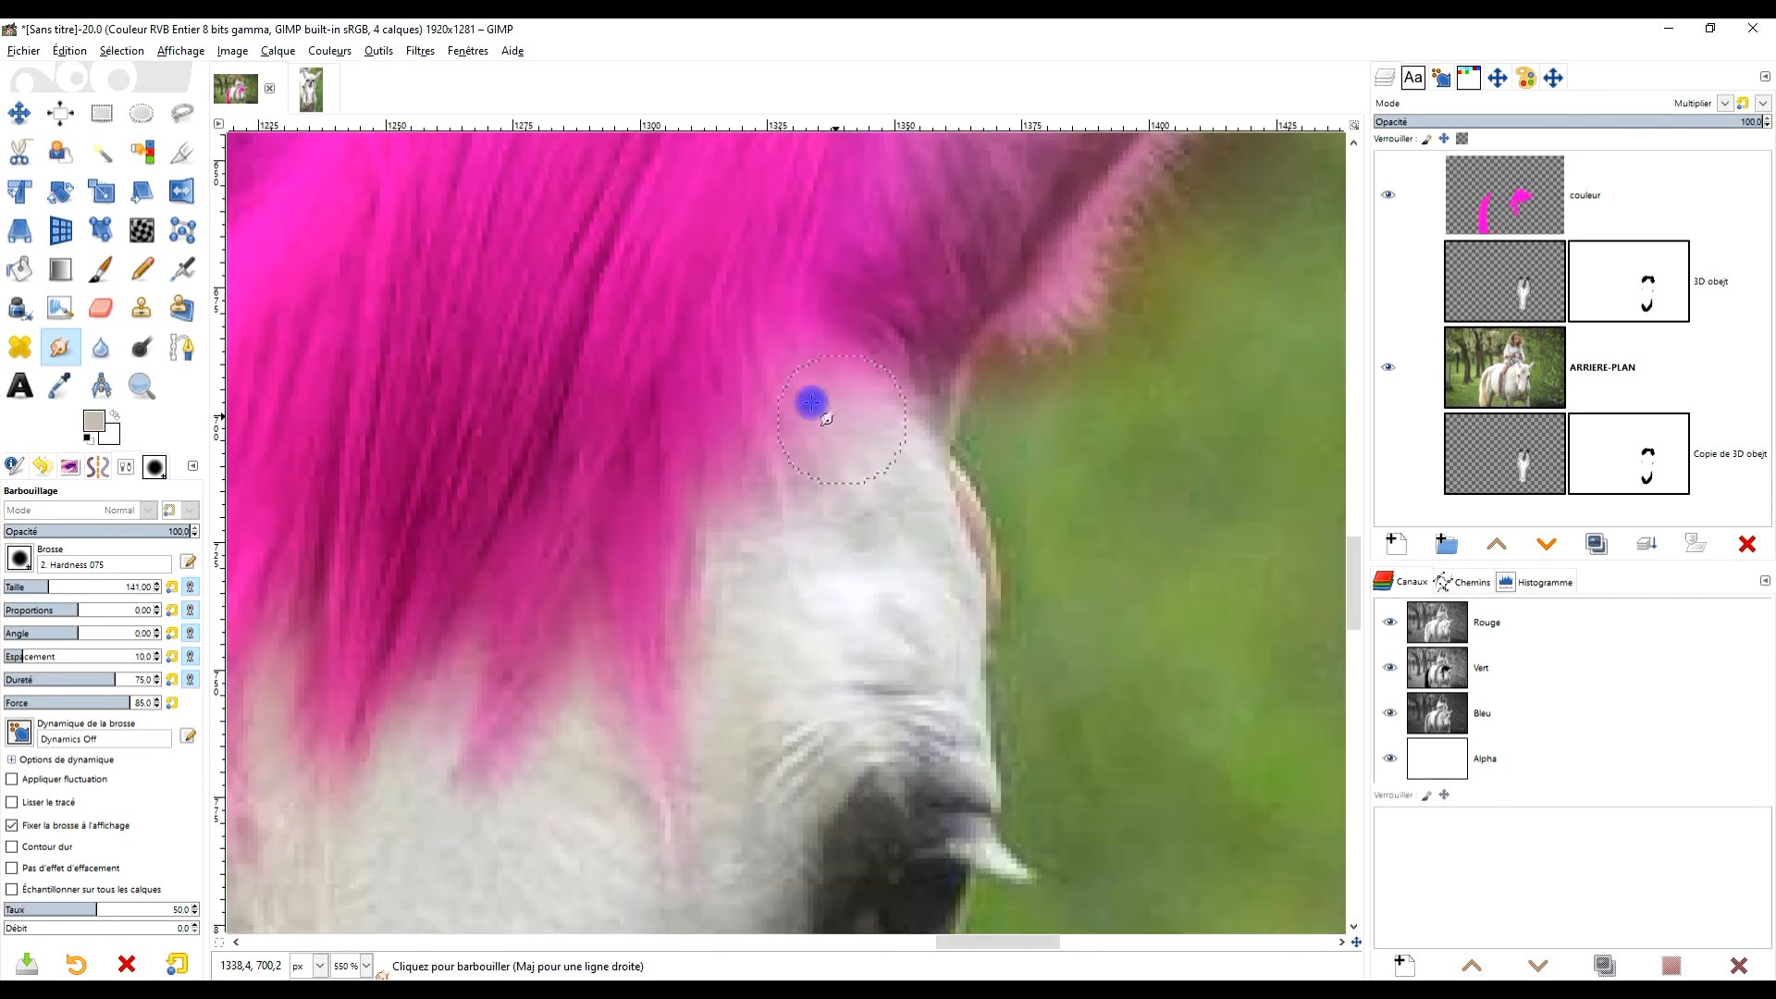
{"action": "left_click_drag", "start_coordinate": [670, 666], "coordinate": [680, 832]}
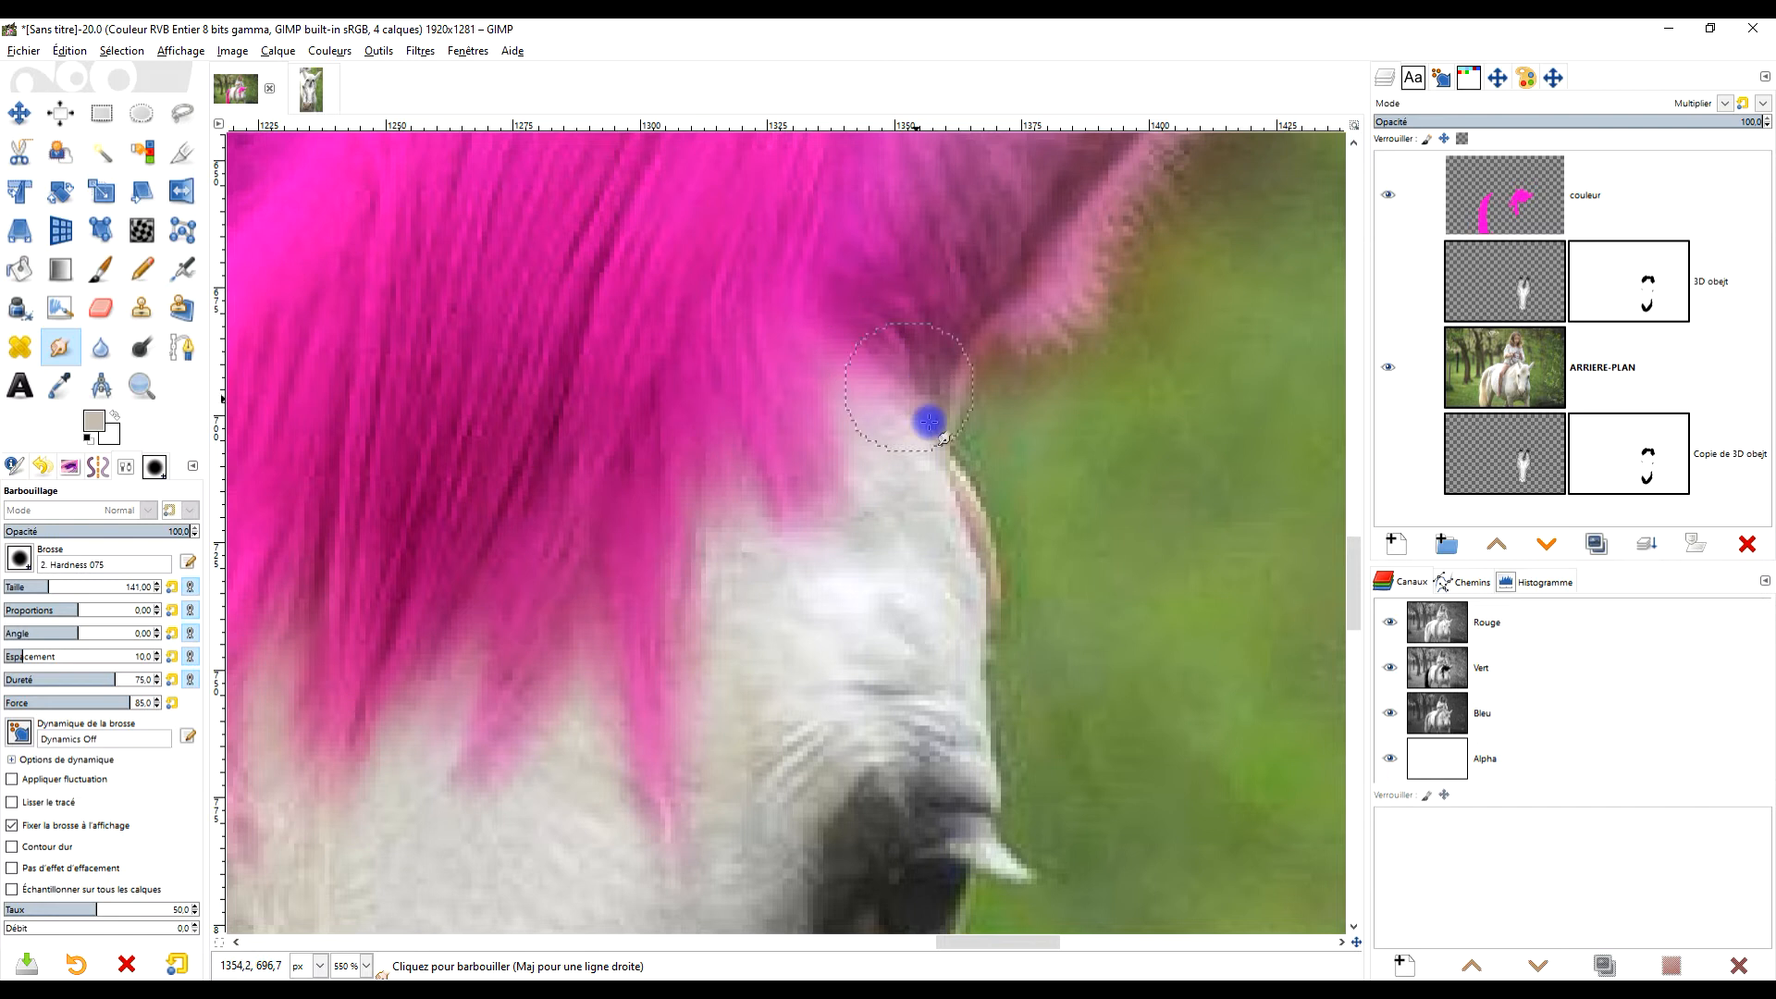
{"action": "left_click_drag", "start_coordinate": [928, 422], "coordinate": [1011, 558]}
{"action": "left_click_drag", "start_coordinate": [904, 361], "coordinate": [990, 579]}
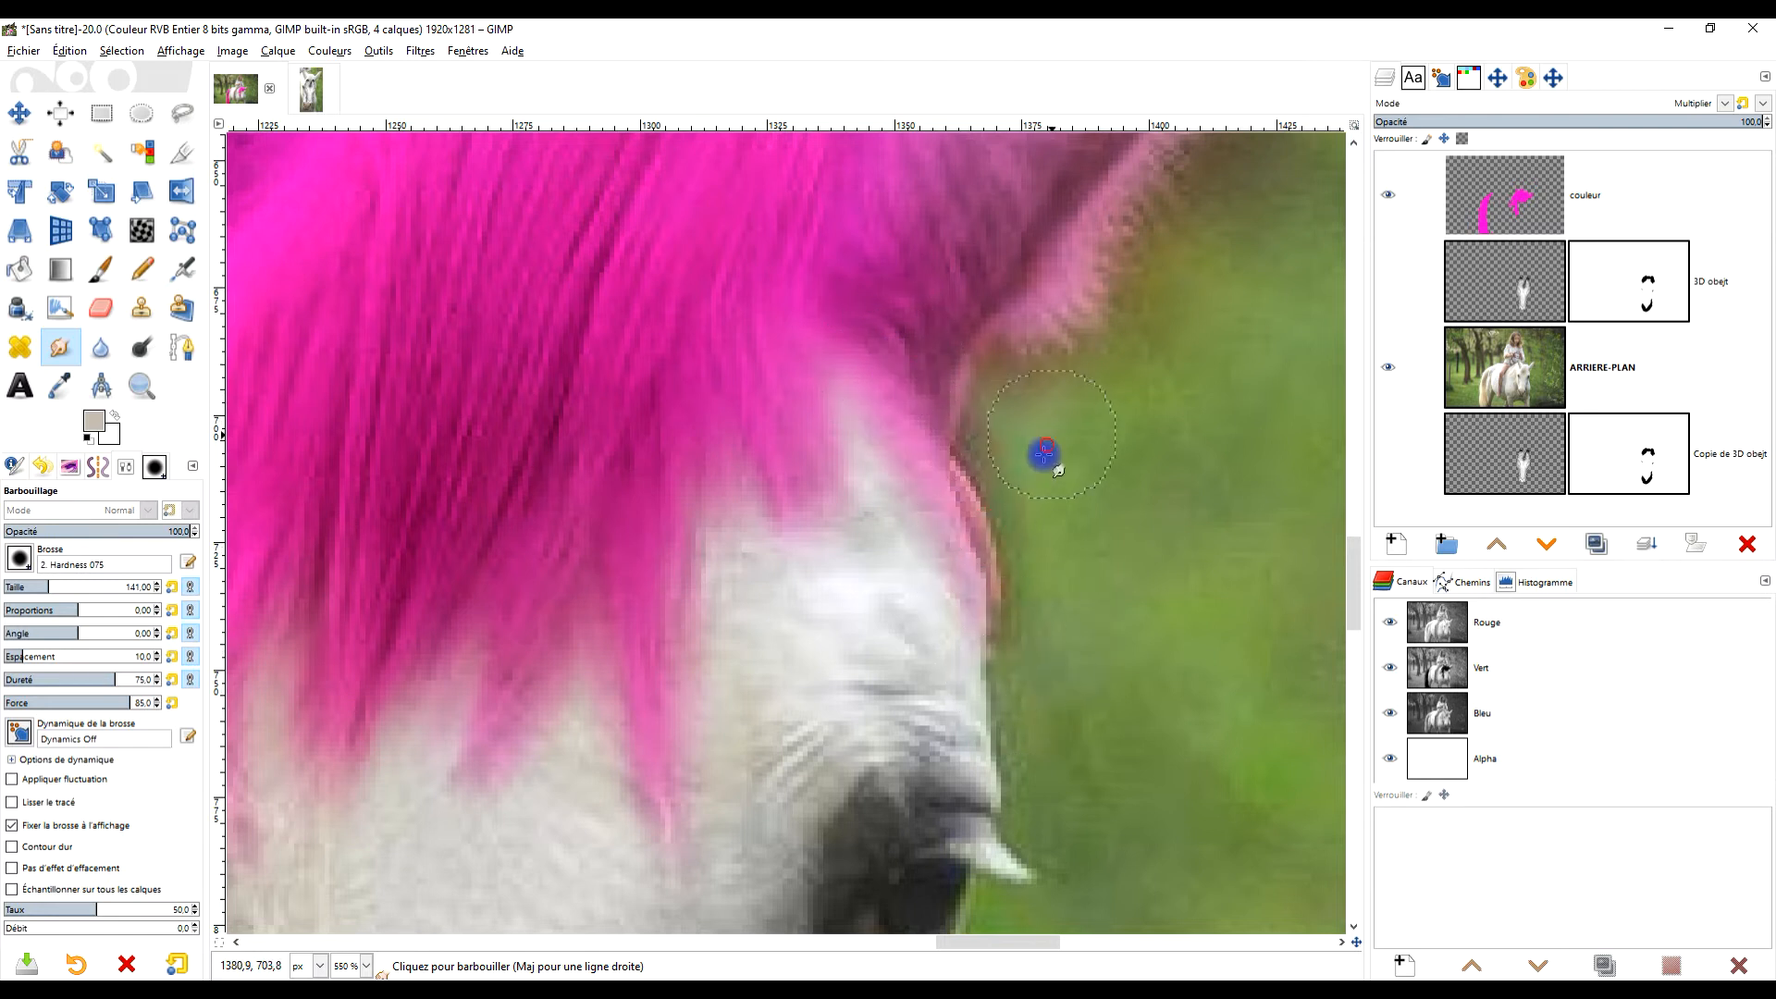
{"action": "mouse_move", "coordinate": [919, 456]}
{"action": "left_mouse_down"}
{"action": "mouse_move", "coordinate": [995, 535]}
{"action": "mouse_move", "coordinate": [946, 516]}
{"action": "mouse_move", "coordinate": [1000, 648]}
{"action": "left_mouse_up"}
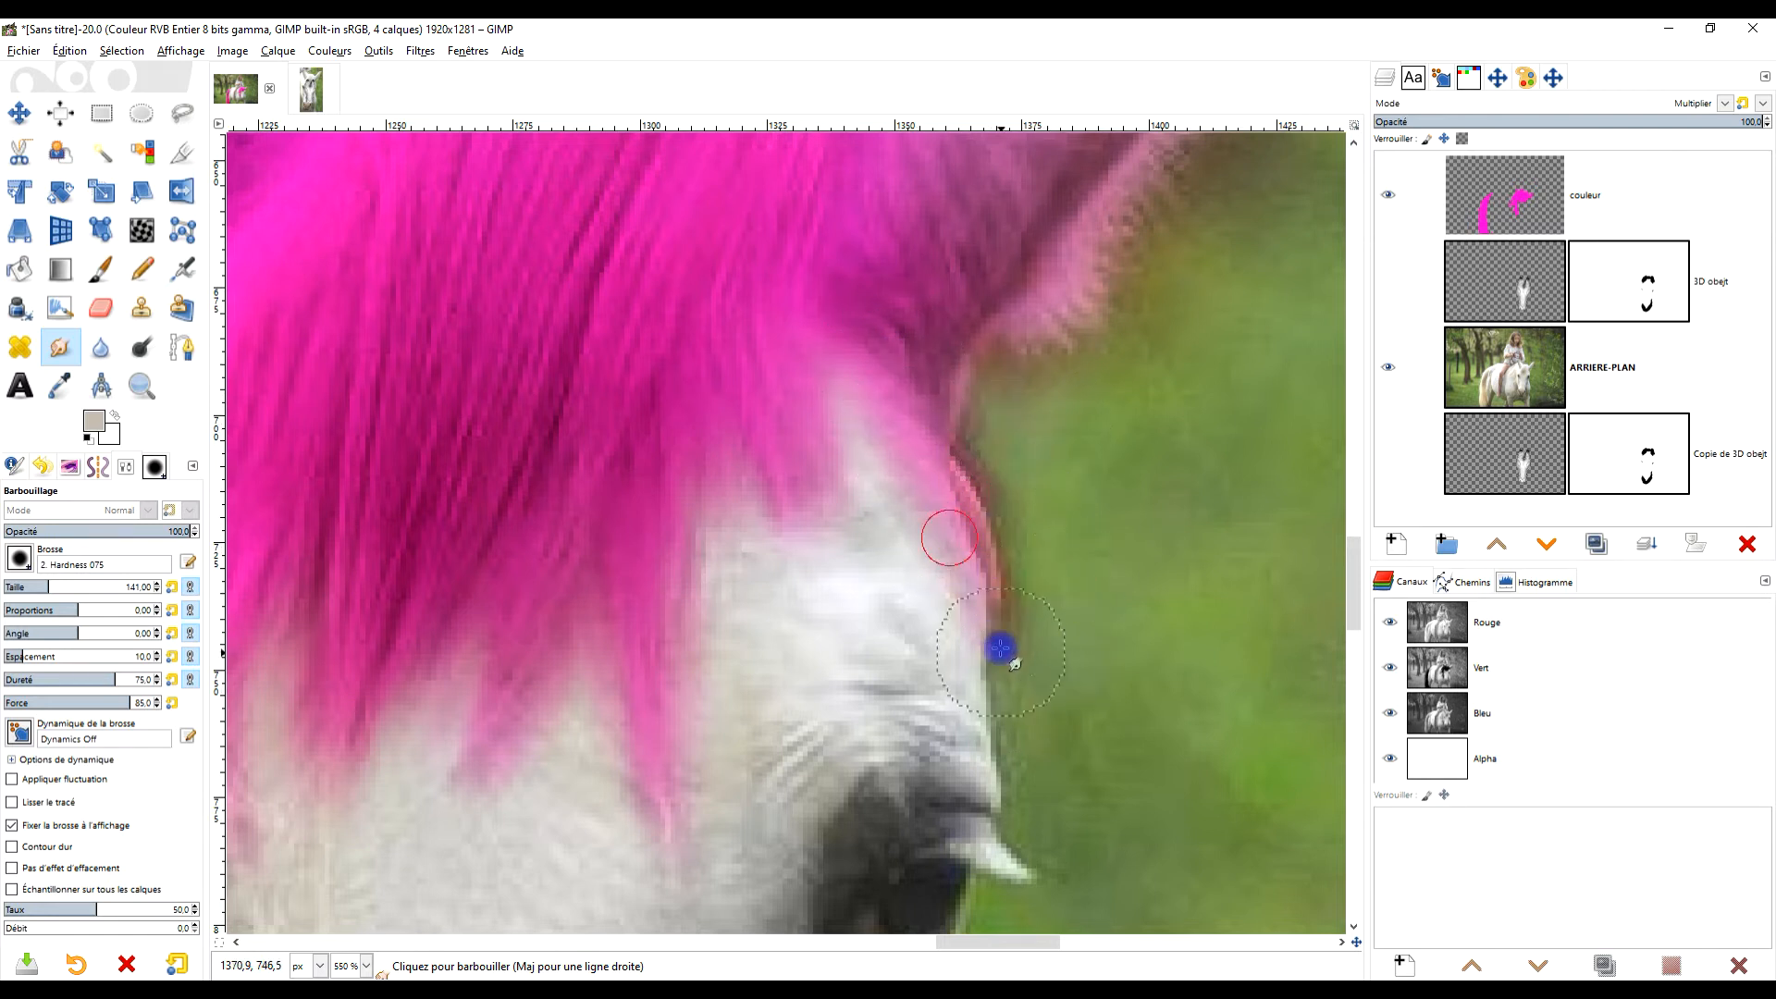
{"action": "left_click_drag", "start_coordinate": [880, 481], "coordinate": [948, 486]}
{"action": "left_click_drag", "start_coordinate": [932, 619], "coordinate": [965, 552]}
{"action": "left_click_drag", "start_coordinate": [924, 530], "coordinate": [923, 511]}
Smudge the pink spill back off the far ear and the top outline of the head.
{"action": "scroll", "coordinate": [888, 407], "scroll_direction": "down", "scroll_amount": 3}
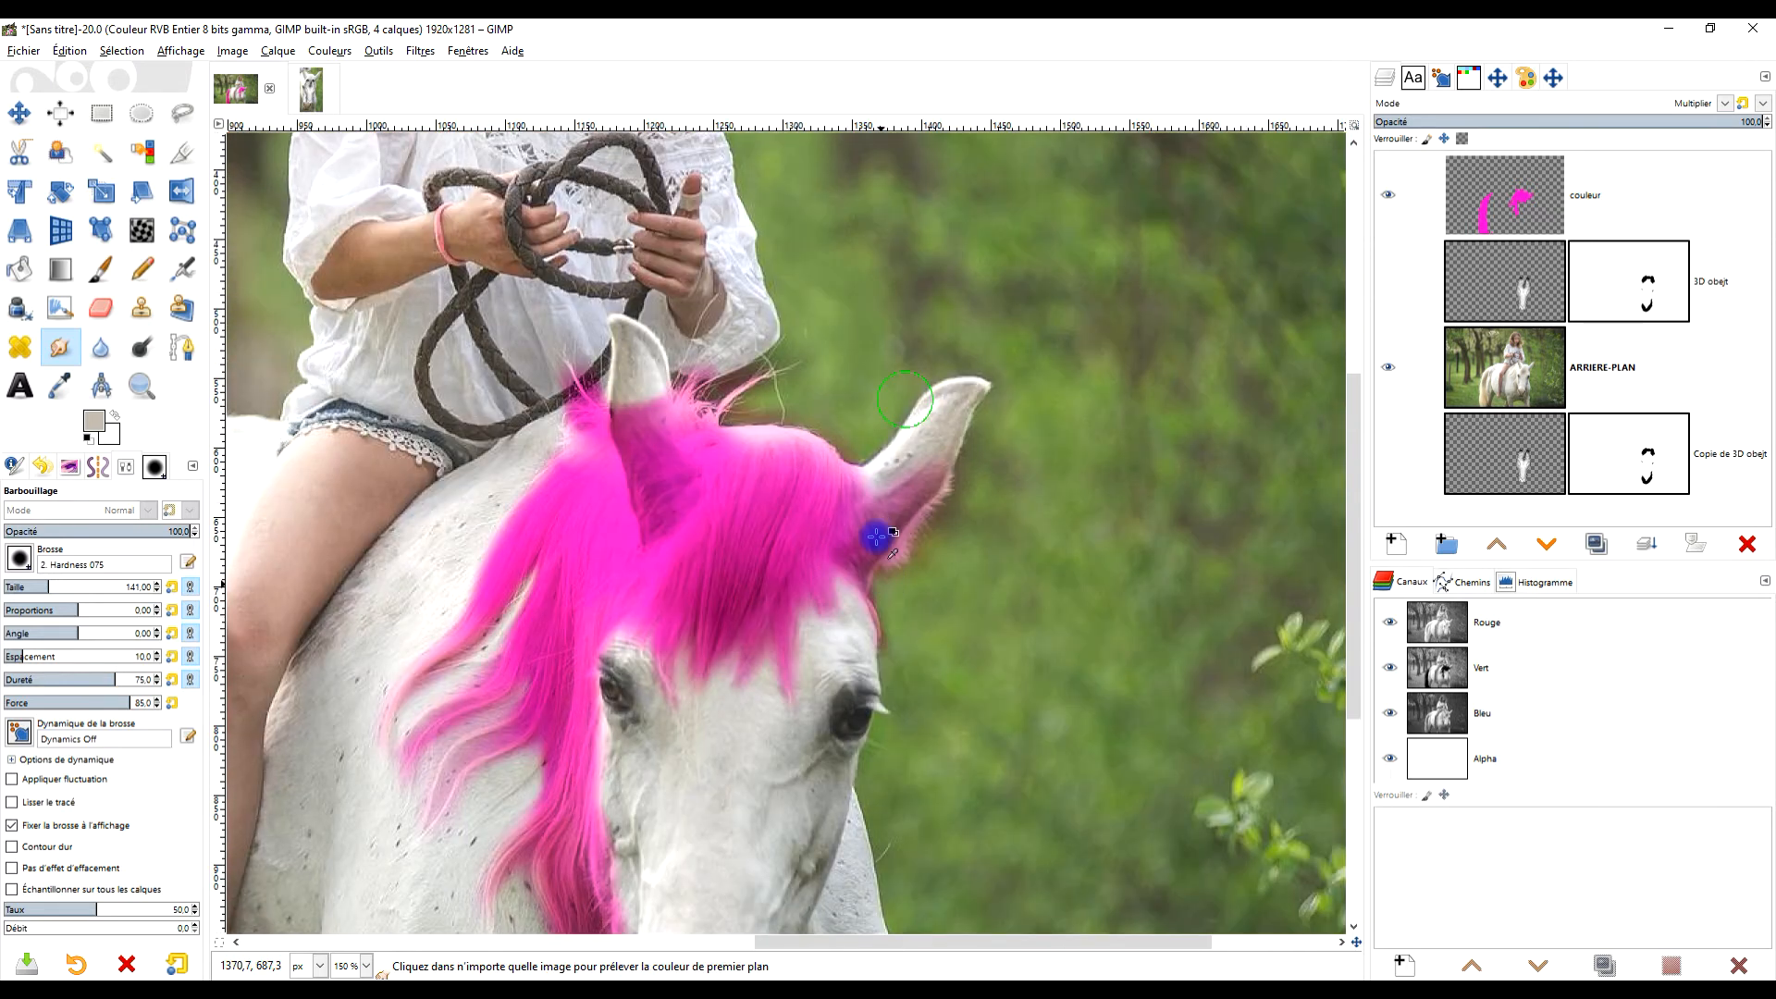
{"action": "scroll", "coordinate": [833, 490], "scroll_direction": "up", "scroll_amount": 2}
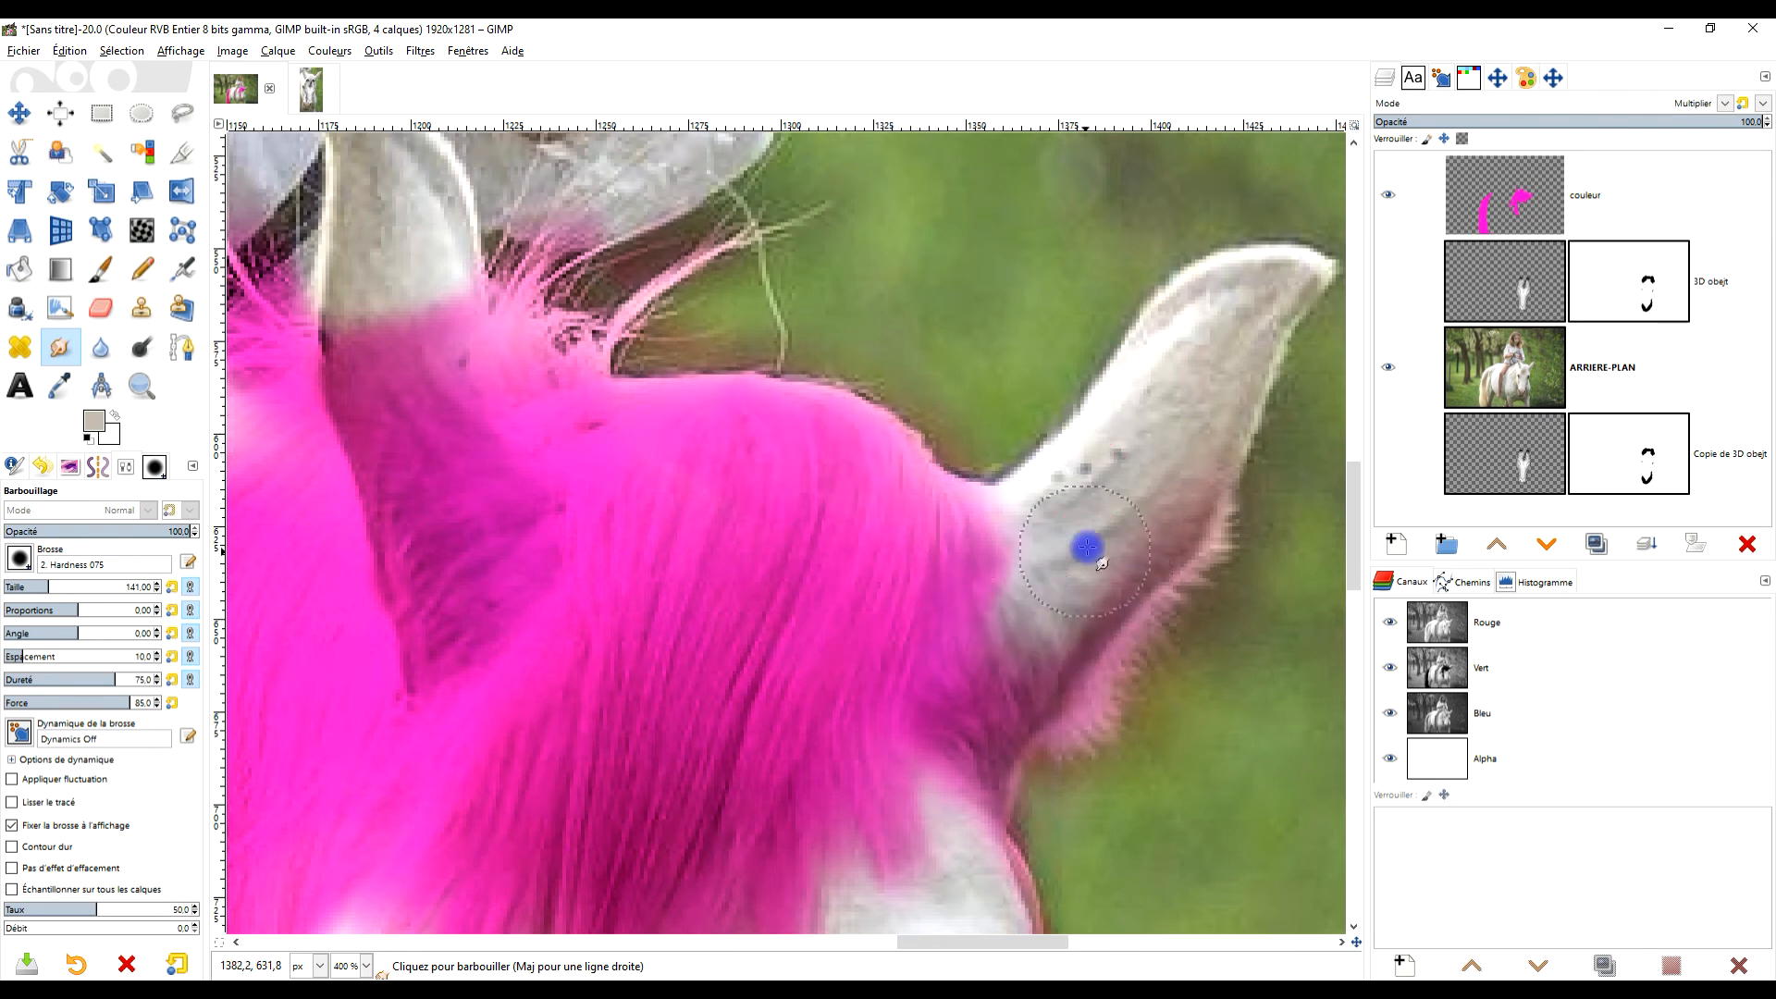
{"action": "mouse_move", "coordinate": [1072, 563]}
{"action": "left_mouse_down"}
{"action": "mouse_move", "coordinate": [1078, 598]}
{"action": "mouse_move", "coordinate": [1042, 521]}
{"action": "mouse_move", "coordinate": [1032, 581]}
{"action": "mouse_move", "coordinate": [968, 611]}
{"action": "mouse_move", "coordinate": [919, 581]}
{"action": "mouse_move", "coordinate": [1005, 682]}
{"action": "mouse_move", "coordinate": [939, 588]}
{"action": "mouse_move", "coordinate": [1002, 650]}
{"action": "left_mouse_up"}
{"action": "mouse_move", "coordinate": [717, 340]}
{"action": "left_mouse_down"}
{"action": "mouse_move", "coordinate": [773, 258]}
{"action": "mouse_move", "coordinate": [771, 408]}
{"action": "left_mouse_up"}
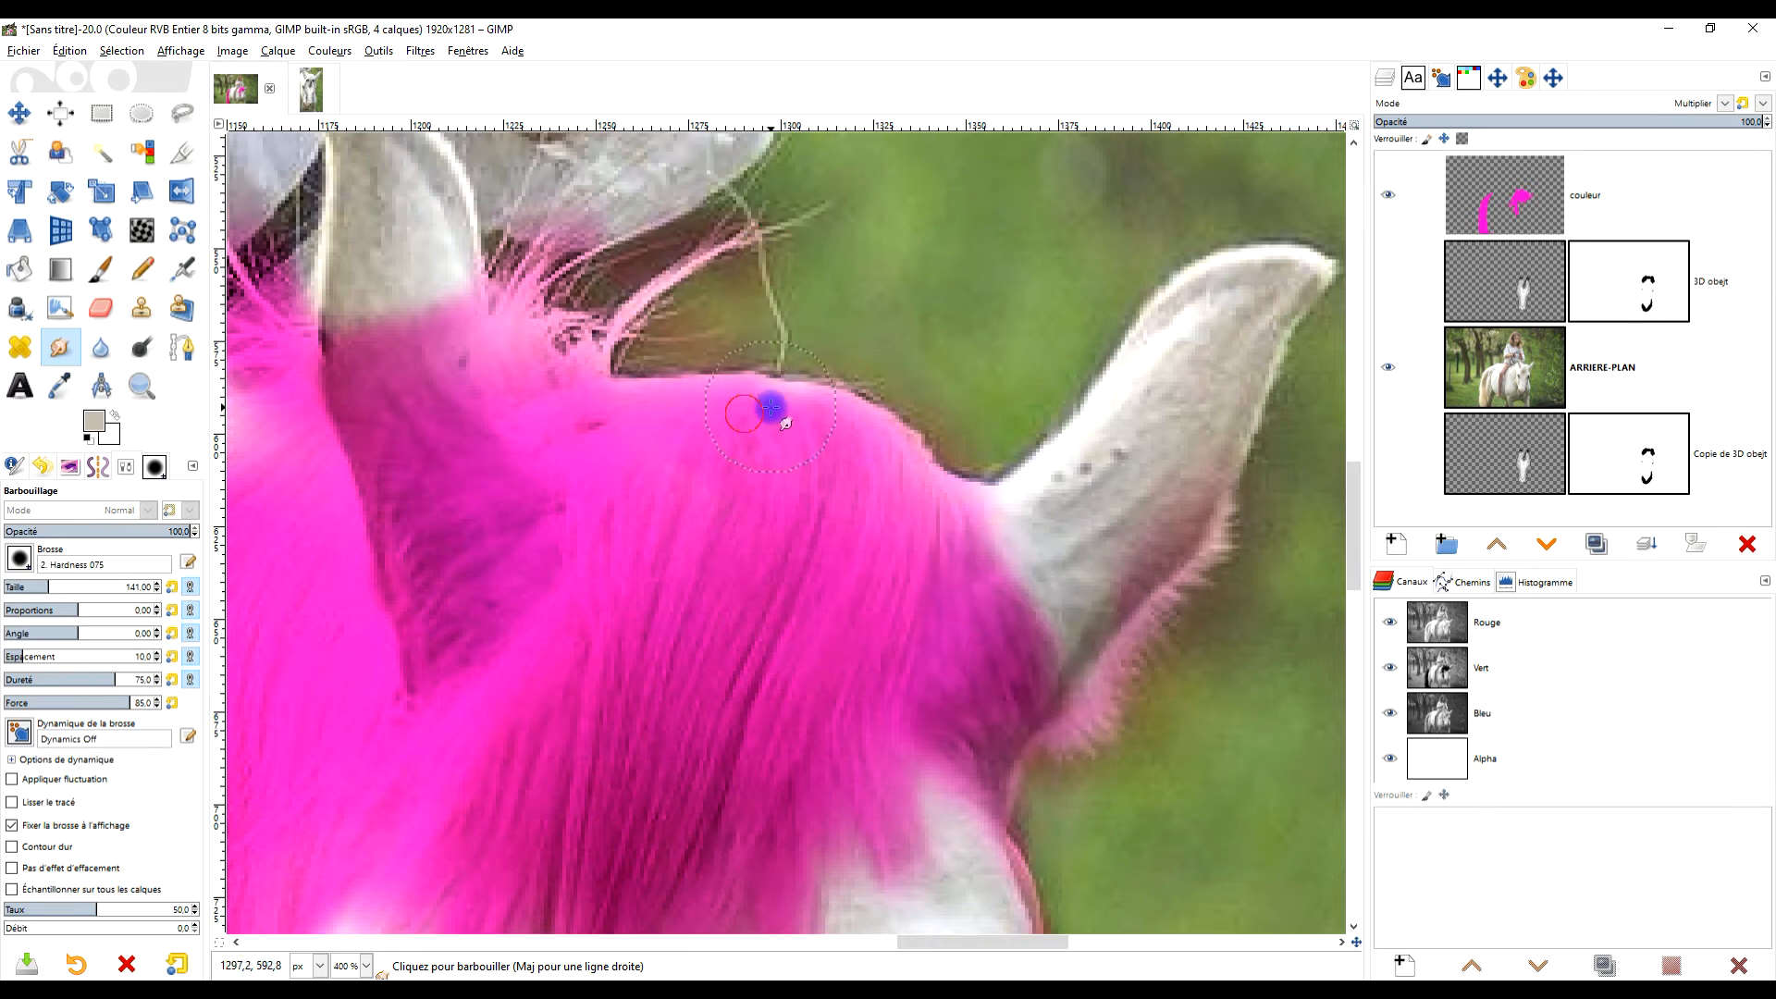
Smudge the pink spill off the inside of the mane-side ear, down to the ear's base.
{"action": "scroll", "coordinate": [782, 424], "scroll_direction": "down", "scroll_amount": 1}
{"action": "mouse_move", "coordinate": [475, 365]}
{"action": "left_mouse_down"}
{"action": "mouse_move", "coordinate": [501, 522]}
{"action": "mouse_move", "coordinate": [470, 353]}
{"action": "mouse_move", "coordinate": [471, 471]}
{"action": "mouse_move", "coordinate": [518, 543]}
{"action": "mouse_move", "coordinate": [458, 553]}
{"action": "mouse_move", "coordinate": [476, 498]}
{"action": "mouse_move", "coordinate": [427, 625]}
{"action": "mouse_move", "coordinate": [452, 554]}
{"action": "mouse_move", "coordinate": [395, 487]}
{"action": "mouse_move", "coordinate": [425, 327]}
{"action": "mouse_move", "coordinate": [423, 396]}
{"action": "mouse_move", "coordinate": [442, 349]}
{"action": "mouse_move", "coordinate": [539, 553]}
{"action": "mouse_move", "coordinate": [501, 391]}
{"action": "mouse_move", "coordinate": [562, 500]}
{"action": "mouse_move", "coordinate": [535, 438]}
{"action": "mouse_move", "coordinate": [579, 486]}
{"action": "mouse_move", "coordinate": [536, 410]}
{"action": "mouse_move", "coordinate": [595, 449]}
{"action": "mouse_move", "coordinate": [531, 367]}
{"action": "mouse_move", "coordinate": [602, 431]}
{"action": "mouse_move", "coordinate": [588, 464]}
{"action": "mouse_move", "coordinate": [622, 517]}
{"action": "mouse_move", "coordinate": [526, 407]}
{"action": "mouse_move", "coordinate": [555, 475]}
{"action": "mouse_move", "coordinate": [515, 345]}
{"action": "left_mouse_up"}
{"action": "scroll", "coordinate": [466, 582], "scroll_direction": "up", "scroll_amount": 2}
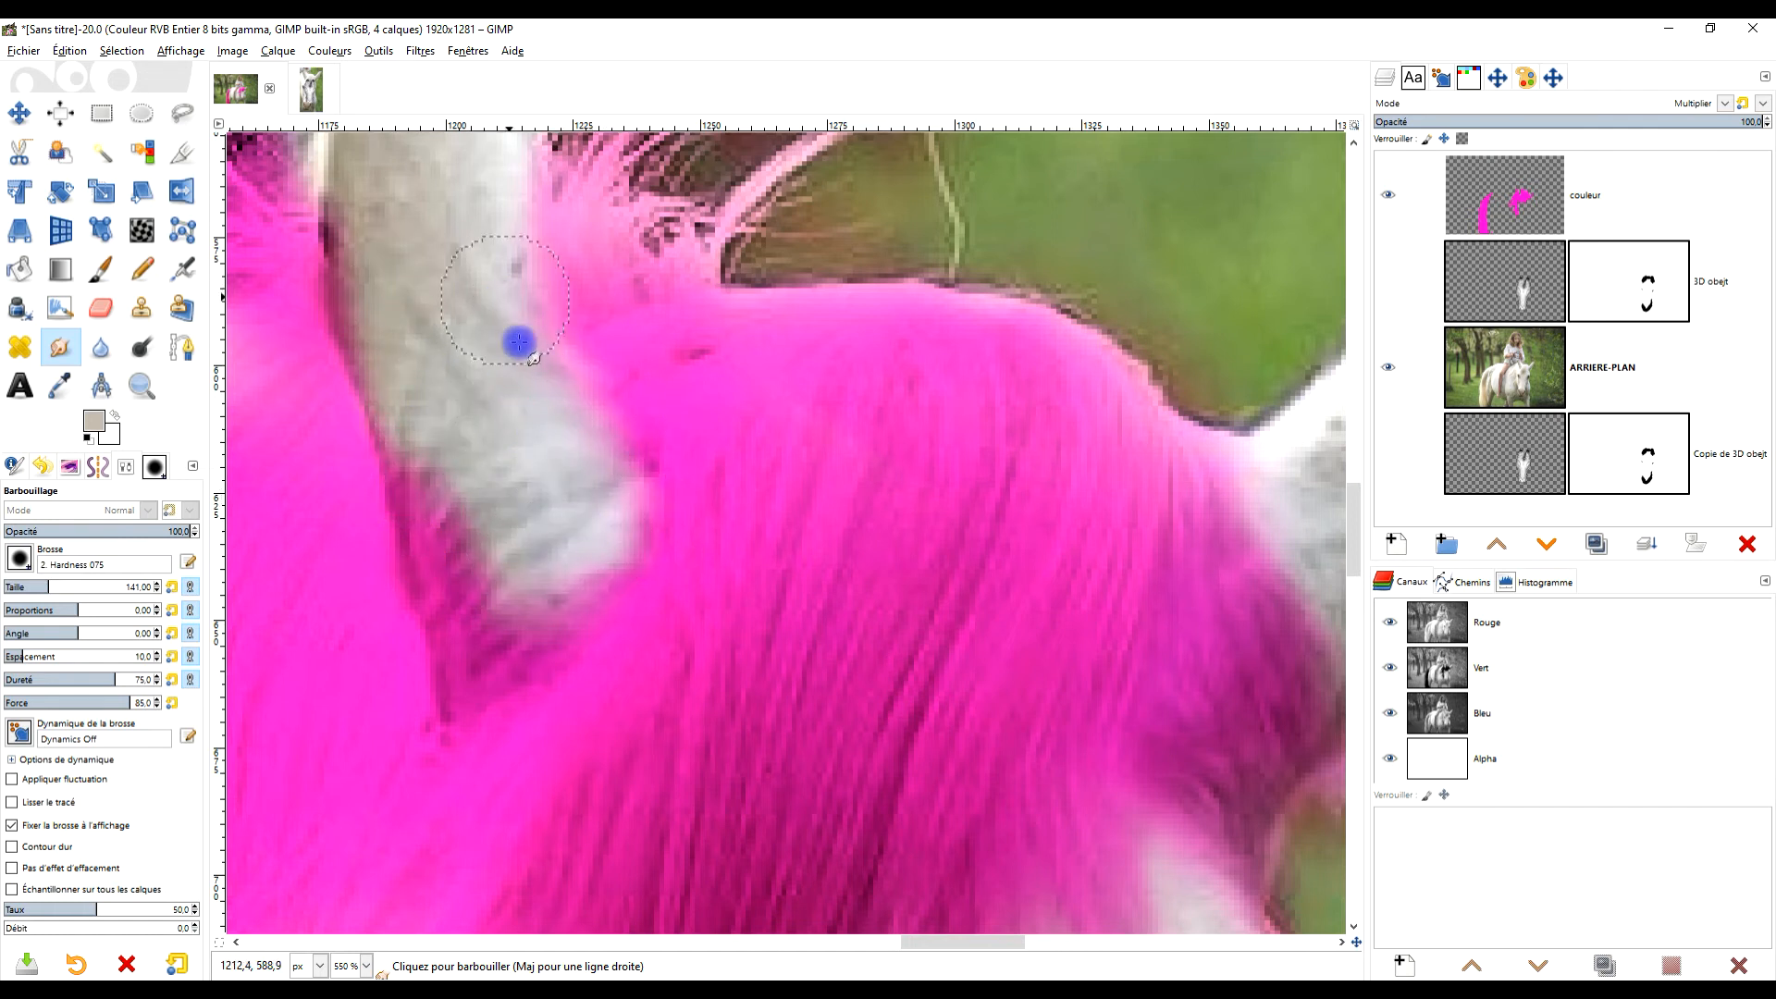
{"action": "key", "text": "space"}
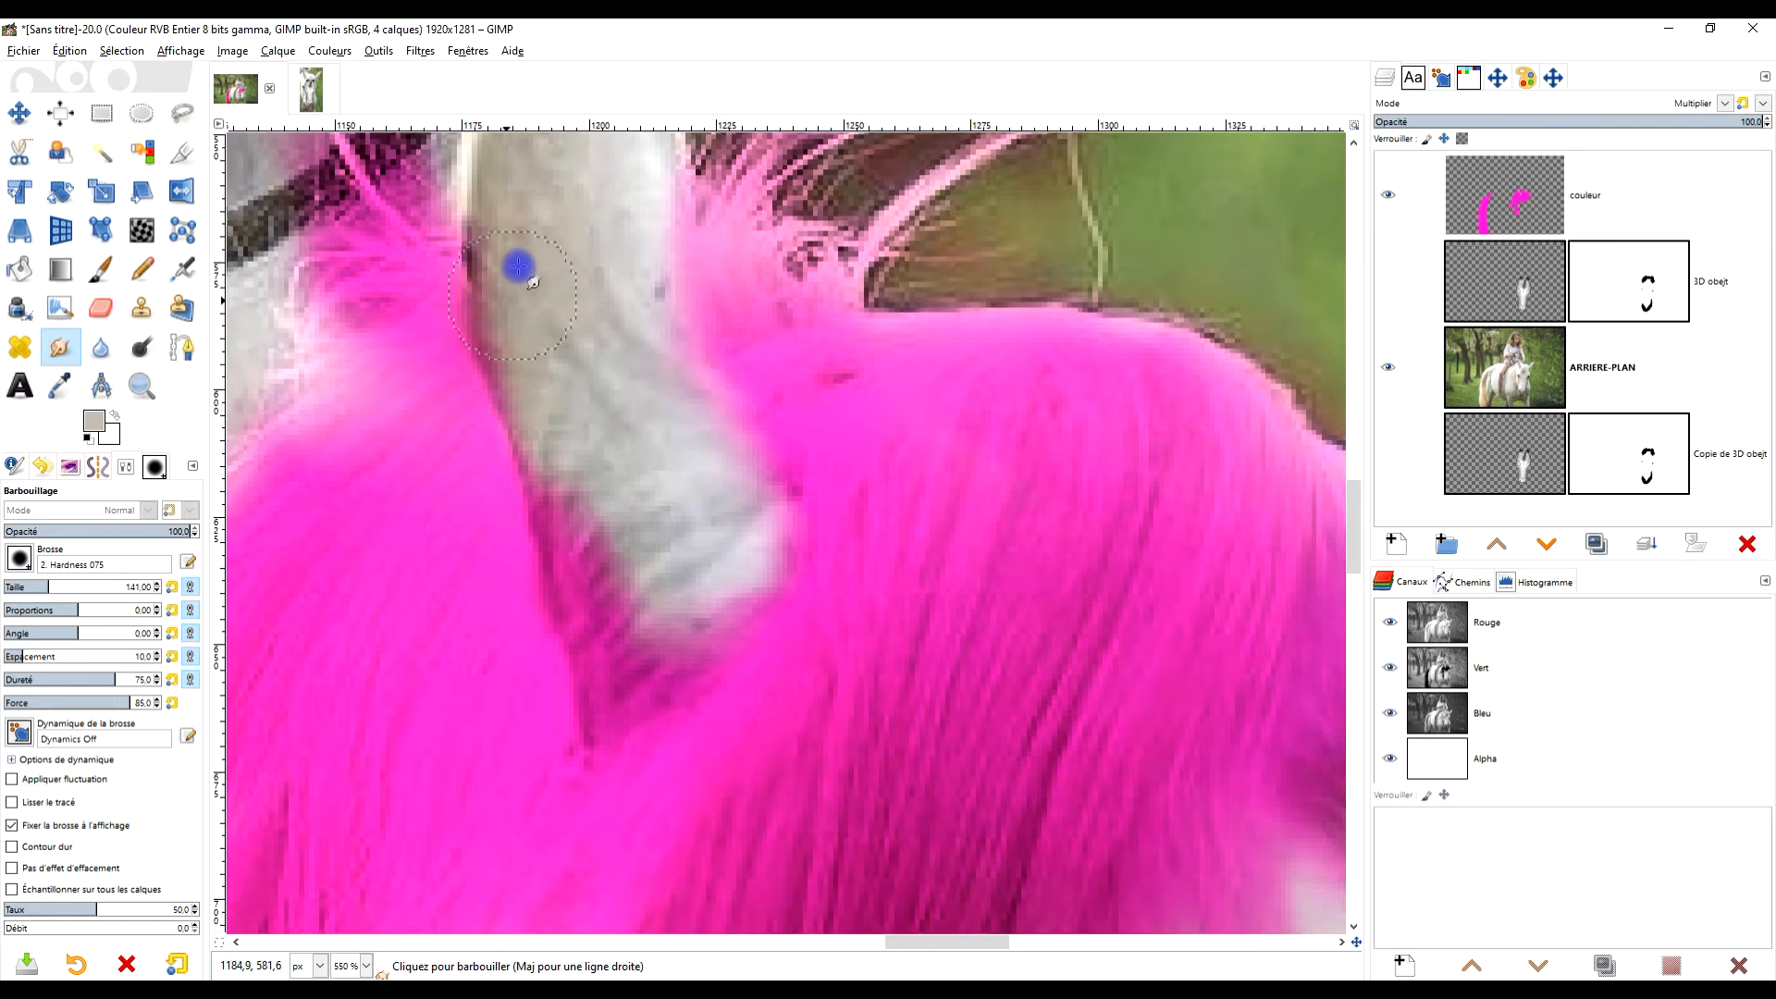
{"action": "scroll", "coordinate": [573, 373], "scroll_direction": "down", "scroll_amount": 3}
{"action": "scroll", "coordinate": [573, 373], "scroll_direction": "up", "scroll_amount": 3}
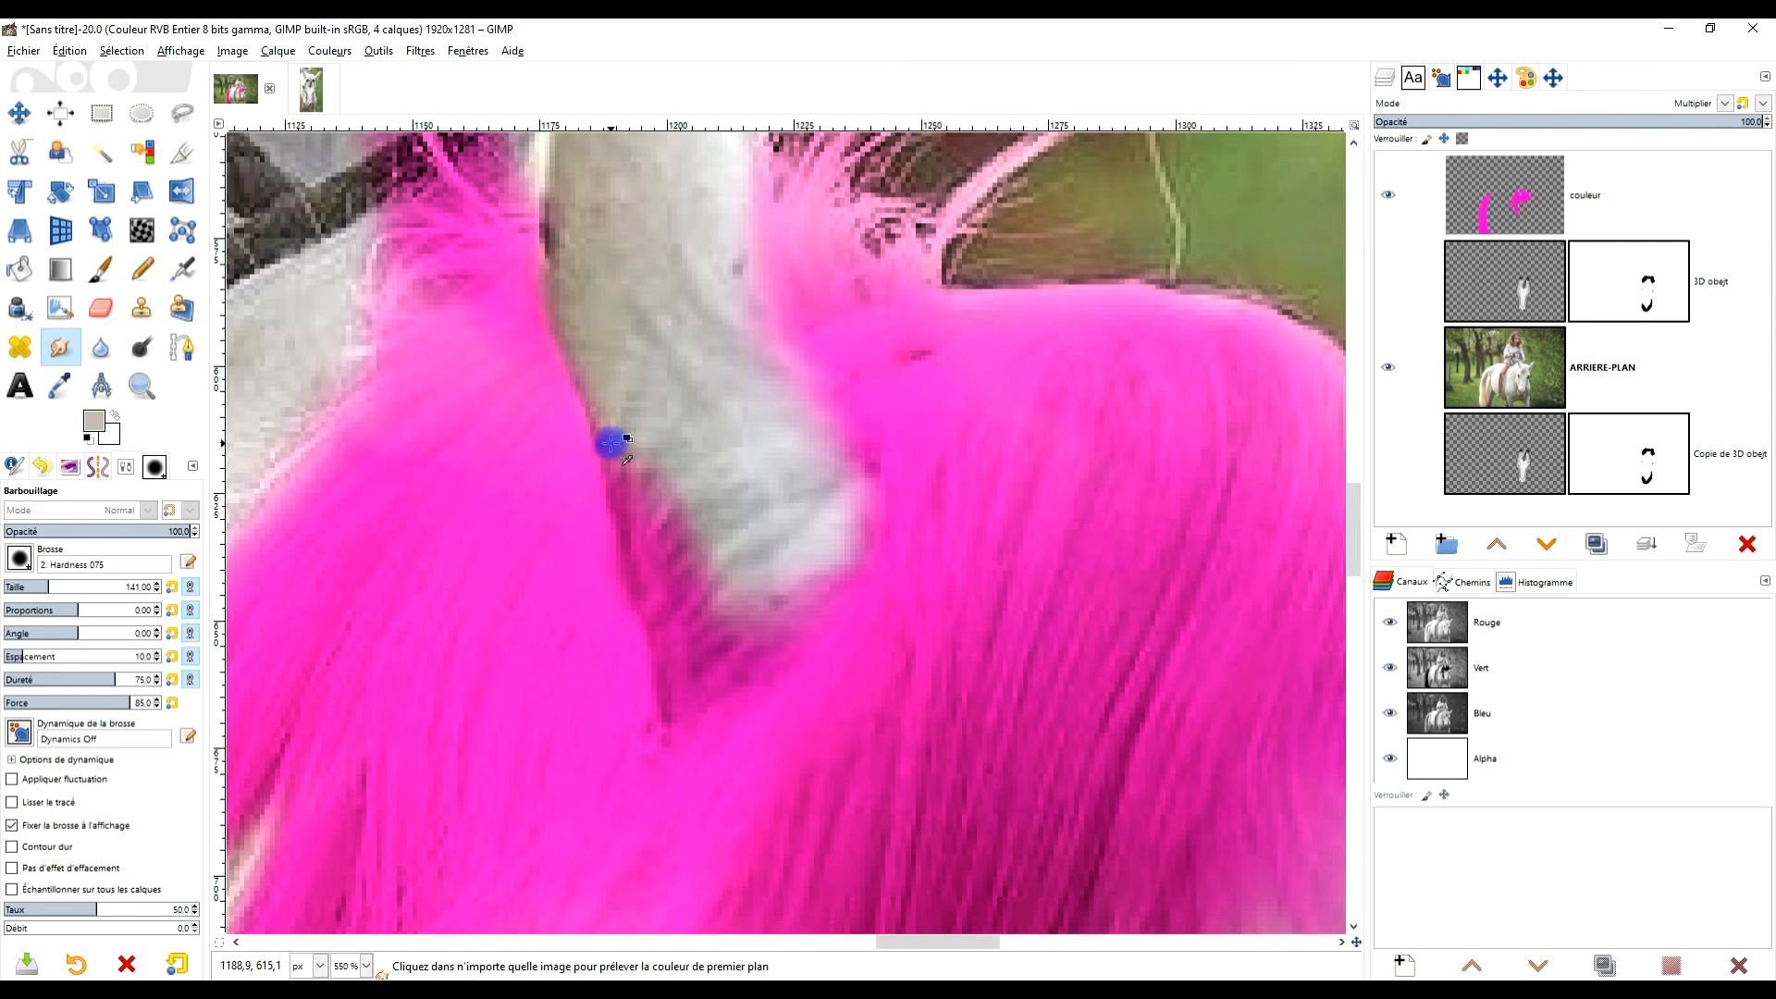
Touch up the tail's upper inner edge beside the rump with the Smudge tool.
{"action": "scroll", "coordinate": [607, 450], "scroll_direction": "down", "scroll_amount": 4}
{"action": "scroll", "coordinate": [945, 357], "scroll_direction": "down", "scroll_amount": 3}
{"action": "scroll", "coordinate": [931, 385], "scroll_direction": "up", "scroll_amount": 3}
{"action": "scroll", "coordinate": [528, 670], "scroll_direction": "up", "scroll_amount": 1}
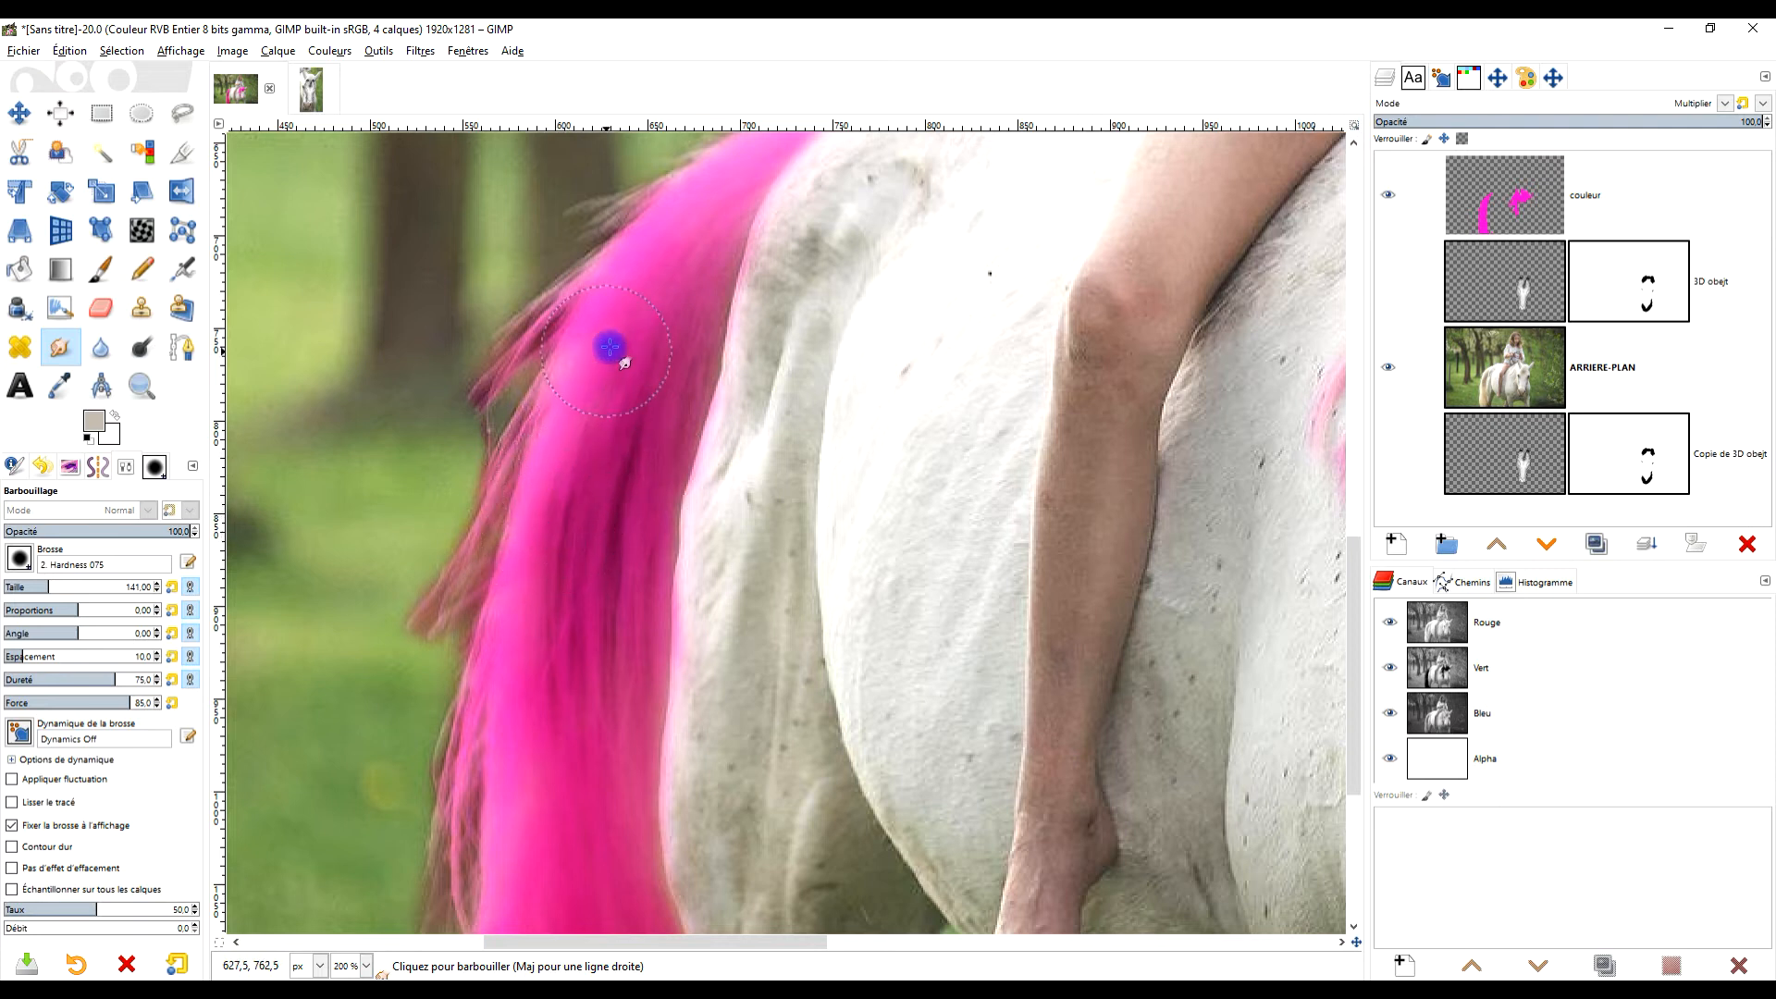
{"action": "mouse_move", "coordinate": [713, 248]}
{"action": "left_mouse_down"}
{"action": "mouse_move", "coordinate": [707, 199]}
{"action": "mouse_move", "coordinate": [765, 289]}
{"action": "mouse_move", "coordinate": [796, 249]}
{"action": "left_mouse_up"}
{"action": "scroll", "coordinate": [1019, 349], "scroll_direction": "down", "scroll_amount": 3}
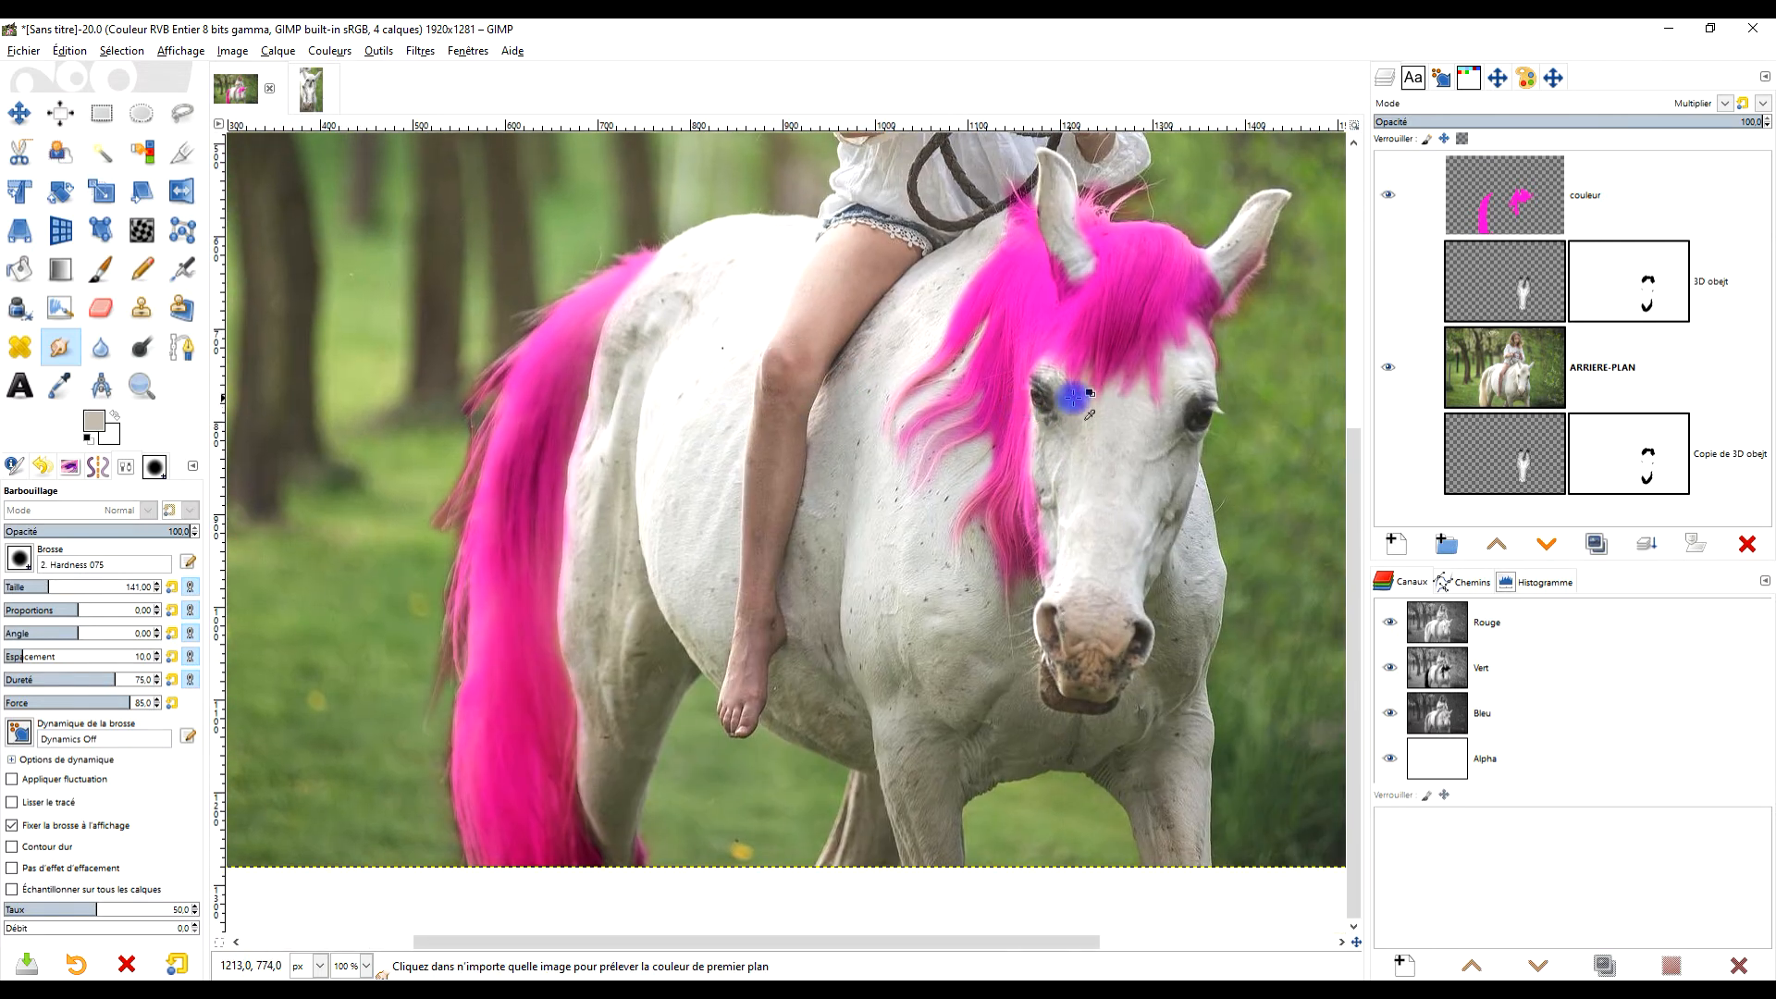
Smudge more pink along the two thin, pale wavy strands of the mane on the neck.
{"action": "scroll", "coordinate": [1018, 463], "scroll_direction": "up", "scroll_amount": 4}
{"action": "scroll", "coordinate": [773, 499], "scroll_direction": "up", "scroll_amount": 1}
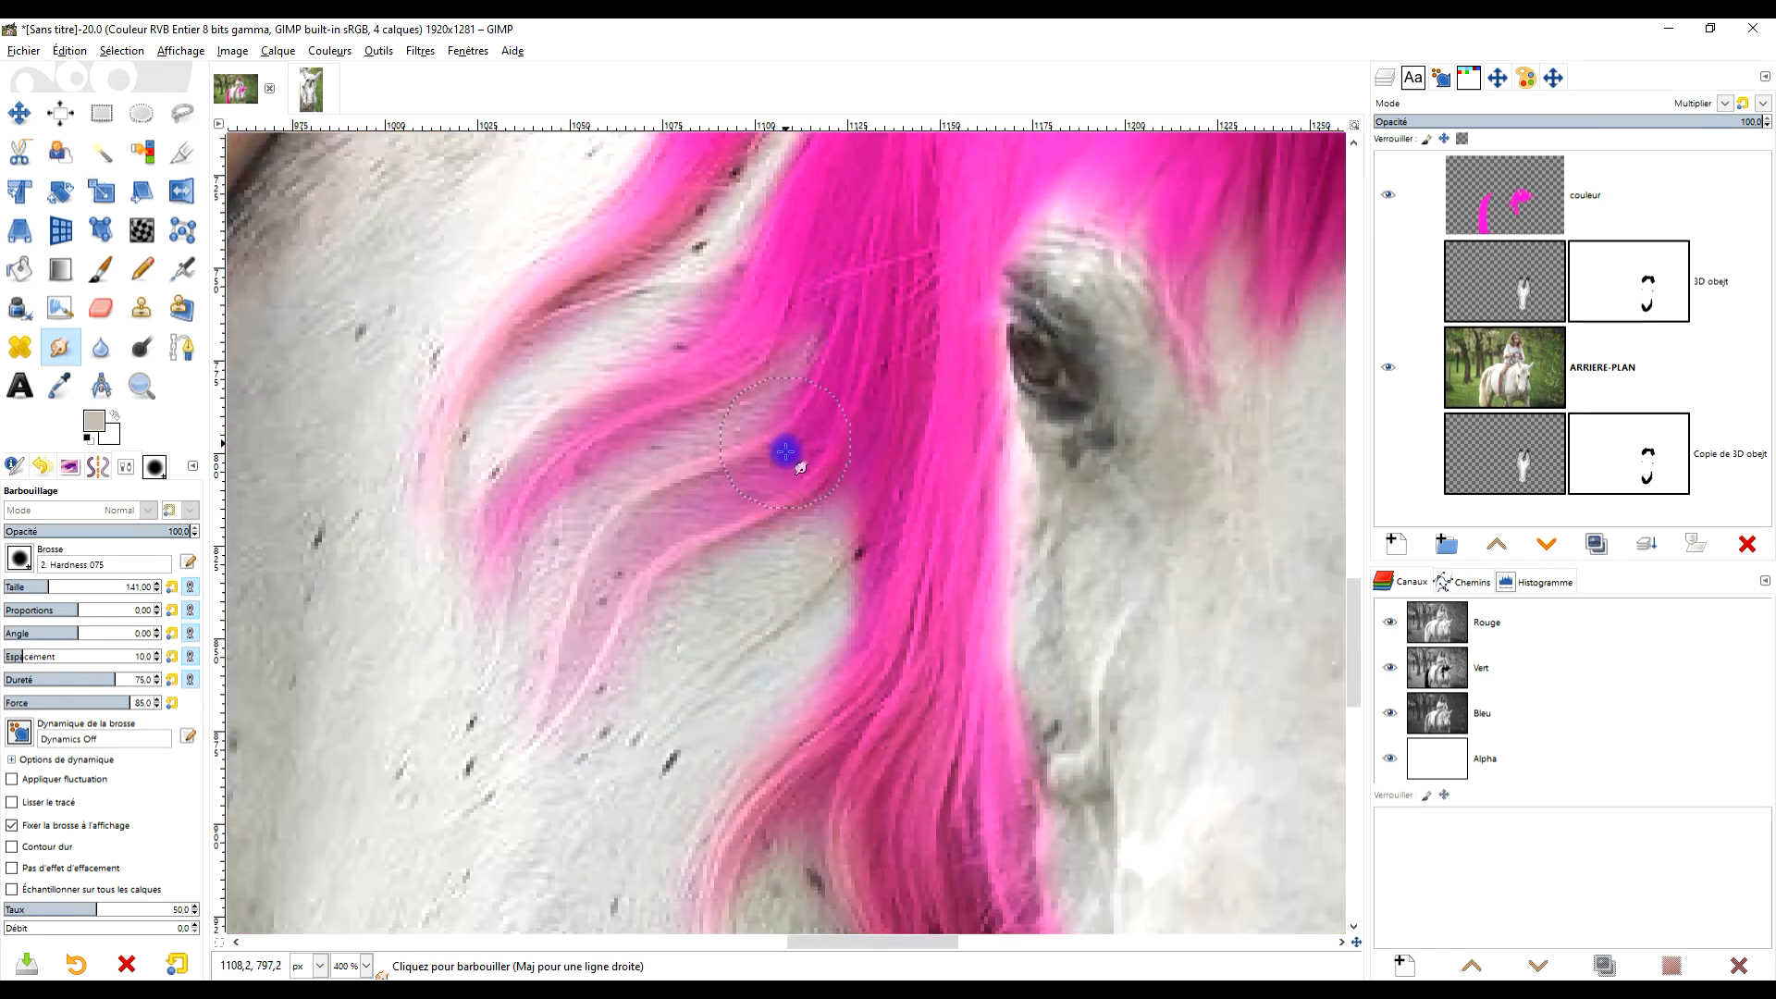
{"action": "scroll", "coordinate": [785, 462], "scroll_direction": "up", "scroll_amount": 1}
{"action": "scroll", "coordinate": [835, 383], "scroll_direction": "up", "scroll_amount": 2}
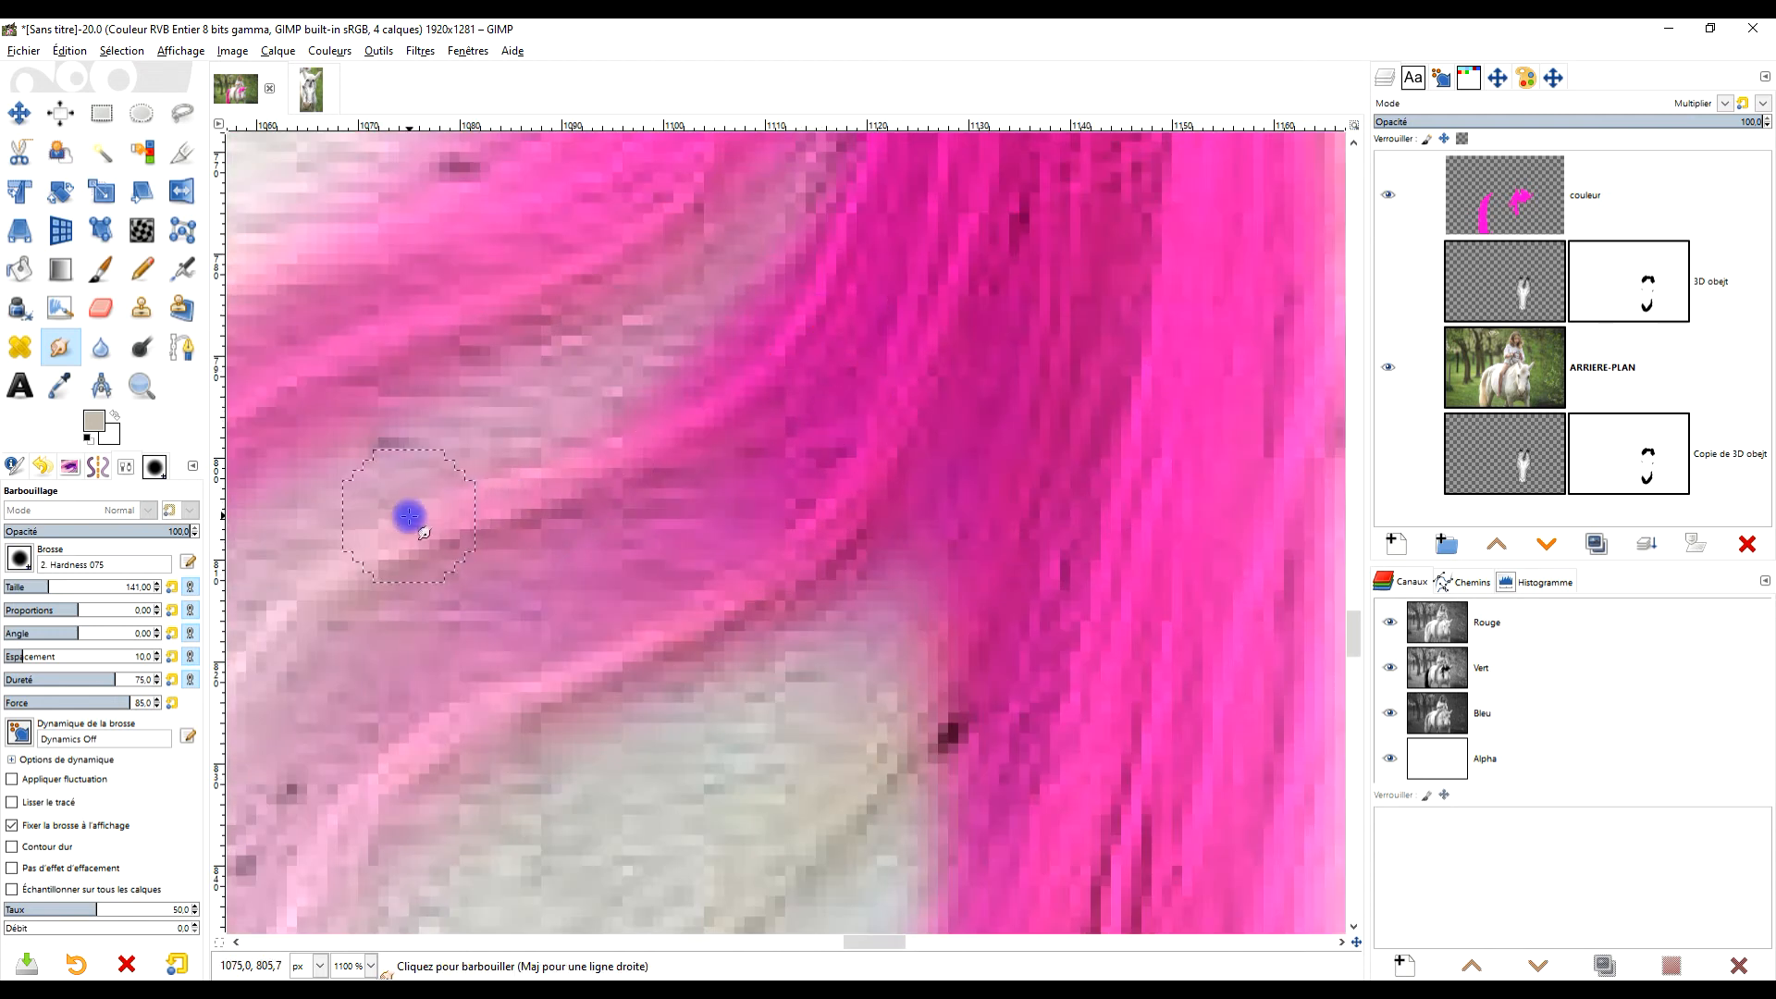
{"action": "left_click_drag", "start_coordinate": [459, 601], "coordinate": [894, 309]}
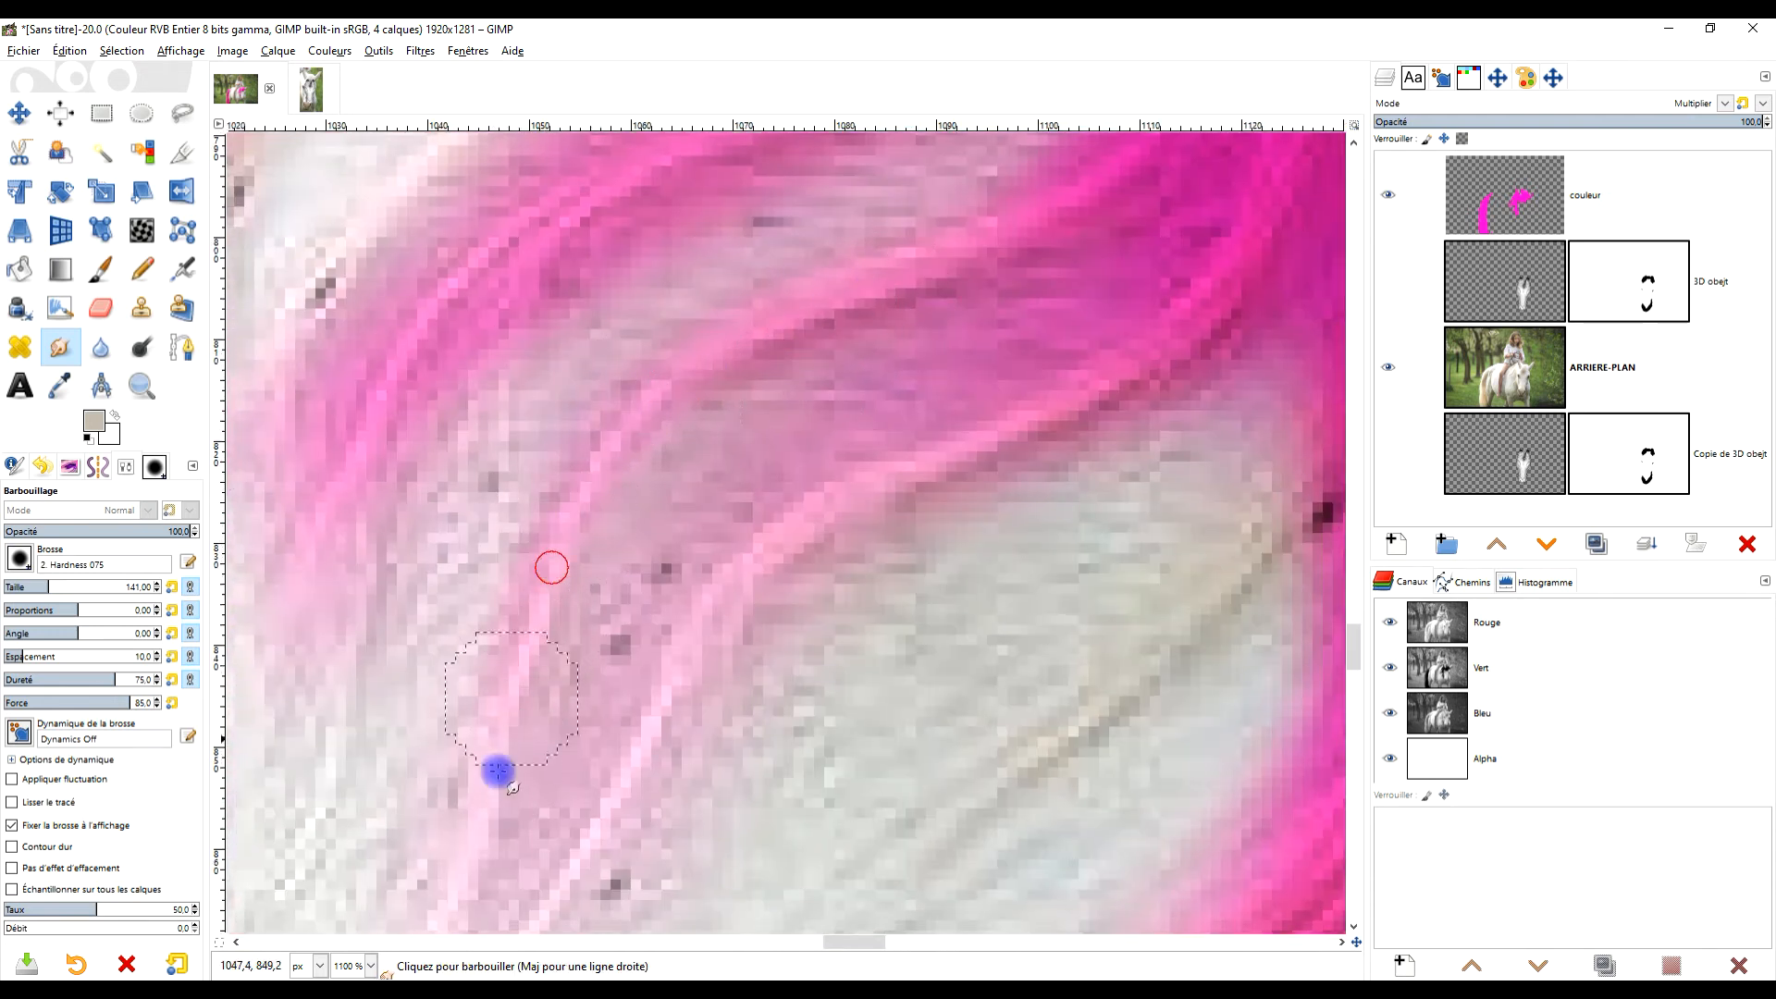
{"action": "left_click_drag", "start_coordinate": [878, 573], "coordinate": [770, 663]}
Draw pink out of the mane along the short stray strand below the thin wavy ones.
{"action": "mouse_move", "coordinate": [563, 652]}
{"action": "left_mouse_down"}
{"action": "mouse_move", "coordinate": [587, 590]}
{"action": "mouse_move", "coordinate": [857, 433]}
{"action": "mouse_move", "coordinate": [656, 530]}
{"action": "mouse_move", "coordinate": [996, 406]}
{"action": "mouse_move", "coordinate": [742, 491]}
{"action": "mouse_move", "coordinate": [1008, 369]}
{"action": "mouse_move", "coordinate": [897, 416]}
{"action": "mouse_move", "coordinate": [1081, 284]}
{"action": "mouse_move", "coordinate": [967, 375]}
{"action": "mouse_move", "coordinate": [1068, 316]}
{"action": "mouse_move", "coordinate": [749, 494]}
{"action": "mouse_move", "coordinate": [641, 523]}
{"action": "mouse_move", "coordinate": [553, 629]}
{"action": "mouse_move", "coordinate": [562, 609]}
{"action": "mouse_move", "coordinate": [980, 760]}
{"action": "mouse_move", "coordinate": [879, 511]}
{"action": "left_mouse_up"}
{"action": "left_click_drag", "start_coordinate": [1181, 263], "coordinate": [916, 496]}
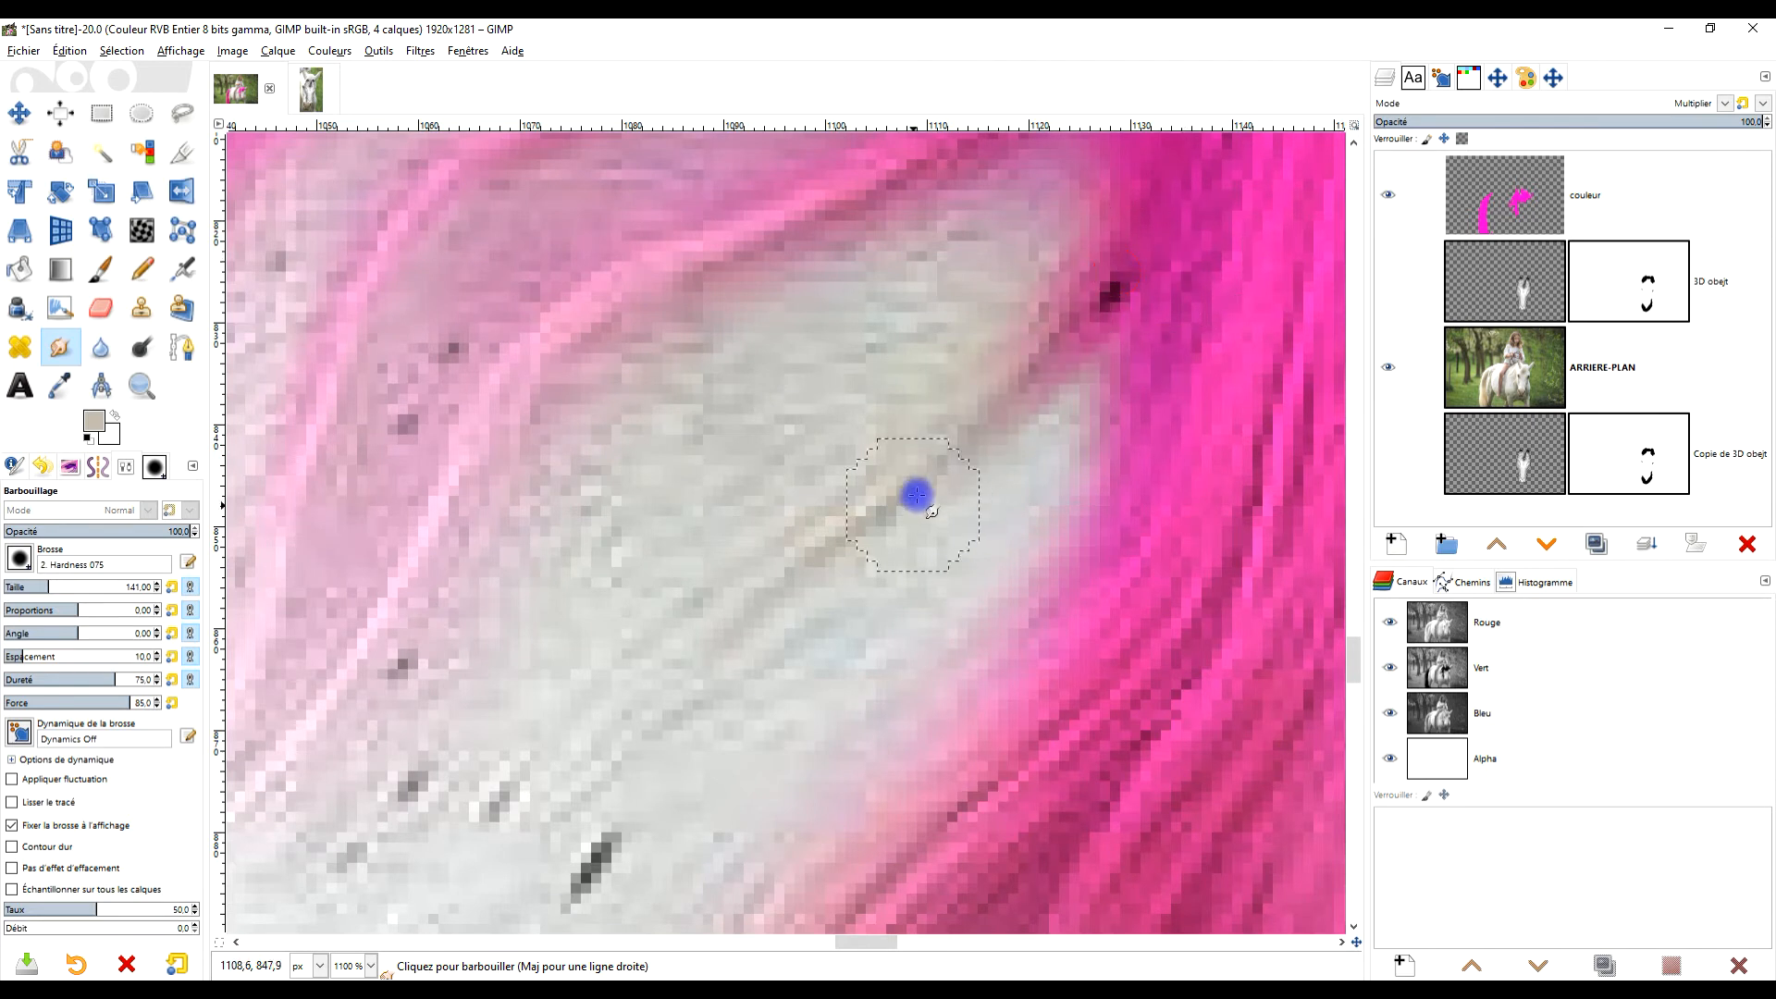
{"action": "left_click_drag", "start_coordinate": [951, 422], "coordinate": [1001, 358]}
{"action": "scroll", "coordinate": [893, 472], "scroll_direction": "down", "scroll_amount": 1}
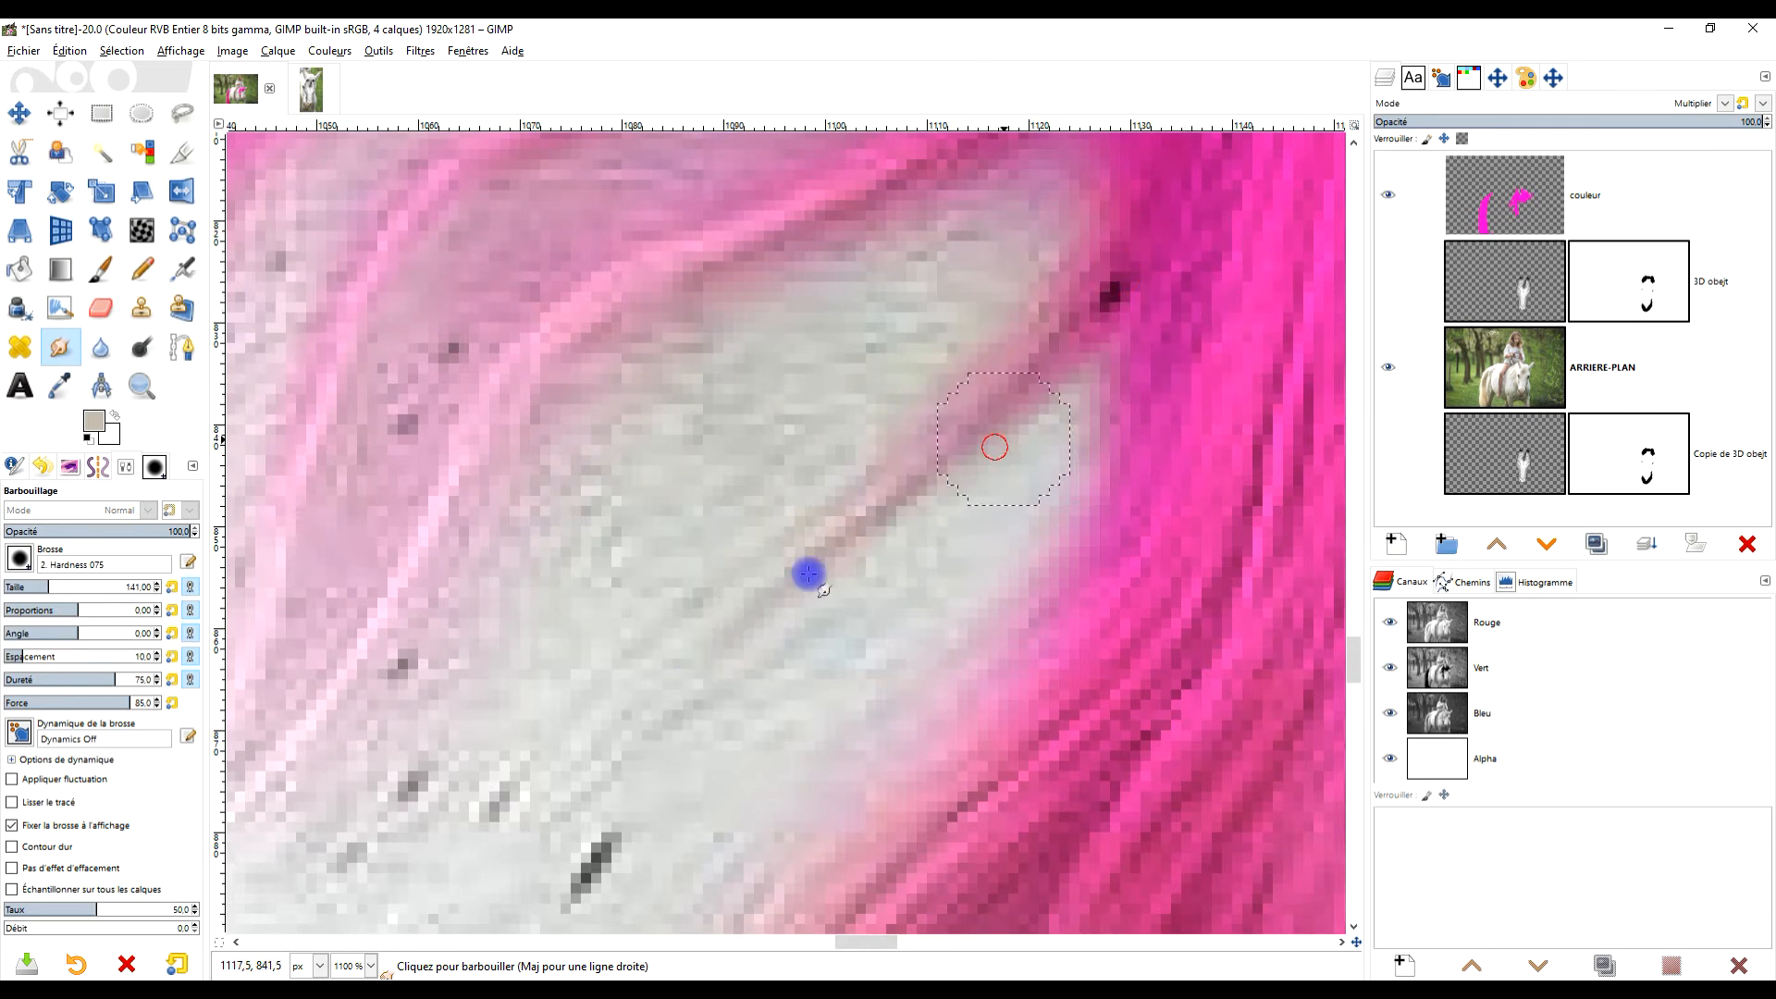
{"action": "scroll", "coordinate": [1013, 505], "scroll_direction": "down", "scroll_amount": 1}
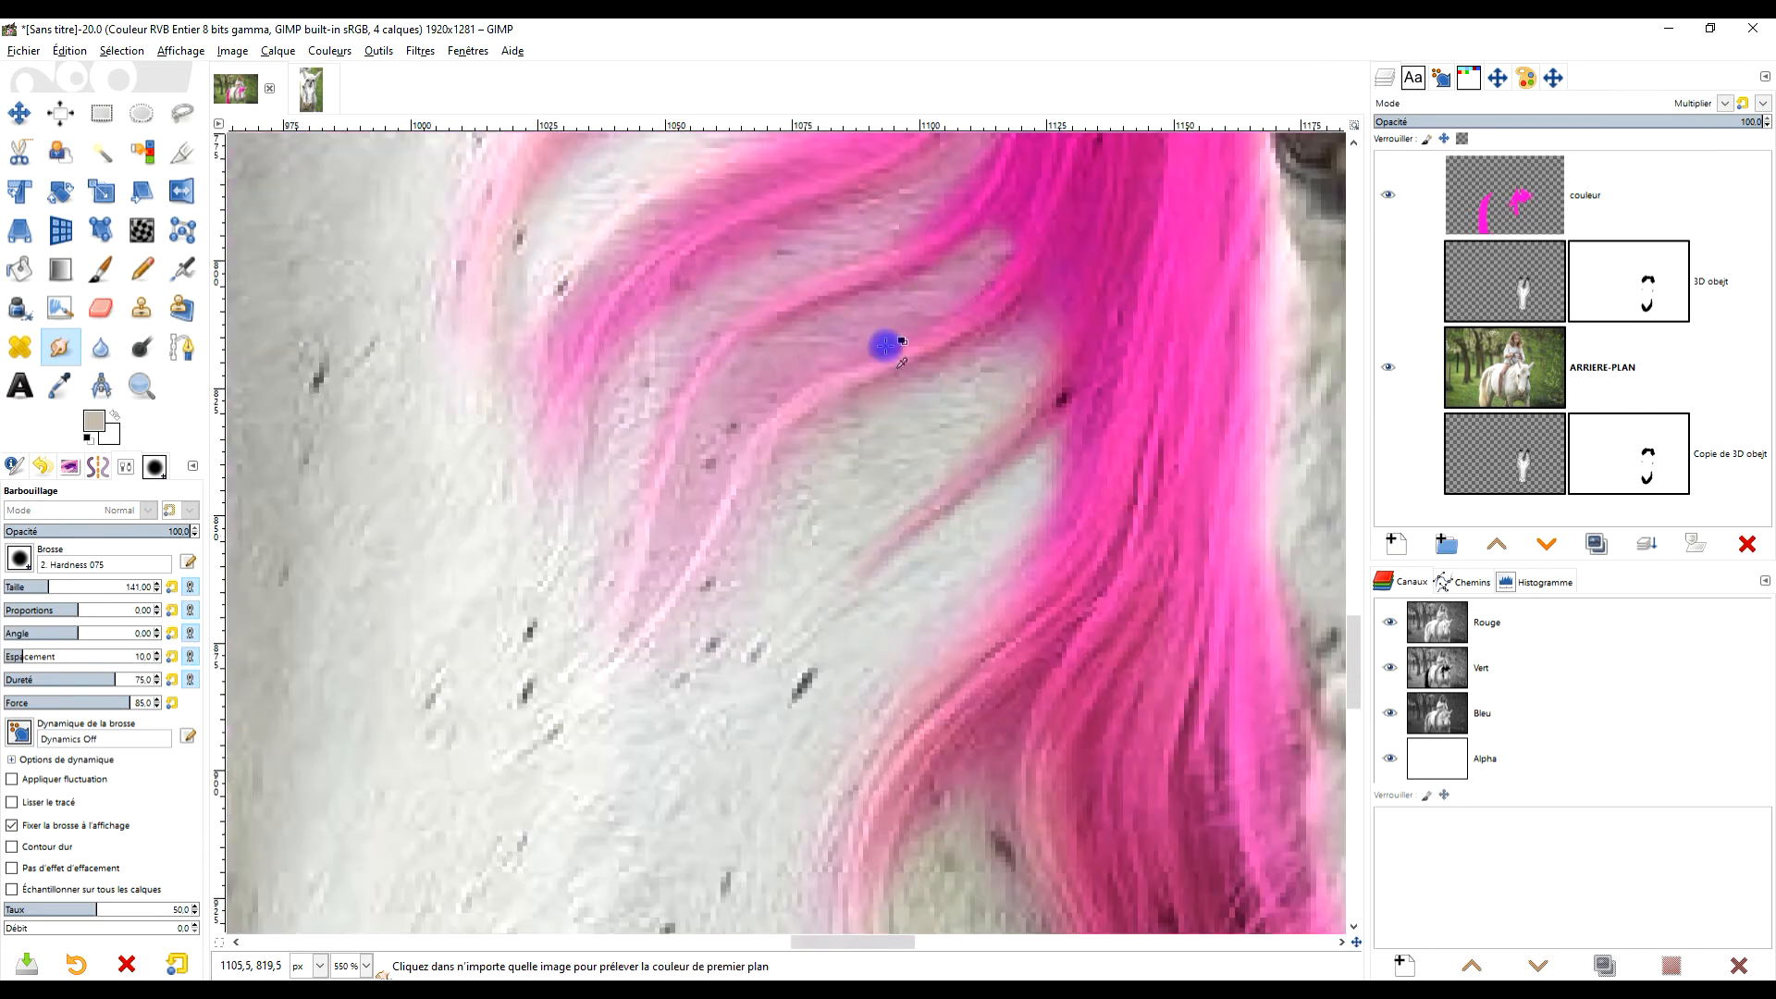
Smudge stronger pink down the outermost wavy mane lock to its tip.
{"action": "scroll", "coordinate": [754, 504], "scroll_direction": "up", "scroll_amount": 1}
{"action": "scroll", "coordinate": [825, 595], "scroll_direction": "up", "scroll_amount": 1}
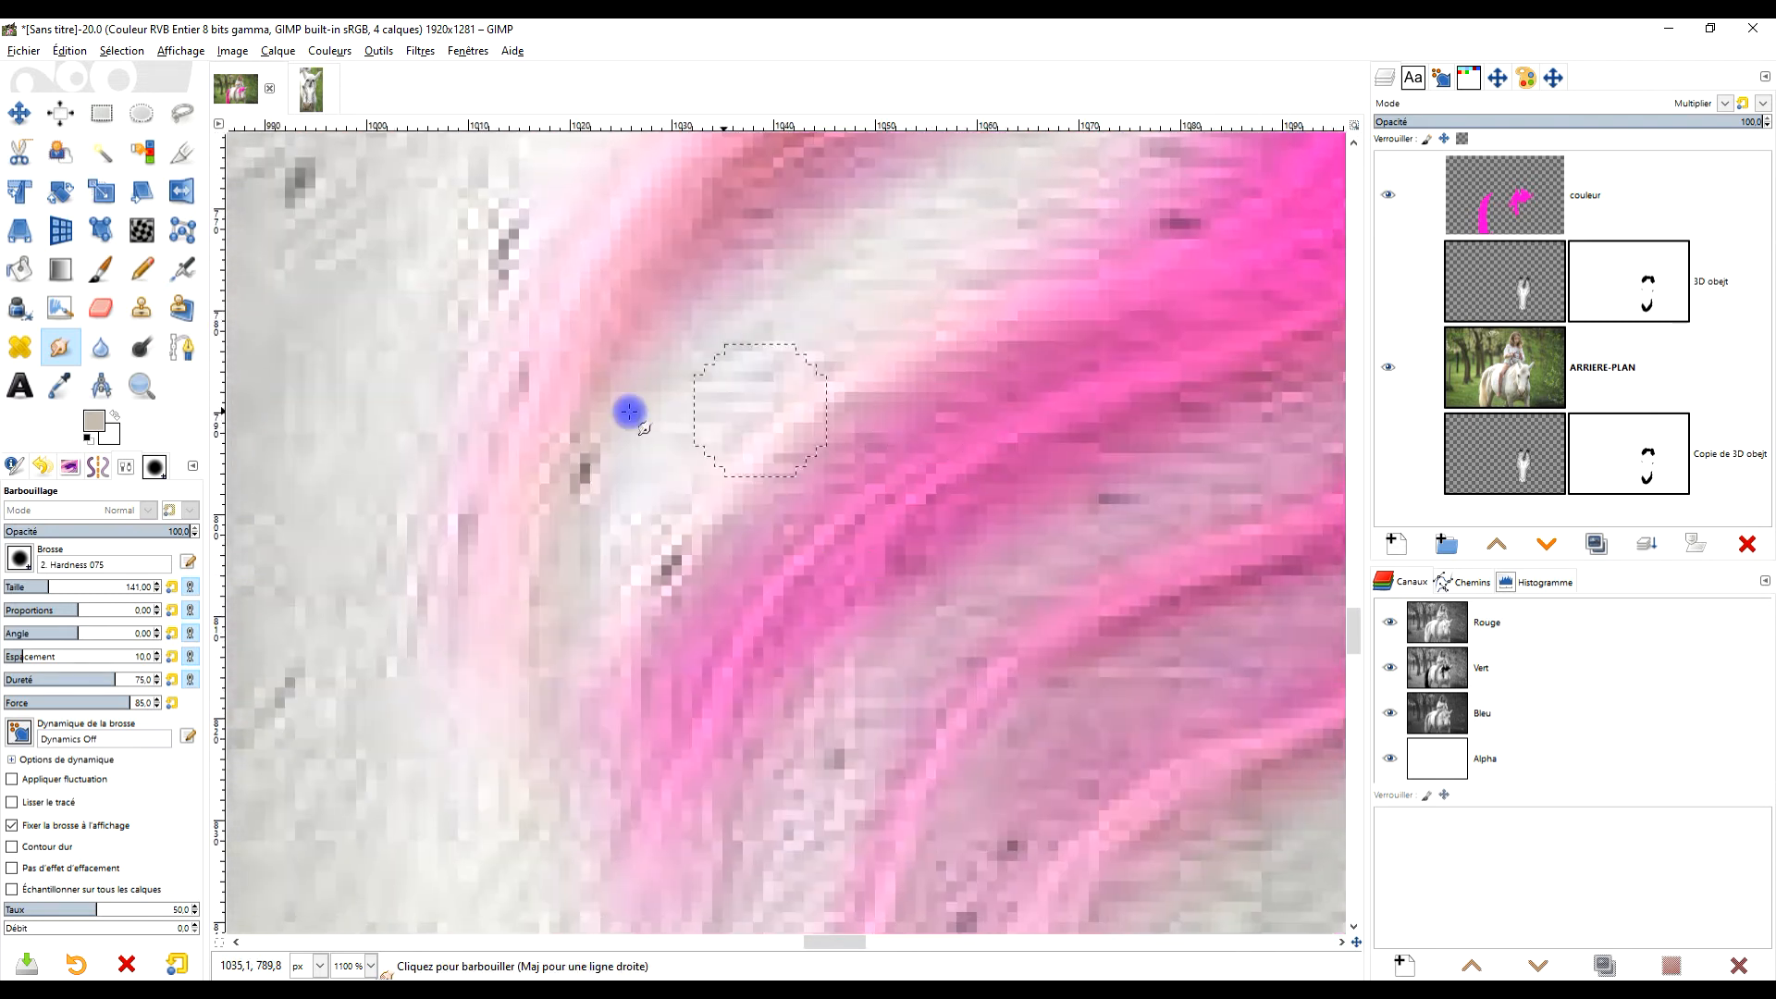
{"action": "scroll", "coordinate": [861, 376], "scroll_direction": "down", "scroll_amount": 3}
{"action": "scroll", "coordinate": [858, 628], "scroll_direction": "up", "scroll_amount": 3}
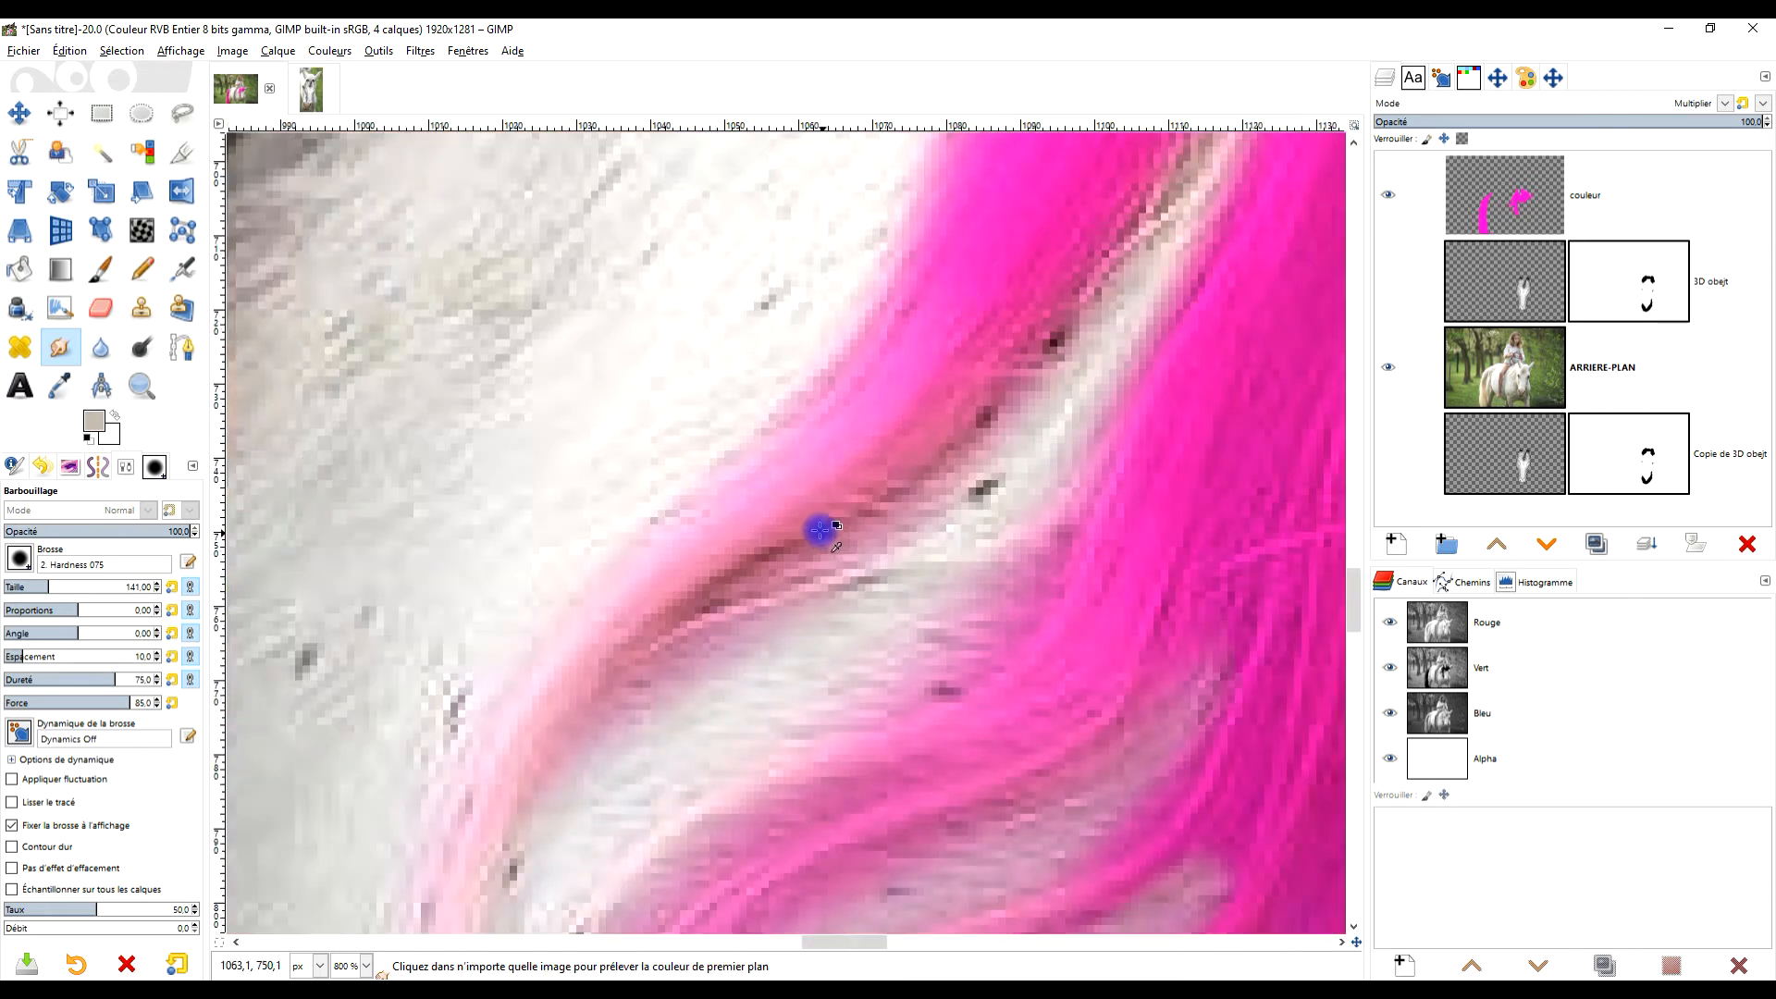
{"action": "mouse_move", "coordinate": [765, 539]}
{"action": "left_mouse_down"}
{"action": "mouse_move", "coordinate": [744, 494]}
{"action": "mouse_move", "coordinate": [767, 486]}
{"action": "mouse_move", "coordinate": [574, 672]}
{"action": "mouse_move", "coordinate": [694, 563]}
{"action": "mouse_move", "coordinate": [521, 760]}
{"action": "mouse_move", "coordinate": [629, 561]}
{"action": "mouse_move", "coordinate": [477, 744]}
{"action": "mouse_move", "coordinate": [511, 736]}
{"action": "mouse_move", "coordinate": [455, 868]}
{"action": "left_mouse_up"}
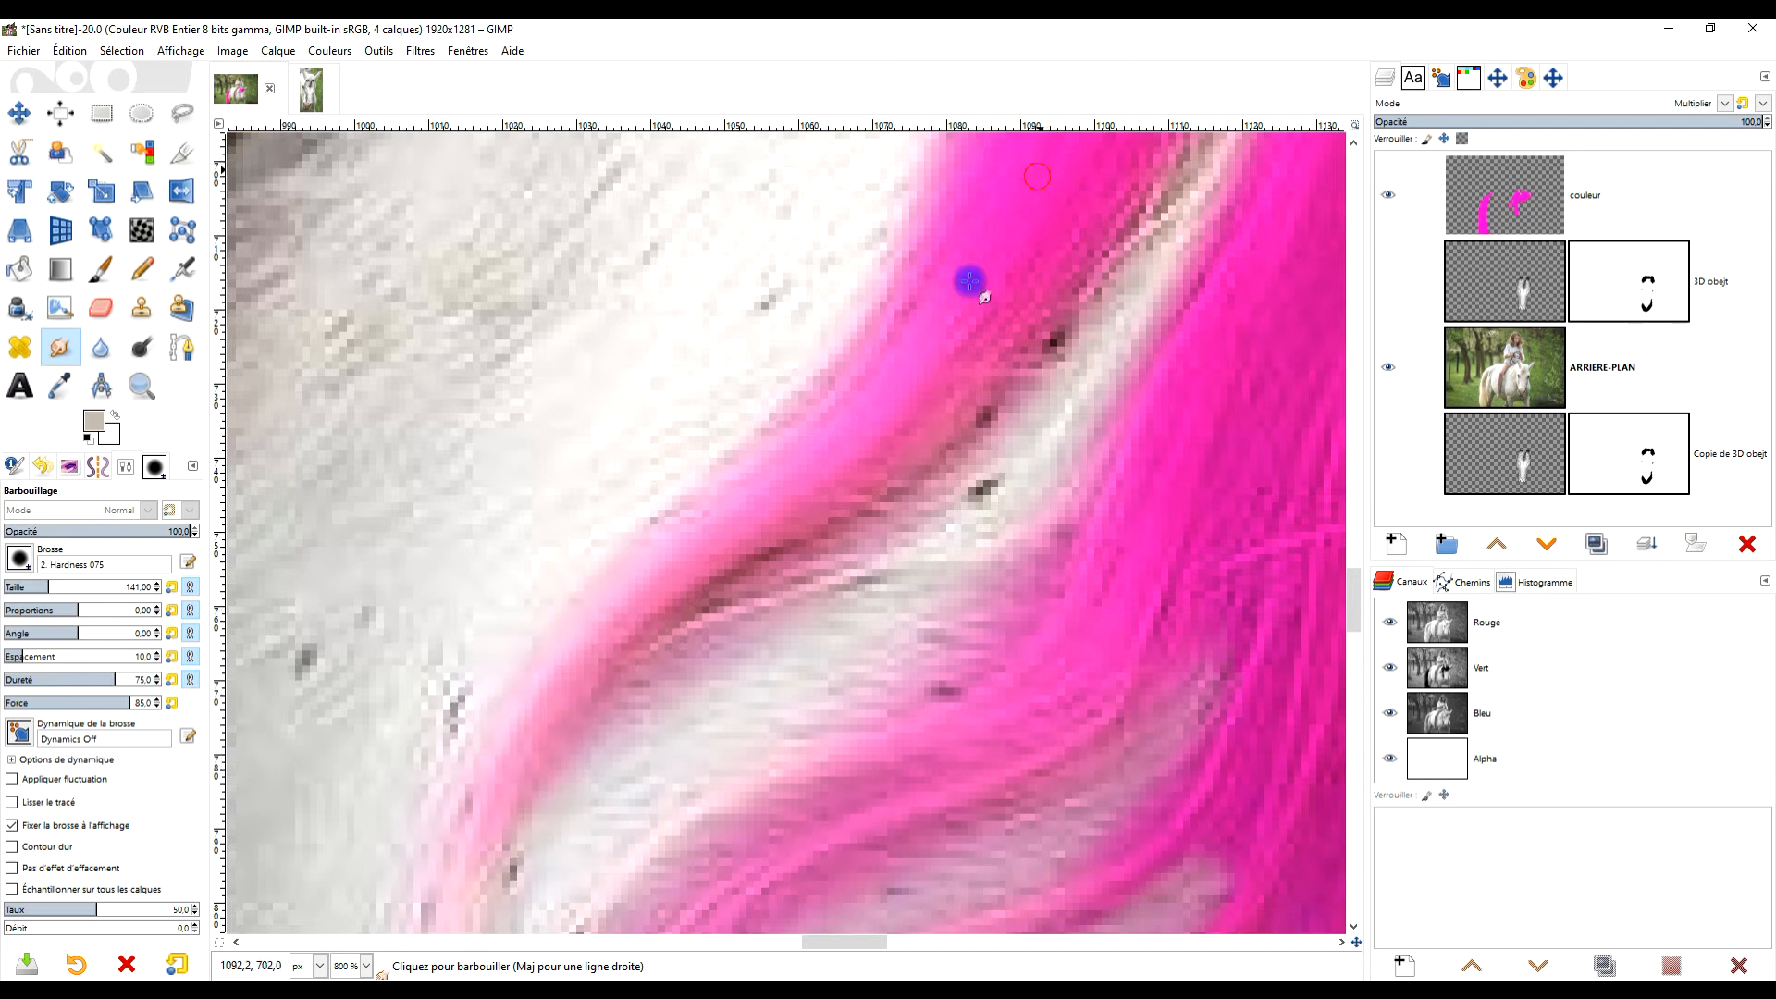
{"action": "left_click_drag", "start_coordinate": [524, 758], "coordinate": [490, 860]}
{"action": "left_click_drag", "start_coordinate": [472, 786], "coordinate": [444, 968]}
Smudge pink along the dark underside of the outermost wavy mane lock and into the pale gap beneath it.
{"action": "scroll", "coordinate": [796, 614], "scroll_direction": "down", "scroll_amount": 4}
{"action": "scroll", "coordinate": [852, 614], "scroll_direction": "up", "scroll_amount": 4}
{"action": "mouse_move", "coordinate": [898, 495]}
{"action": "left_mouse_down"}
{"action": "mouse_move", "coordinate": [842, 533]}
{"action": "mouse_move", "coordinate": [560, 613]}
{"action": "left_mouse_up"}
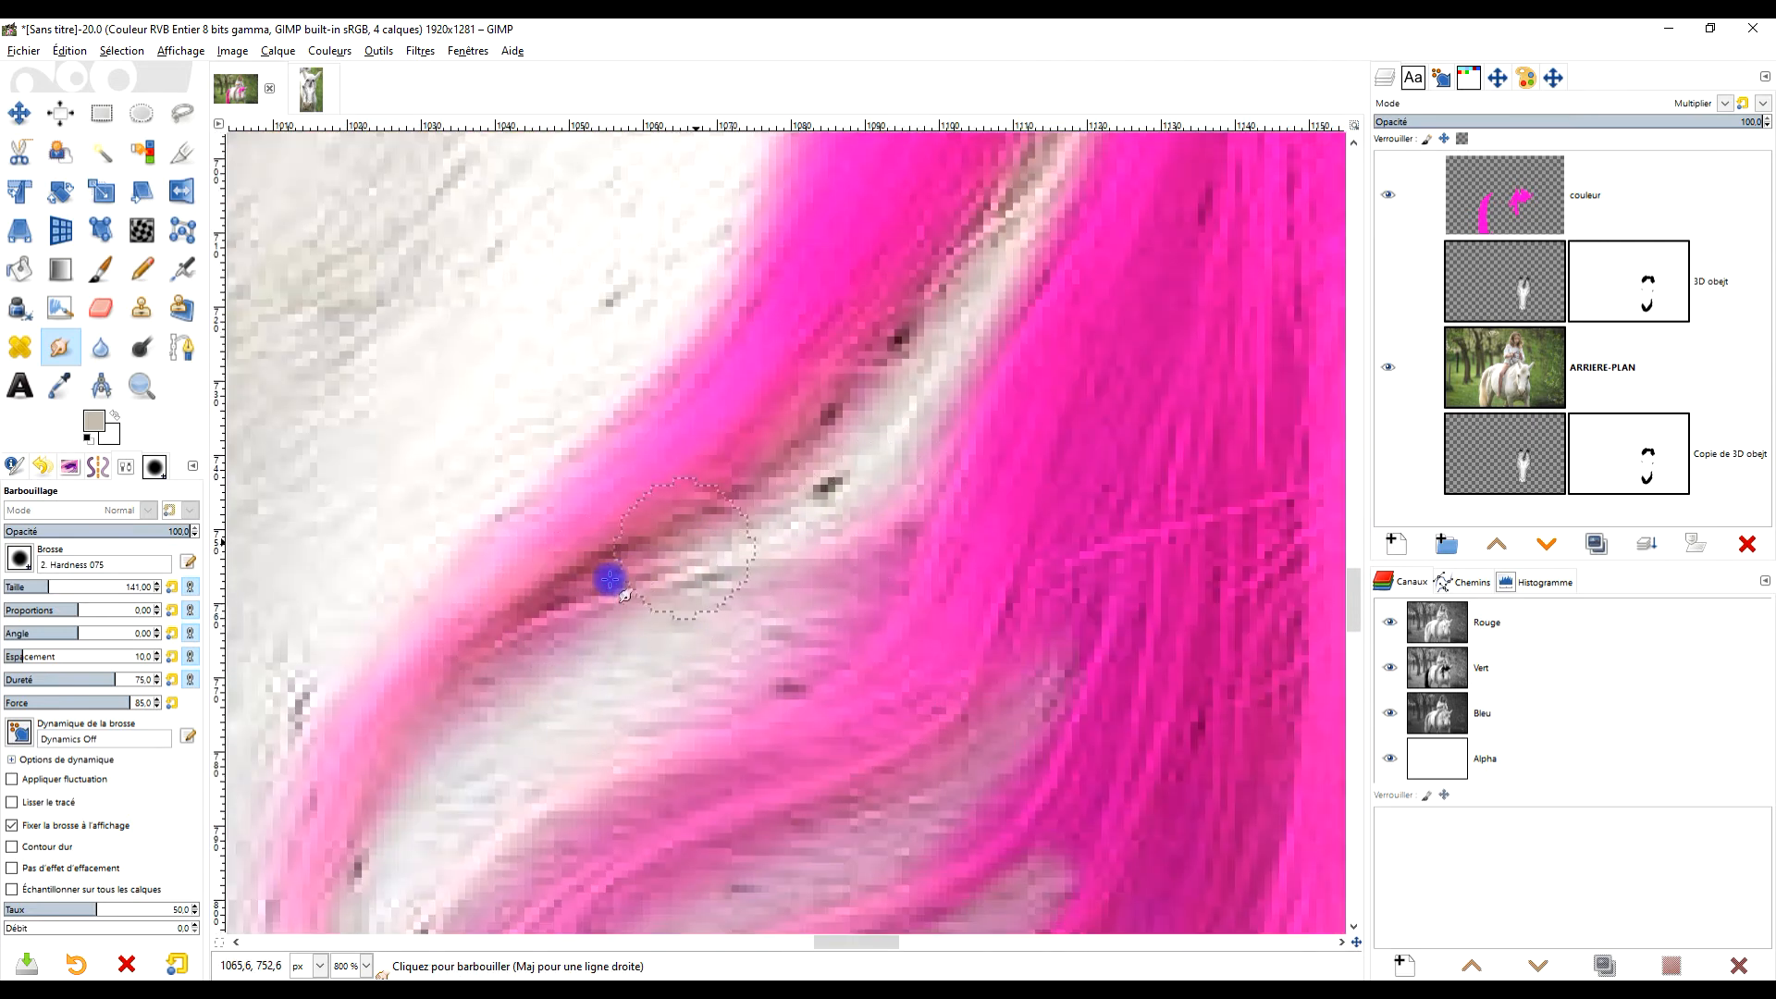
{"action": "left_click_drag", "start_coordinate": [782, 500], "coordinate": [611, 583]}
{"action": "mouse_move", "coordinate": [848, 481]}
{"action": "left_mouse_down"}
{"action": "mouse_move", "coordinate": [695, 653]}
{"action": "mouse_move", "coordinate": [953, 424]}
{"action": "left_mouse_up"}
{"action": "scroll", "coordinate": [990, 543], "scroll_direction": "down", "scroll_amount": 2}
{"action": "scroll", "coordinate": [1024, 313], "scroll_direction": "up", "scroll_amount": 2}
Smudge the inner edge of the main mane mass where it borders the pale gap on the neck.
{"action": "mouse_move", "coordinate": [1024, 314]}
{"action": "left_mouse_down"}
{"action": "mouse_move", "coordinate": [988, 501]}
{"action": "mouse_move", "coordinate": [988, 408]}
{"action": "mouse_move", "coordinate": [913, 547]}
{"action": "mouse_move", "coordinate": [858, 599]}
{"action": "left_mouse_up"}
{"action": "scroll", "coordinate": [1039, 376], "scroll_direction": "down", "scroll_amount": 2}
{"action": "scroll", "coordinate": [900, 528], "scroll_direction": "down", "scroll_amount": 1}
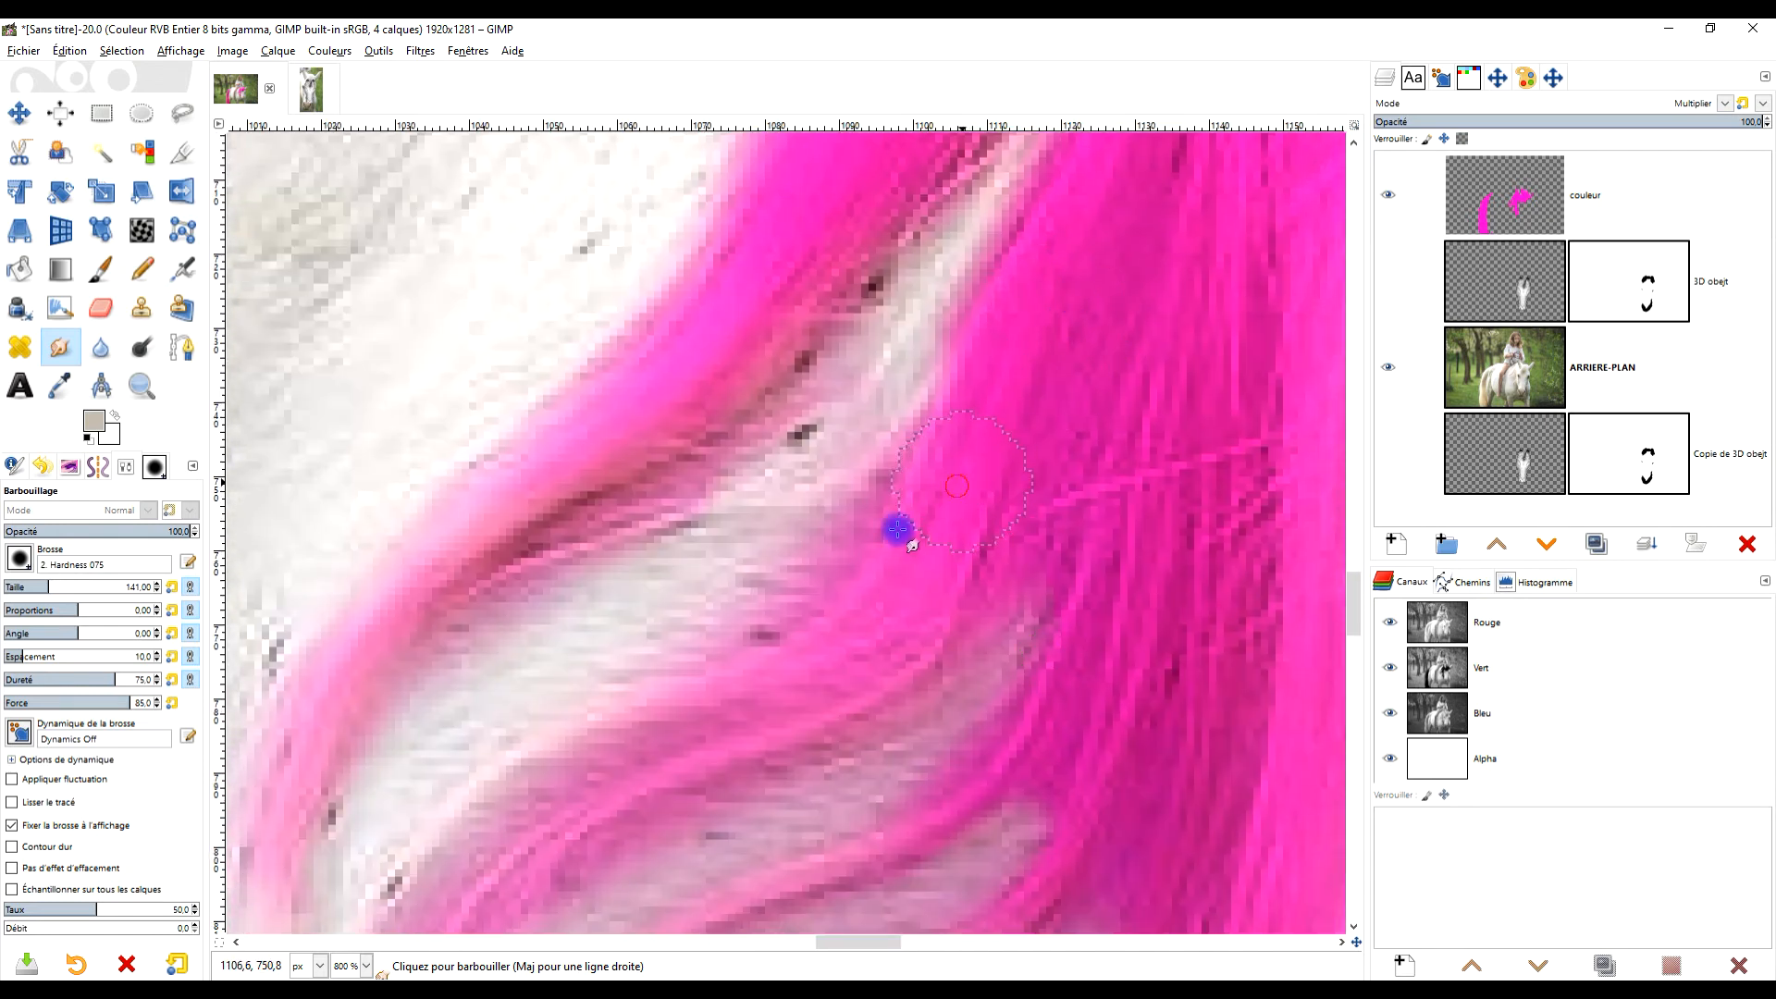
{"action": "scroll", "coordinate": [970, 535], "scroll_direction": "down", "scroll_amount": 2}
{"action": "scroll", "coordinate": [1084, 500], "scroll_direction": "up", "scroll_amount": 2}
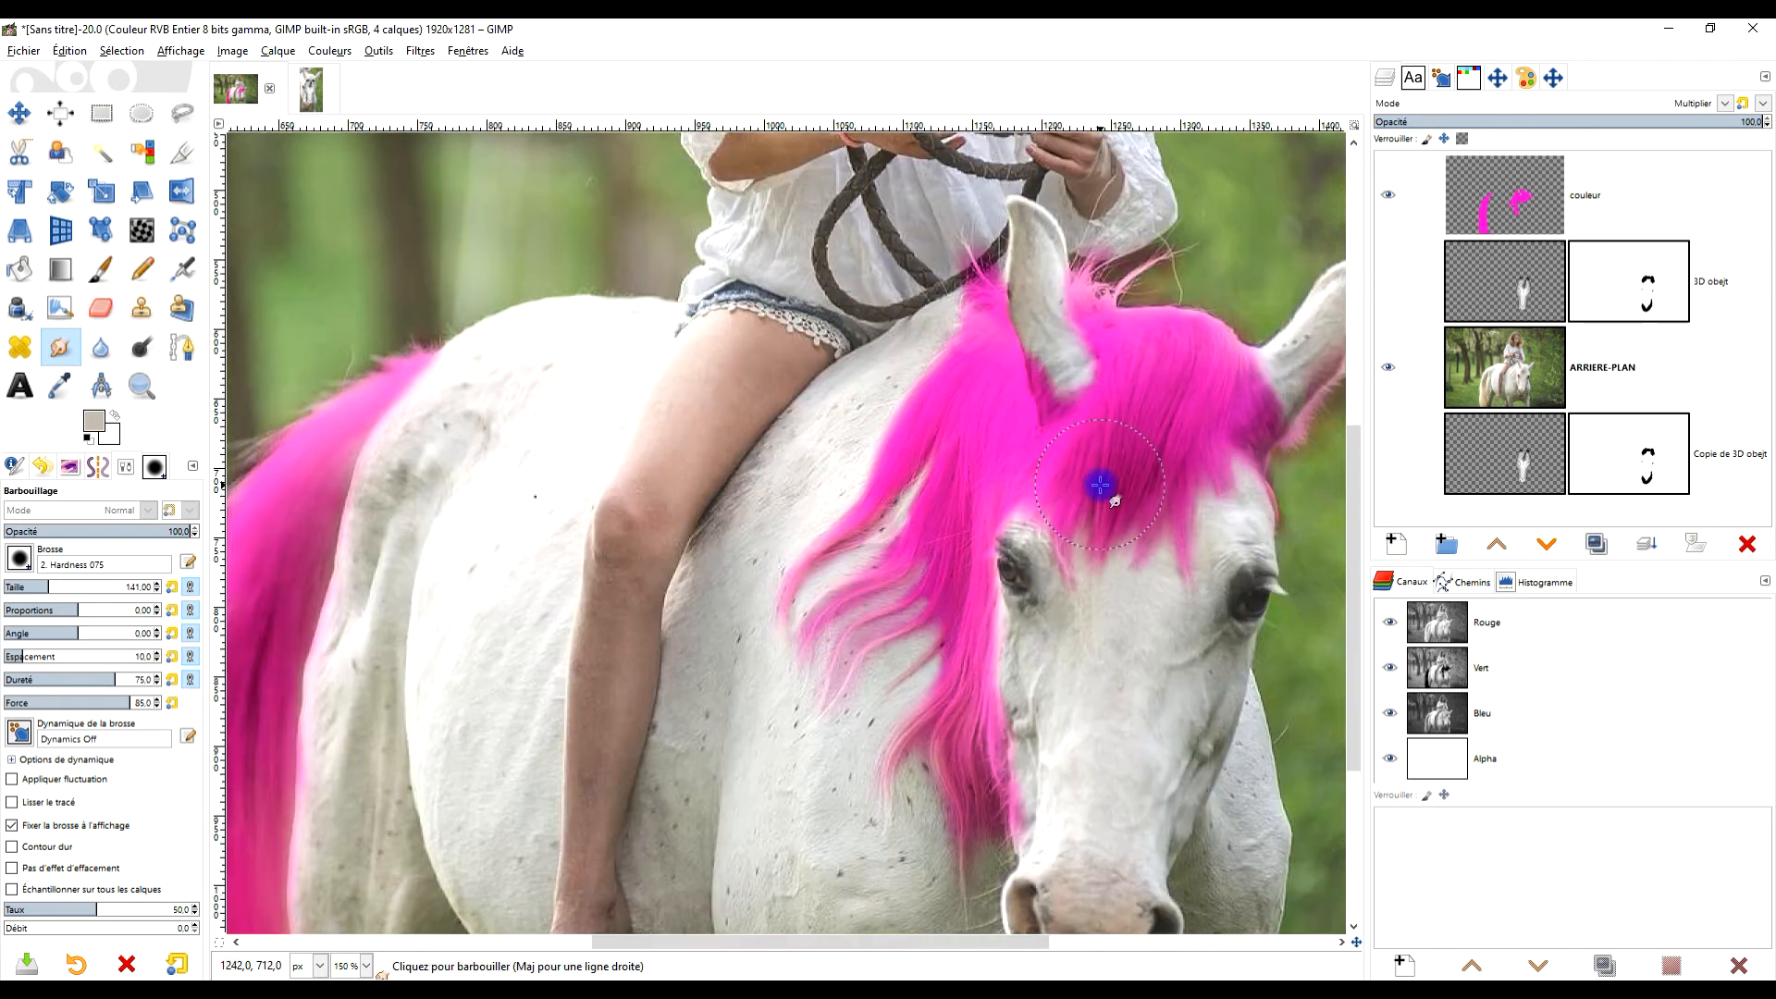
Touch up the forelock's outer edge beside the horse's far ear on the couleur layer with the Smudge tool.
{"action": "scroll", "coordinate": [1102, 483], "scroll_direction": "up", "scroll_amount": 2}
{"action": "mouse_move", "coordinate": [927, 237]}
{"action": "left_mouse_down"}
{"action": "mouse_move", "coordinate": [931, 376]}
{"action": "mouse_move", "coordinate": [978, 314]}
{"action": "mouse_move", "coordinate": [968, 348]}
{"action": "mouse_move", "coordinate": [915, 384]}
{"action": "mouse_move", "coordinate": [975, 277]}
{"action": "left_mouse_up"}
{"action": "scroll", "coordinate": [1017, 329], "scroll_direction": "down", "scroll_amount": 4}
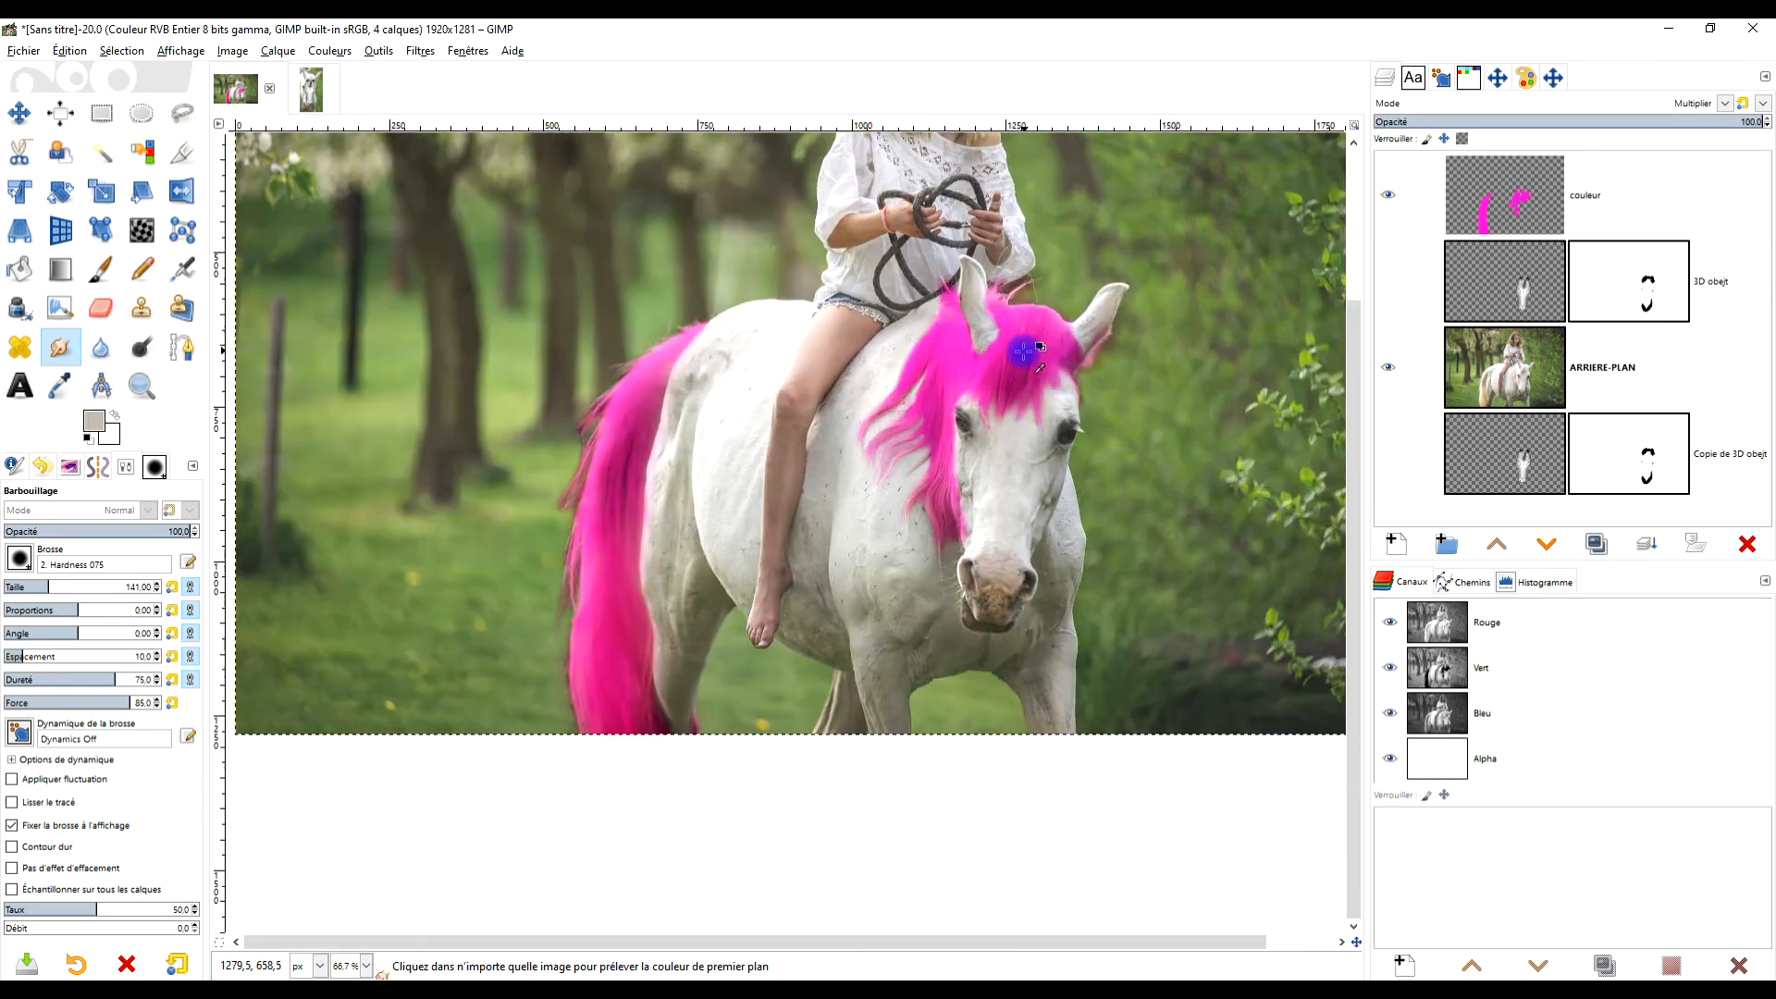
{"action": "scroll", "coordinate": [1018, 337], "scroll_direction": "up", "scroll_amount": 1}
{"action": "left_click", "coordinate": [1507, 199]}
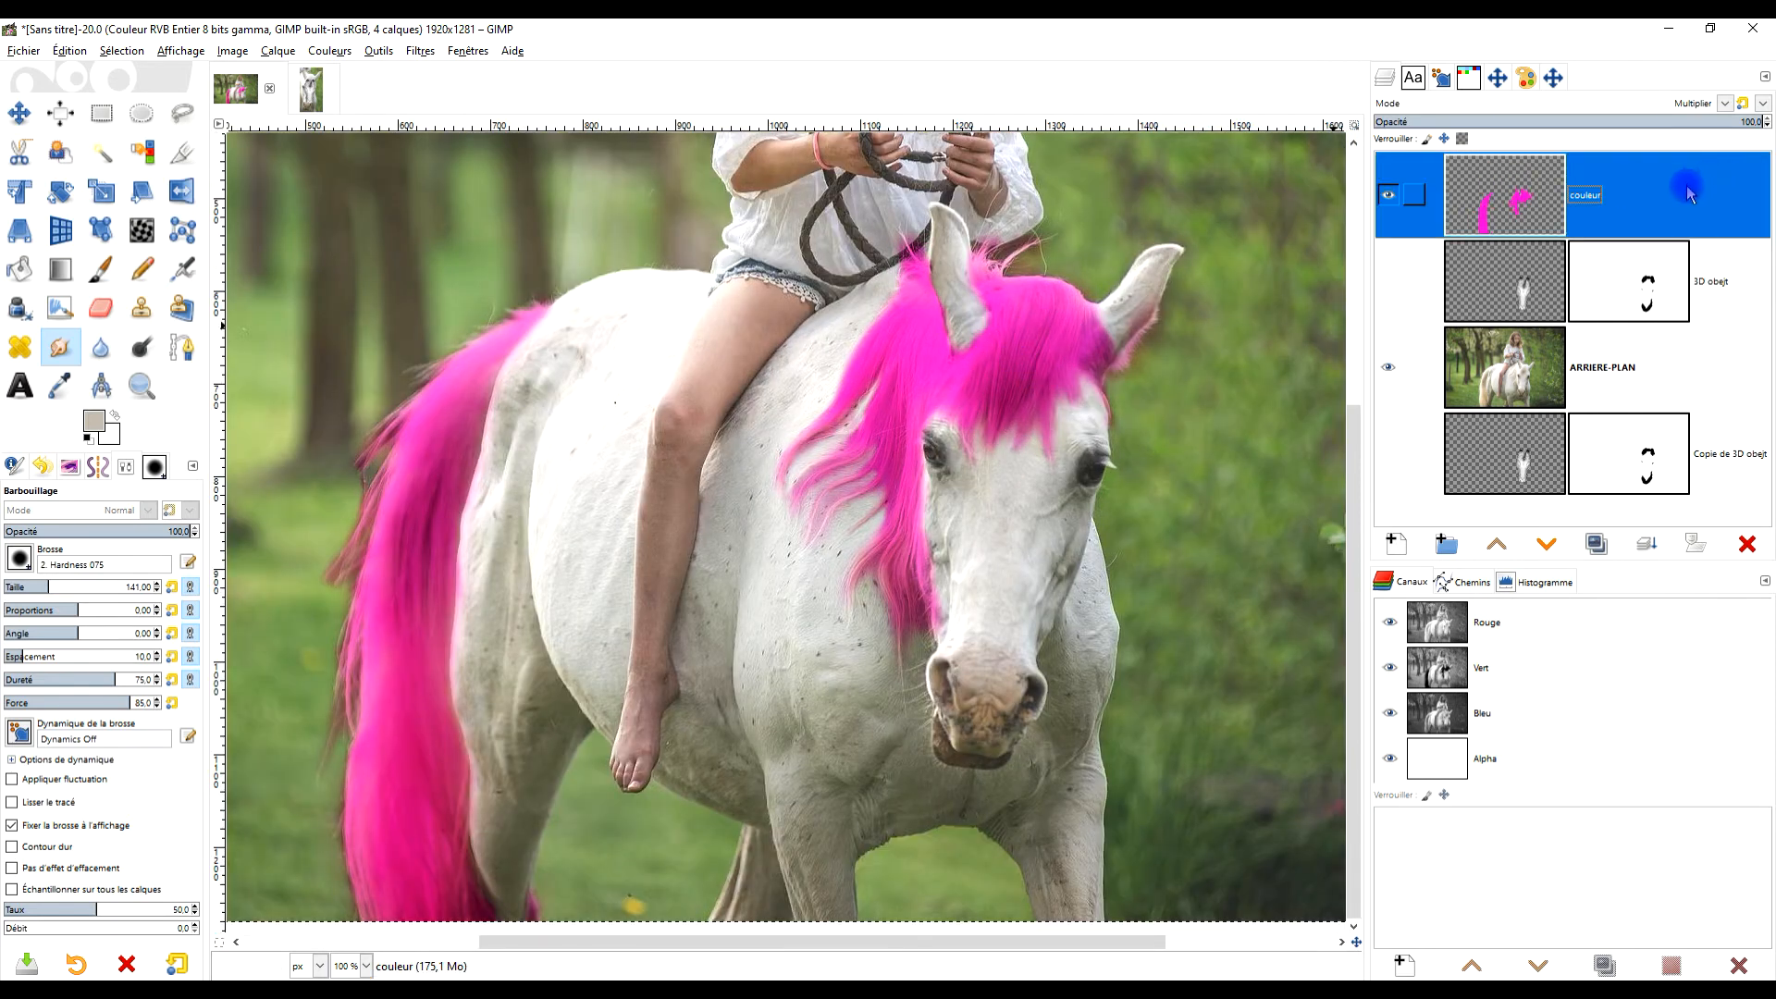
{"action": "scroll", "coordinate": [1114, 416], "scroll_direction": "up", "scroll_amount": 4}
{"action": "scroll", "coordinate": [1000, 475], "scroll_direction": "up", "scroll_amount": 3}
{"action": "left_click_drag", "start_coordinate": [884, 581], "coordinate": [891, 552]}
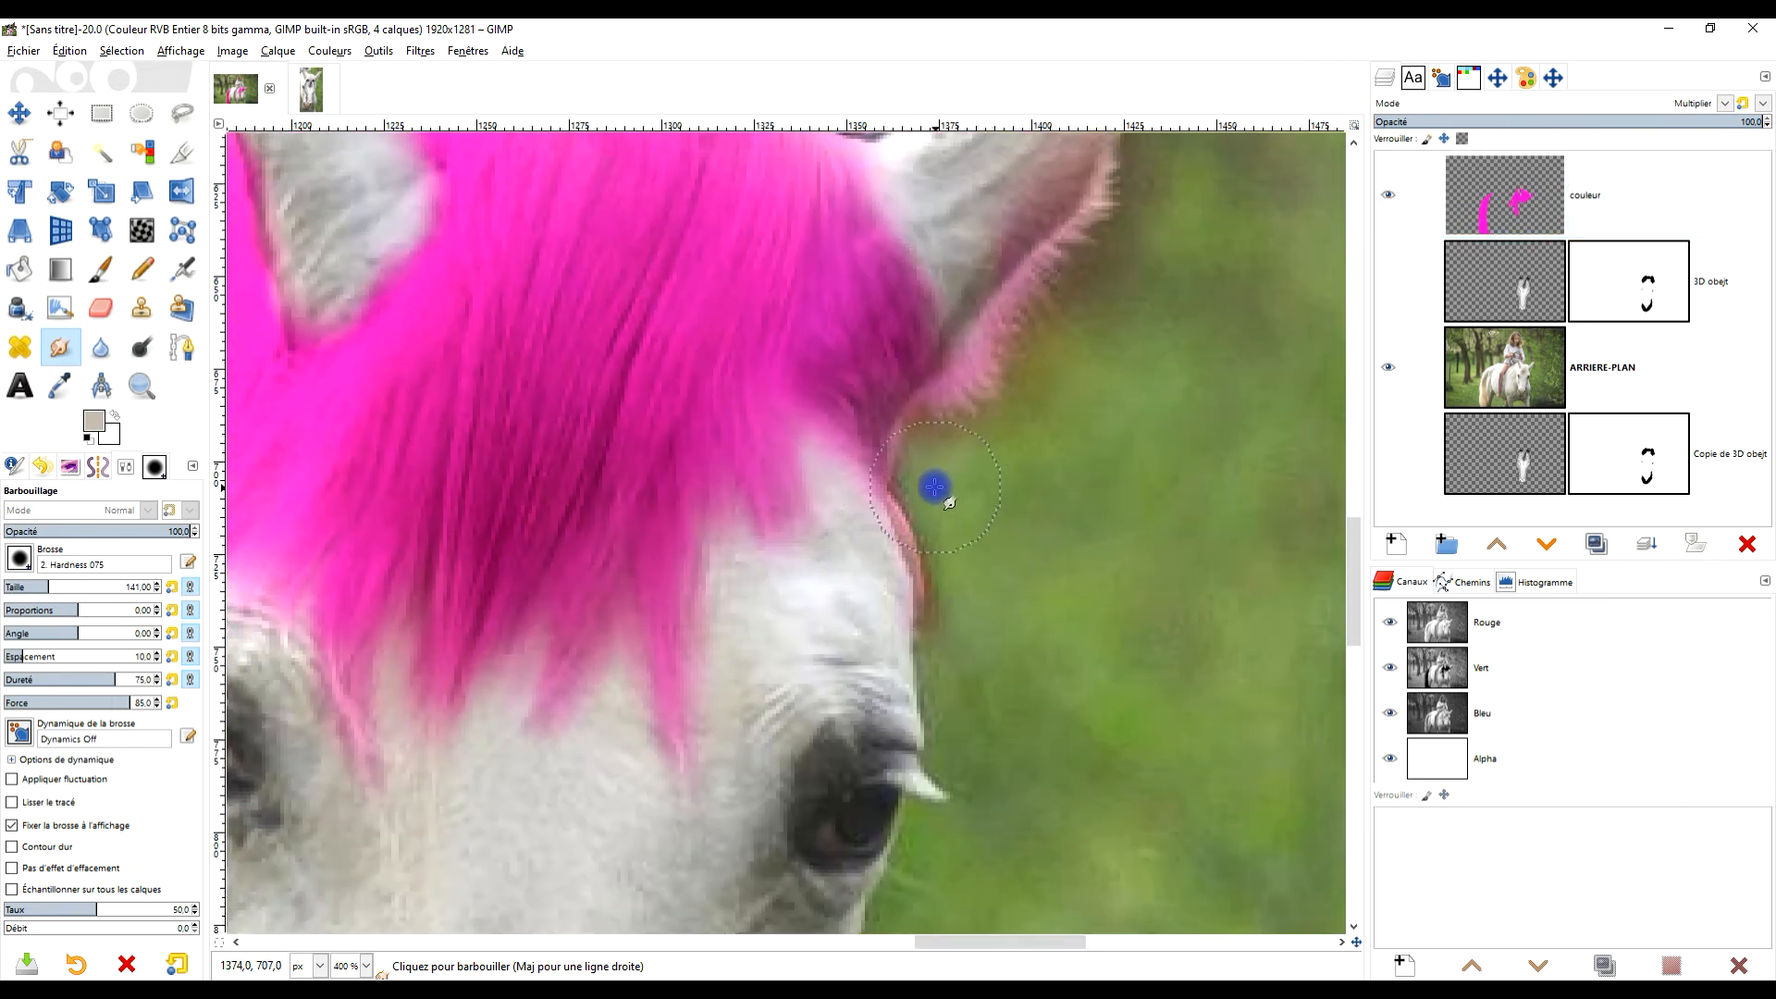
{"action": "scroll", "coordinate": [989, 592], "scroll_direction": "up", "scroll_amount": 2}
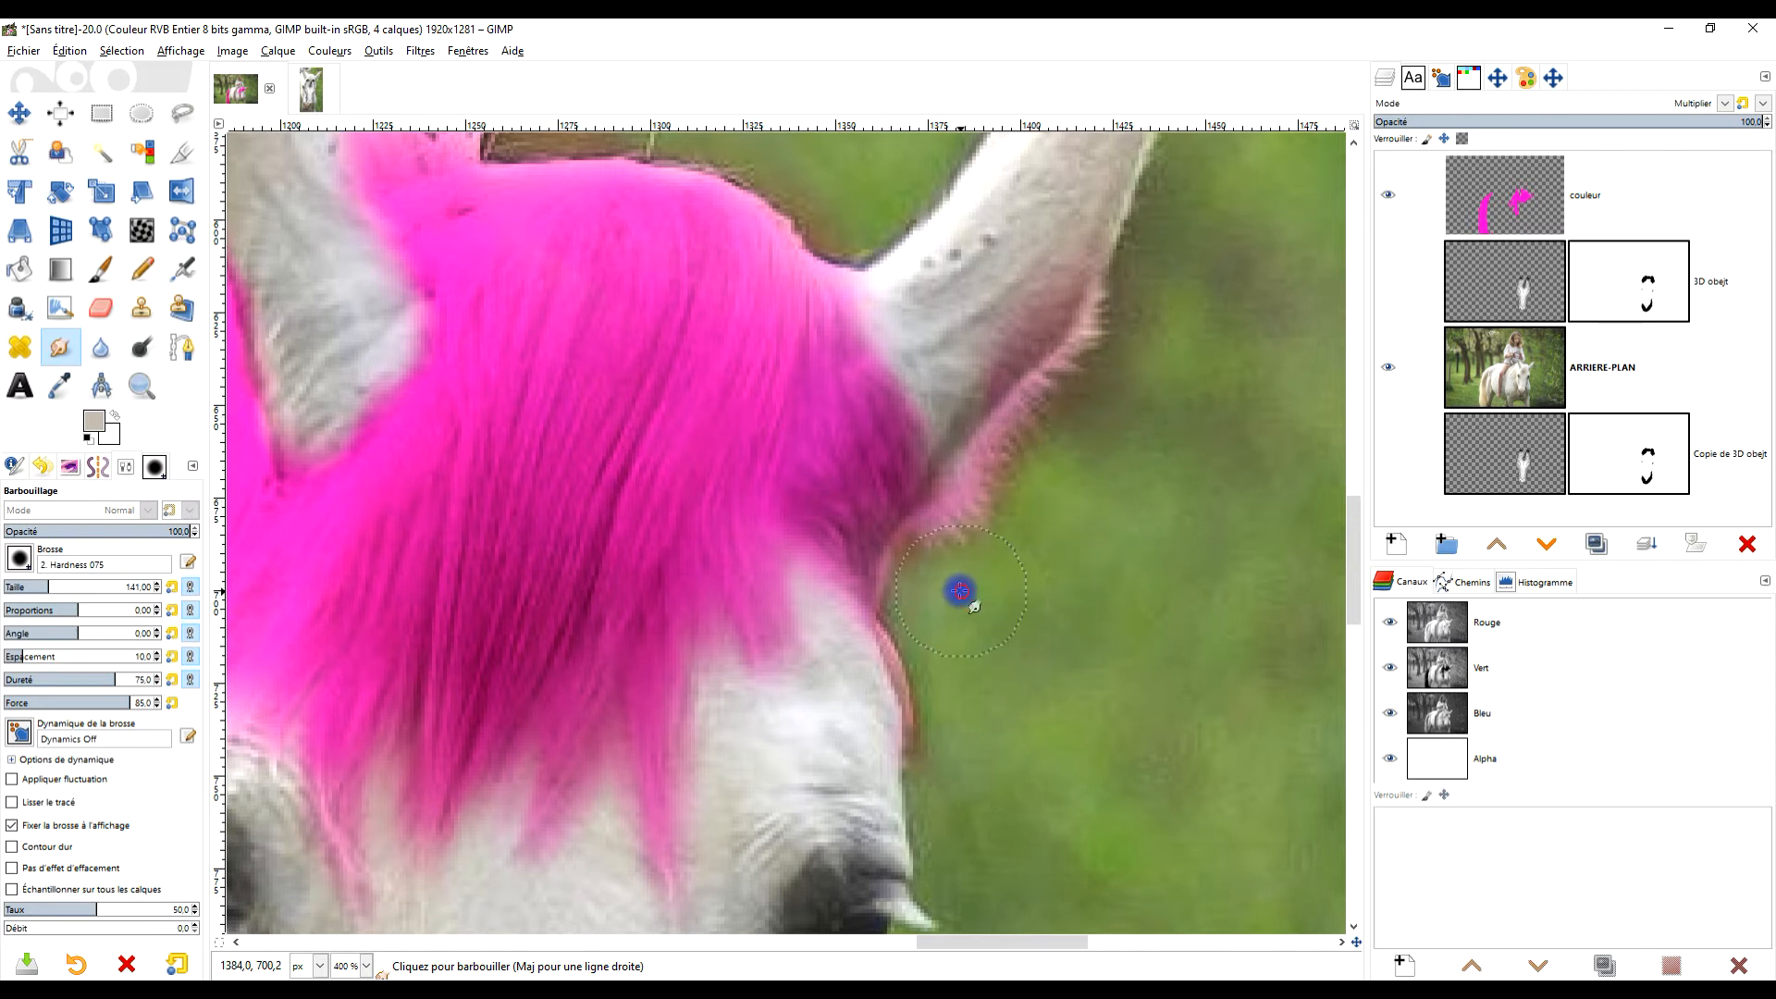
{"action": "scroll", "coordinate": [1165, 324], "scroll_direction": "down", "scroll_amount": 2}
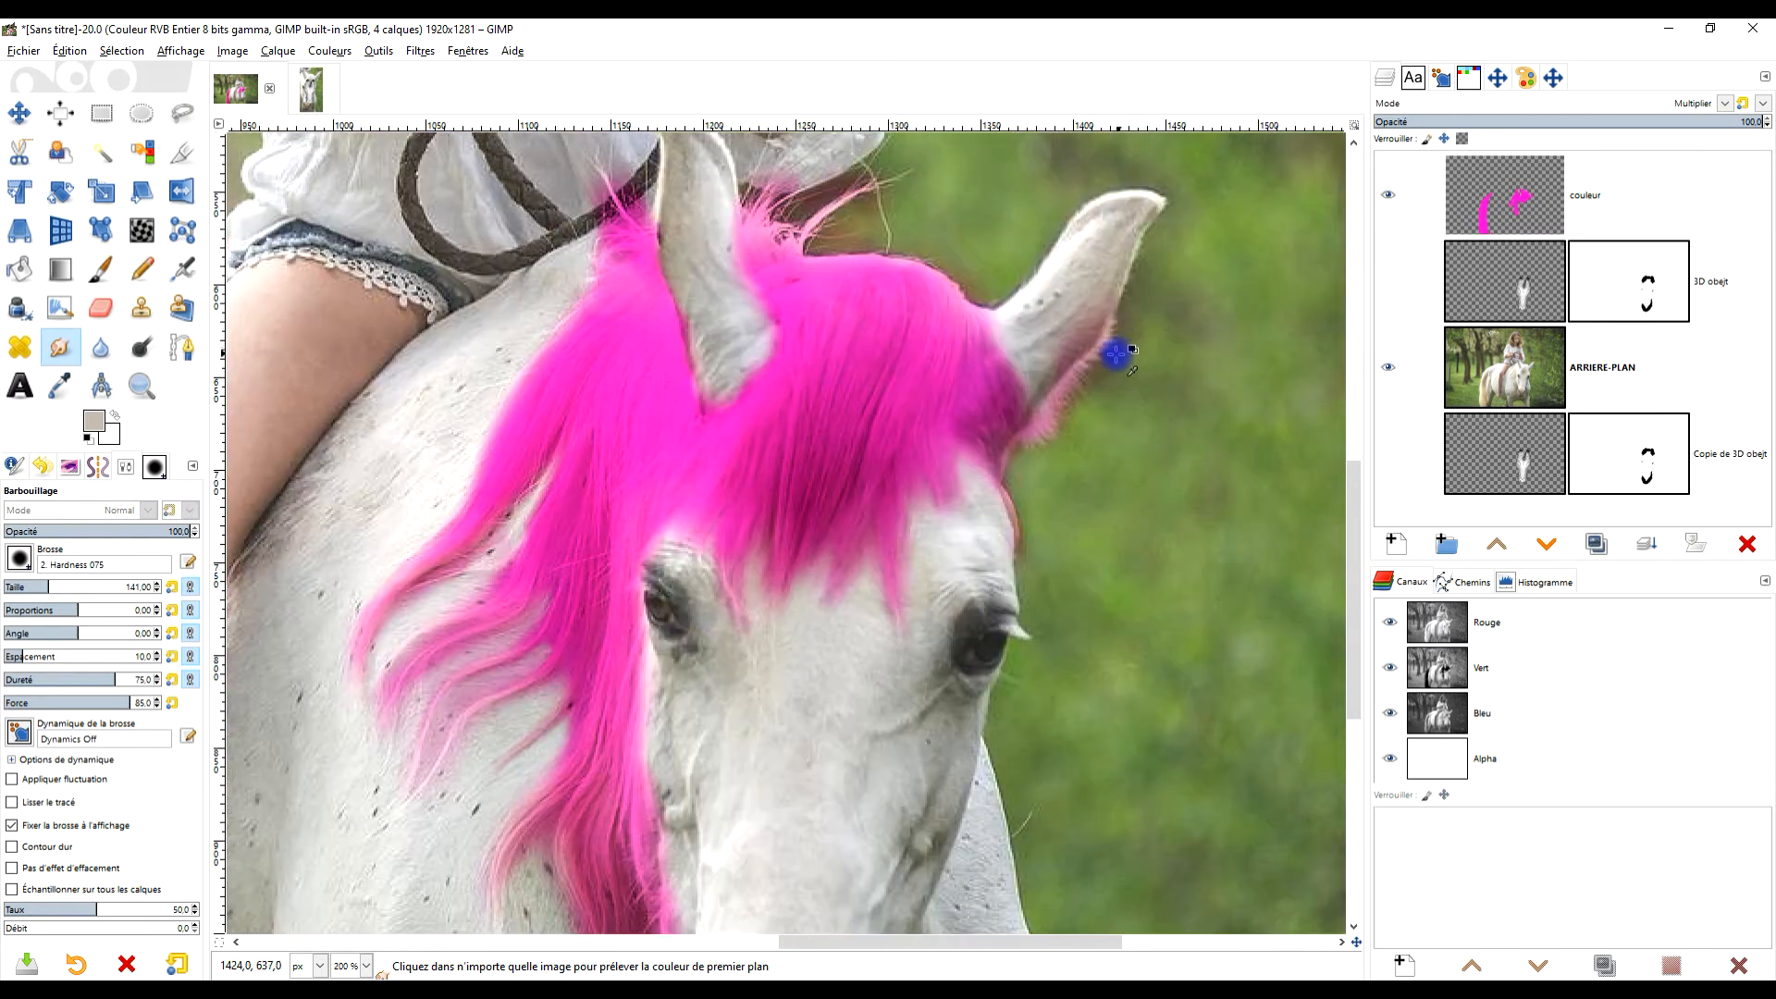
Smudge pink outward along the long stray hairs sticking up from the mane between the ears.
{"action": "left_click_drag", "start_coordinate": [1042, 268], "coordinate": [1134, 395]}
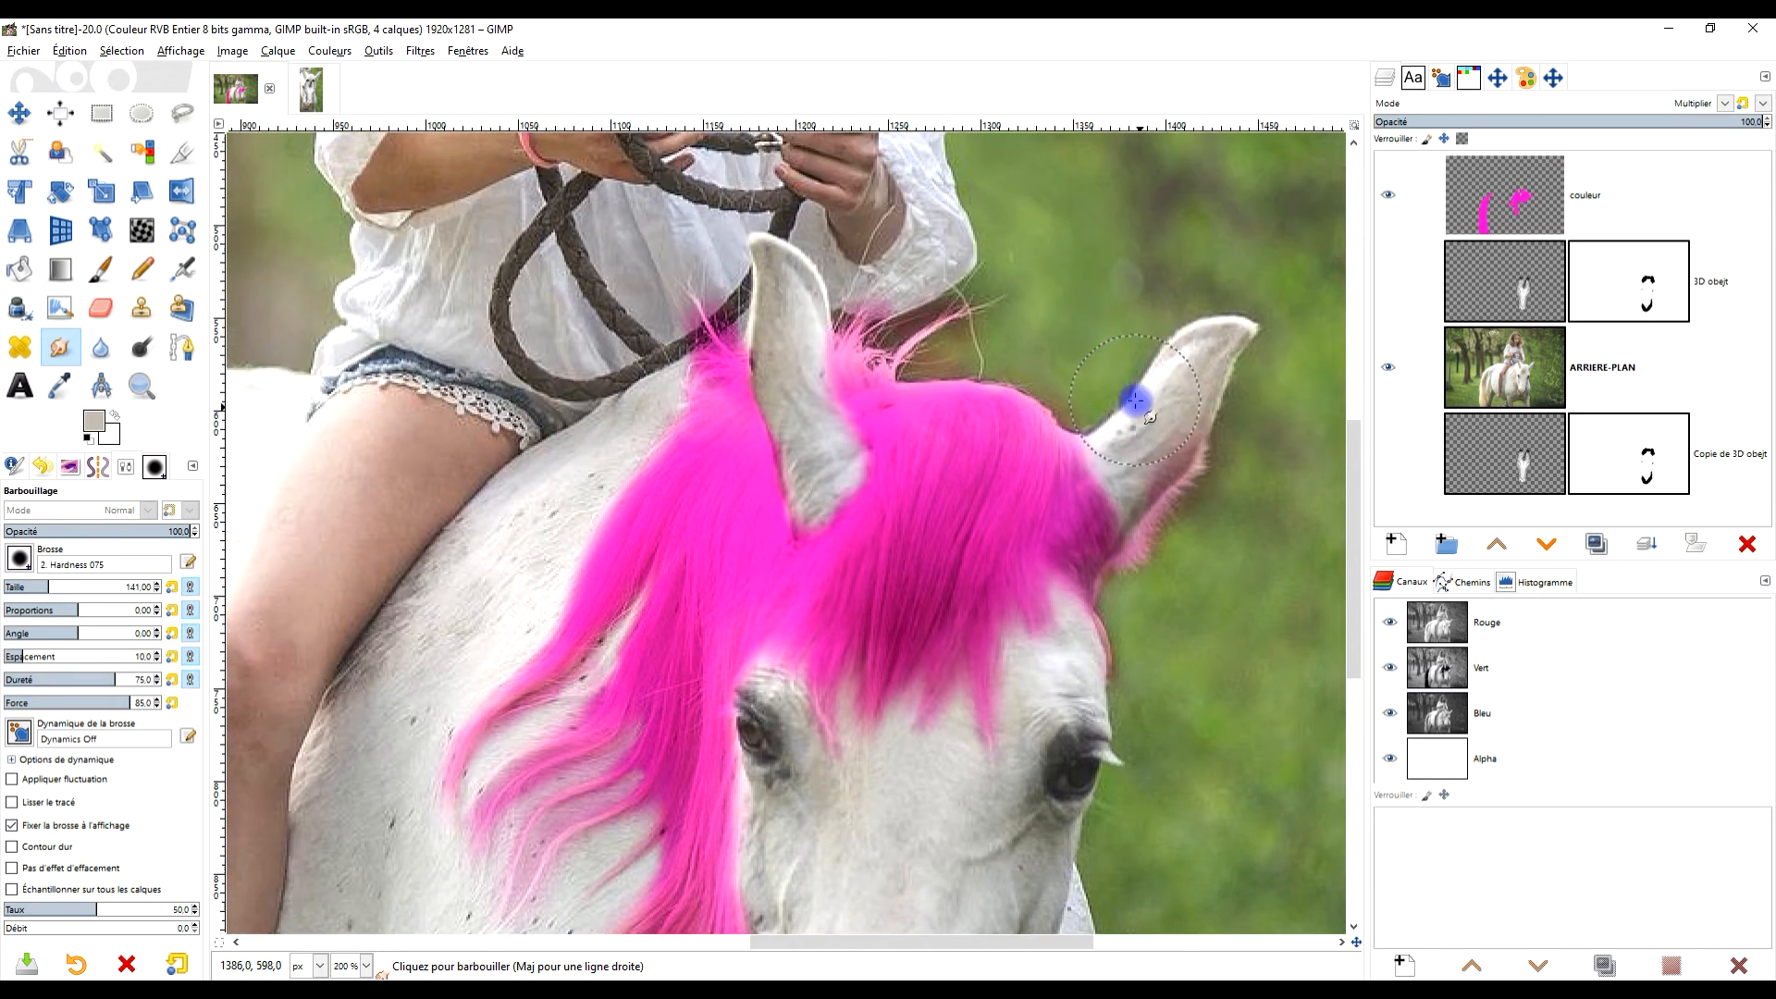
{"action": "scroll", "coordinate": [923, 317], "scroll_direction": "up", "scroll_amount": 3}
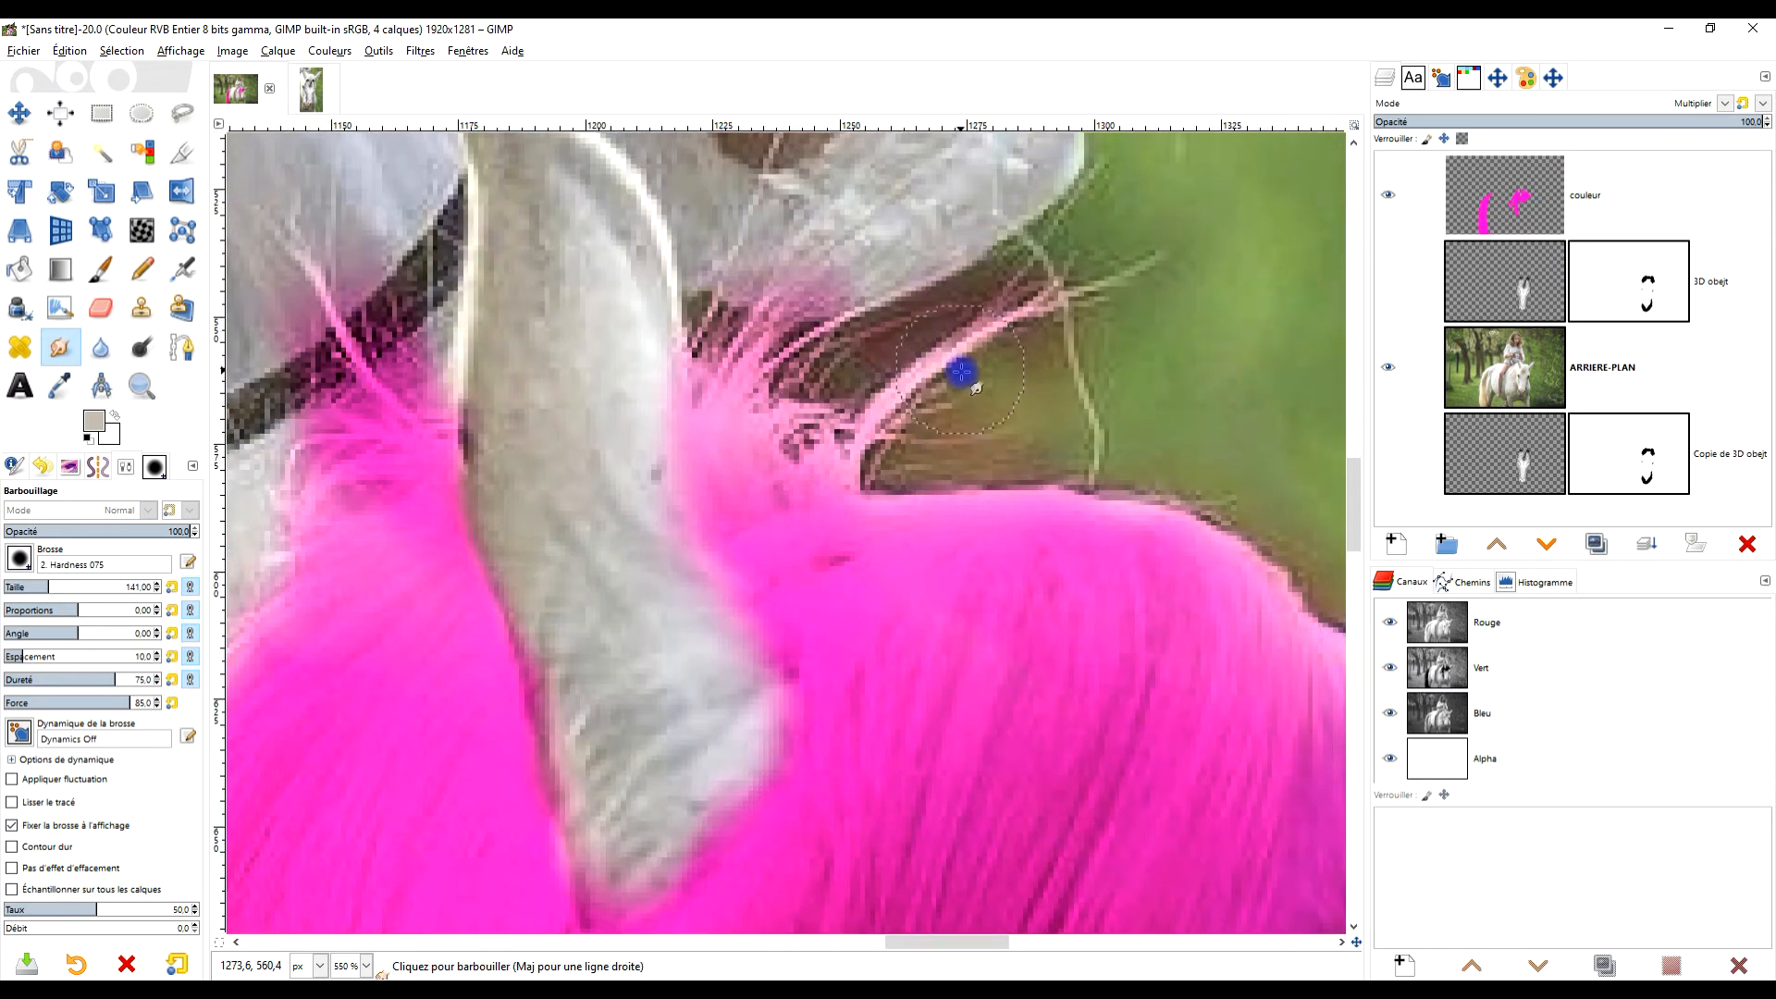
{"action": "mouse_move", "coordinate": [866, 621]}
{"action": "left_mouse_down"}
{"action": "mouse_move", "coordinate": [805, 499]}
{"action": "mouse_move", "coordinate": [752, 479]}
{"action": "mouse_move", "coordinate": [733, 408]}
{"action": "mouse_move", "coordinate": [793, 533]}
{"action": "mouse_move", "coordinate": [873, 416]}
{"action": "mouse_move", "coordinate": [962, 333]}
{"action": "left_mouse_up"}
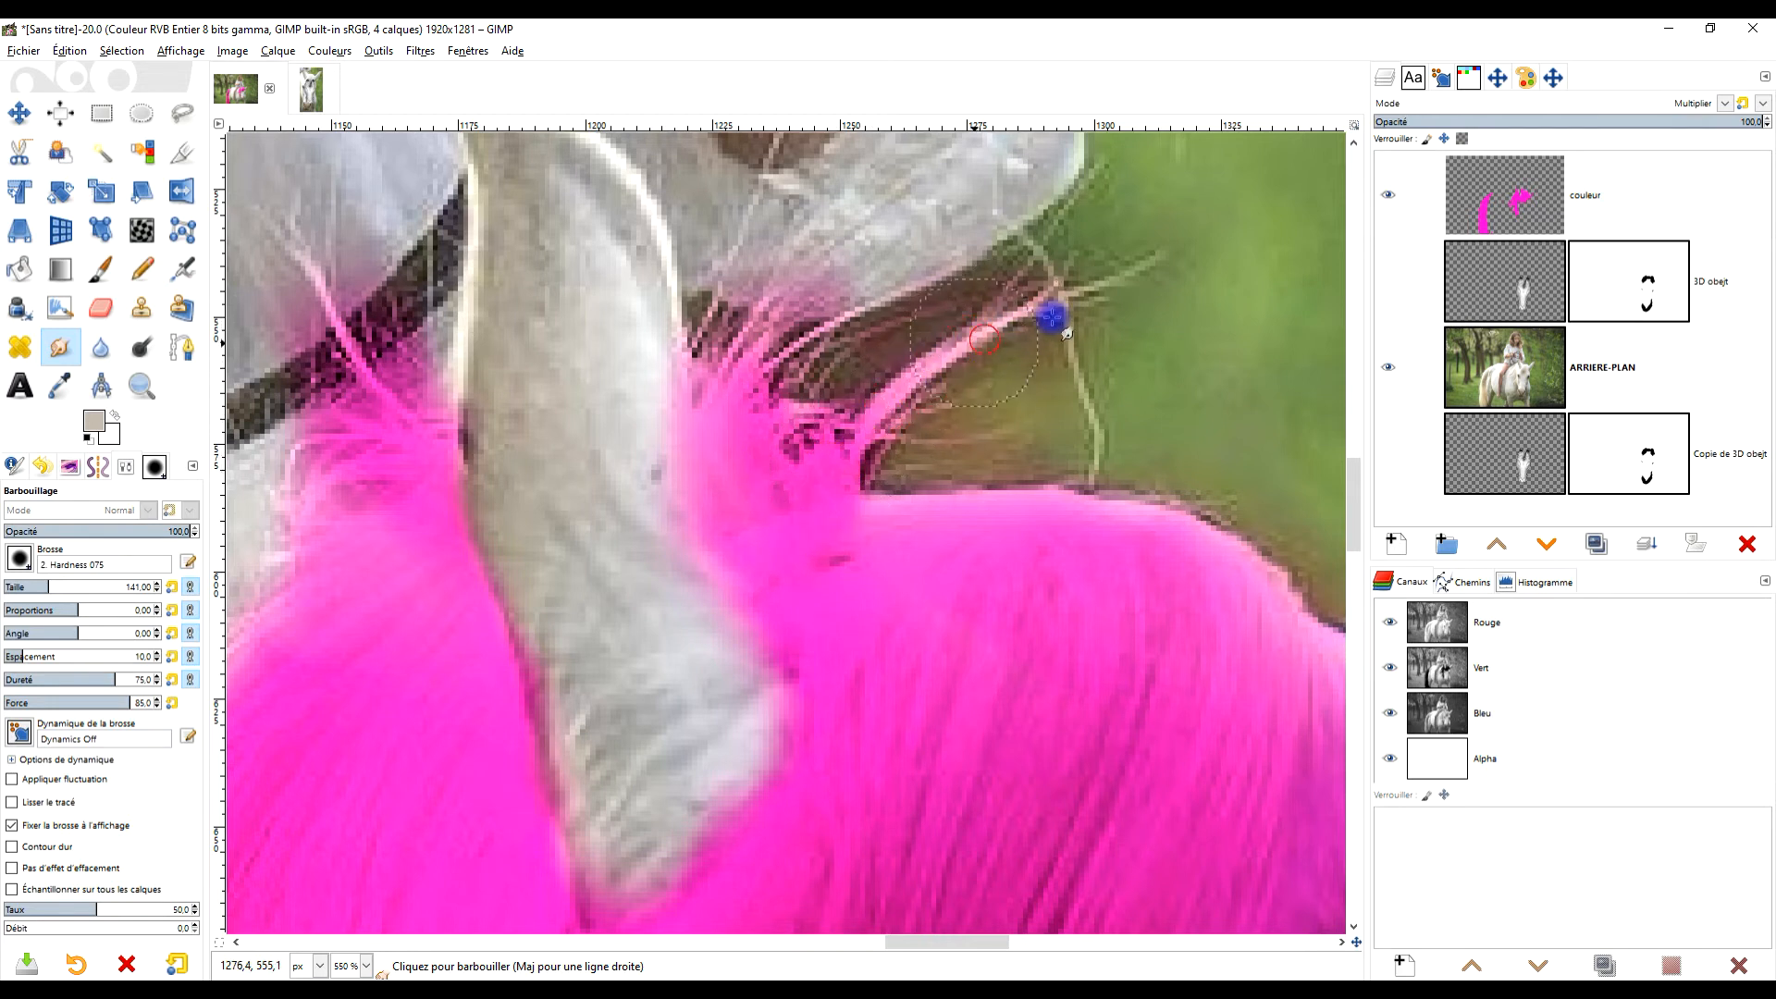
{"action": "mouse_move", "coordinate": [1060, 269]}
{"action": "left_mouse_down"}
{"action": "mouse_move", "coordinate": [971, 269]}
{"action": "mouse_move", "coordinate": [896, 345]}
{"action": "mouse_move", "coordinate": [1070, 376]}
{"action": "mouse_move", "coordinate": [955, 428]}
{"action": "left_mouse_up"}
{"action": "scroll", "coordinate": [1120, 441], "scroll_direction": "down", "scroll_amount": 3, "text": "ctrl"}
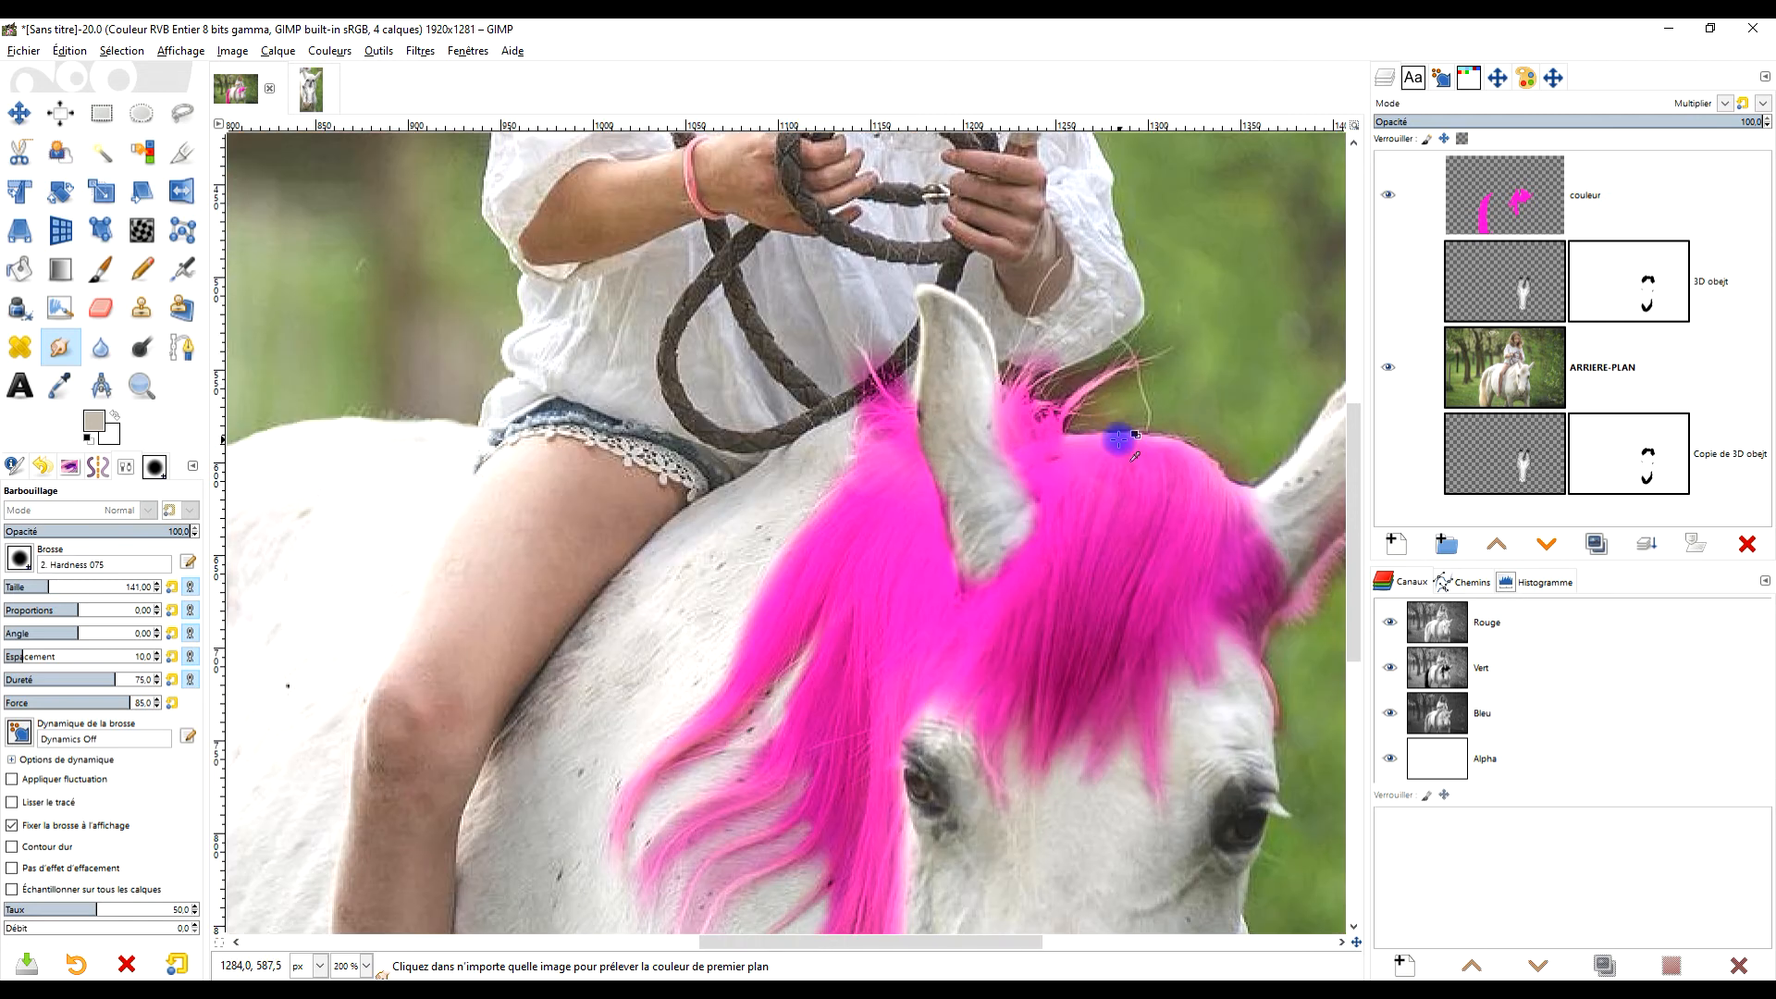
Smudge pink along the stray strand that crosses the braided rope beside the near ear.
{"action": "scroll", "coordinate": [837, 404], "scroll_direction": "up", "scroll_amount": 2, "text": "ctrl"}
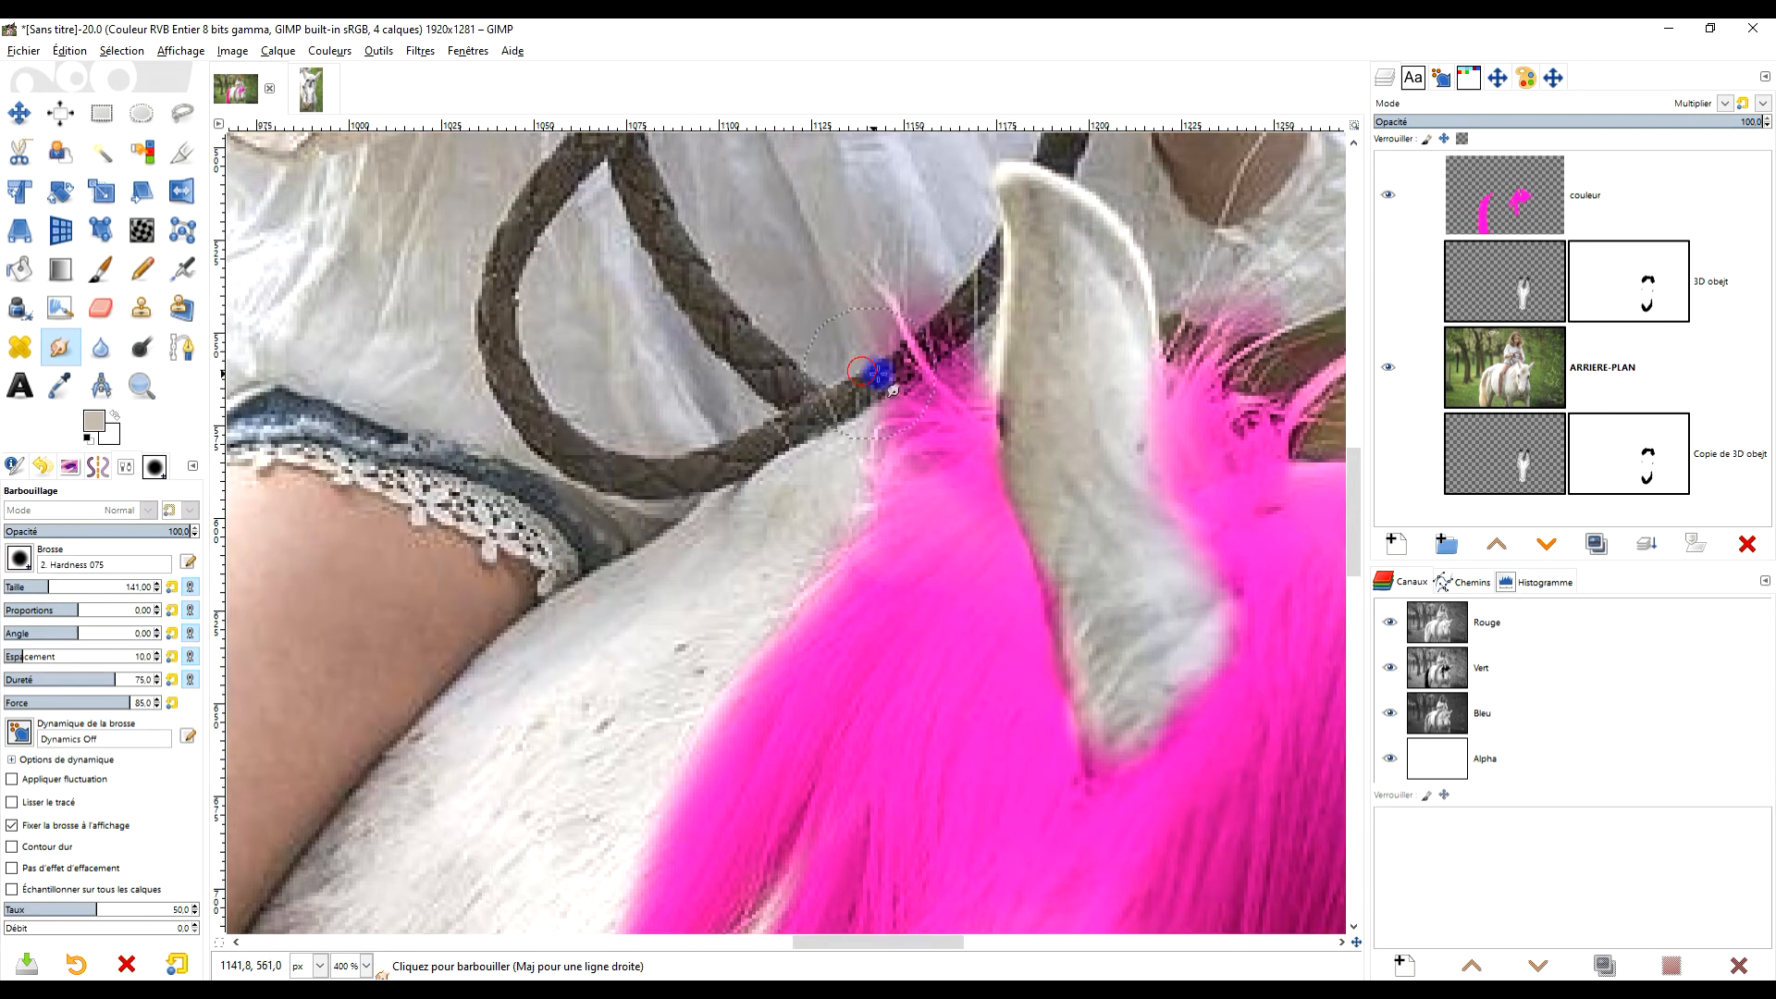
{"action": "scroll", "coordinate": [959, 331], "scroll_direction": "up", "scroll_amount": 2, "text": "ctrl"}
{"action": "mouse_move", "coordinate": [951, 286]}
{"action": "left_mouse_down"}
{"action": "mouse_move", "coordinate": [936, 388]}
{"action": "mouse_move", "coordinate": [956, 314]}
{"action": "mouse_move", "coordinate": [975, 362]}
{"action": "mouse_move", "coordinate": [962, 288]}
{"action": "mouse_move", "coordinate": [921, 333]}
{"action": "mouse_move", "coordinate": [985, 384]}
{"action": "mouse_move", "coordinate": [992, 430]}
{"action": "left_mouse_up"}
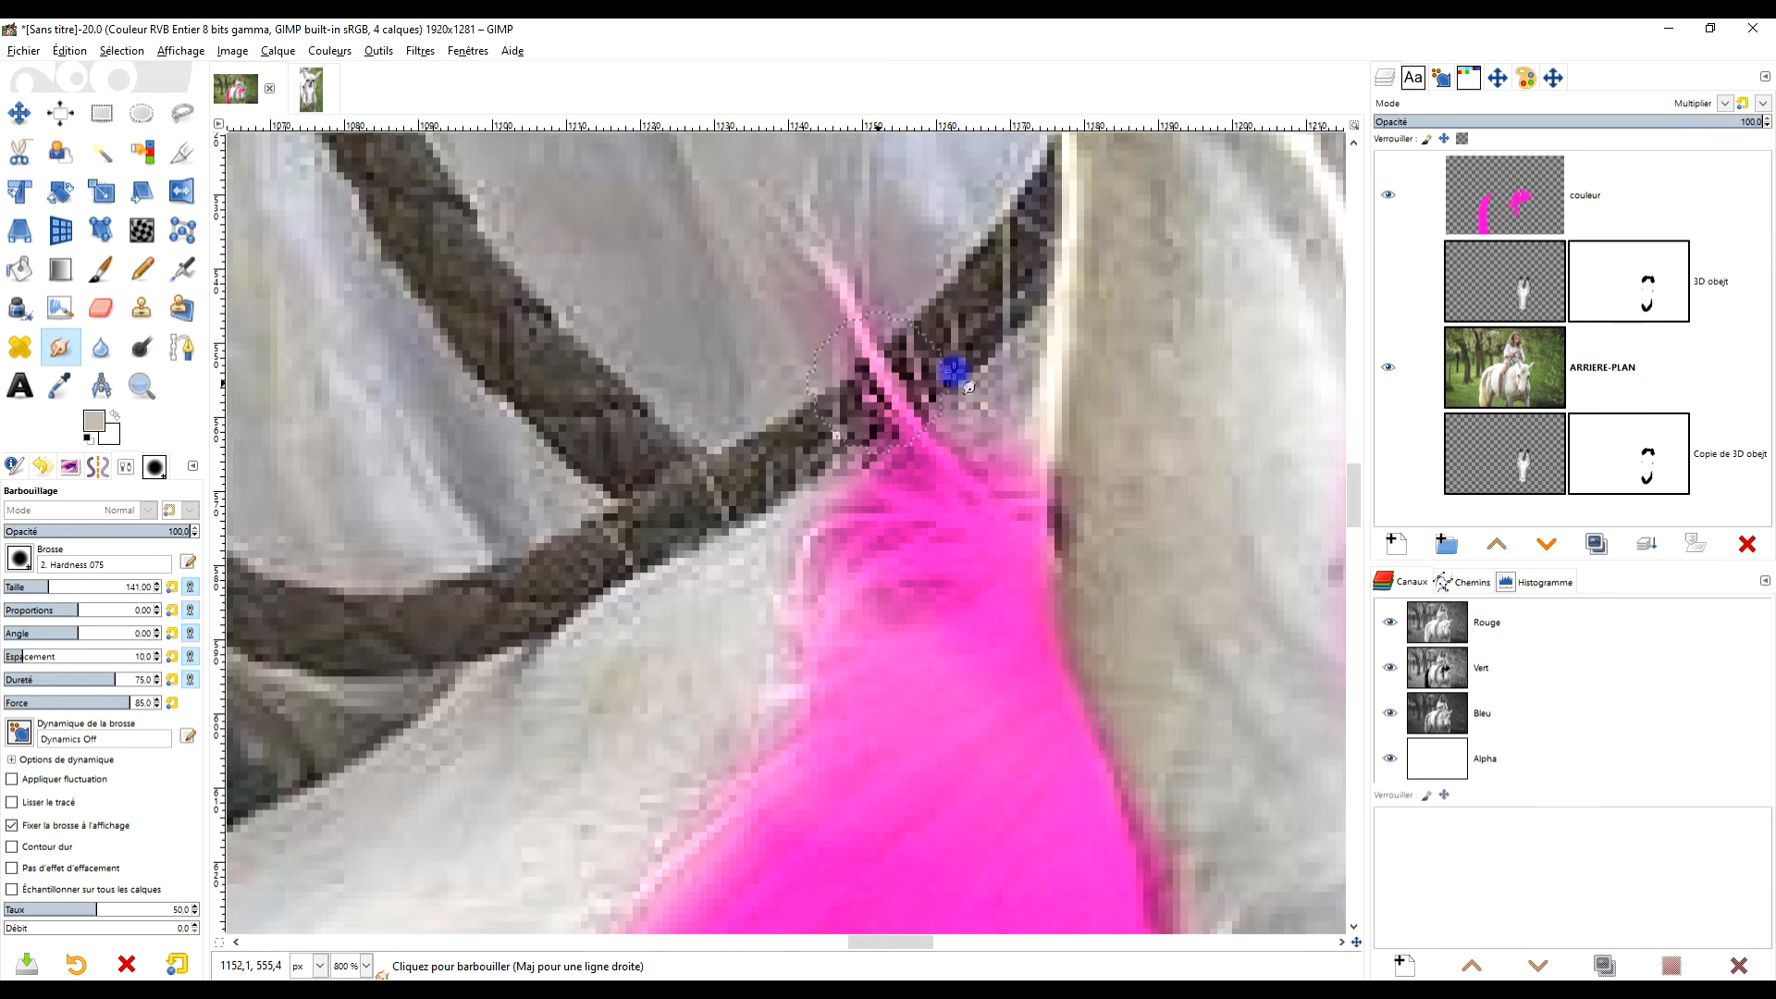
{"action": "scroll", "coordinate": [740, 685], "scroll_direction": "down", "scroll_amount": 2, "text": "ctrl"}
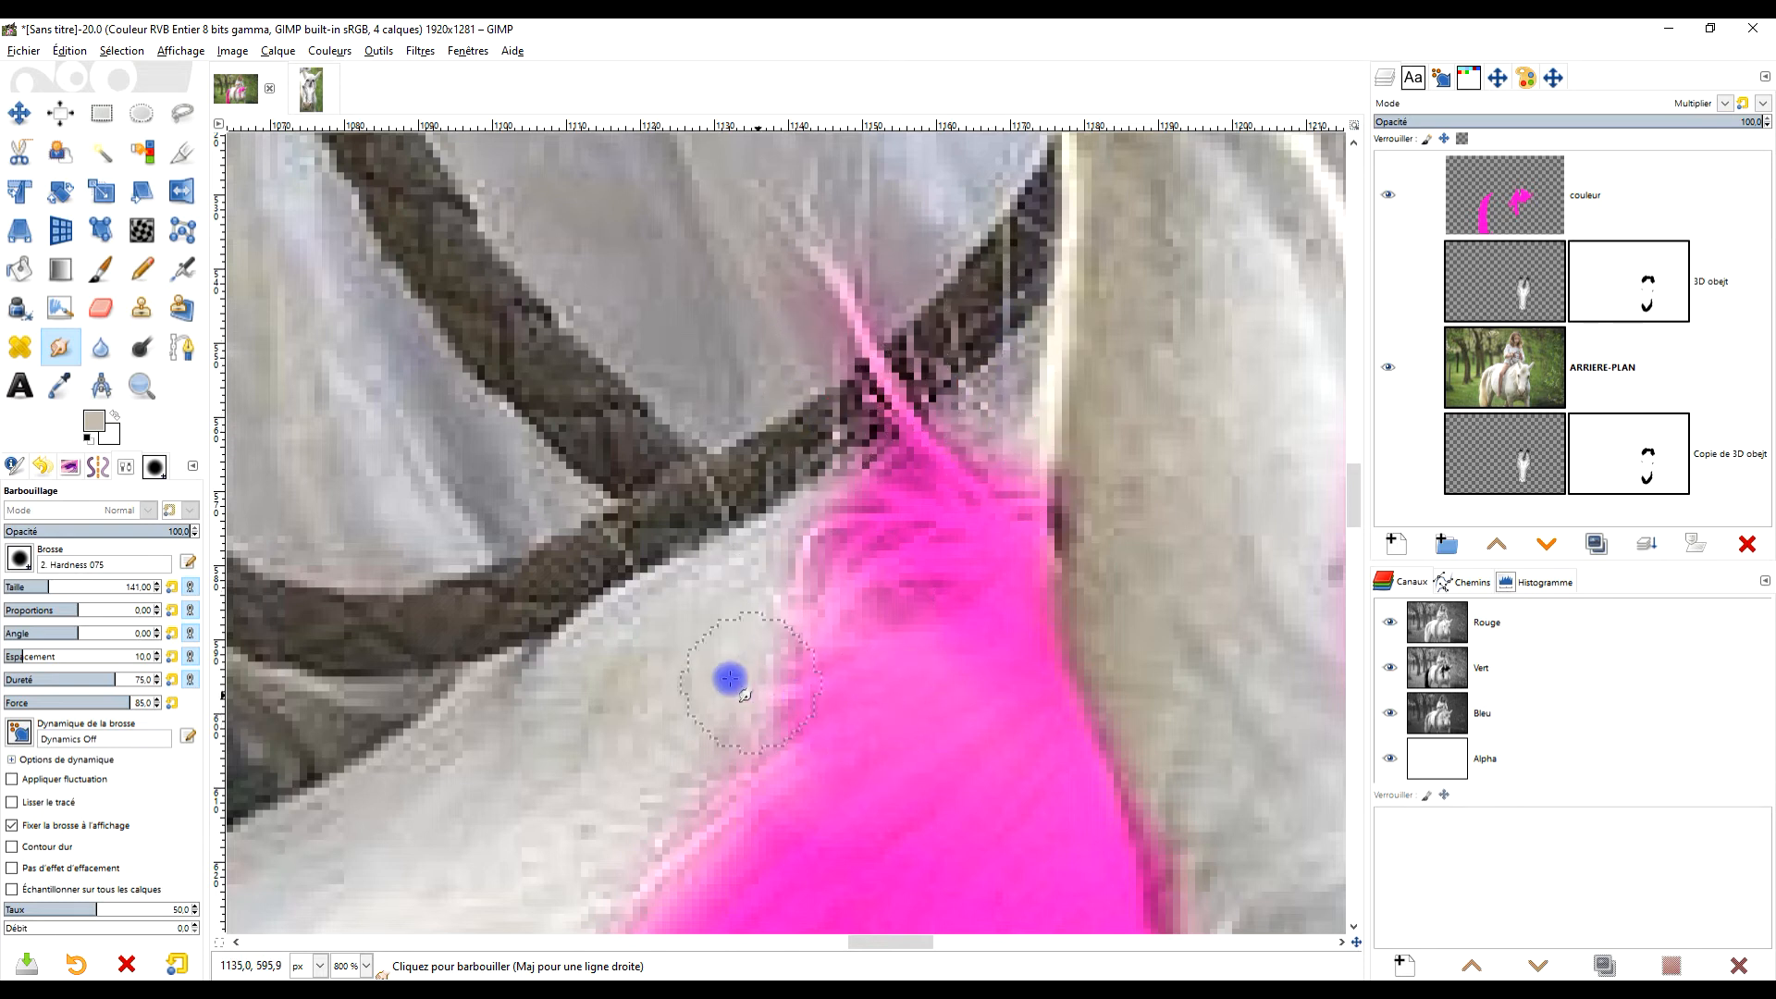
{"action": "scroll", "coordinate": [787, 611], "scroll_direction": "down", "scroll_amount": 3, "text": "ctrl"}
{"action": "scroll", "coordinate": [924, 444], "scroll_direction": "down", "scroll_amount": 1, "text": "ctrl"}
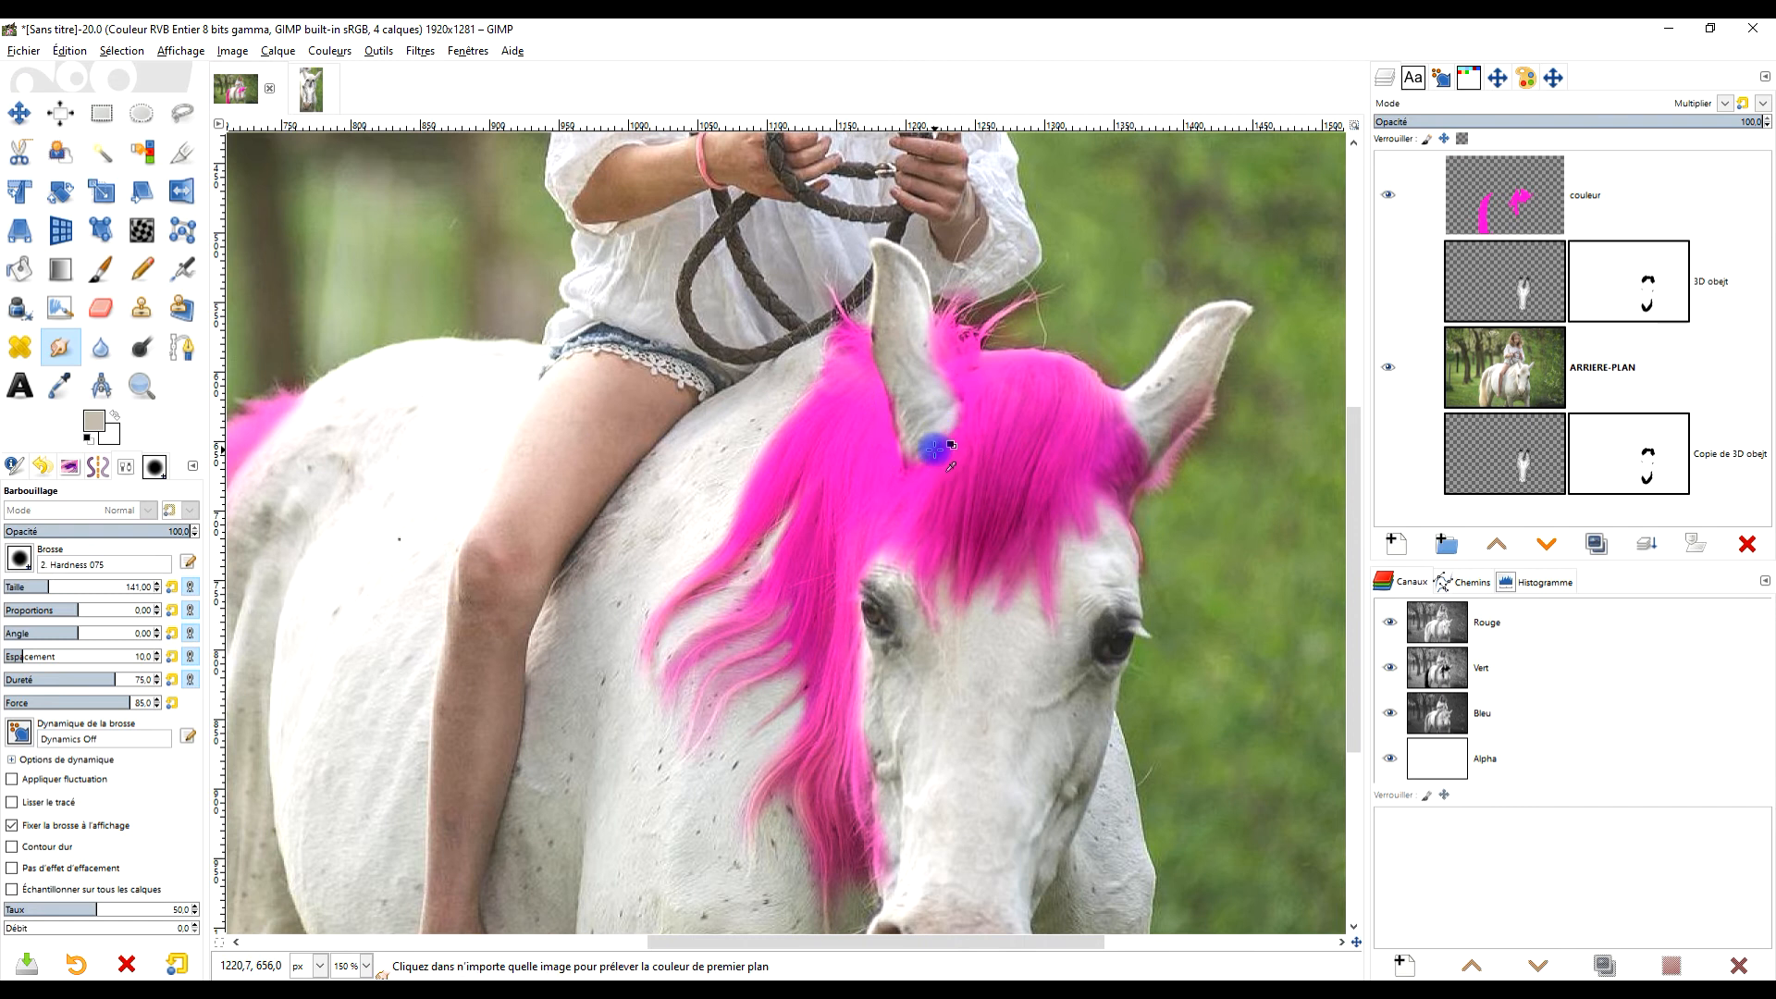
{"action": "scroll", "coordinate": [773, 519], "scroll_direction": "down", "scroll_amount": 1, "text": "ctrl"}
{"action": "scroll", "coordinate": [935, 547], "scroll_direction": "up", "scroll_amount": 1, "text": "ctrl"}
{"action": "scroll", "coordinate": [1162, 417], "scroll_direction": "down", "scroll_amount": 1}
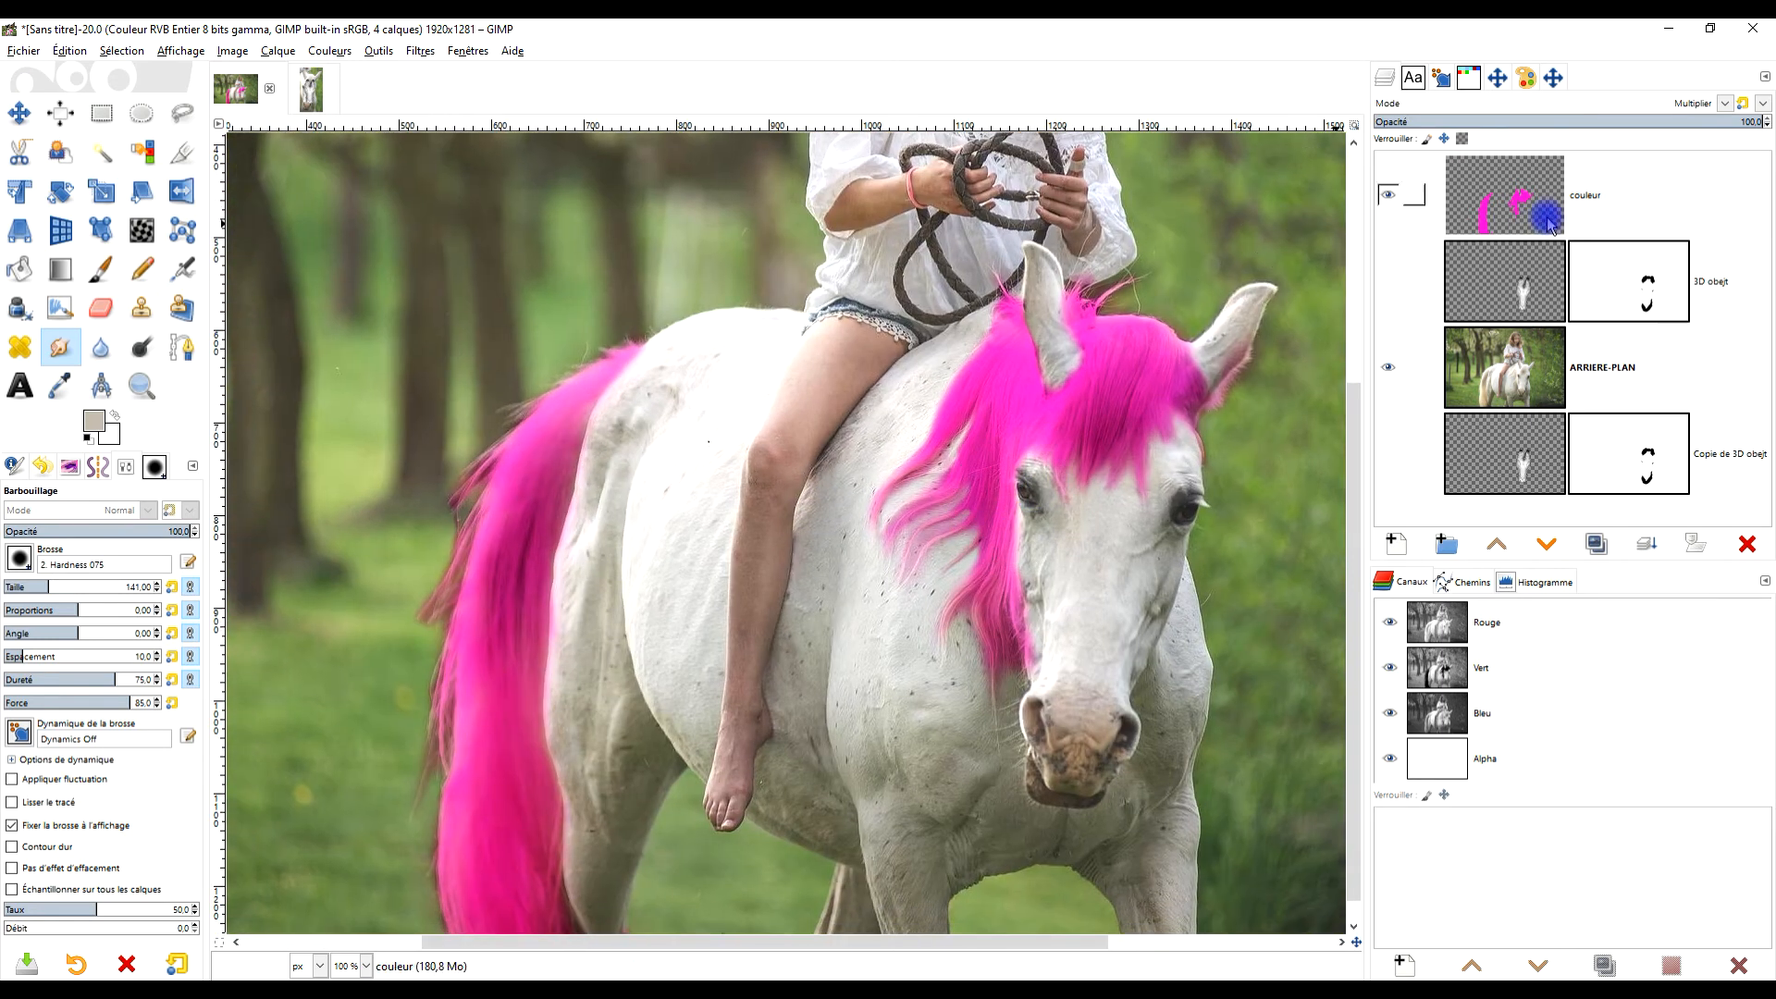
Open the Hue-Saturation adjustment for the couleur layer.
{"action": "left_click", "coordinate": [1616, 176]}
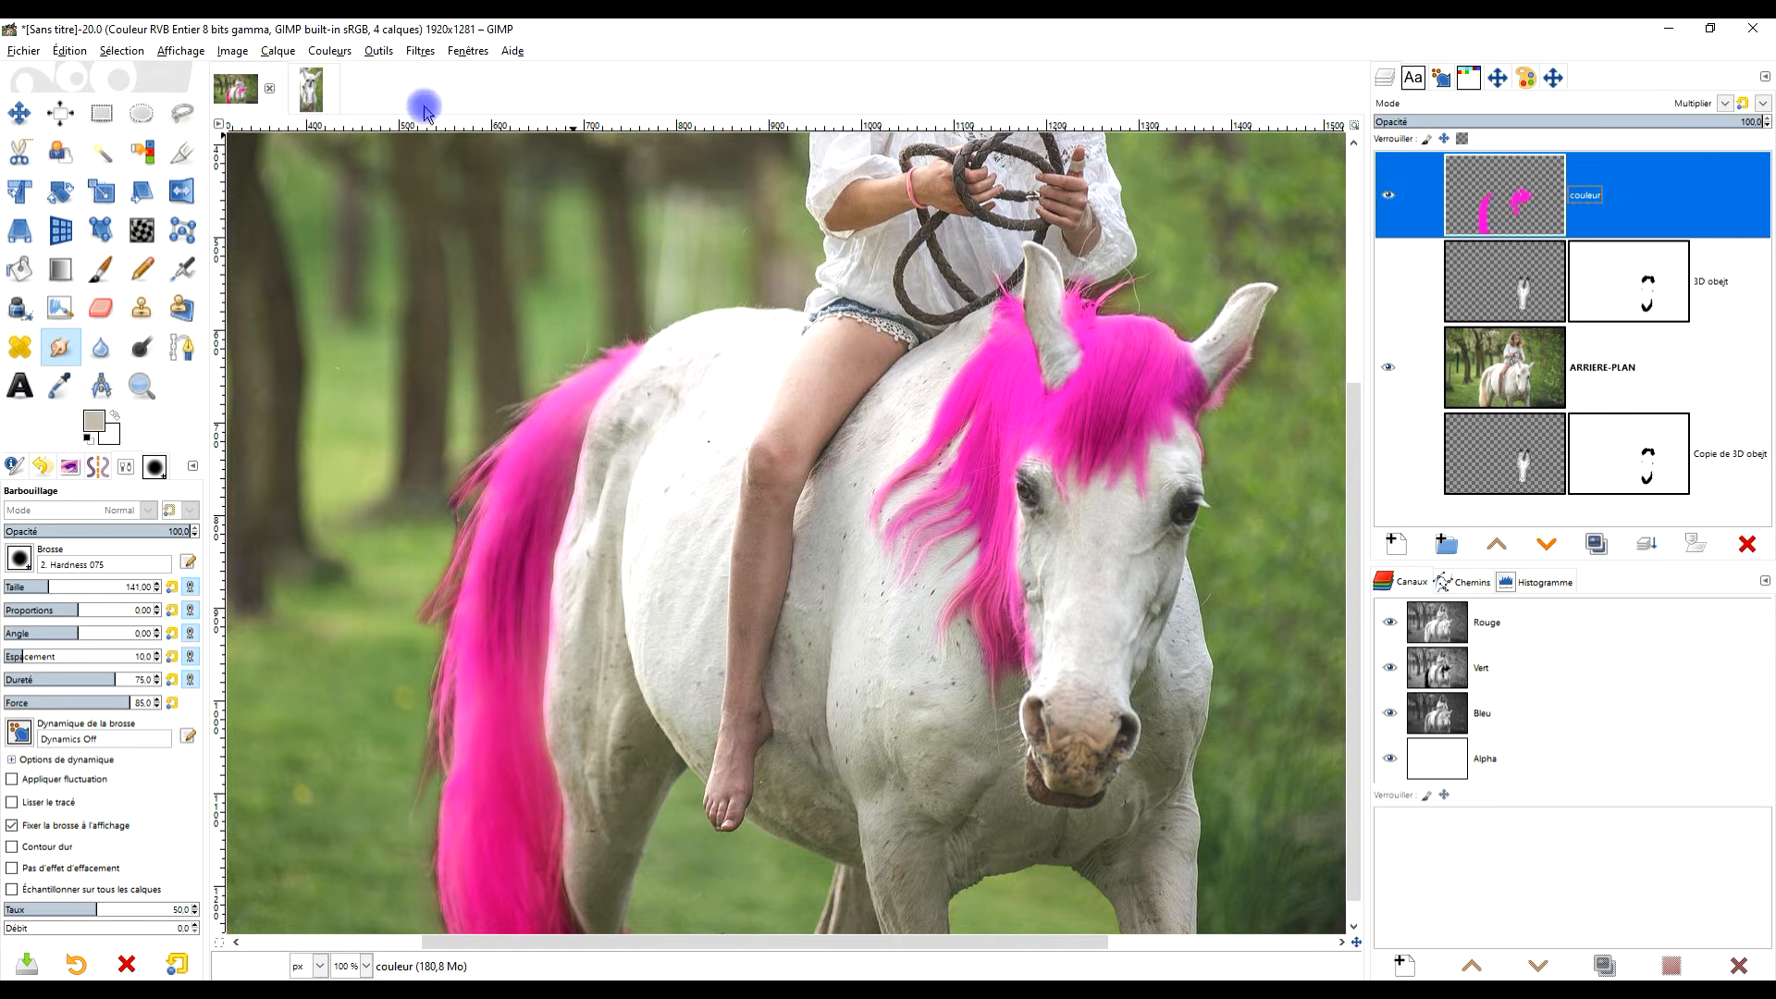
{"action": "left_click", "coordinate": [332, 52]}
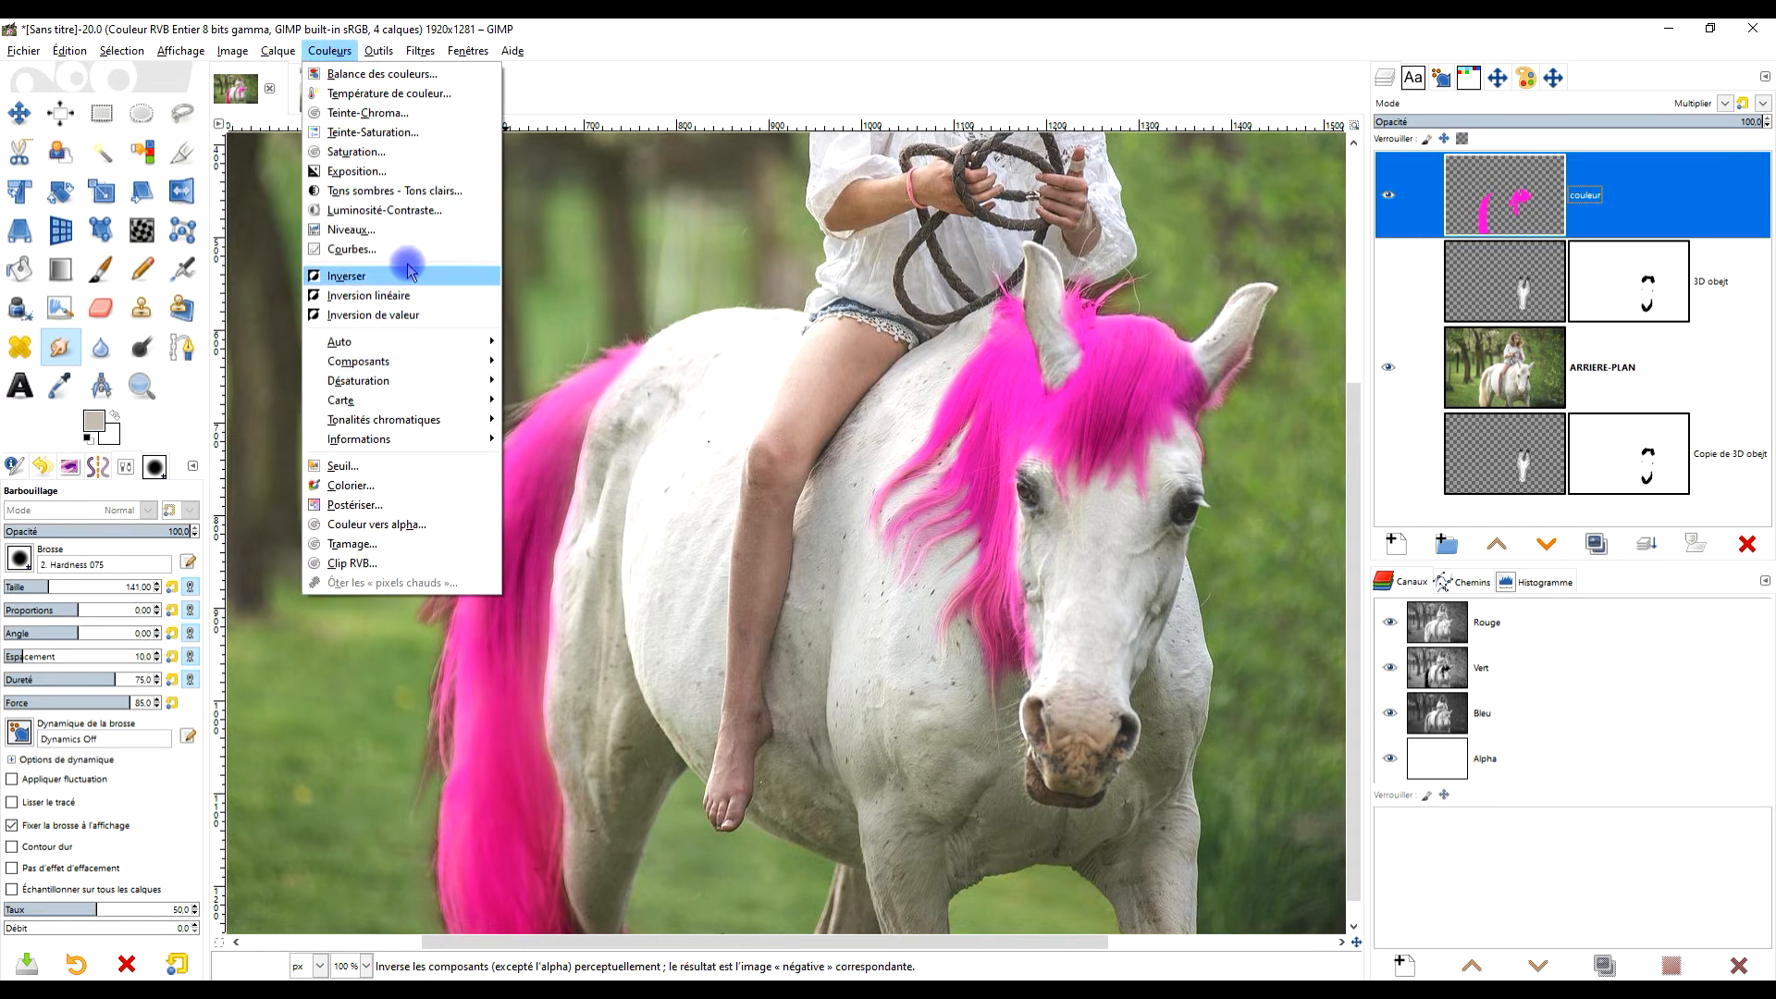
{"action": "left_click", "coordinate": [419, 134]}
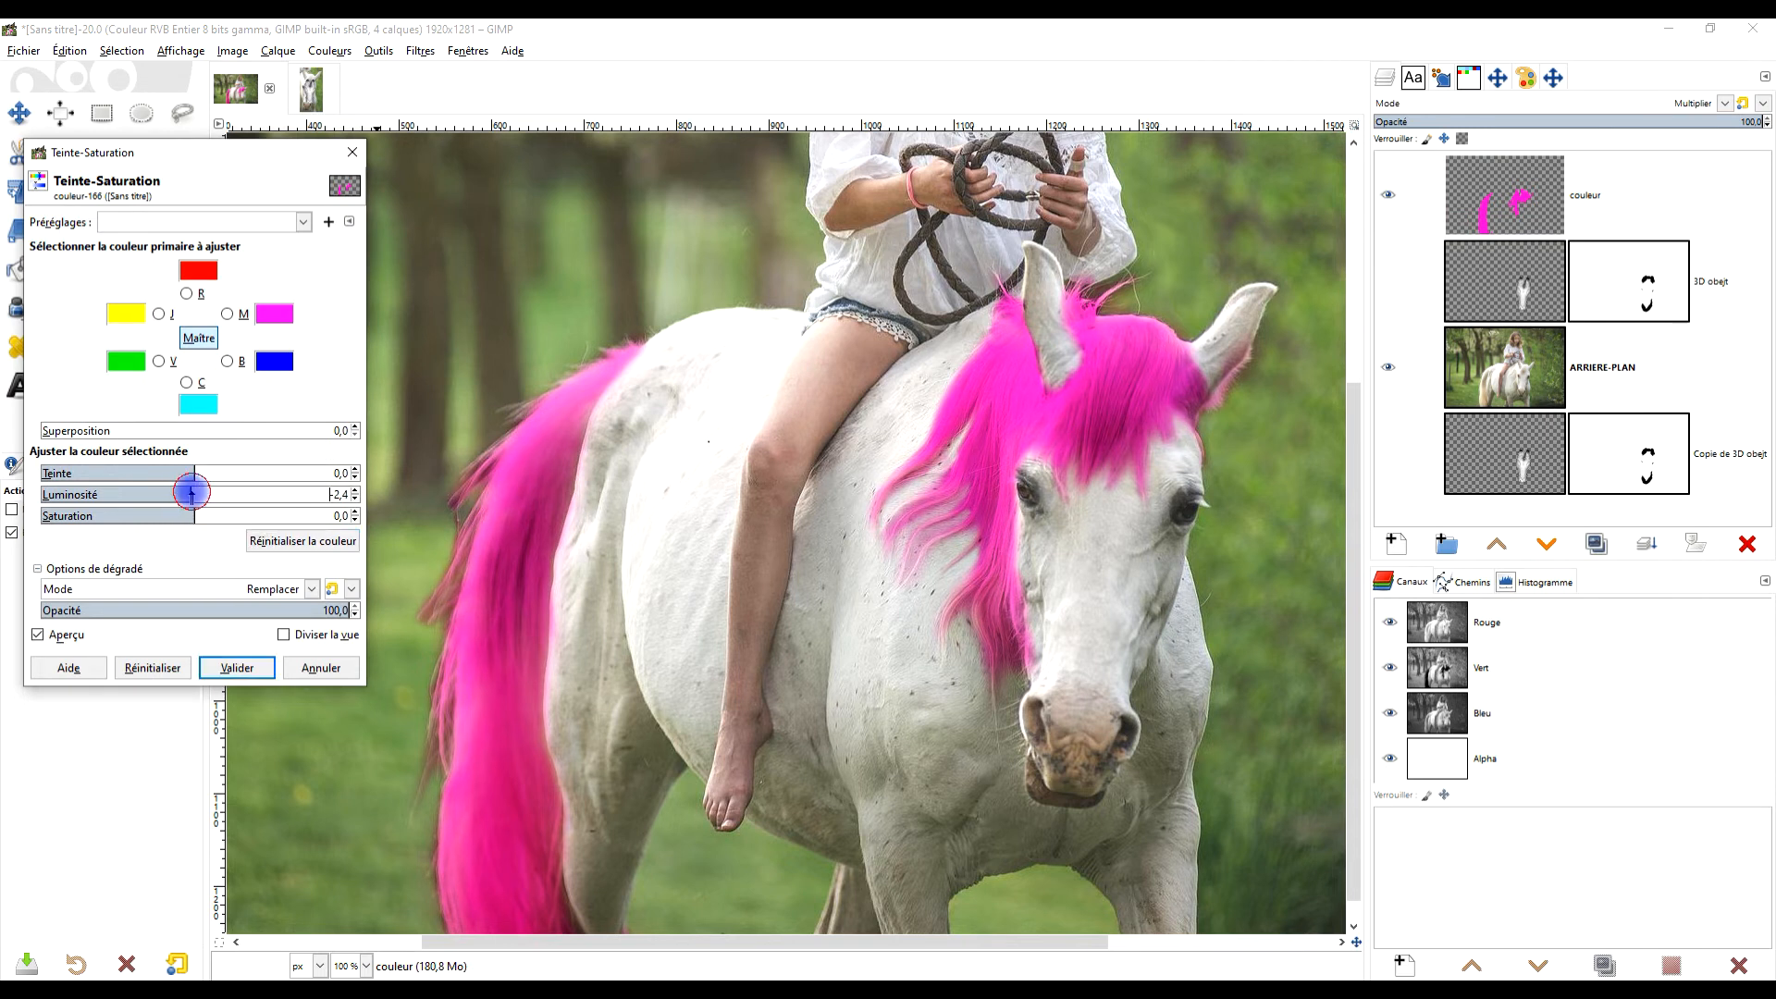
Try a lightness of -29.9, a saturation of 22.2 and a hue of -16.2 on the pink hair.
{"action": "mouse_move", "coordinate": [159, 495]}
{"action": "left_mouse_down"}
{"action": "mouse_move", "coordinate": [206, 496]}
{"action": "mouse_move", "coordinate": [149, 497]}
{"action": "left_mouse_up"}
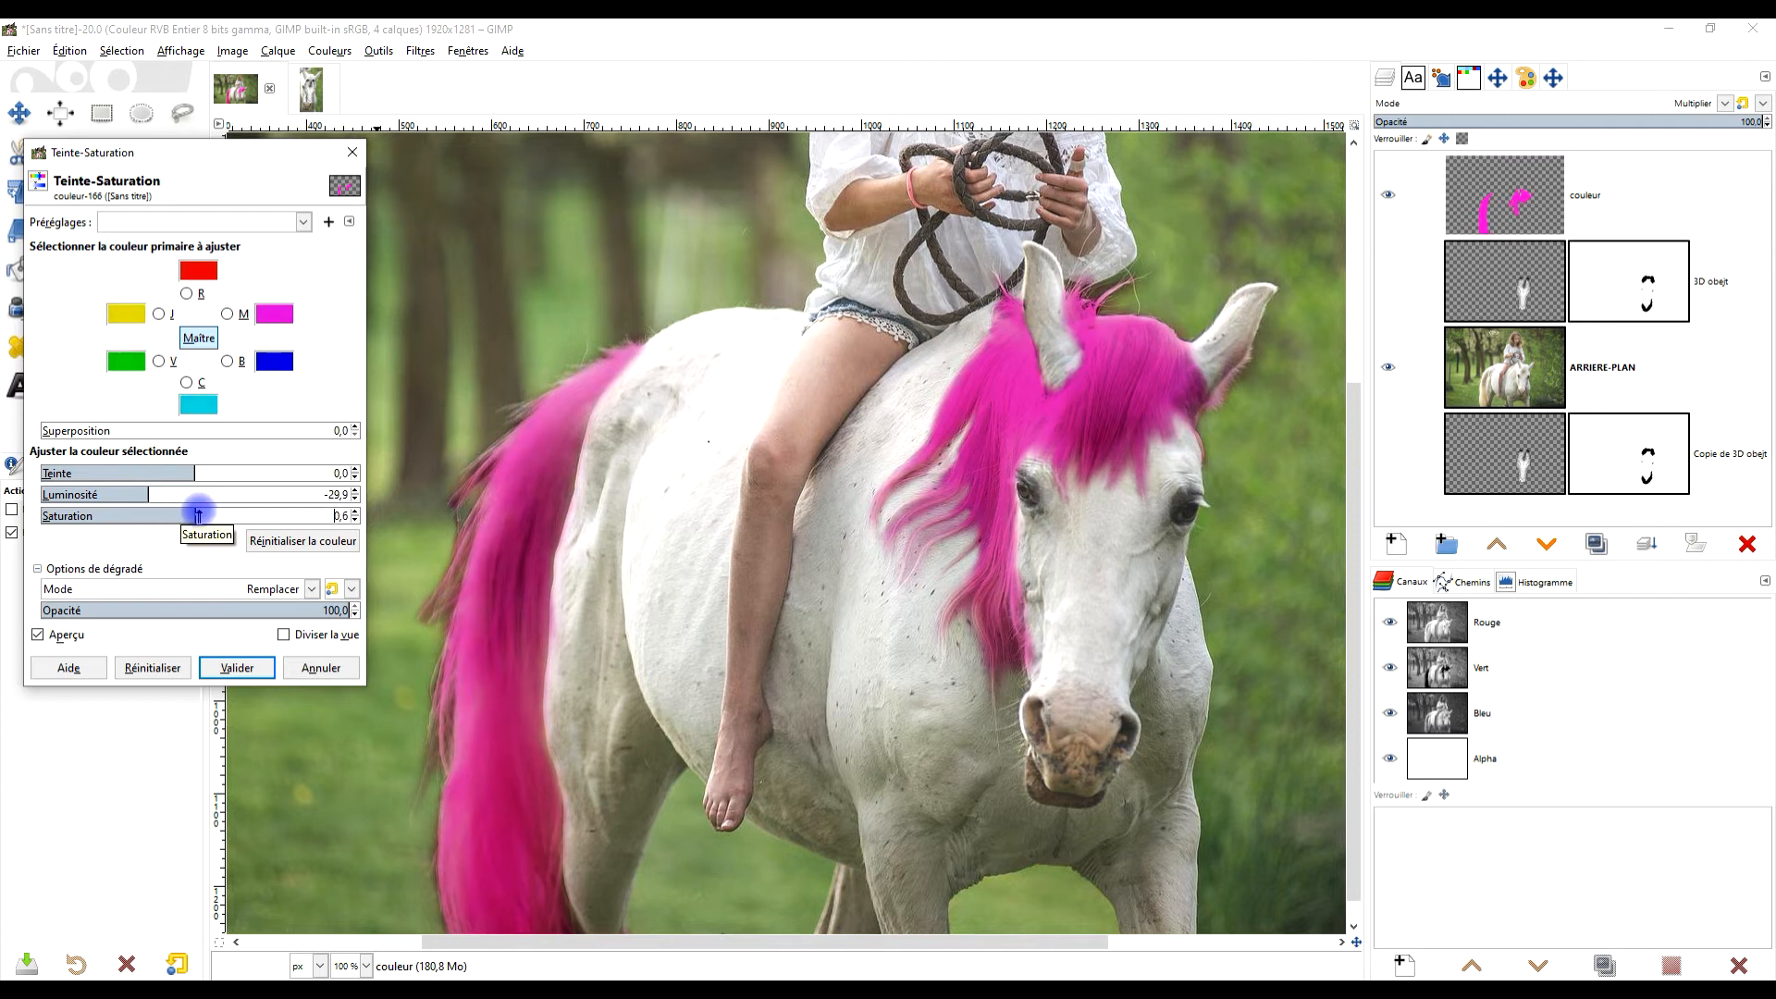
{"action": "scroll", "coordinate": [636, 522], "scroll_direction": "down", "scroll_amount": 2}
{"action": "scroll", "coordinate": [662, 594], "scroll_direction": "up", "scroll_amount": 2}
{"action": "scroll", "coordinate": [702, 504], "scroll_direction": "down", "scroll_amount": 3}
{"action": "left_click", "coordinate": [173, 474]}
{"action": "mouse_move", "coordinate": [173, 474]}
{"action": "left_mouse_down"}
{"action": "mouse_move", "coordinate": [236, 472]}
{"action": "mouse_move", "coordinate": [182, 471]}
{"action": "left_mouse_up"}
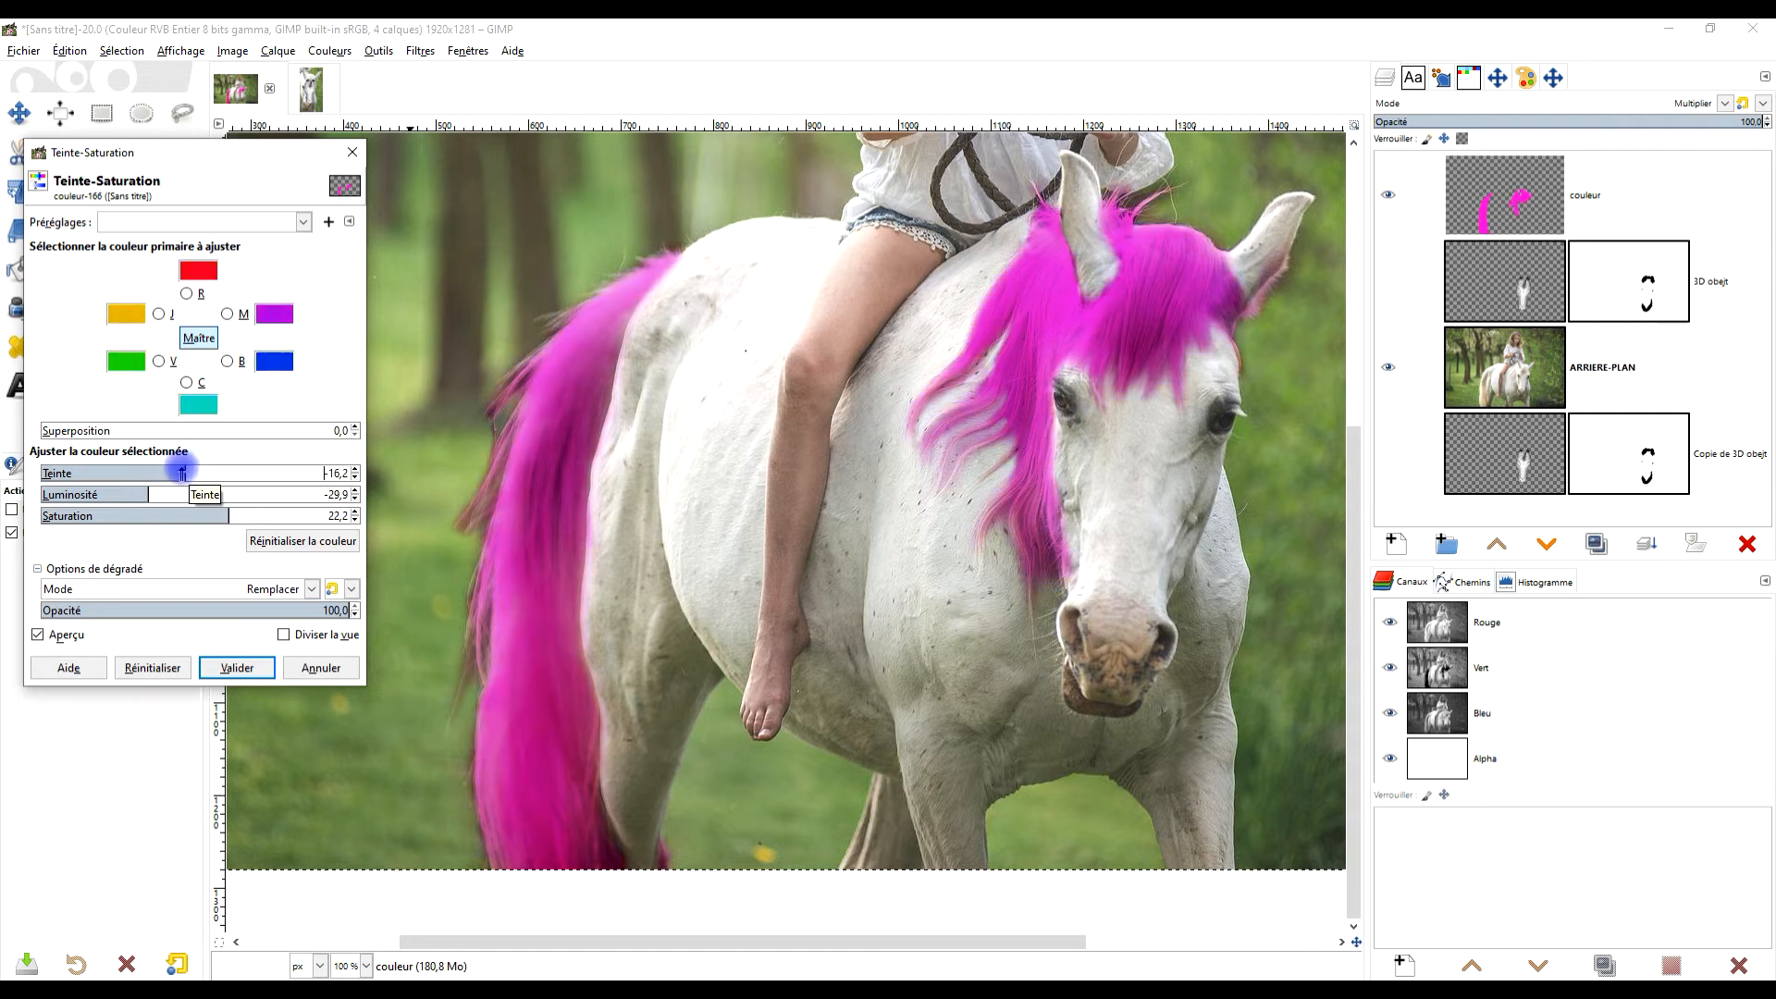
Reset the Hue-Saturation values and apply a hue shift of 12.9 to the couleur layer.
{"action": "left_click", "coordinate": [132, 670]}
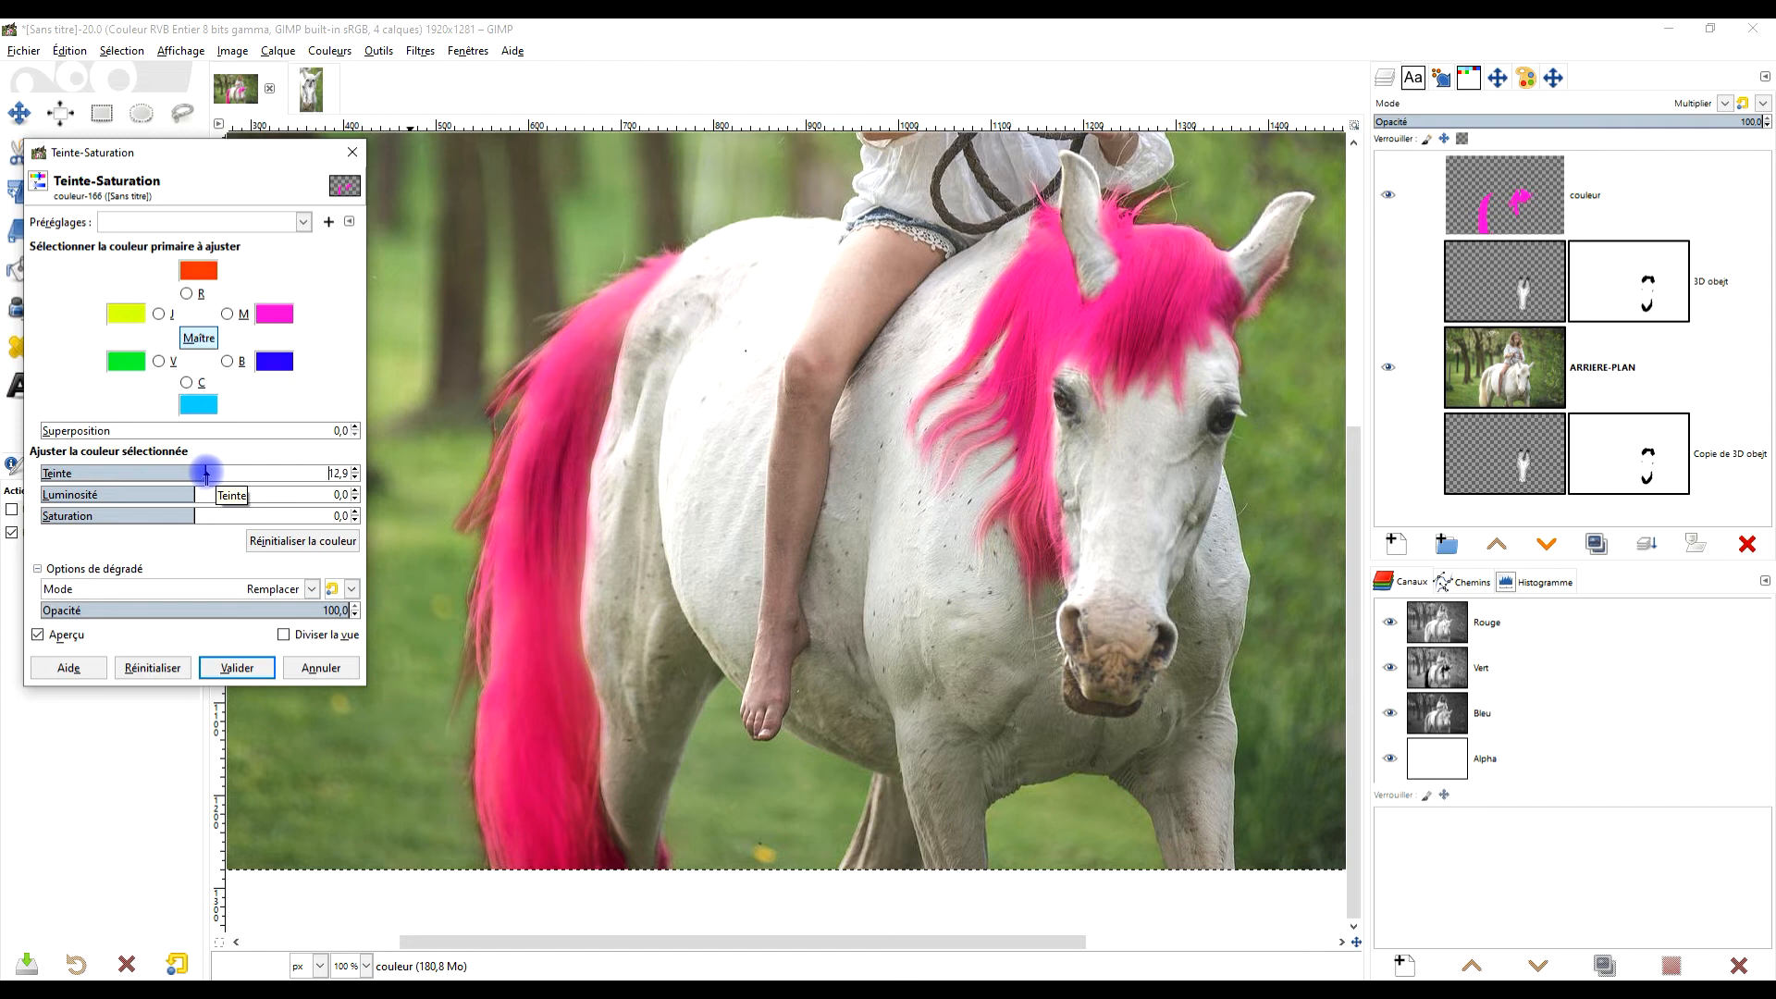
{"action": "left_click", "coordinate": [237, 666]}
Smudge the recoloured upper tail along its inner edge beside the rump.
{"action": "key", "text": "3"}
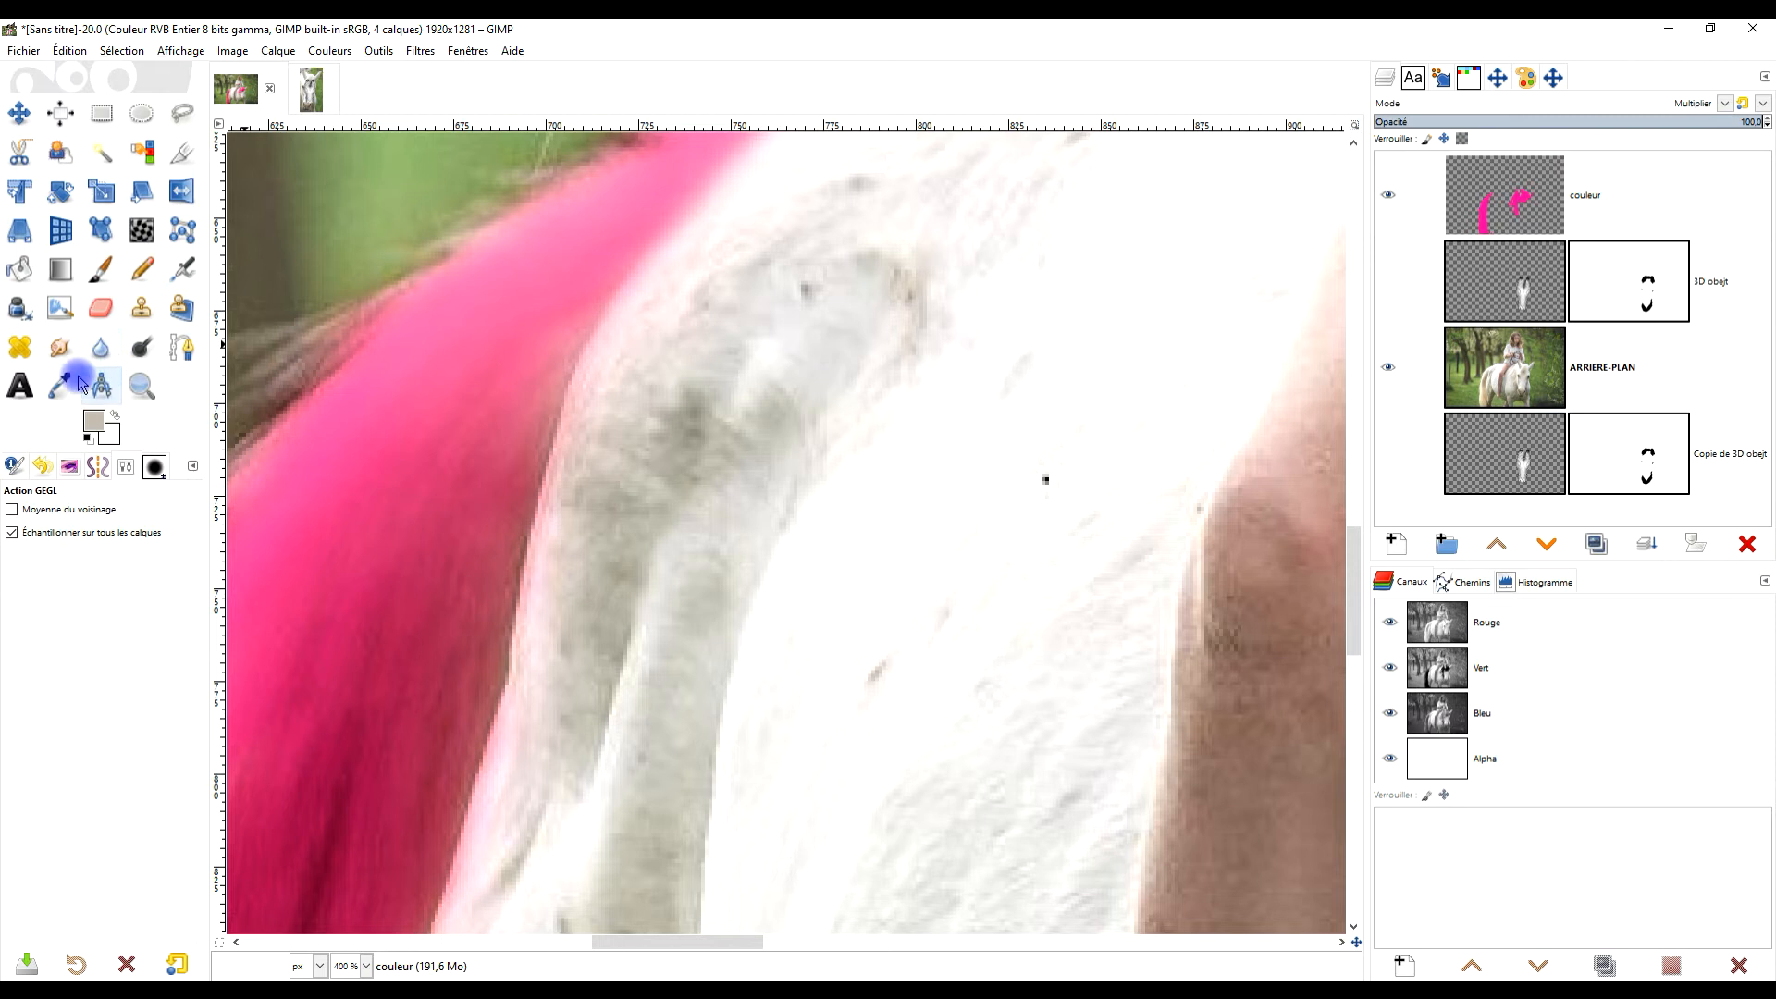
{"action": "left_click", "coordinate": [60, 347]}
{"action": "mouse_move", "coordinate": [461, 466]}
{"action": "left_mouse_down"}
{"action": "mouse_move", "coordinate": [555, 319]}
{"action": "mouse_move", "coordinate": [548, 333]}
{"action": "left_mouse_up"}
{"action": "left_click_drag", "start_coordinate": [455, 577], "coordinate": [480, 565]}
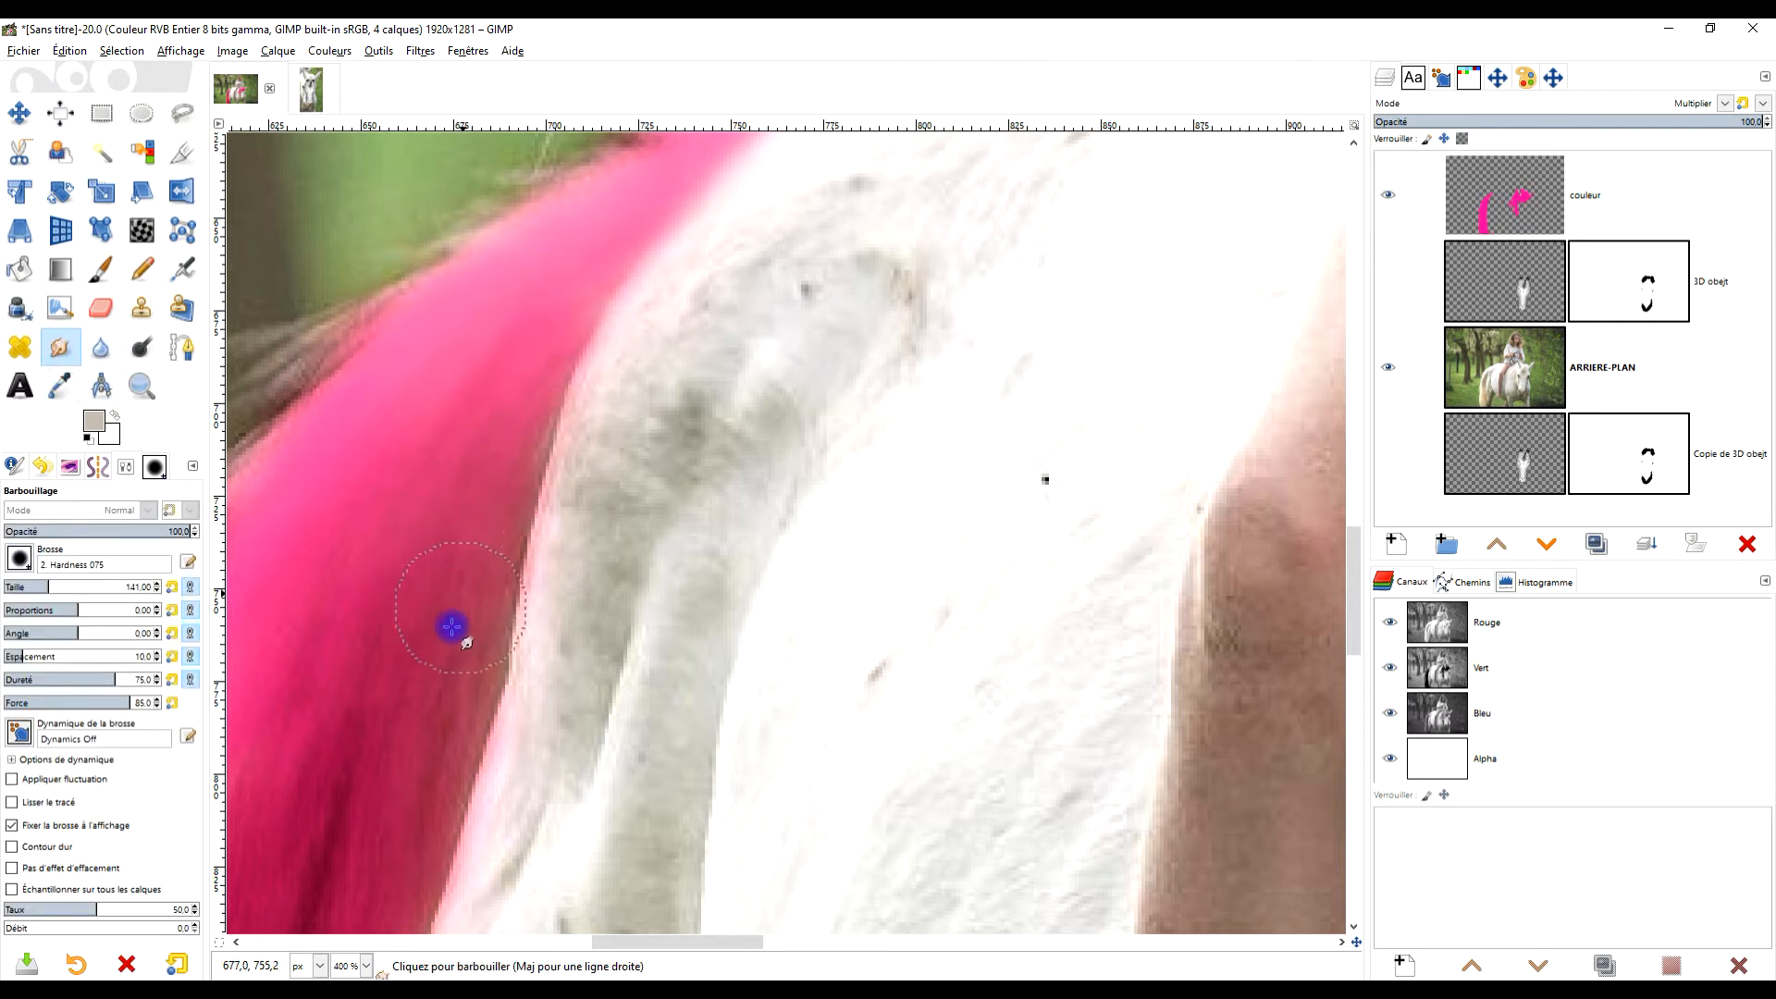
{"action": "scroll", "coordinate": [1050, 376], "scroll_direction": "down", "scroll_amount": 5}
{"action": "scroll", "coordinate": [1058, 369], "scroll_direction": "up", "scroll_amount": 2}
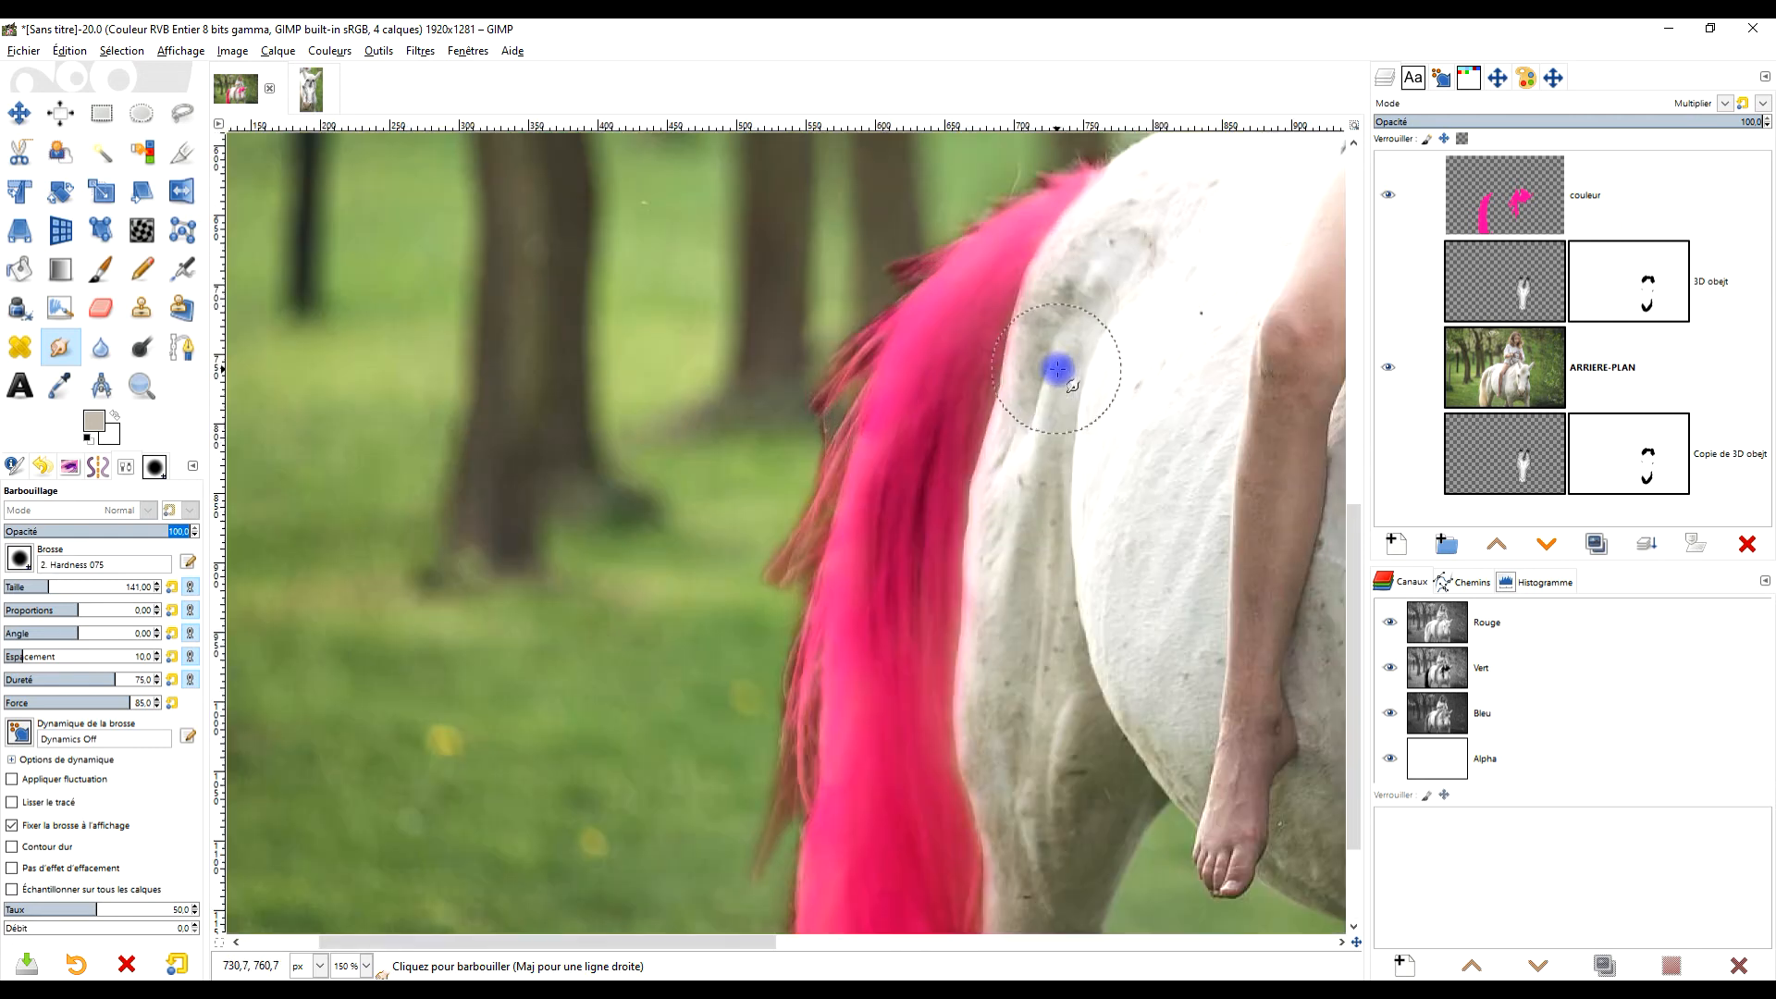
{"action": "scroll", "coordinate": [975, 426], "scroll_direction": "up", "scroll_amount": 2}
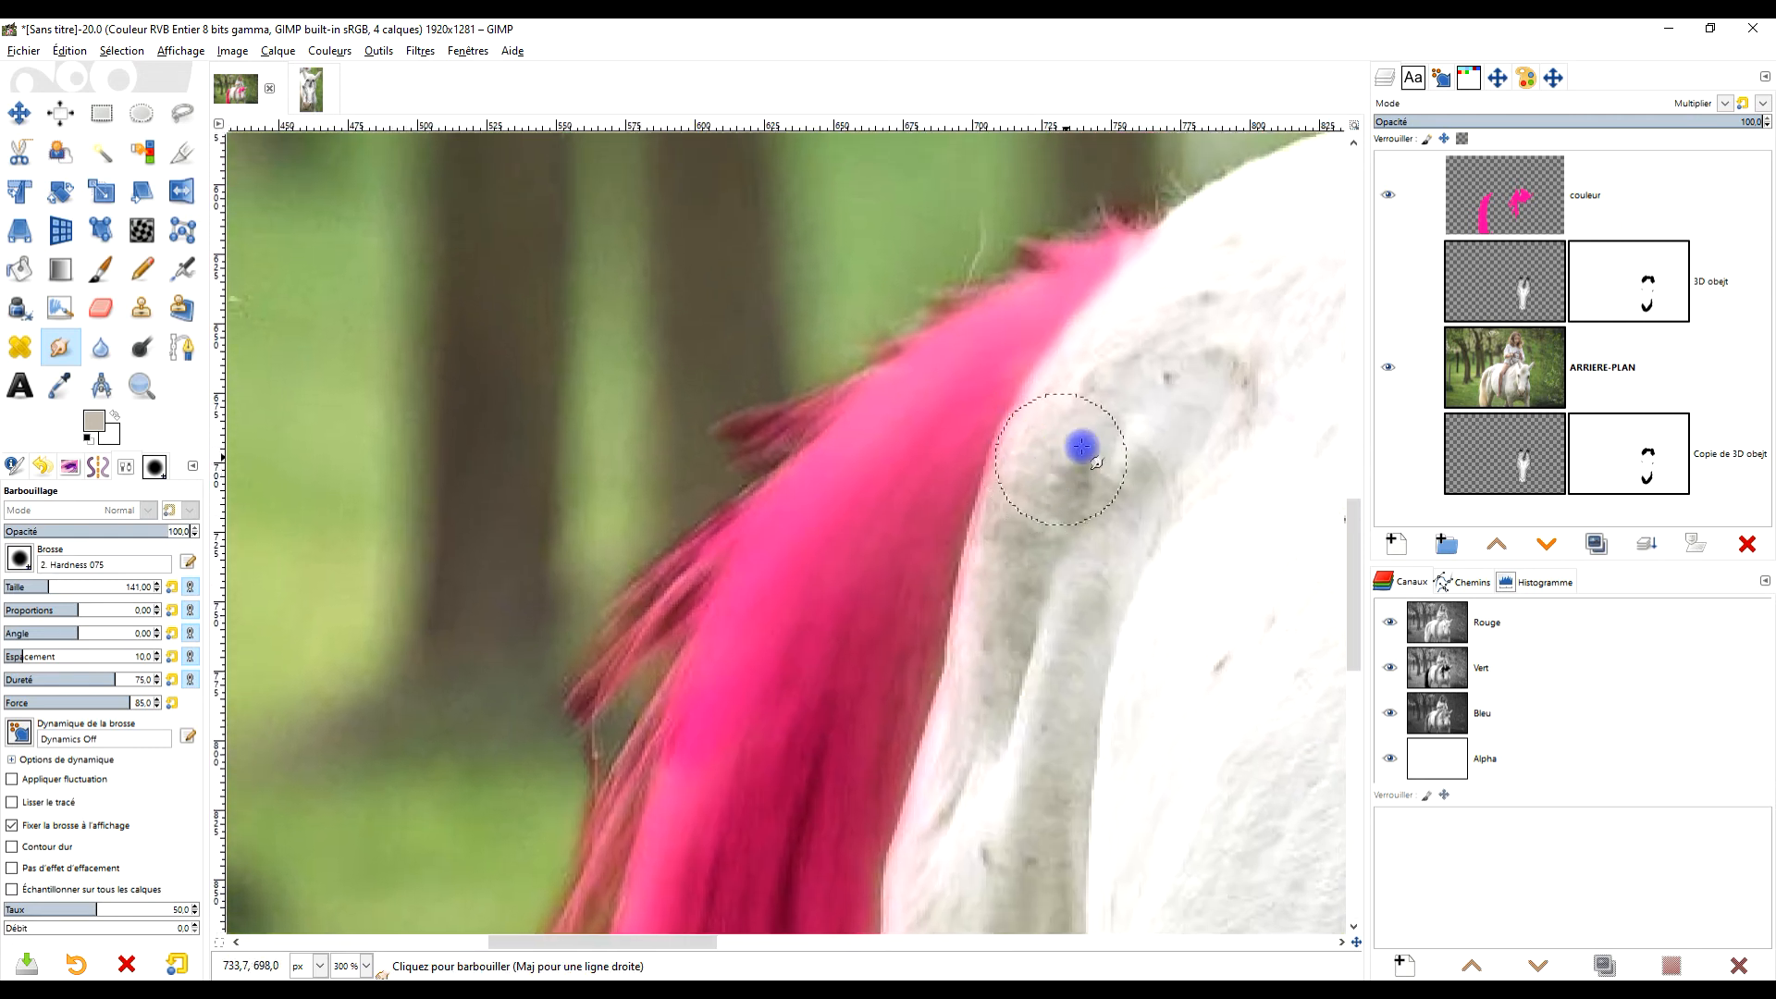
Open the Gaussian Blur filter for the couleur layer.
{"action": "left_click", "coordinate": [1532, 205]}
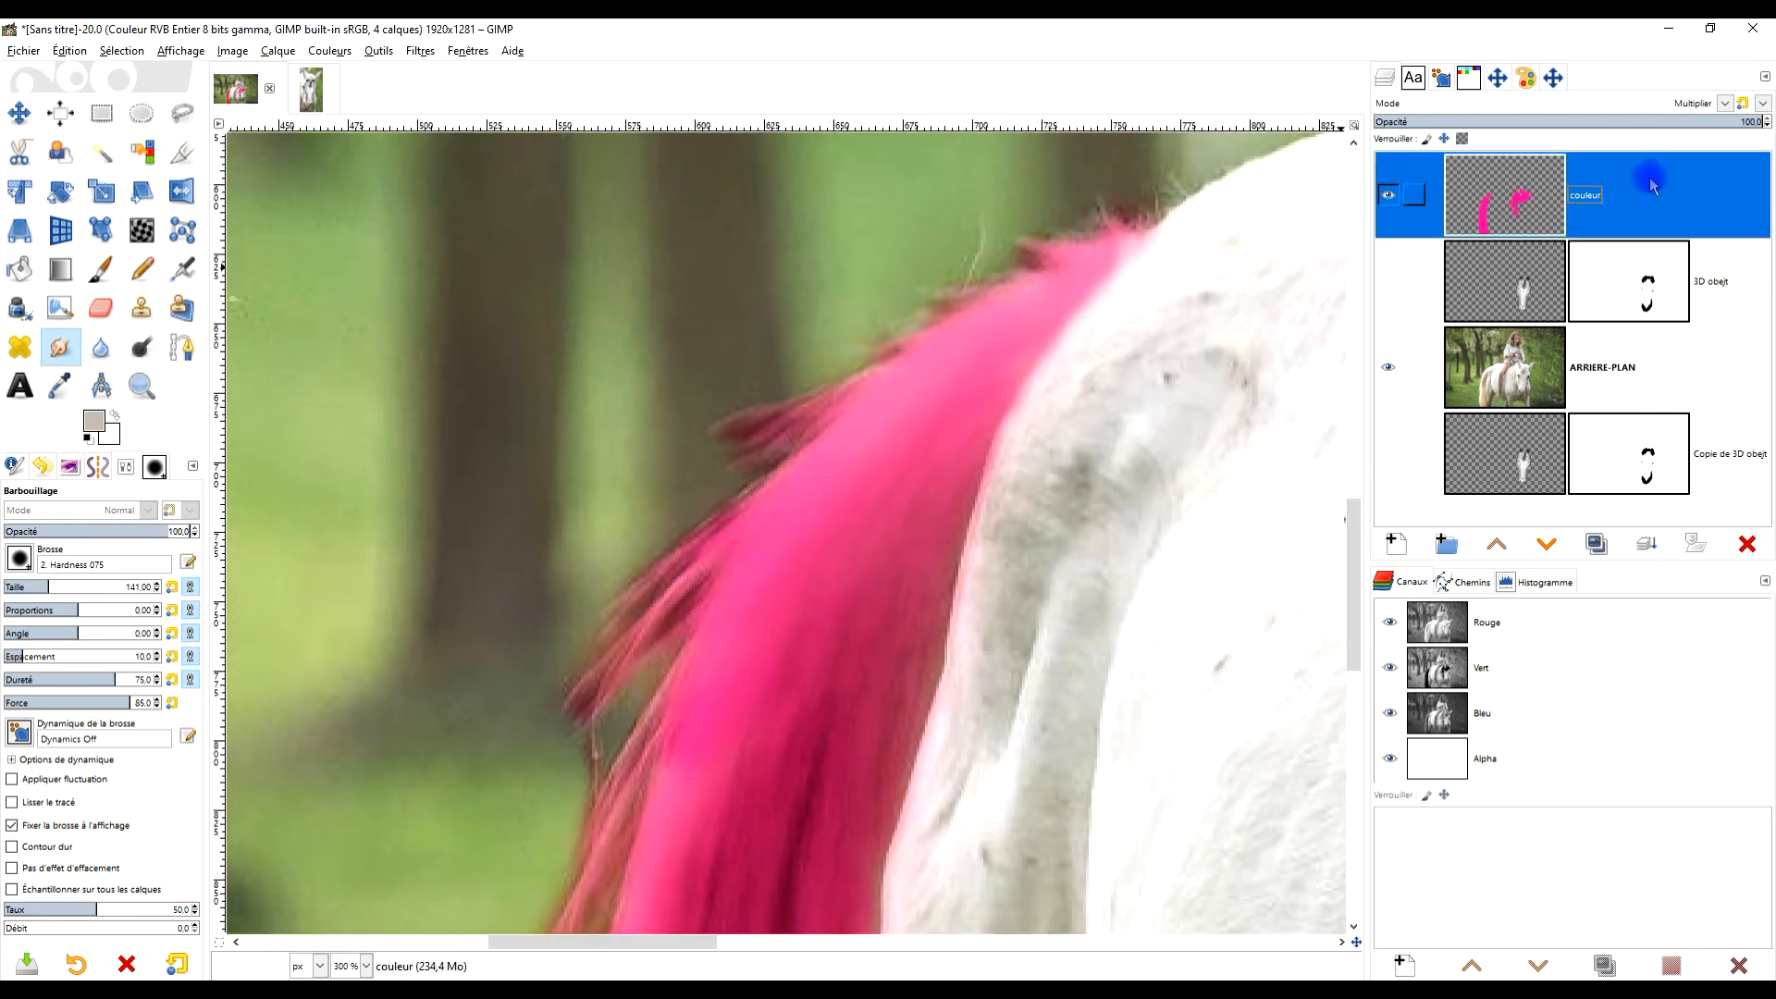
{"action": "scroll", "coordinate": [1070, 463], "scroll_direction": "down", "scroll_amount": 4}
{"action": "scroll", "coordinate": [1126, 496], "scroll_direction": "up", "scroll_amount": 1}
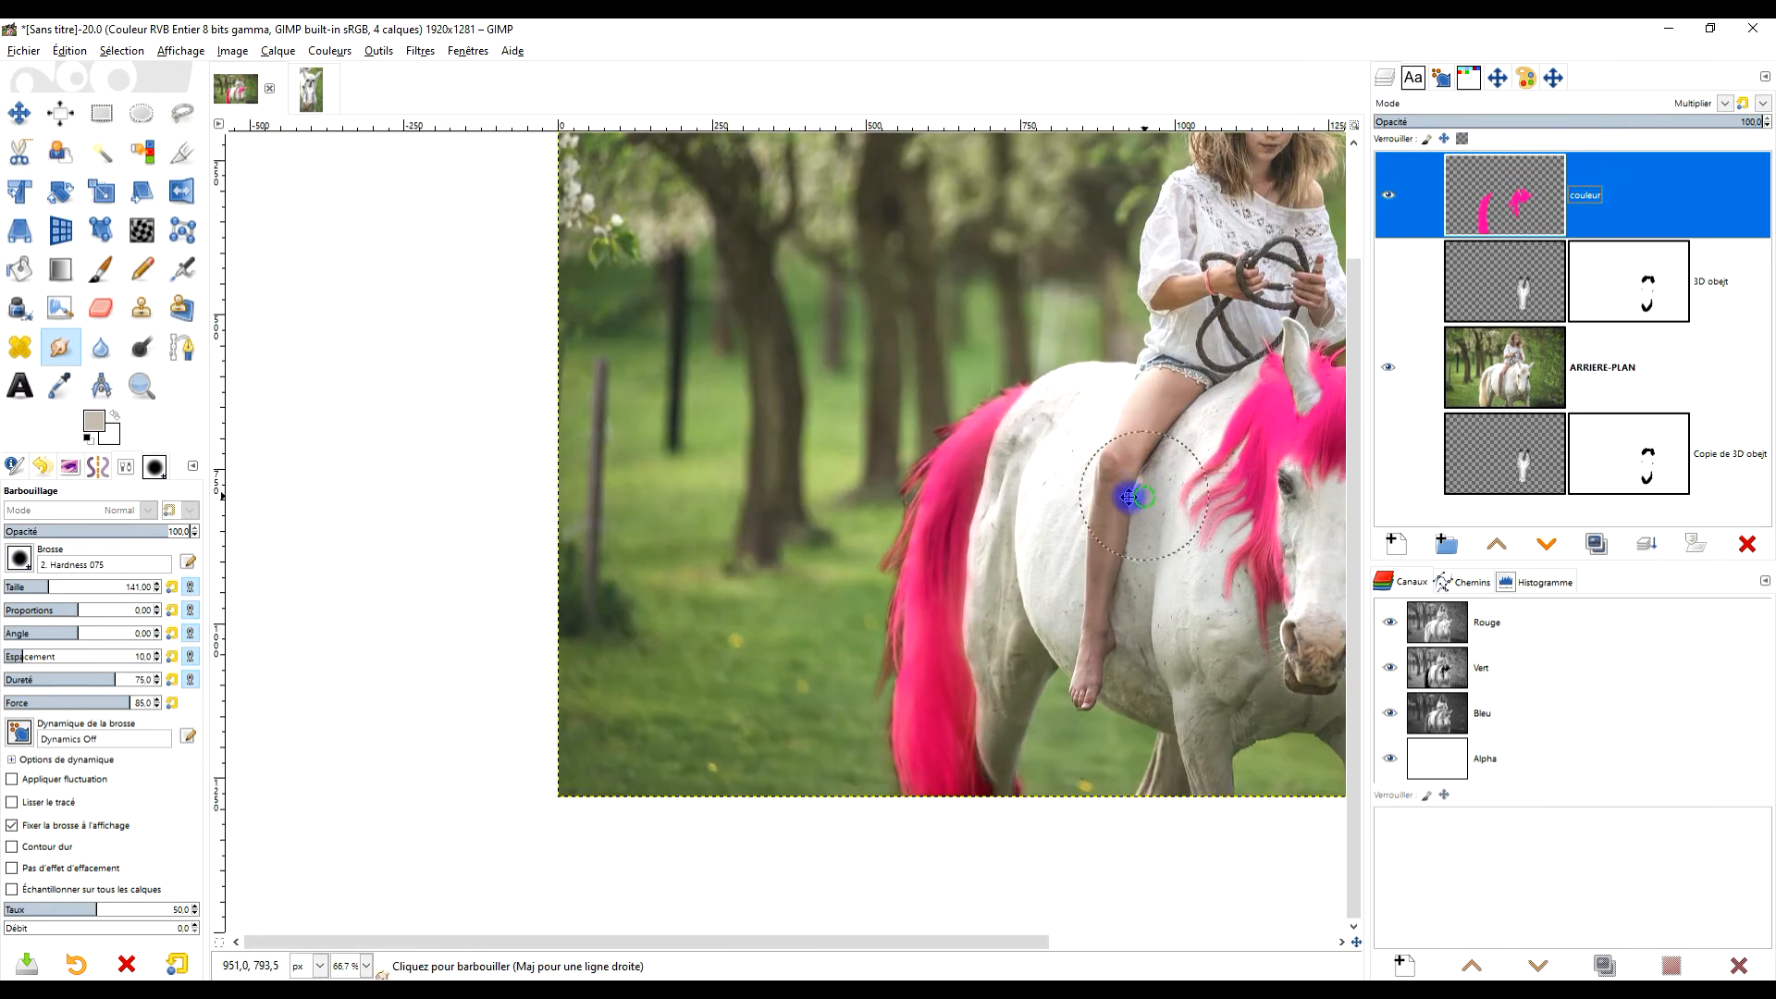
{"action": "scroll", "coordinate": [1018, 508], "scroll_direction": "down", "scroll_amount": 1}
{"action": "scroll", "coordinate": [1017, 508], "scroll_direction": "up", "scroll_amount": 2}
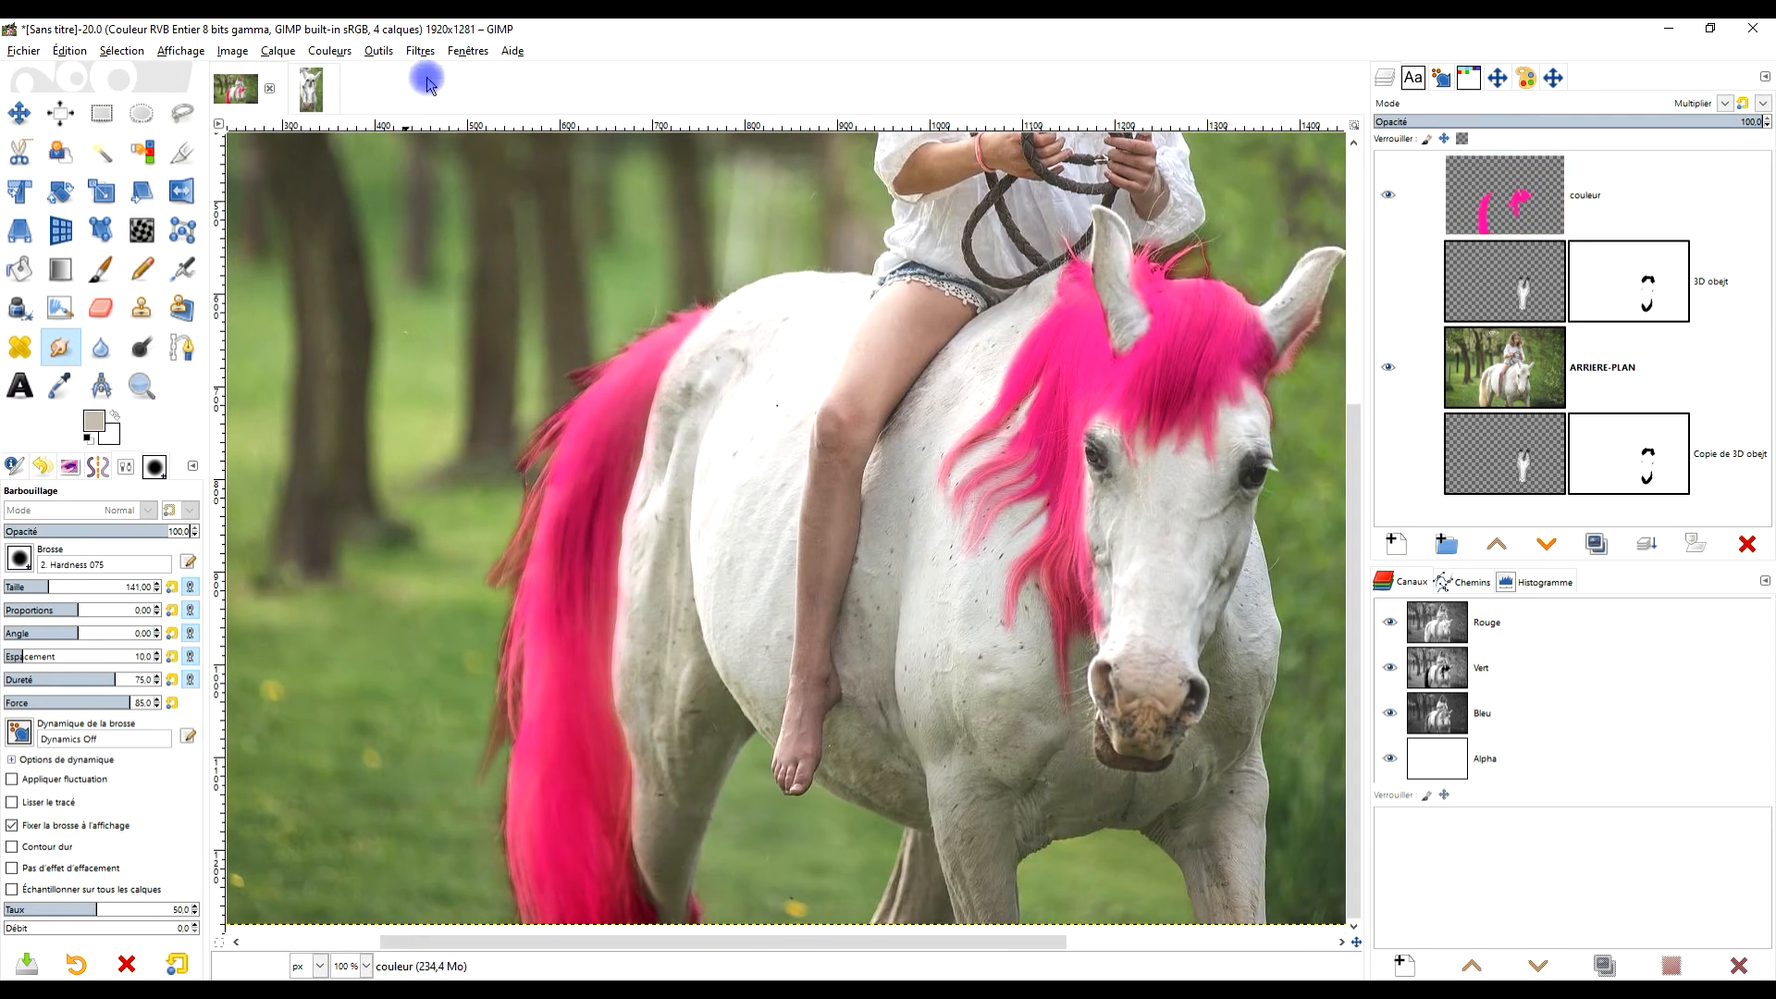
{"action": "left_click", "coordinate": [420, 50]}
{"action": "mouse_move", "coordinate": [513, 159]}
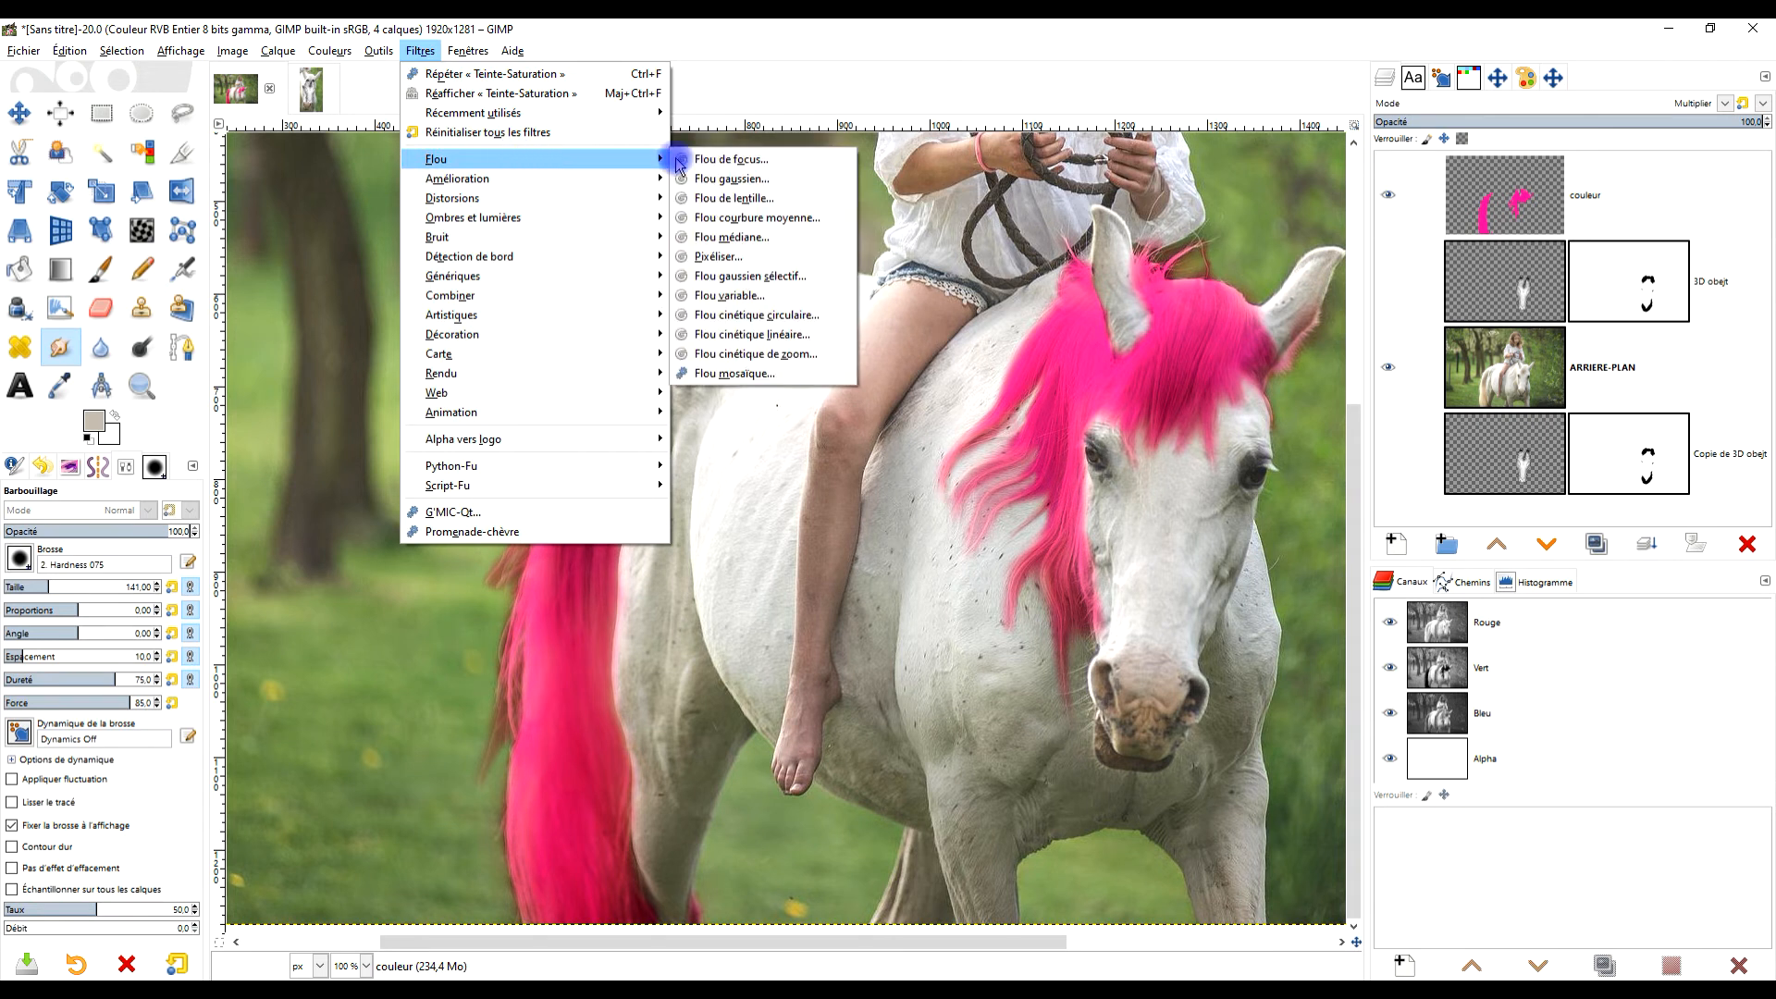
{"action": "left_click", "coordinate": [740, 180]}
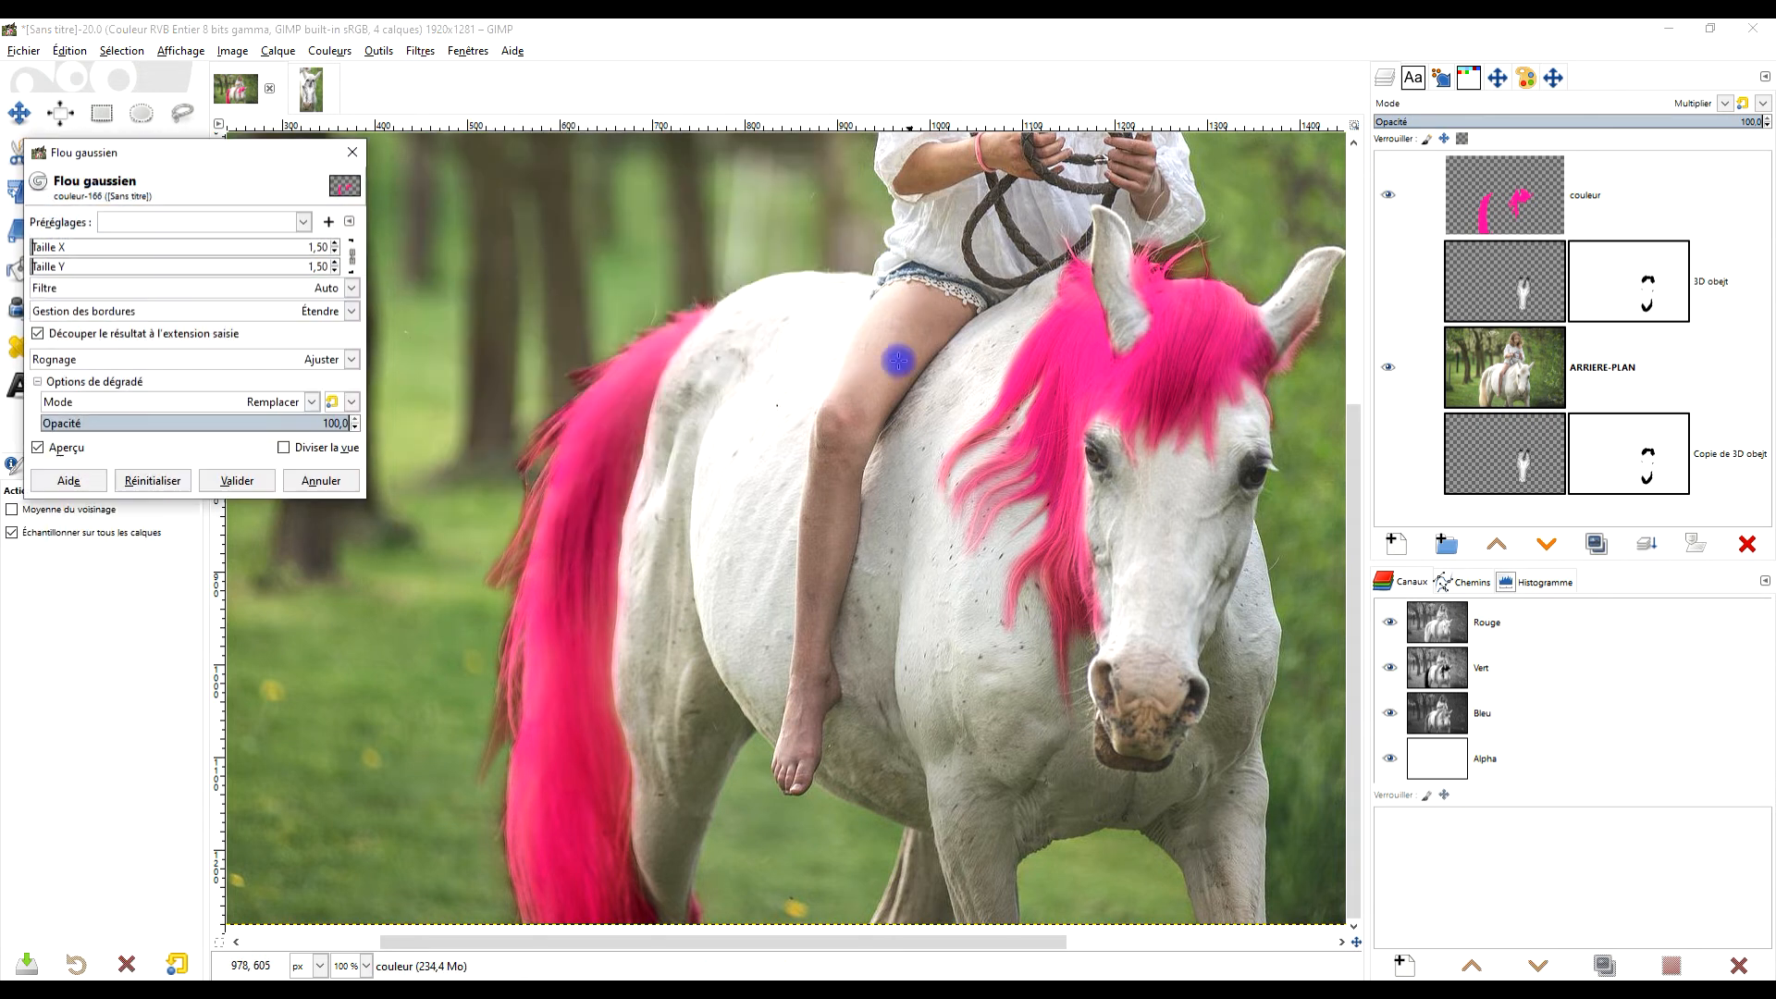
Set the Gaussian Blur size to 5.47 in X and Y and compare the image with the preview off and on.
{"action": "left_click", "coordinate": [50, 246]}
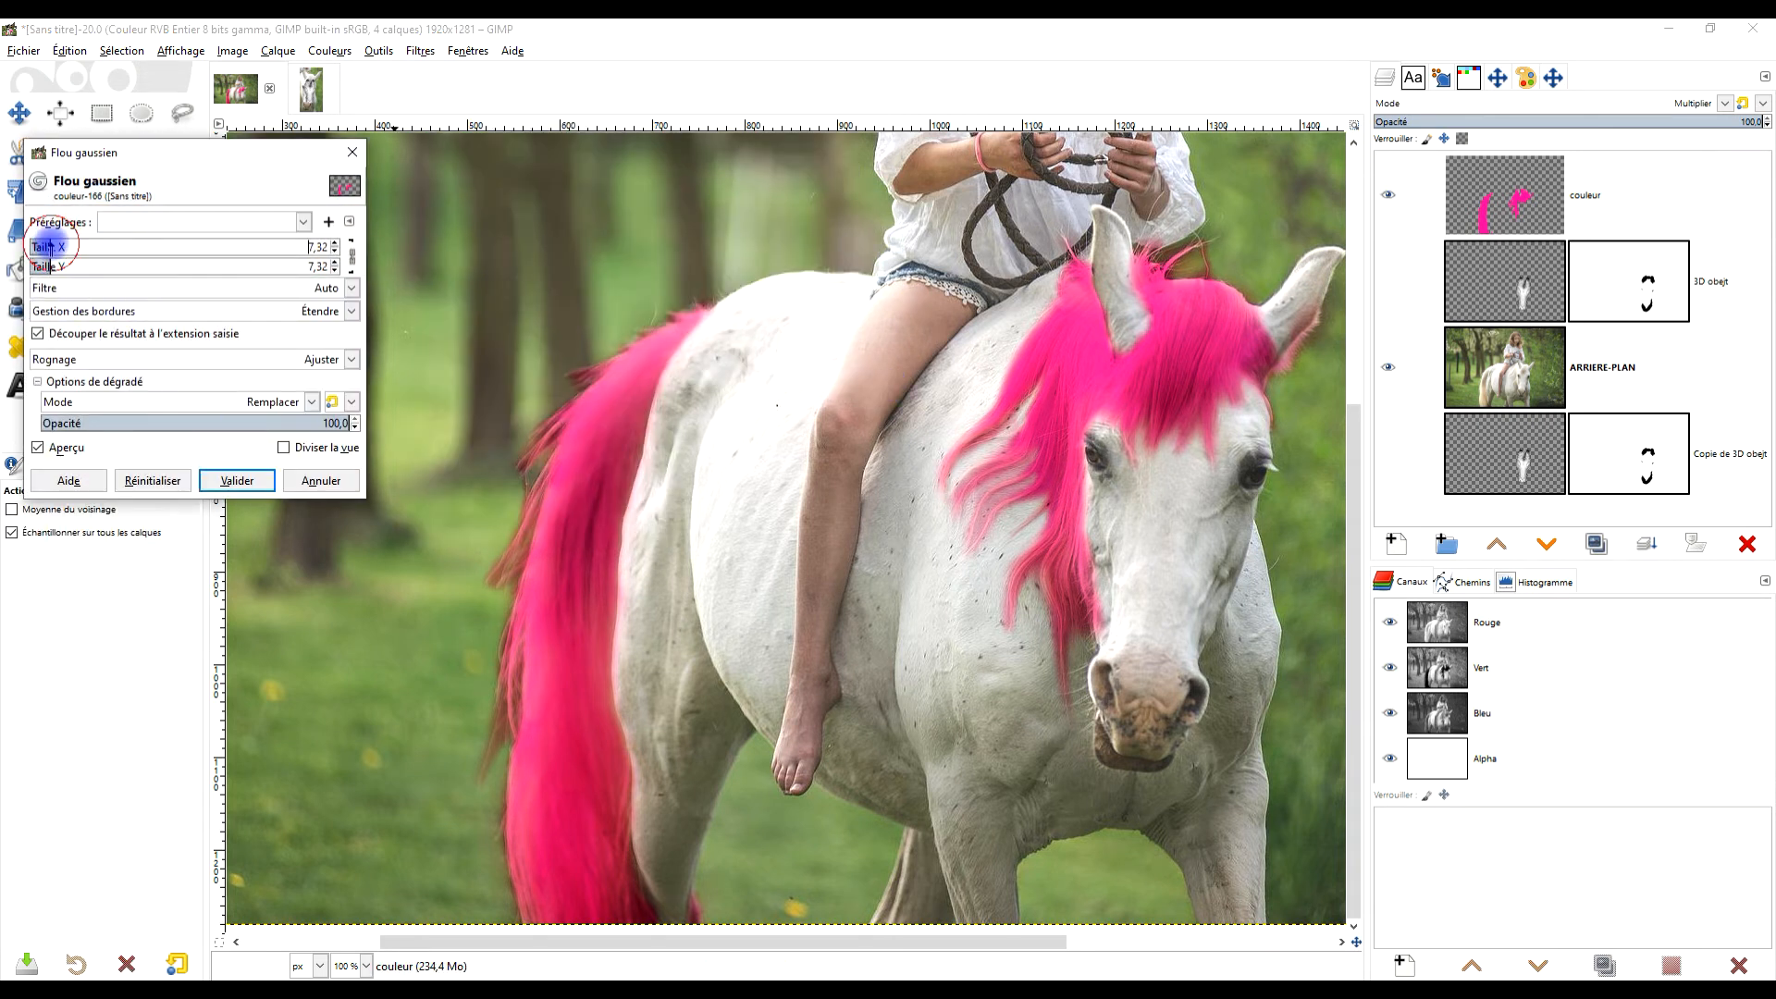
{"action": "left_click_drag", "start_coordinate": [45, 246], "coordinate": [45, 246]}
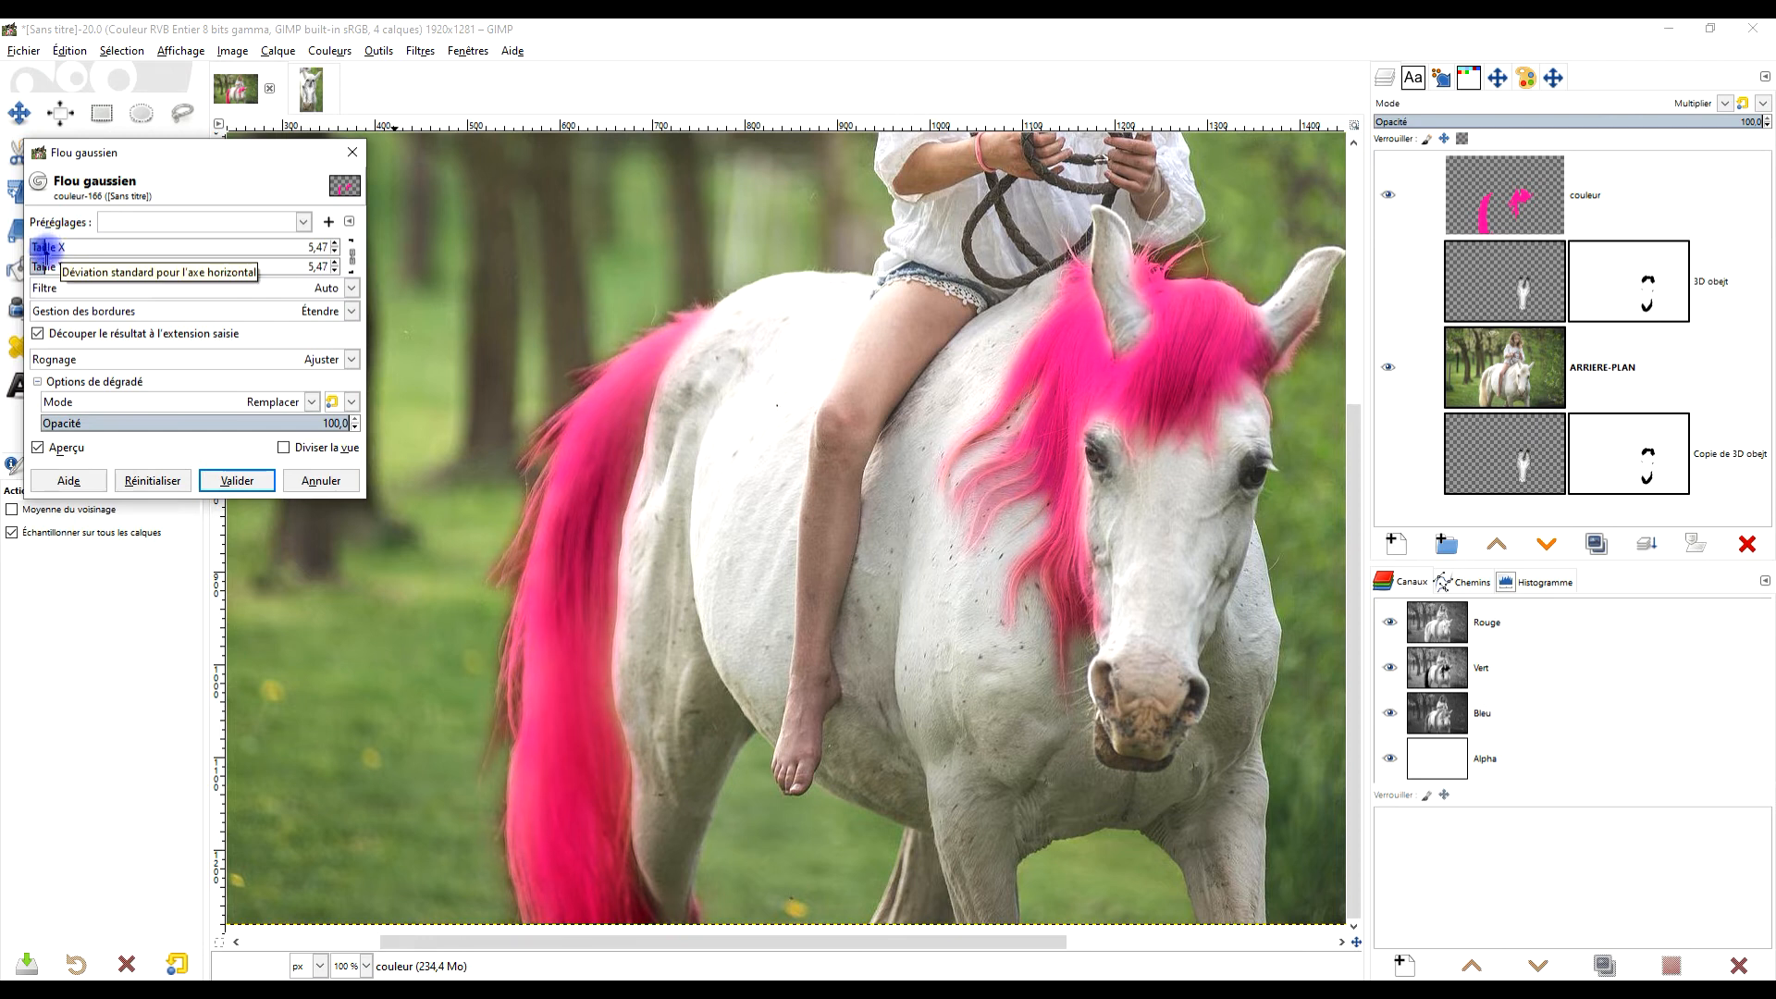
{"action": "left_click", "coordinate": [45, 449]}
{"action": "left_click", "coordinate": [46, 452]}
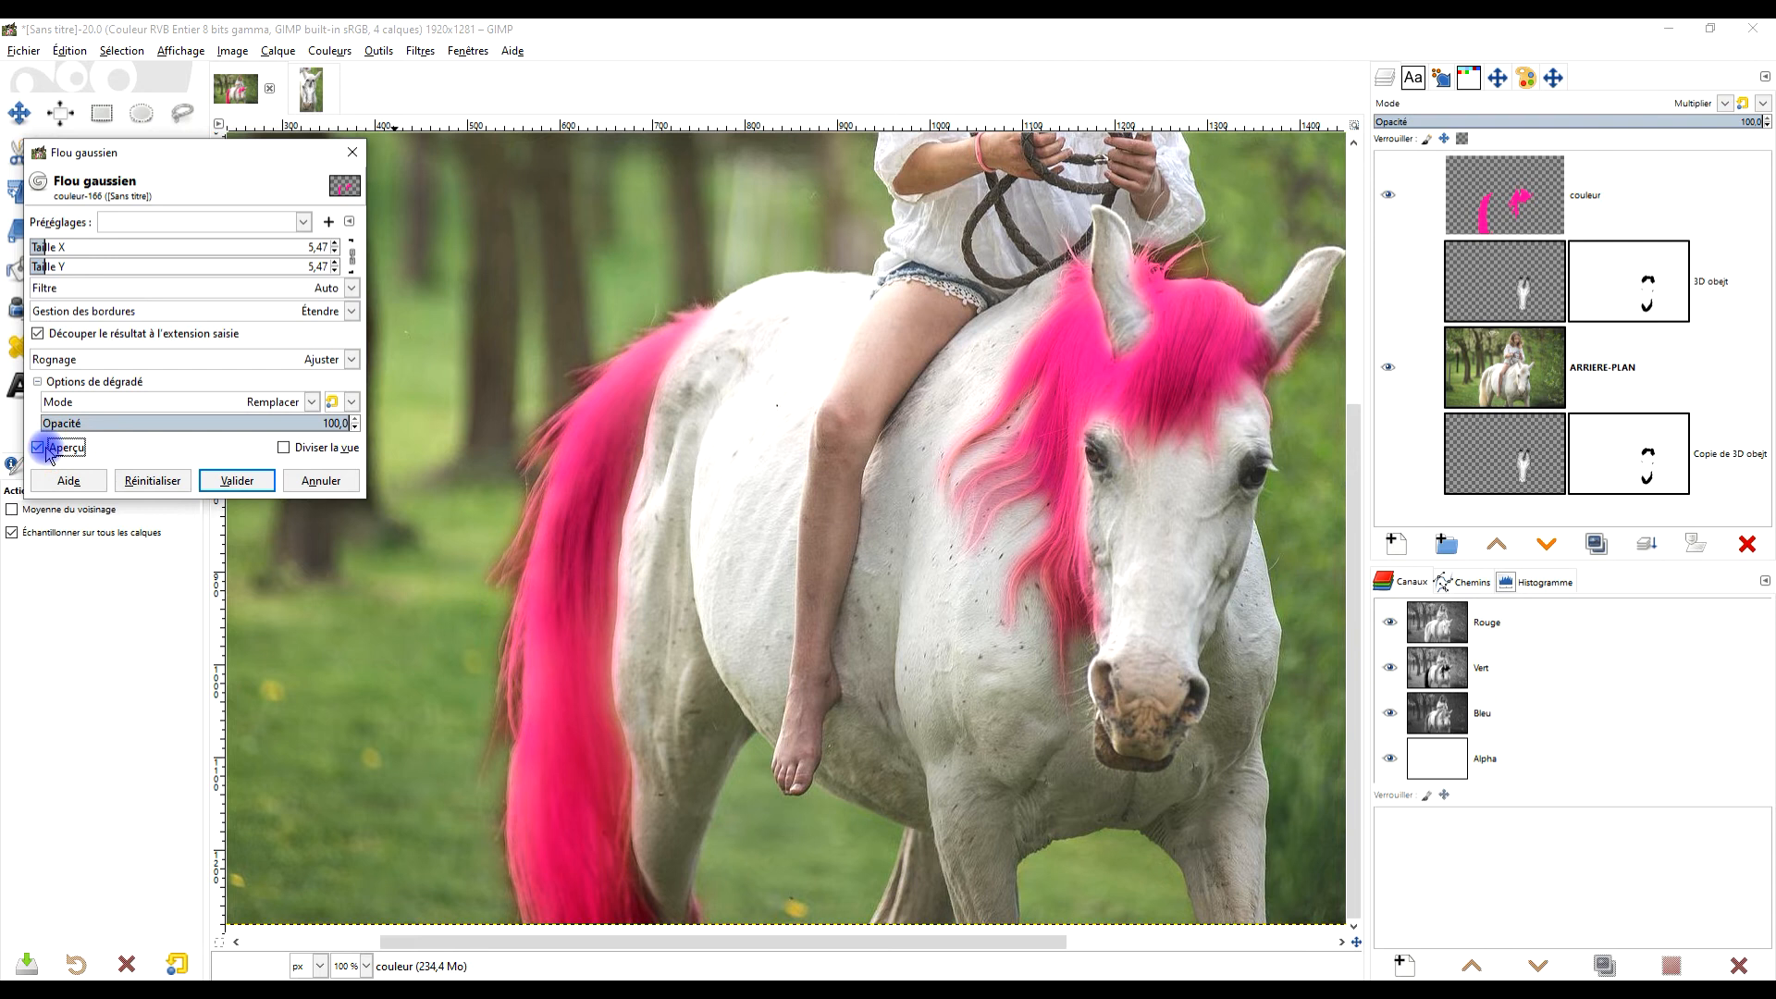
Try a Gaussian Blur size of 1.78 in X and Y and inspect the tail and mane edges.
{"action": "scroll", "coordinate": [1073, 499], "scroll_direction": "up", "scroll_amount": 2}
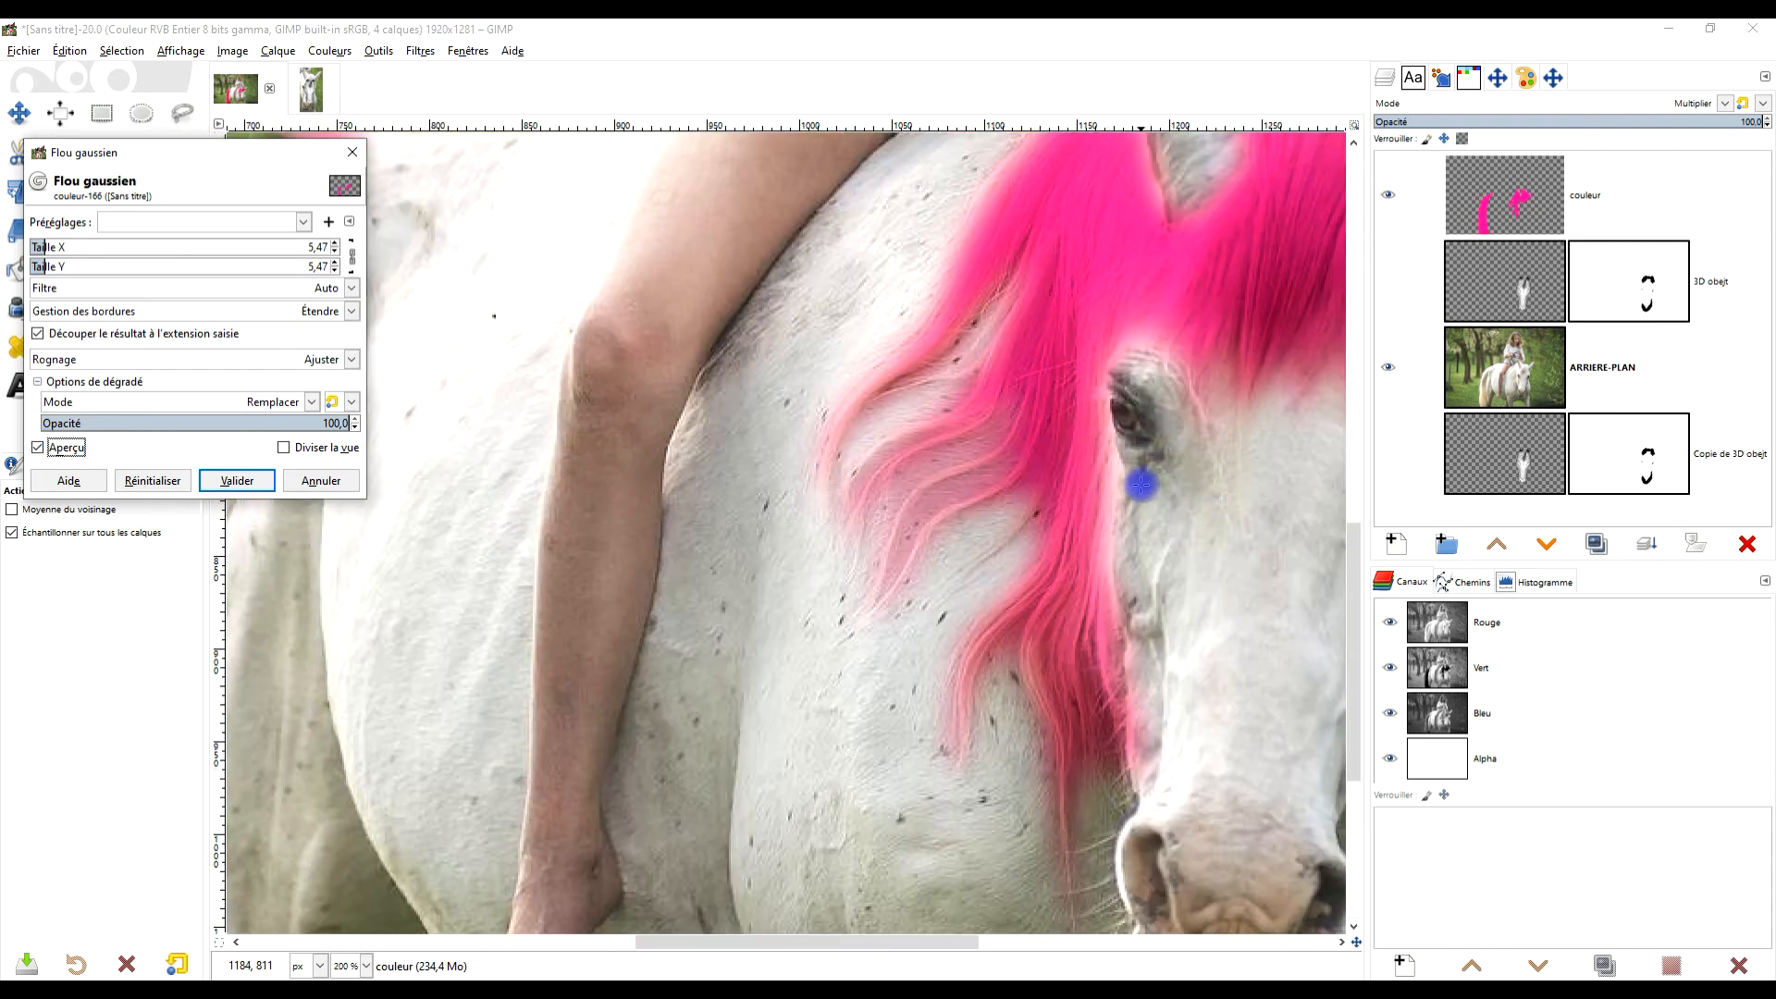
{"action": "left_click_drag", "start_coordinate": [44, 246], "coordinate": [31, 246]}
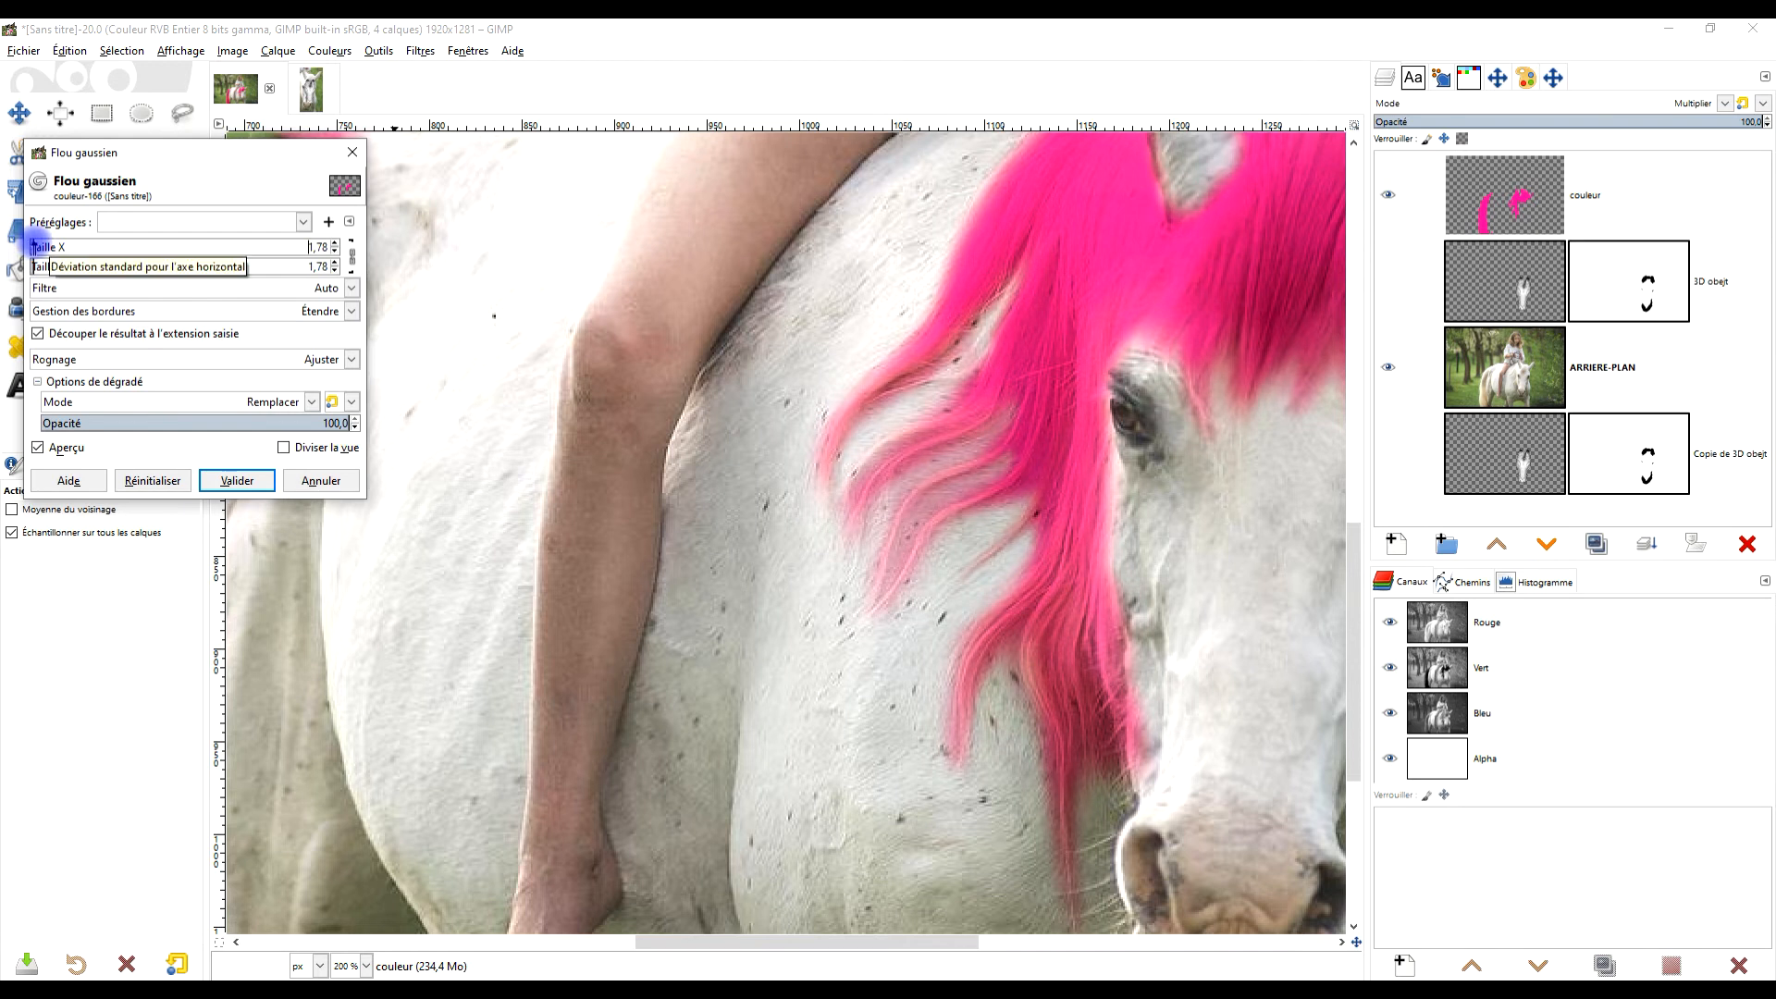
{"action": "scroll", "coordinate": [805, 490], "scroll_direction": "down", "scroll_amount": 3}
{"action": "scroll", "coordinate": [783, 578], "scroll_direction": "up", "scroll_amount": 3}
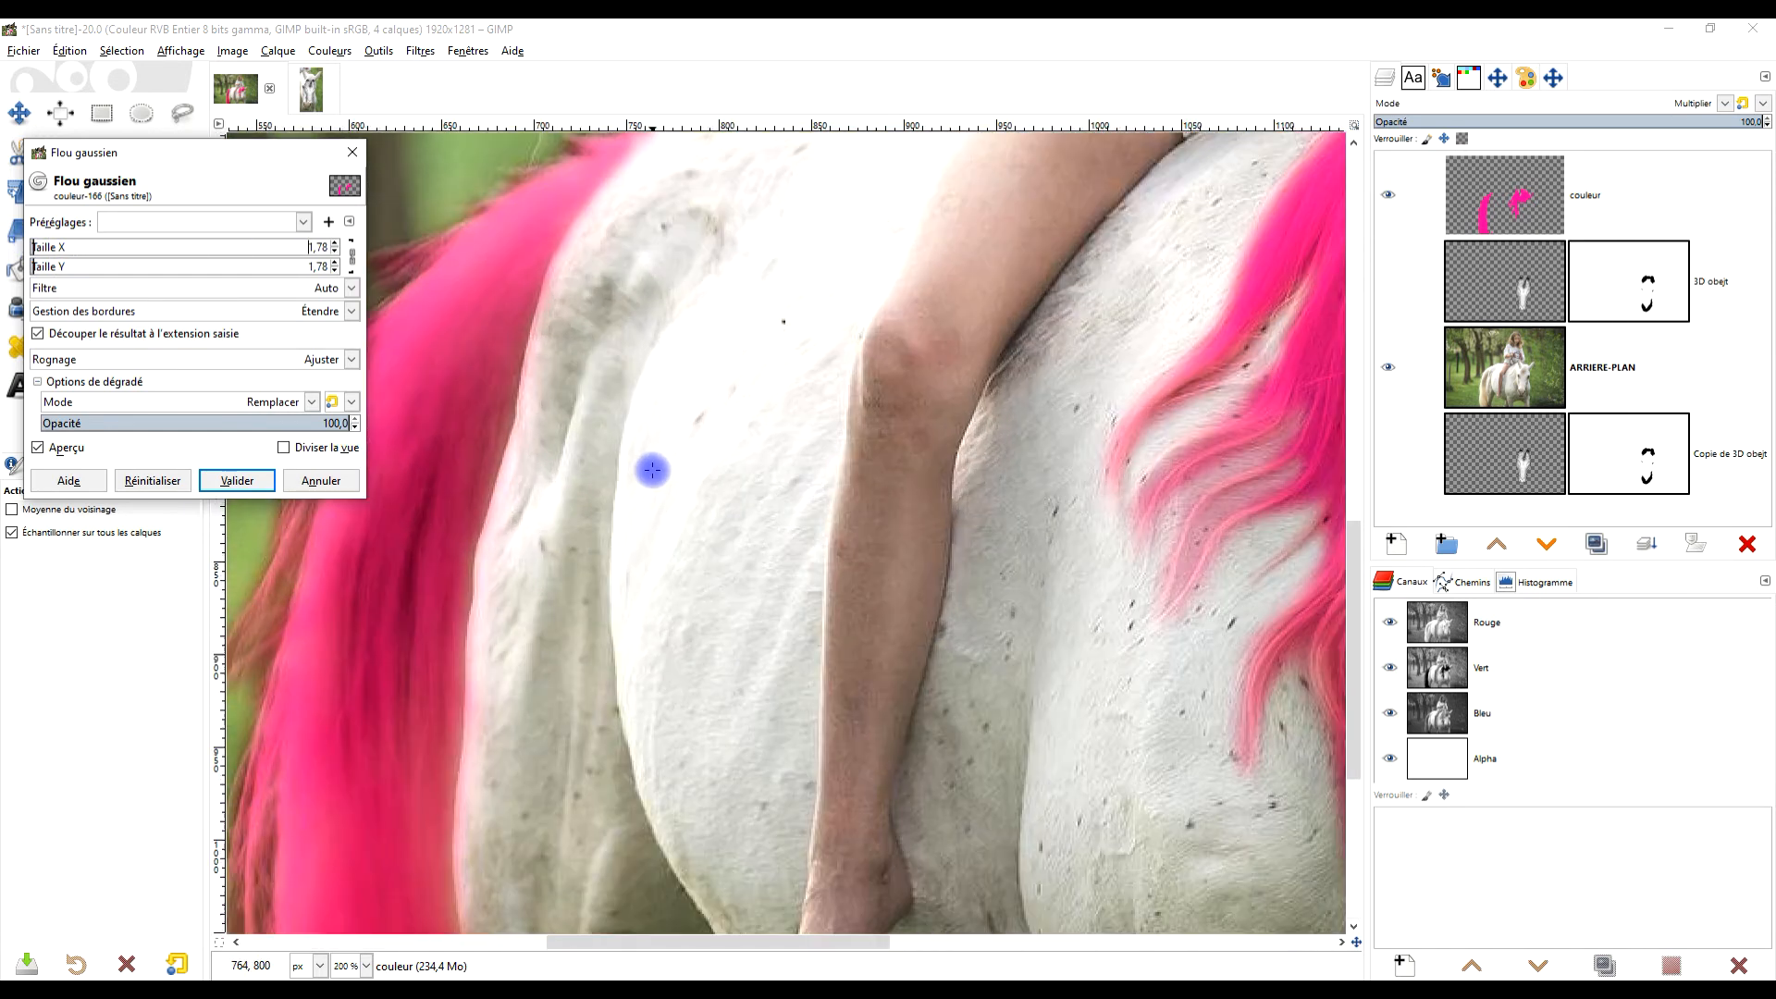
{"action": "scroll", "coordinate": [650, 472], "scroll_direction": "down", "scroll_amount": 2}
{"action": "scroll", "coordinate": [793, 472], "scroll_direction": "up", "scroll_amount": 1}
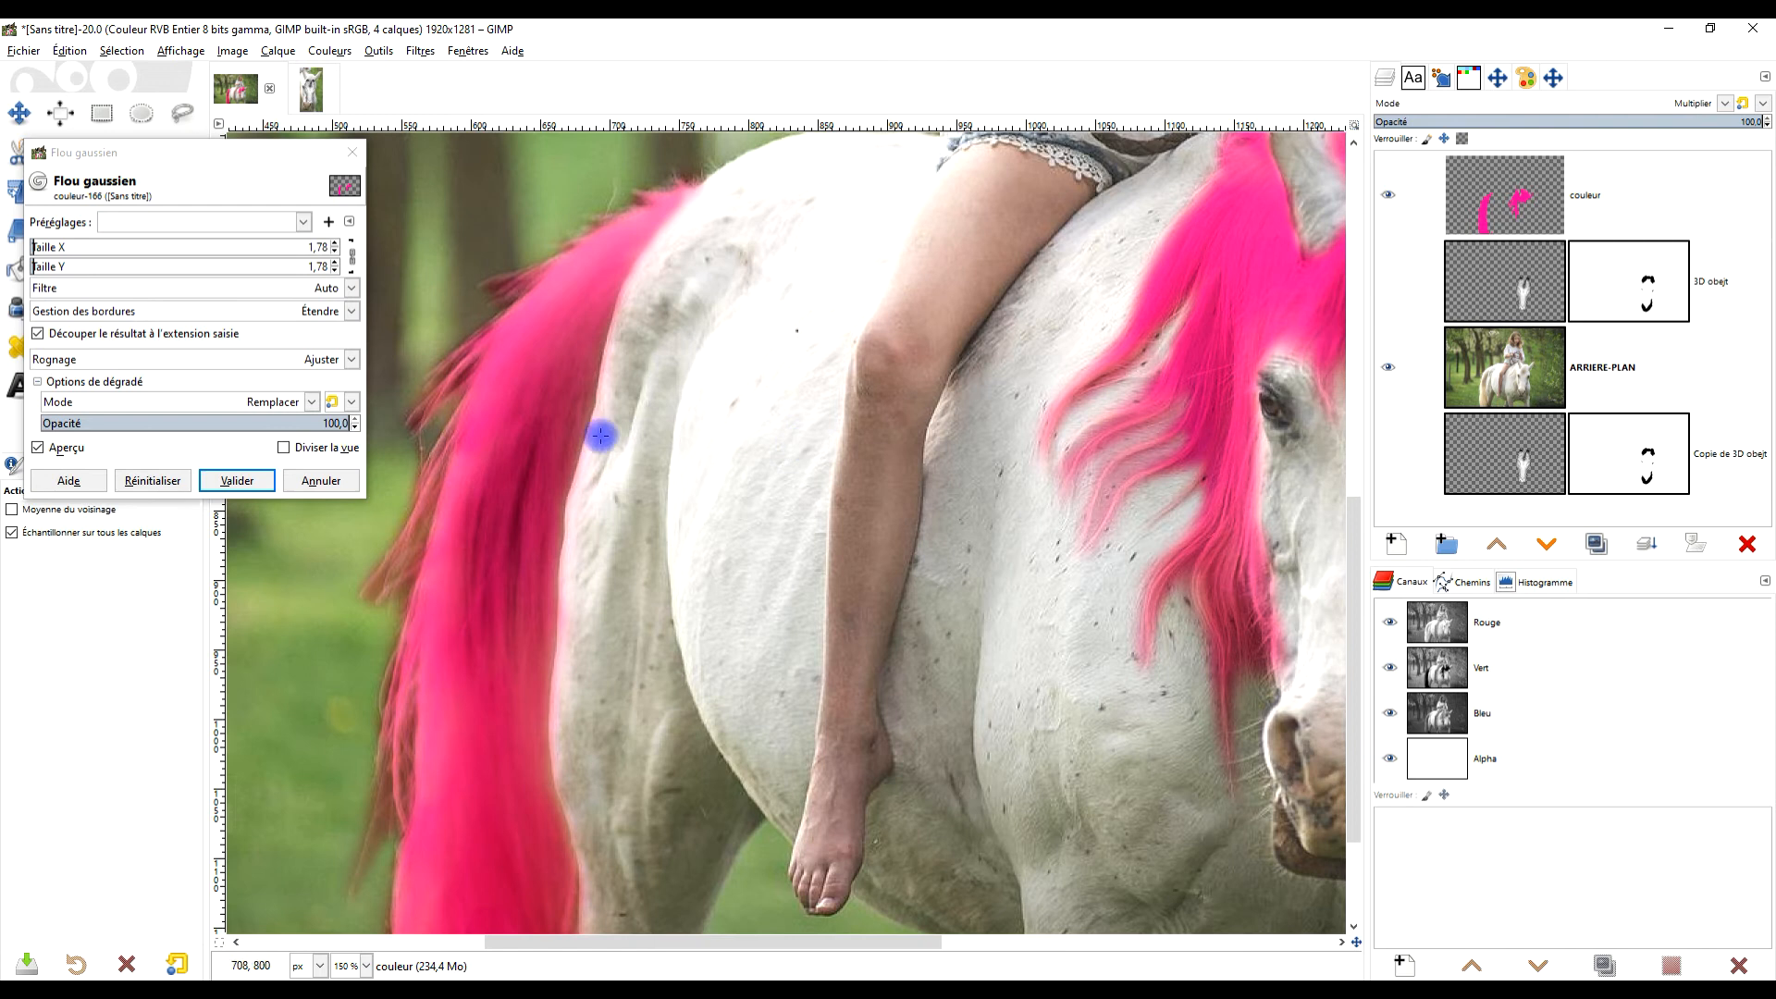
Set the Gaussian Blur size to 5.17 in X and Y and apply it to the couleur layer.
{"action": "left_click_drag", "start_coordinate": [41, 246], "coordinate": [45, 246]}
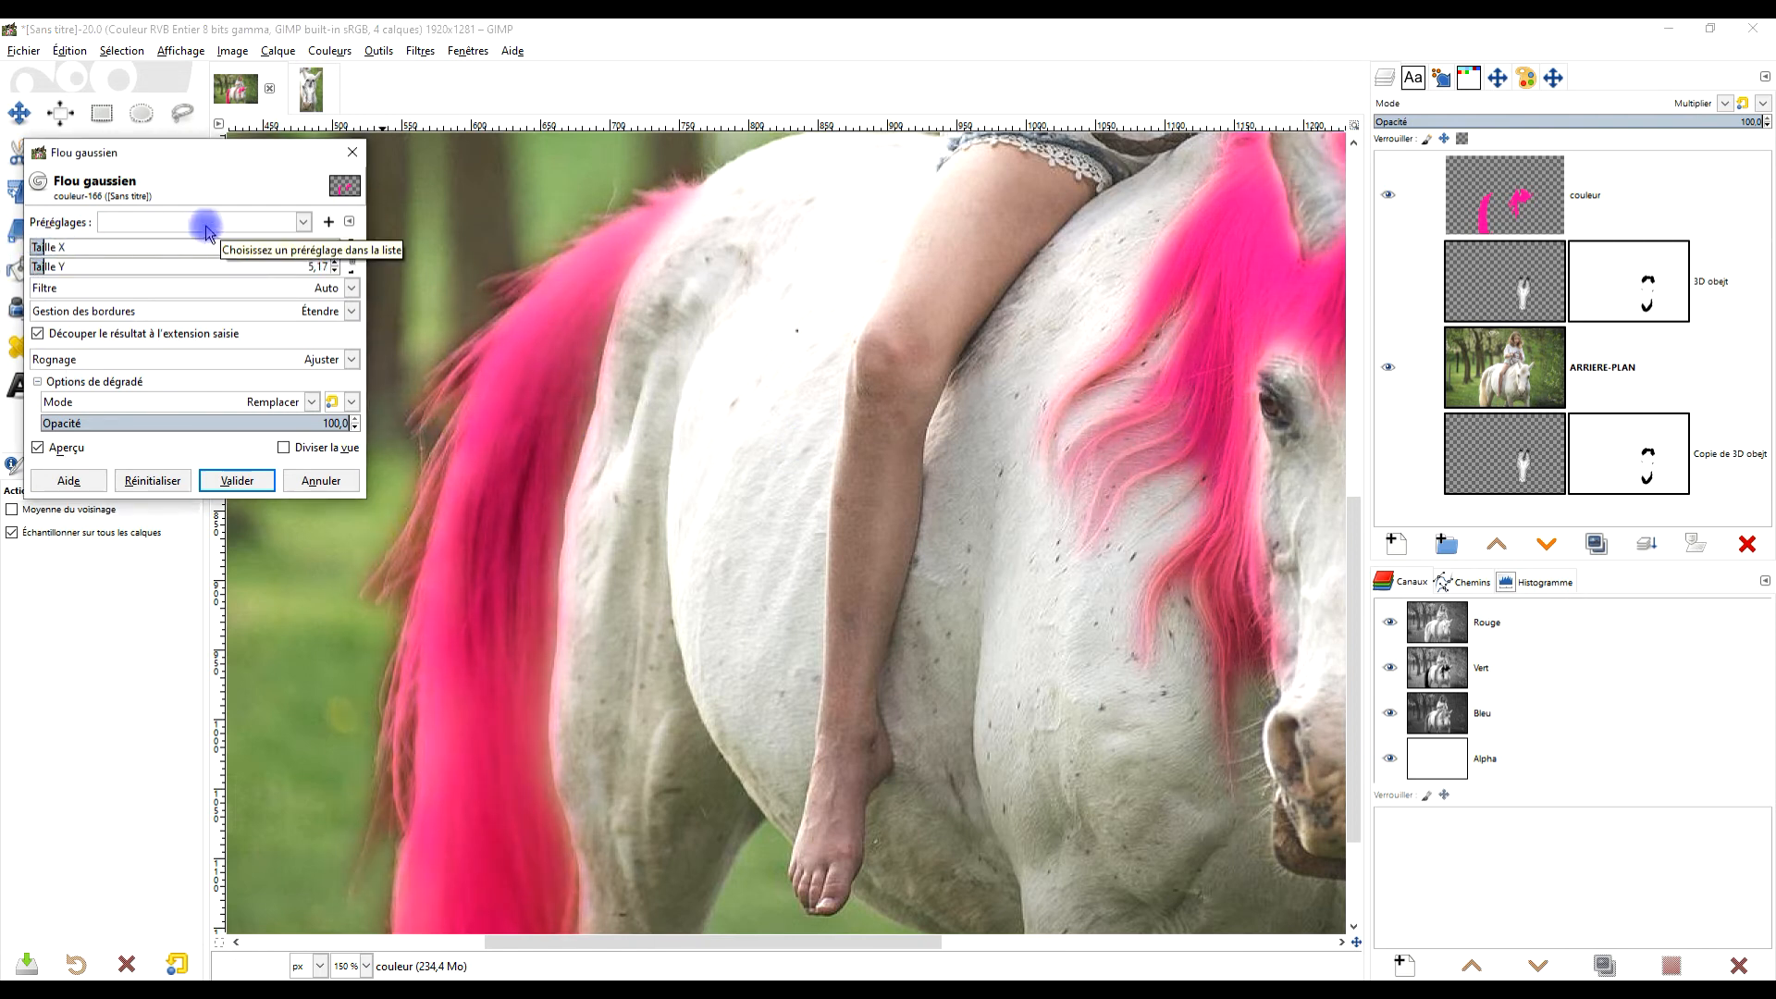
{"action": "left_click", "coordinate": [215, 485]}
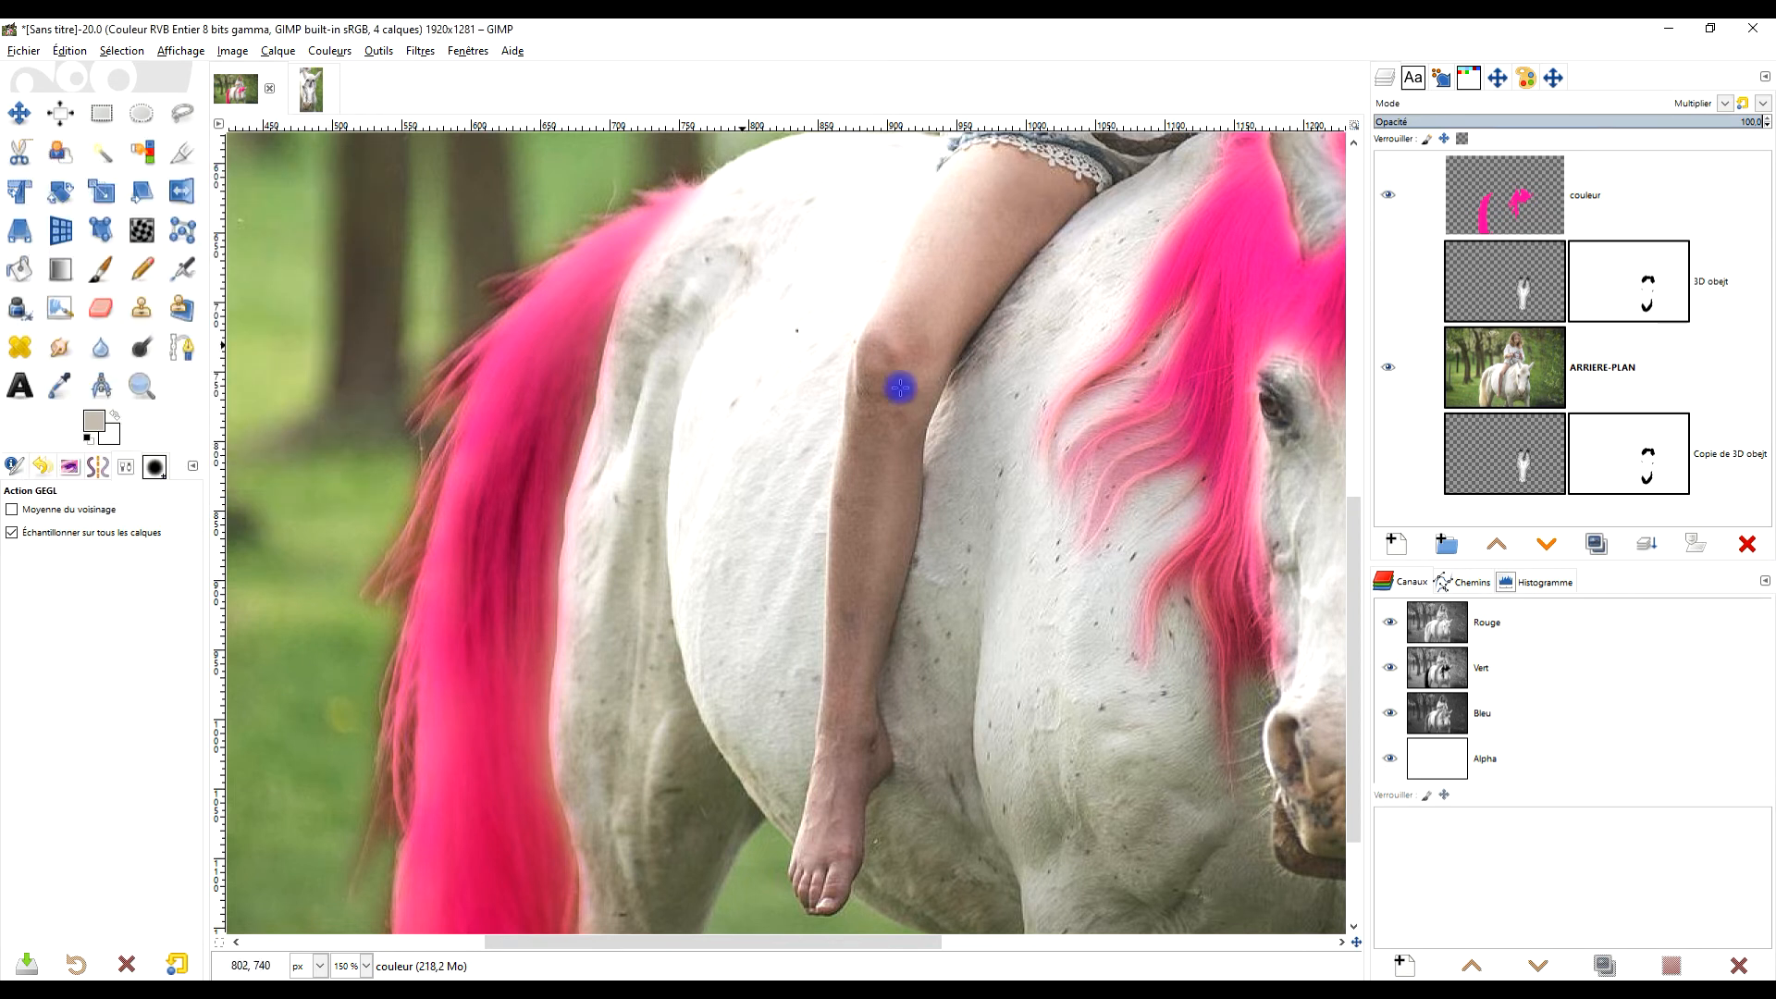
{"action": "scroll", "coordinate": [1038, 385], "scroll_direction": "down", "scroll_amount": 3}
{"action": "scroll", "coordinate": [1154, 349], "scroll_direction": "up", "scroll_amount": 3}
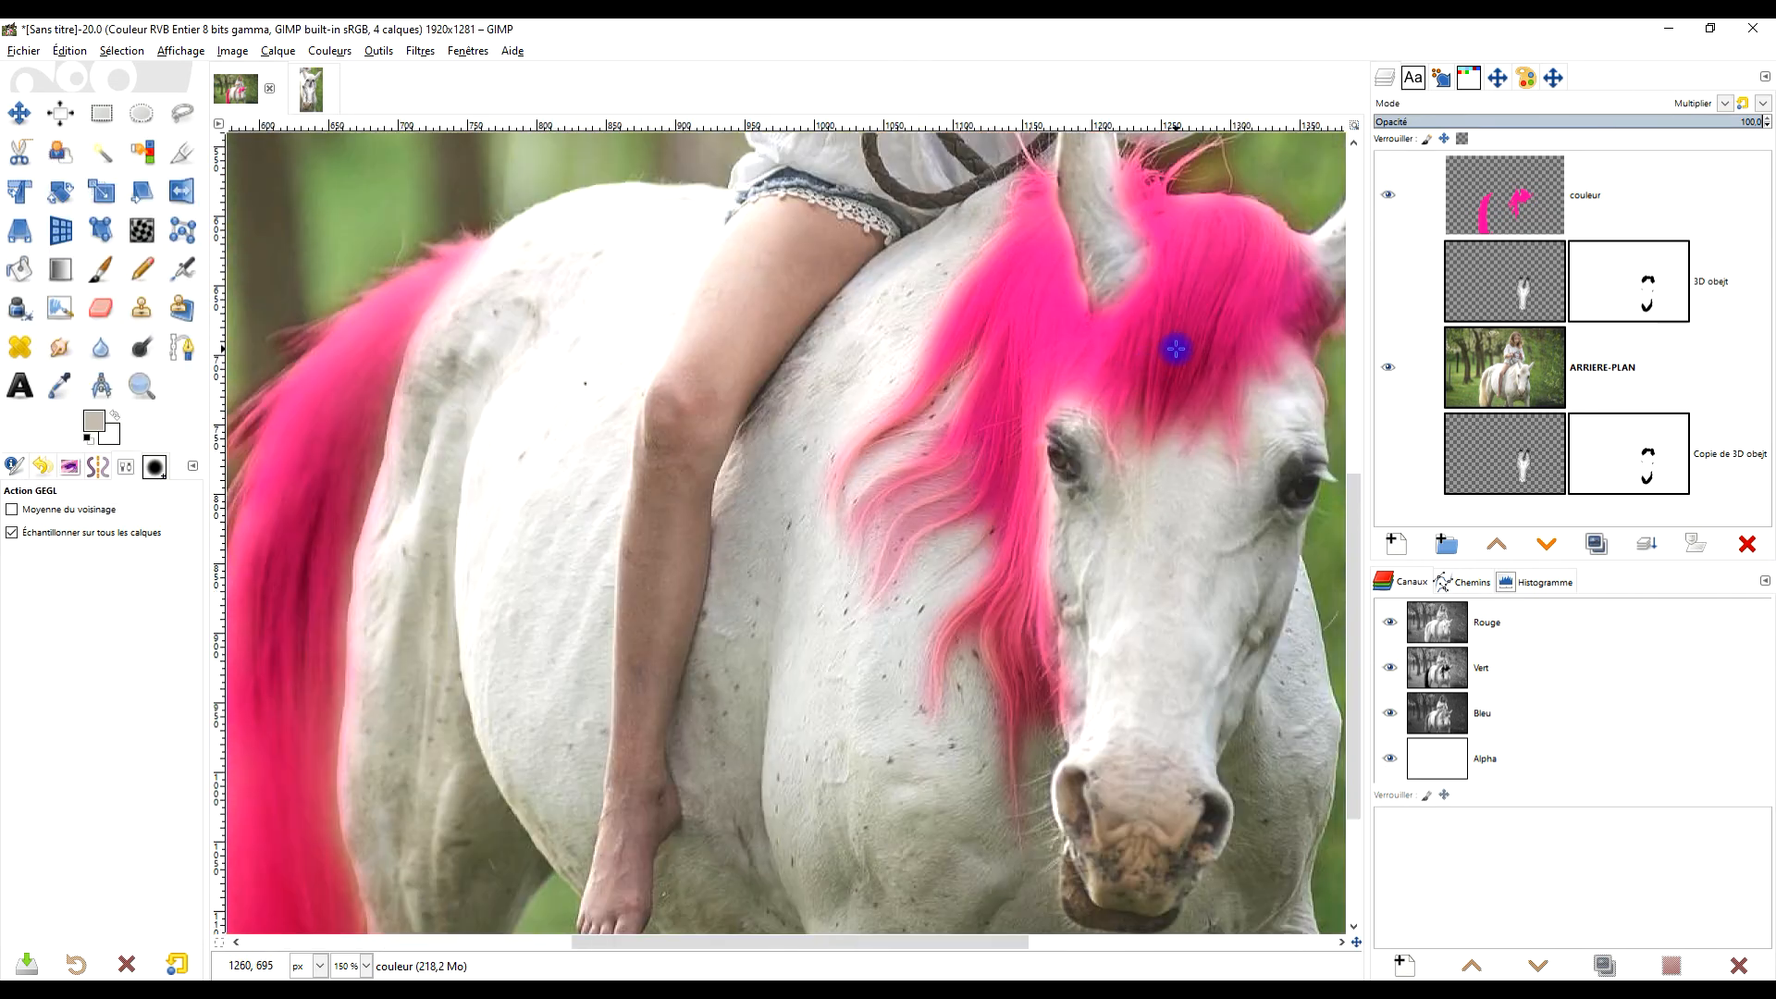
{"action": "scroll", "coordinate": [1175, 349], "scroll_direction": "down", "scroll_amount": 1}
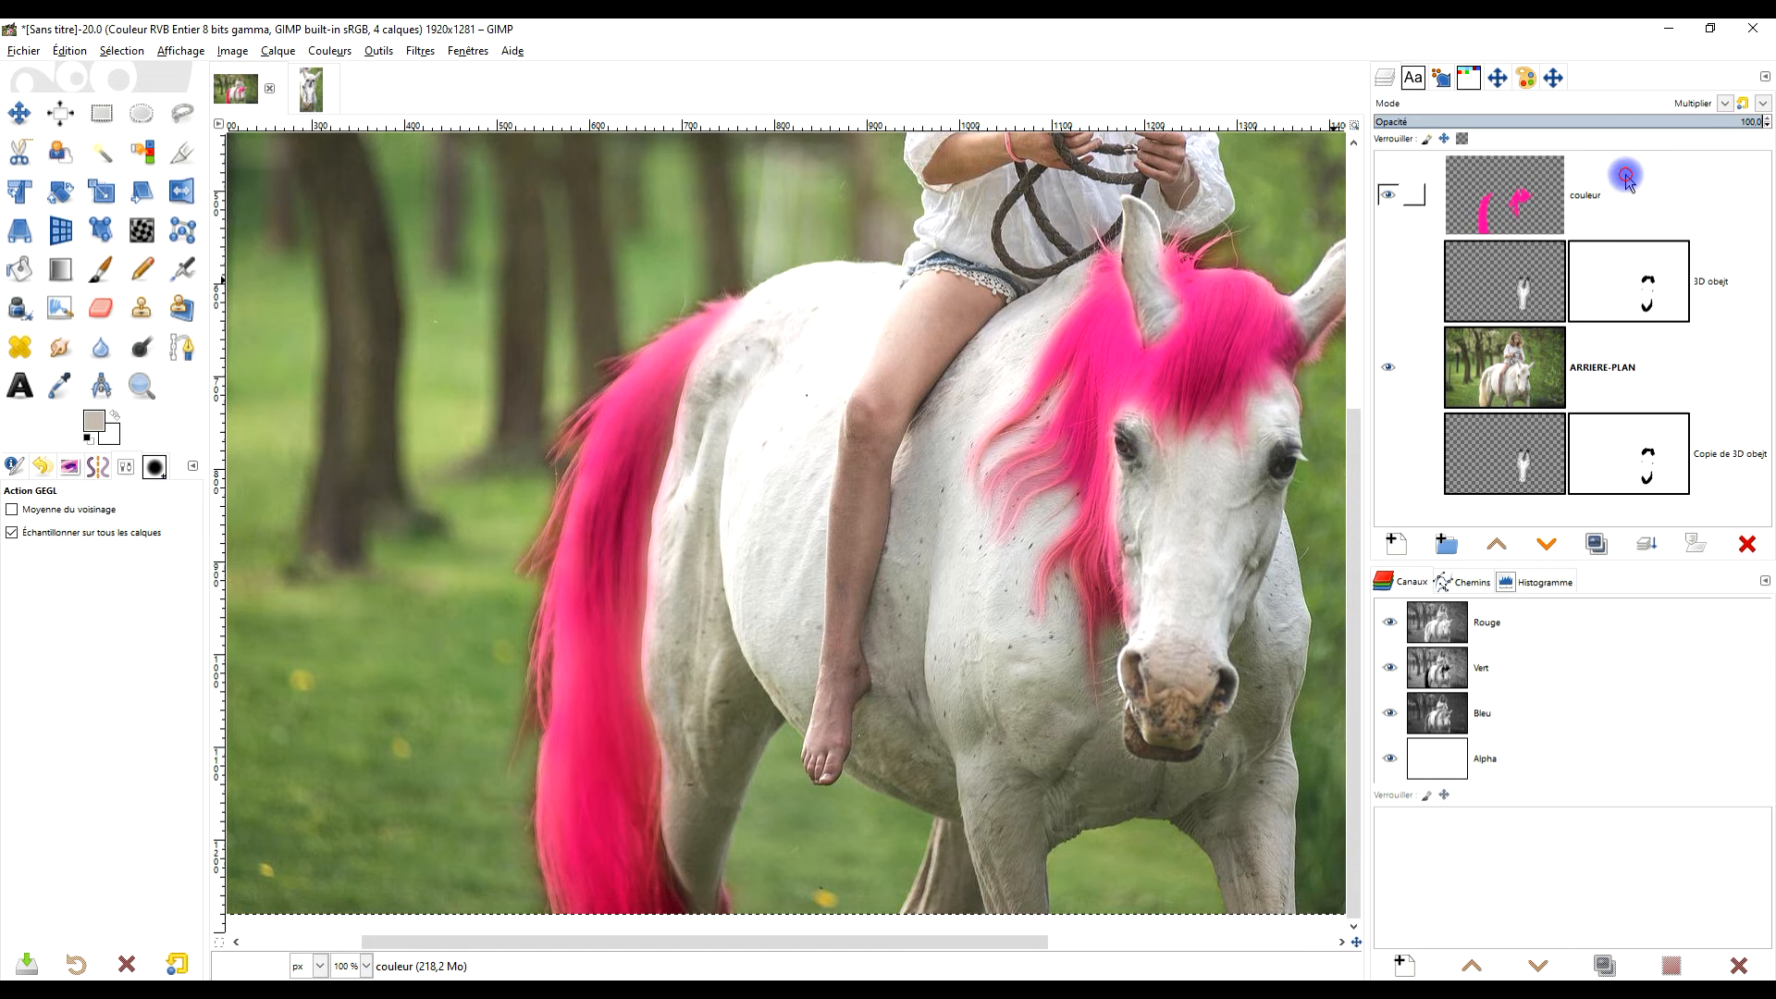
Lower the couleur layer's opacity to 84.6.
{"action": "left_click", "coordinate": [1626, 173]}
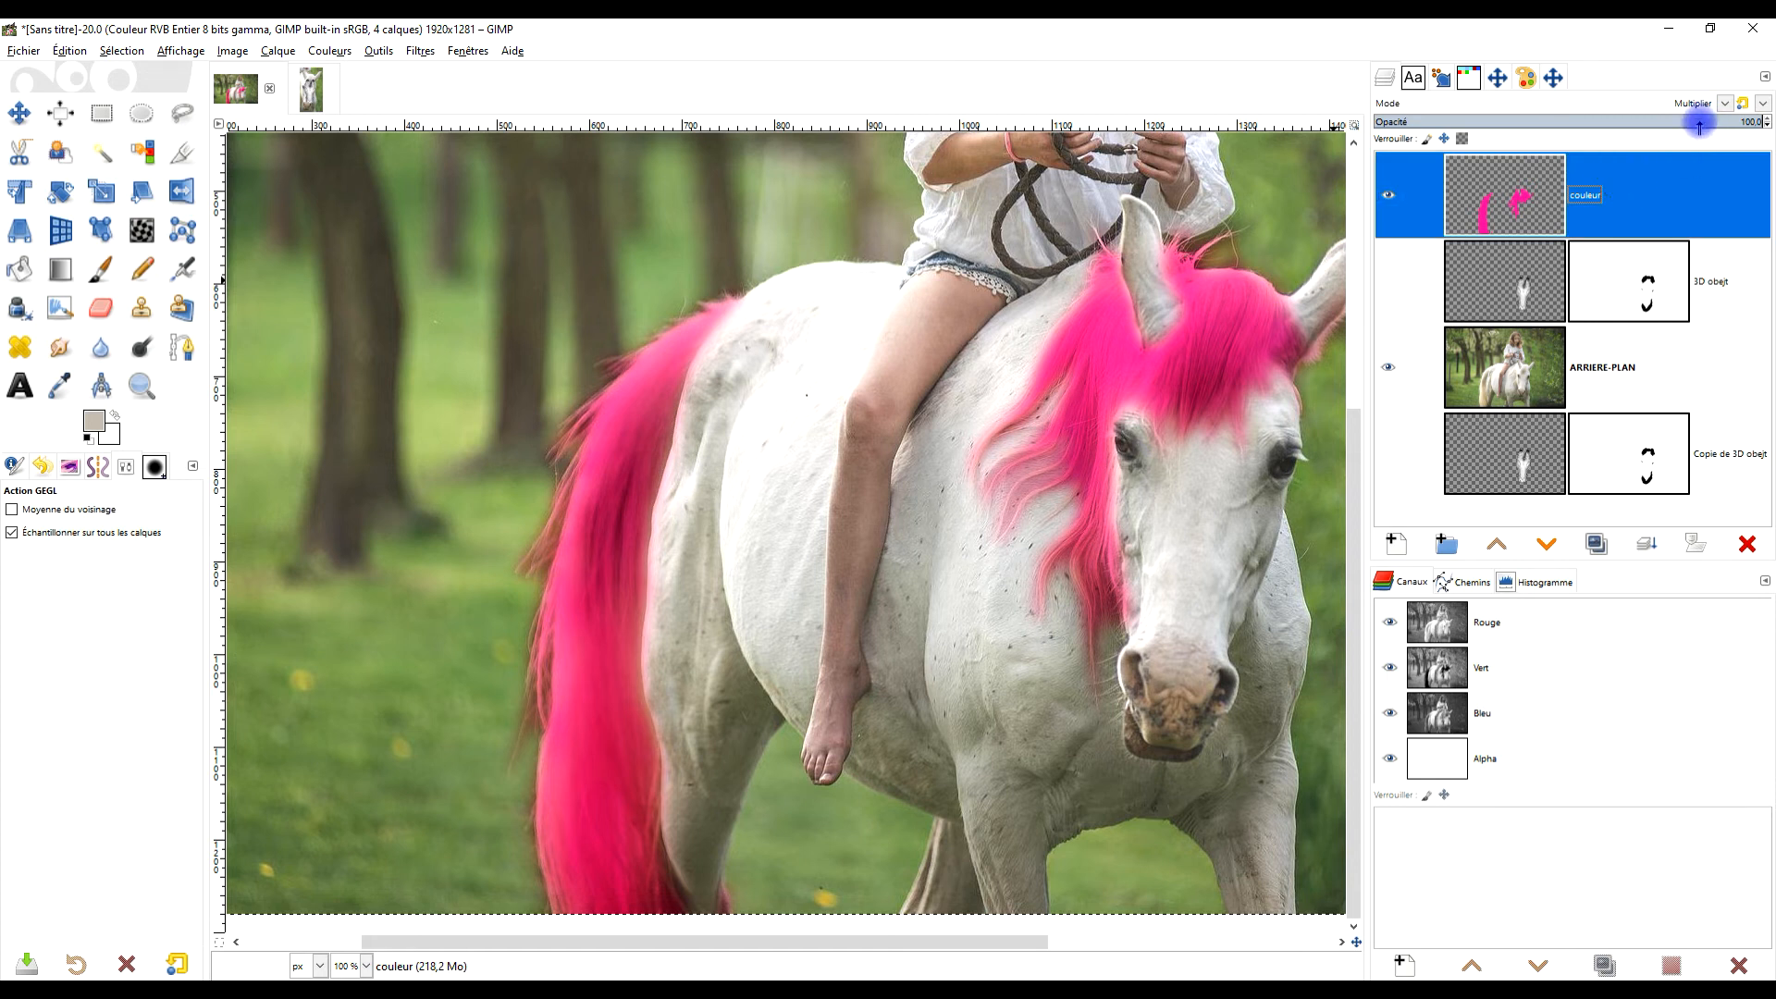
{"action": "left_click", "coordinate": [1699, 124]}
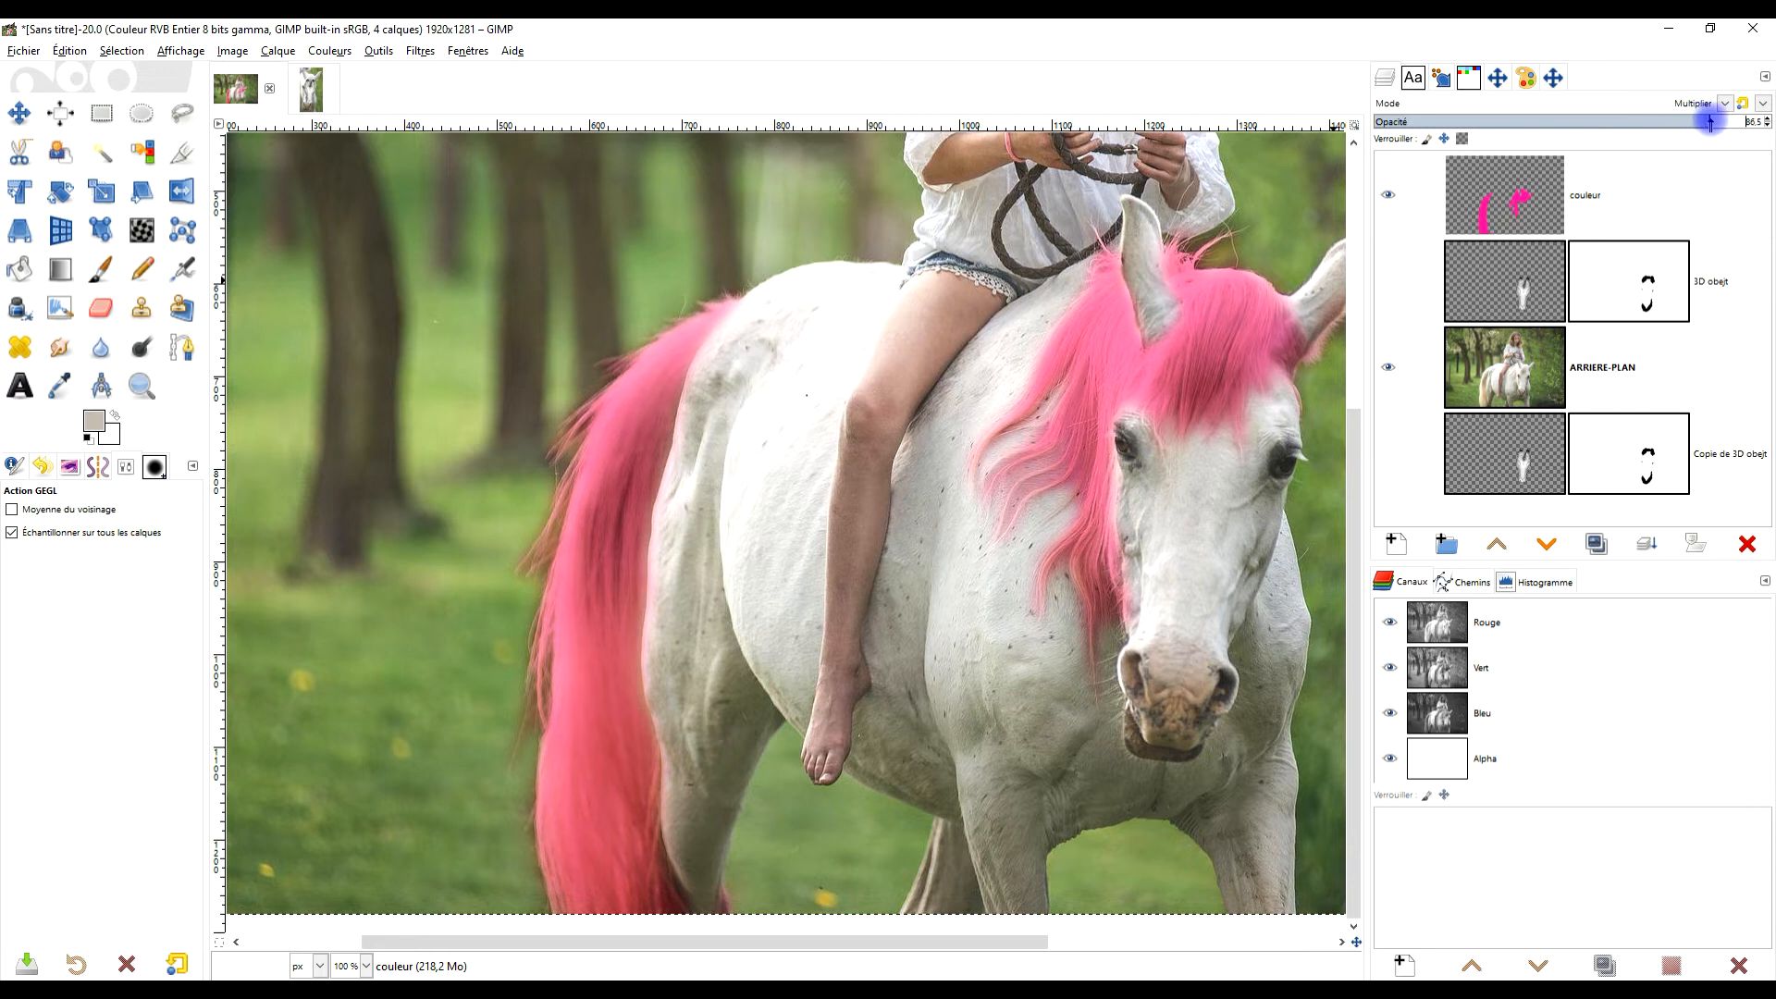
{"action": "left_click_drag", "start_coordinate": [1712, 123], "coordinate": [1711, 124]}
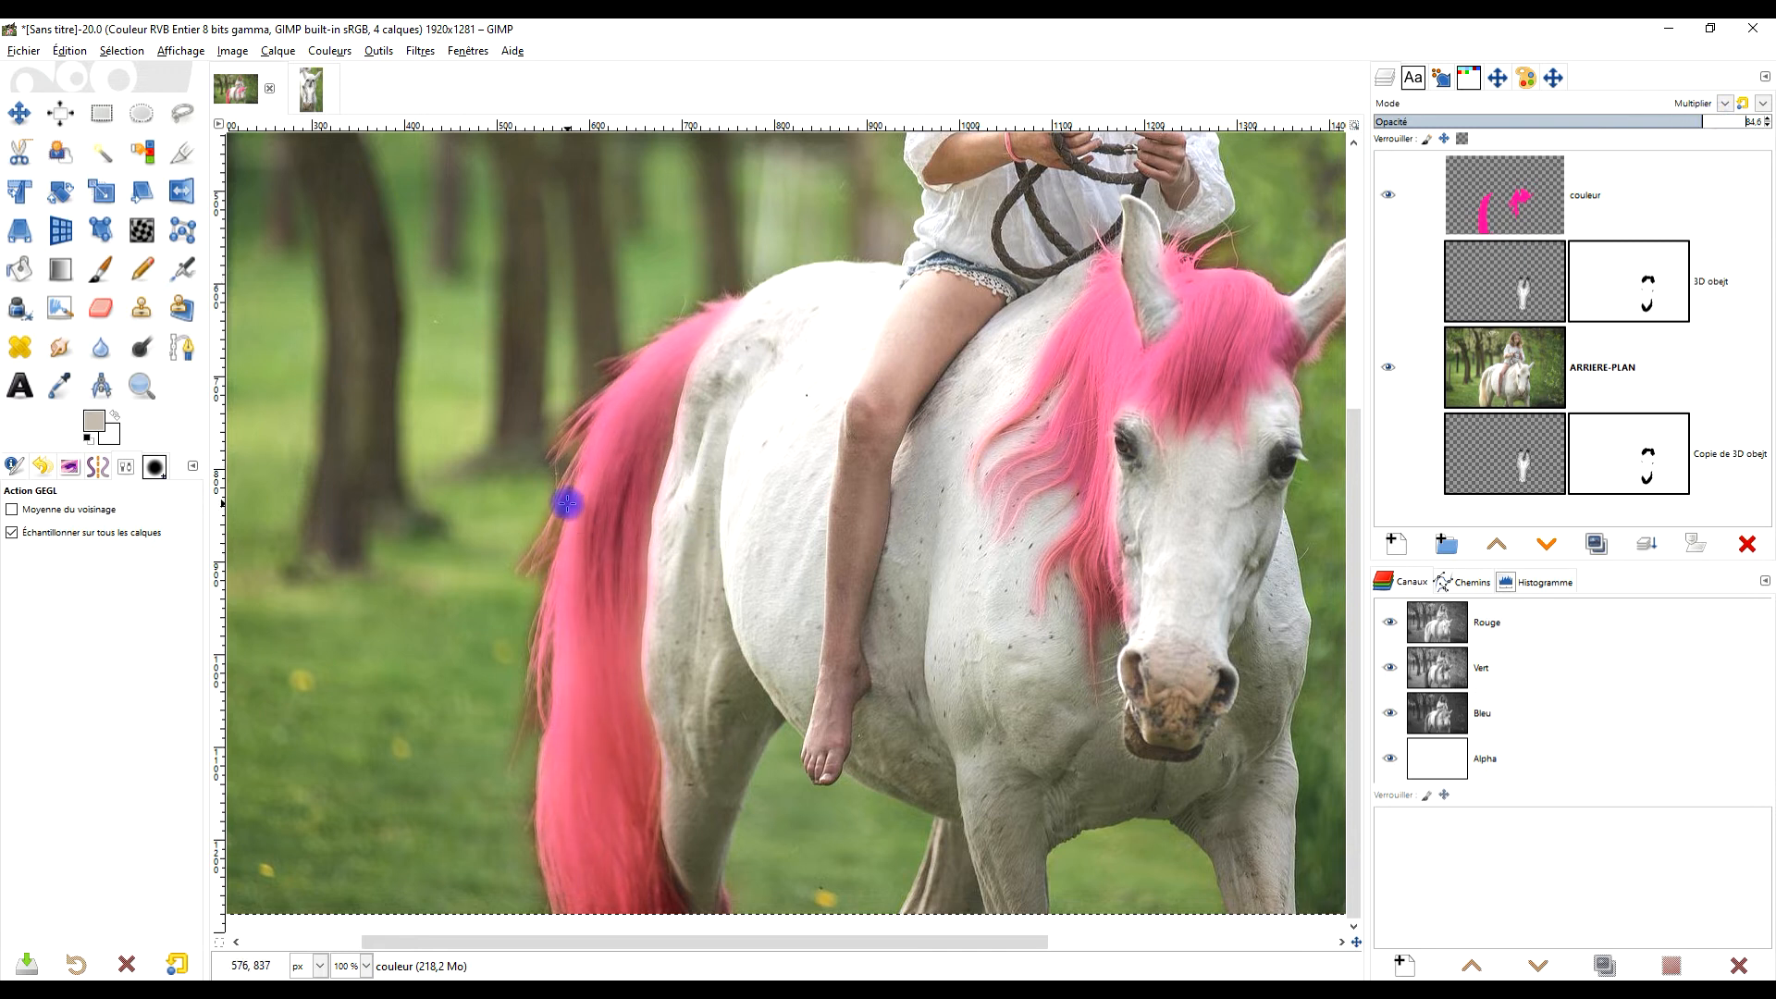
Smudge the pink colour along the tail's inner edge, from the rump down to the lower end beside the hind leg.
{"action": "scroll", "coordinate": [567, 502], "scroll_direction": "up", "scroll_amount": 4, "text": "ctrl"}
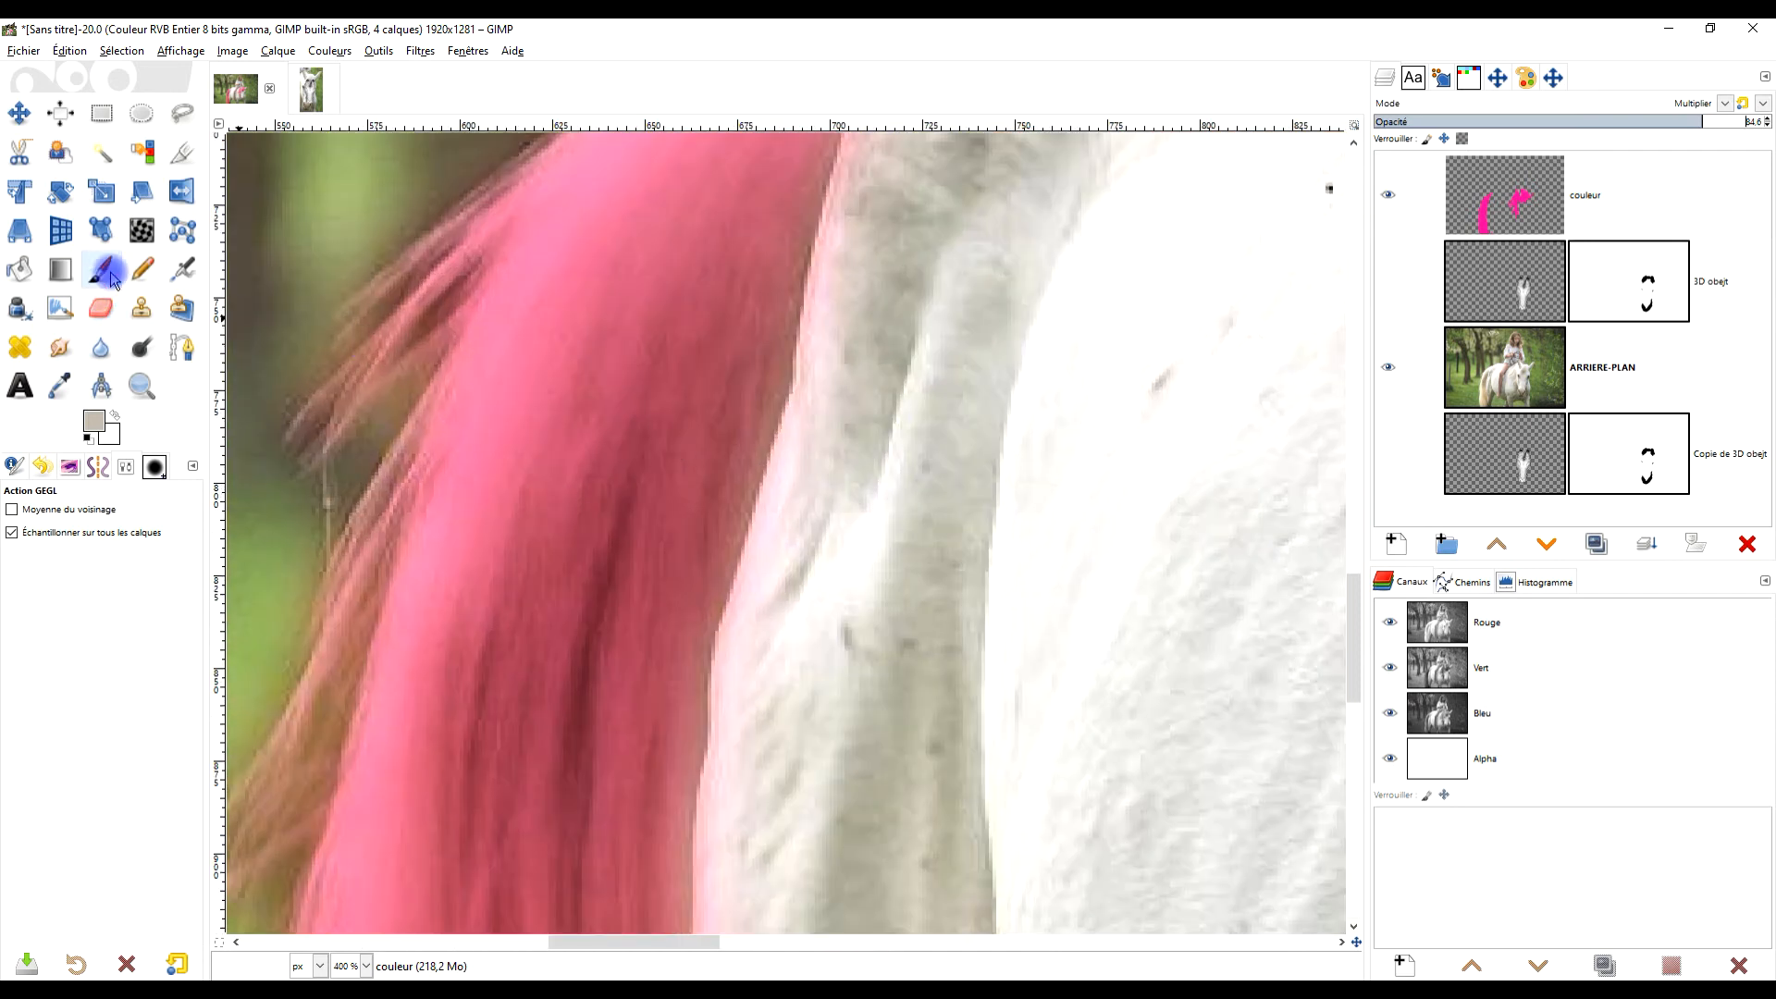
{"action": "left_click", "coordinate": [59, 347]}
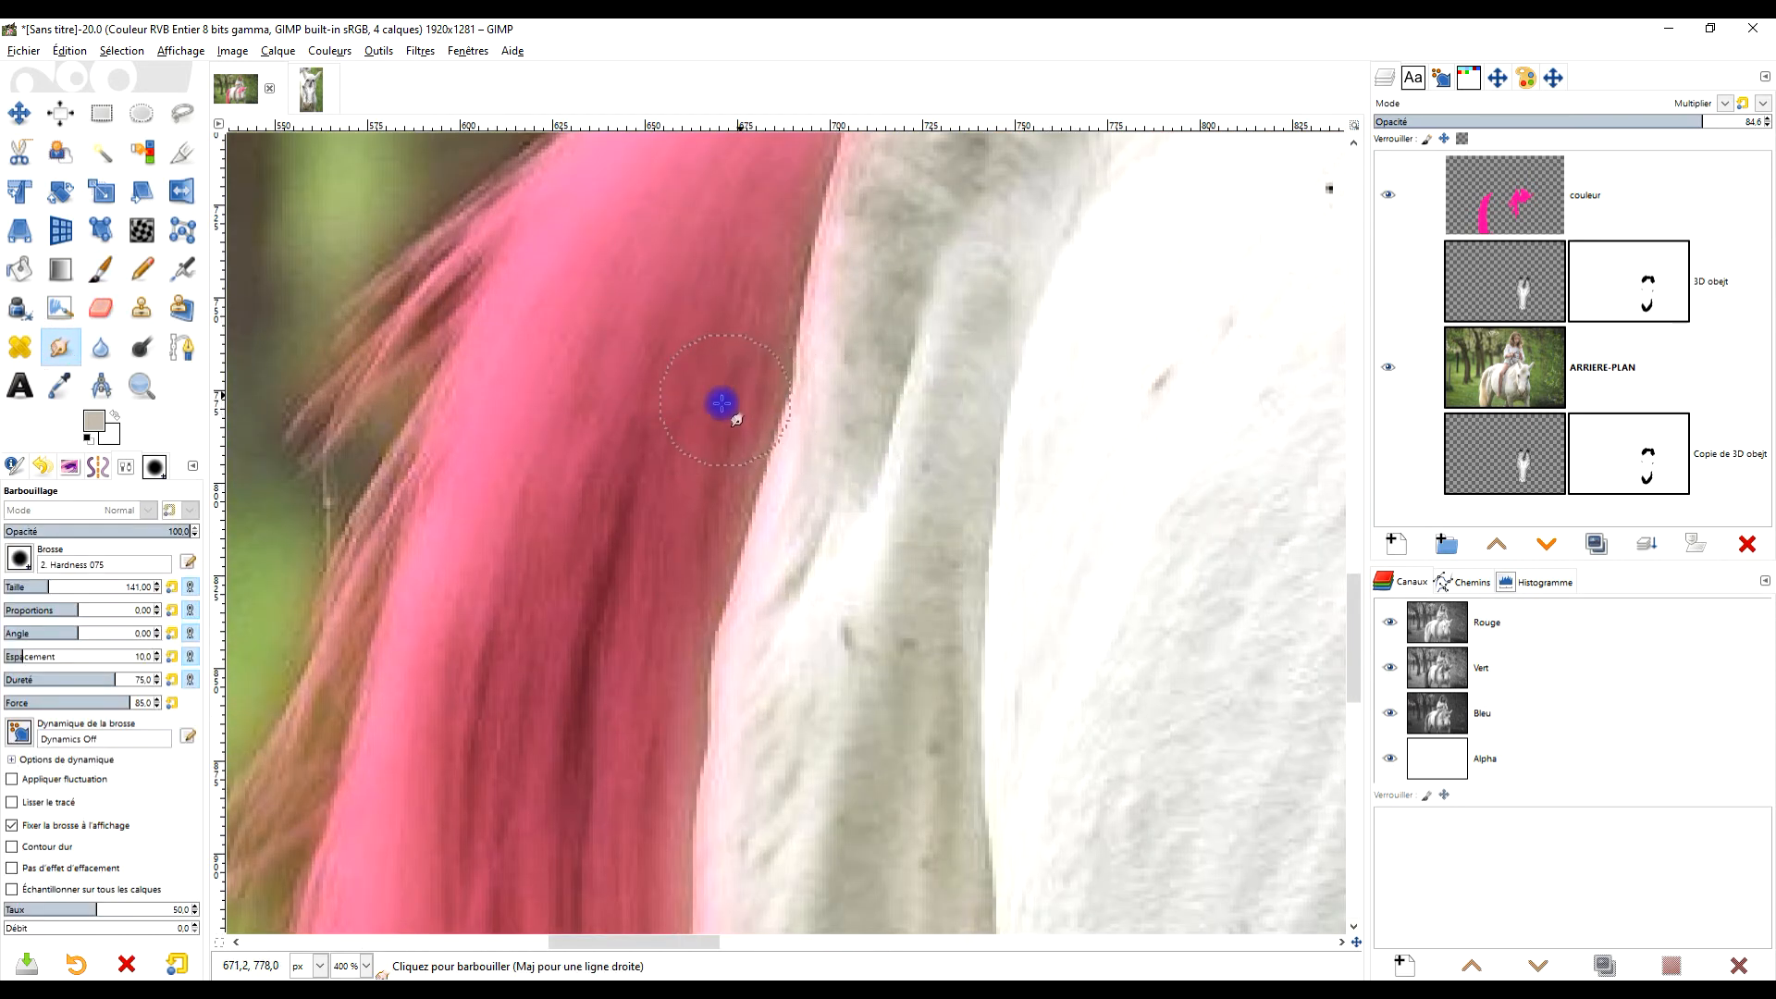
{"action": "mouse_move", "coordinate": [717, 473]}
{"action": "left_mouse_down"}
{"action": "mouse_move", "coordinate": [713, 361]}
{"action": "mouse_move", "coordinate": [752, 271]}
{"action": "left_mouse_up"}
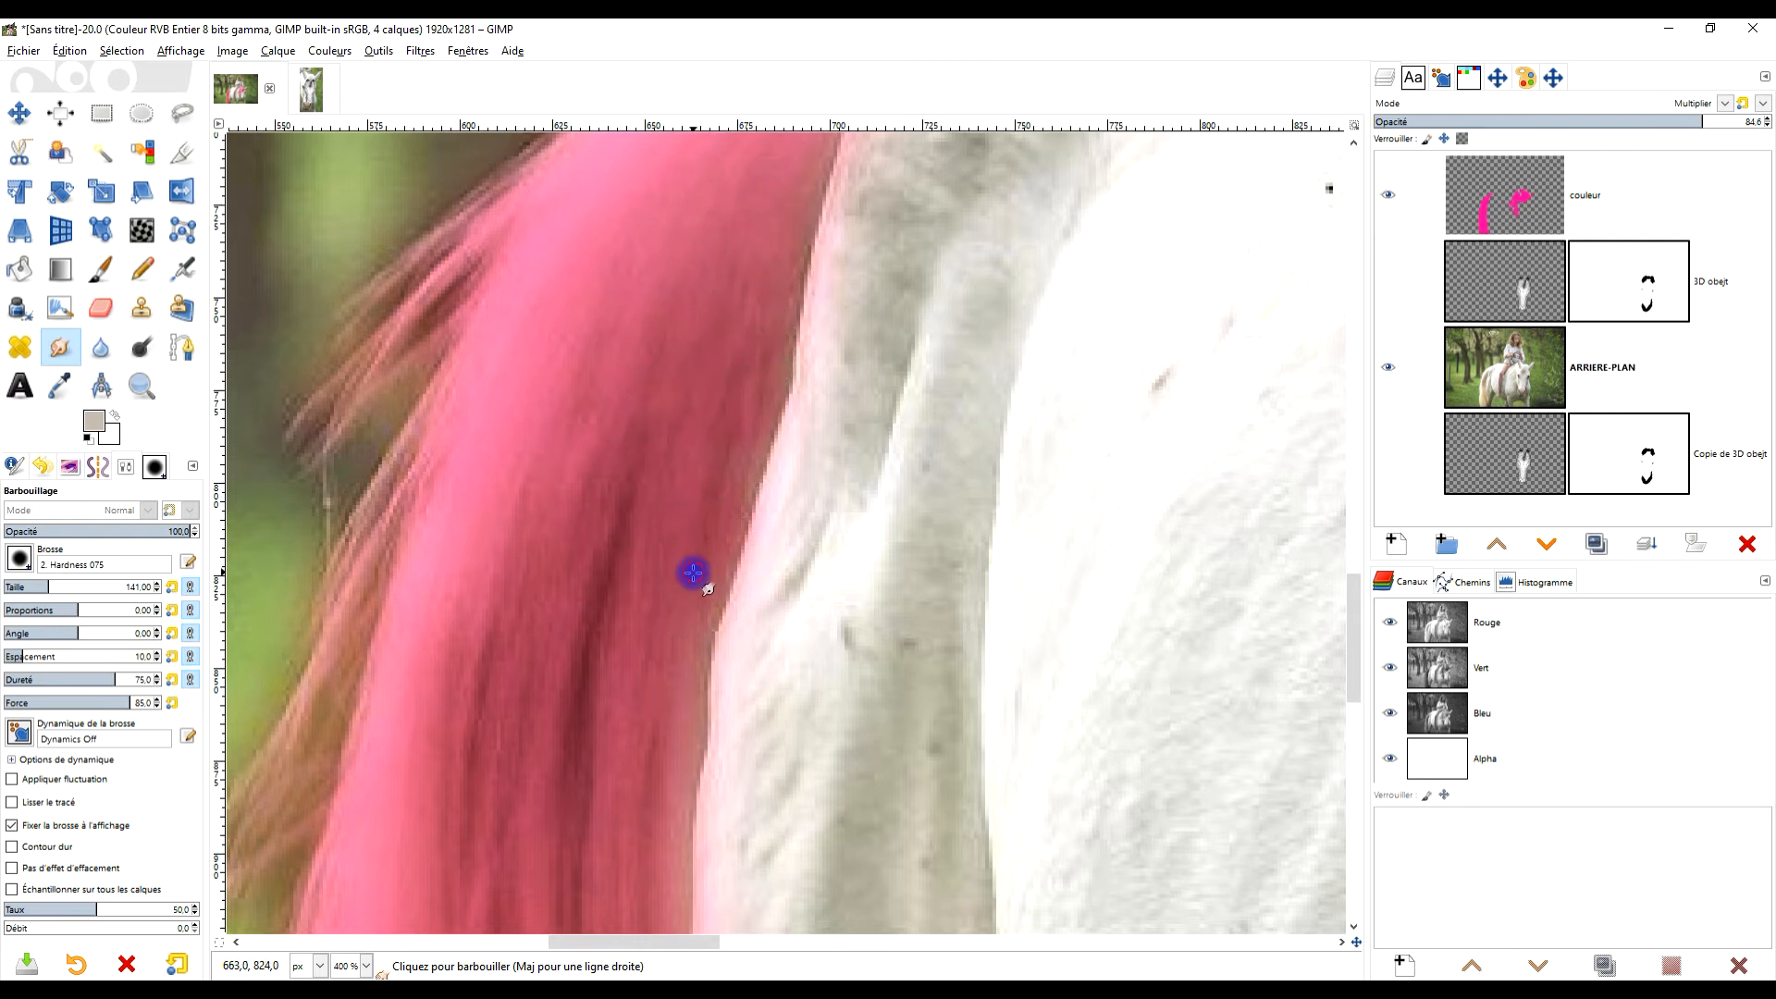
{"action": "scroll", "coordinate": [693, 572], "scroll_direction": "down", "scroll_amount": 4}
{"action": "mouse_move", "coordinate": [688, 340]}
{"action": "left_mouse_down"}
{"action": "mouse_move", "coordinate": [683, 639]}
{"action": "mouse_move", "coordinate": [718, 706]}
{"action": "left_mouse_up"}
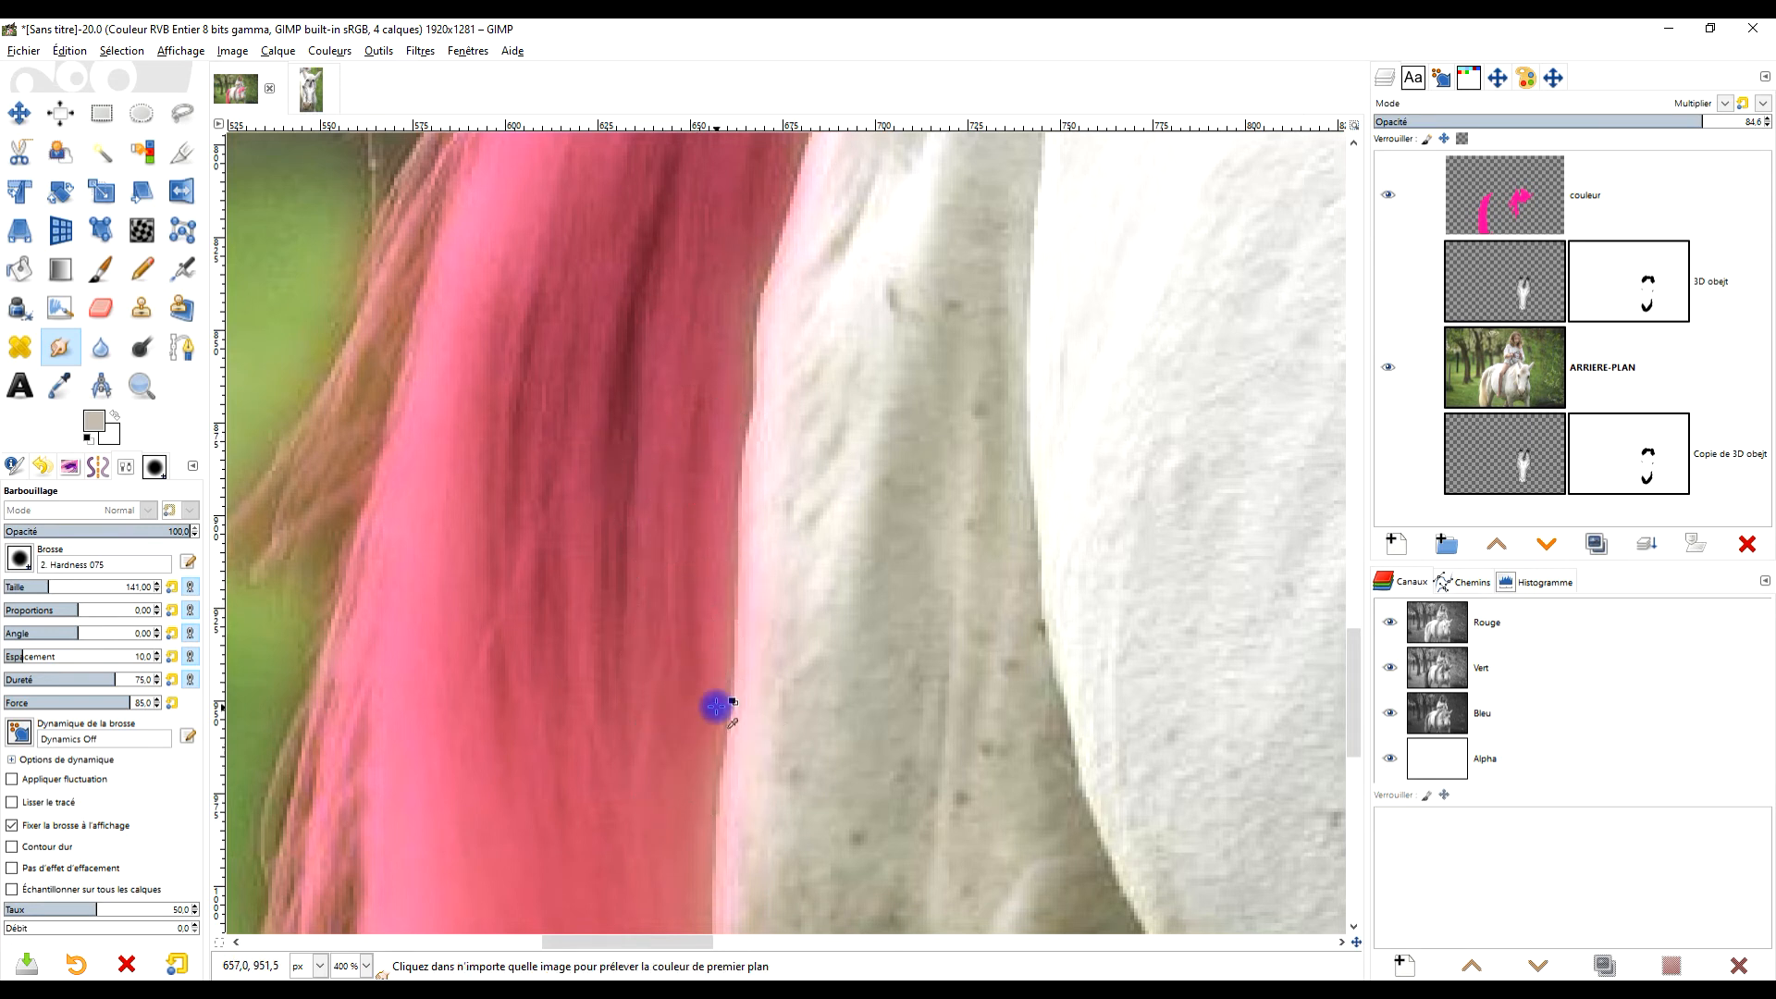
{"action": "scroll", "coordinate": [718, 706], "scroll_direction": "down", "scroll_amount": 2}
{"action": "mouse_move", "coordinate": [750, 634]}
{"action": "left_mouse_down"}
{"action": "mouse_move", "coordinate": [621, 445]}
{"action": "mouse_move", "coordinate": [705, 527]}
{"action": "mouse_move", "coordinate": [777, 718]}
{"action": "mouse_move", "coordinate": [943, 647]}
{"action": "left_mouse_up"}
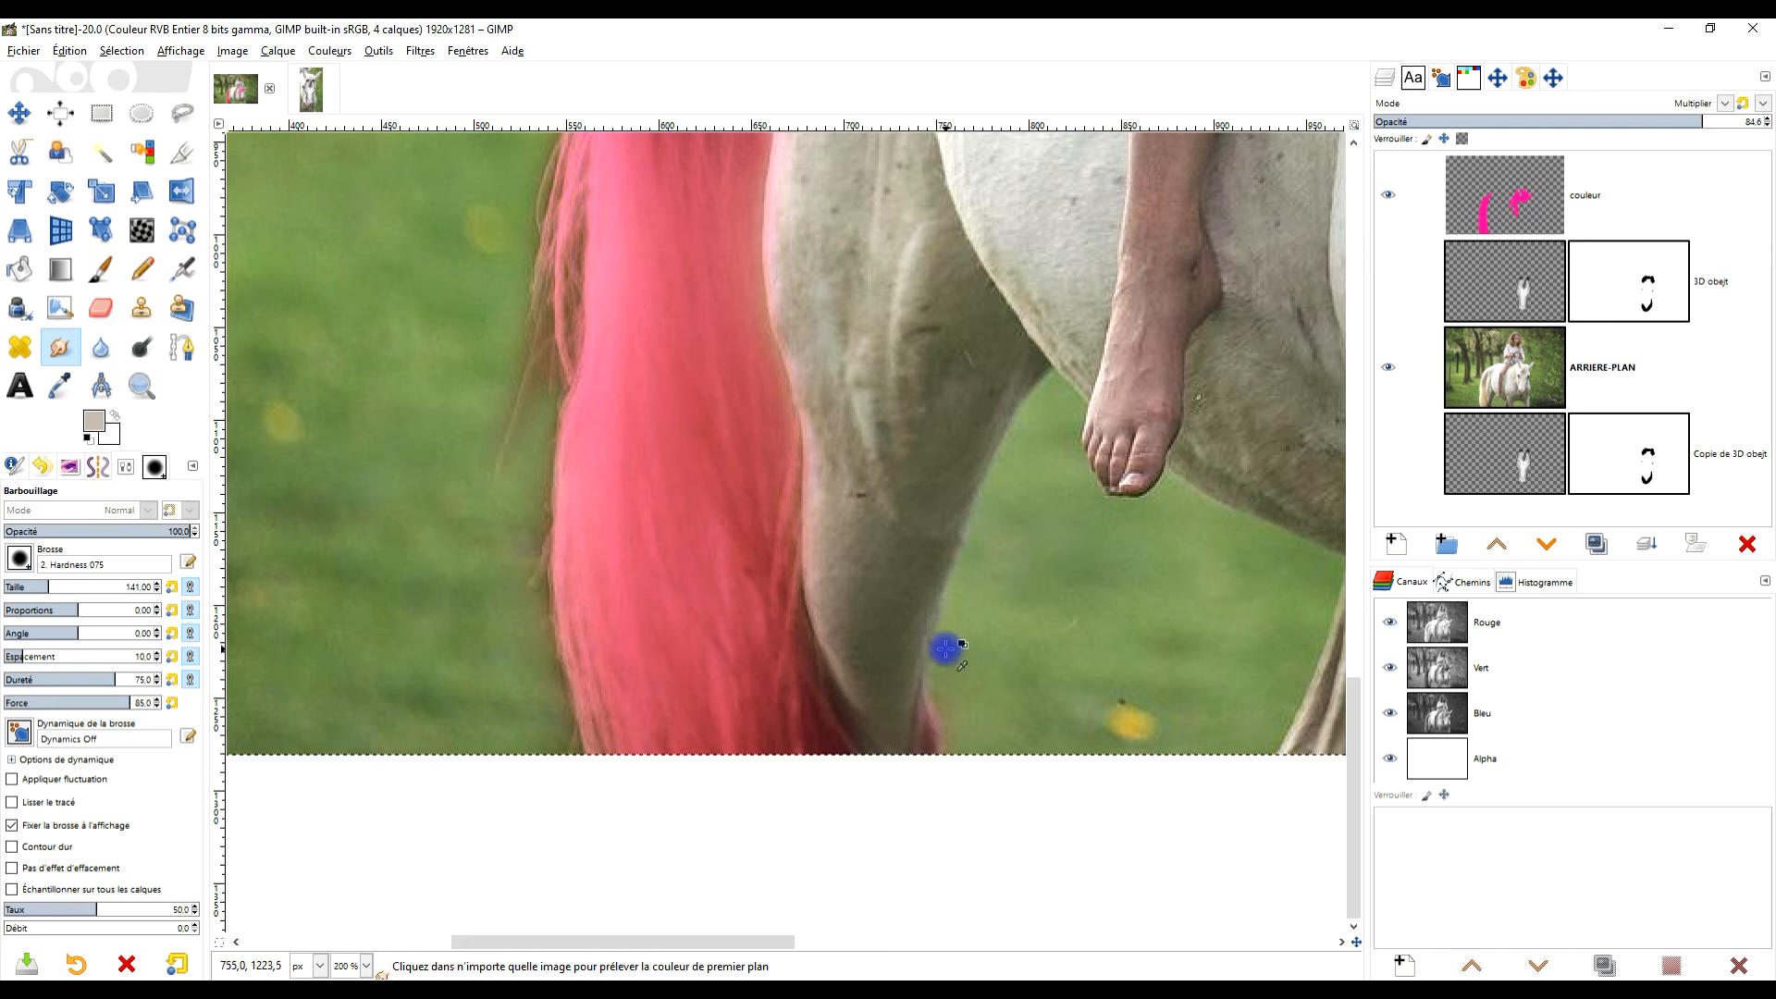
{"action": "scroll", "coordinate": [943, 646], "scroll_direction": "down", "scroll_amount": 2}
{"action": "scroll", "coordinate": [824, 428], "scroll_direction": "up", "scroll_amount": 2}
{"action": "mouse_move", "coordinate": [852, 357]}
{"action": "left_mouse_down"}
{"action": "mouse_move", "coordinate": [814, 319]}
{"action": "mouse_move", "coordinate": [837, 354]}
{"action": "left_mouse_up"}
{"action": "scroll", "coordinate": [838, 354], "scroll_direction": "down", "scroll_amount": 2}
Make the 3D obejt layer visible, duplicate it and place the copy beneath ARRIERE-PLAN.
{"action": "left_click", "coordinate": [1656, 281]}
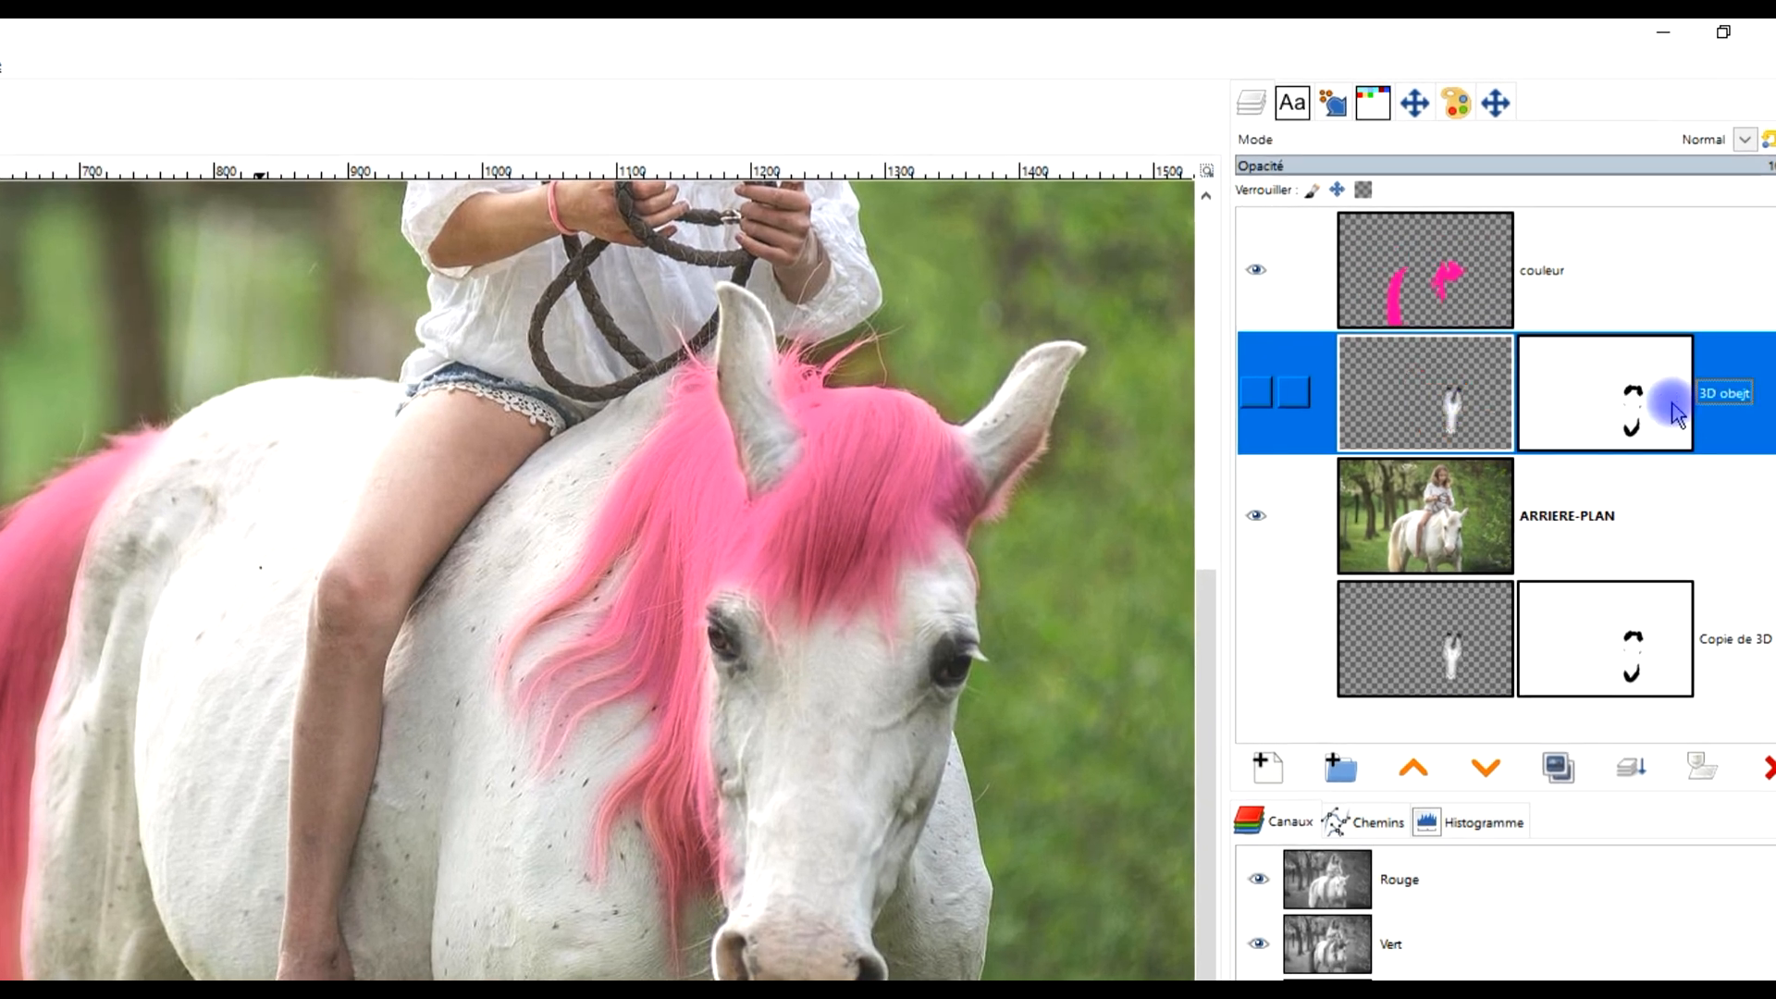
{"action": "left_click", "coordinate": [1279, 404]}
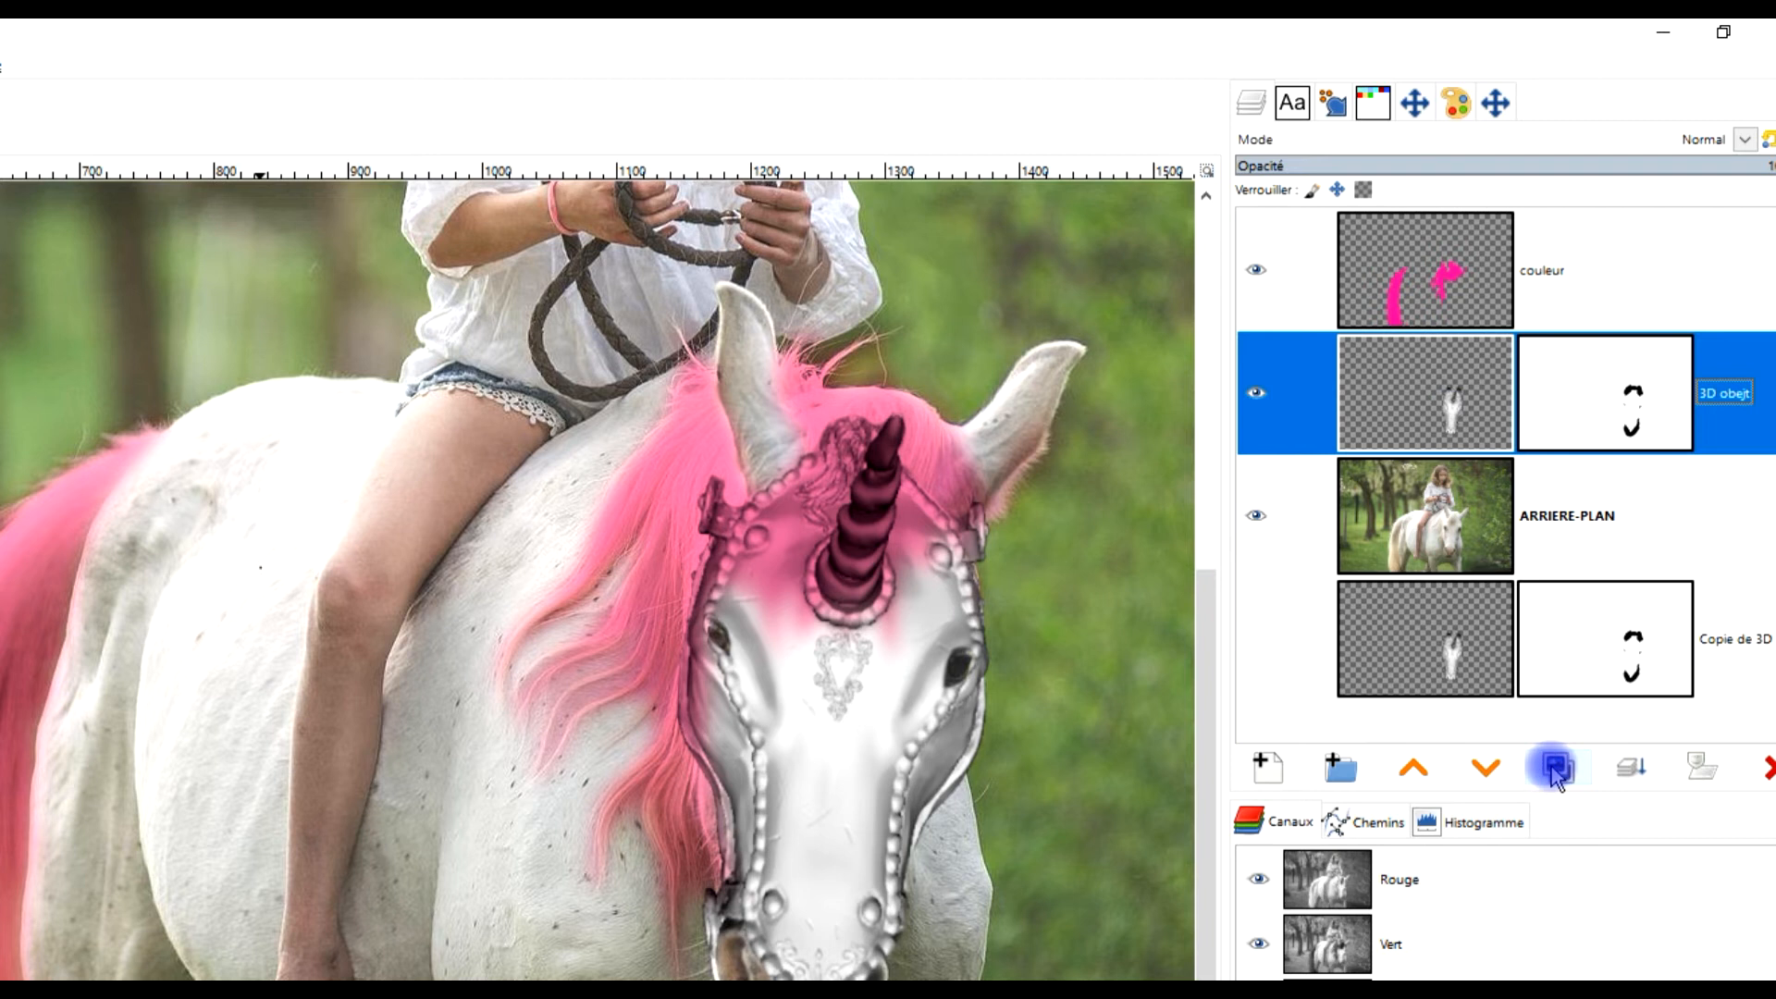
{"action": "left_click", "coordinate": [1554, 775]}
{"action": "left_click_drag", "start_coordinate": [1387, 385], "coordinate": [1478, 696]}
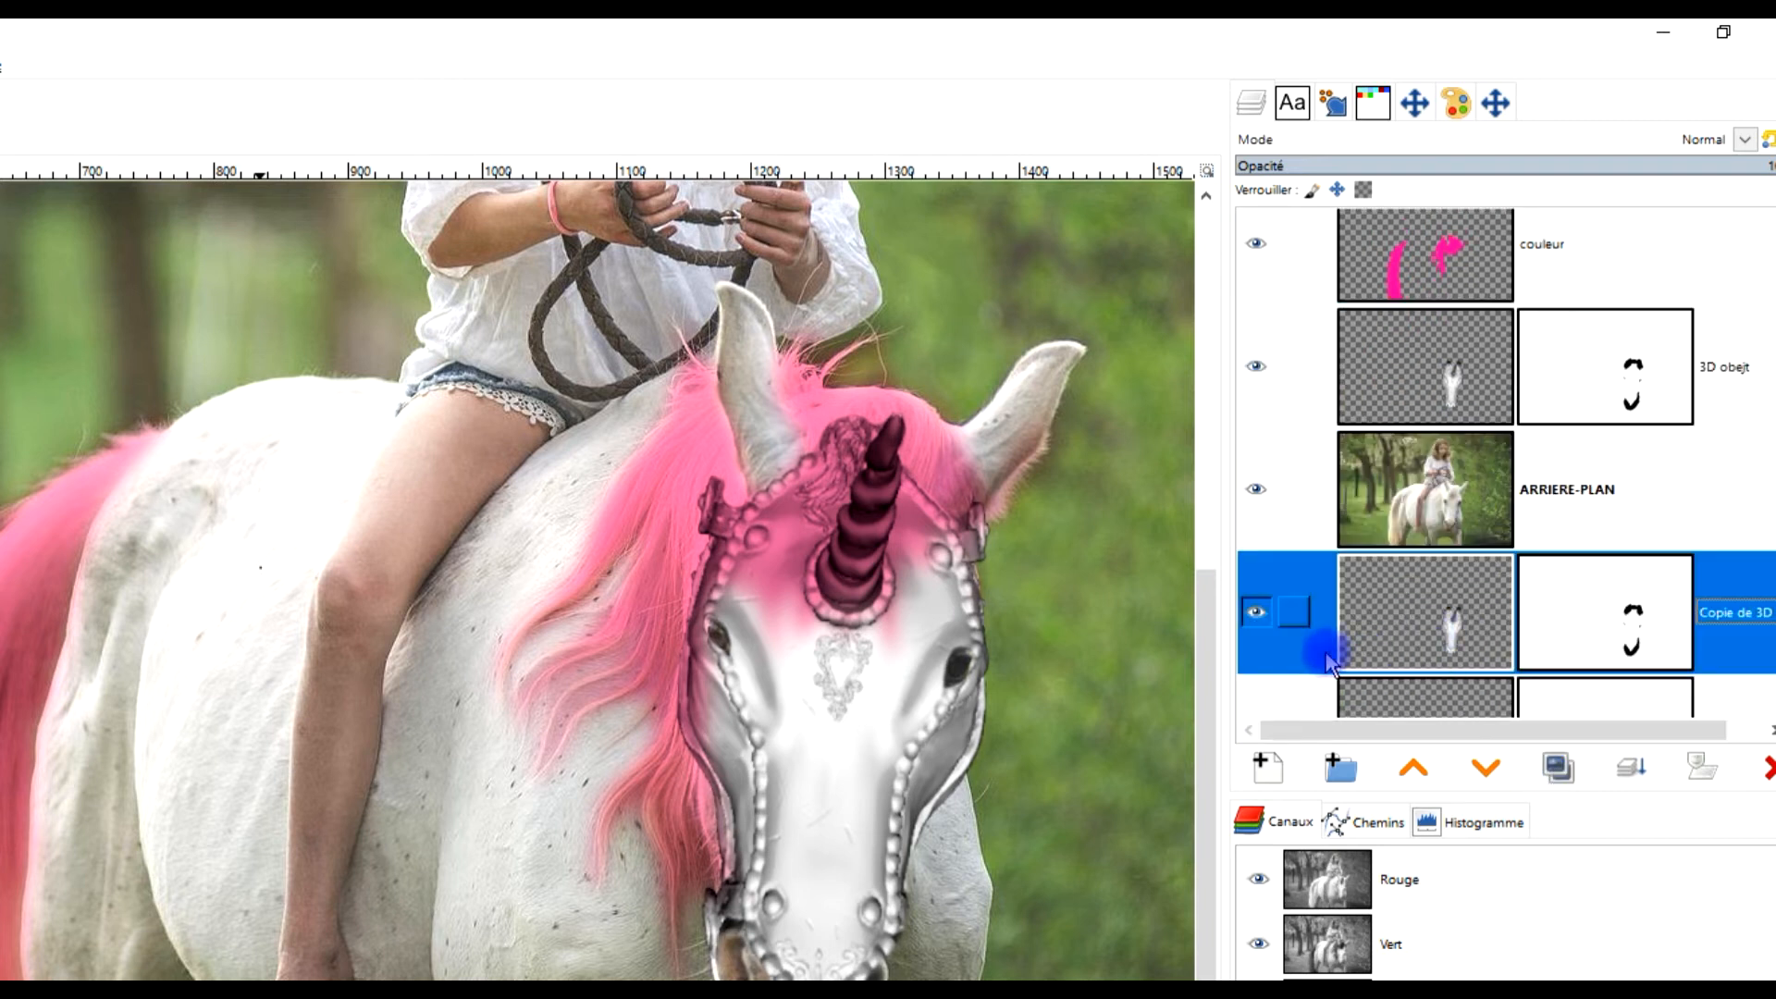
Rename the 3D obejt layer above ARRIERE-PLAN as corne.
{"action": "double_click", "coordinate": [1735, 368]}
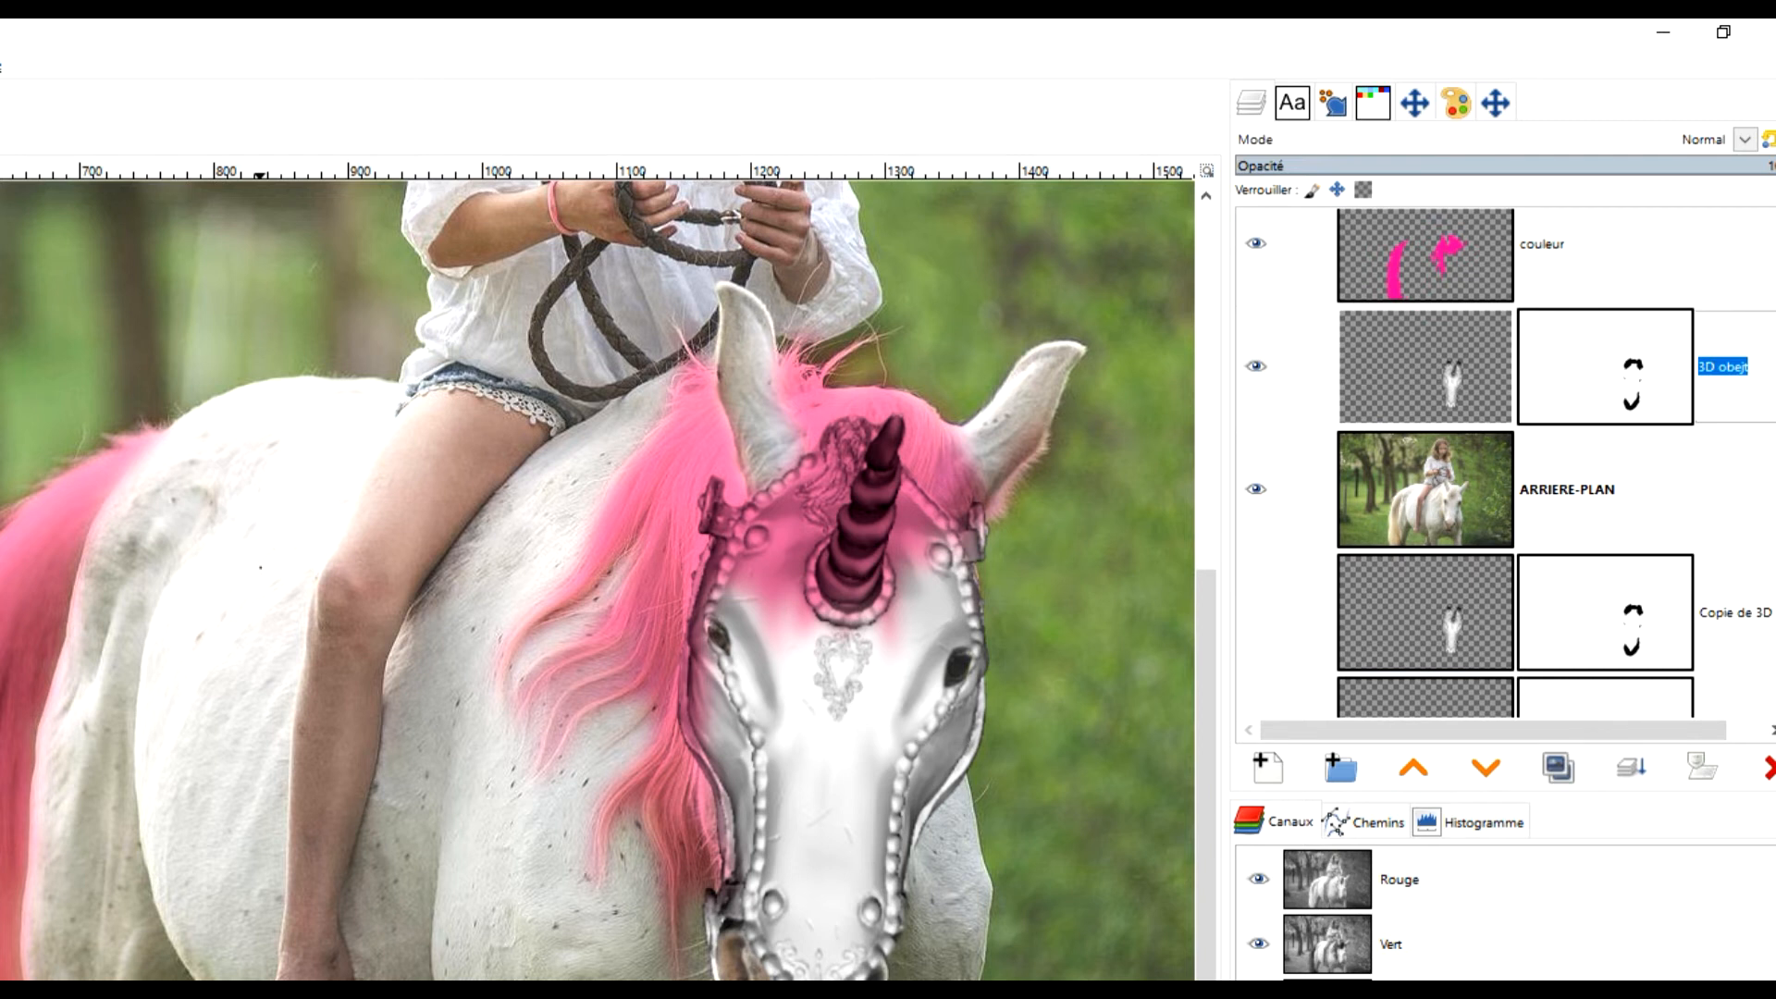
{"action": "type", "text": "corne"}
{"action": "key", "text": "Return"}
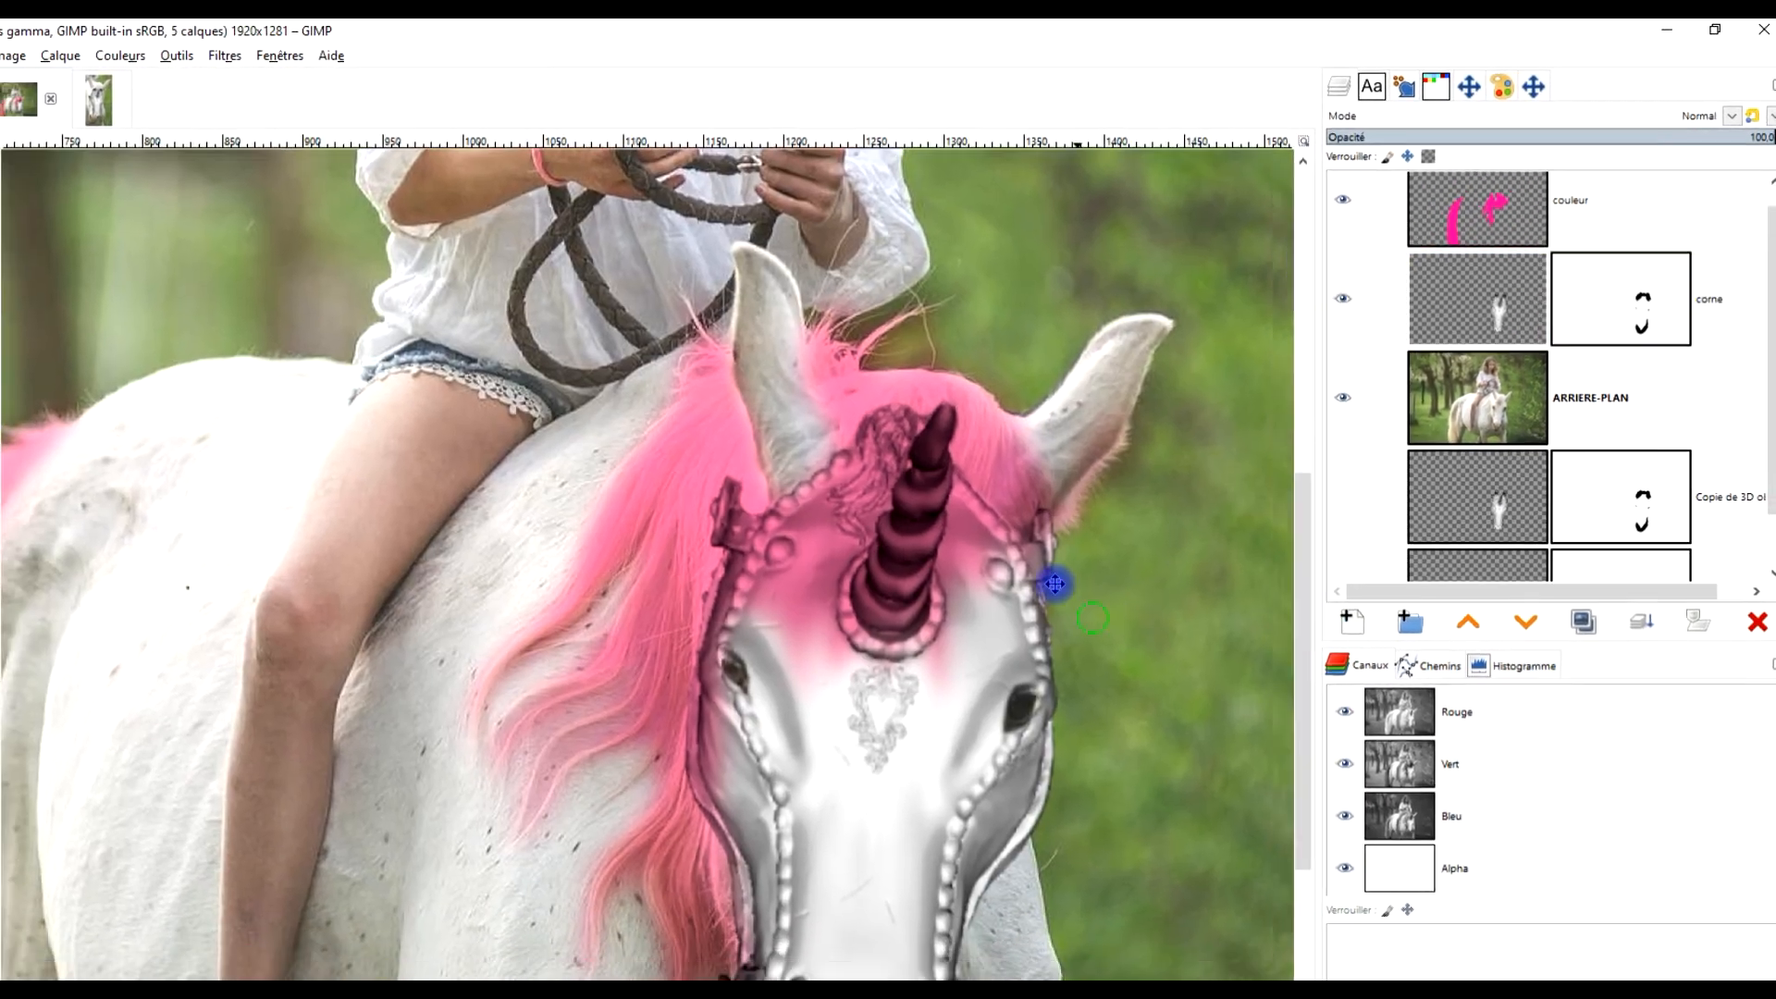
Paint black on the corne layer's mask to hide the headpiece over the muzzle, face and mane side of the horn.
{"action": "scroll", "coordinate": [798, 457], "scroll_direction": "up", "scroll_amount": 2}
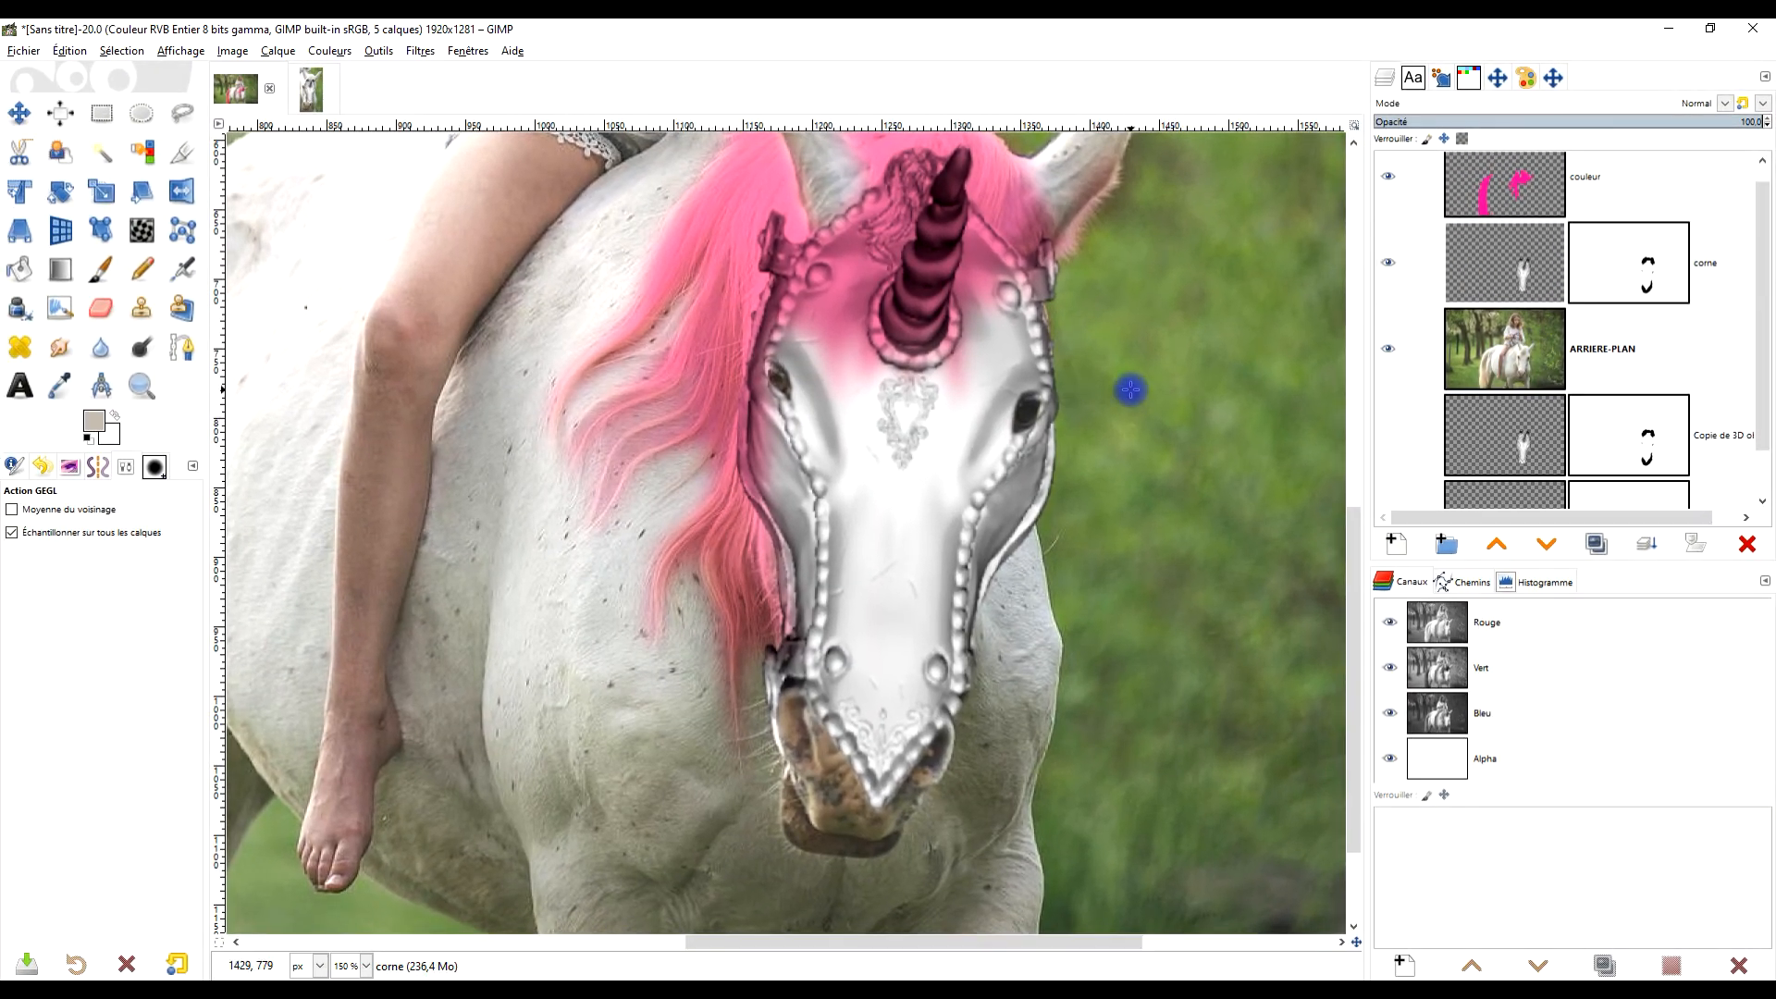
{"action": "left_click", "coordinate": [101, 268]}
{"action": "left_click", "coordinate": [89, 439]}
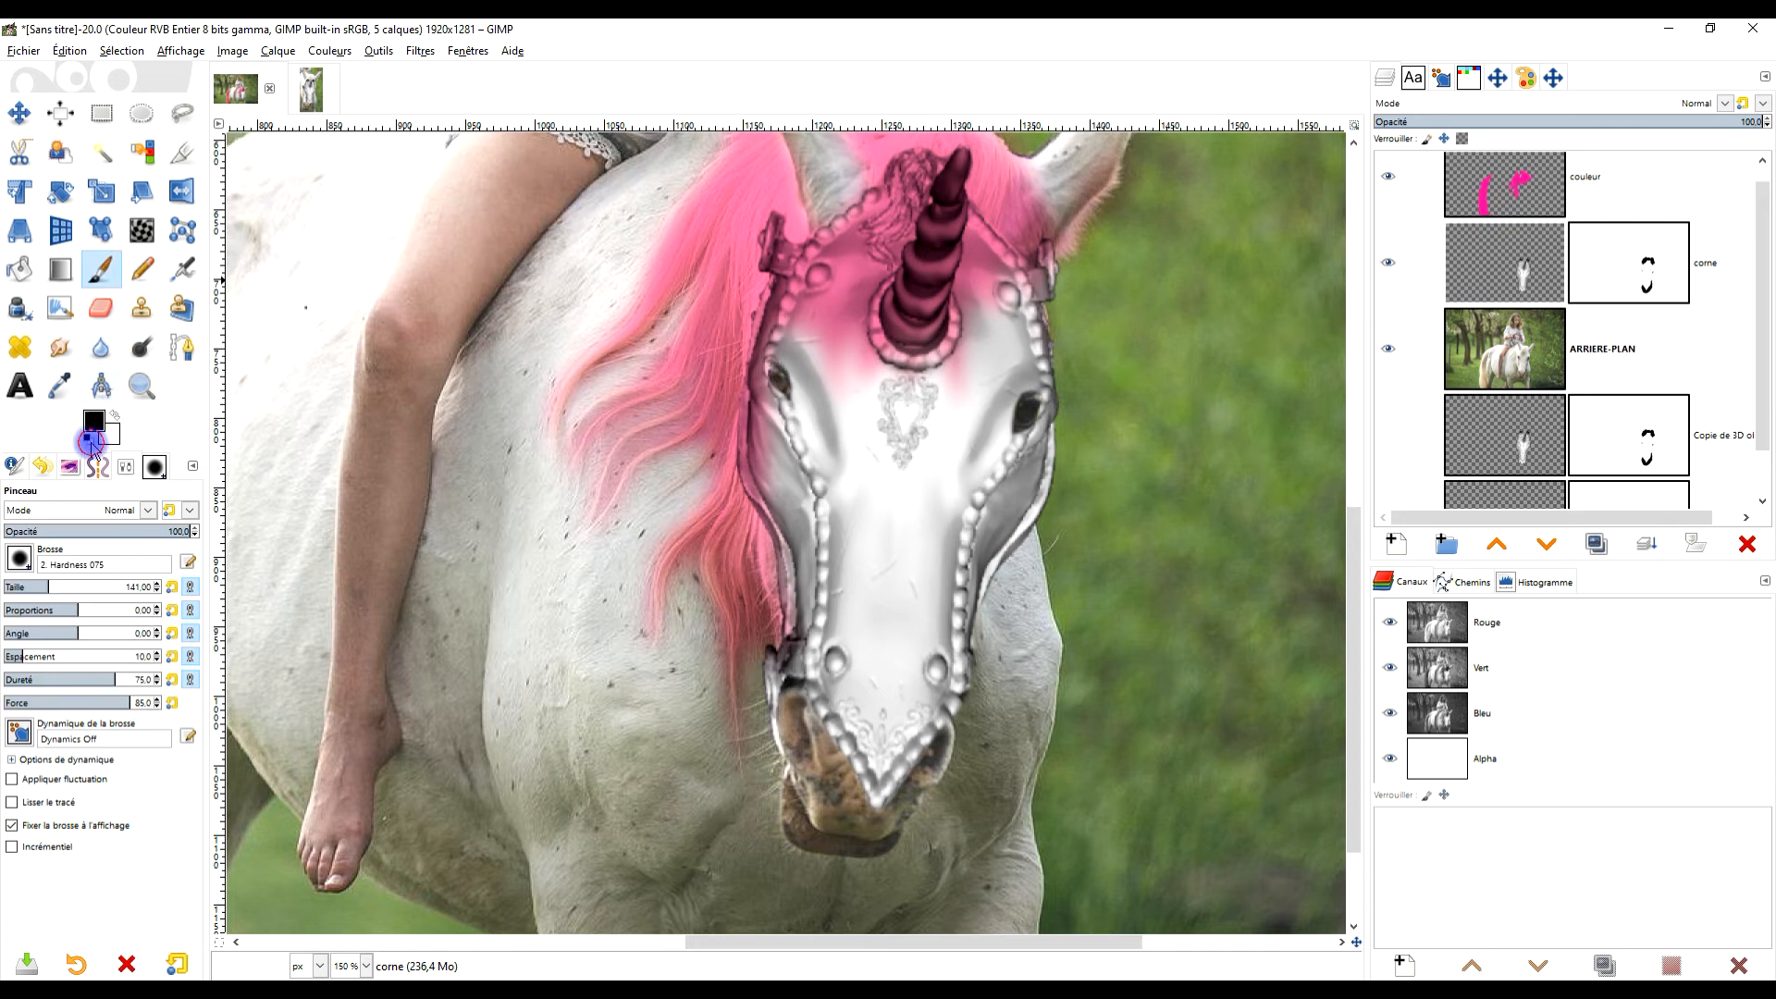
{"action": "scroll", "coordinate": [662, 590], "scroll_direction": "down", "scroll_amount": 2}
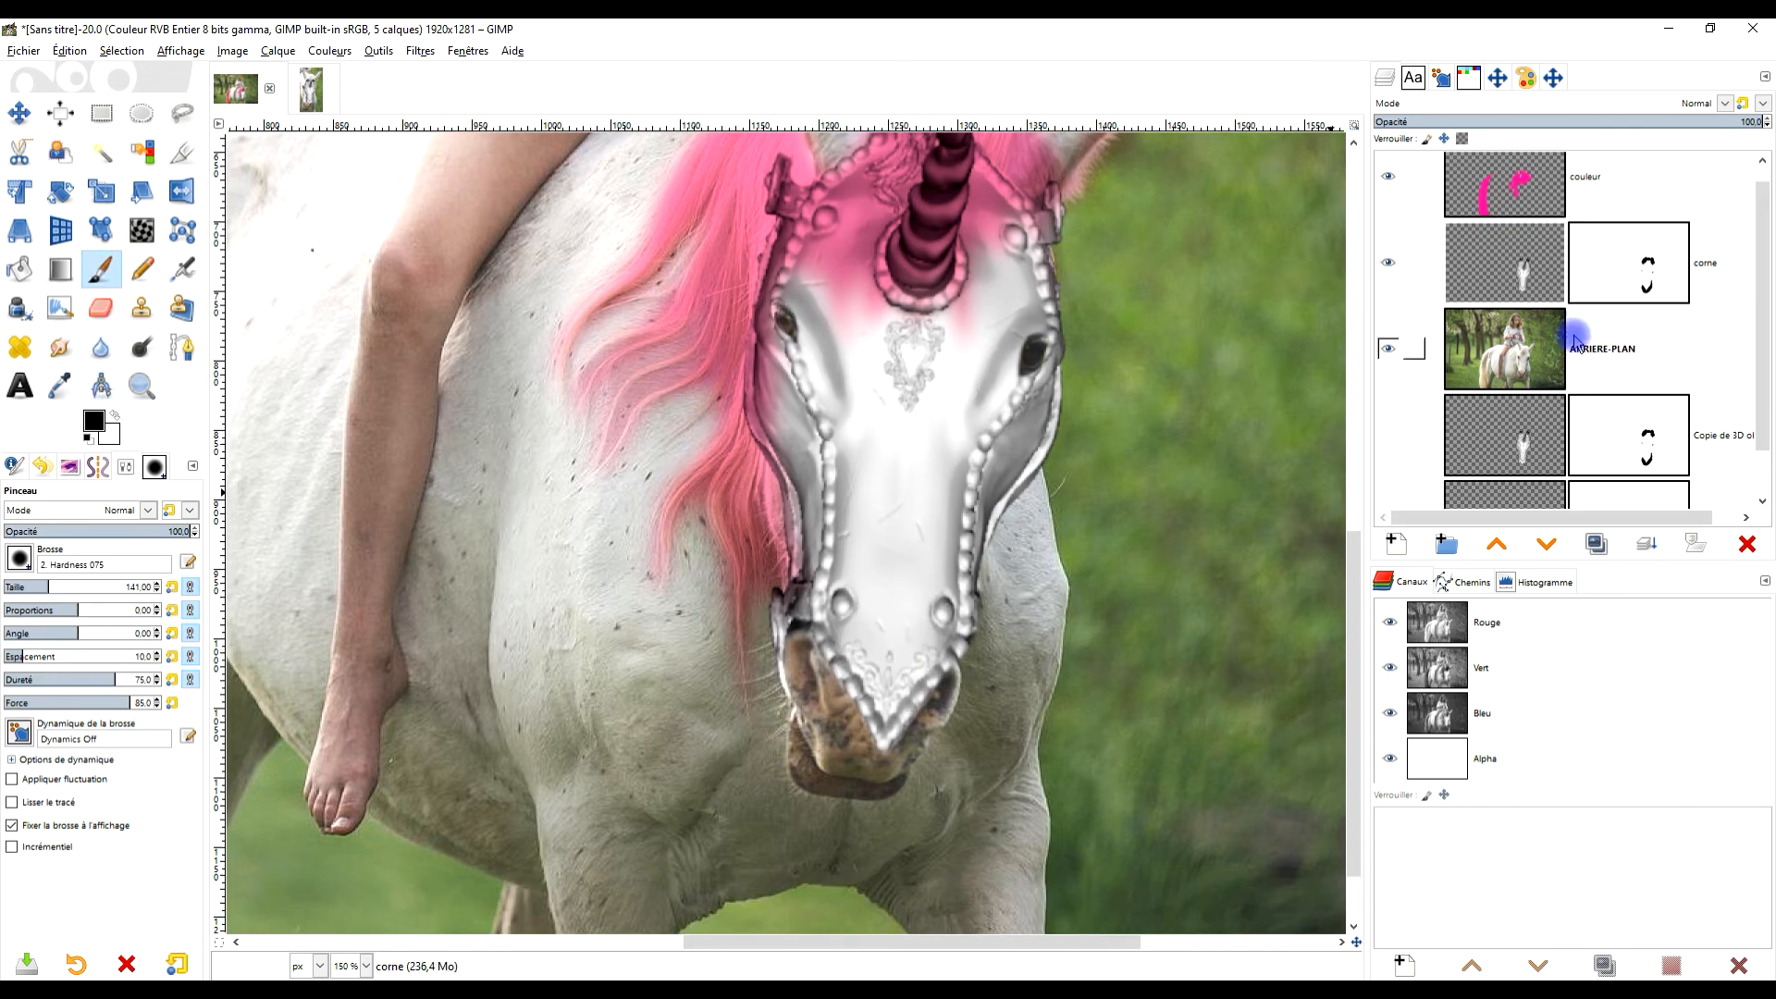
{"action": "left_click", "coordinate": [1628, 278]}
{"action": "mouse_move", "coordinate": [1023, 698]}
{"action": "left_mouse_down"}
{"action": "mouse_move", "coordinate": [742, 671]}
{"action": "mouse_move", "coordinate": [718, 642]}
{"action": "mouse_move", "coordinate": [1044, 502]}
{"action": "mouse_move", "coordinate": [758, 473]}
{"action": "mouse_move", "coordinate": [762, 432]}
{"action": "mouse_move", "coordinate": [926, 385]}
{"action": "mouse_move", "coordinate": [842, 378]}
{"action": "mouse_move", "coordinate": [795, 320]}
{"action": "mouse_move", "coordinate": [789, 353]}
{"action": "mouse_move", "coordinate": [837, 379]}
{"action": "mouse_move", "coordinate": [893, 352]}
{"action": "mouse_move", "coordinate": [819, 539]}
{"action": "mouse_move", "coordinate": [826, 412]}
{"action": "mouse_move", "coordinate": [761, 432]}
{"action": "mouse_move", "coordinate": [770, 515]}
{"action": "mouse_move", "coordinate": [839, 480]}
{"action": "mouse_move", "coordinate": [881, 427]}
{"action": "mouse_move", "coordinate": [887, 487]}
{"action": "mouse_move", "coordinate": [1039, 209]}
{"action": "mouse_move", "coordinate": [910, 504]}
{"action": "mouse_move", "coordinate": [887, 610]}
{"action": "mouse_move", "coordinate": [906, 712]}
{"action": "mouse_move", "coordinate": [898, 646]}
{"action": "mouse_move", "coordinate": [1026, 696]}
{"action": "mouse_move", "coordinate": [1152, 706]}
{"action": "mouse_move", "coordinate": [1269, 679]}
{"action": "mouse_move", "coordinate": [1091, 741]}
{"action": "left_mouse_up"}
{"action": "scroll", "coordinate": [766, 312], "scroll_direction": "up", "scroll_amount": 2}
{"action": "scroll", "coordinate": [835, 198], "scroll_direction": "up", "scroll_amount": 5}
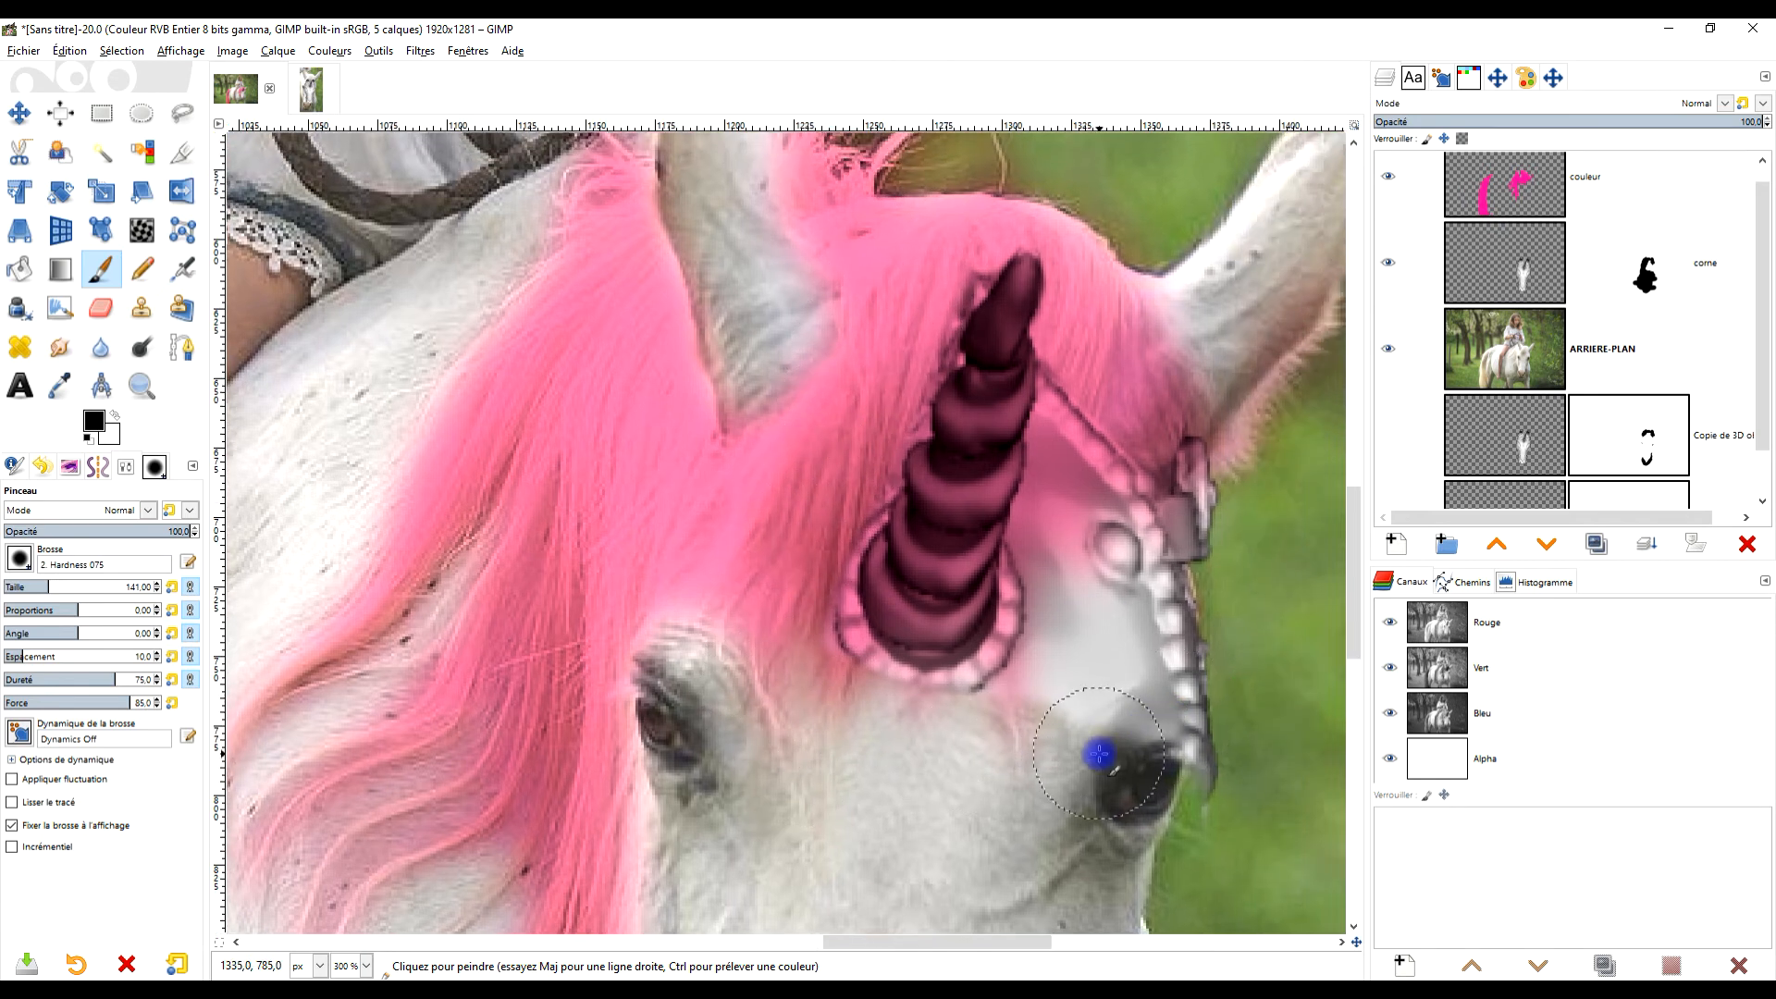
Raise the corne layer above the couleur layer.
{"action": "left_click", "coordinate": [1531, 302]}
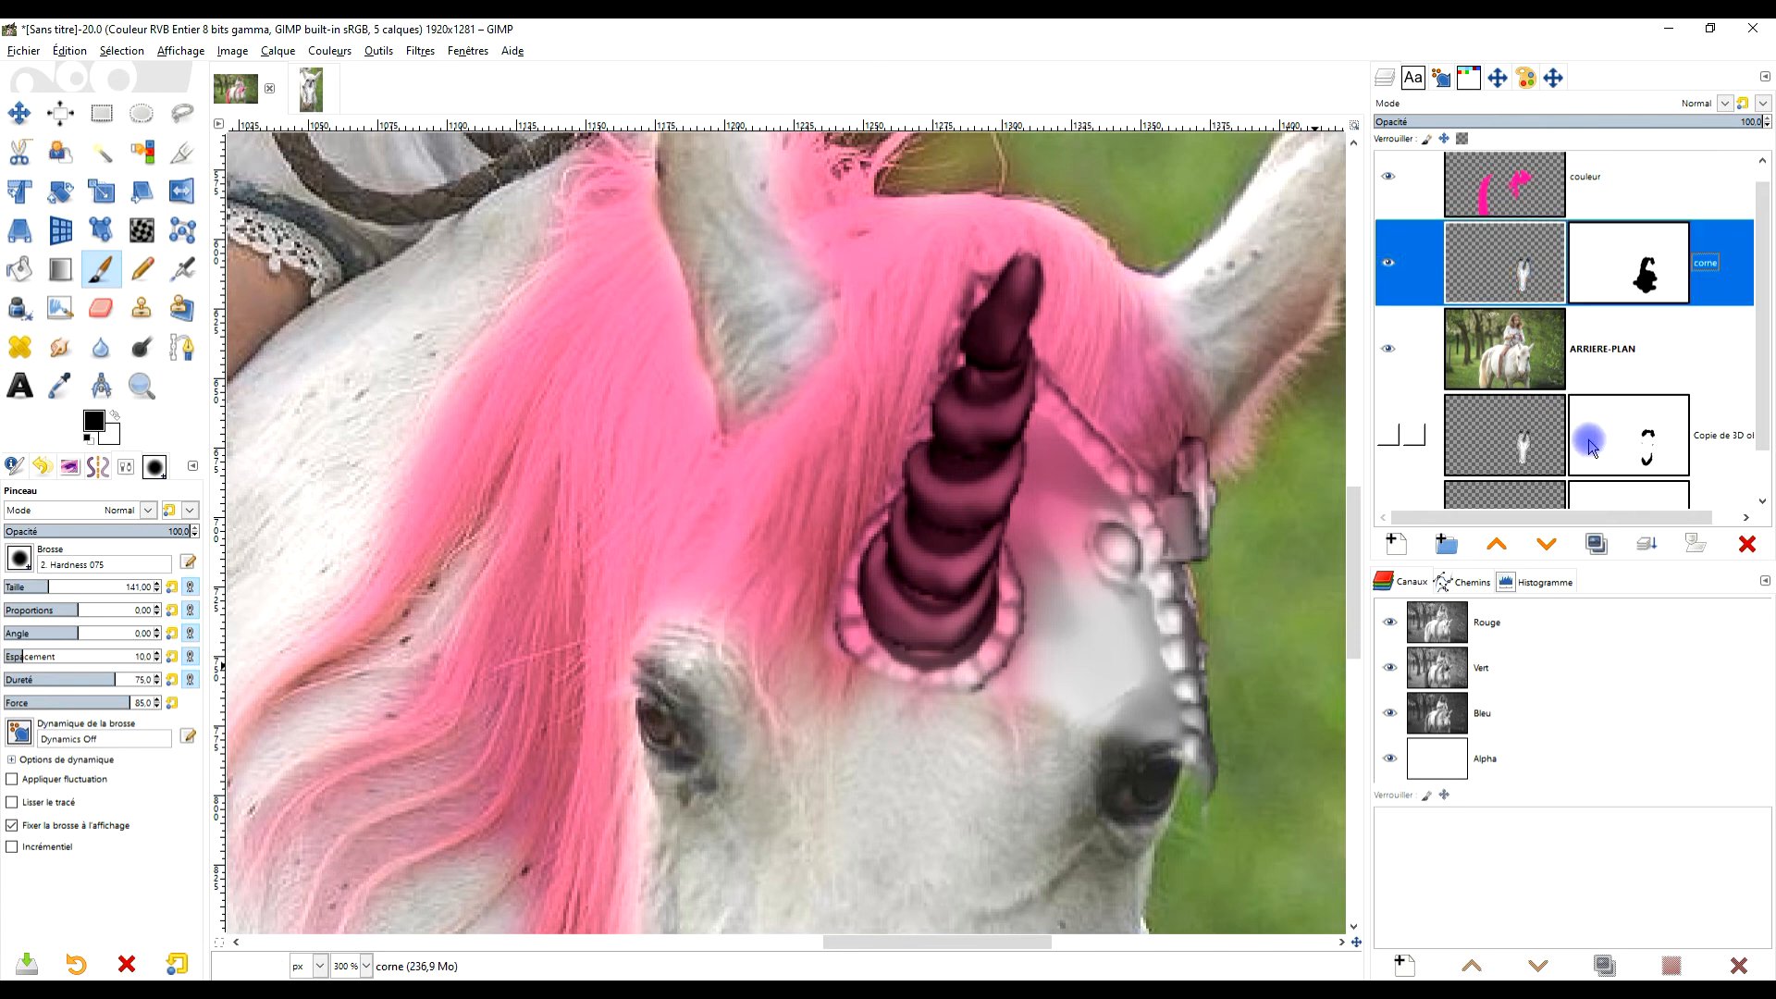
{"action": "left_click", "coordinate": [1517, 544]}
Try to paint out the headpiece right of the horn in black and undo the stroke.
{"action": "mouse_move", "coordinate": [1157, 425]}
{"action": "left_mouse_down"}
{"action": "mouse_move", "coordinate": [1177, 735]}
{"action": "mouse_move", "coordinate": [1215, 760]}
{"action": "left_mouse_up"}
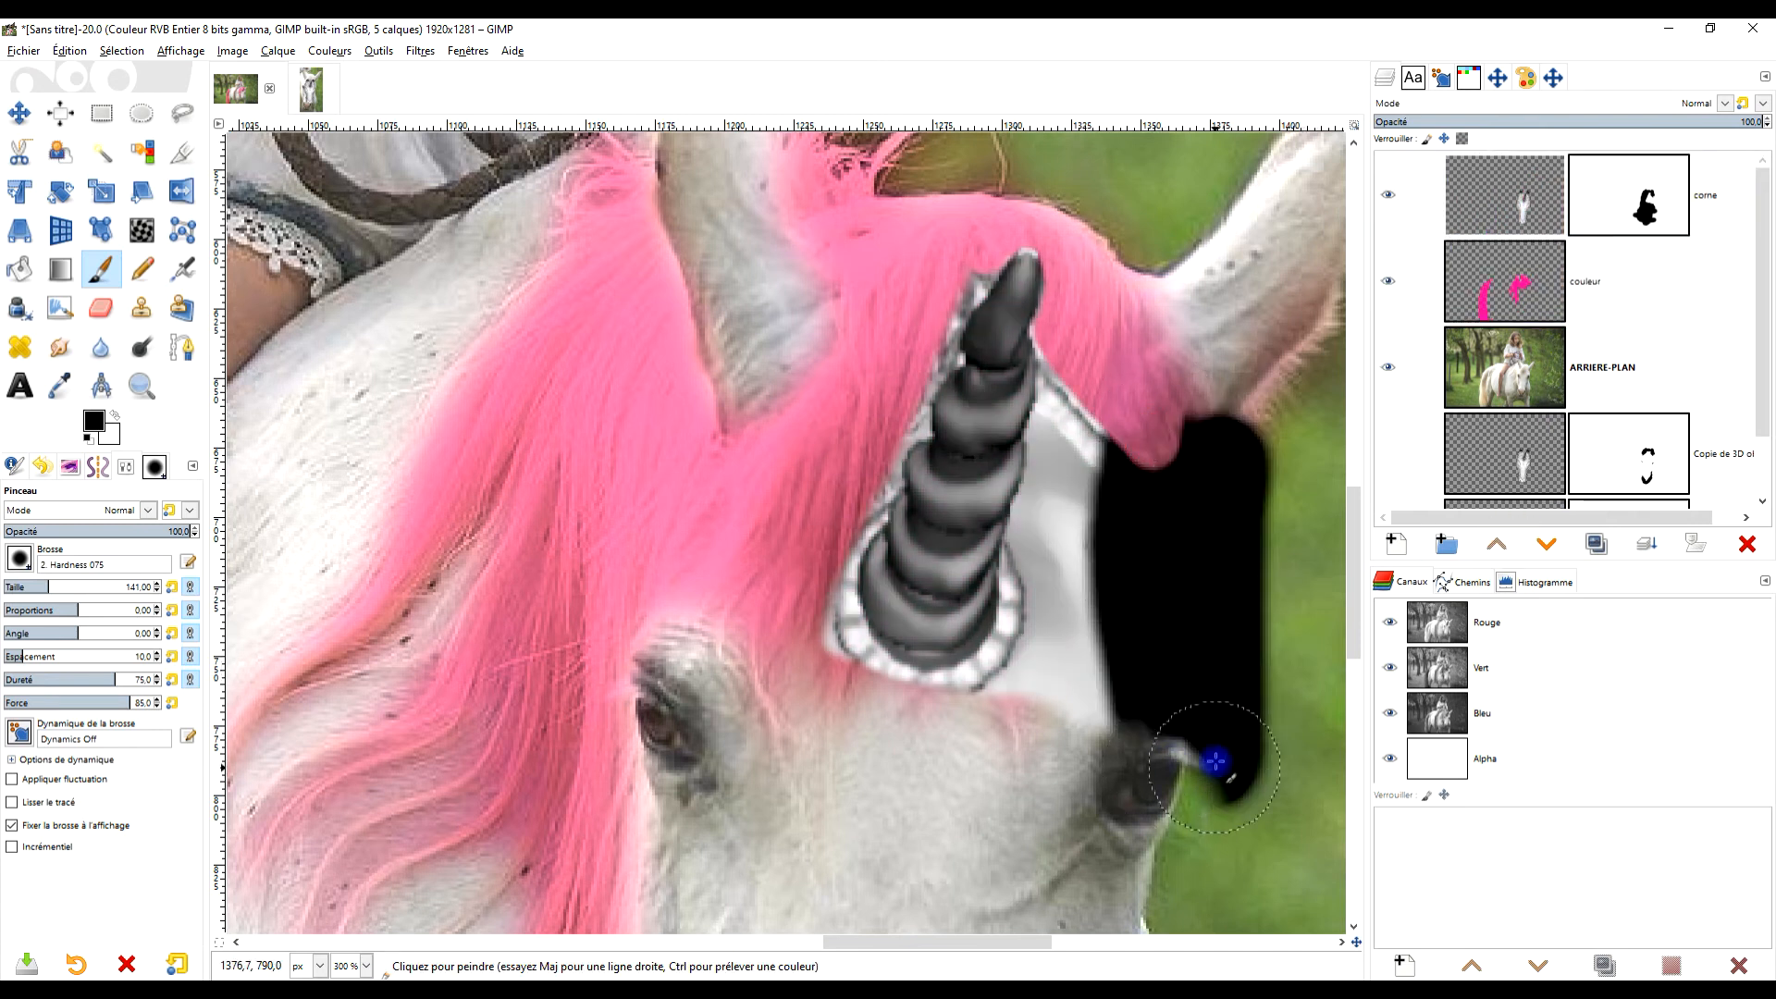
{"action": "key", "text": "ctrl+z"}
Select the corne layer's mask and paint black to hide the remaining headpiece between the horn and the right eye and ear.
{"action": "left_click", "coordinate": [1628, 213]}
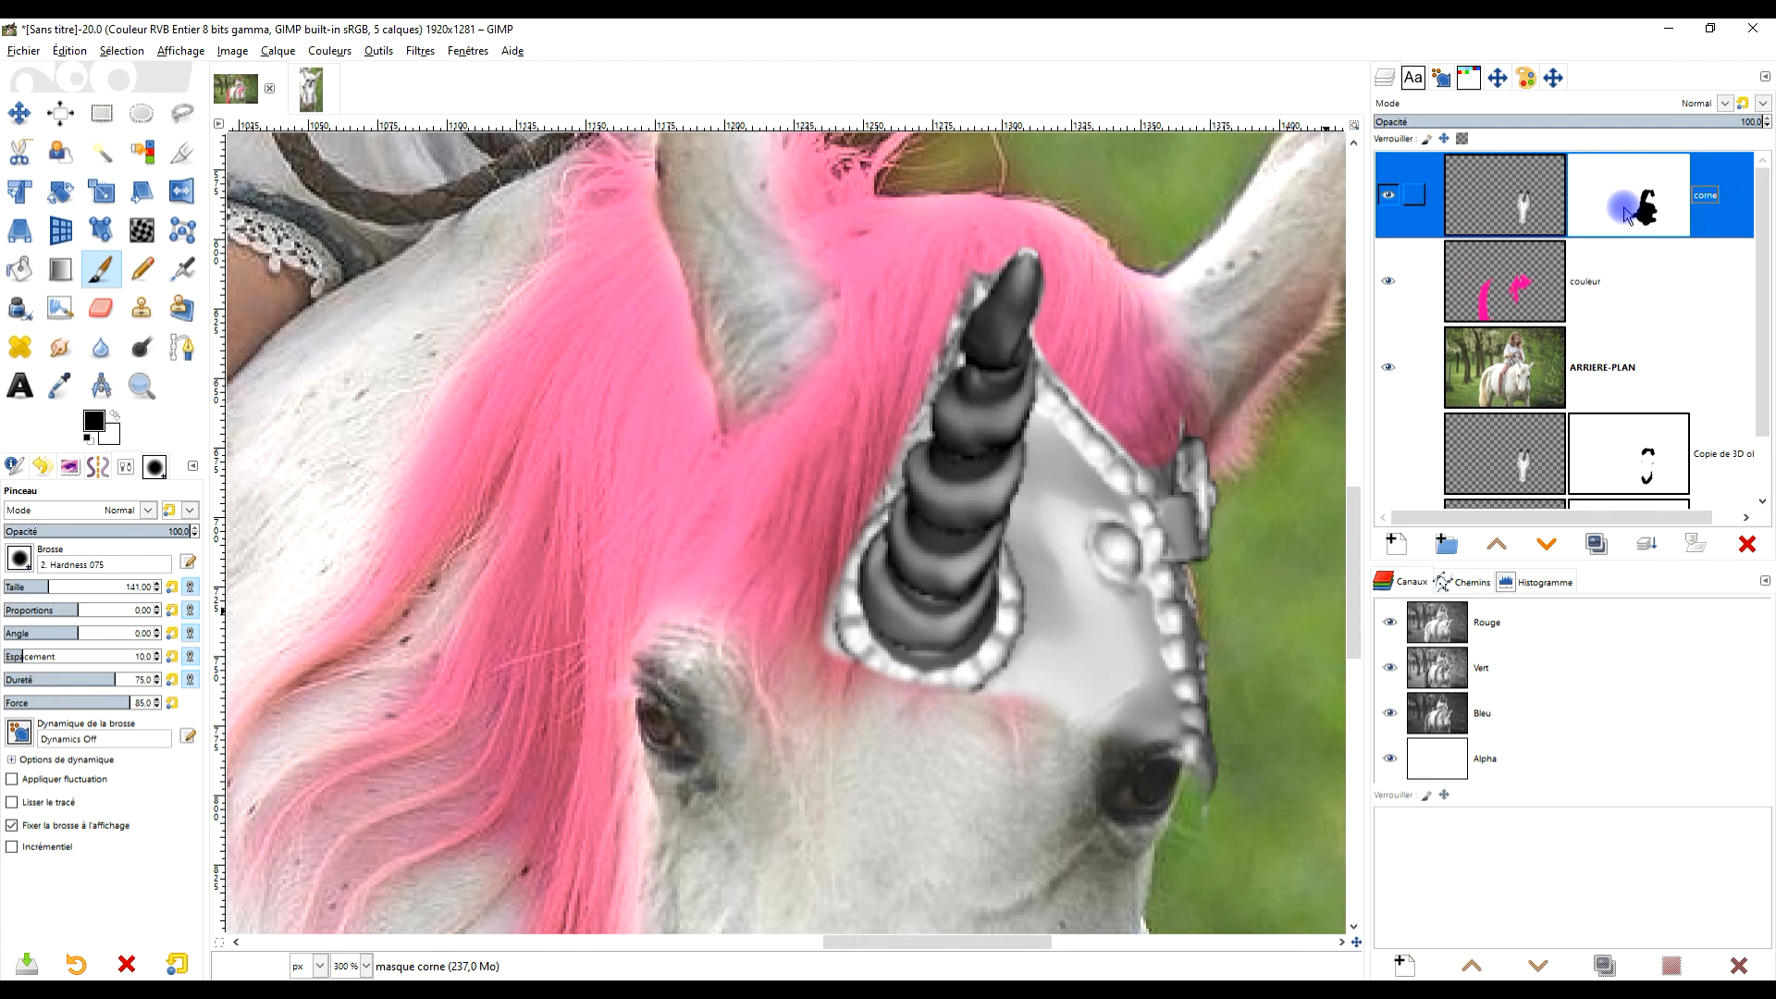
{"action": "mouse_move", "coordinate": [1202, 444]}
{"action": "left_mouse_down"}
{"action": "mouse_move", "coordinate": [1189, 607]}
{"action": "mouse_move", "coordinate": [1209, 555]}
{"action": "mouse_move", "coordinate": [1111, 573]}
{"action": "mouse_move", "coordinate": [1066, 734]}
{"action": "mouse_move", "coordinate": [1042, 713]}
{"action": "mouse_move", "coordinate": [1027, 725]}
{"action": "left_mouse_up"}
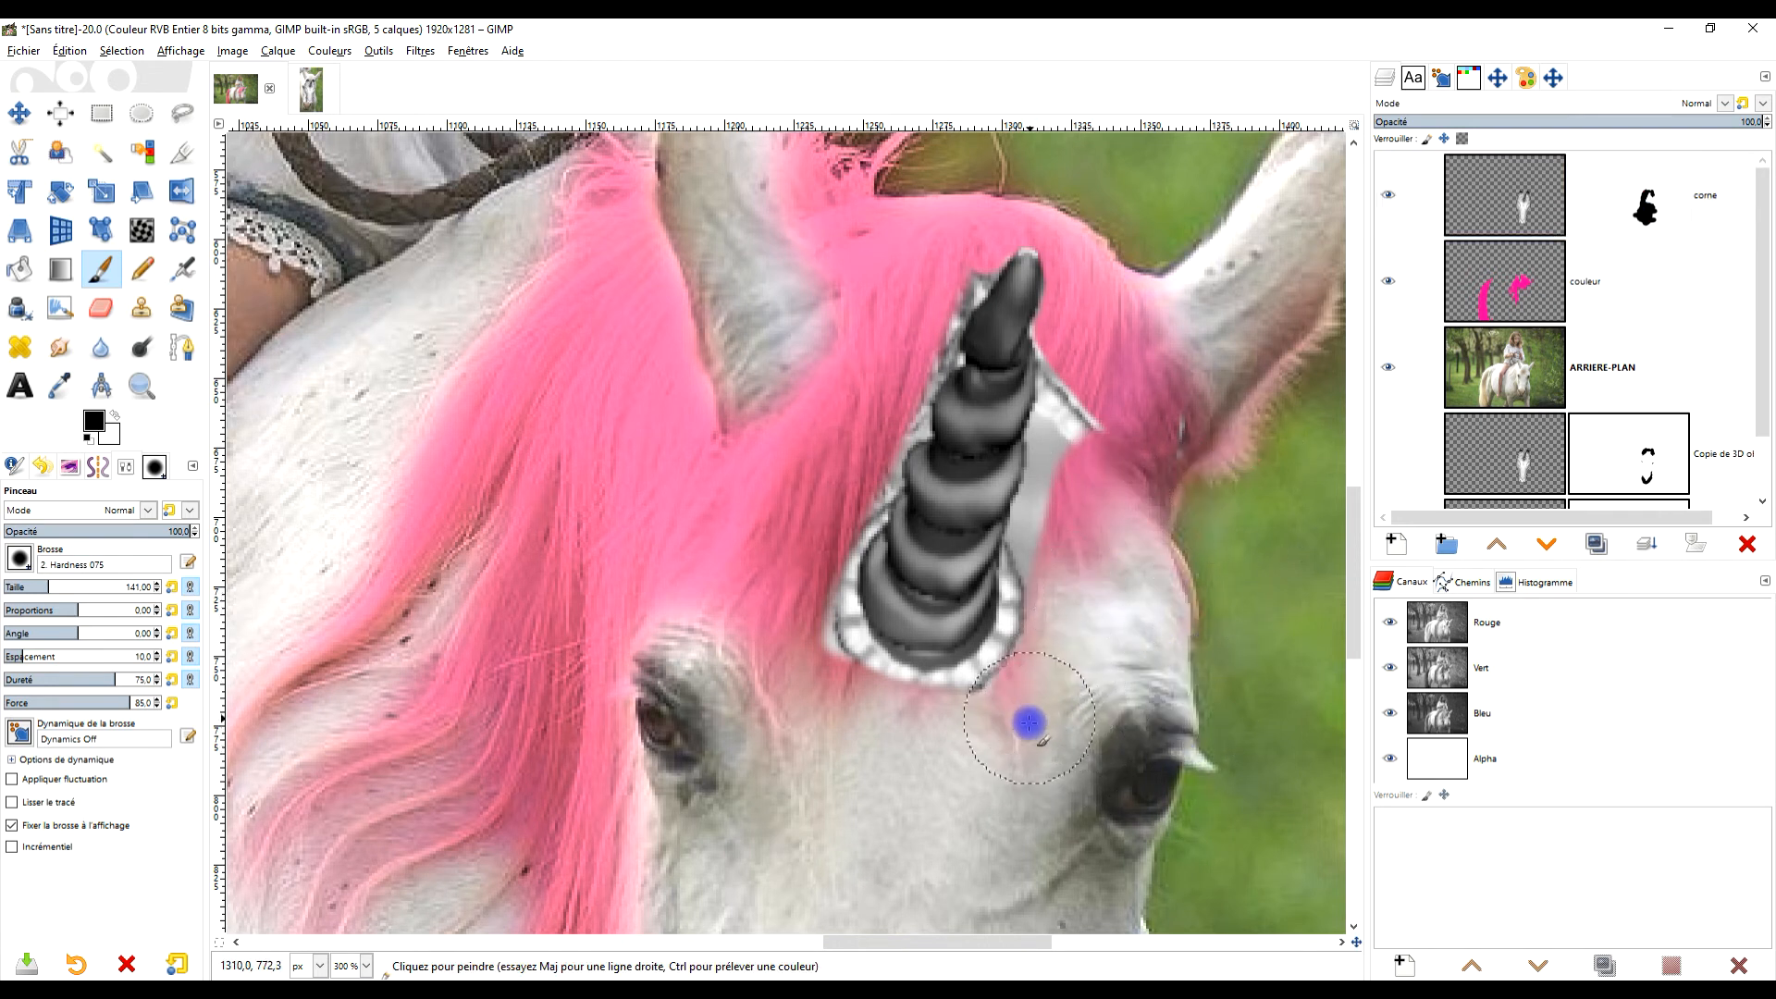
{"action": "scroll", "coordinate": [1138, 472], "scroll_direction": "up", "scroll_amount": 2}
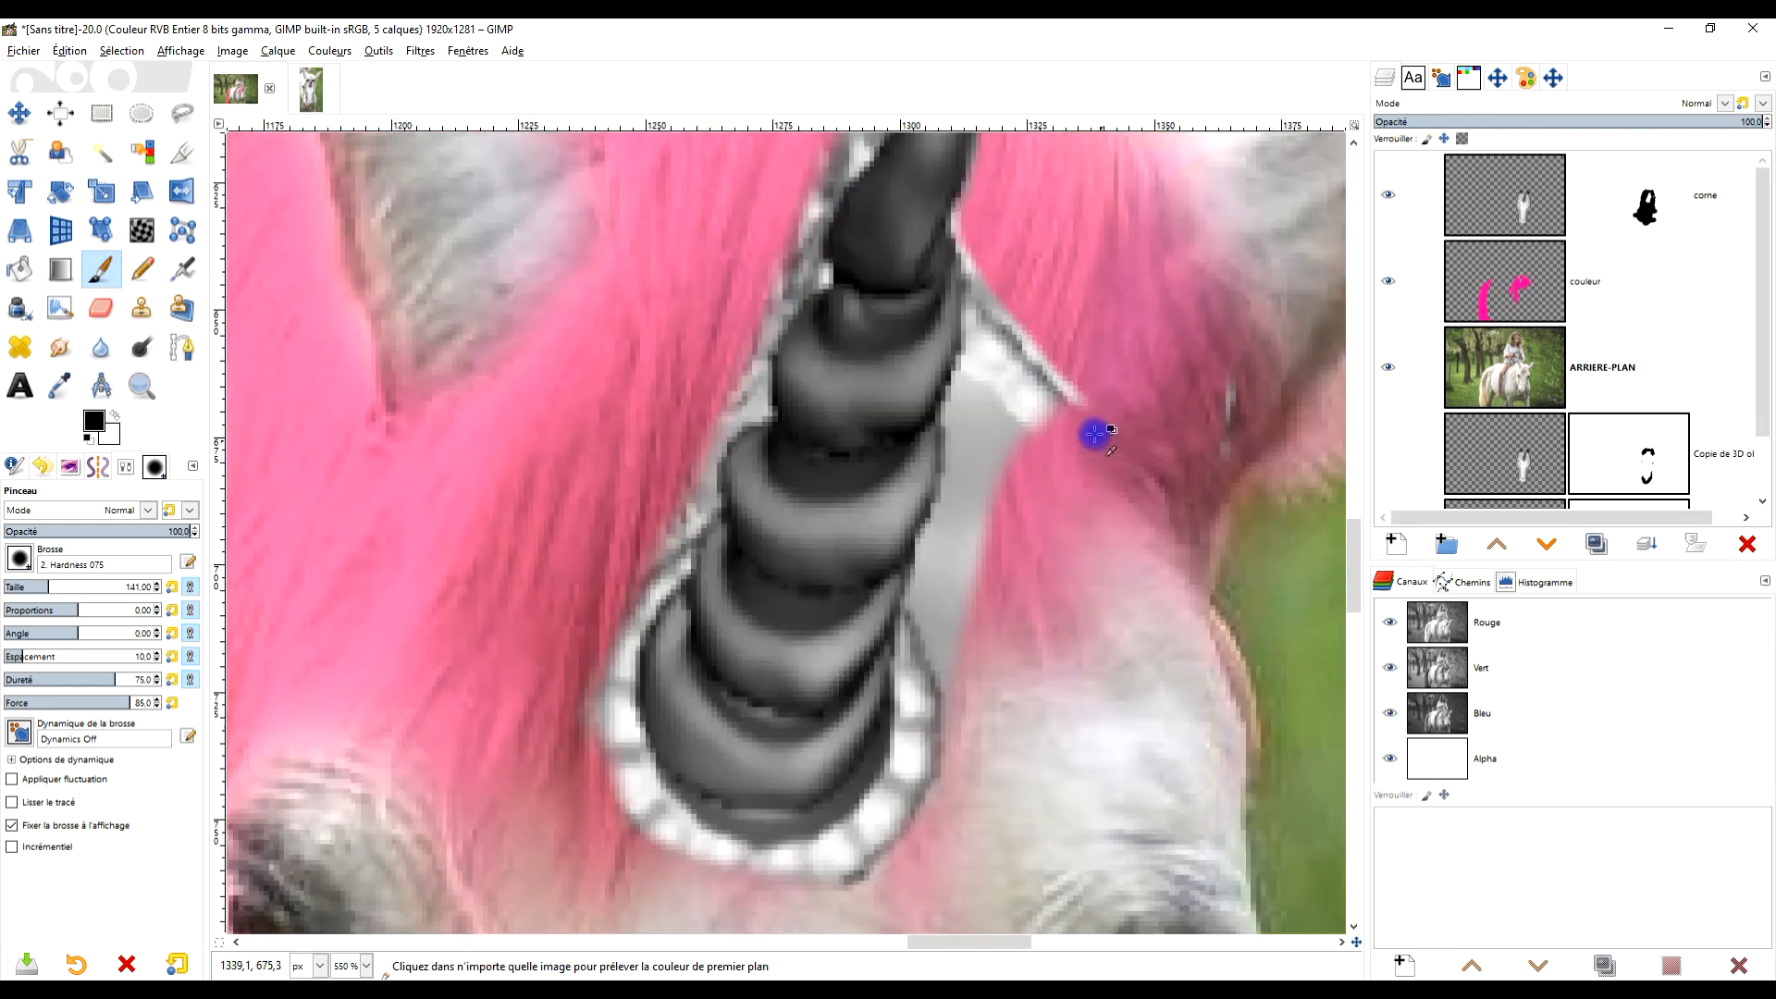
{"action": "mouse_move", "coordinate": [985, 495]}
{"action": "left_mouse_down"}
{"action": "mouse_move", "coordinate": [1021, 350]}
{"action": "mouse_move", "coordinate": [961, 634]}
{"action": "mouse_move", "coordinate": [1024, 355]}
{"action": "mouse_move", "coordinate": [1010, 264]}
{"action": "left_mouse_up"}
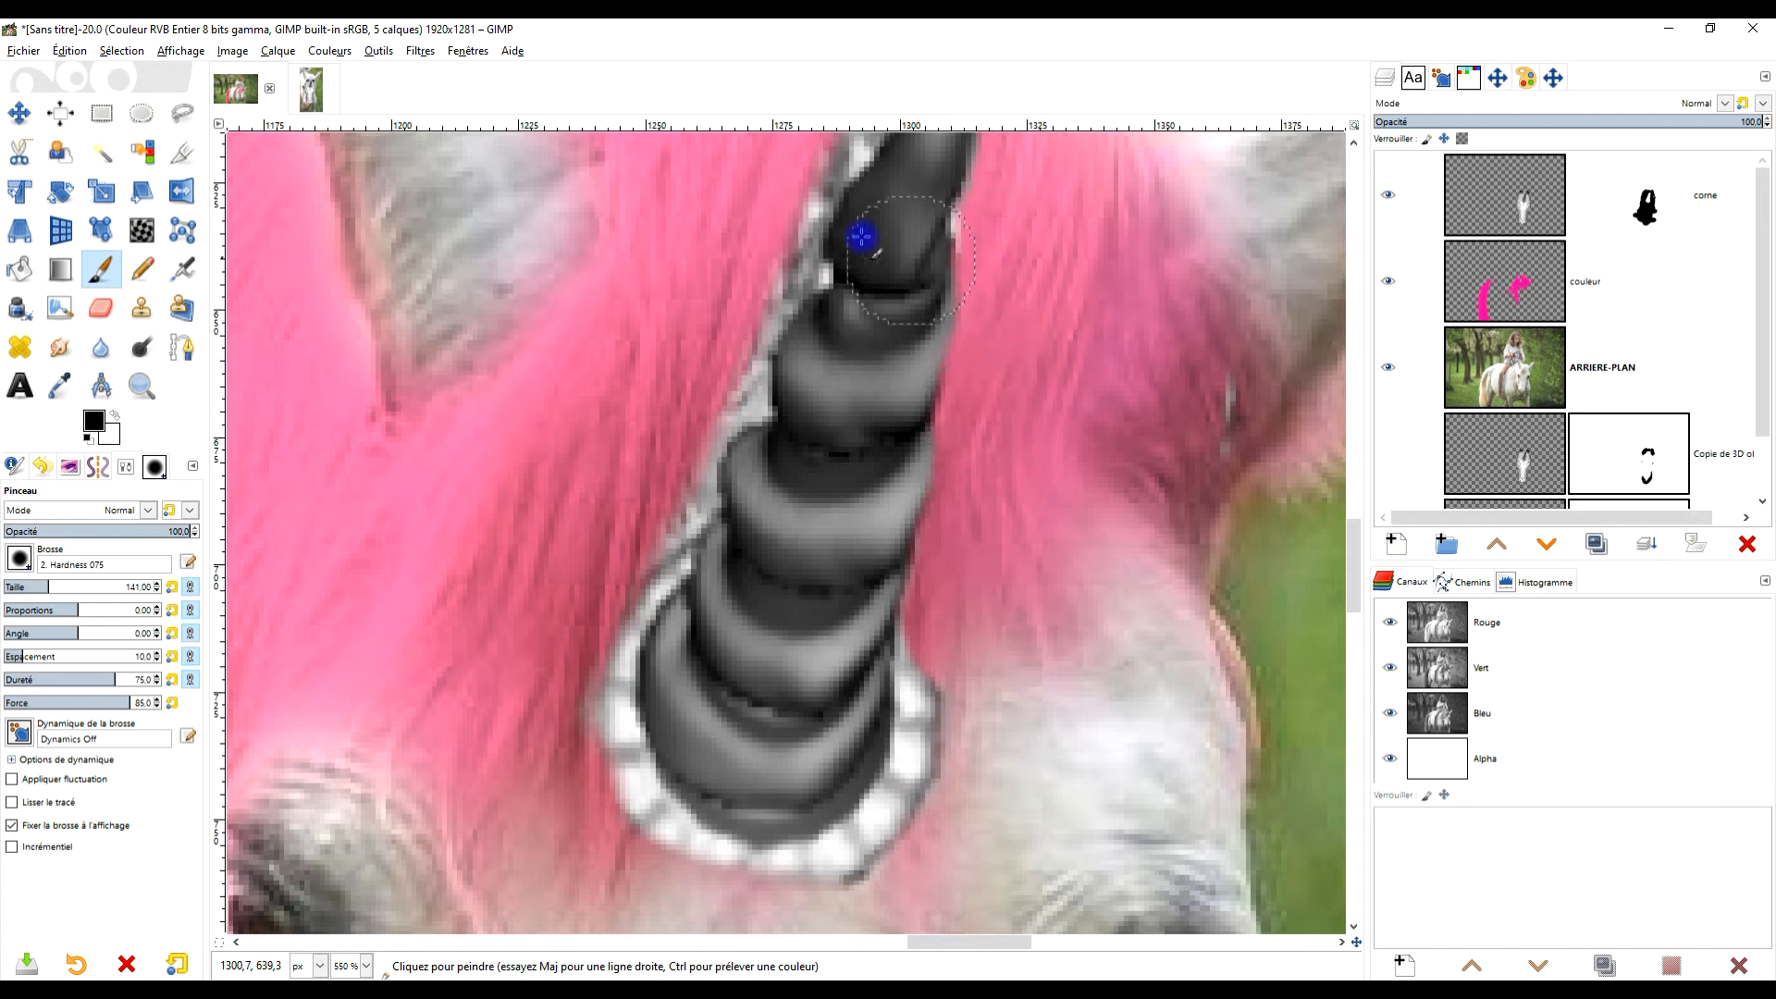
Paint black on the corne mask along the horn's left edge and around its tip to remove the leftover headpiece fringe.
{"action": "mouse_move", "coordinate": [764, 242]}
{"action": "left_mouse_down"}
{"action": "mouse_move", "coordinate": [587, 606]}
{"action": "mouse_move", "coordinate": [571, 685]}
{"action": "mouse_move", "coordinate": [562, 639]}
{"action": "mouse_move", "coordinate": [656, 541]}
{"action": "mouse_move", "coordinate": [675, 454]}
{"action": "left_mouse_up"}
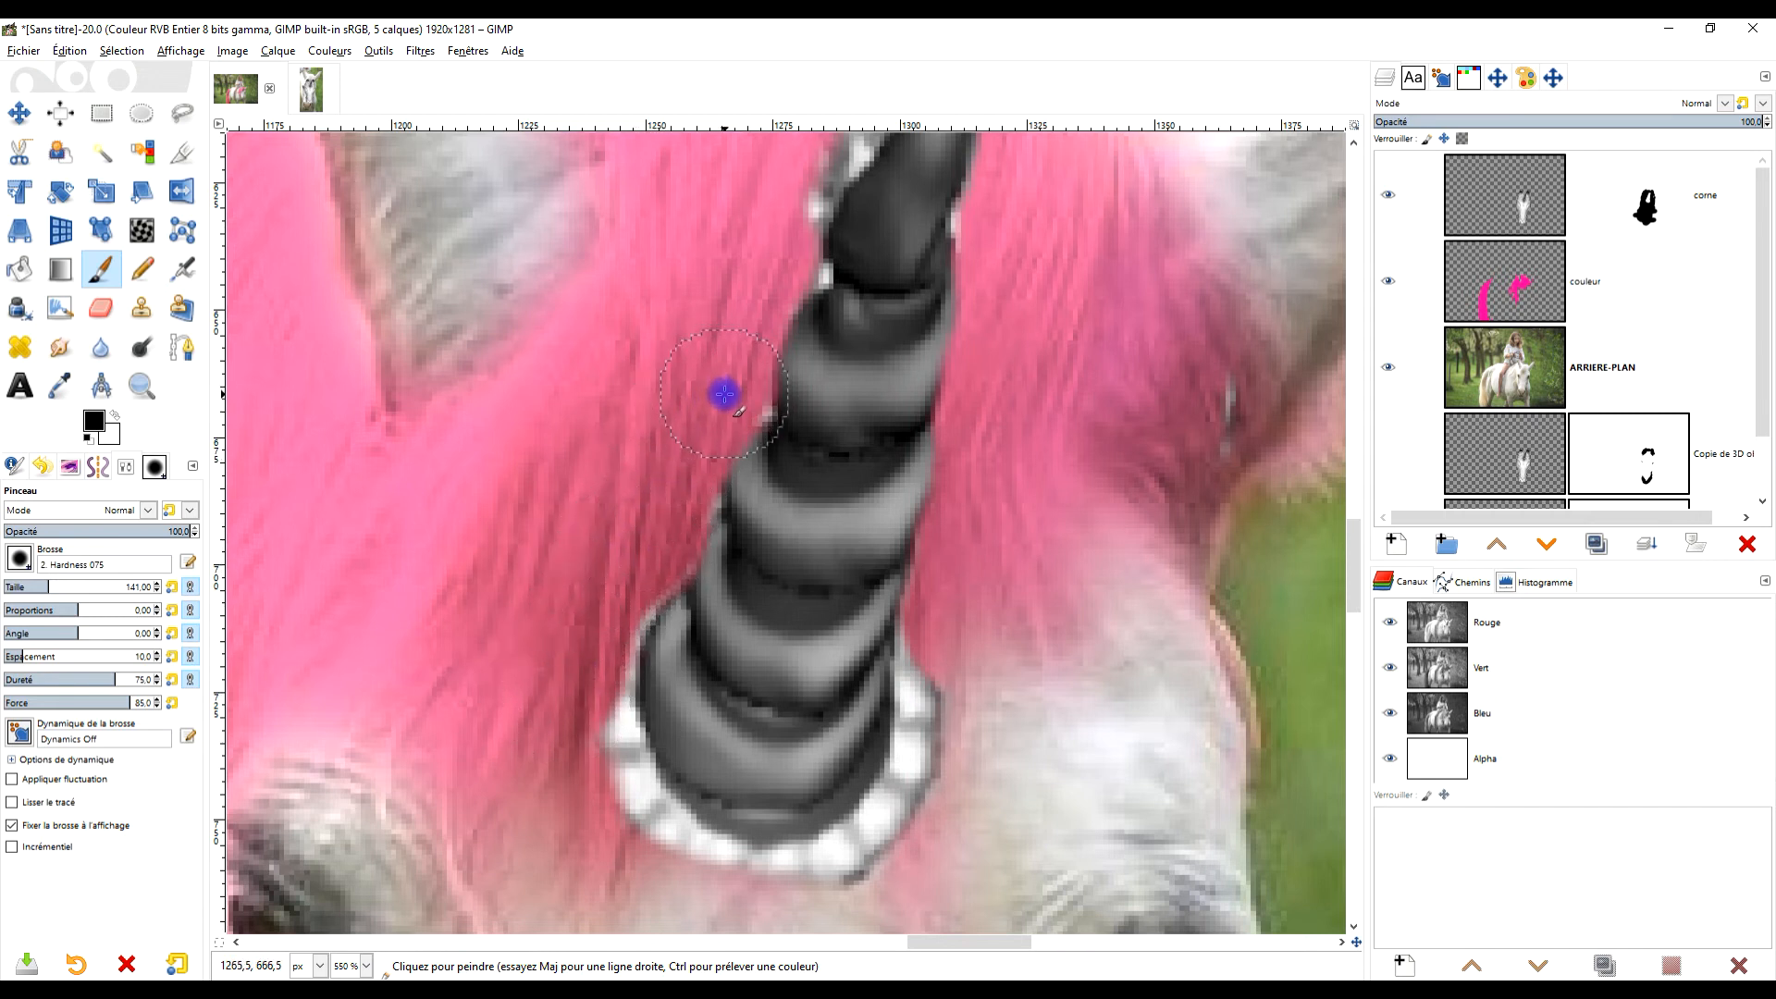
{"action": "left_click_drag", "start_coordinate": [728, 397], "coordinate": [731, 399]}
{"action": "mouse_move", "coordinate": [863, 283]}
{"action": "left_mouse_down"}
{"action": "mouse_move", "coordinate": [793, 527]}
{"action": "mouse_move", "coordinate": [760, 501]}
{"action": "mouse_move", "coordinate": [762, 334]}
{"action": "mouse_move", "coordinate": [863, 268]}
{"action": "mouse_move", "coordinate": [917, 276]}
{"action": "mouse_move", "coordinate": [963, 334]}
{"action": "mouse_move", "coordinate": [924, 457]}
{"action": "left_mouse_up"}
Trim the outer edge of the beaded ring around the horn's base by painting black on the corne mask.
{"action": "scroll", "coordinate": [1122, 714], "scroll_direction": "down", "scroll_amount": 1}
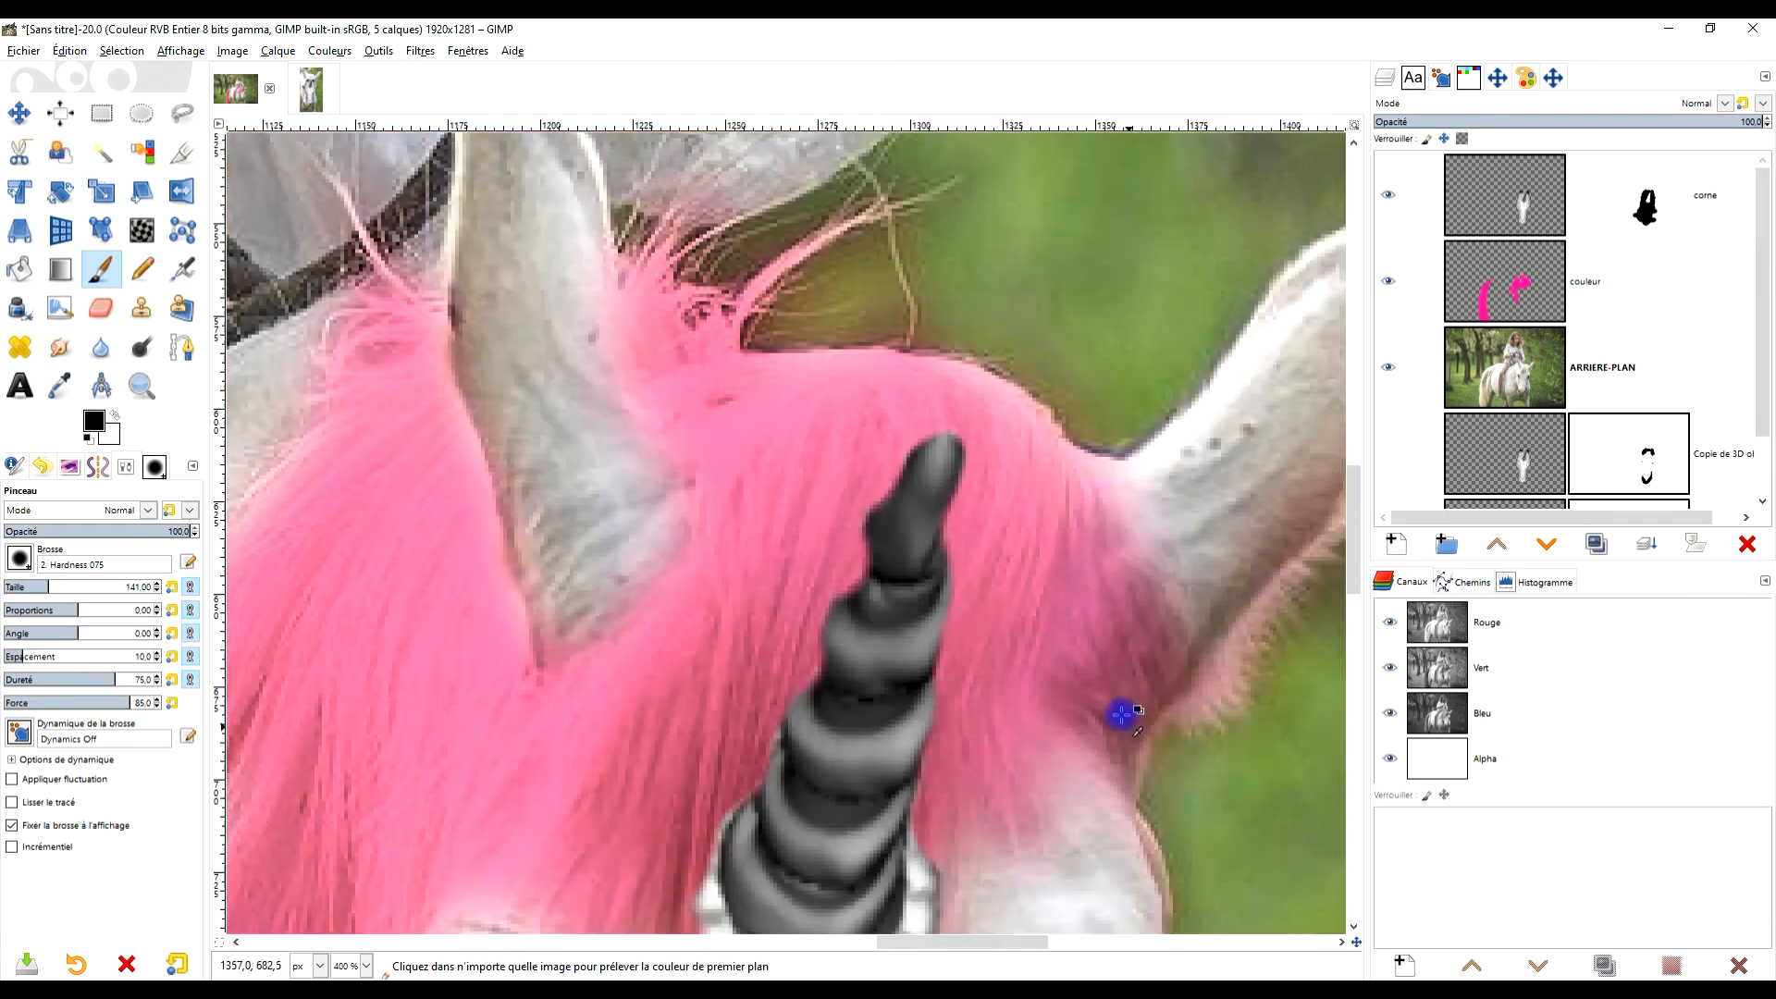
{"action": "scroll", "coordinate": [936, 468], "scroll_direction": "down", "scroll_amount": 3}
{"action": "scroll", "coordinate": [862, 525], "scroll_direction": "up", "scroll_amount": 1}
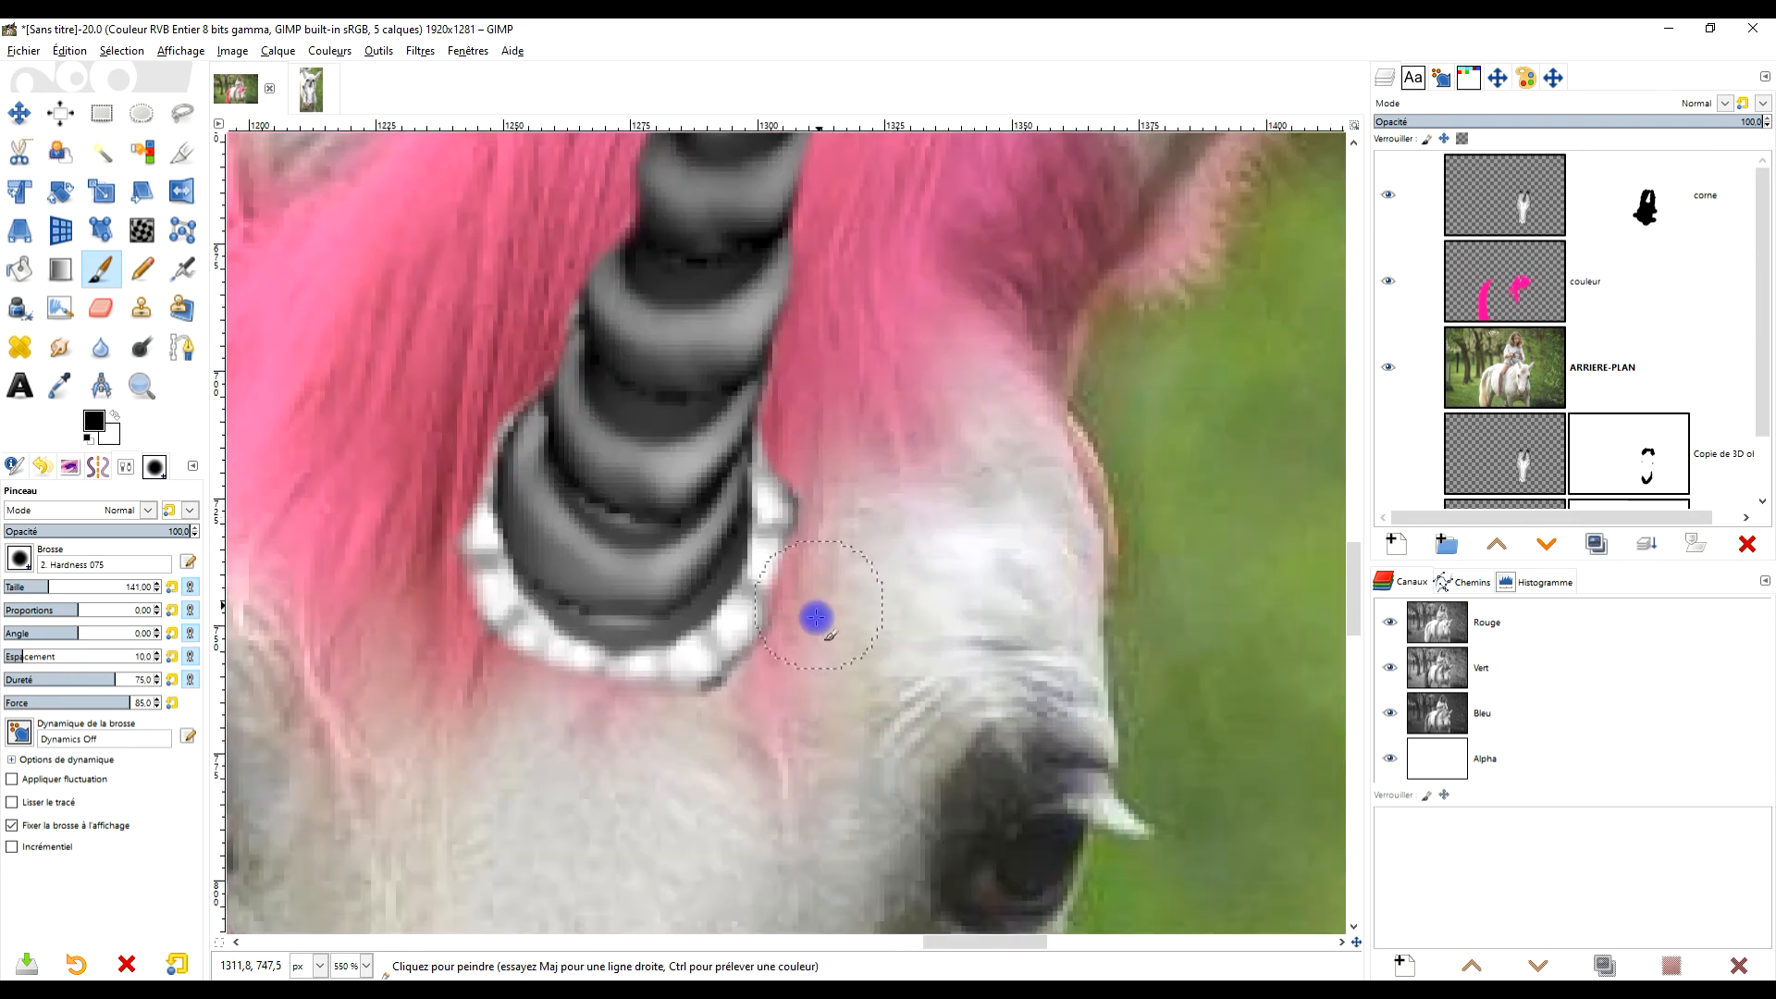
{"action": "mouse_move", "coordinate": [643, 741]}
{"action": "left_mouse_down"}
{"action": "mouse_move", "coordinate": [554, 737]}
{"action": "mouse_move", "coordinate": [484, 697]}
{"action": "mouse_move", "coordinate": [417, 500]}
{"action": "left_mouse_up"}
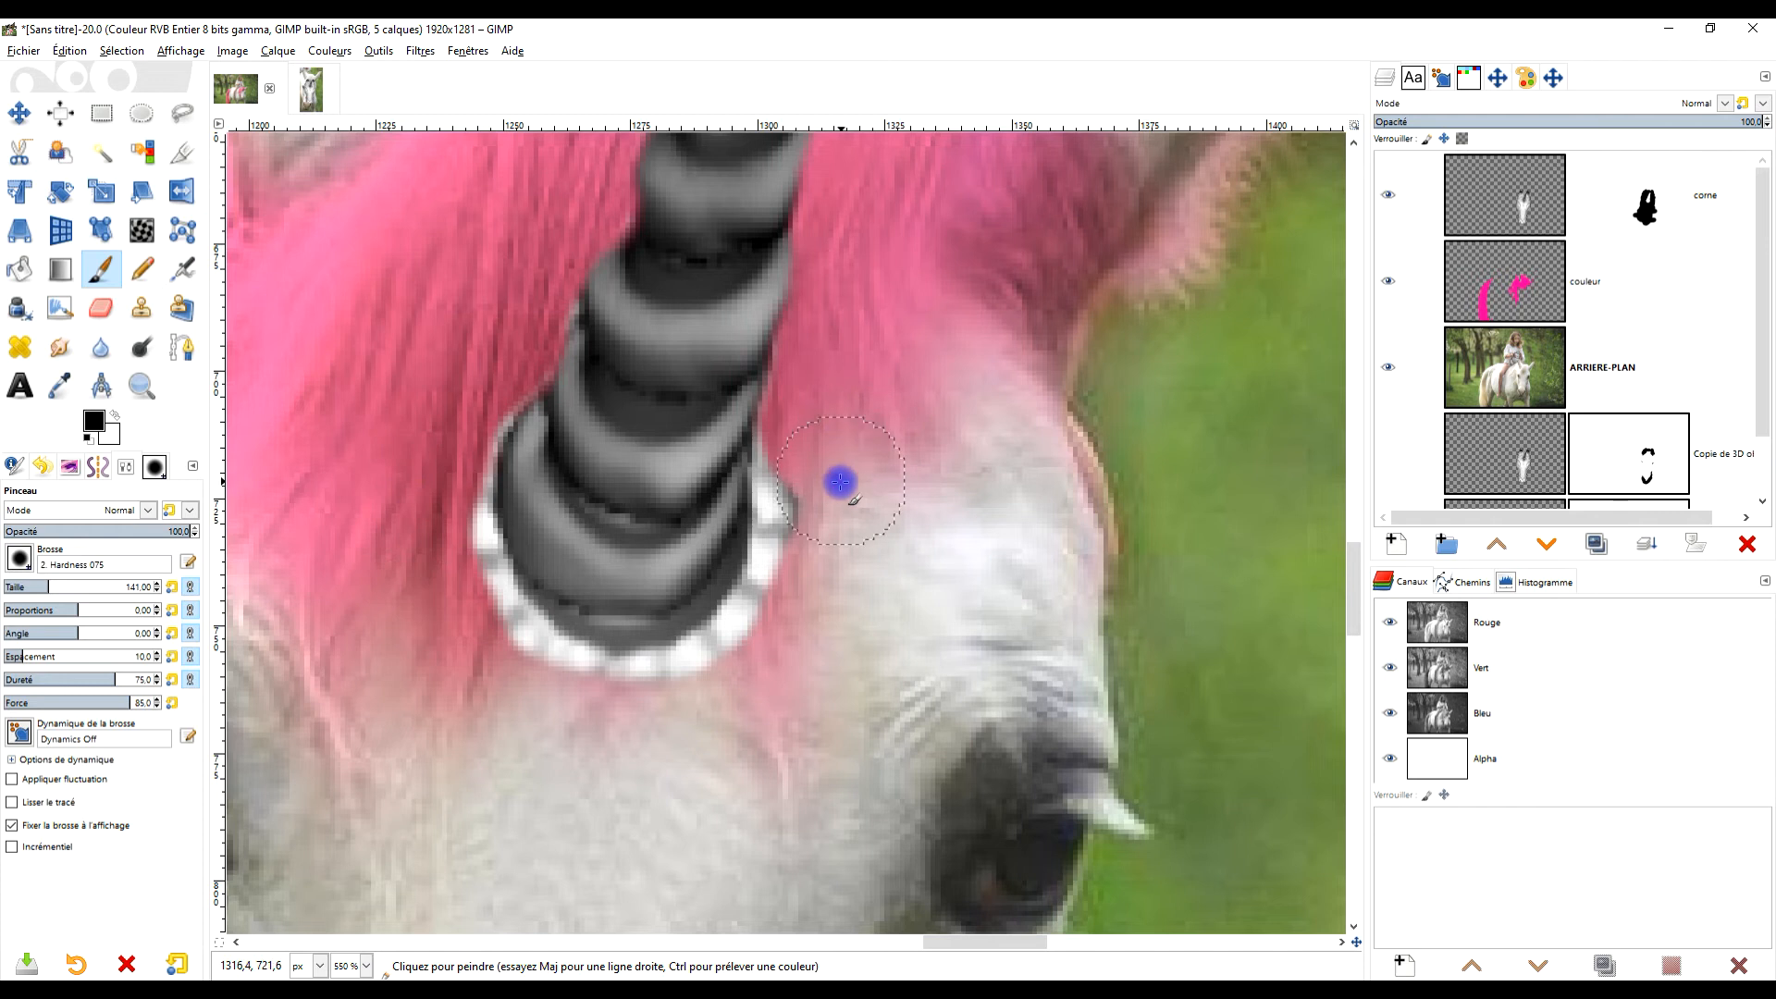
Thin the white ring around the horn's base by painting black on the corne mask along its outer edge.
{"action": "scroll", "coordinate": [869, 598], "scroll_direction": "down", "scroll_amount": 4}
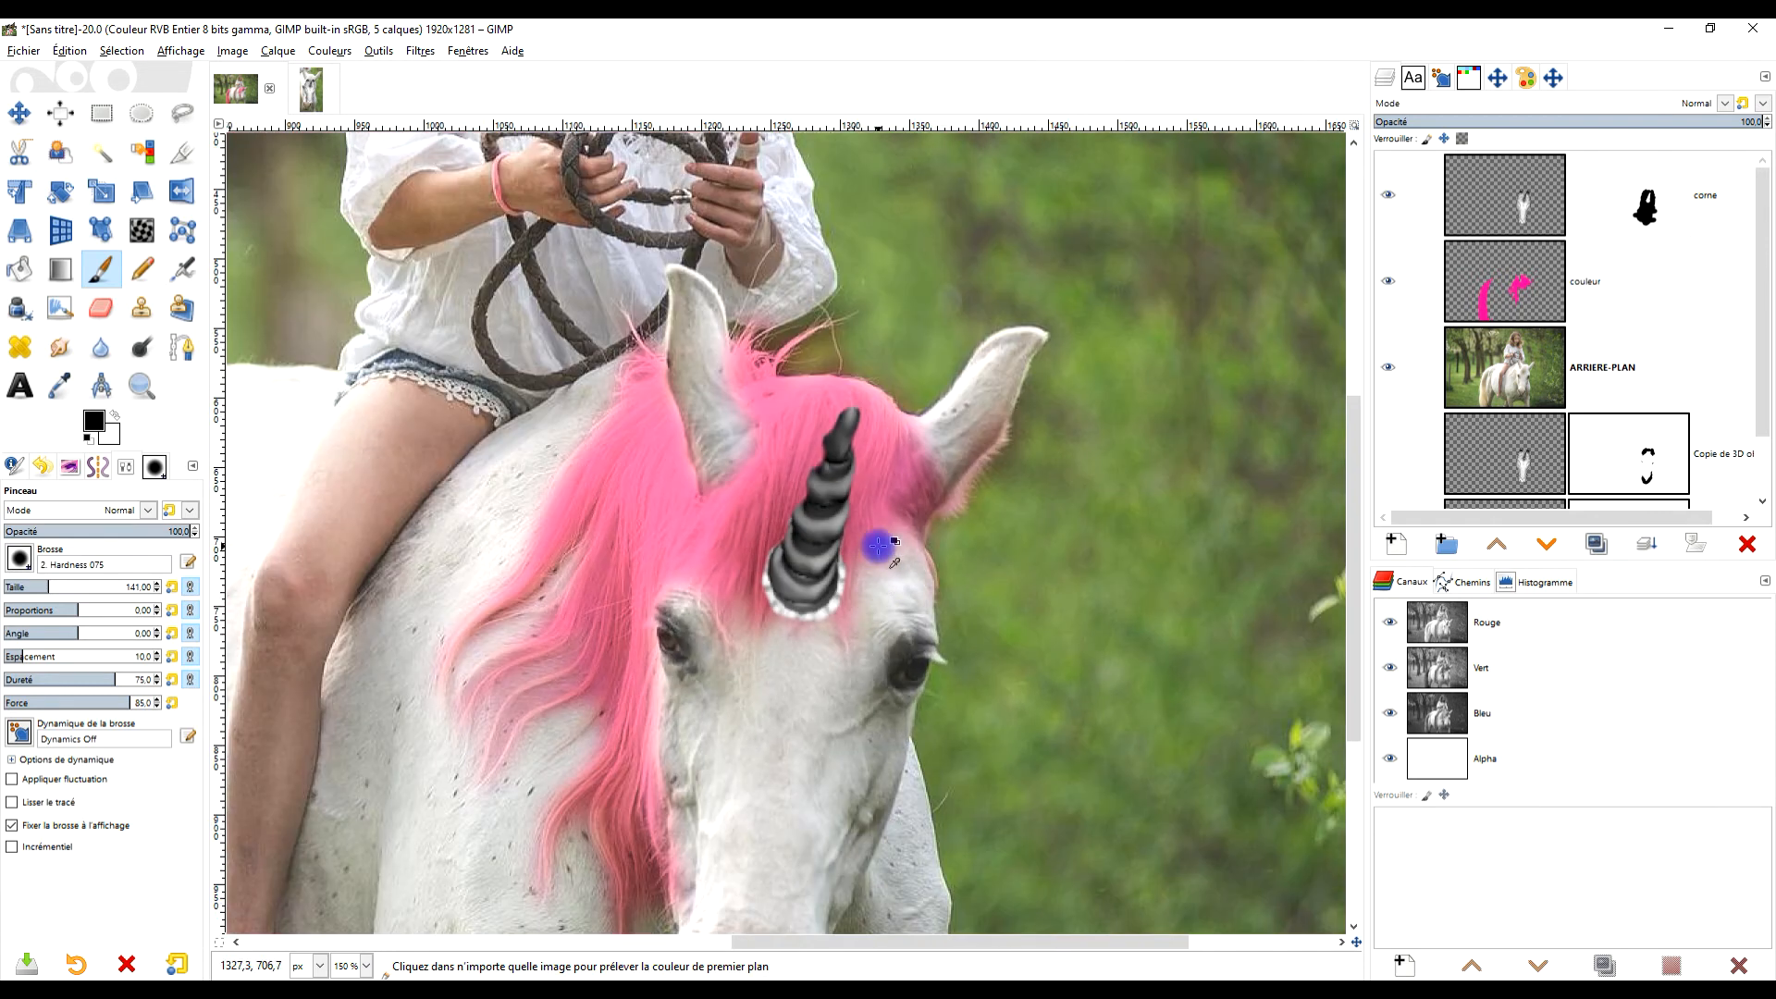
{"action": "scroll", "coordinate": [797, 643], "scroll_direction": "up", "scroll_amount": 4}
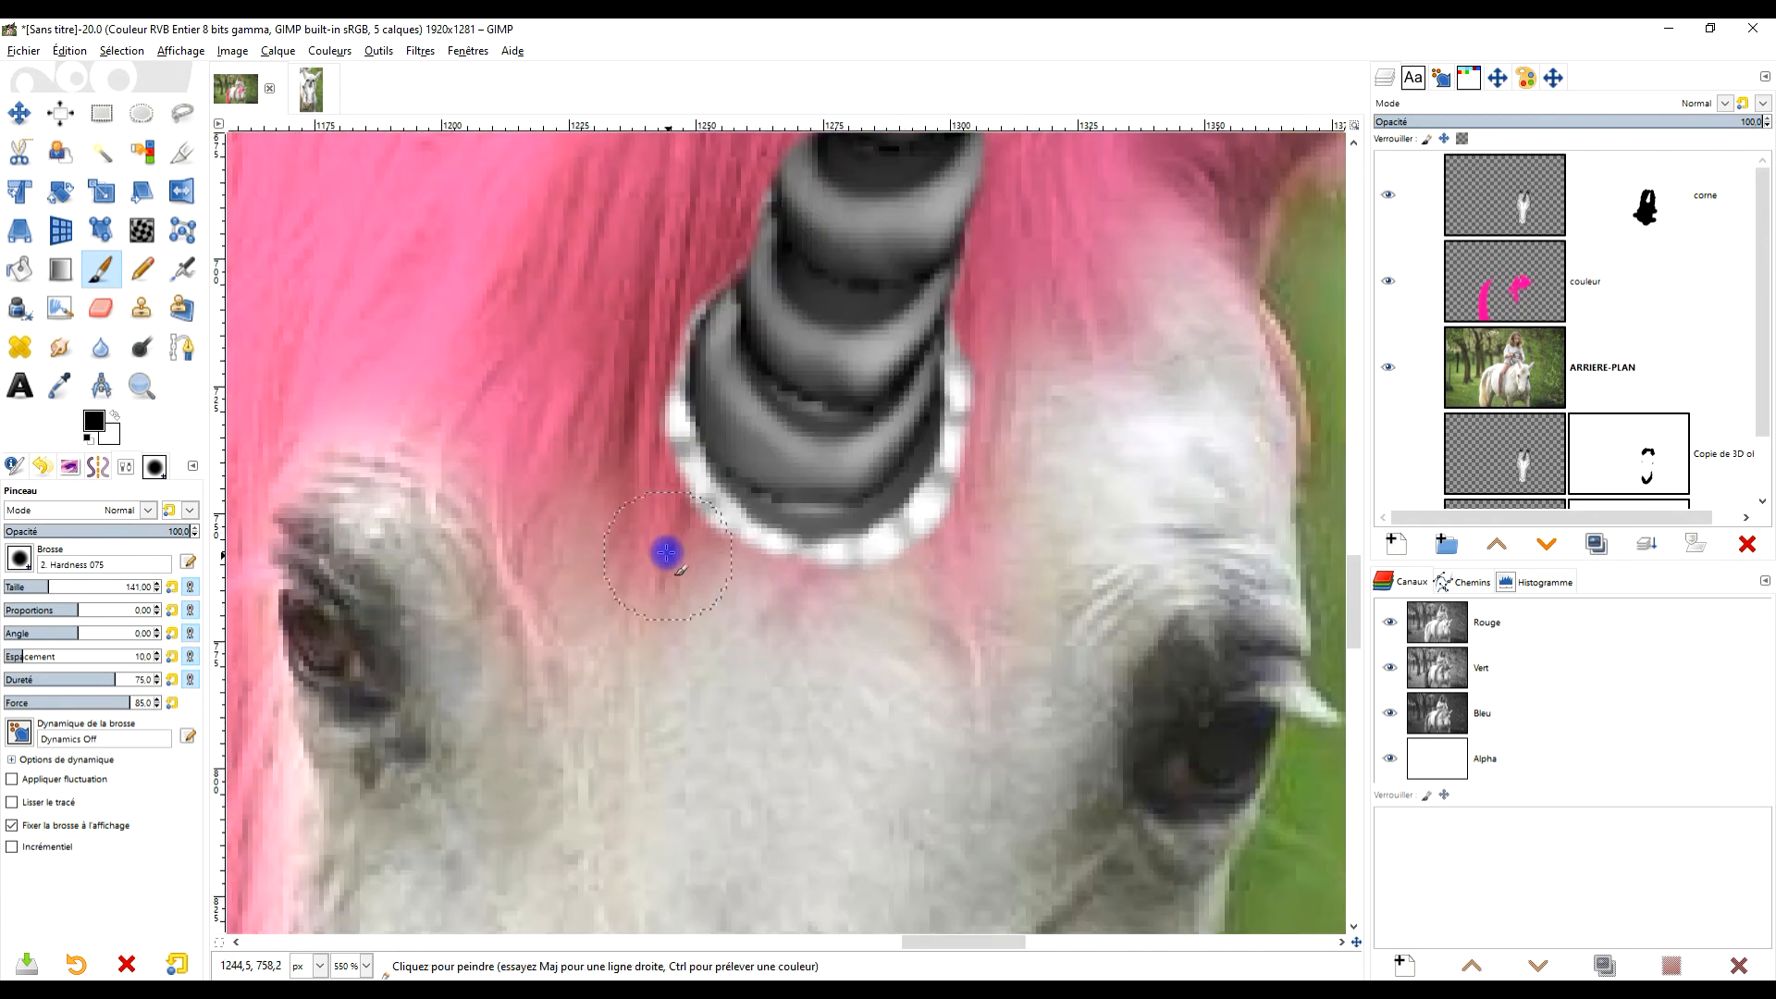
{"action": "mouse_move", "coordinate": [634, 471]}
{"action": "left_mouse_down"}
{"action": "mouse_move", "coordinate": [648, 515]}
{"action": "mouse_move", "coordinate": [754, 590]}
{"action": "mouse_move", "coordinate": [881, 599]}
{"action": "mouse_move", "coordinate": [936, 583]}
{"action": "mouse_move", "coordinate": [992, 503]}
{"action": "mouse_move", "coordinate": [1004, 351]}
{"action": "left_mouse_up"}
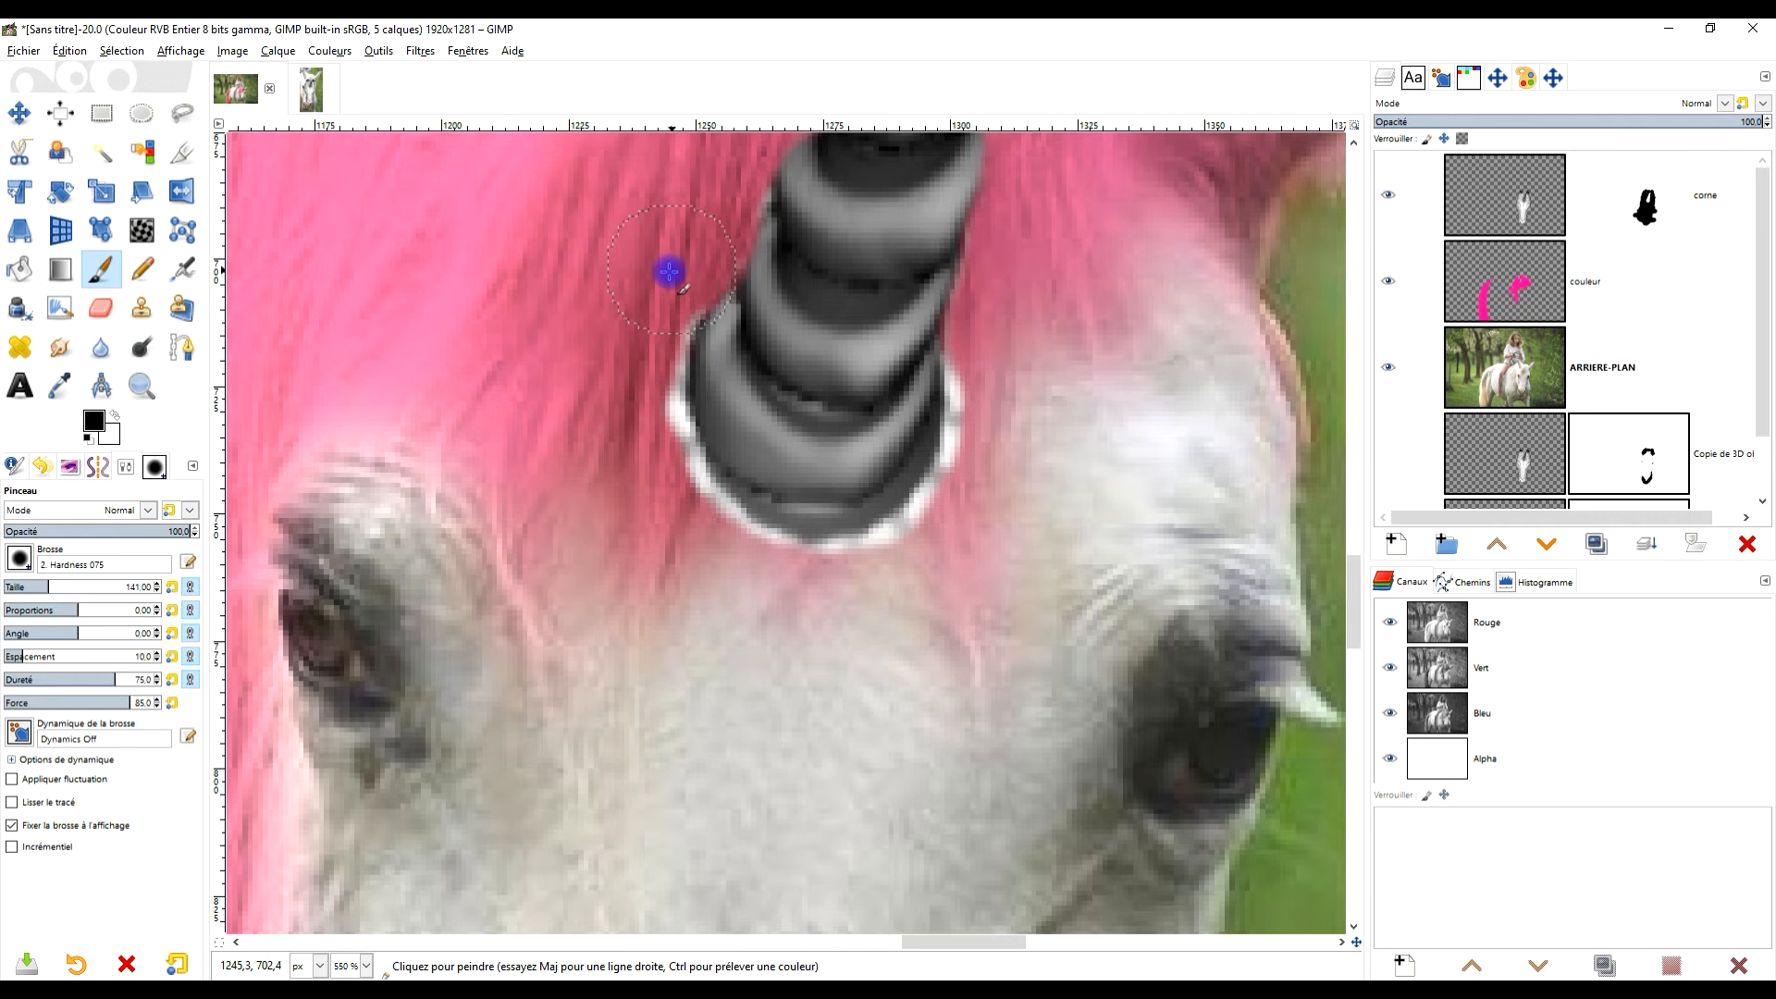
{"action": "key", "text": "1"}
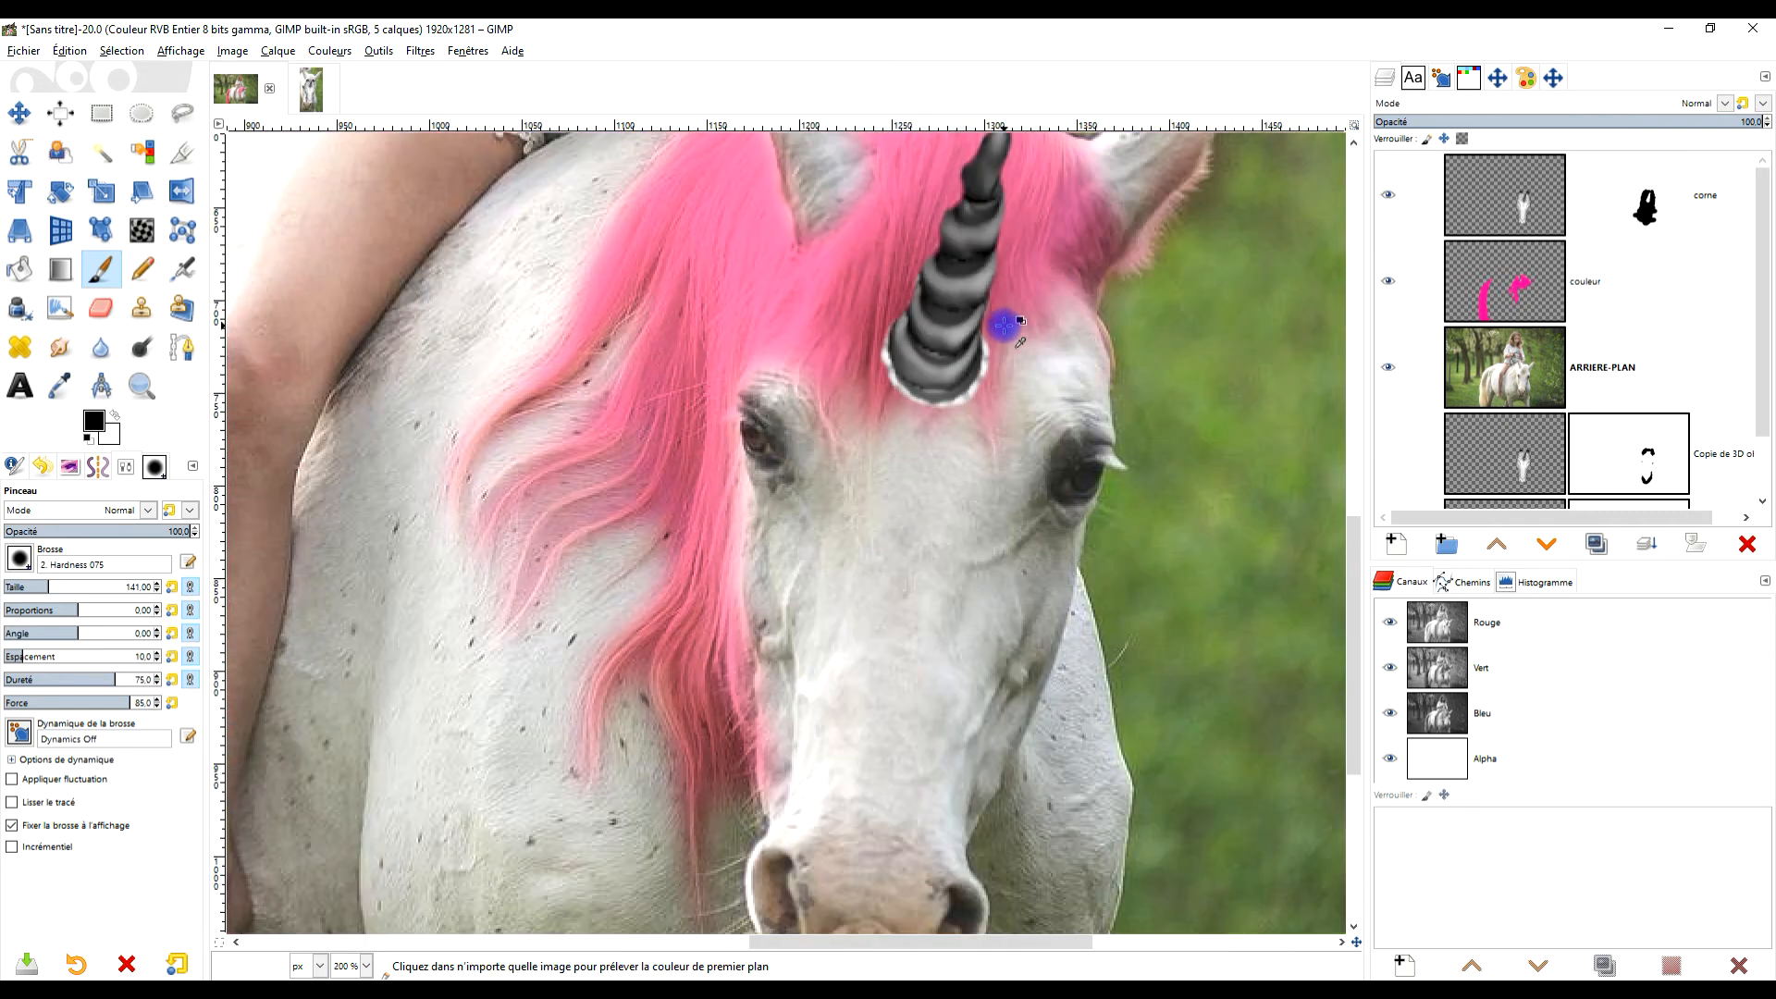
Examine the horn's tip, sides and base up close for leftover headpiece edges.
{"action": "scroll", "coordinate": [1093, 296], "scroll_direction": "up", "scroll_amount": 4}
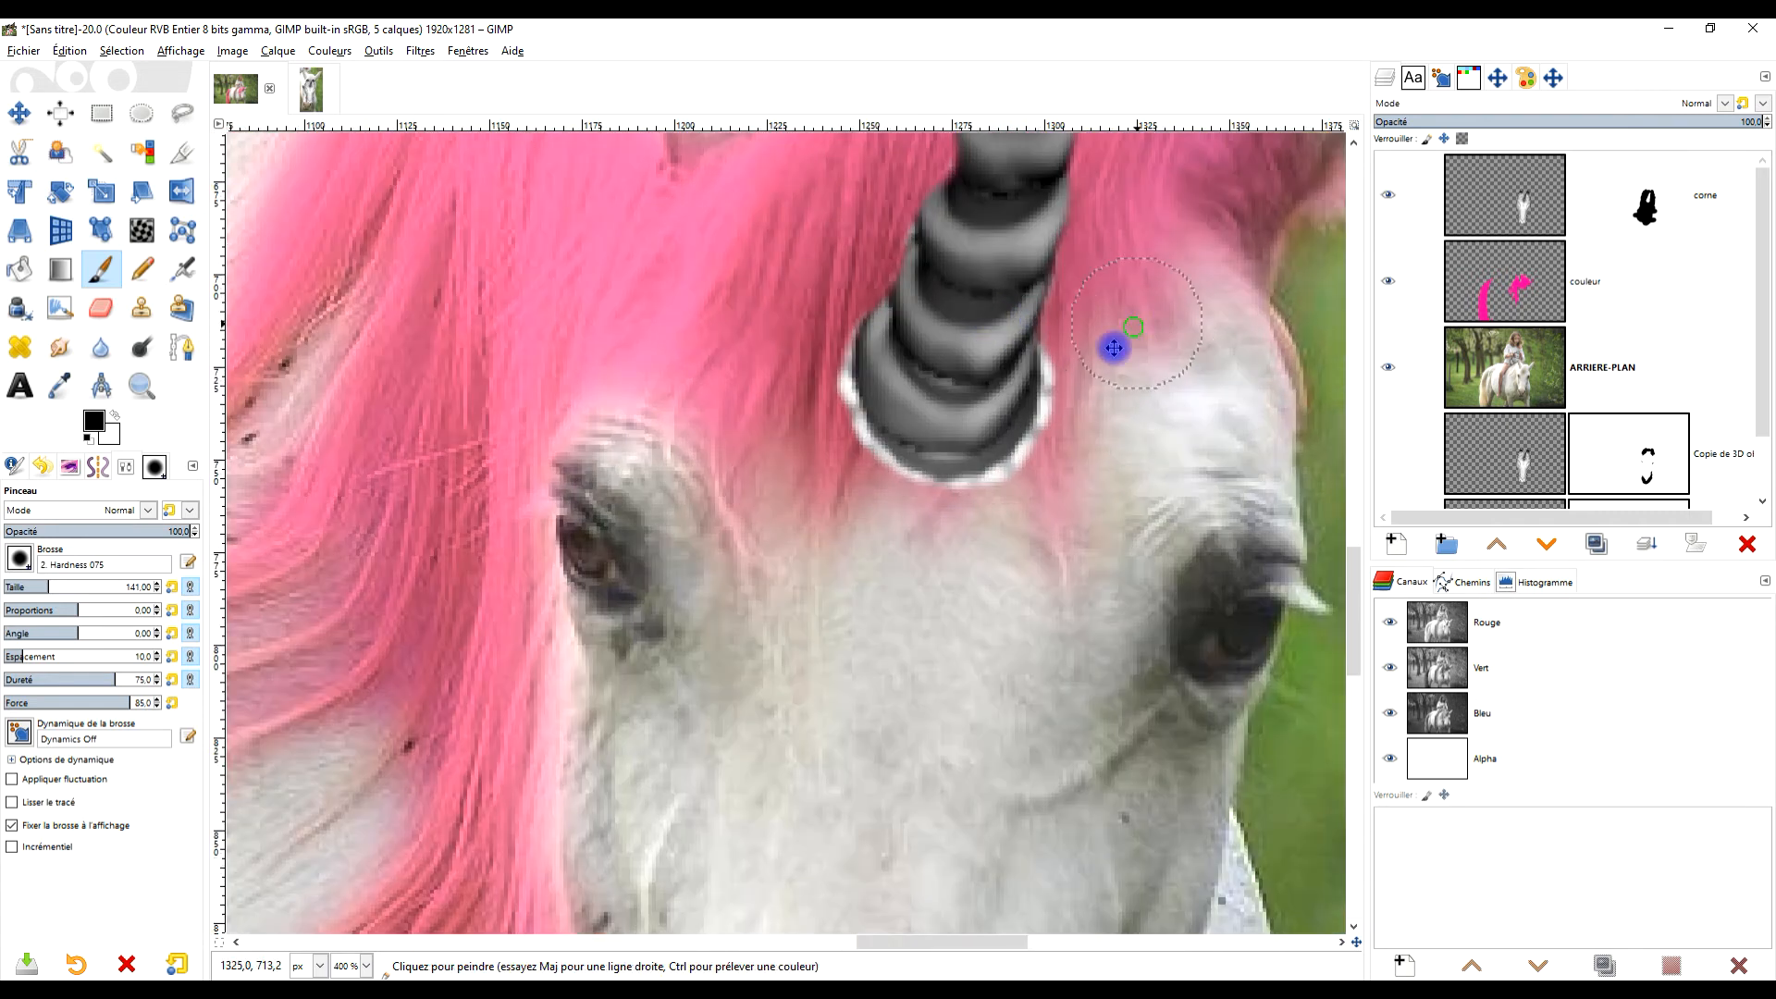
{"action": "scroll", "coordinate": [932, 129], "scroll_direction": "up", "scroll_amount": 3}
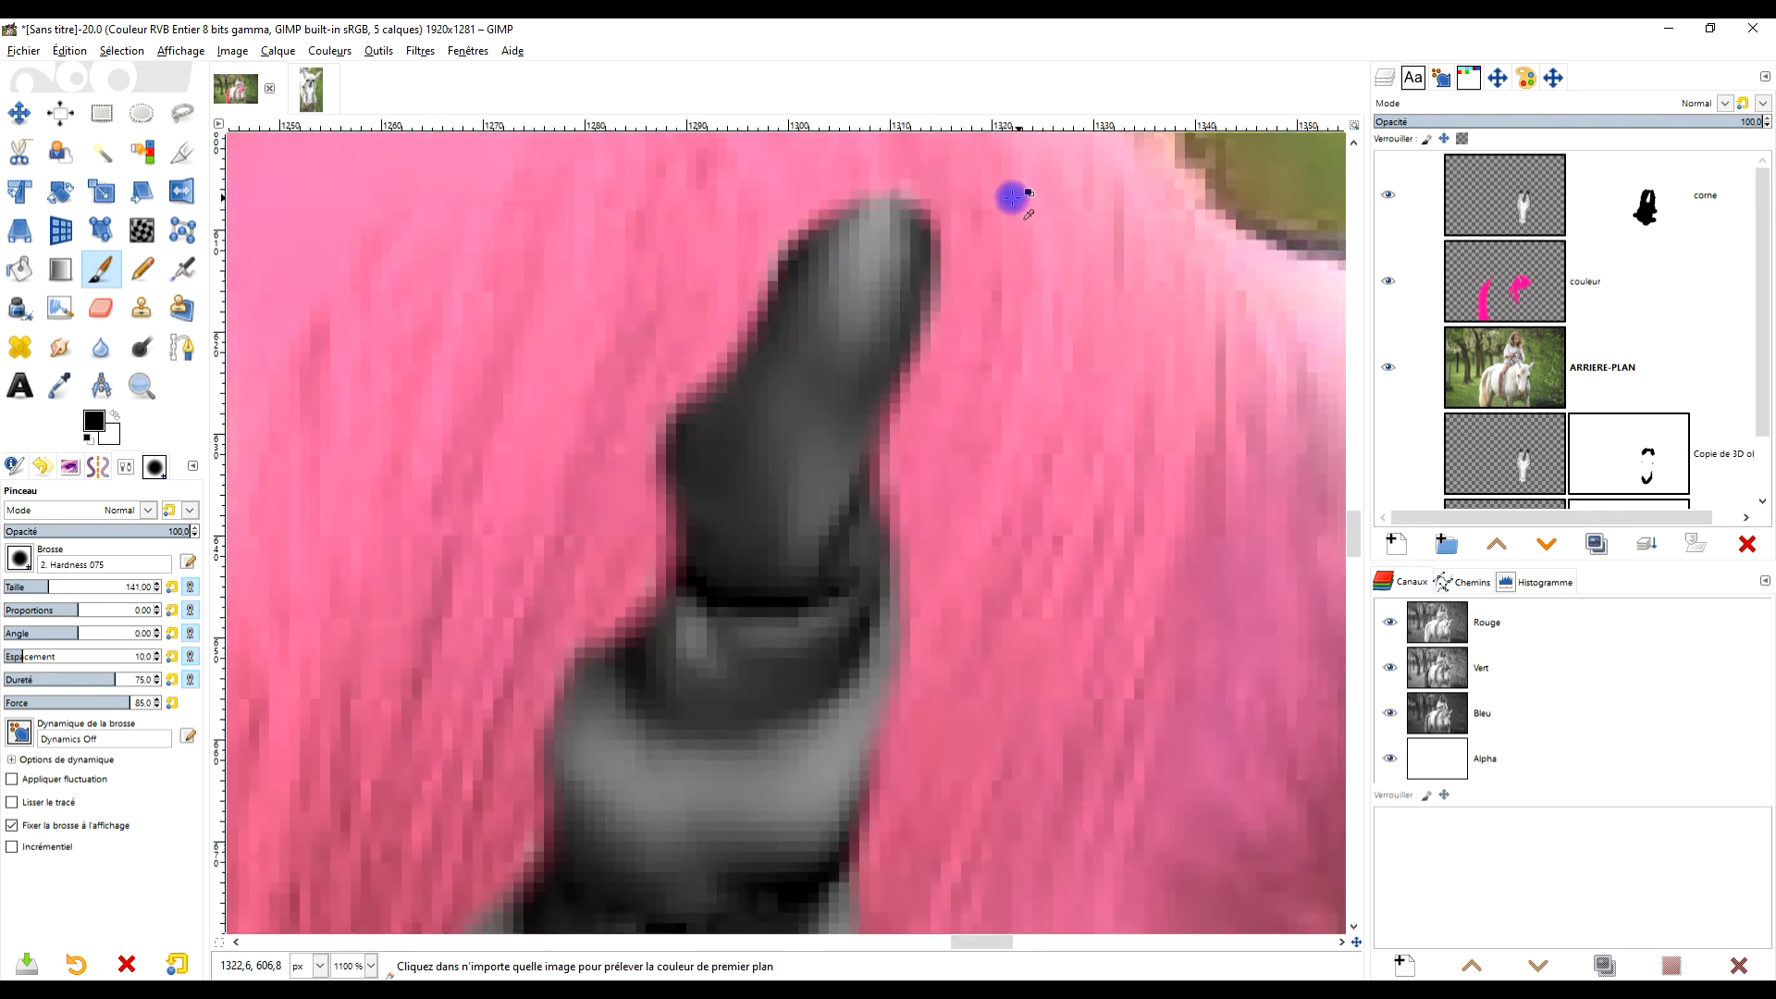
{"action": "scroll", "coordinate": [928, 156], "scroll_direction": "down", "scroll_amount": 5}
{"action": "scroll", "coordinate": [725, 546], "scroll_direction": "up", "scroll_amount": 7}
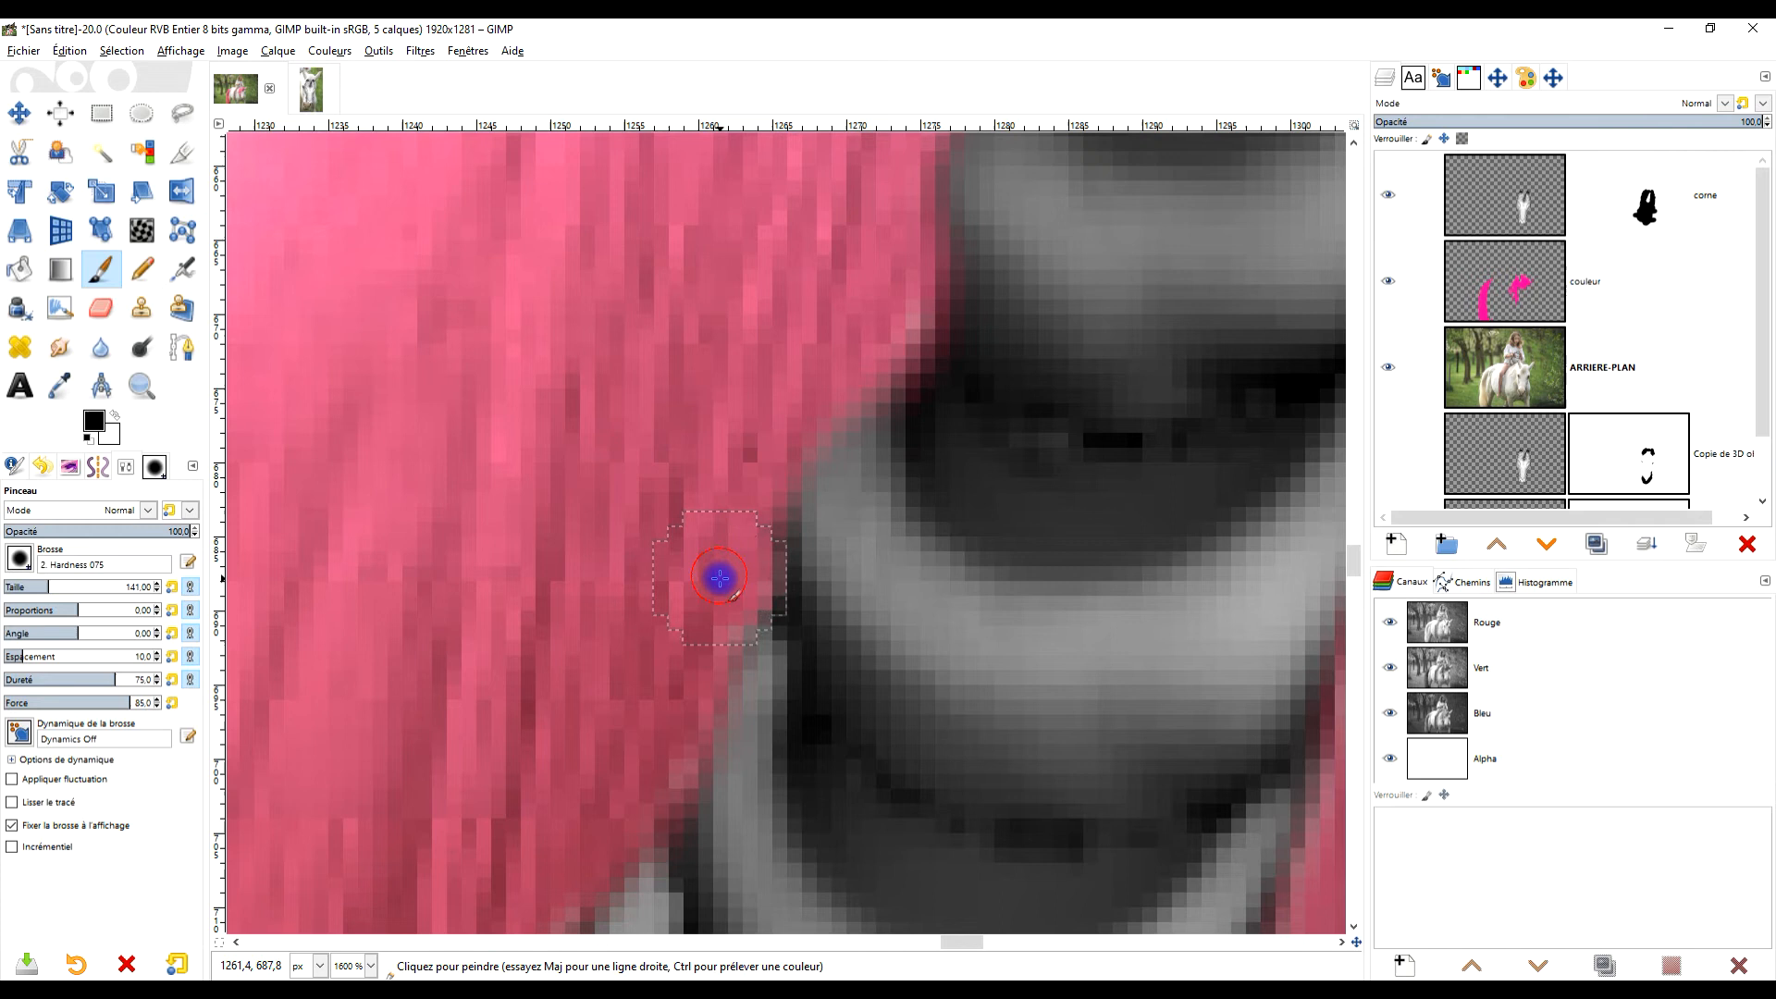
{"action": "scroll", "coordinate": [907, 342], "scroll_direction": "down", "scroll_amount": 5}
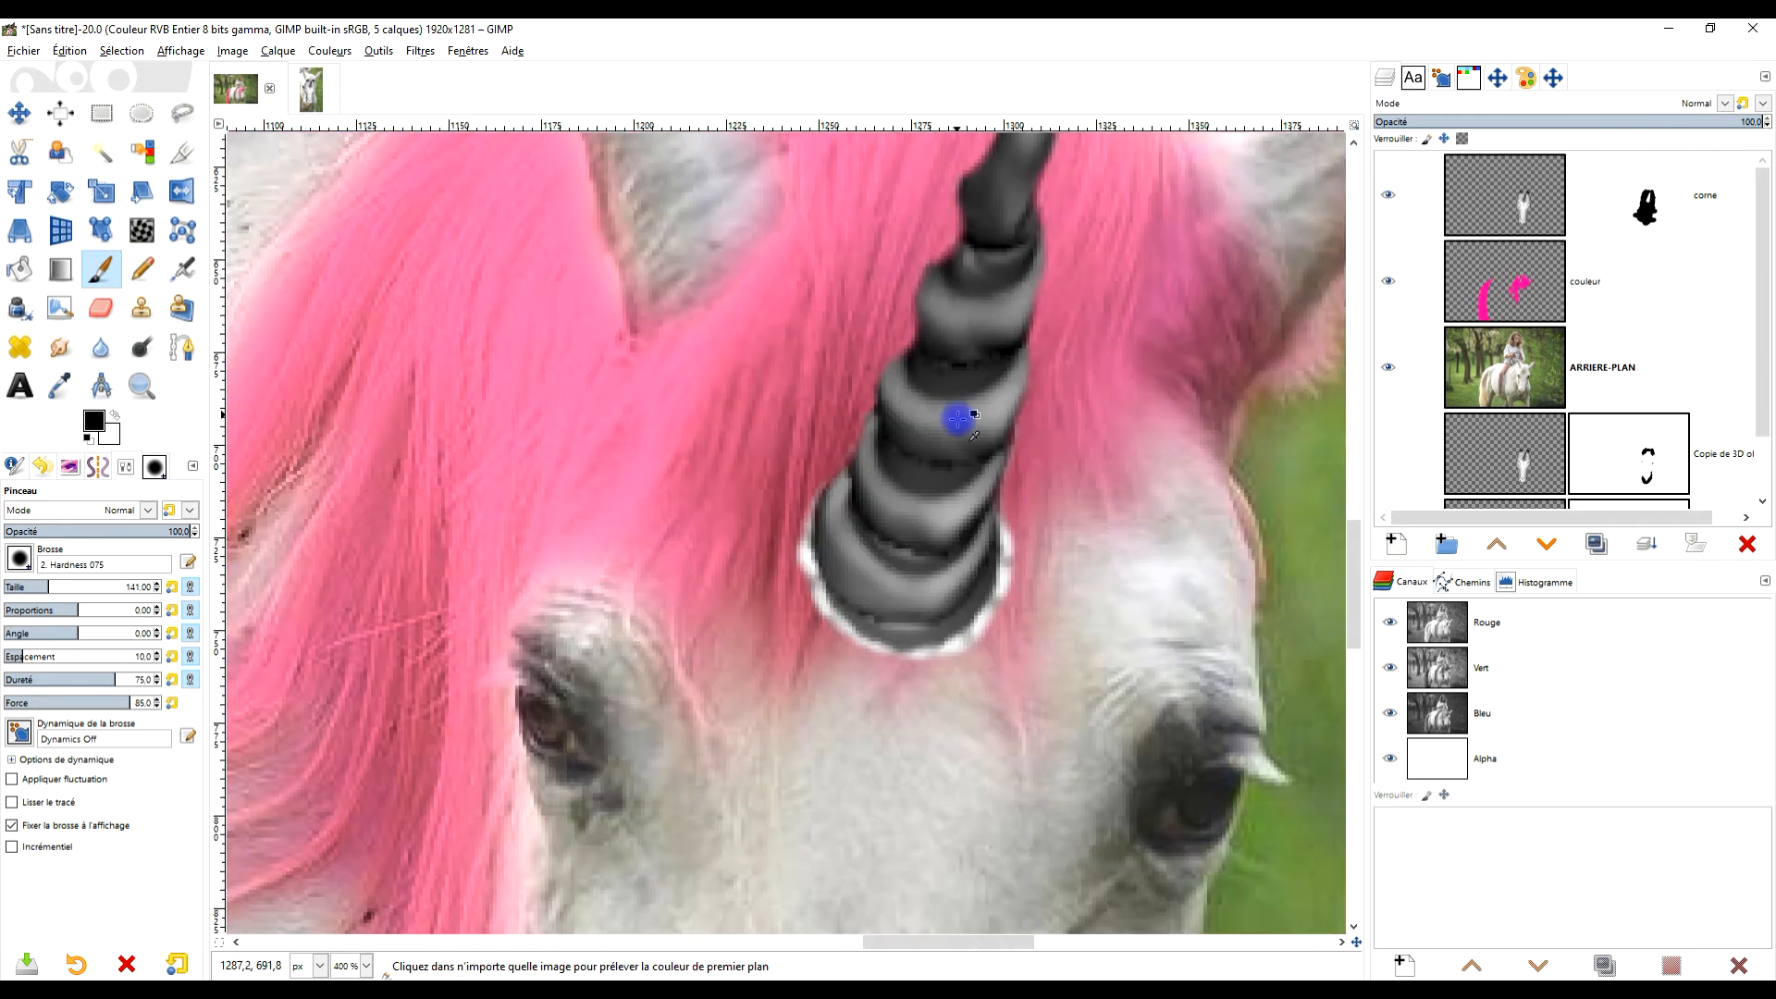
{"action": "scroll", "coordinate": [775, 530], "scroll_direction": "up", "scroll_amount": 3}
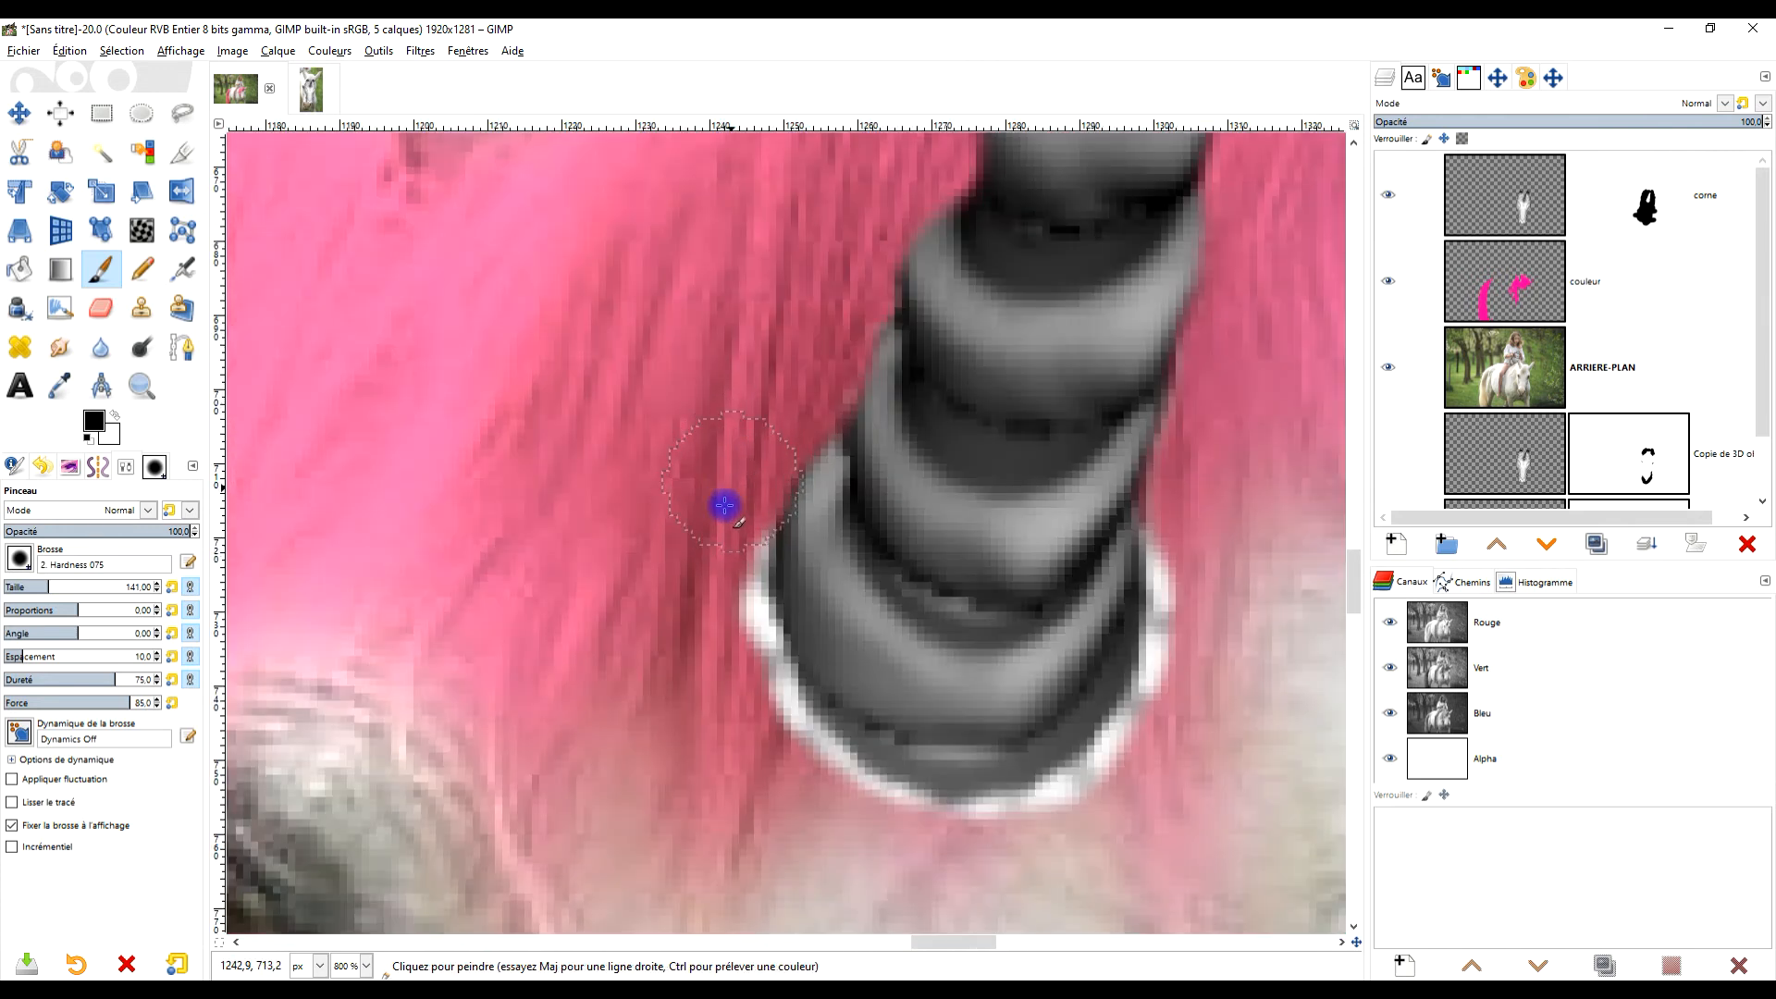
{"action": "scroll", "coordinate": [722, 617], "scroll_direction": "down", "scroll_amount": 3}
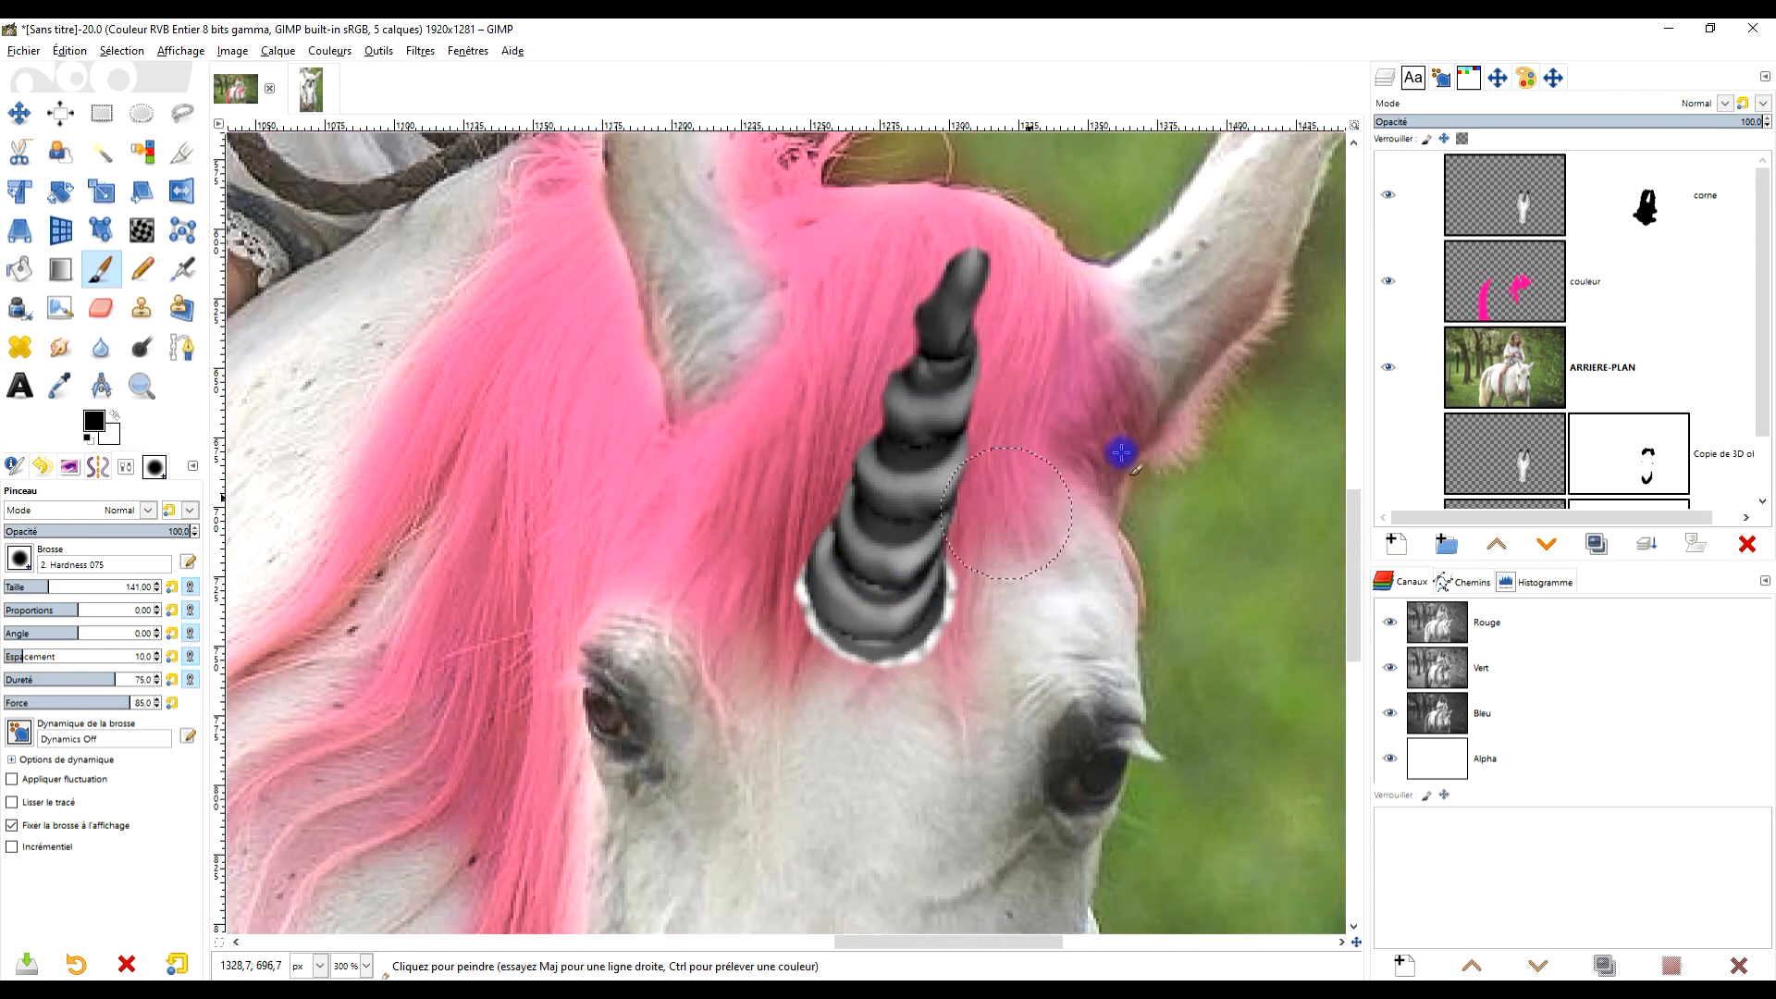
Select the corne layer's image and warm the horn with Color Temperature, setting original temperature 3131.3 and intended temperature 4025.
{"action": "left_click", "coordinate": [1510, 215]}
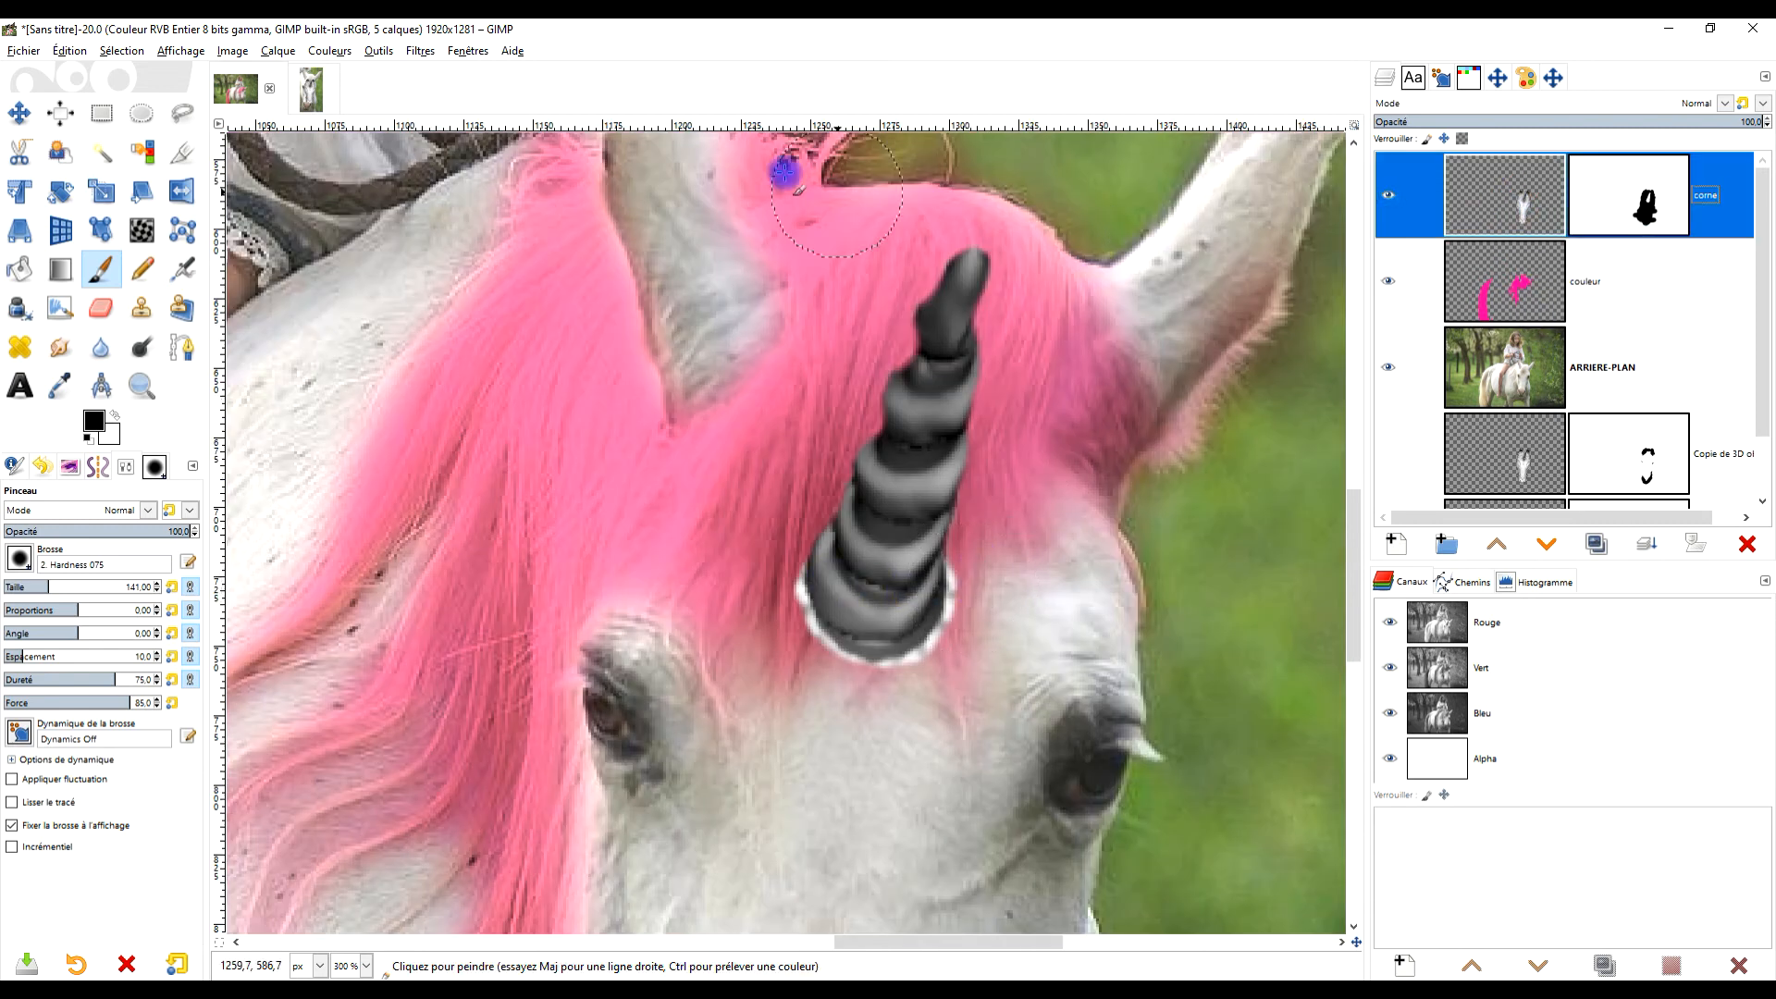
{"action": "left_click", "coordinate": [321, 53]}
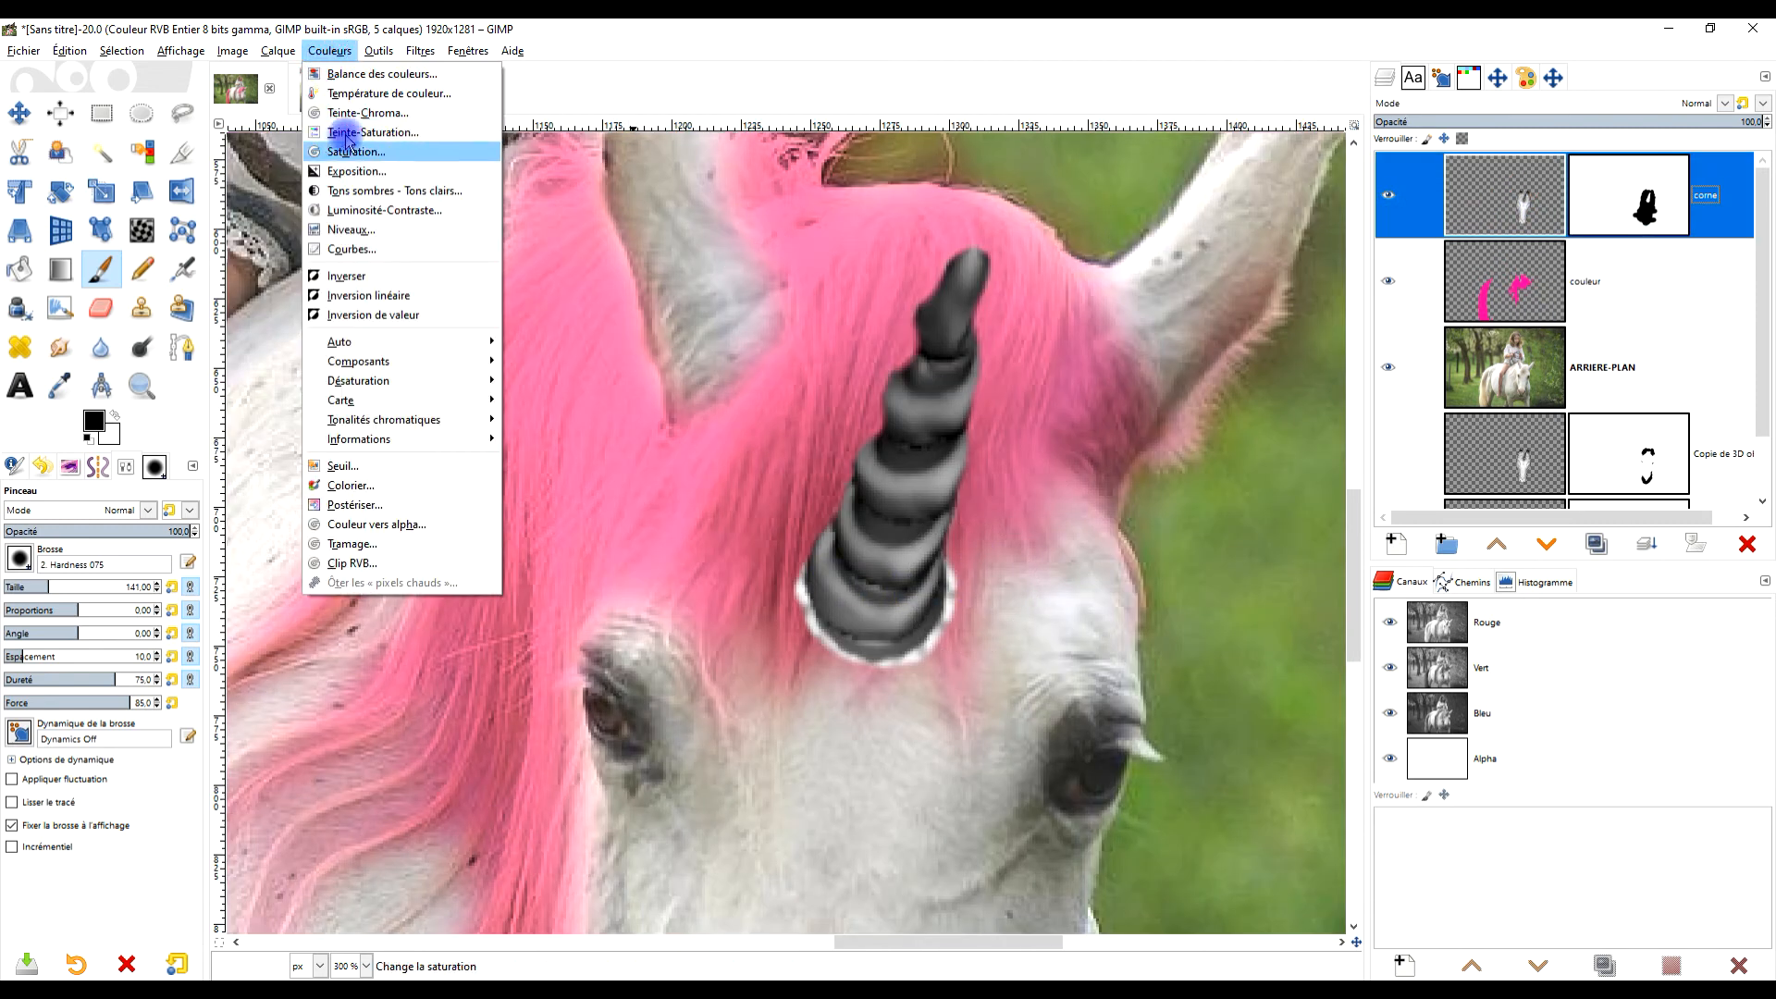
{"action": "left_click", "coordinate": [370, 88]}
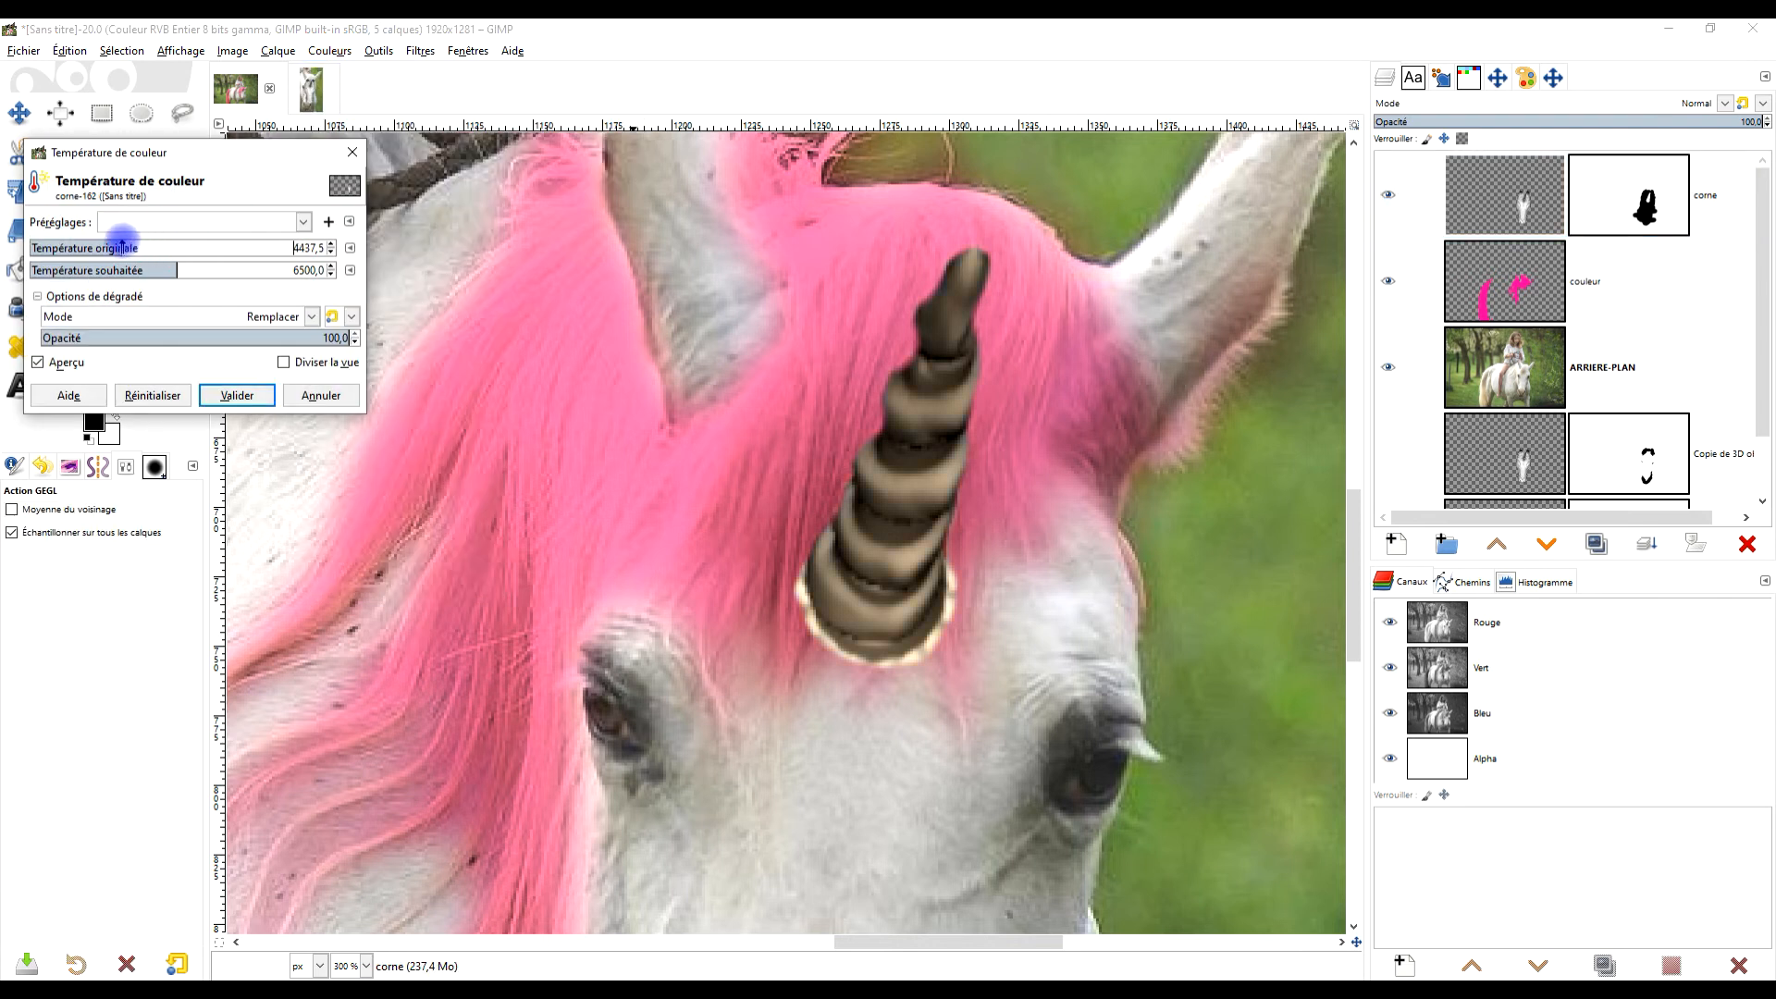
{"action": "left_click", "coordinate": [121, 268]}
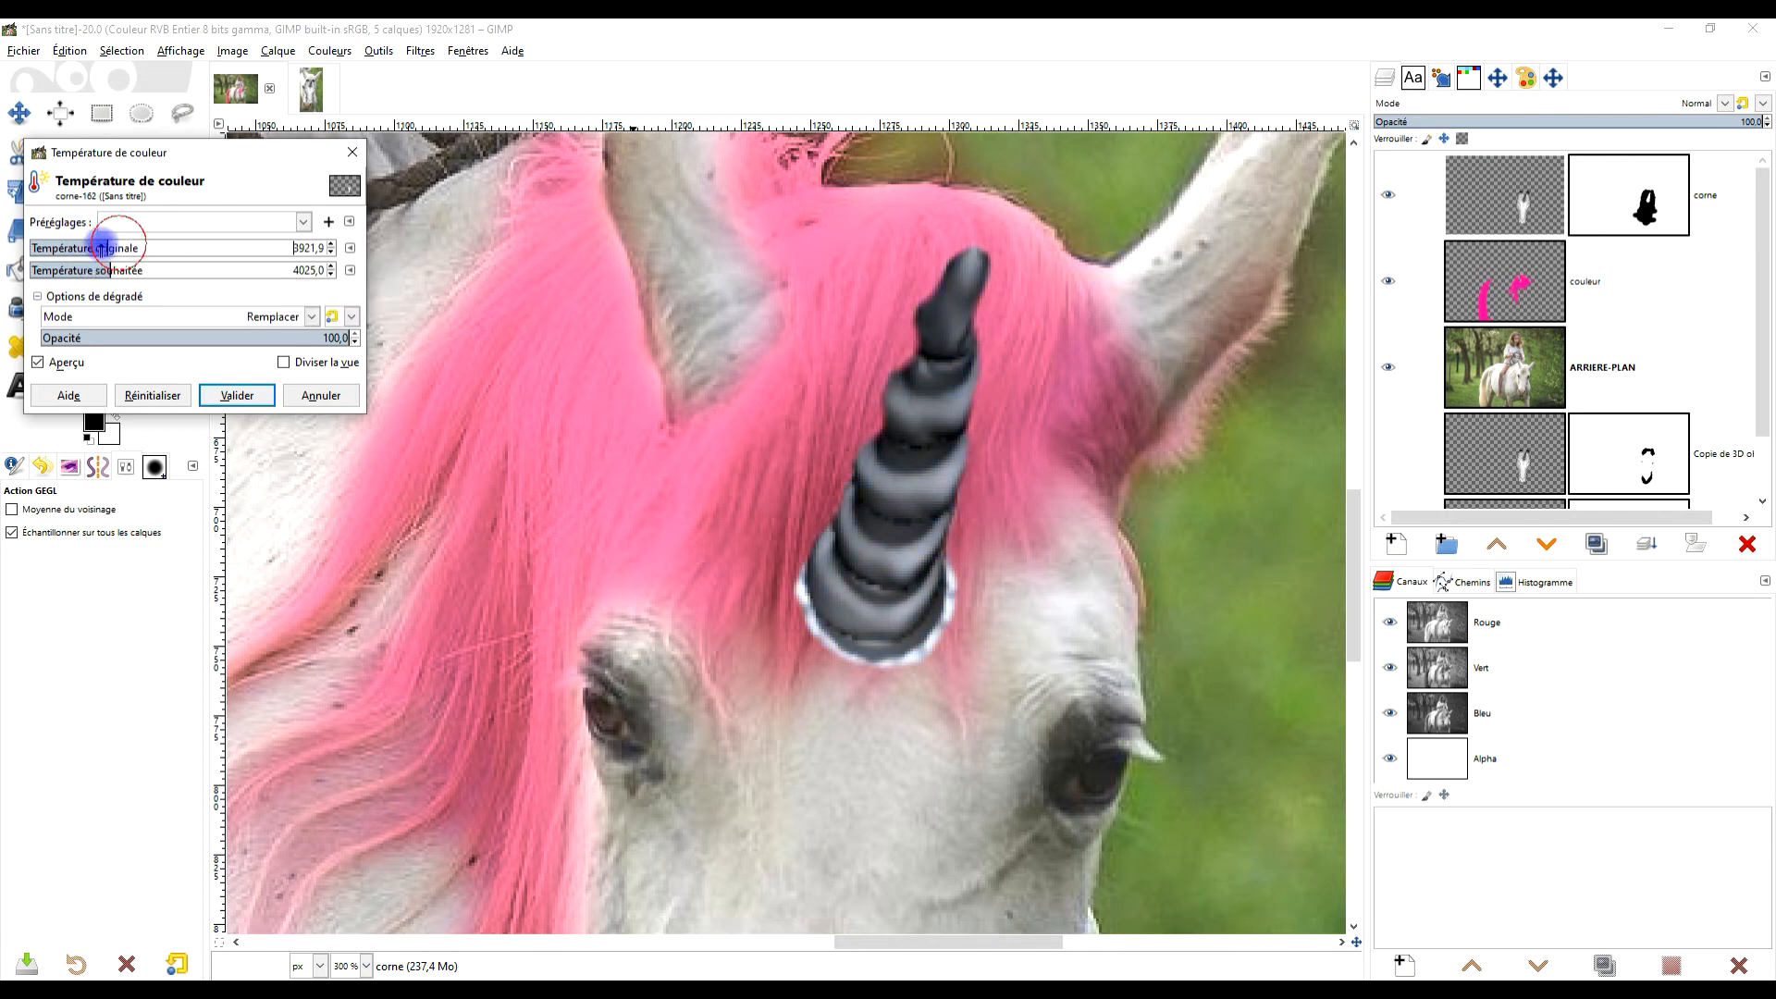
{"action": "left_click_drag", "start_coordinate": [93, 247], "coordinate": [86, 246]}
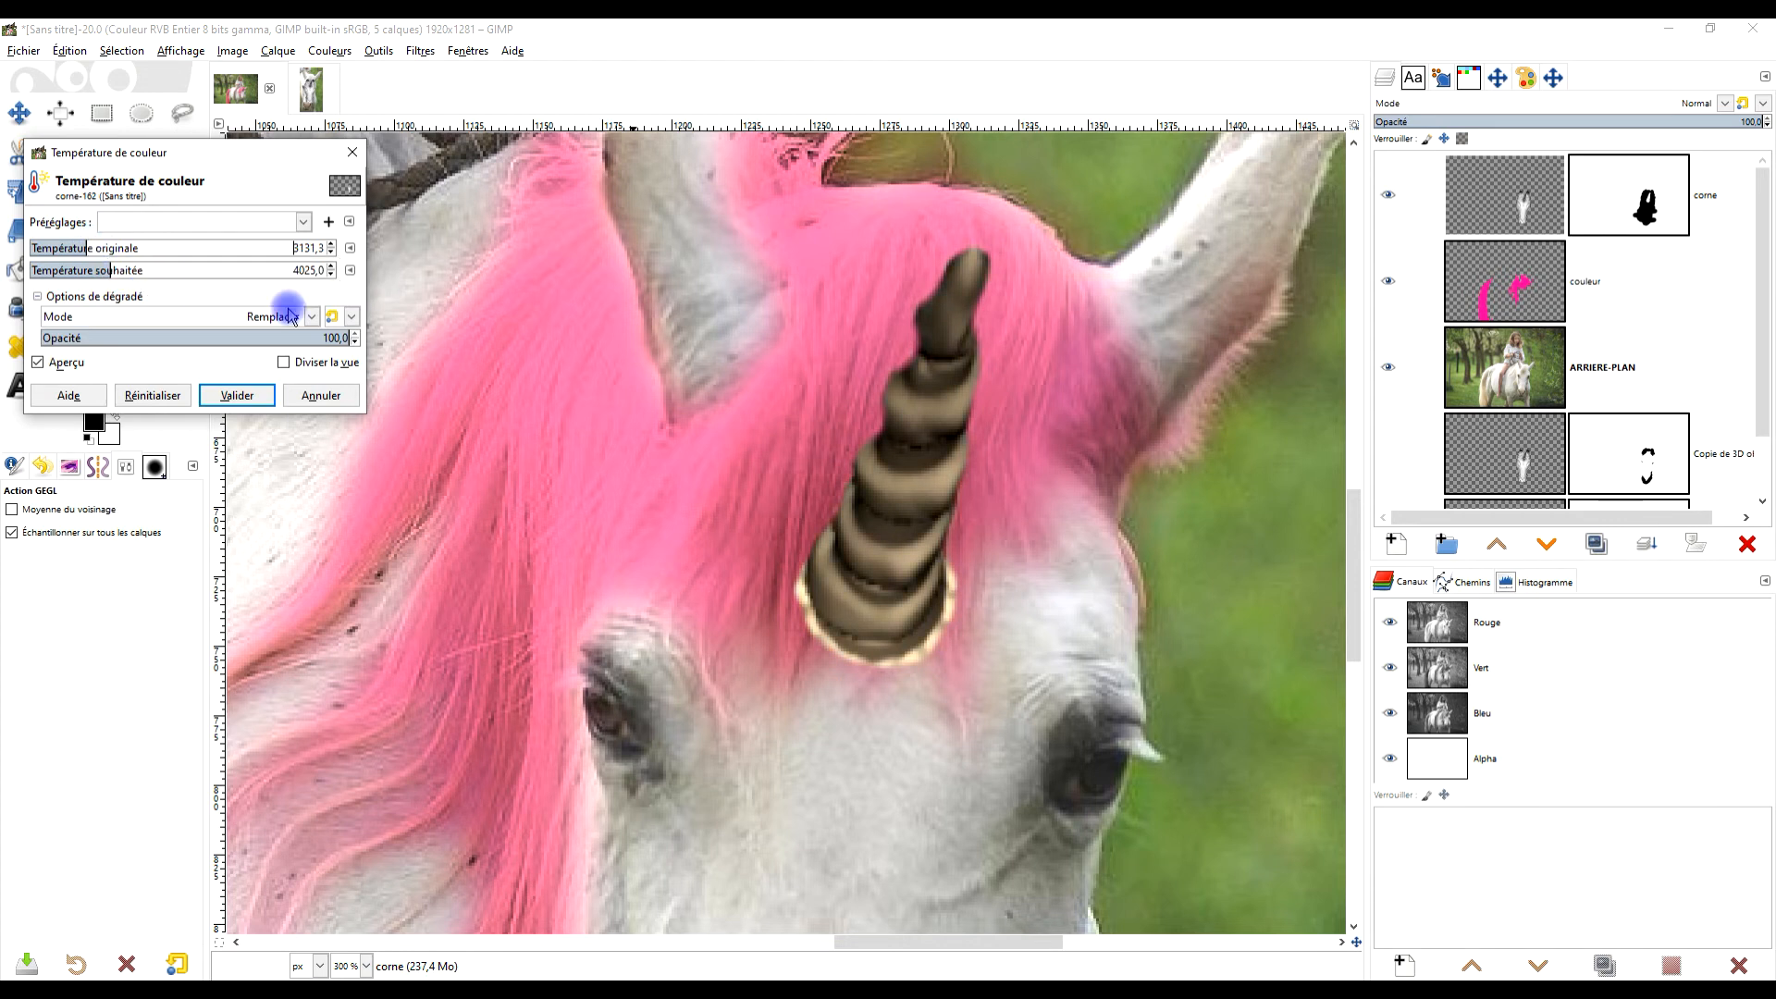
Refine the horn's color temperature to original 3200 and intended 3750, and apply the adjustment.
{"action": "scroll", "coordinate": [903, 613], "scroll_direction": "down", "scroll_amount": 4}
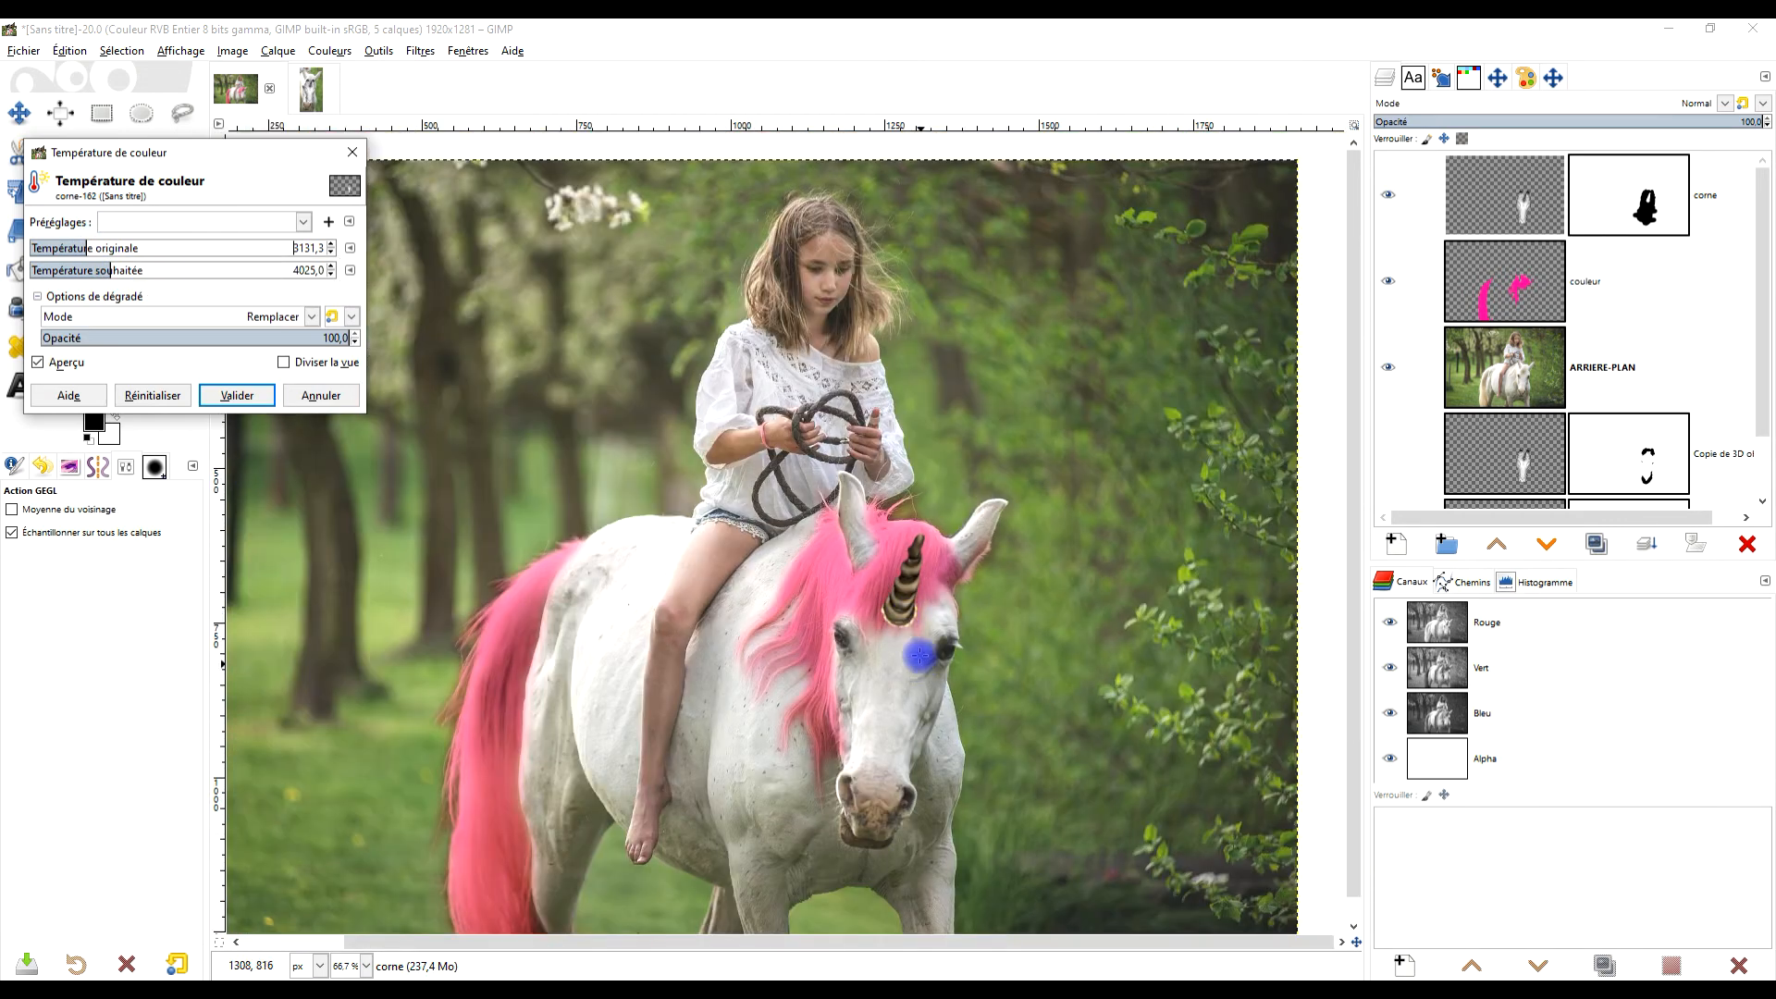
{"action": "scroll", "coordinate": [919, 655], "scroll_direction": "up", "scroll_amount": 5}
{"action": "scroll", "coordinate": [724, 489], "scroll_direction": "down", "scroll_amount": 1}
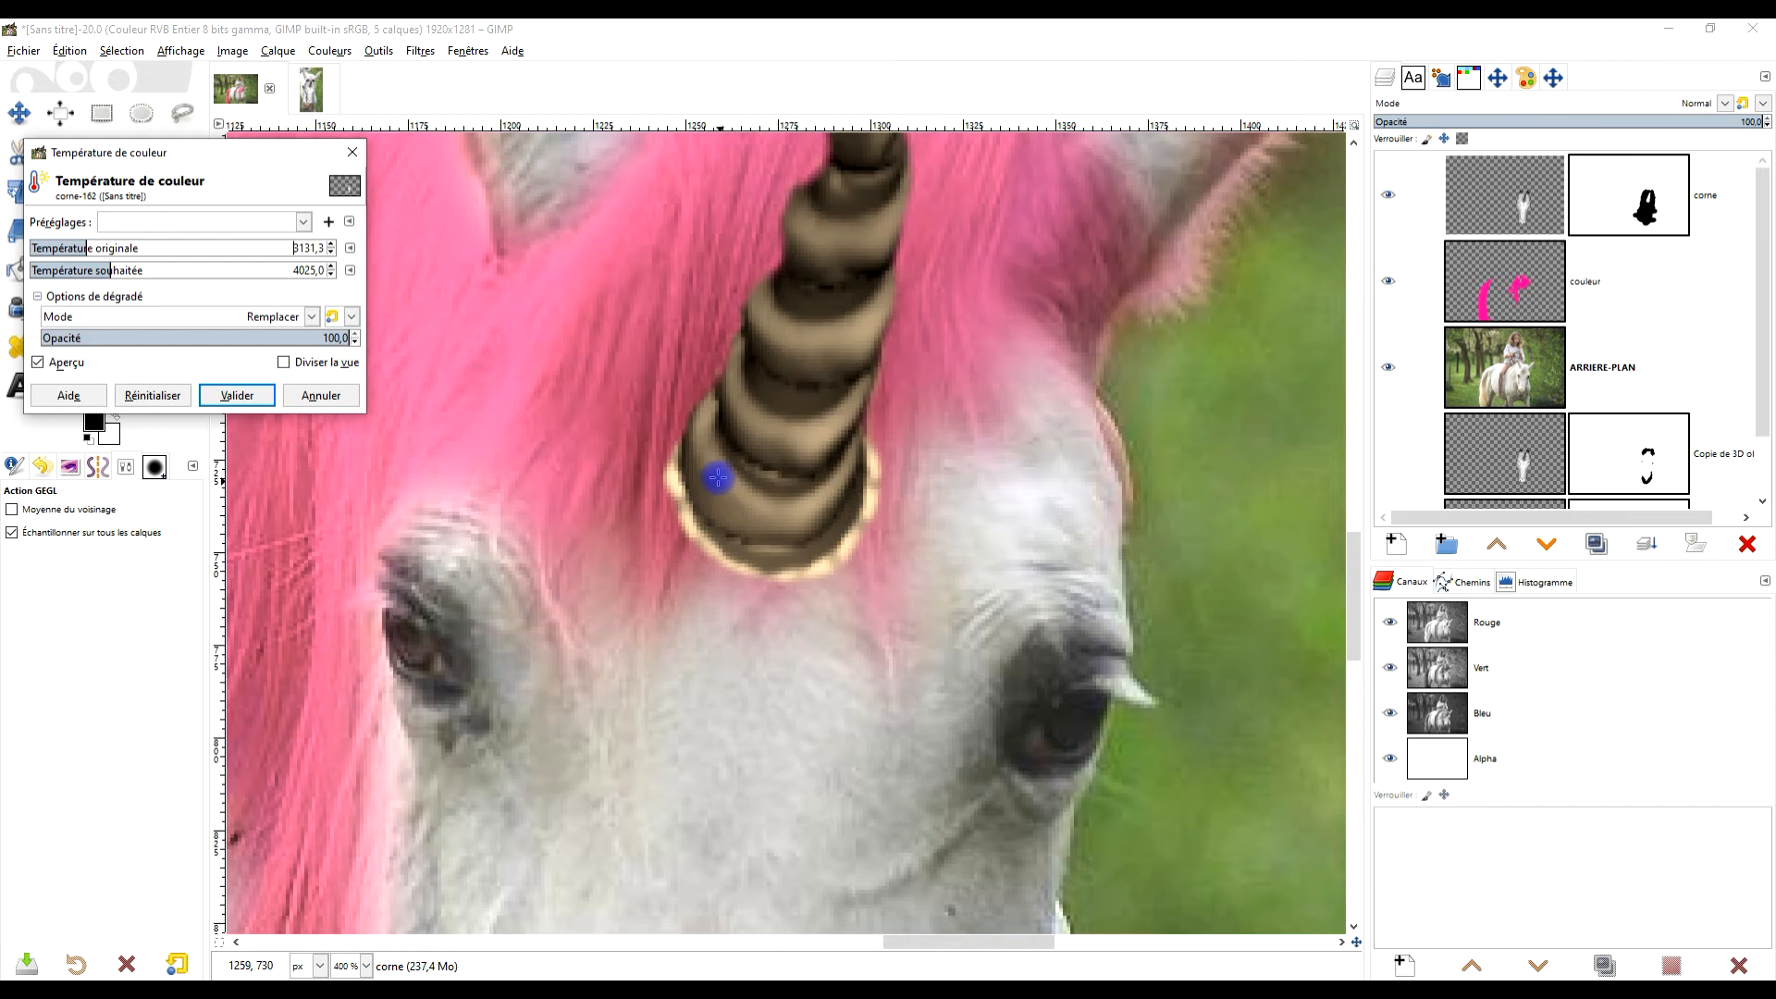
{"action": "left_click_drag", "start_coordinate": [715, 450], "coordinate": [777, 541]}
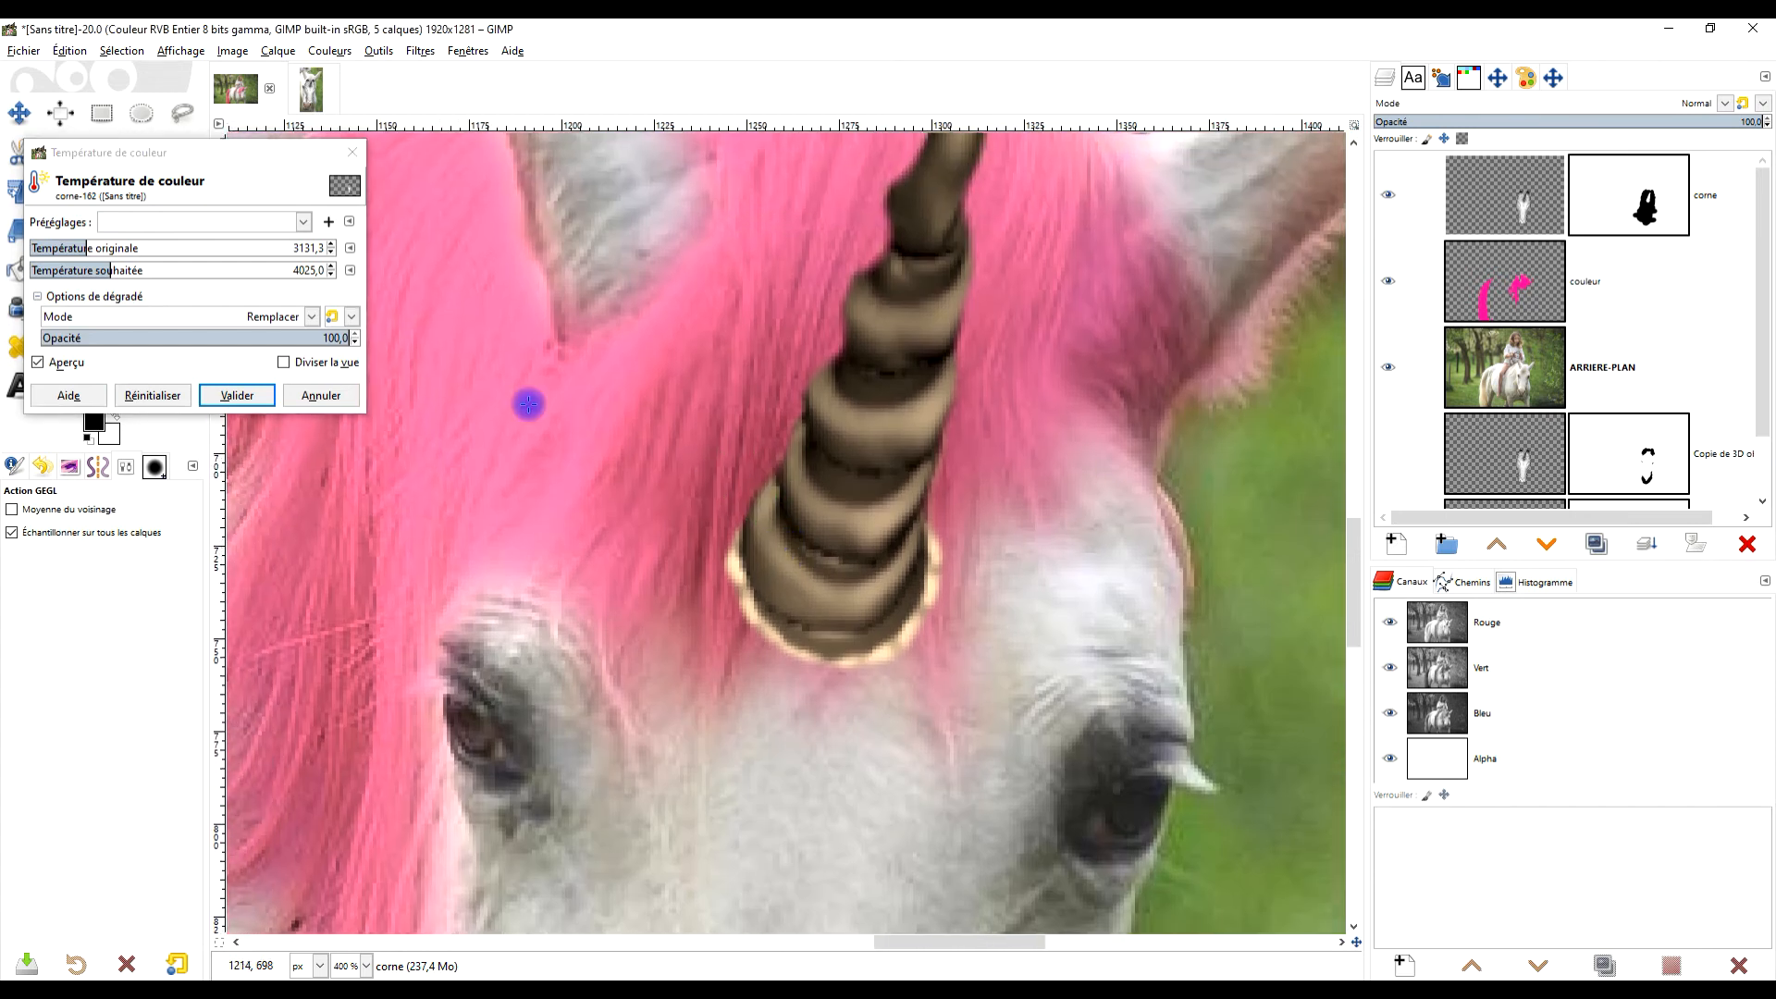
{"action": "scroll", "coordinate": [911, 537], "scroll_direction": "down", "scroll_amount": 5}
{"action": "scroll", "coordinate": [909, 545], "scroll_direction": "up", "scroll_amount": 1}
{"action": "scroll", "coordinate": [902, 544], "scroll_direction": "up", "scroll_amount": 1}
{"action": "scroll", "coordinate": [908, 539], "scroll_direction": "down", "scroll_amount": 1}
{"action": "left_click_drag", "start_coordinate": [869, 544], "coordinate": [1099, 491]}
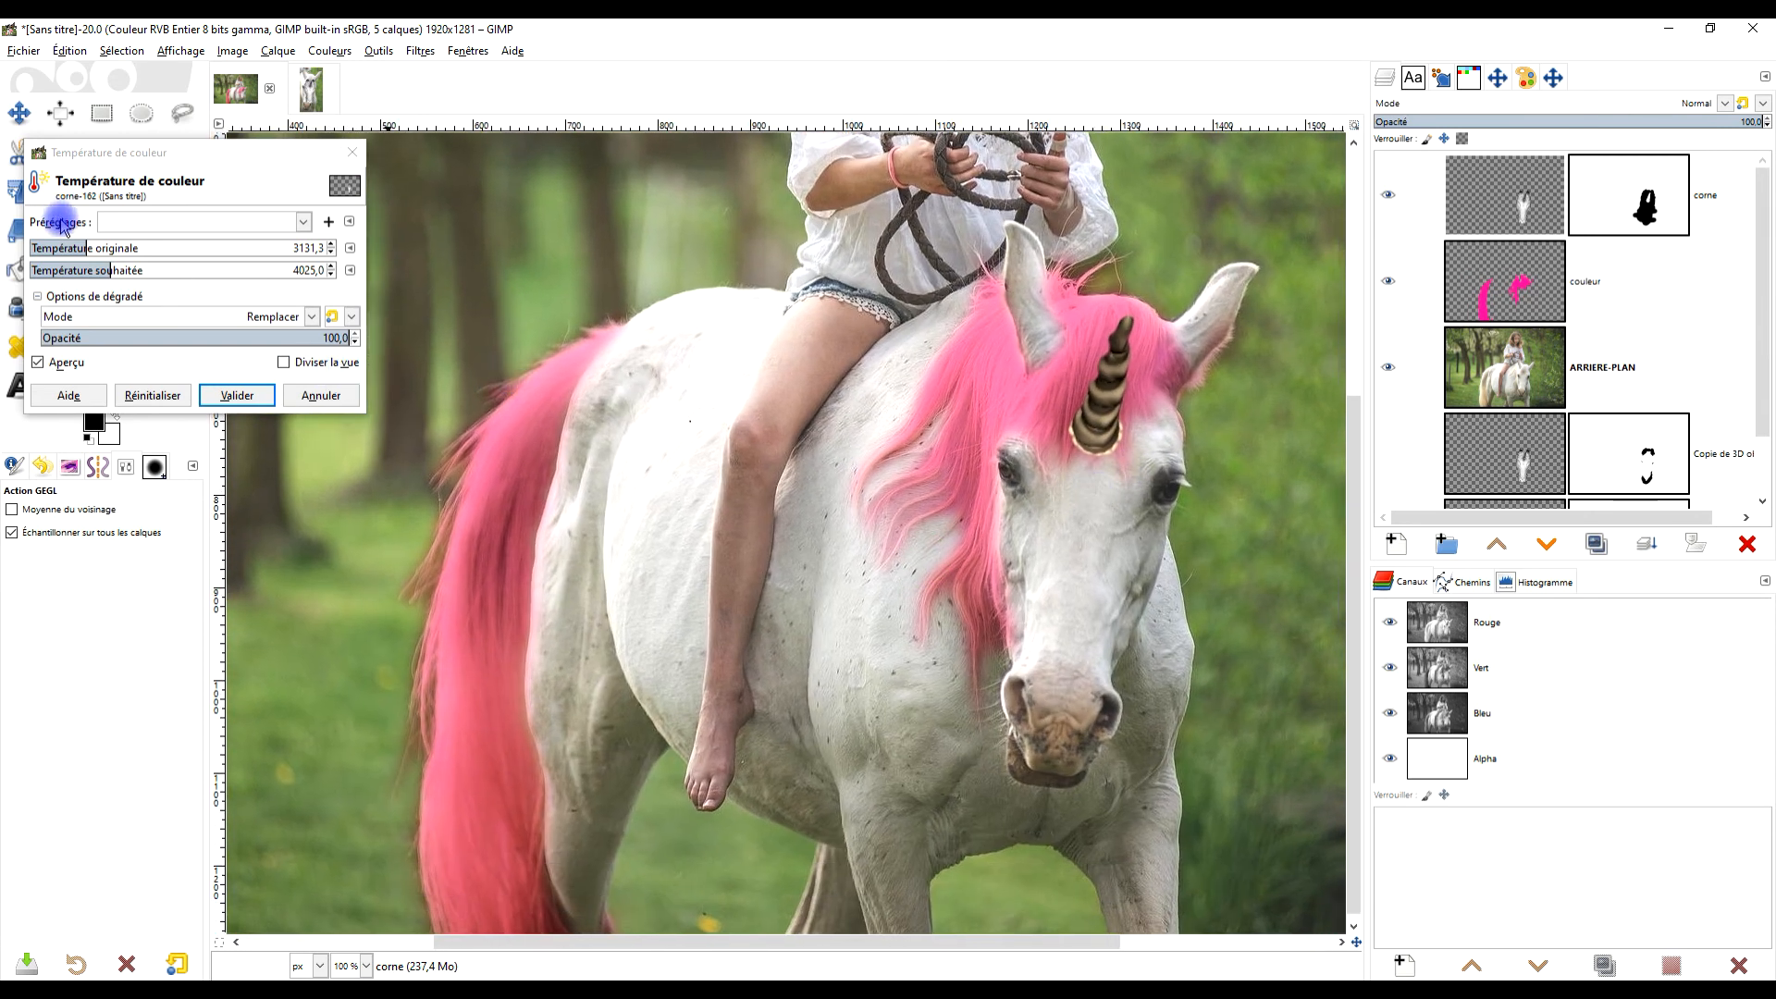
{"action": "left_click_drag", "start_coordinate": [83, 248], "coordinate": [74, 247]}
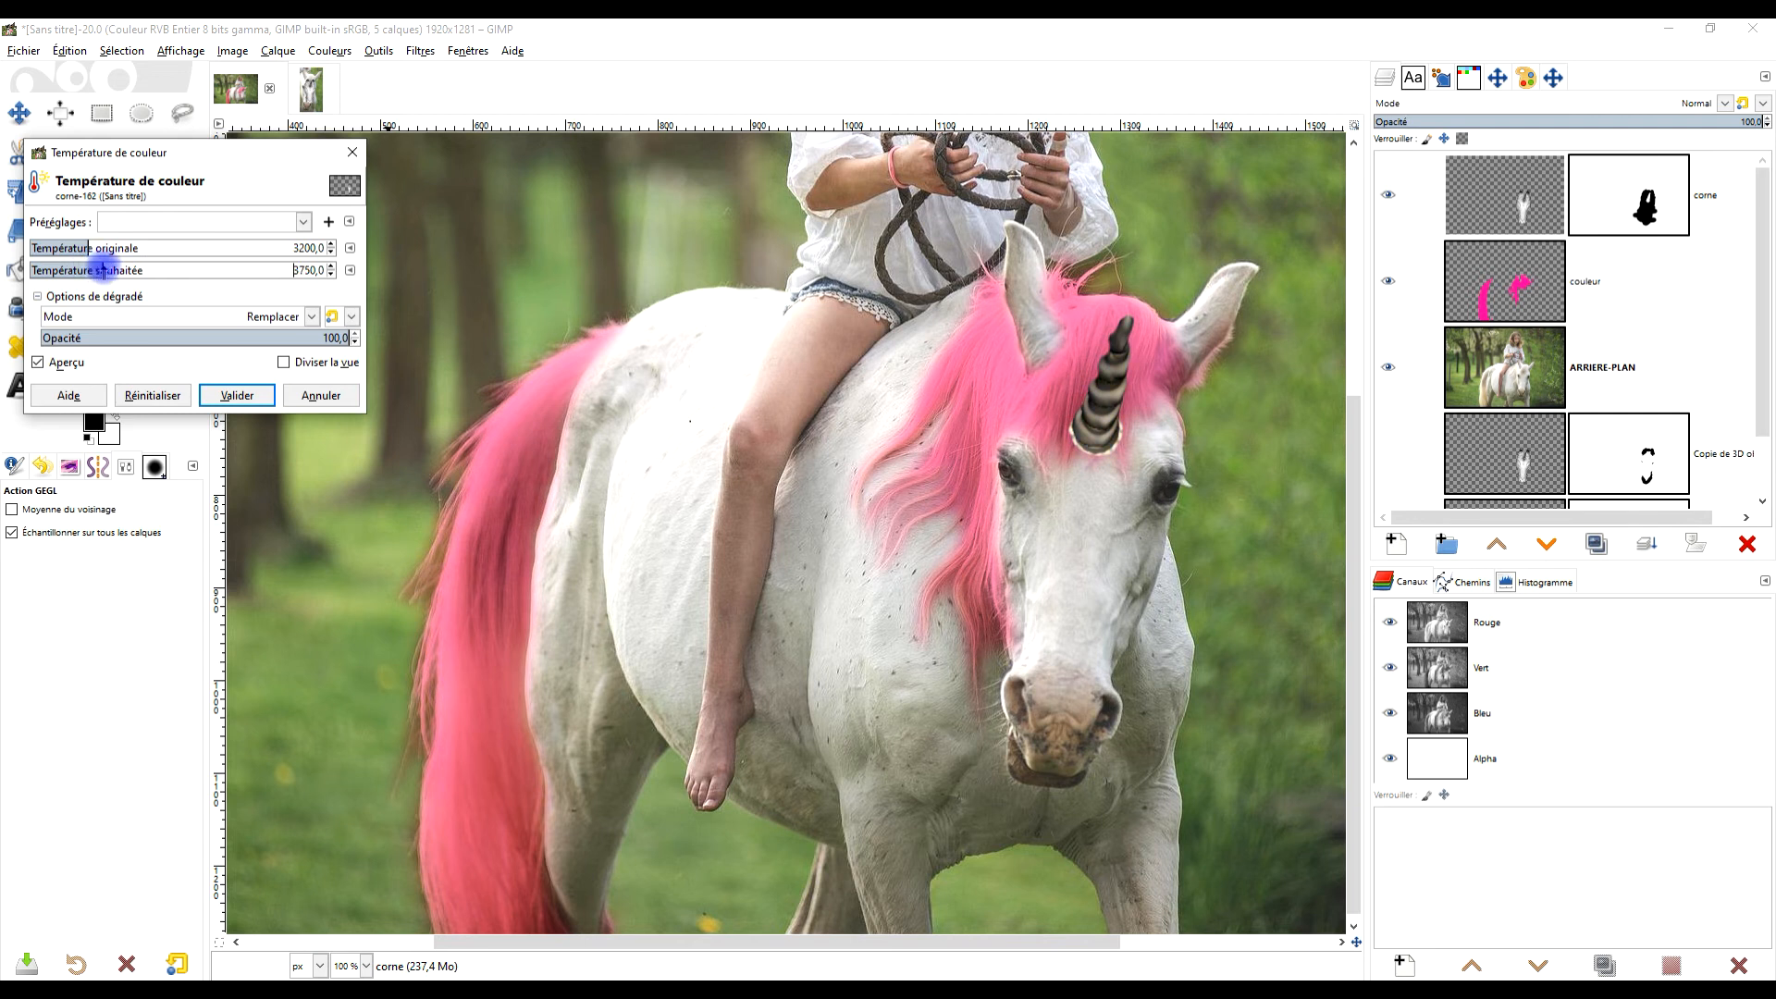
{"action": "left_click", "coordinate": [235, 398]}
Paint black on the corne mask with a size 72 brush to remove the ring along the horn base's left side.
{"action": "scroll", "coordinate": [1146, 416], "scroll_direction": "up", "scroll_amount": 5}
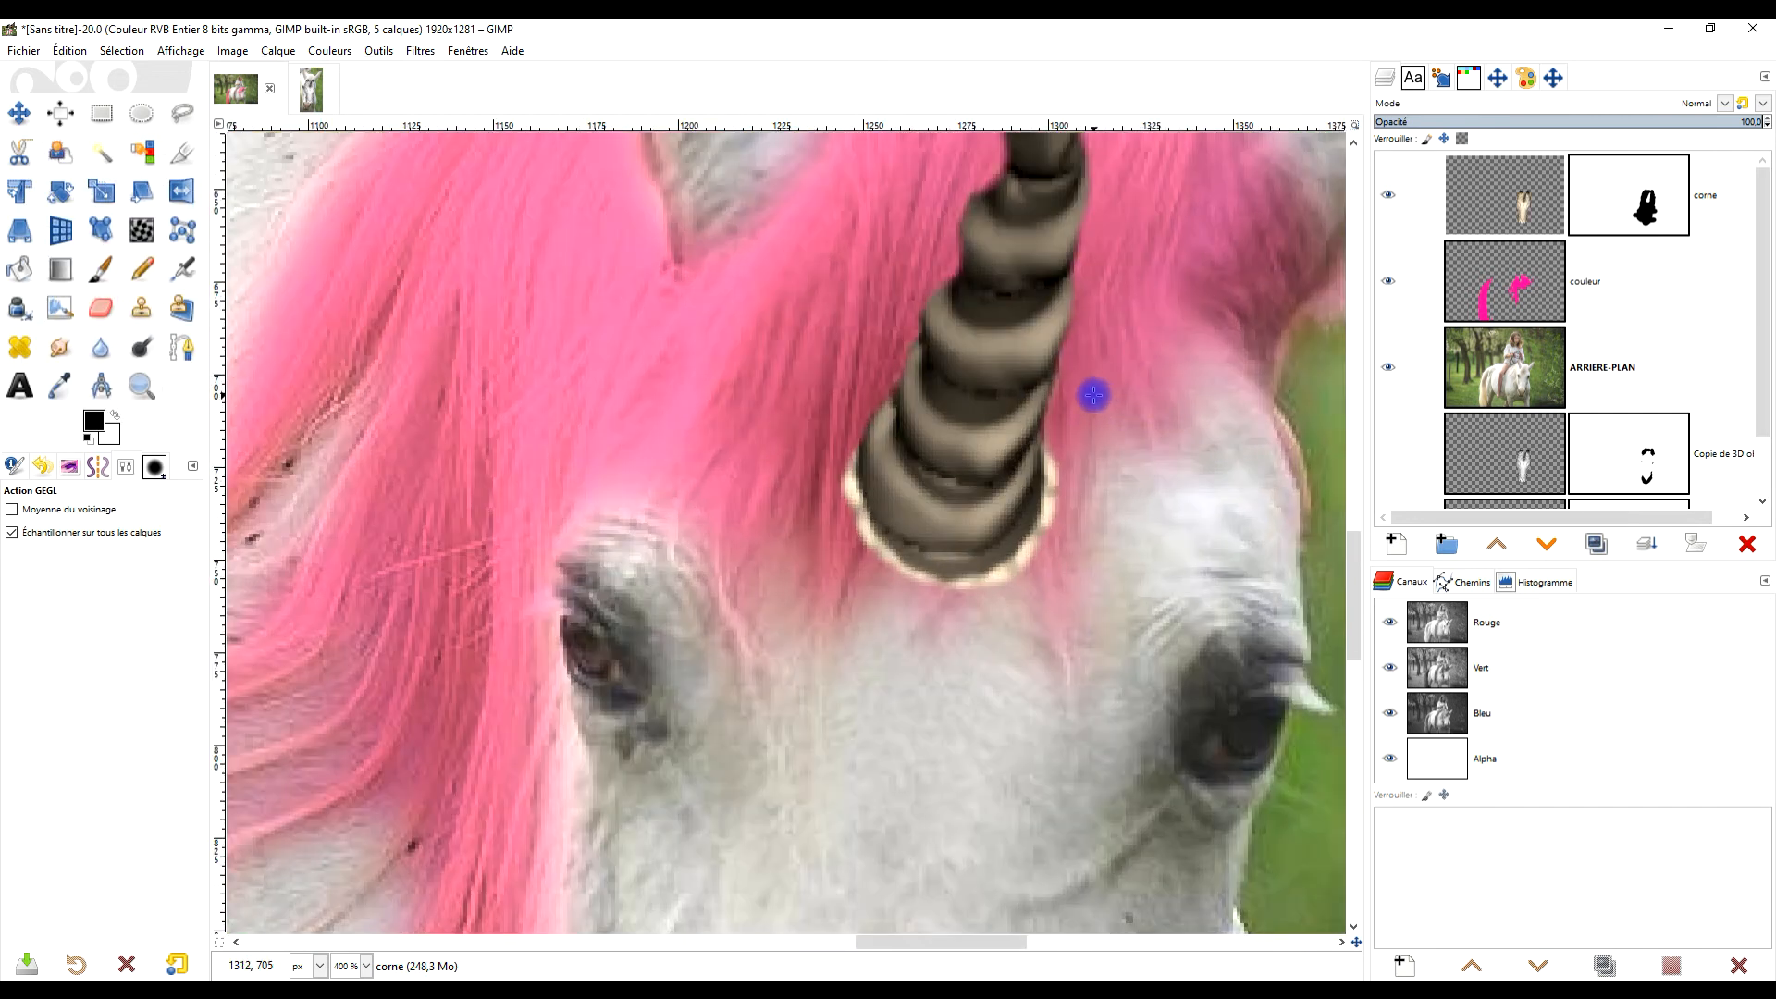
{"action": "left_click", "coordinate": [102, 269]}
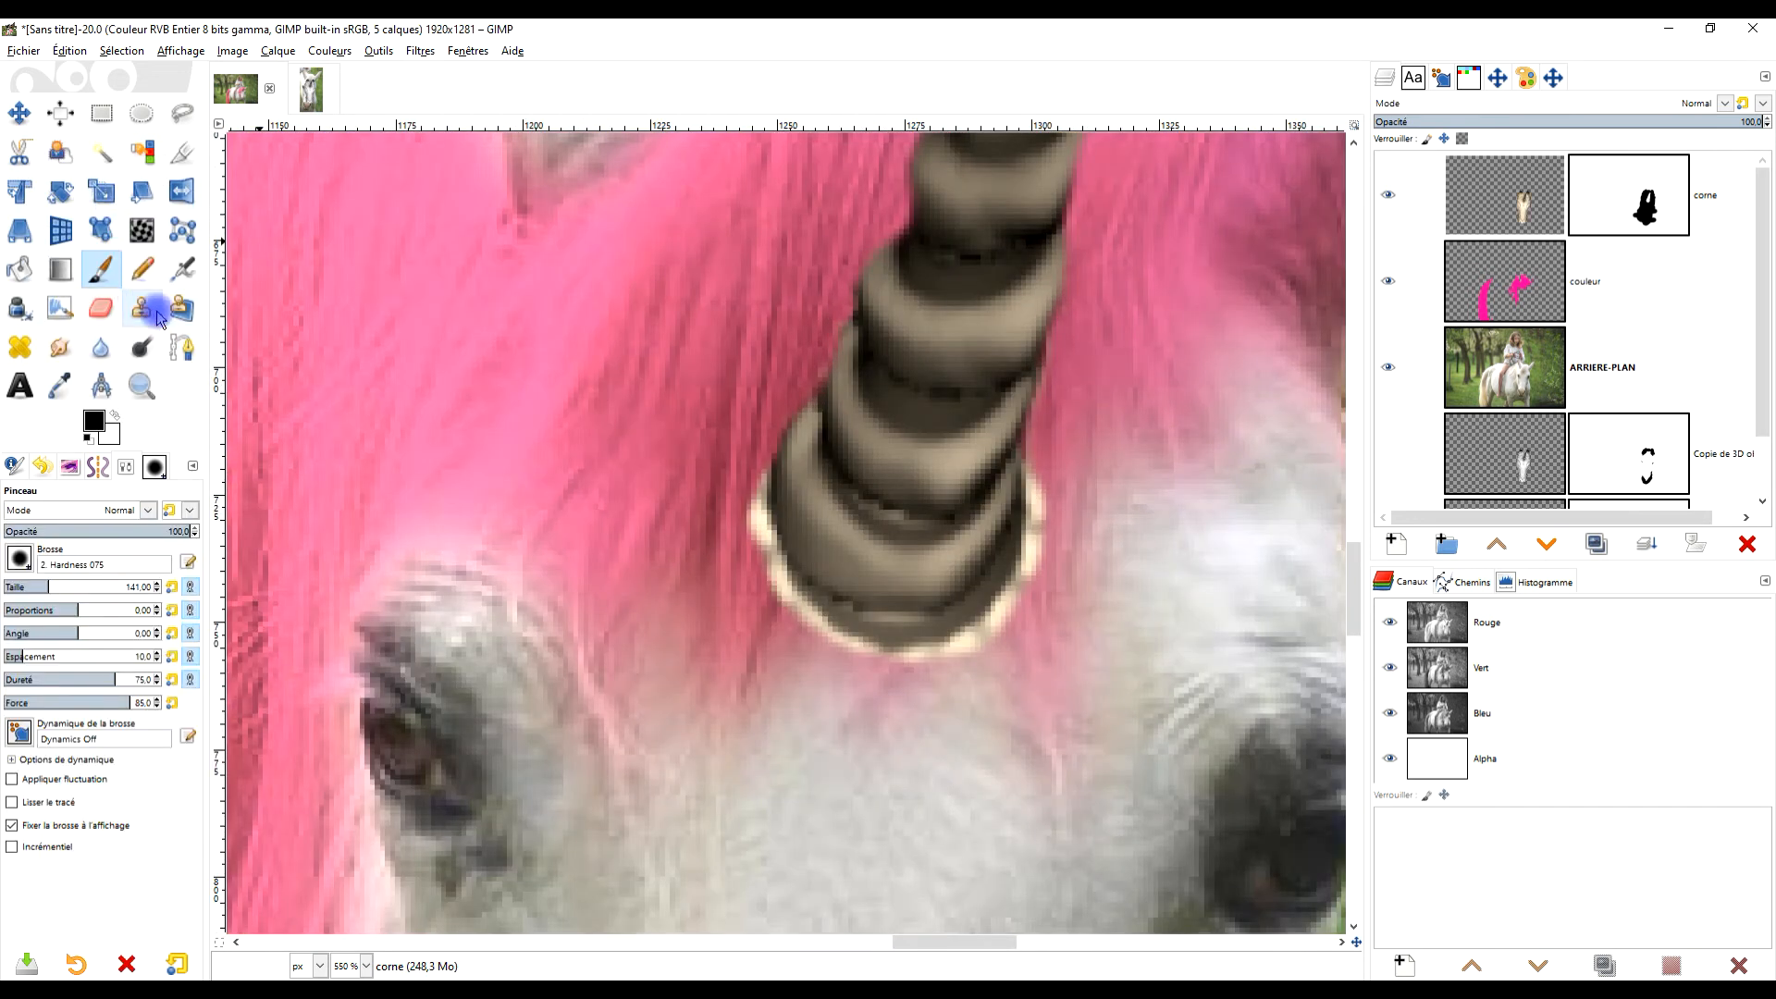
{"action": "left_click", "coordinate": [1583, 165]}
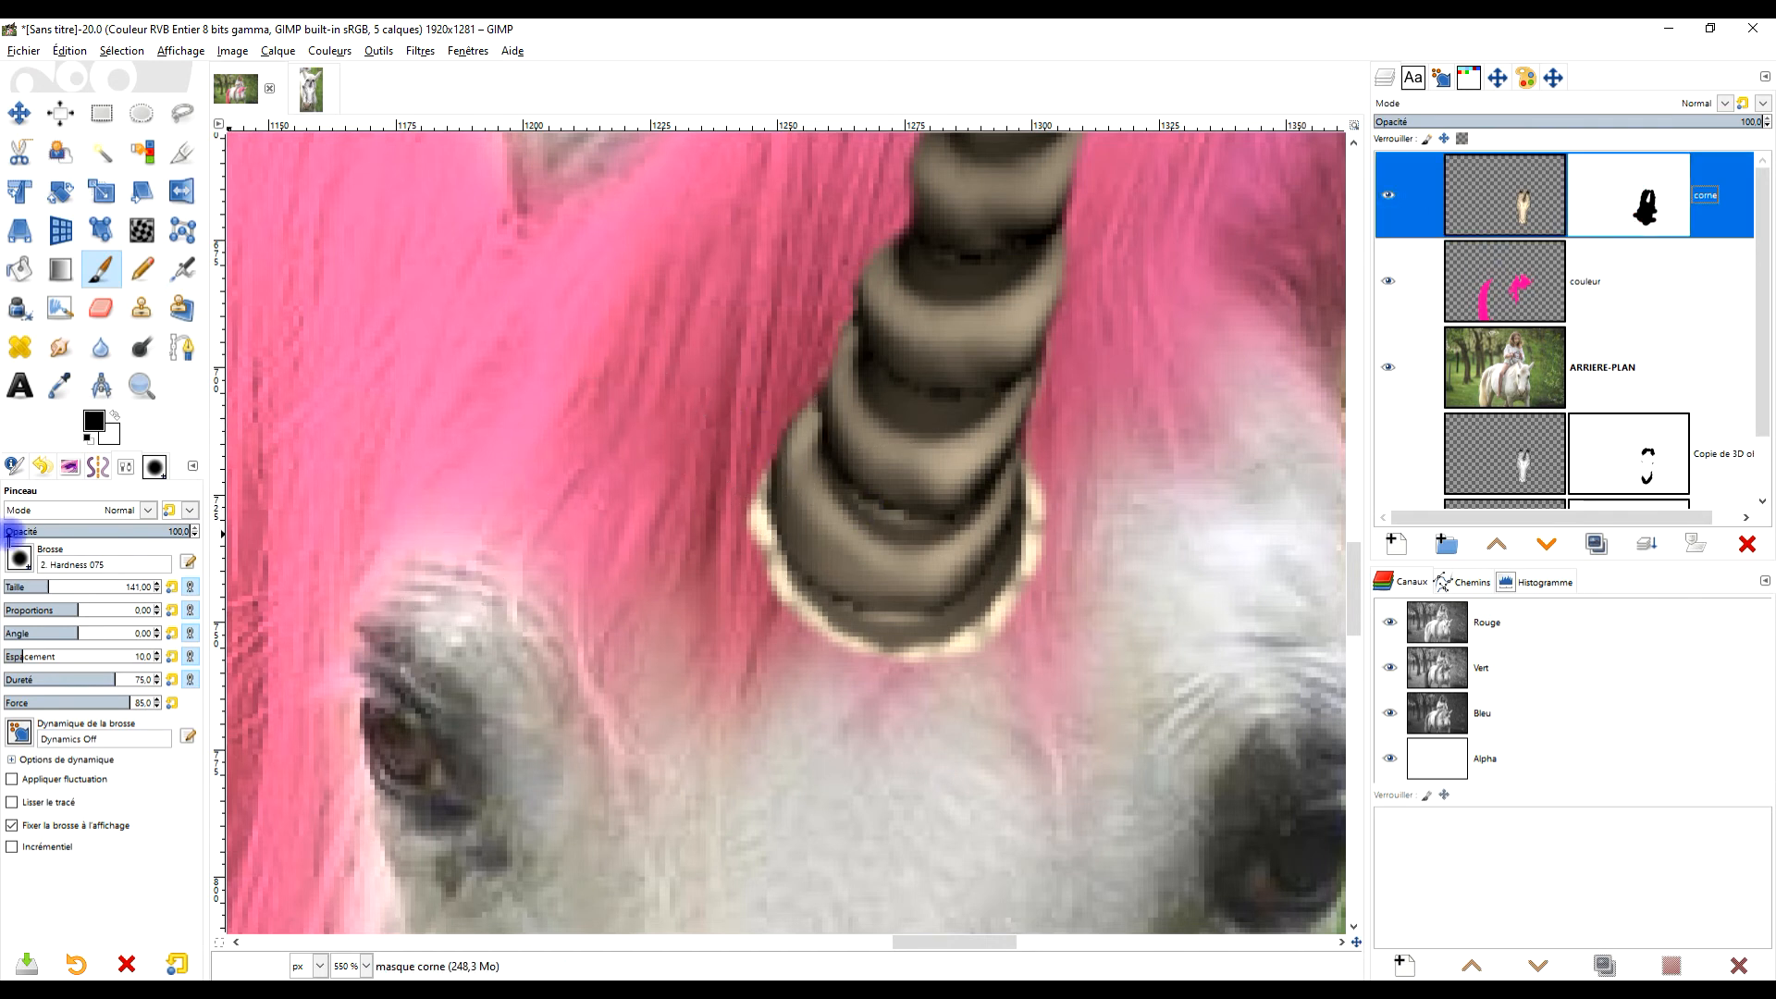
{"action": "left_click", "coordinate": [33, 589]}
{"action": "mouse_move", "coordinate": [783, 399]}
{"action": "left_mouse_down"}
{"action": "mouse_move", "coordinate": [768, 630]}
{"action": "mouse_move", "coordinate": [801, 724]}
{"action": "left_mouse_up"}
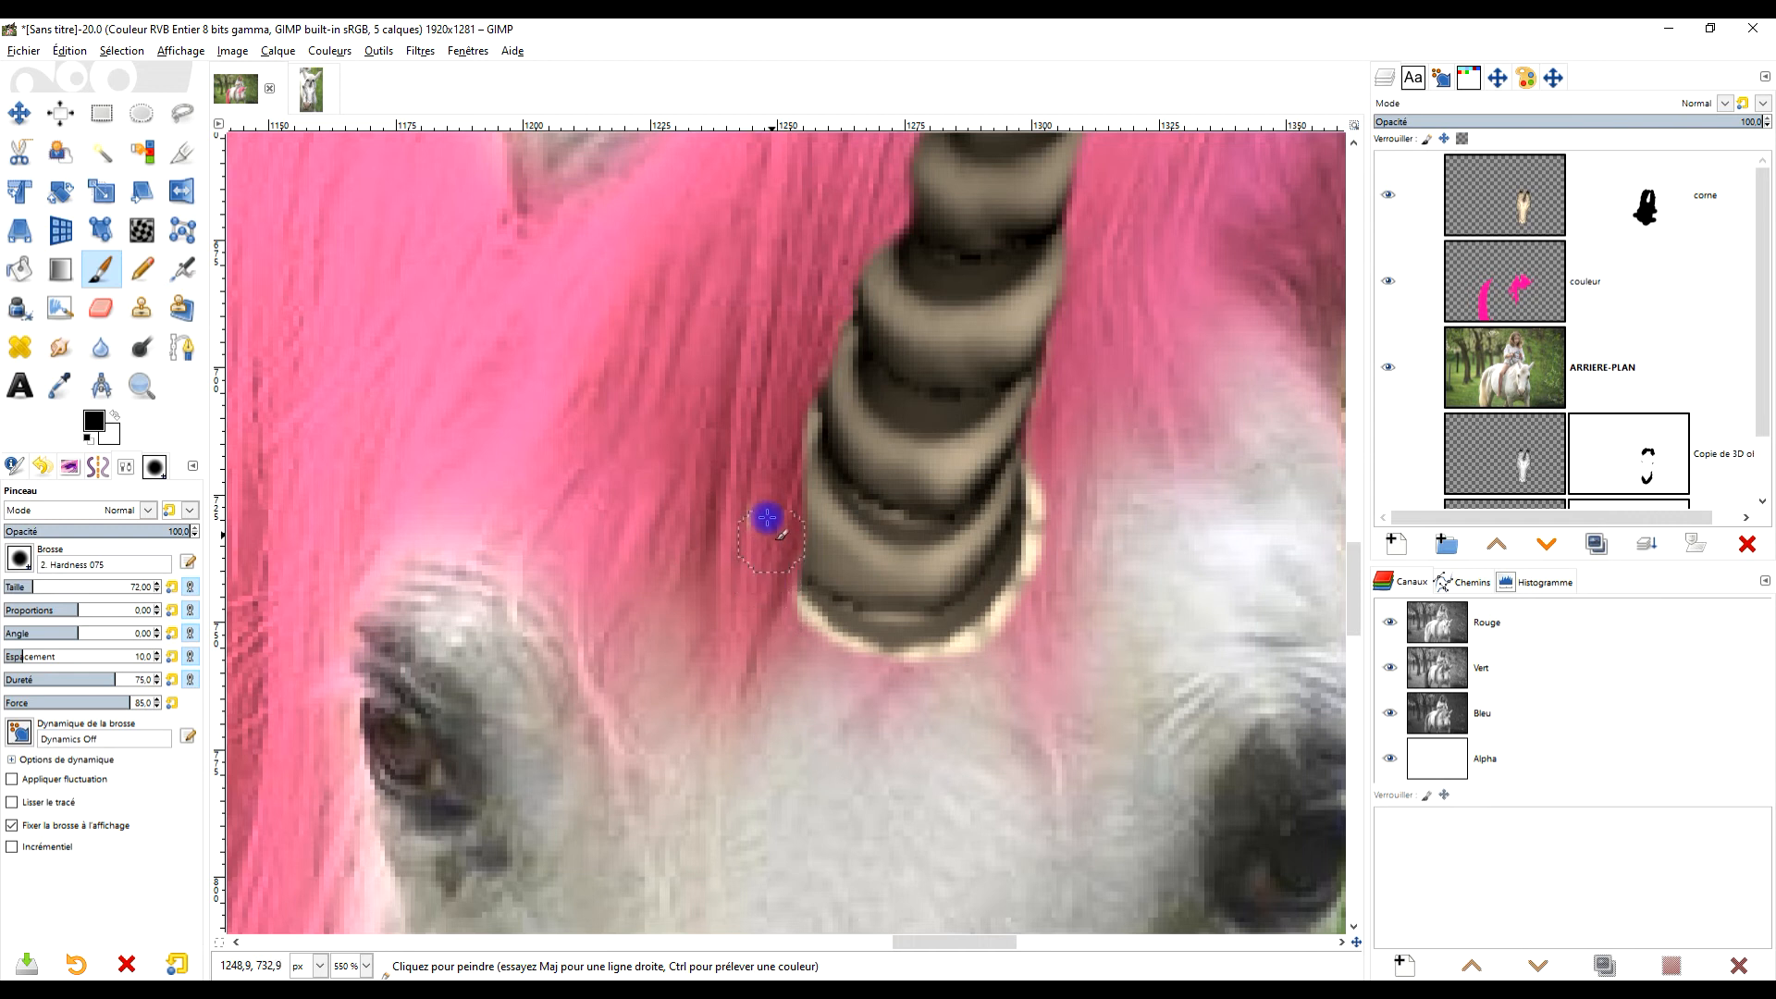
{"action": "left_click_drag", "start_coordinate": [768, 537], "coordinate": [810, 698]}
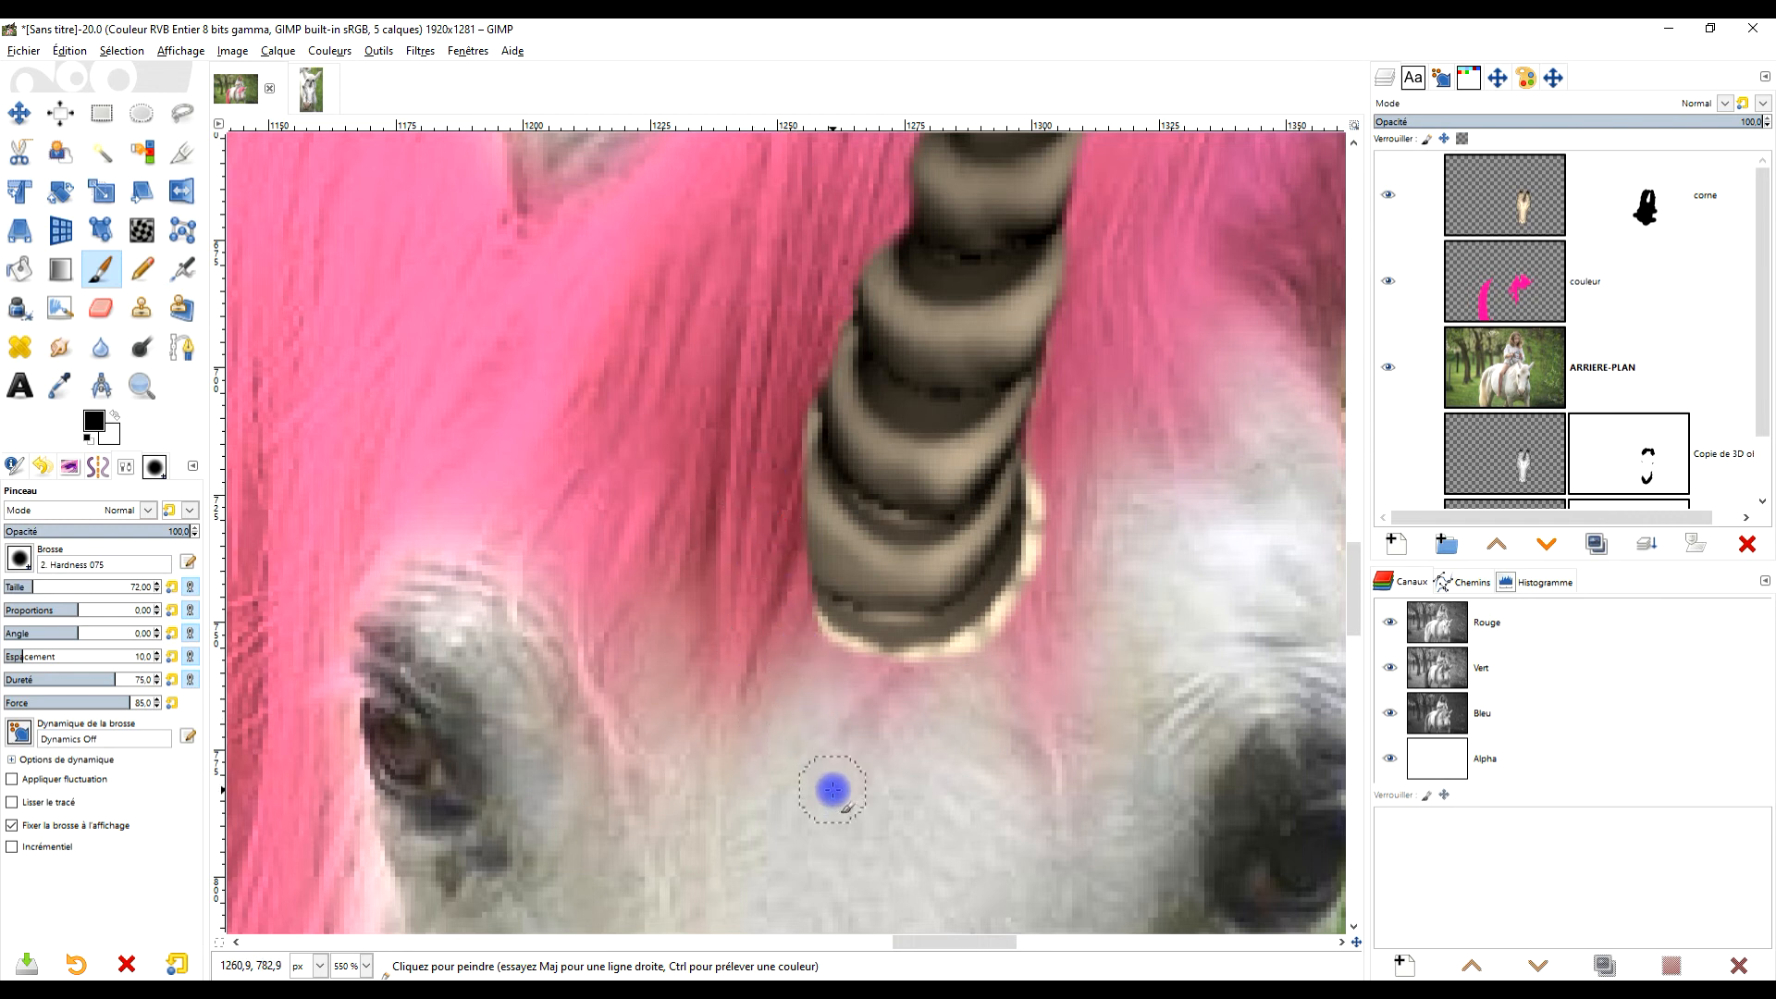
{"action": "left_click_drag", "start_coordinate": [795, 586], "coordinate": [793, 476]}
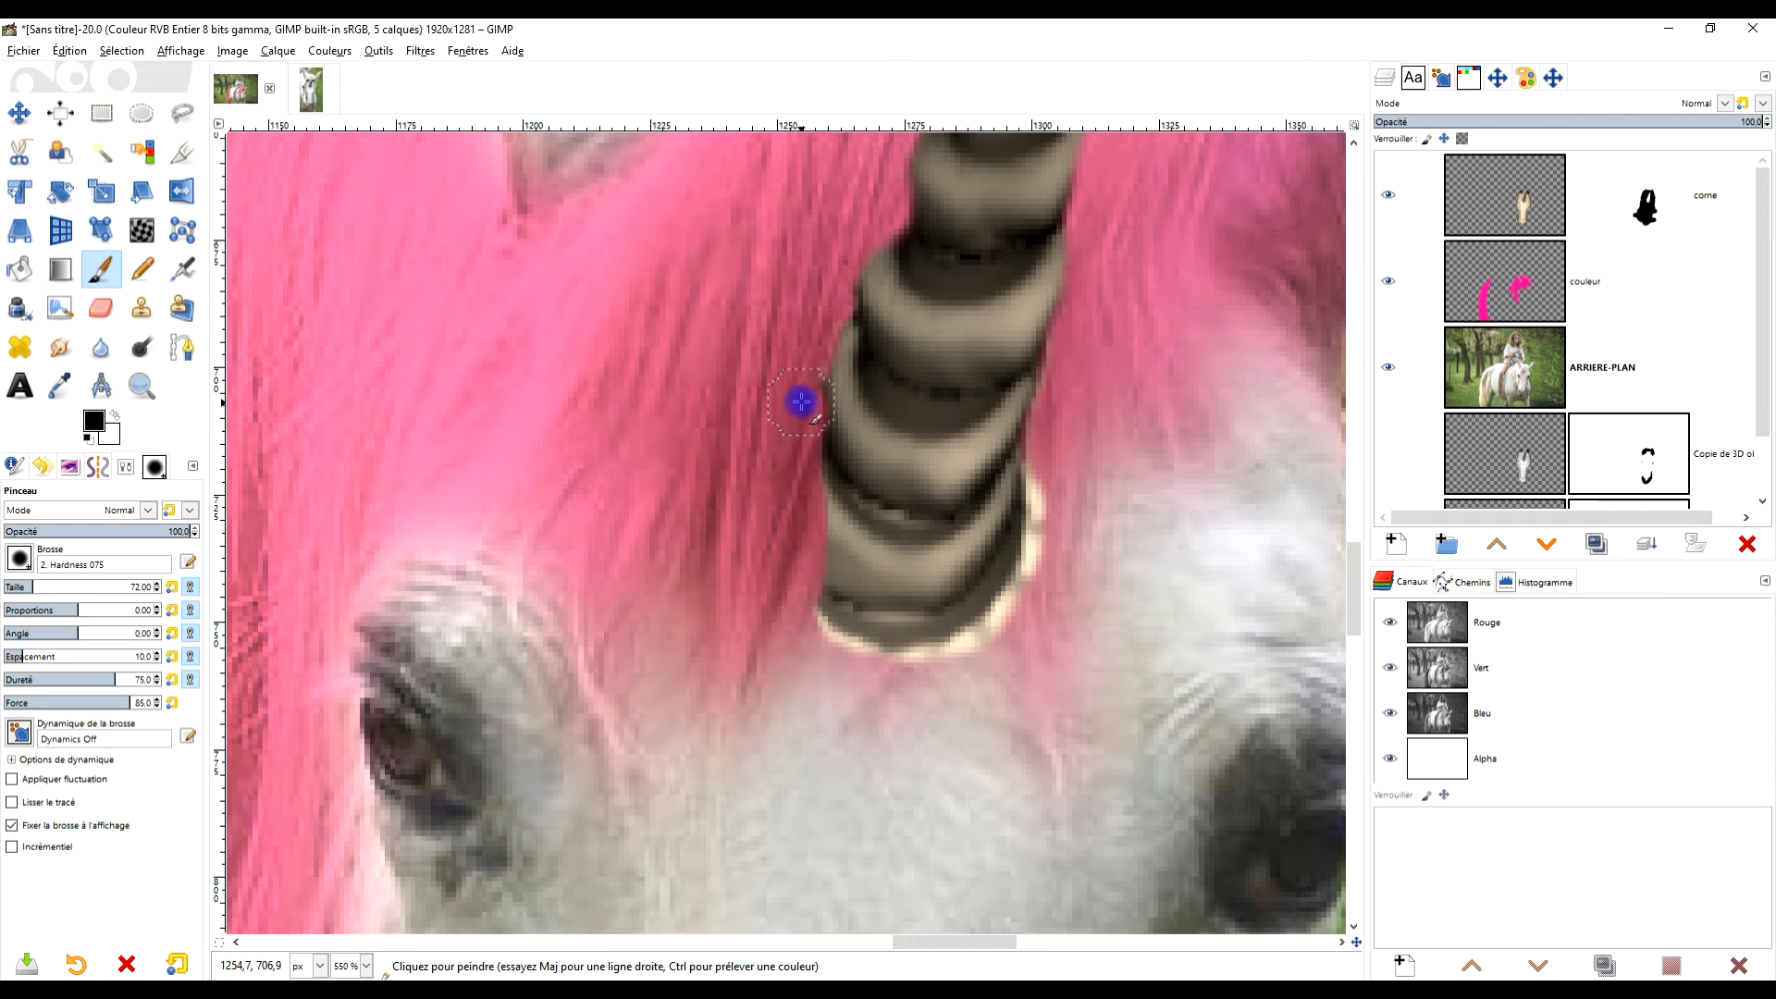
Paint black on the corne mask to remove the ring's right side and round off the lower end of the horn.
{"action": "left_click_drag", "start_coordinate": [1078, 449], "coordinate": [1050, 592]}
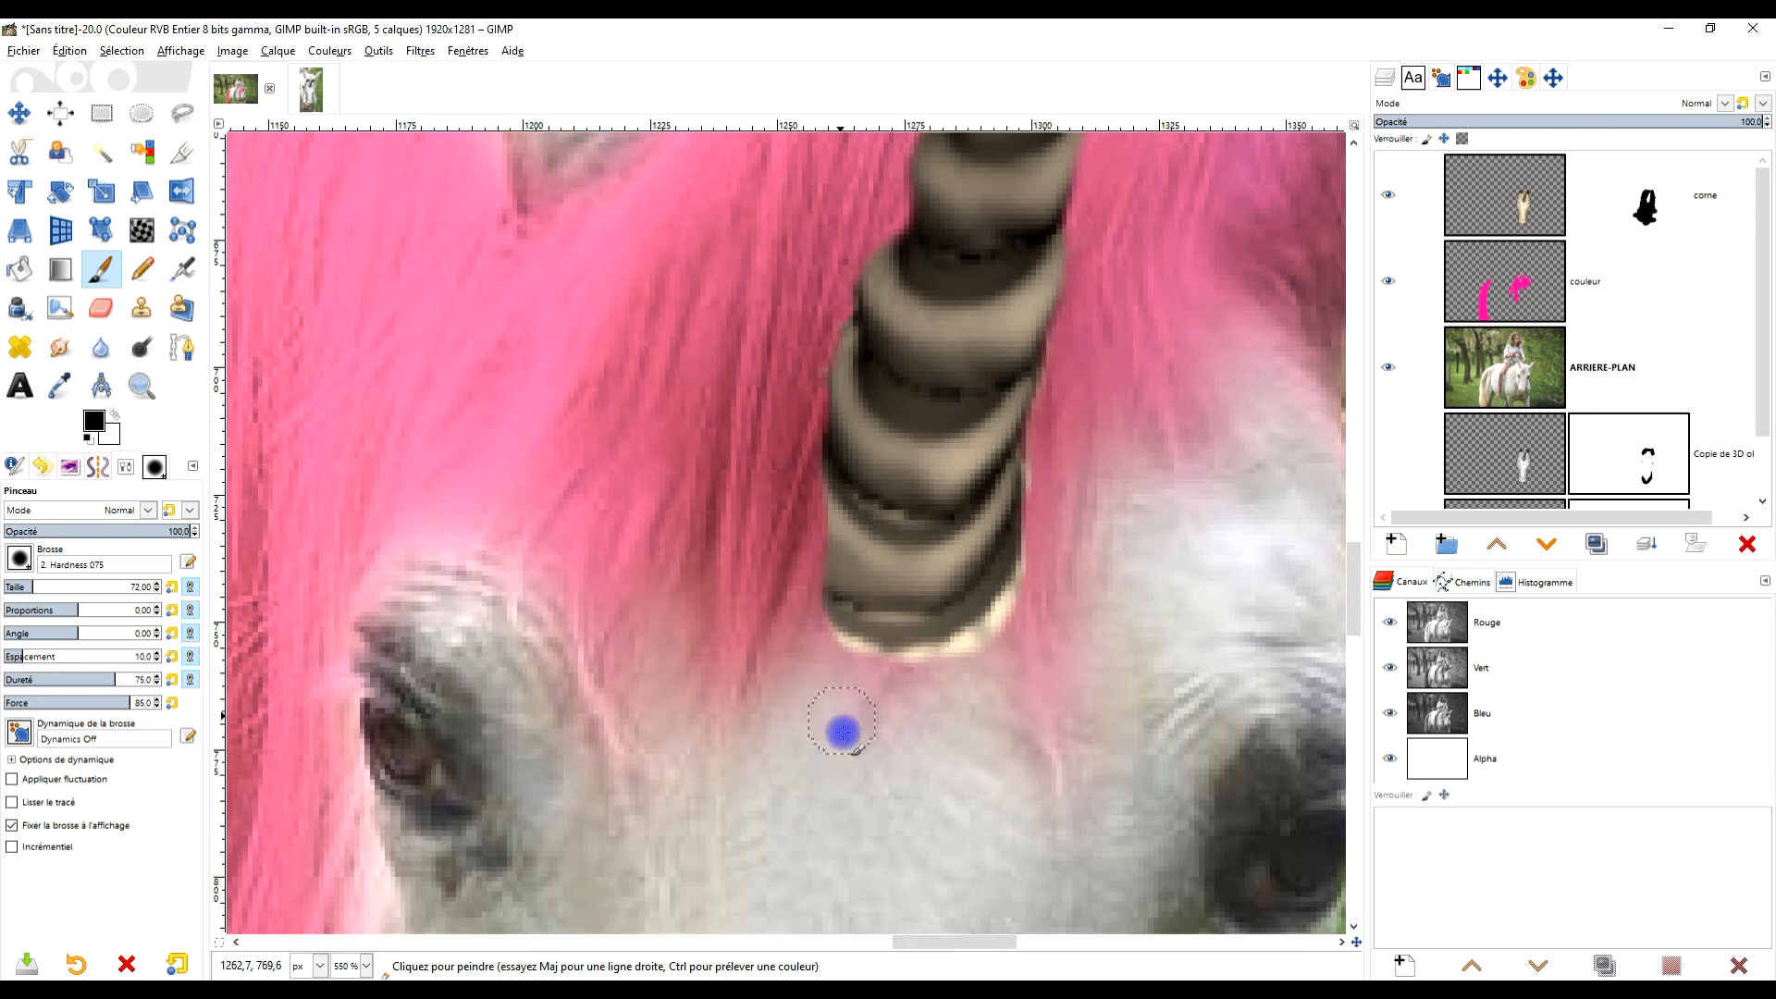
{"action": "left_click_drag", "start_coordinate": [794, 570], "coordinate": [845, 670]}
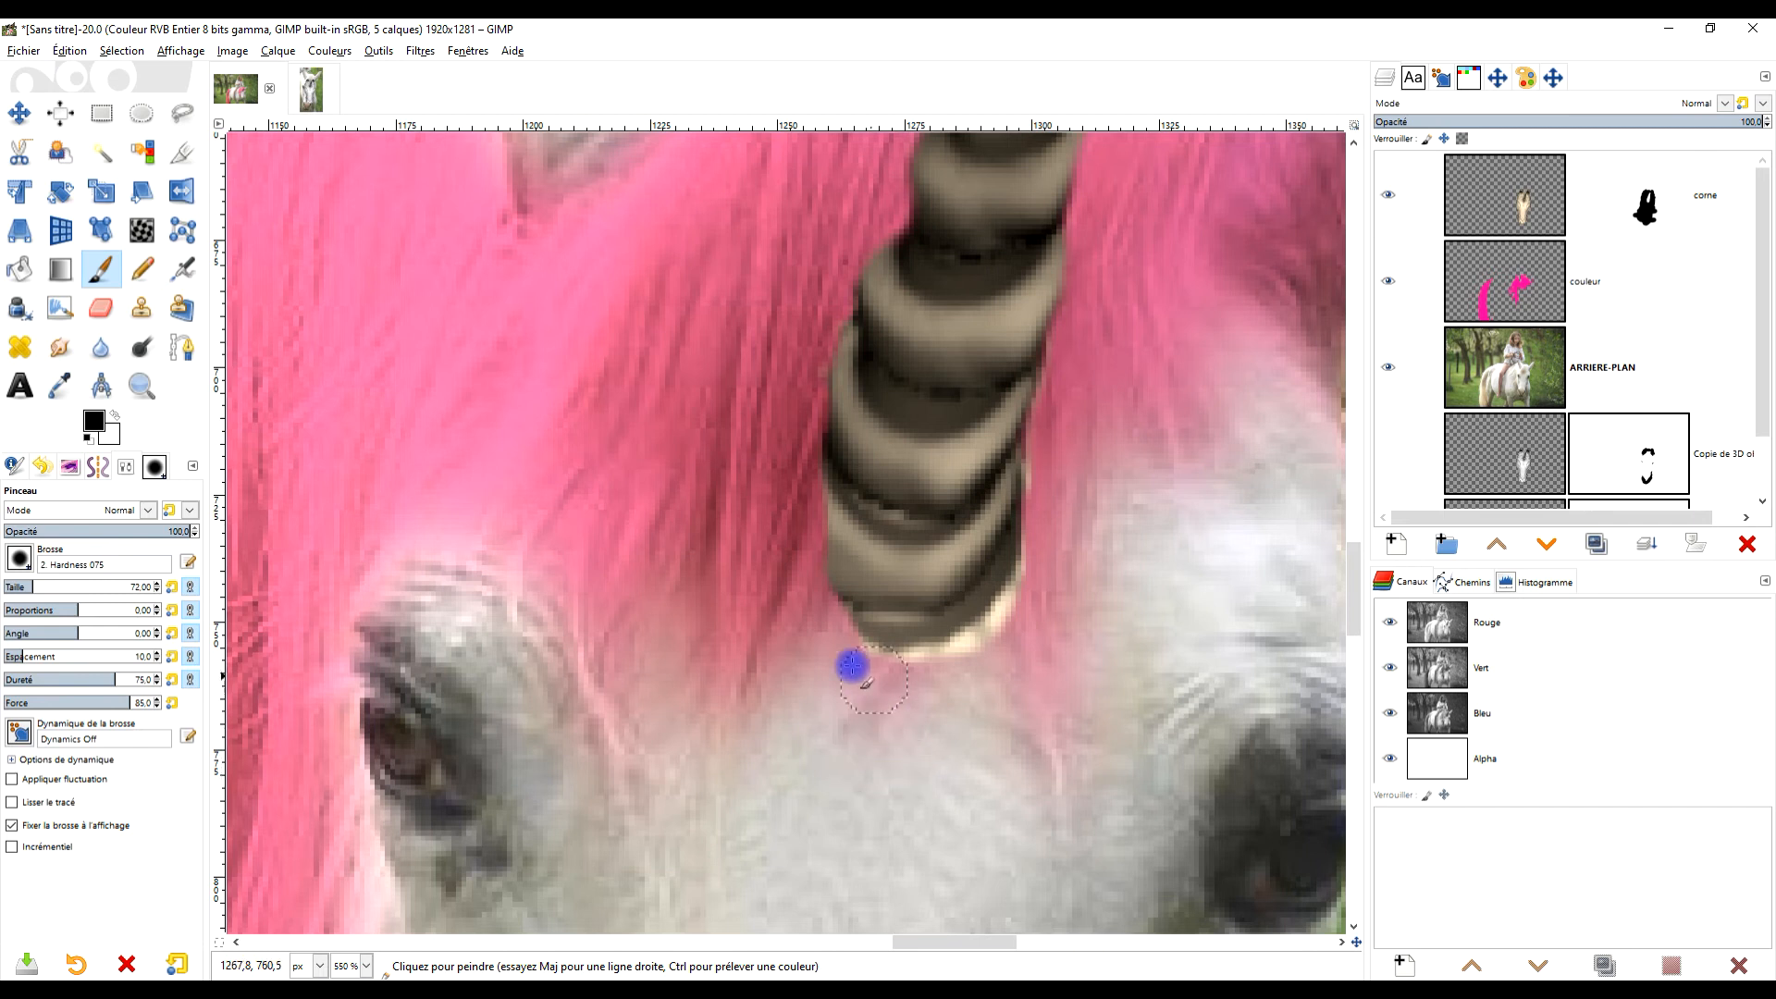
{"action": "left_click_drag", "start_coordinate": [1009, 639], "coordinate": [1044, 543]}
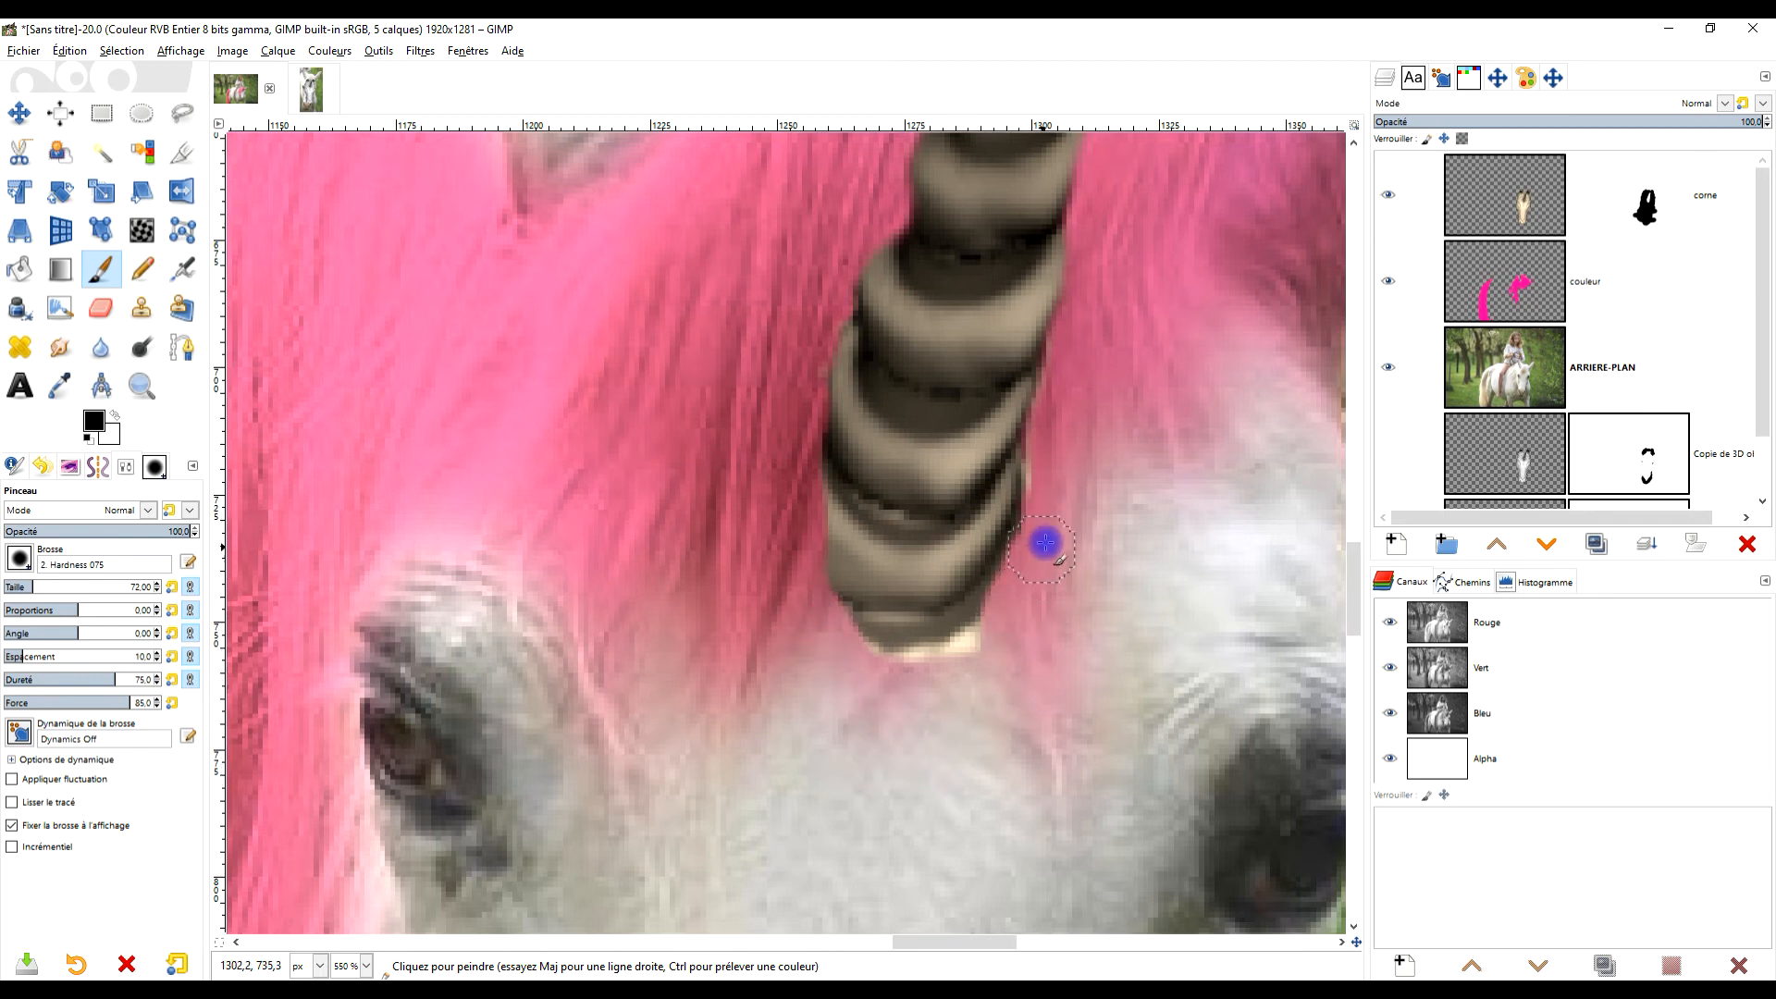
{"action": "left_click_drag", "start_coordinate": [1056, 439], "coordinate": [974, 740]}
{"action": "scroll", "coordinate": [967, 653], "scroll_direction": "down", "scroll_amount": 4, "text": "ctrl"}
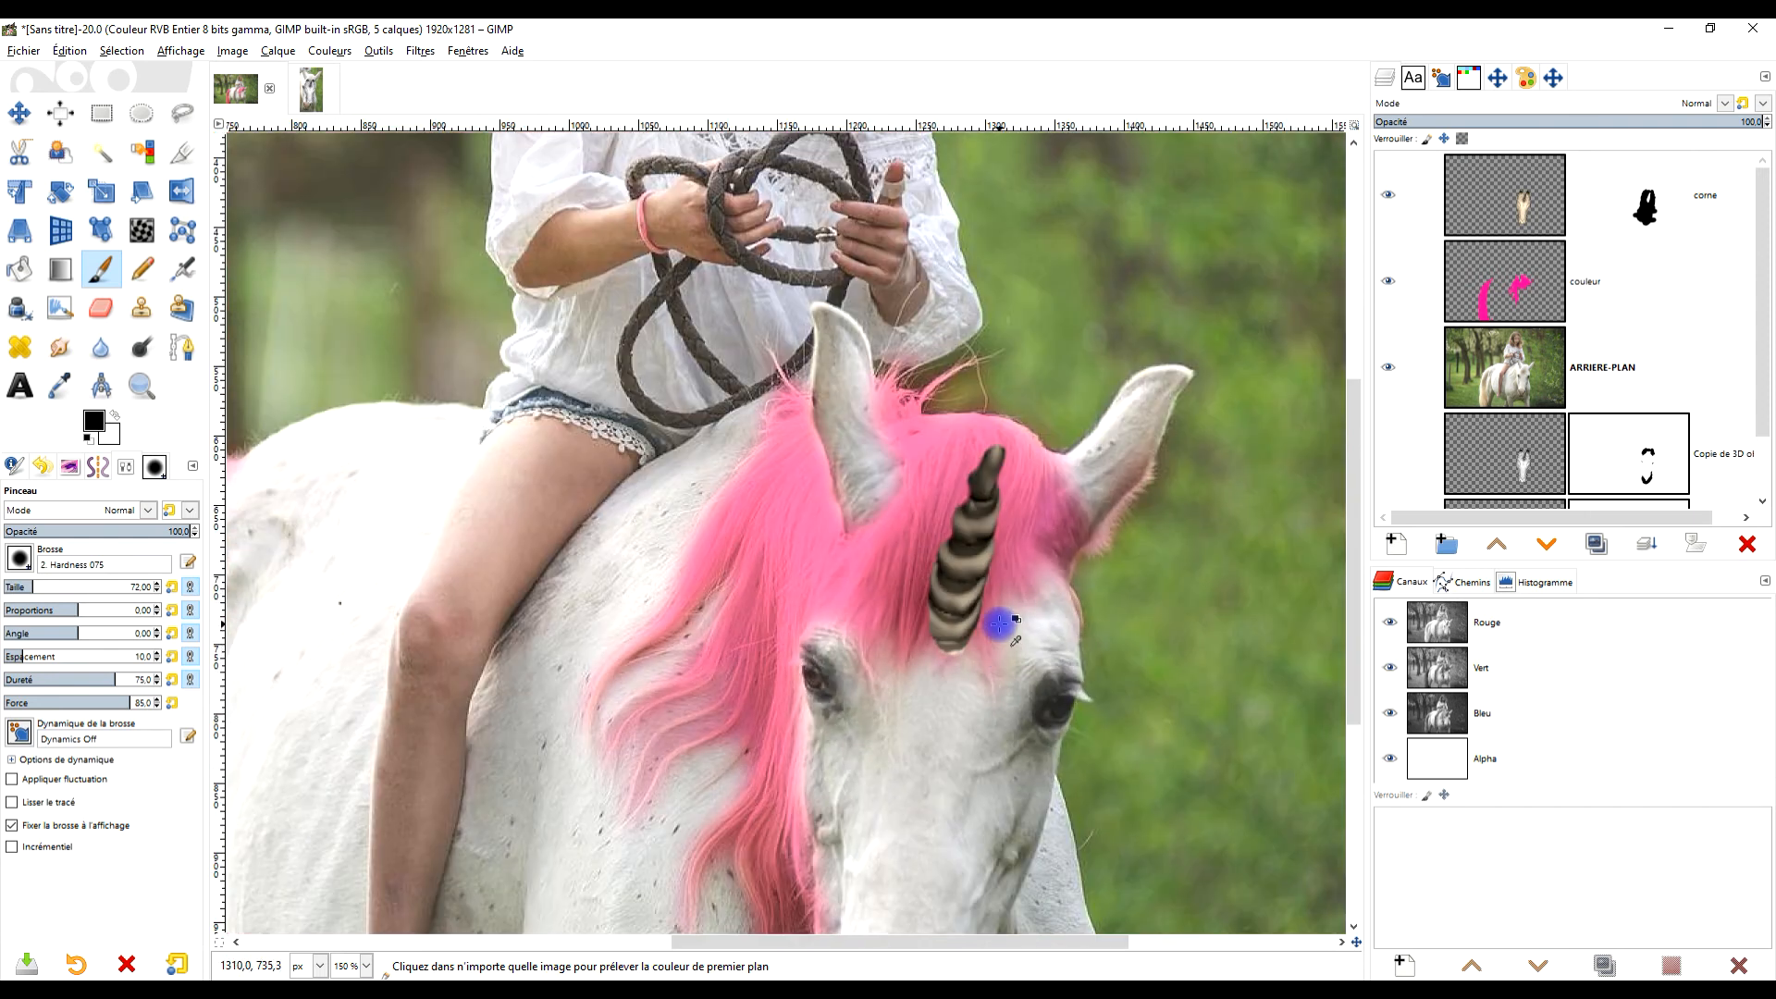
{"action": "scroll", "coordinate": [999, 624], "scroll_direction": "up", "scroll_amount": 4, "text": "ctrl"}
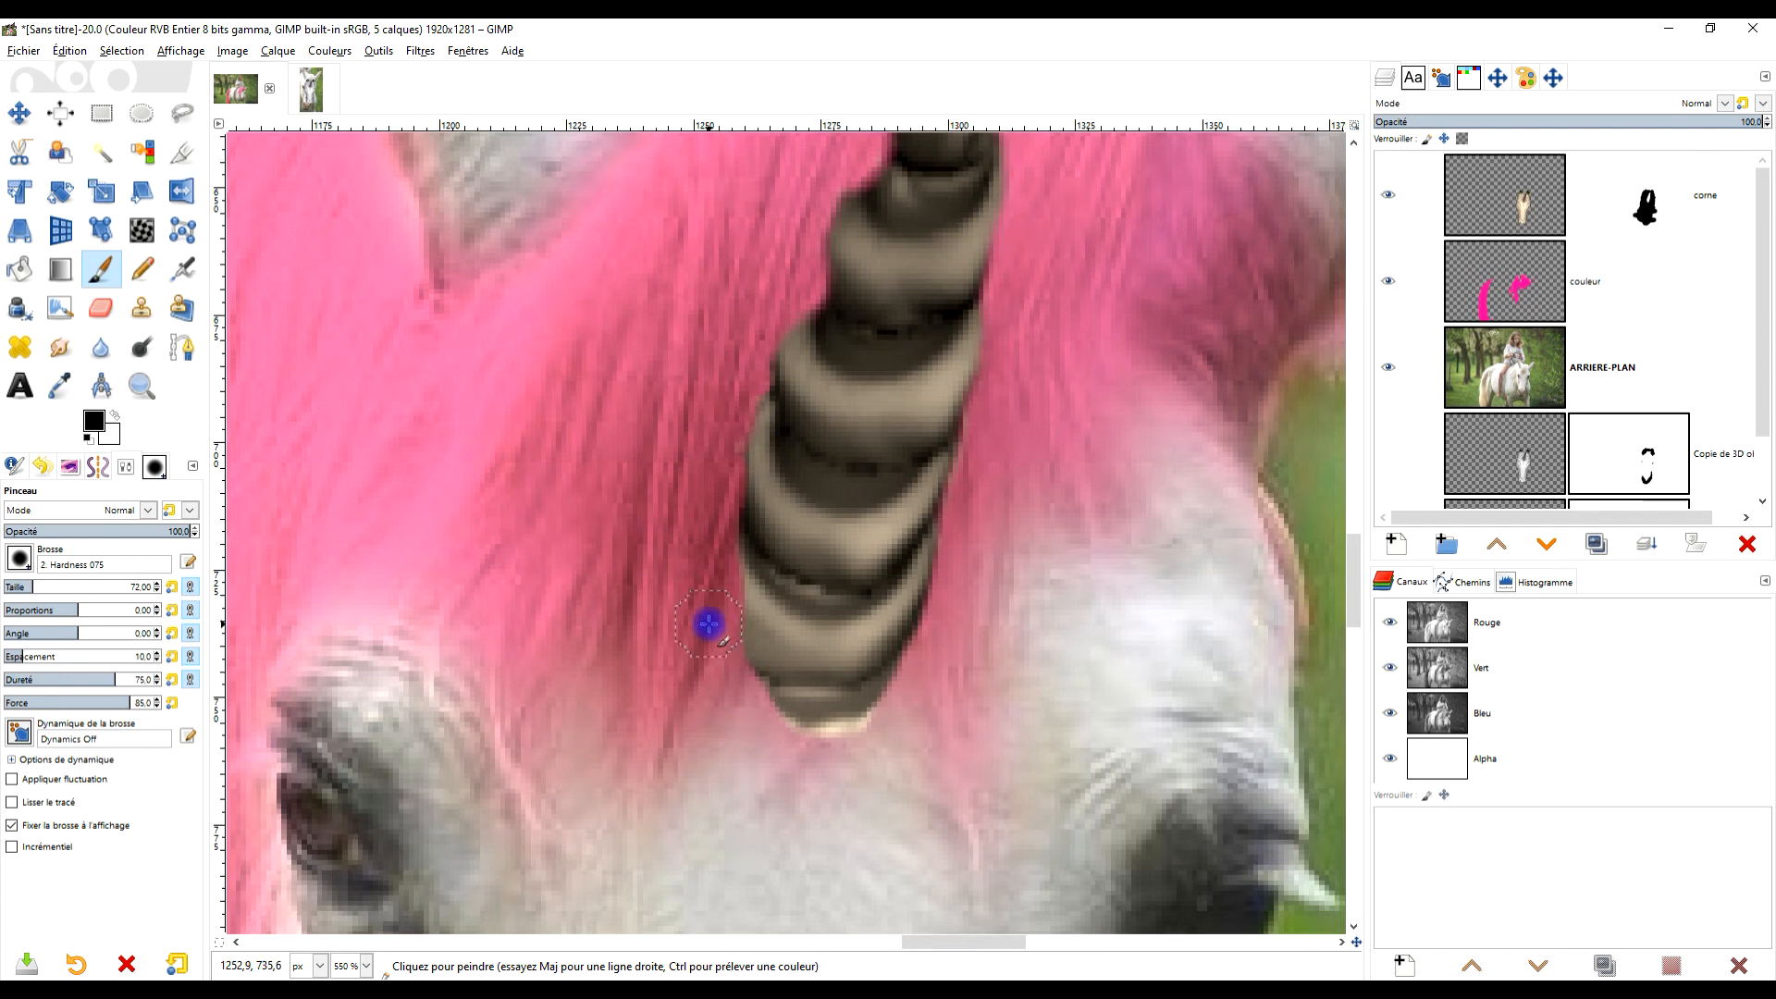
{"action": "left_click_drag", "start_coordinate": [729, 674], "coordinate": [820, 802]}
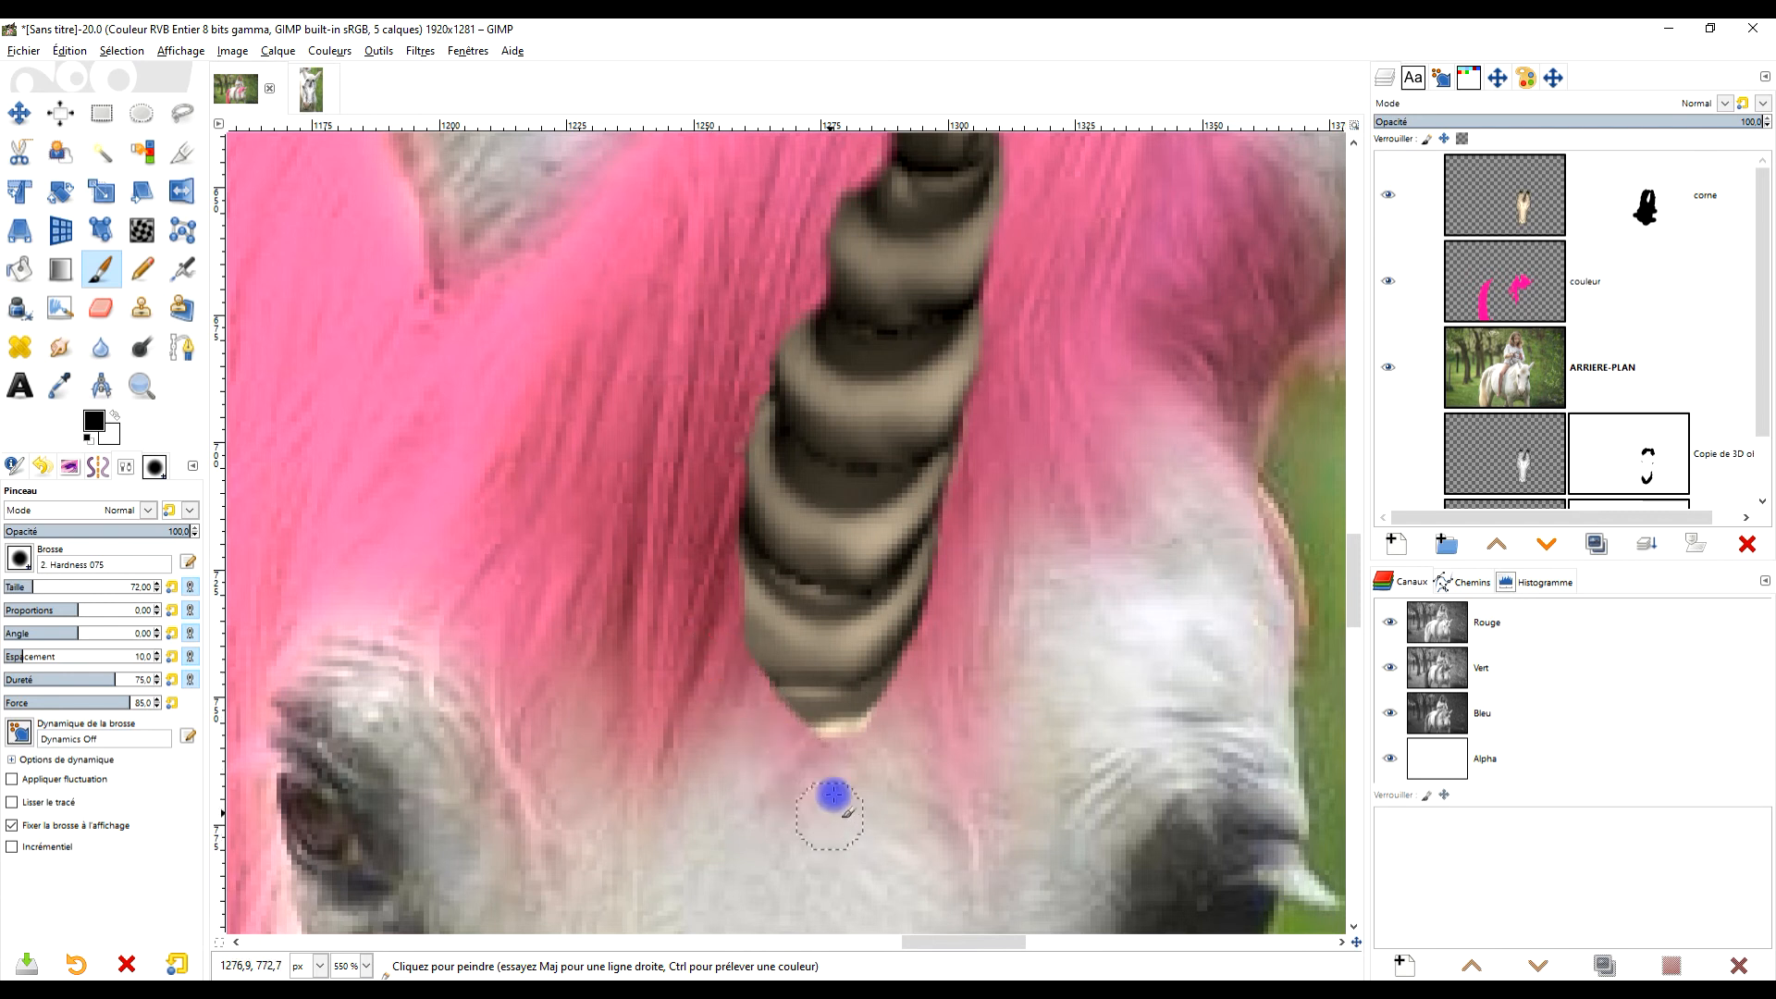
Select the corne layer and add a new 1920 × 1281 px transparent layer in Normal mode above it.
{"action": "scroll", "coordinate": [823, 740], "scroll_direction": "down", "scroll_amount": 4, "text": "ctrl"}
{"action": "scroll", "coordinate": [809, 695], "scroll_direction": "up", "scroll_amount": 1, "text": "ctrl"}
{"action": "scroll", "coordinate": [808, 694], "scroll_direction": "down", "scroll_amount": 3, "text": "ctrl"}
{"action": "scroll", "coordinate": [797, 694], "scroll_direction": "up", "scroll_amount": 5, "text": "ctrl"}
{"action": "left_click", "coordinate": [1506, 183]}
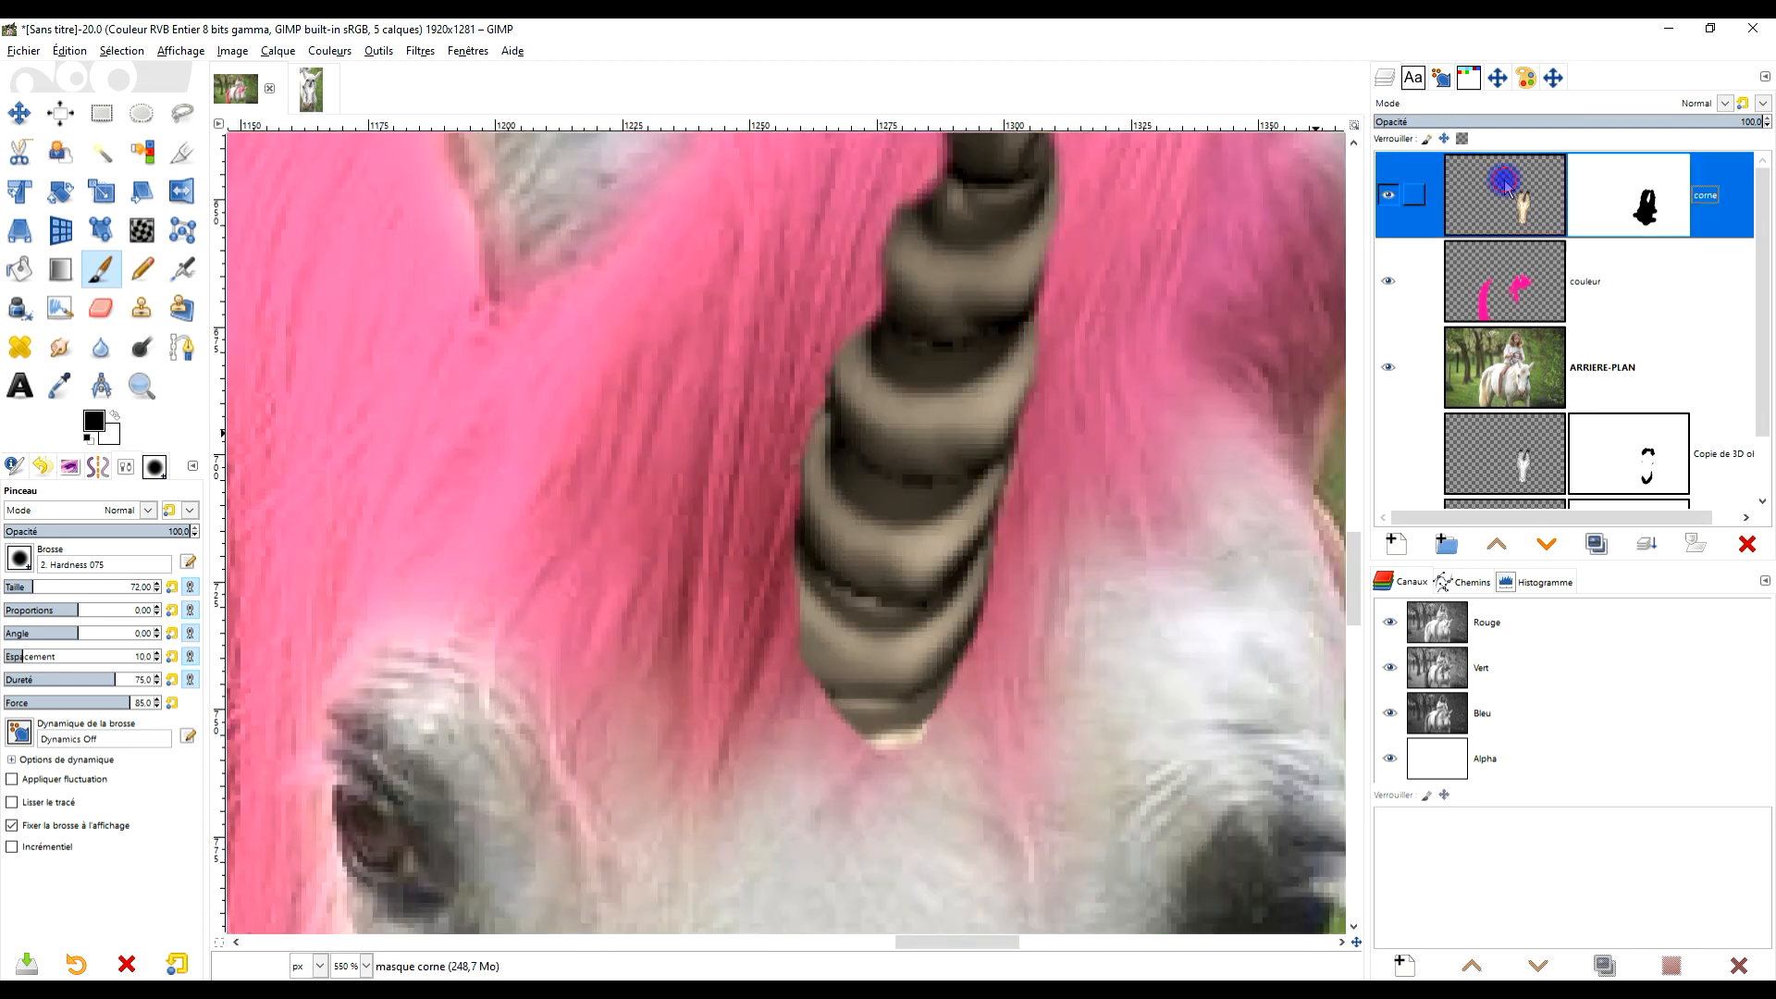
{"action": "left_click", "coordinate": [1394, 544]}
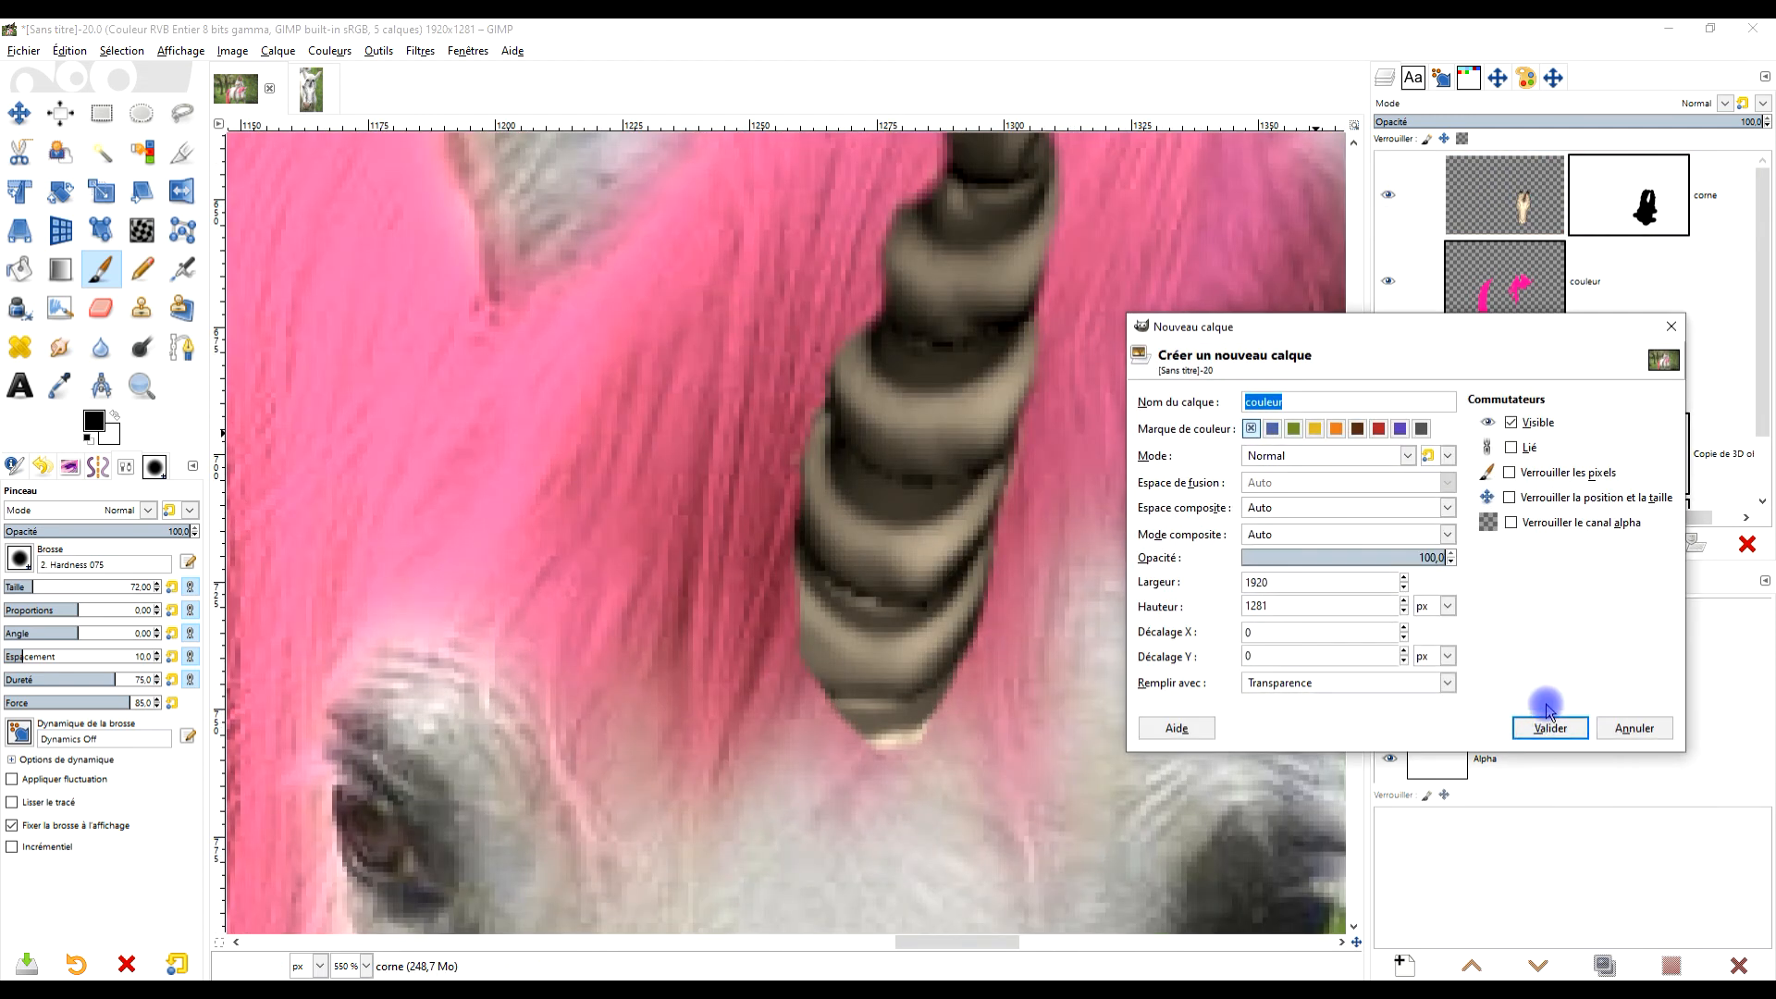
{"action": "left_click", "coordinate": [1547, 714]}
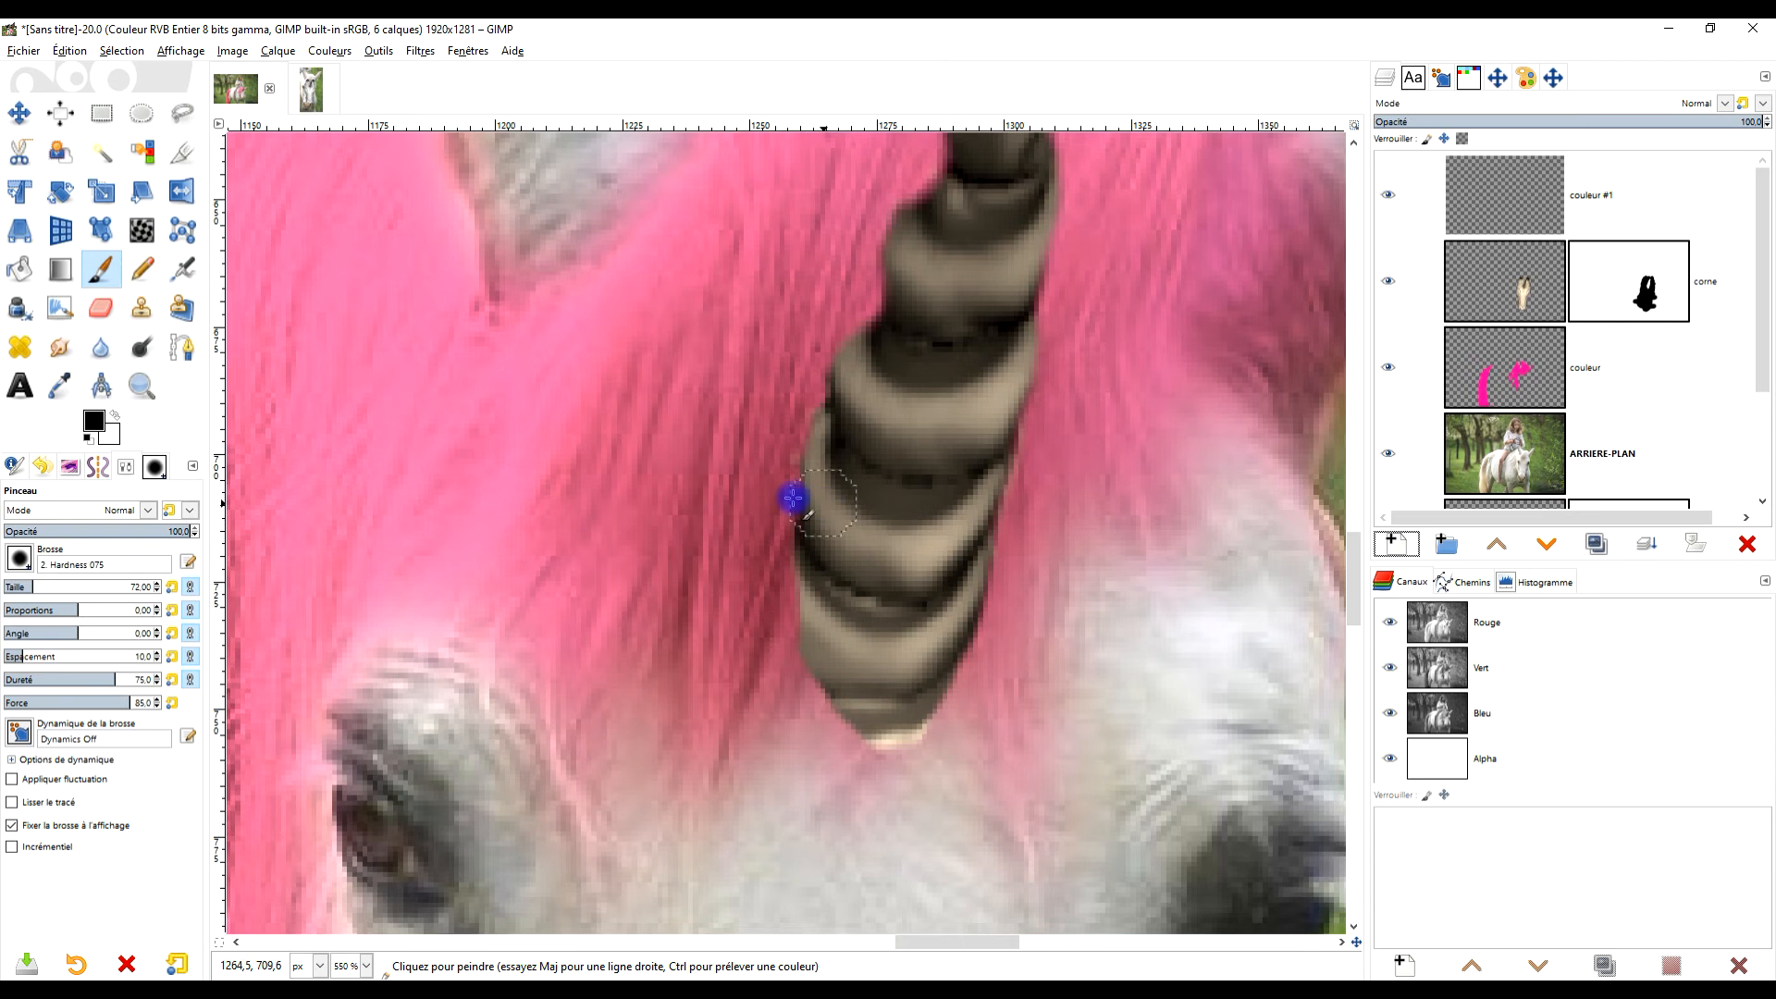
Paint a black stroke along the left edge of the horn's base and soften it with a 5.47 Gaussian blur.
{"action": "left_click_drag", "start_coordinate": [796, 482], "coordinate": [793, 655]}
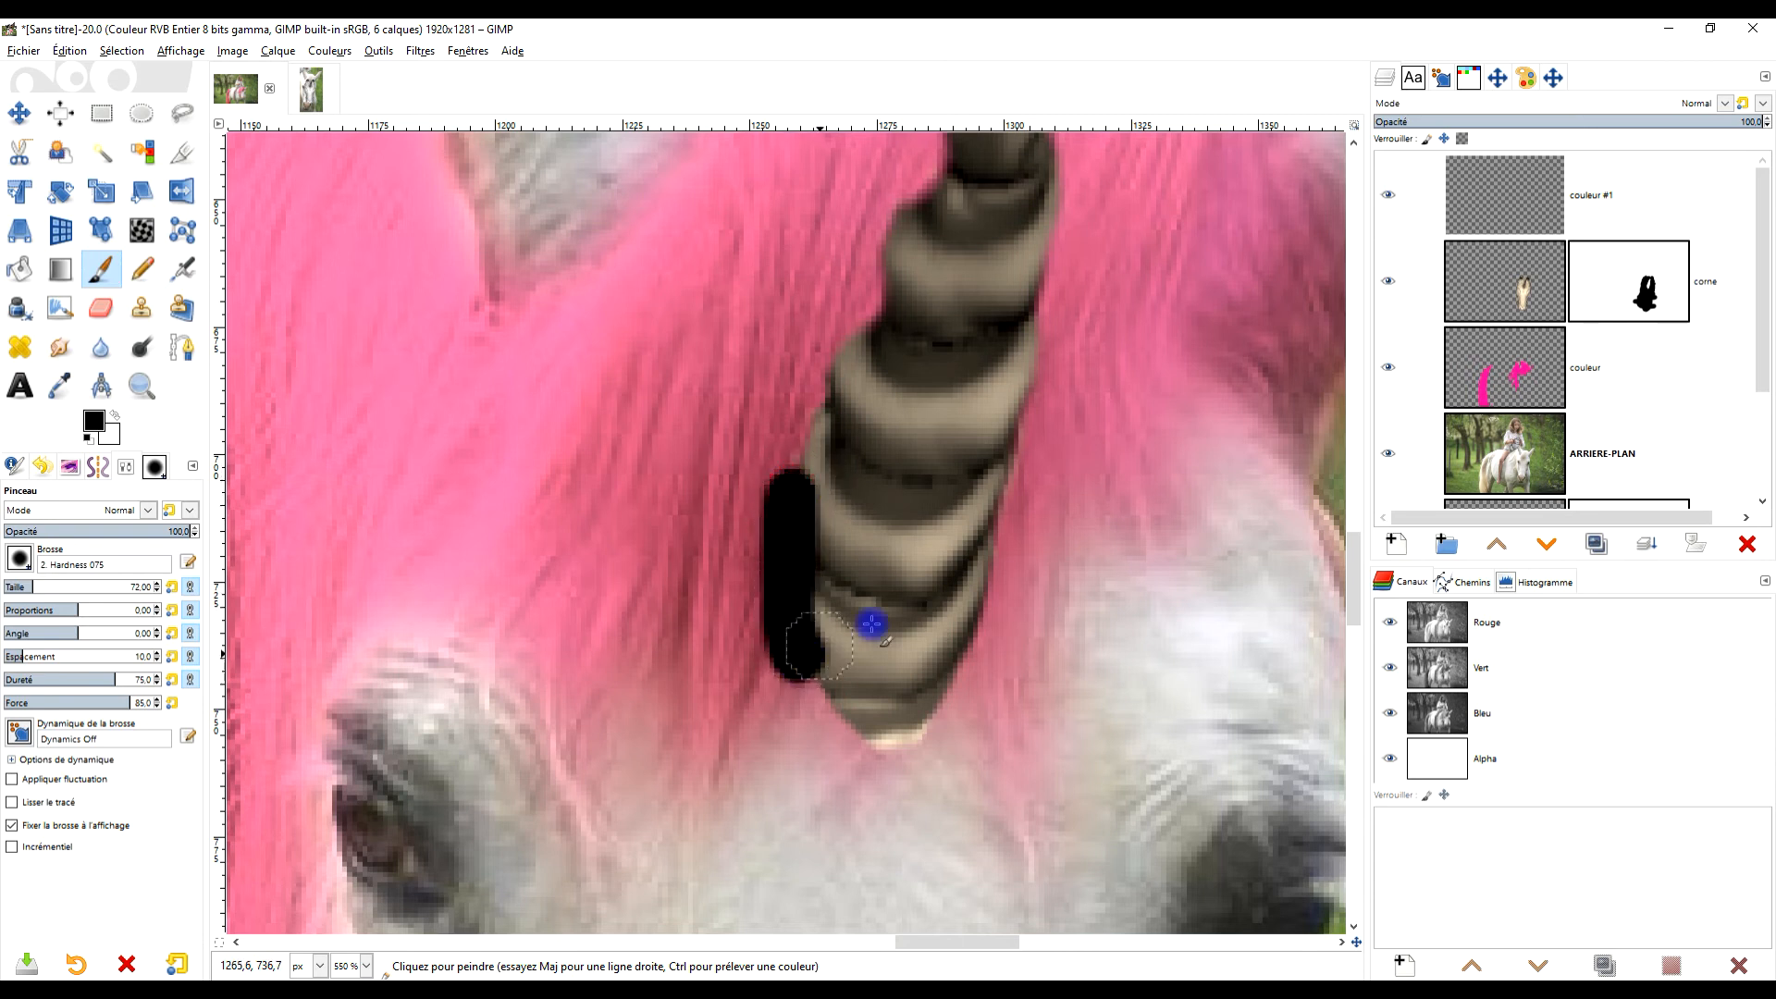
{"action": "left_click", "coordinate": [420, 51]}
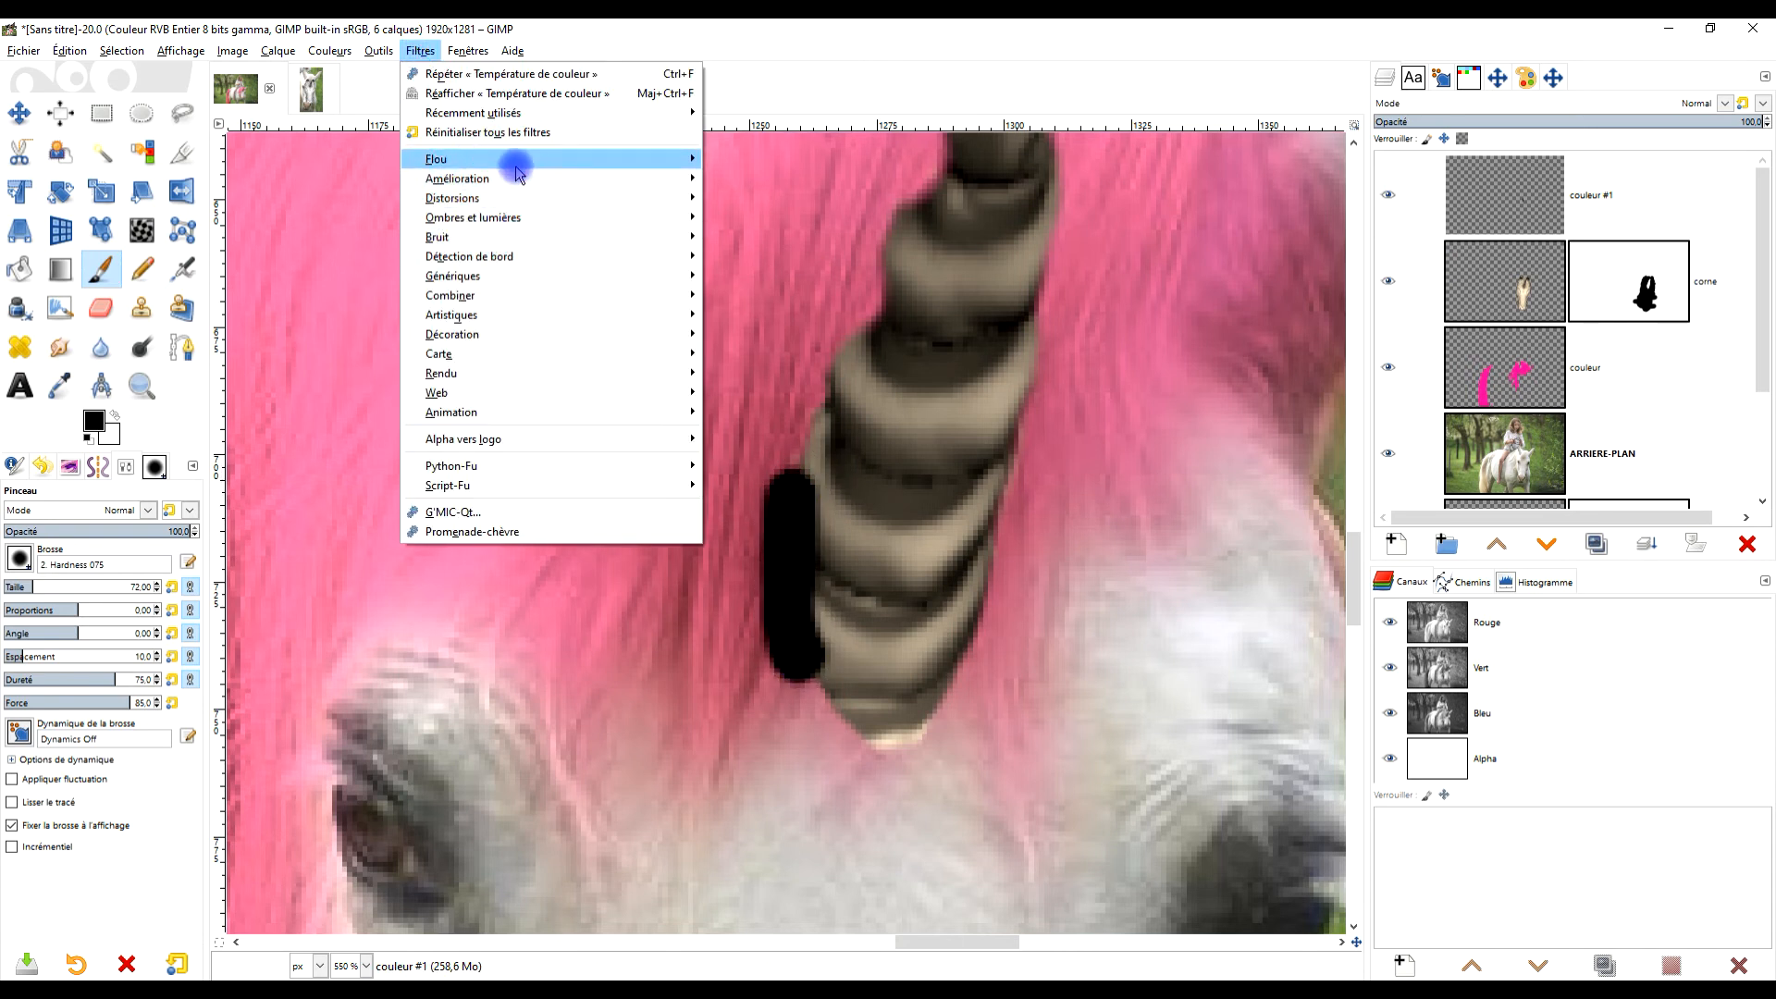
{"action": "mouse_move", "coordinate": [574, 158]}
{"action": "left_click", "coordinate": [743, 188]}
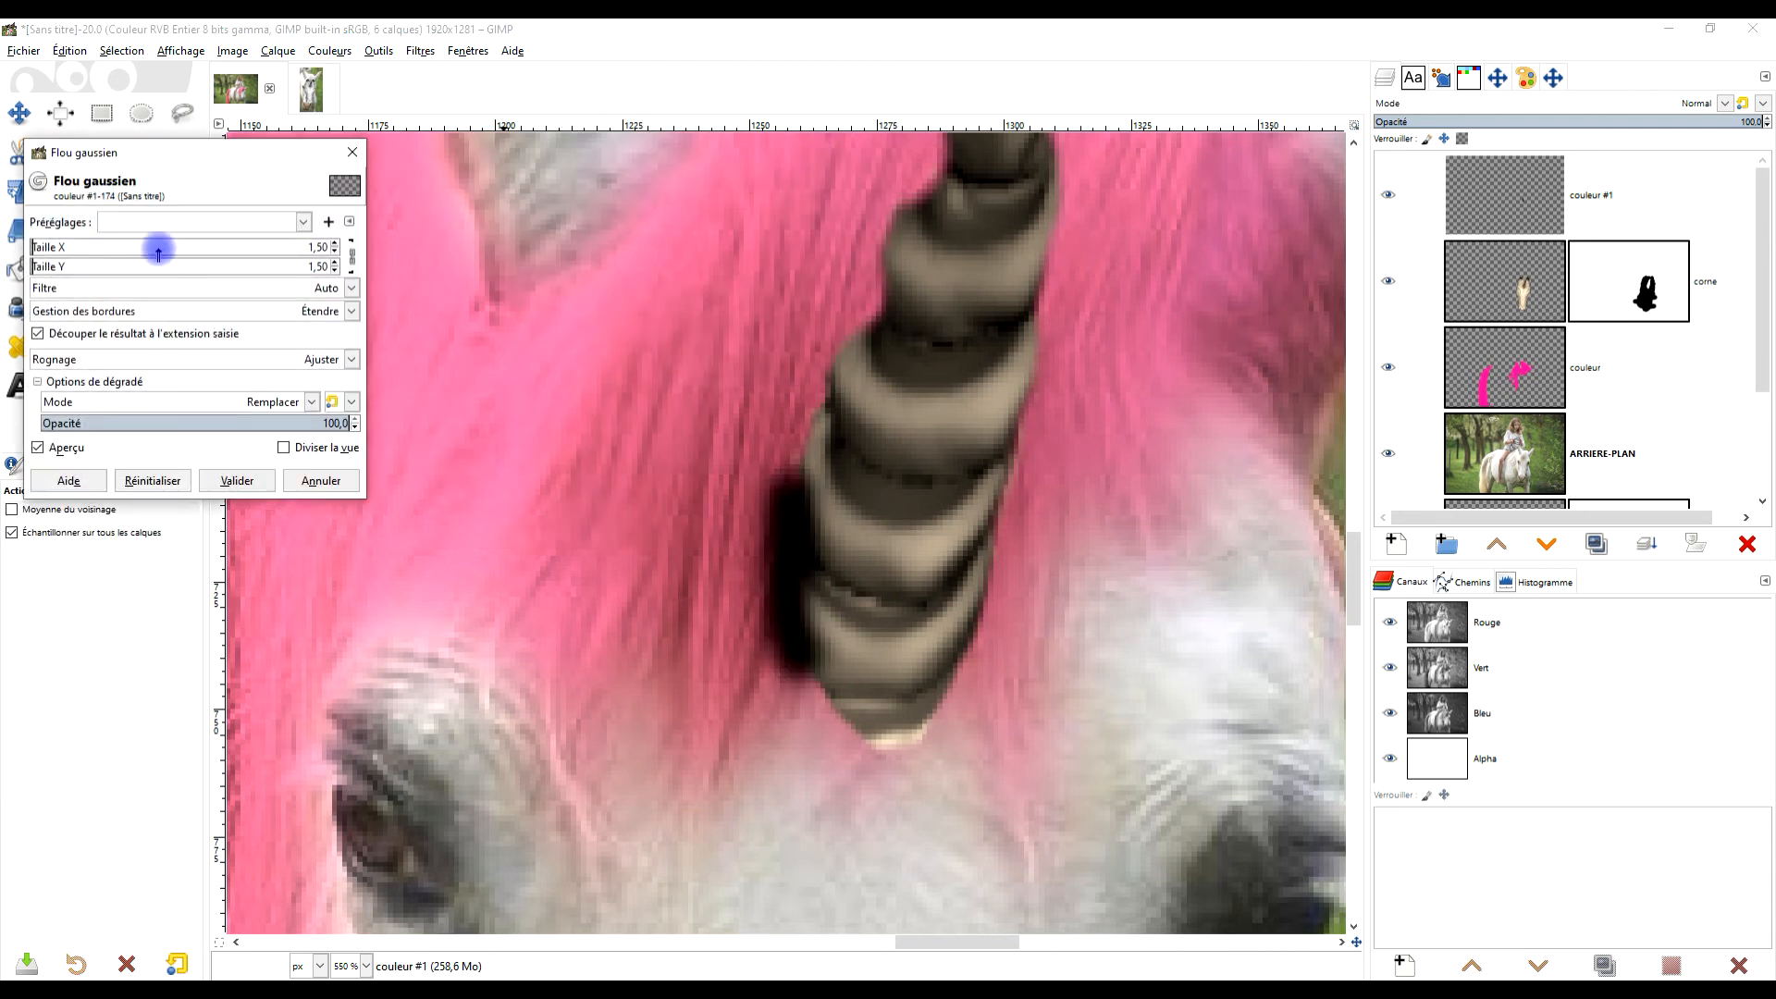
{"action": "left_click_drag", "start_coordinate": [56, 247], "coordinate": [45, 247]}
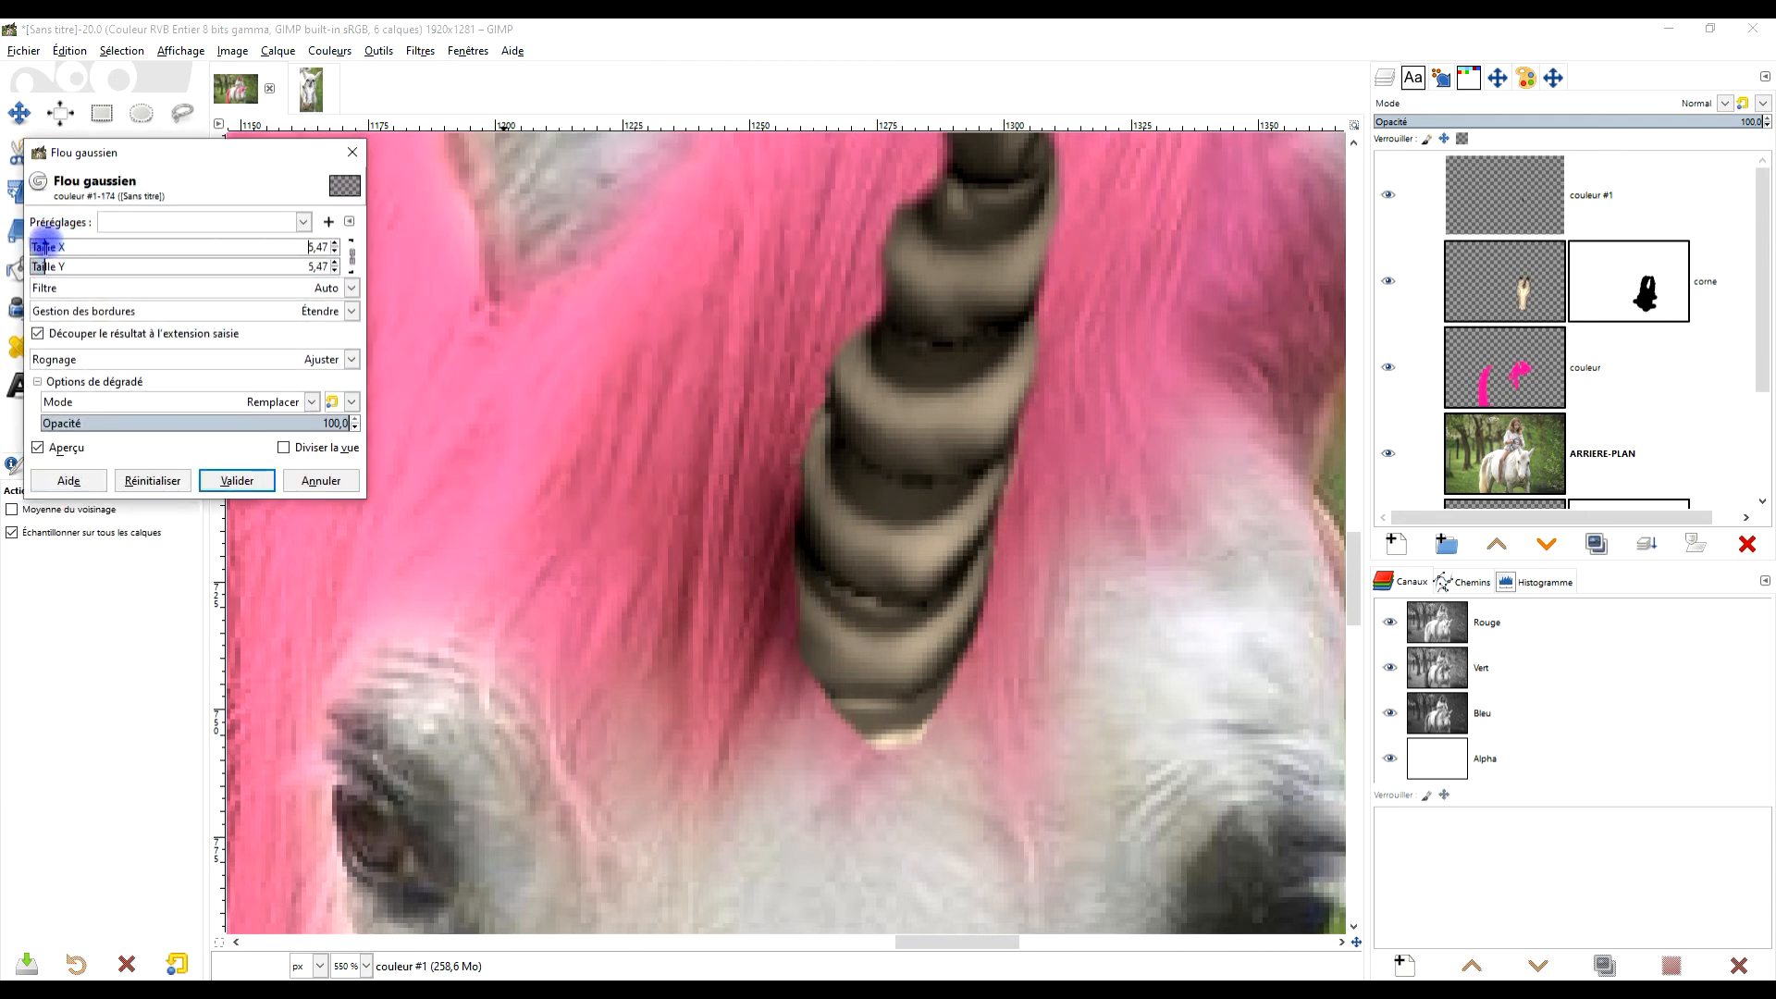
{"action": "left_click", "coordinate": [236, 480]}
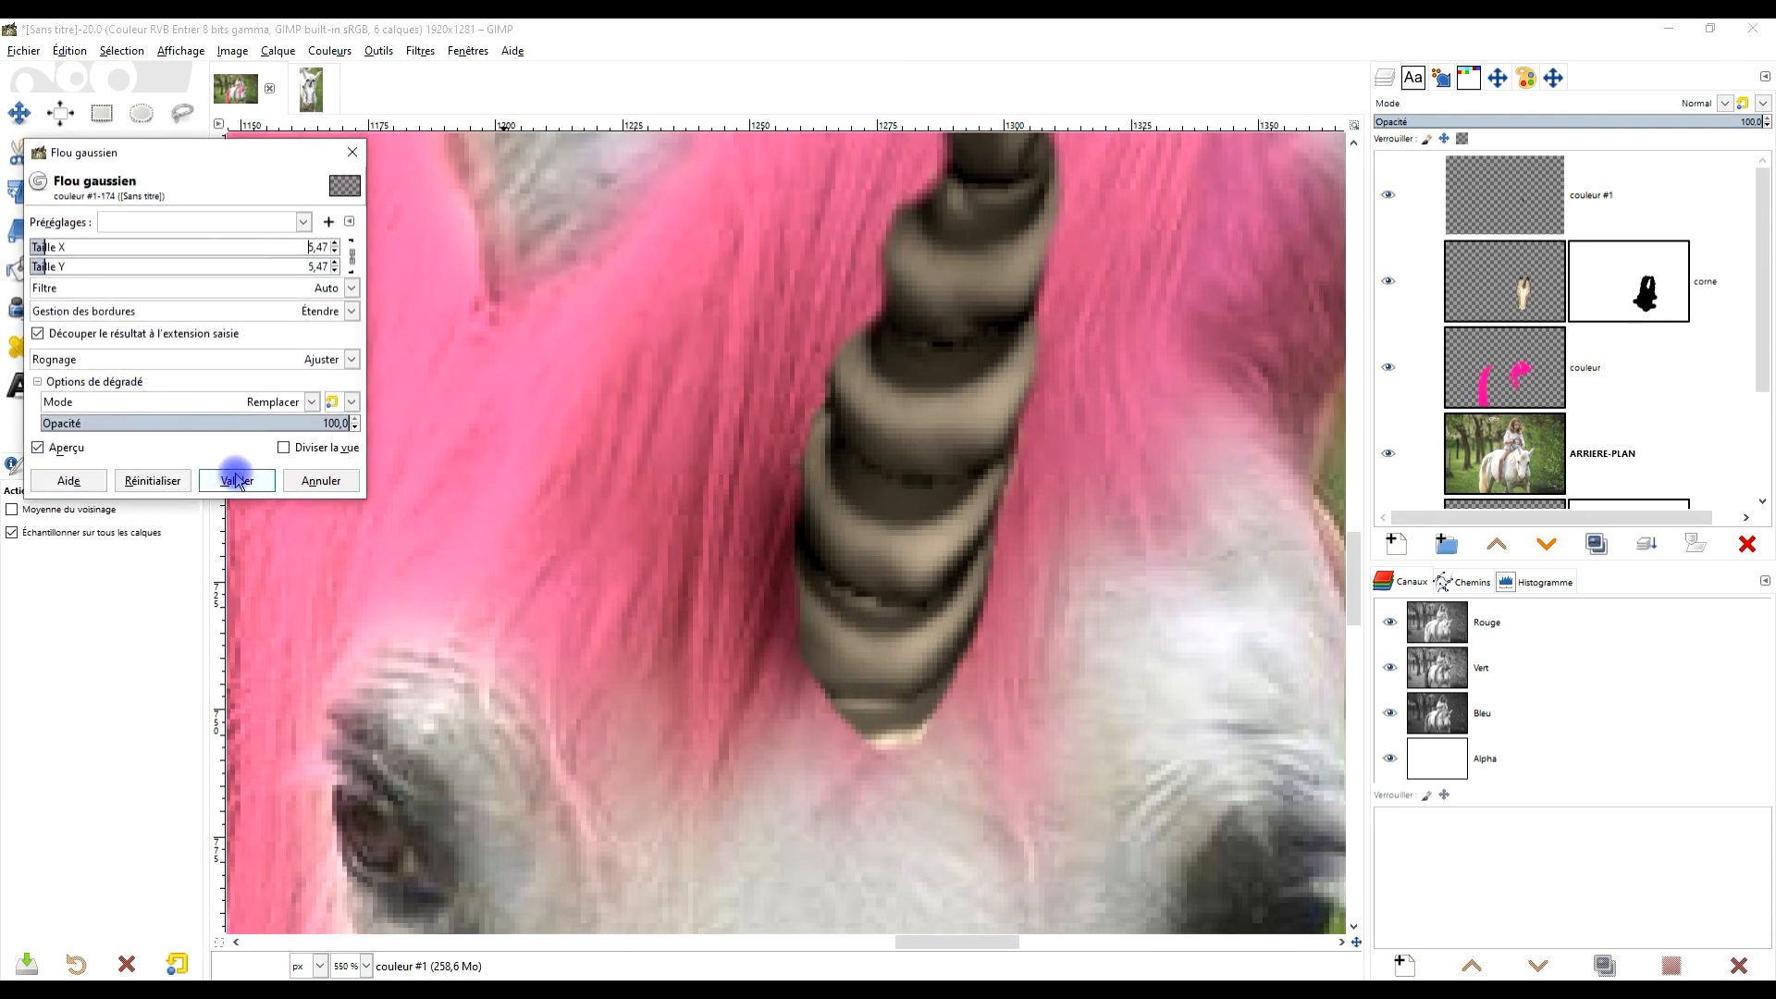
Smudge the blurred shadow on the couleur #1 layer along the horn's left edge with the size 72 brush.
{"action": "left_click", "coordinate": [1660, 163]}
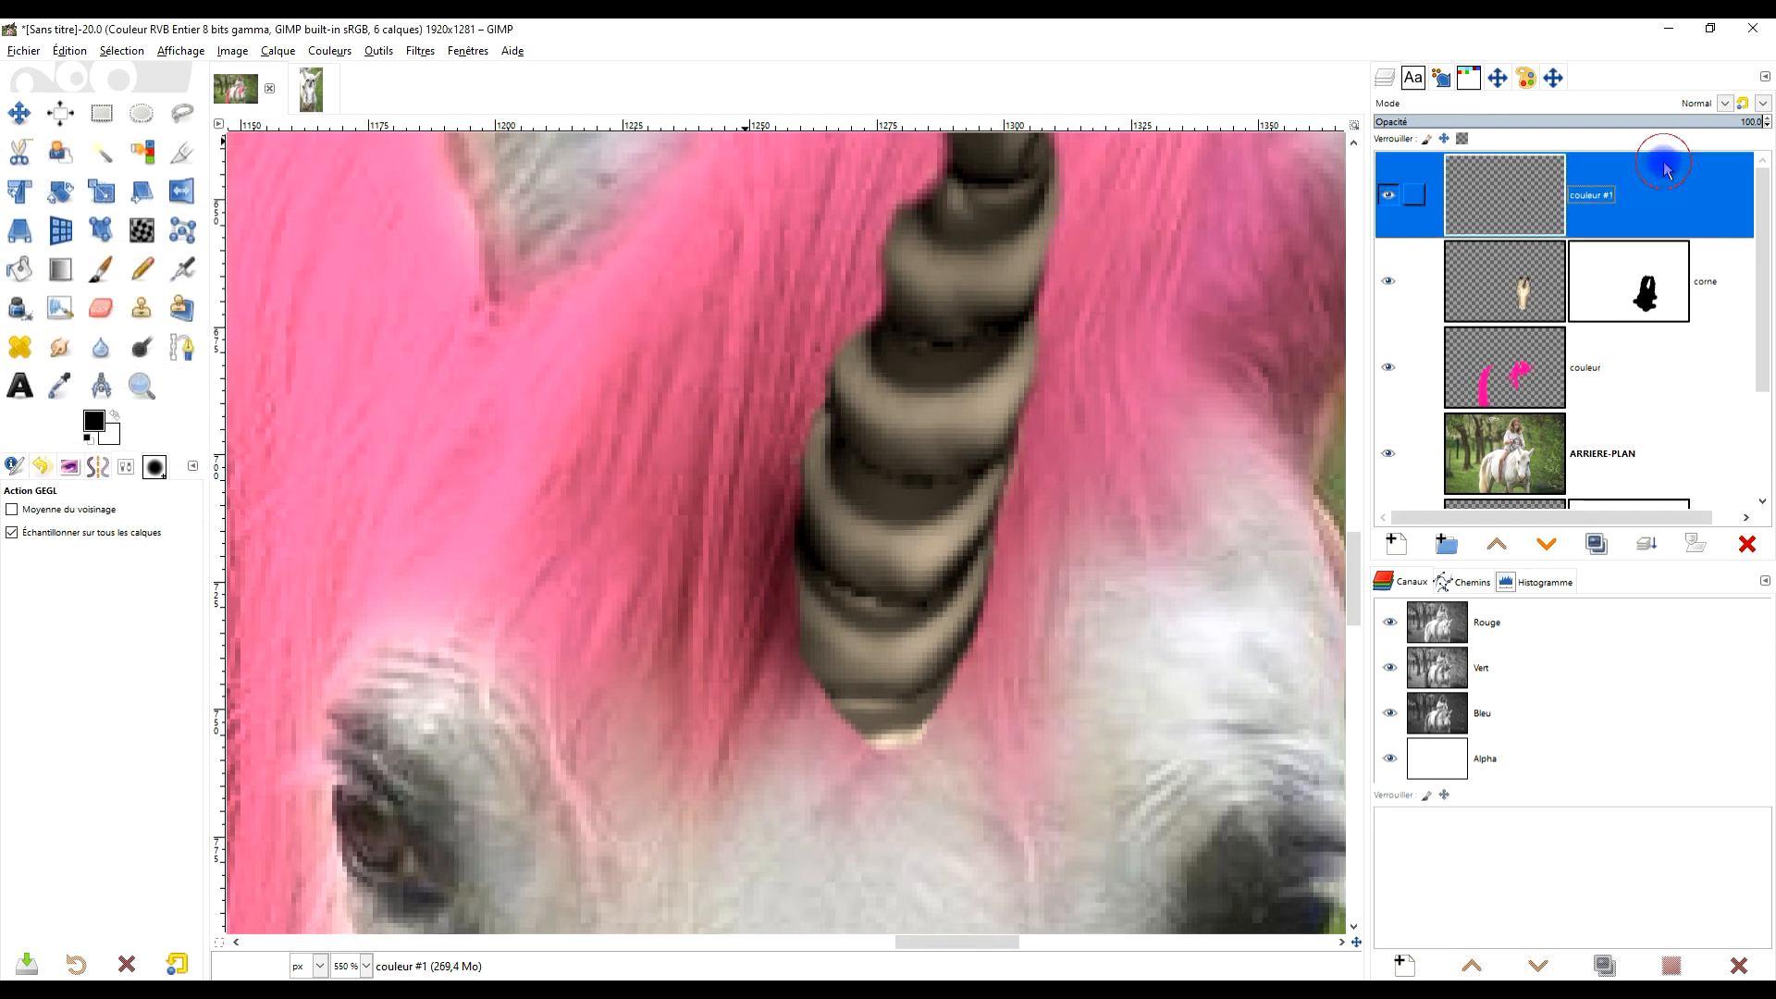
{"action": "scroll", "coordinate": [940, 401], "scroll_direction": "down", "scroll_amount": 4}
{"action": "scroll", "coordinate": [967, 472], "scroll_direction": "up", "scroll_amount": 4}
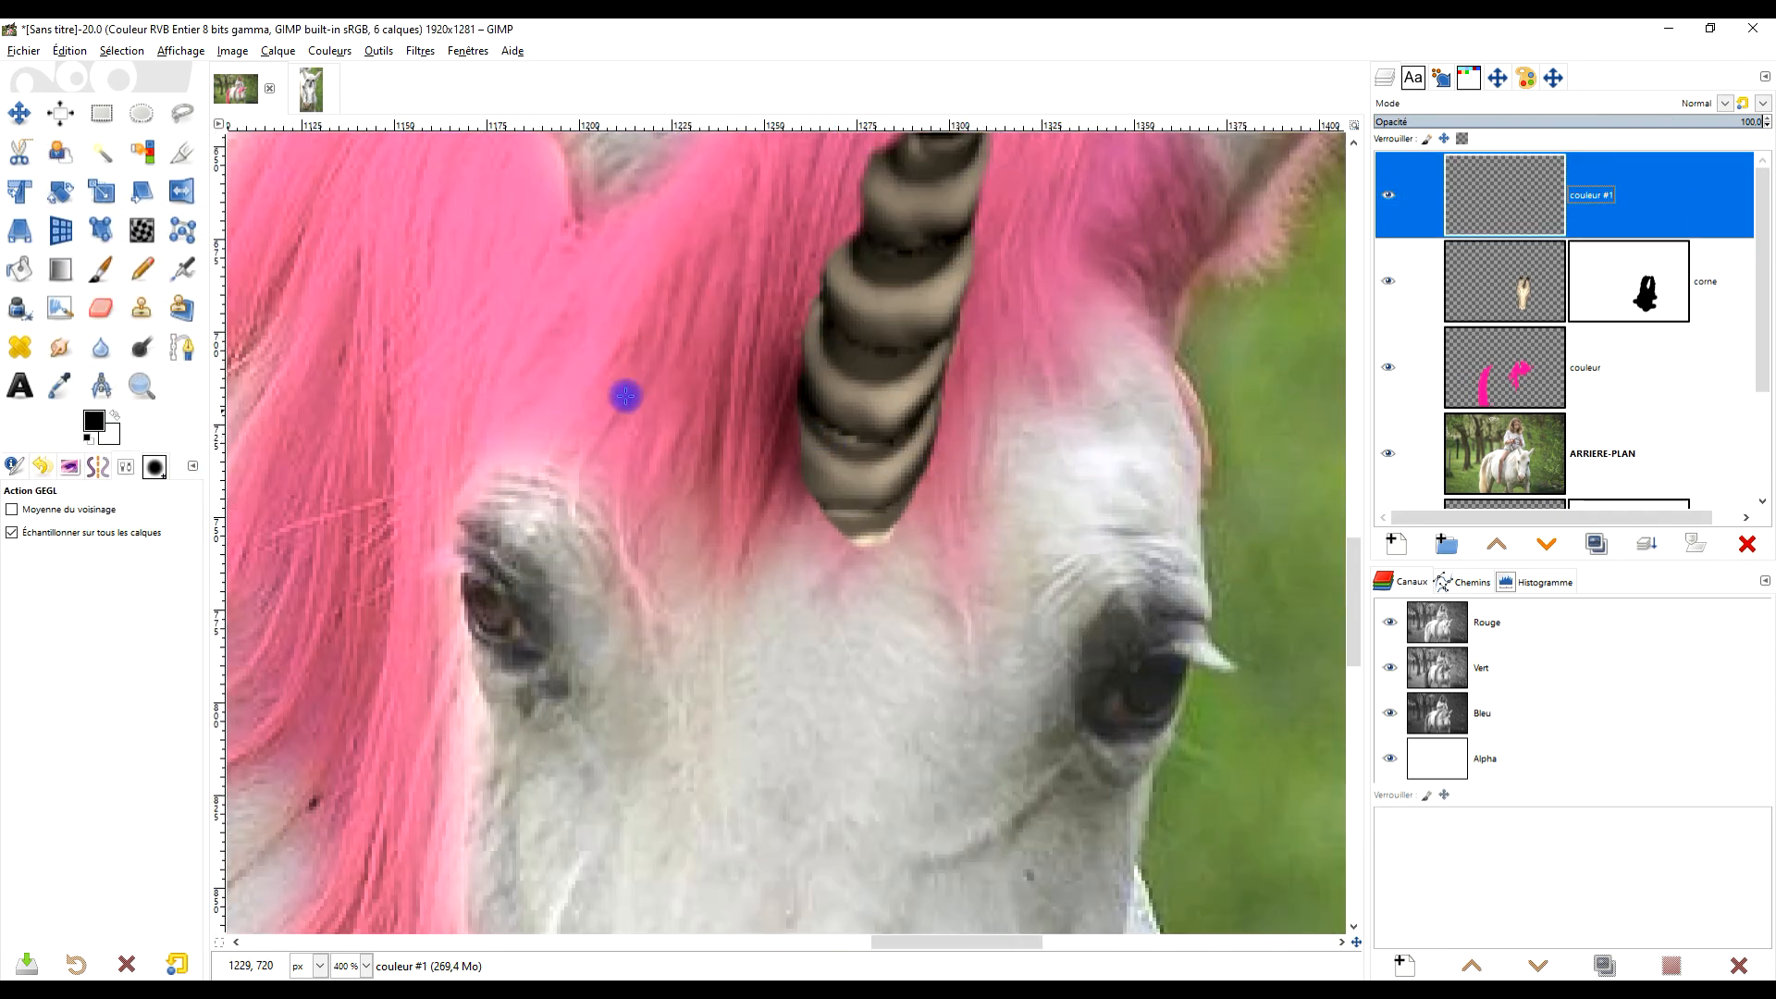
{"action": "left_click", "coordinate": [60, 346]}
{"action": "scroll", "coordinate": [962, 398], "scroll_direction": "up", "scroll_amount": 2}
{"action": "mouse_move", "coordinate": [643, 405]}
{"action": "left_mouse_down"}
{"action": "mouse_move", "coordinate": [647, 281]}
{"action": "mouse_move", "coordinate": [635, 317]}
{"action": "mouse_move", "coordinate": [632, 294]}
{"action": "left_mouse_up"}
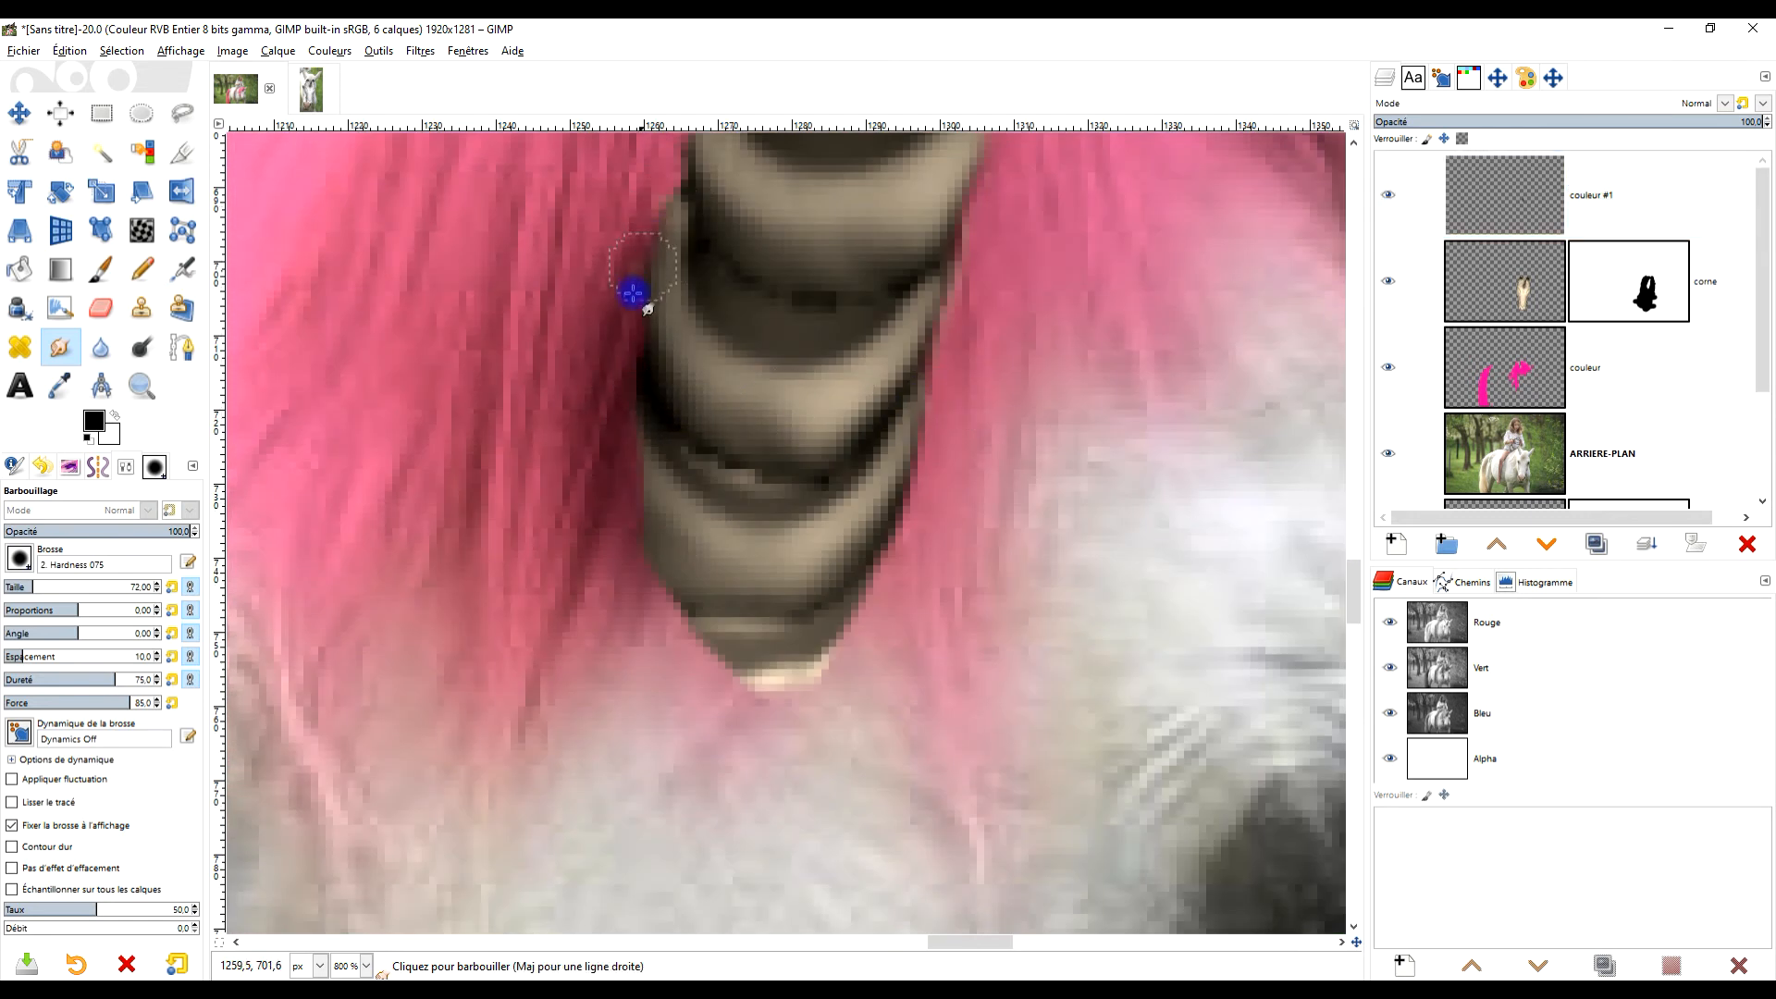
{"action": "left_click_drag", "start_coordinate": [637, 405], "coordinate": [659, 341]}
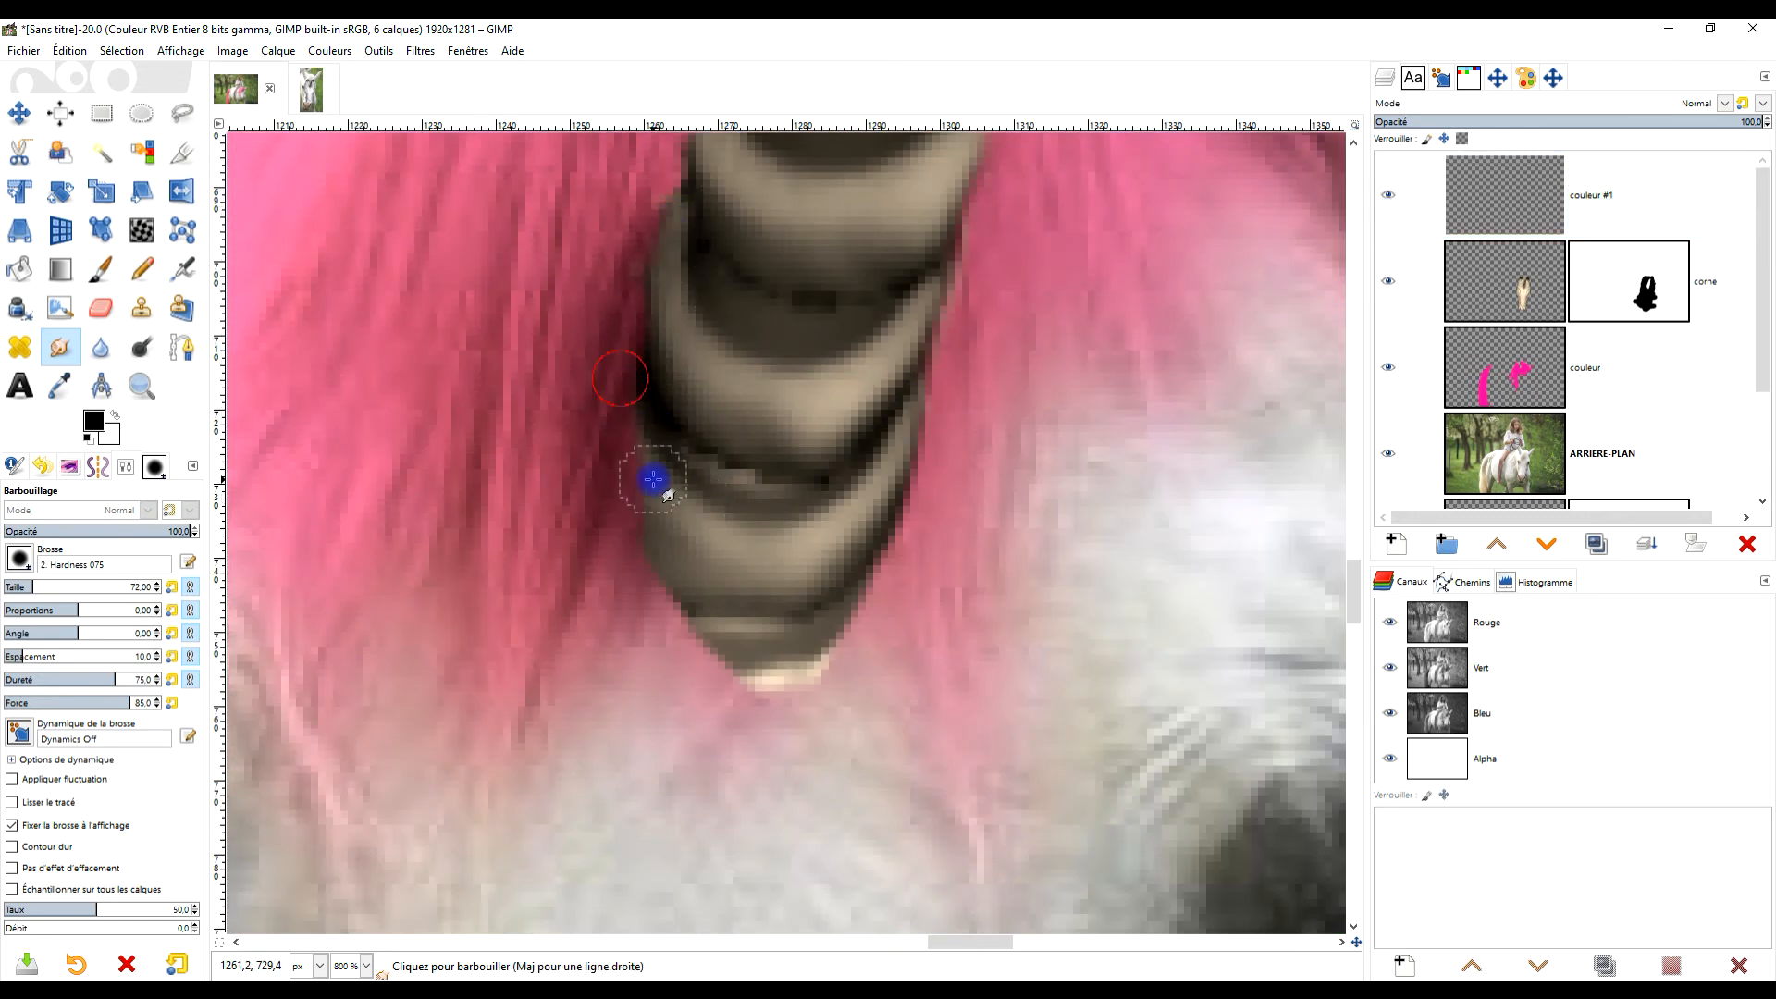
Darken the shadow along the horn's left edge with black paint at 30.2 opacity.
{"action": "left_click", "coordinate": [102, 268]}
{"action": "scroll", "coordinate": [649, 490], "scroll_direction": "up", "scroll_amount": 2}
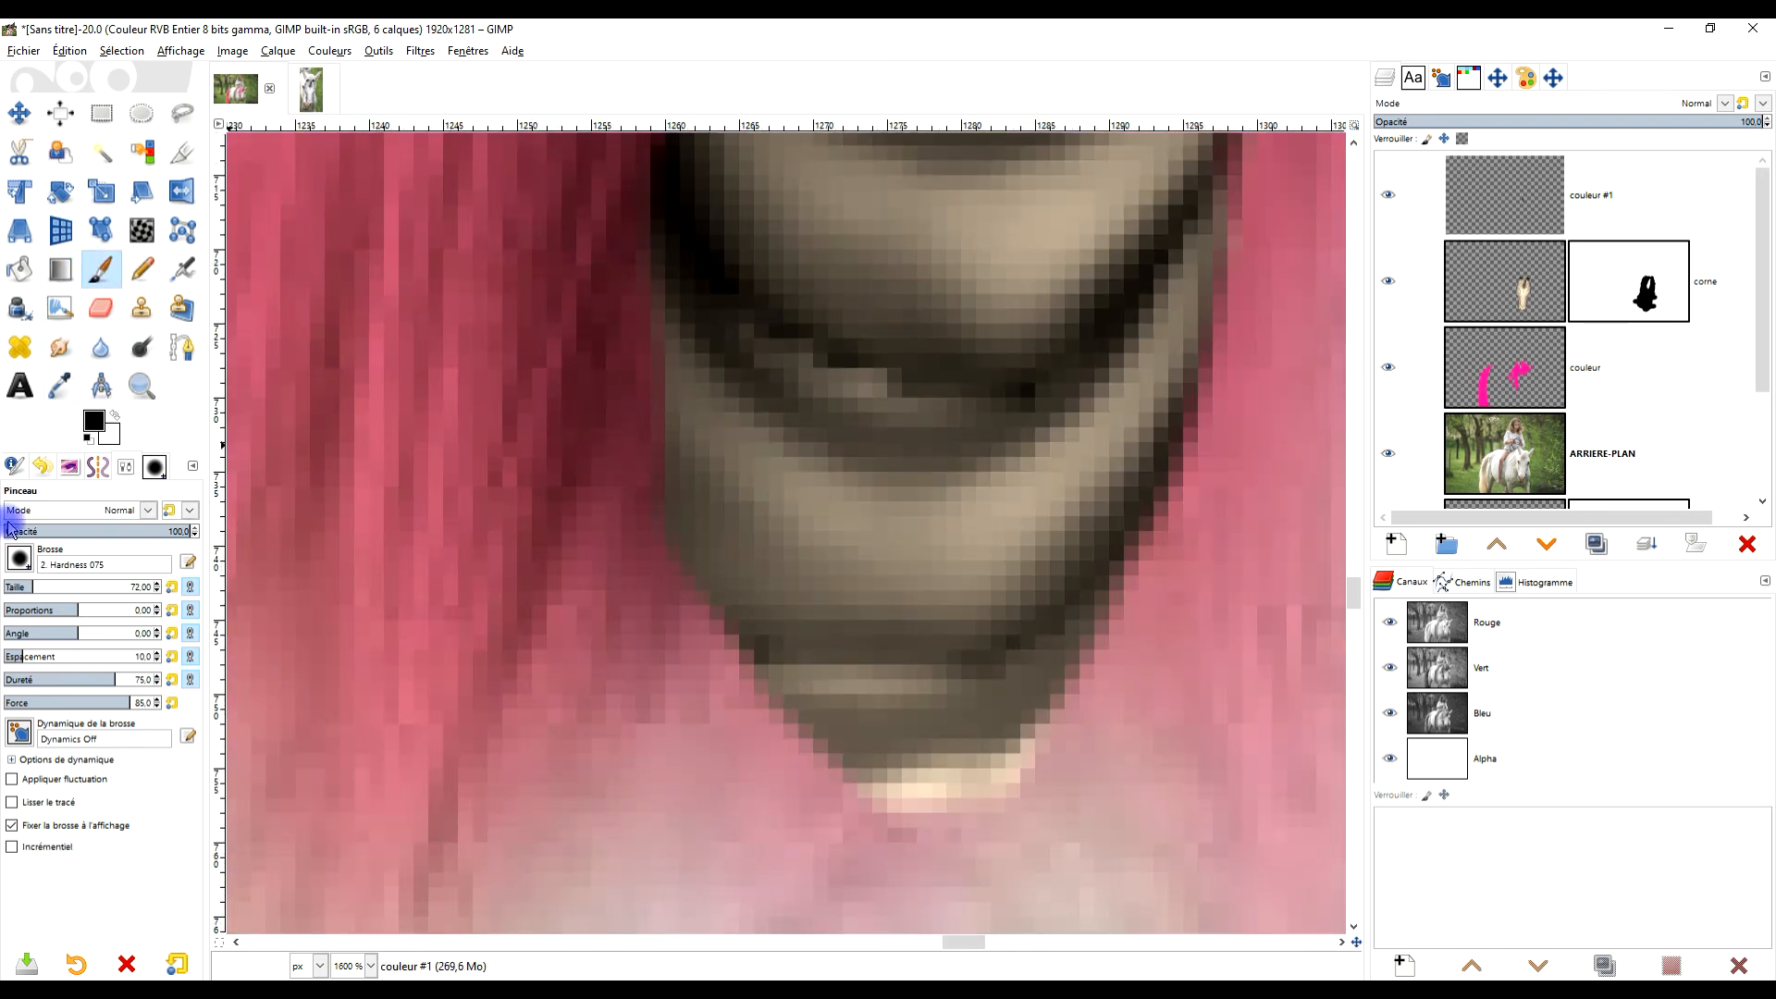
{"action": "left_click", "coordinate": [57, 534]}
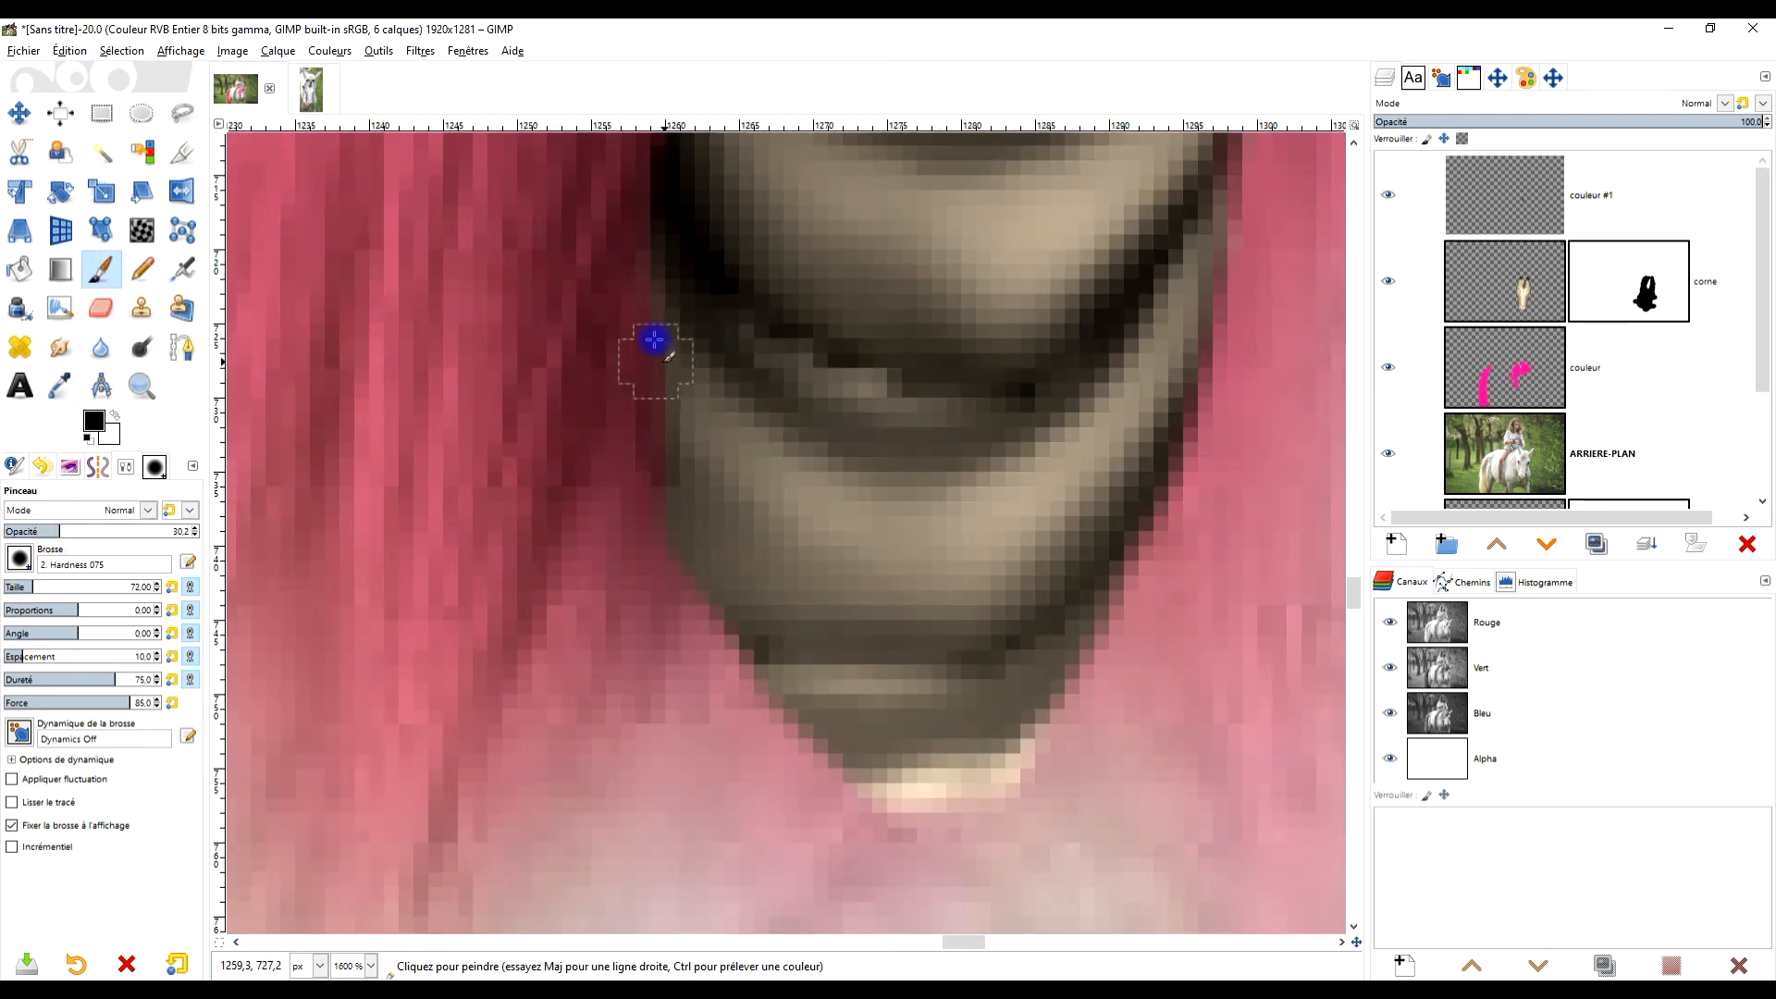
{"action": "left_click_drag", "start_coordinate": [649, 290], "coordinate": [697, 580]}
{"action": "left_click_drag", "start_coordinate": [653, 235], "coordinate": [690, 574]}
{"action": "scroll", "coordinate": [757, 404], "scroll_direction": "down", "scroll_amount": 2}
{"action": "left_click_drag", "start_coordinate": [722, 251], "coordinate": [739, 502]}
{"action": "left_click_drag", "start_coordinate": [726, 265], "coordinate": [737, 179]}
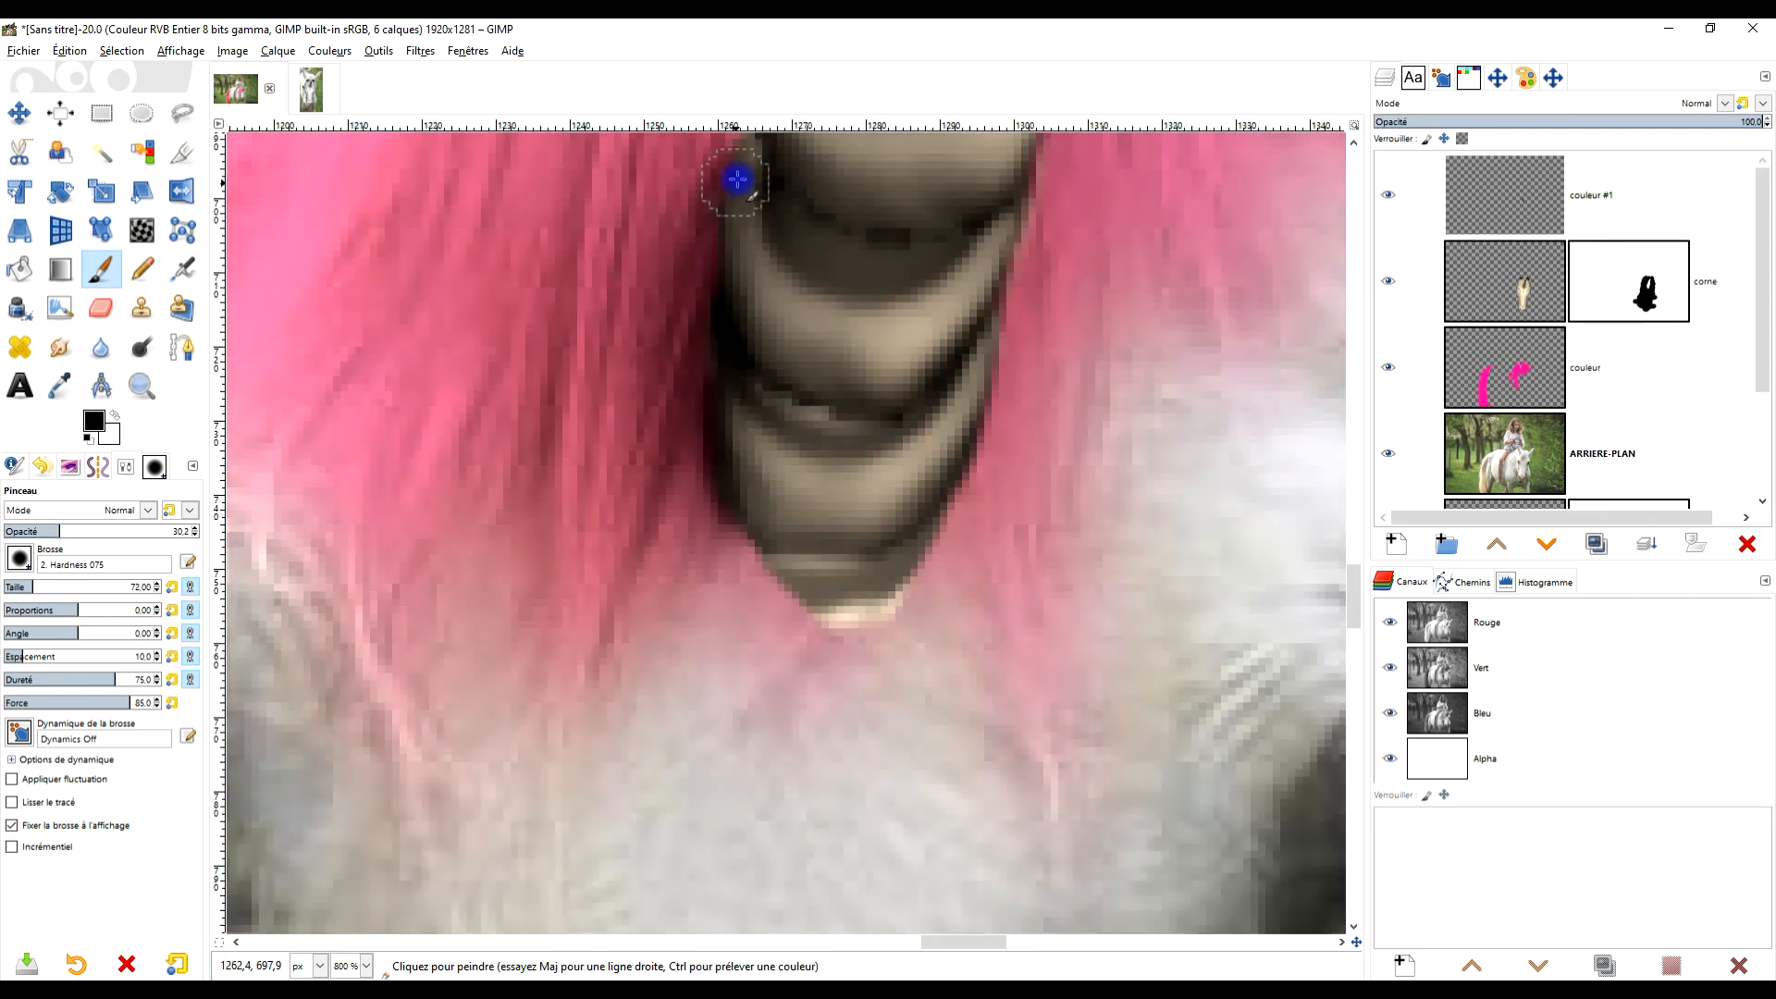
Erase the black paint that spills onto the lower left rings of the horn.
{"action": "scroll", "coordinate": [819, 434], "scroll_direction": "down", "scroll_amount": 2}
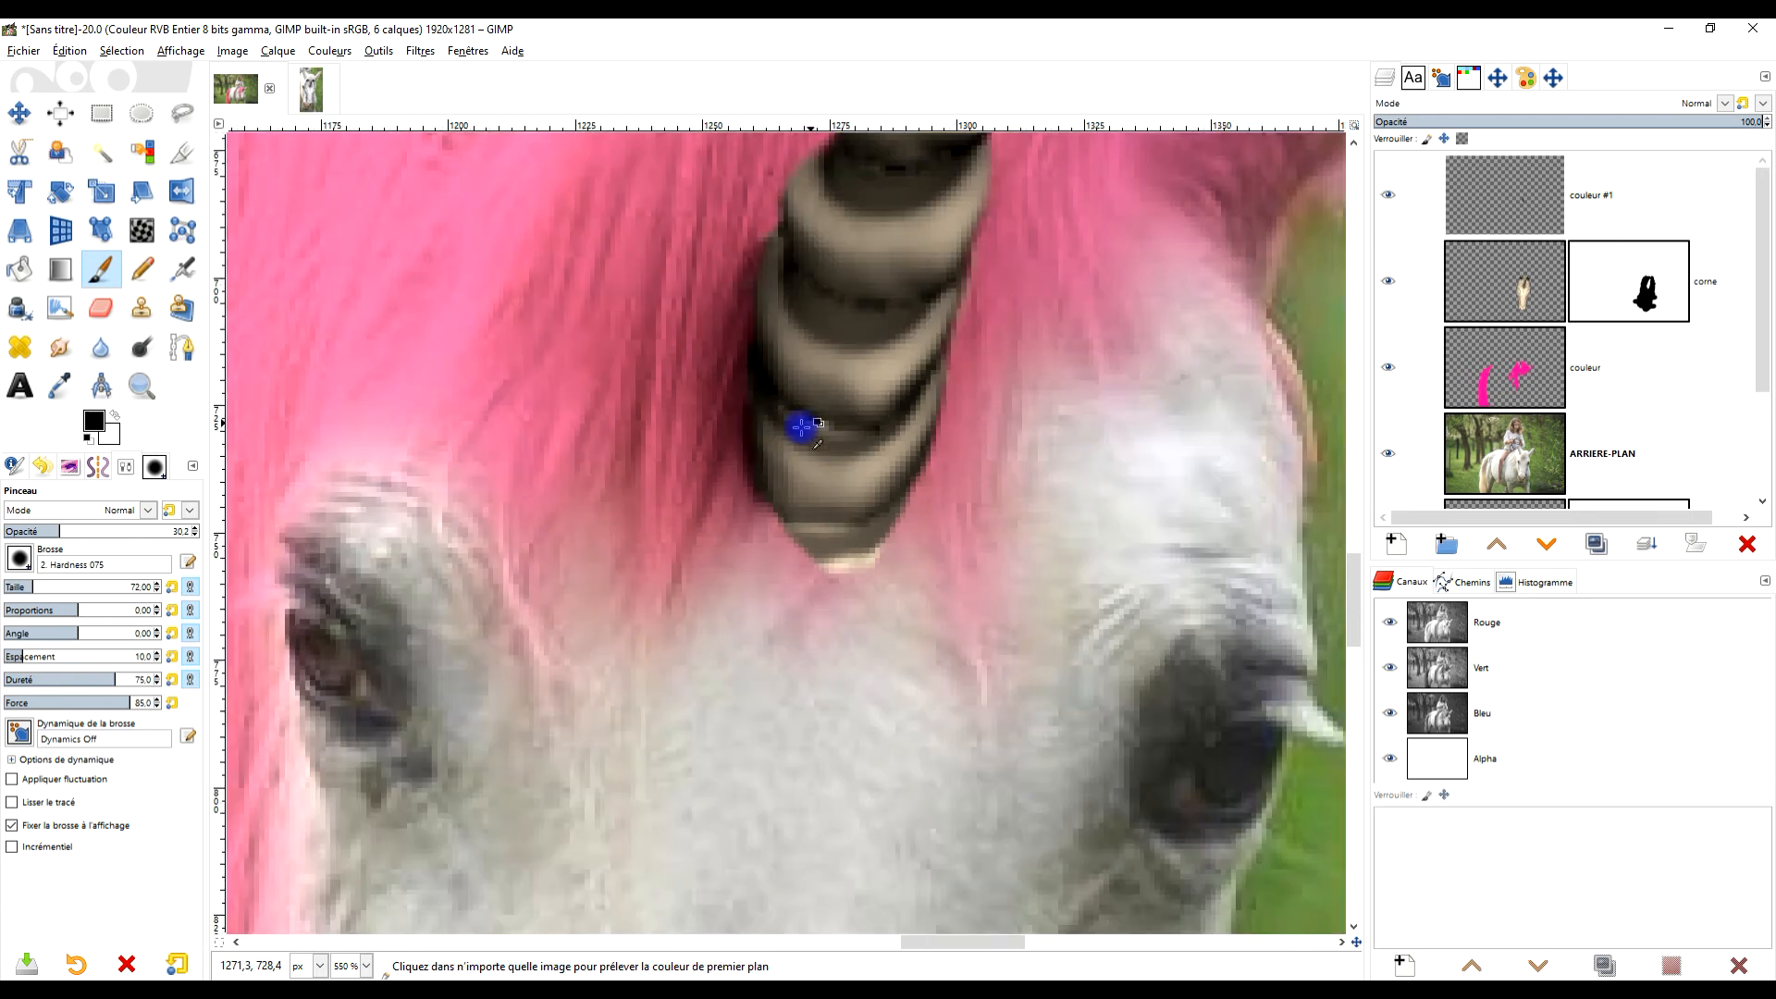
{"action": "scroll", "coordinate": [796, 416], "scroll_direction": "up", "scroll_amount": 3}
{"action": "scroll", "coordinate": [795, 407], "scroll_direction": "down", "scroll_amount": 3}
{"action": "scroll", "coordinate": [622, 459], "scroll_direction": "up", "scroll_amount": 1}
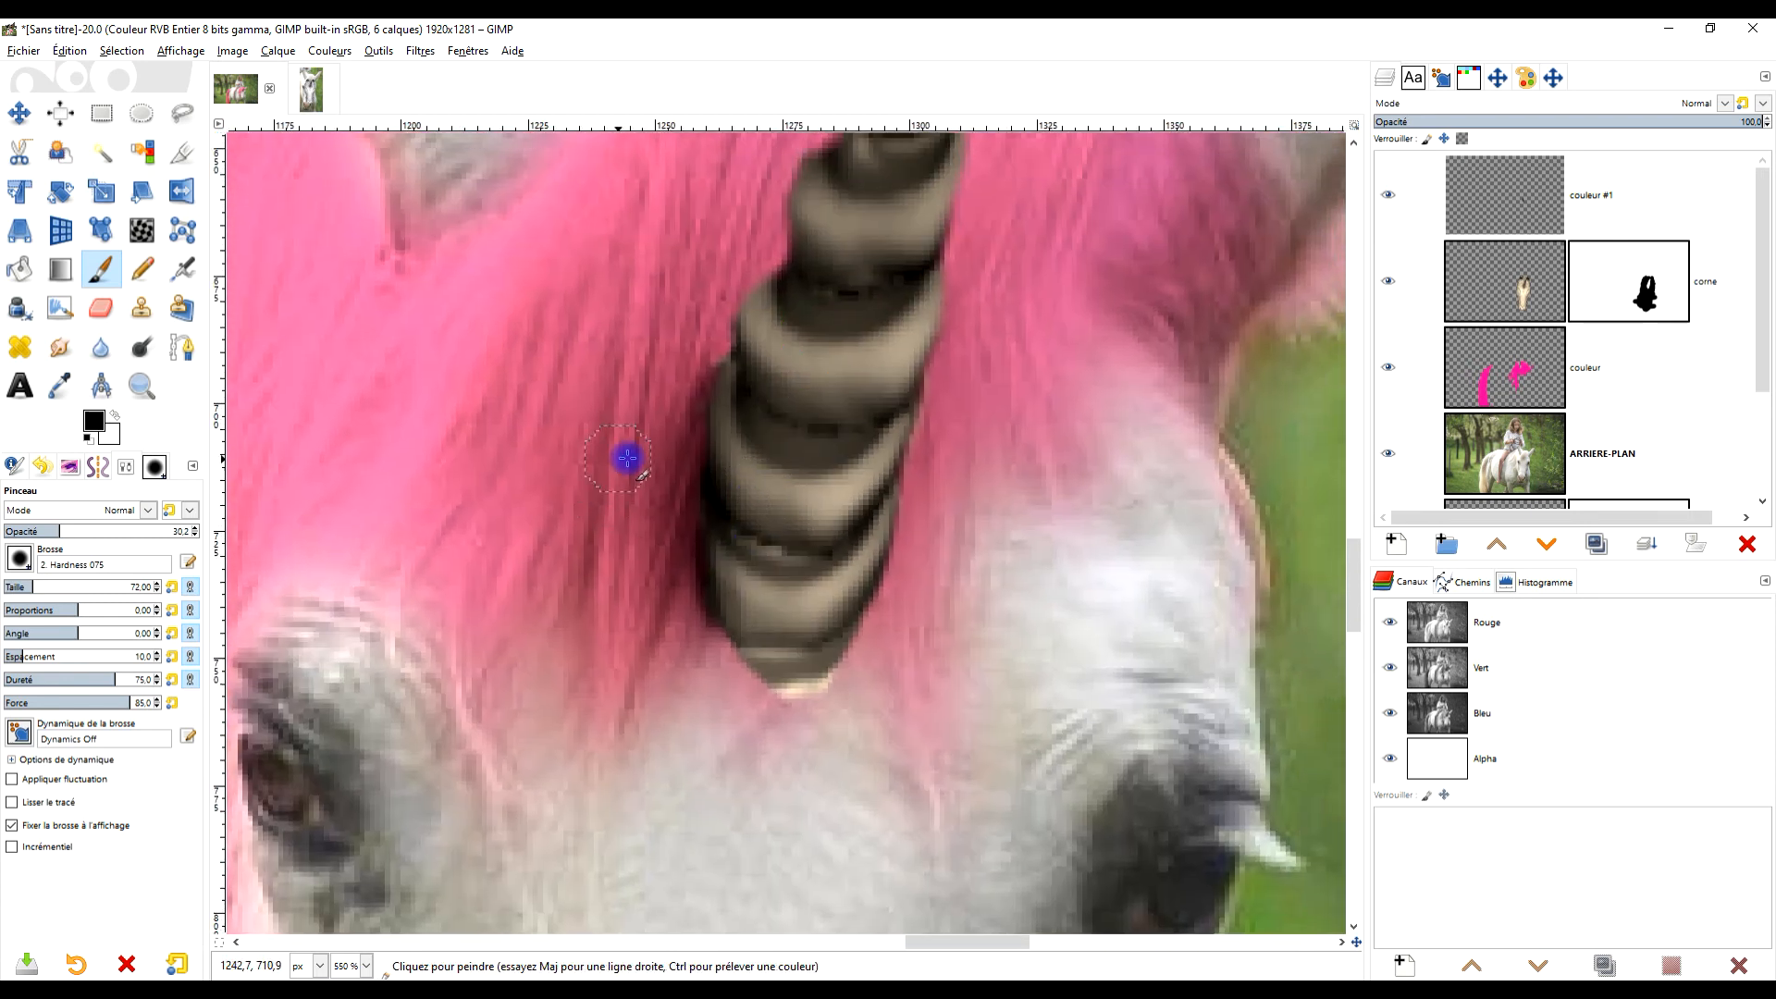
{"action": "scroll", "coordinate": [571, 441], "scroll_direction": "up", "scroll_amount": 1}
{"action": "left_click", "coordinate": [101, 309]}
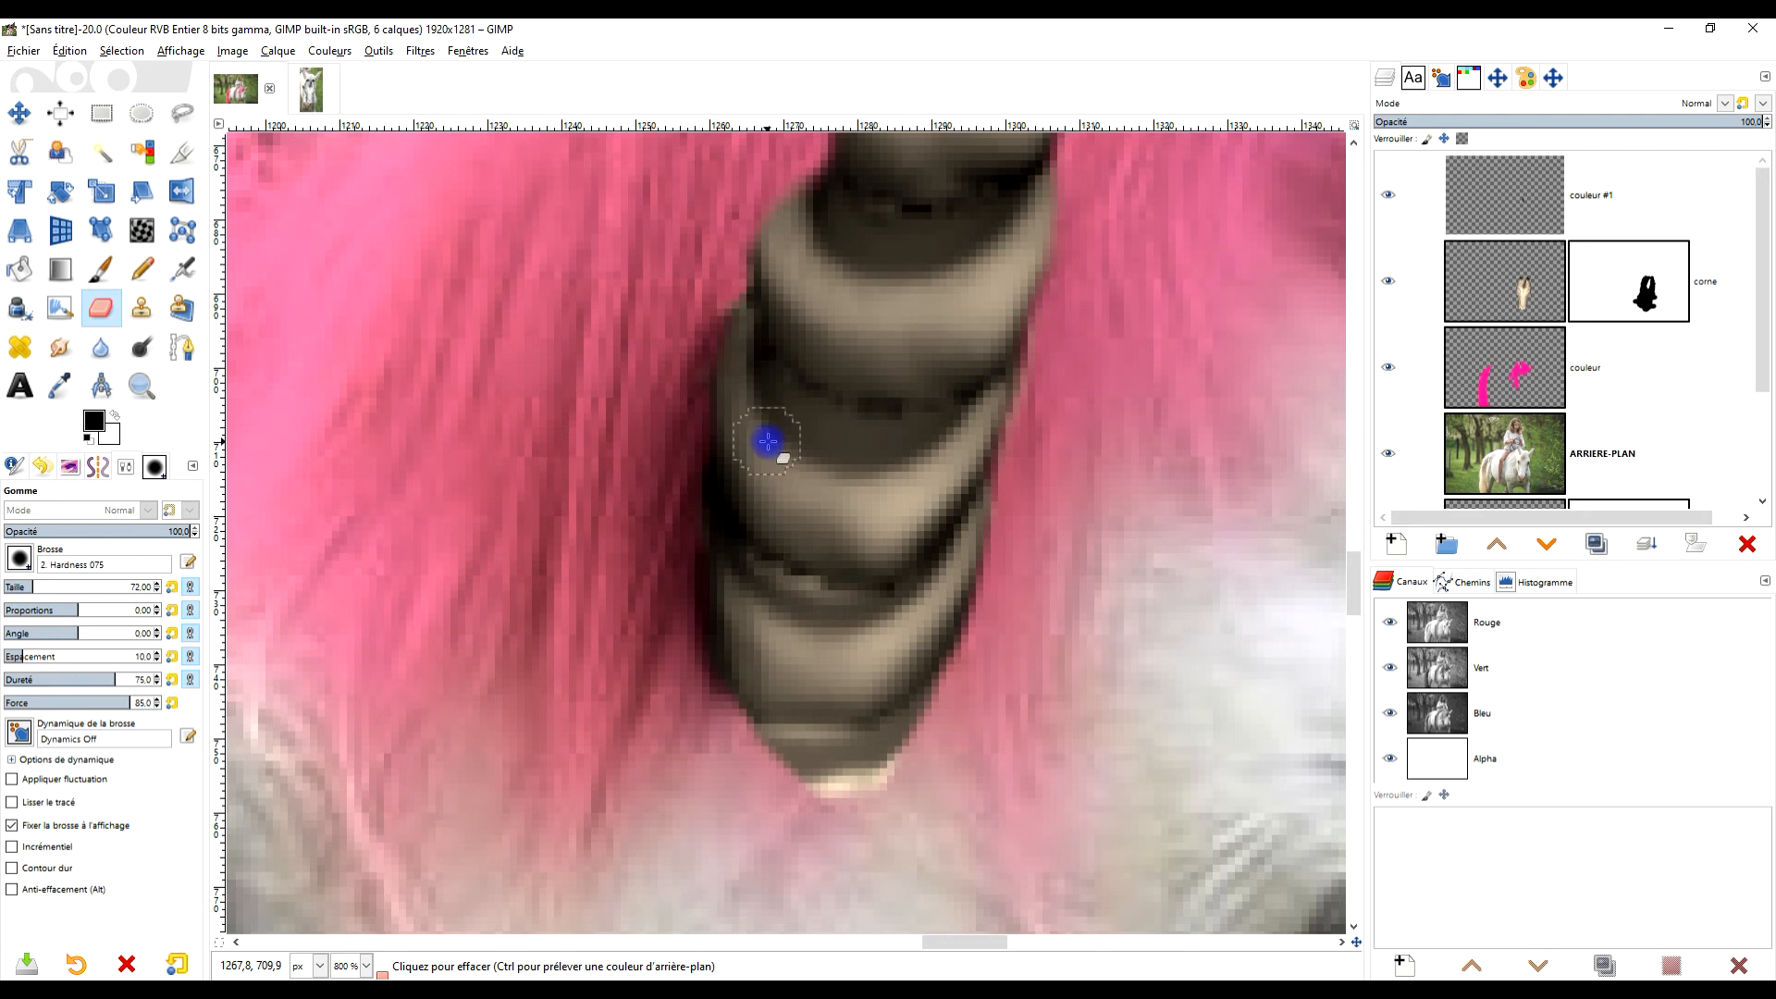
{"action": "left_click_drag", "start_coordinate": [765, 538], "coordinate": [773, 686]}
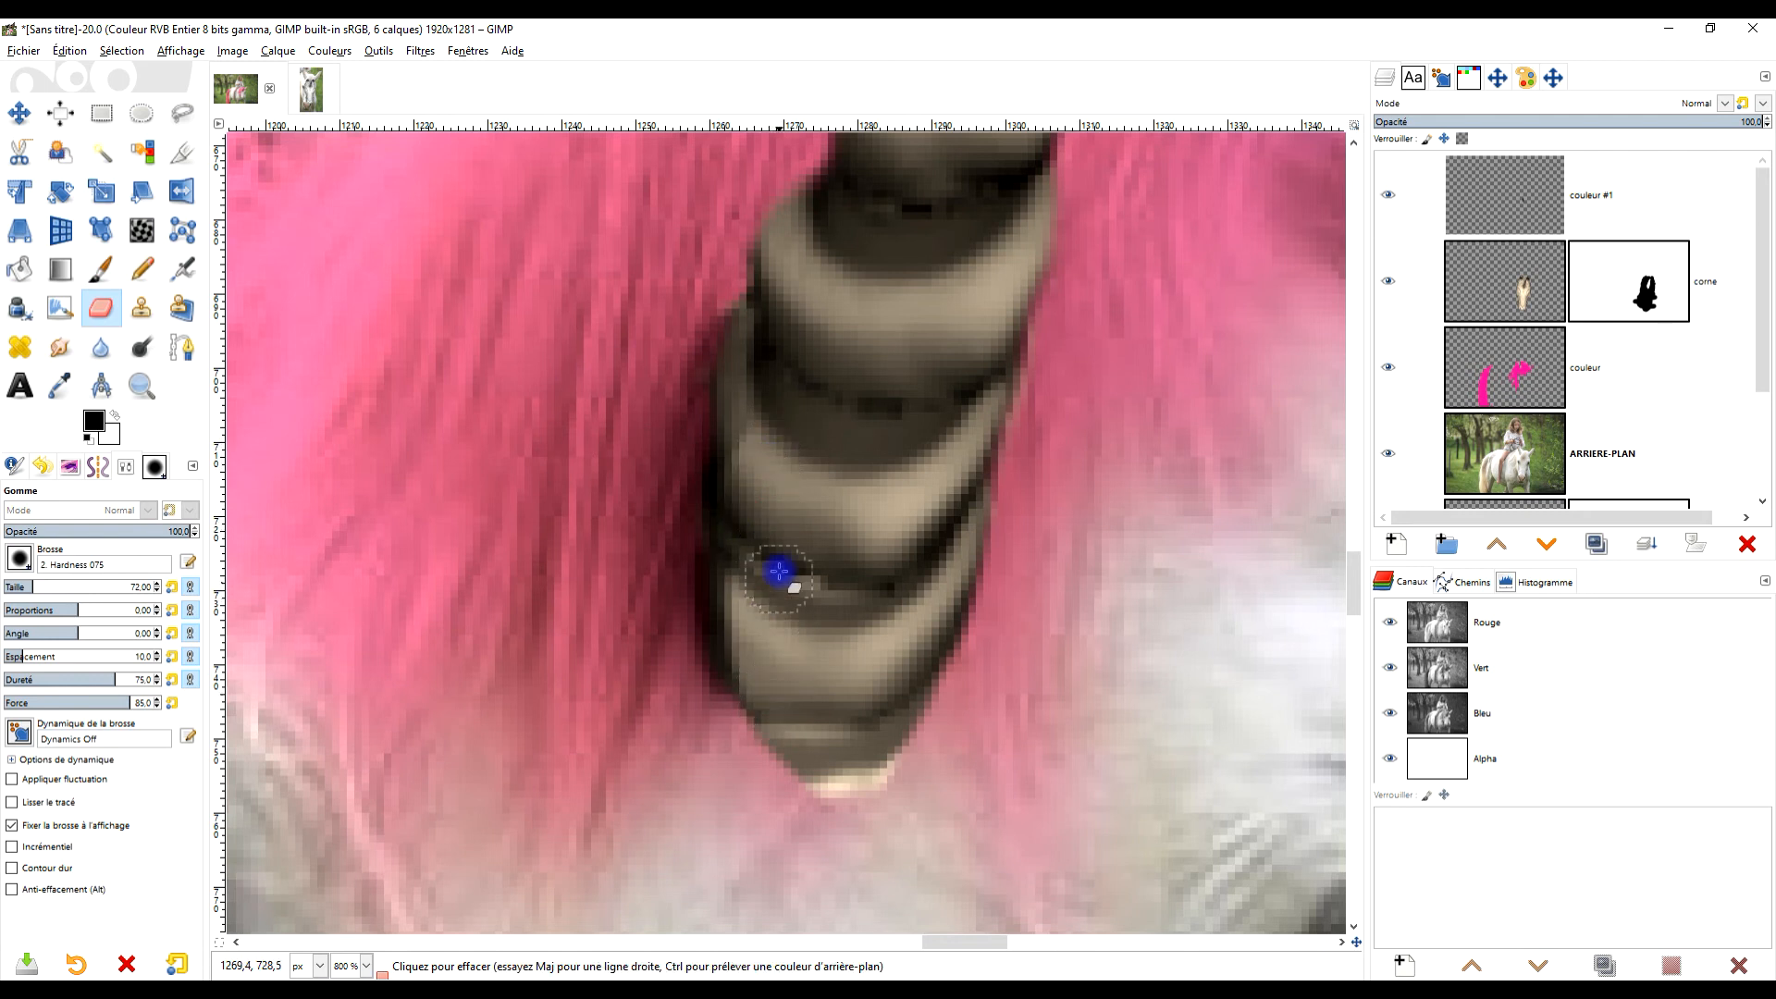
{"action": "scroll", "coordinate": [799, 497], "scroll_direction": "down", "scroll_amount": 2}
{"action": "scroll", "coordinate": [813, 519], "scroll_direction": "up", "scroll_amount": 1}
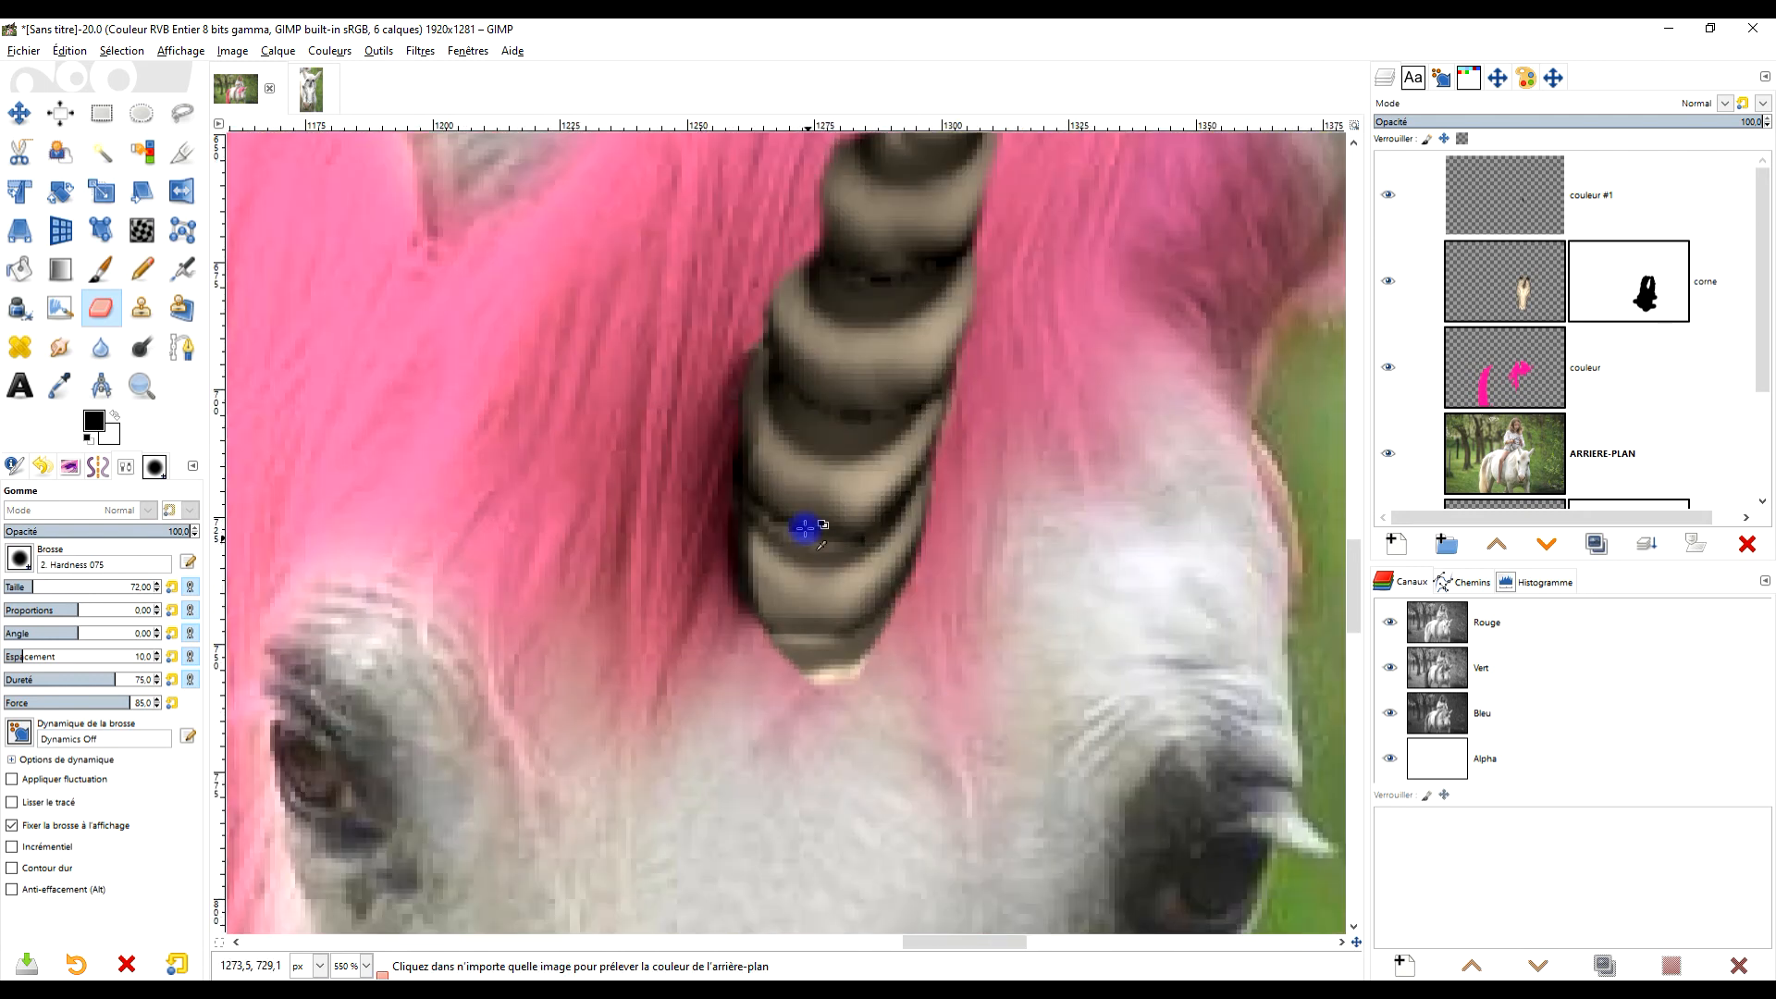
Apply a Gaussian blur of 1.50 in X and Y to the shadow on the couleur #1 layer.
{"action": "left_click", "coordinate": [420, 50]}
{"action": "mouse_move", "coordinate": [453, 159]}
{"action": "left_click", "coordinate": [660, 164]}
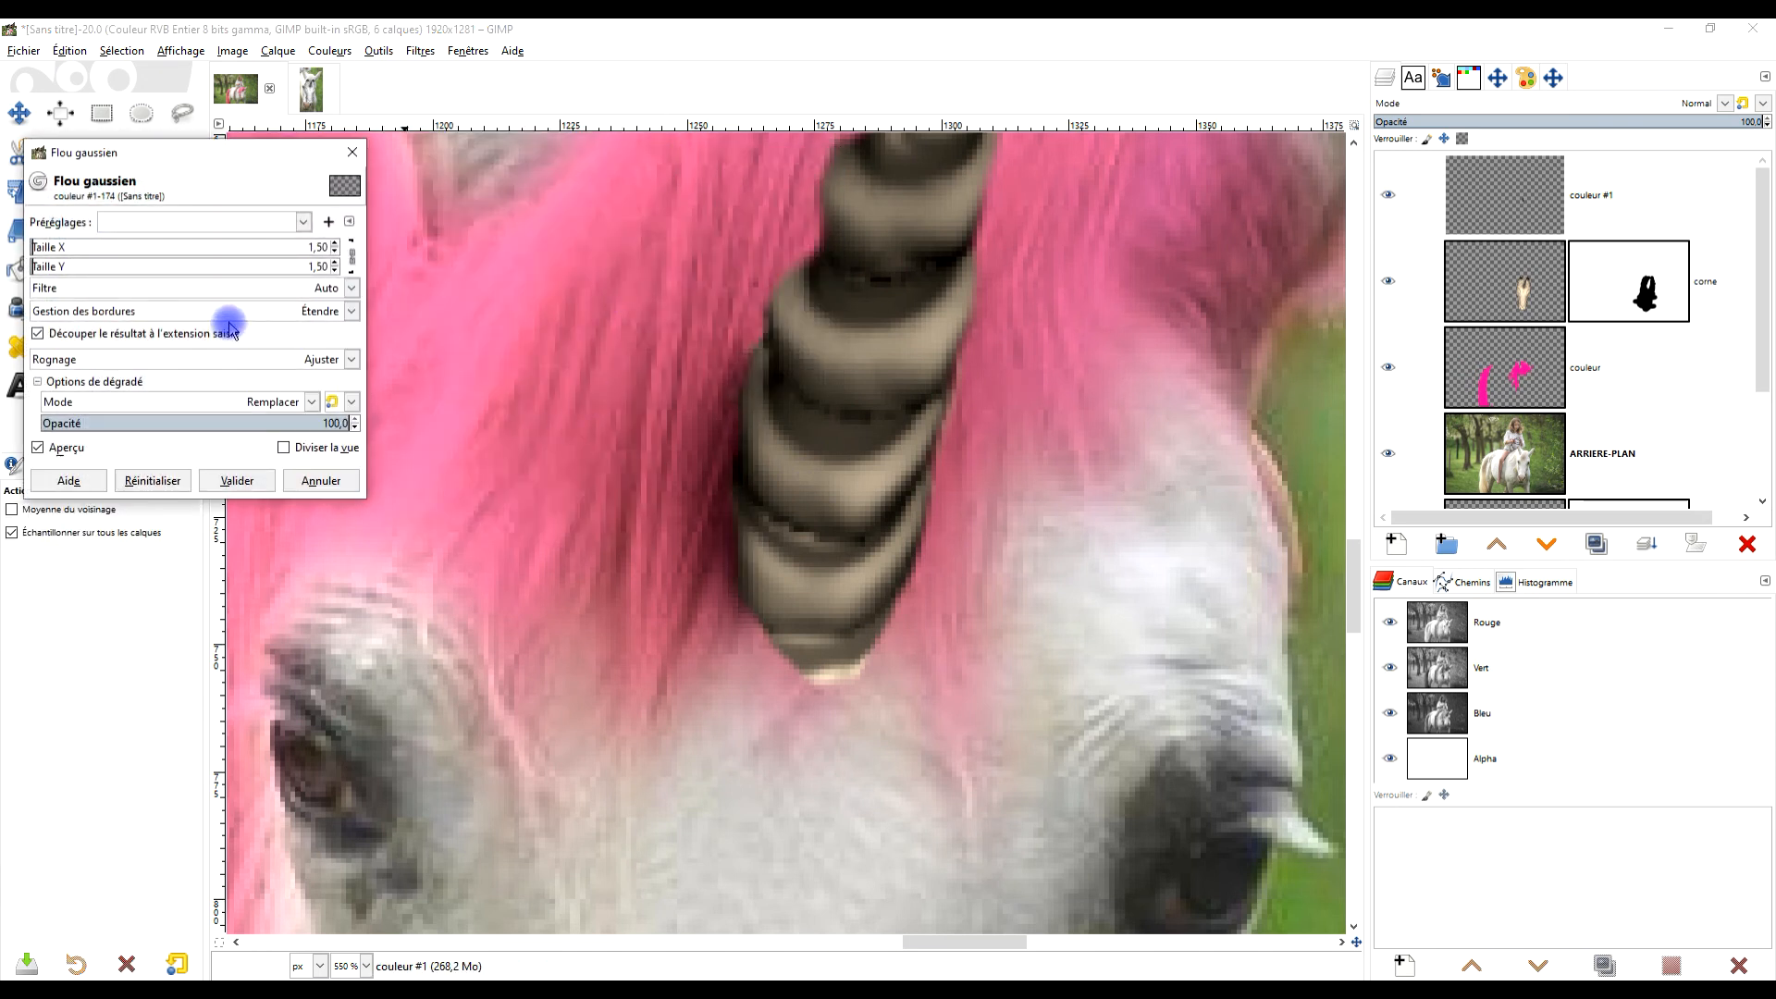
{"action": "left_click", "coordinate": [237, 480]}
Examine how the left shadow blends with the horn and mane, checking the couleur #1 layer's visibility.
{"action": "scroll", "coordinate": [516, 444], "scroll_direction": "down", "scroll_amount": 2}
{"action": "scroll", "coordinate": [587, 476], "scroll_direction": "up", "scroll_amount": 2}
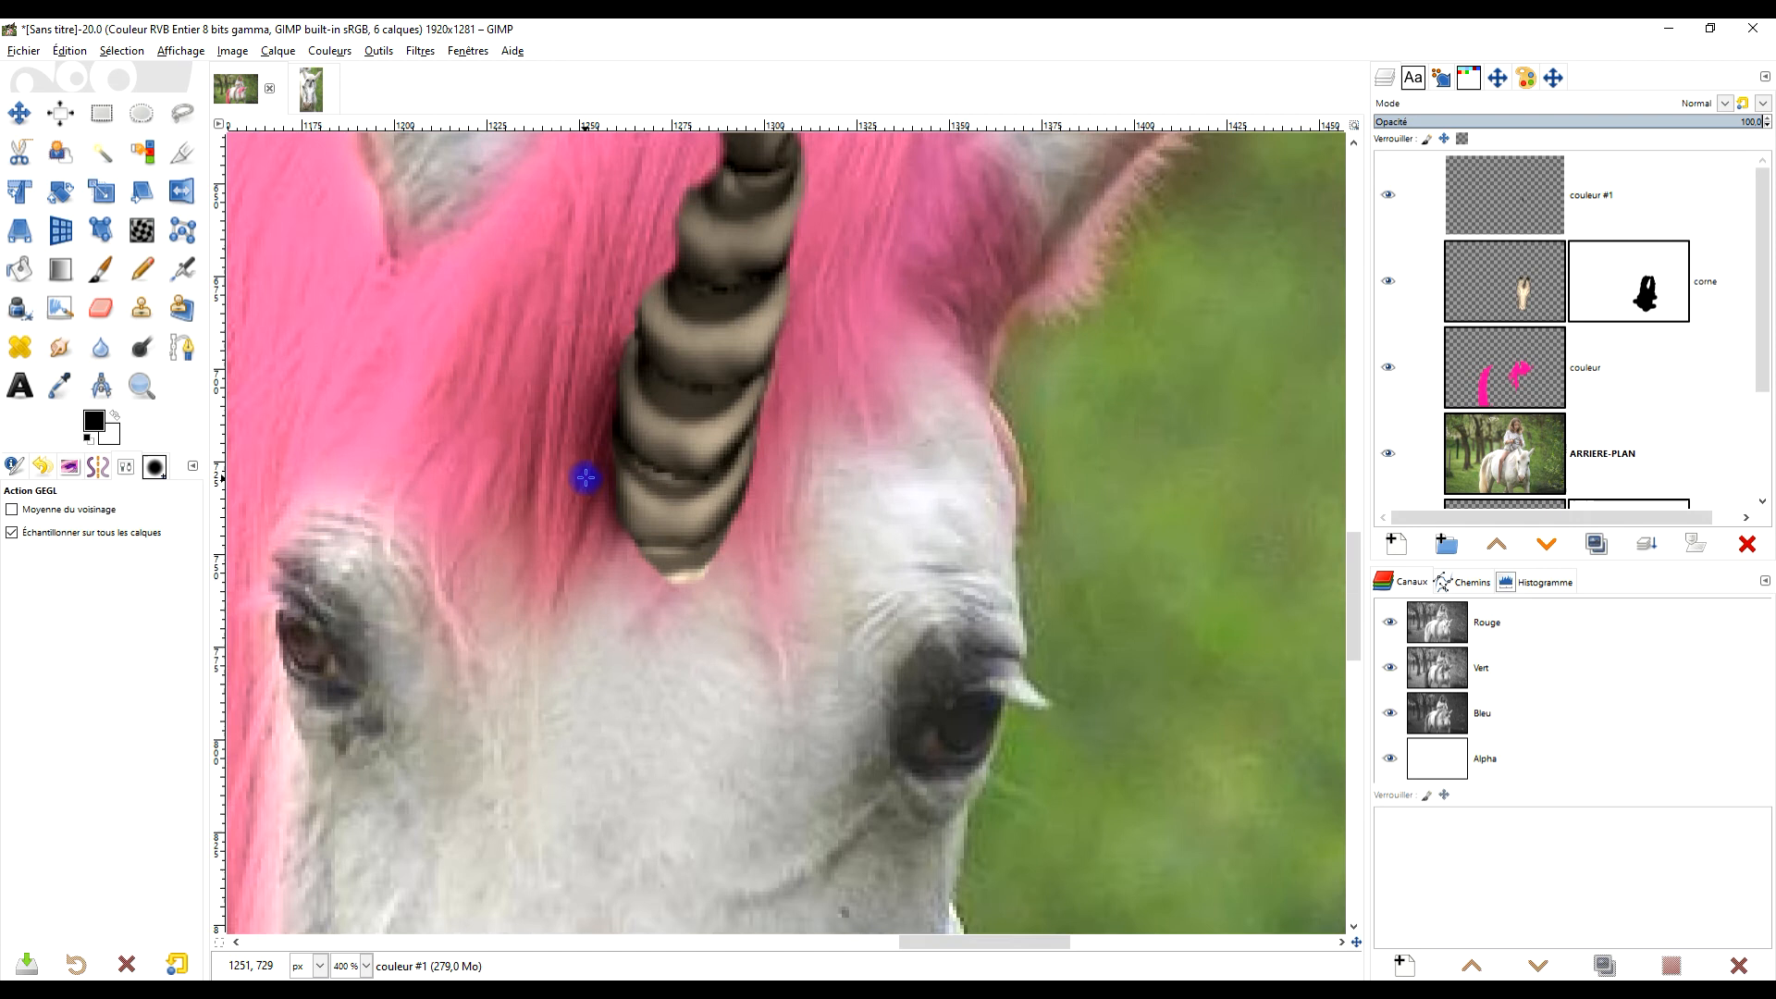
{"action": "scroll", "coordinate": [848, 480], "scroll_direction": "down", "scroll_amount": 2}
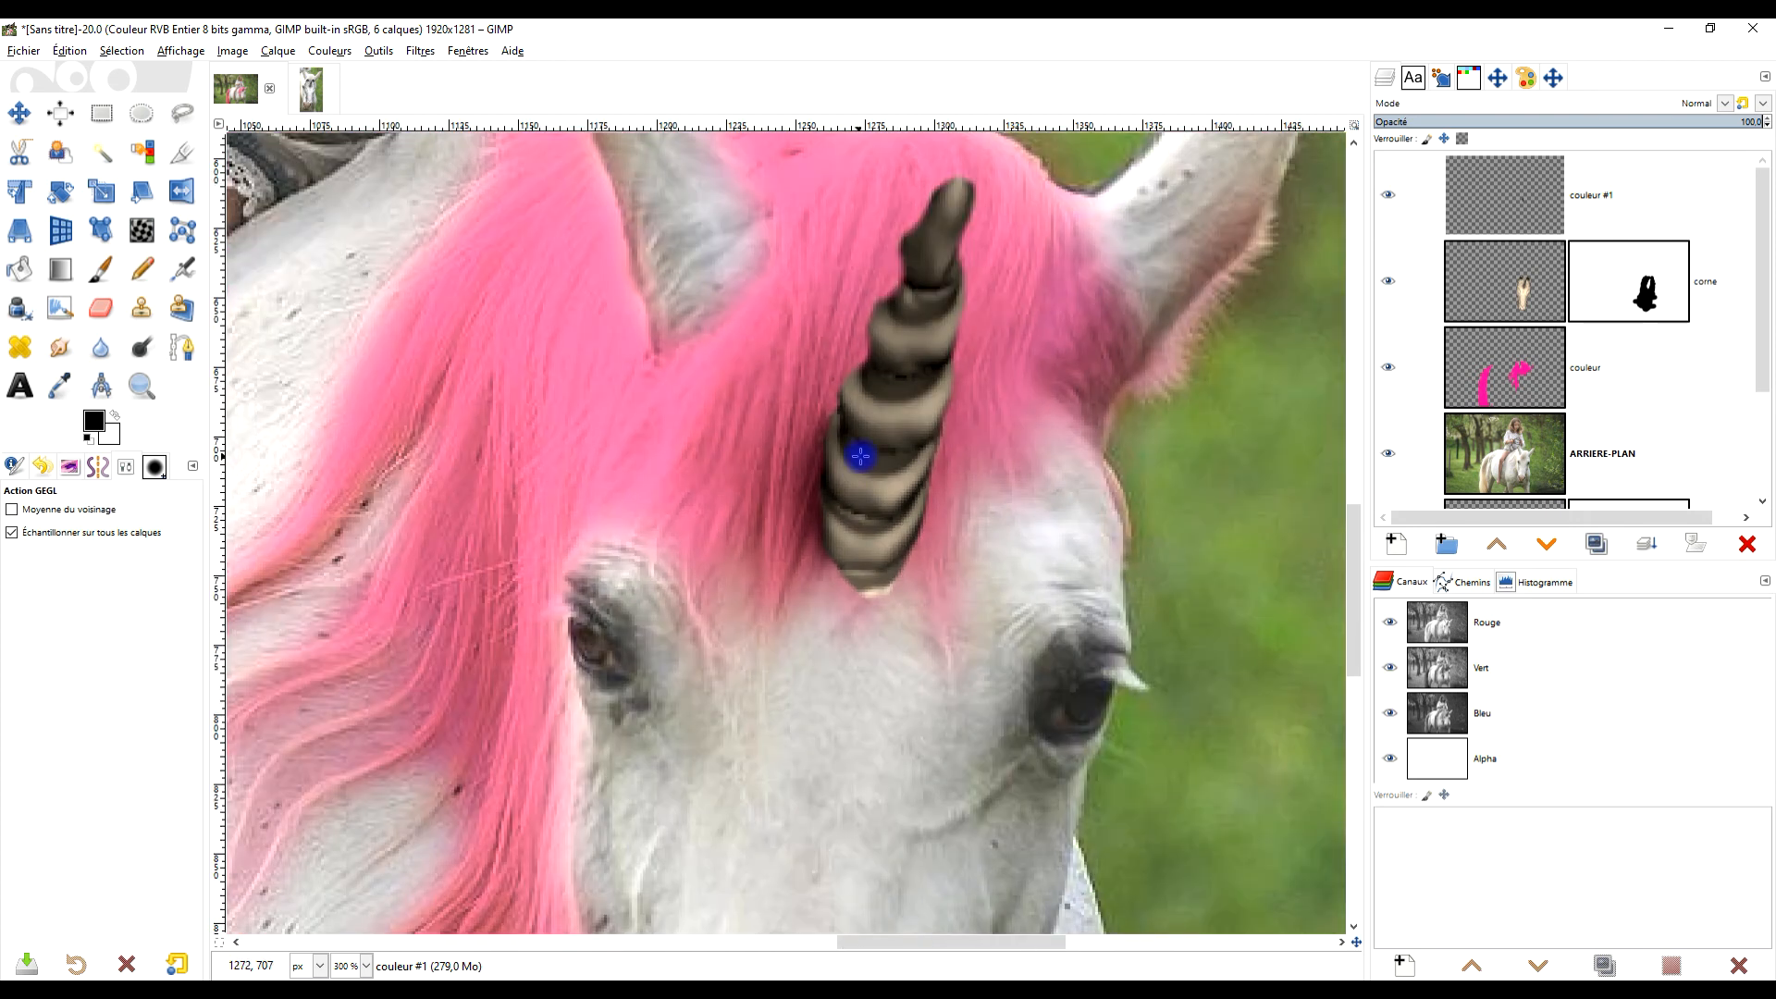
{"action": "left_click", "coordinate": [1389, 196]}
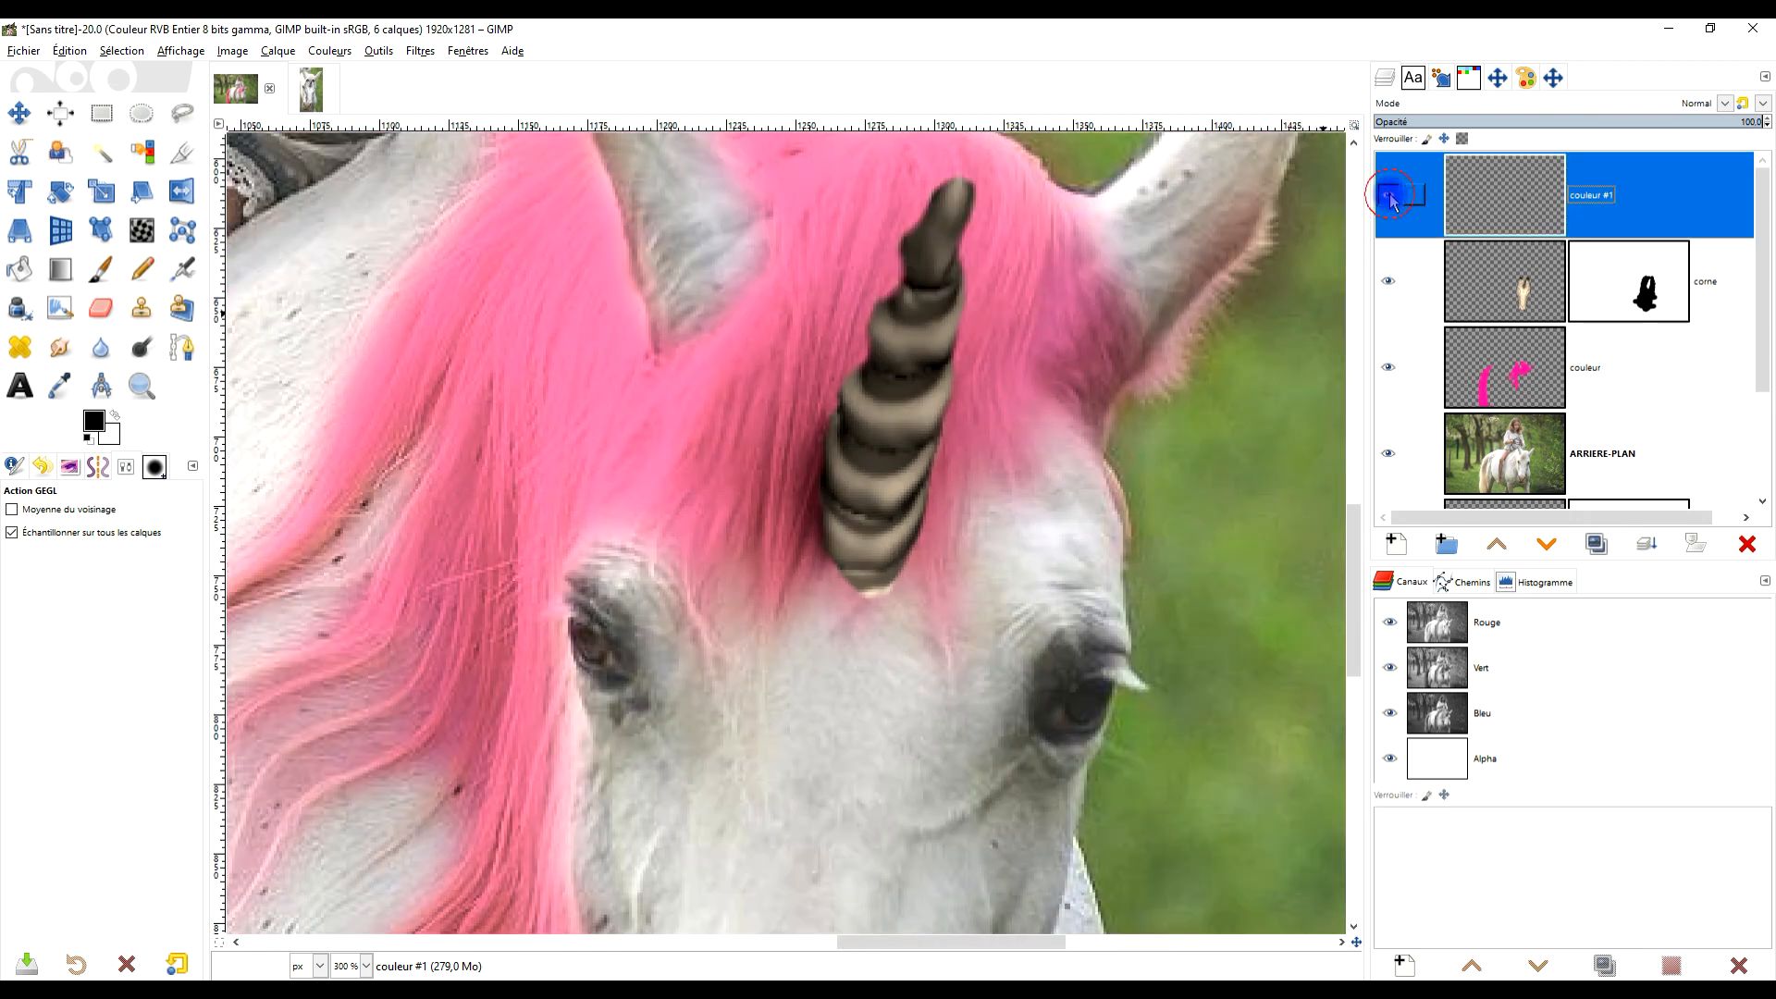
{"action": "scroll", "coordinate": [860, 694], "scroll_direction": "down", "scroll_amount": 2}
{"action": "scroll", "coordinate": [786, 684], "scroll_direction": "up", "scroll_amount": 2}
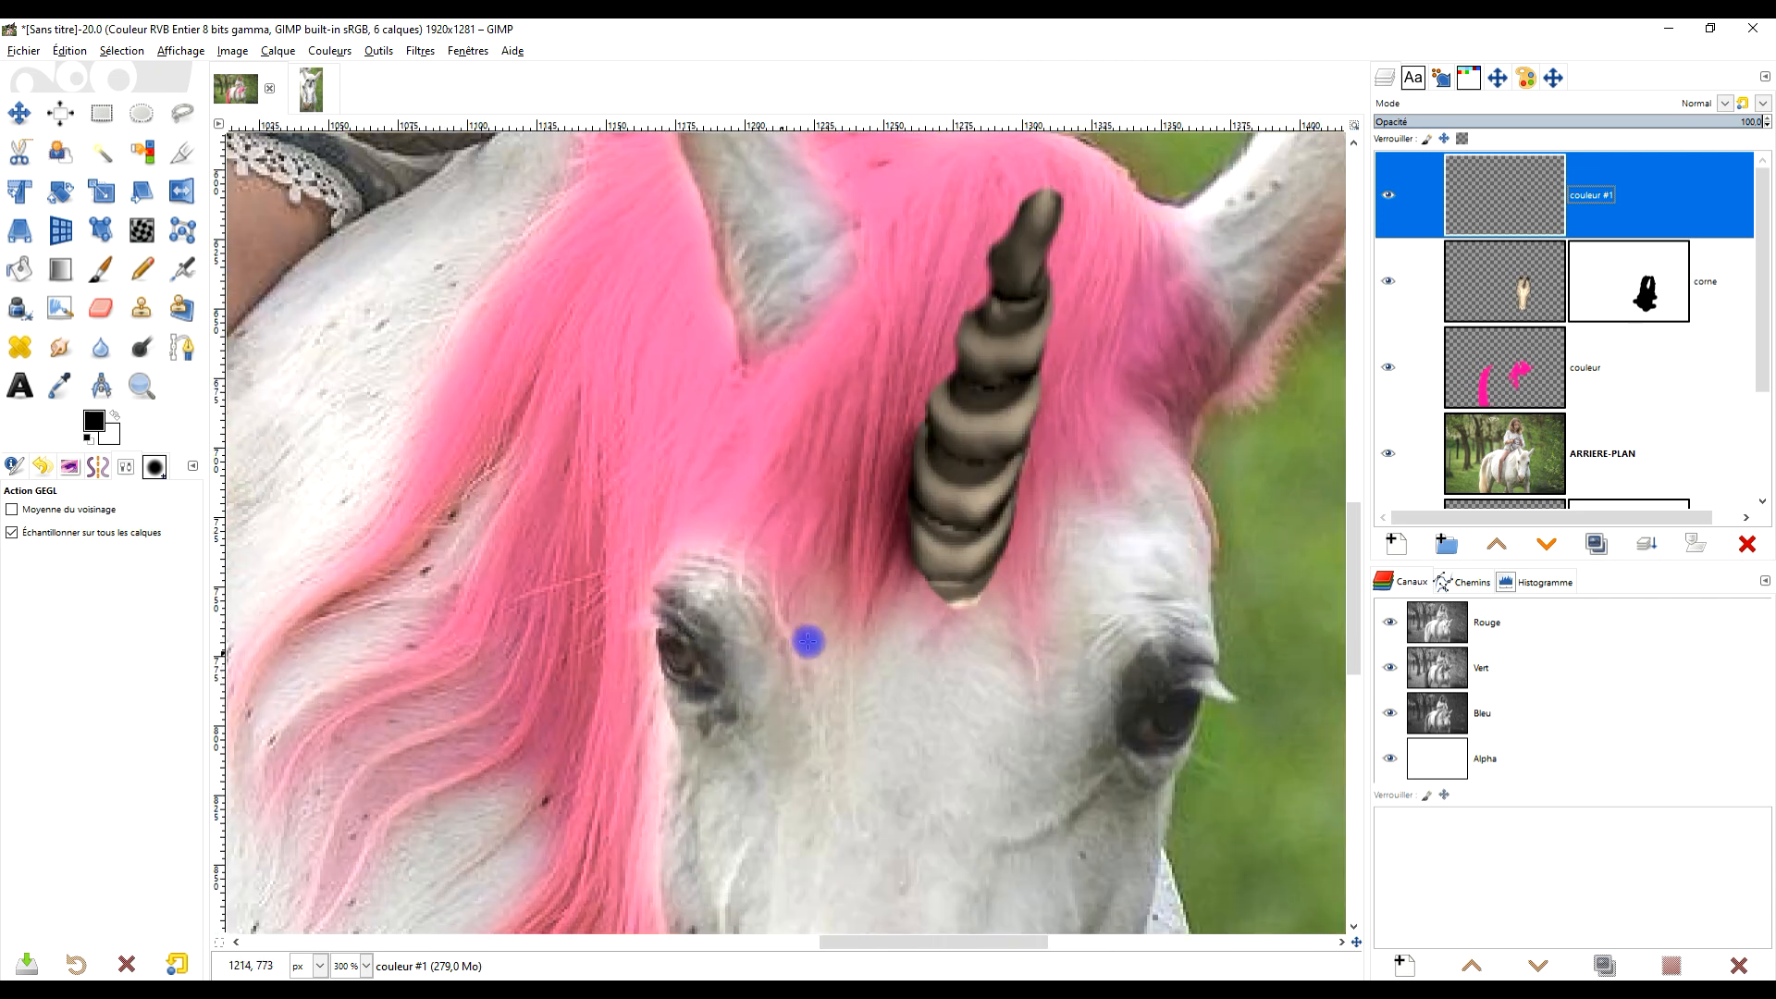
{"action": "scroll", "coordinate": [982, 575], "scroll_direction": "up", "scroll_amount": 2}
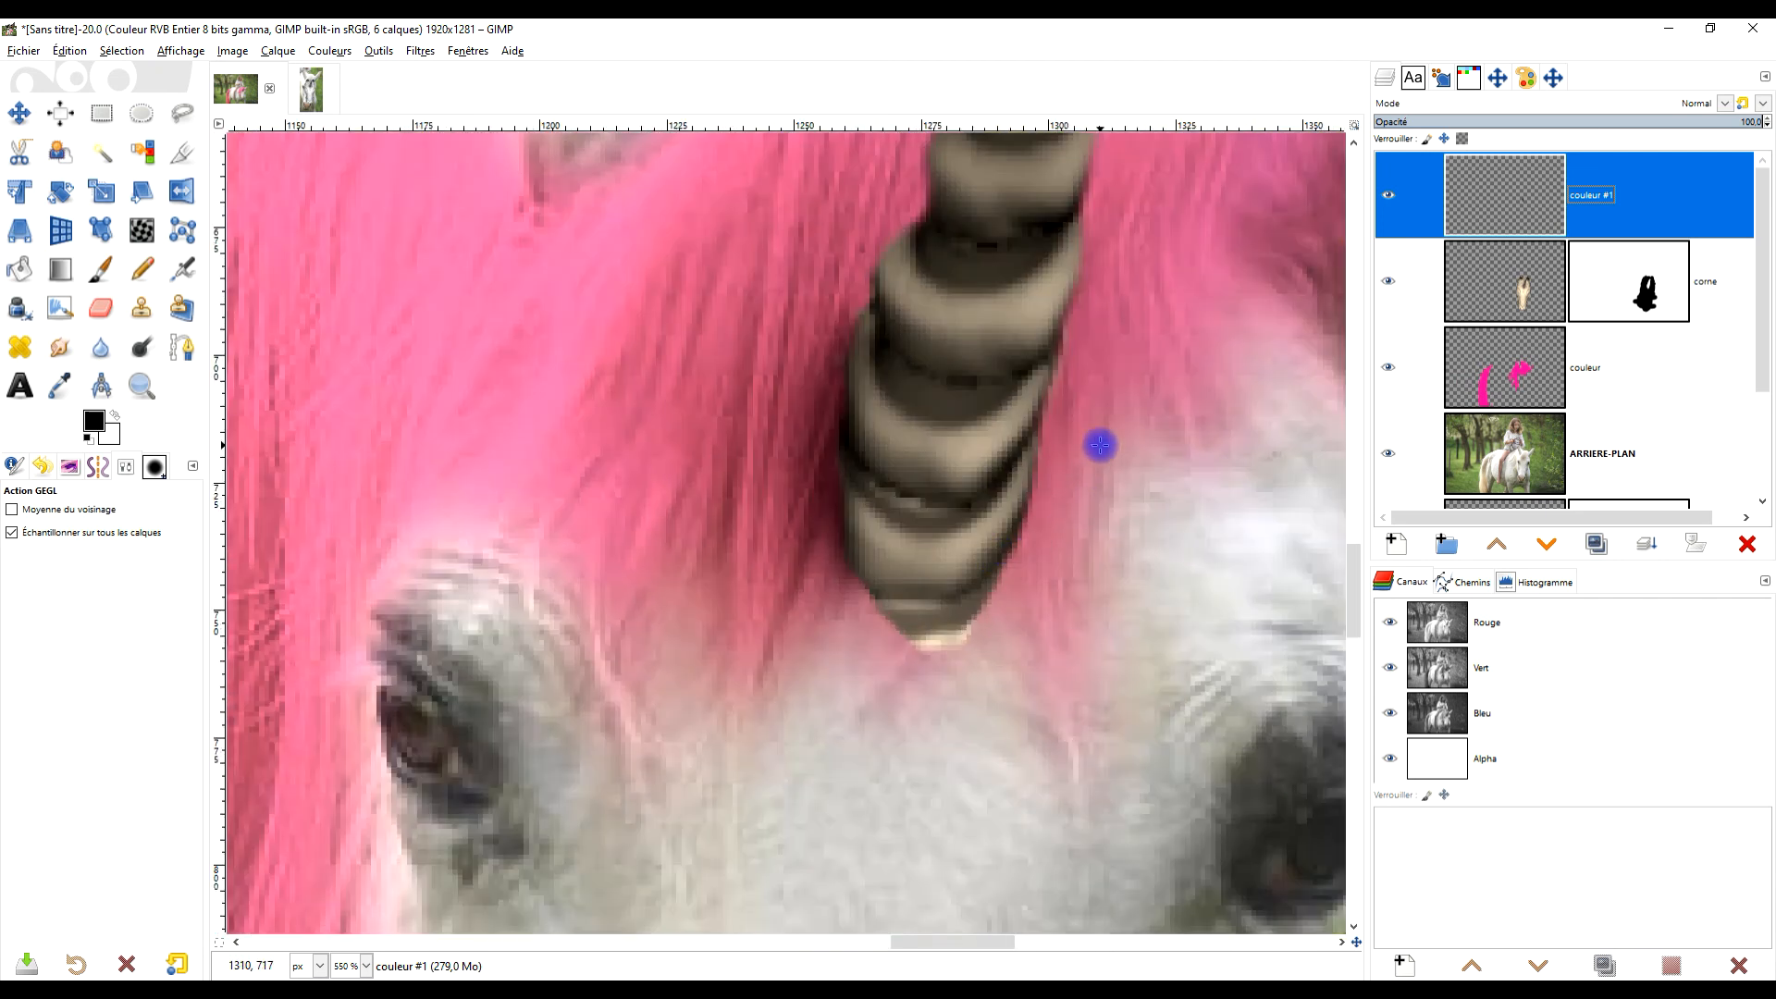
Try to clone the shadow beside the horn's left edge onto its right edge at 37.1 opacity.
{"action": "left_click", "coordinate": [101, 268]}
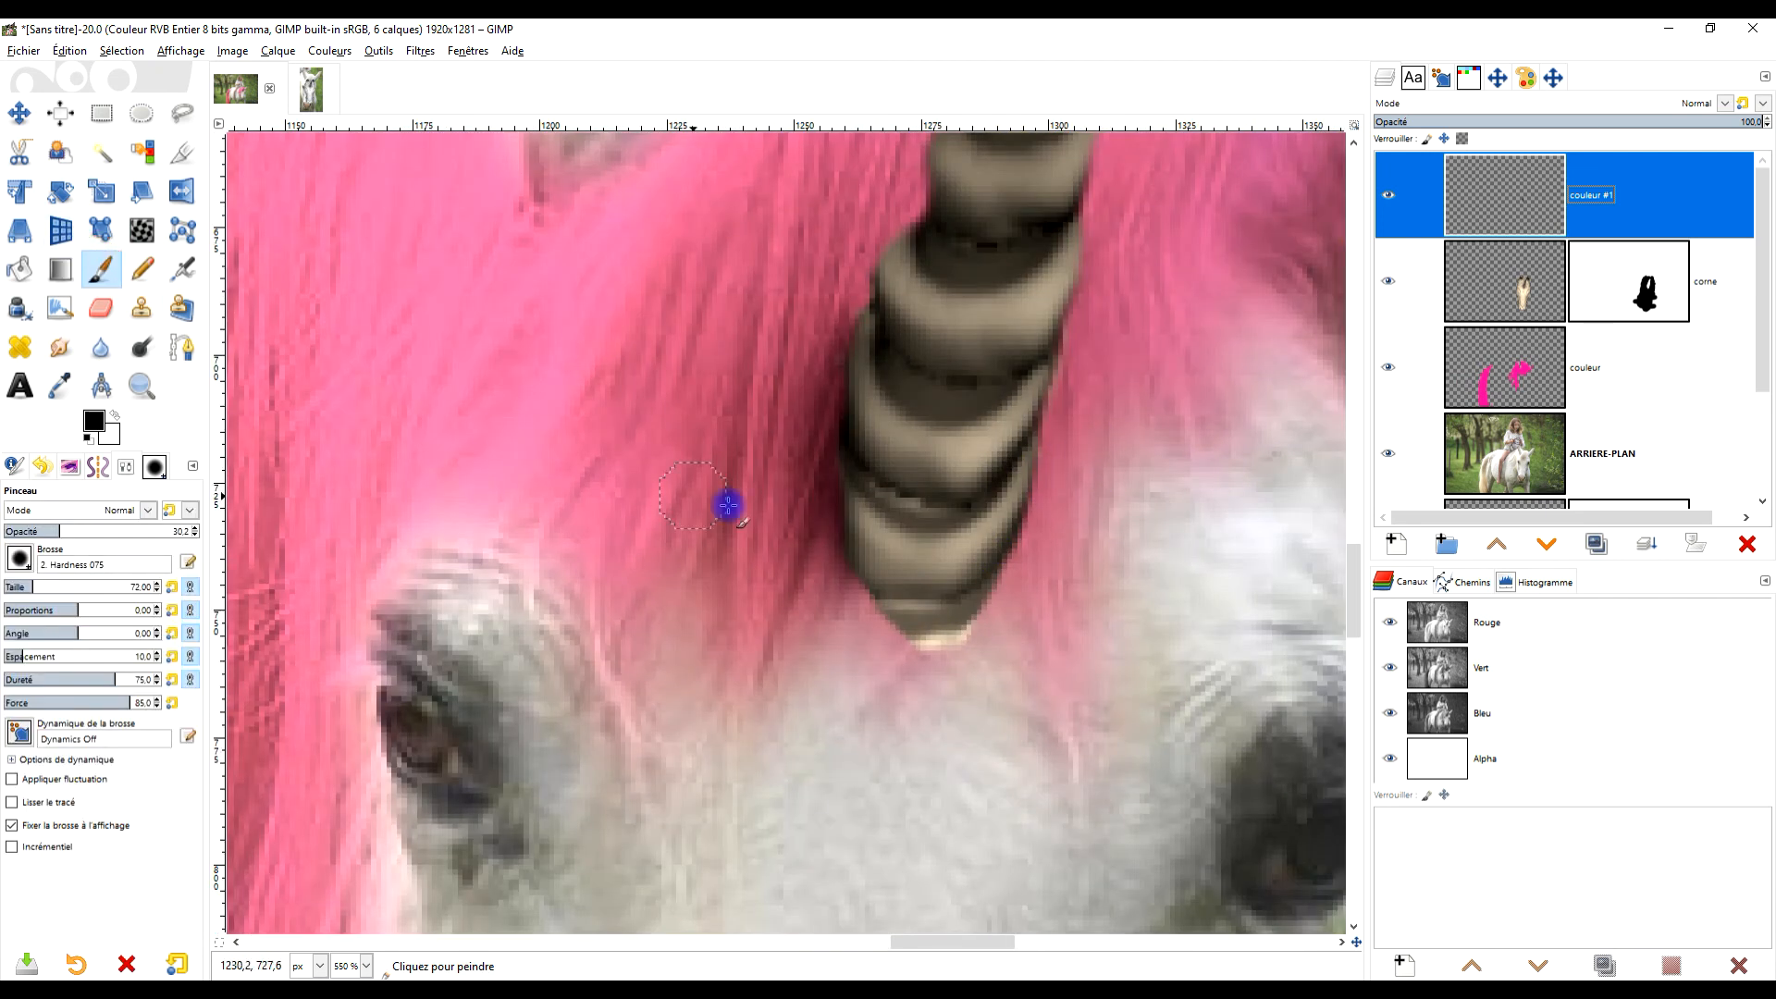
{"action": "scroll", "coordinate": [888, 449], "scroll_direction": "up", "scroll_amount": 1}
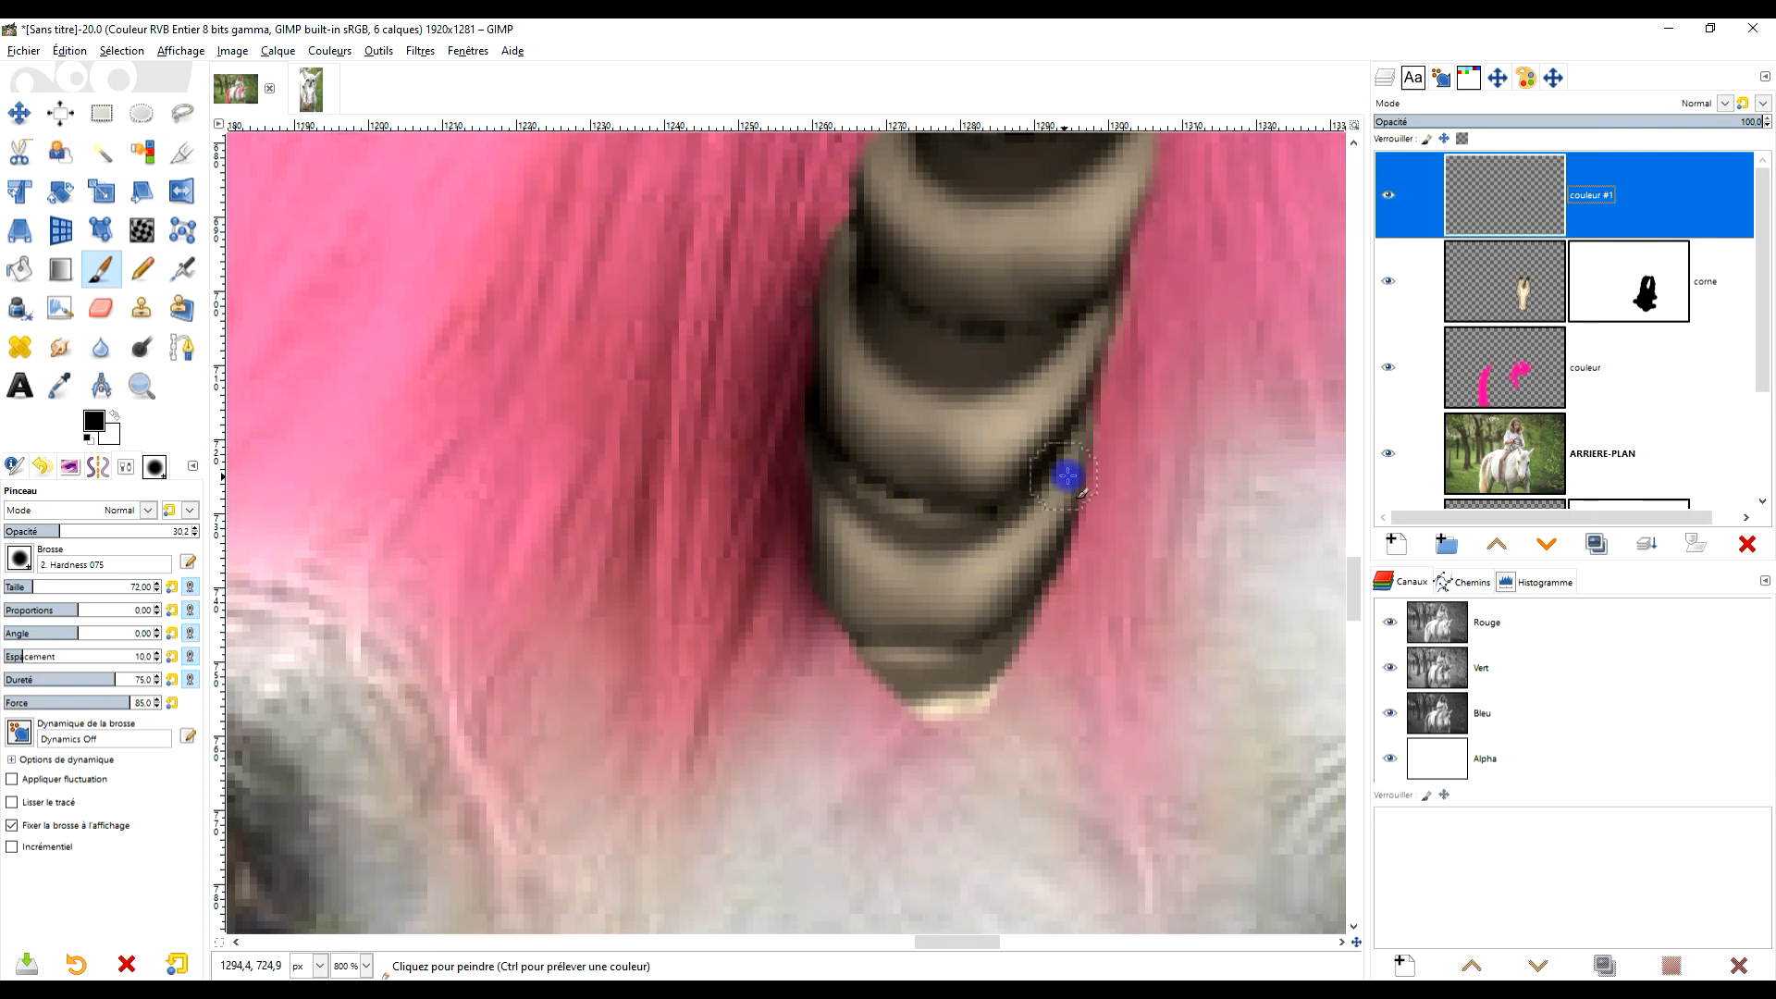
{"action": "left_click", "coordinate": [141, 308]}
{"action": "left_click", "coordinate": [801, 368], "text": "ctrl"}
{"action": "mouse_move", "coordinate": [1097, 462]}
{"action": "left_mouse_down"}
{"action": "mouse_move", "coordinate": [1075, 634]}
{"action": "mouse_move", "coordinate": [1117, 413]}
{"action": "mouse_move", "coordinate": [1087, 529]}
{"action": "mouse_move", "coordinate": [1095, 599]}
{"action": "left_mouse_up"}
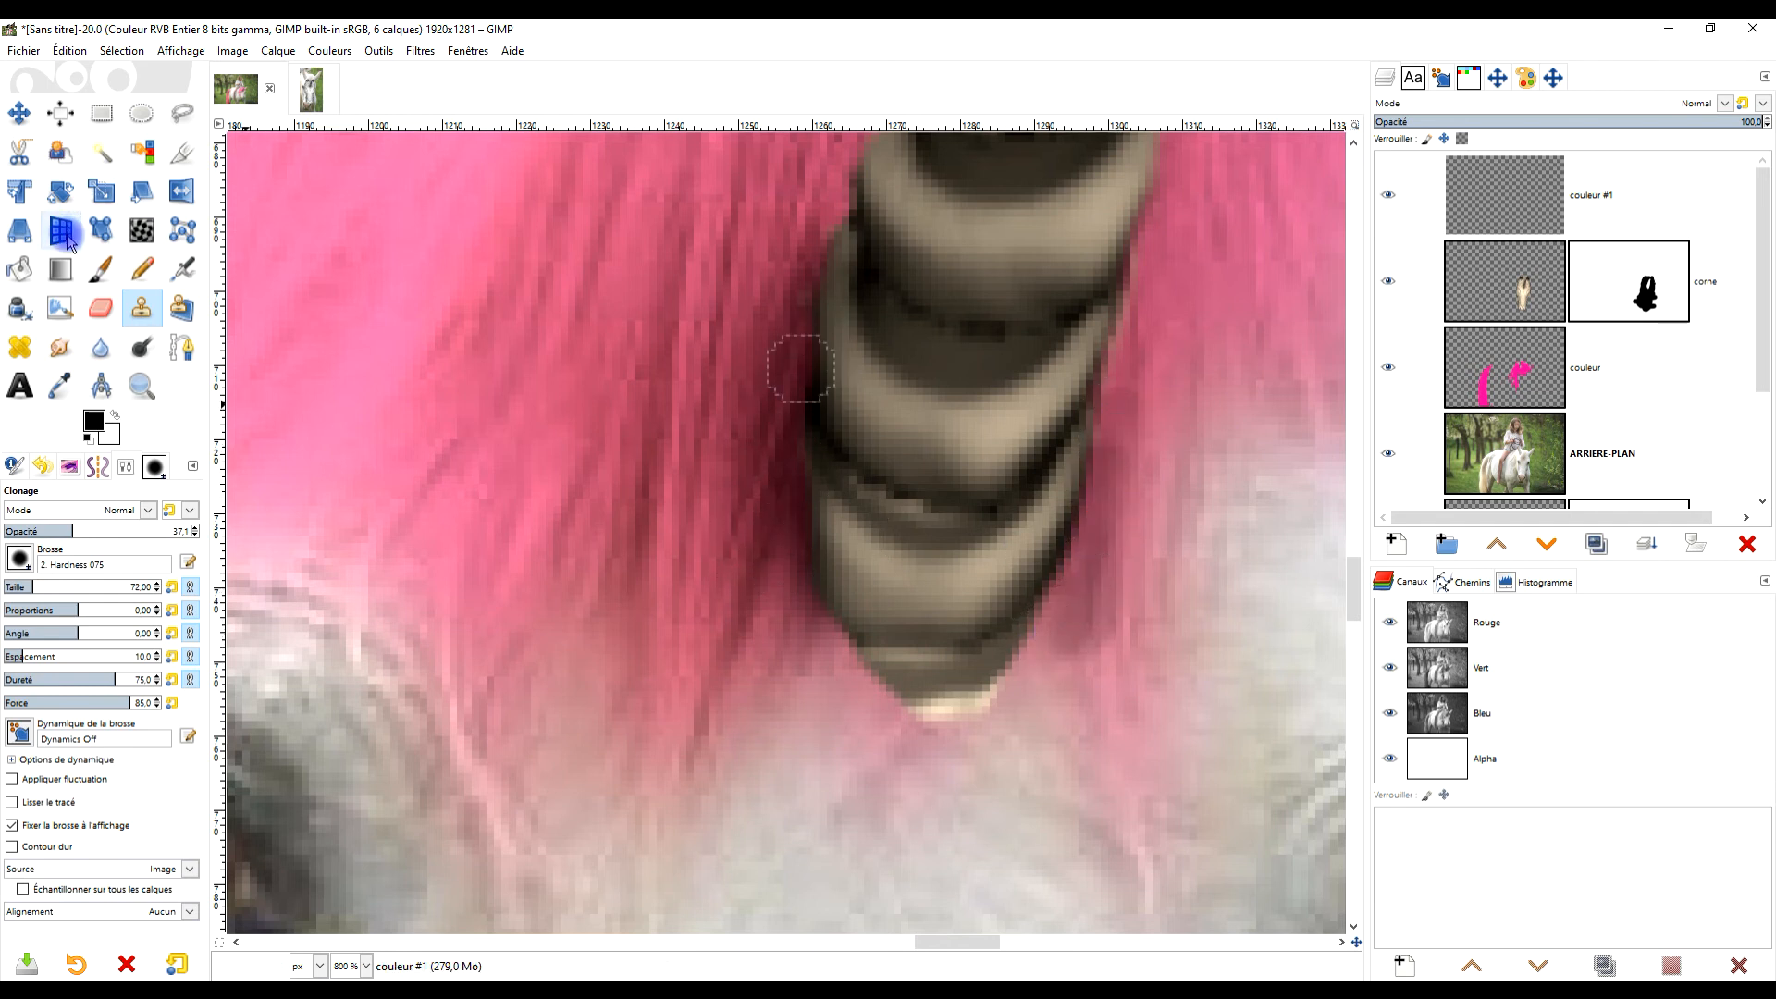
Paint a black shadow at 30.2 opacity along the right edge of the horn's base.
{"action": "left_click", "coordinate": [99, 269]}
{"action": "mouse_move", "coordinate": [1082, 516]}
{"action": "left_mouse_down"}
{"action": "mouse_move", "coordinate": [1031, 647]}
{"action": "mouse_move", "coordinate": [1108, 453]}
{"action": "left_mouse_up"}
{"action": "mouse_move", "coordinate": [1088, 571]}
{"action": "left_mouse_down"}
{"action": "mouse_move", "coordinate": [1068, 626]}
{"action": "mouse_move", "coordinate": [1092, 535]}
{"action": "mouse_move", "coordinate": [1041, 626]}
{"action": "left_mouse_up"}
{"action": "mouse_move", "coordinate": [1083, 529]}
{"action": "left_mouse_down"}
{"action": "mouse_move", "coordinate": [1098, 480]}
{"action": "mouse_move", "coordinate": [1085, 534]}
{"action": "left_mouse_up"}
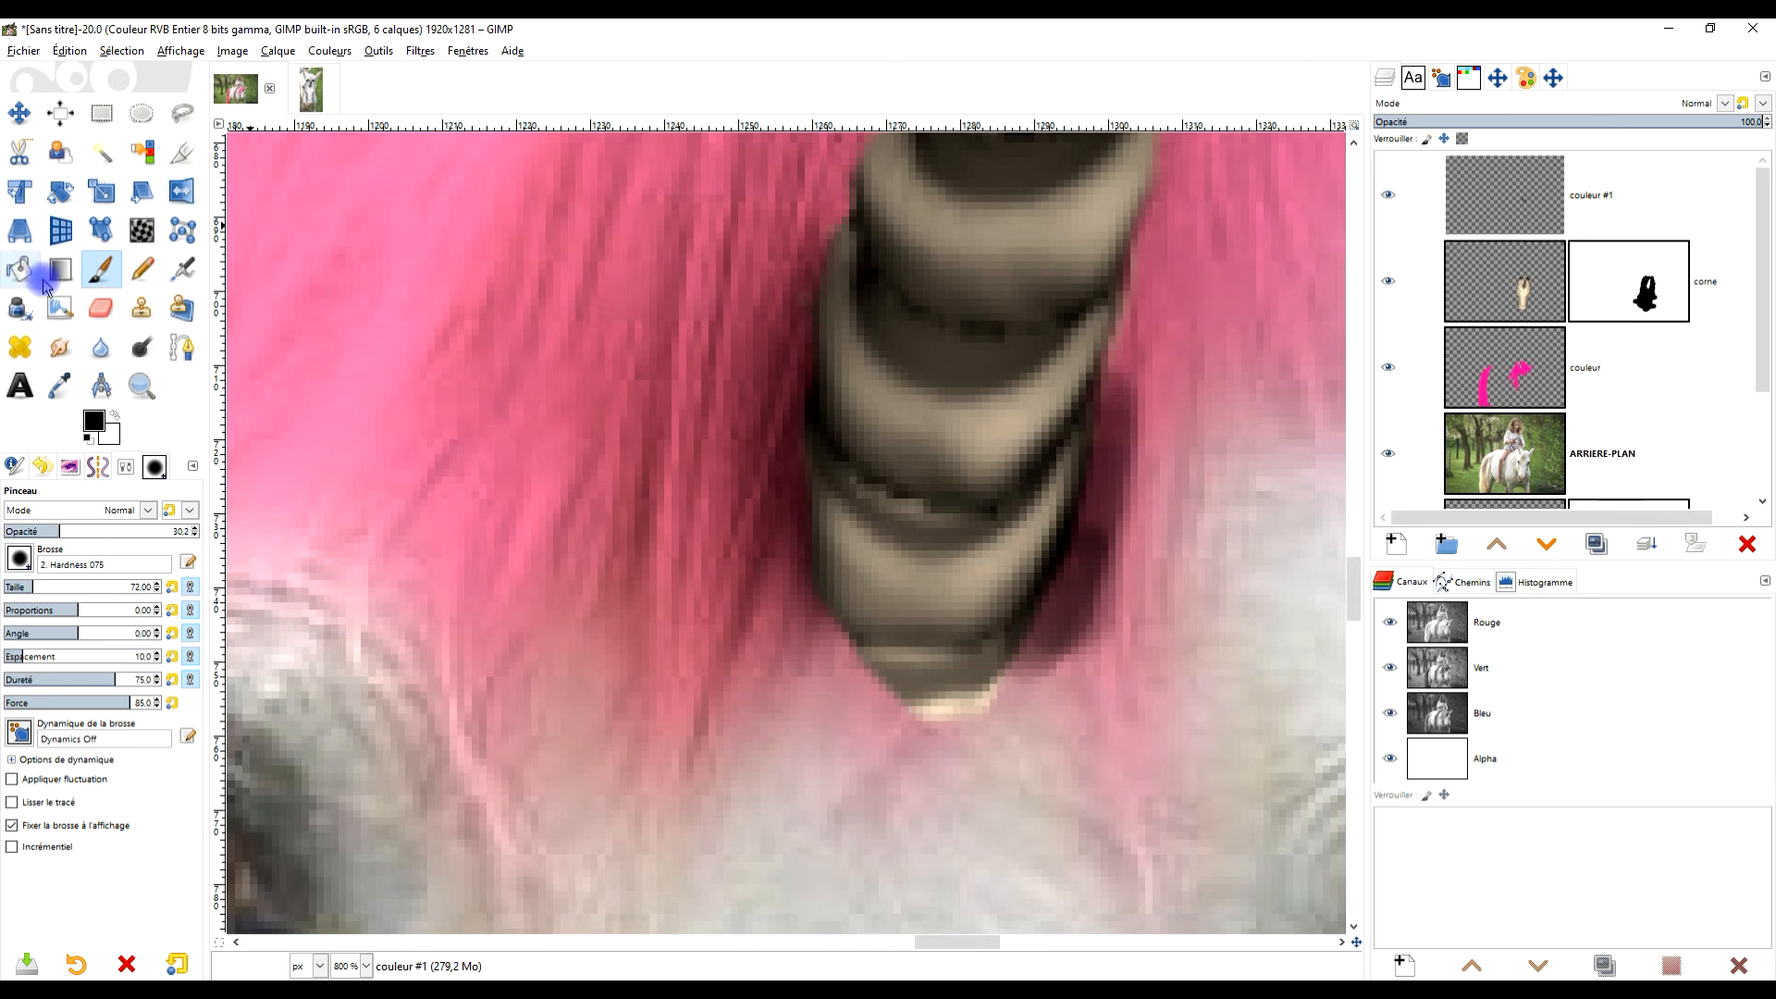
Smudge the right-hand shadow up and down along the horn's edge with the size 72 brush.
{"action": "left_click", "coordinate": [59, 346]}
{"action": "mouse_move", "coordinate": [1089, 482]}
{"action": "left_mouse_down"}
{"action": "mouse_move", "coordinate": [1085, 549]}
{"action": "mouse_move", "coordinate": [1103, 504]}
{"action": "mouse_move", "coordinate": [1120, 556]}
{"action": "mouse_move", "coordinate": [1130, 461]}
{"action": "mouse_move", "coordinate": [1155, 615]}
{"action": "mouse_move", "coordinate": [1120, 571]}
{"action": "mouse_move", "coordinate": [1136, 663]}
{"action": "mouse_move", "coordinate": [1107, 600]}
{"action": "mouse_move", "coordinate": [1071, 690]}
{"action": "mouse_move", "coordinate": [1018, 689]}
{"action": "left_mouse_up"}
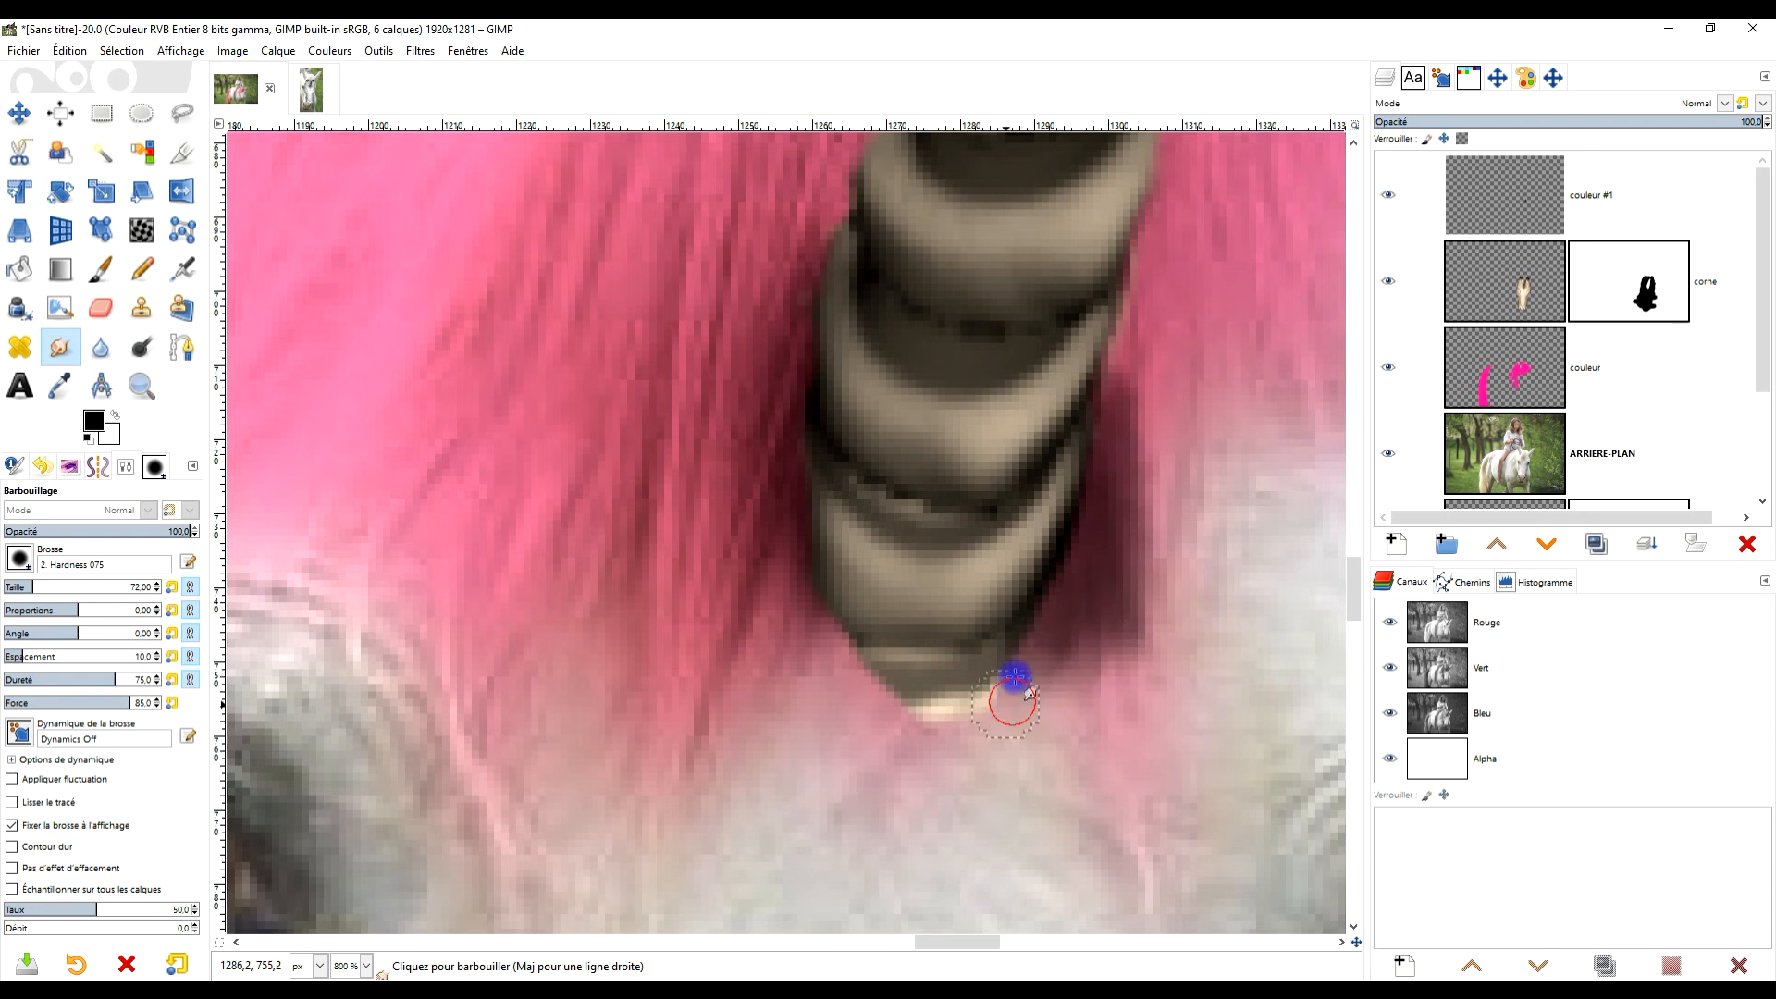
{"action": "scroll", "coordinate": [1167, 629], "scroll_direction": "down", "scroll_amount": 3}
{"action": "scroll", "coordinate": [925, 513], "scroll_direction": "up", "scroll_amount": 3}
{"action": "left_click_drag", "start_coordinate": [862, 475], "coordinate": [867, 318]}
{"action": "left_click_drag", "start_coordinate": [849, 485], "coordinate": [852, 435]}
Enlarge the smudge brush to 175 and soften the right-hand shadow into the mane, undoing the first stroke.
{"action": "left_click", "coordinate": [55, 587]}
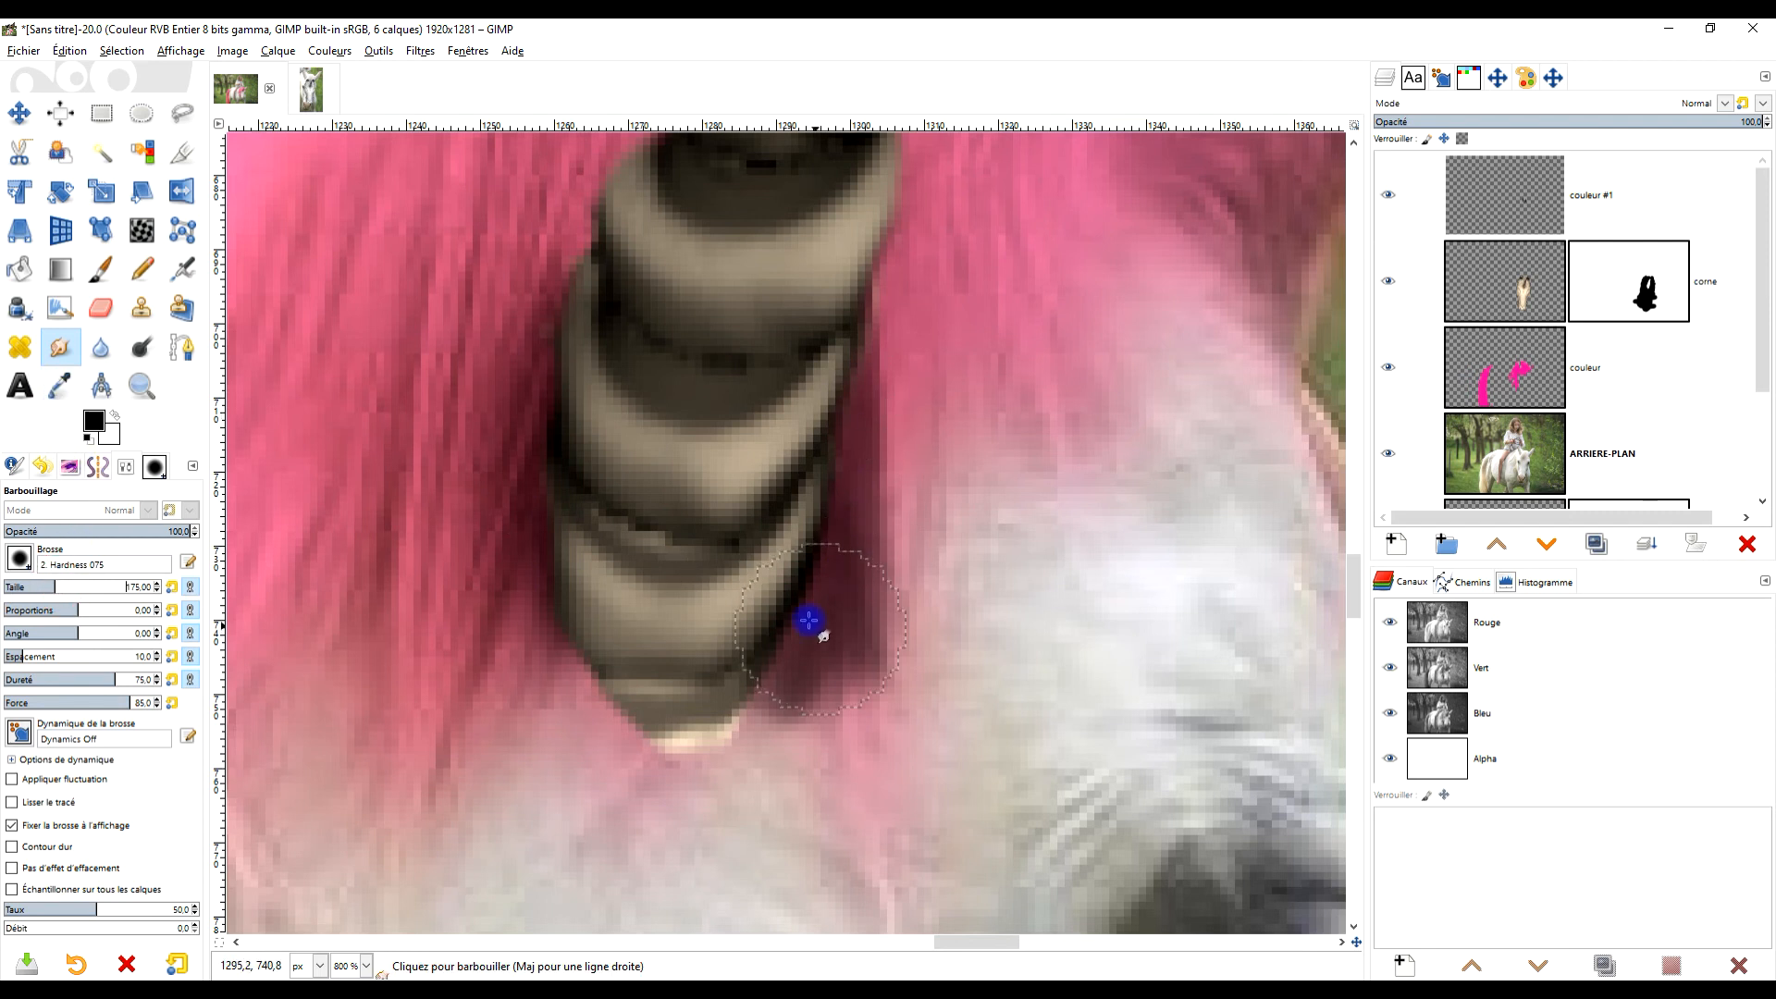
{"action": "left_click_drag", "start_coordinate": [813, 615], "coordinate": [971, 642]}
{"action": "key", "text": "ctrl+z"}
{"action": "mouse_move", "coordinate": [869, 579]}
{"action": "left_mouse_down"}
{"action": "mouse_move", "coordinate": [969, 627]}
{"action": "mouse_move", "coordinate": [924, 515]}
{"action": "mouse_move", "coordinate": [897, 511]}
{"action": "mouse_move", "coordinate": [1007, 606]}
{"action": "mouse_move", "coordinate": [894, 450]}
{"action": "mouse_move", "coordinate": [895, 412]}
{"action": "mouse_move", "coordinate": [961, 541]}
{"action": "mouse_move", "coordinate": [892, 405]}
{"action": "mouse_move", "coordinate": [945, 509]}
{"action": "mouse_move", "coordinate": [947, 467]}
{"action": "mouse_move", "coordinate": [929, 475]}
{"action": "mouse_move", "coordinate": [949, 592]}
{"action": "mouse_move", "coordinate": [977, 606]}
{"action": "mouse_move", "coordinate": [927, 653]}
{"action": "mouse_move", "coordinate": [994, 628]}
{"action": "mouse_move", "coordinate": [823, 734]}
{"action": "mouse_move", "coordinate": [764, 738]}
{"action": "mouse_move", "coordinate": [933, 611]}
{"action": "mouse_move", "coordinate": [938, 539]}
{"action": "mouse_move", "coordinate": [973, 684]}
{"action": "mouse_move", "coordinate": [917, 693]}
{"action": "mouse_move", "coordinate": [883, 658]}
{"action": "mouse_move", "coordinate": [860, 725]}
{"action": "left_mouse_up"}
{"action": "scroll", "coordinate": [991, 678], "scroll_direction": "down", "scroll_amount": 3}
{"action": "scroll", "coordinate": [991, 674], "scroll_direction": "up", "scroll_amount": 2}
{"action": "mouse_move", "coordinate": [928, 797]}
{"action": "left_mouse_down"}
{"action": "mouse_move", "coordinate": [977, 751]}
{"action": "mouse_move", "coordinate": [988, 704]}
{"action": "mouse_move", "coordinate": [1008, 714]}
{"action": "mouse_move", "coordinate": [1019, 670]}
{"action": "mouse_move", "coordinate": [997, 510]}
{"action": "mouse_move", "coordinate": [1050, 661]}
{"action": "mouse_move", "coordinate": [1008, 633]}
{"action": "mouse_move", "coordinate": [975, 706]}
{"action": "mouse_move", "coordinate": [1018, 634]}
{"action": "mouse_move", "coordinate": [1005, 682]}
{"action": "mouse_move", "coordinate": [954, 713]}
{"action": "mouse_move", "coordinate": [974, 721]}
{"action": "mouse_move", "coordinate": [944, 744]}
{"action": "mouse_move", "coordinate": [969, 737]}
{"action": "mouse_move", "coordinate": [976, 714]}
{"action": "mouse_move", "coordinate": [957, 715]}
{"action": "mouse_move", "coordinate": [831, 767]}
{"action": "left_mouse_up"}
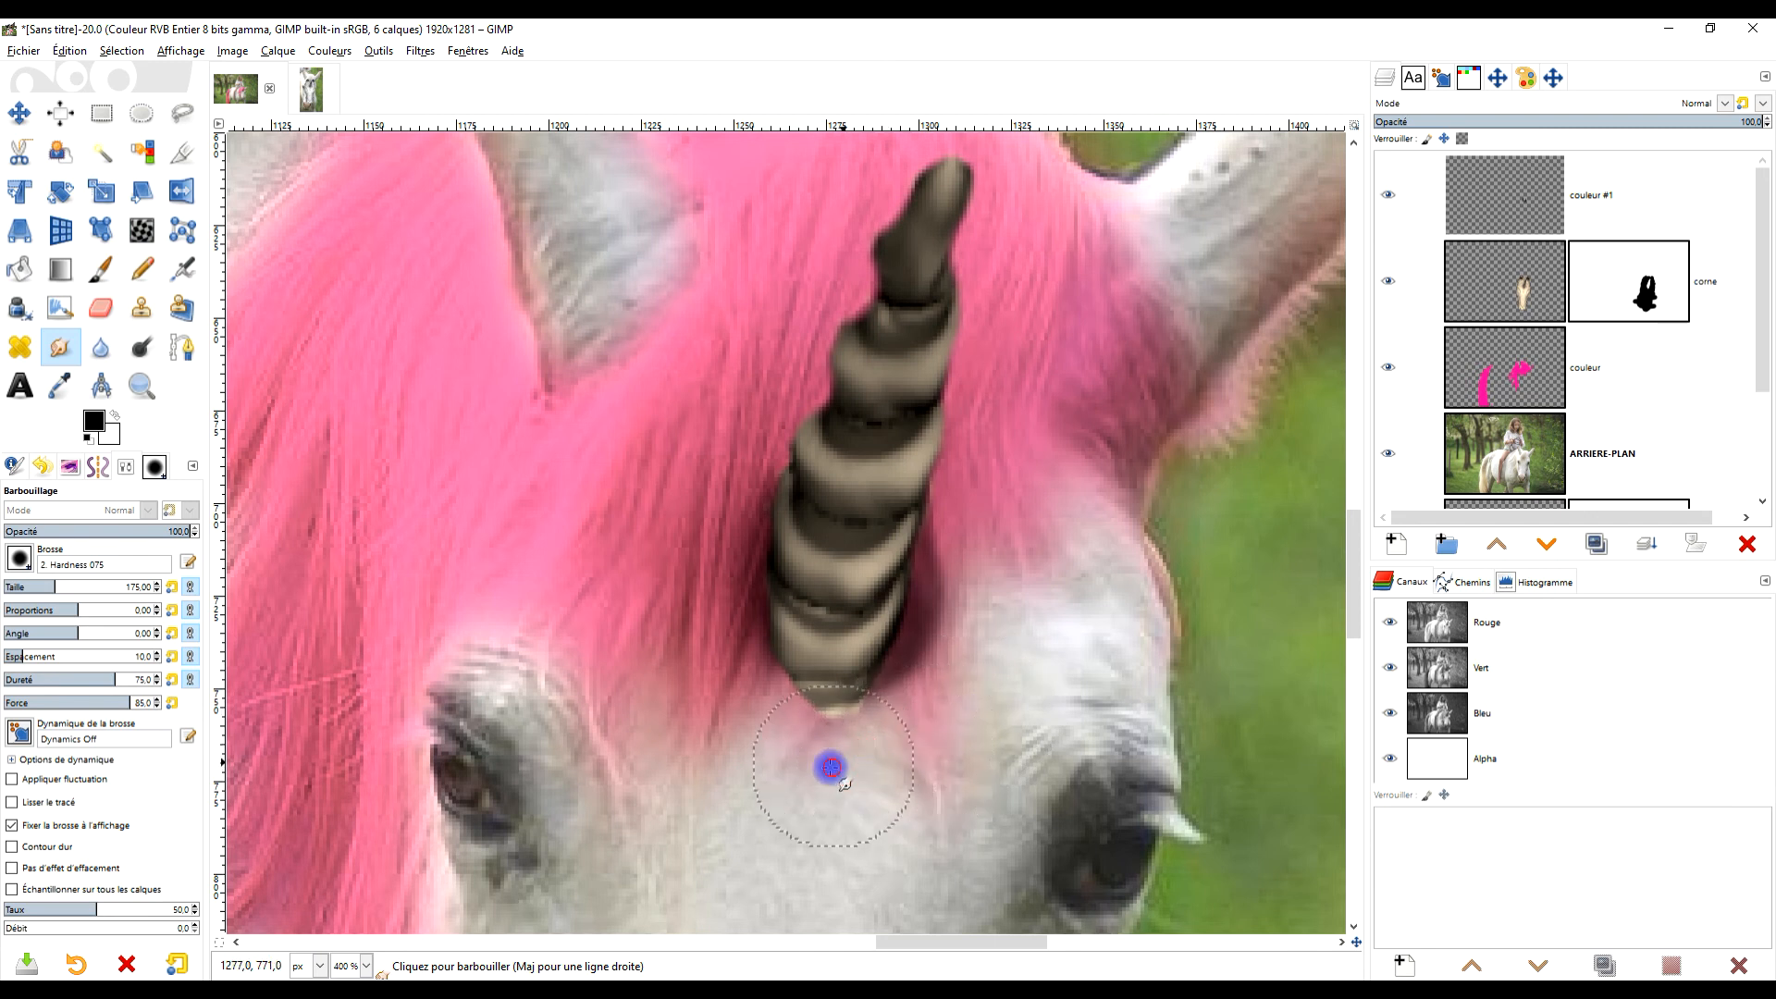
Paint black on the corne mask at 30.2 opacity to fade the light lower tip of the horn into the forehead.
{"action": "scroll", "coordinate": [830, 767], "scroll_direction": "down", "scroll_amount": 5}
{"action": "scroll", "coordinate": [912, 793], "scroll_direction": "up", "scroll_amount": 6}
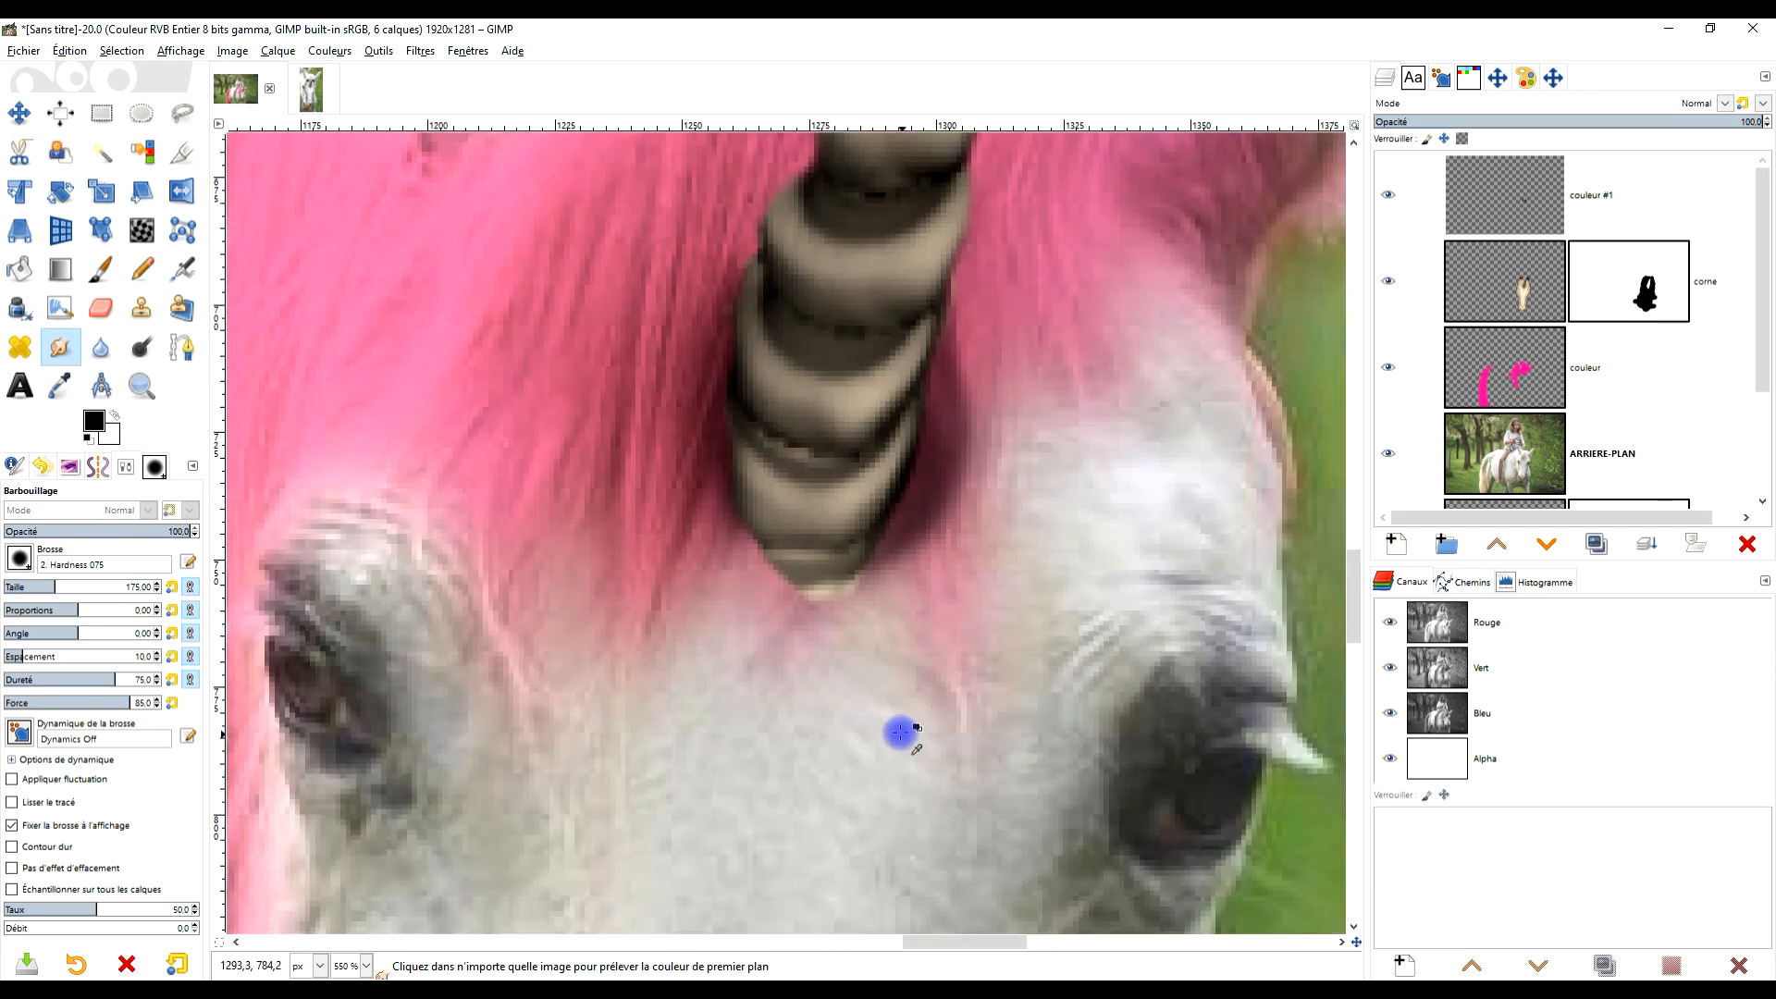
{"action": "scroll", "coordinate": [900, 732], "scroll_direction": "up", "scroll_amount": 1}
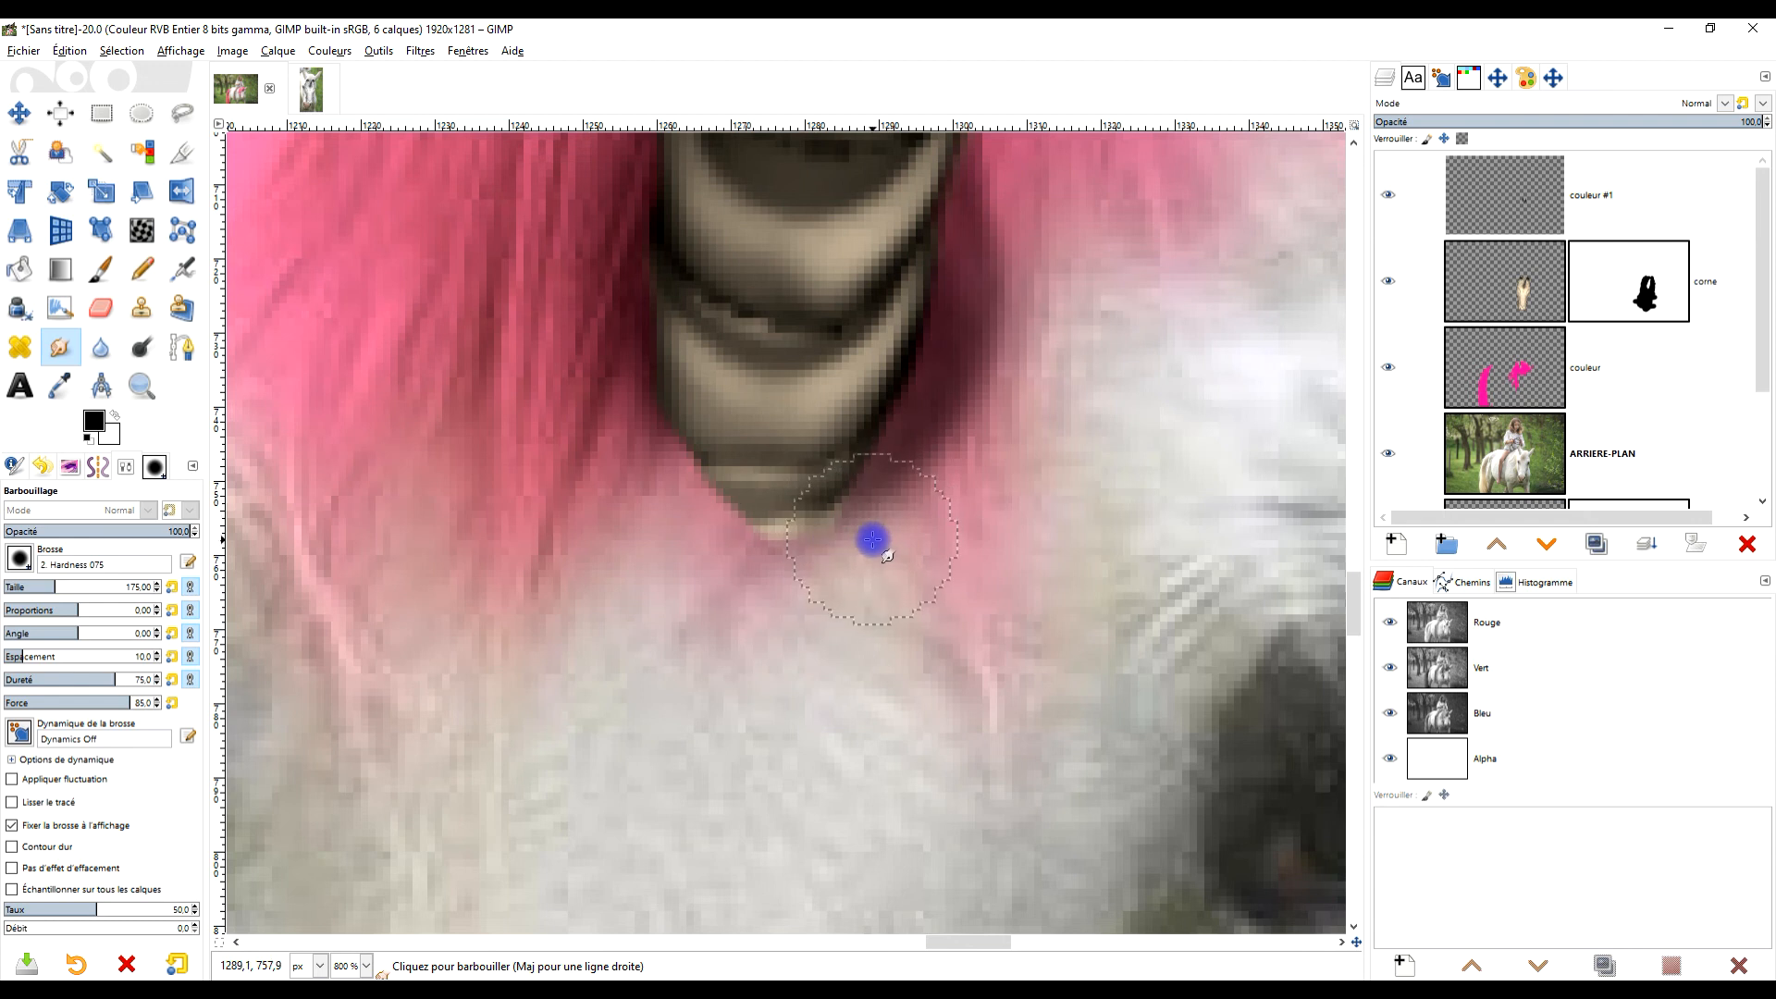
{"action": "left_click", "coordinate": [1609, 301]}
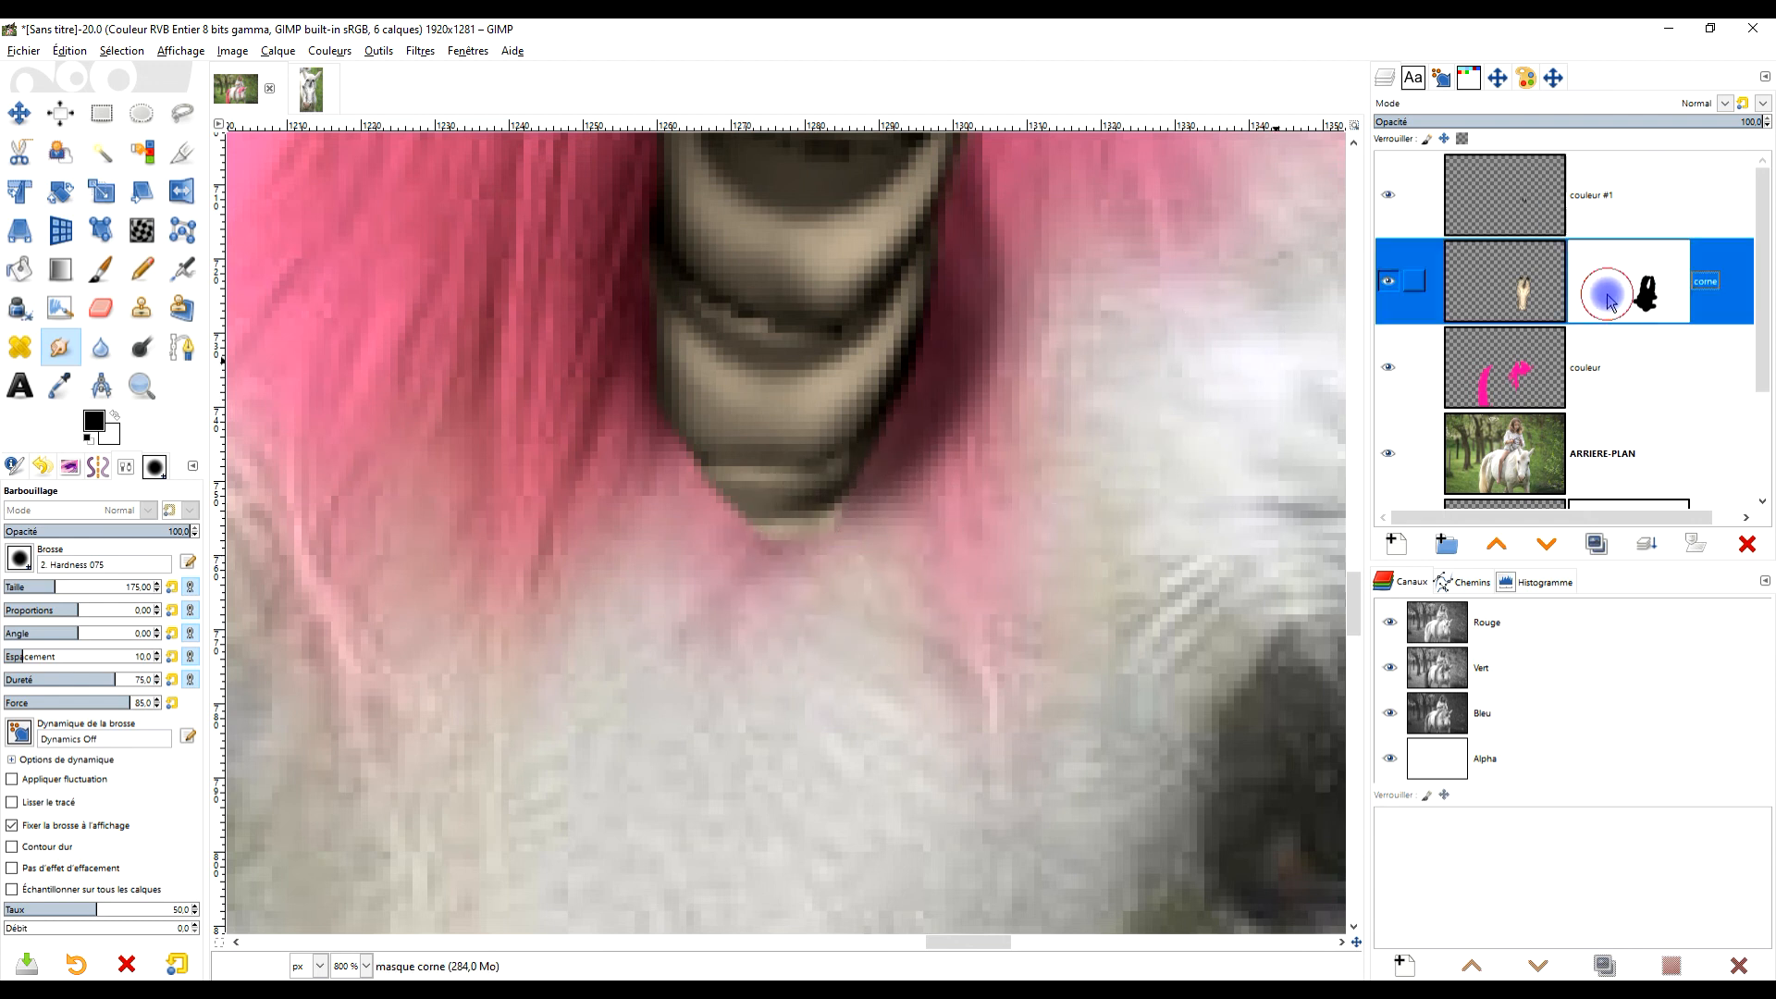
{"action": "left_click", "coordinate": [101, 268]}
{"action": "scroll", "coordinate": [813, 601], "scroll_direction": "up", "scroll_amount": 1}
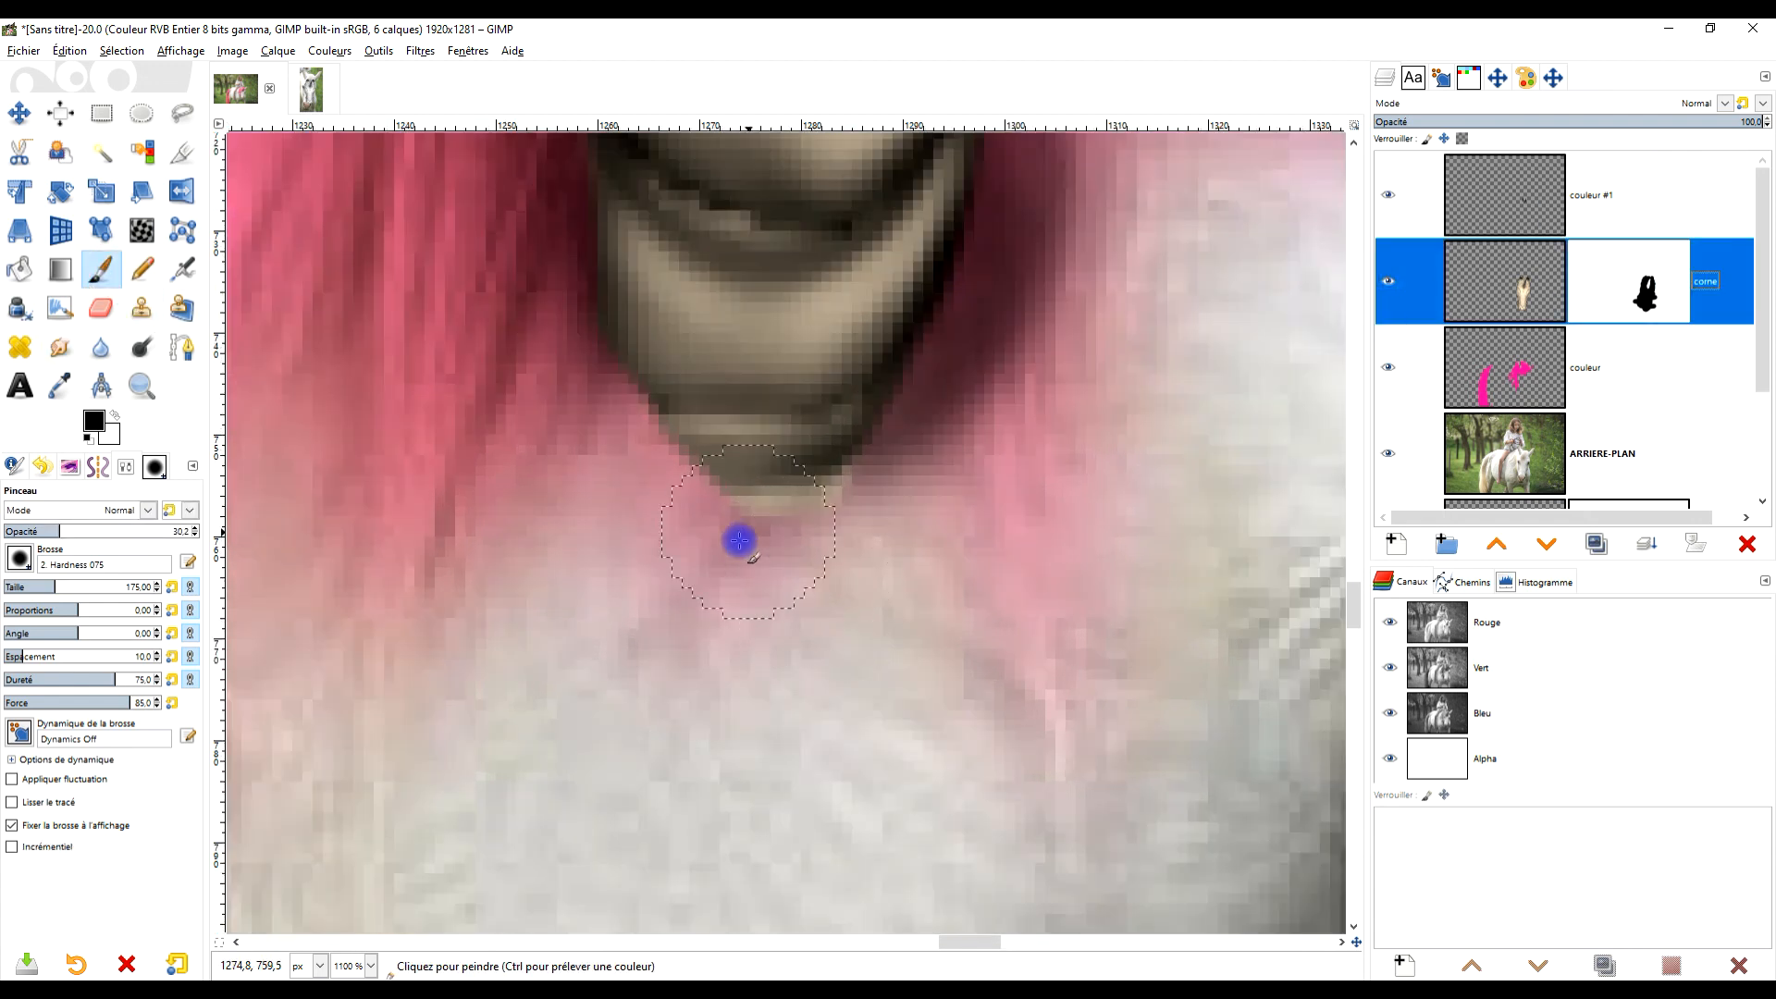
{"action": "left_click", "coordinate": [792, 552]}
{"action": "left_click", "coordinate": [884, 514]}
{"action": "mouse_move", "coordinate": [770, 538]}
{"action": "left_mouse_down"}
{"action": "mouse_move", "coordinate": [694, 519]}
{"action": "mouse_move", "coordinate": [718, 539]}
{"action": "mouse_move", "coordinate": [804, 524]}
{"action": "left_mouse_up"}
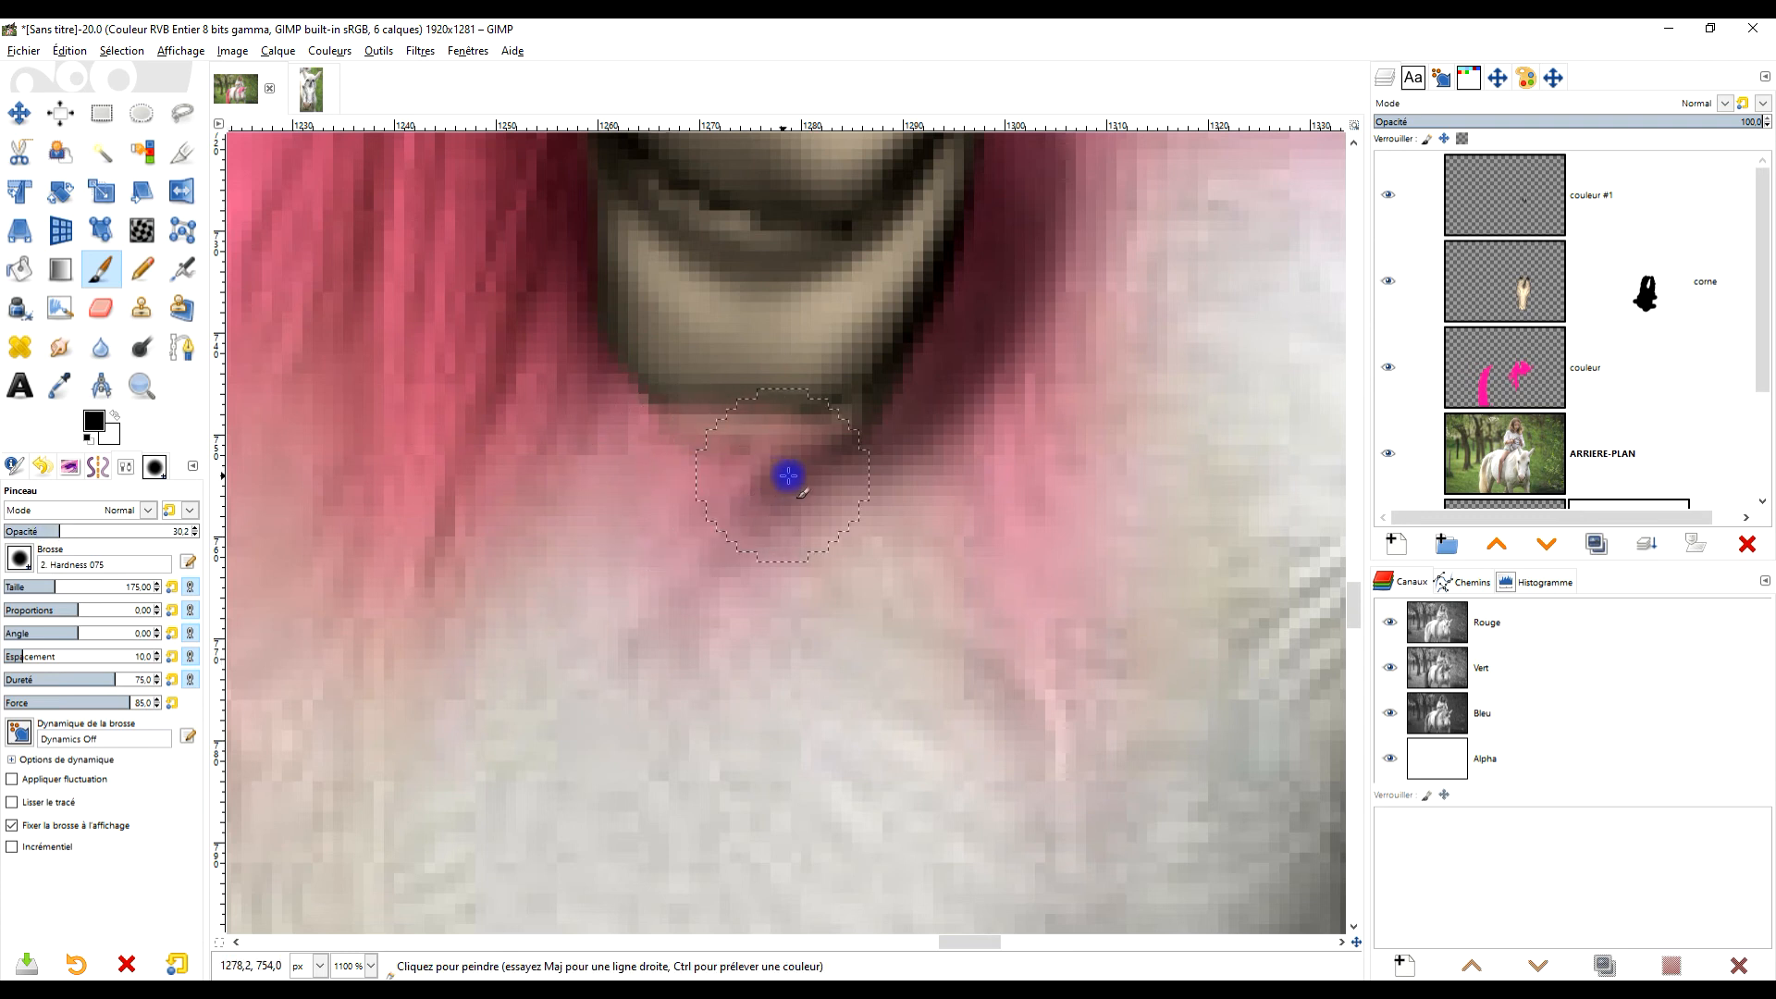
Rename the couleur #1 layer as OMBRE.
{"action": "scroll", "coordinate": [873, 569], "scroll_direction": "down", "scroll_amount": 6}
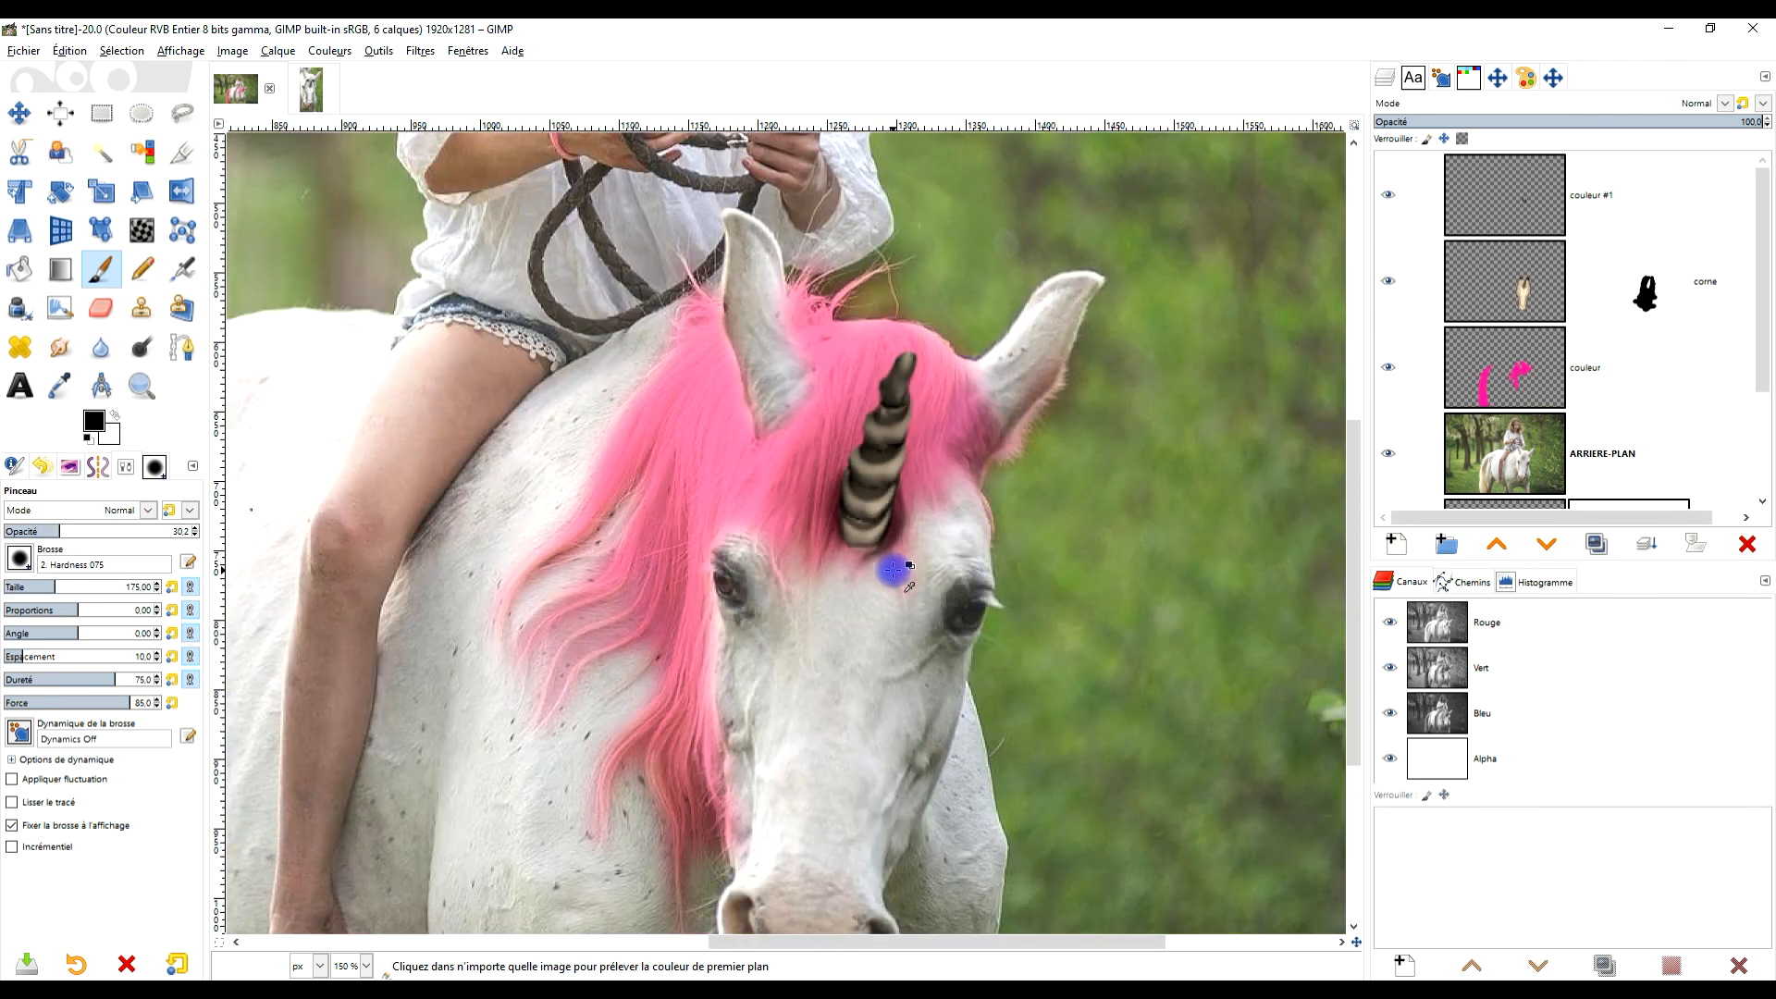
{"action": "scroll", "coordinate": [891, 567], "scroll_direction": "up", "scroll_amount": 4}
{"action": "left_click", "coordinate": [1549, 213]}
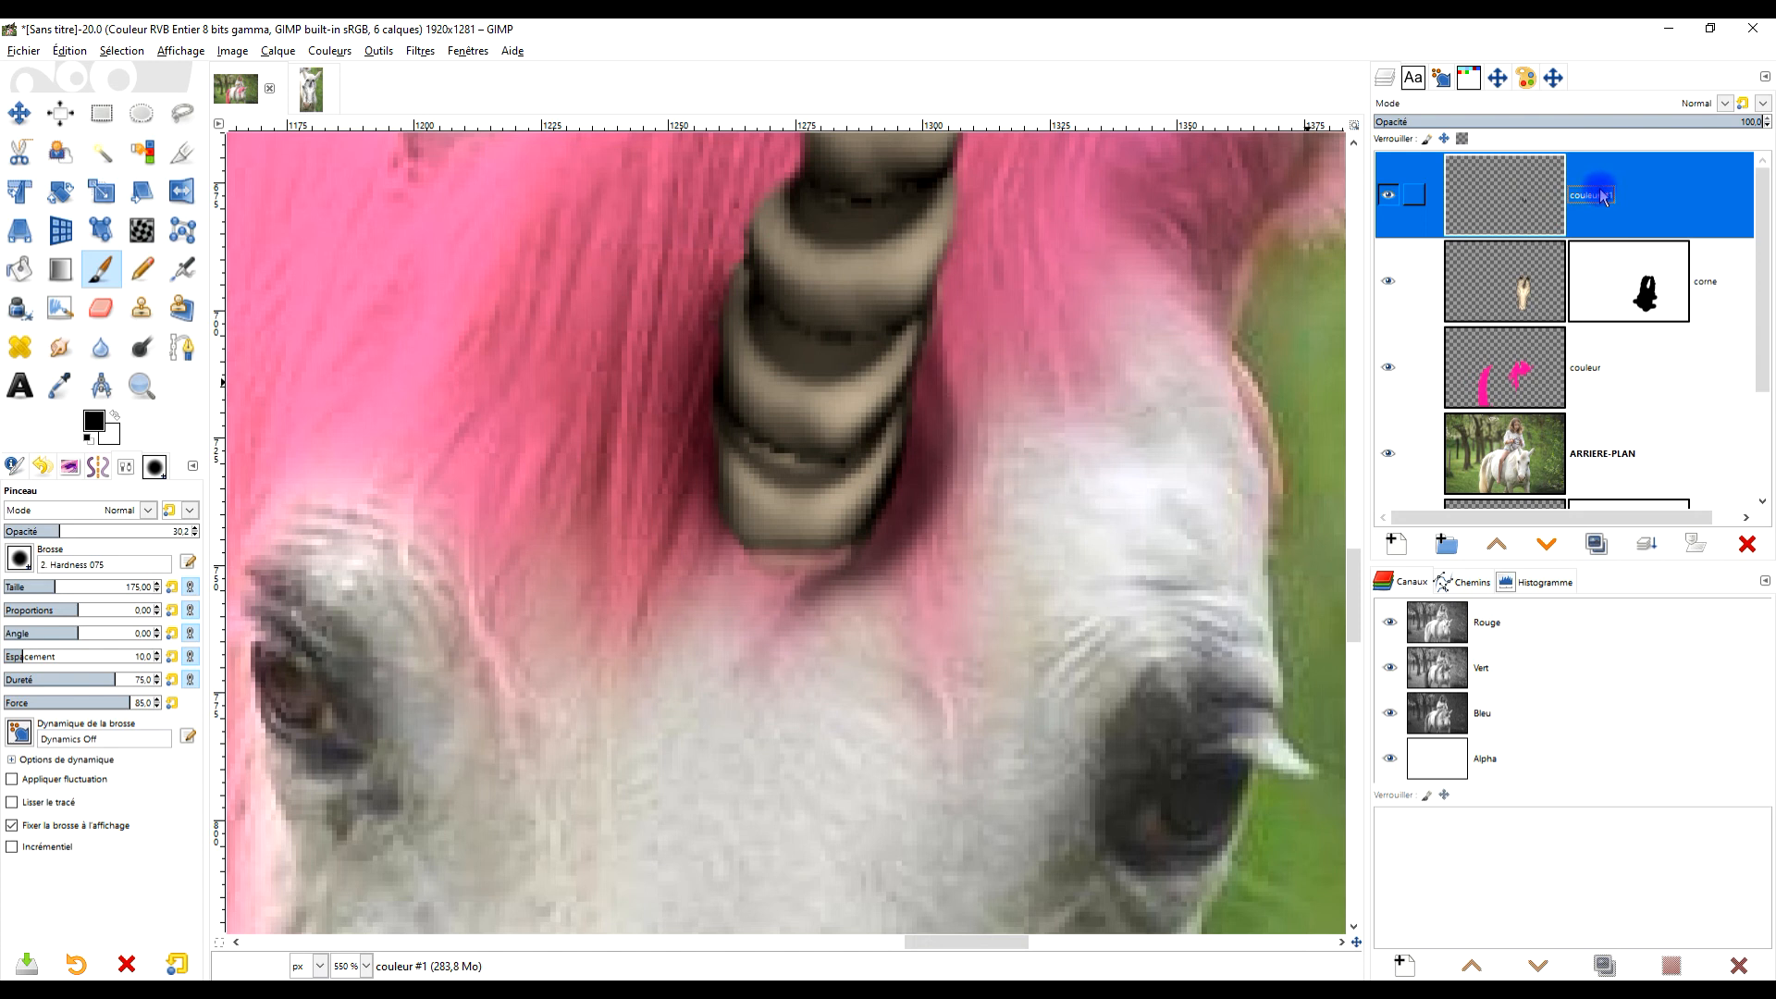
{"action": "key", "text": "Caps_Lock"}
{"action": "type", "text": "OMBR"}
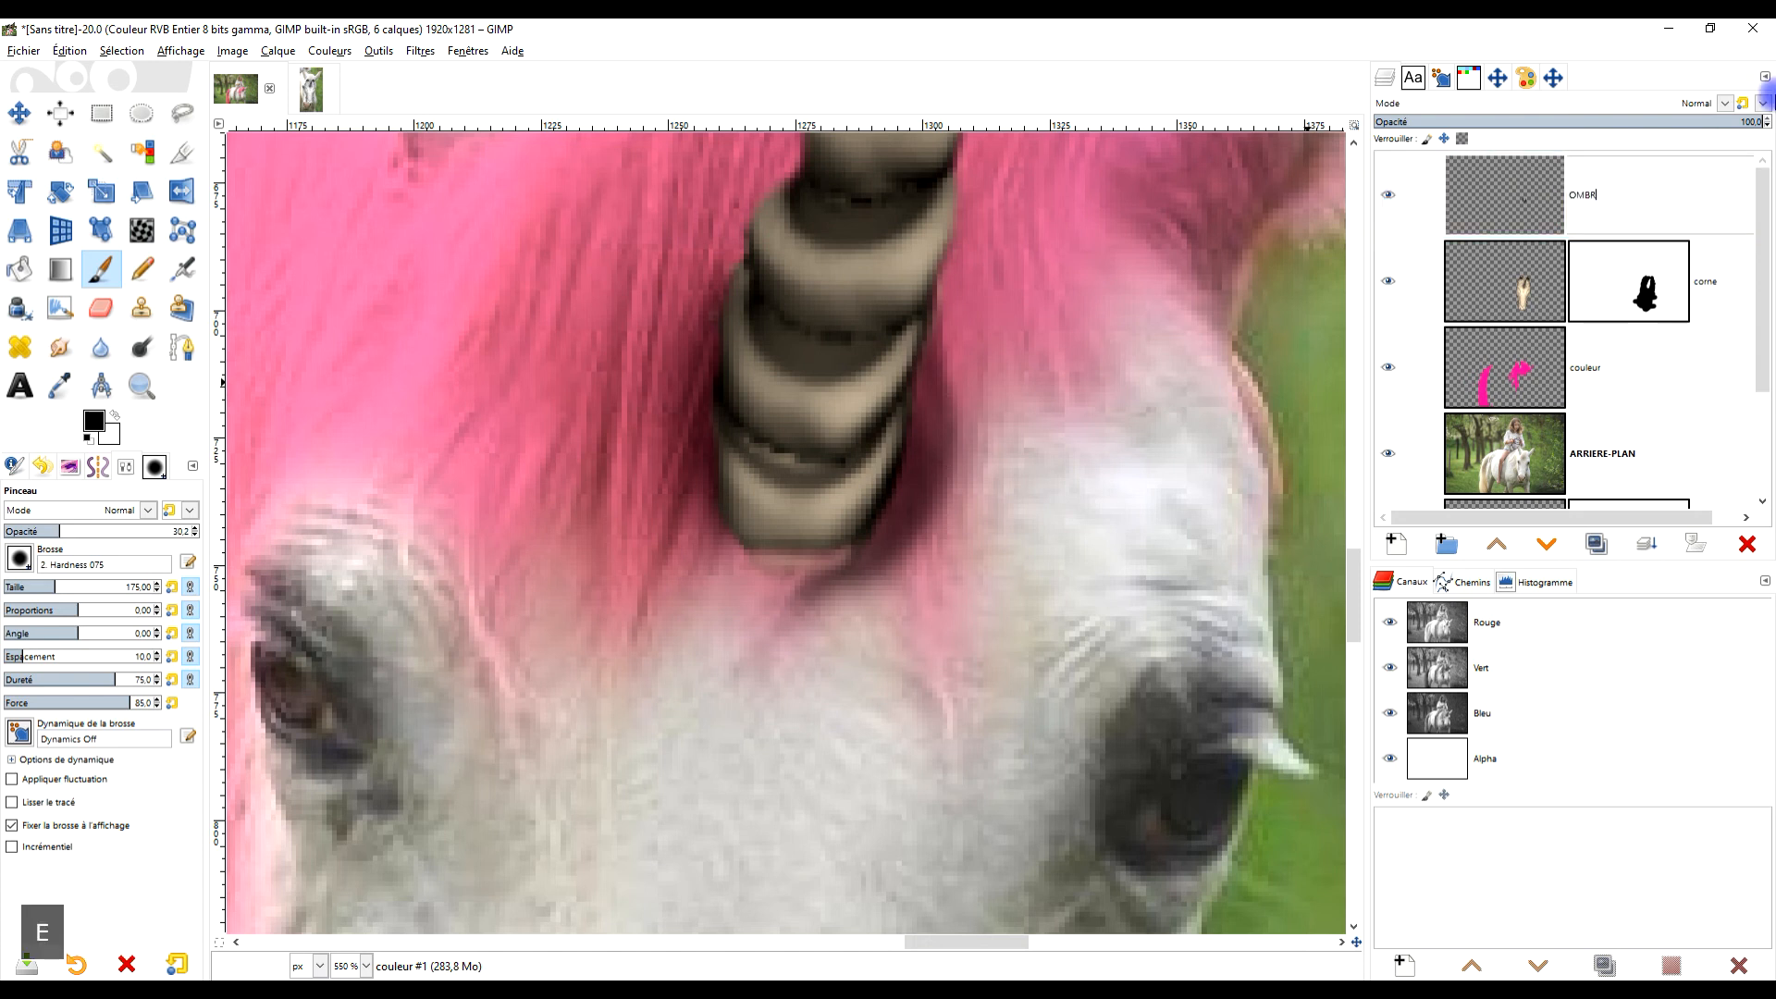
{"action": "type", "text": "E"}
{"action": "key", "text": "Return"}
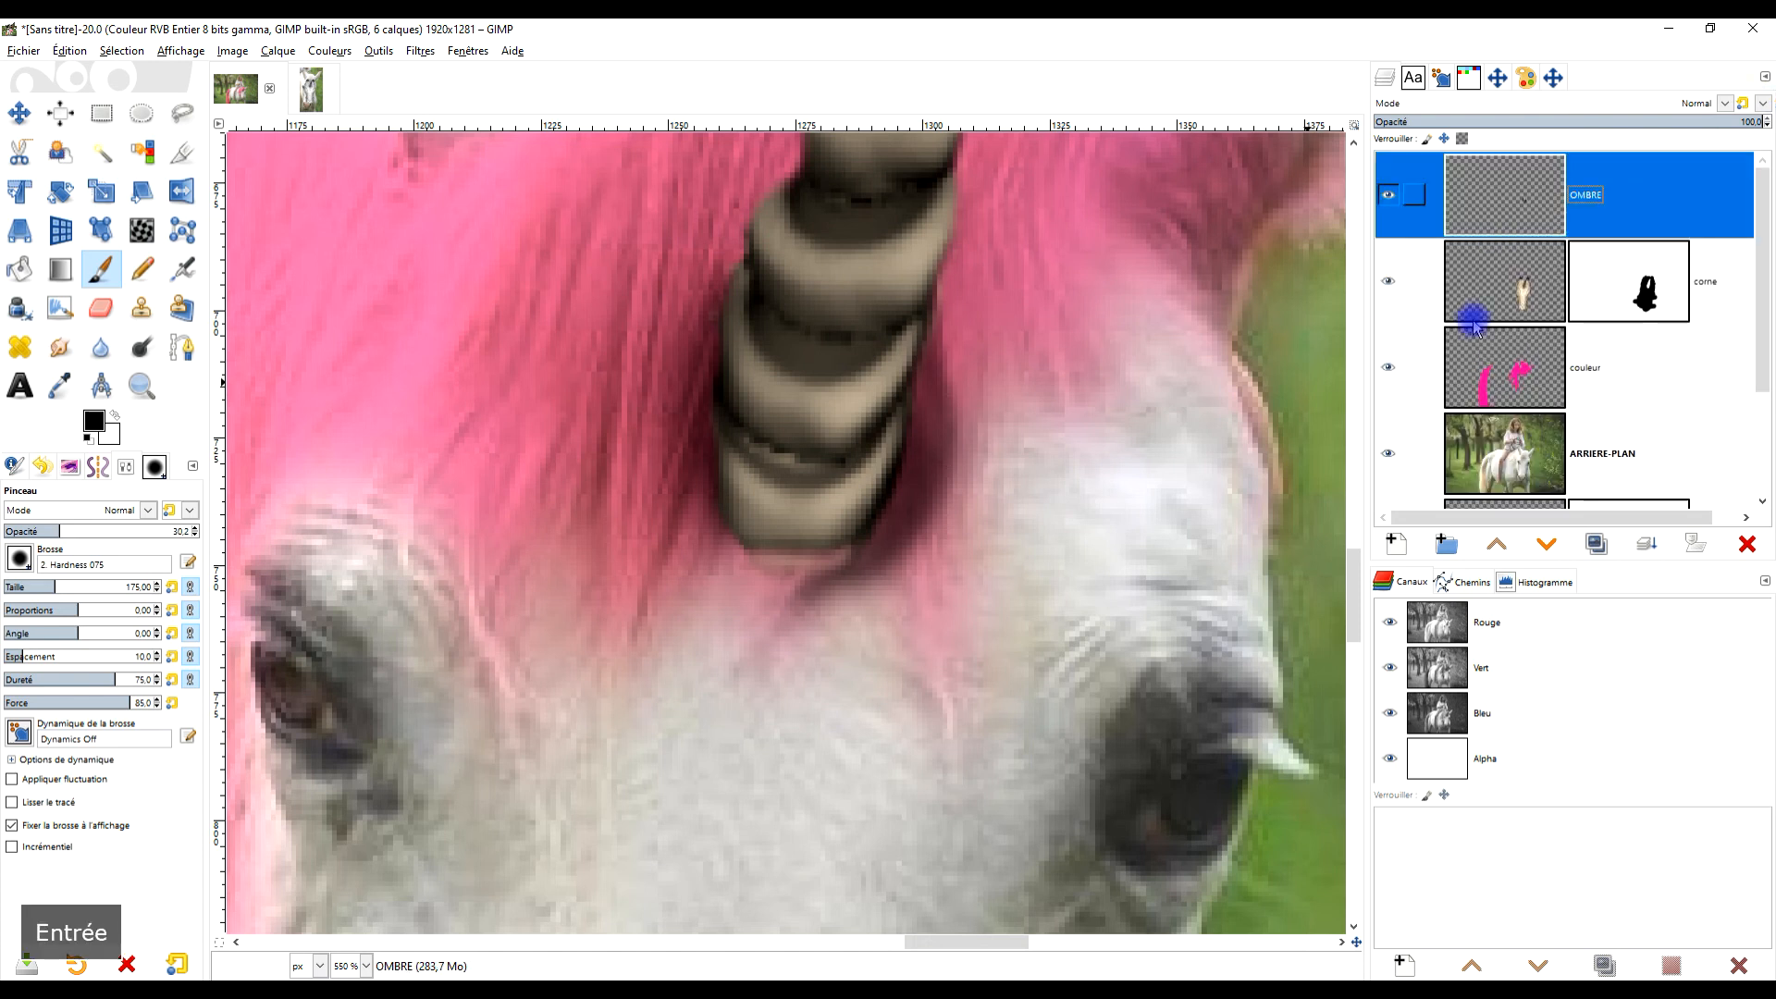
Smudge the shadow around the horn's base into the forehead with the size 175 brush on the OMBRE layer.
{"action": "left_click", "coordinate": [59, 346]}
{"action": "scroll", "coordinate": [891, 516], "scroll_direction": "up", "scroll_amount": 2}
{"action": "mouse_move", "coordinate": [721, 700]}
{"action": "left_mouse_down"}
{"action": "mouse_move", "coordinate": [780, 662]}
{"action": "mouse_move", "coordinate": [832, 706]}
{"action": "mouse_move", "coordinate": [713, 660]}
{"action": "mouse_move", "coordinate": [768, 668]}
{"action": "mouse_move", "coordinate": [648, 651]}
{"action": "mouse_move", "coordinate": [835, 680]}
{"action": "mouse_move", "coordinate": [760, 649]}
{"action": "mouse_move", "coordinate": [796, 663]}
{"action": "mouse_move", "coordinate": [829, 620]}
{"action": "mouse_move", "coordinate": [715, 670]}
{"action": "mouse_move", "coordinate": [641, 654]}
{"action": "mouse_move", "coordinate": [906, 627]}
{"action": "mouse_move", "coordinate": [965, 644]}
{"action": "mouse_move", "coordinate": [846, 655]}
{"action": "mouse_move", "coordinate": [782, 639]}
{"action": "mouse_move", "coordinate": [665, 667]}
{"action": "mouse_move", "coordinate": [629, 655]}
{"action": "mouse_move", "coordinate": [746, 666]}
{"action": "mouse_move", "coordinate": [778, 643]}
{"action": "mouse_move", "coordinate": [588, 625]}
{"action": "mouse_move", "coordinate": [792, 645]}
{"action": "mouse_move", "coordinate": [885, 608]}
{"action": "mouse_move", "coordinate": [870, 570]}
{"action": "mouse_move", "coordinate": [946, 577]}
{"action": "left_mouse_up"}
{"action": "scroll", "coordinate": [945, 576], "scroll_direction": "down", "scroll_amount": 1}
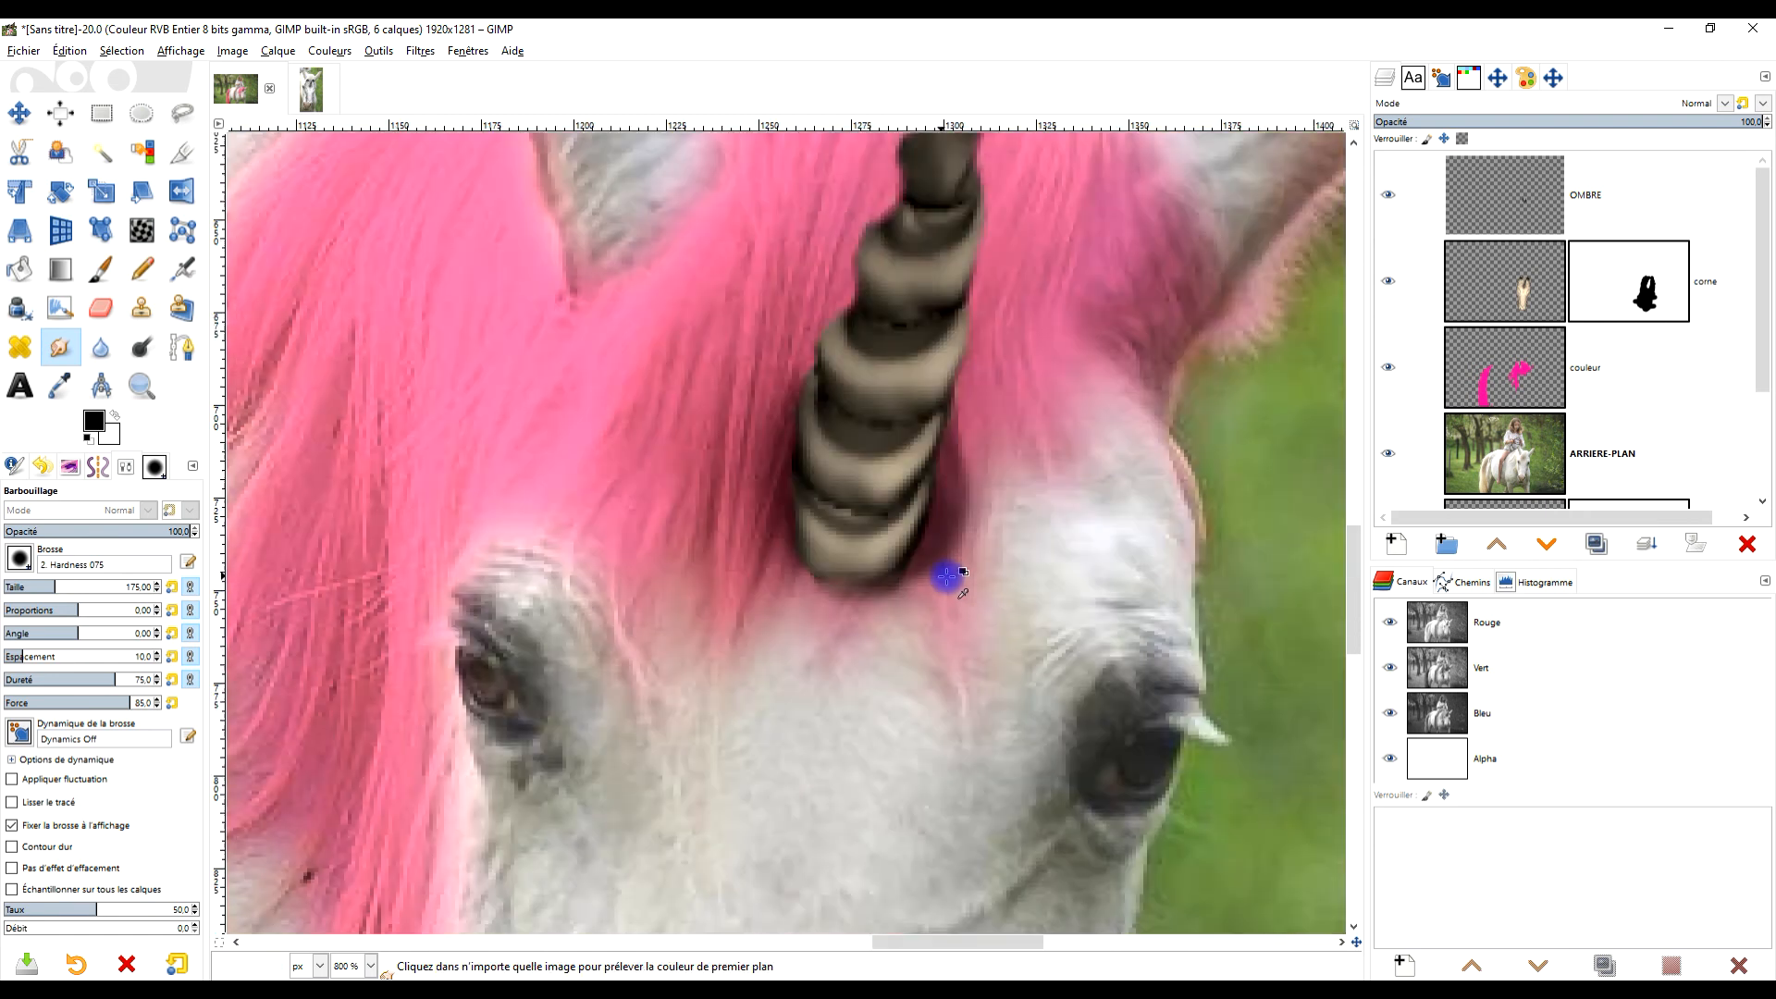
{"action": "scroll", "coordinate": [948, 575], "scroll_direction": "down", "scroll_amount": 5}
{"action": "scroll", "coordinate": [967, 555], "scroll_direction": "up", "scroll_amount": 5}
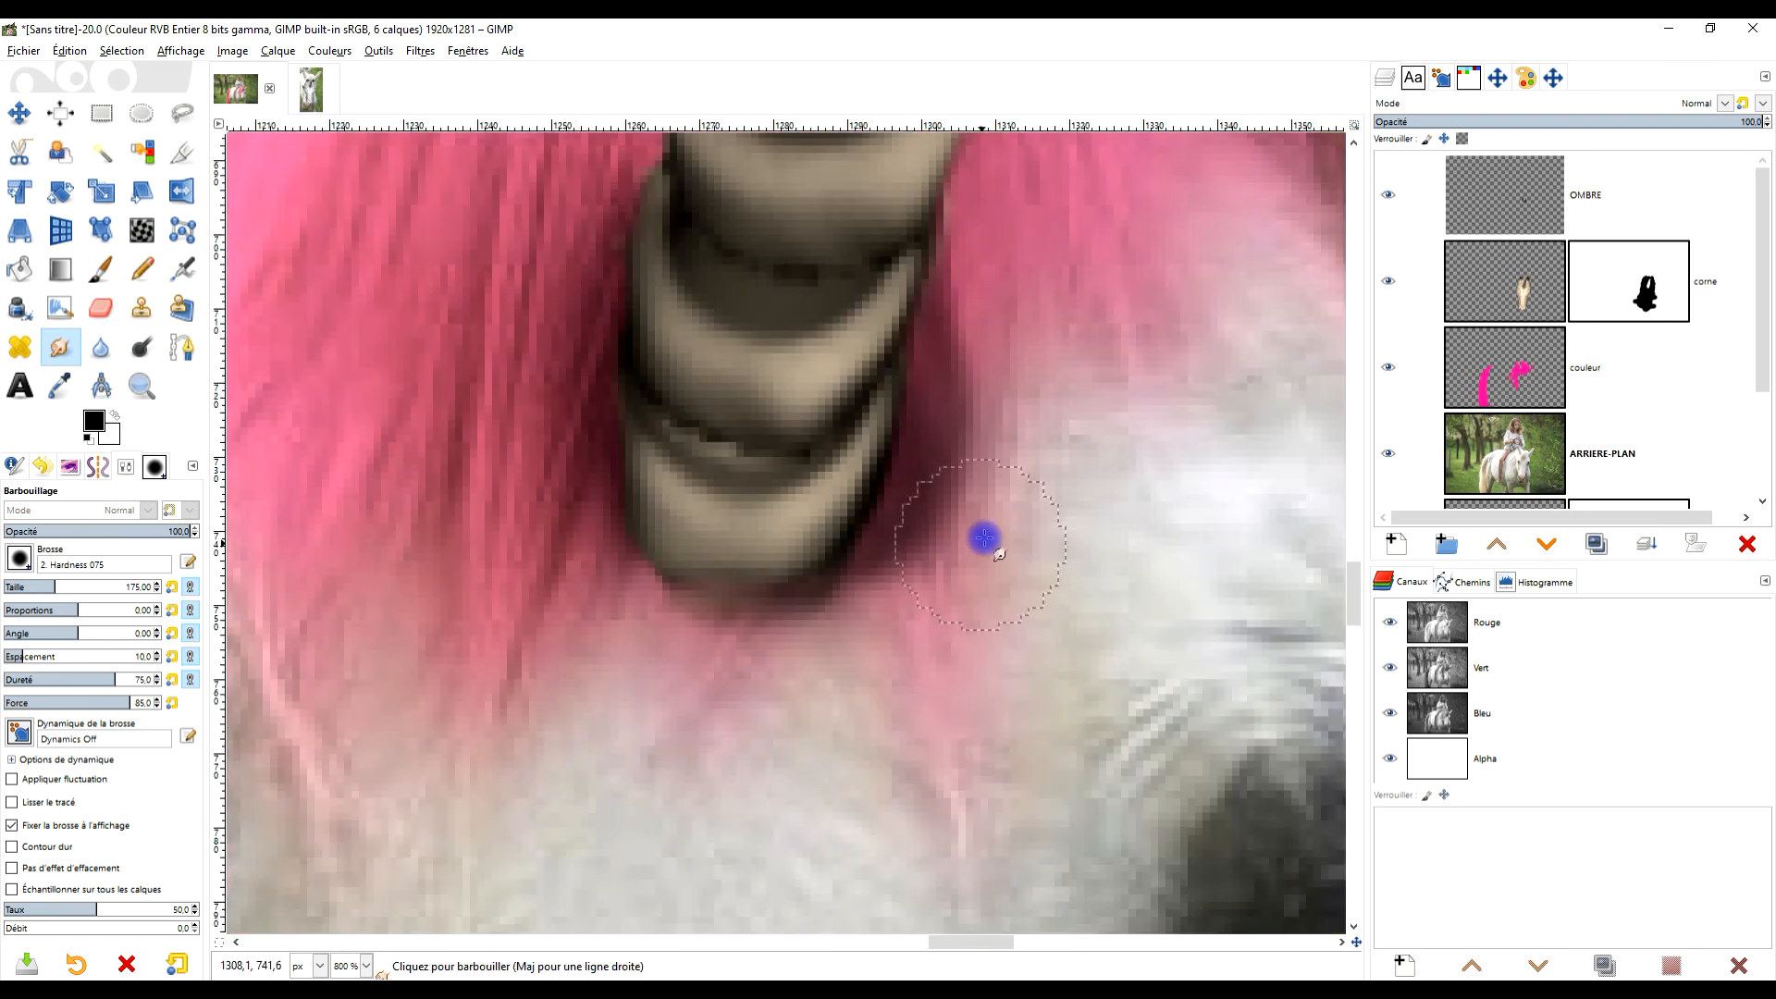
Lower the OMBRE layer's opacity to 64.8 while judging the shadow at full-image scale.
{"action": "left_click", "coordinate": [1635, 211]}
{"action": "left_click_drag", "start_coordinate": [1728, 120], "coordinate": [1720, 121]}
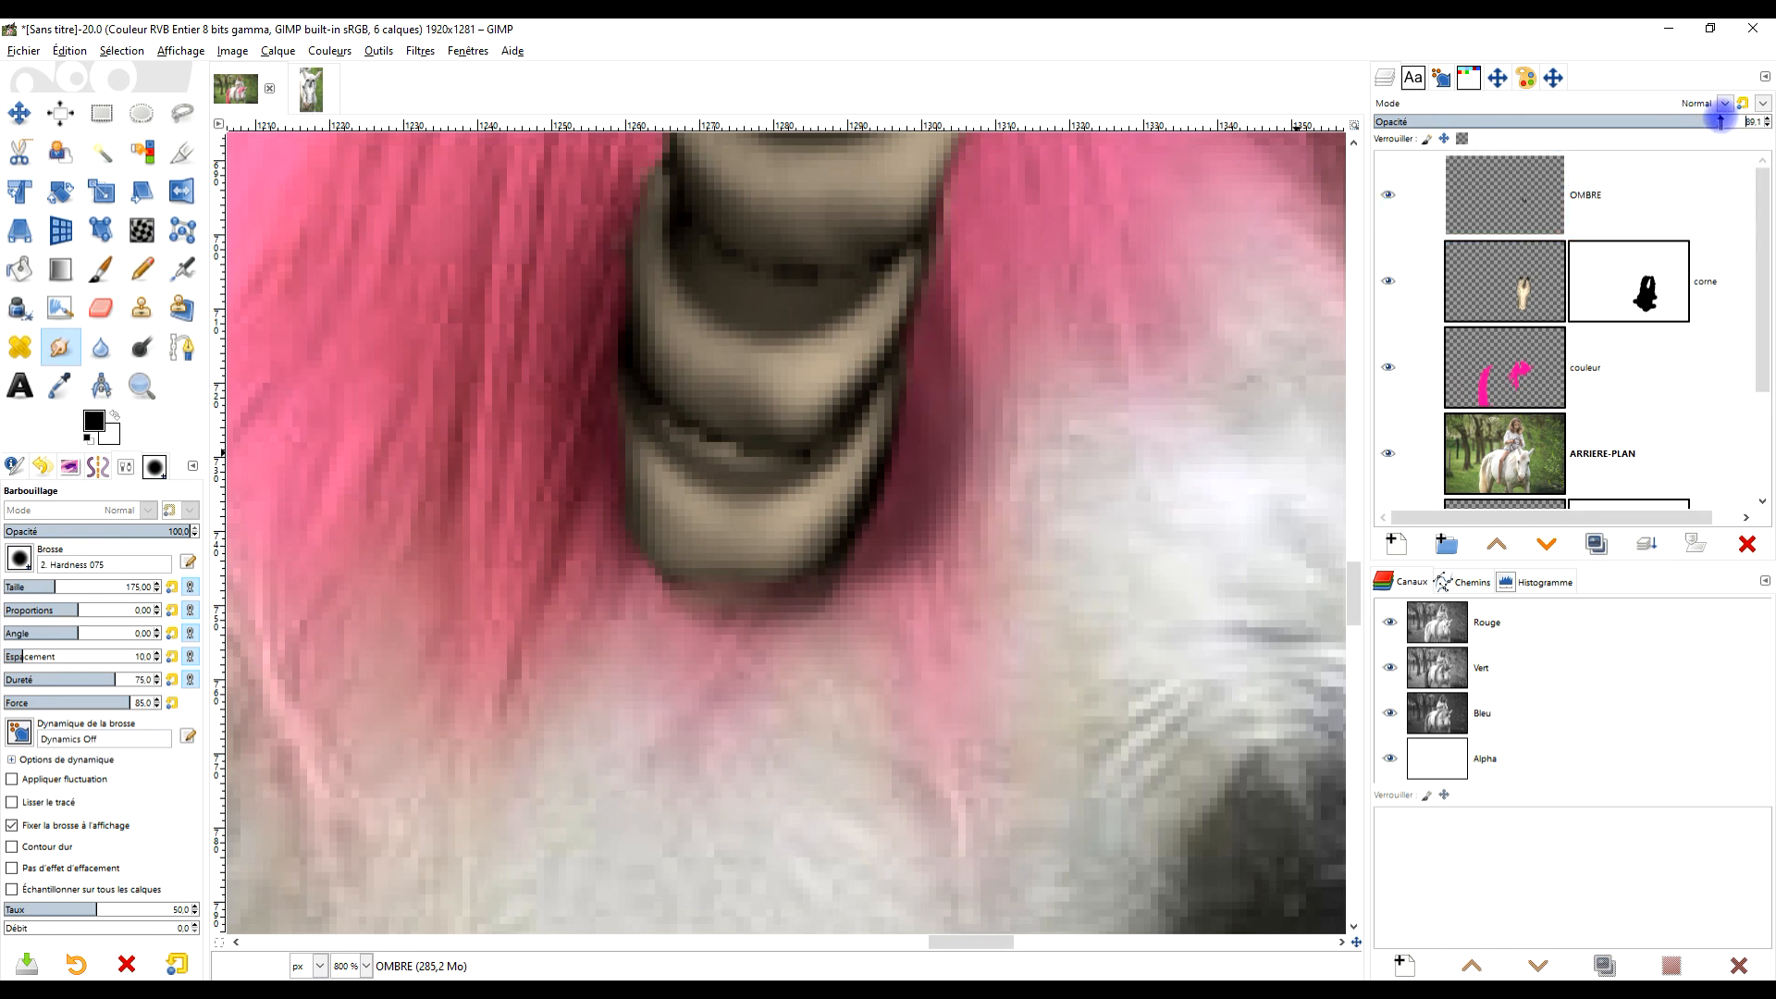
{"action": "scroll", "coordinate": [879, 448], "scroll_direction": "down", "scroll_amount": 8}
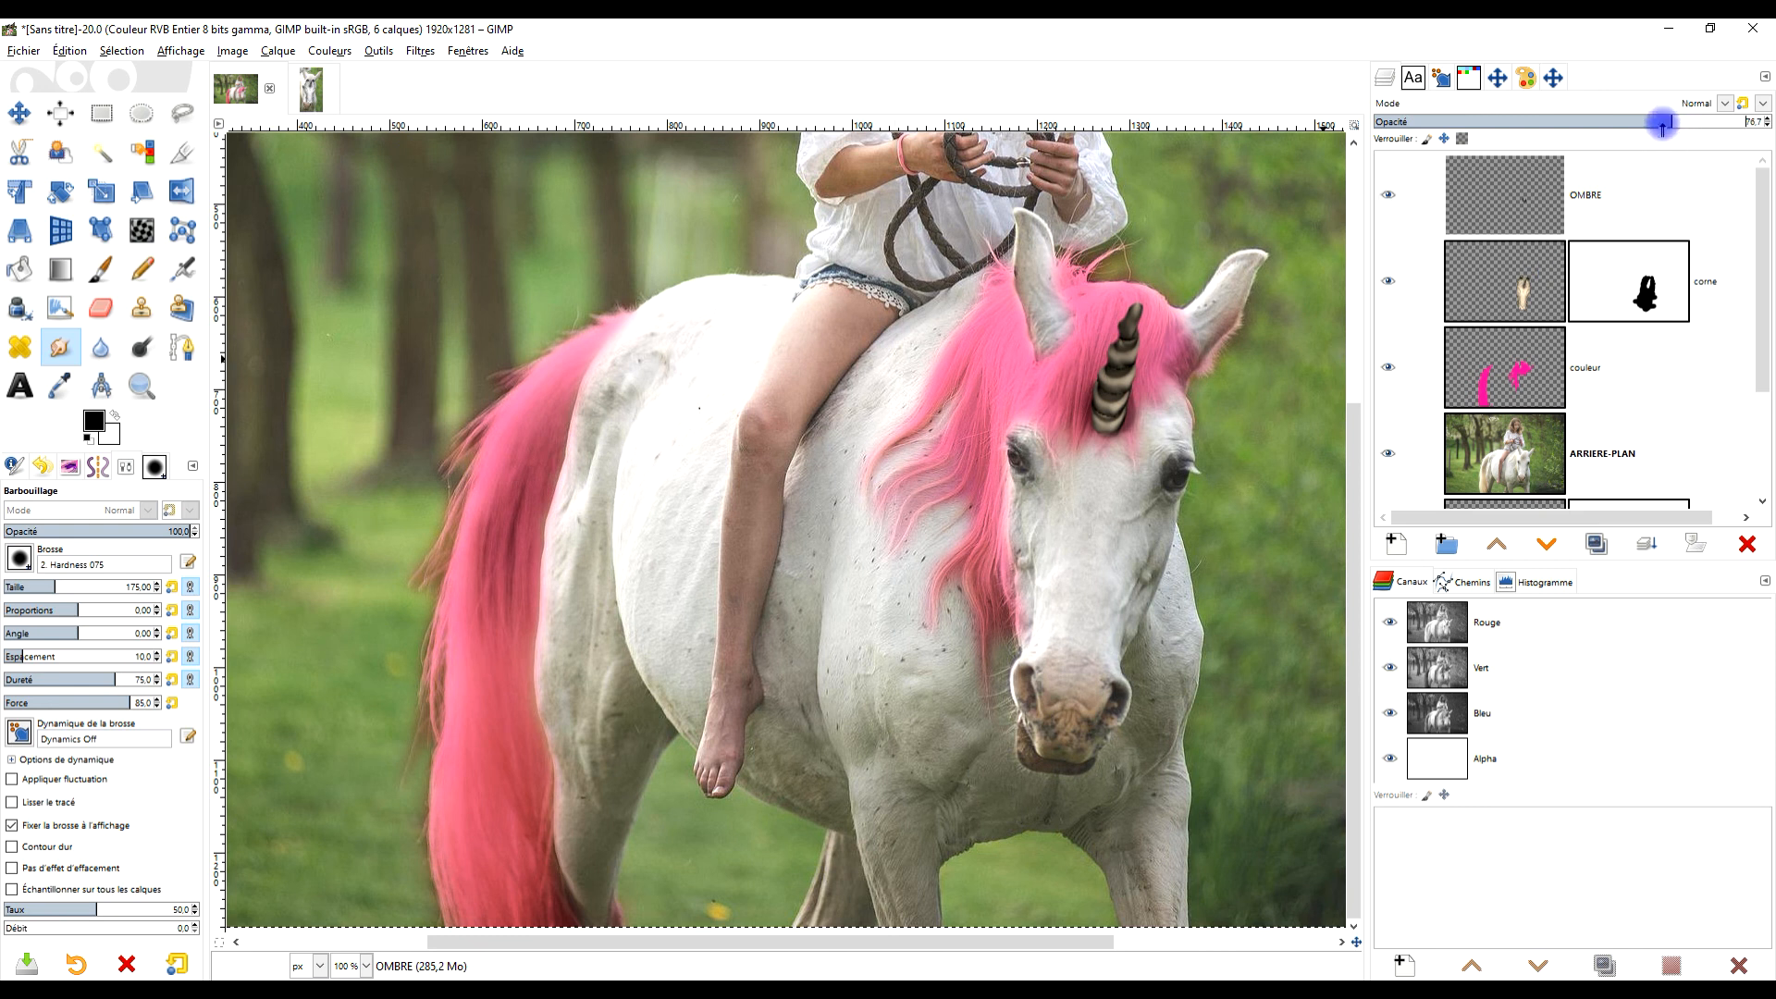
{"action": "scroll", "coordinate": [963, 535], "scroll_direction": "down", "scroll_amount": 2}
{"action": "scroll", "coordinate": [963, 518], "scroll_direction": "up", "scroll_amount": 2}
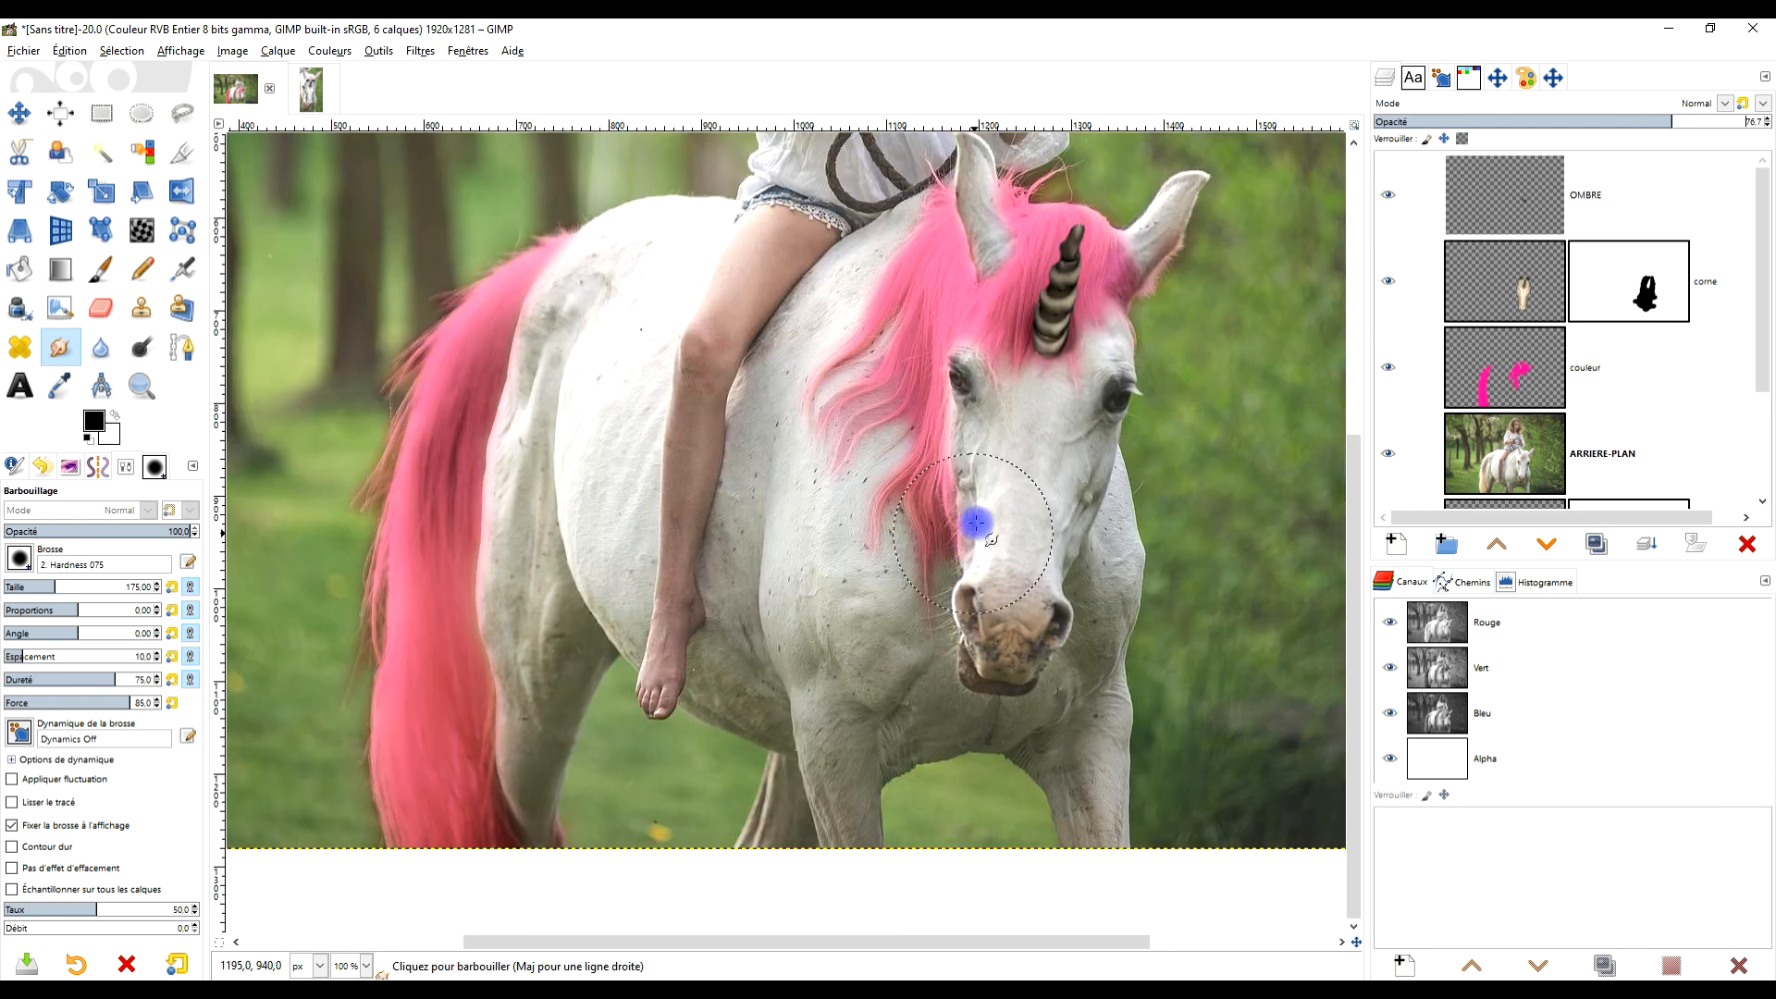
{"action": "left_click", "coordinate": [1614, 159]}
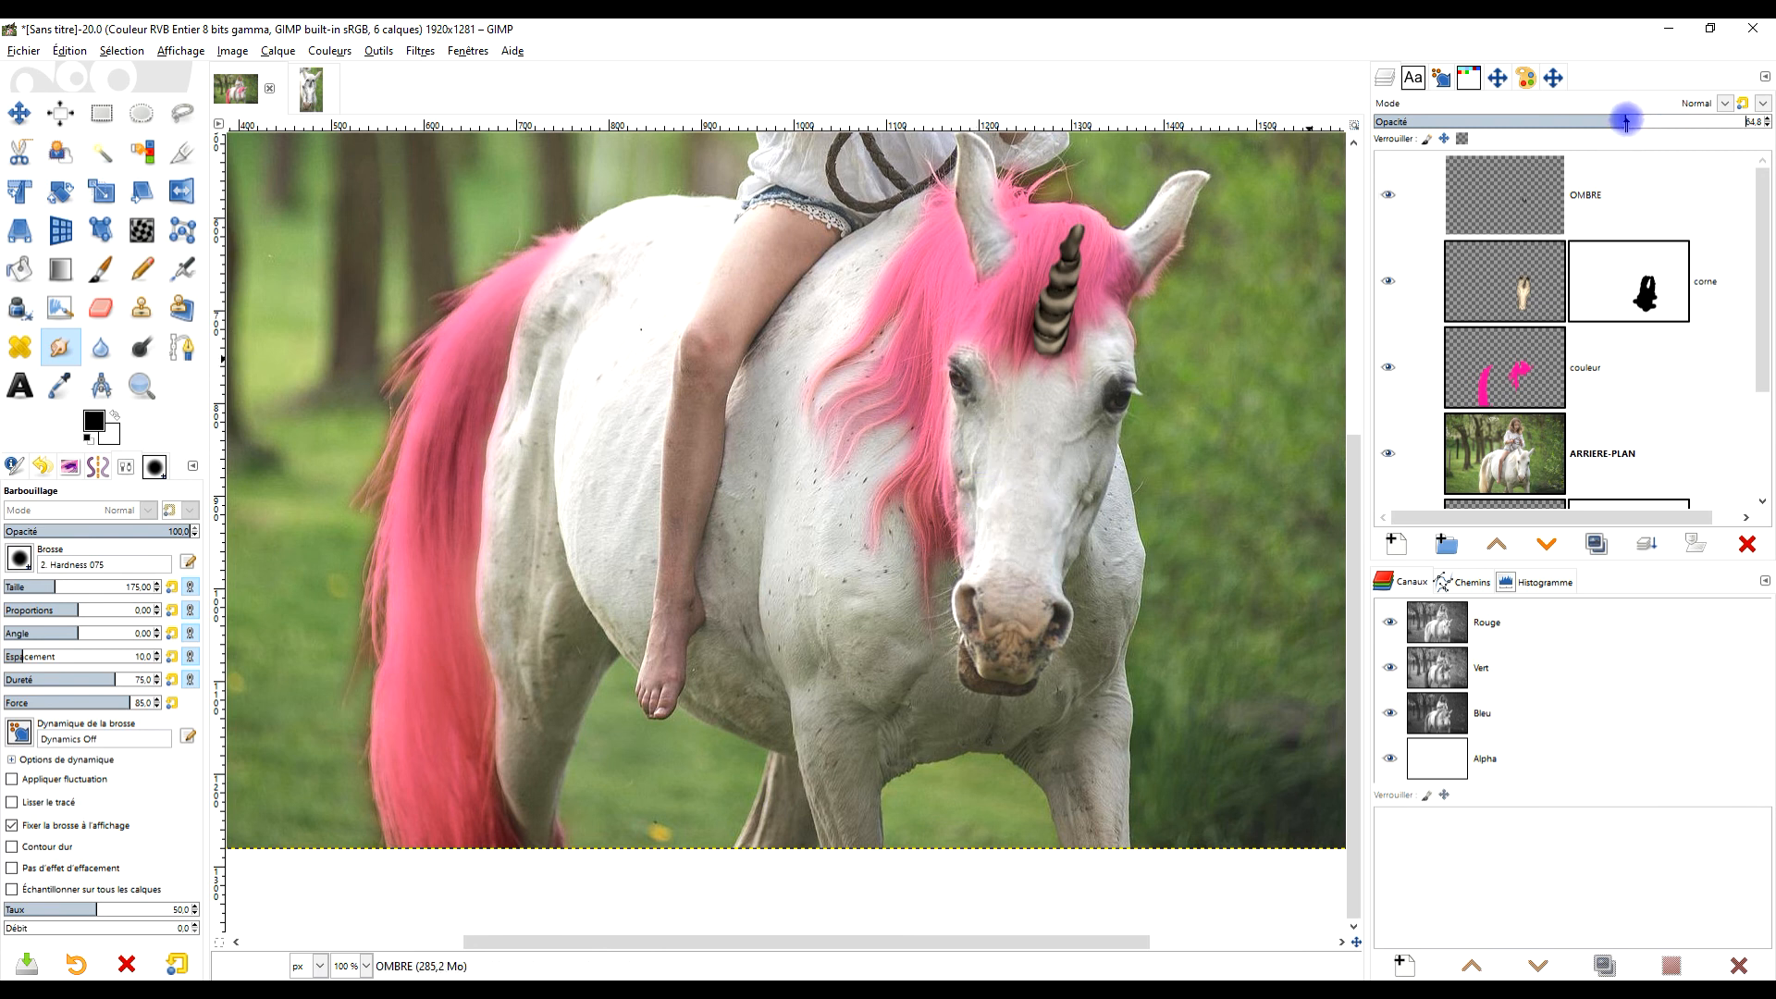
{"action": "scroll", "coordinate": [912, 555], "scroll_direction": "down", "scroll_amount": 1}
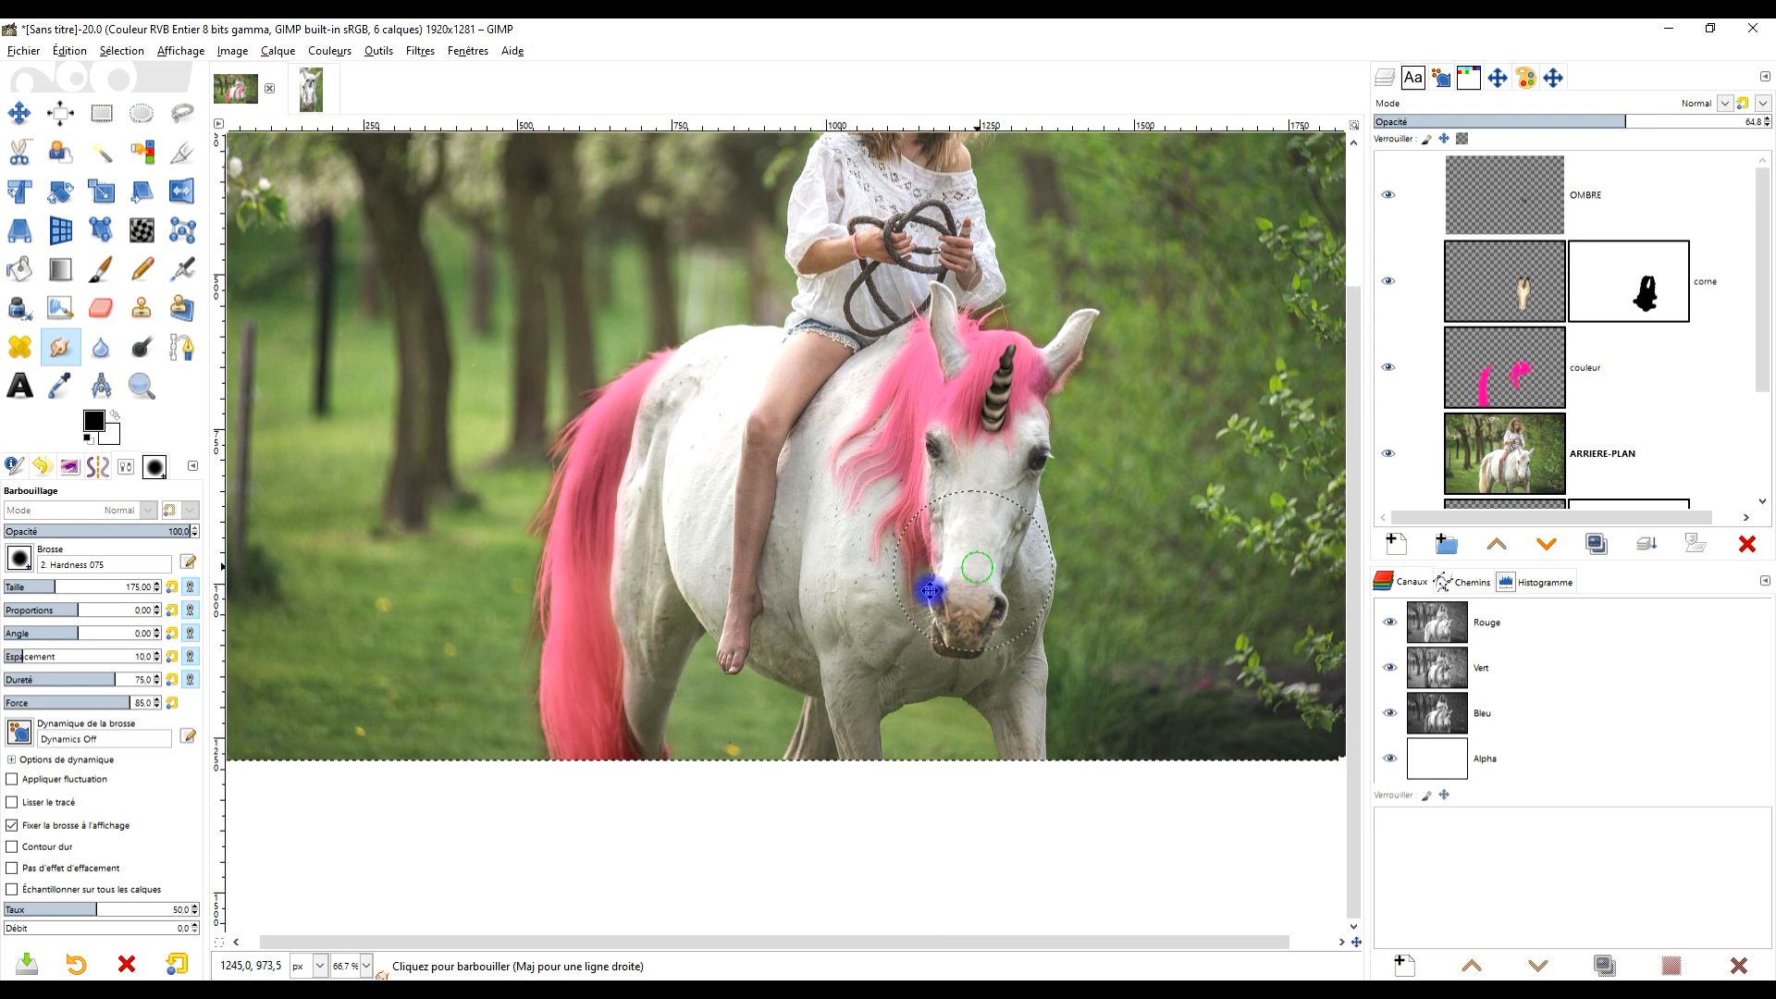
{"action": "scroll", "coordinate": [557, 651], "scroll_direction": "up", "scroll_amount": 2}
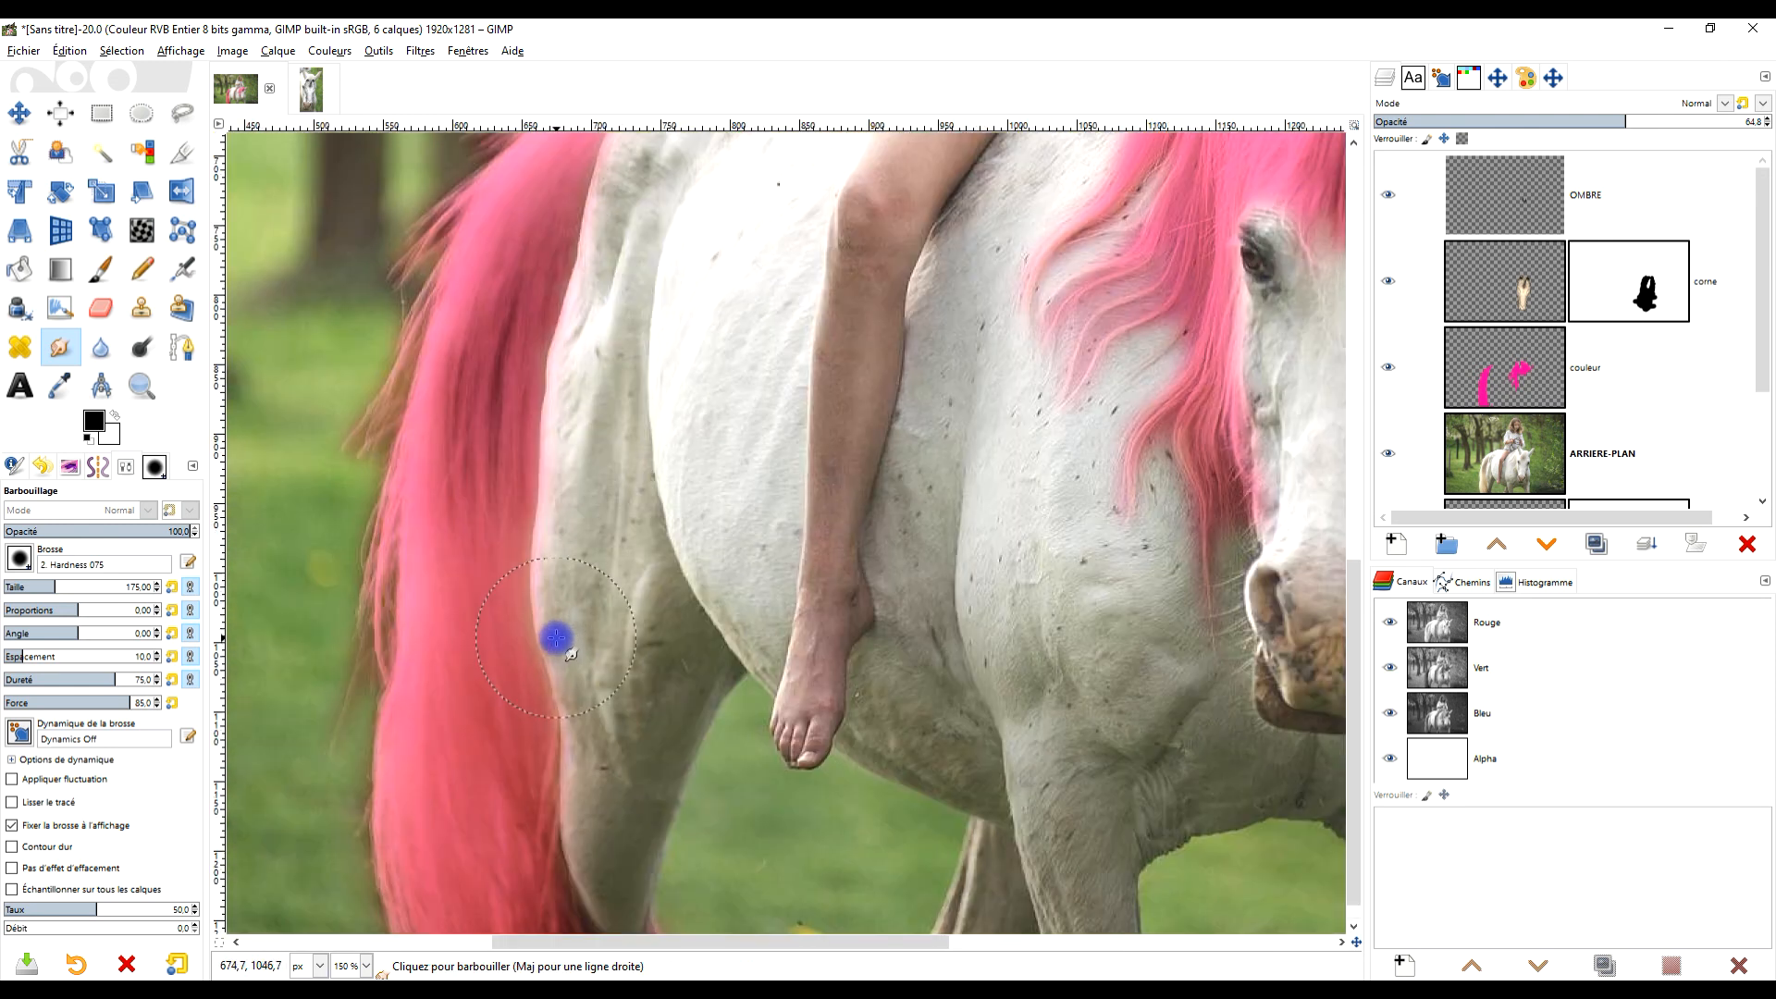
Rename the couleur layer as couleur QUEUE CRINIERE.
{"action": "left_click", "coordinate": [1510, 362]}
{"action": "double_click", "coordinate": [1610, 368]}
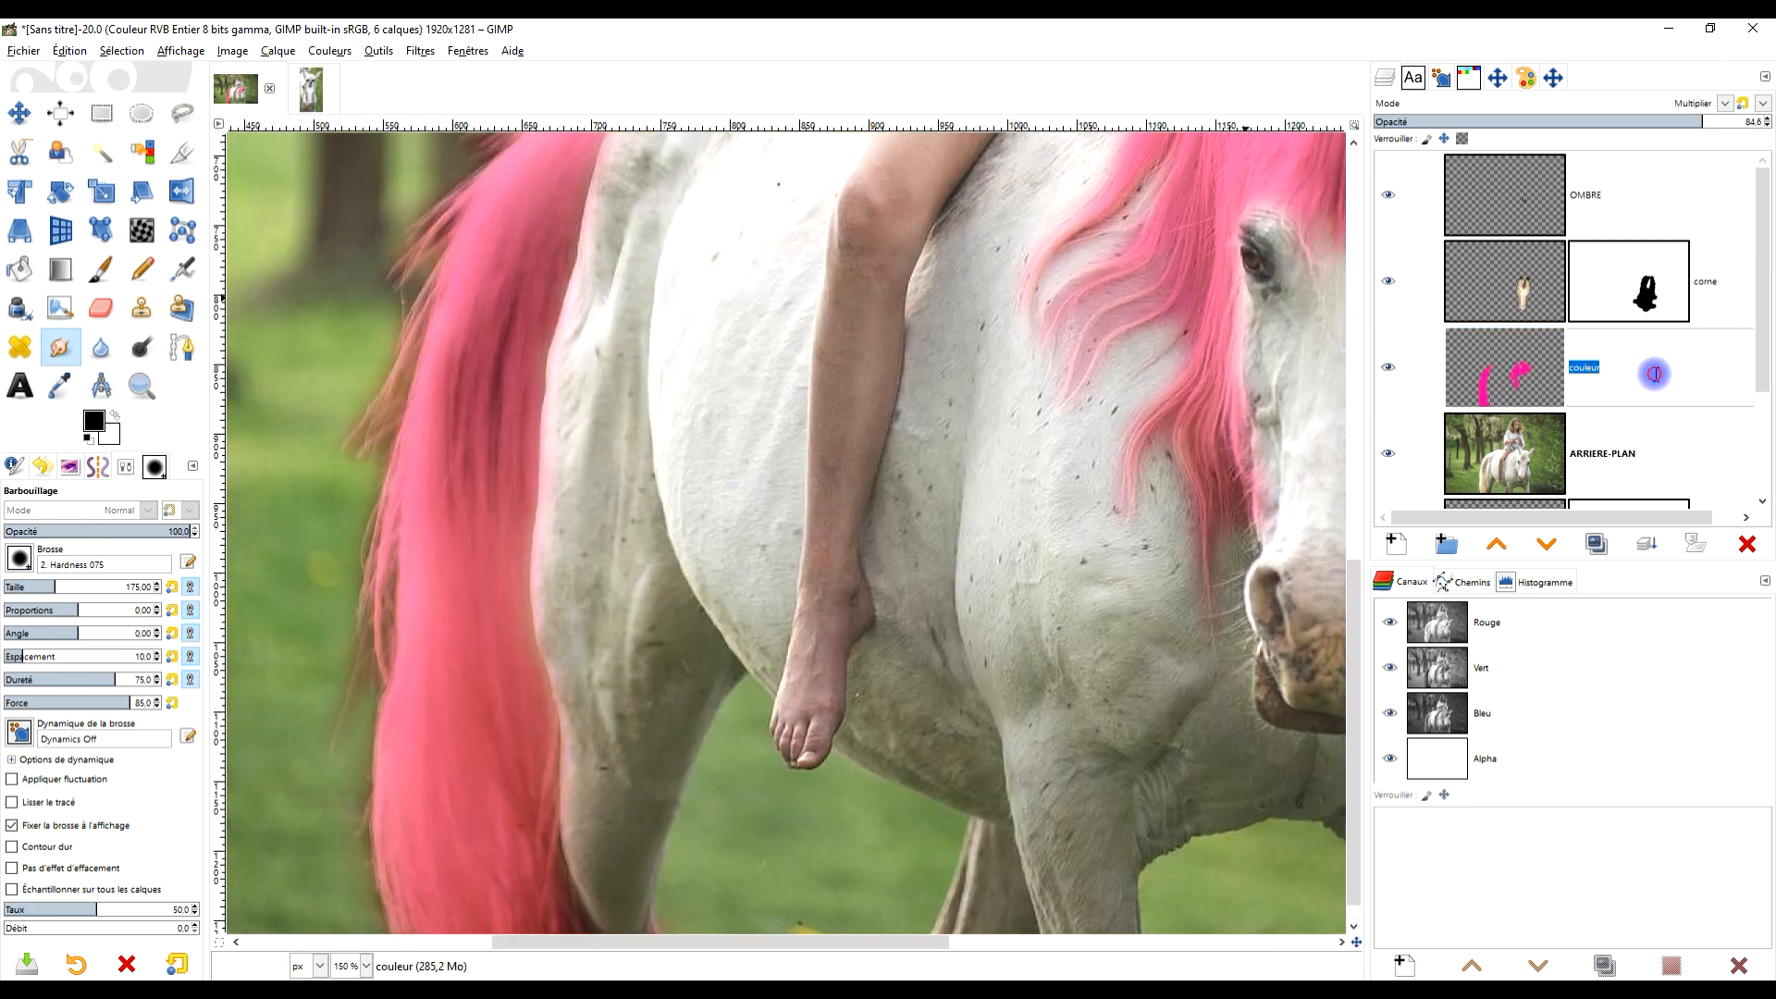
{"action": "key", "text": "End"}
{"action": "type", "text": "C"}
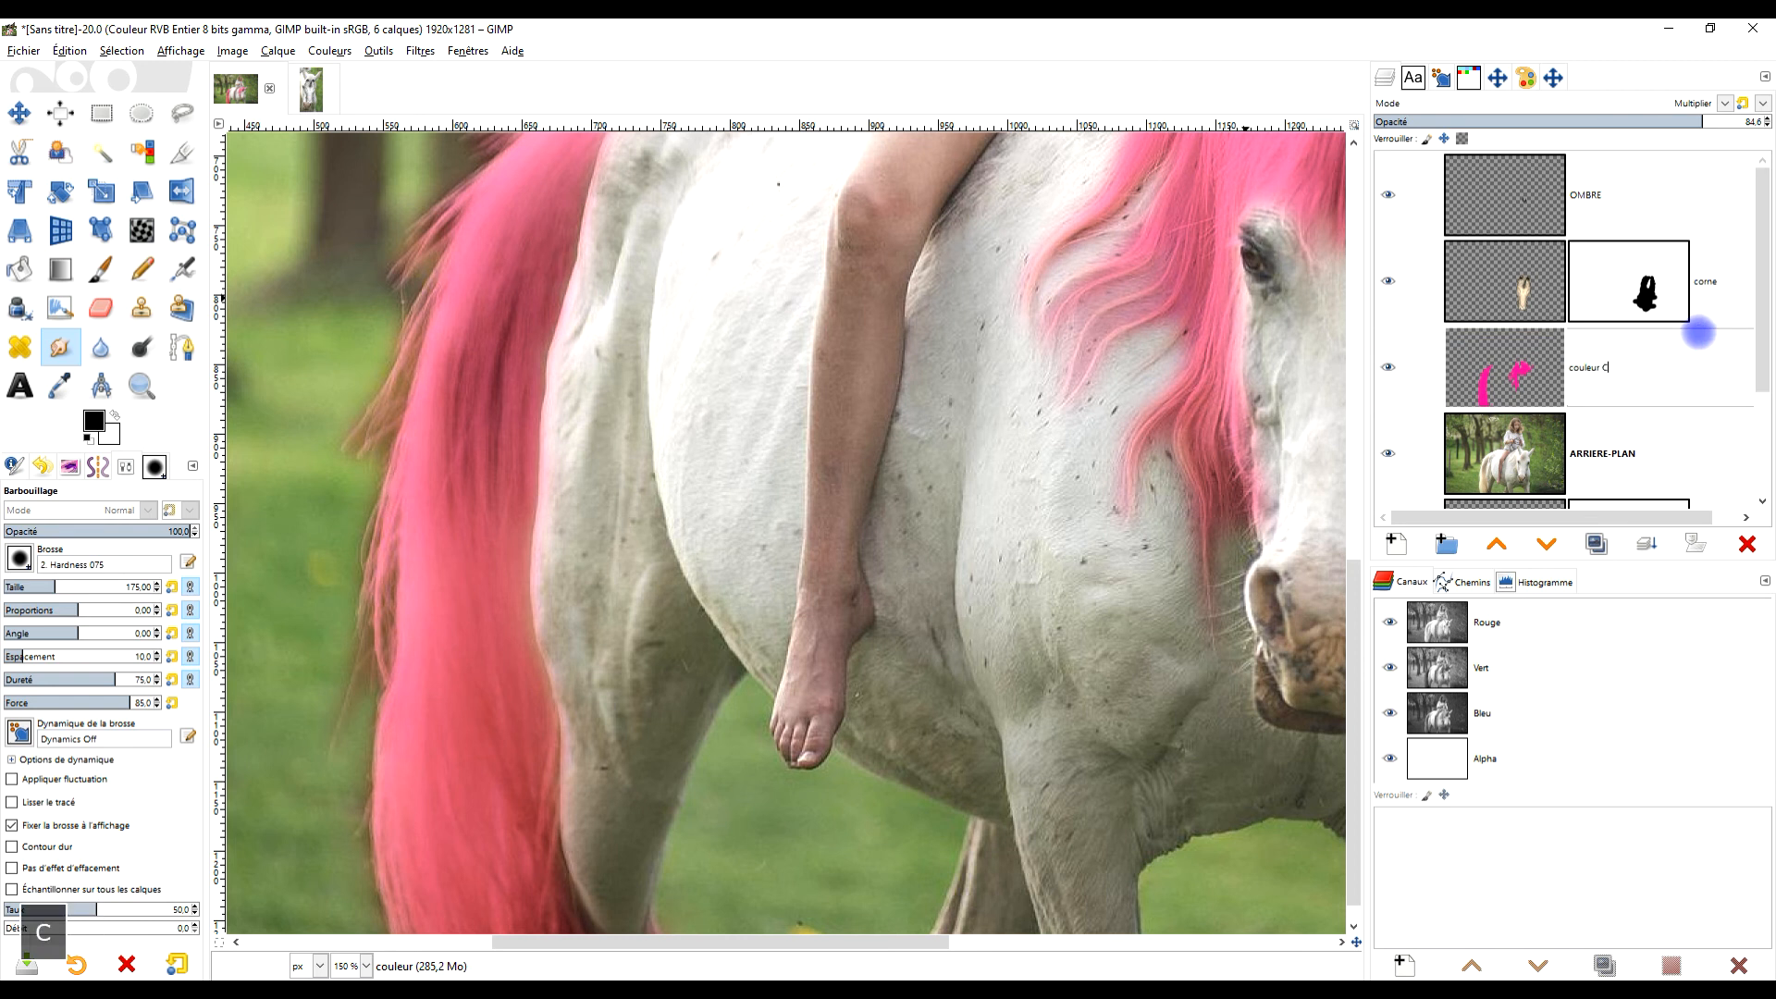
{"action": "key", "text": "BackSpace"}
{"action": "key", "text": "BackSpace"}
{"action": "type", "text": "QUEUE"}
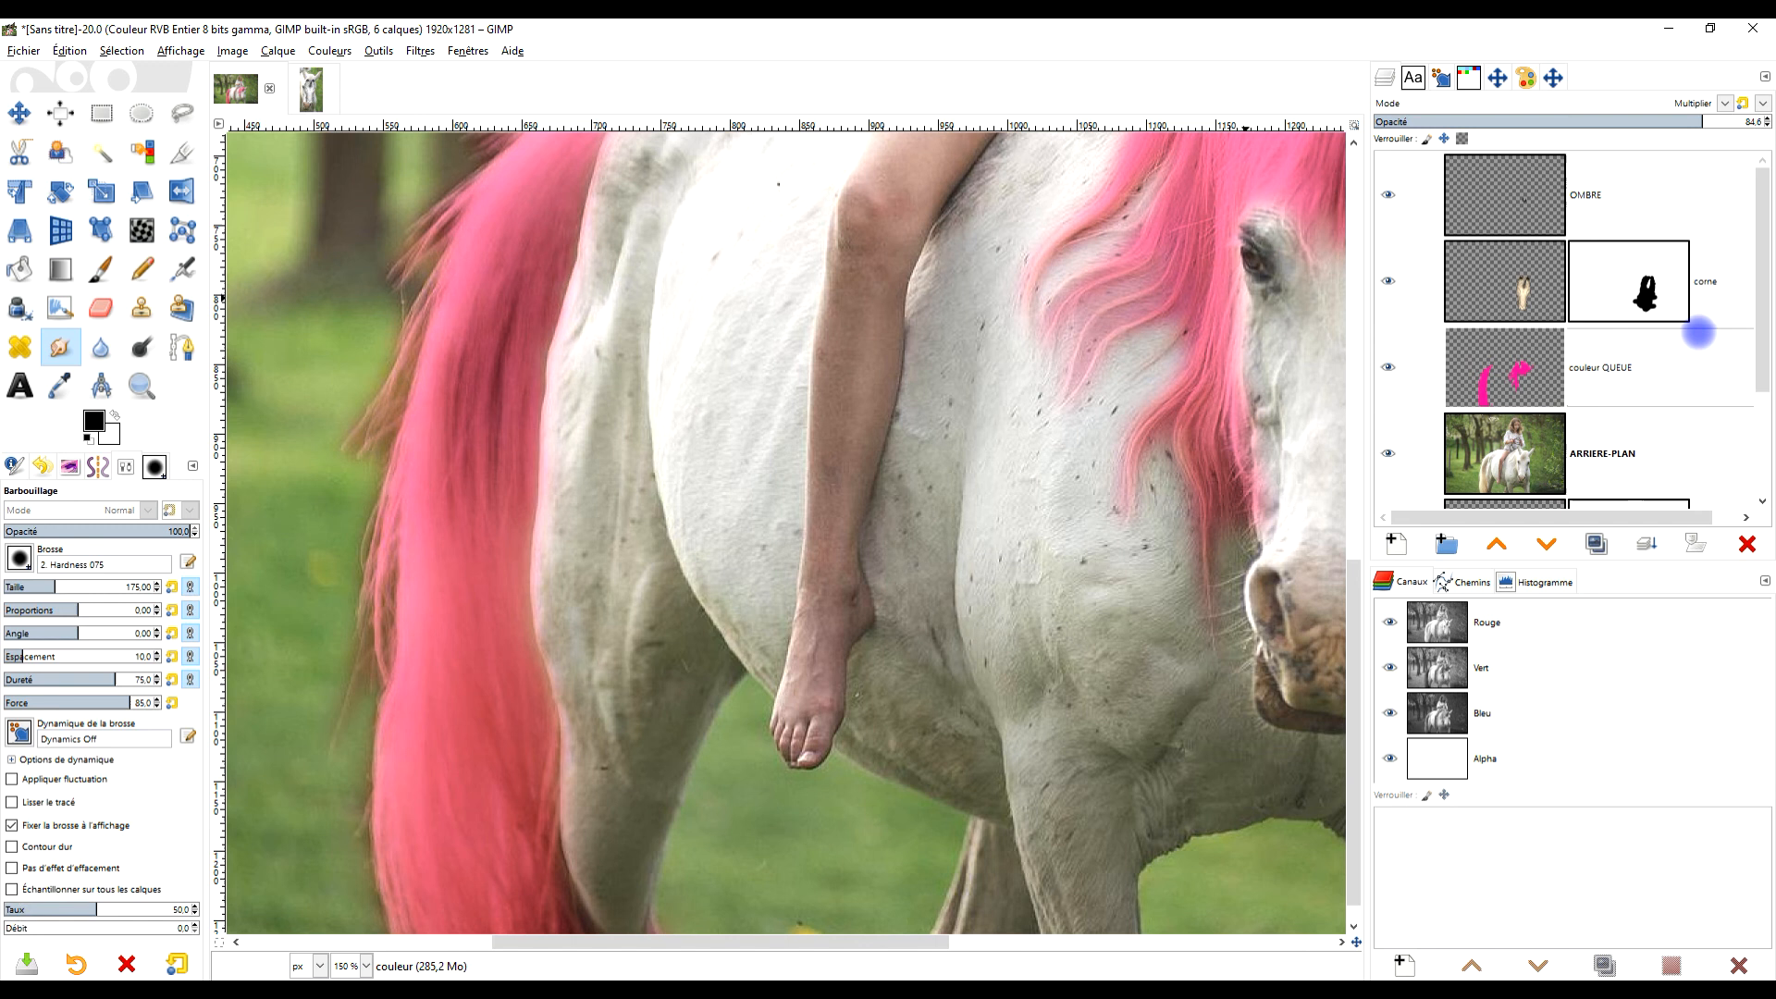
{"action": "type", "text": " CRINIERE"}
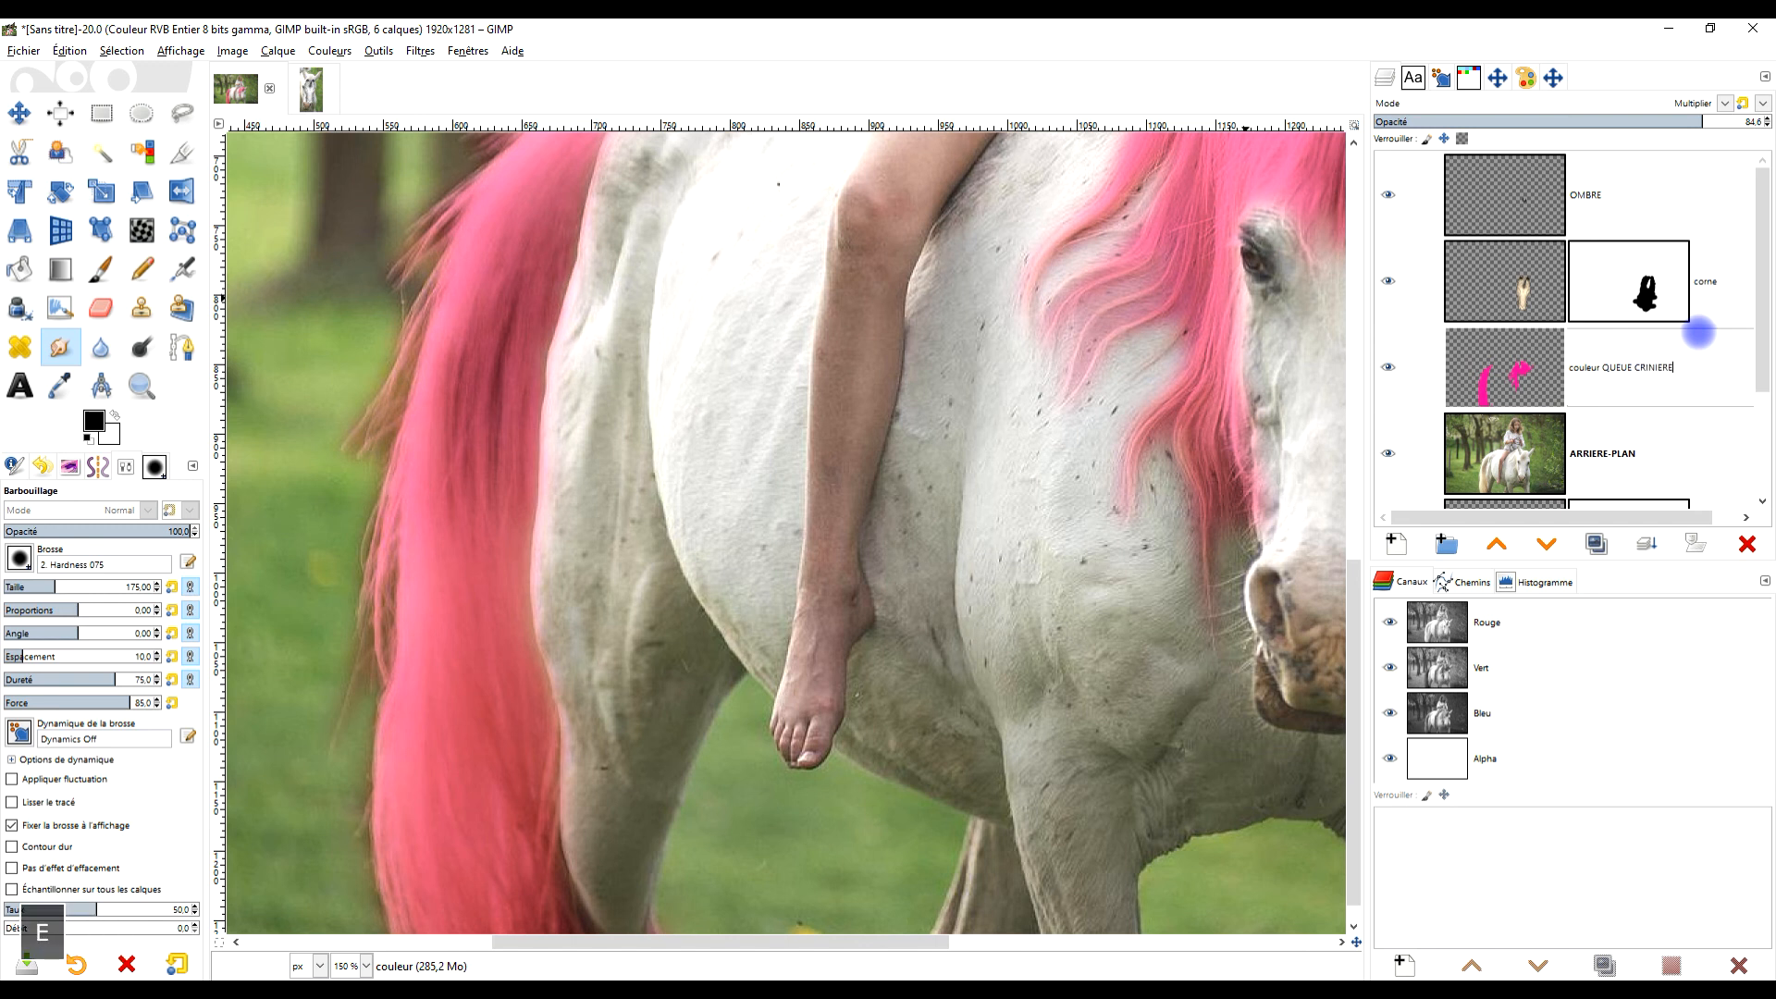
{"action": "double_click", "coordinate": [1653, 367]}
{"action": "key", "text": "ctrl+c"}
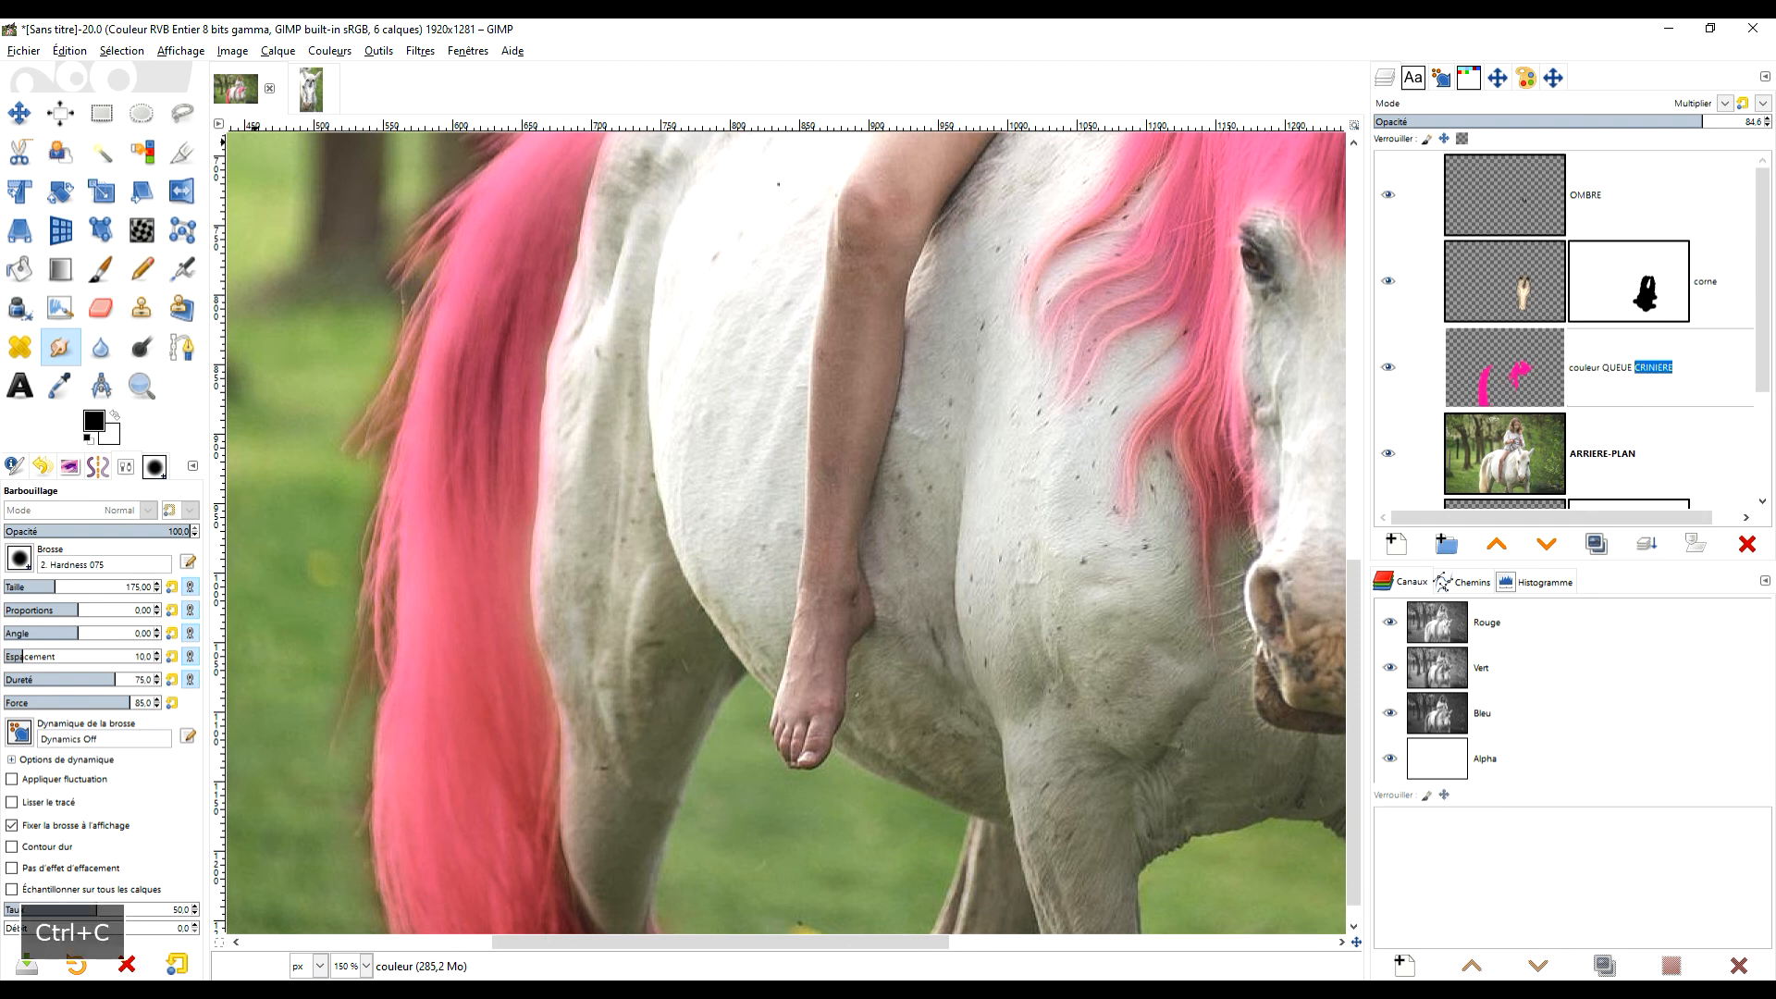
{"action": "key", "text": "ctrl+v"}
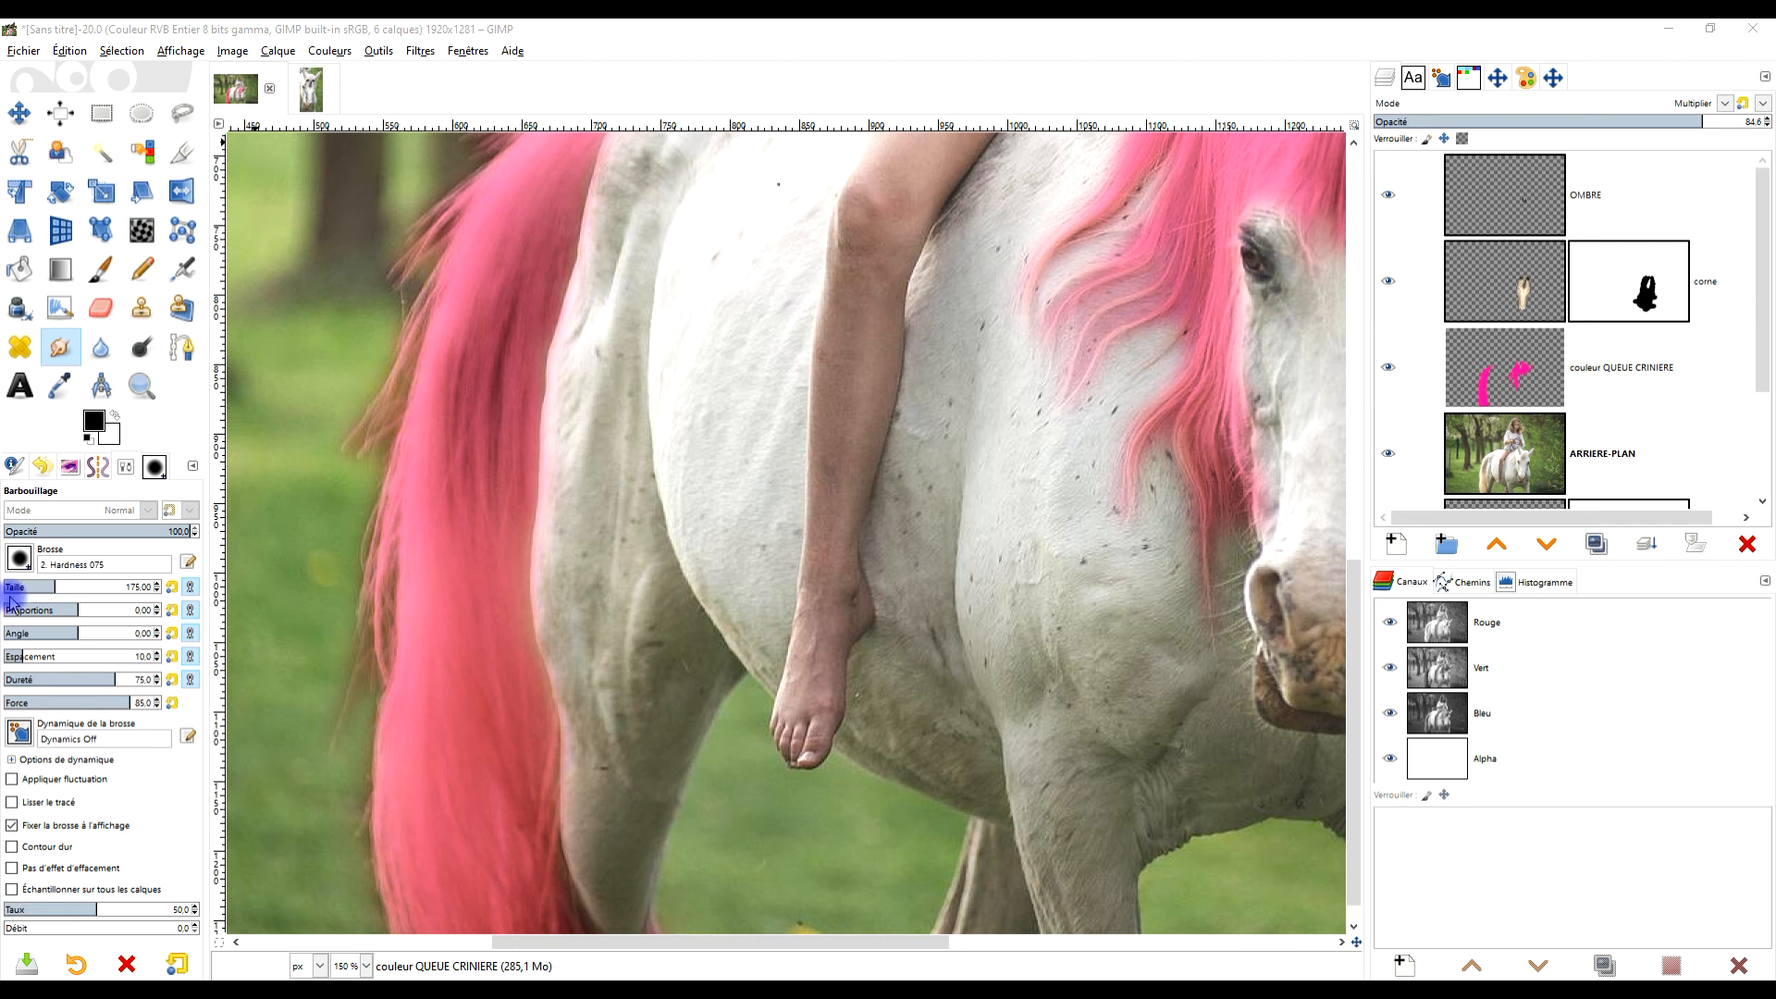
Smudge the pink of the lower tail along the hind leg with the size 175 brush.
{"action": "left_click_drag", "start_coordinate": [644, 601], "coordinate": [721, 553]}
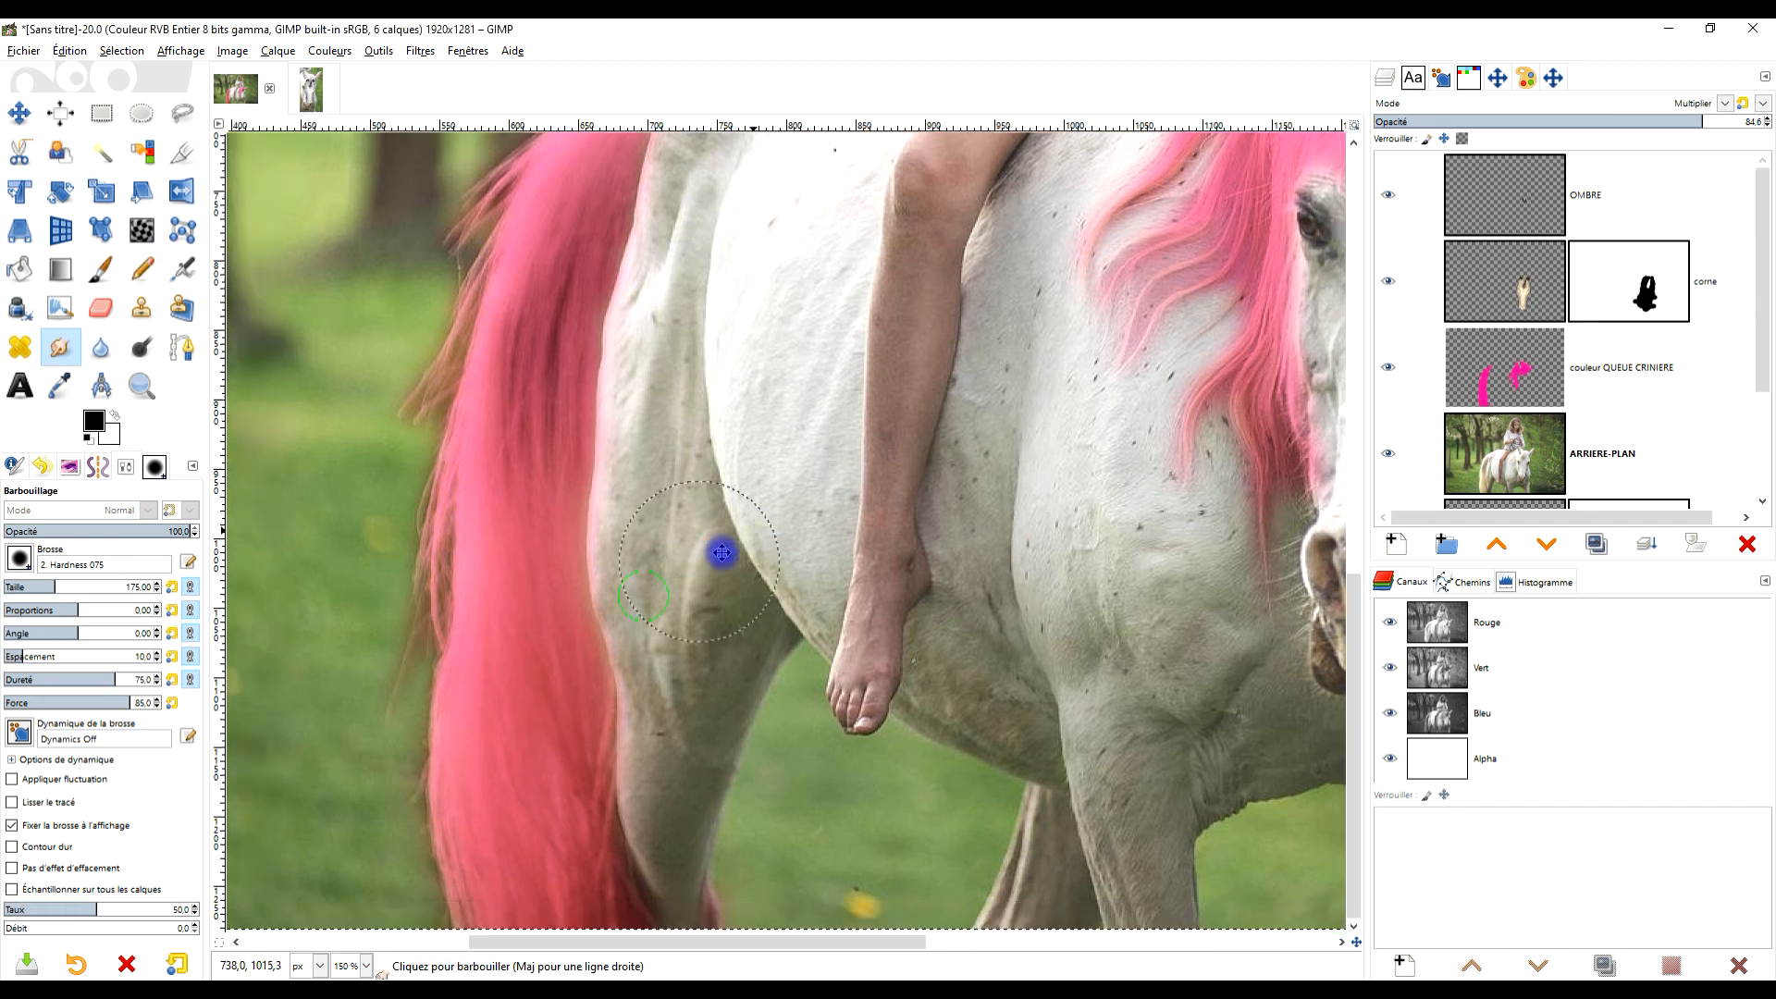
{"action": "scroll", "coordinate": [616, 500], "scroll_direction": "up", "scroll_amount": 3}
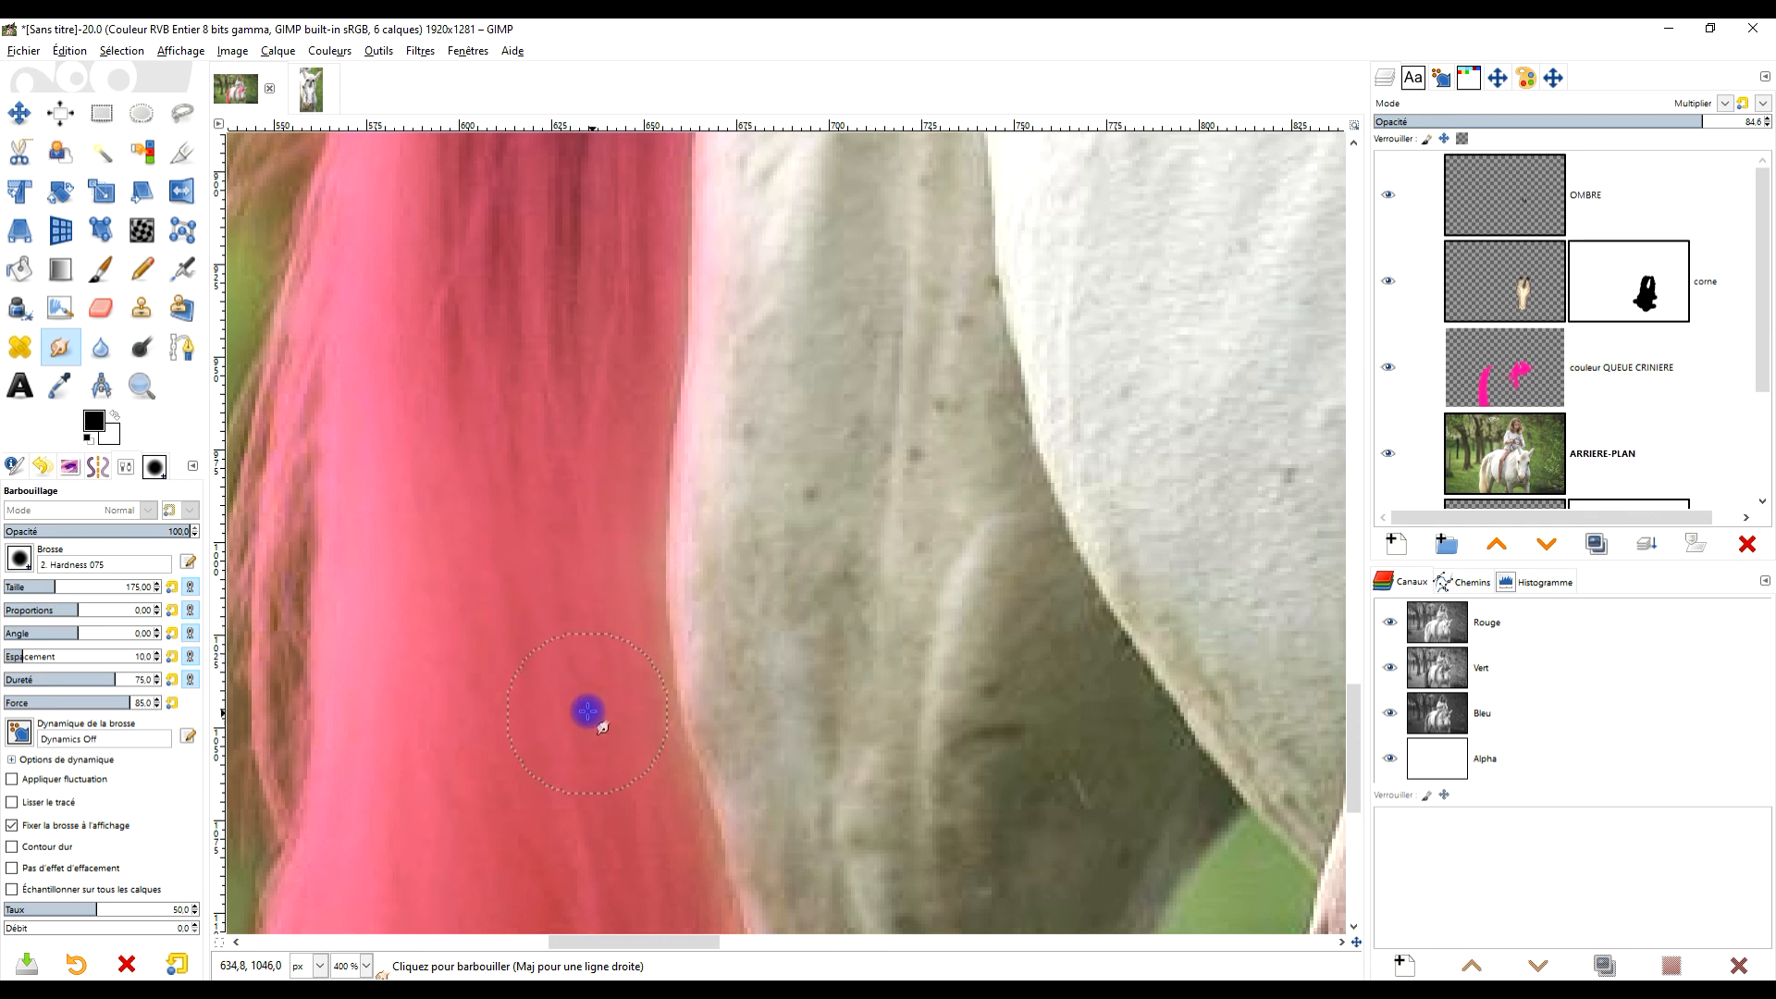
{"action": "left_click", "coordinate": [596, 532]}
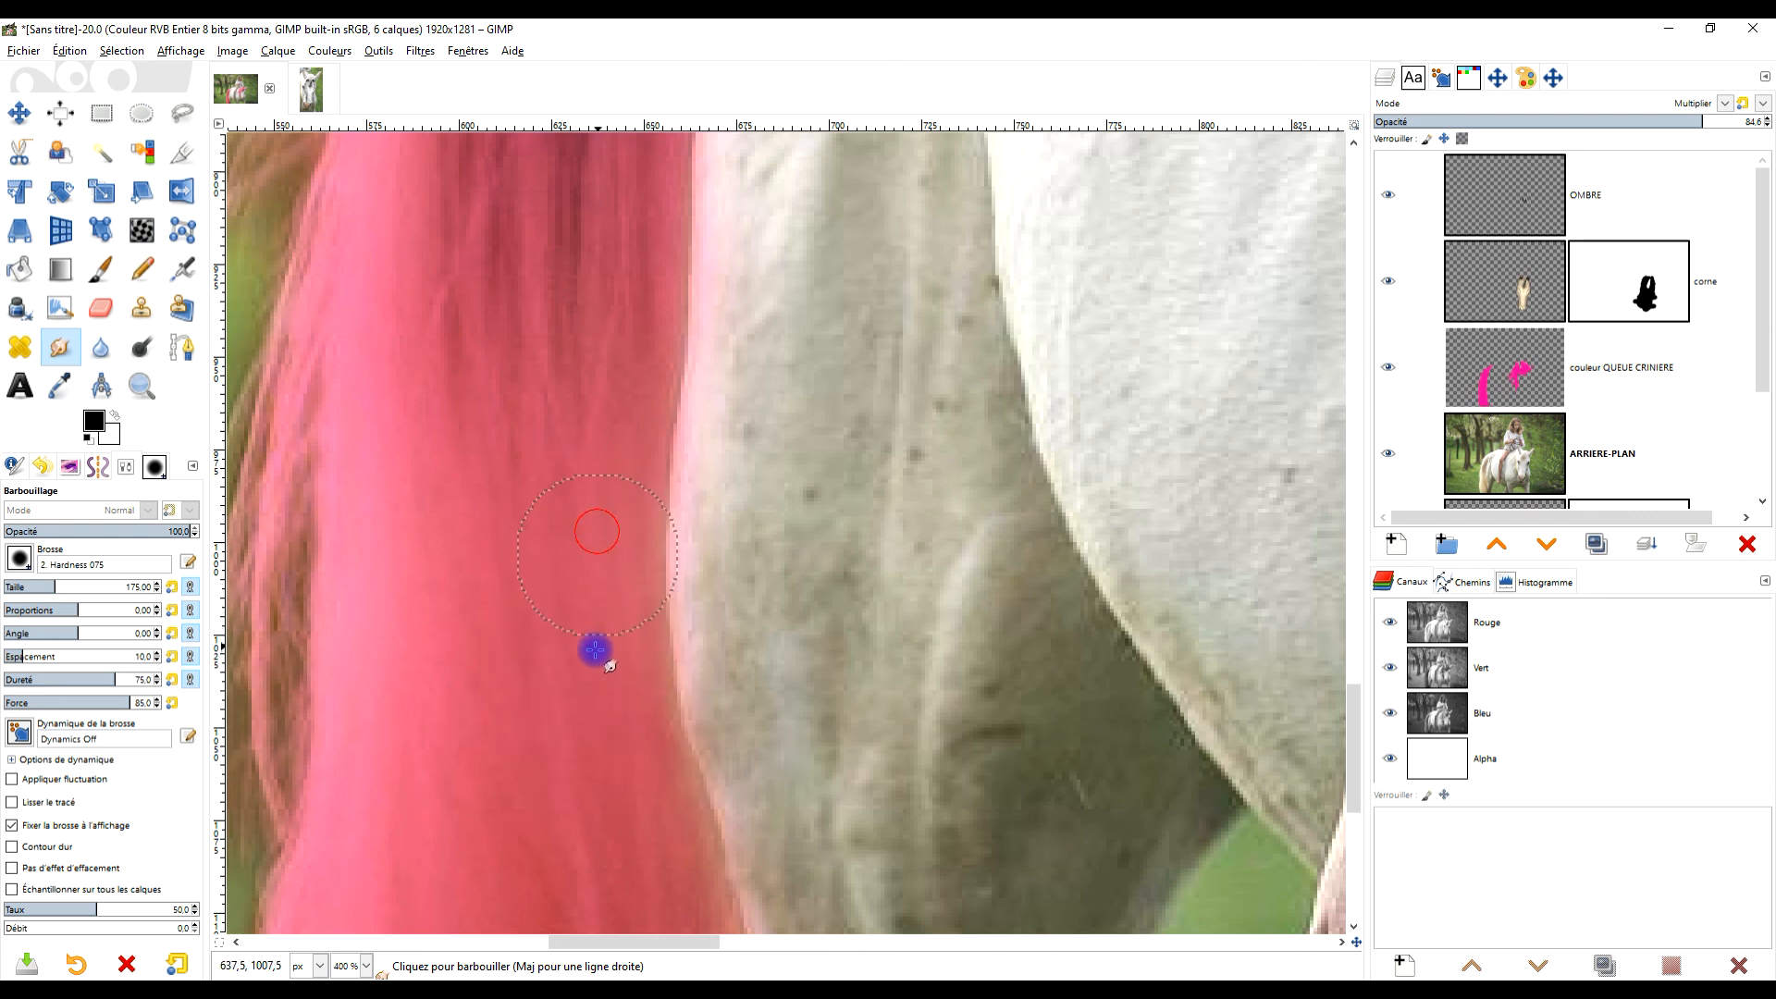
{"action": "scroll", "coordinate": [703, 582], "scroll_direction": "down", "scroll_amount": 5}
{"action": "left_click", "coordinate": [630, 421]}
{"action": "mouse_move", "coordinate": [677, 481]}
{"action": "left_mouse_down"}
{"action": "mouse_move", "coordinate": [655, 422]}
{"action": "mouse_move", "coordinate": [659, 496]}
{"action": "mouse_move", "coordinate": [694, 551]}
{"action": "mouse_move", "coordinate": [664, 622]}
{"action": "mouse_move", "coordinate": [719, 962]}
{"action": "left_mouse_up"}
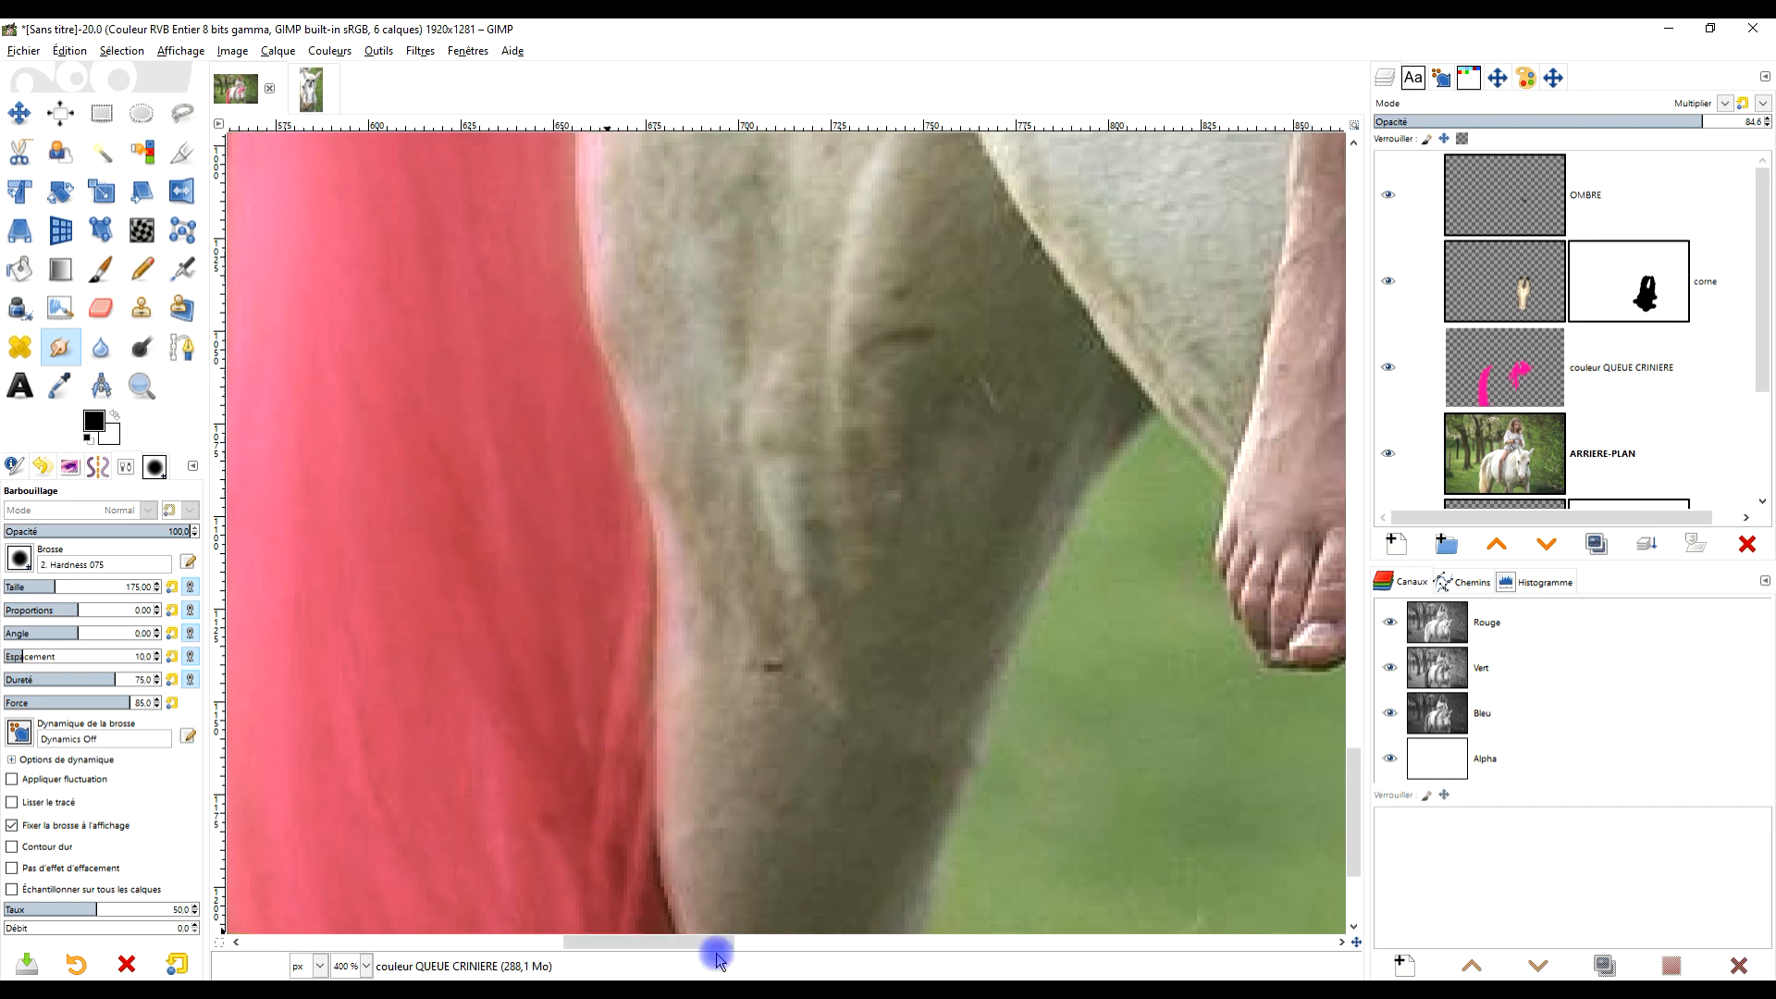
{"action": "scroll", "coordinate": [721, 883], "scroll_direction": "down", "scroll_amount": 3}
{"action": "scroll", "coordinate": [599, 434], "scroll_direction": "up", "scroll_amount": 3}
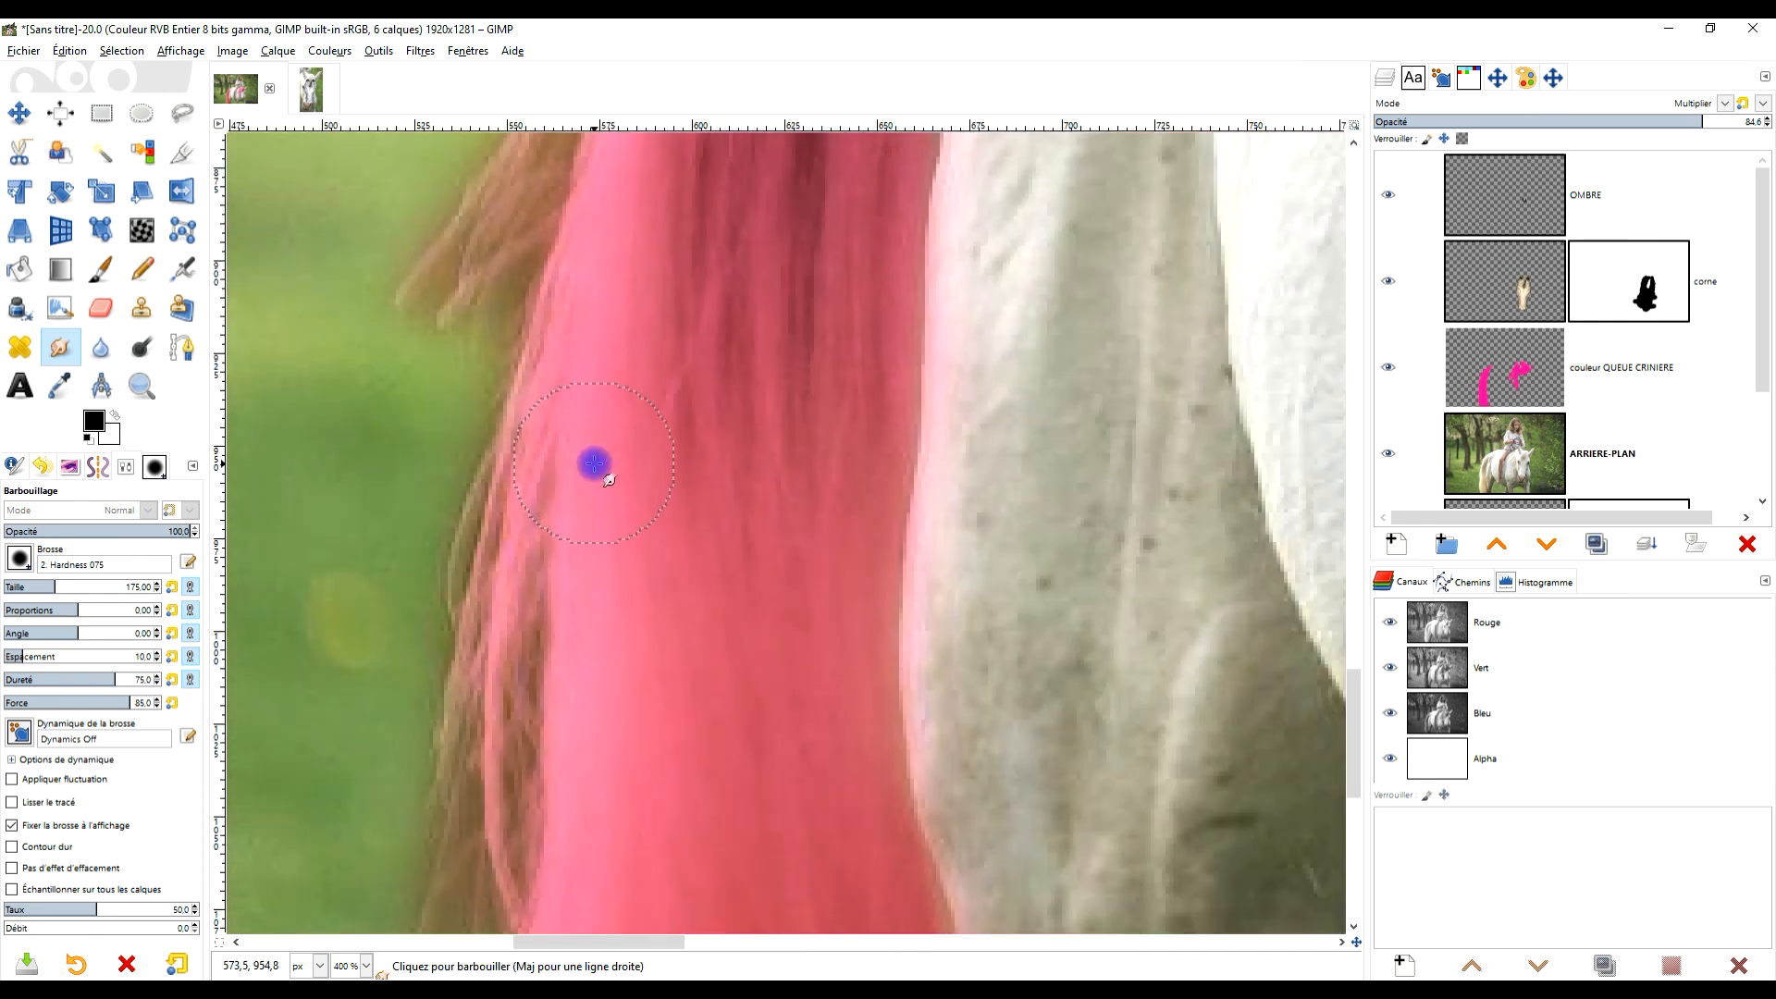
Smudge the pink of the upper tail along its edge with the horse's rump using the size 175 brush.
{"action": "scroll", "coordinate": [647, 430], "scroll_direction": "up", "scroll_amount": 3}
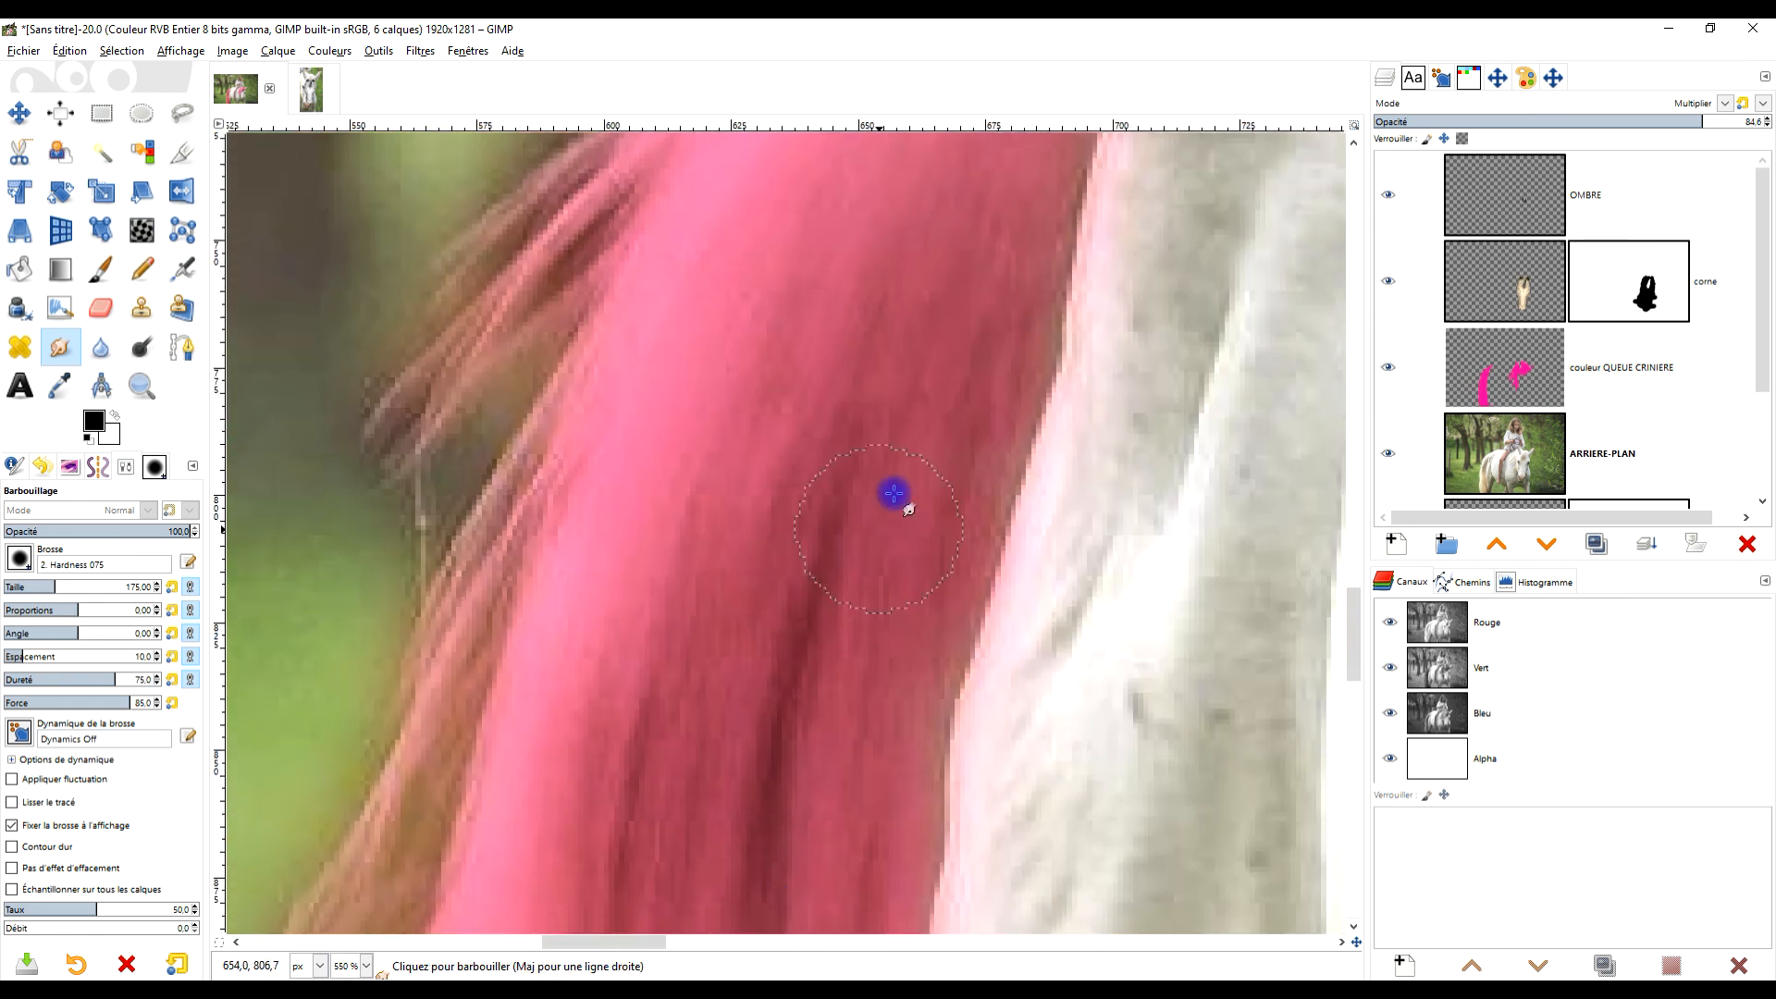
{"action": "scroll", "coordinate": [852, 745], "scroll_direction": "up", "scroll_amount": 6}
{"action": "scroll", "coordinate": [852, 745], "scroll_direction": "right", "scroll_amount": 2}
{"action": "left_click", "coordinate": [839, 480]}
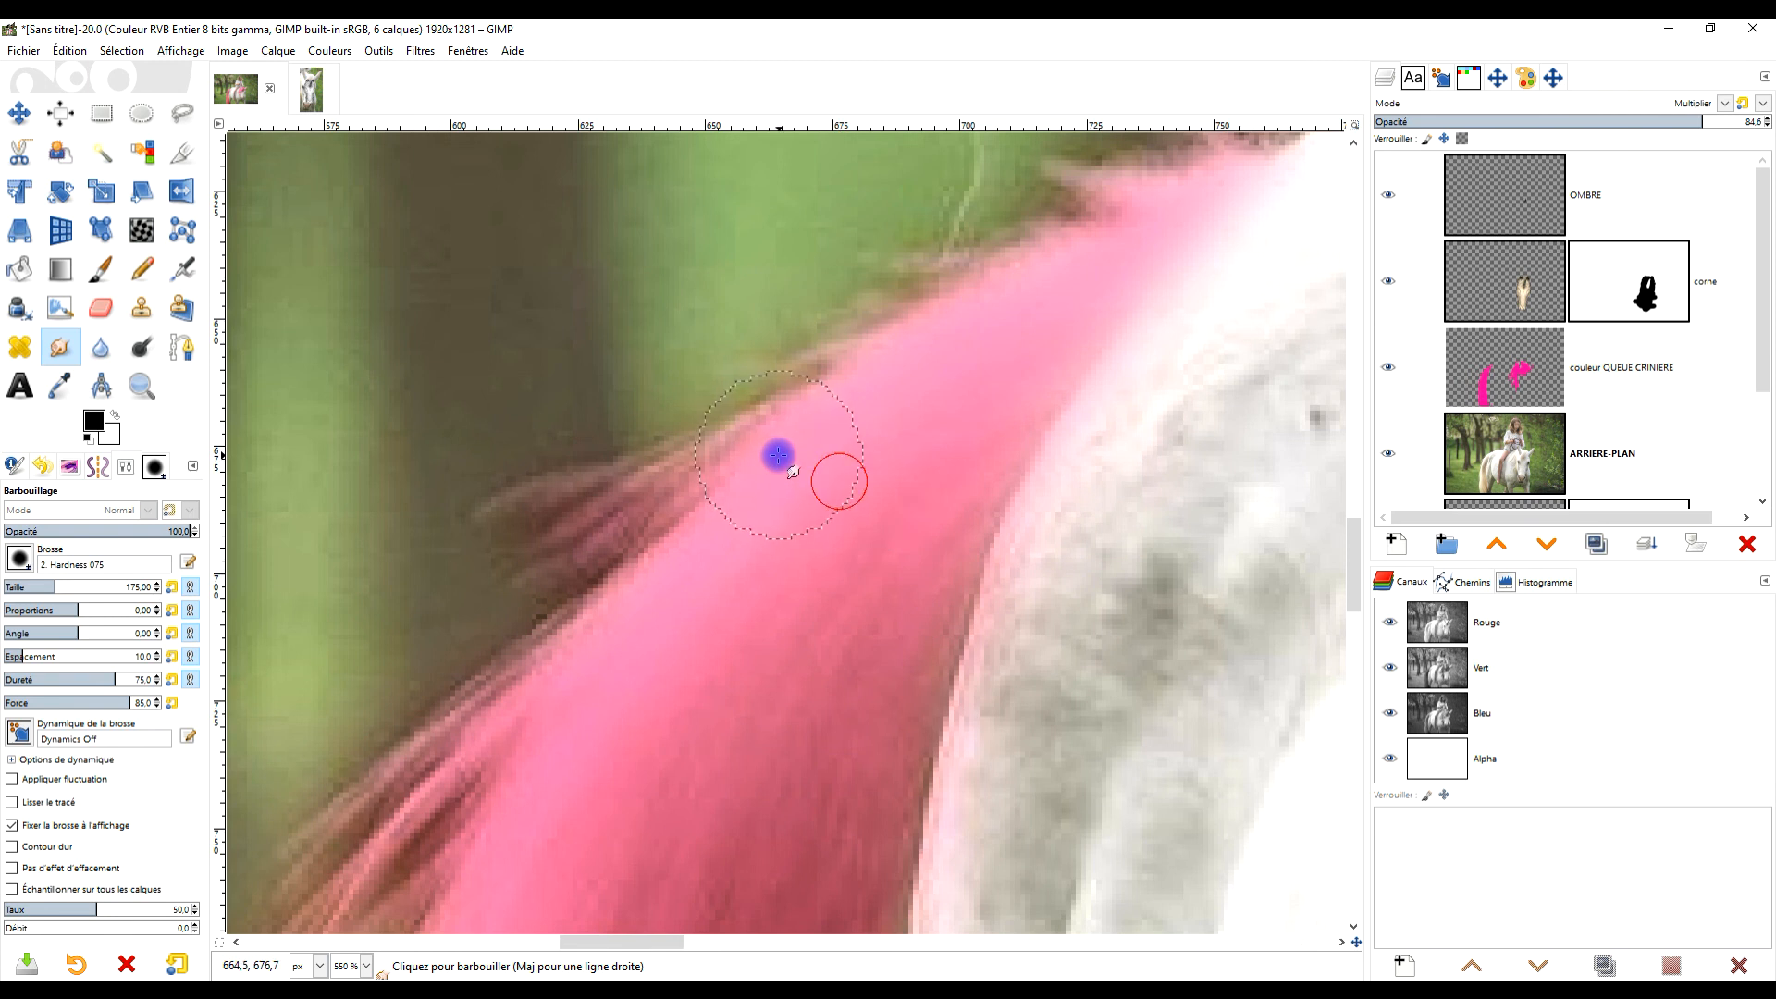
{"action": "scroll", "coordinate": [870, 555], "scroll_direction": "up", "scroll_amount": 4}
{"action": "scroll", "coordinate": [869, 554], "scroll_direction": "right", "scroll_amount": 2}
{"action": "mouse_move", "coordinate": [902, 569]}
{"action": "left_mouse_down"}
{"action": "mouse_move", "coordinate": [1058, 607]}
{"action": "mouse_move", "coordinate": [1129, 476]}
{"action": "mouse_move", "coordinate": [1169, 460]}
{"action": "mouse_move", "coordinate": [1169, 547]}
{"action": "left_mouse_up"}
{"action": "scroll", "coordinate": [1128, 416], "scroll_direction": "down", "scroll_amount": 3}
{"action": "mouse_move", "coordinate": [987, 377]}
{"action": "left_mouse_down"}
{"action": "mouse_move", "coordinate": [886, 587]}
{"action": "mouse_move", "coordinate": [895, 646]}
{"action": "mouse_move", "coordinate": [864, 741]}
{"action": "left_mouse_up"}
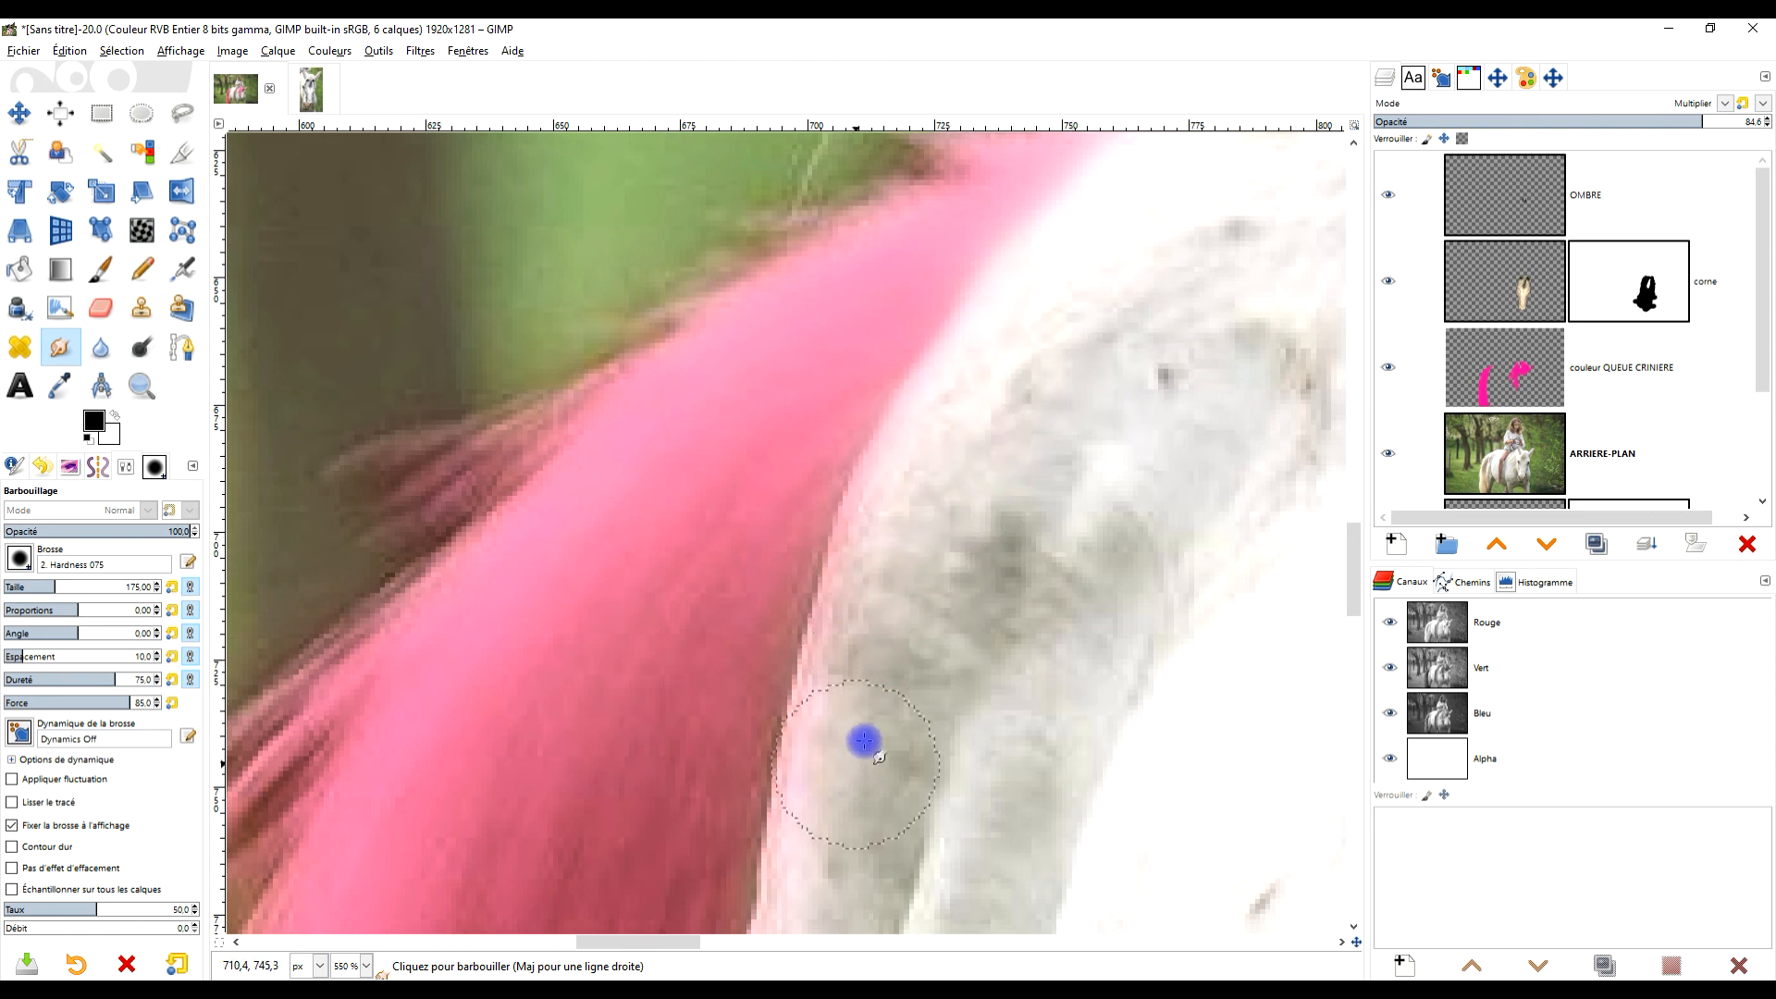
{"action": "scroll", "coordinate": [999, 638], "scroll_direction": "down", "scroll_amount": 5}
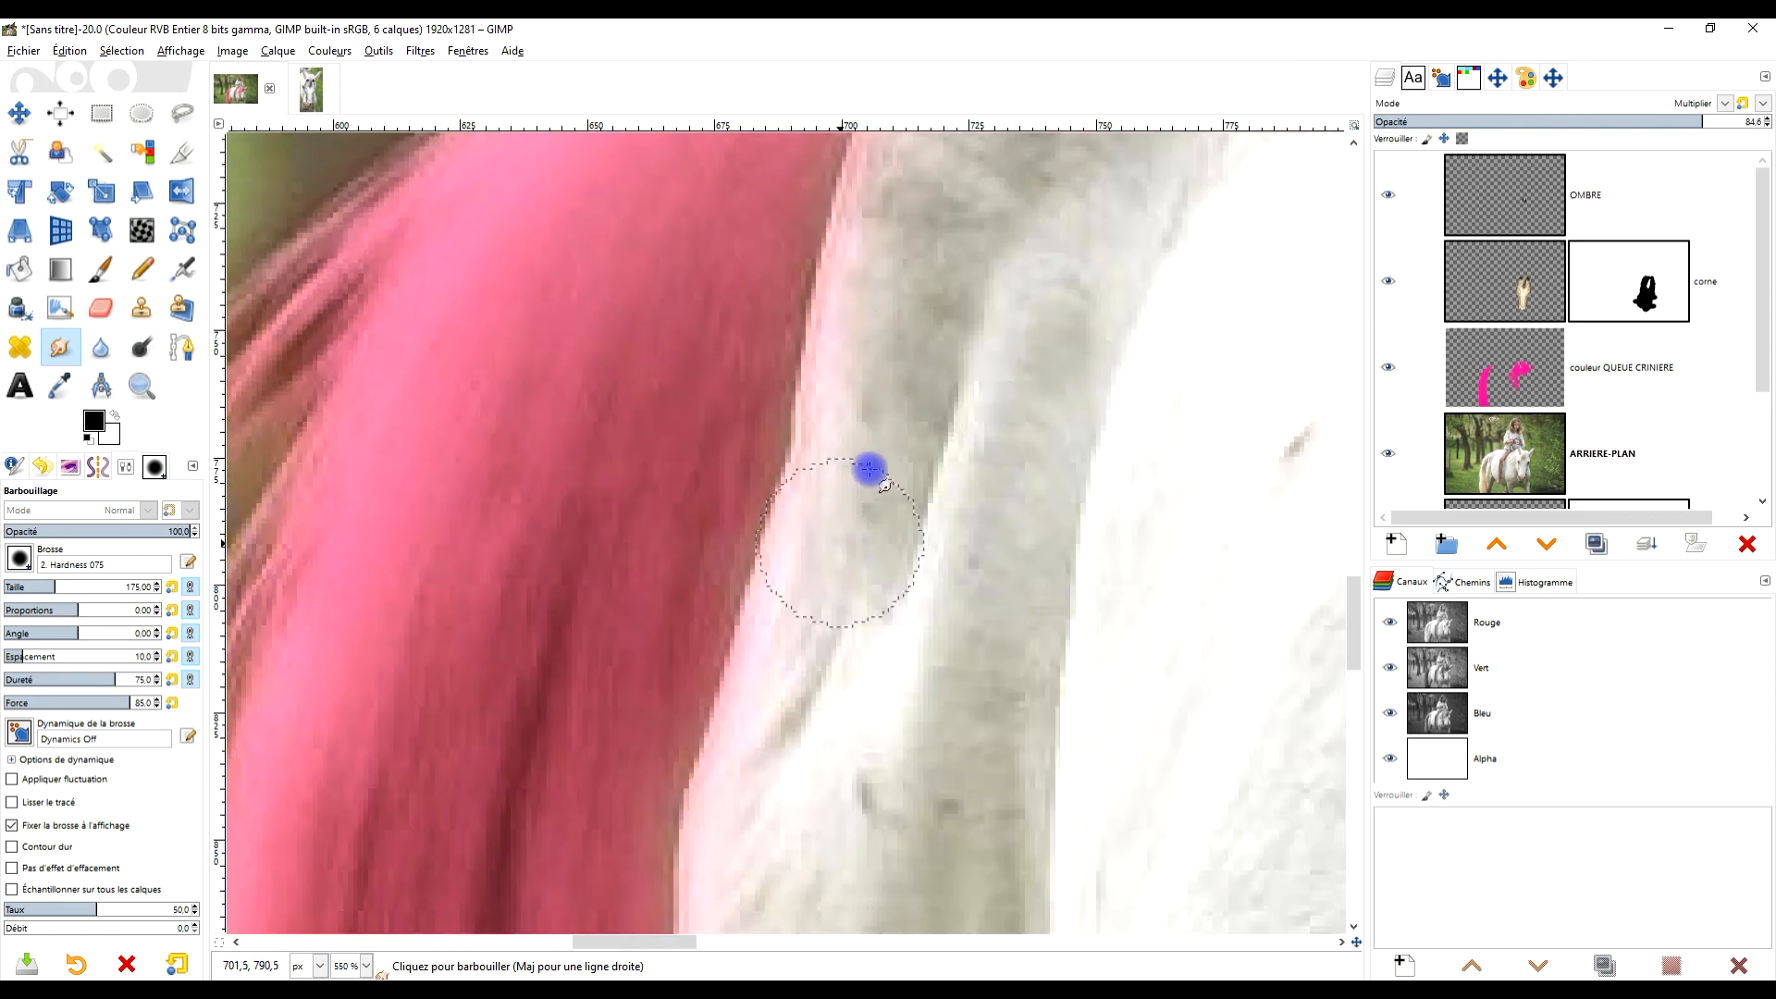
{"action": "scroll", "coordinate": [895, 712], "scroll_direction": "down", "scroll_amount": 6}
Examine the whole composition and frame the full picture in the view.
{"action": "left_click_drag", "start_coordinate": [846, 636], "coordinate": [754, 615]}
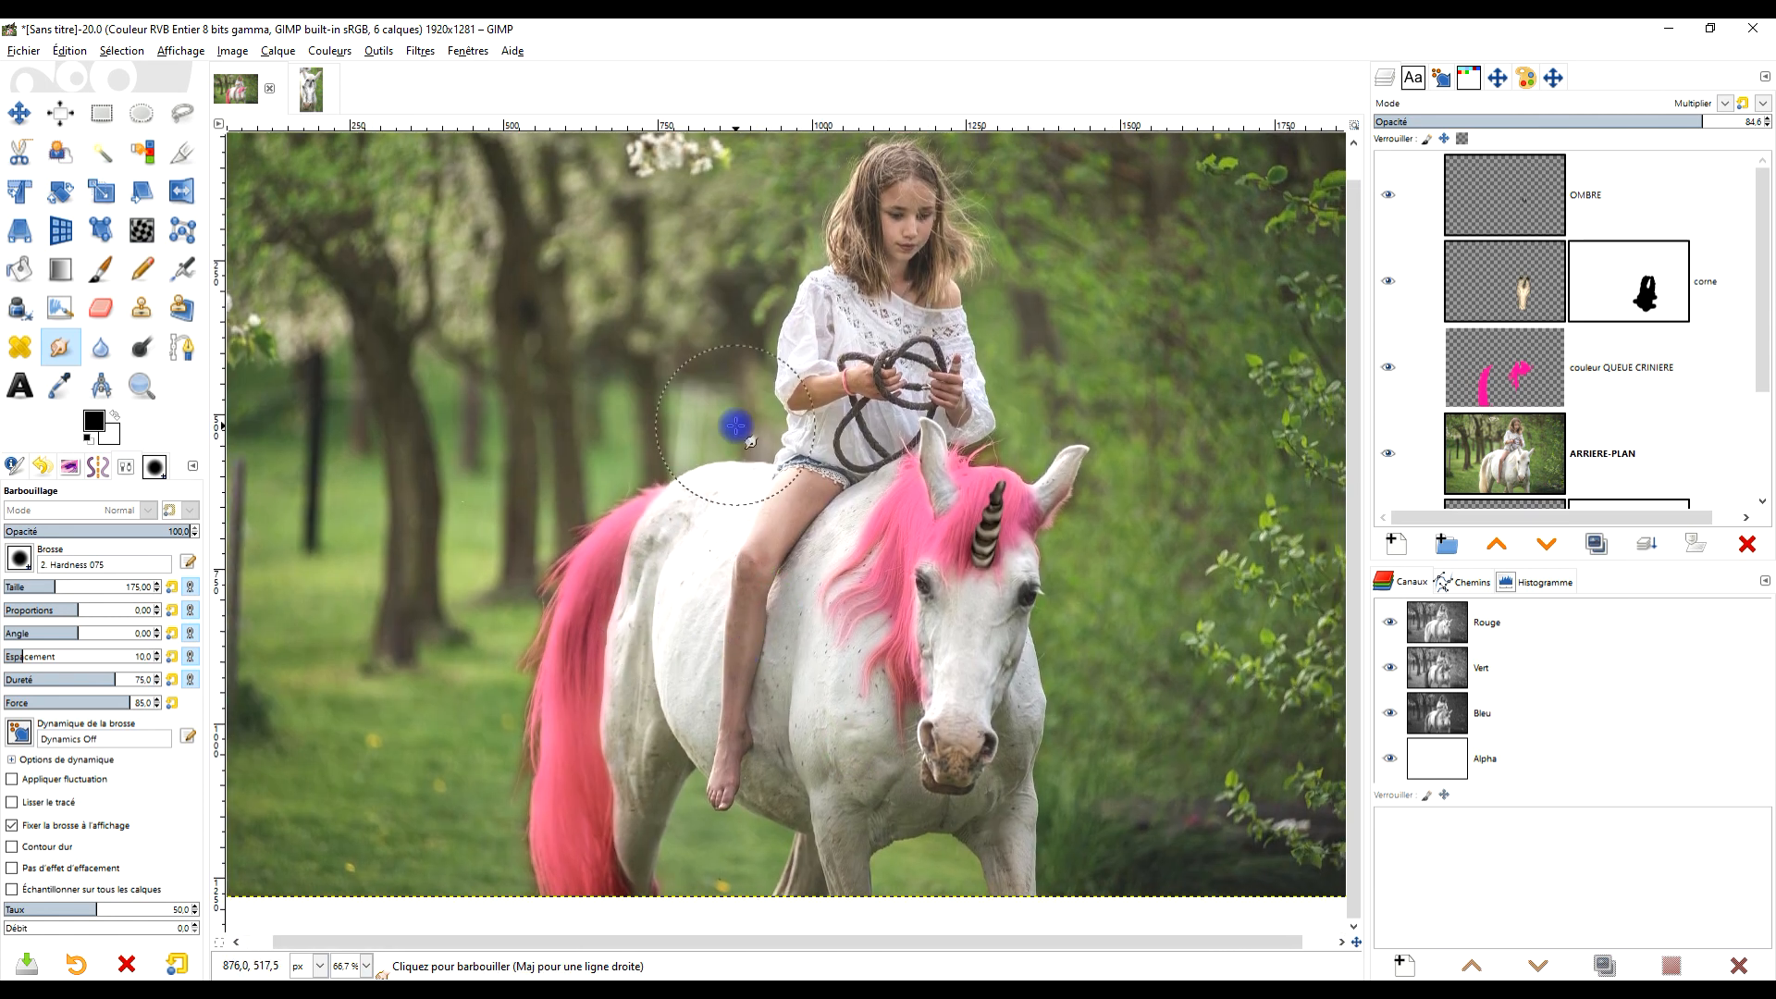
{"action": "mouse_move", "coordinate": [741, 734]}
{"action": "left_mouse_down"}
{"action": "mouse_move", "coordinate": [685, 733]}
{"action": "mouse_move", "coordinate": [703, 672]}
{"action": "left_mouse_up"}
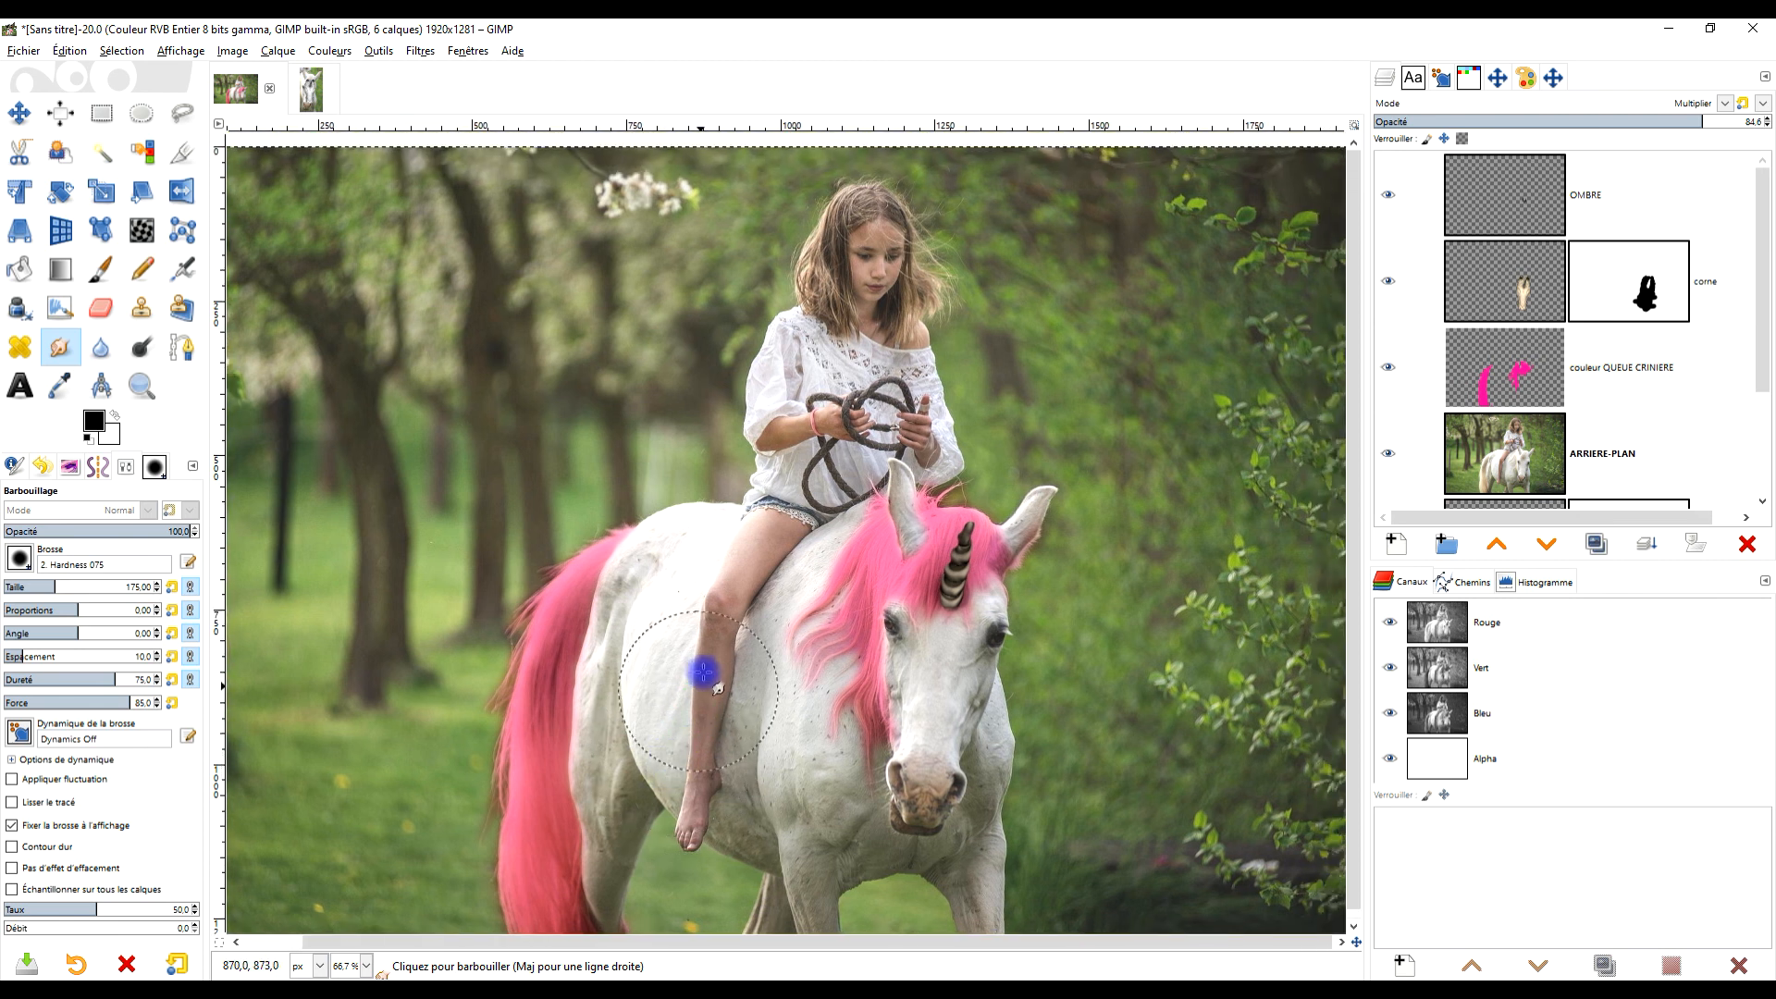
{"action": "mouse_move", "coordinate": [817, 487]}
{"action": "left_mouse_down"}
{"action": "mouse_move", "coordinate": [682, 662]}
{"action": "mouse_move", "coordinate": [713, 690]}
{"action": "mouse_move", "coordinate": [741, 579]}
{"action": "mouse_move", "coordinate": [725, 551]}
{"action": "mouse_move", "coordinate": [714, 636]}
{"action": "left_mouse_up"}
{"action": "scroll", "coordinate": [725, 576], "scroll_direction": "down", "scroll_amount": 2}
{"action": "scroll", "coordinate": [682, 614], "scroll_direction": "up", "scroll_amount": 2}
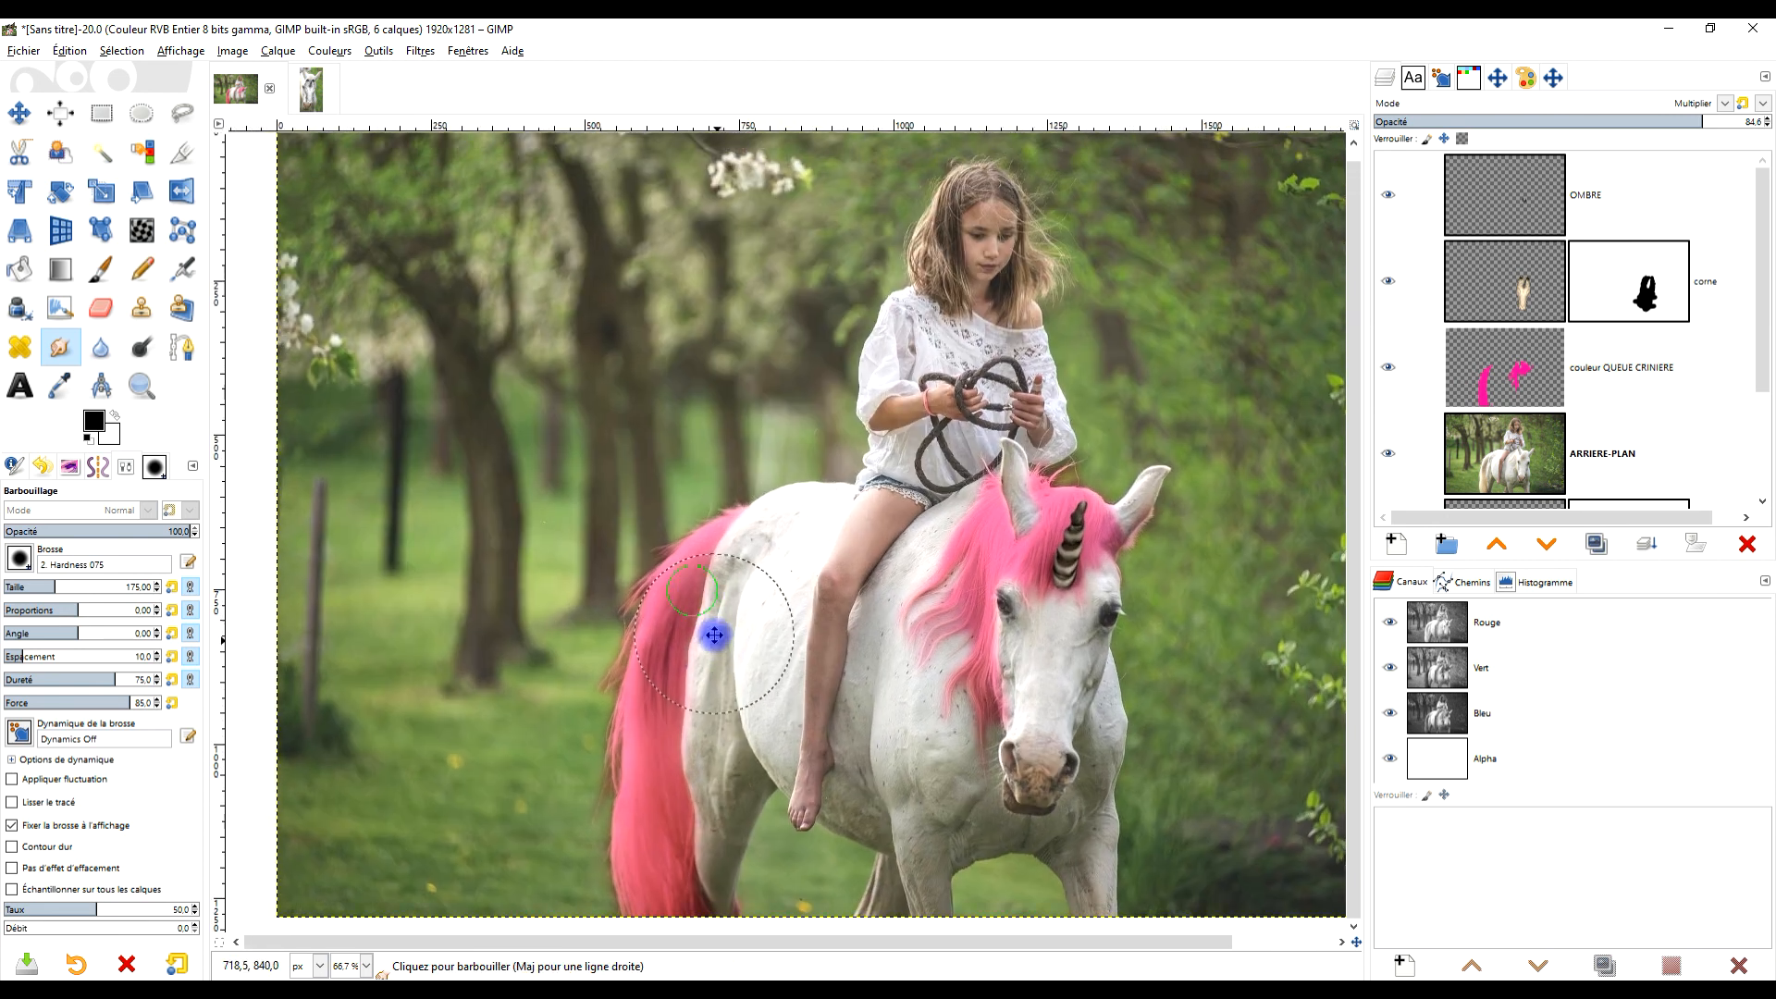
{"action": "scroll", "coordinate": [714, 633], "scroll_direction": "down", "scroll_amount": 1}
{"action": "scroll", "coordinate": [716, 629], "scroll_direction": "up", "scroll_amount": 1}
{"action": "scroll", "coordinate": [718, 625], "scroll_direction": "down", "scroll_amount": 1}
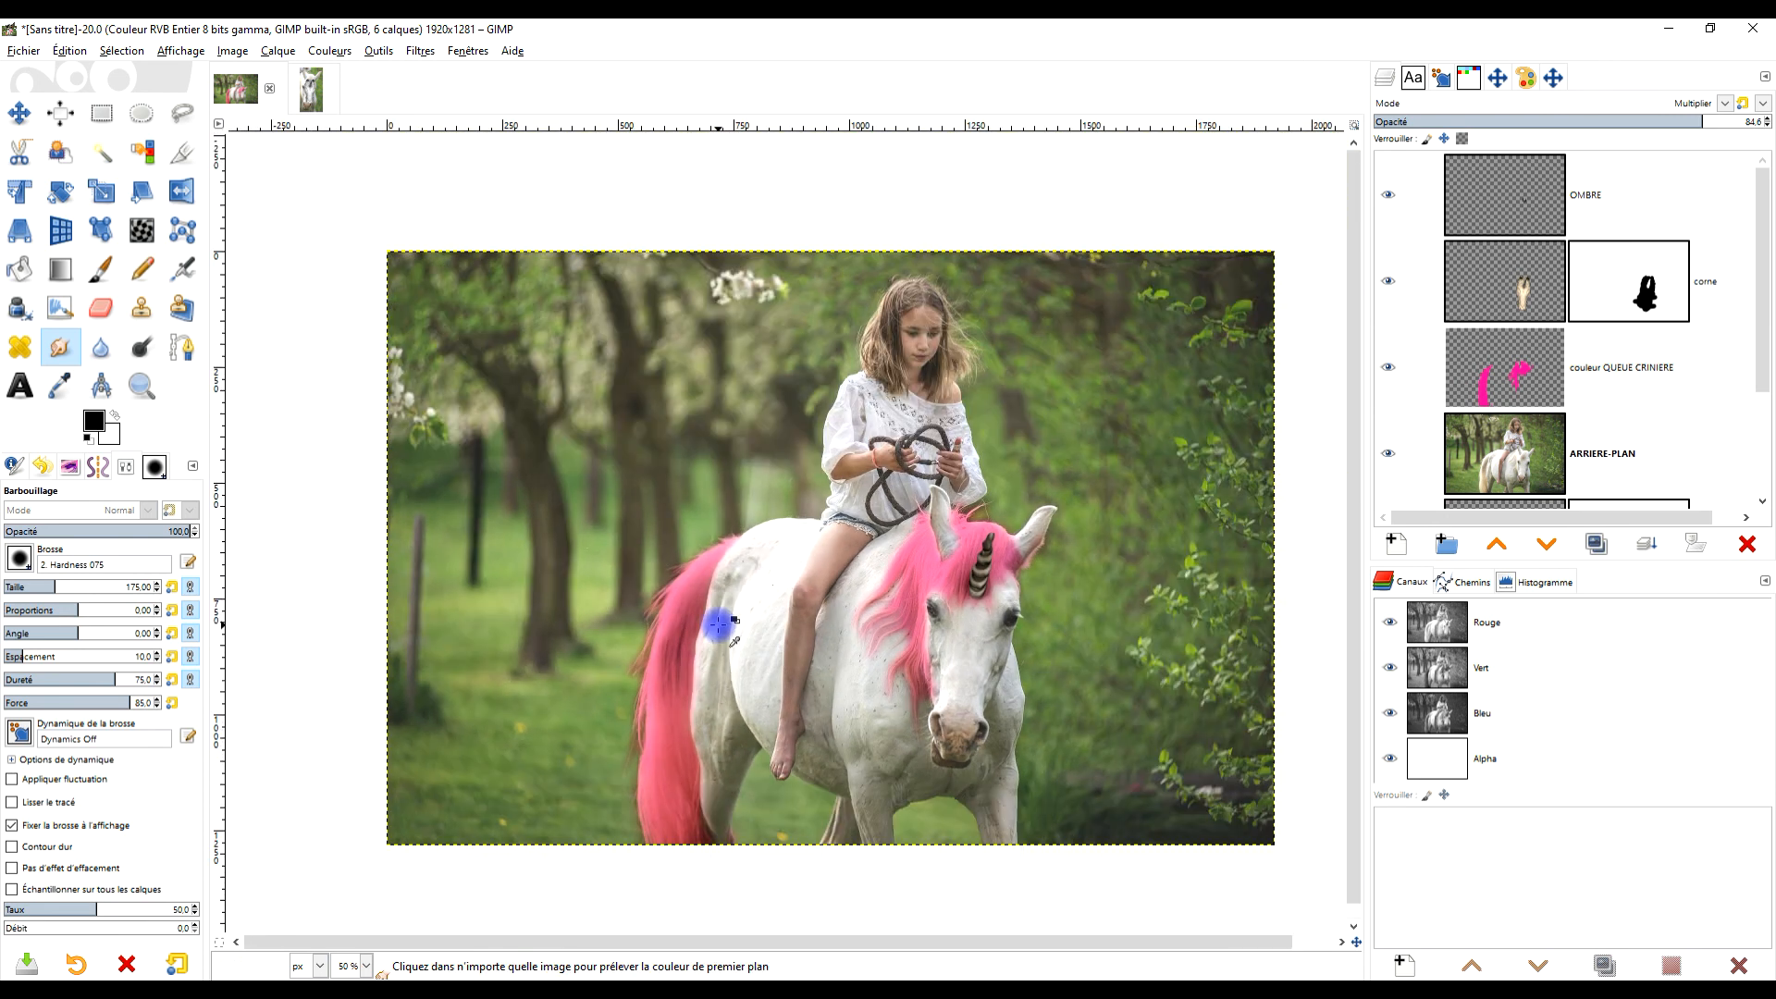
{"action": "key", "text": "z"}
{"action": "left_click_drag", "start_coordinate": [381, 242], "coordinate": [1304, 895]}
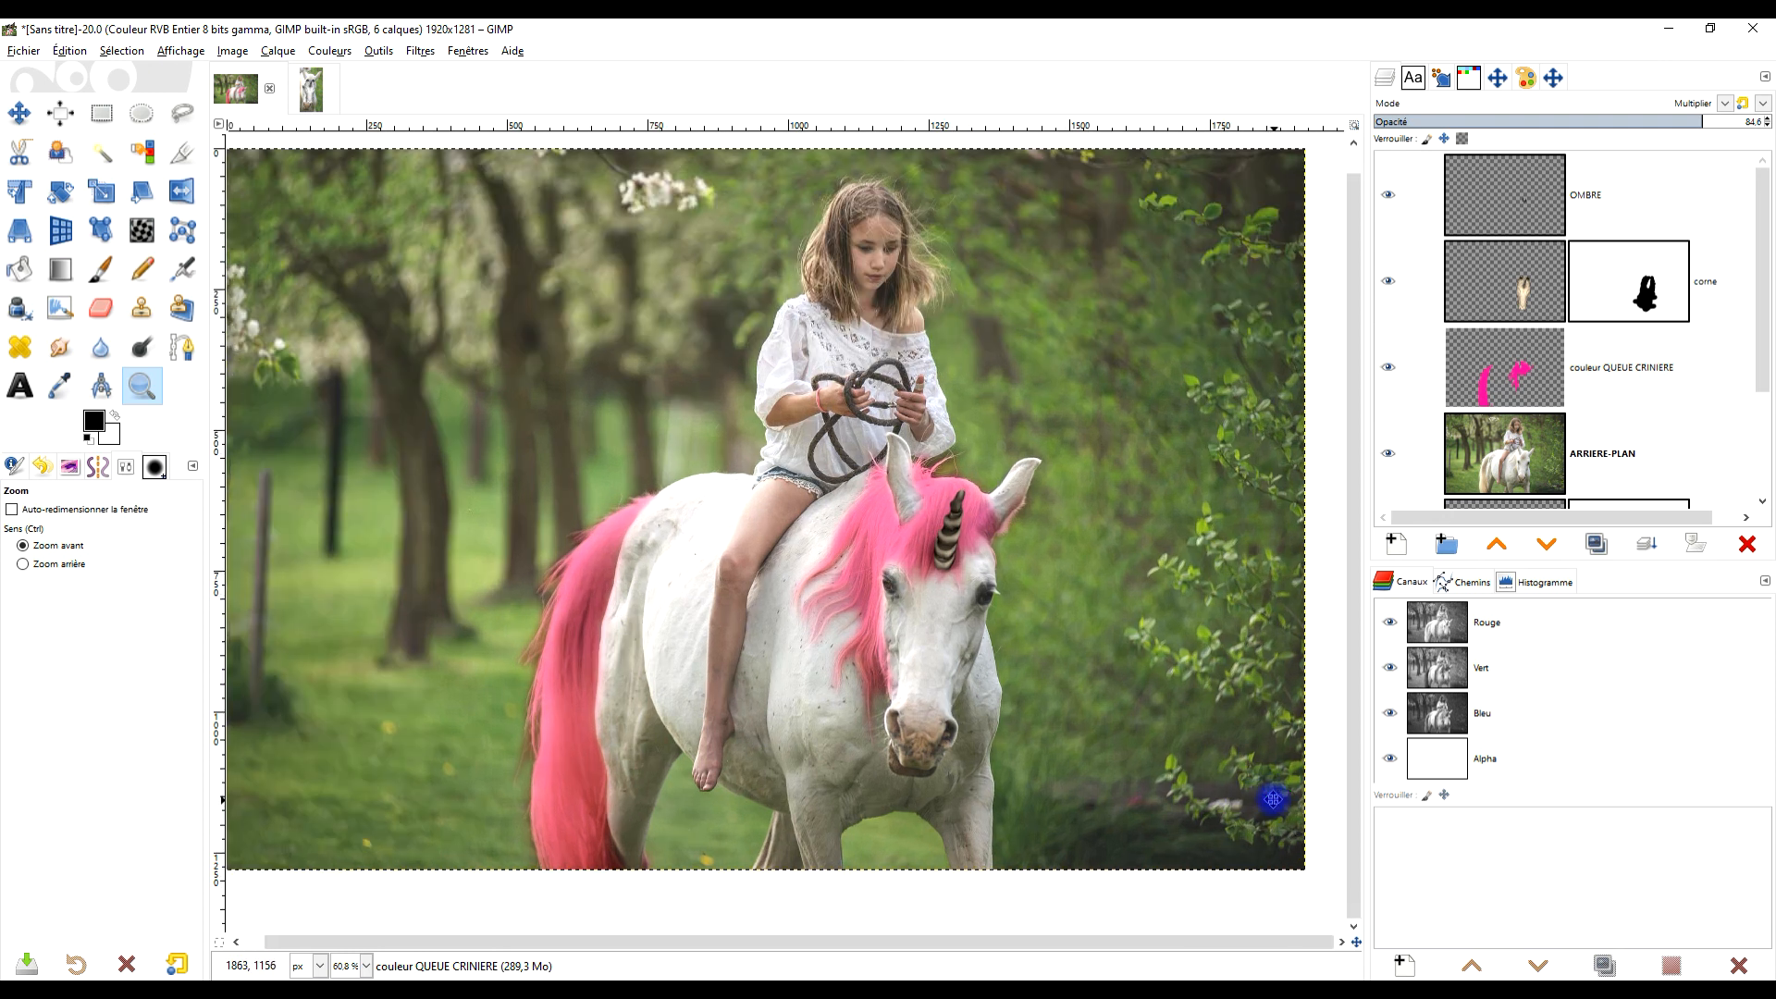
Hide the OMBRE, corne and couleur QUEUE CRINIERE layers to compare the unicorn with the original horse.
{"action": "left_click", "coordinate": [1411, 197]}
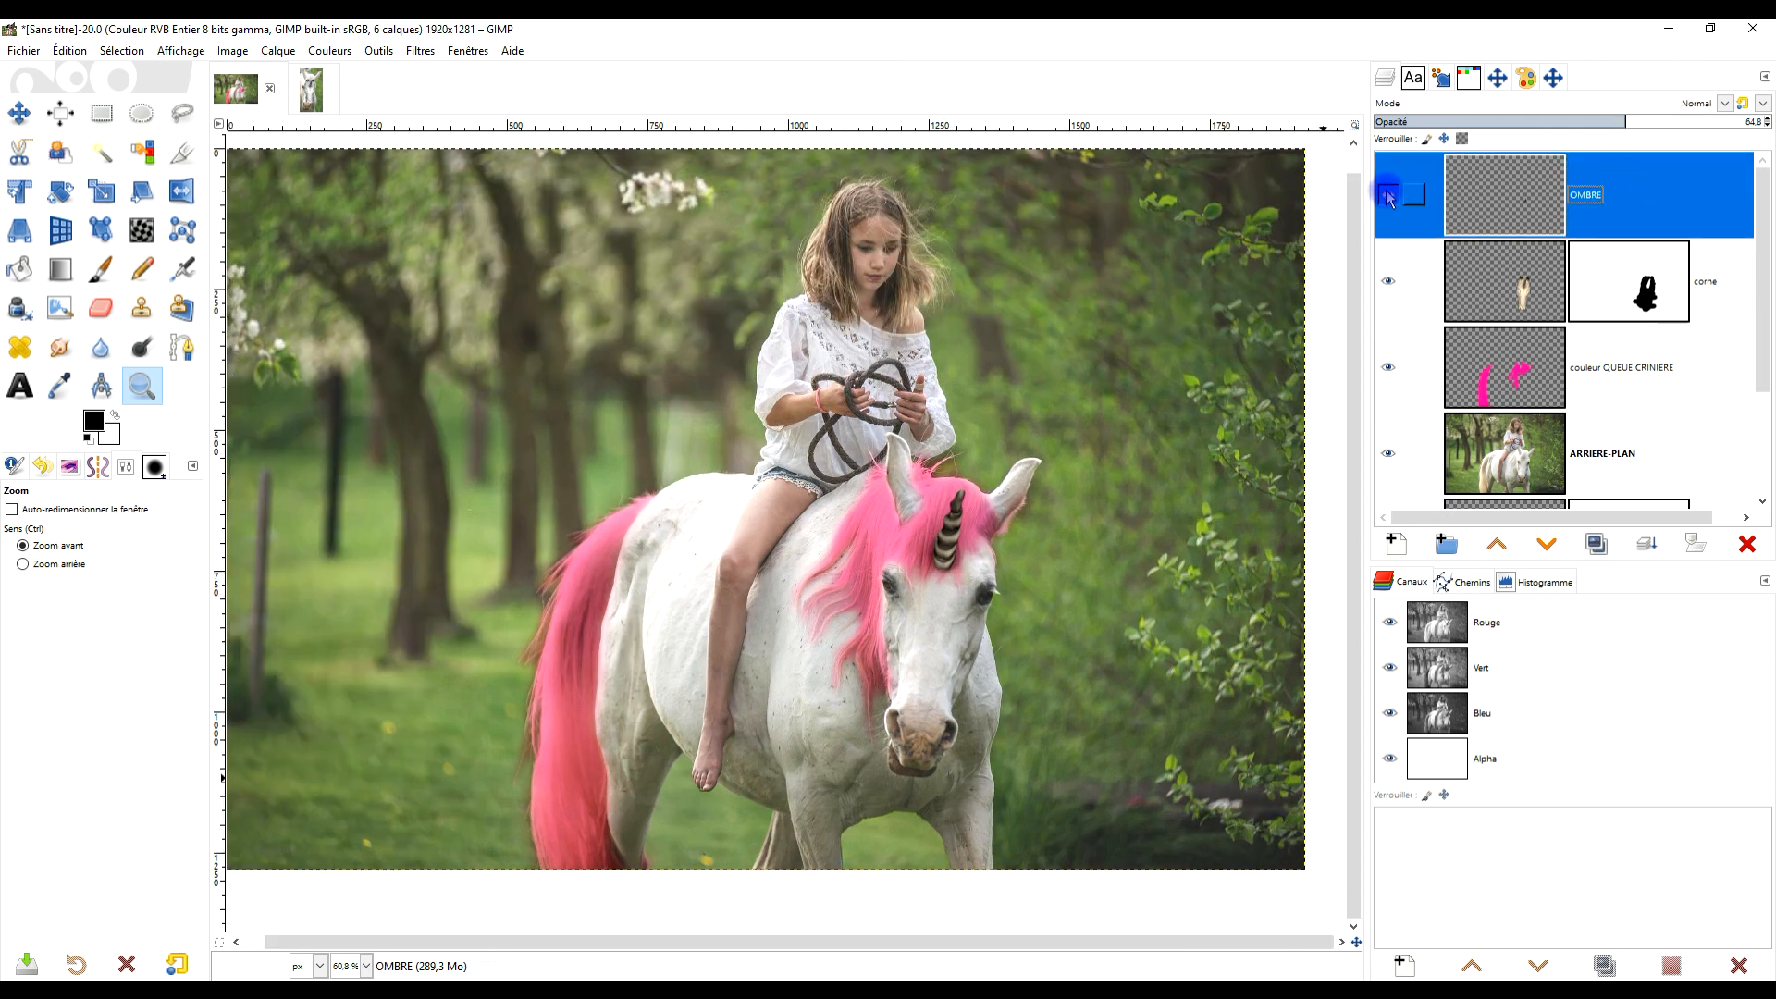
{"action": "left_click", "coordinate": [1387, 196]}
{"action": "left_click", "coordinate": [1387, 278]}
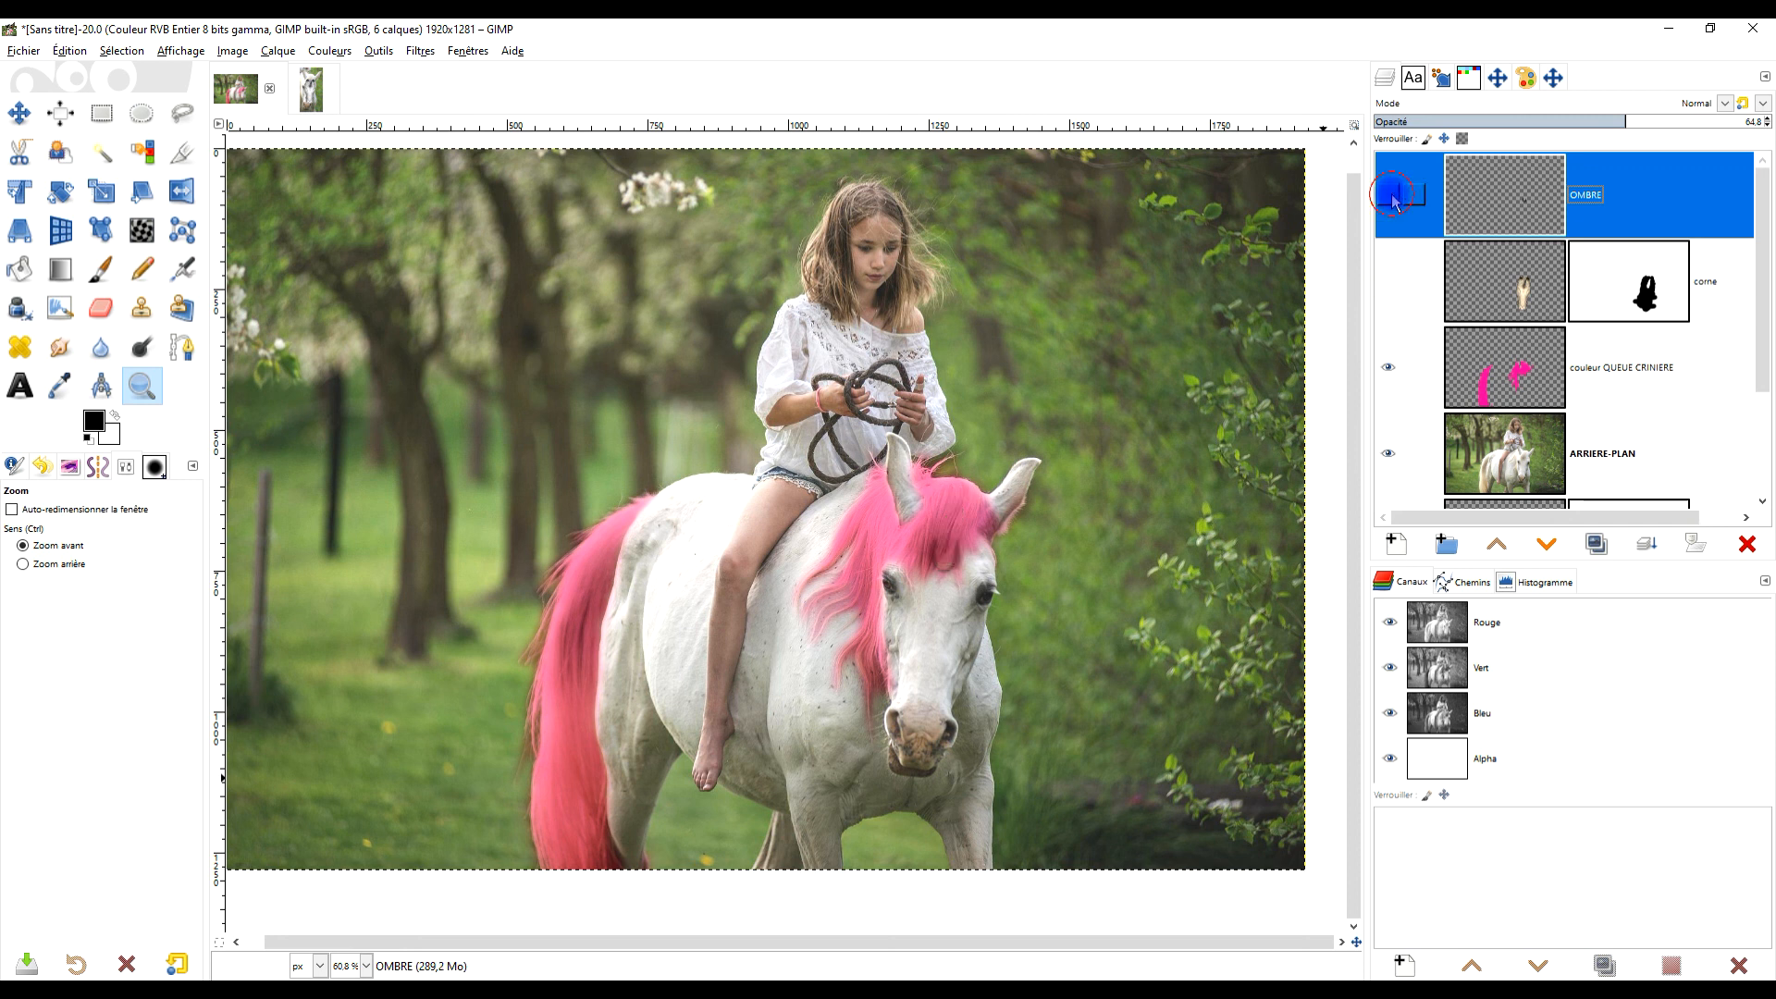
{"action": "left_click", "coordinate": [1404, 370]}
{"action": "left_click", "coordinate": [1387, 370]}
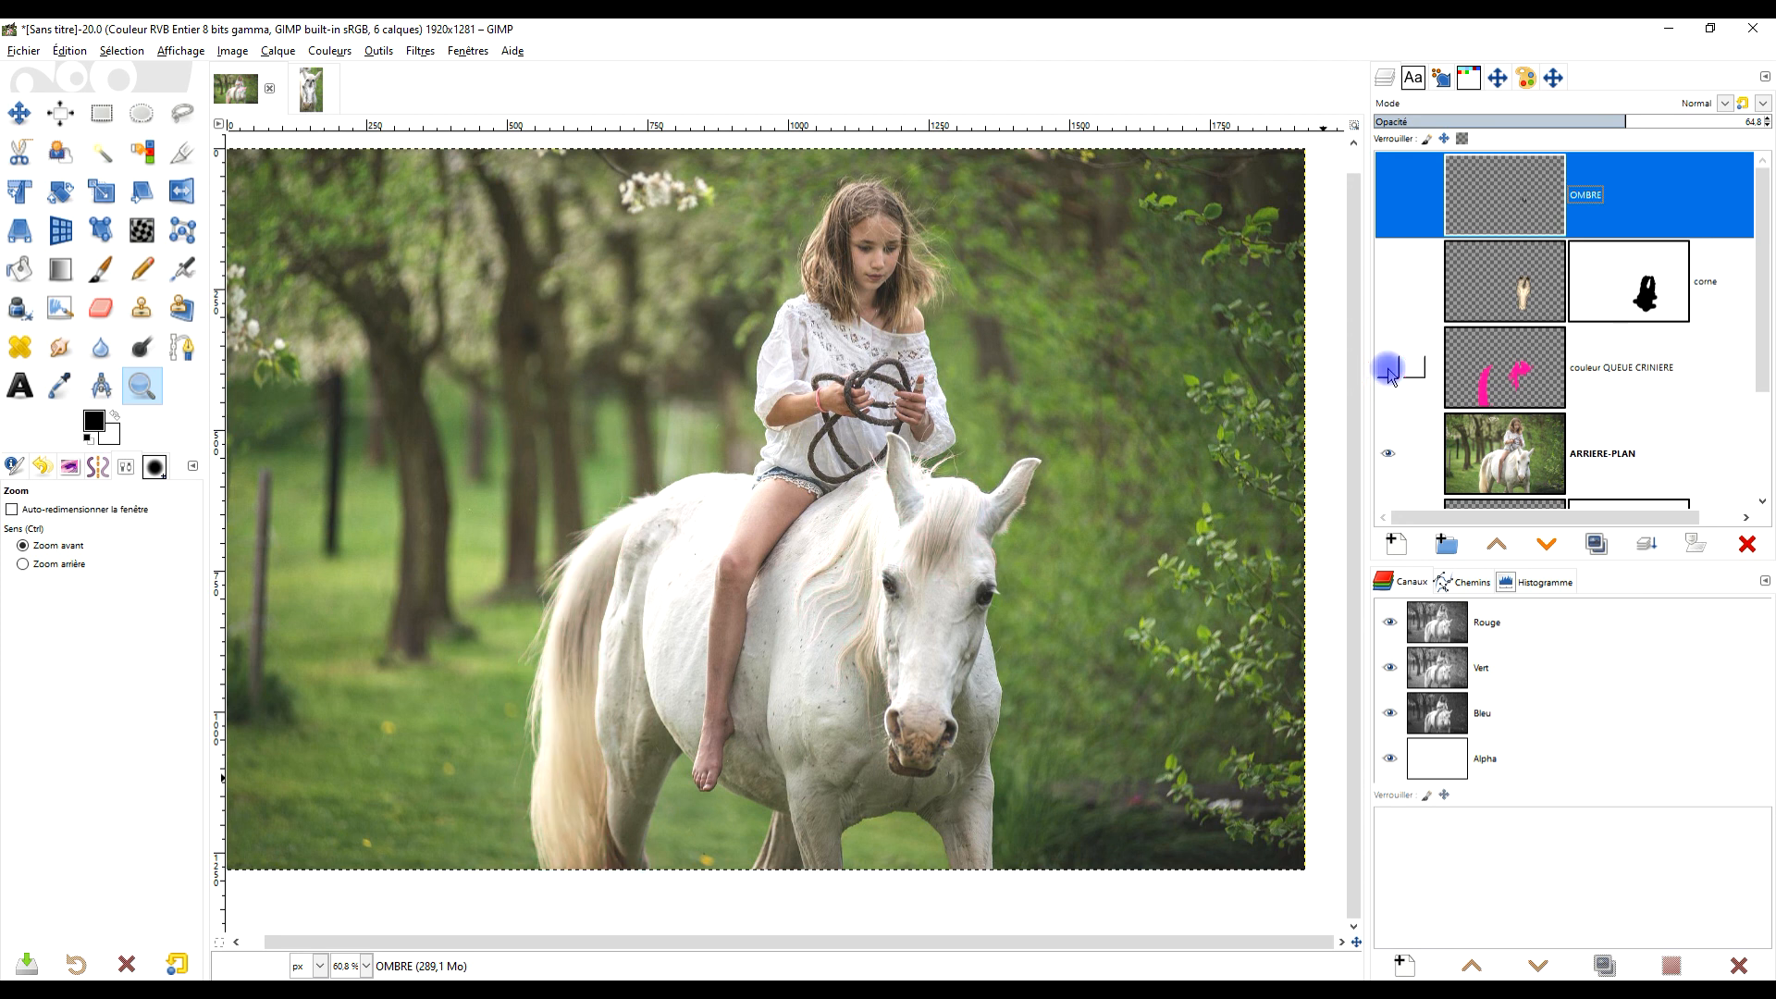
Show the couleur QUEUE CRINIERE layer and create a layer group named ARCHIVES below the ARRIERE-PLAN layer.
{"action": "left_click", "coordinate": [1388, 370]}
{"action": "scroll", "coordinate": [1560, 389], "scroll_direction": "down", "scroll_amount": 2}
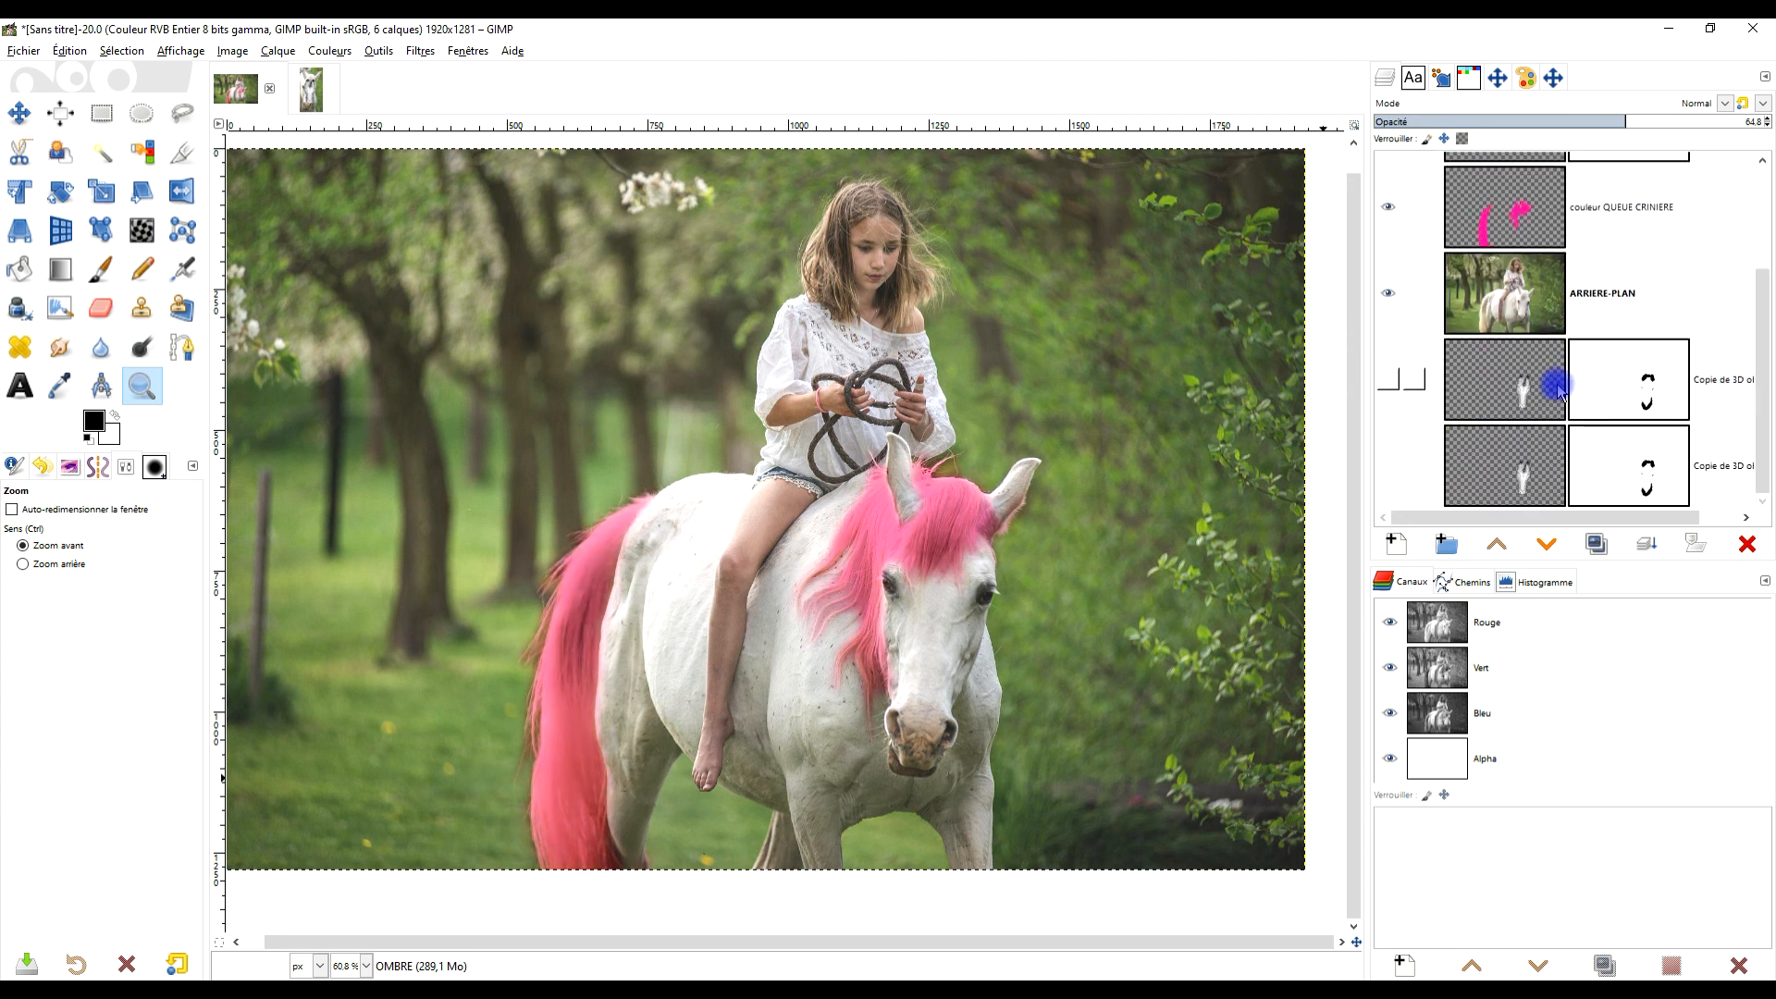
{"action": "left_click", "coordinate": [1517, 382]}
{"action": "left_click", "coordinate": [1446, 544]}
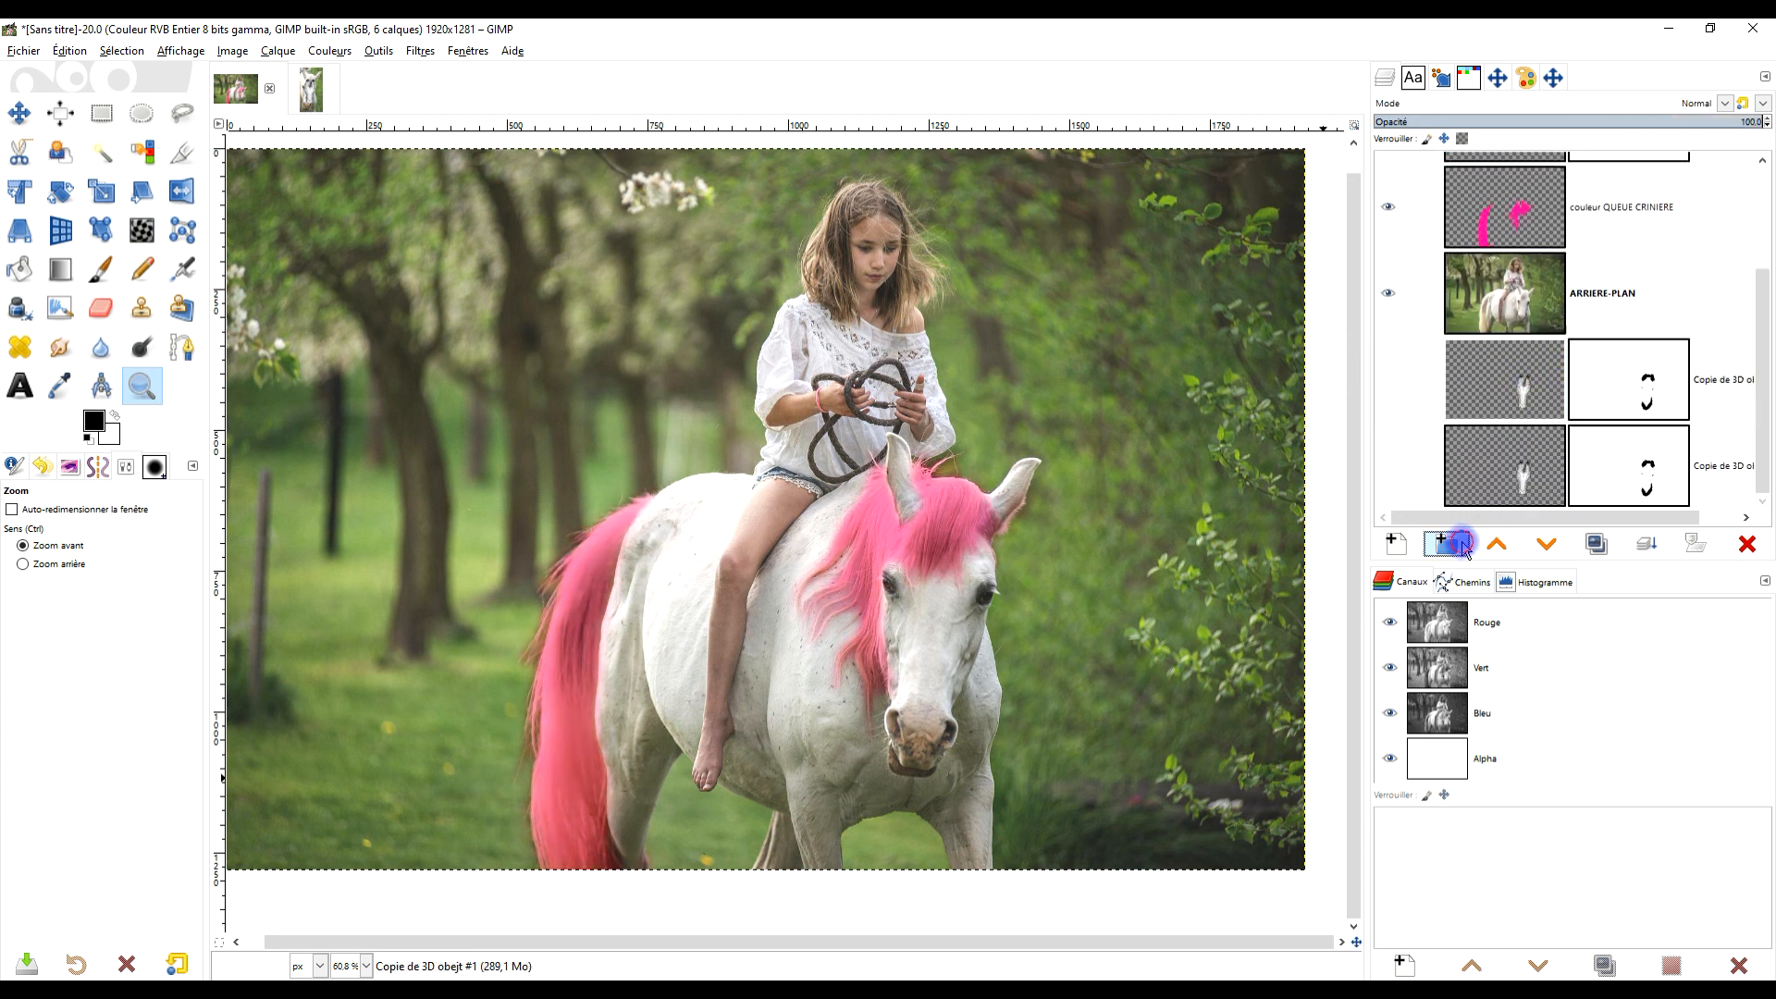
{"action": "double_click", "coordinate": [1614, 381]}
{"action": "type", "text": "ARCHIVES"}
{"action": "key", "text": "Return"}
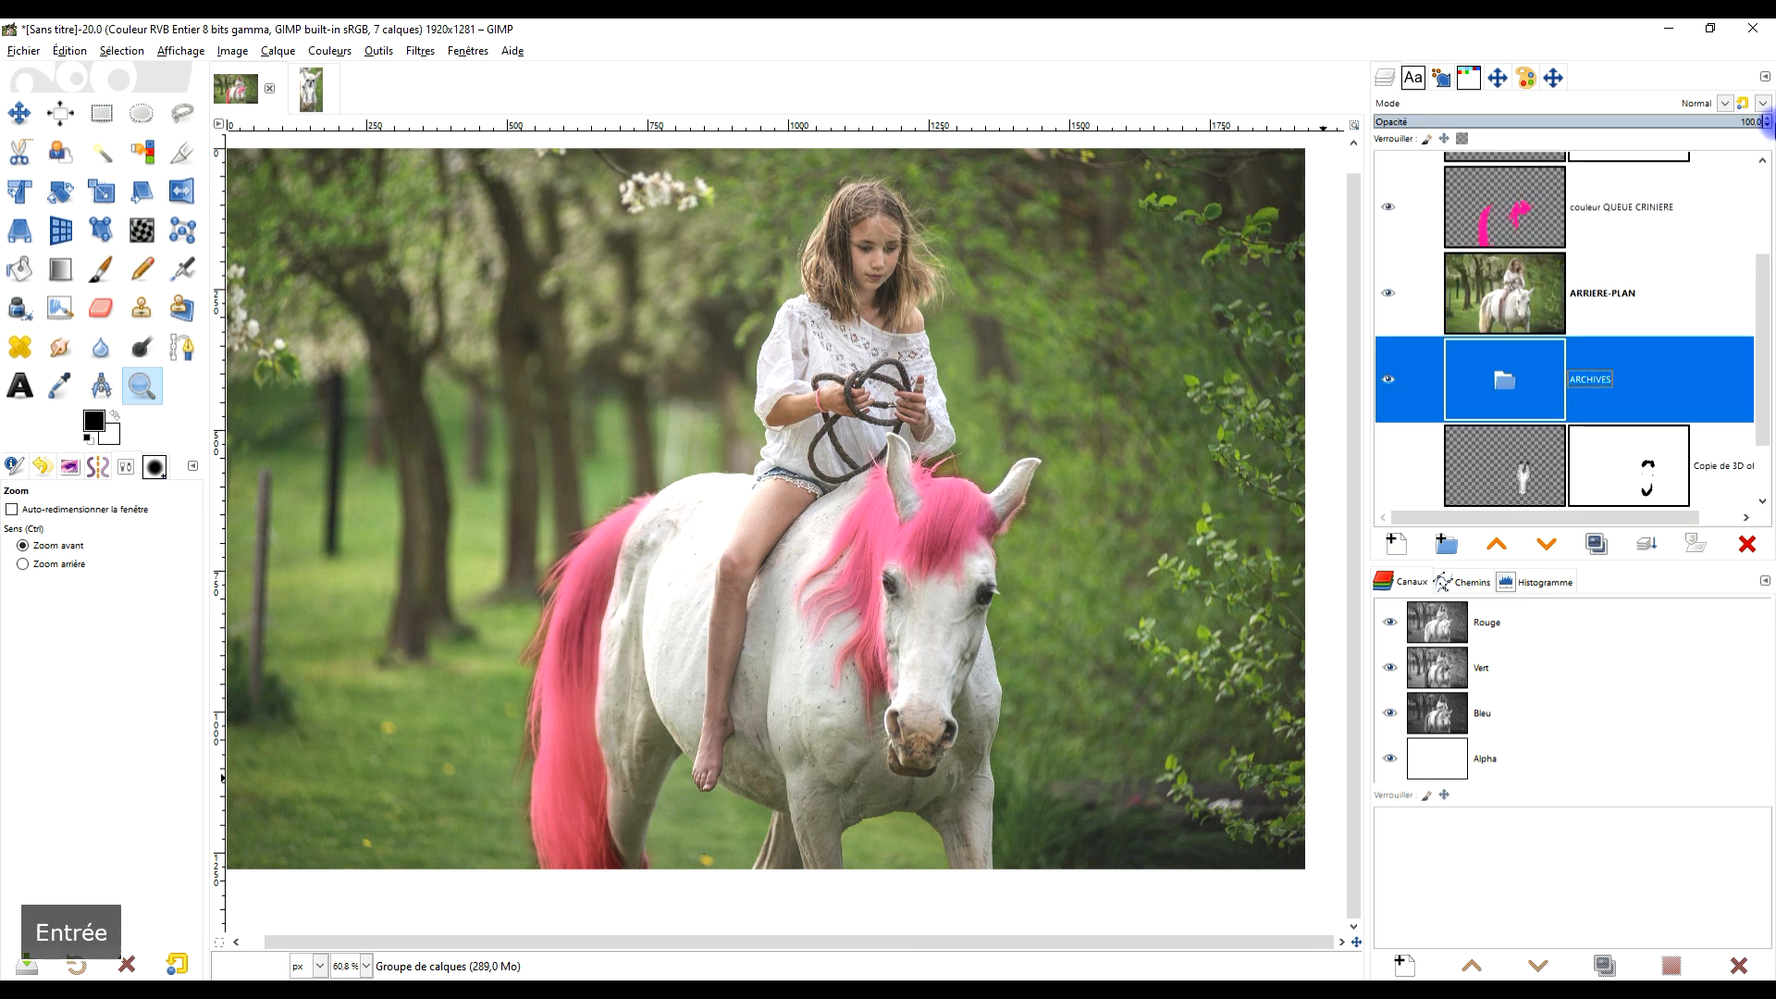
Move the two hidden 3D object copy layers into the ARCHIVES group and collapse the group.
{"action": "left_click_drag", "start_coordinate": [1521, 458], "coordinate": [1538, 345]}
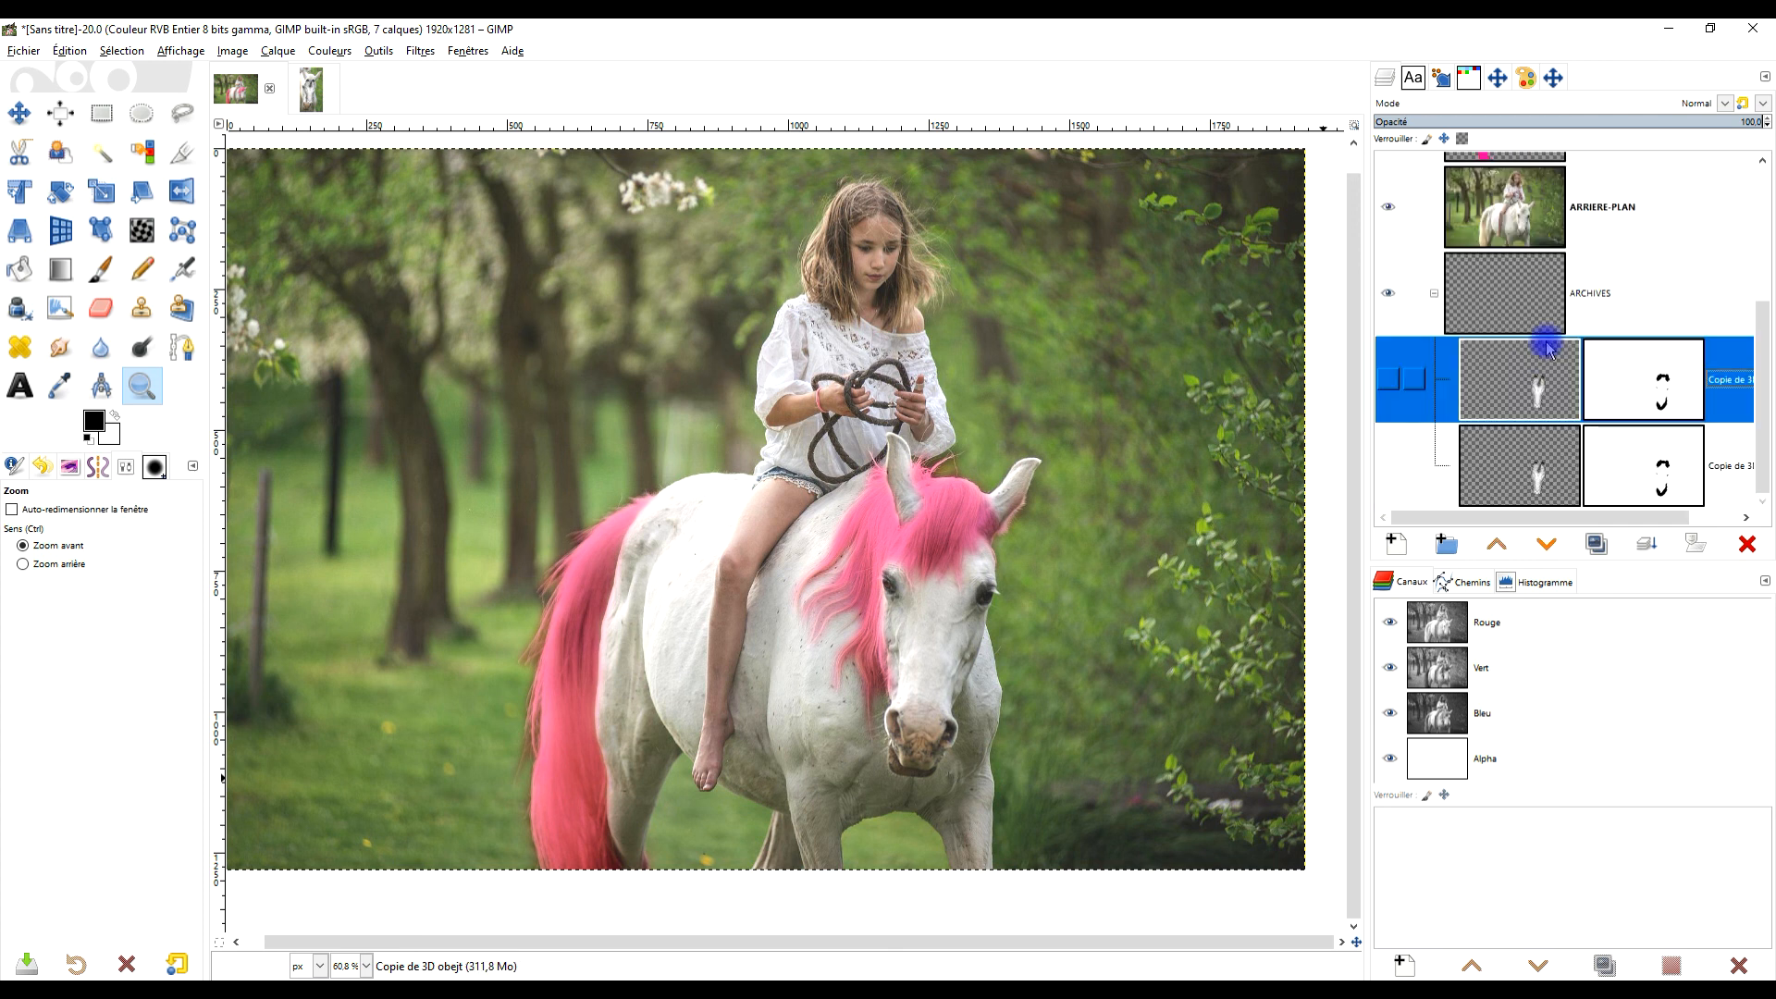
{"action": "left_click", "coordinate": [1434, 293]}
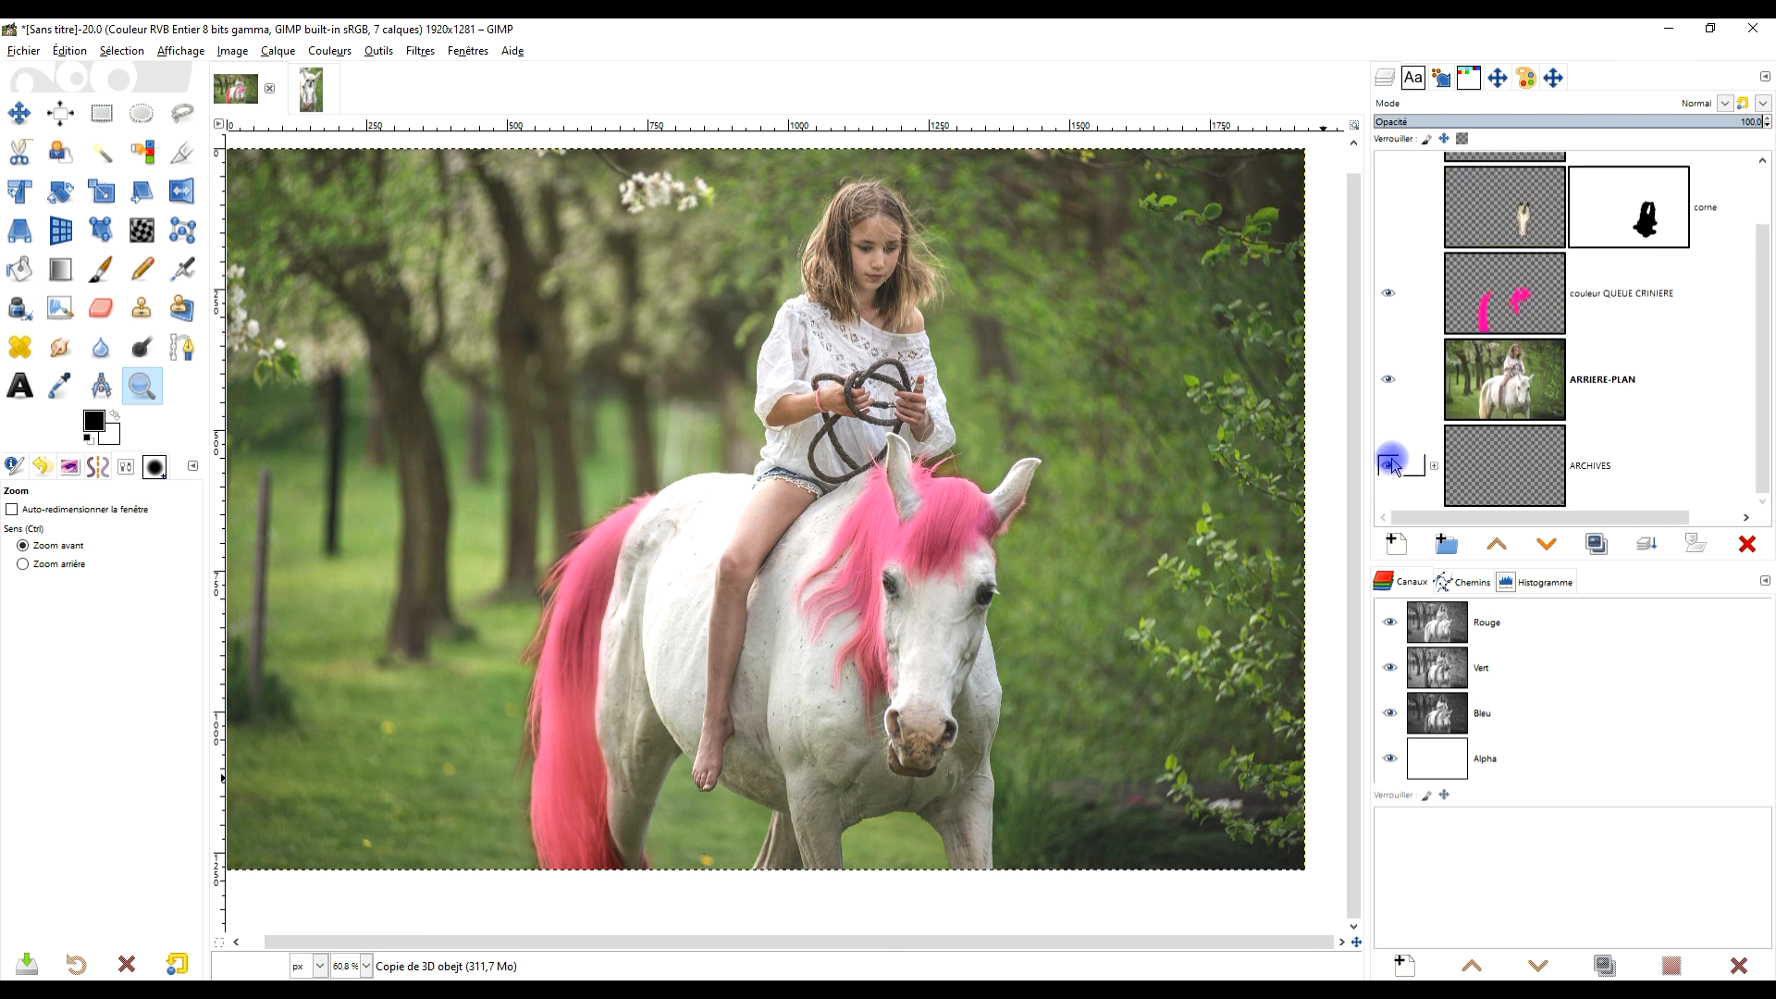
{"action": "scroll", "coordinate": [1600, 373], "scroll_direction": "up", "scroll_amount": 2}
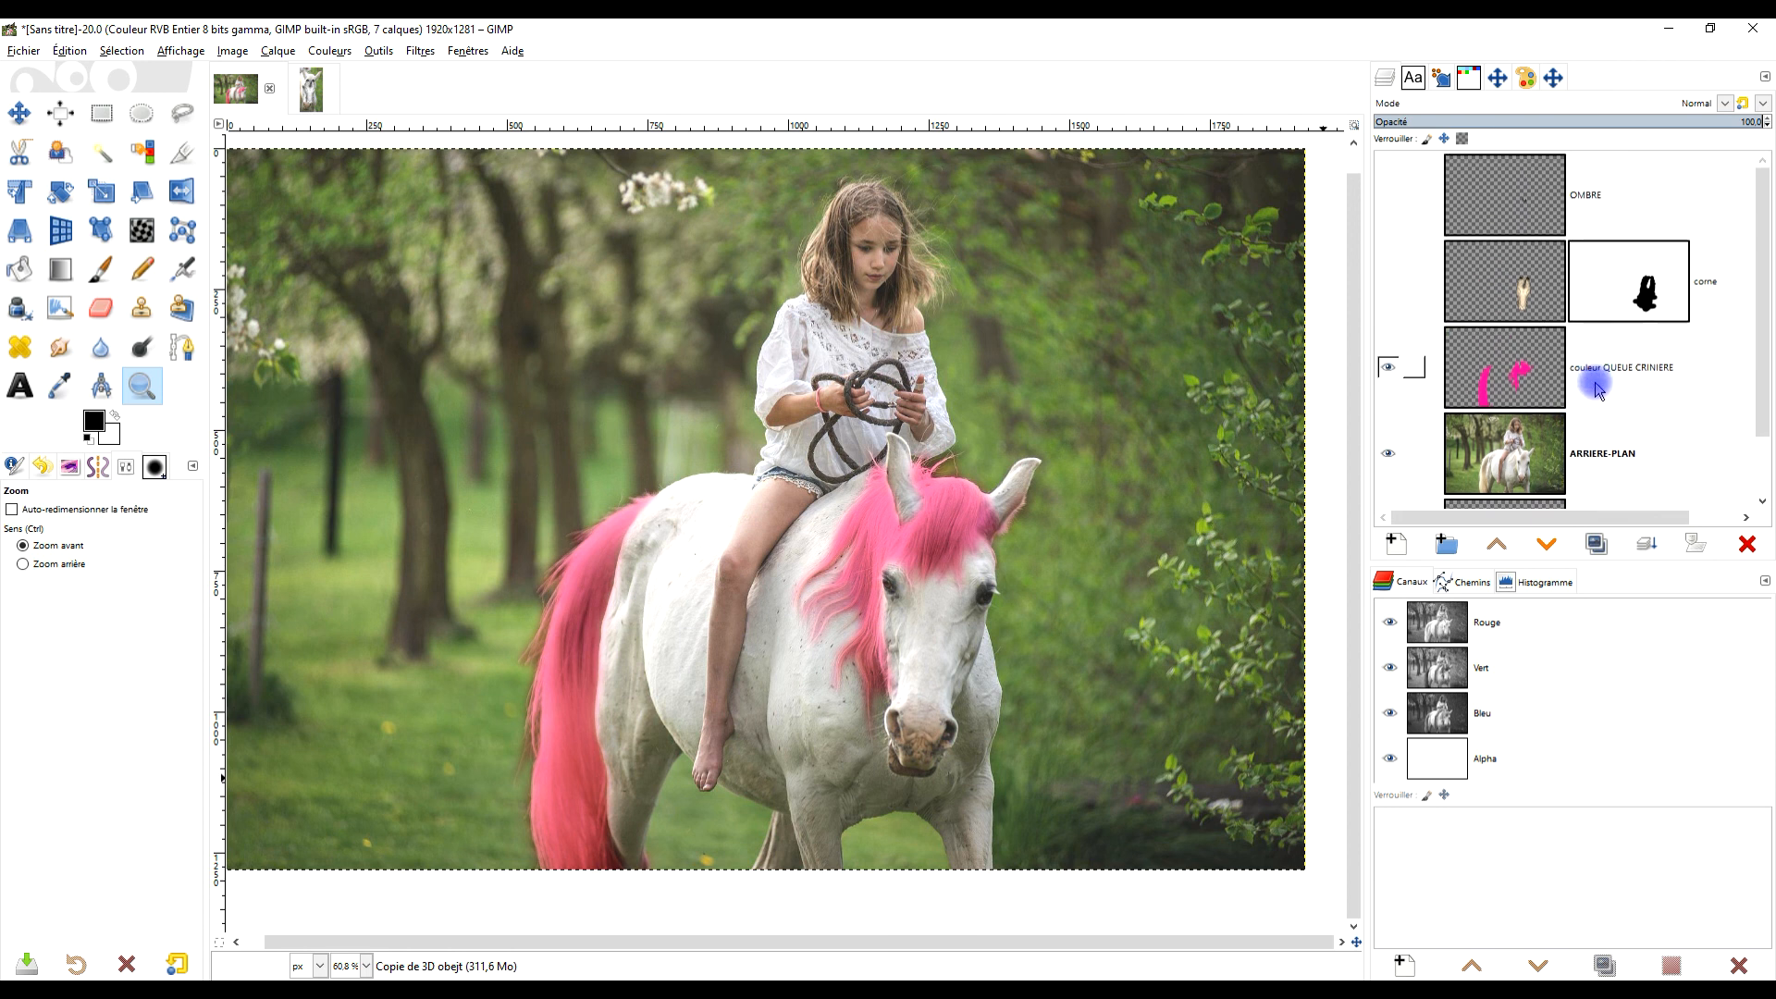
Reduce the opacity of the couleur QUEUE CRINIERE layer to 77.9.
{"action": "left_click", "coordinate": [1566, 462]}
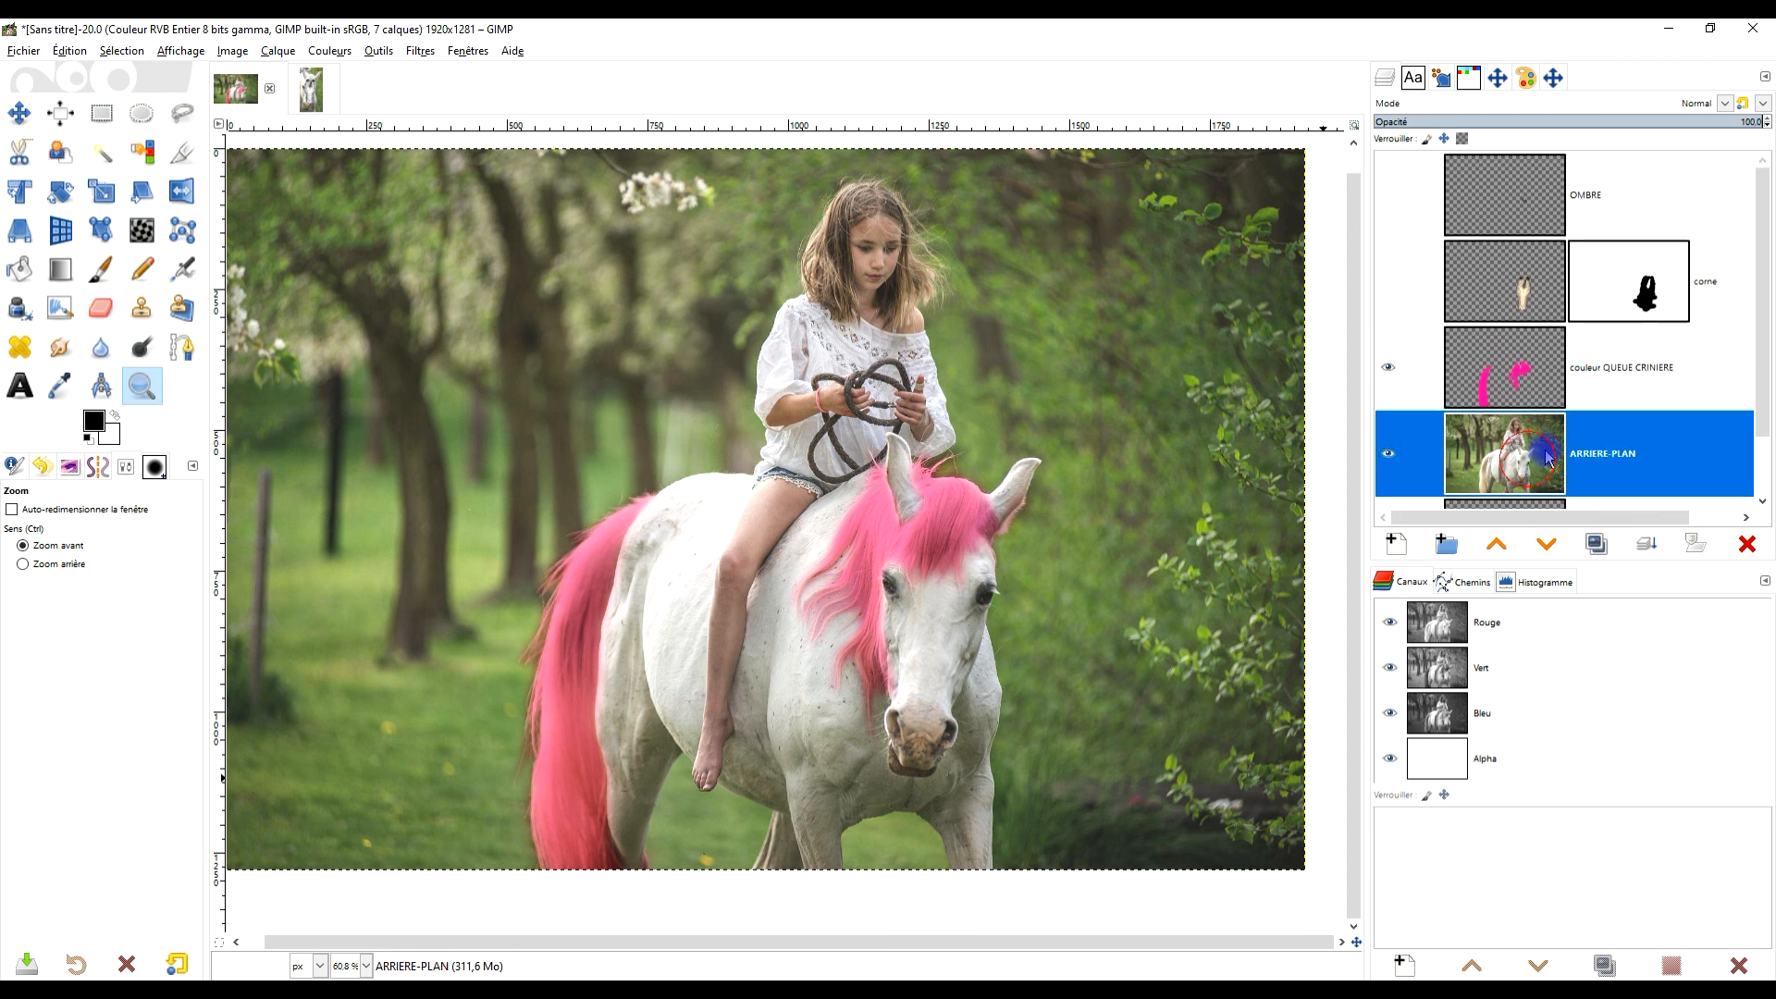
{"action": "left_click", "coordinate": [1500, 393]}
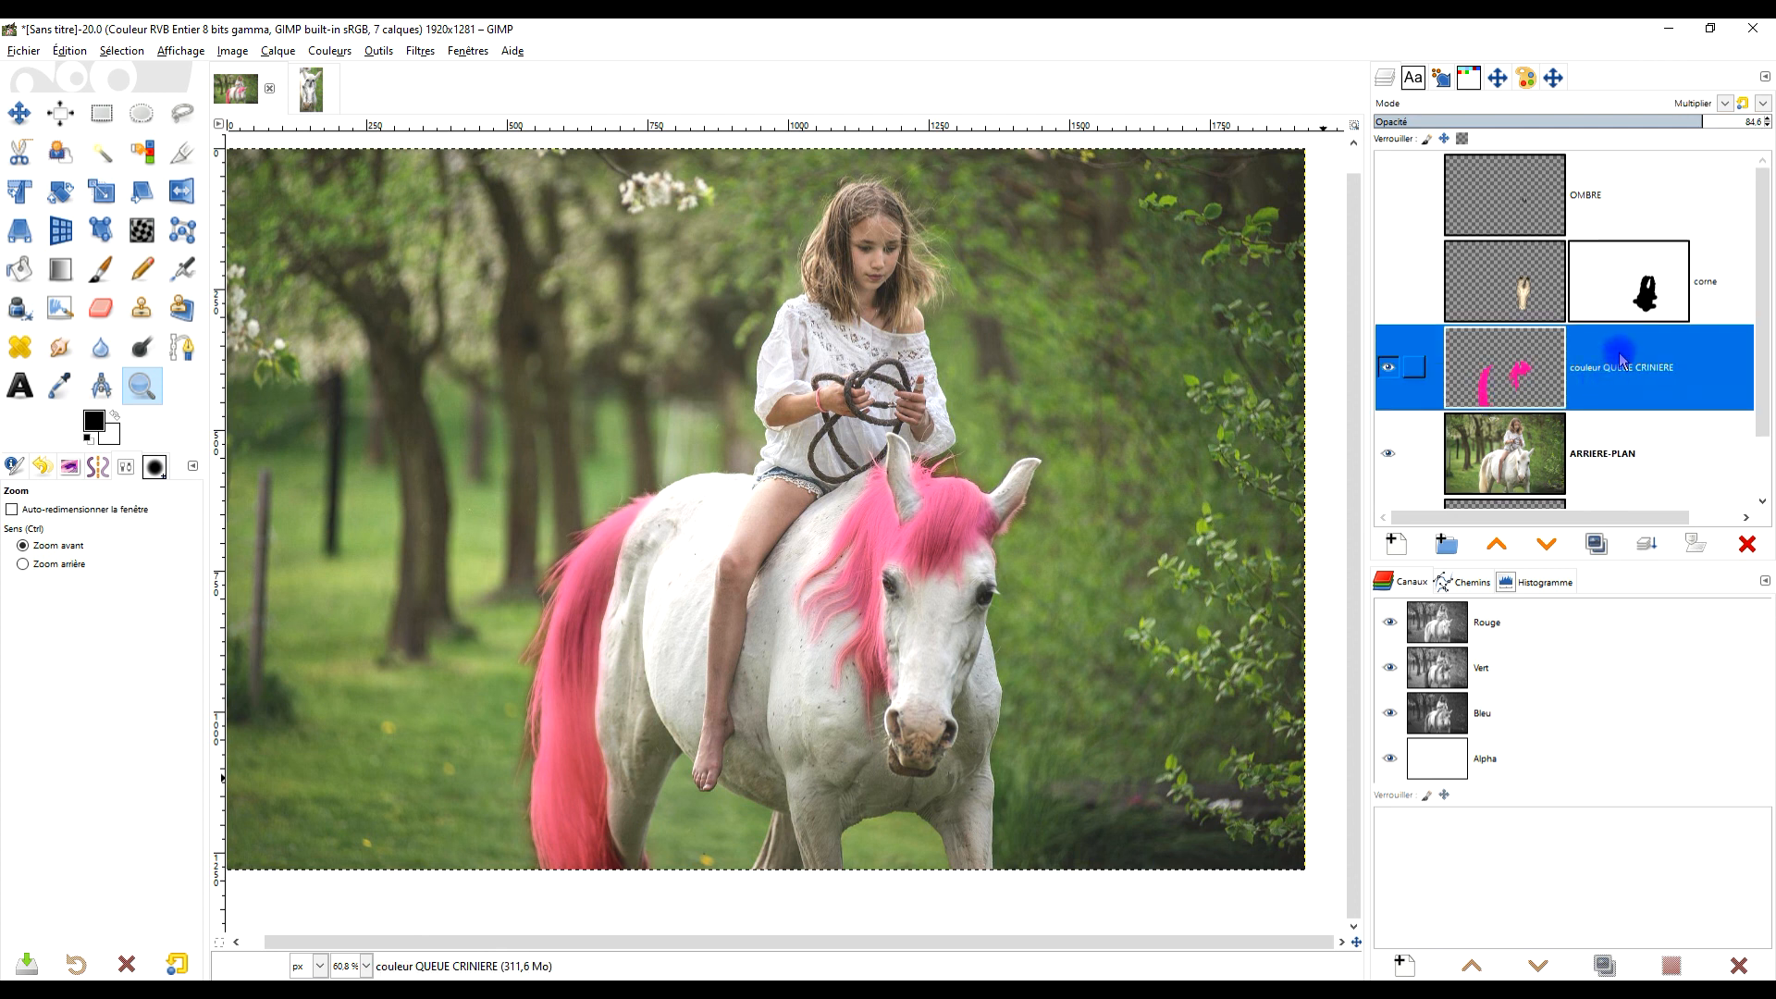
{"action": "mouse_move", "coordinate": [1699, 121]}
{"action": "left_mouse_down"}
{"action": "mouse_move", "coordinate": [1647, 120]}
{"action": "mouse_move", "coordinate": [1695, 120]}
{"action": "left_mouse_up"}
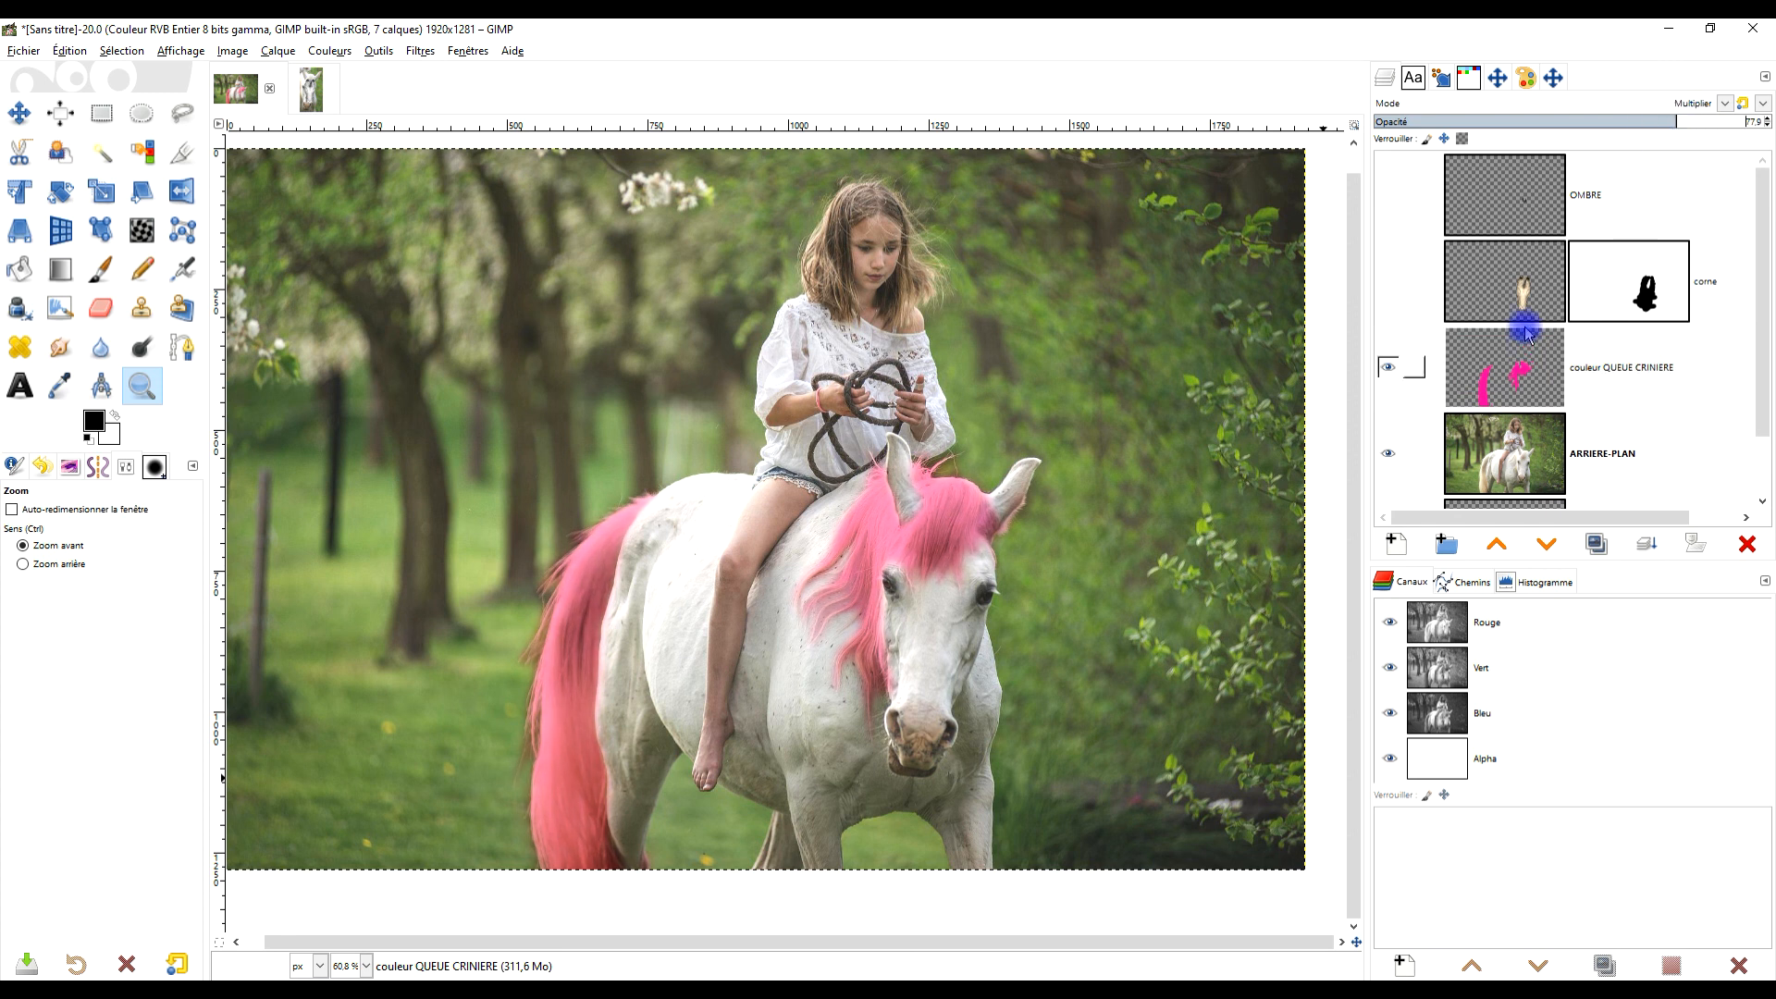
Show the corne and OMBRE layers, leaving the couleur QUEUE CRINIERE layer as the active one.
{"action": "left_click", "coordinate": [1519, 296]}
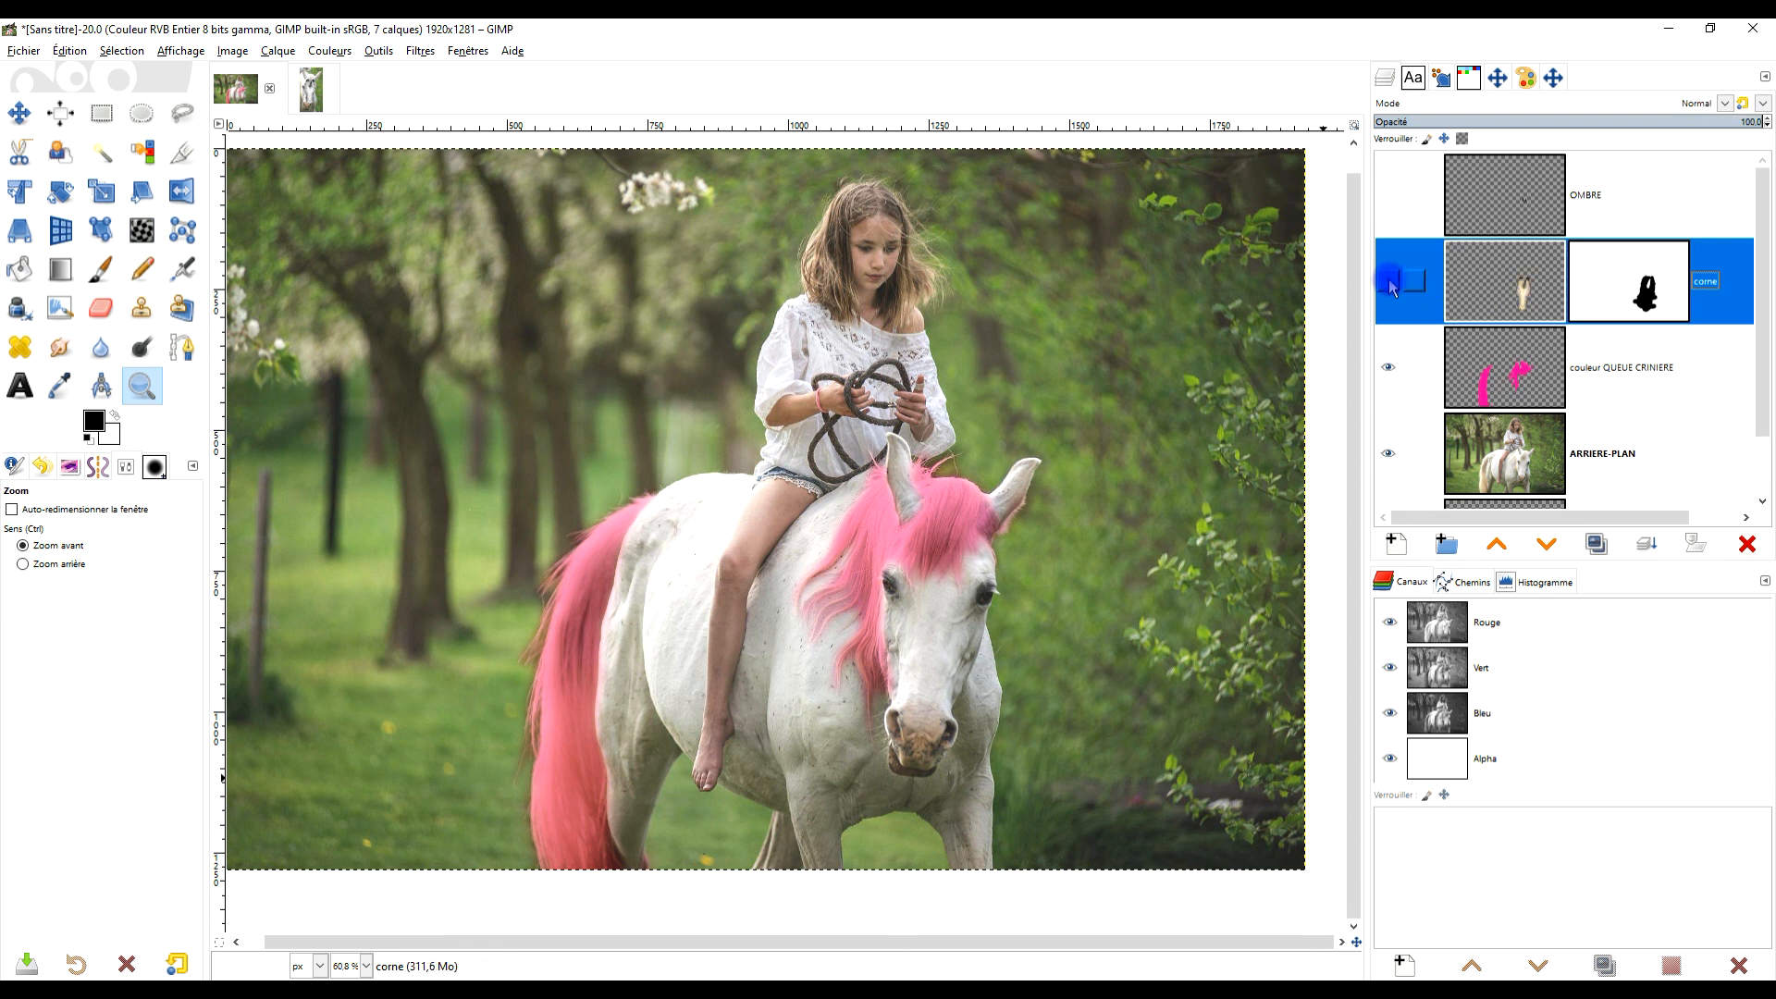
{"action": "left_click", "coordinate": [1398, 199]}
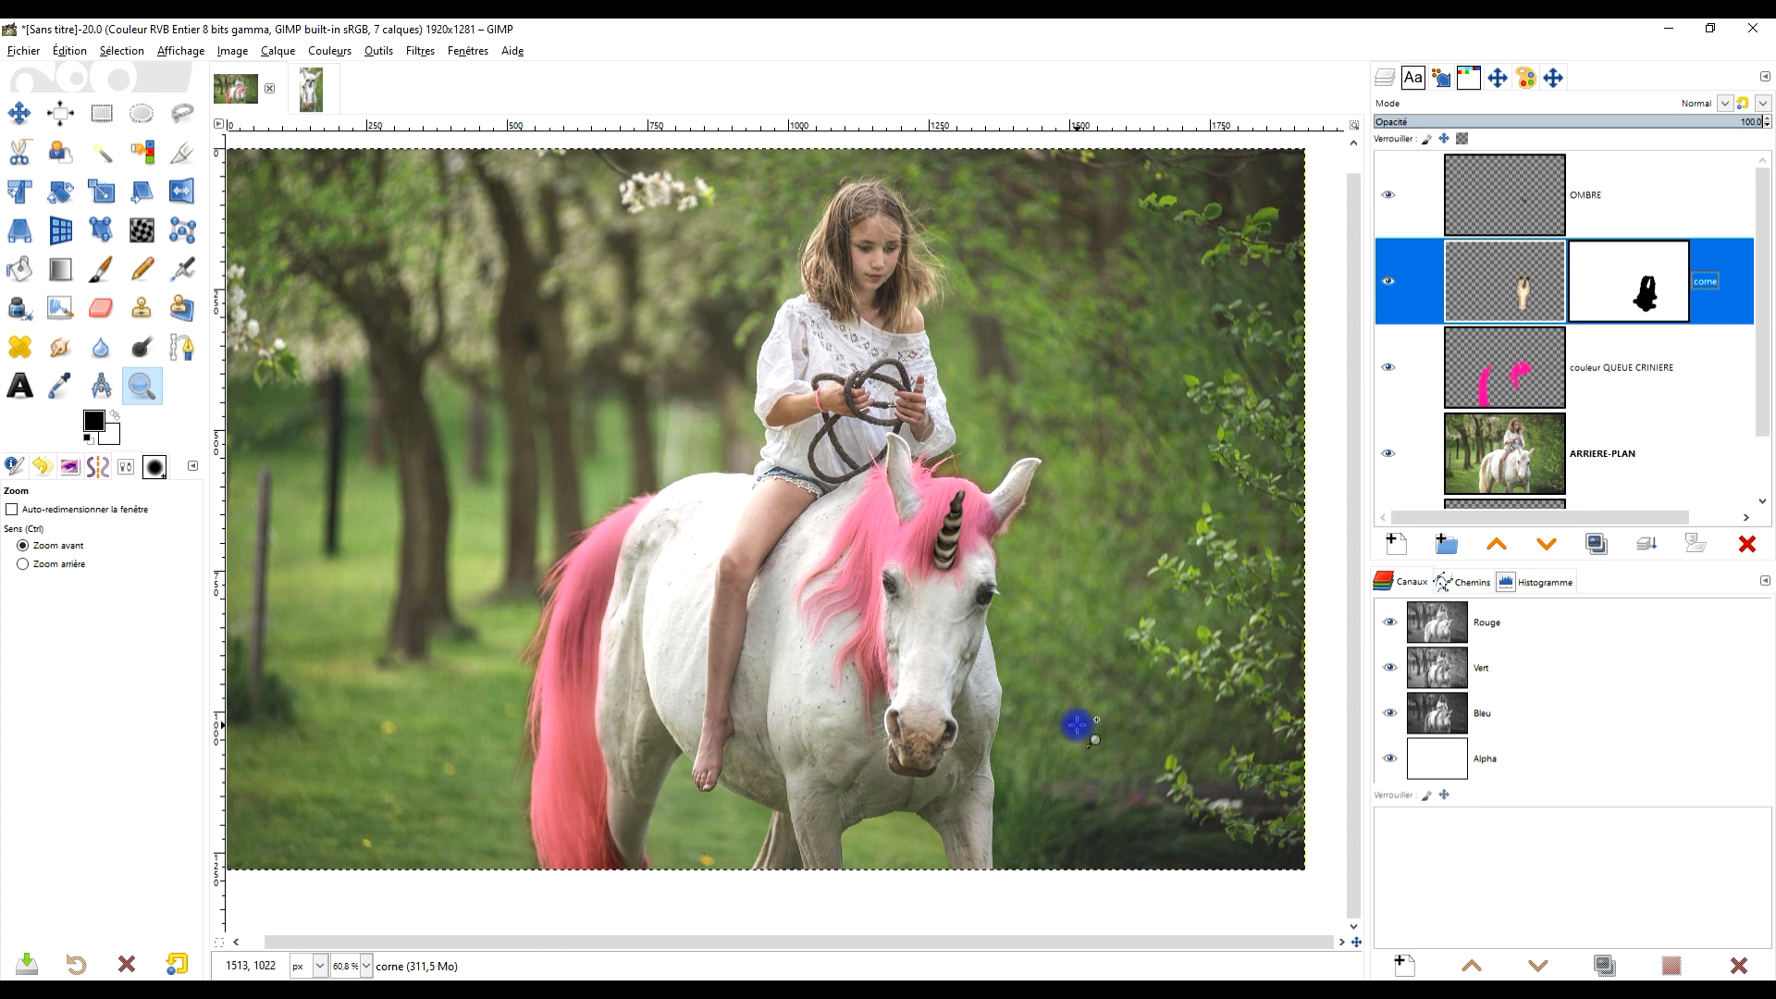
{"action": "left_click", "coordinate": [1603, 362]}
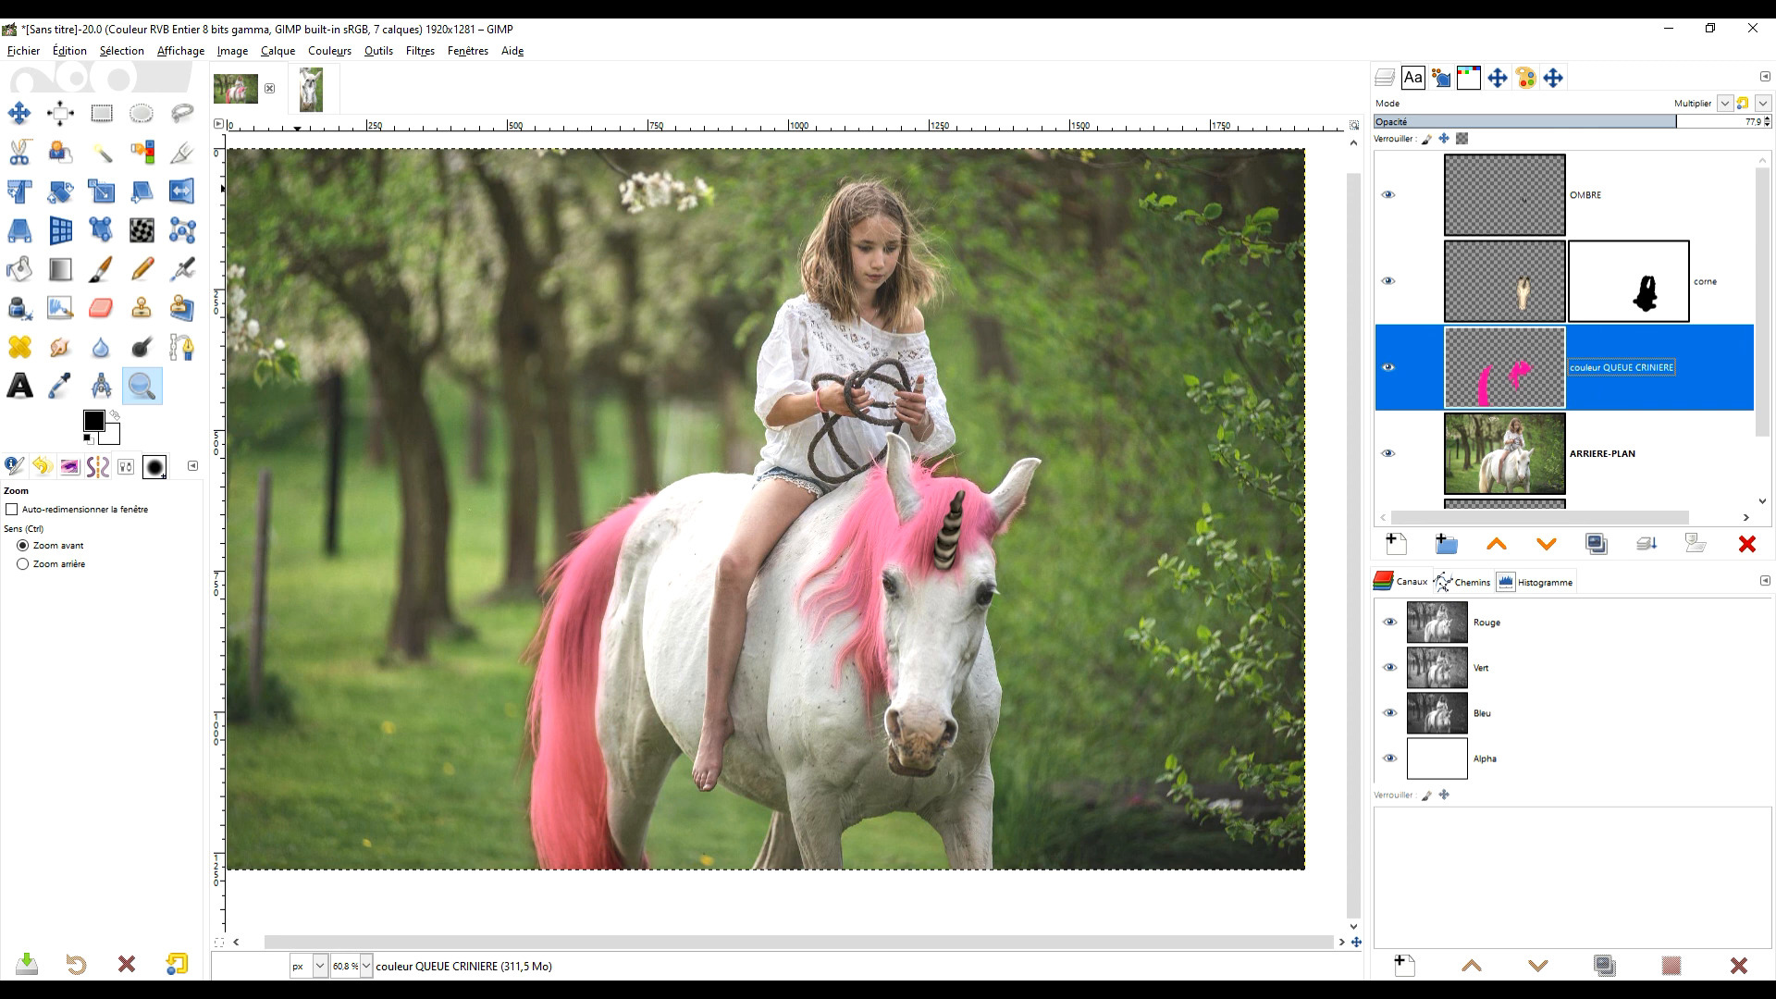
Save the image under the name LICORNE.xcf in the 08_août folder.
{"action": "left_click", "coordinate": [39, 51]}
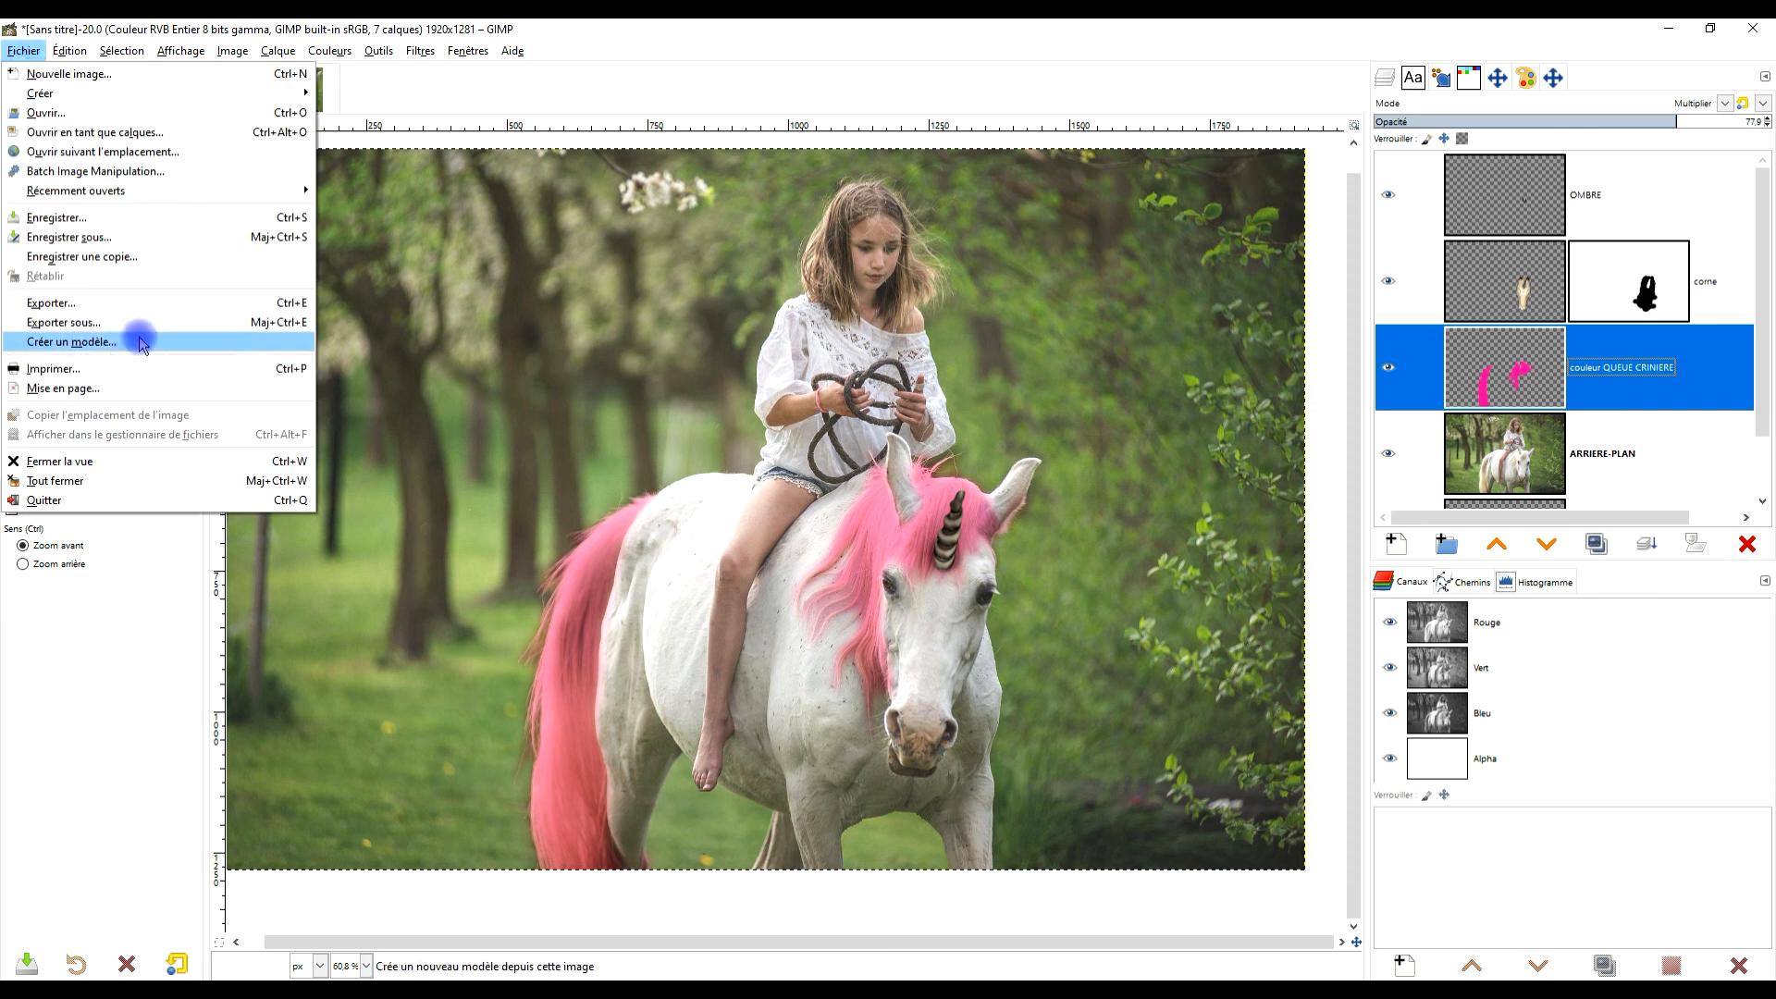
{"action": "left_click", "coordinate": [159, 238]}
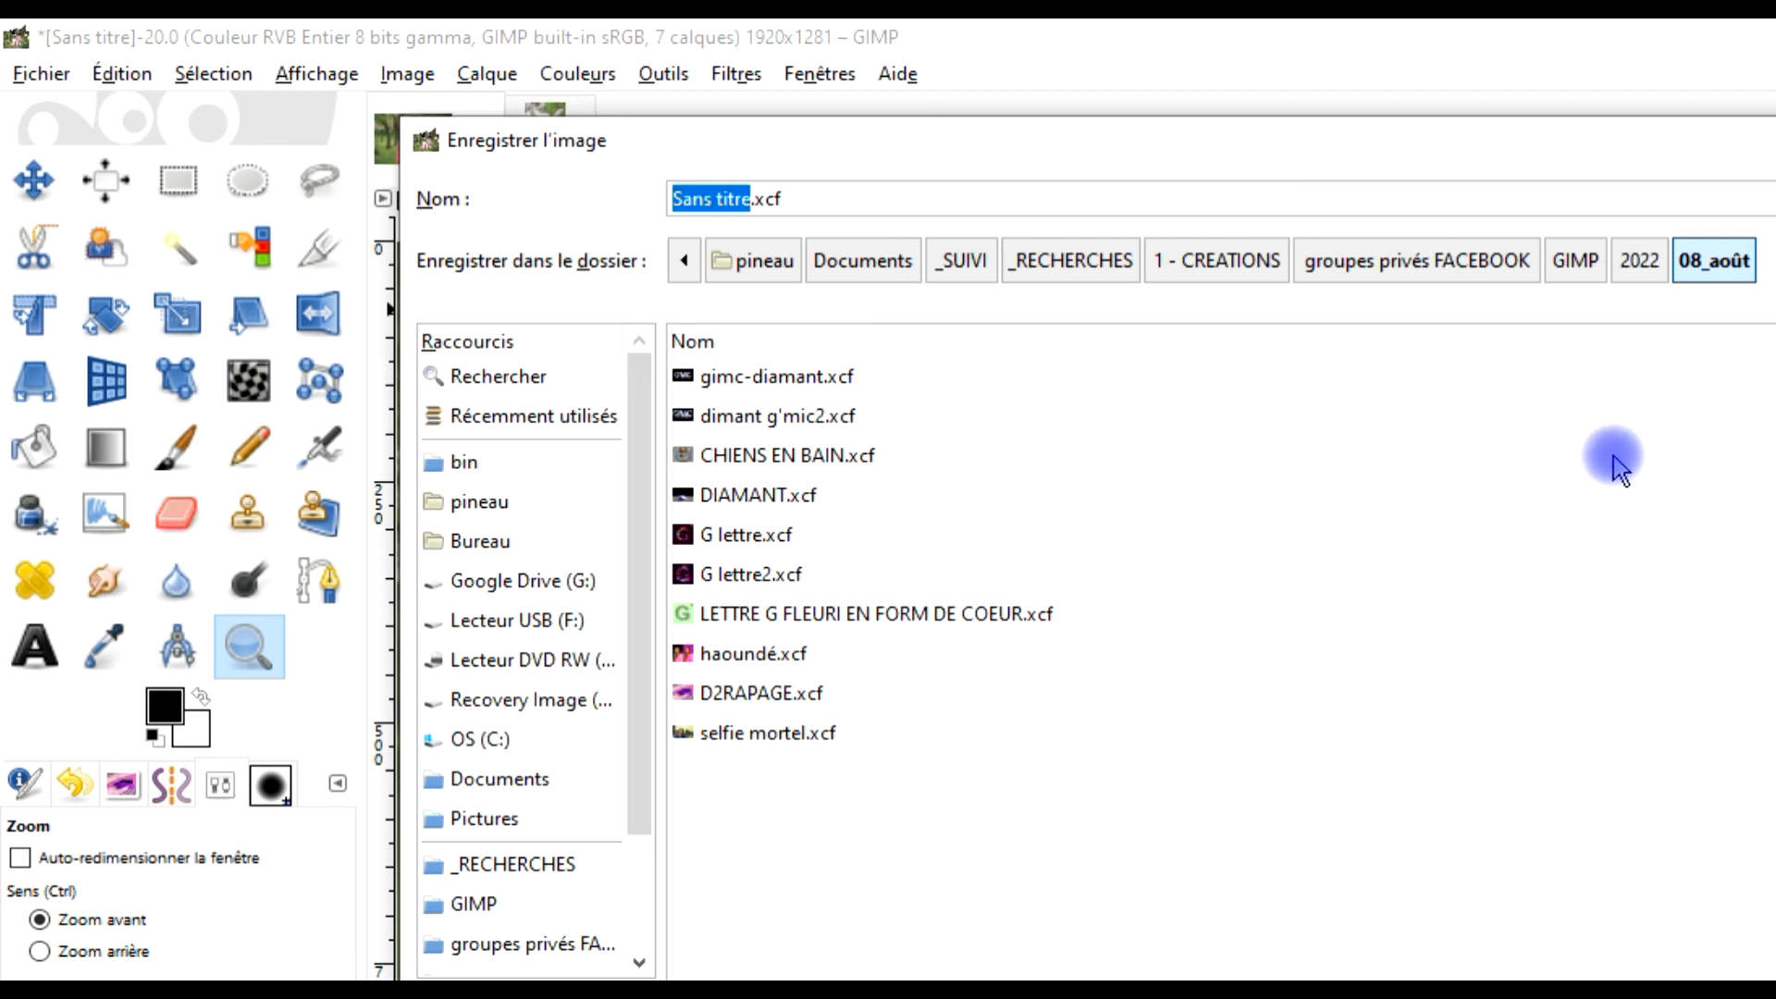
{"action": "type", "text": "Ll"}
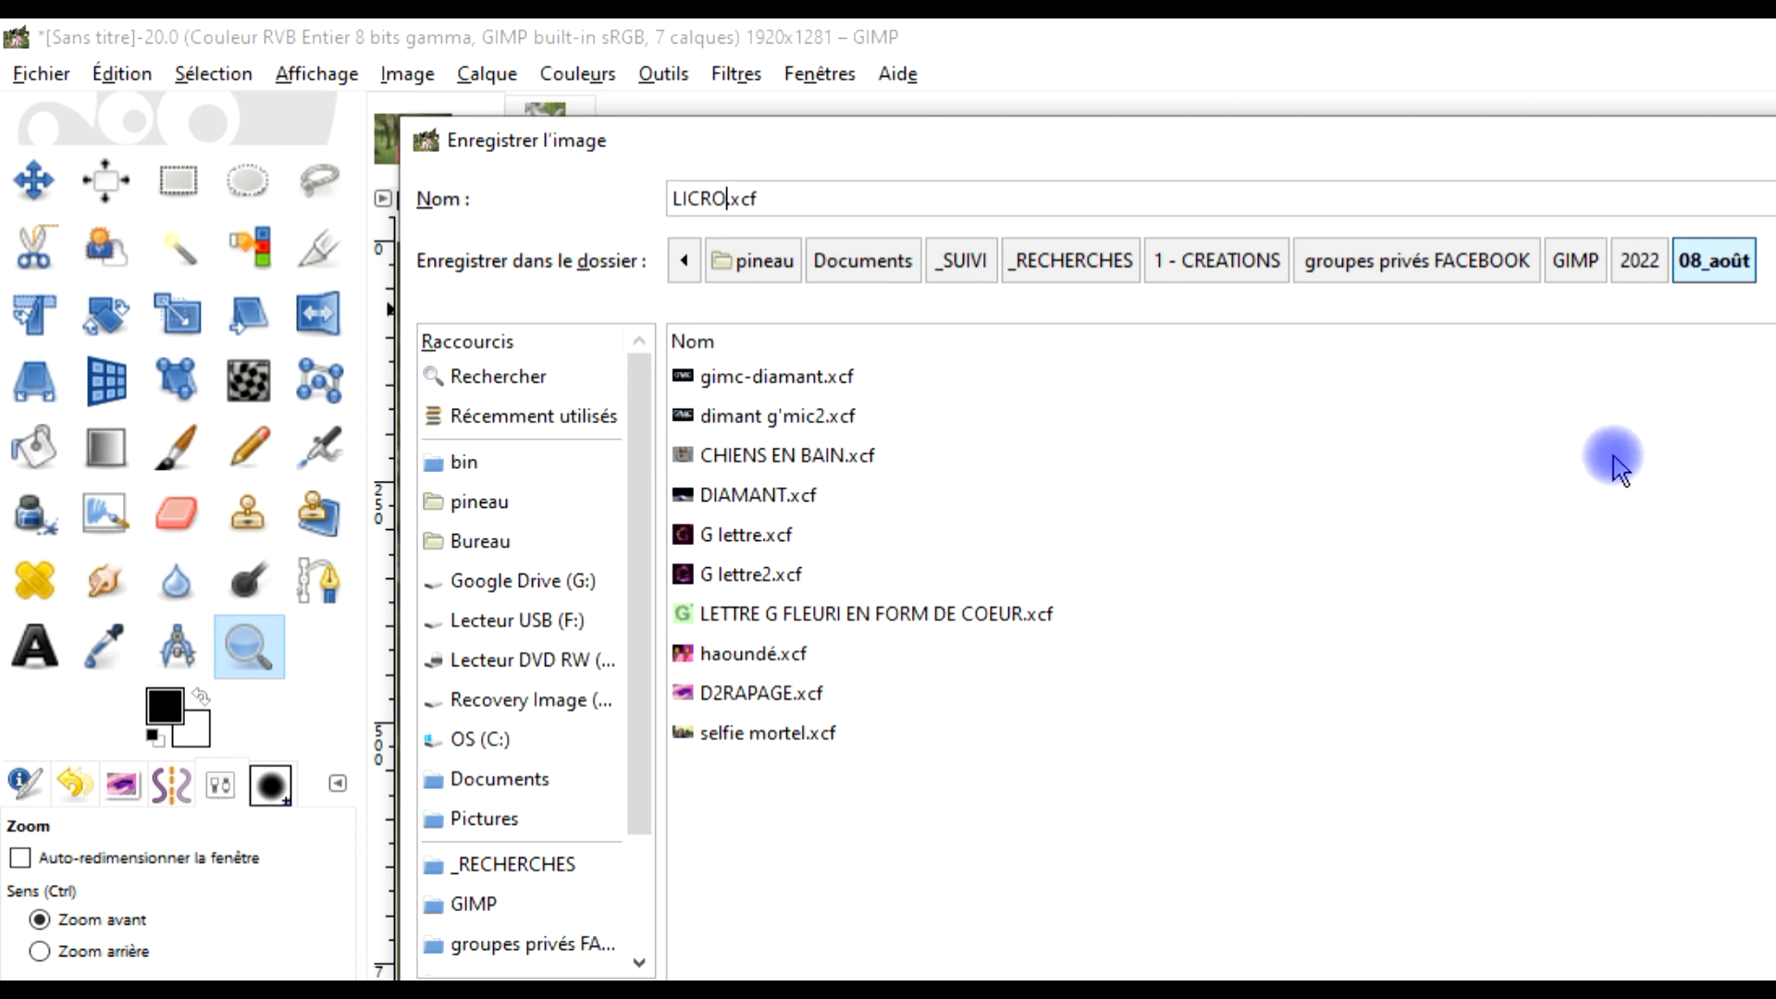
{"action": "type", "text": "CORNE"}
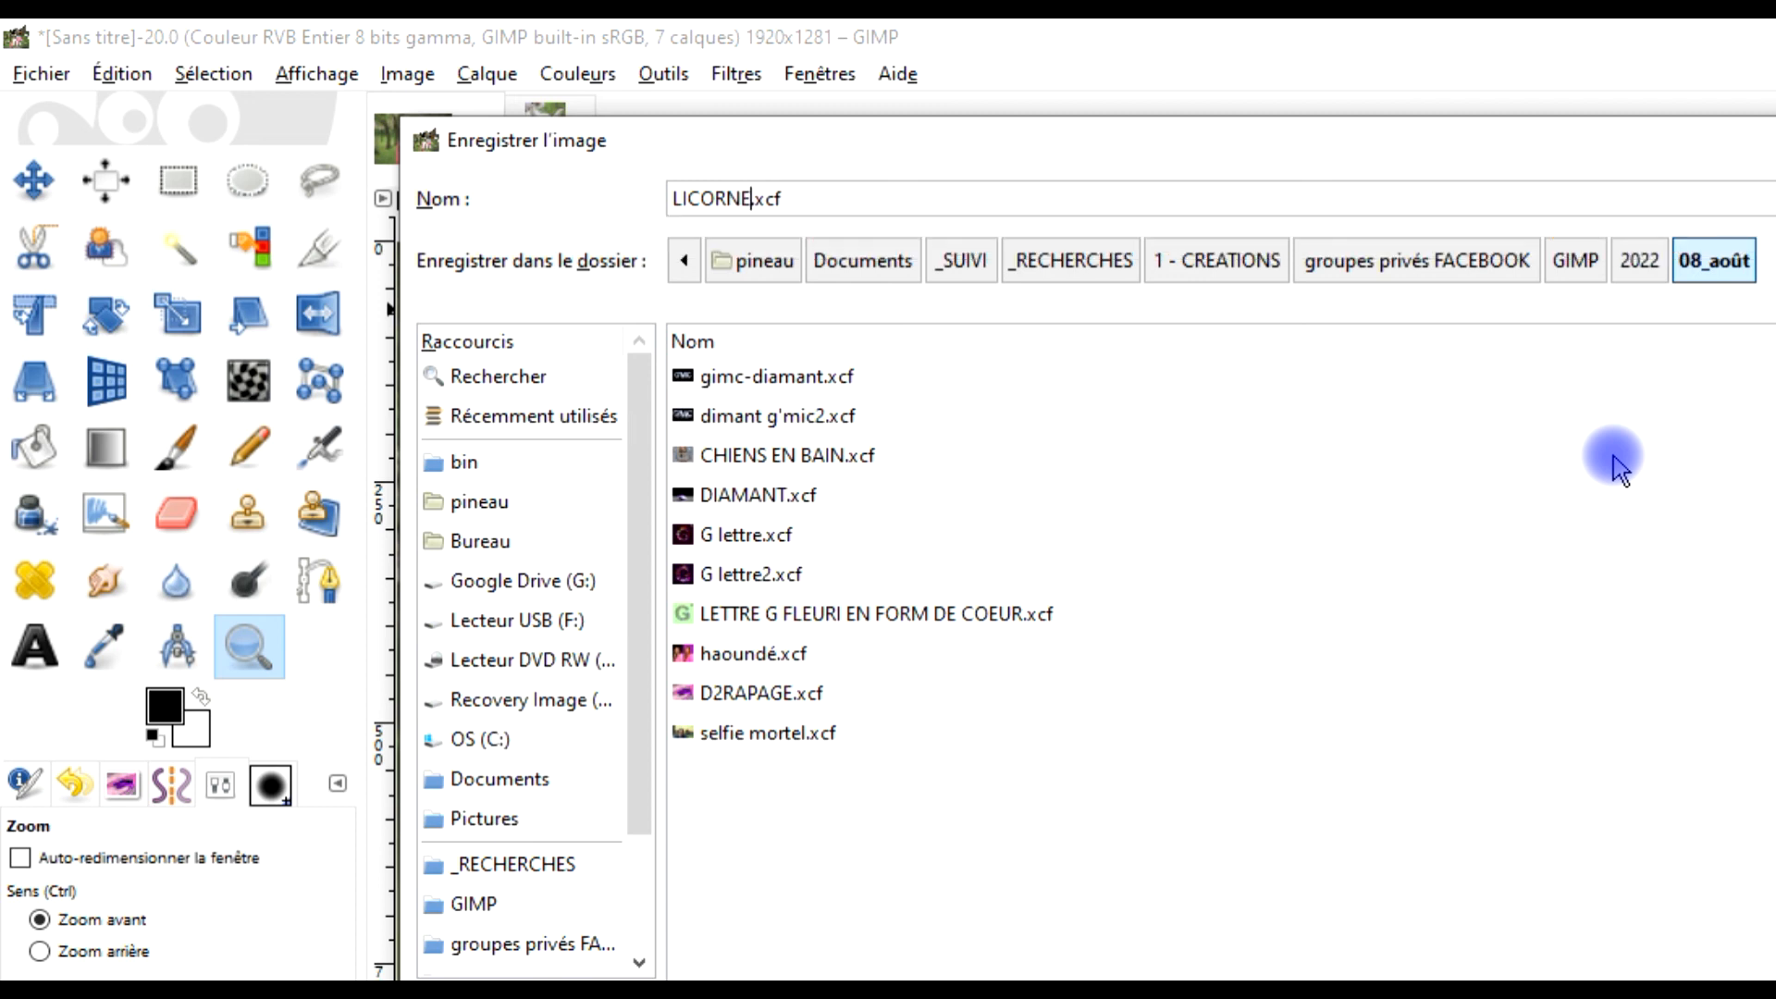
{"action": "key", "text": "Return"}
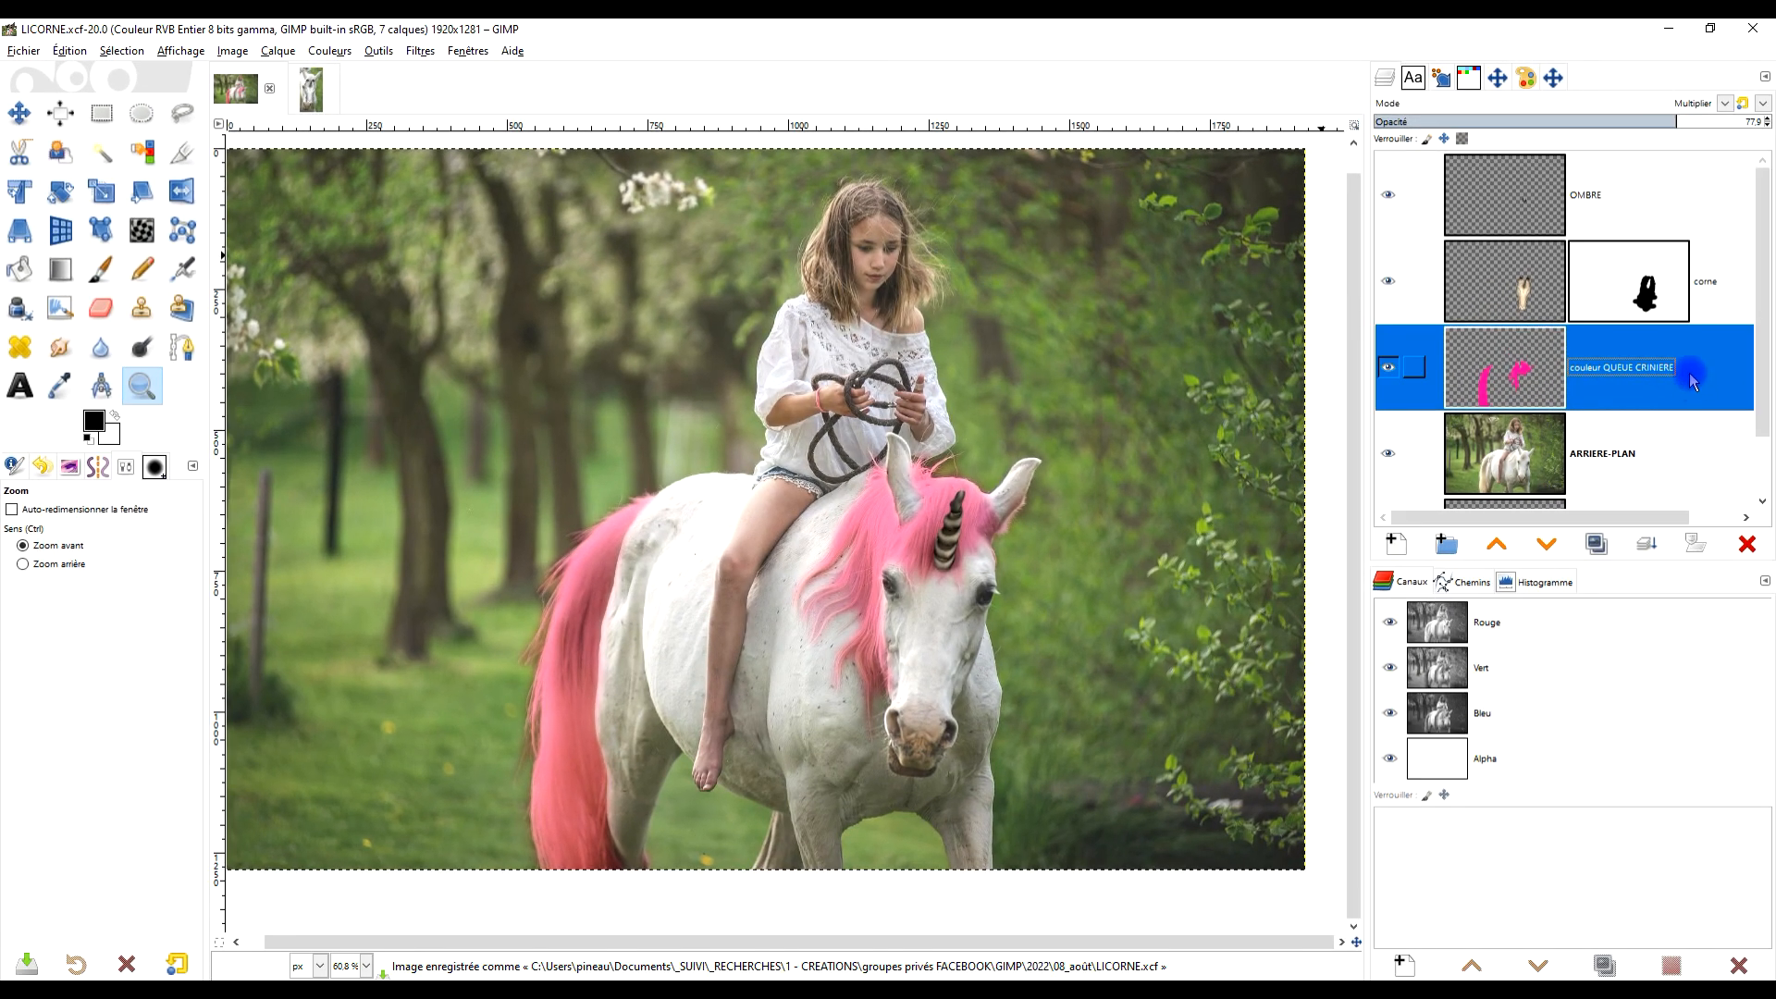